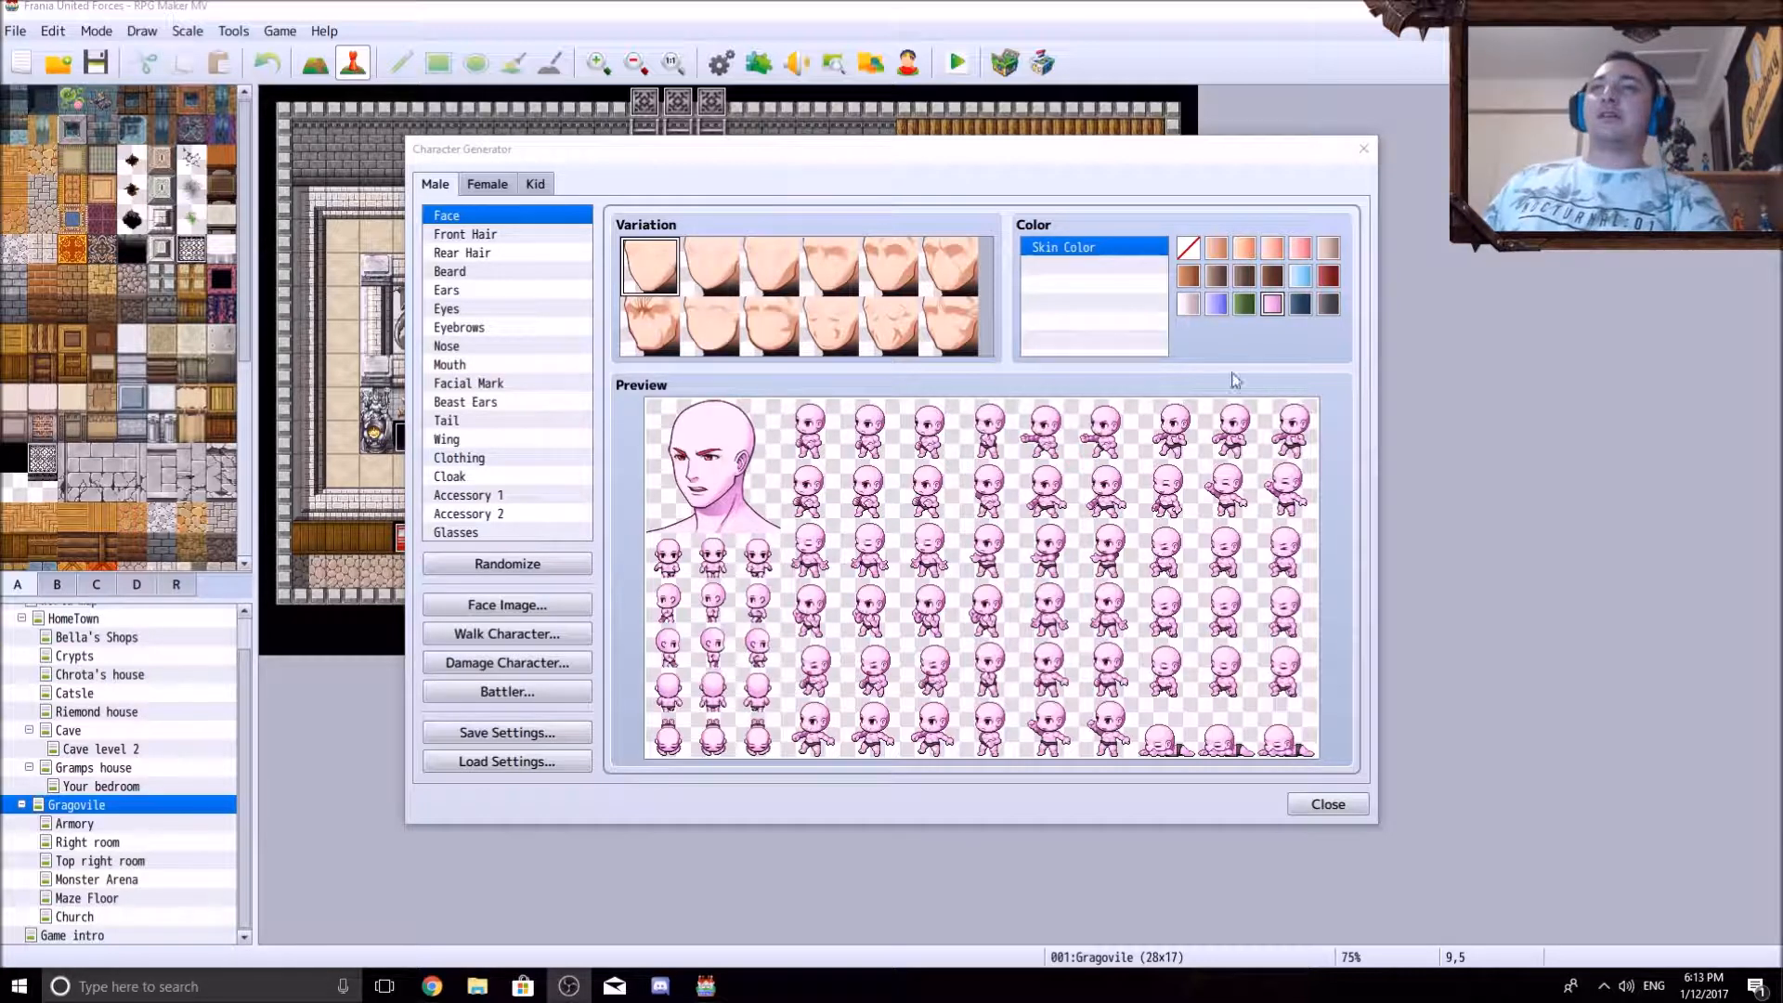
# - Reset the male character's skin color to the default tone and choose the last face variation in the second row
pyautogui.click(1188, 248)
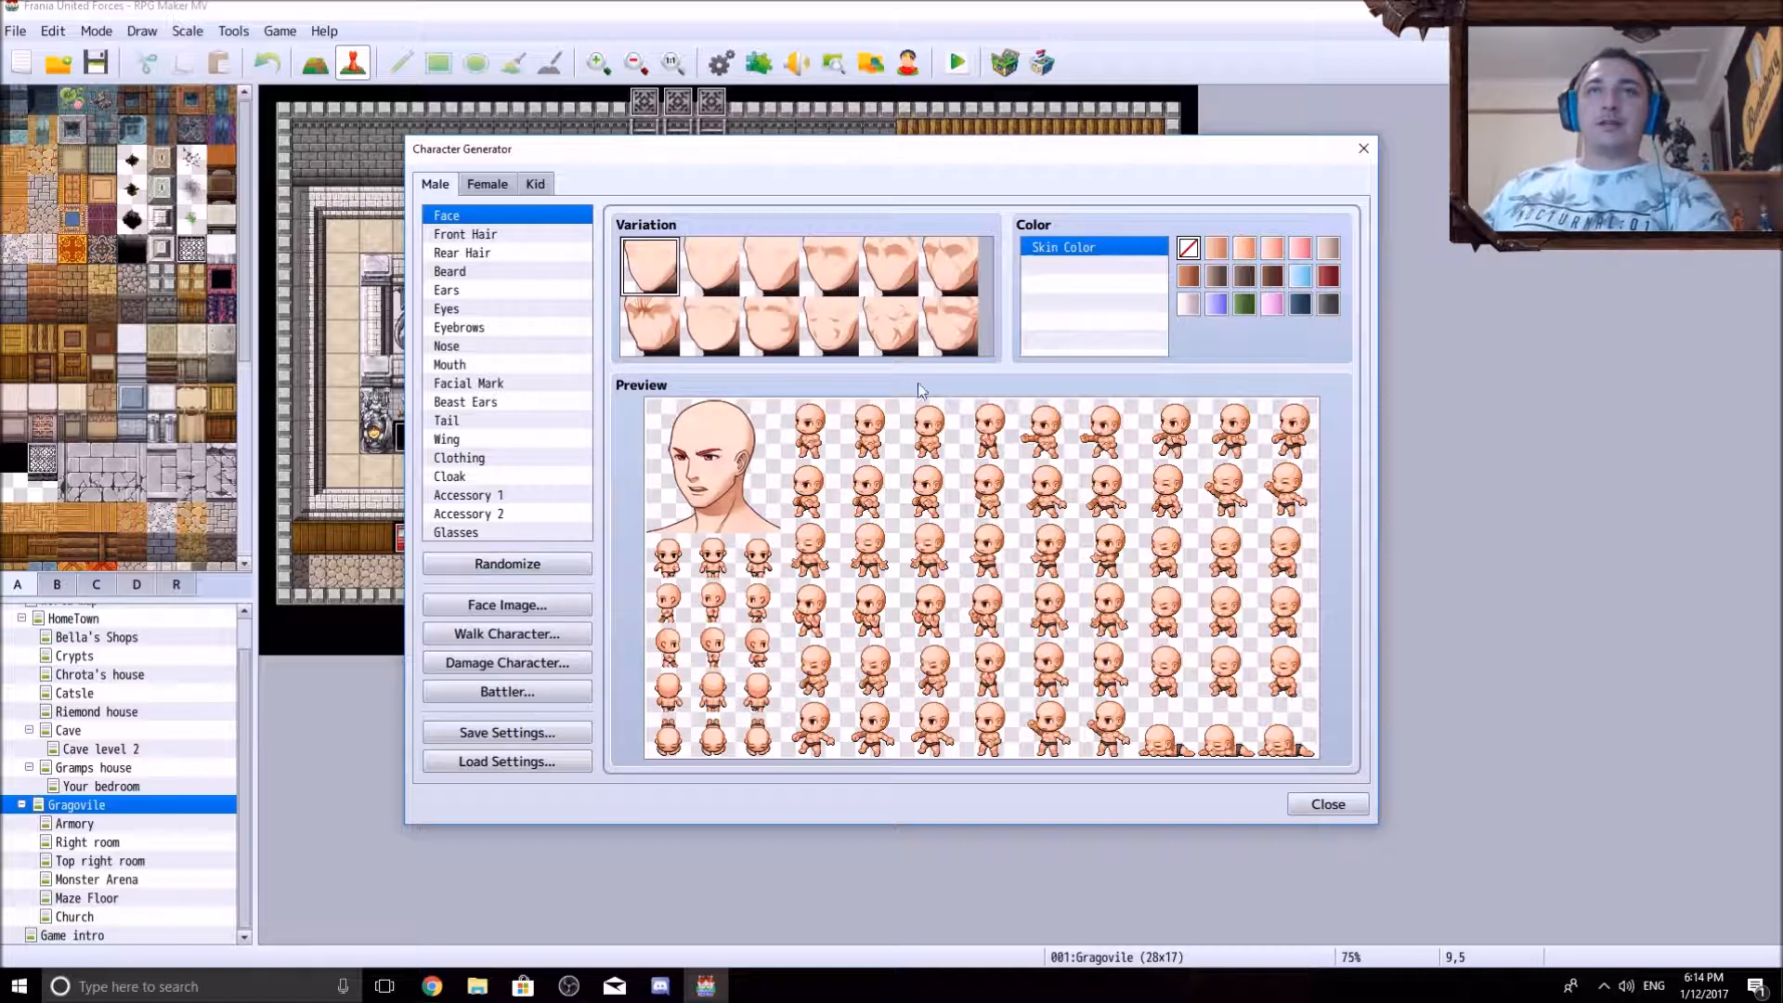
pyautogui.click(943, 325)
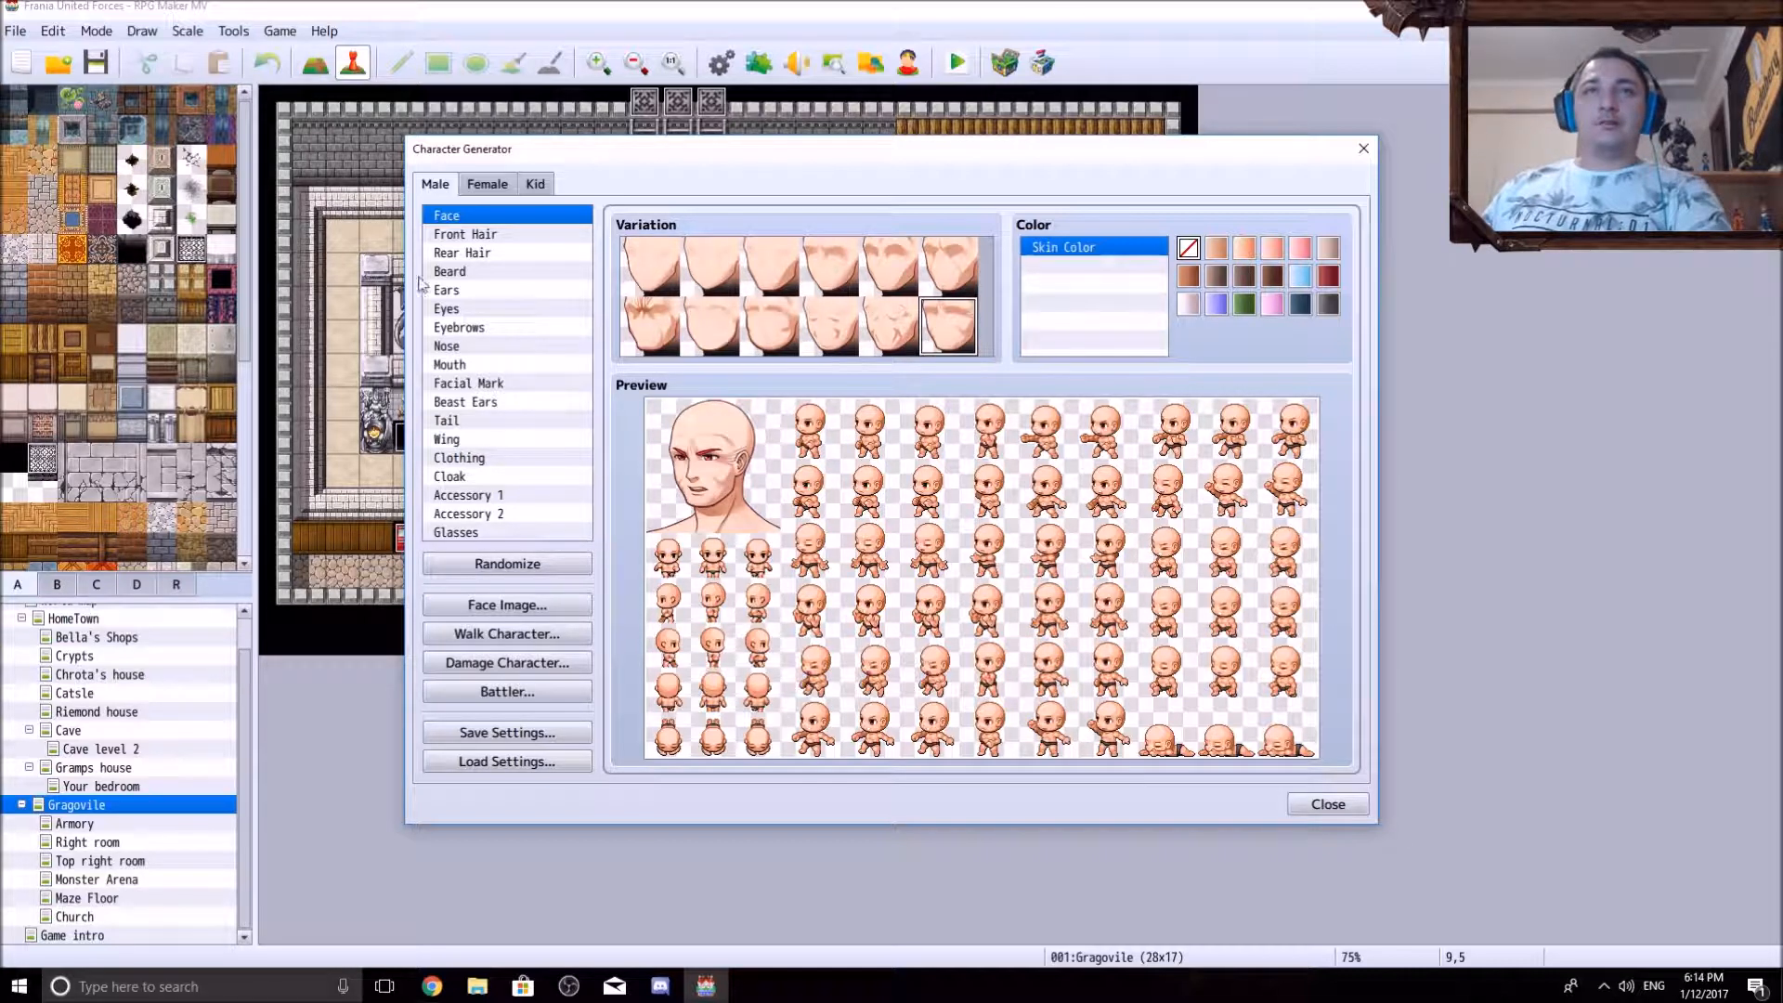
# - Compare front hair variations on the character and choose the fourth style in the last row
pyautogui.click(483, 238)
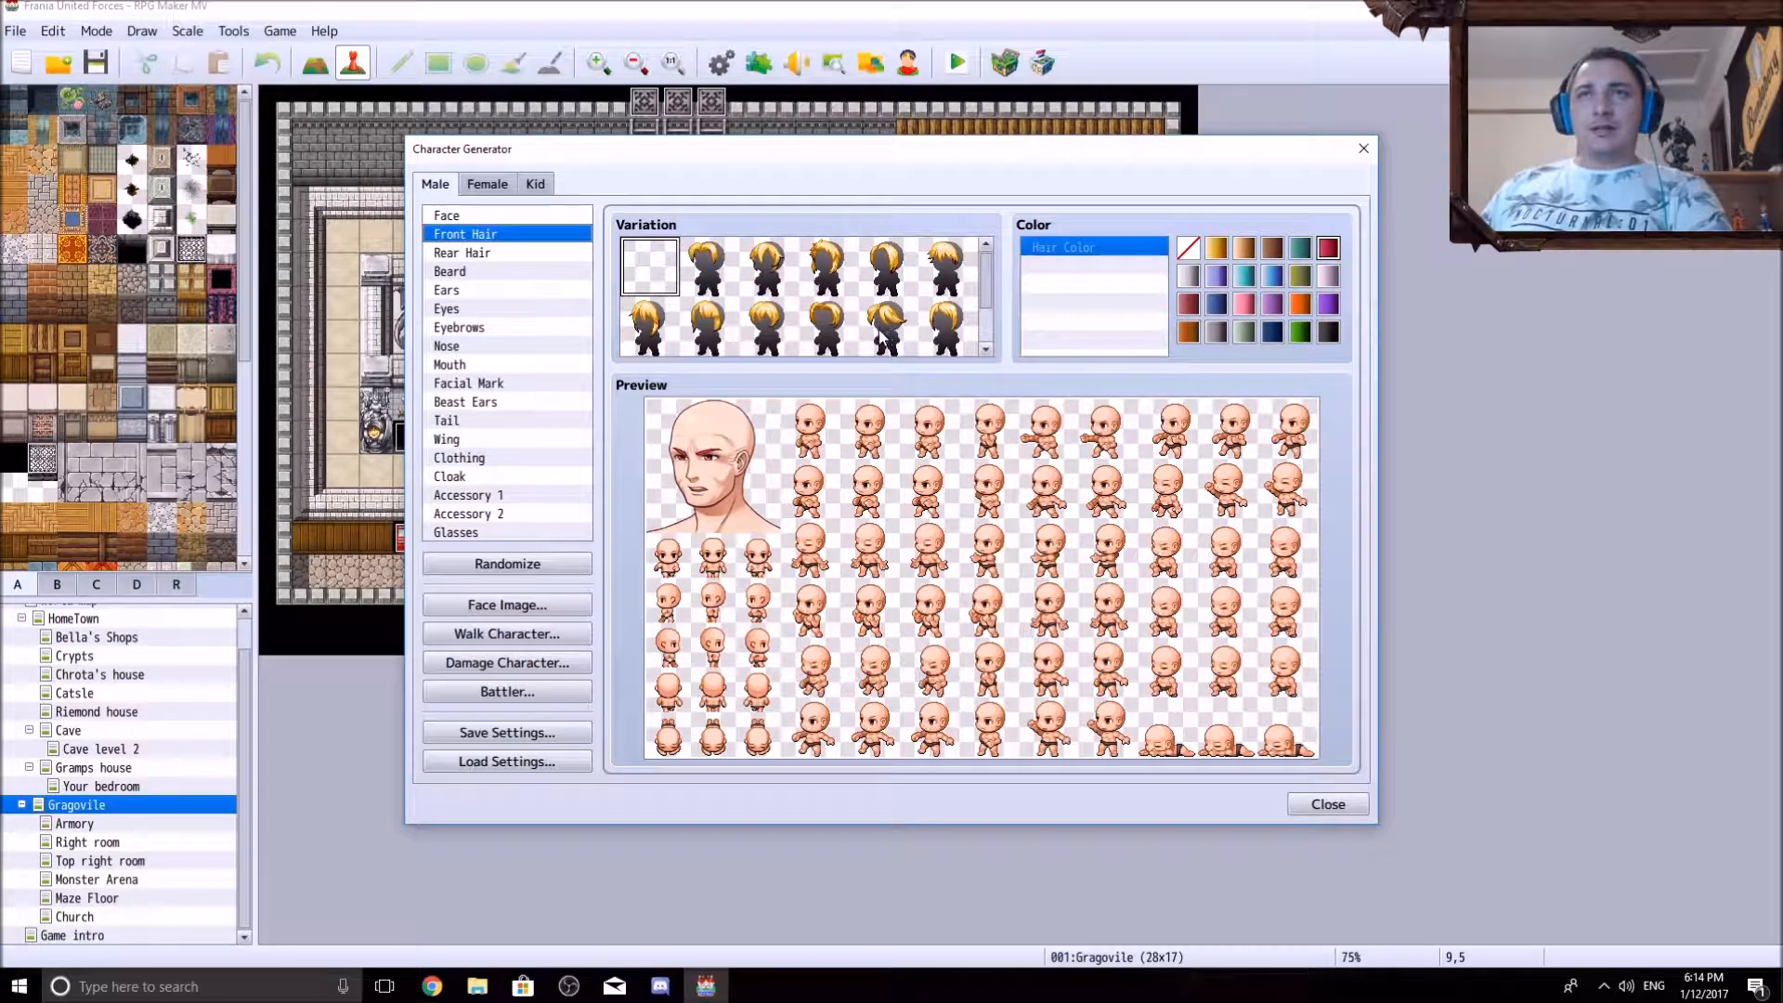
pyautogui.click(947, 271)
pyautogui.click(947, 325)
pyautogui.click(826, 342)
pyautogui.click(887, 342)
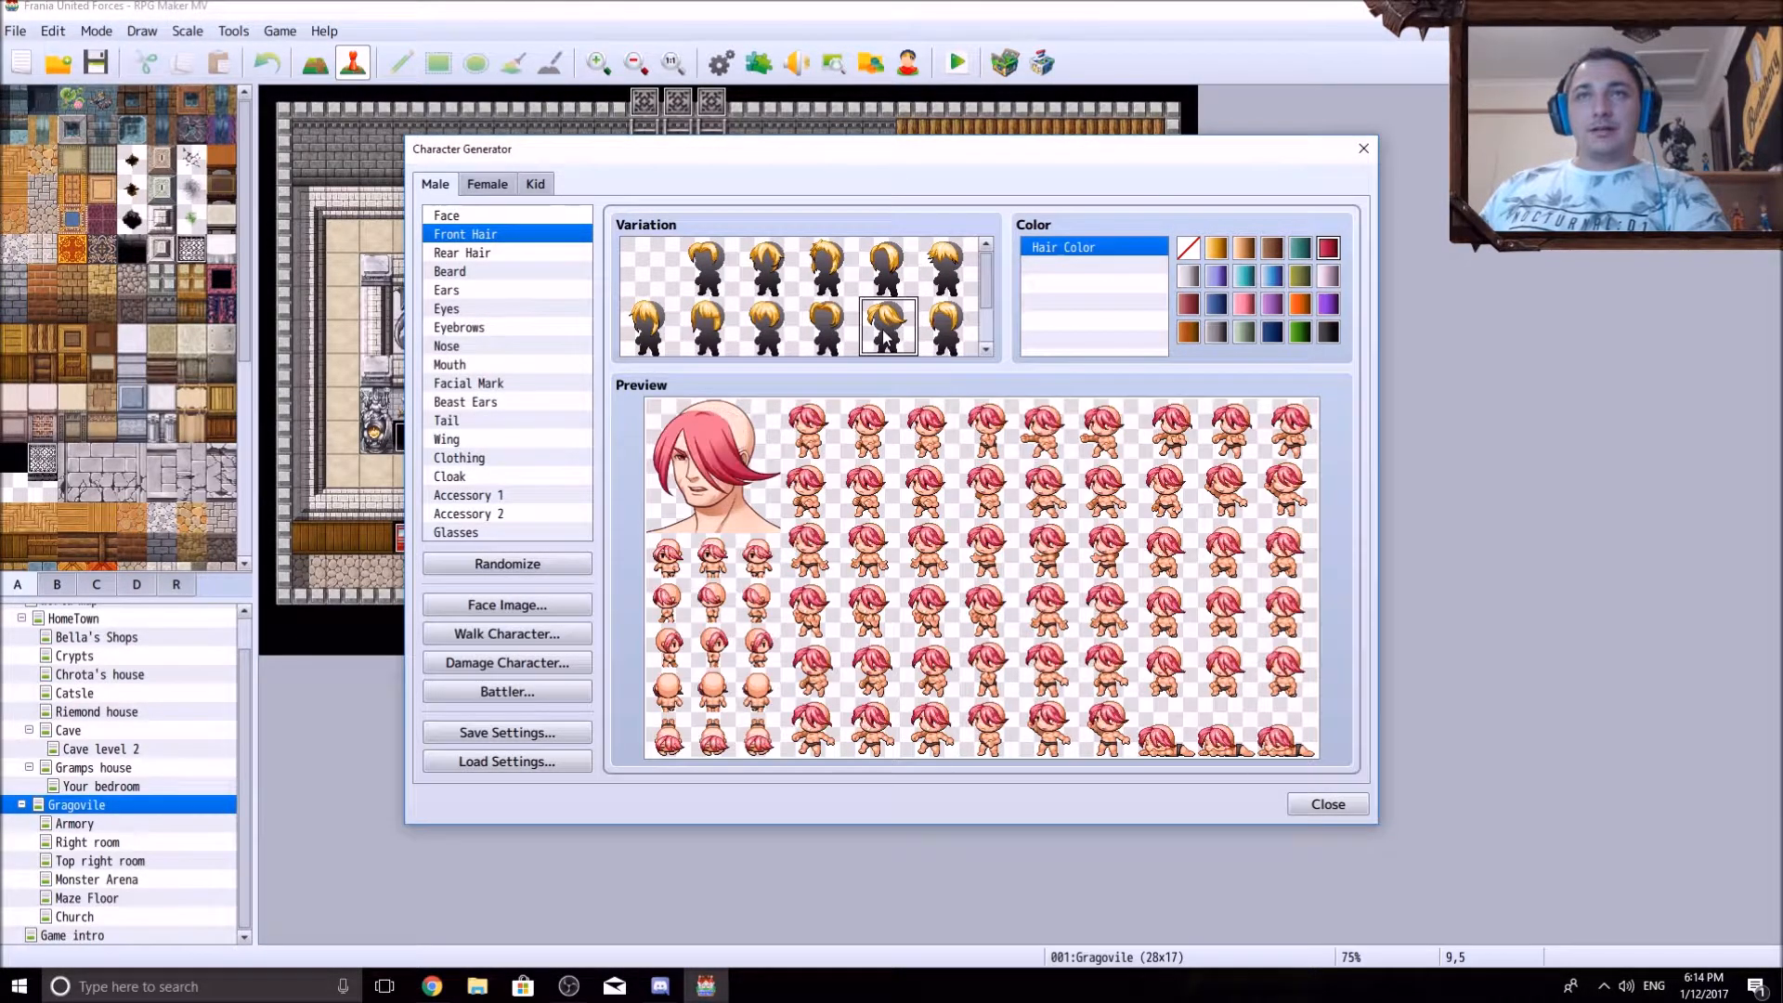
pyautogui.click(752, 336)
pyautogui.click(710, 336)
pyautogui.click(654, 336)
pyautogui.click(733, 277)
pyautogui.click(766, 270)
pyautogui.click(827, 269)
pyautogui.click(947, 325)
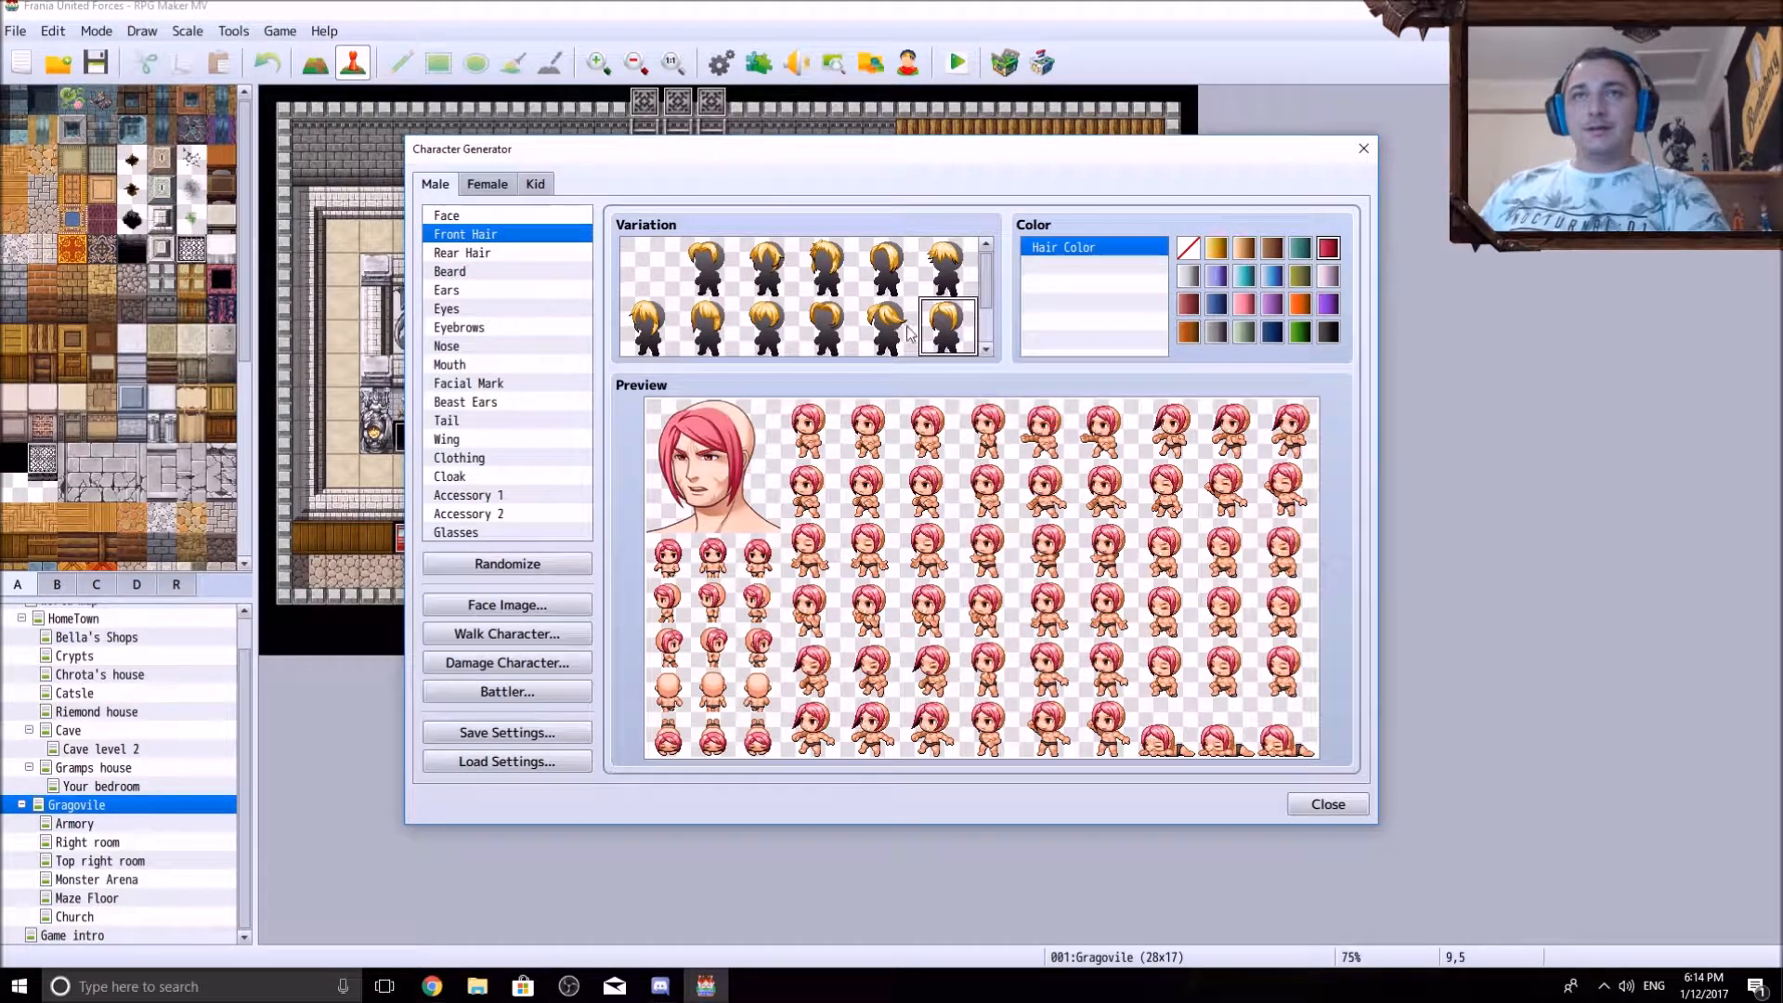
pyautogui.scroll(-1, 845, 335)
pyautogui.click(779, 334)
pyautogui.click(643, 337)
pyautogui.click(952, 325)
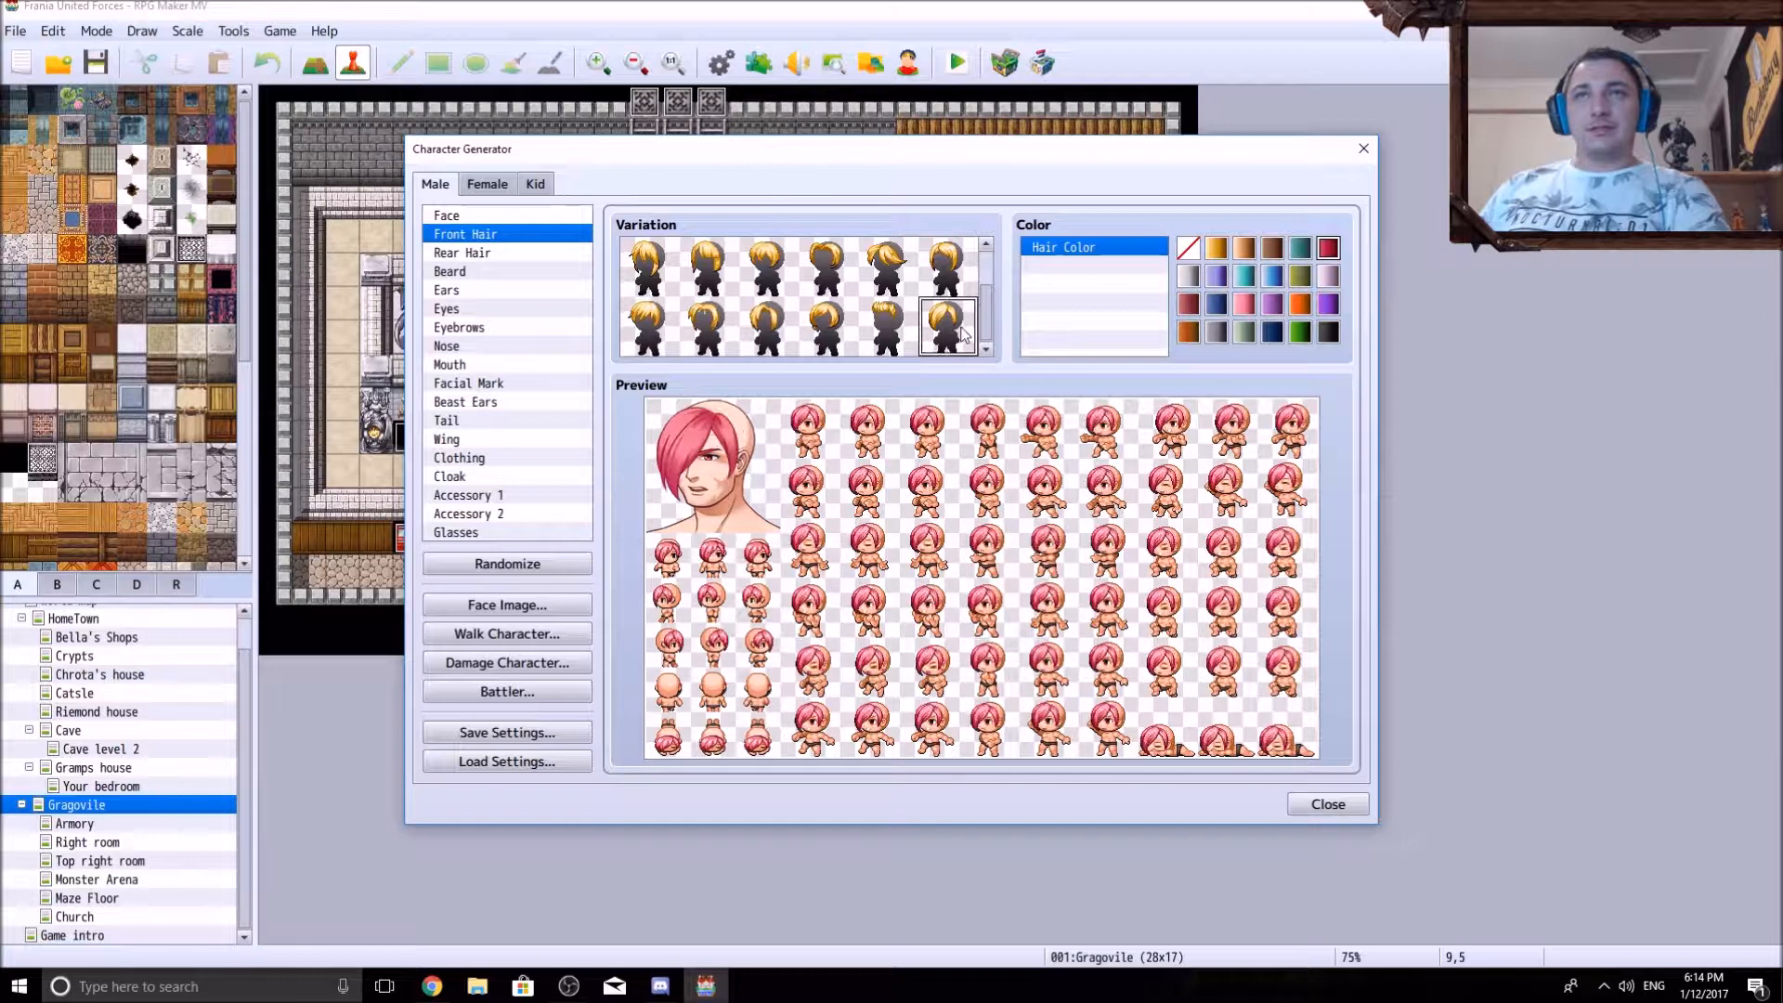
pyautogui.click(890, 327)
pyautogui.click(824, 324)
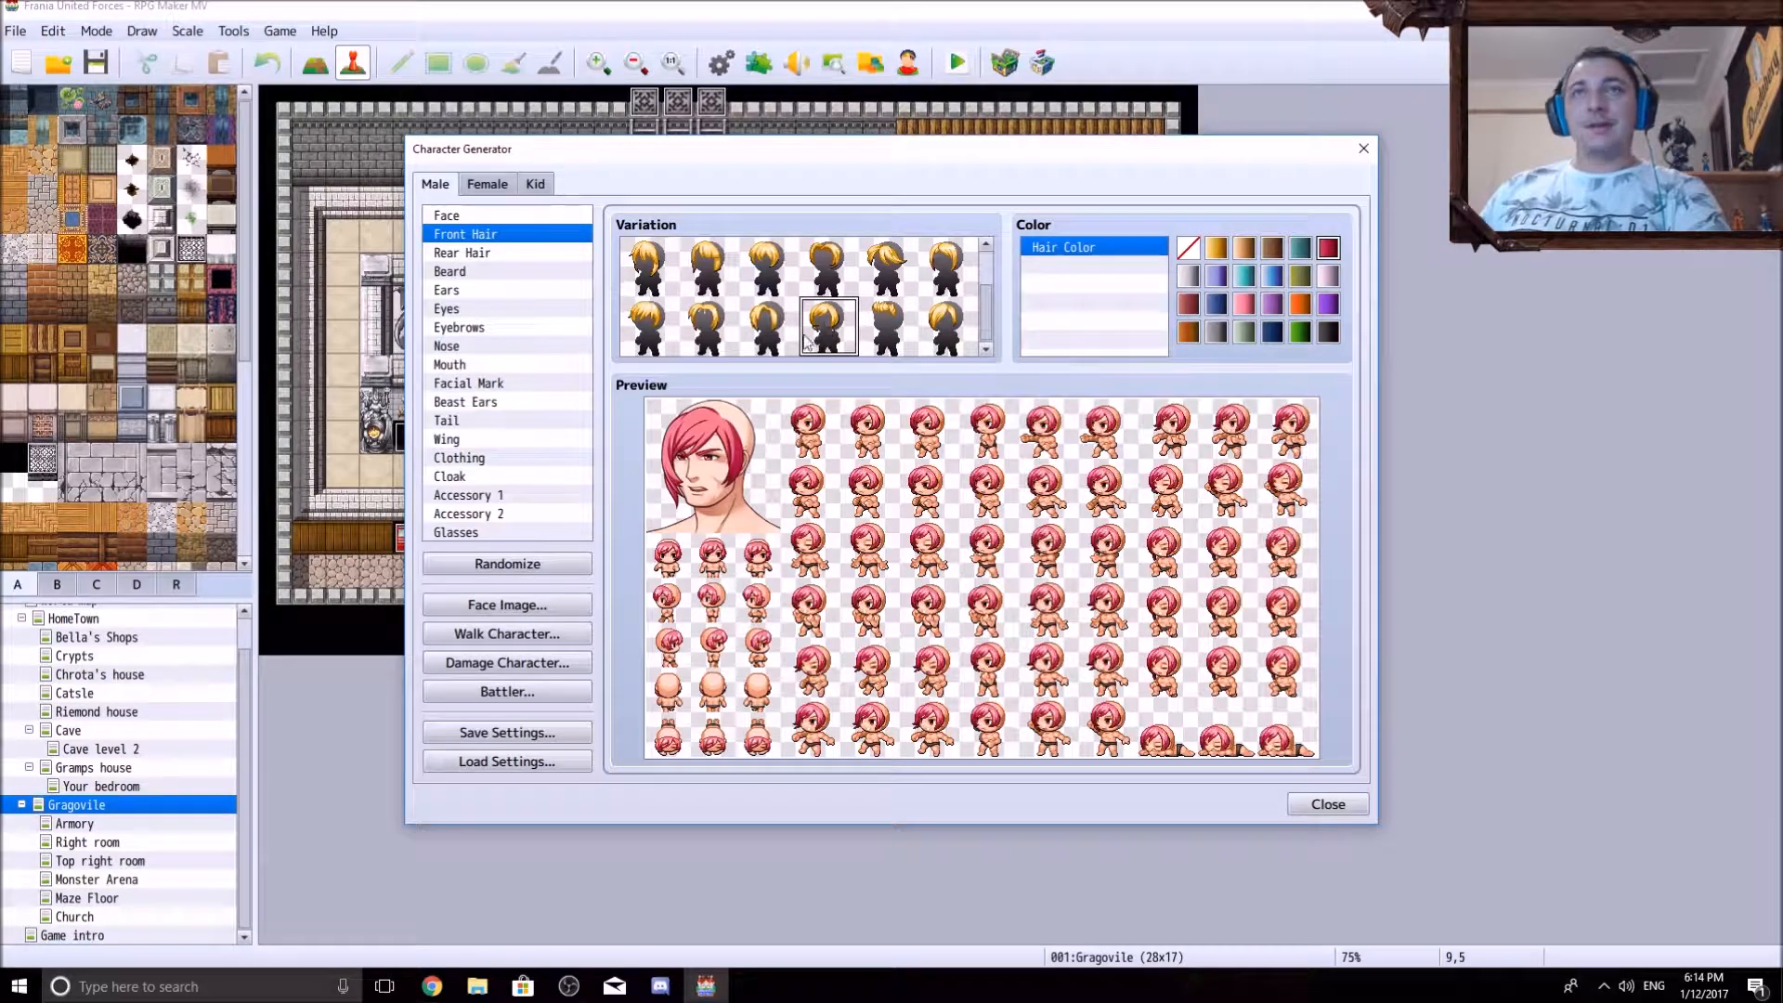
# - Set the hair color to white and change the front hair to the third style in the last row, covering one eye
pyautogui.click(1187, 251)
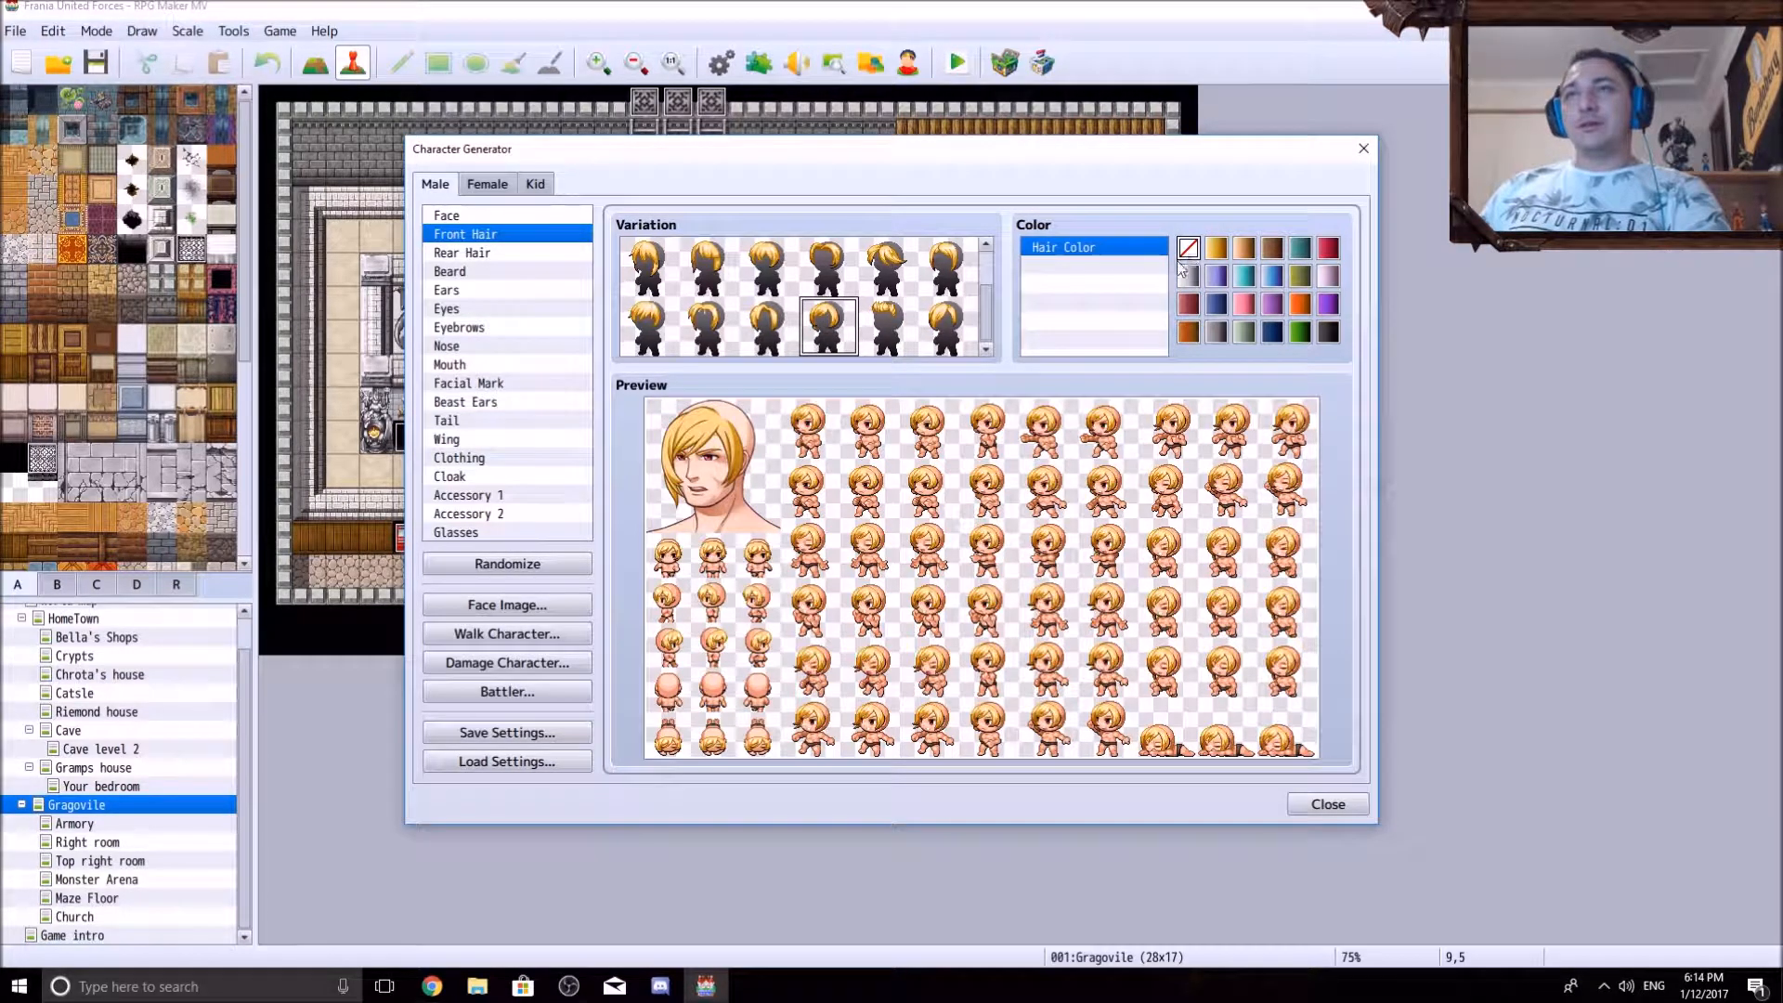
pyautogui.click(1188, 276)
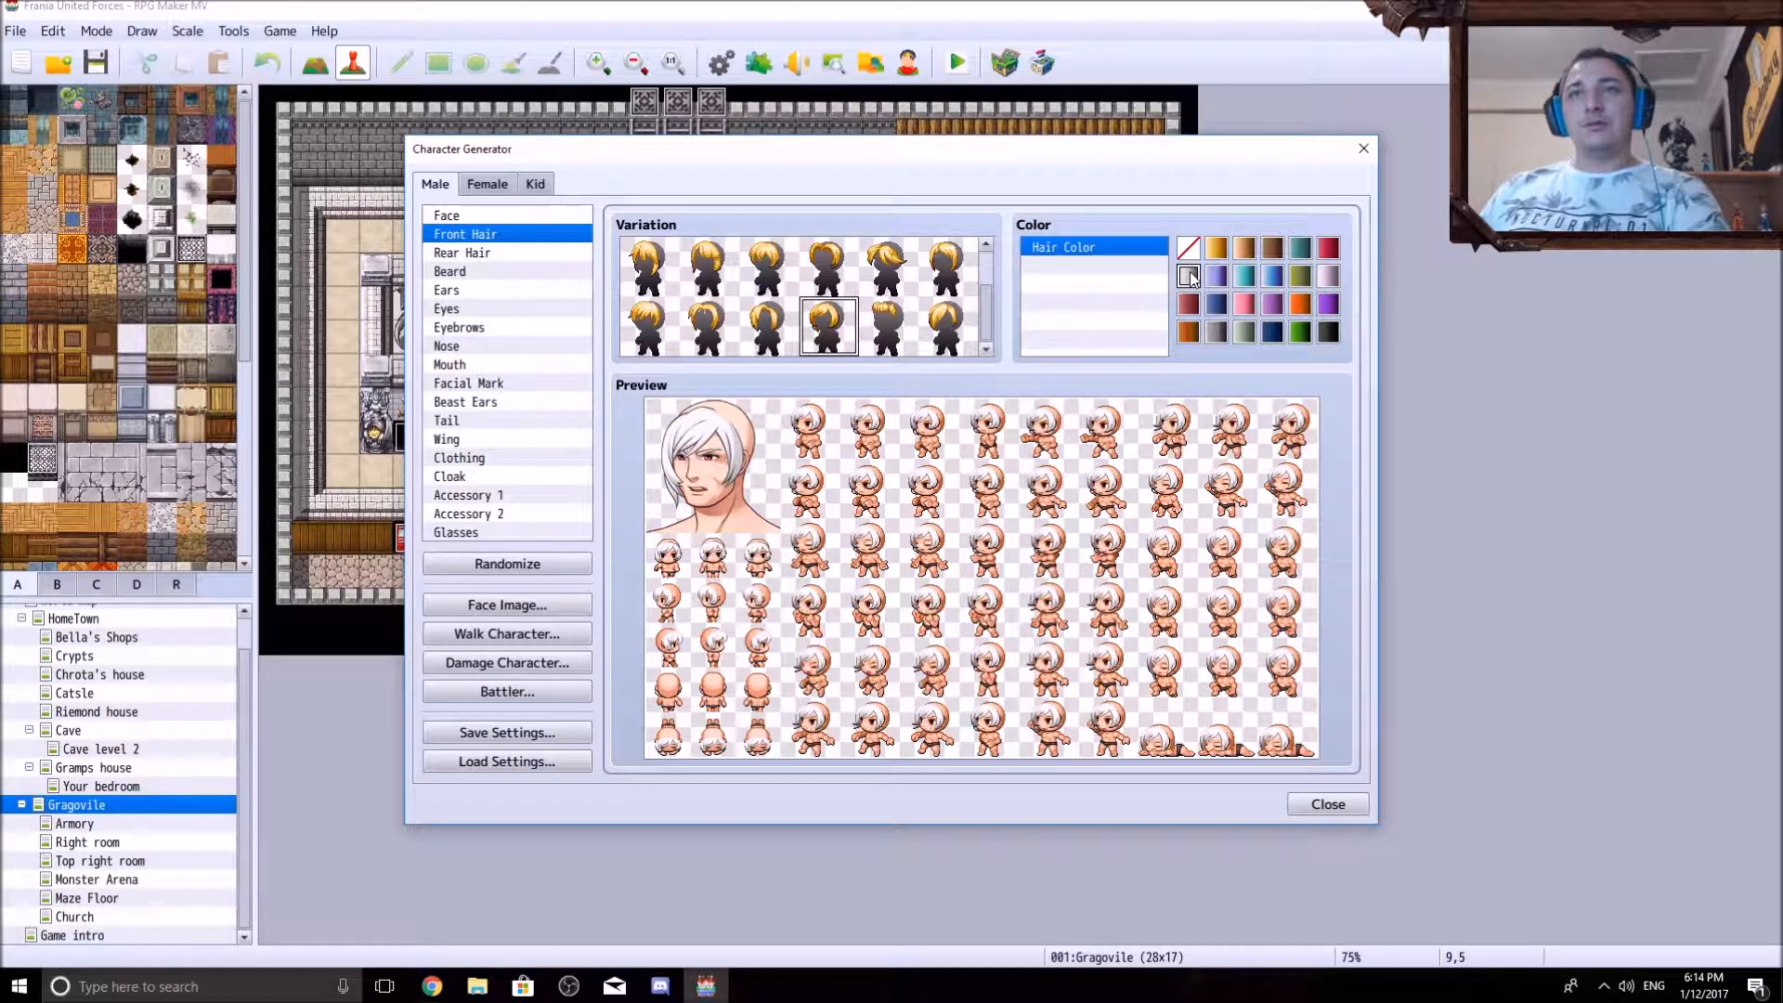
pyautogui.scroll(-1, 887, 320)
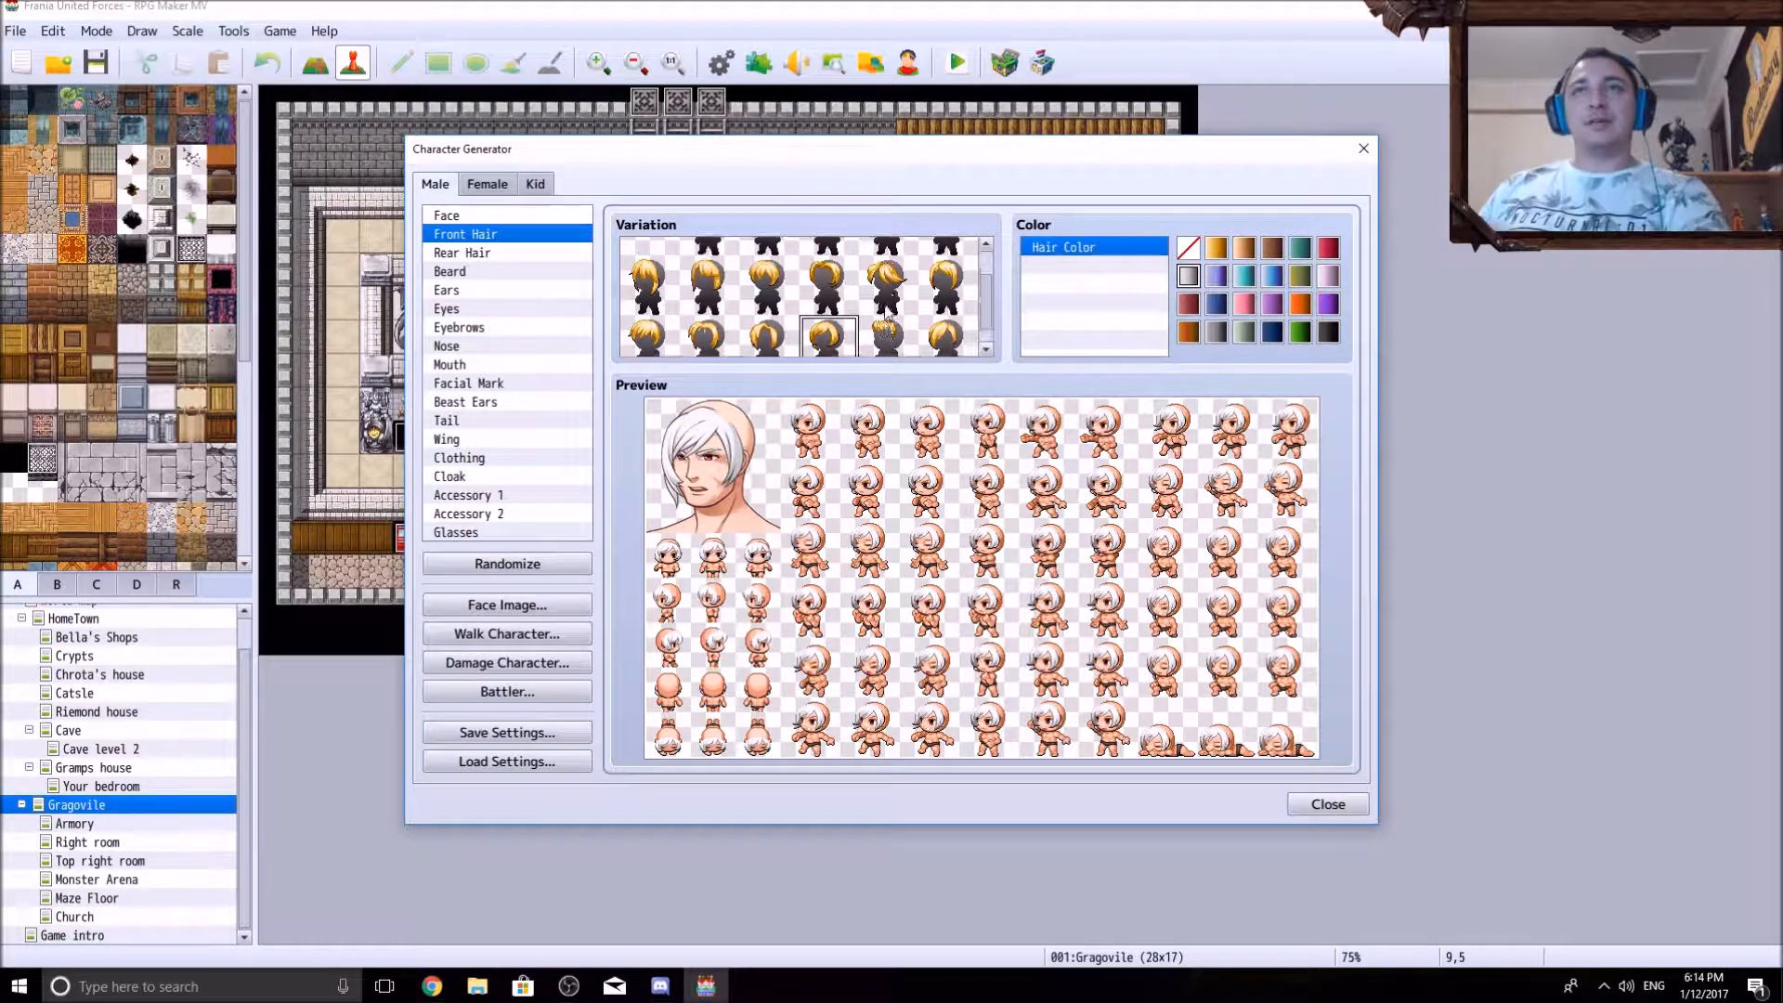
pyautogui.click(776, 325)
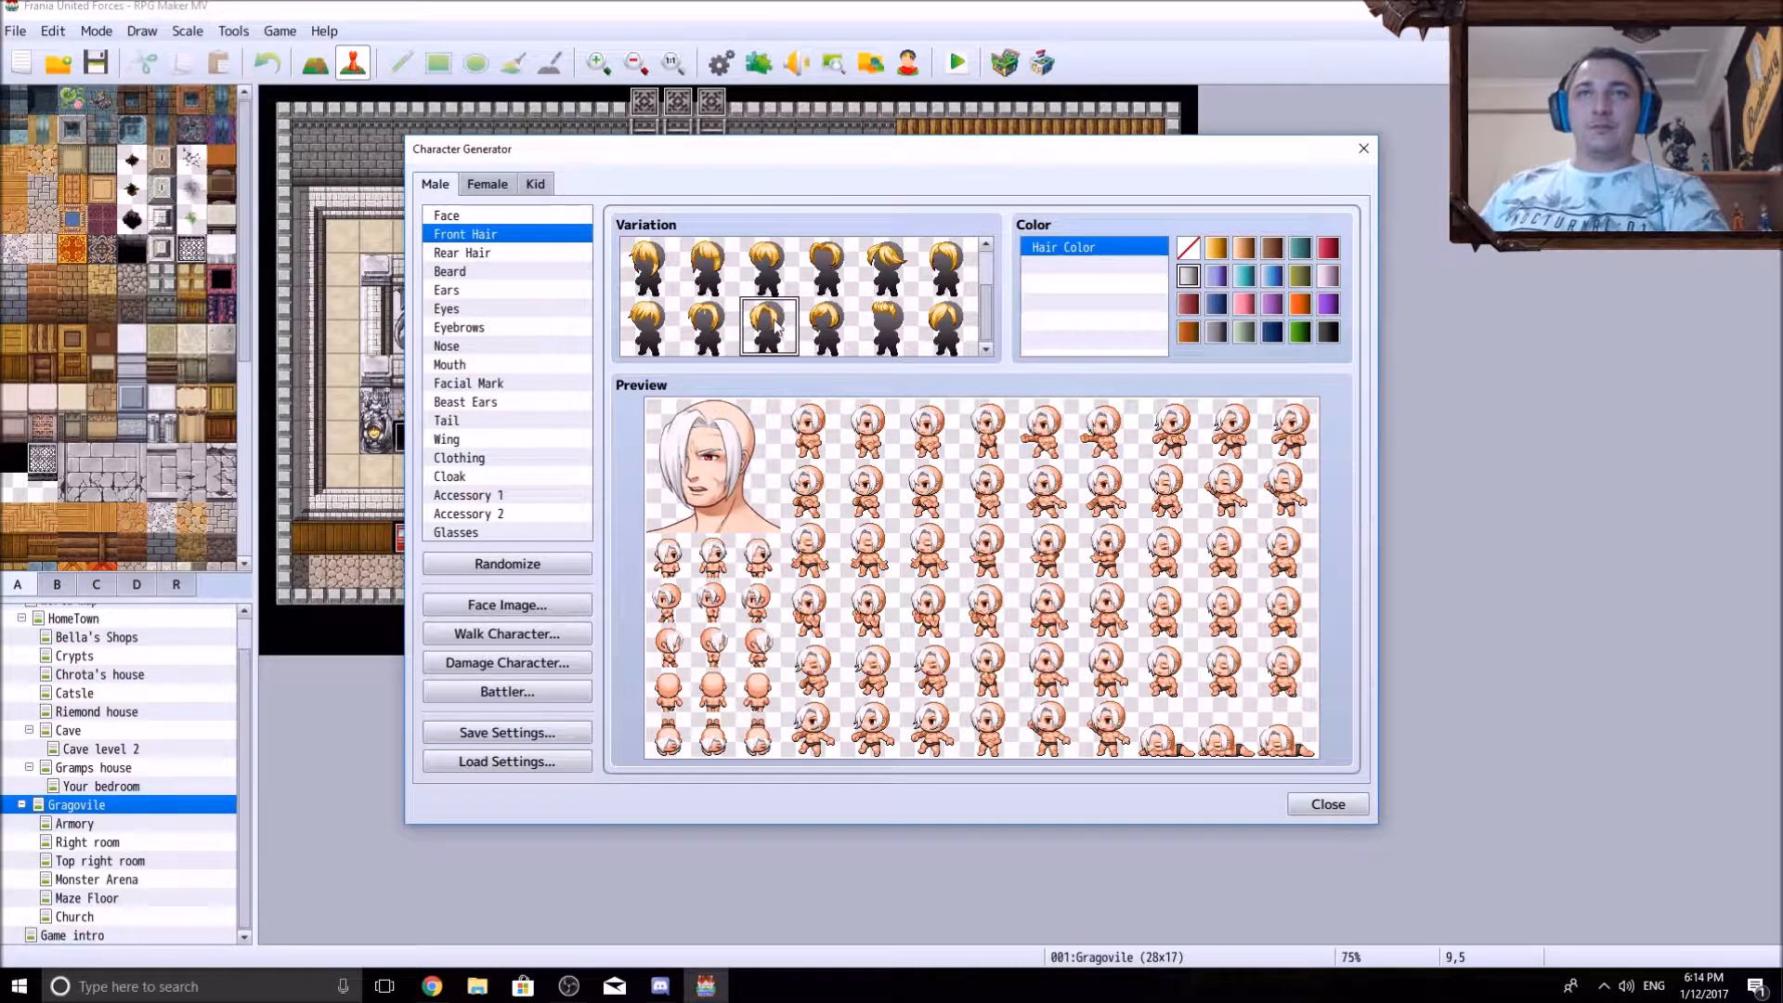
# - Give the character the long straight rear hair and the short beard third in the second row of variations
pyautogui.click(468, 255)
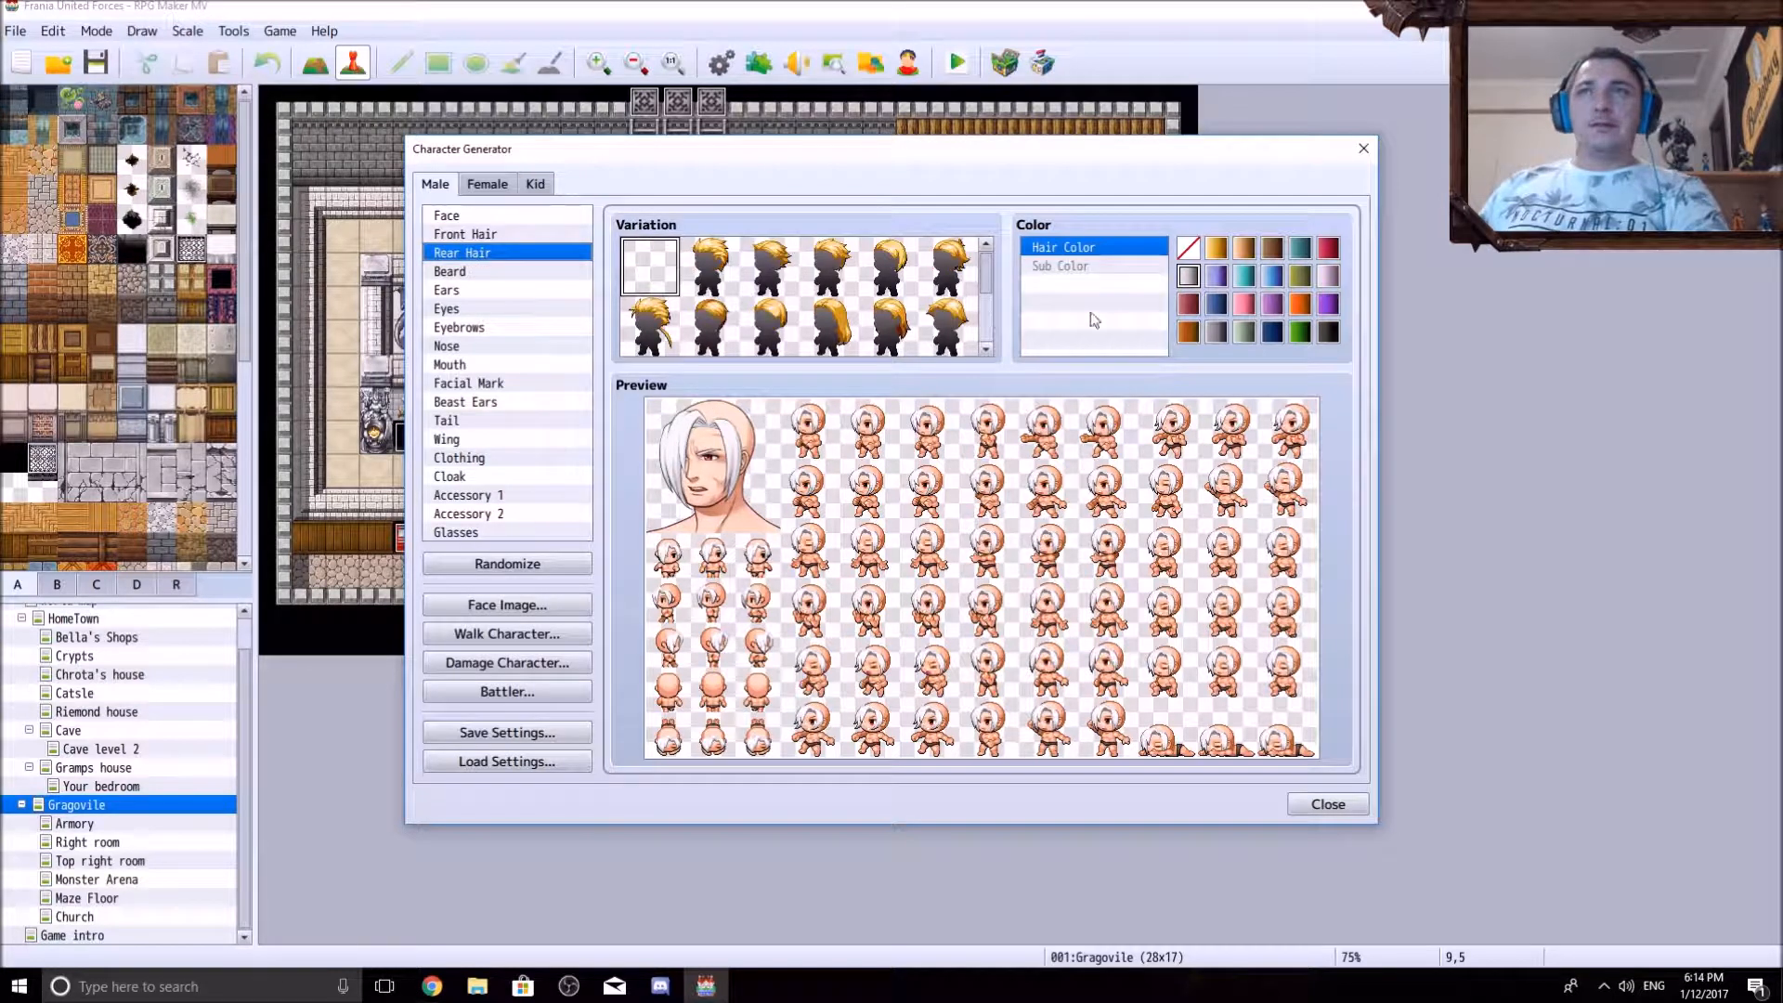
pyautogui.click(829, 320)
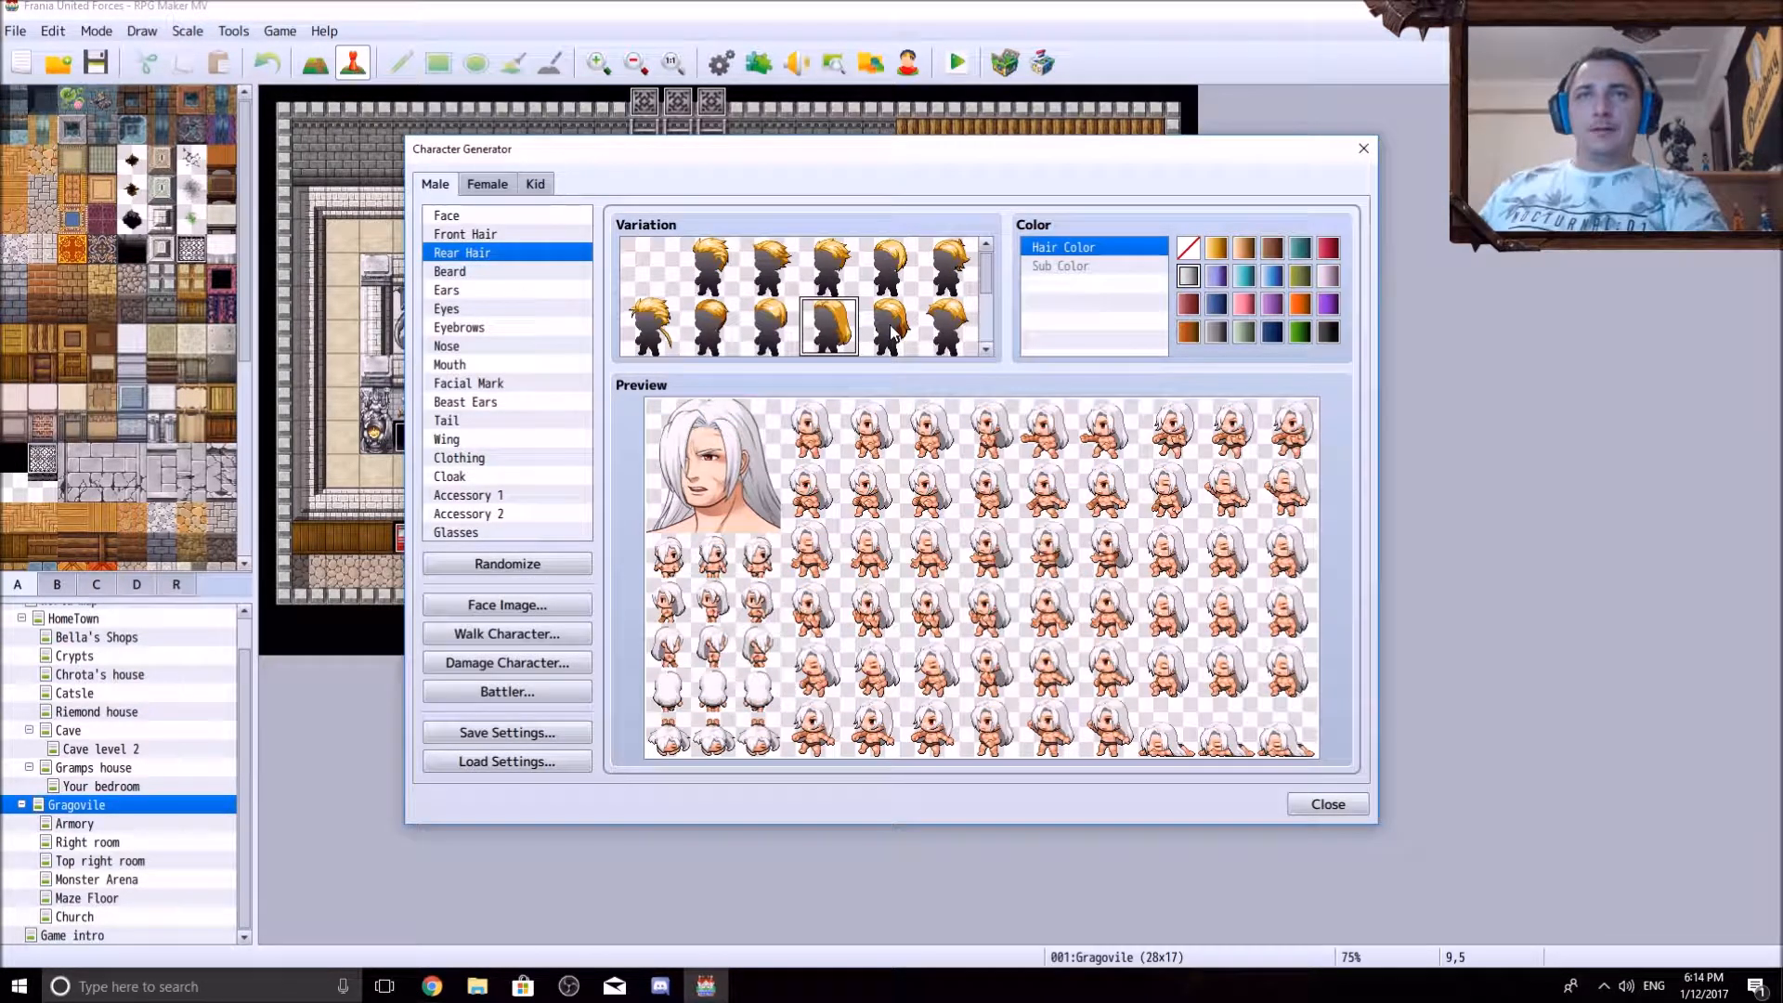
pyautogui.click(485, 273)
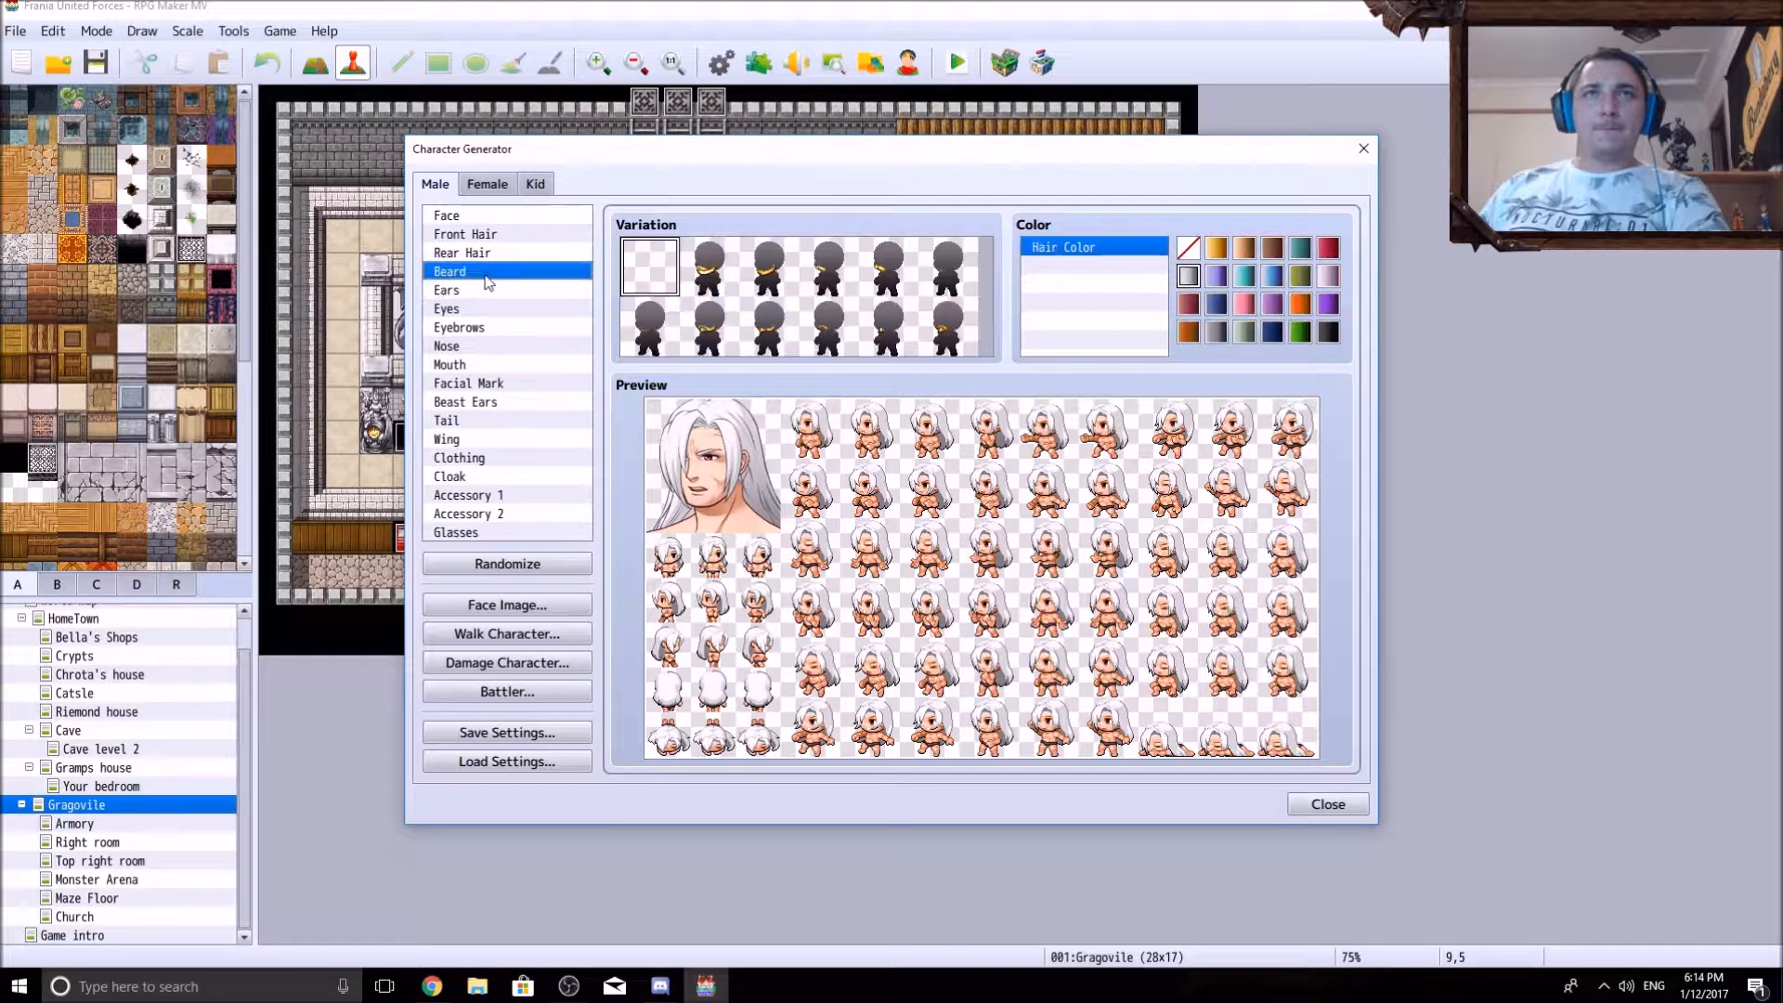
pyautogui.click(778, 280)
pyautogui.click(829, 269)
pyautogui.click(828, 325)
pyautogui.click(769, 326)
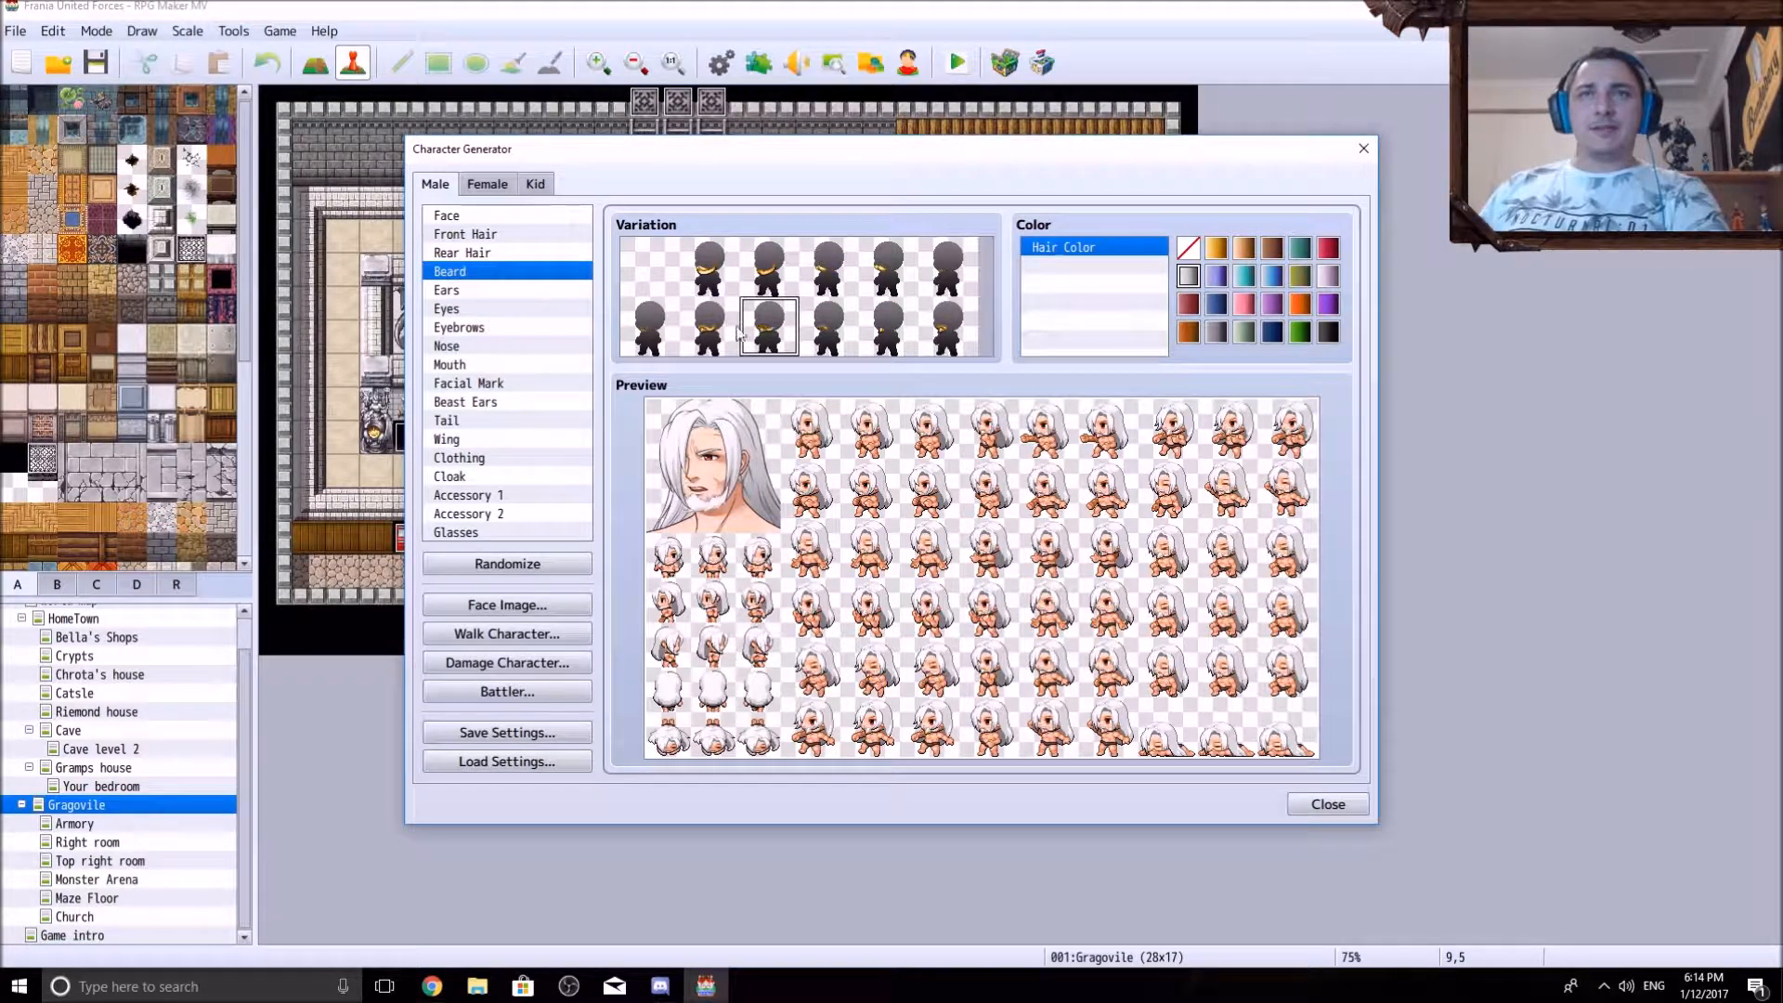
# - Choose the fourth eye variation with a dark violet-blue eye color, and the thick eyebrows at the end of the second row
pyautogui.click(516, 290)
pyautogui.click(516, 308)
pyautogui.click(699, 288)
pyautogui.click(840, 283)
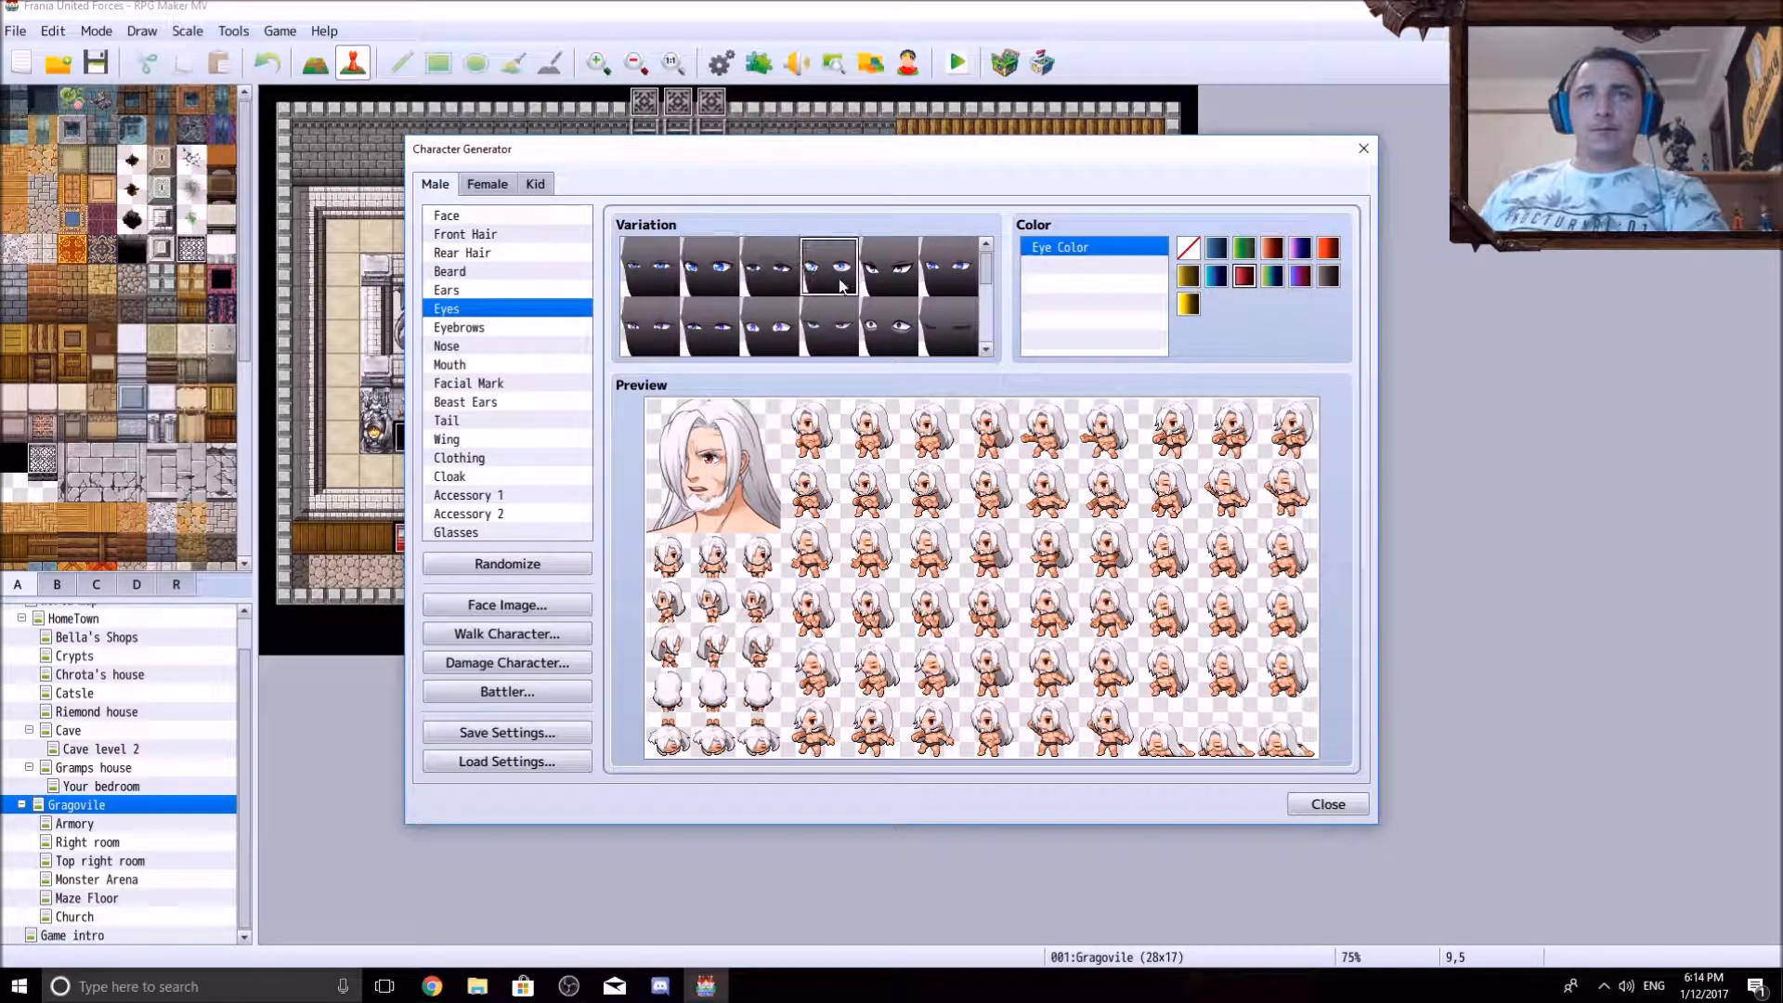
pyautogui.click(1328, 276)
pyautogui.click(1300, 247)
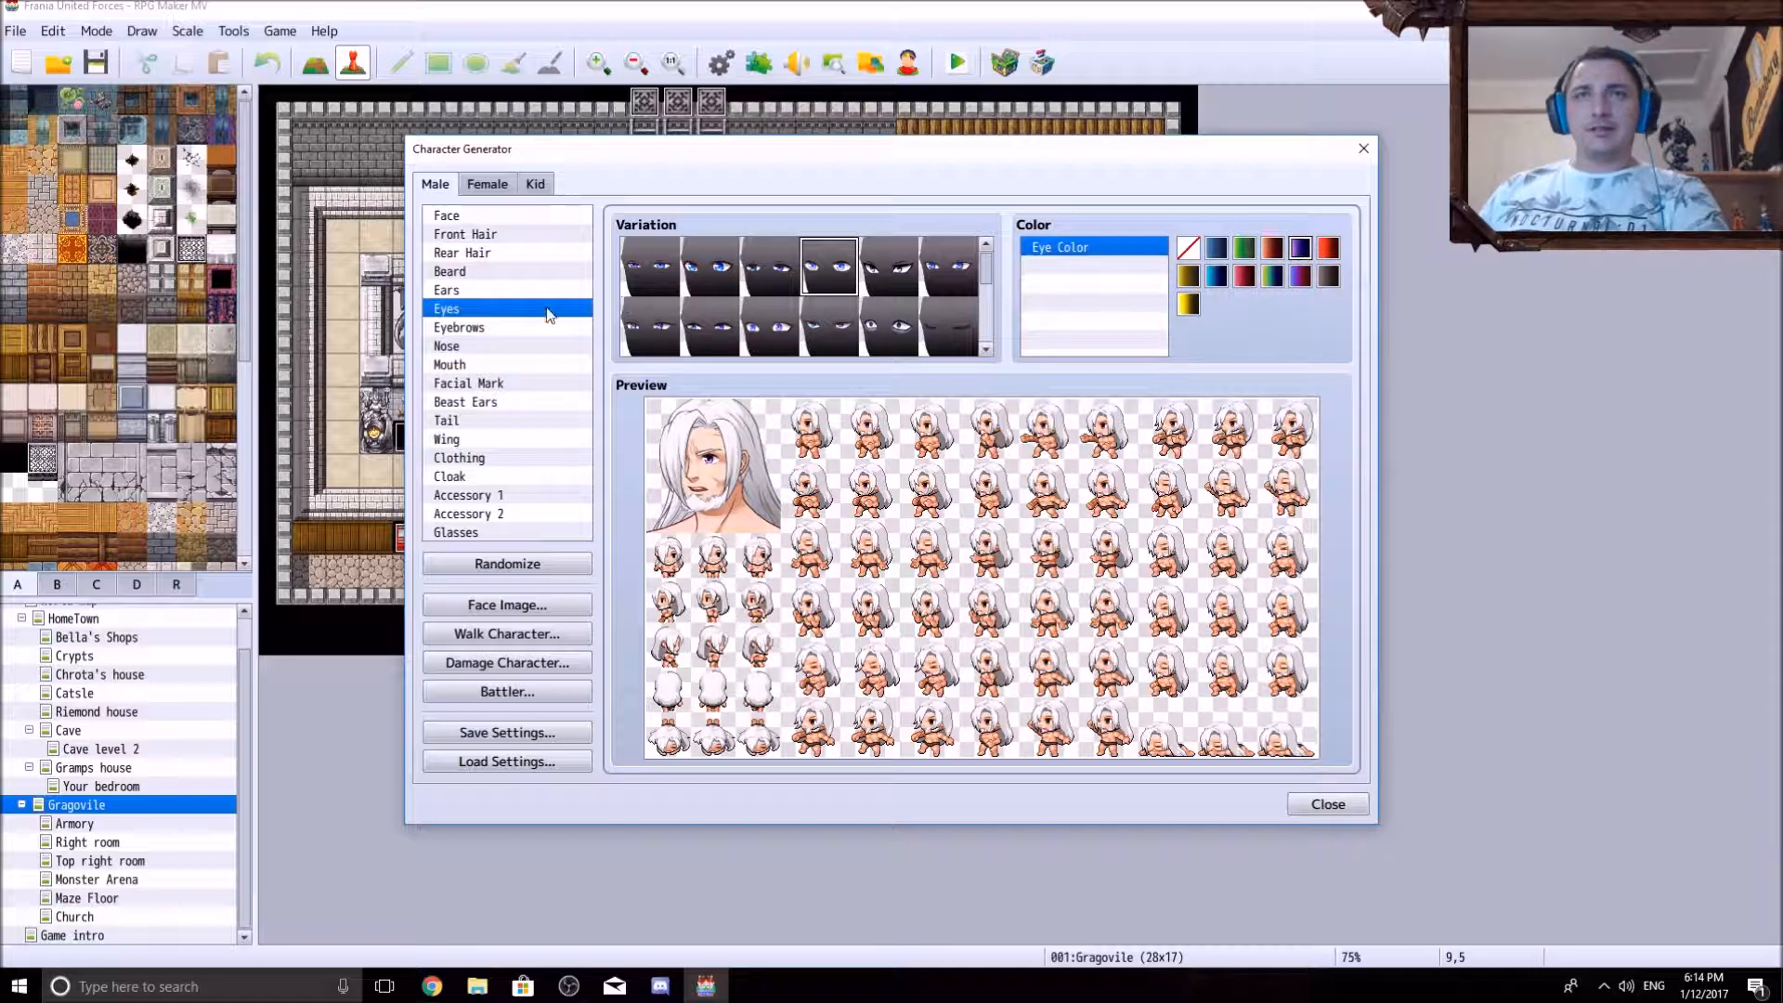
pyautogui.click(465, 329)
pyautogui.click(947, 325)
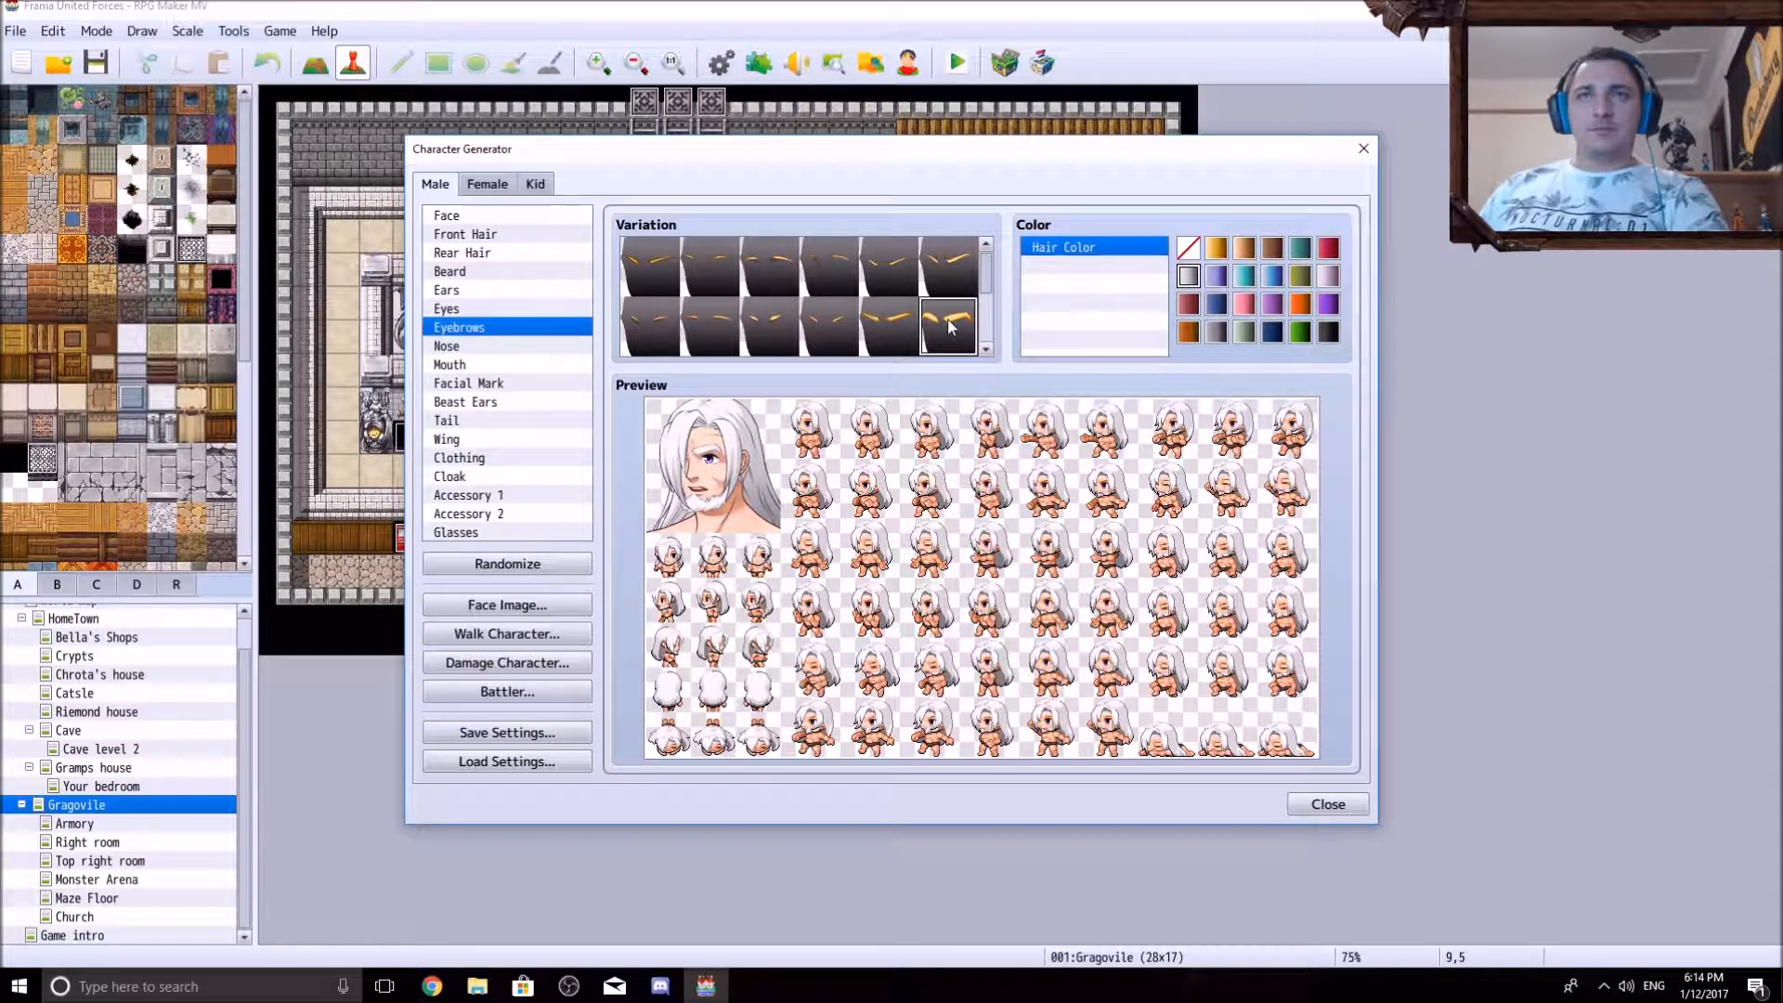
# - Change the face to the wrinkled variation fifth in the second row
pyautogui.click(482, 219)
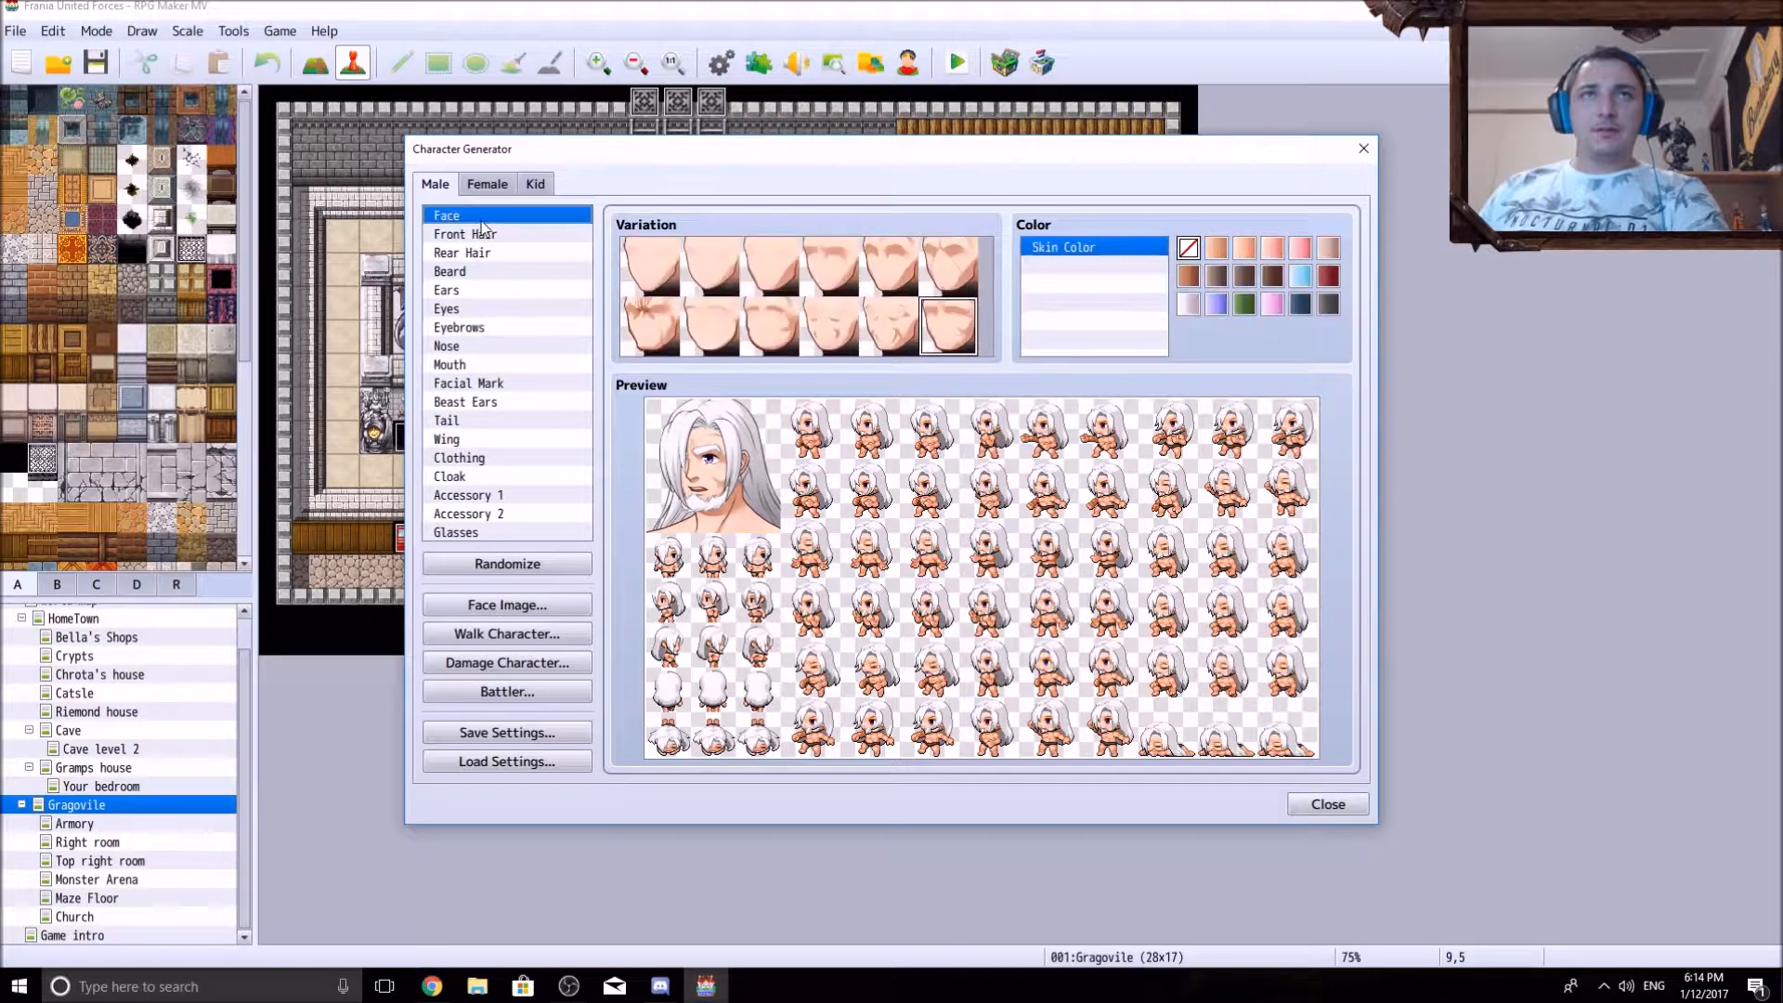
pyautogui.click(525, 240)
pyautogui.click(484, 275)
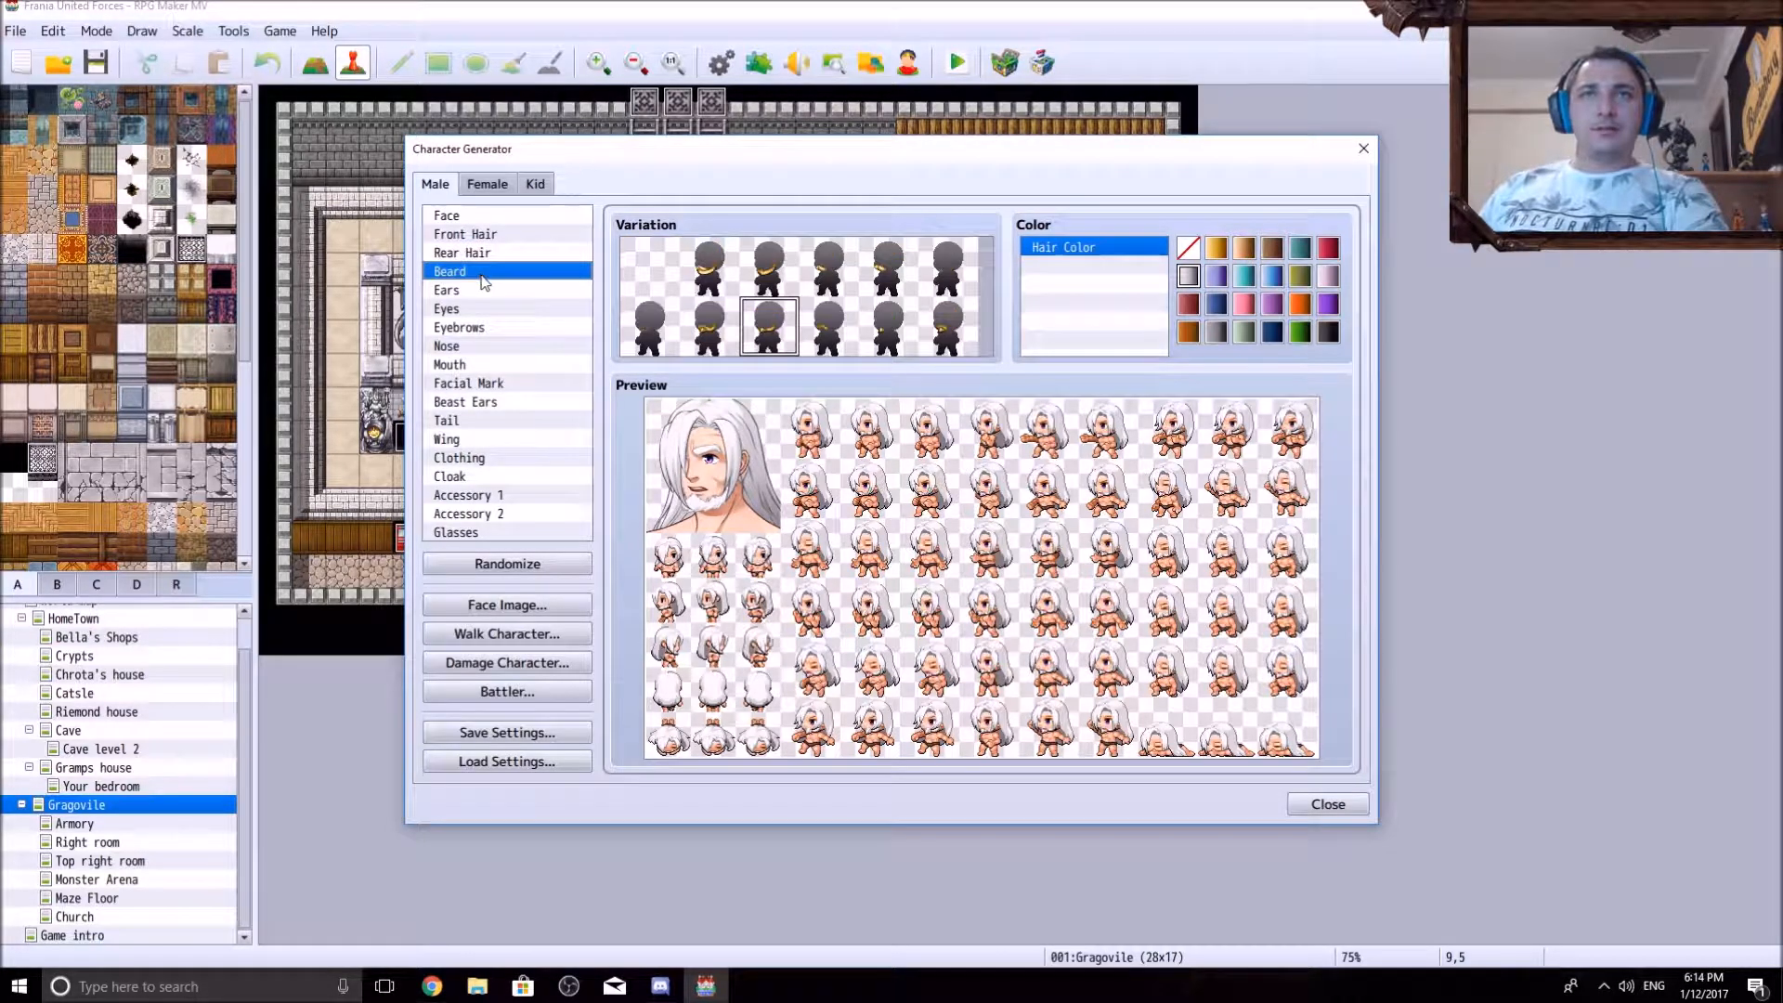
pyautogui.click(464, 215)
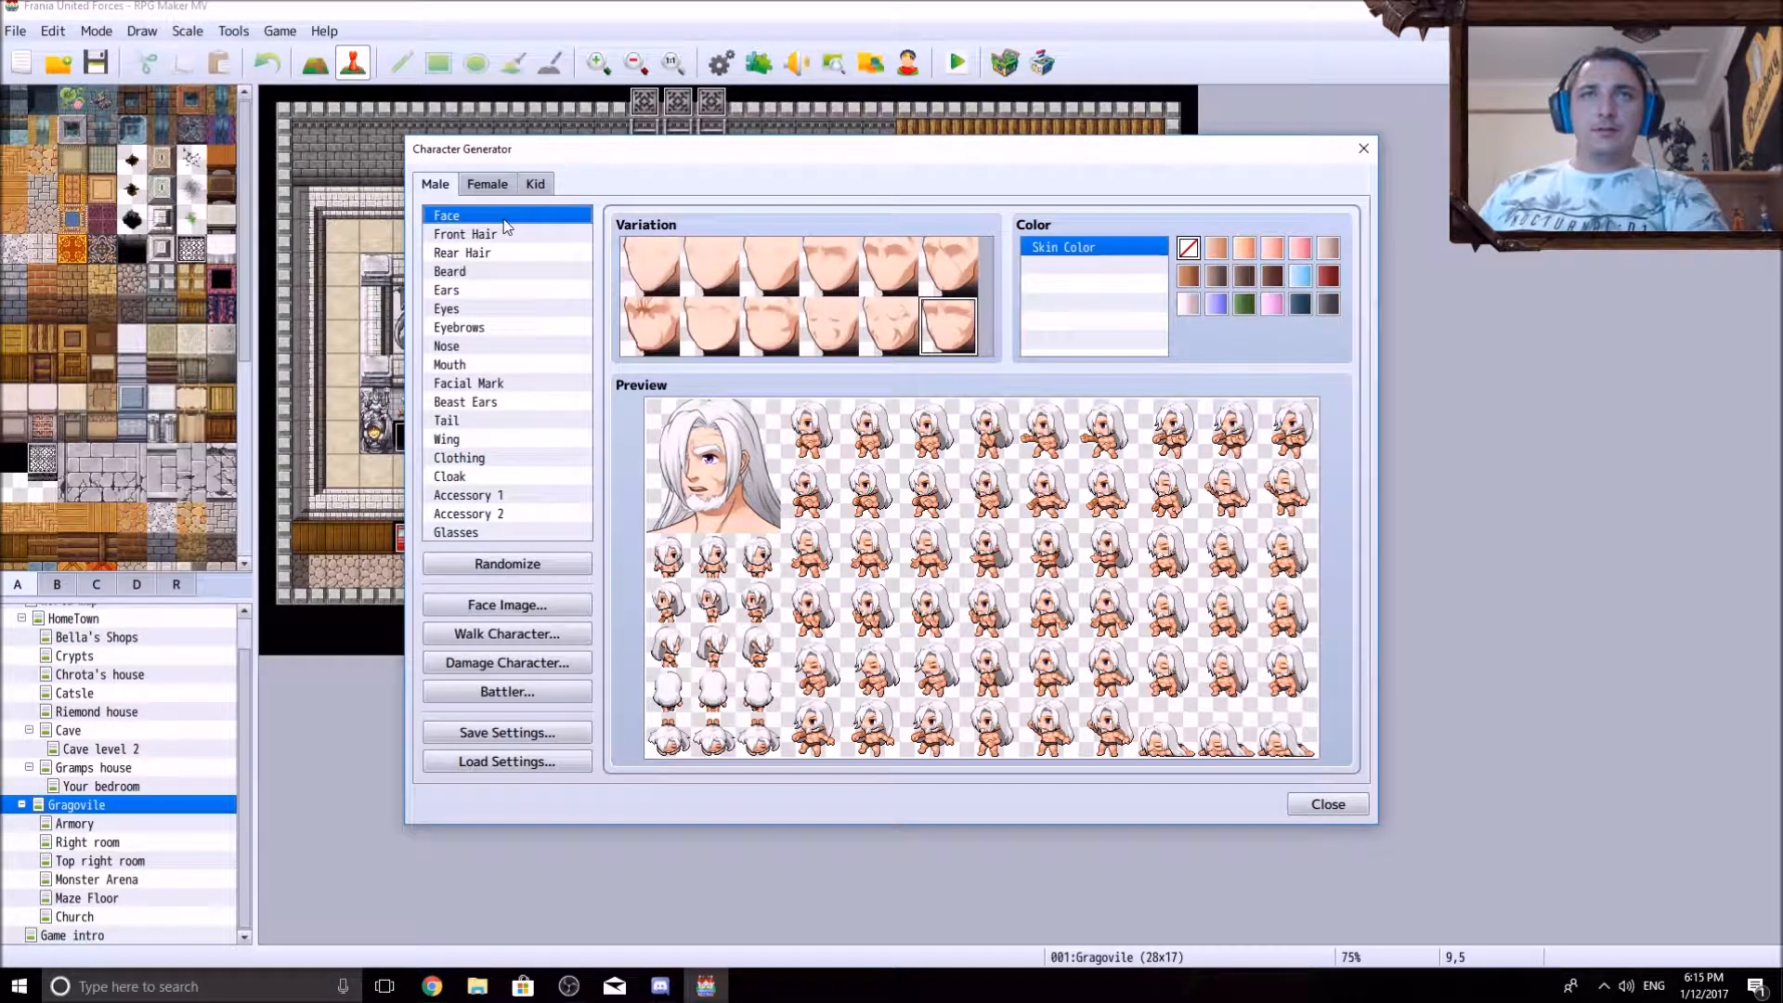
pyautogui.click(891, 320)
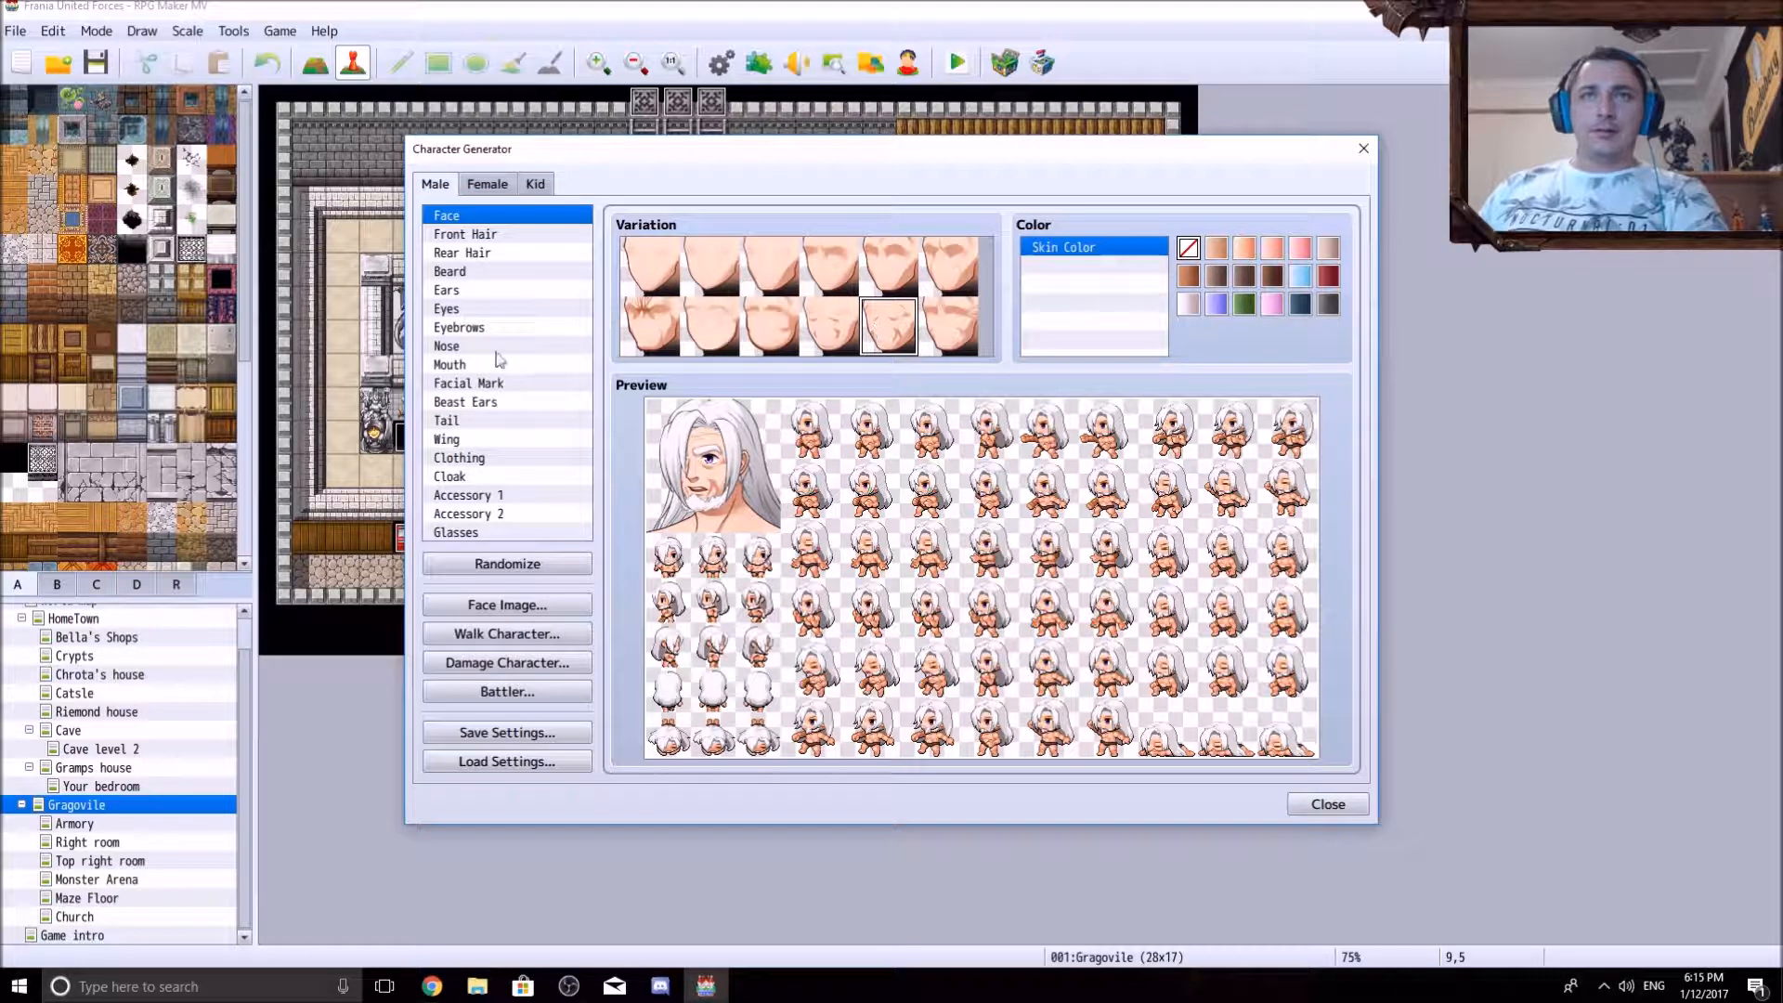
# - Compare mouth variations and choose the closed mouth third in the first row
pyautogui.click(477, 383)
pyautogui.click(492, 365)
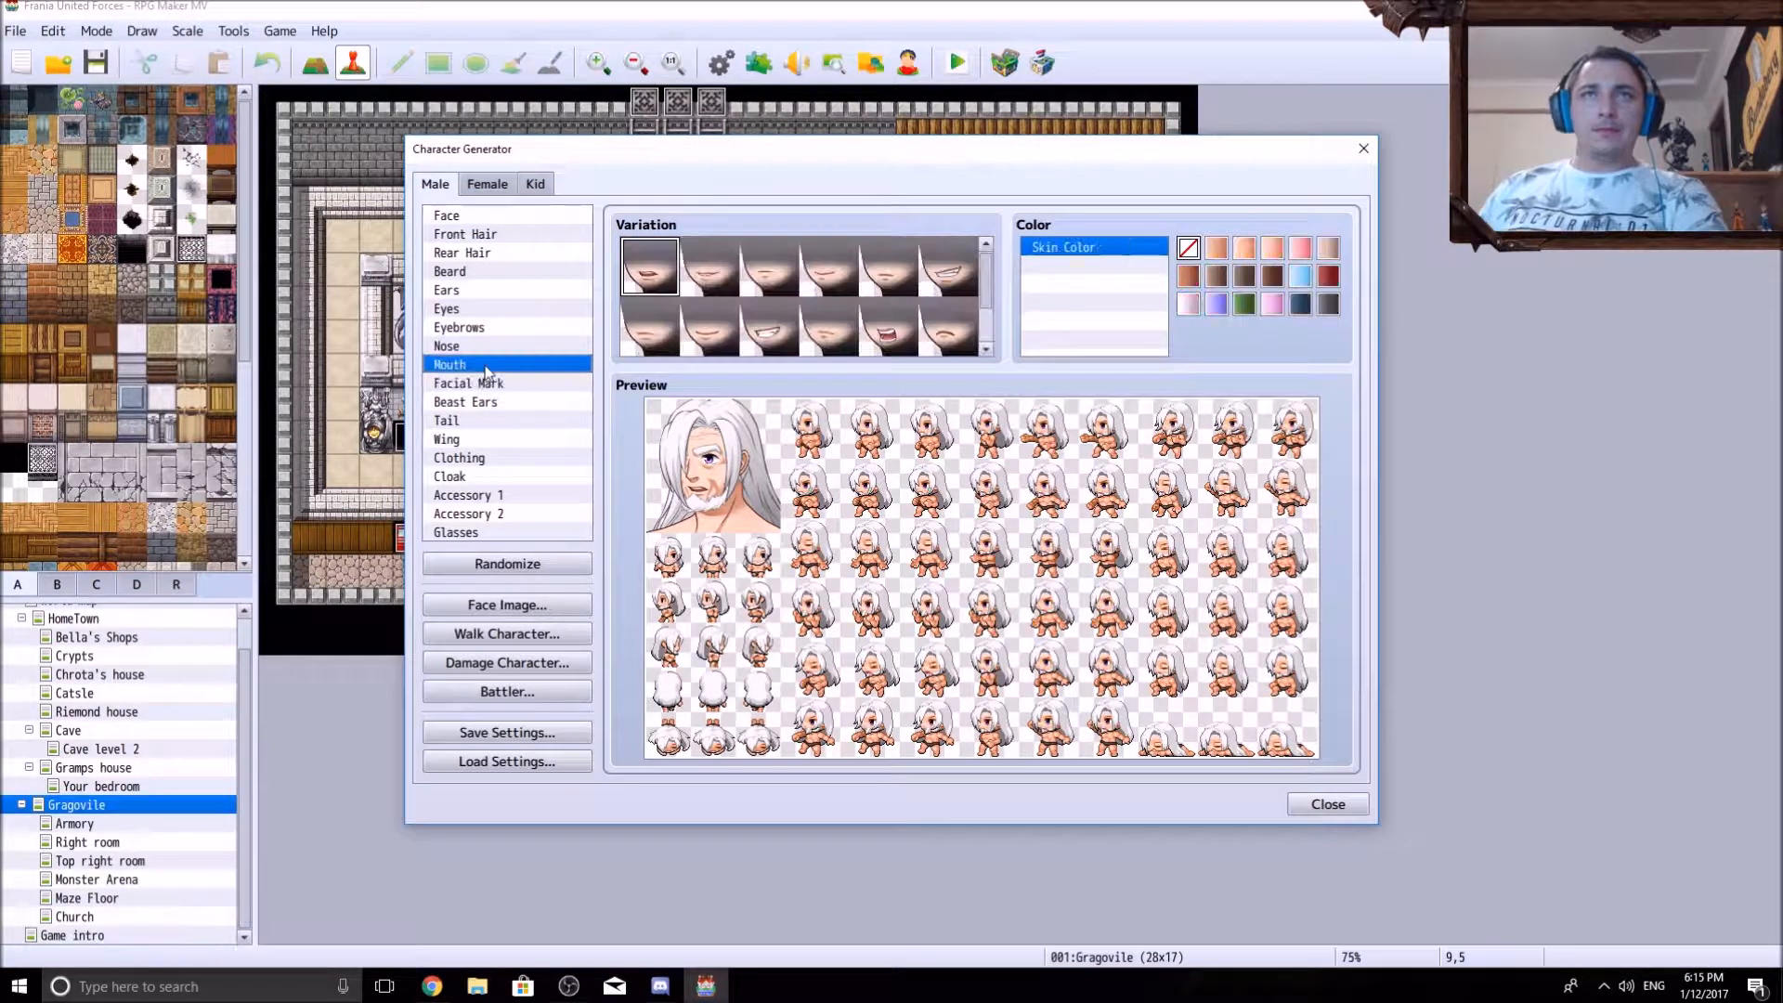
pyautogui.click(948, 326)
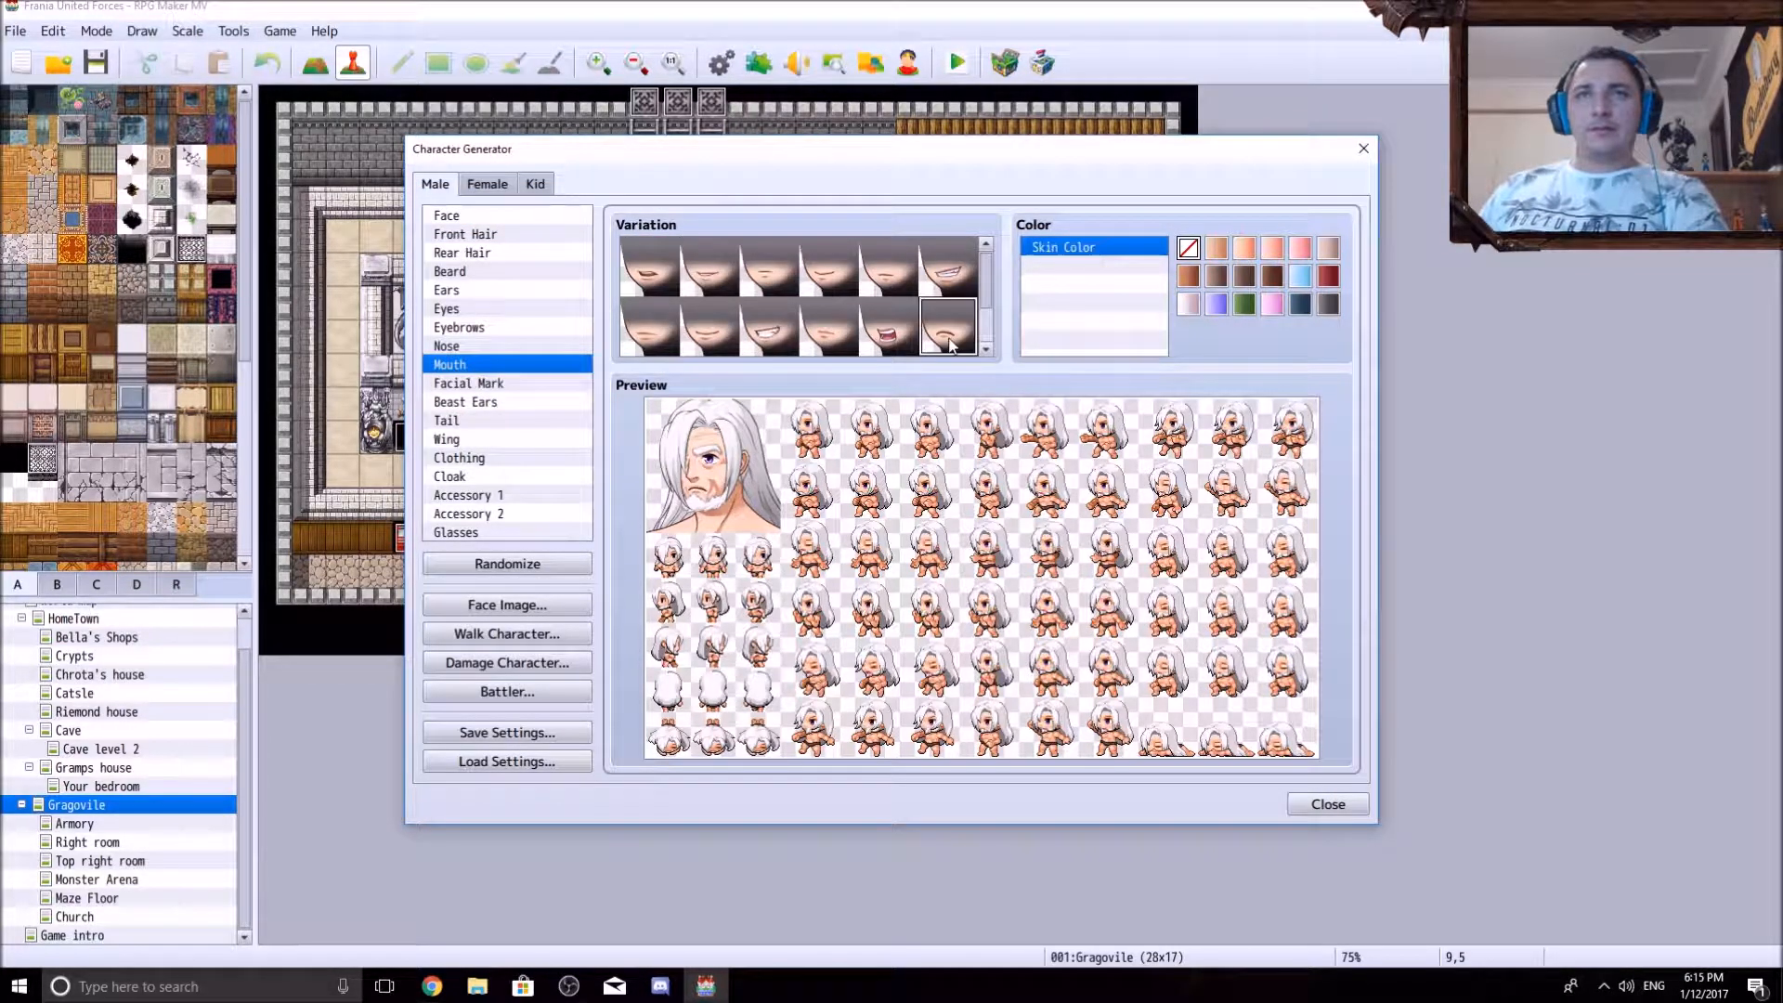
pyautogui.click(662, 335)
pyautogui.click(719, 327)
pyautogui.click(710, 268)
pyautogui.click(769, 269)
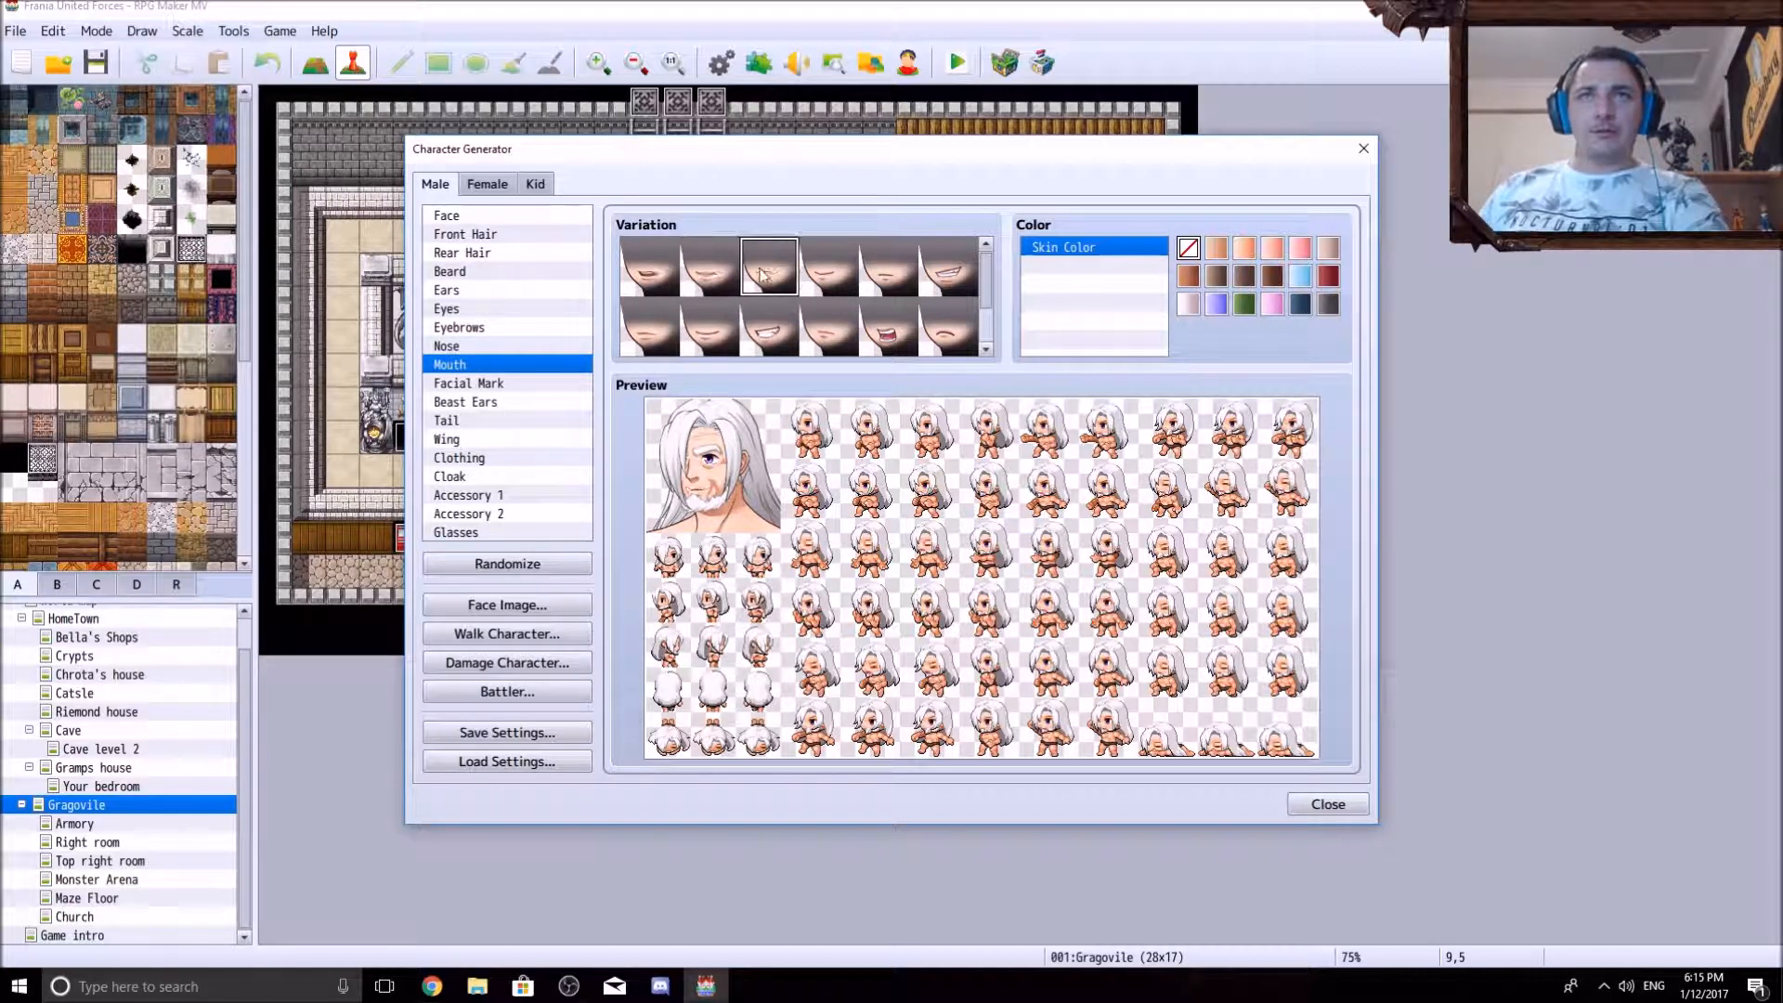
# - Leave facial mark, beast ears, tail and wing unset, and dress the character in a light gray outfit from the first clothing column
pyautogui.click(481, 384)
pyautogui.click(492, 403)
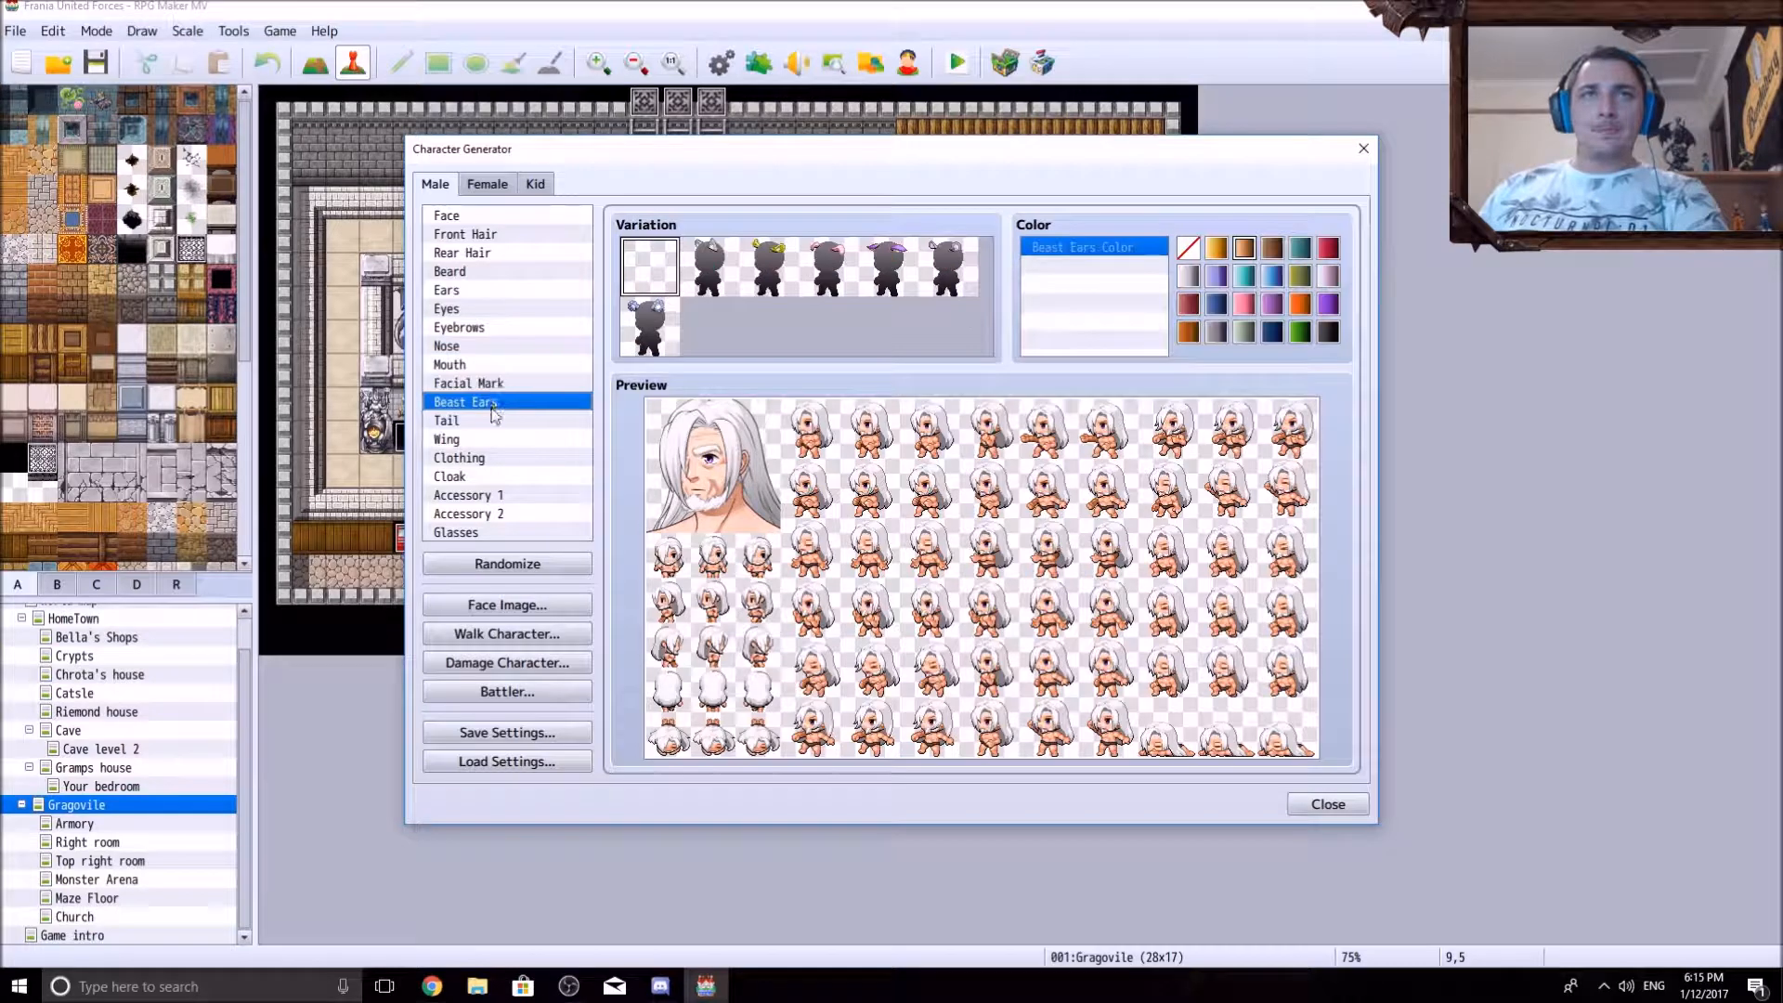
pyautogui.click(483, 420)
pyautogui.click(482, 440)
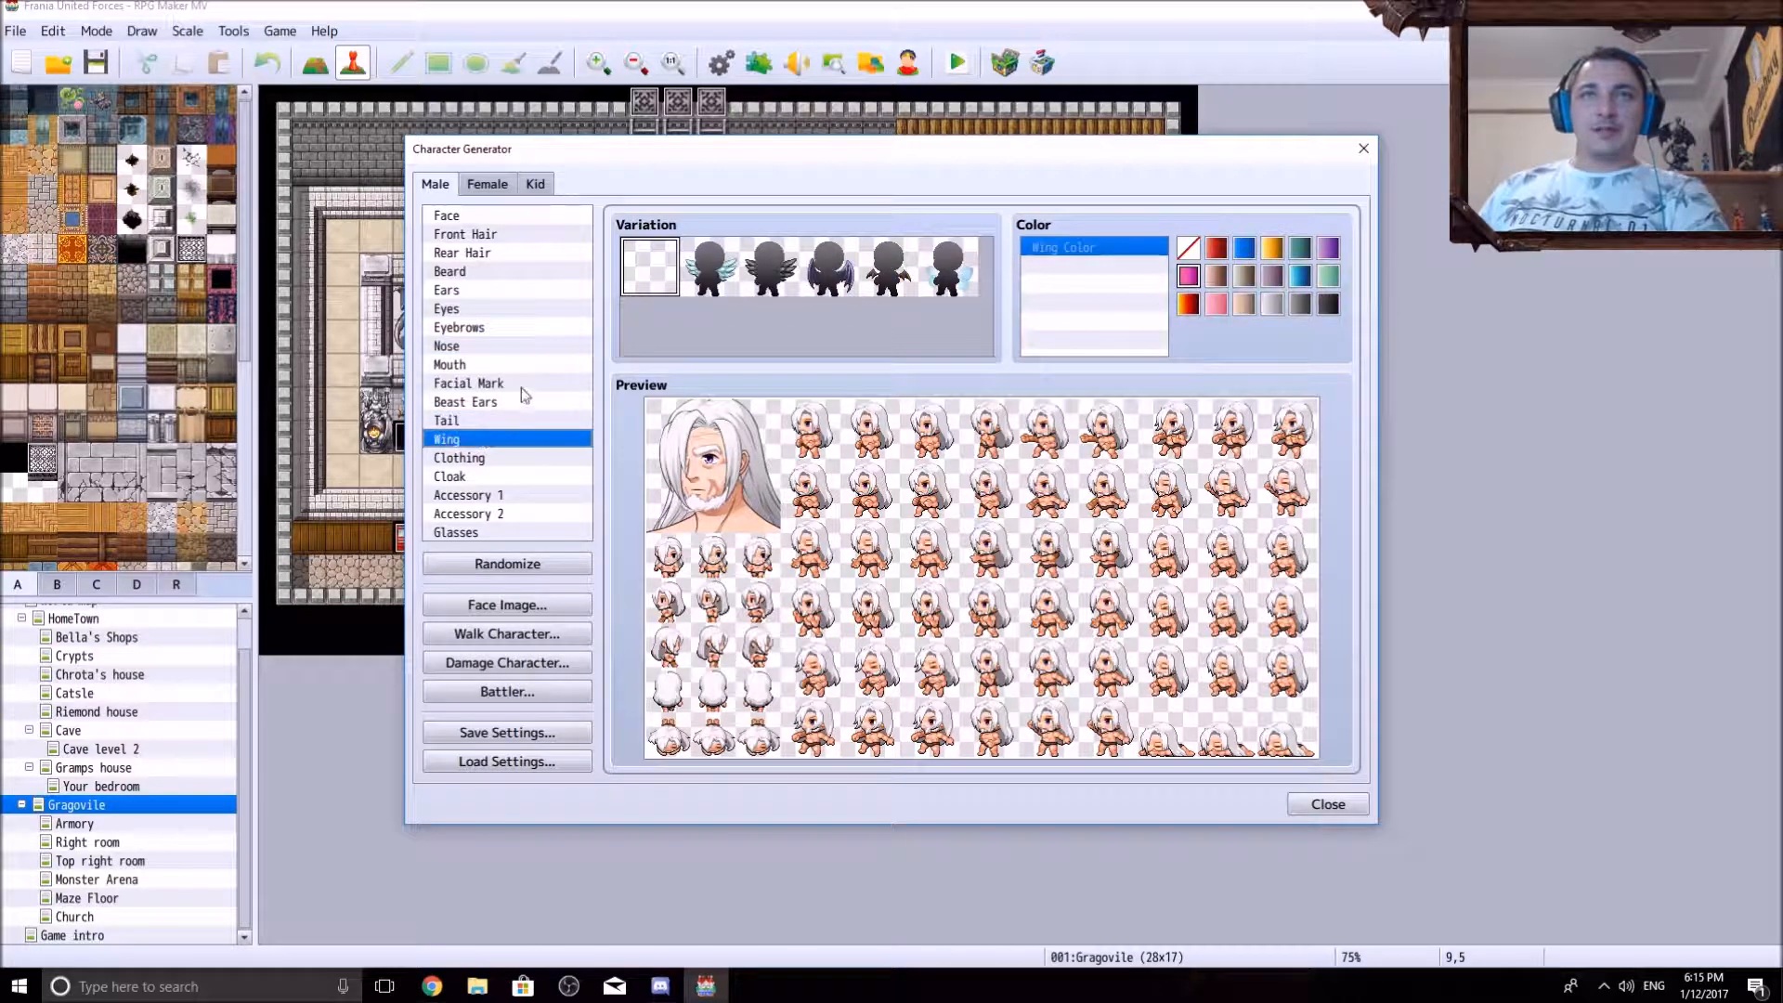
pyautogui.click(485, 459)
pyautogui.scroll(-3, 661, 323)
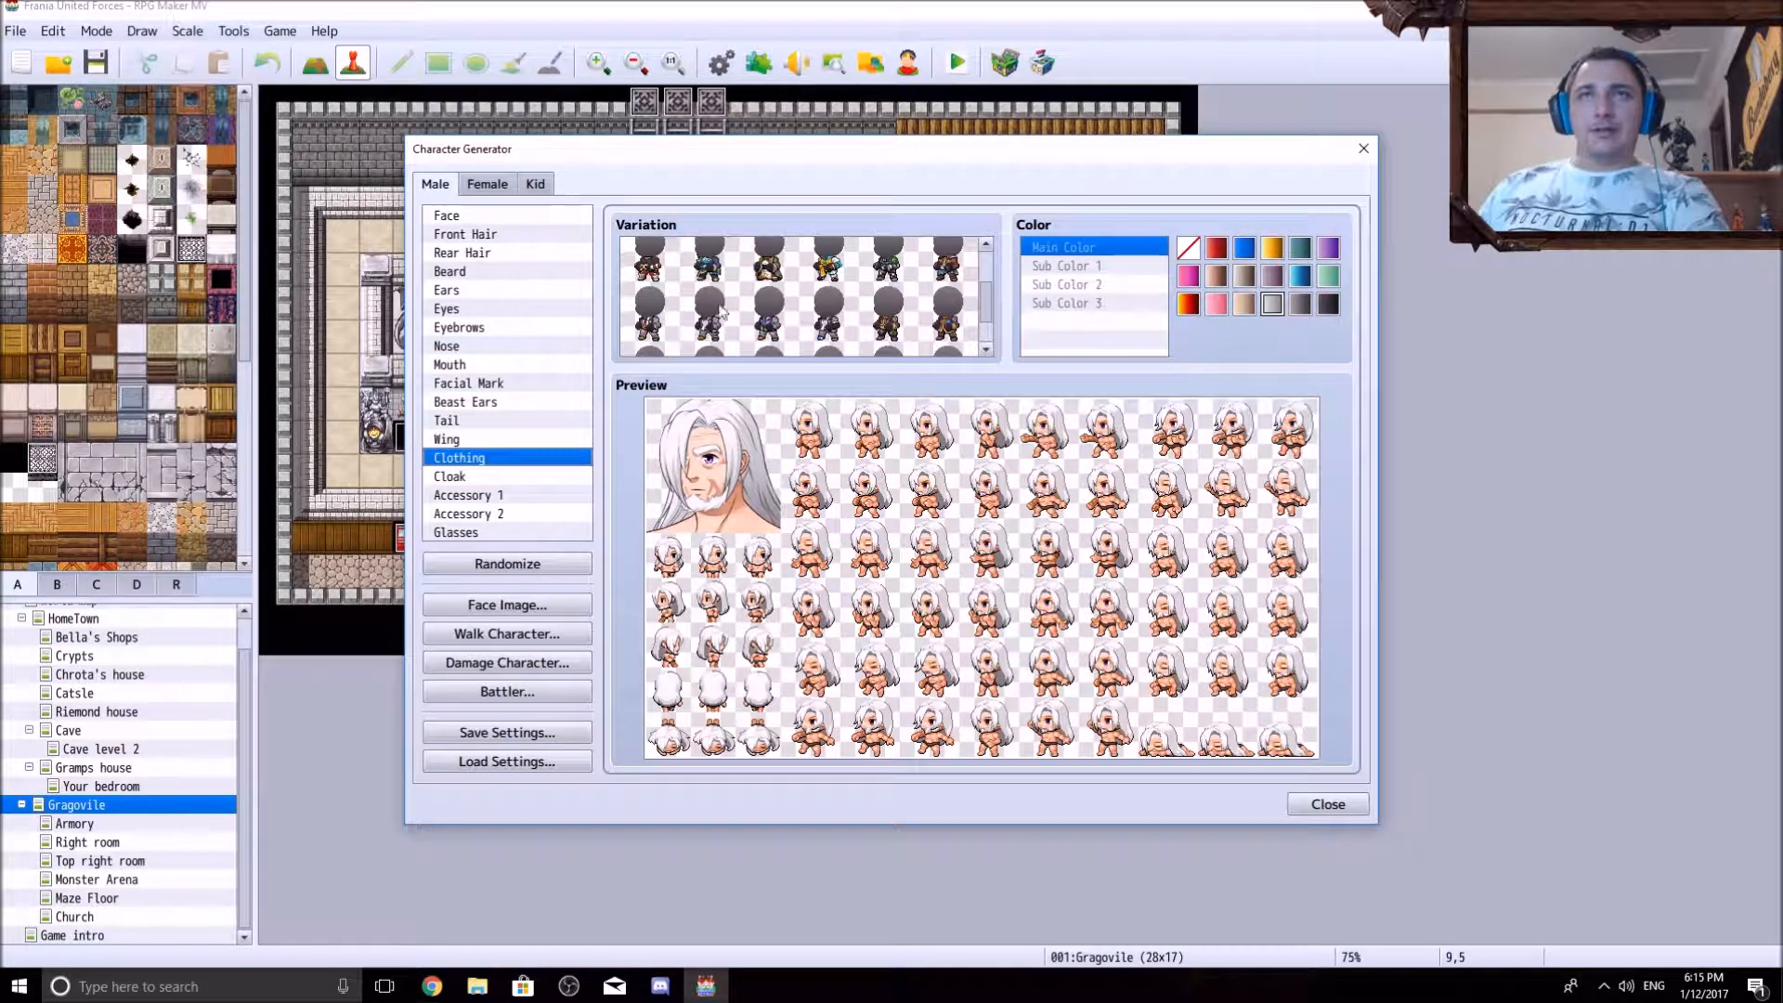
pyautogui.click(661, 323)
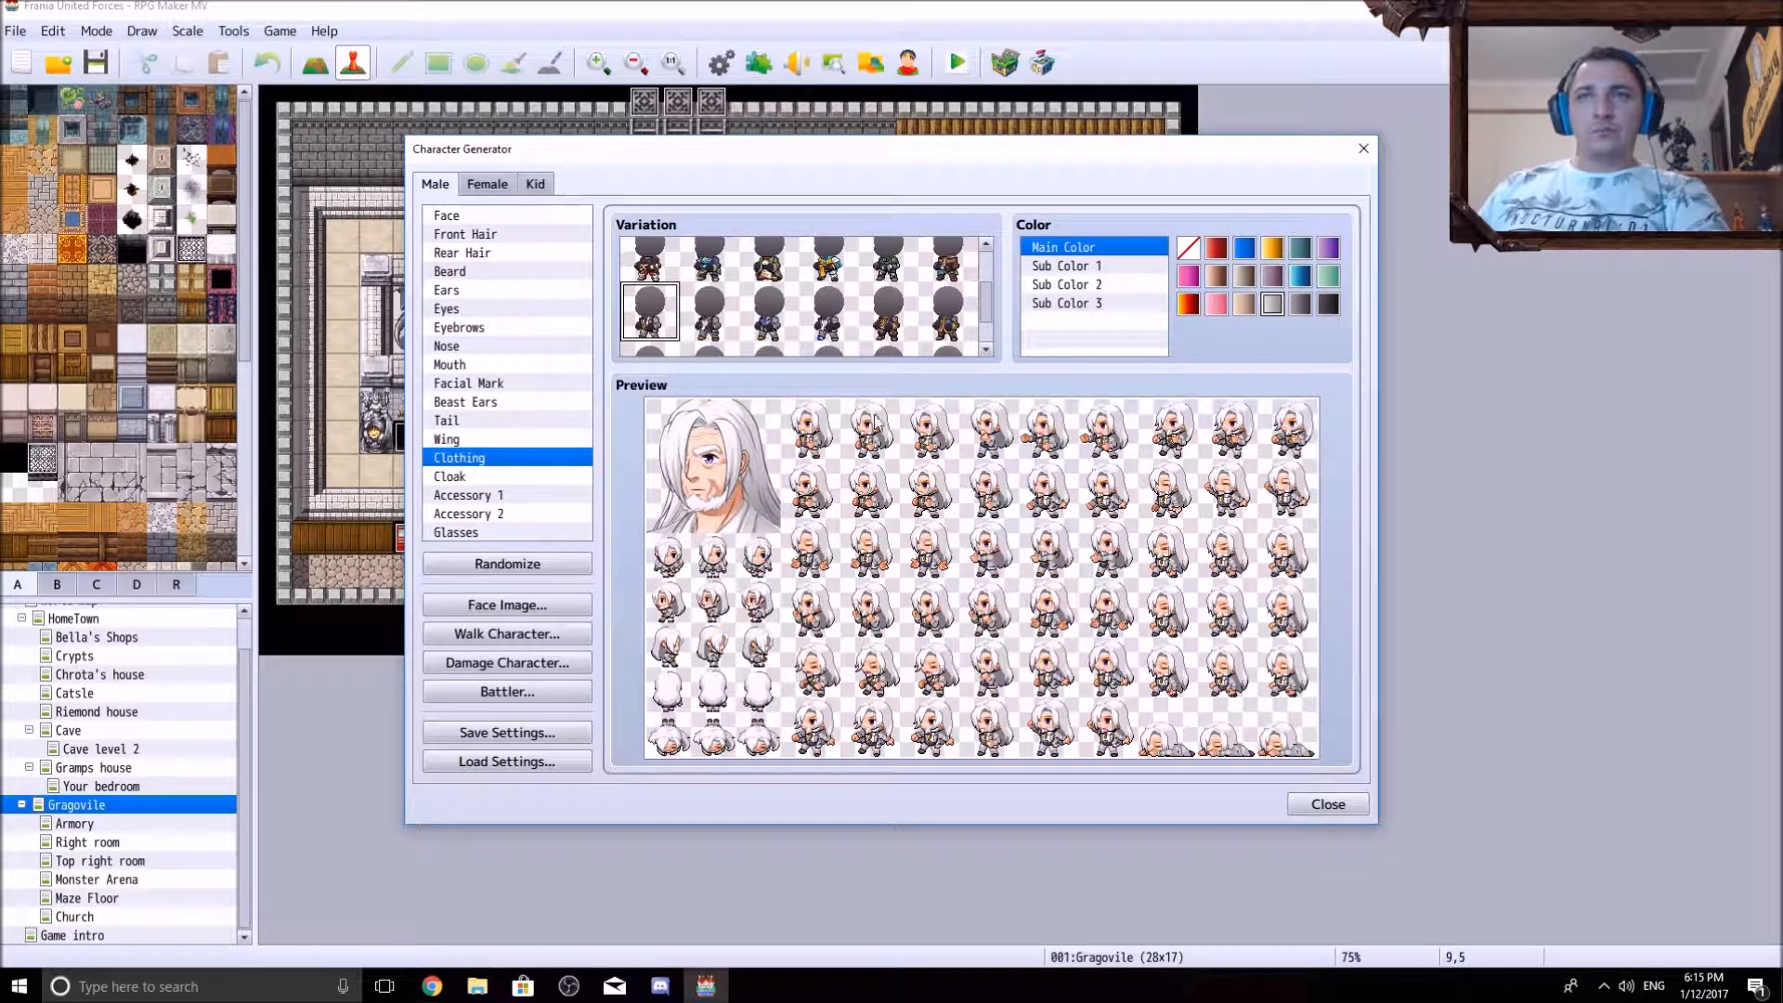
# - Add the long cloak, third in the cloak variations, and set its main color to purplish gray
pyautogui.click(455, 476)
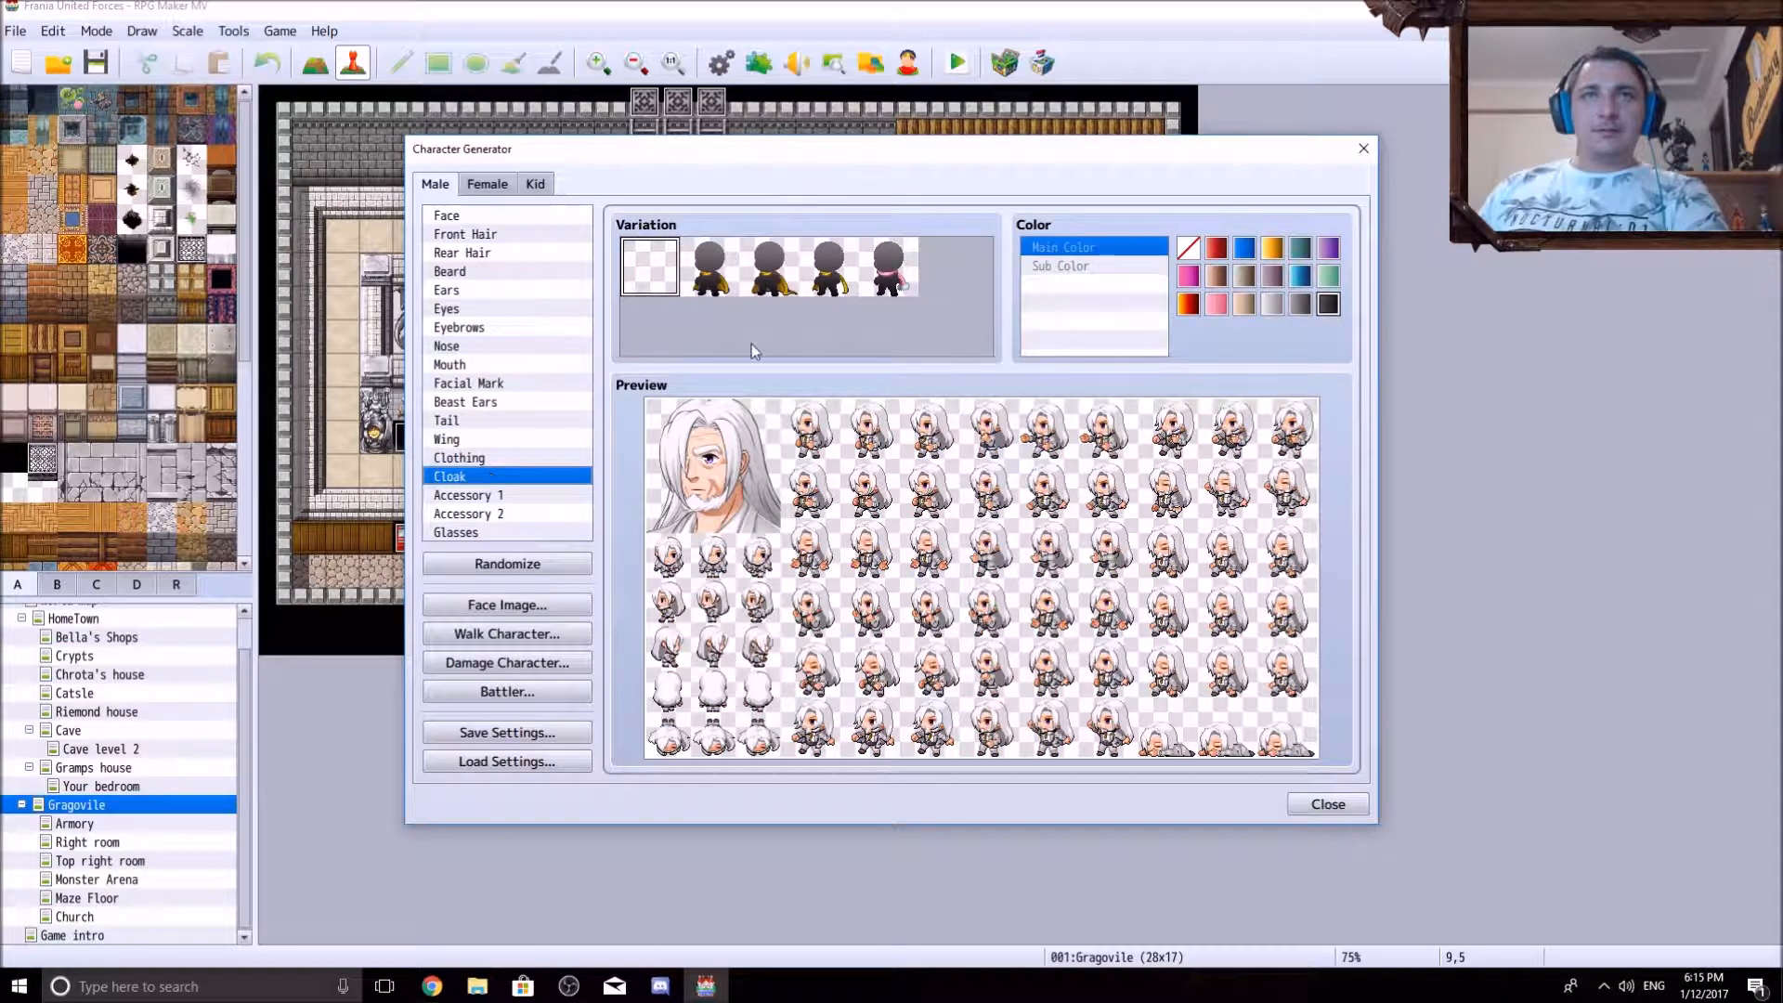
pyautogui.click(711, 267)
pyautogui.click(775, 278)
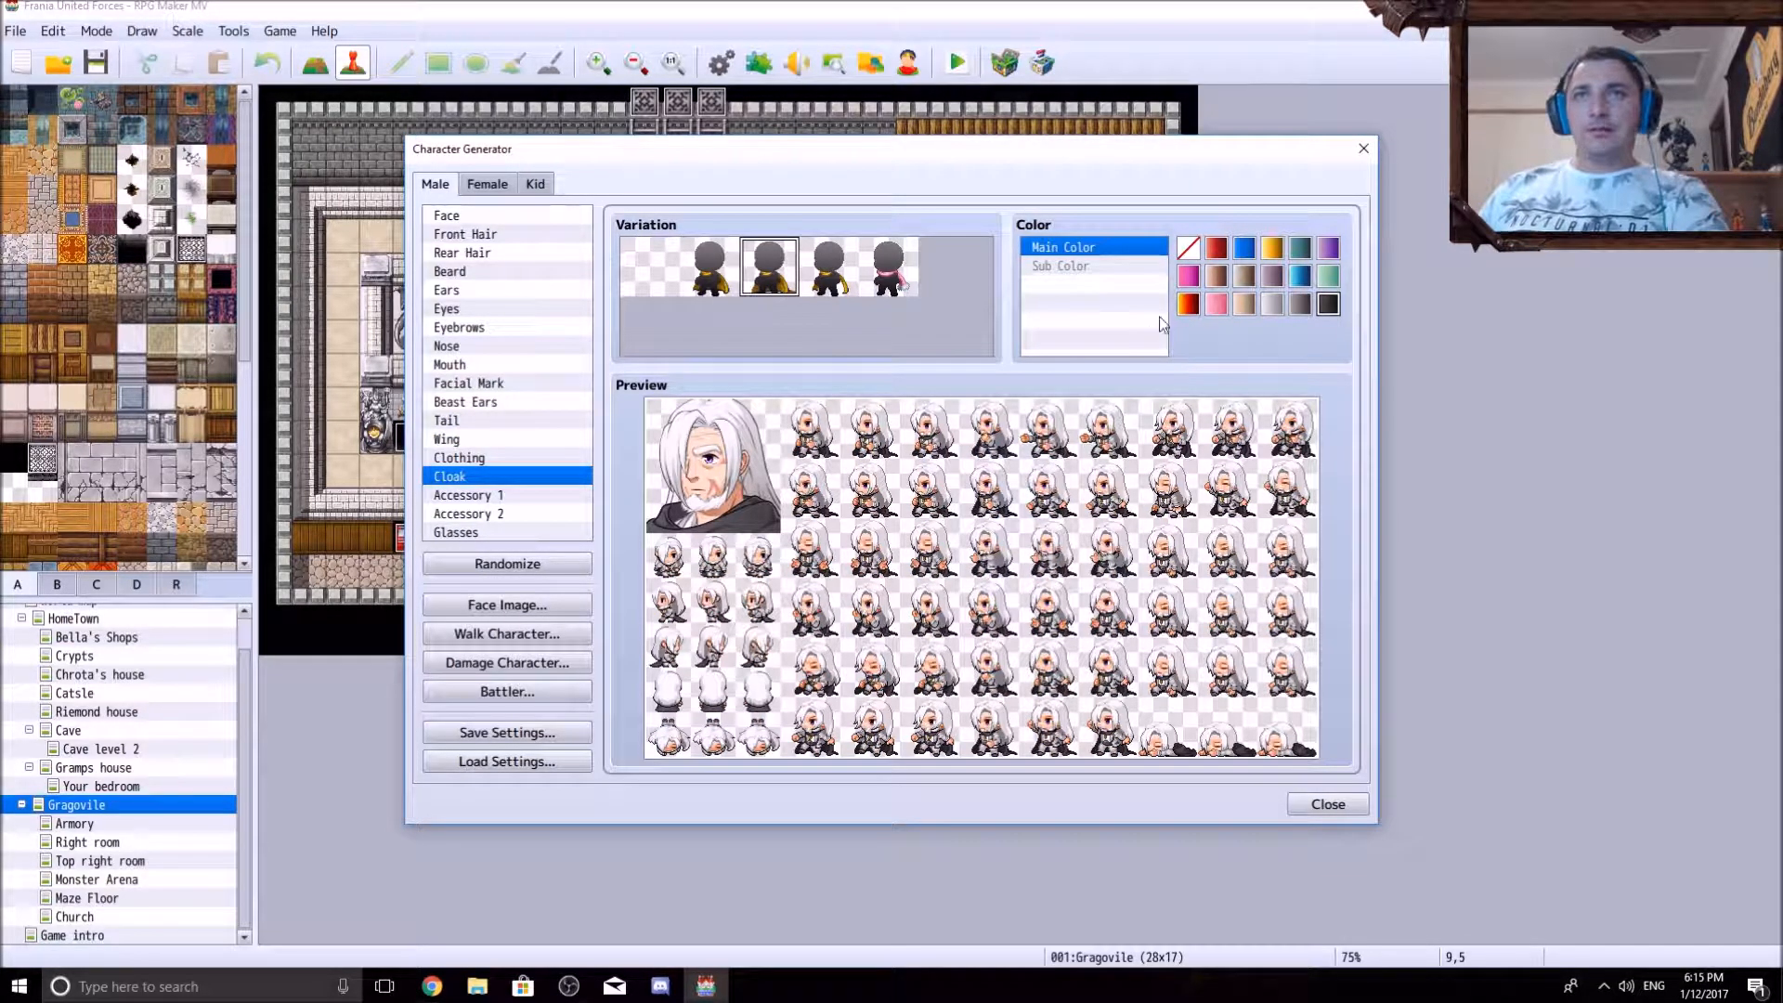
pyautogui.click(1272, 276)
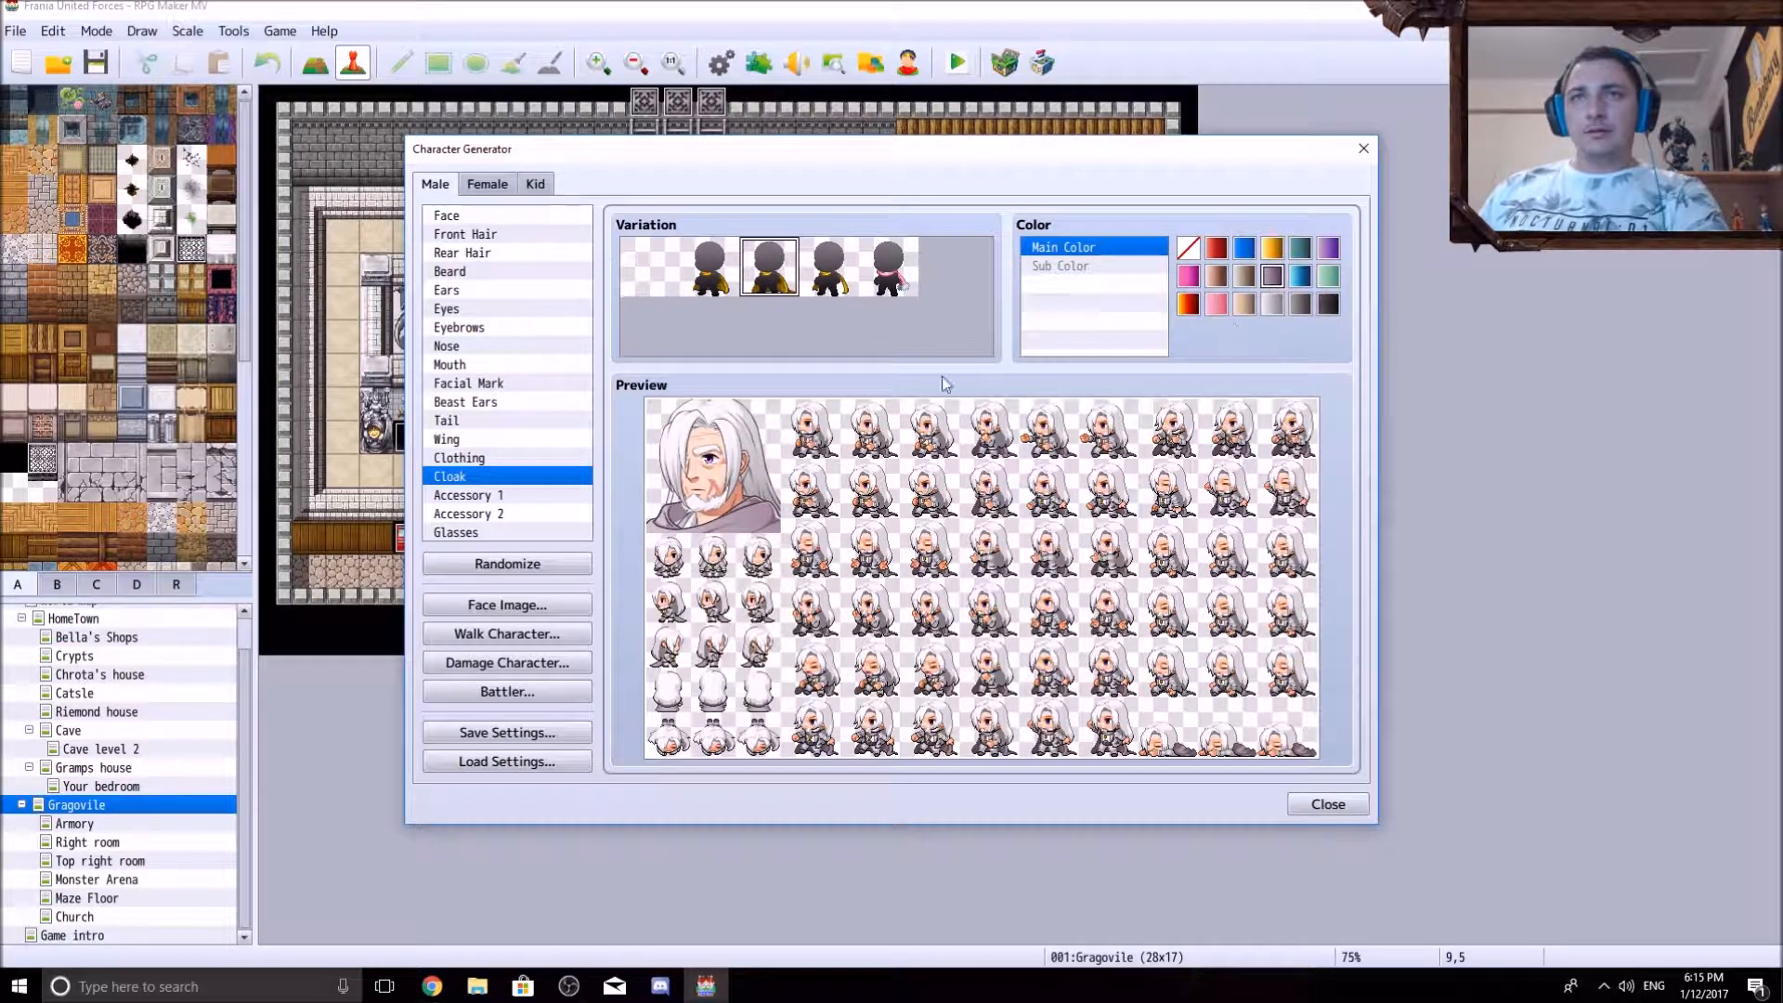
# - Review both accessory categories and compare the glasses variations, leaving the character without accessories or glasses
pyautogui.click(442, 495)
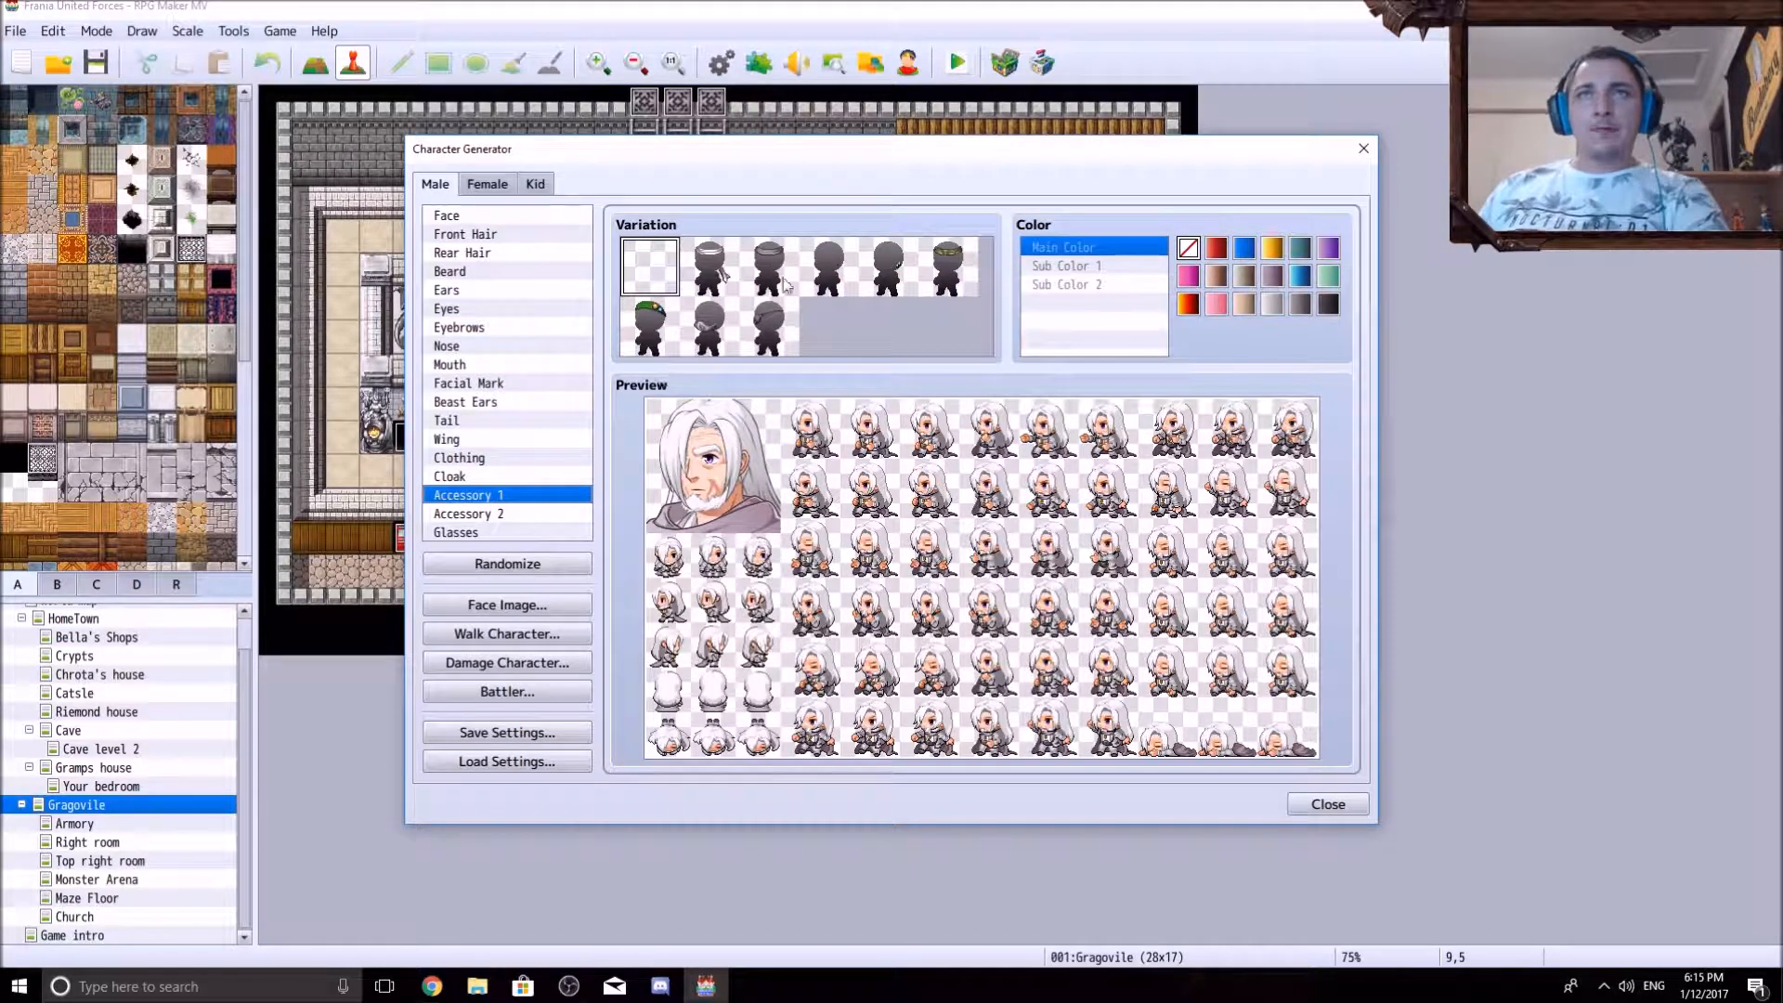
pyautogui.click(528, 511)
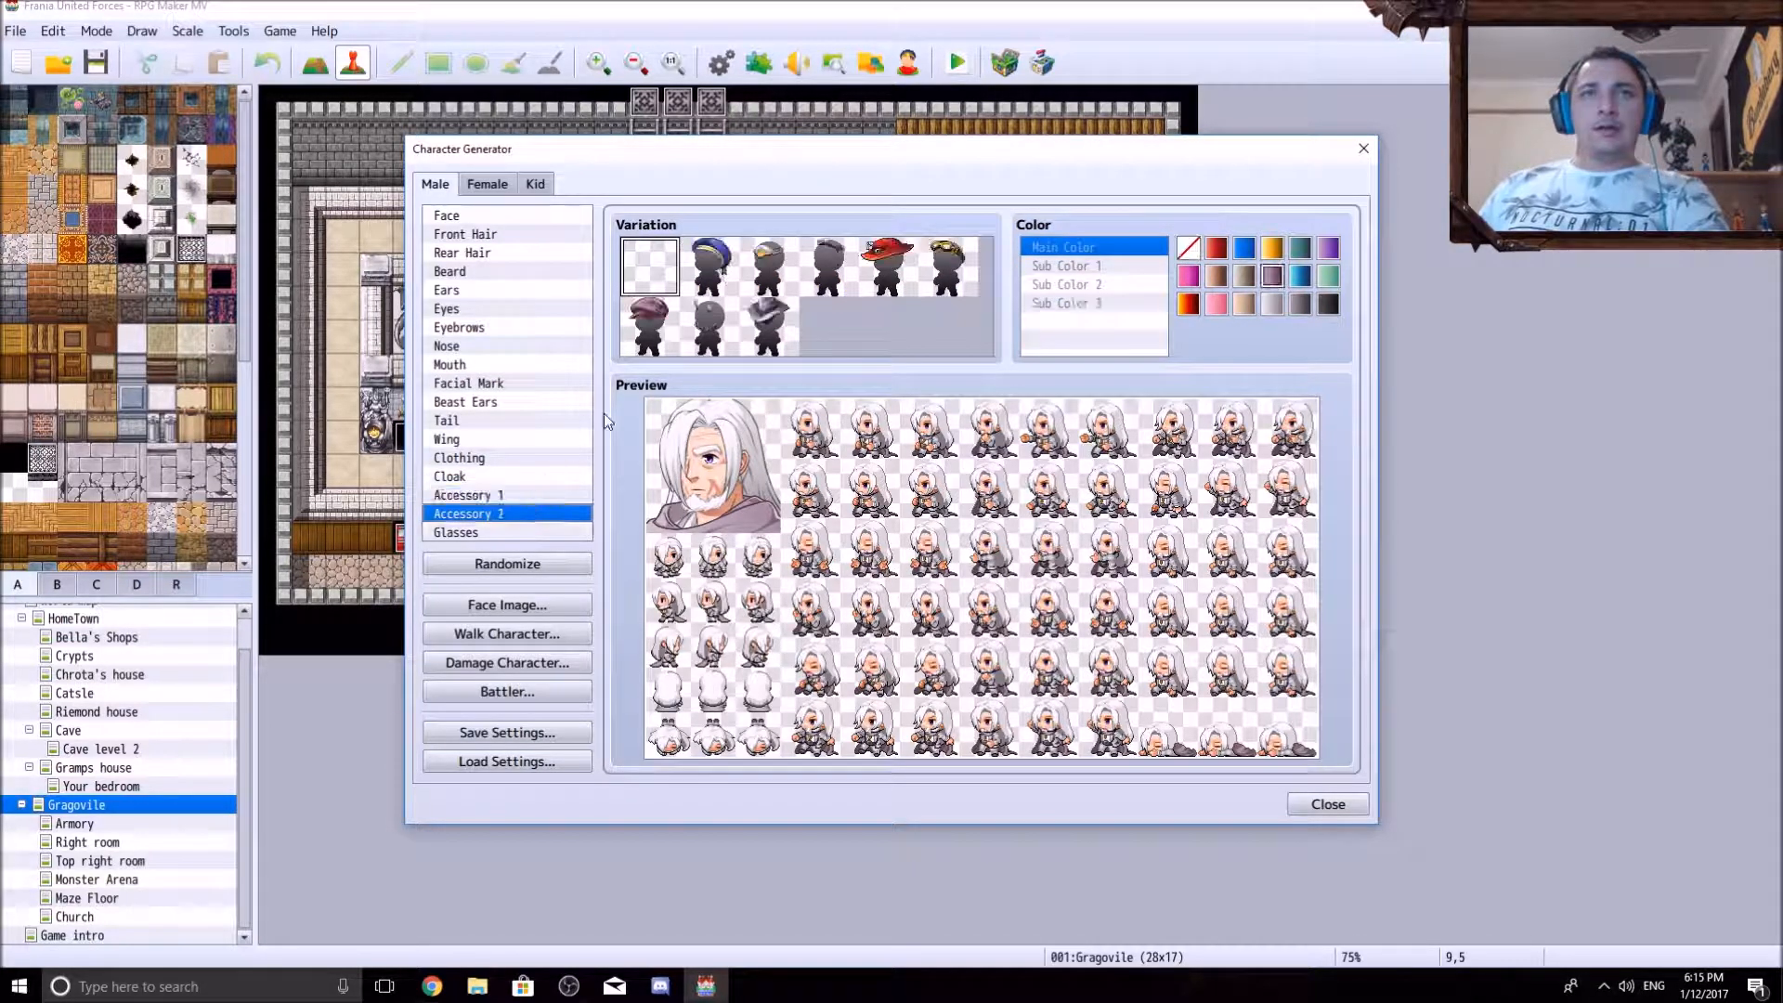
pyautogui.click(451, 534)
pyautogui.click(769, 267)
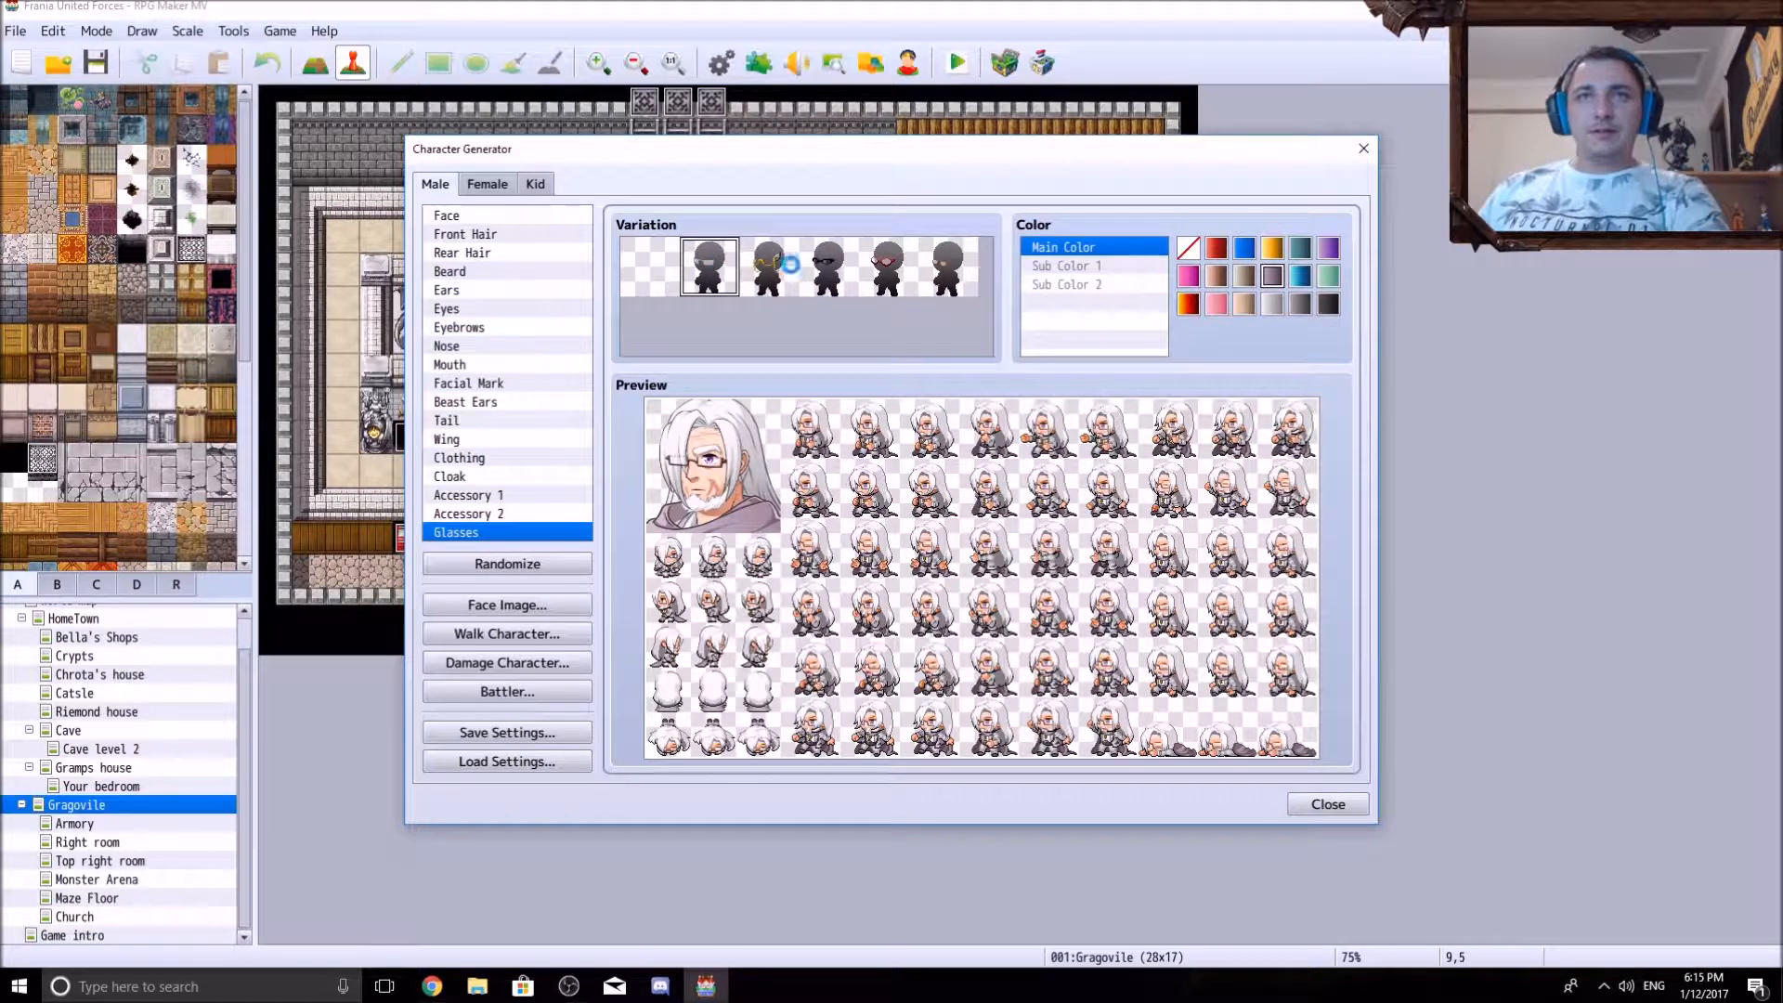
pyautogui.click(826, 267)
pyautogui.click(887, 267)
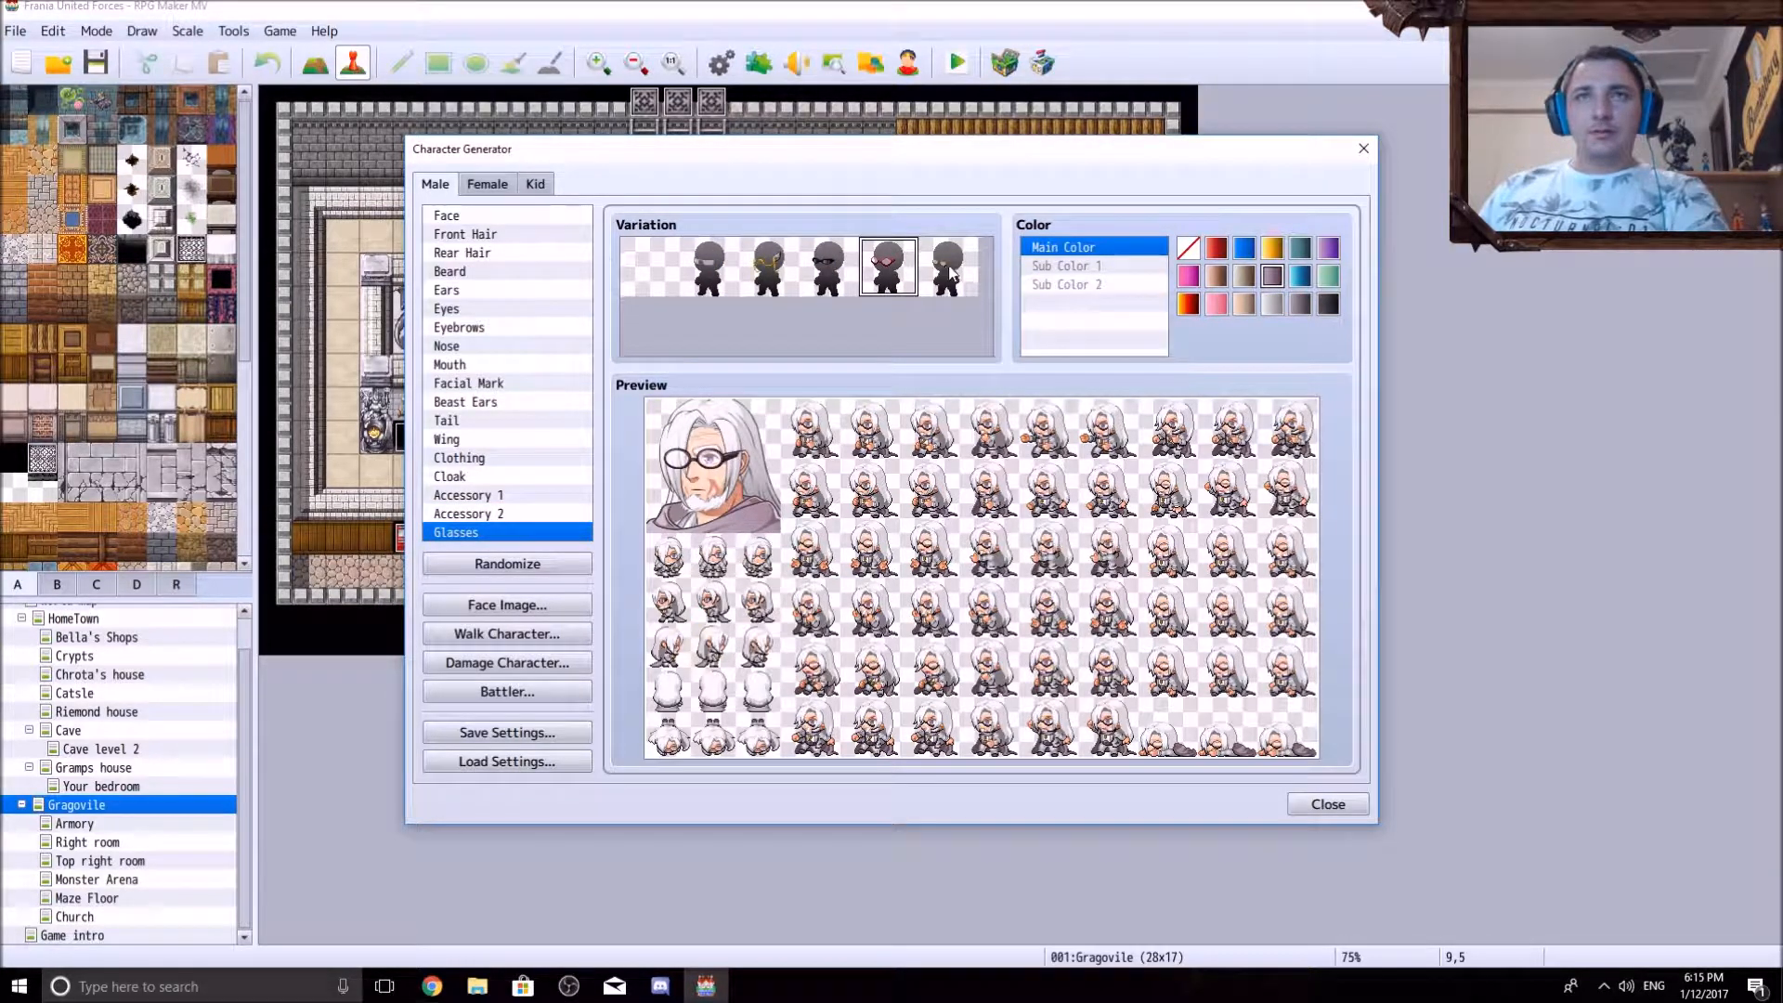
pyautogui.click(952, 269)
pyautogui.click(708, 270)
pyautogui.click(650, 271)
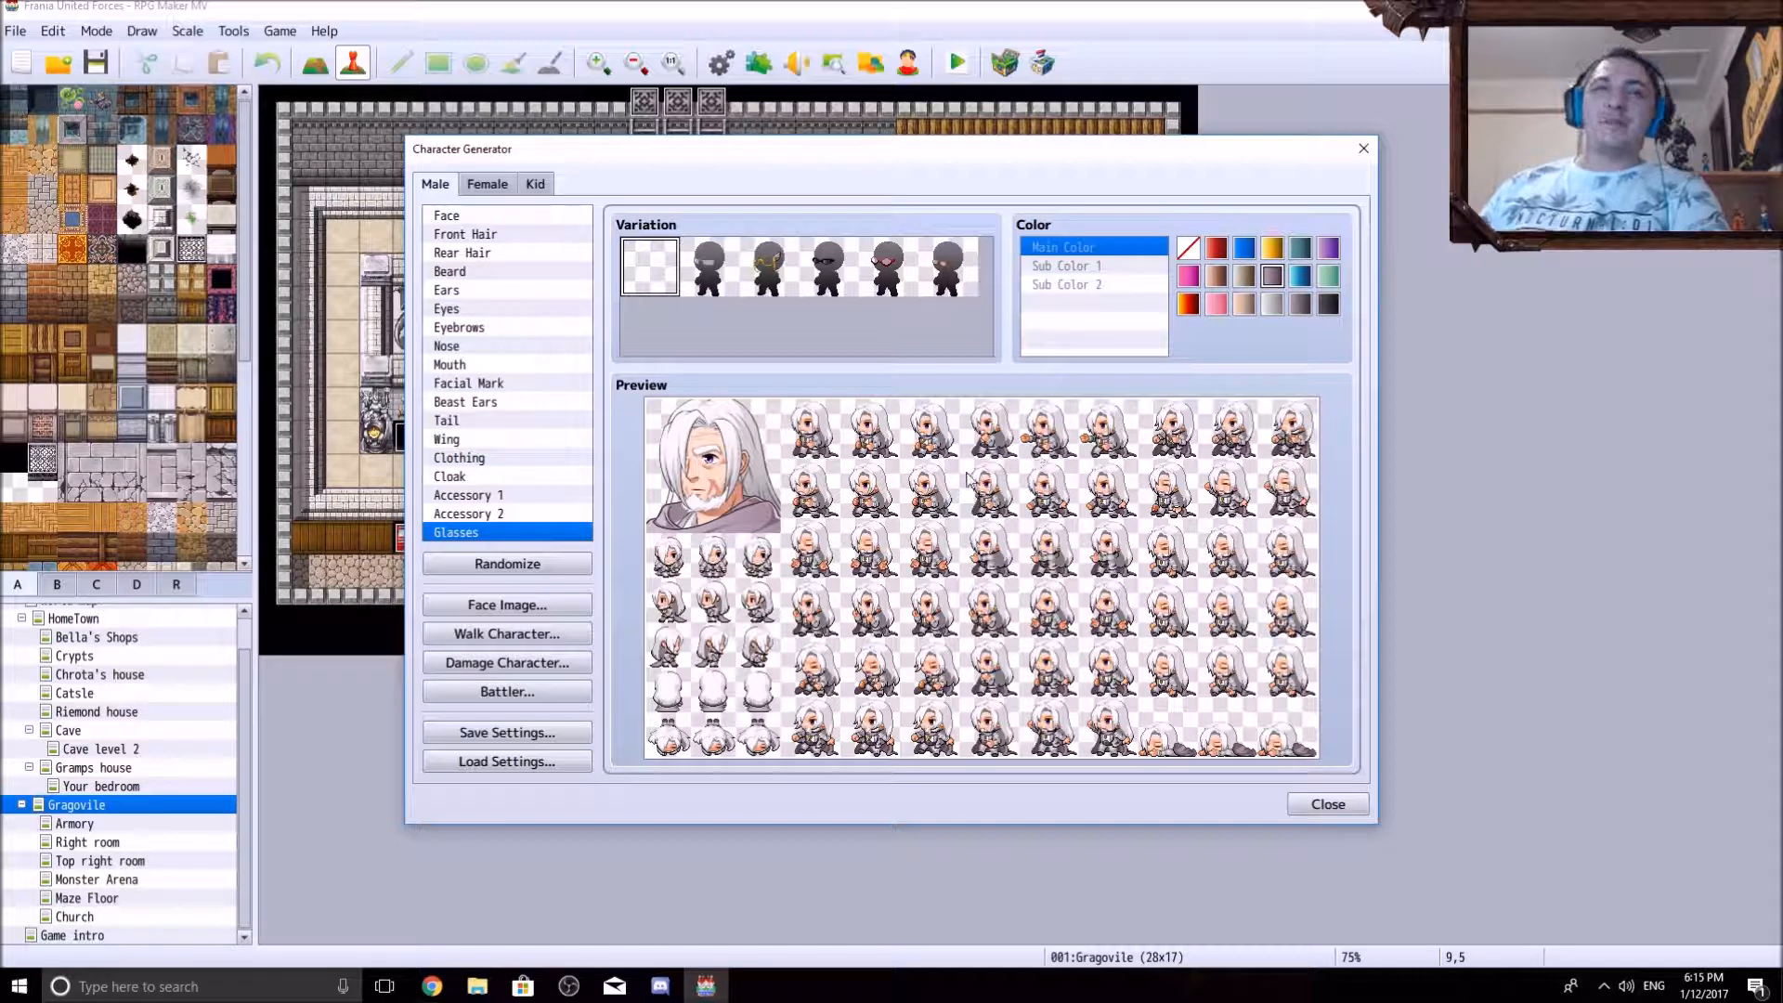
# - Import the Gragovile face sheet, place the white-haired face first in the second row, and export it over Gragovile.png
pyautogui.click(517, 612)
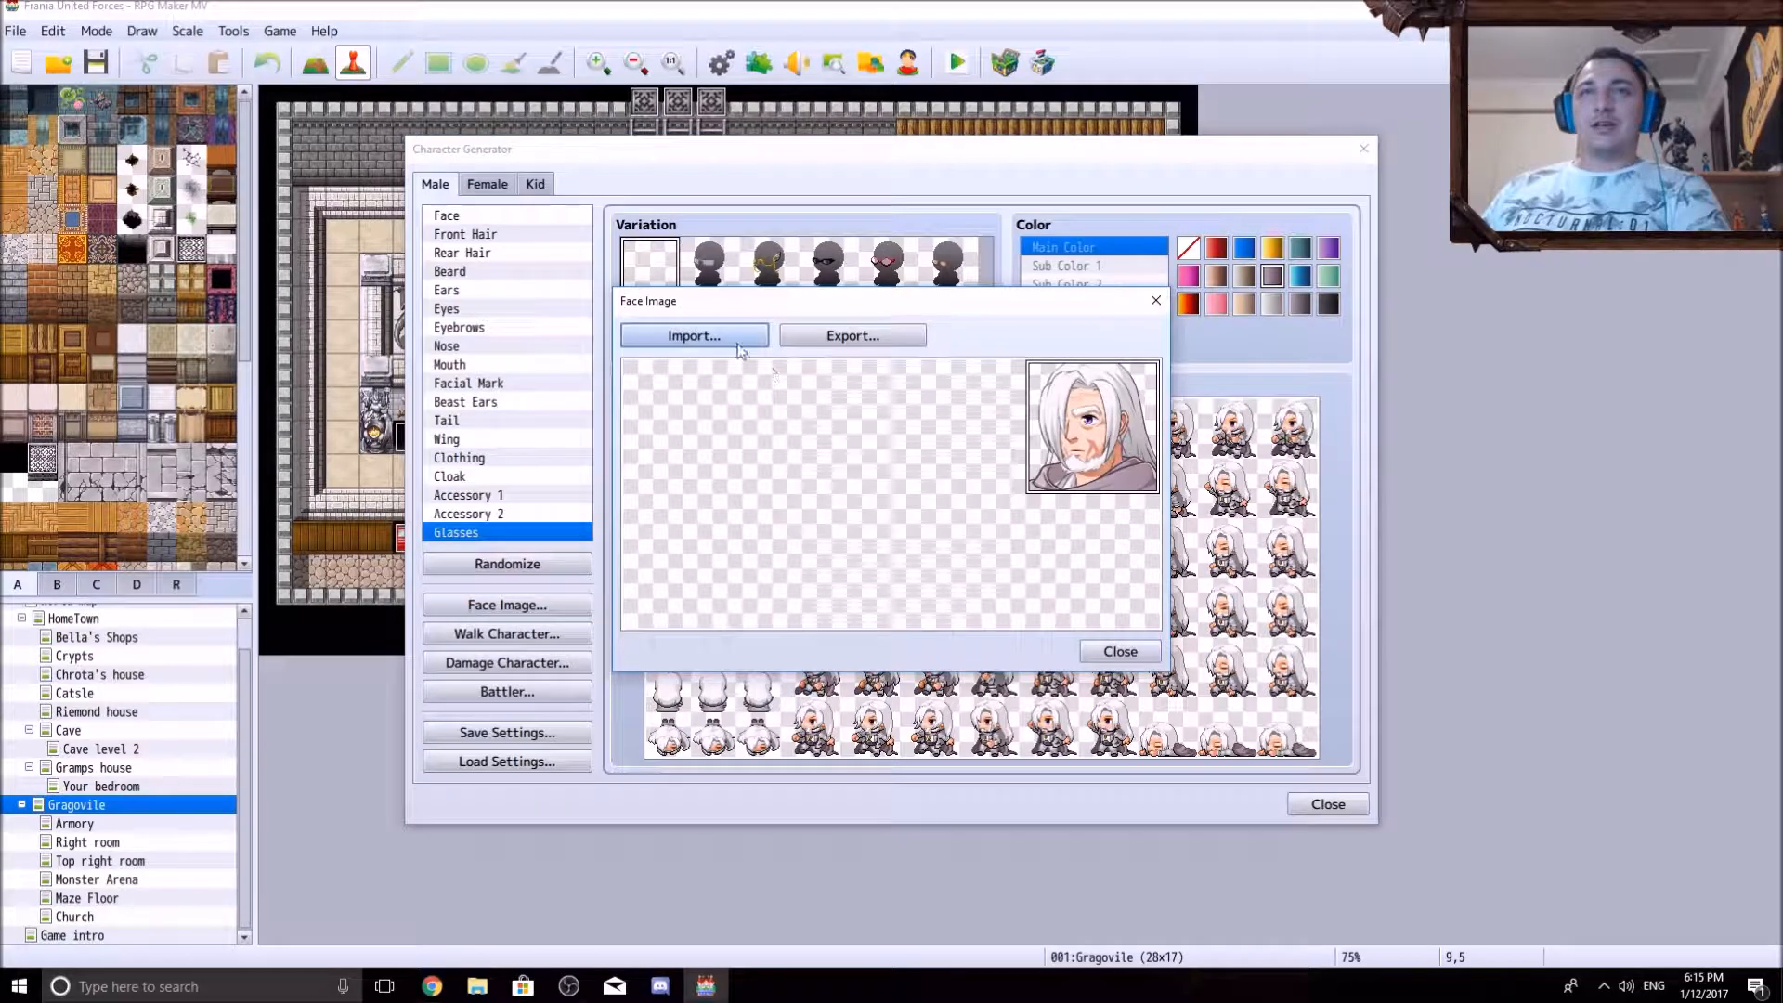
pyautogui.click(693, 336)
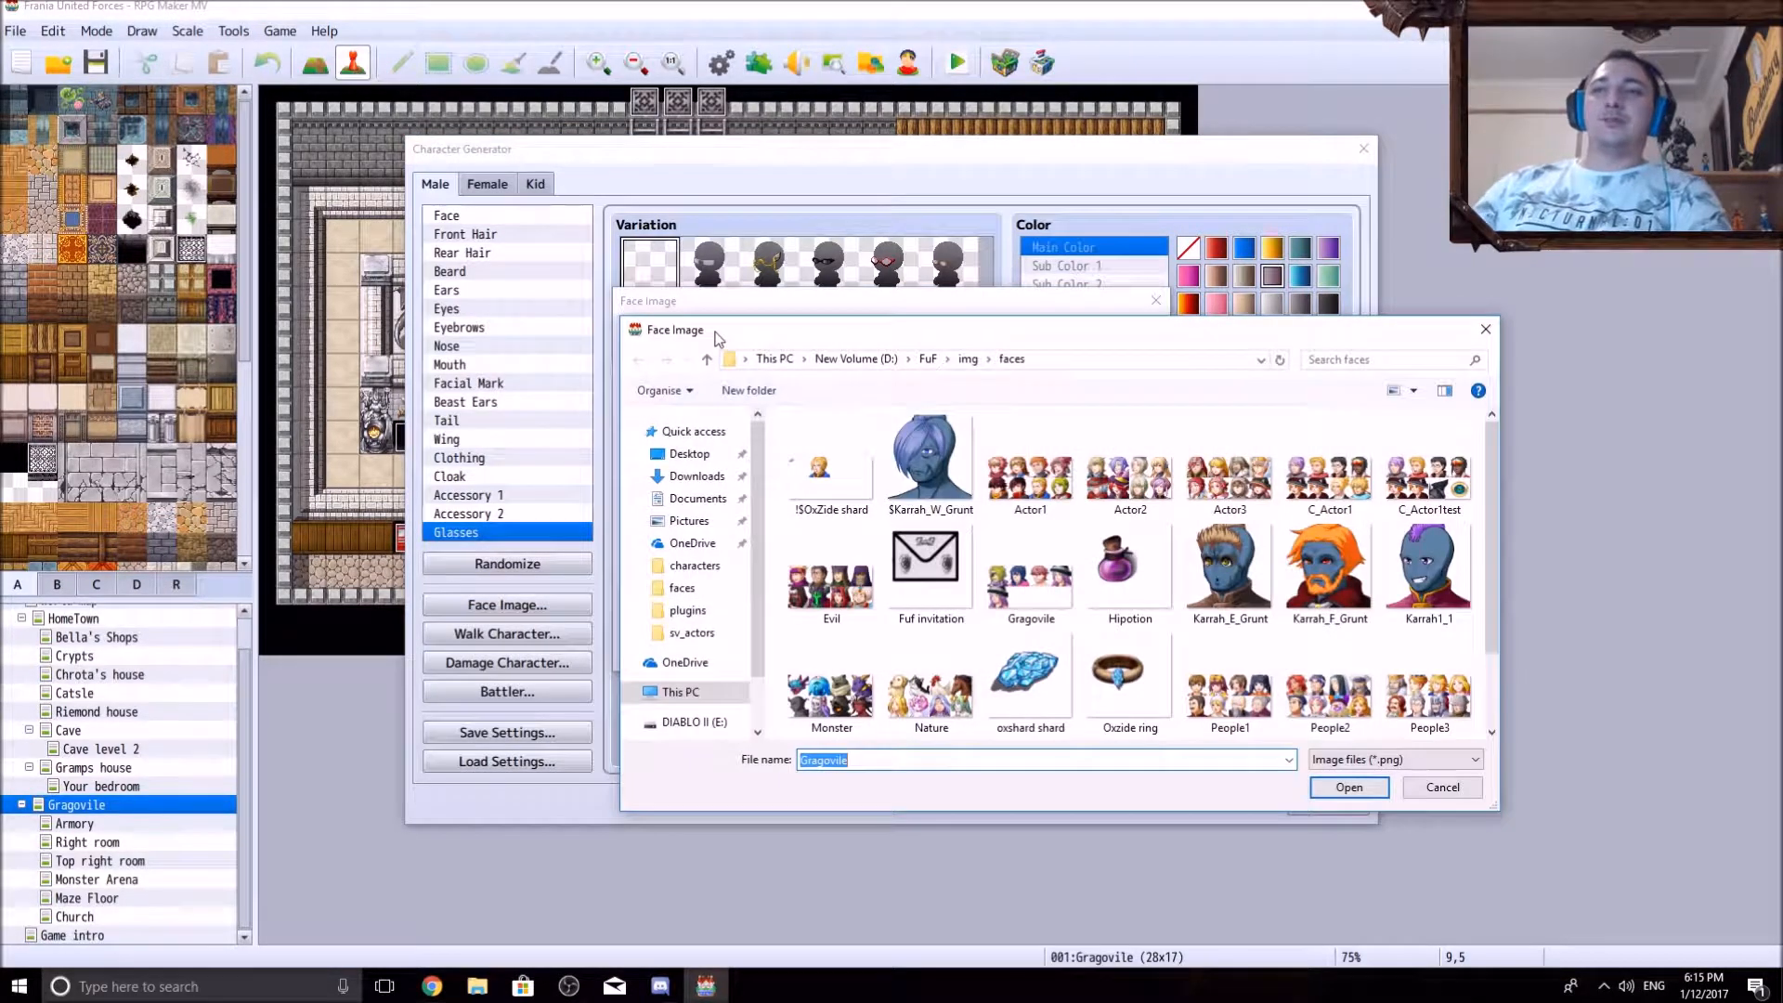
pyautogui.press('Return')
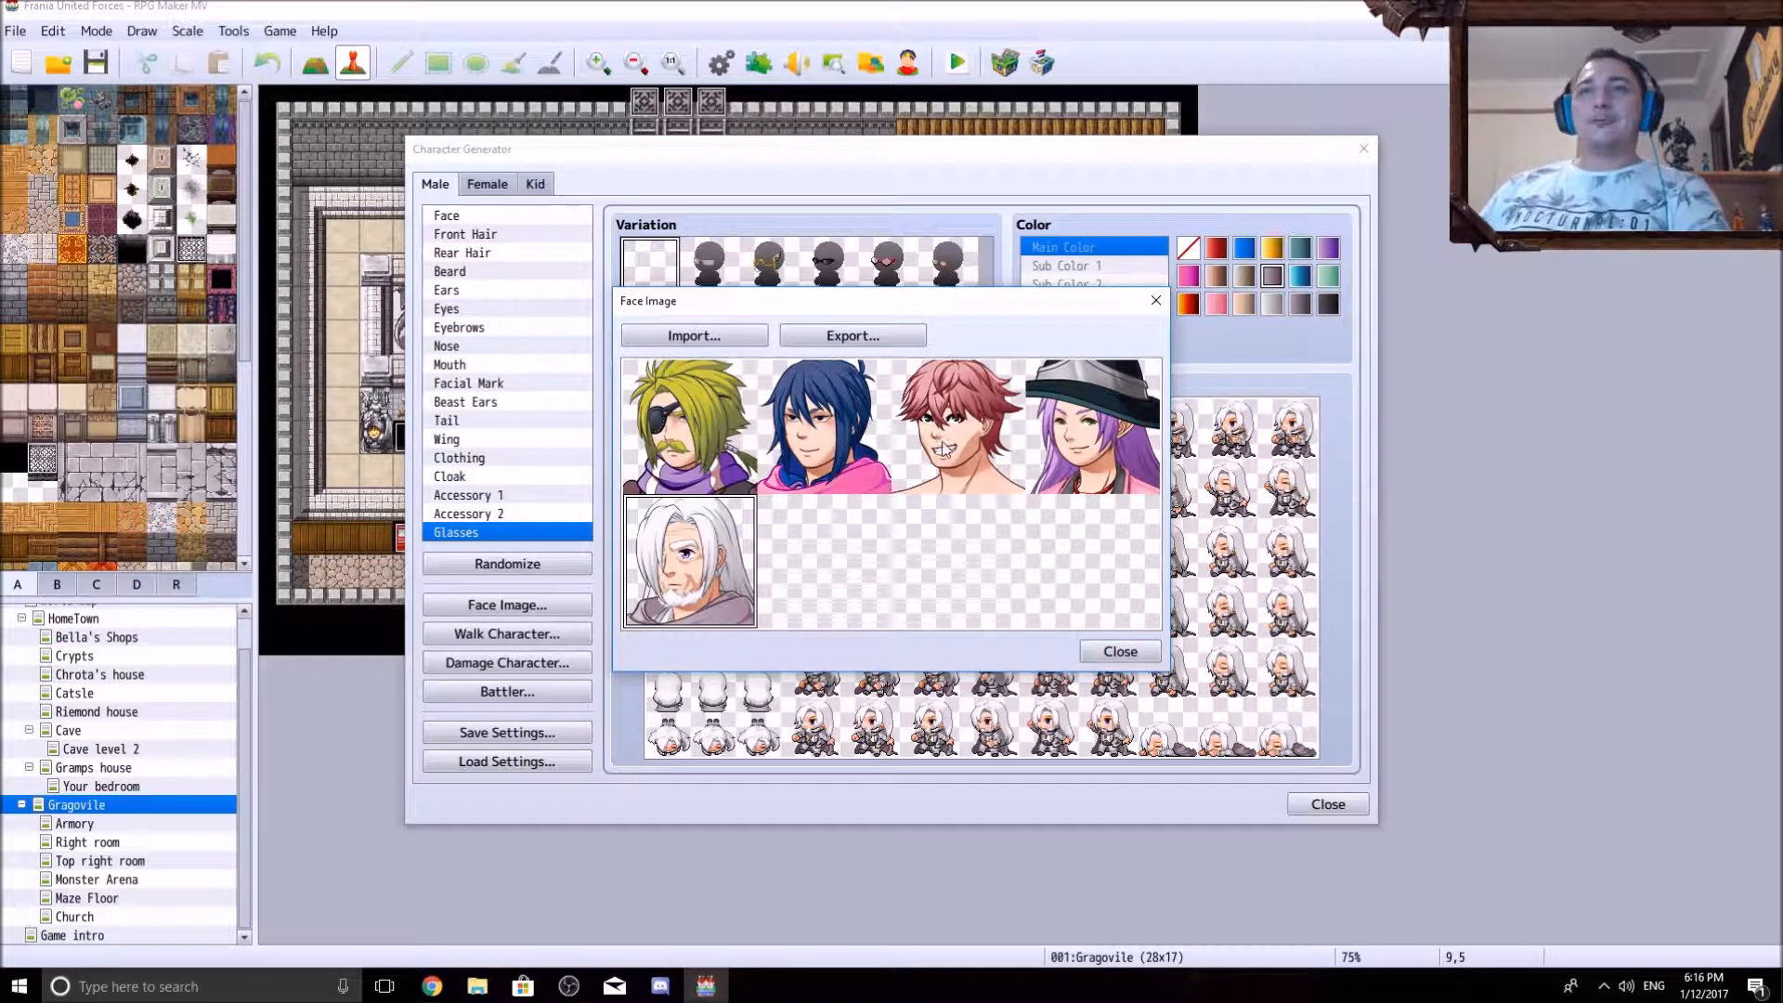
pyautogui.click(849, 335)
pyautogui.click(1314, 780)
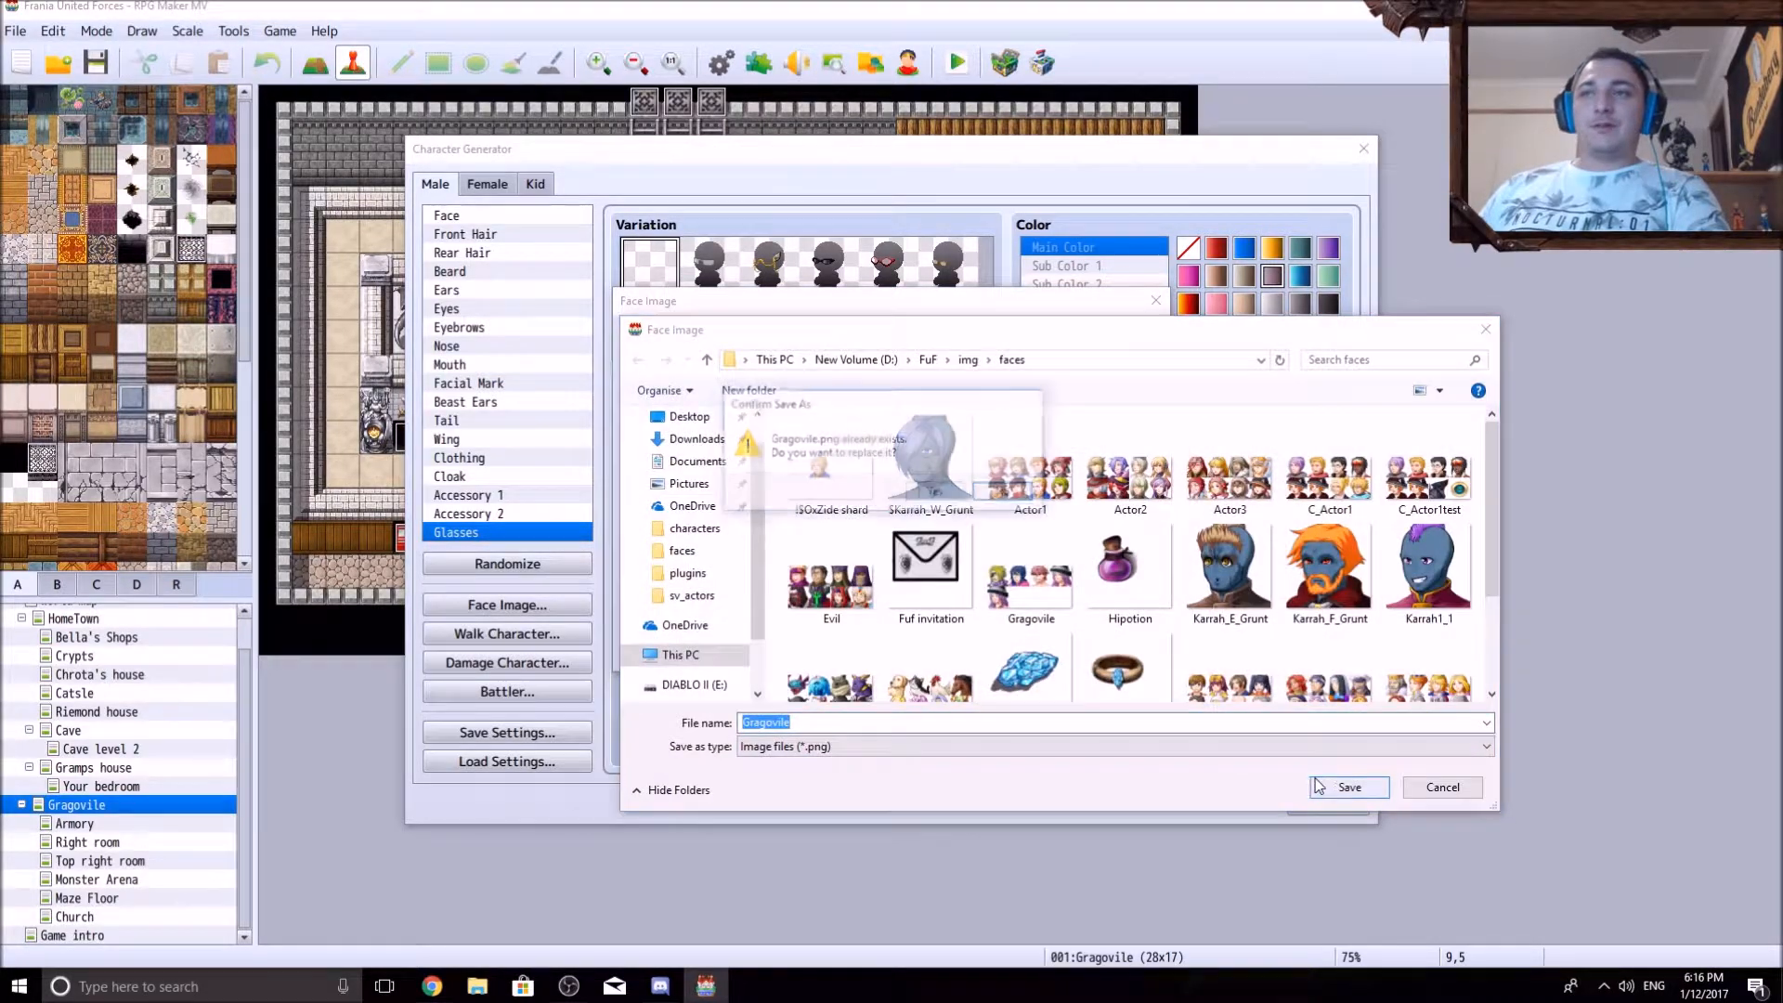
pyautogui.click(938, 502)
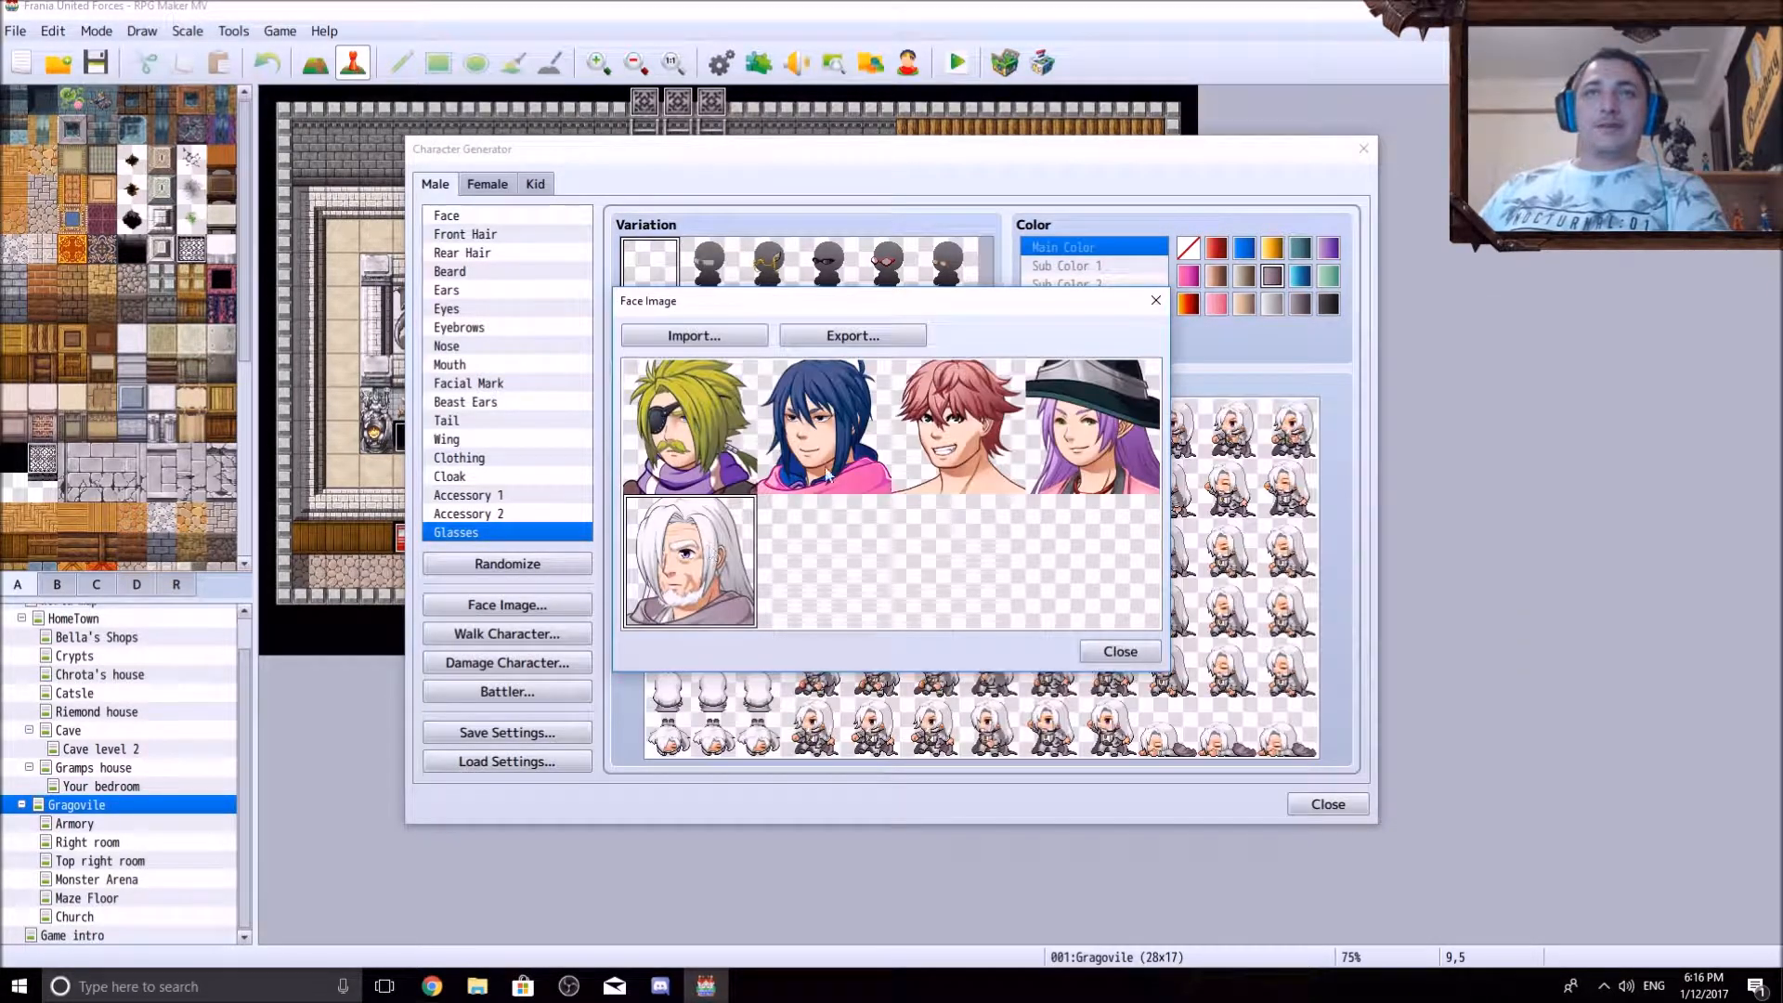
pyautogui.click(1120, 651)
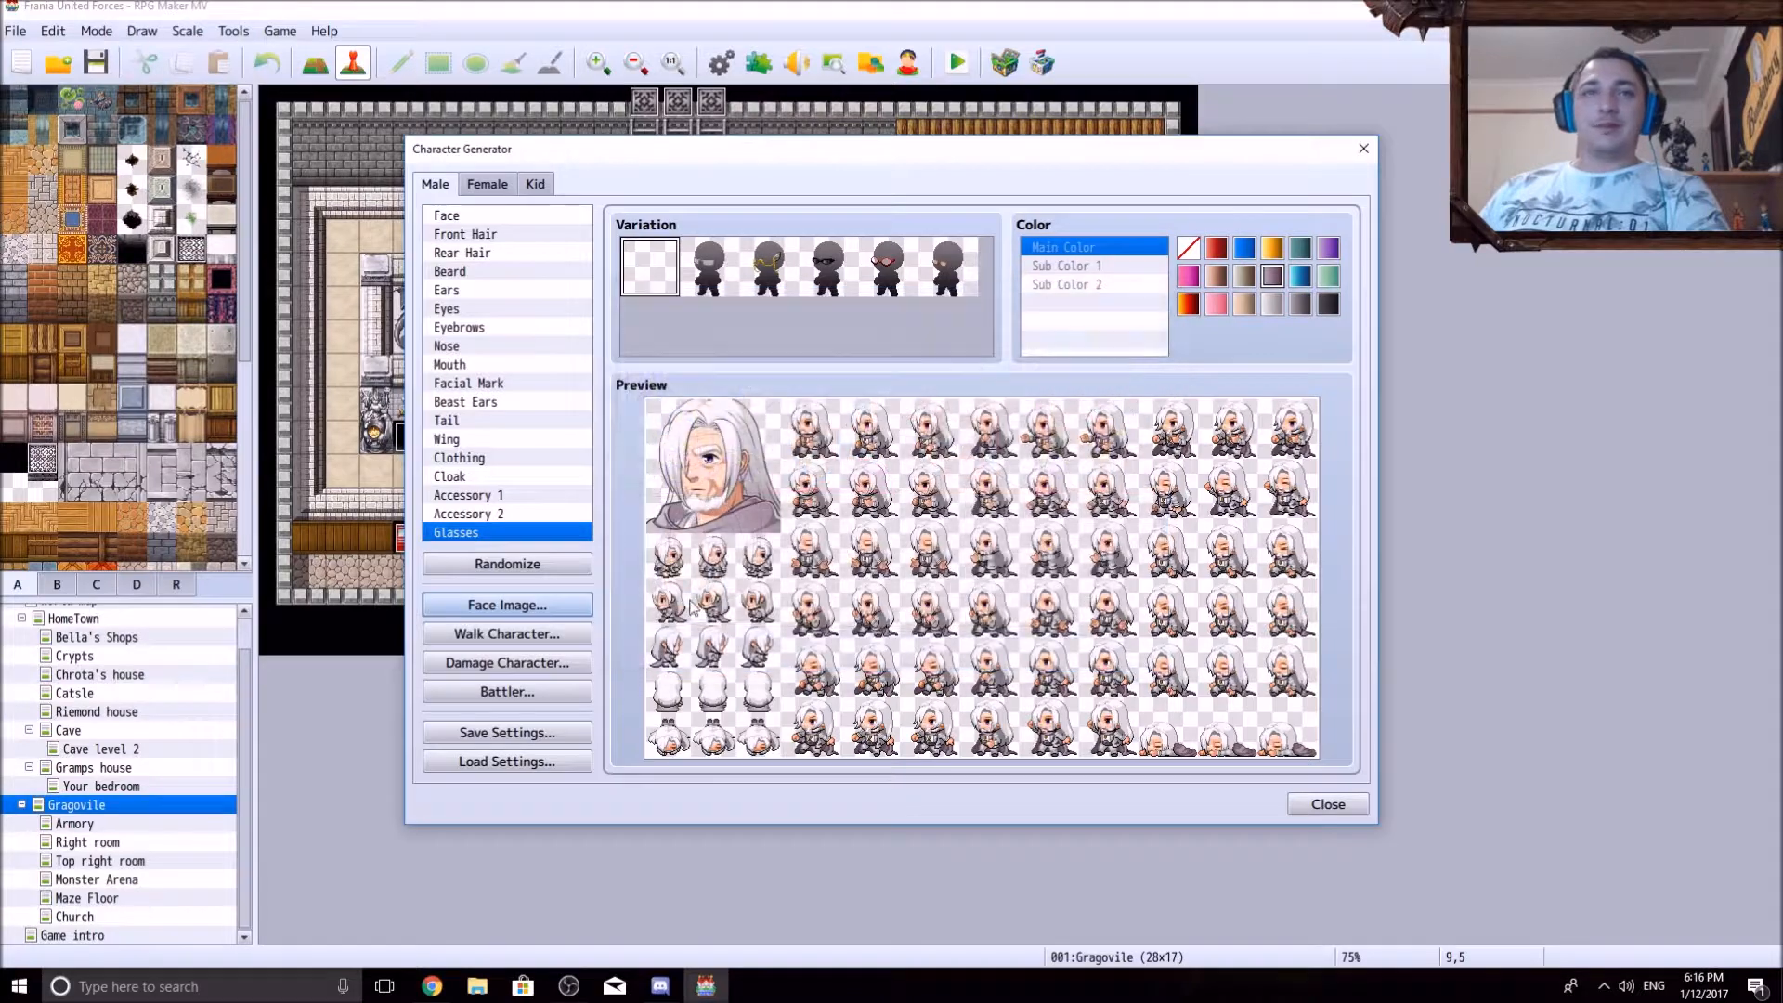
# - Import the Gragovile walk sheet, place the white-haired walk sprites first in the second row, and export it over the existing file
pyautogui.click(515, 632)
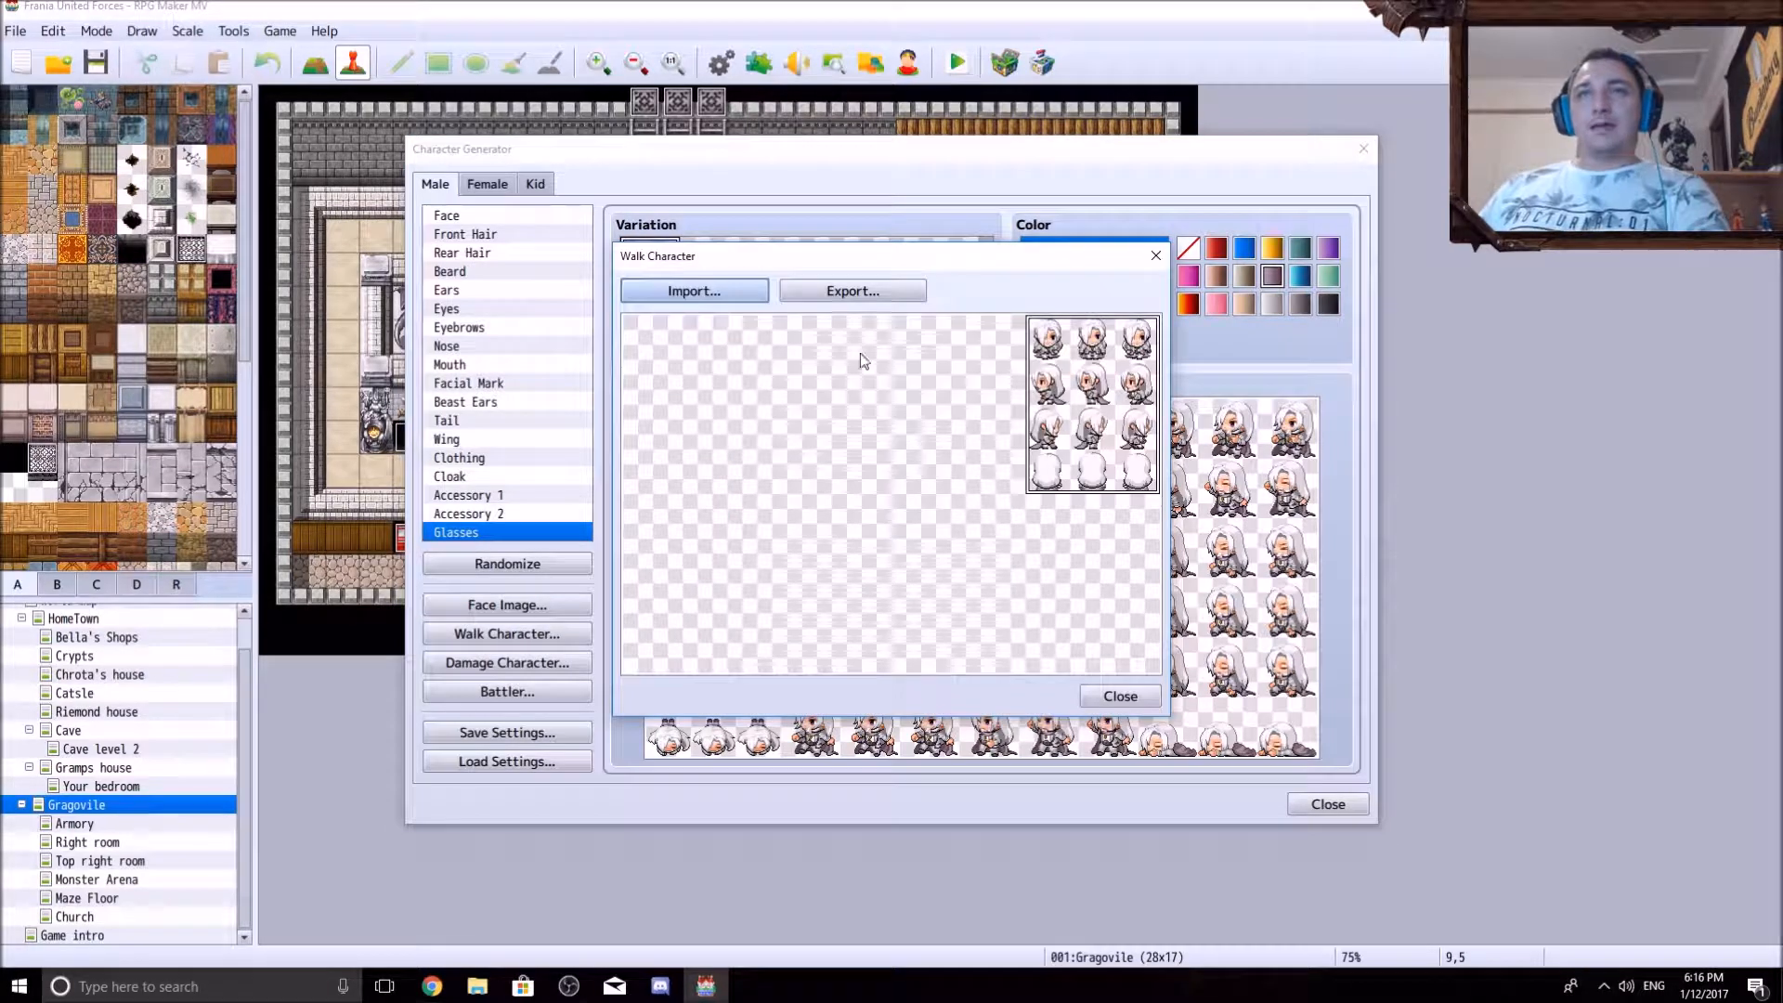
pyautogui.click(706, 286)
pyautogui.press('Return')
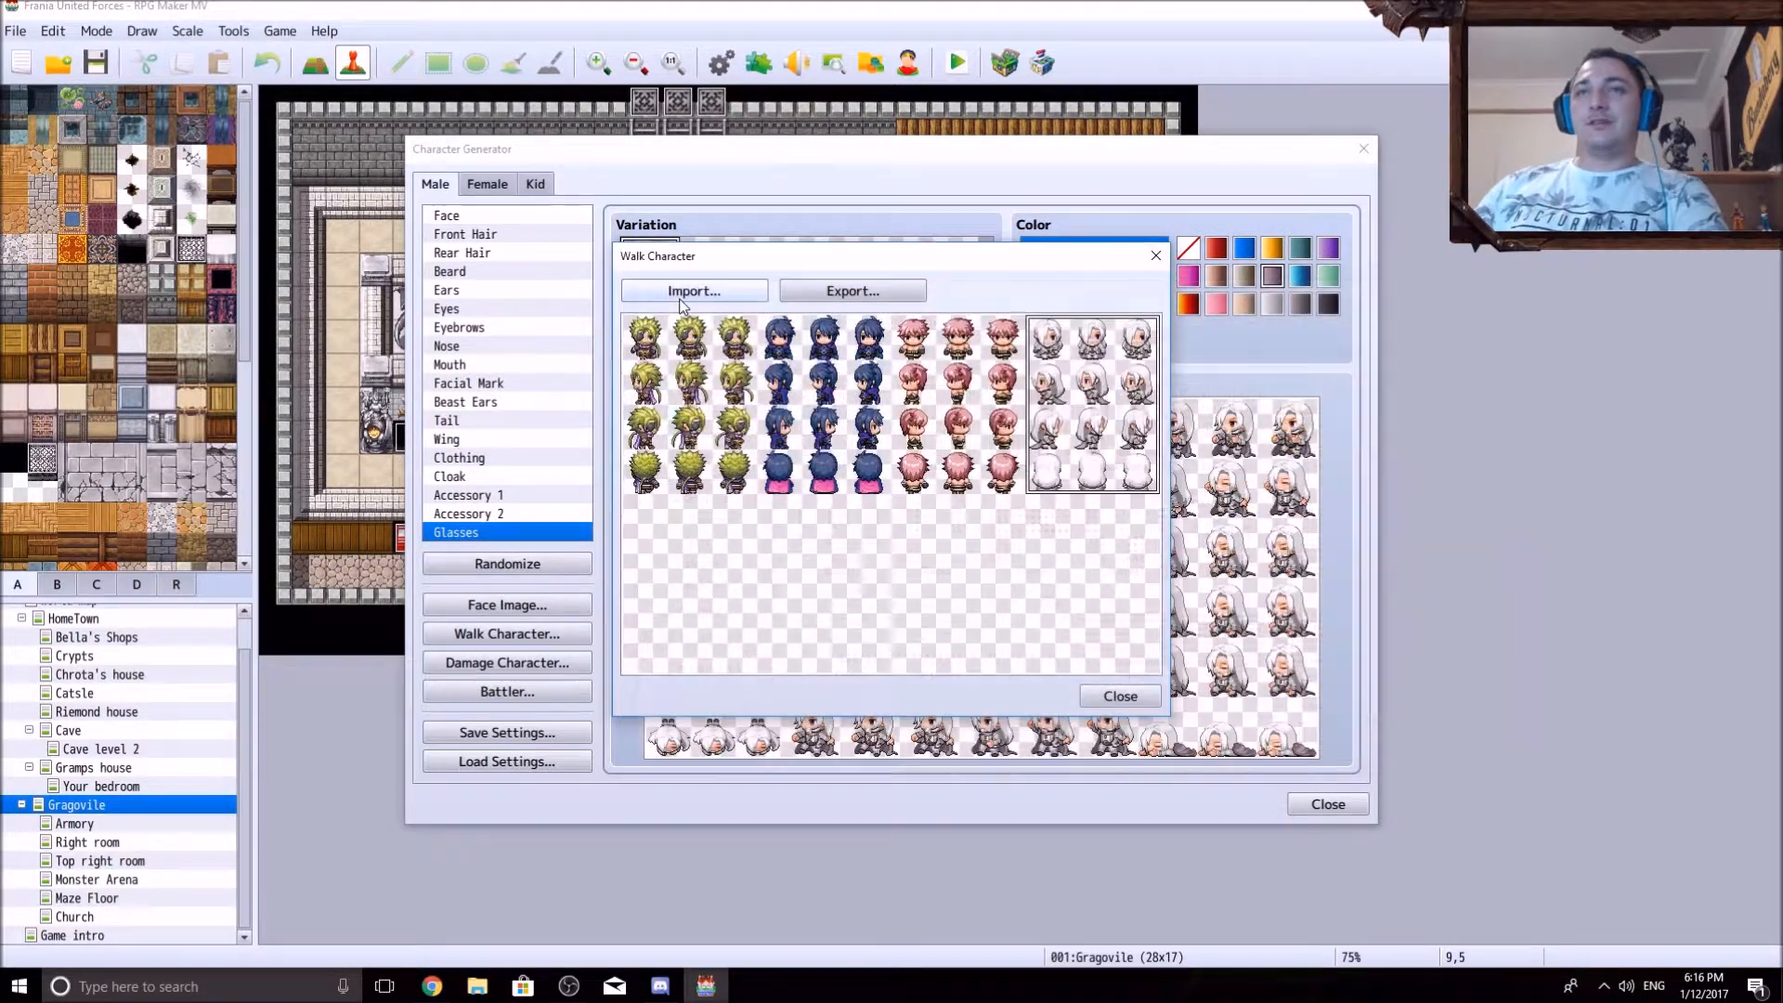
pyautogui.press('Left')
pyautogui.press('Left')
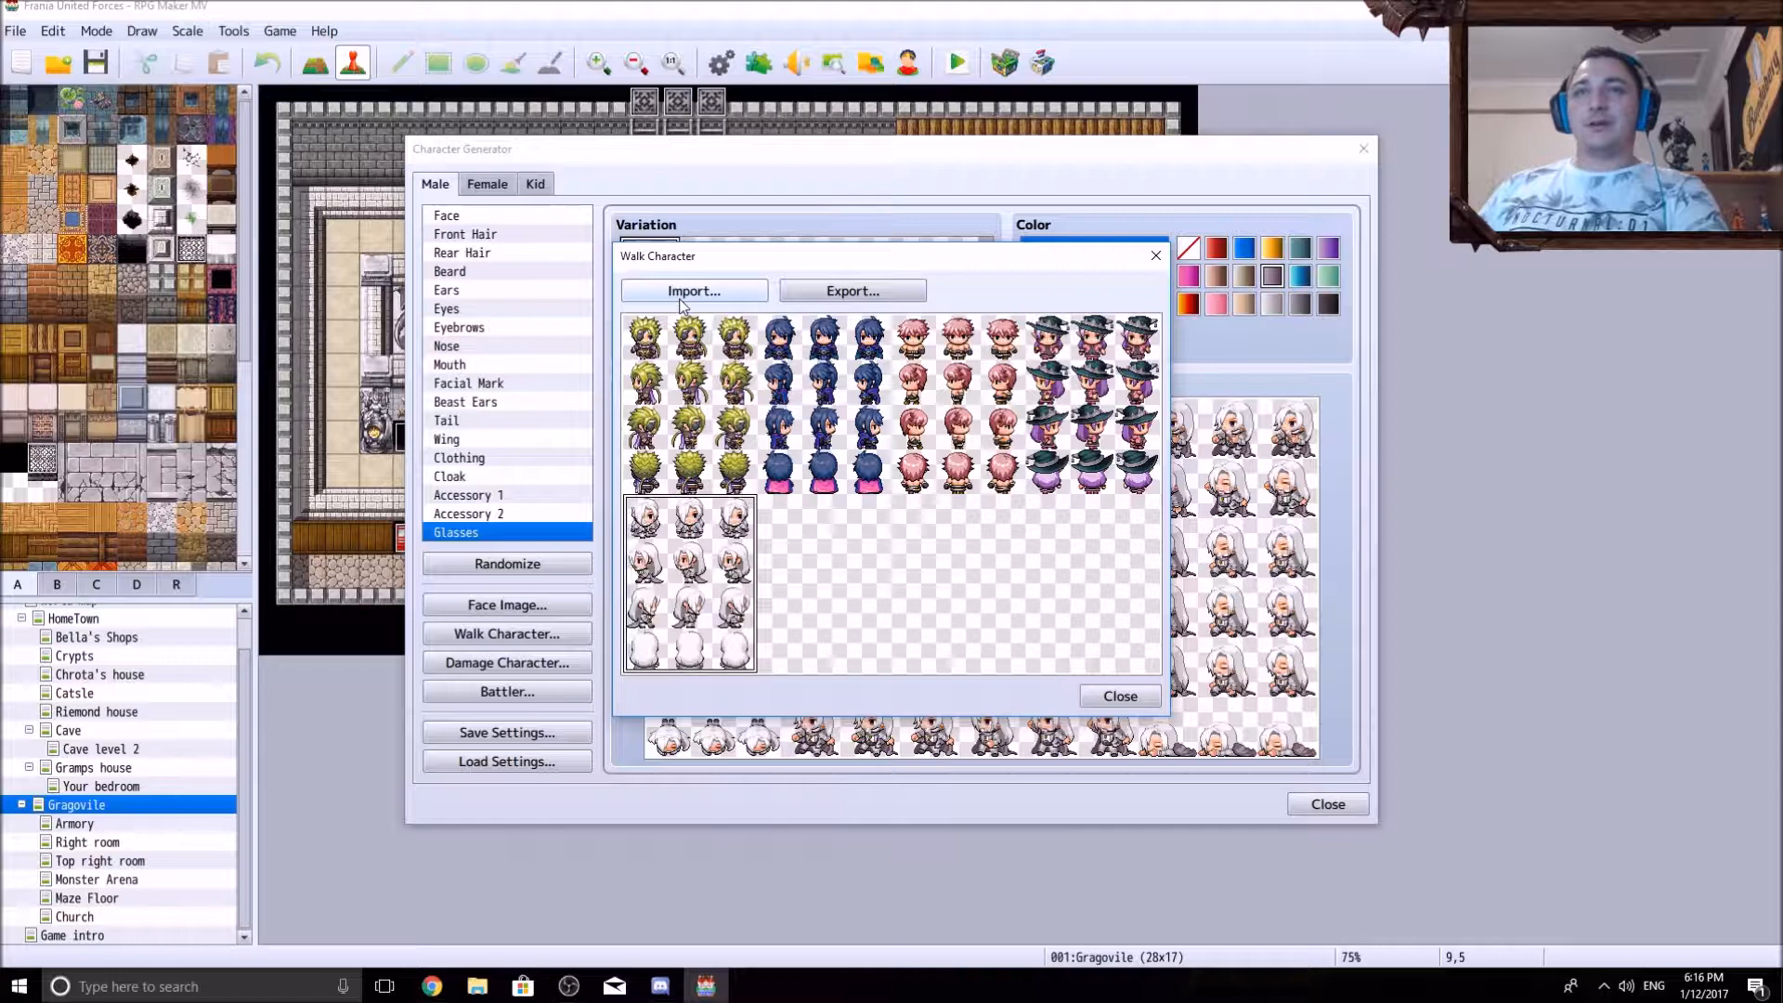
pyautogui.click(853, 290)
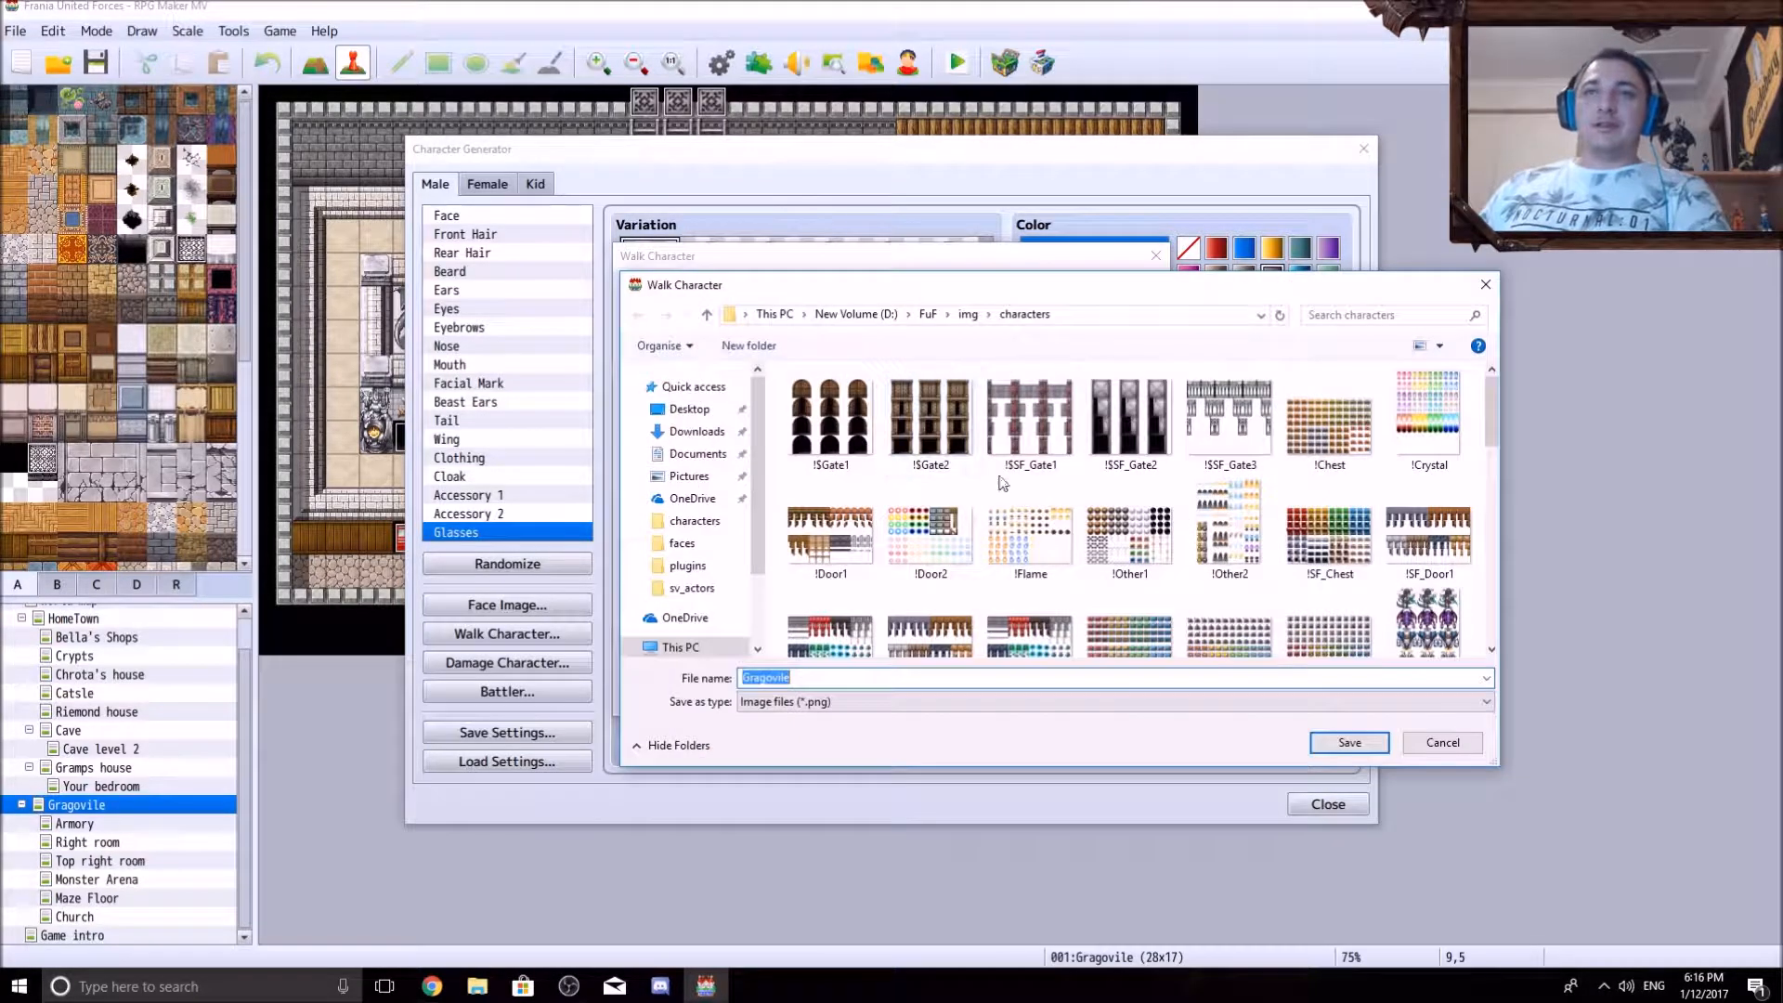
pyautogui.click(1348, 740)
pyautogui.click(931, 495)
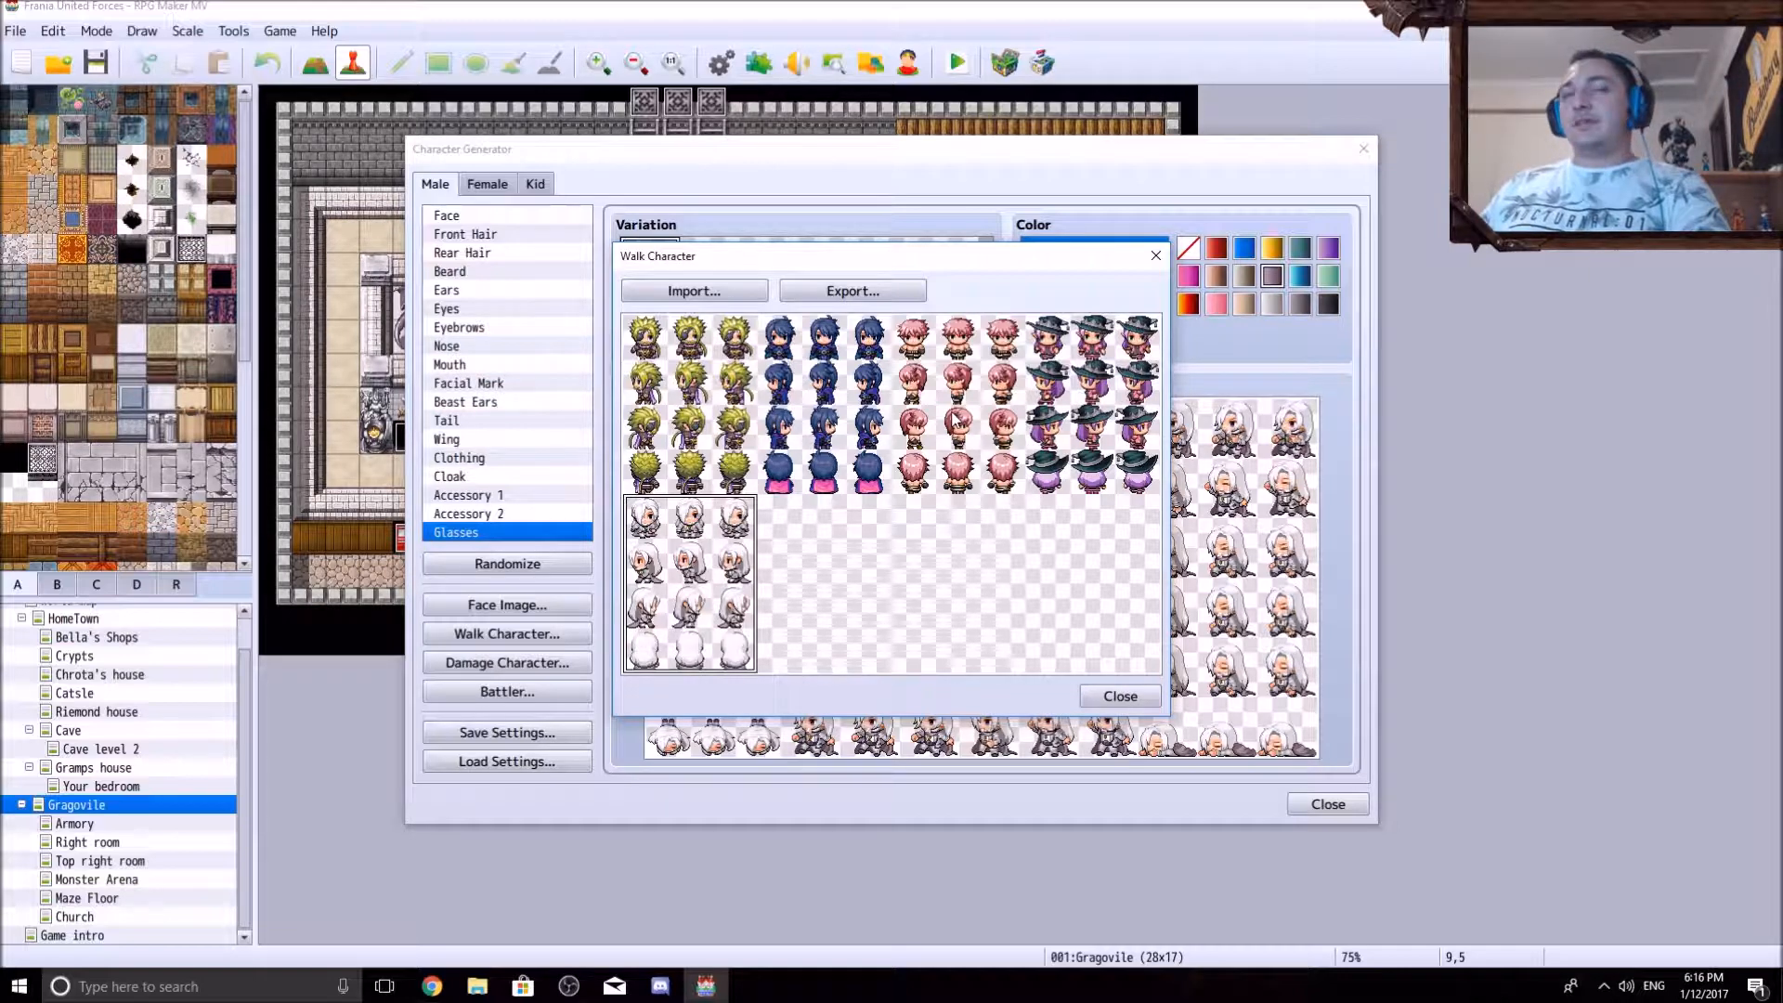
pyautogui.click(1105, 695)
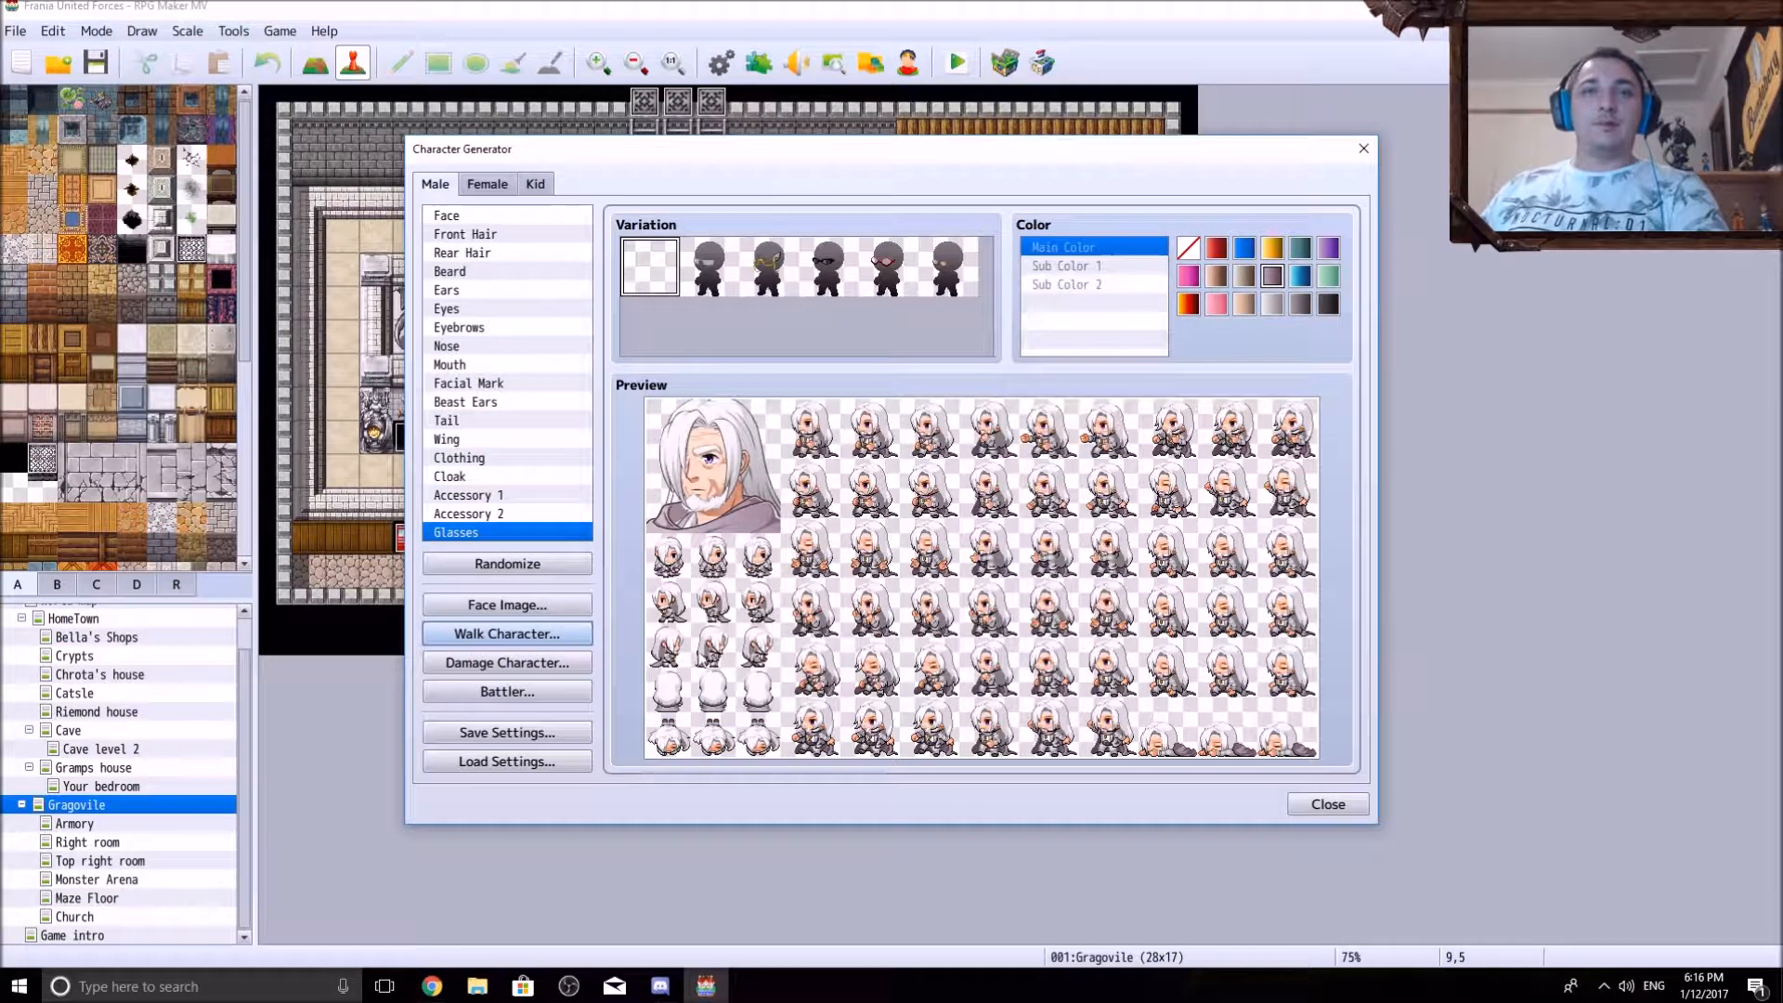
# - Add the damage sprites first in the second row of the Gragovile damage sheet, export over the existing file, and view the battler sheet
pyautogui.click(499, 665)
pyautogui.click(694, 290)
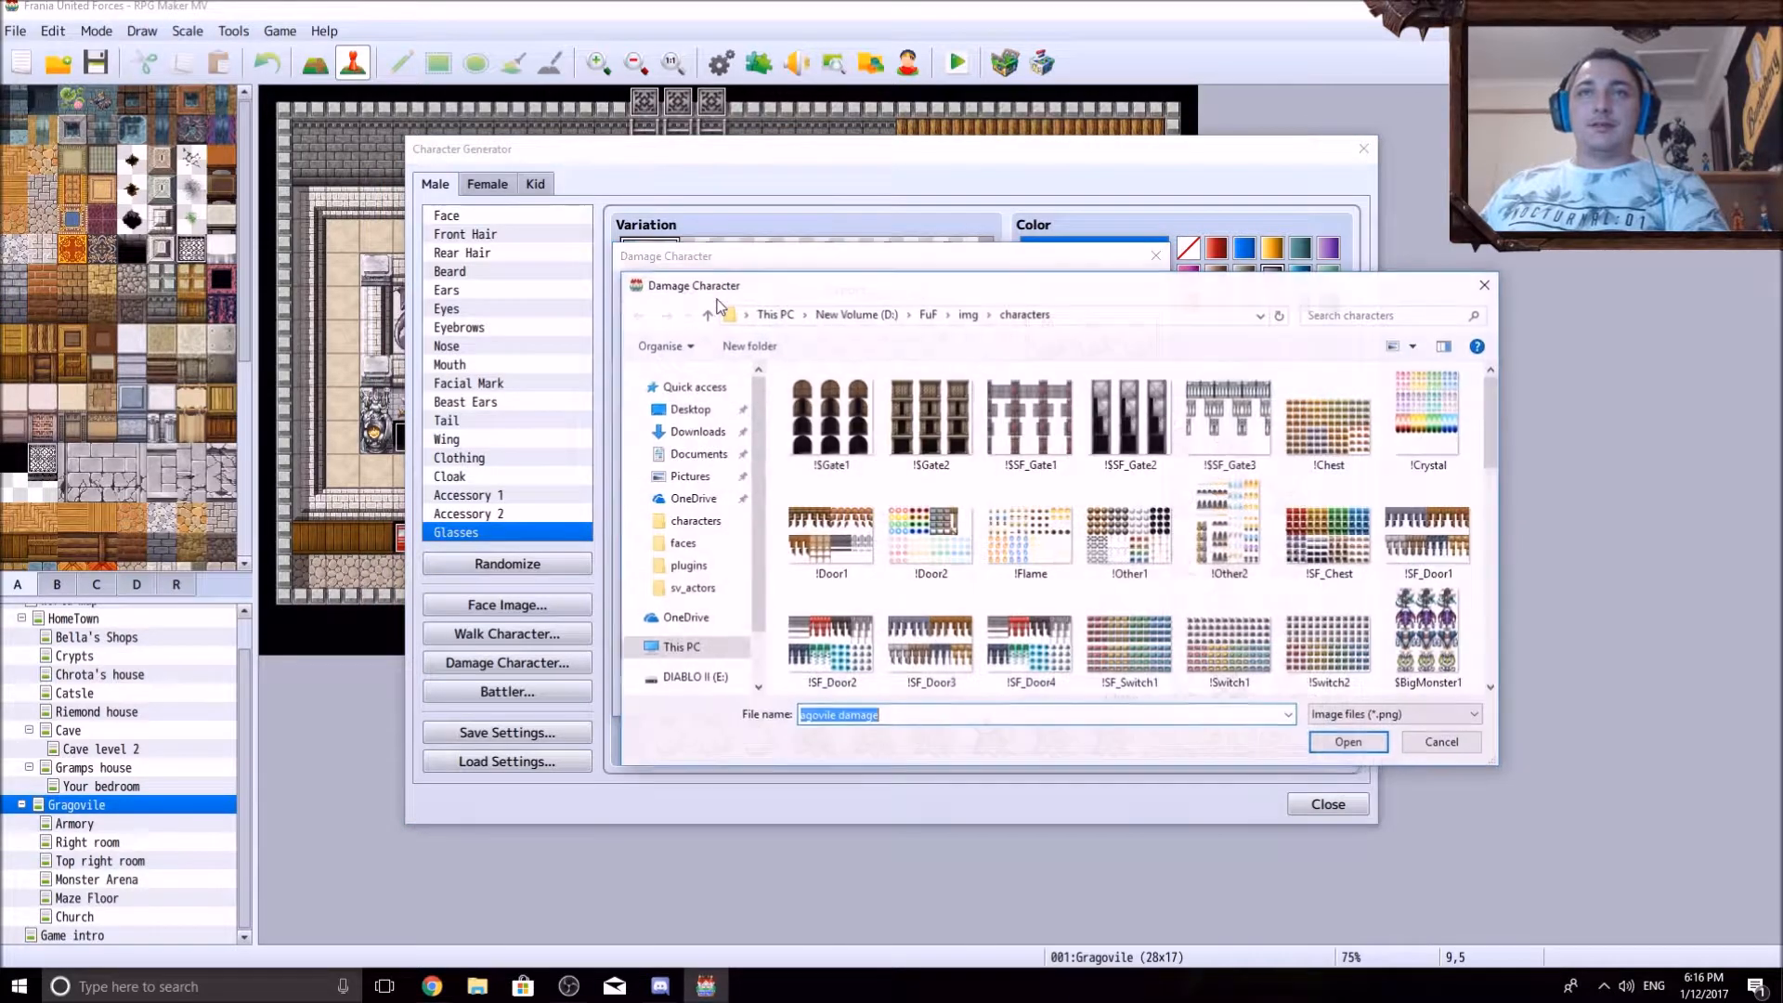
pyautogui.press('Return')
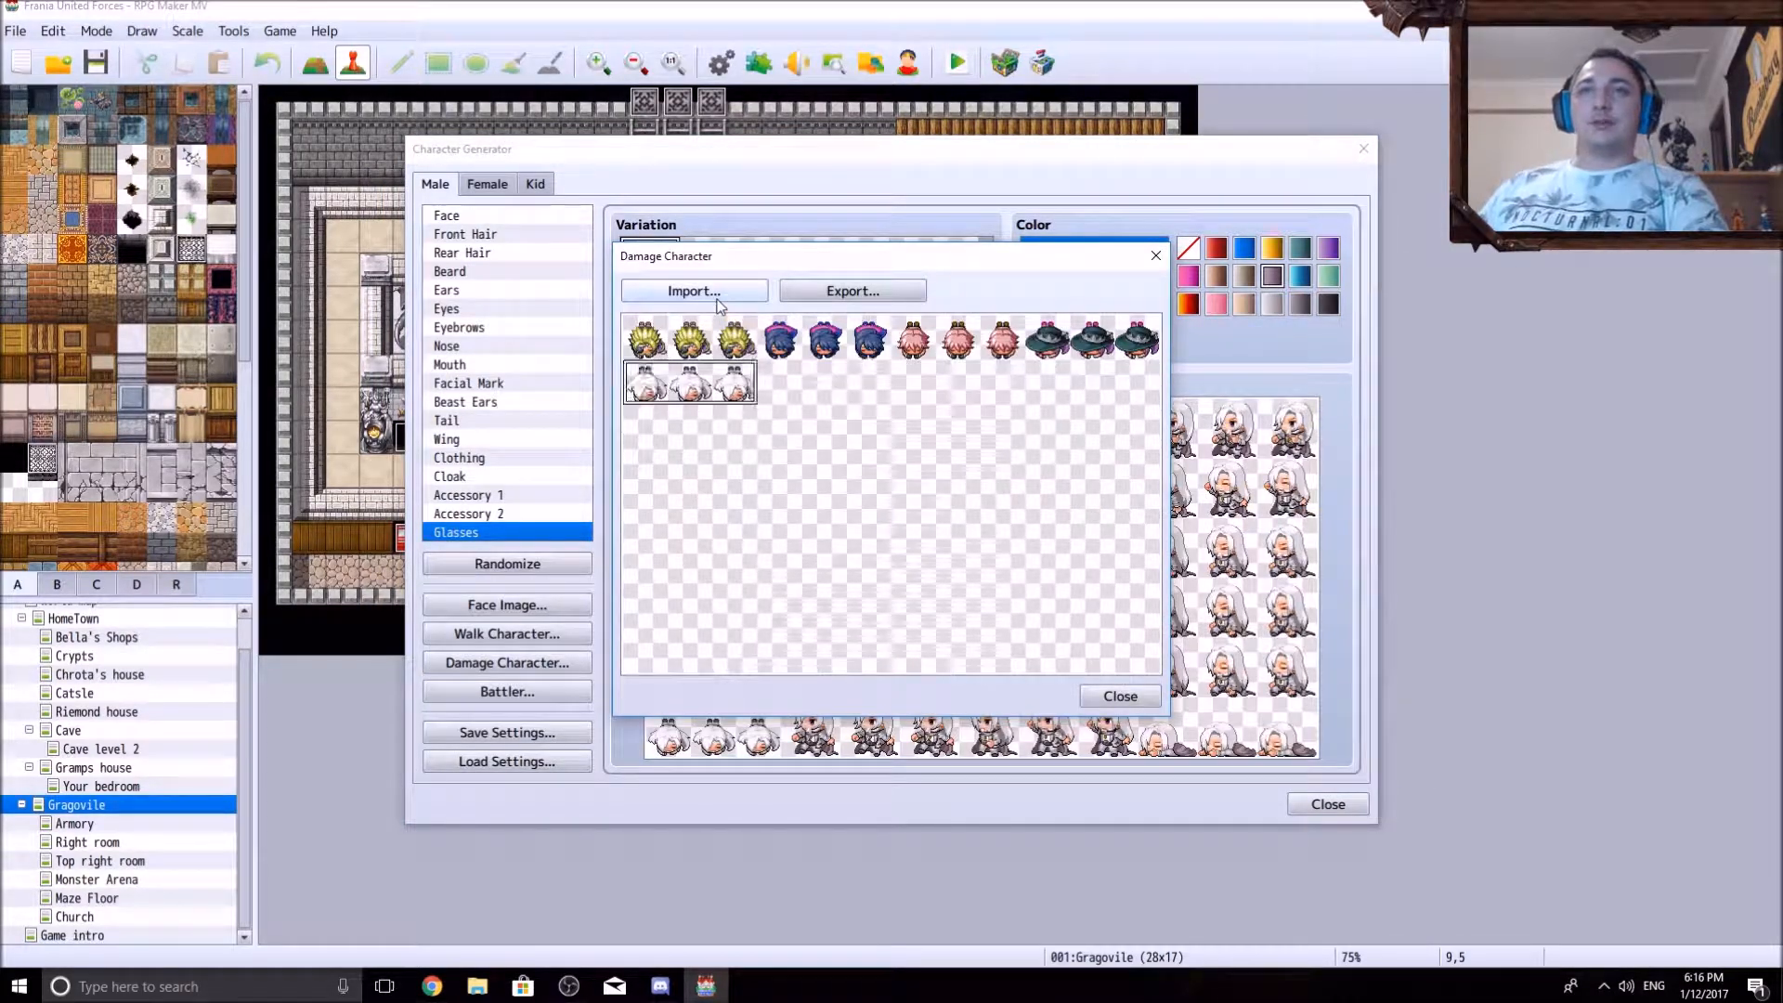
pyautogui.click(850, 291)
pyautogui.click(1349, 742)
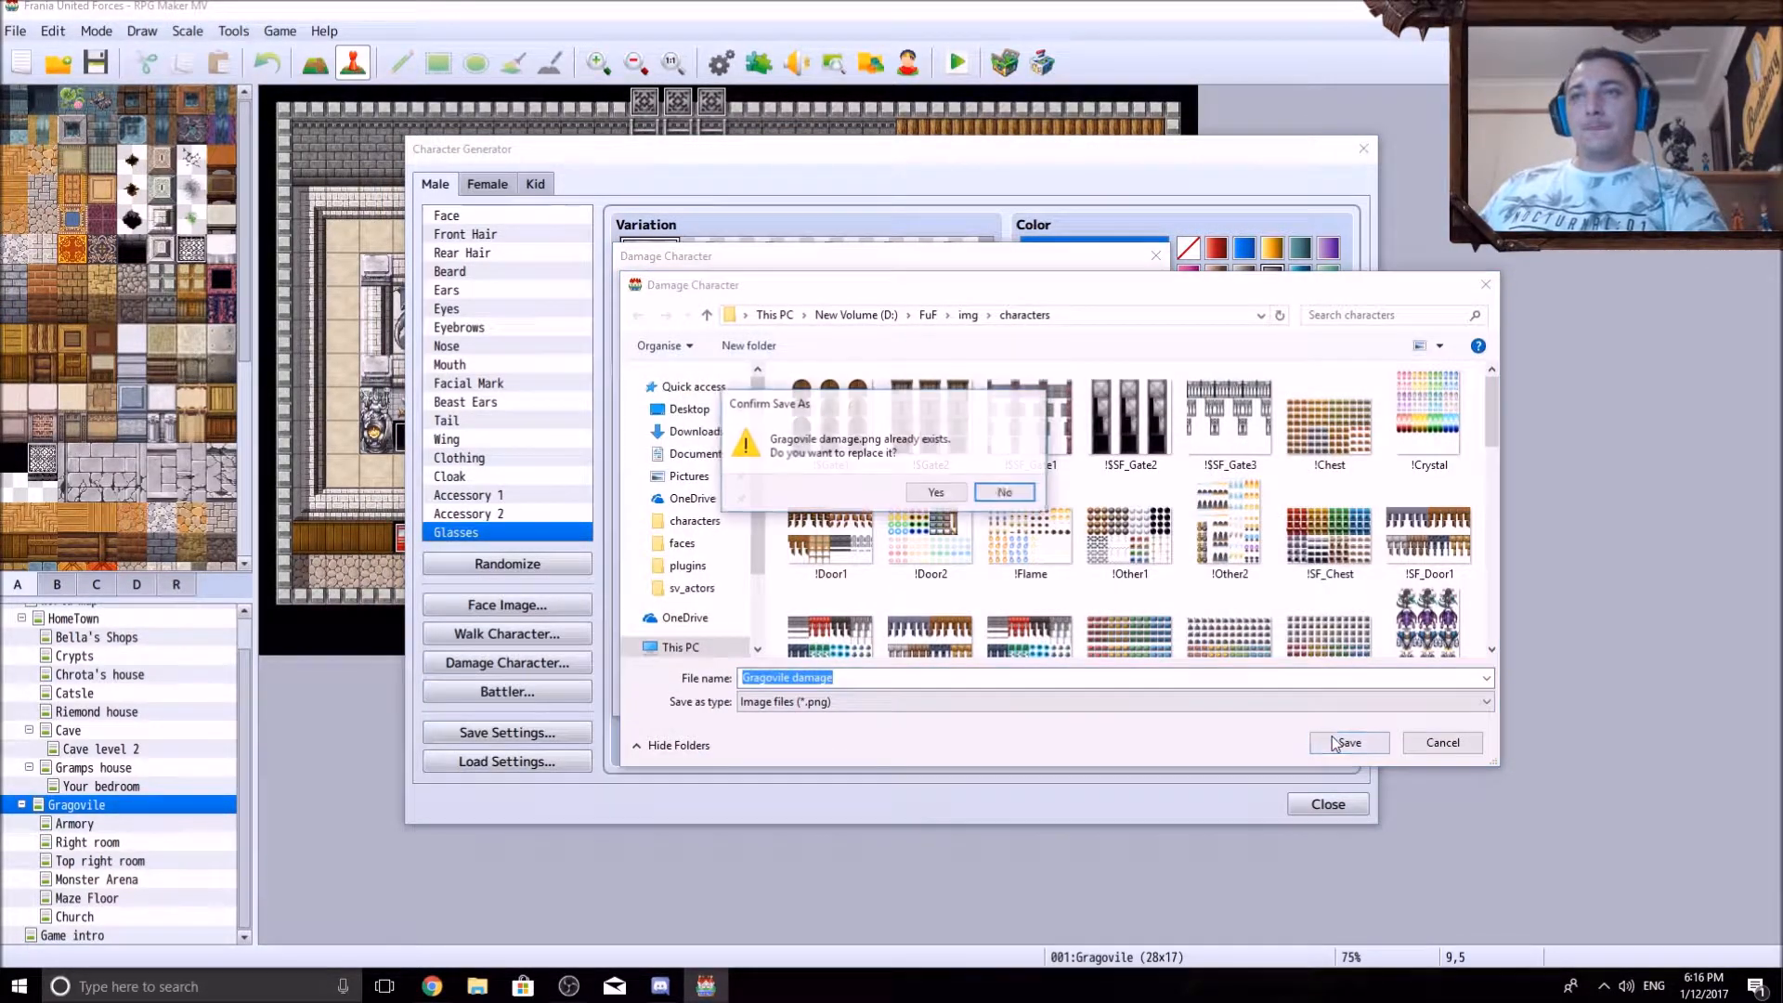
pyautogui.click(938, 493)
pyautogui.click(1093, 703)
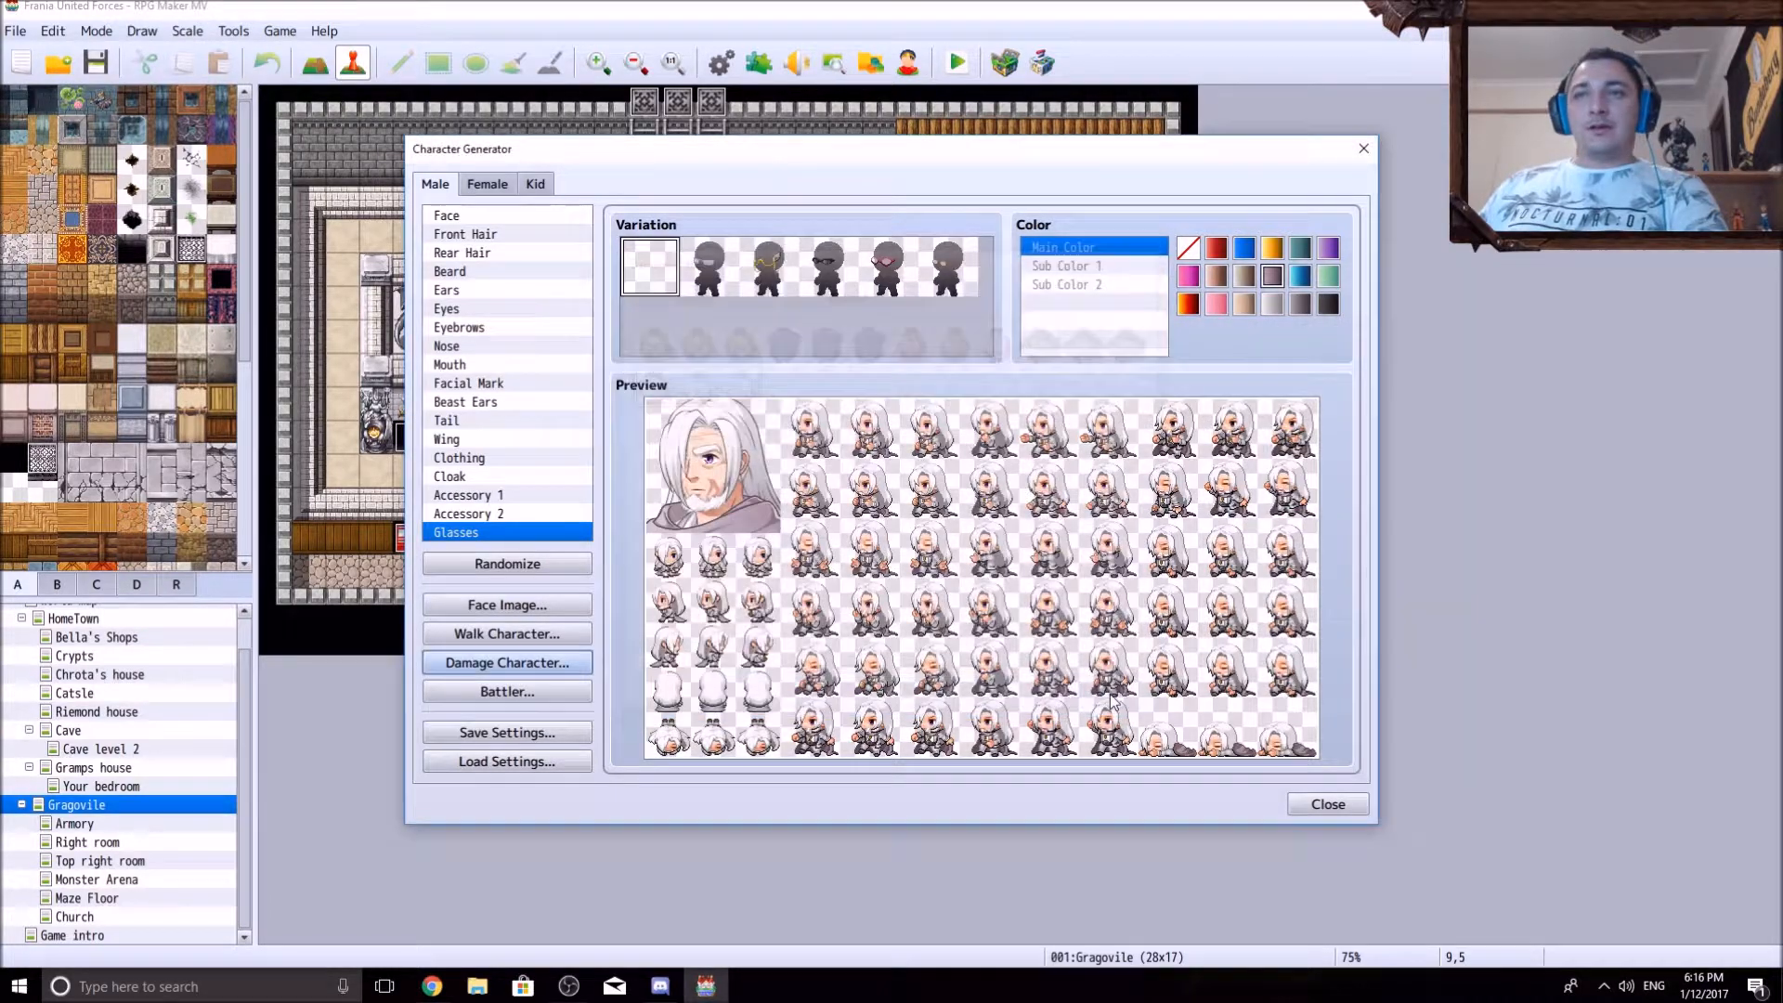
pyautogui.click(555, 691)
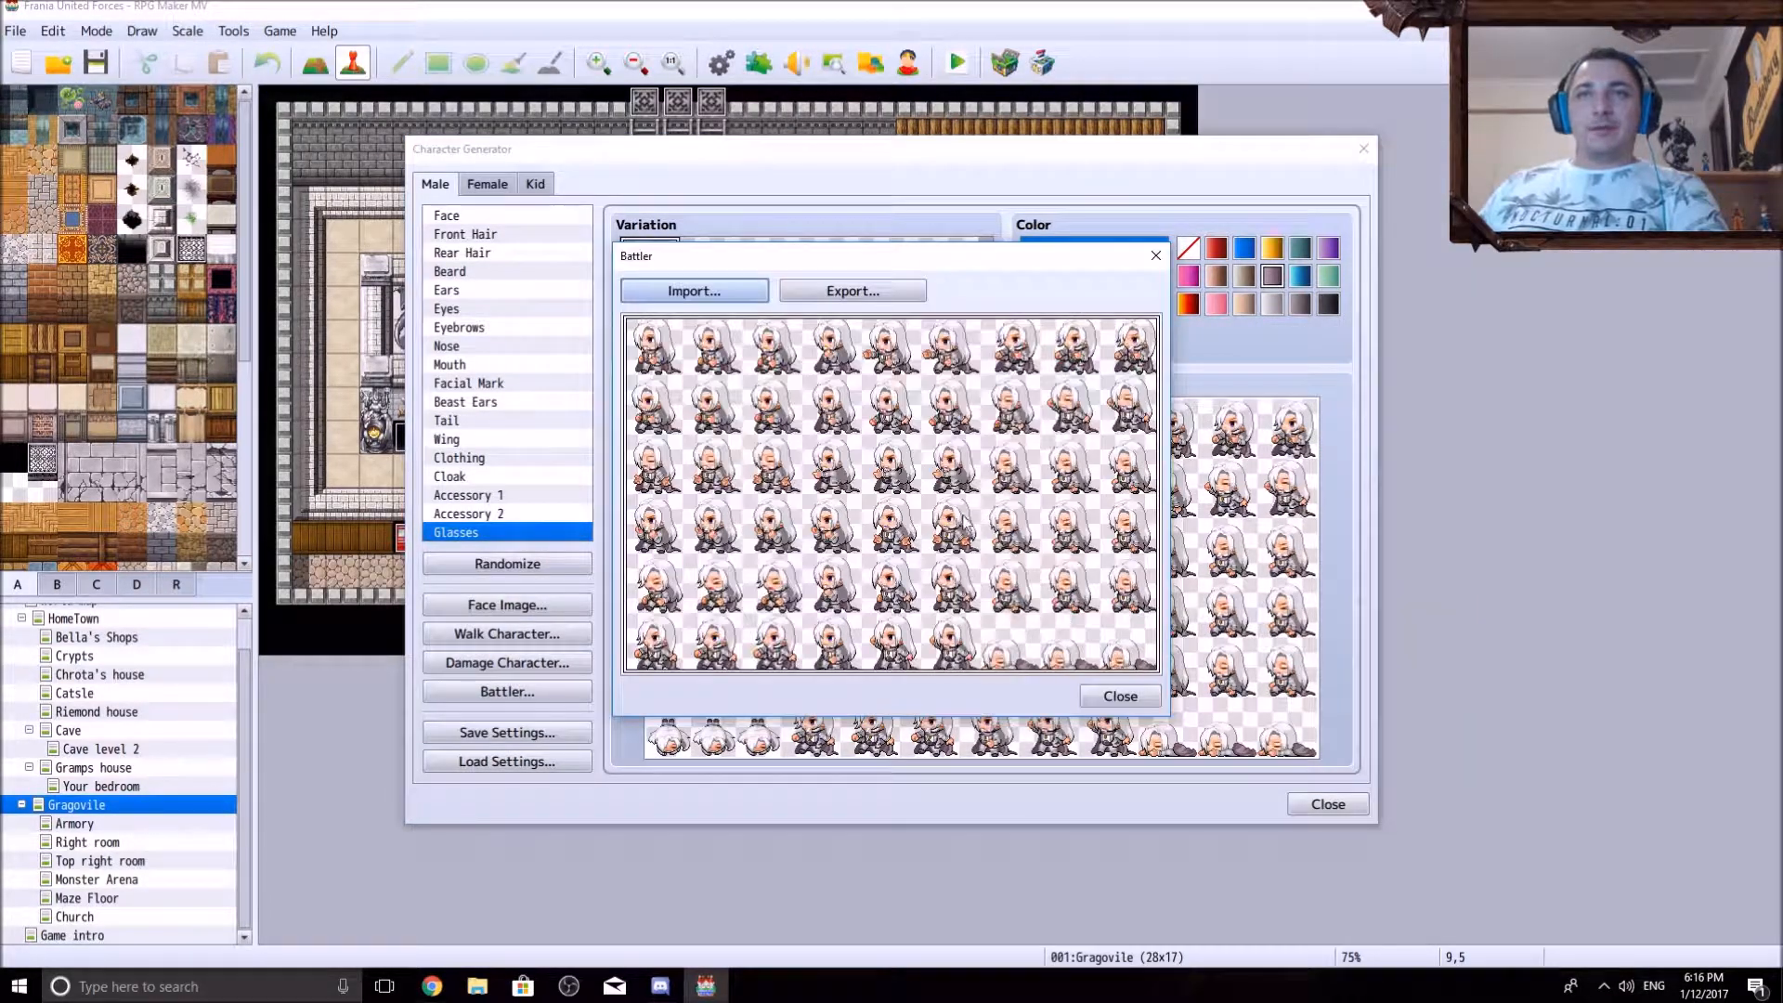
pyautogui.click(1154, 256)
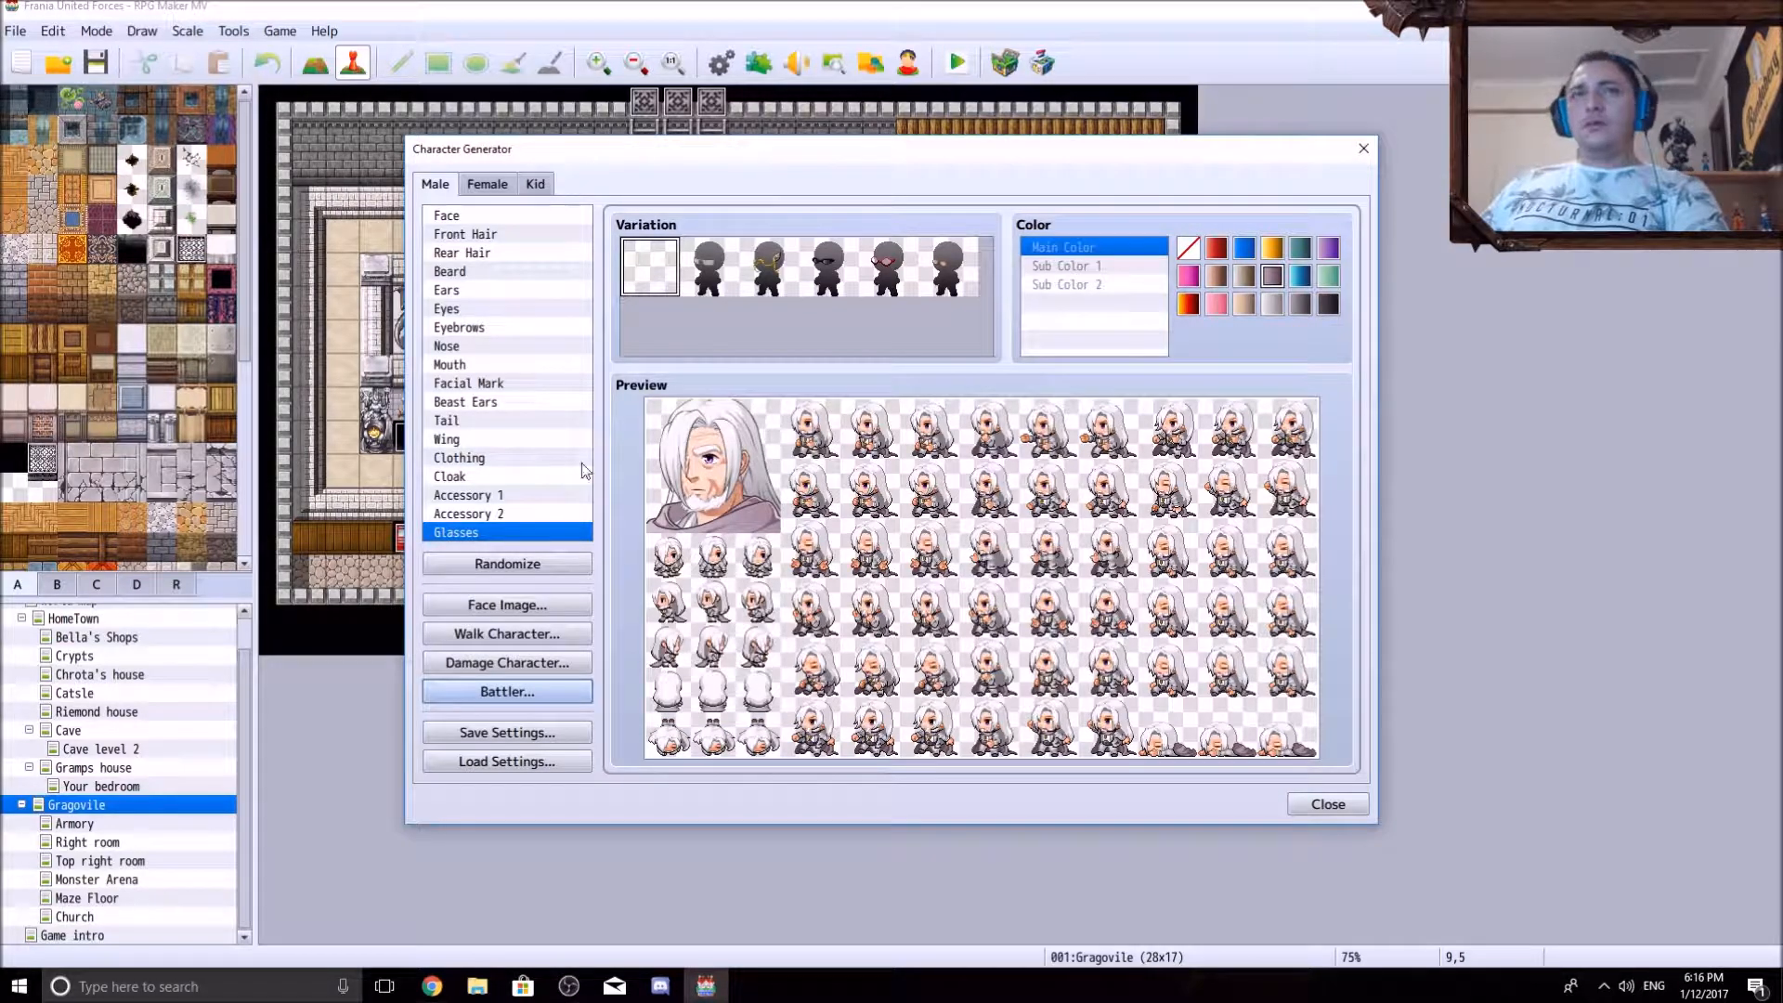
# - Randomize the male character repeatedly and keep the design with light blue hair and a blue collar
pyautogui.click(508, 565)
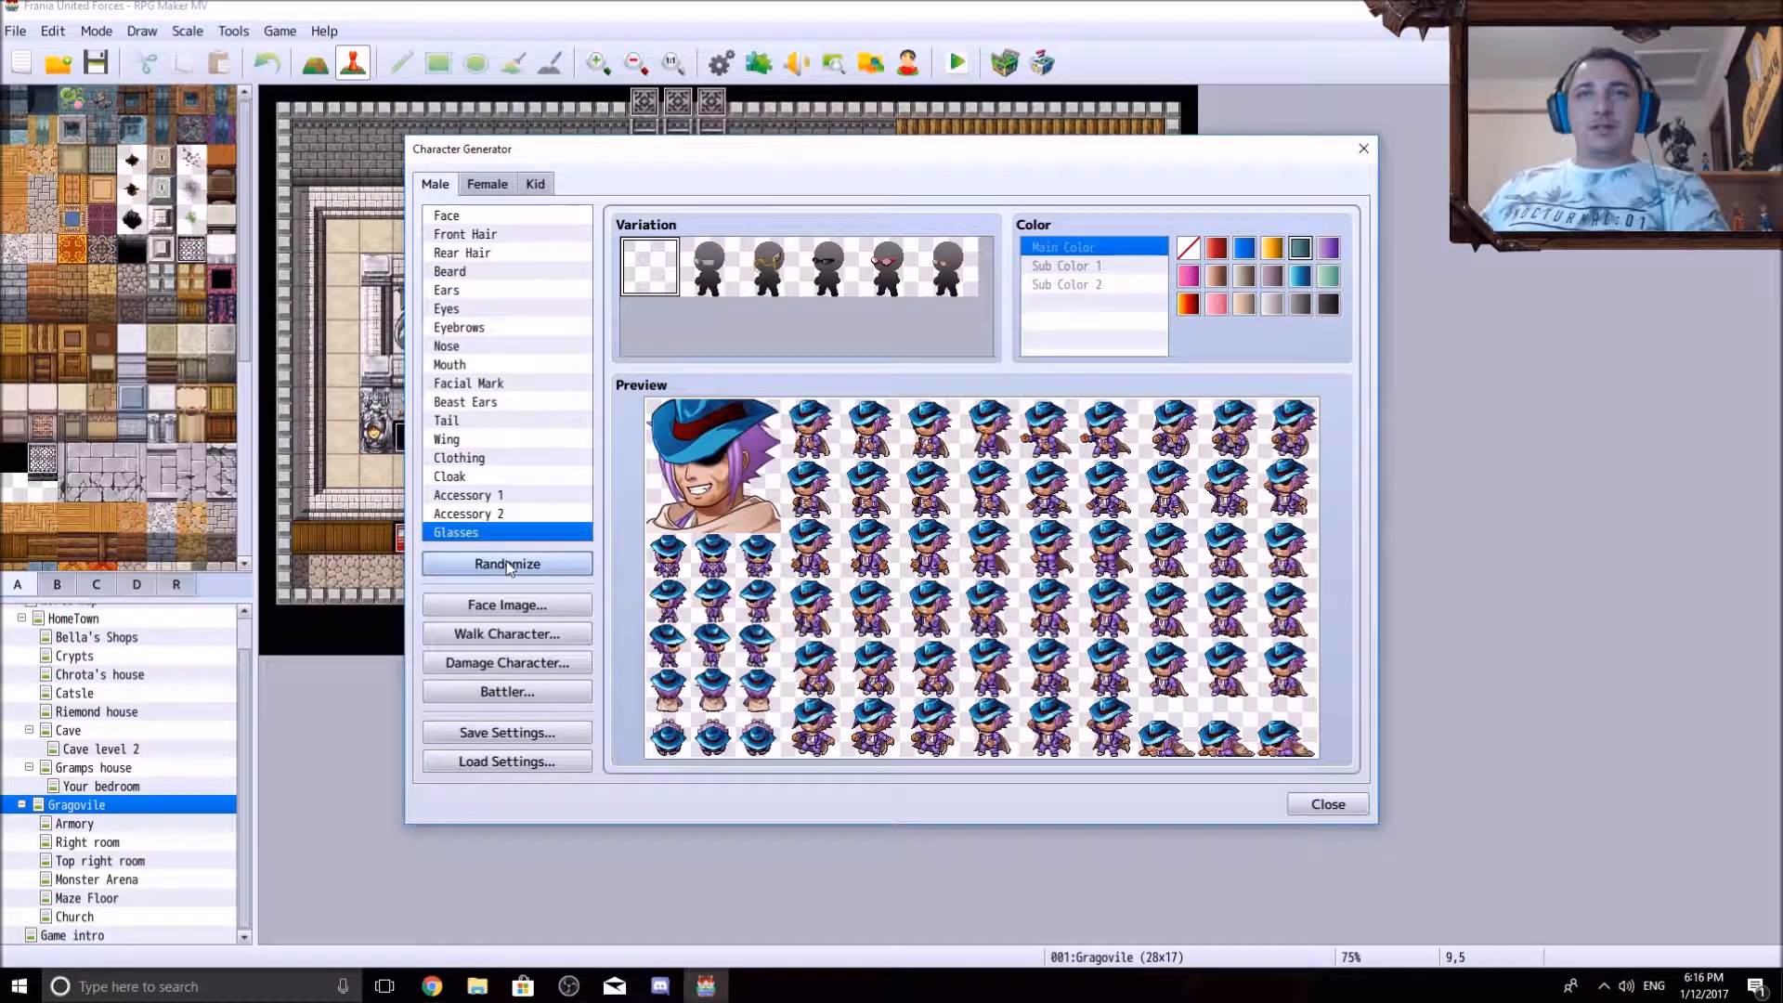
pyautogui.click(509, 565)
pyautogui.click(508, 565)
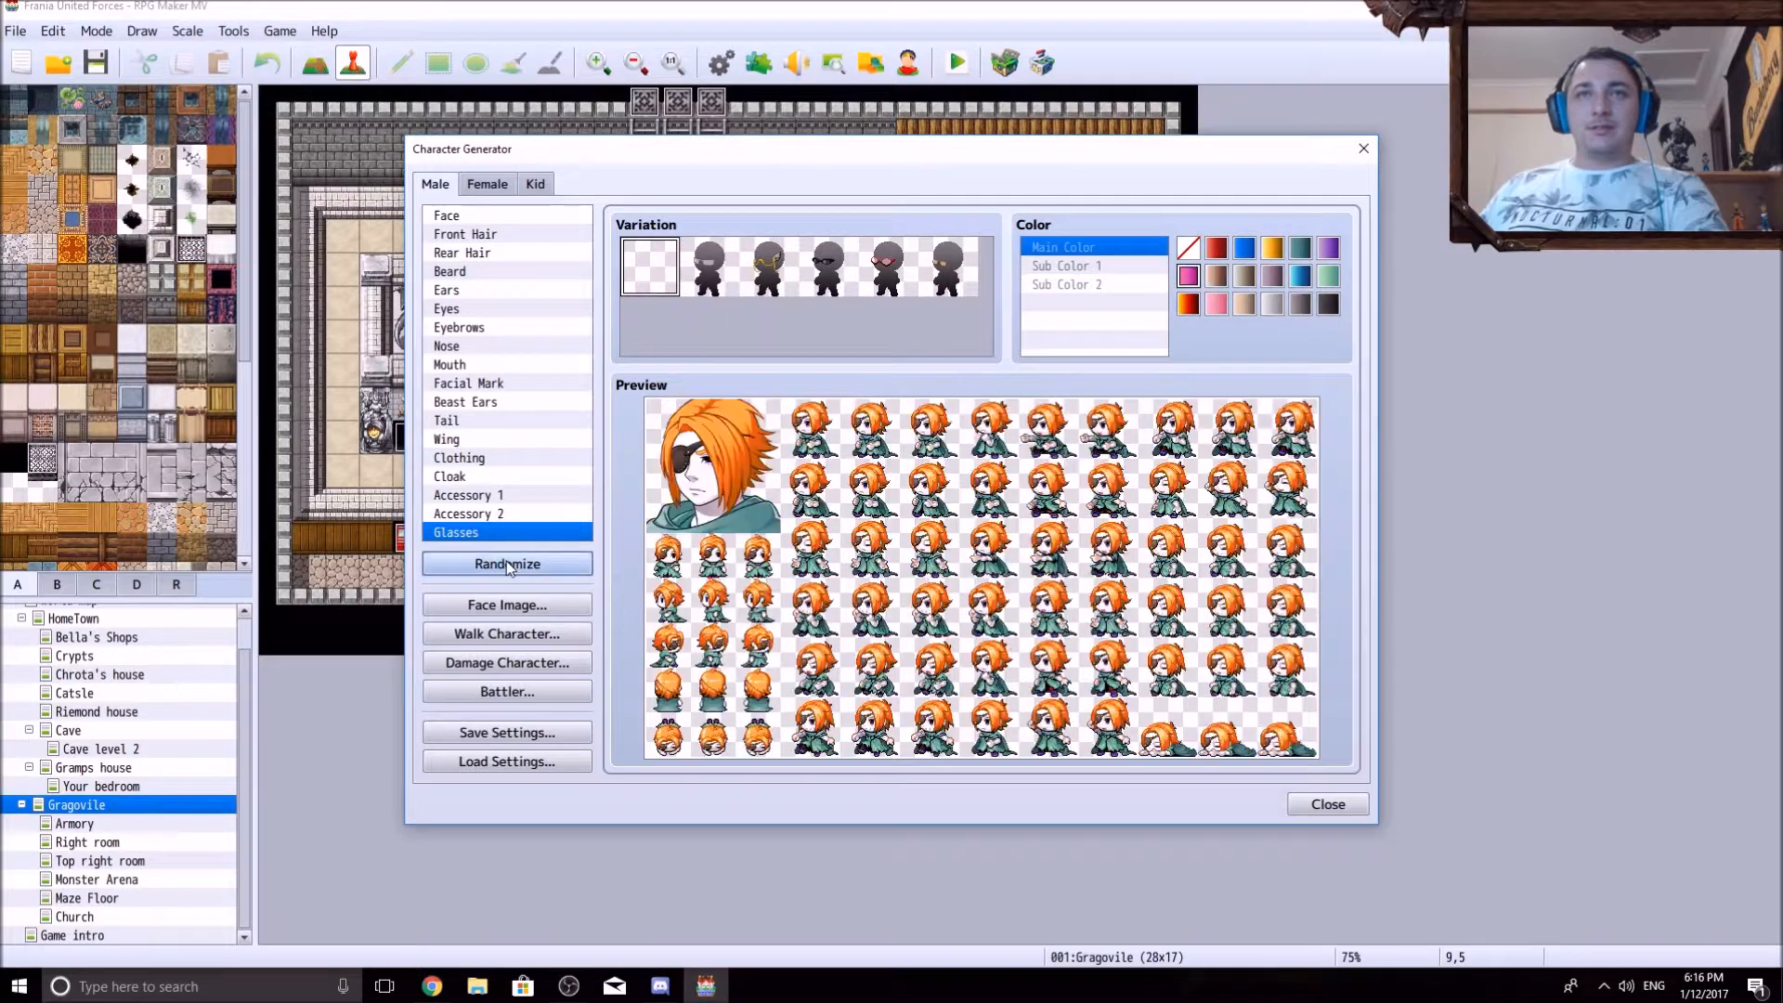
pyautogui.click(508, 564)
pyautogui.click(507, 565)
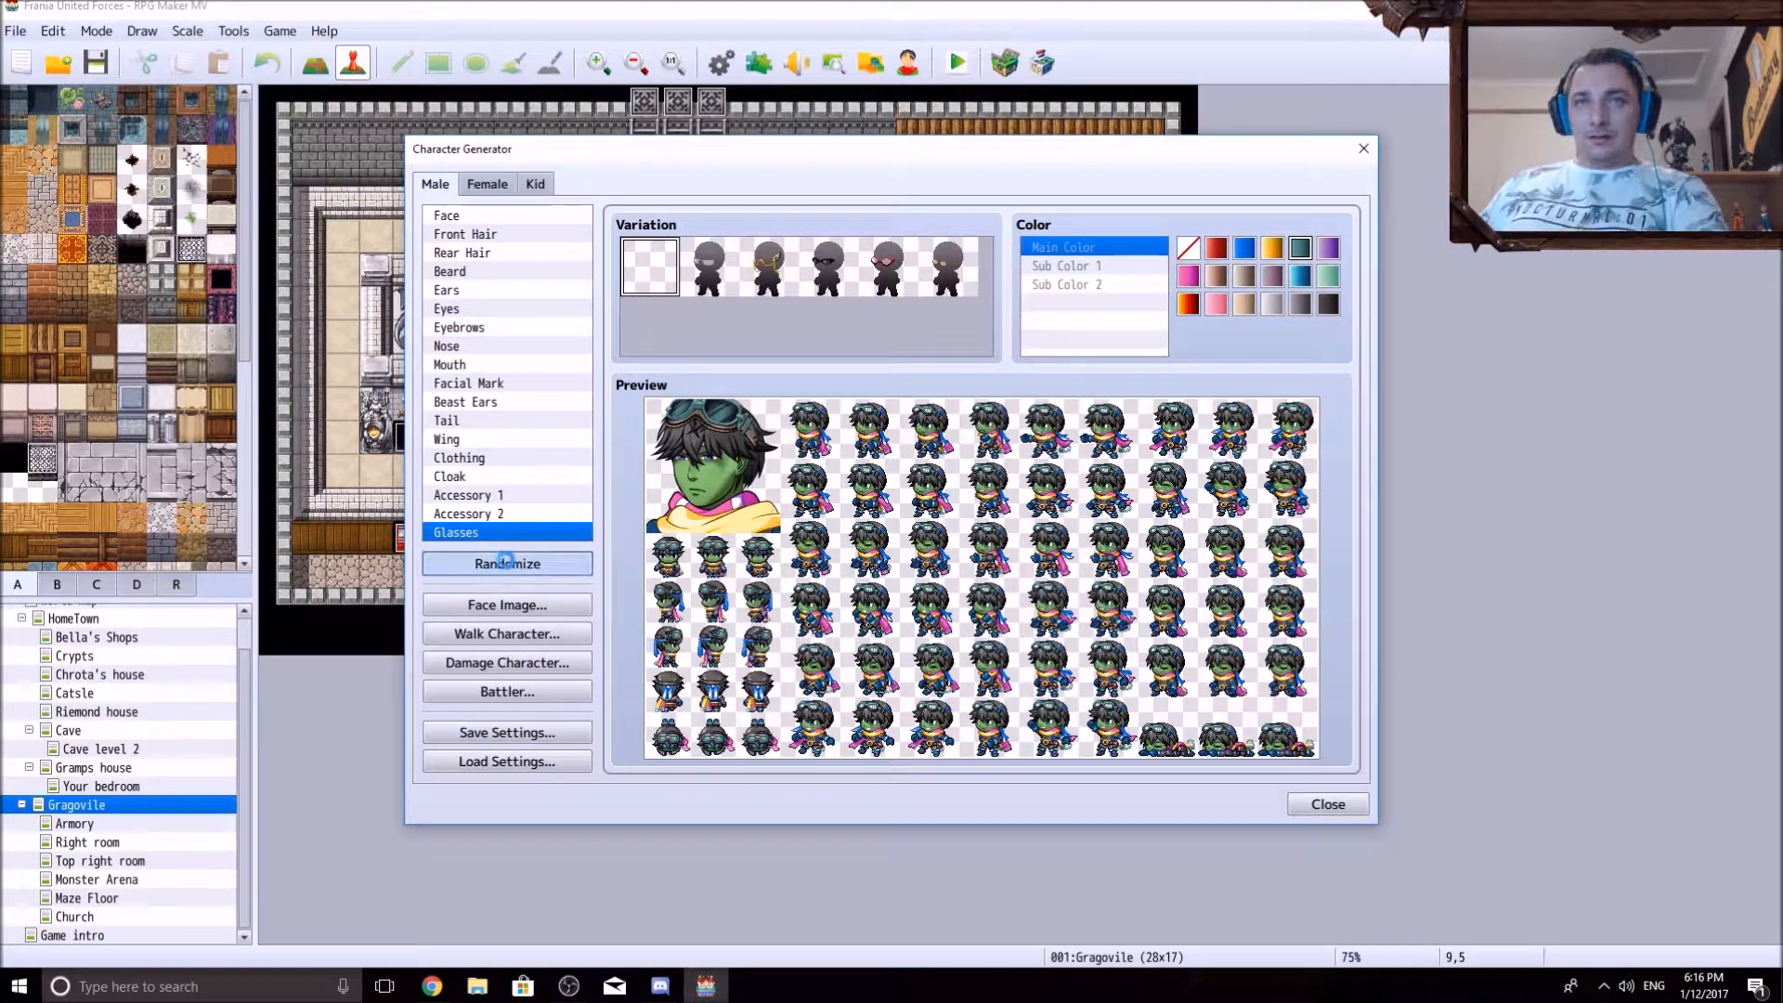
pyautogui.click(508, 565)
pyautogui.click(508, 564)
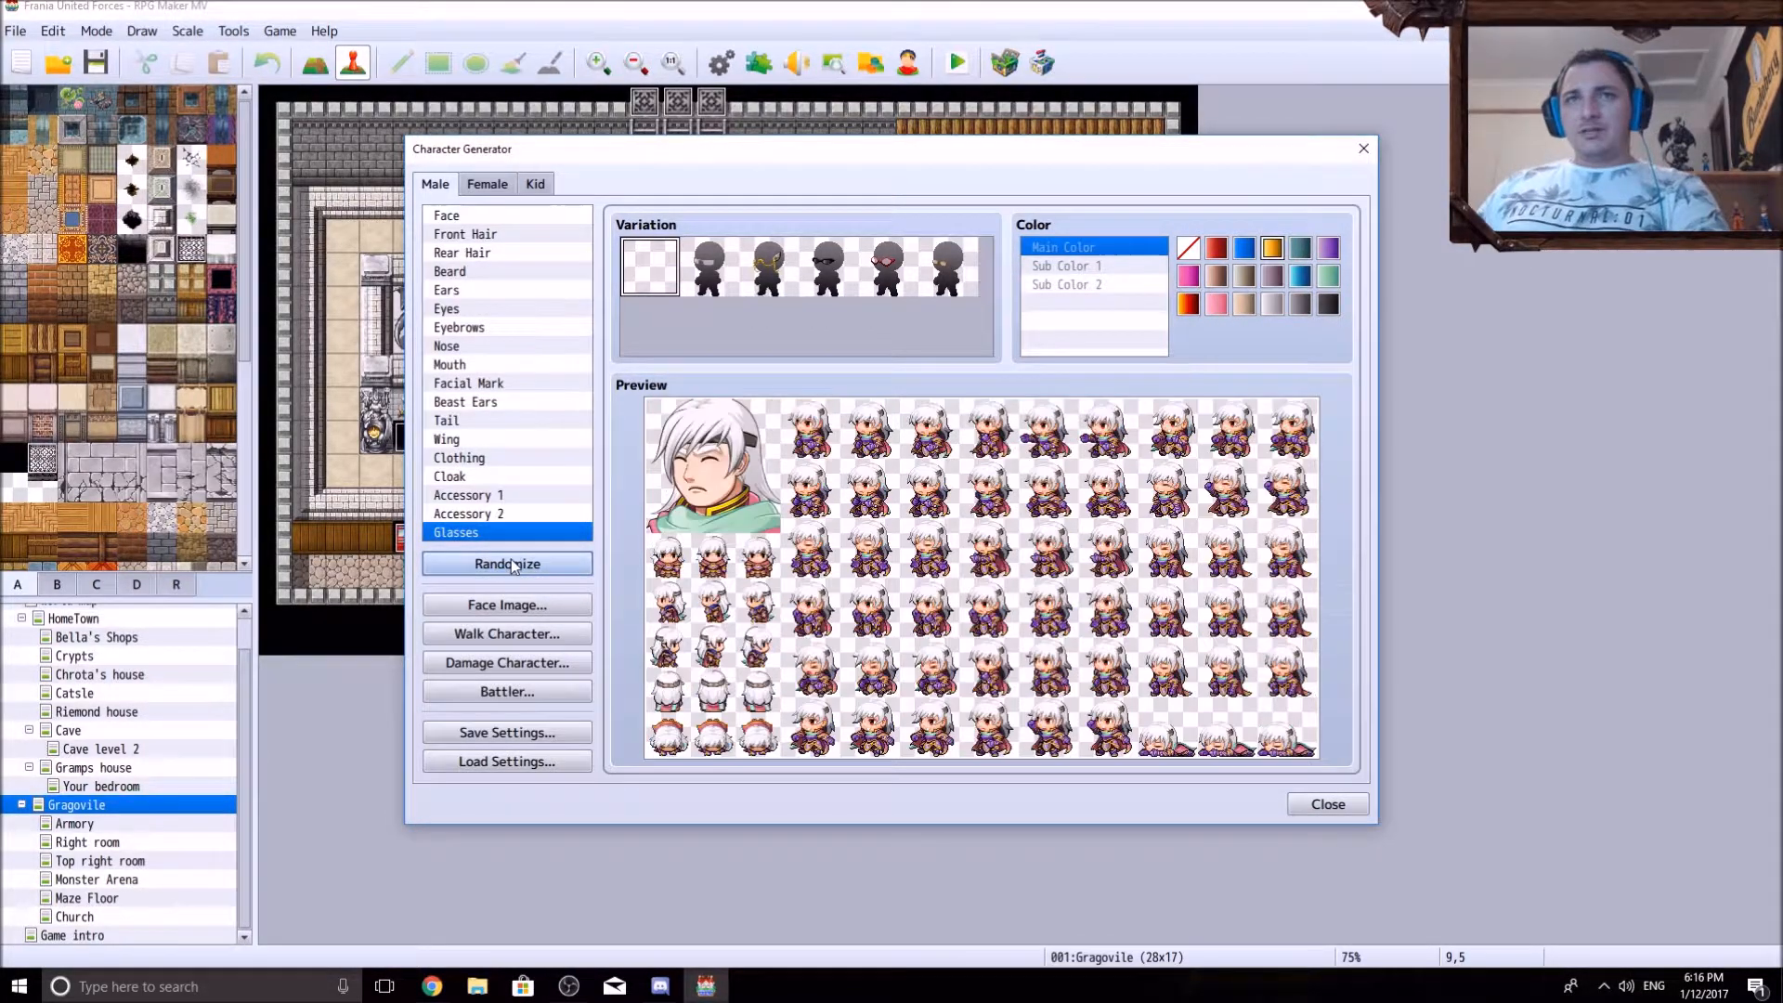
pyautogui.click(510, 565)
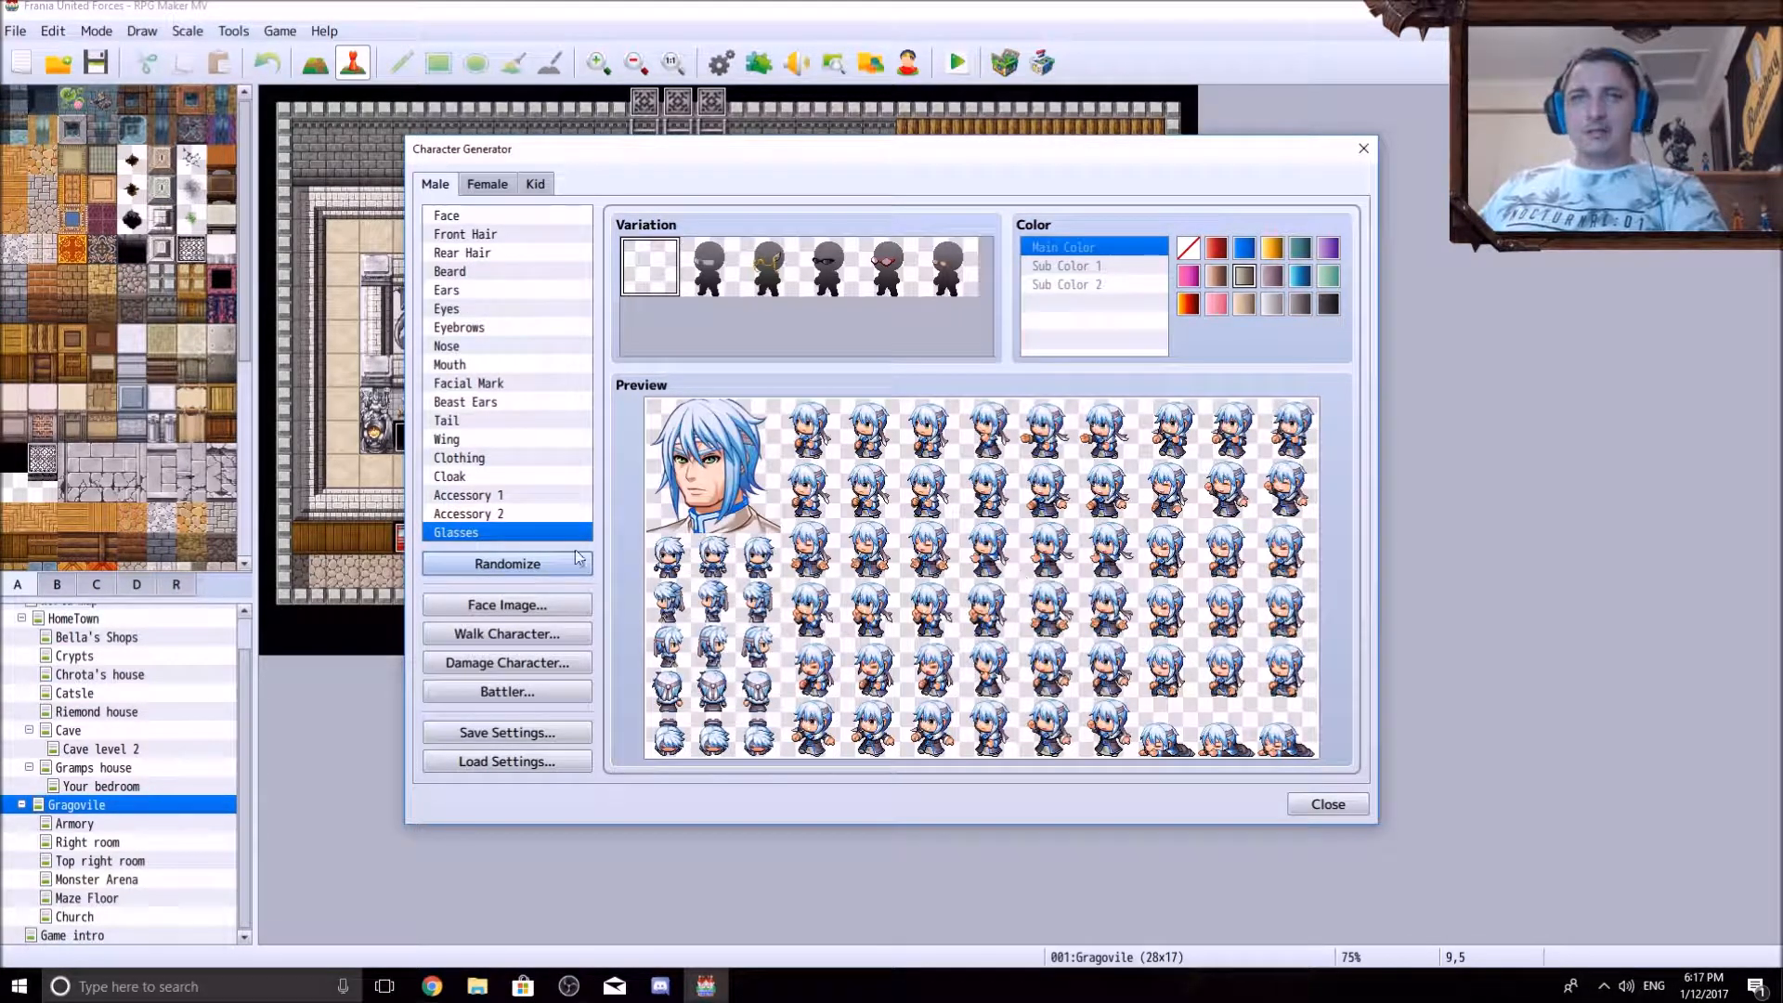
# - Import the Gragovile face sheet, place the blue-haired face second in the second row, and export it over Gragovile.png
pyautogui.click(507, 604)
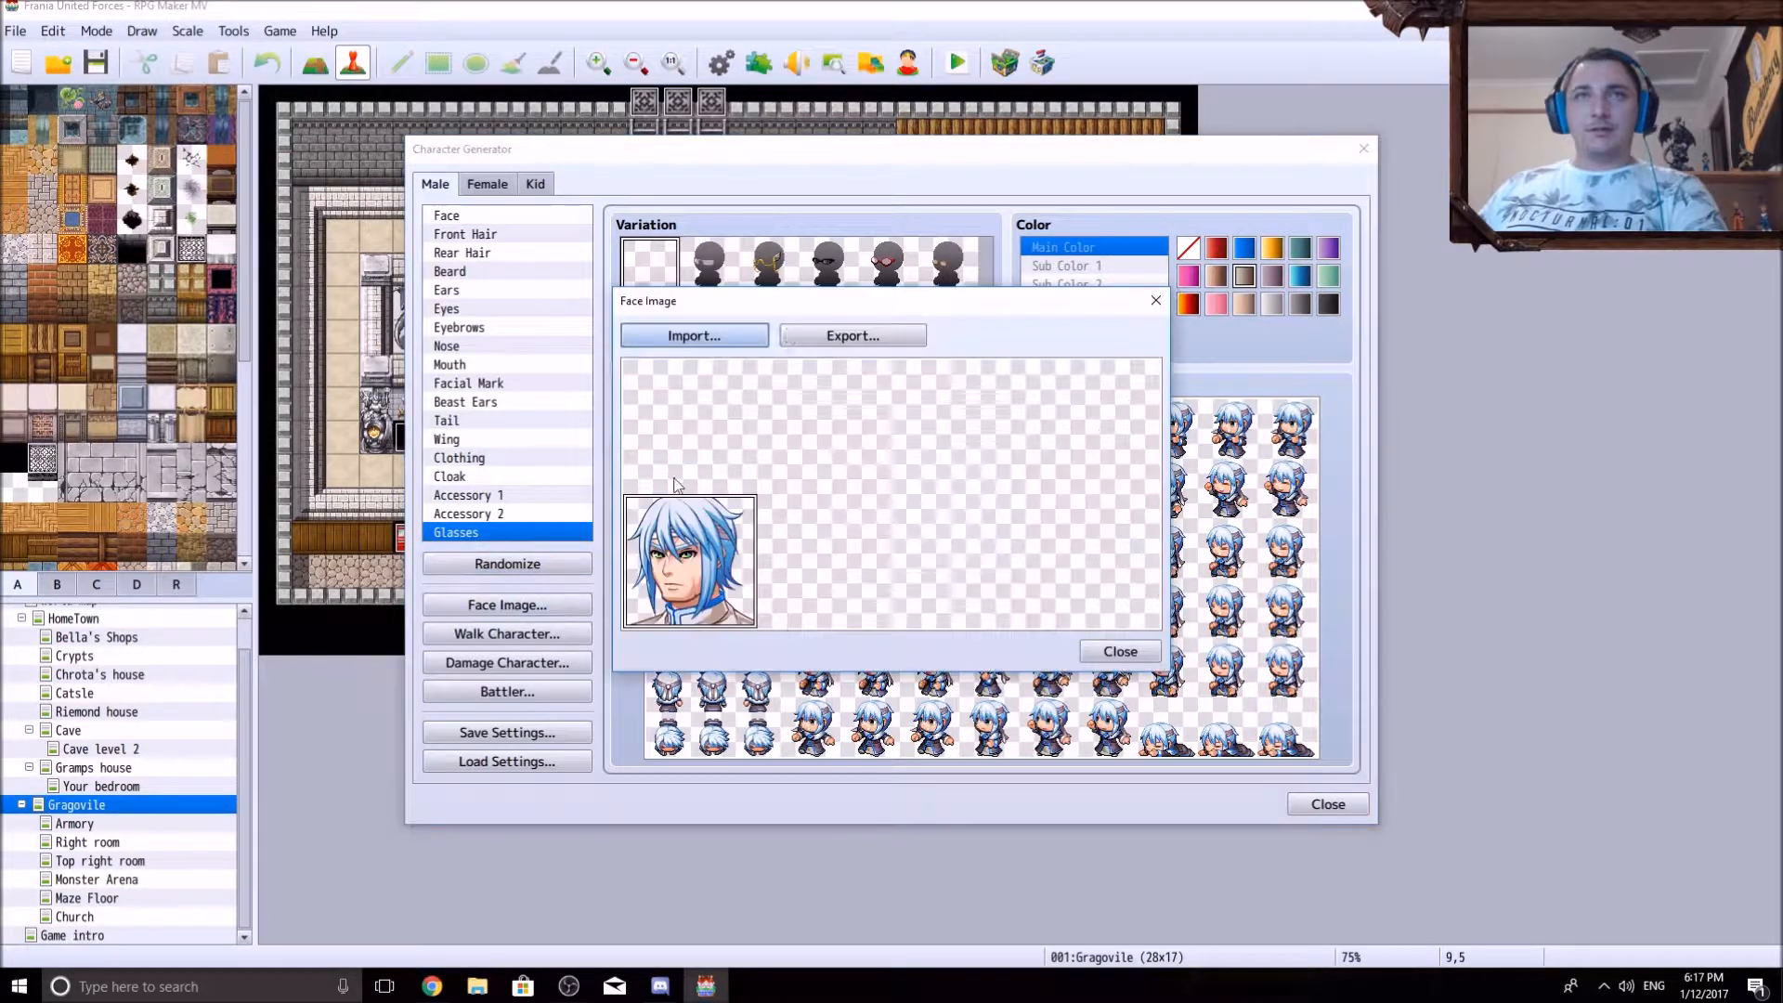
pyautogui.click(727, 338)
pyautogui.doubleClick(815, 368)
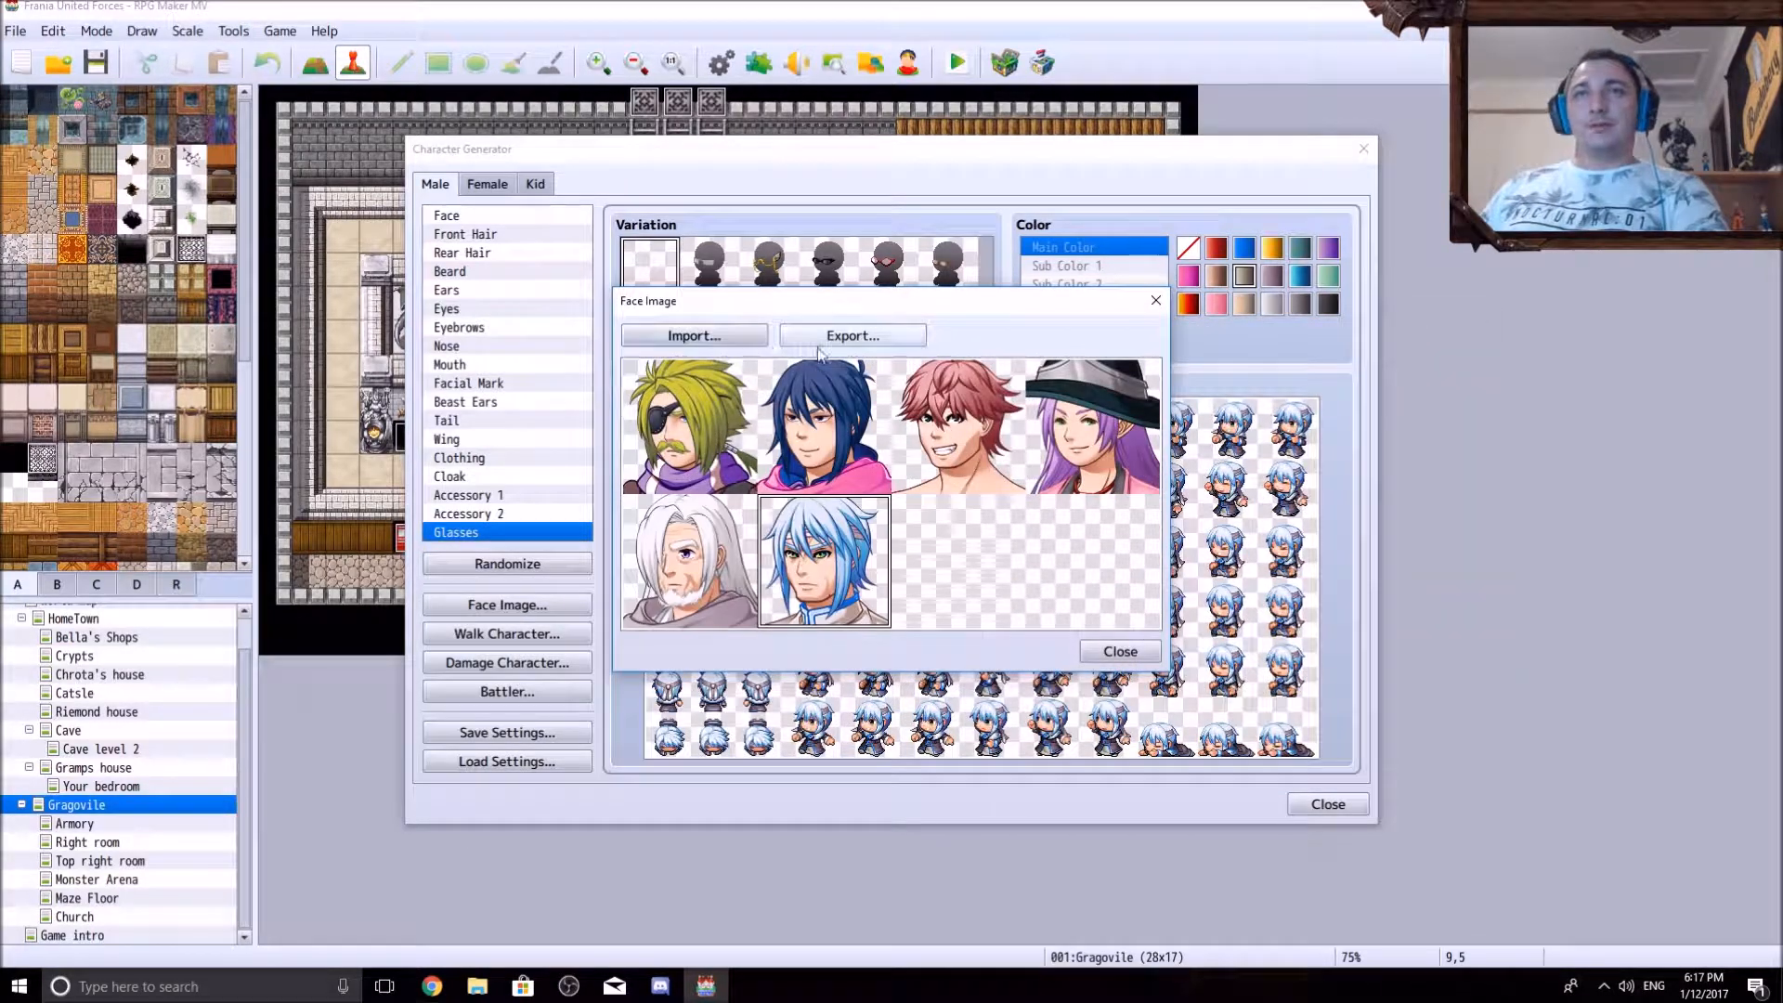
pyautogui.click(817, 344)
pyautogui.click(1323, 786)
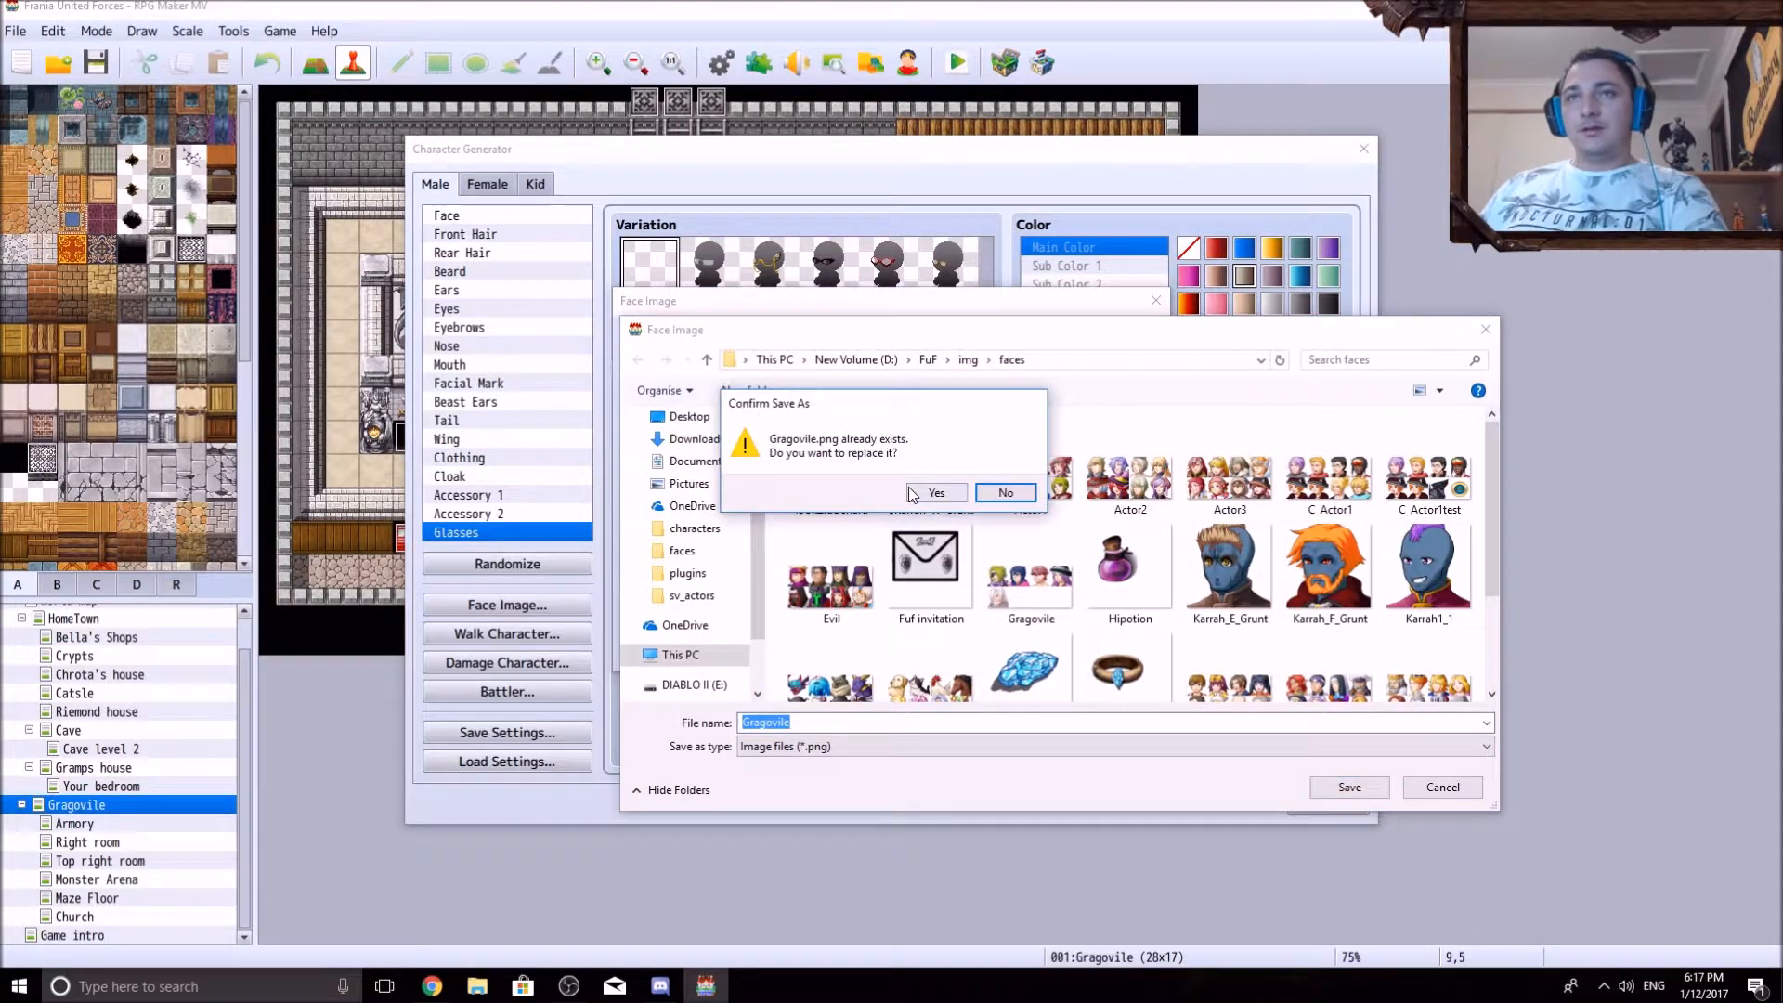
pyautogui.click(933, 492)
pyautogui.click(1121, 648)
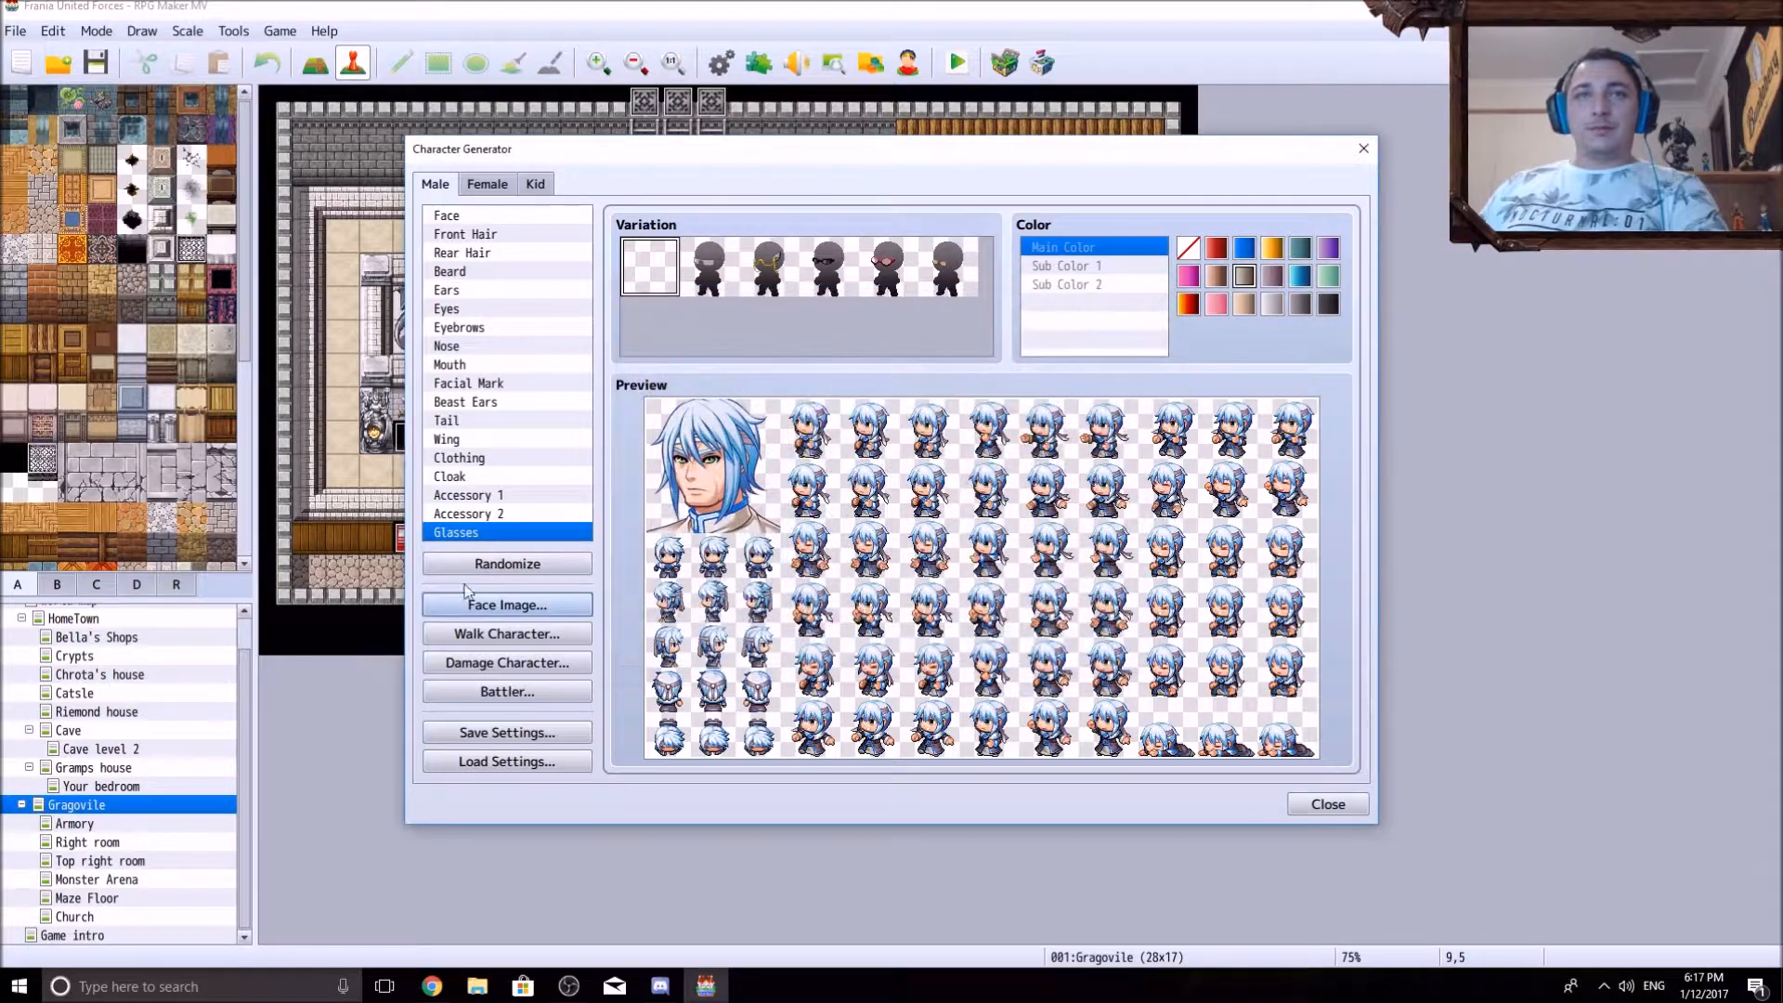
# - Import the Gragovile walk sheet with the blue-haired walk sprites second in the second row, and export it over Gragovile.png
pyautogui.click(491, 643)
pyautogui.click(718, 297)
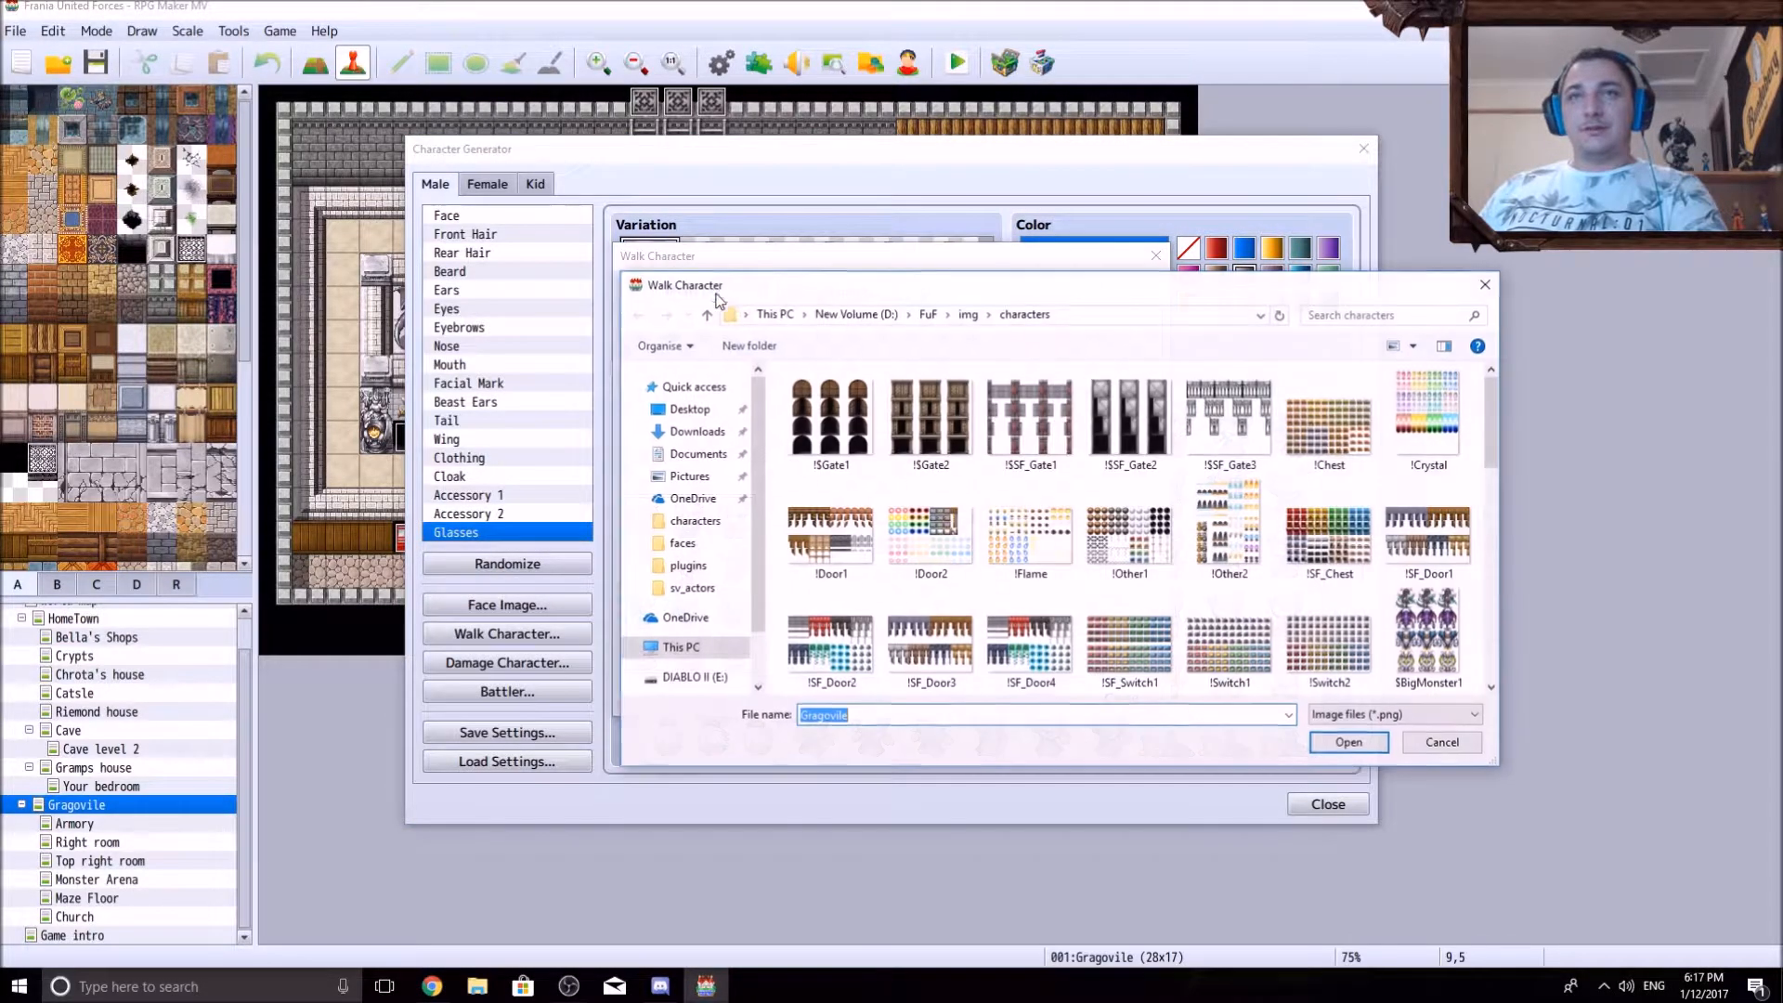
pyautogui.press('Return')
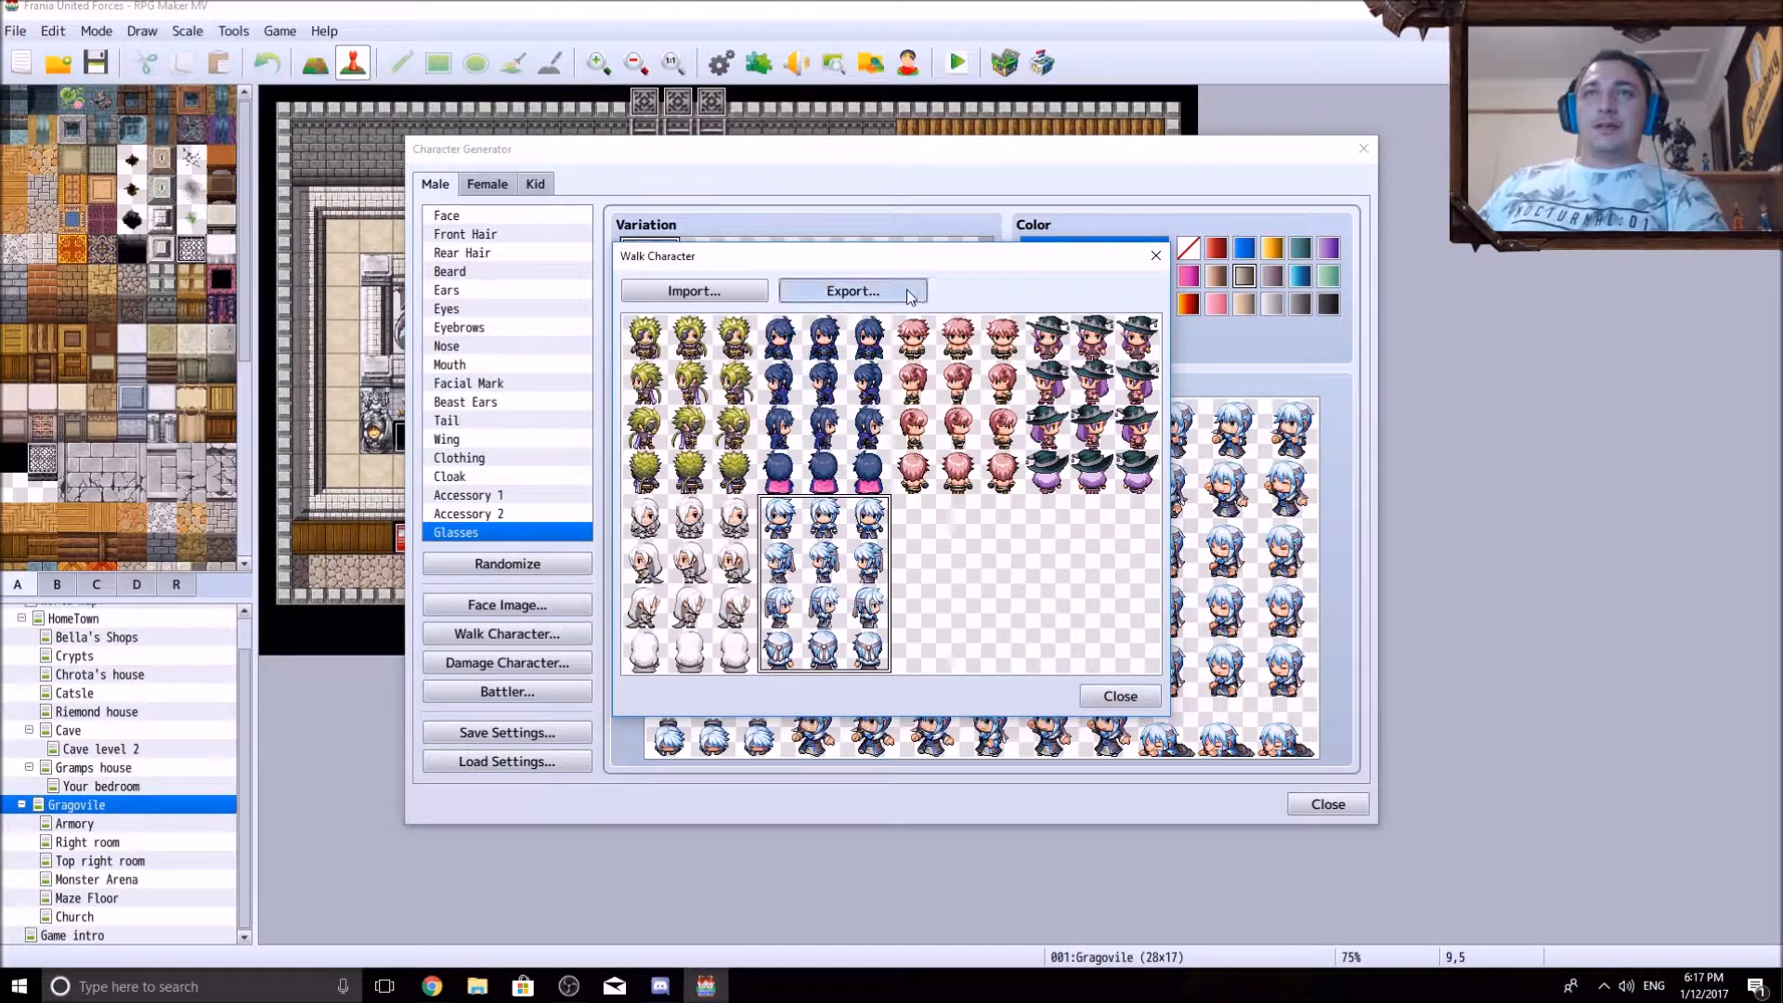
pyautogui.click(852, 290)
pyautogui.press('Return')
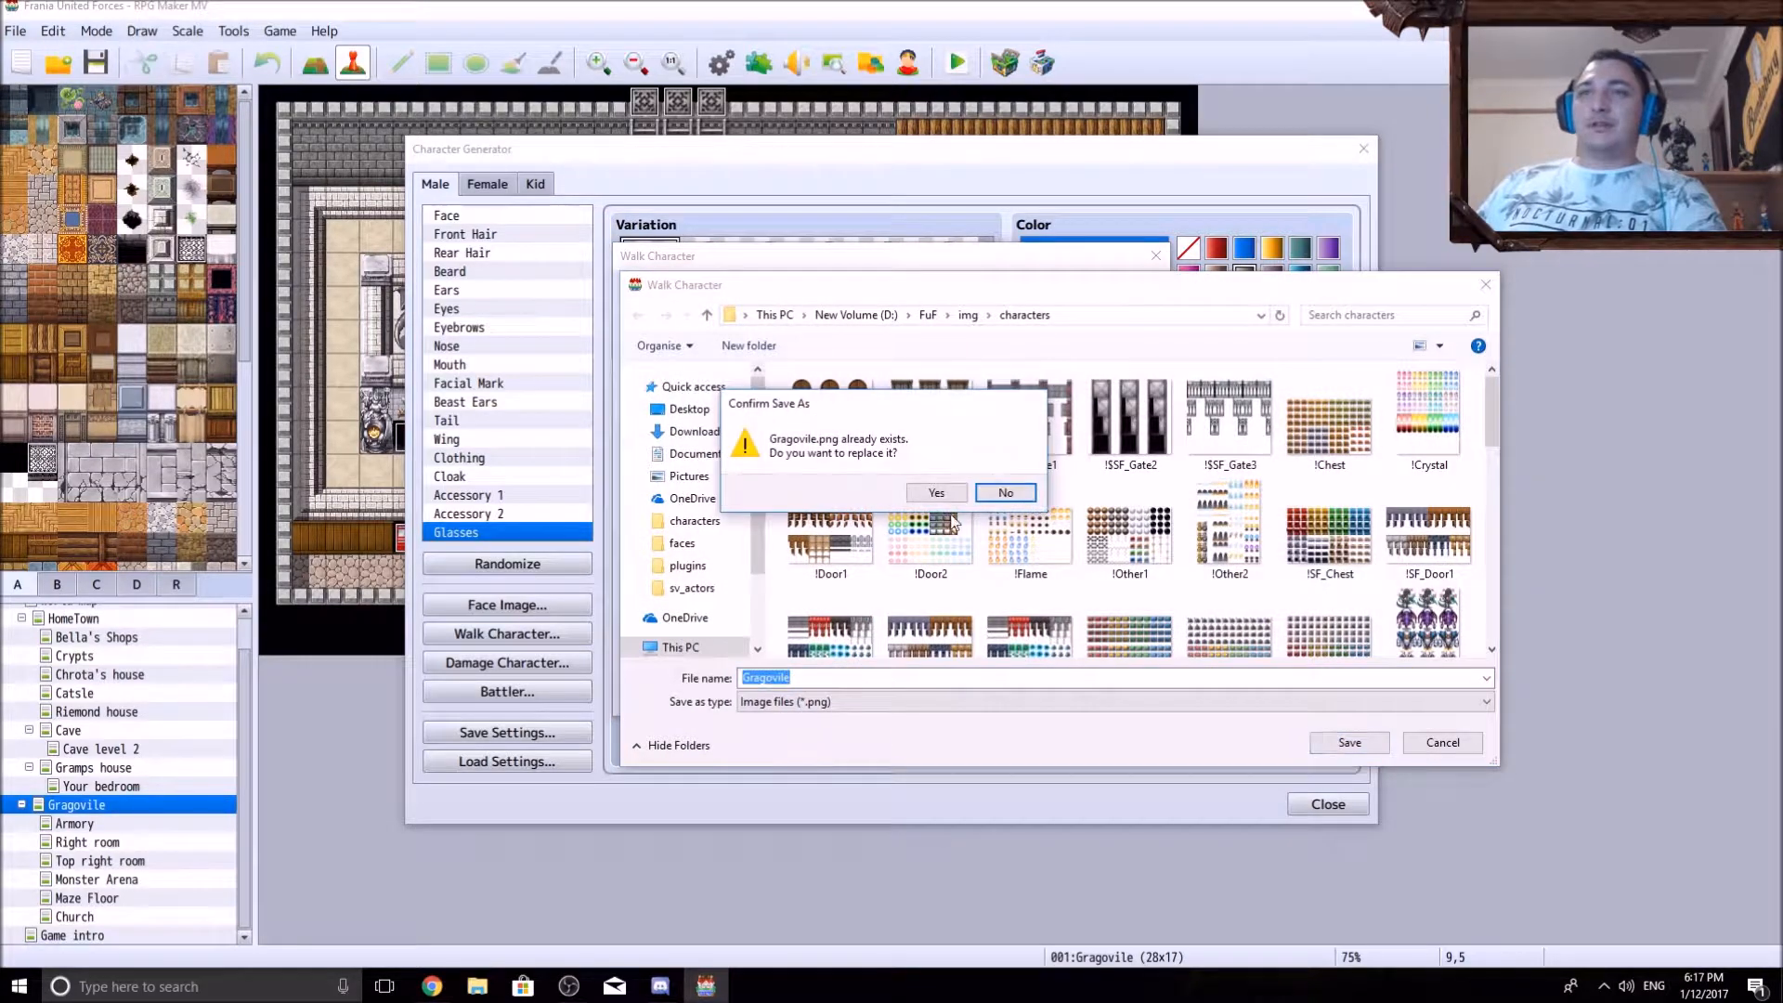
pyautogui.click(936, 493)
pyautogui.click(1120, 703)
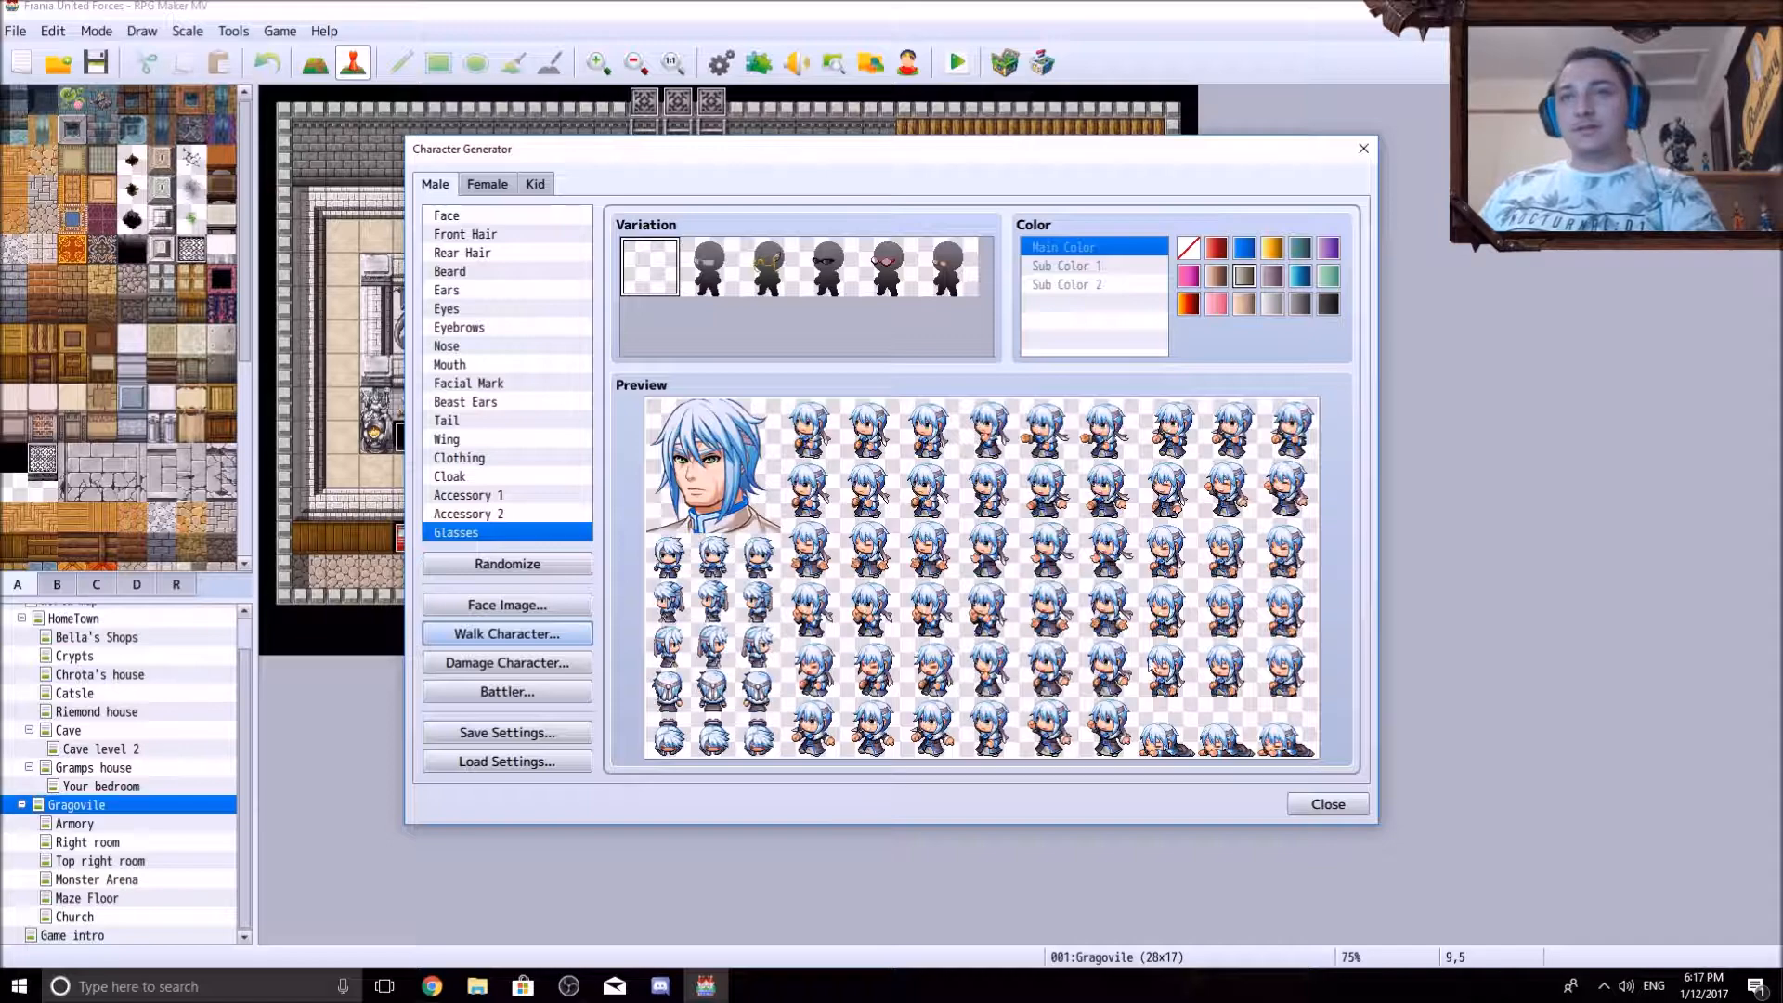
# - Import the Gragovile damage sheet, keep the blue-haired damage sprites second in the second row, and export it over Gragovile damage.png
pyautogui.click(507, 662)
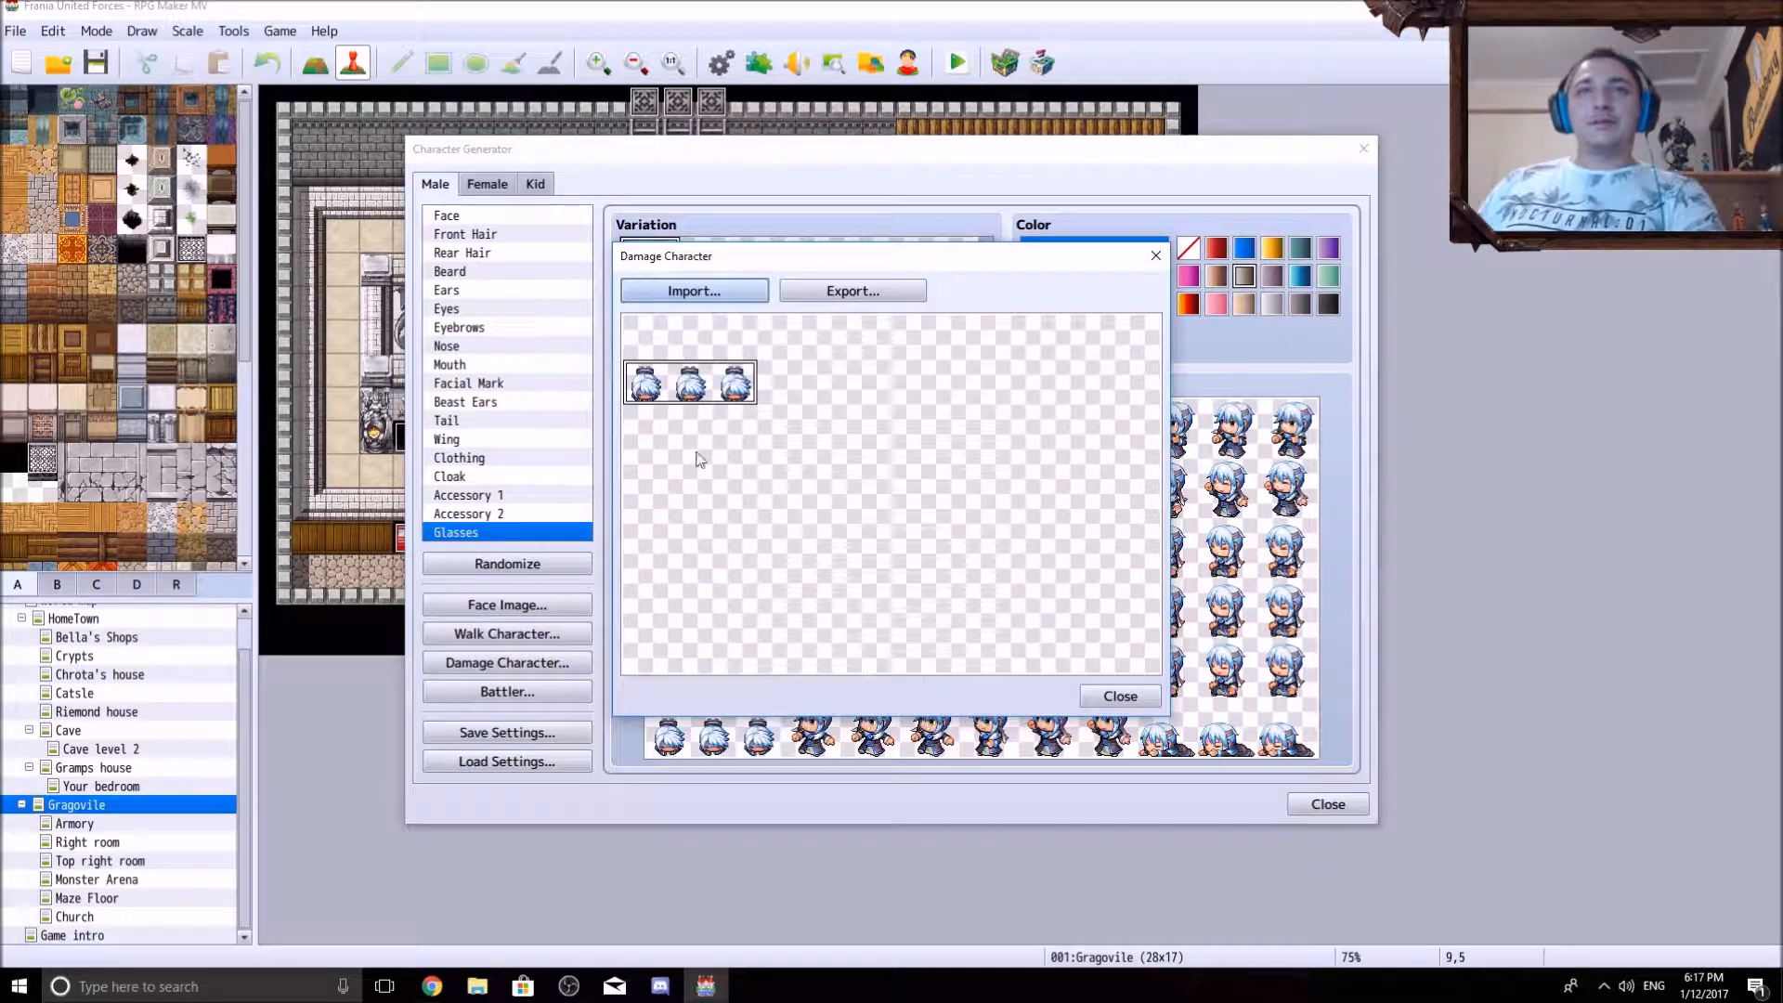
pyautogui.click(700, 293)
pyautogui.press('Return')
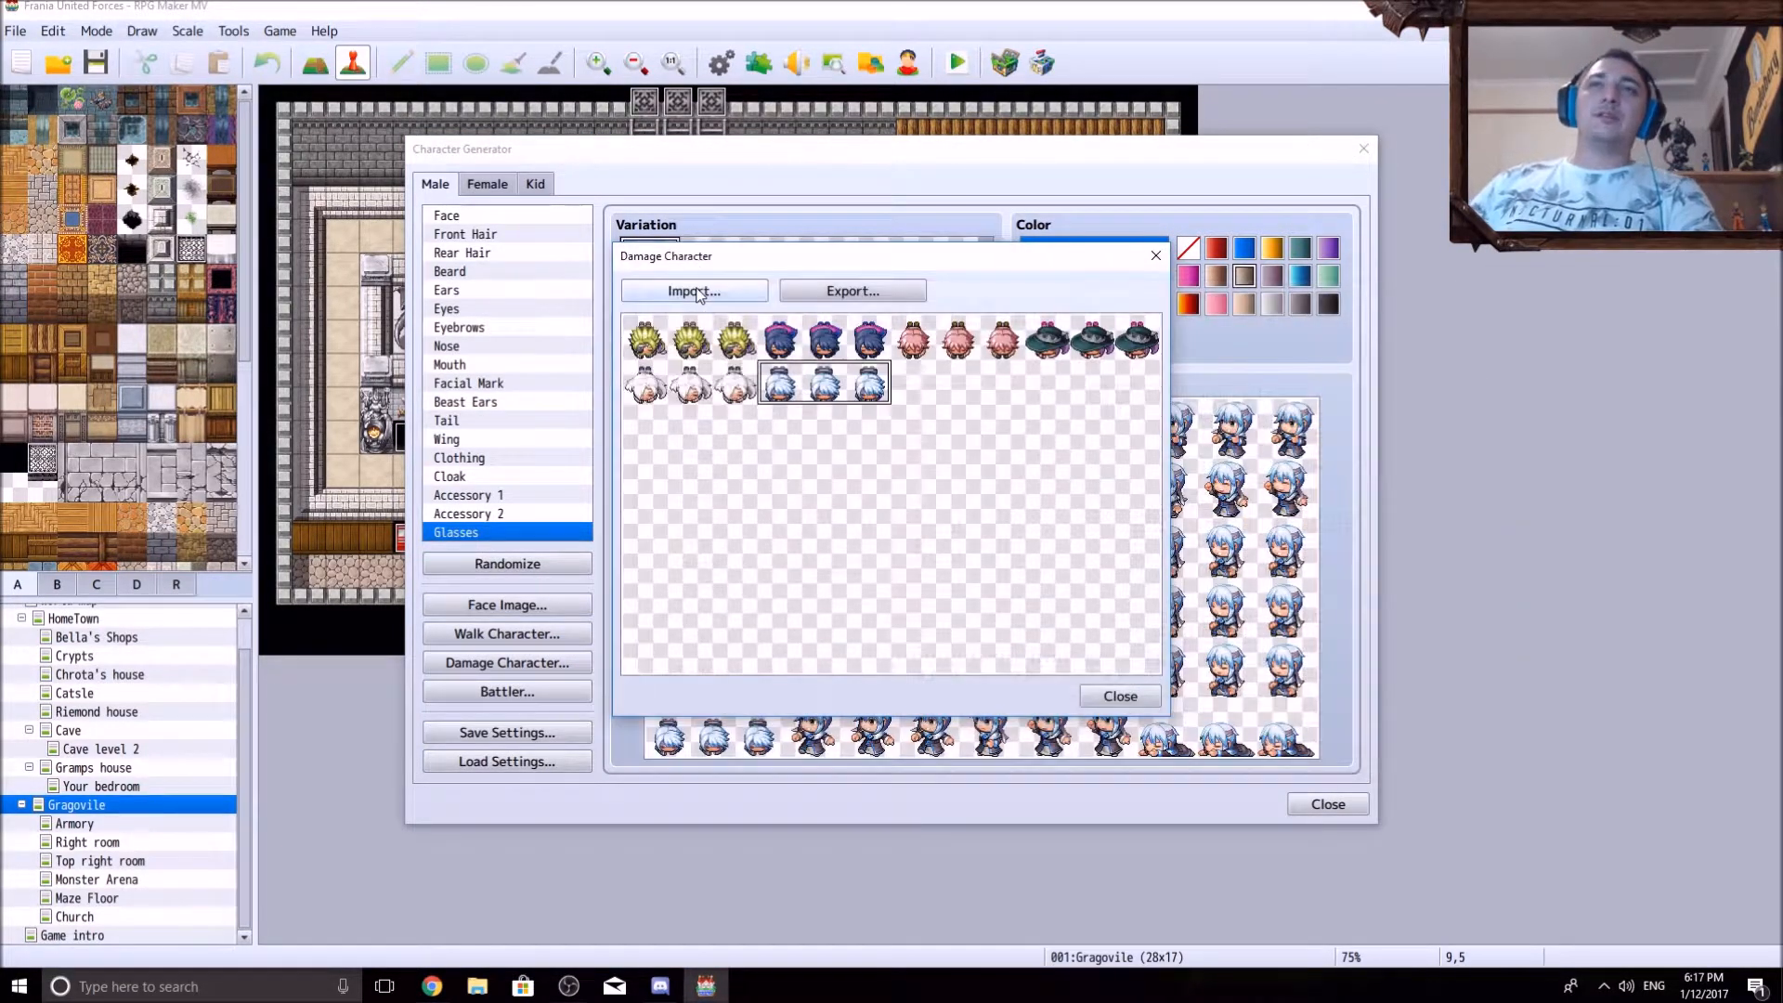
pyautogui.click(859, 292)
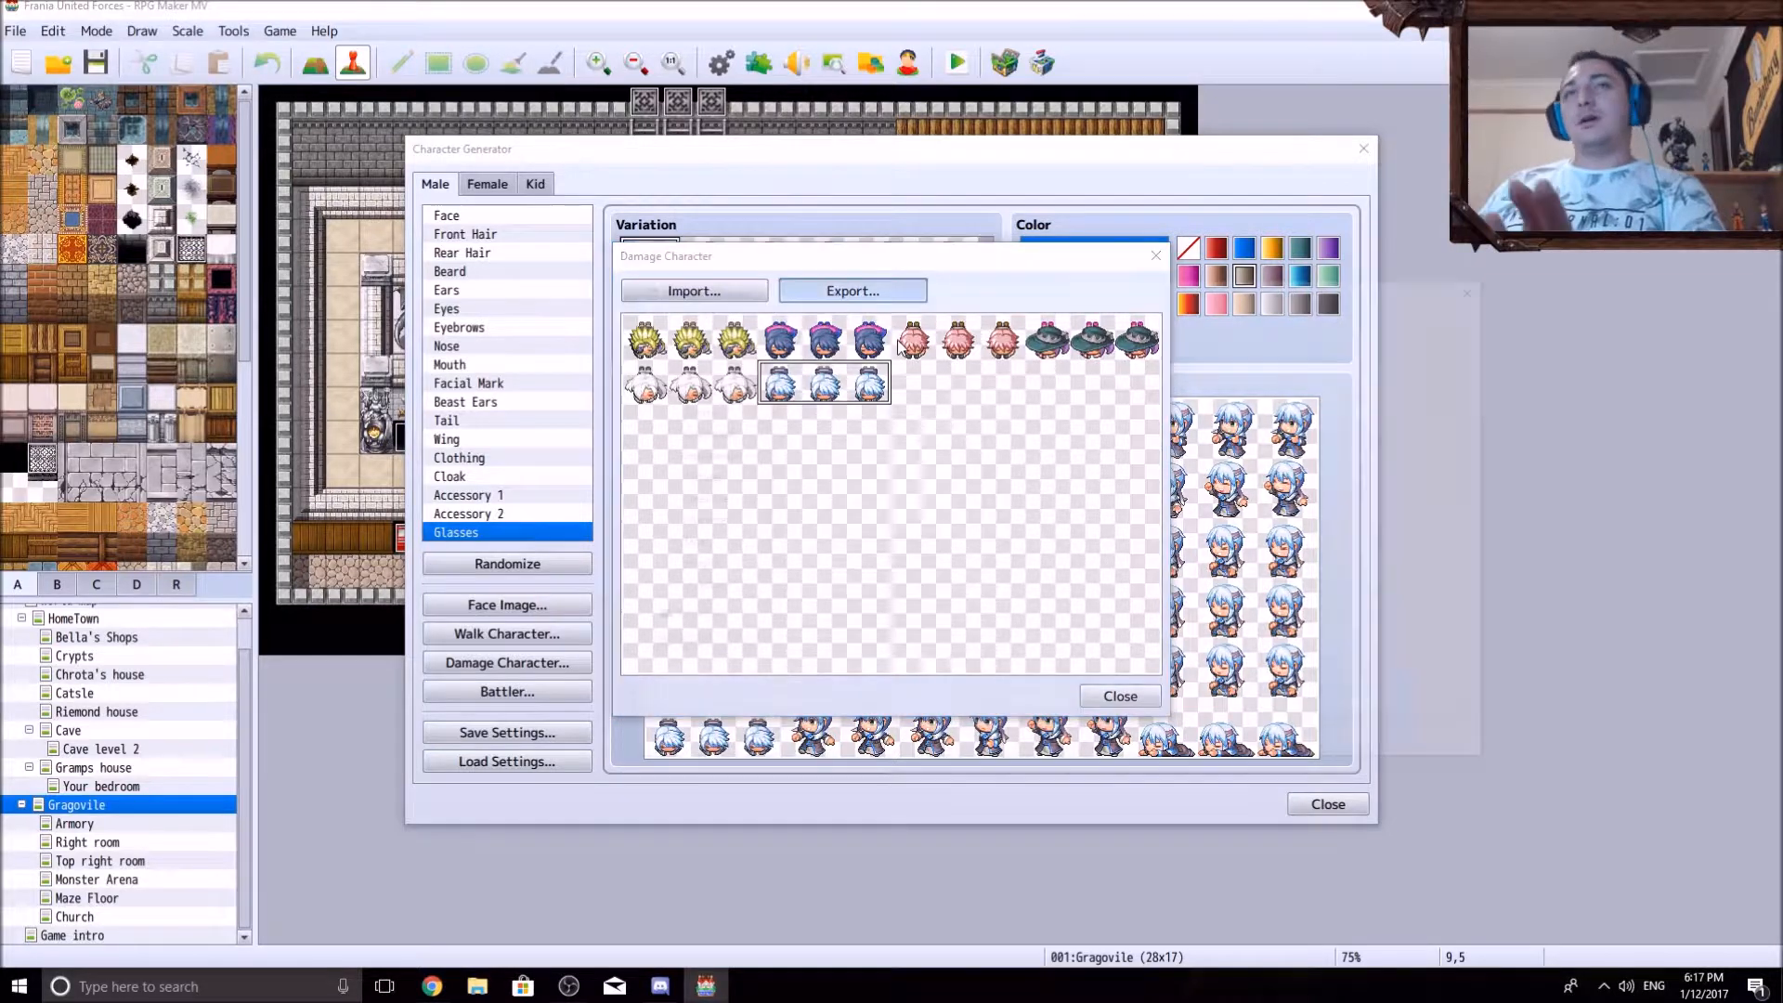
pyautogui.click(1349, 742)
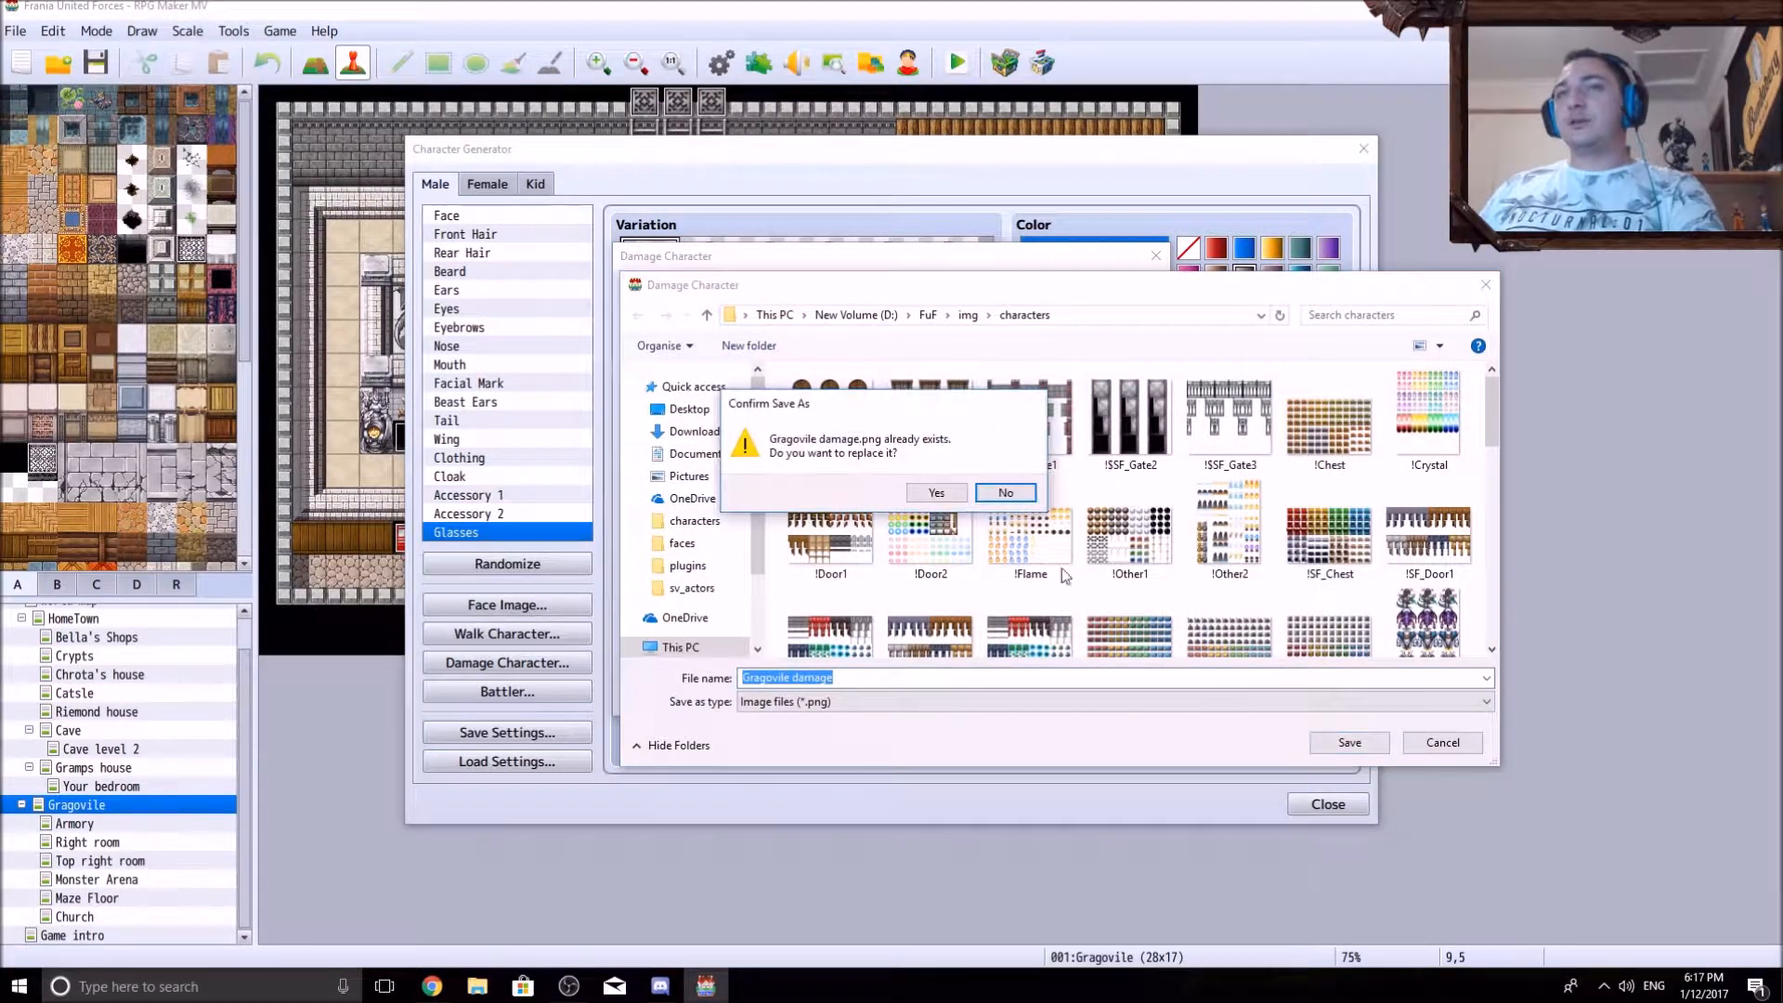
pyautogui.click(946, 497)
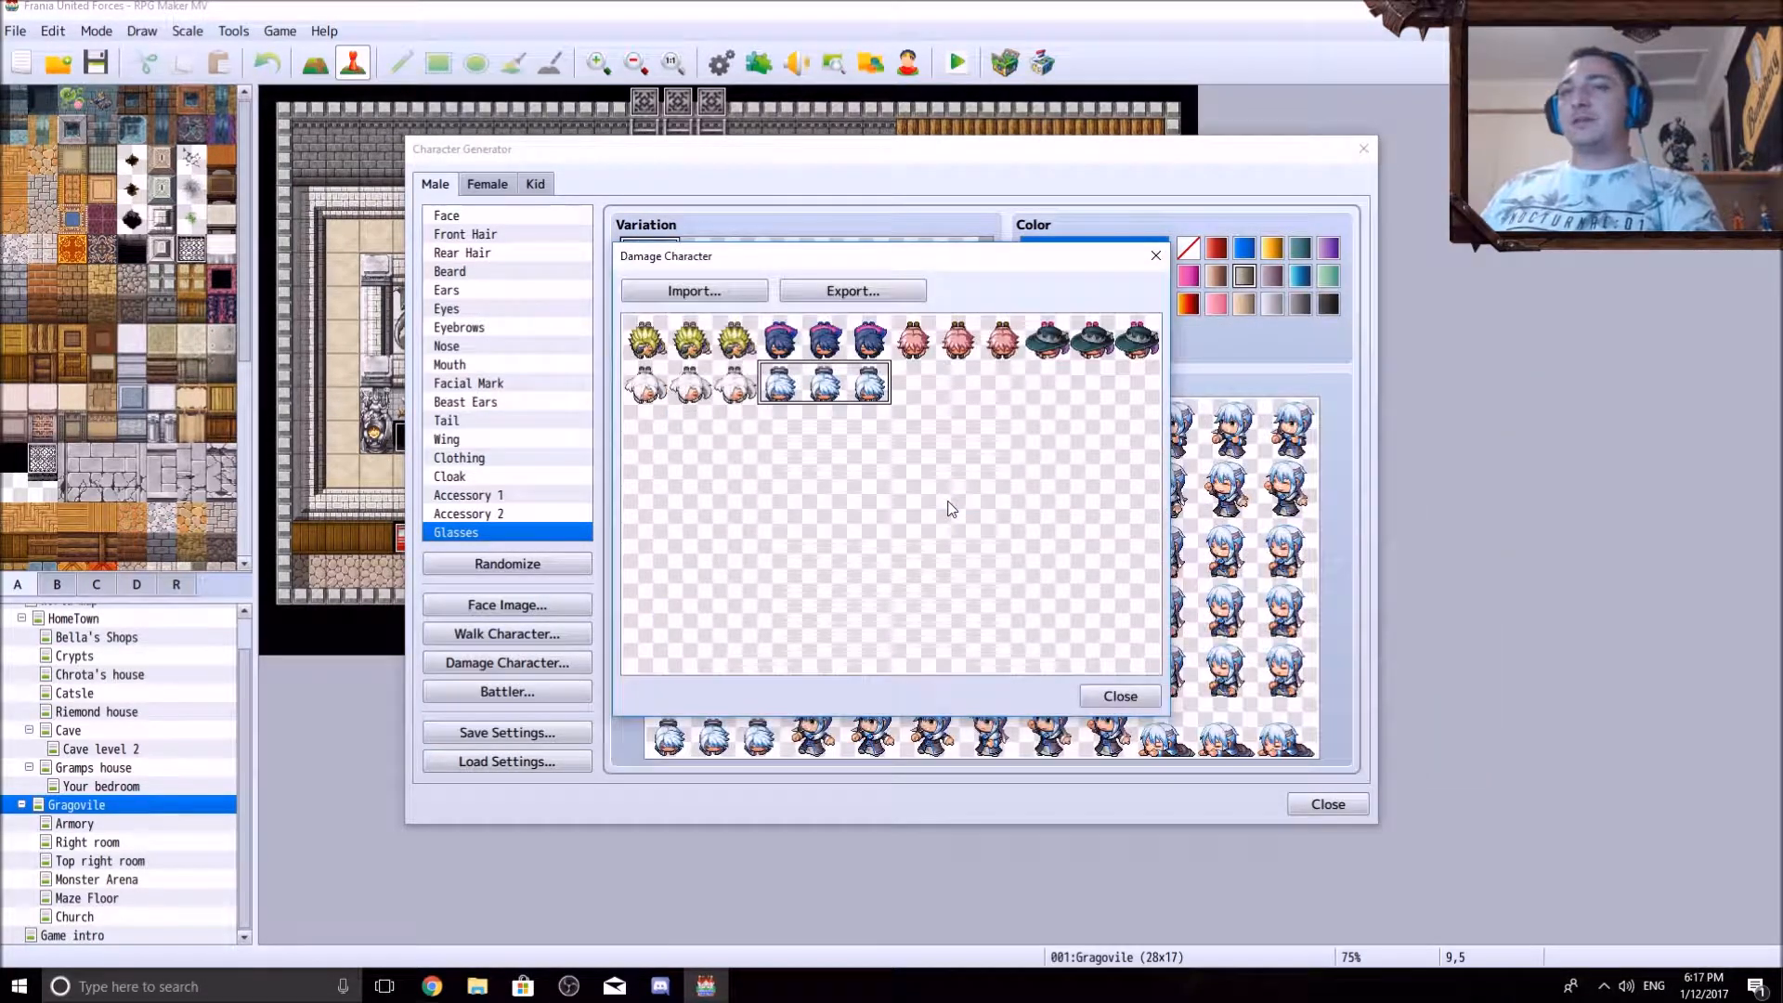
pyautogui.click(1121, 697)
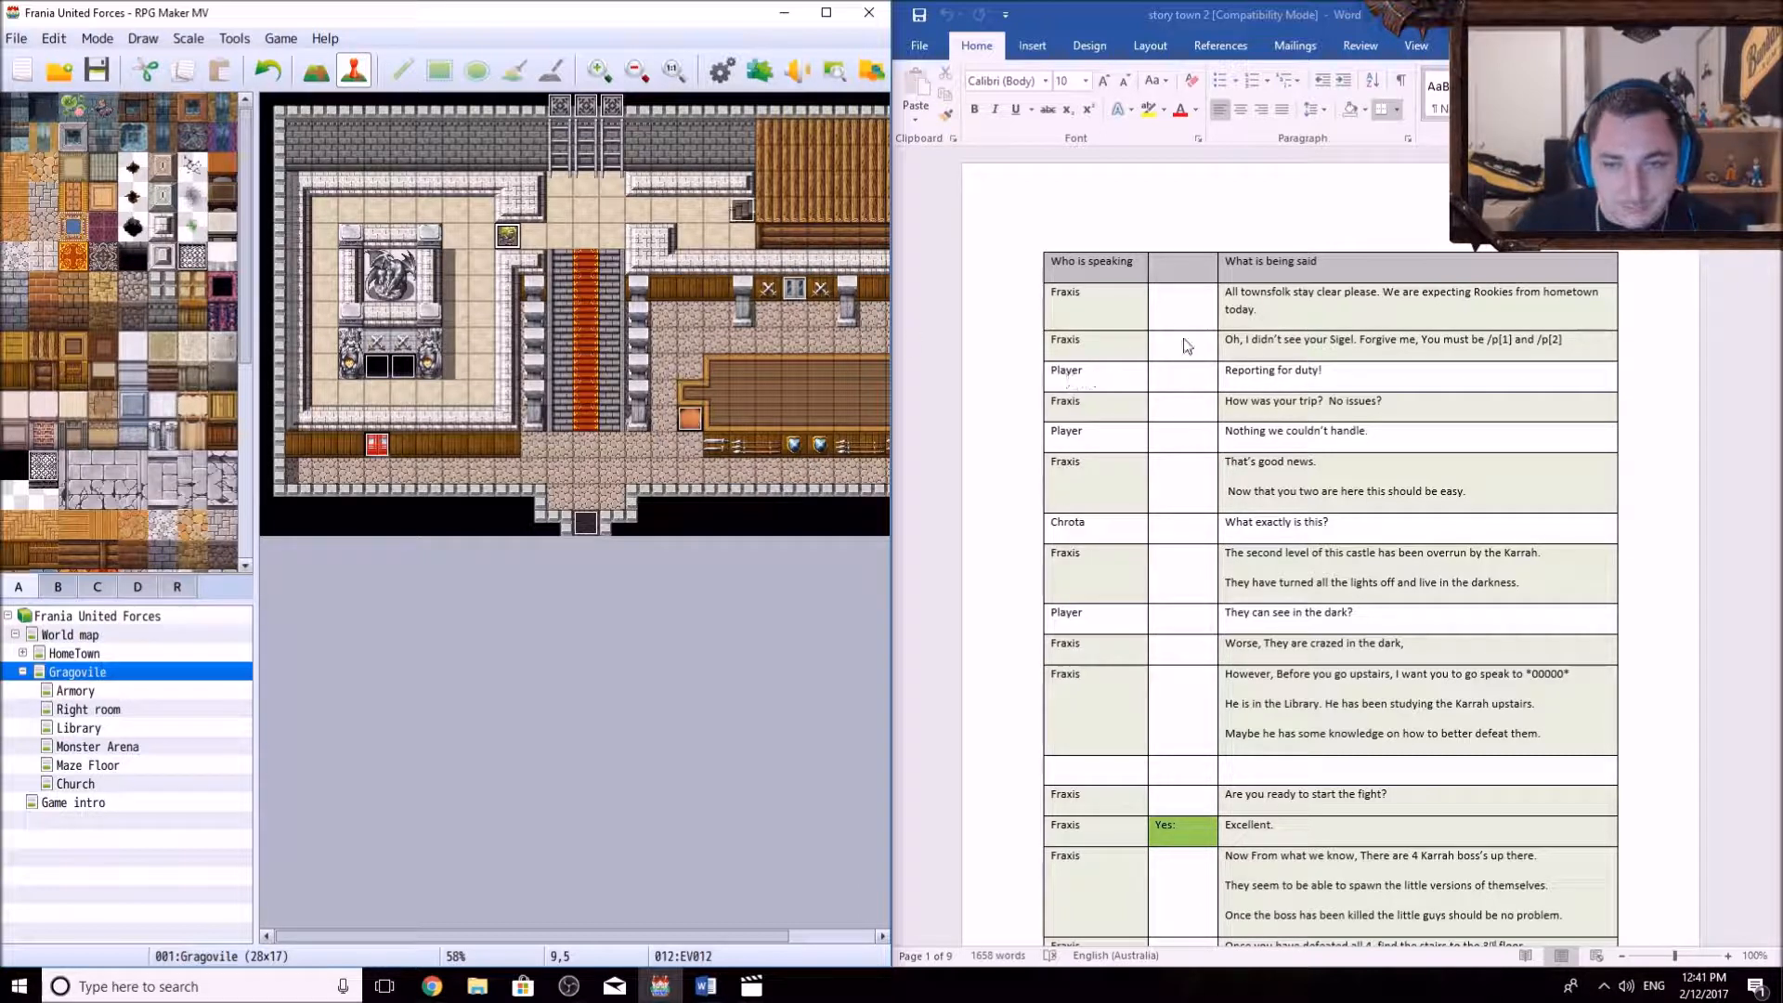
# - Open event EV012 on the Gragovile map and add two more copies of its \n<Fraxis> text command at the end of the contents
pyautogui.click(1255, 322)
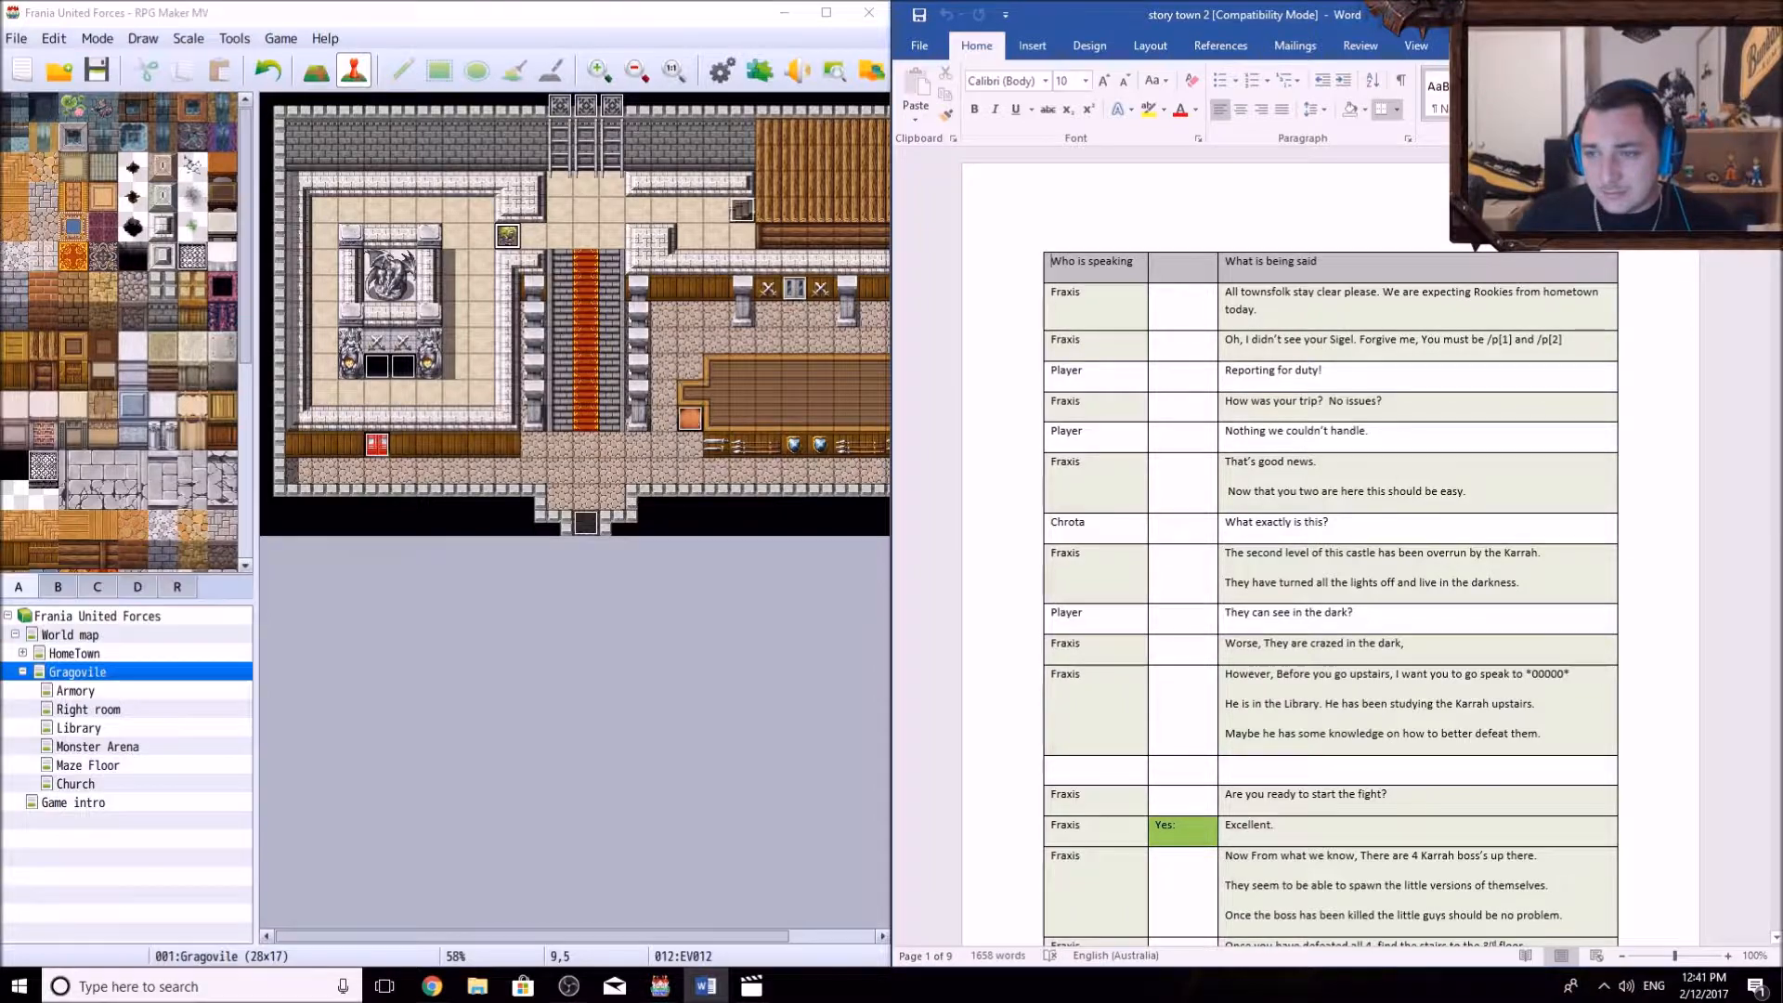
pyautogui.scroll(-20, 1734, 631)
pyautogui.scroll(20, 1695, 769)
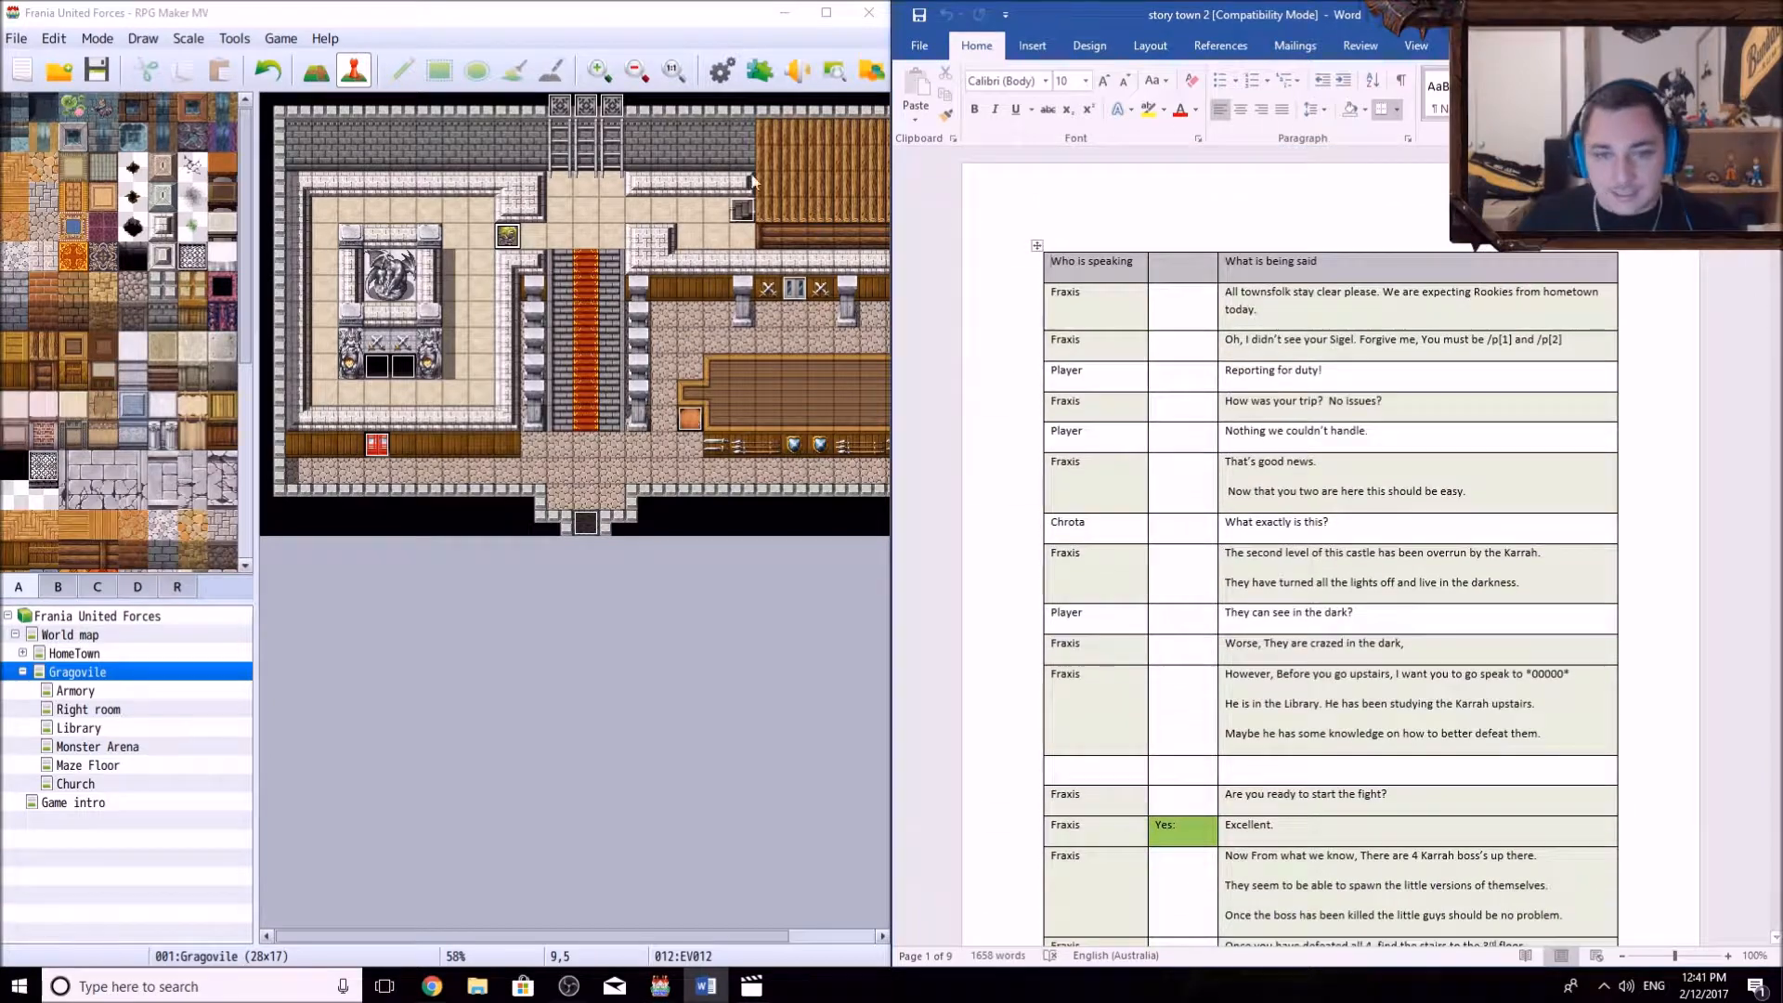
pyautogui.click(565, 240)
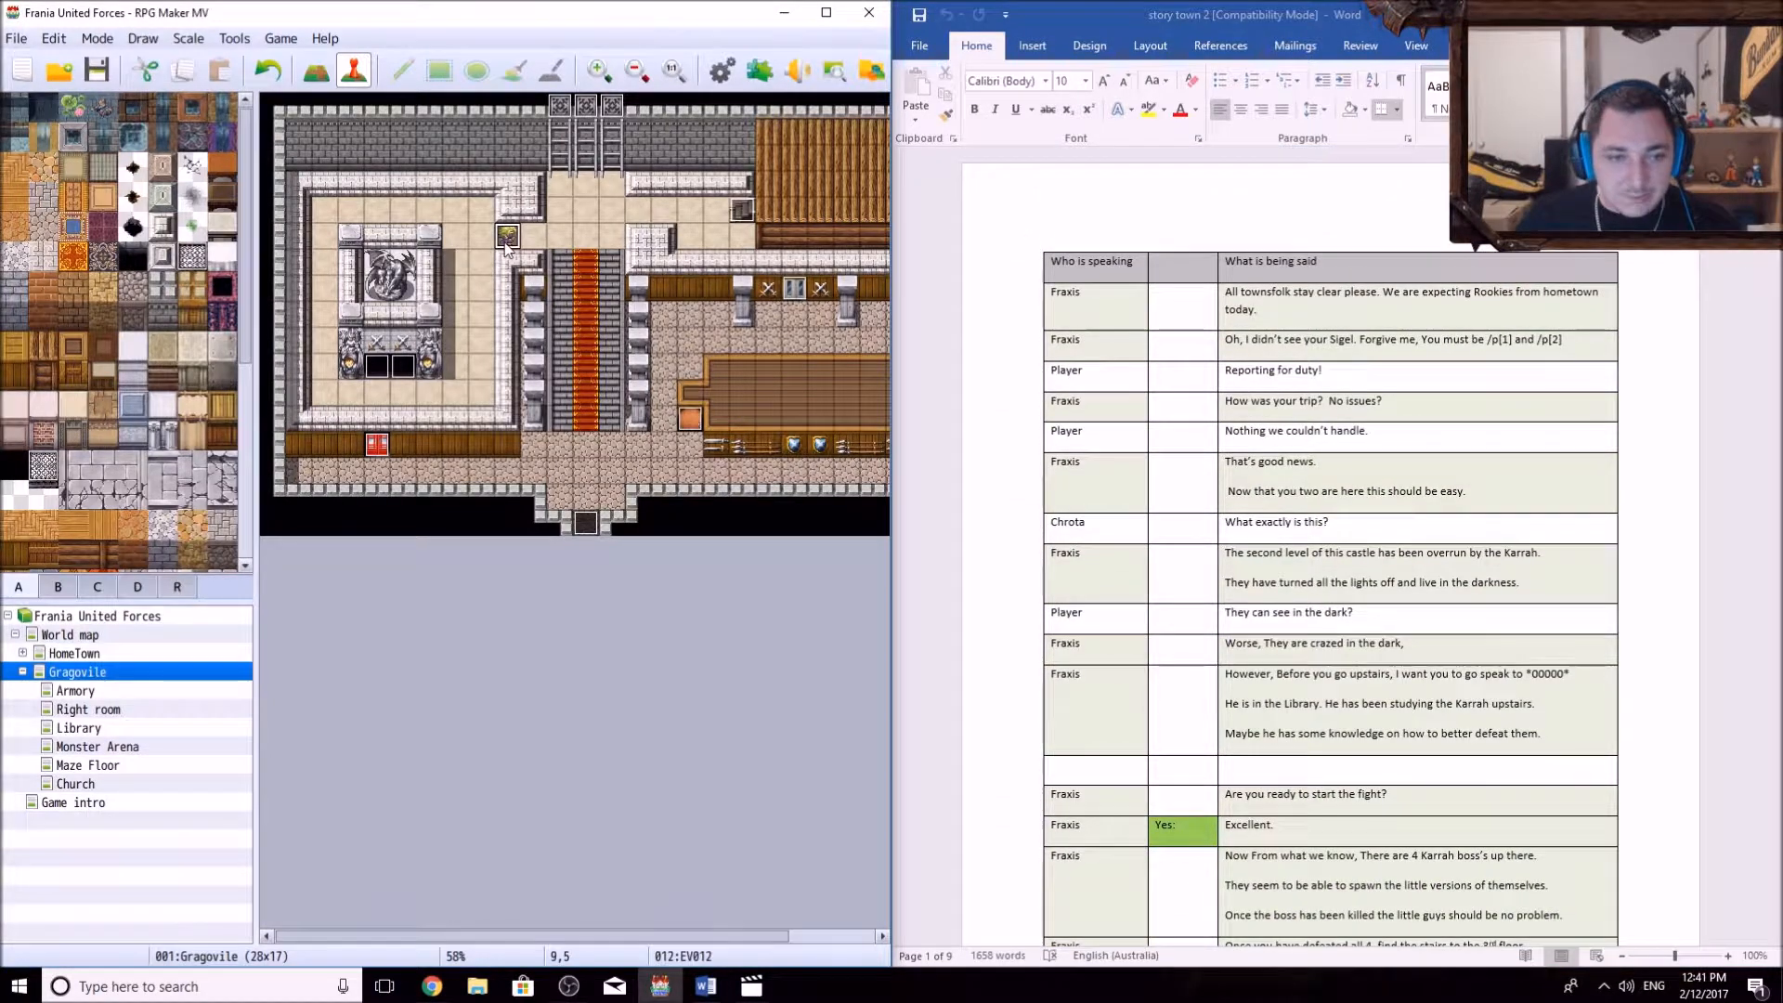
pyautogui.doubleClick(506, 239)
pyautogui.click(435, 297)
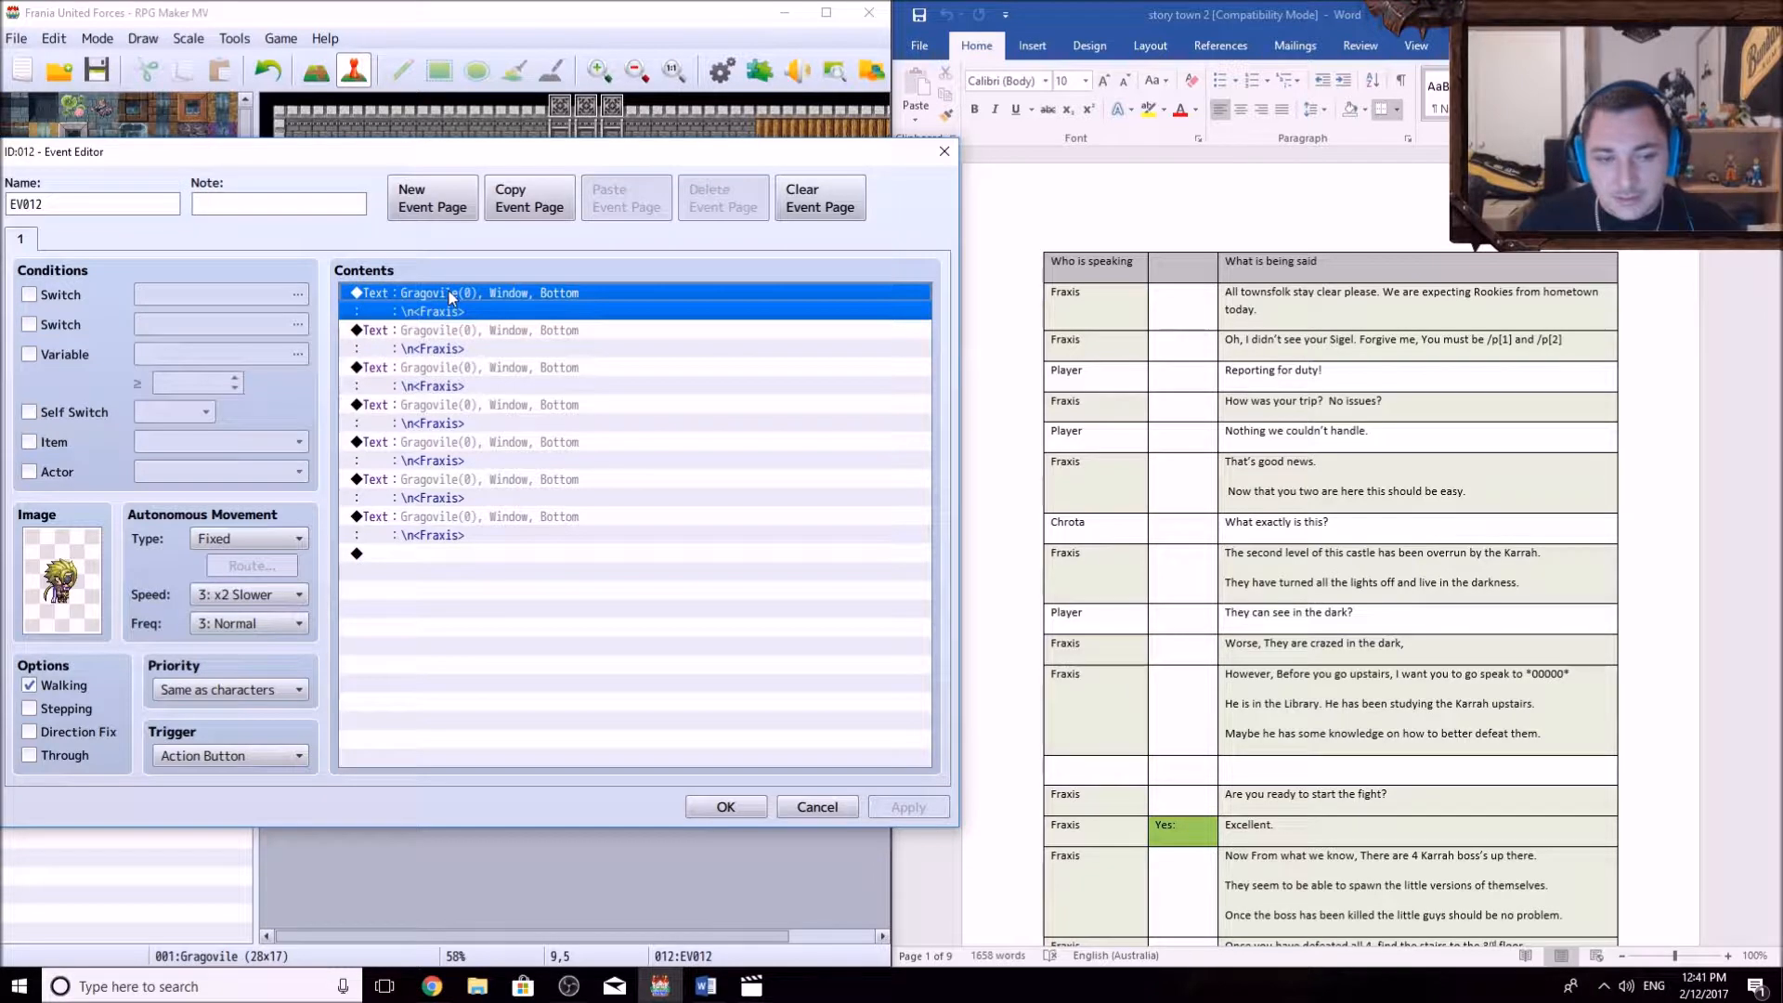
pyautogui.click(409, 506)
pyautogui.hotkey('ctrl', 'c')
pyautogui.click(408, 557)
pyautogui.hotkey('ctrl', 'v')
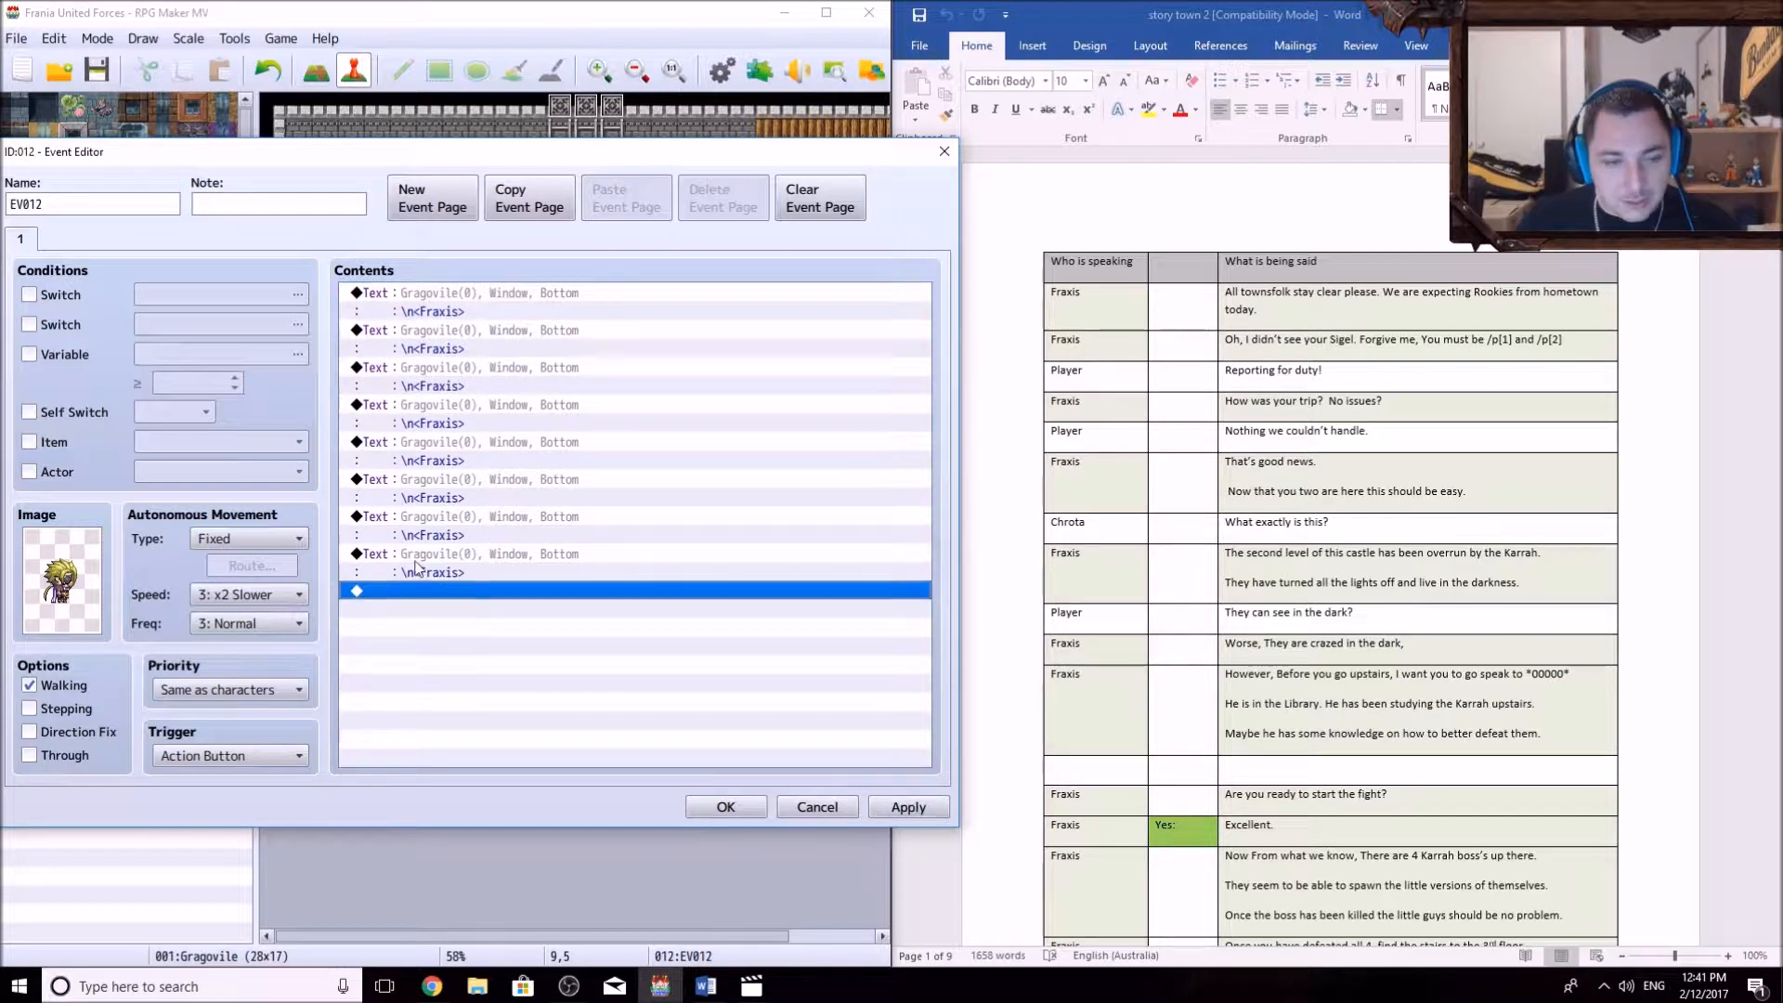
pyautogui.hotkey('ctrl', 'v')
# - Copy Fraxis's first script line, "All townsfolk stay clear please...", into the first message, split over three lines above \n<Fraxis>
pyautogui.click(1246, 336)
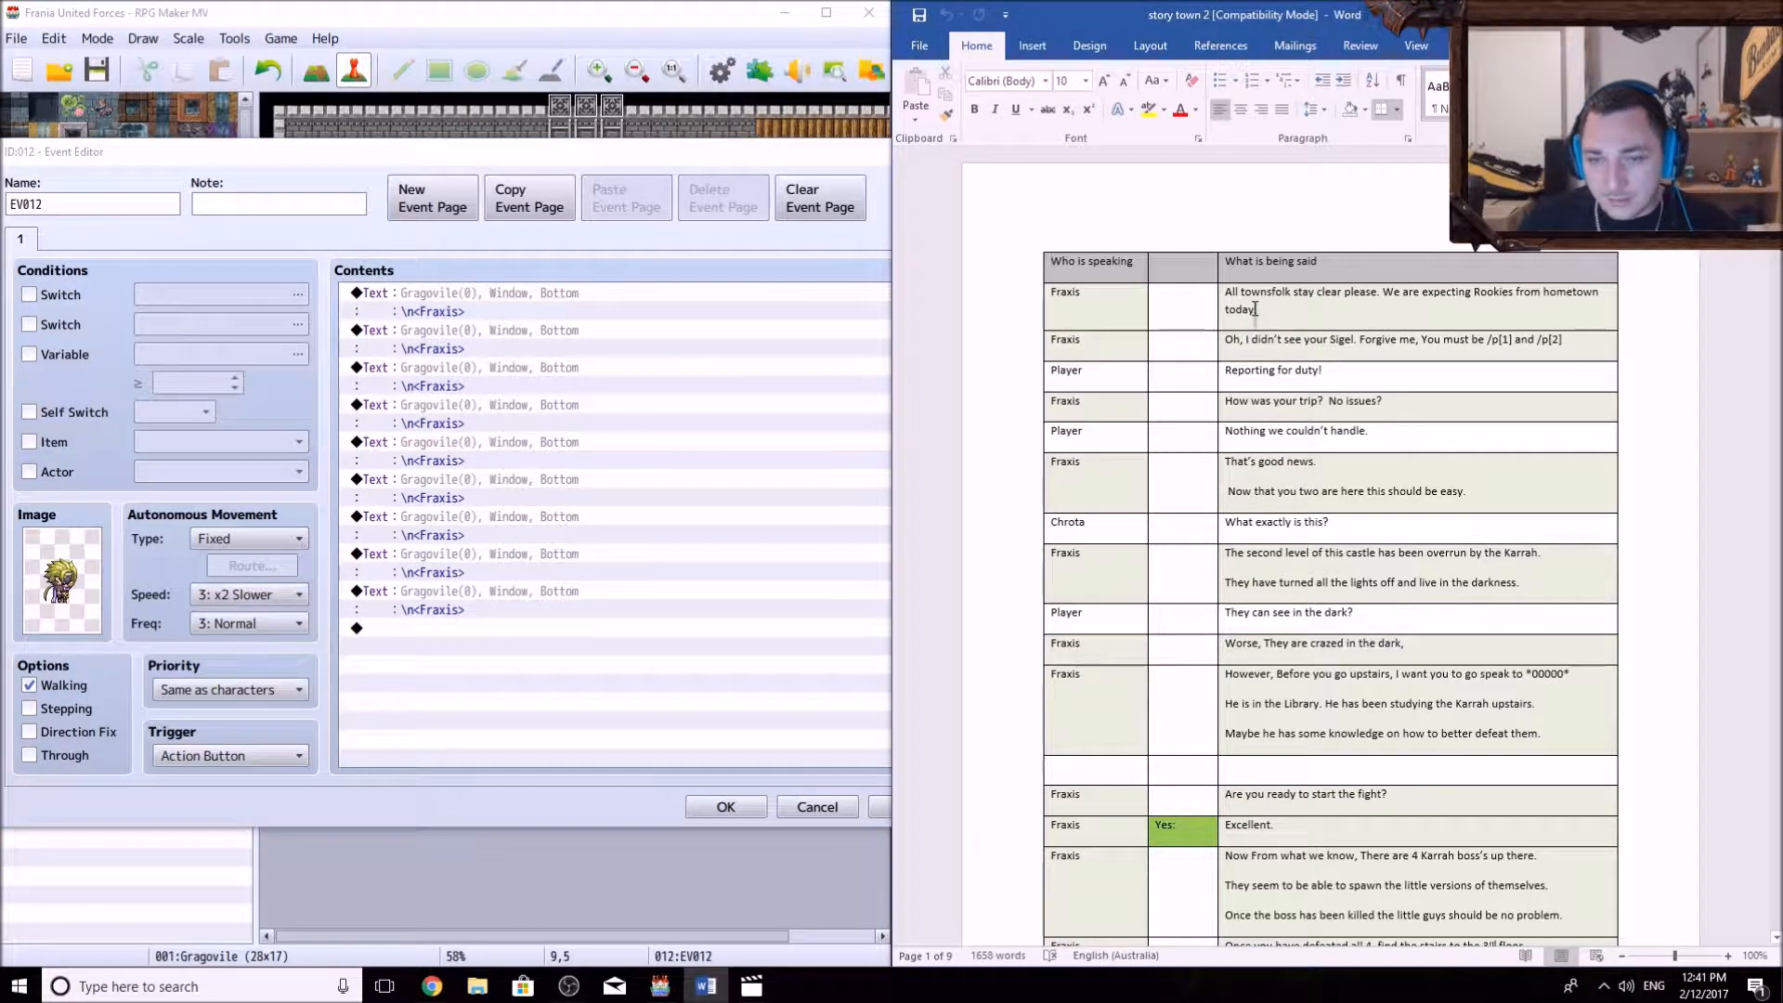
pyautogui.moveTo(1254, 309); pyautogui.dragTo(1225, 291)
pyautogui.hotkey('ctrl', 'c')
pyautogui.doubleClick(449, 309)
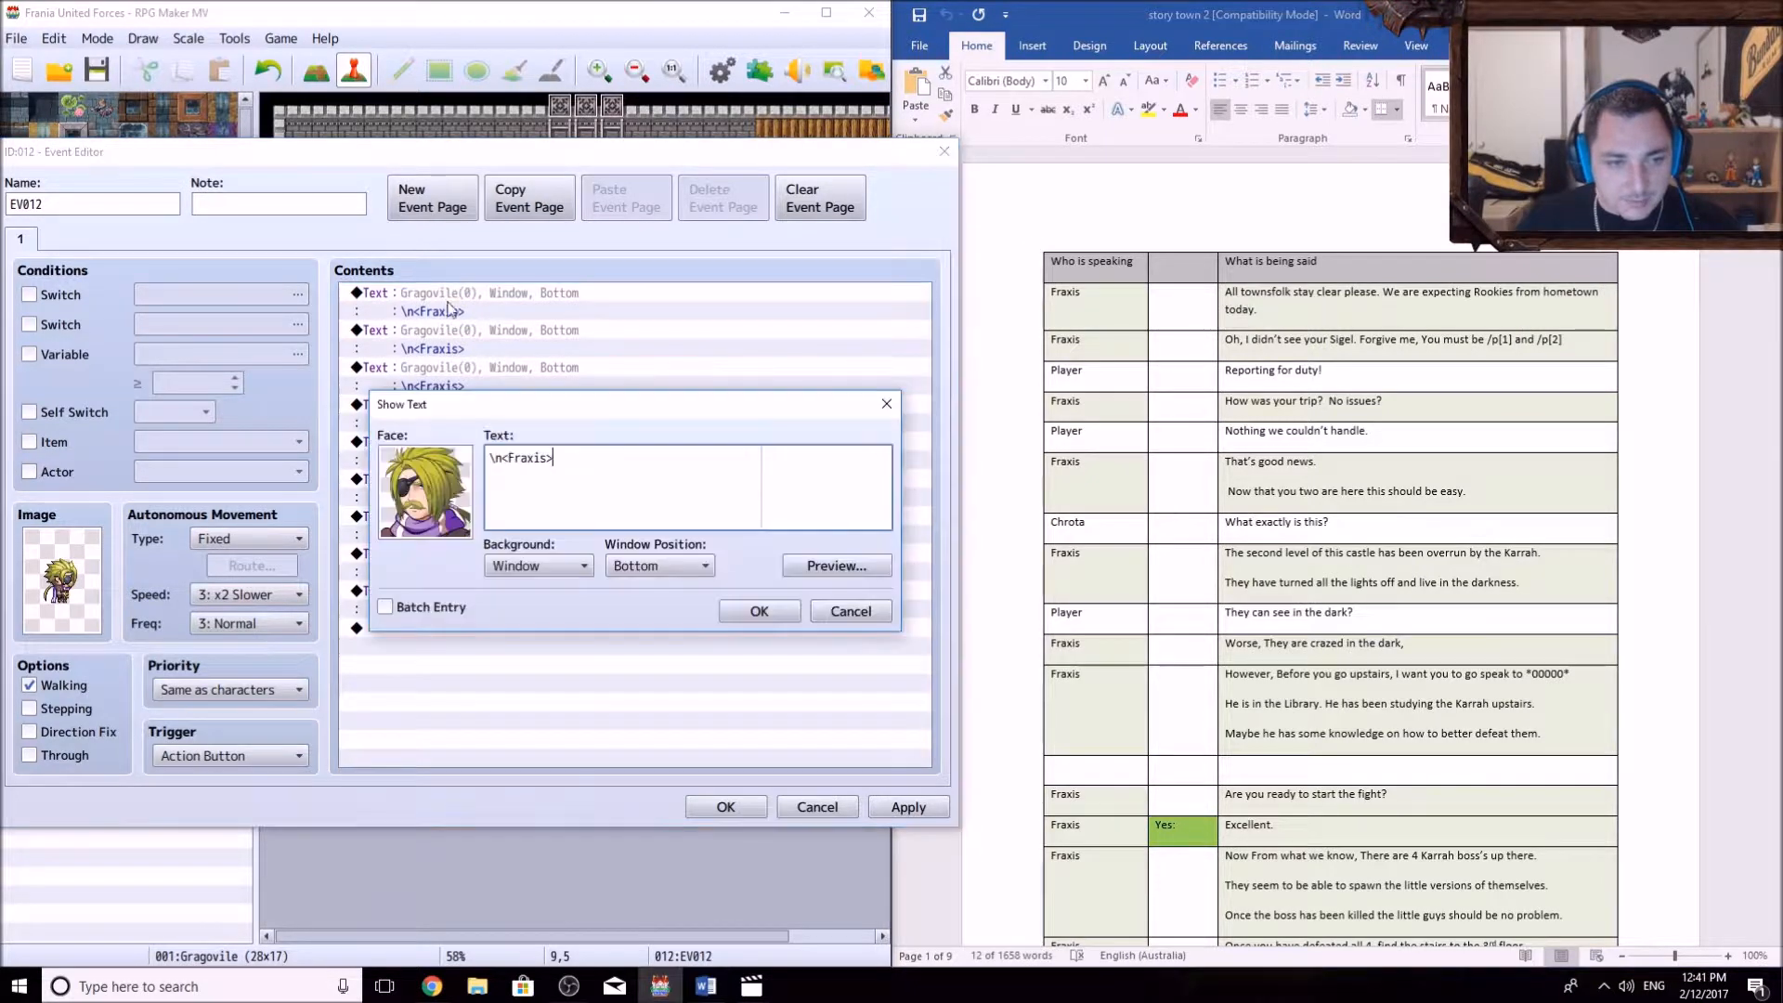
pyautogui.hotkey('ctrl', 'v')
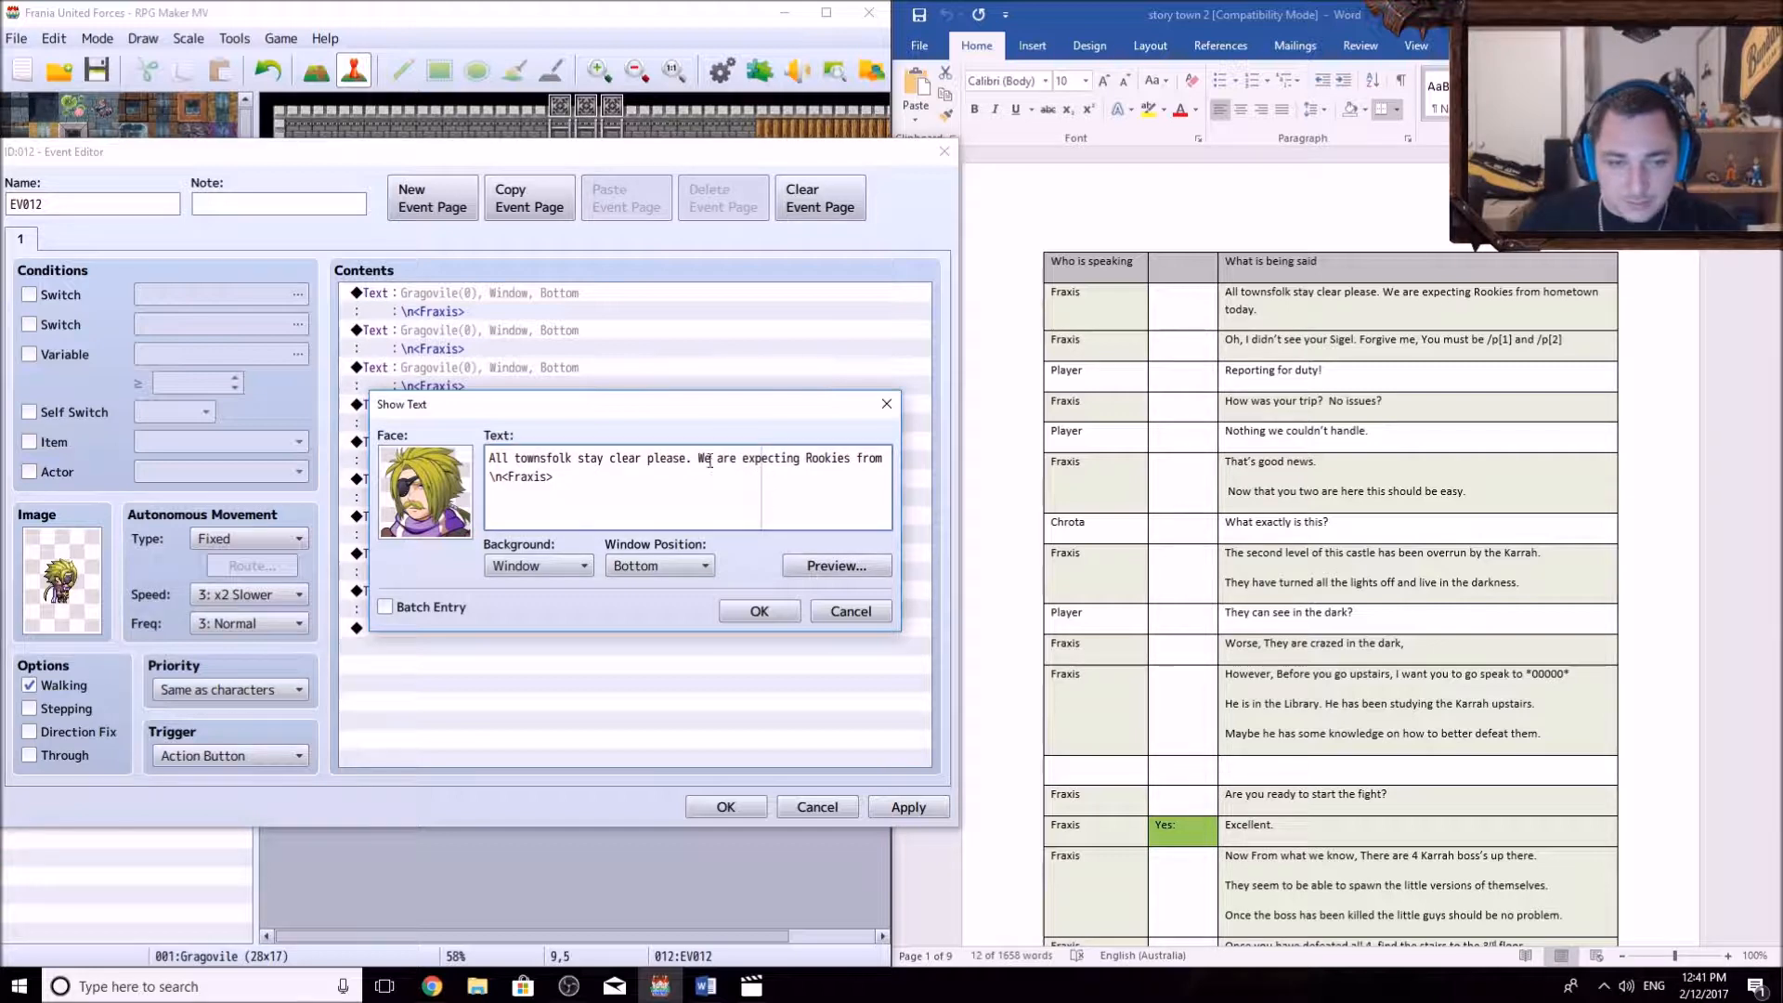
pyautogui.press('Return')
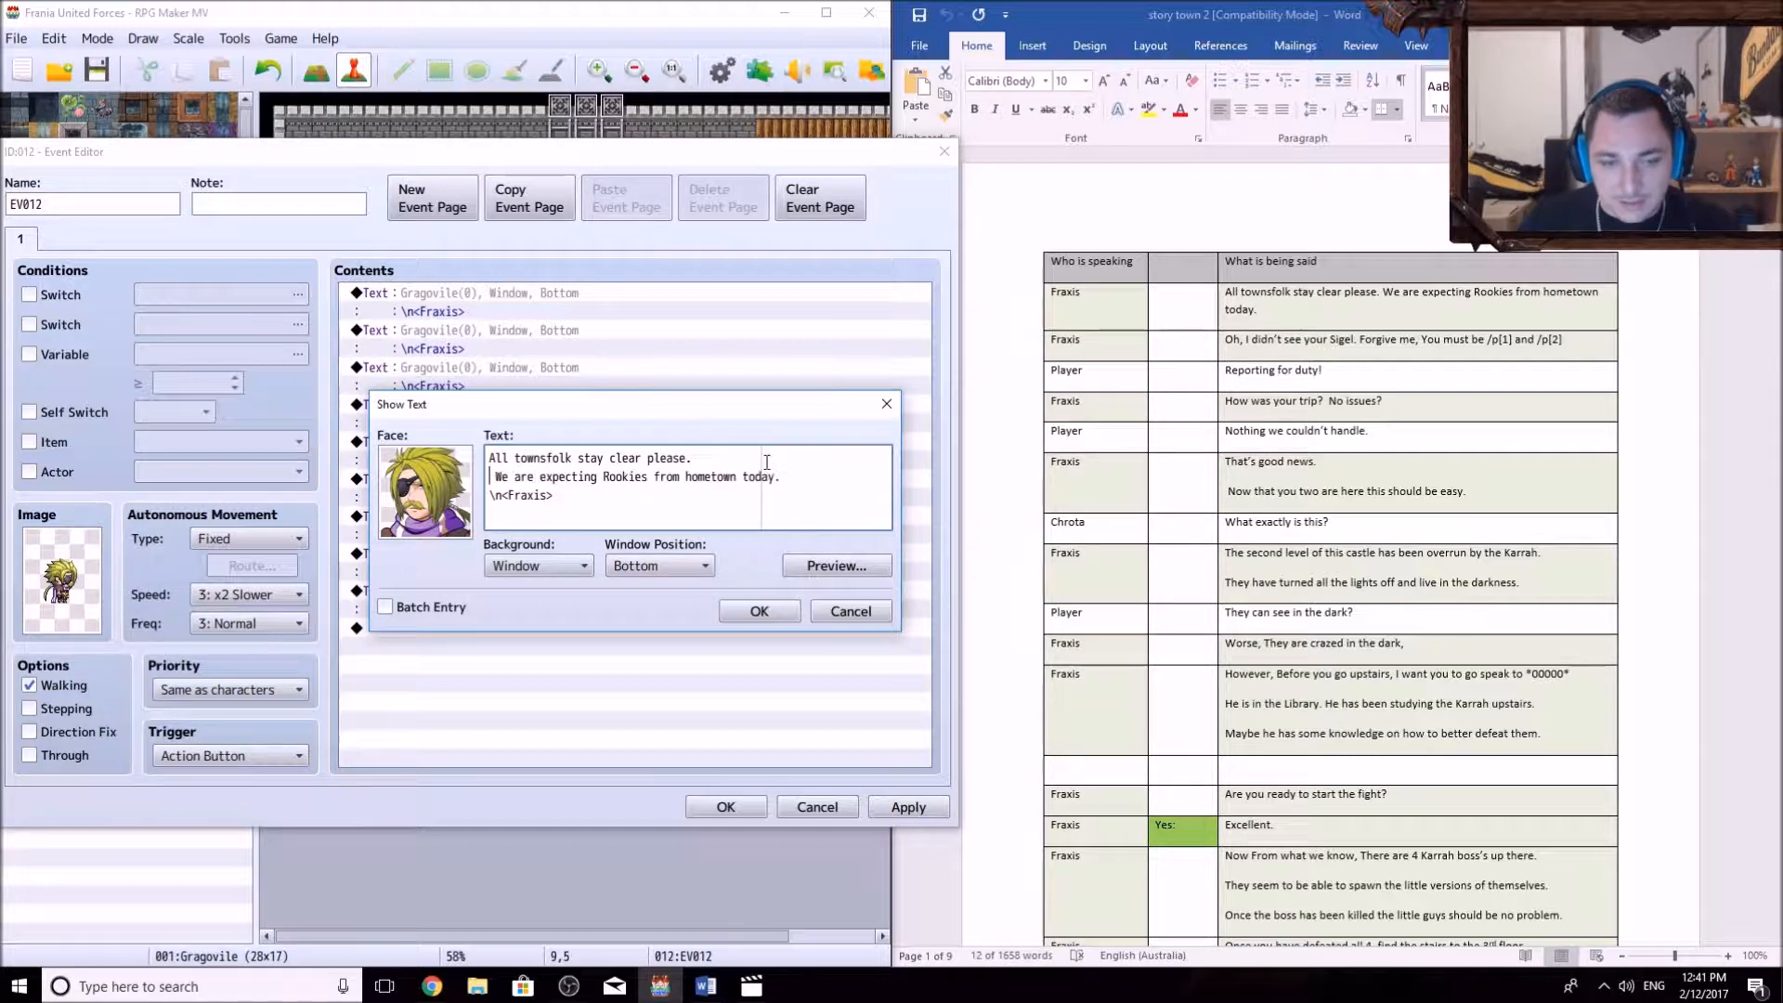
pyautogui.press('Delete')
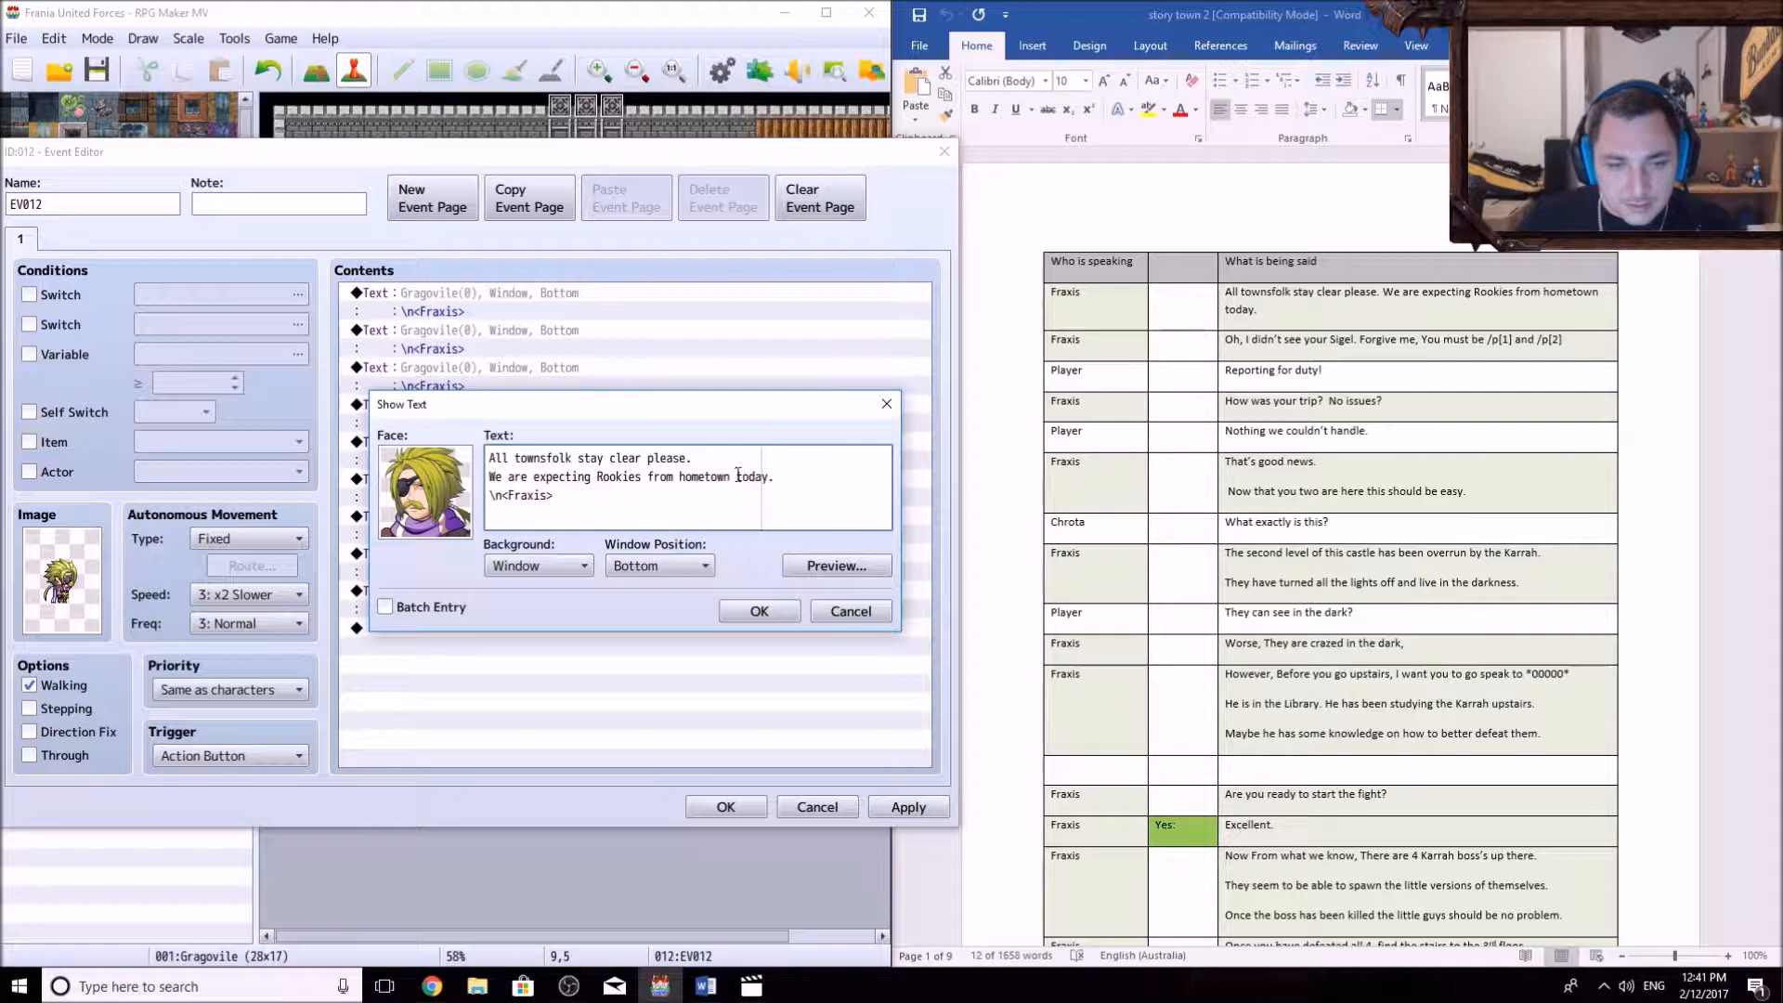
pyautogui.press('Return')
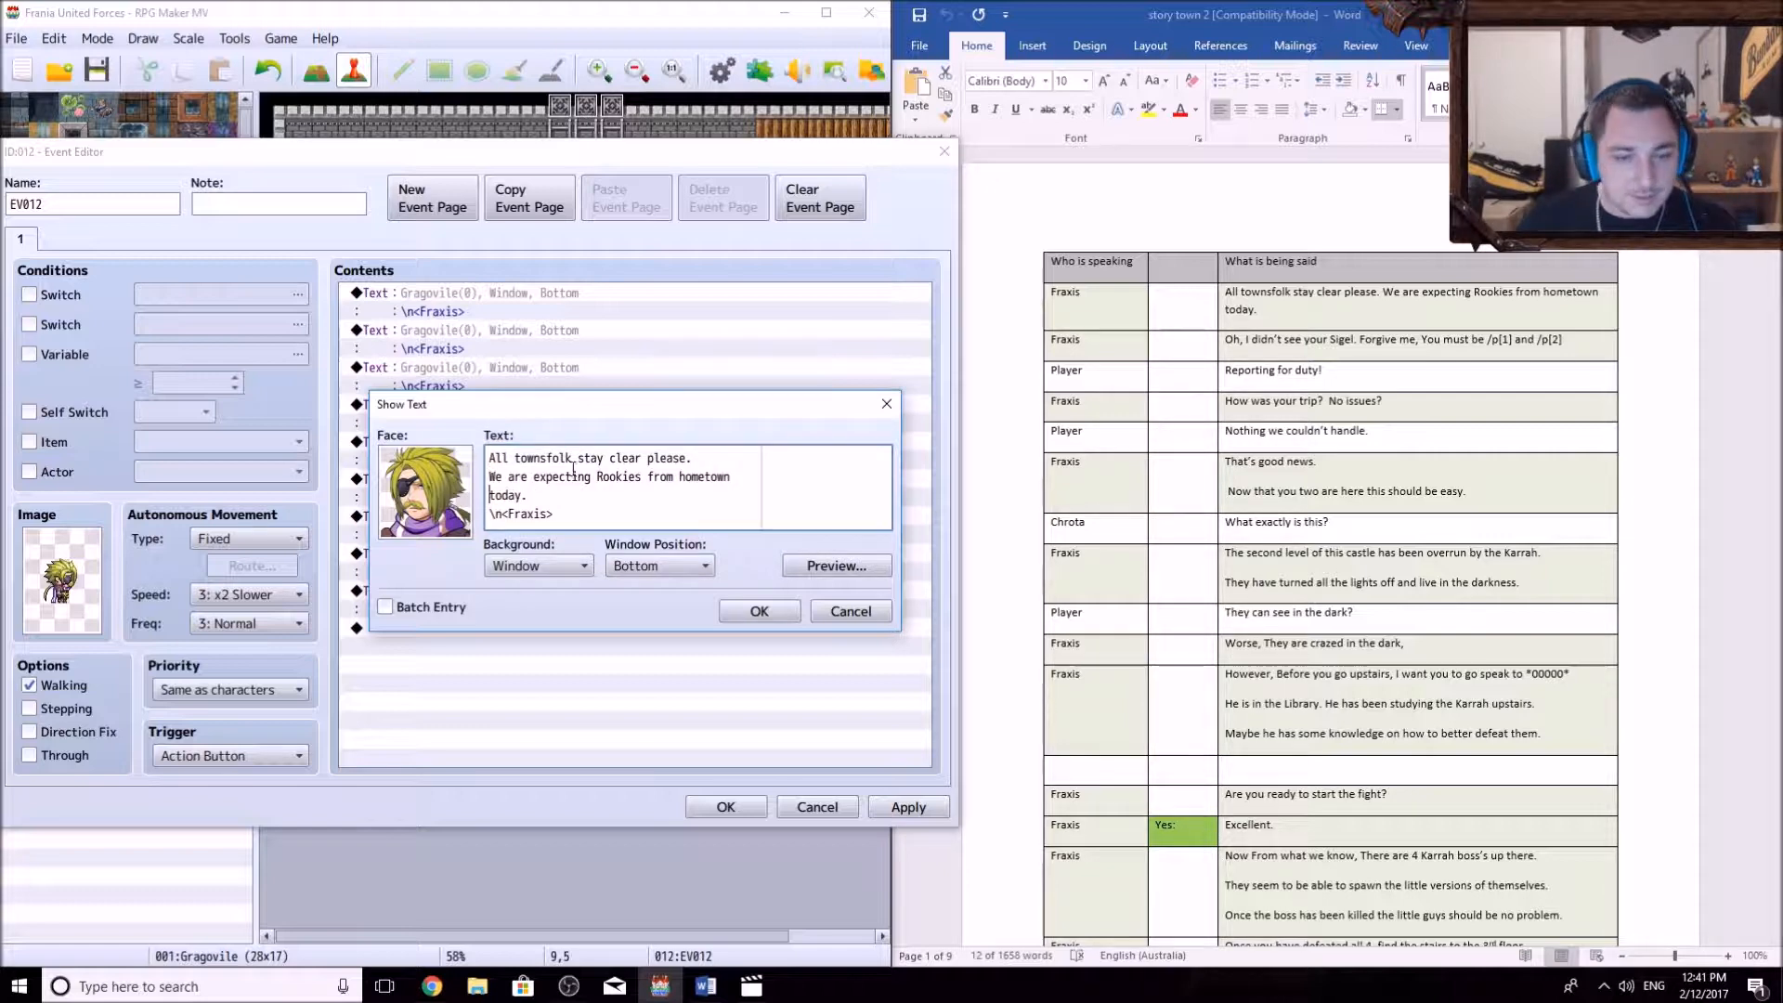
pyautogui.click(738, 609)
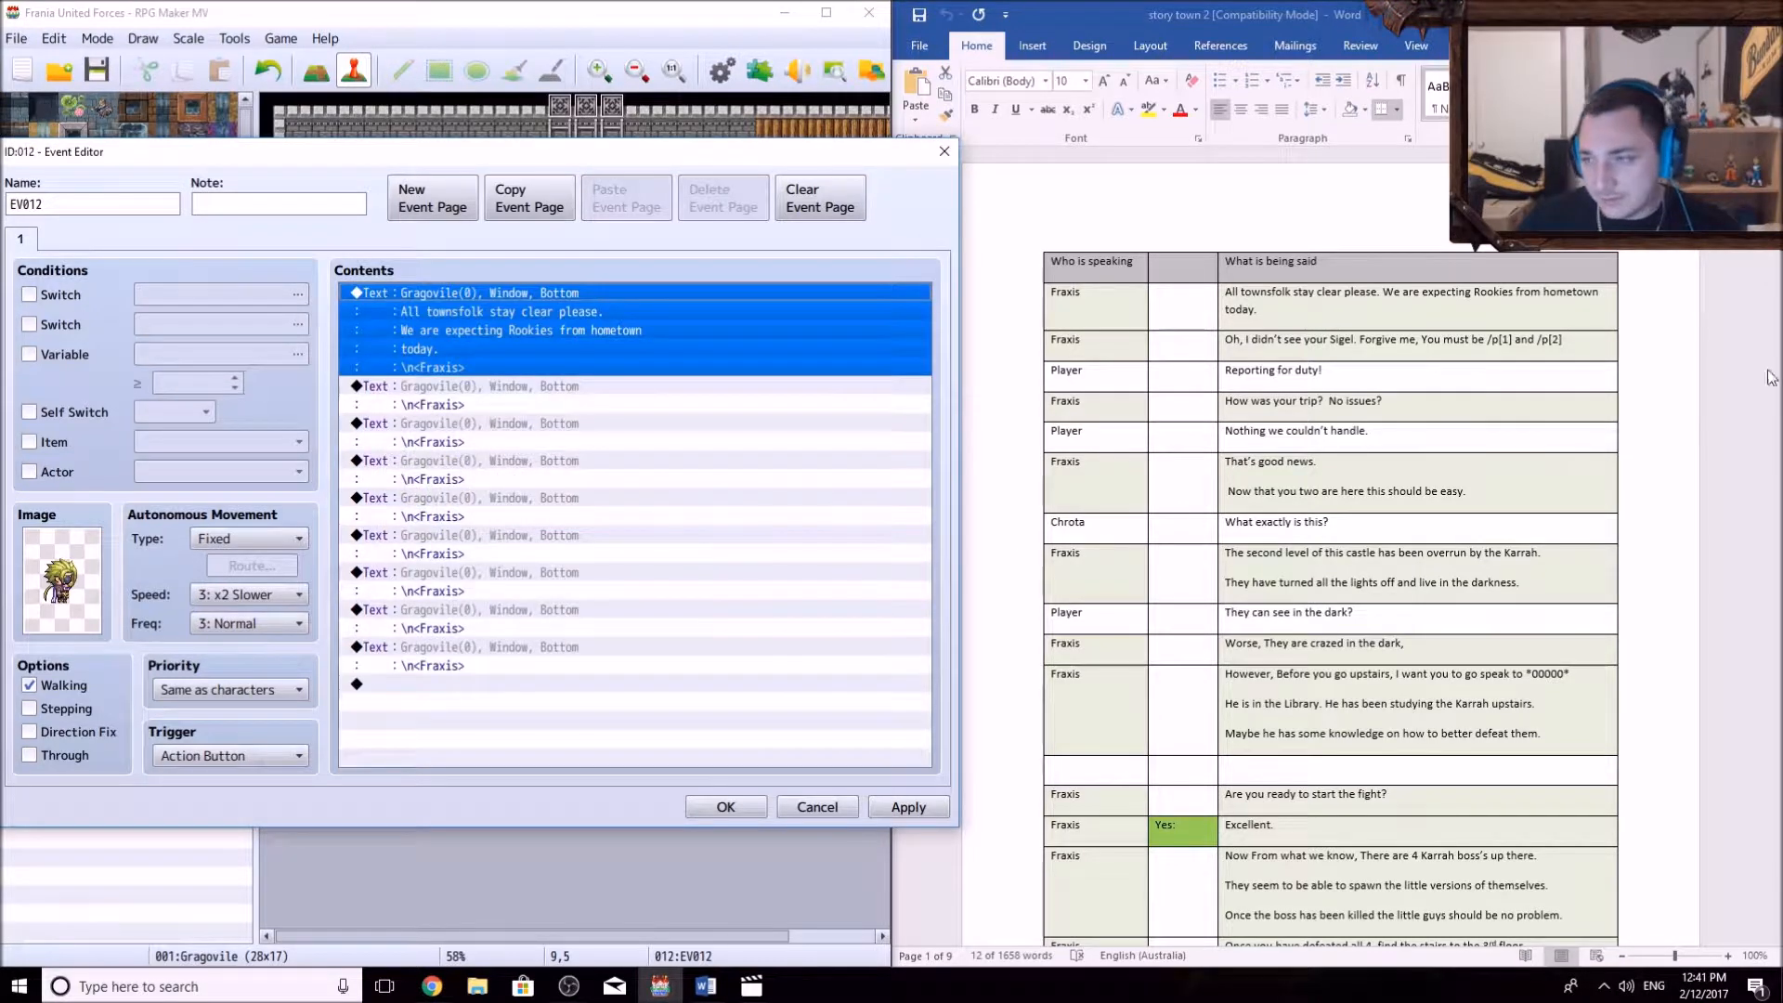
# - Copy the "Oh, I didn't see your Sigel..." line into the second message, breaking it before "Forgive me" and keeping \n<Fraxis> on the last line
pyautogui.click(1337, 355)
pyautogui.moveTo(1562, 340); pyautogui.dragTo(1224, 340)
pyautogui.click(442, 402)
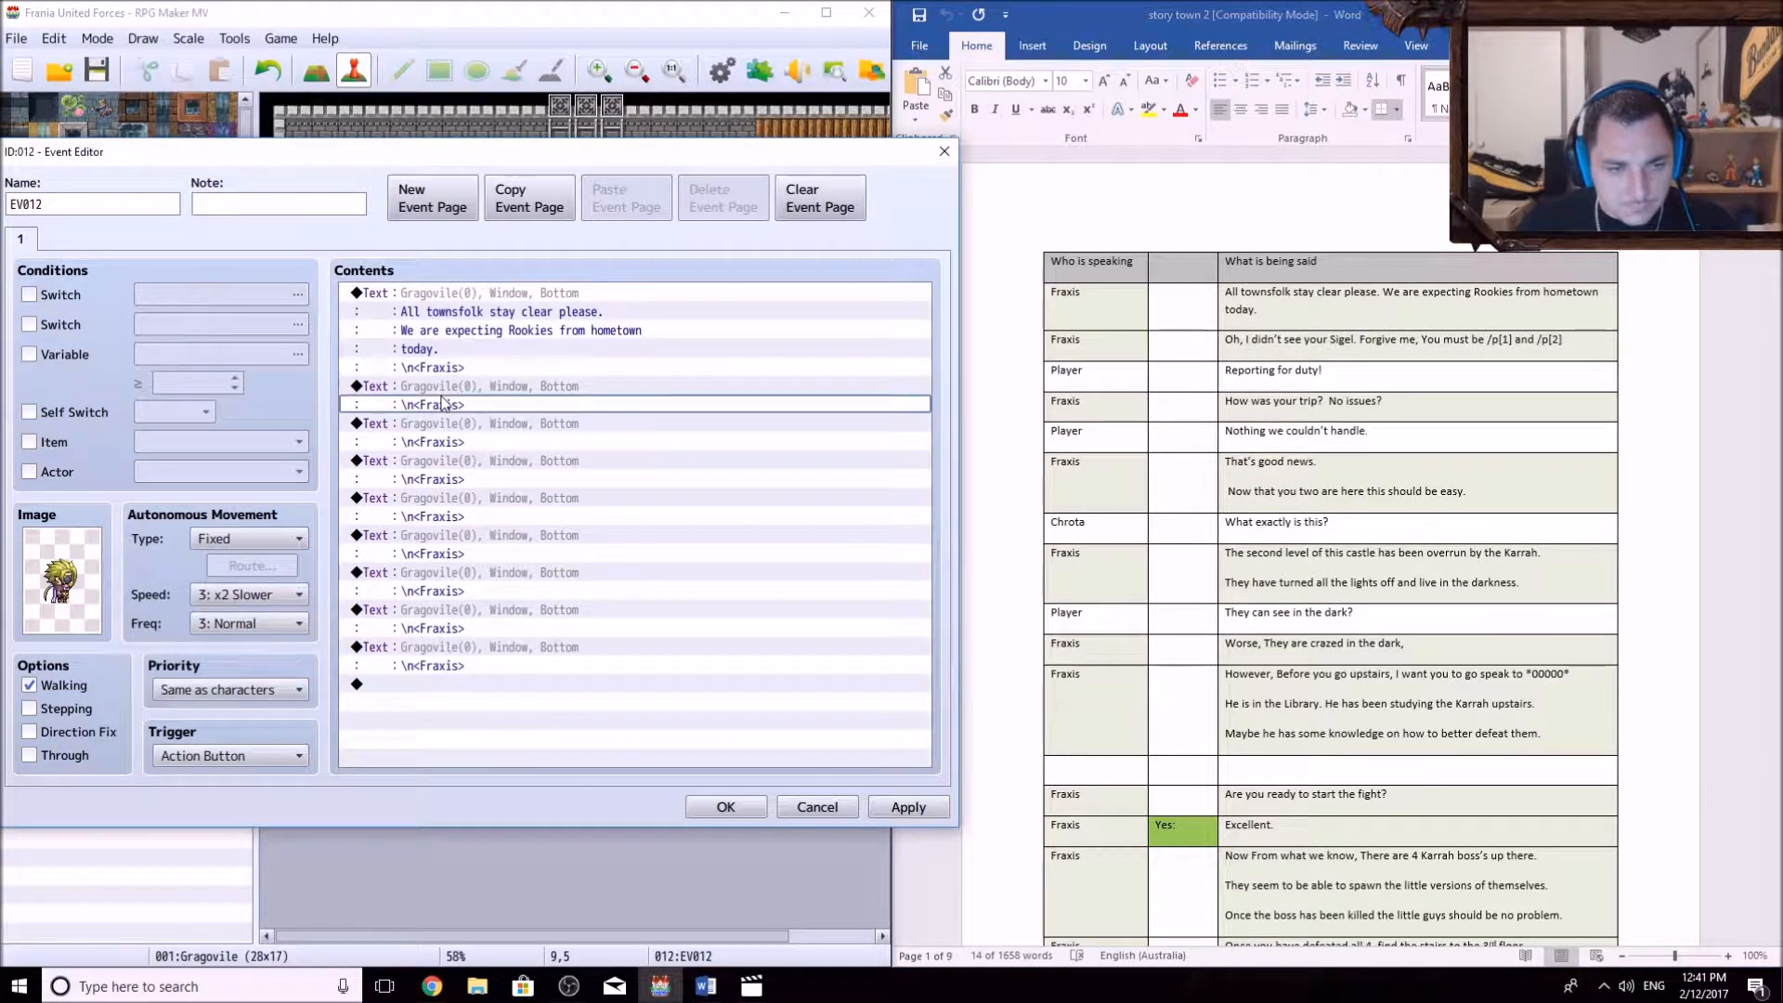
pyautogui.doubleClick(450, 386)
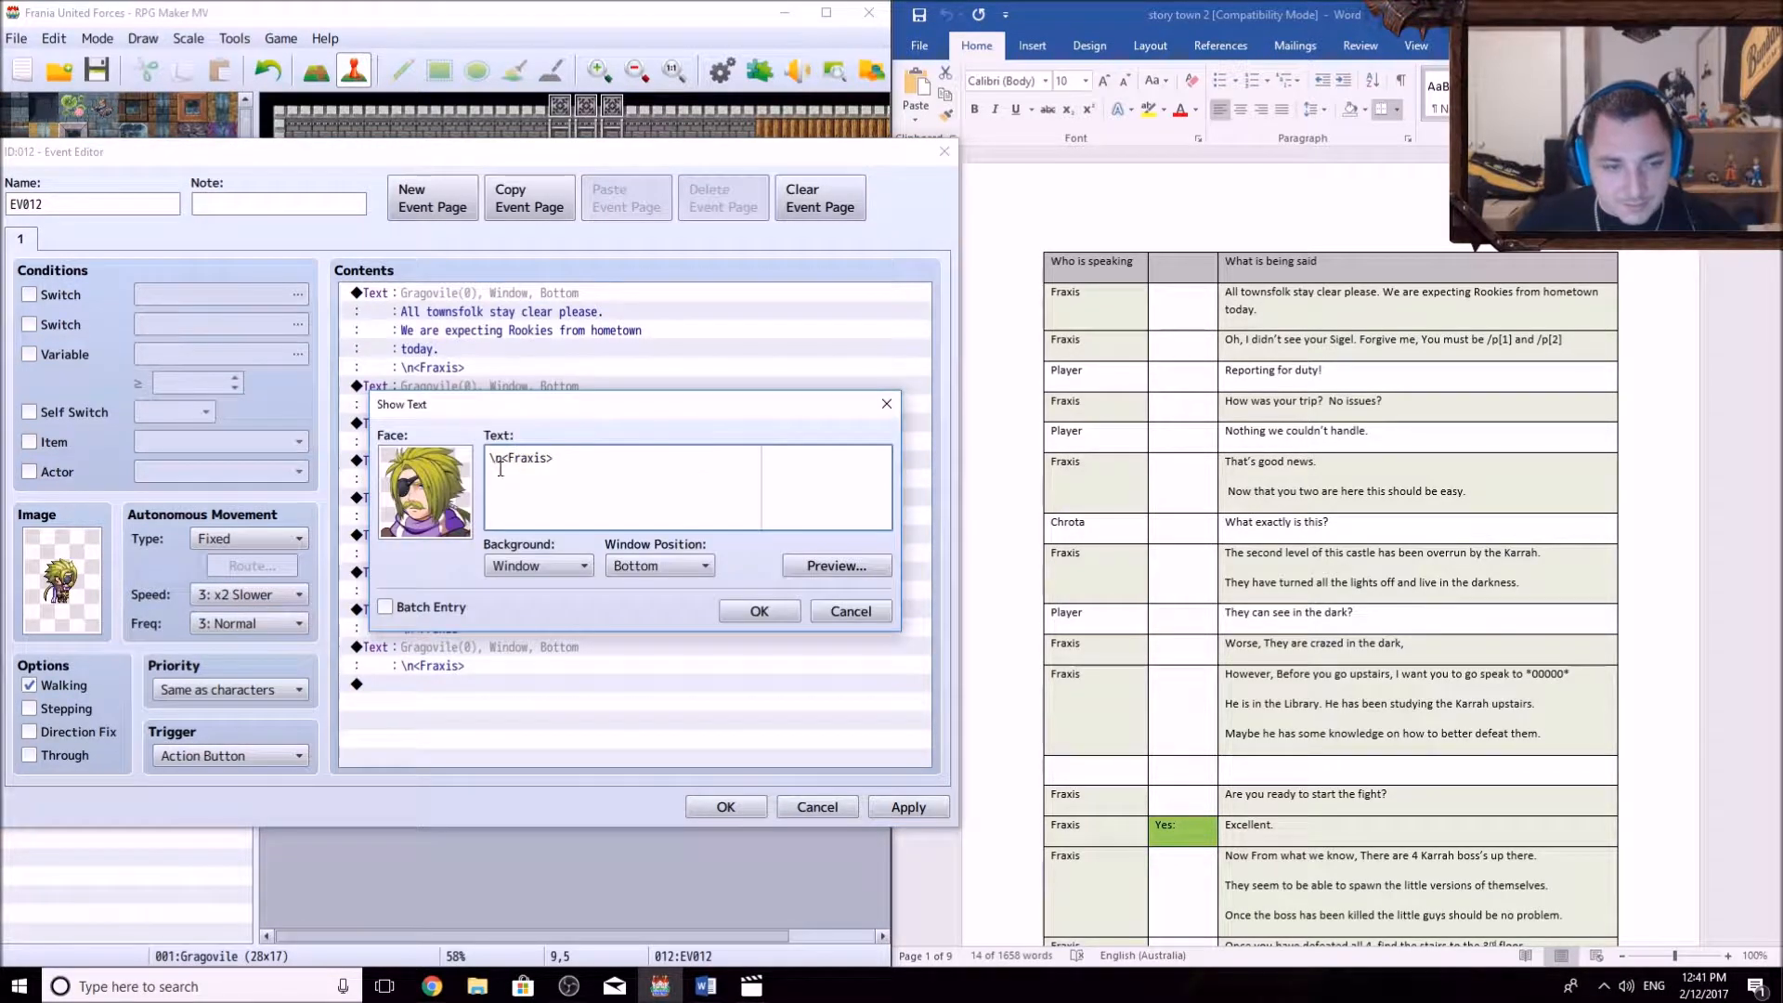
pyautogui.click(491, 466)
pyautogui.hotkey('ctrl', 'v')
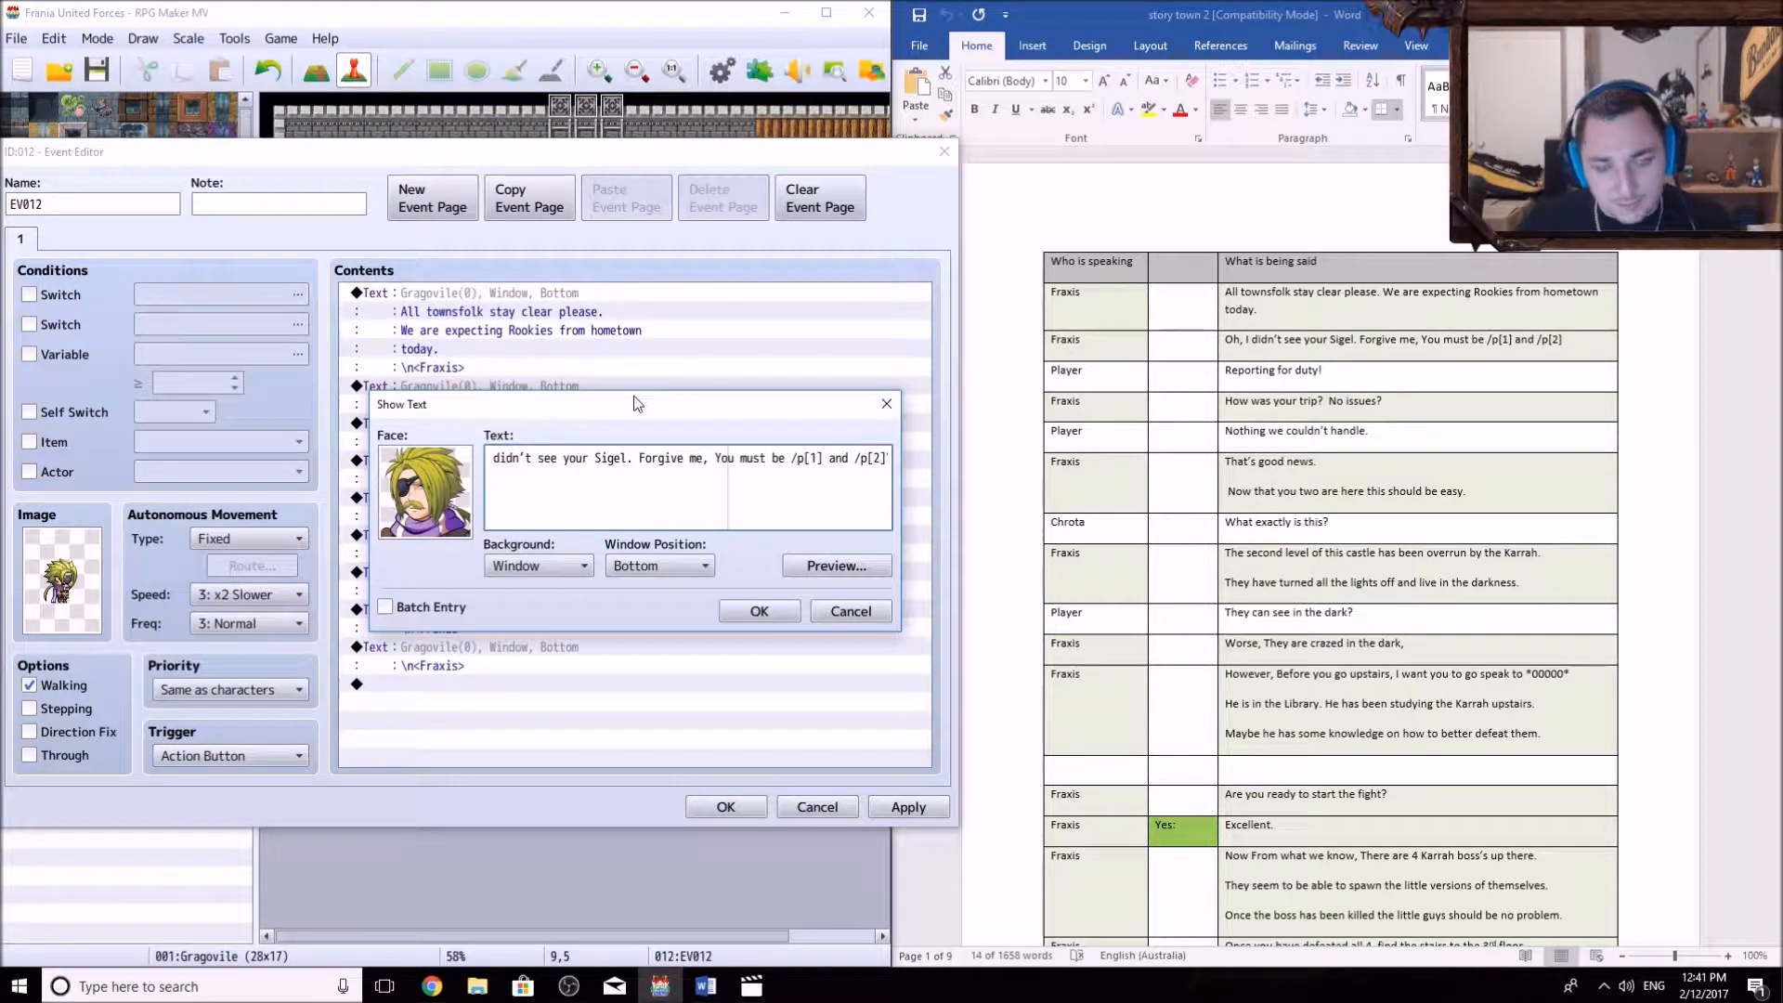
pyautogui.click(671, 458)
pyautogui.press('Return')
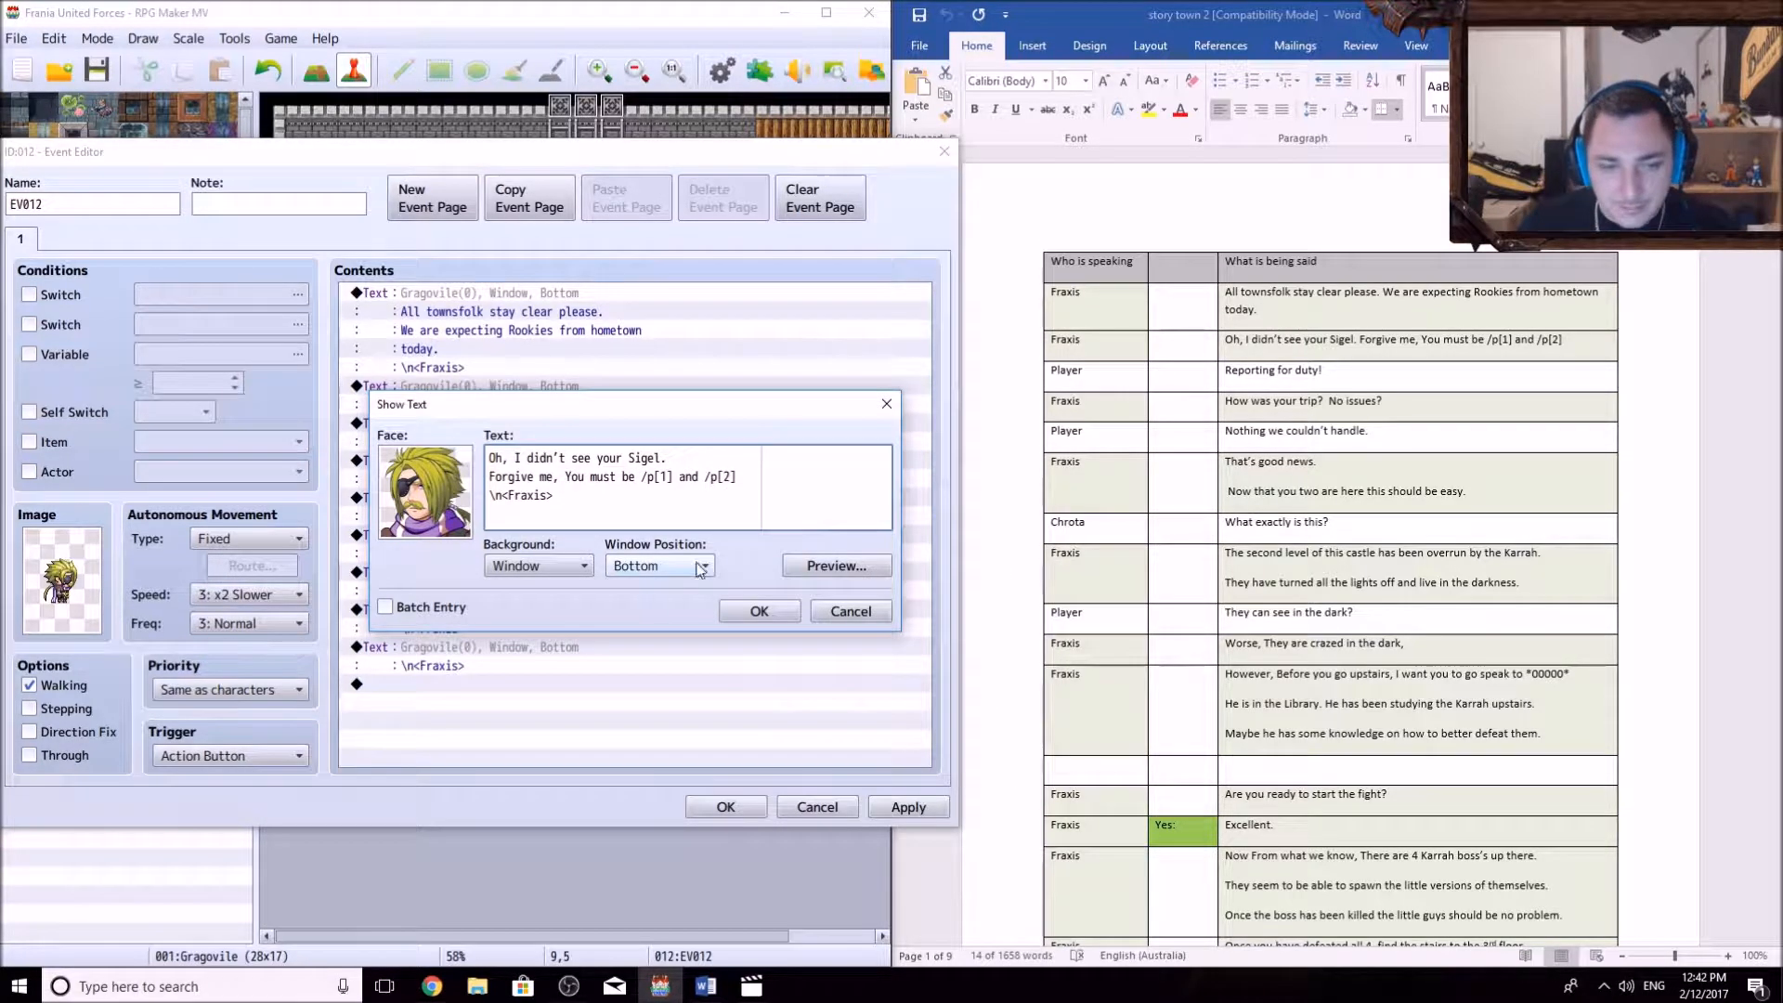
pyautogui.click(758, 611)
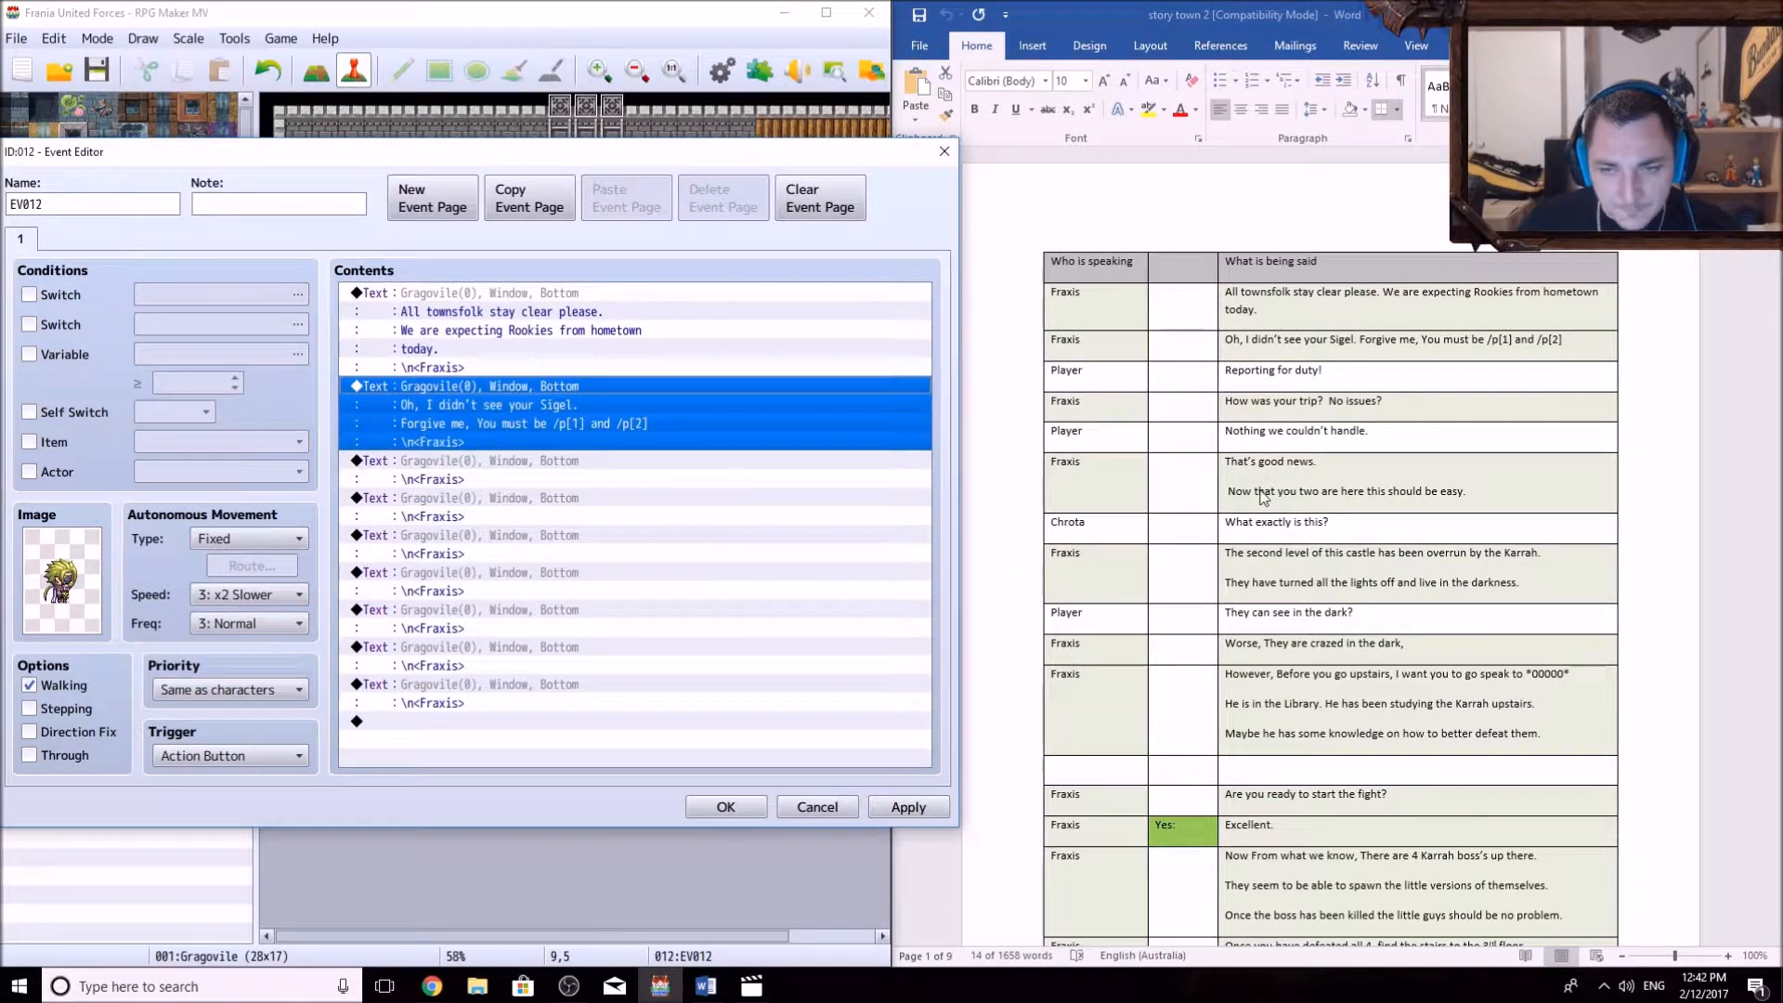
# - Copy the Player line "Reporting for duty!" and insert a Show Text command before the third message, using the purple-haired C_Actor1 face
pyautogui.hotkey('alt', 'Tab')
pyautogui.moveTo(1345, 376); pyautogui.dragTo(1224, 371)
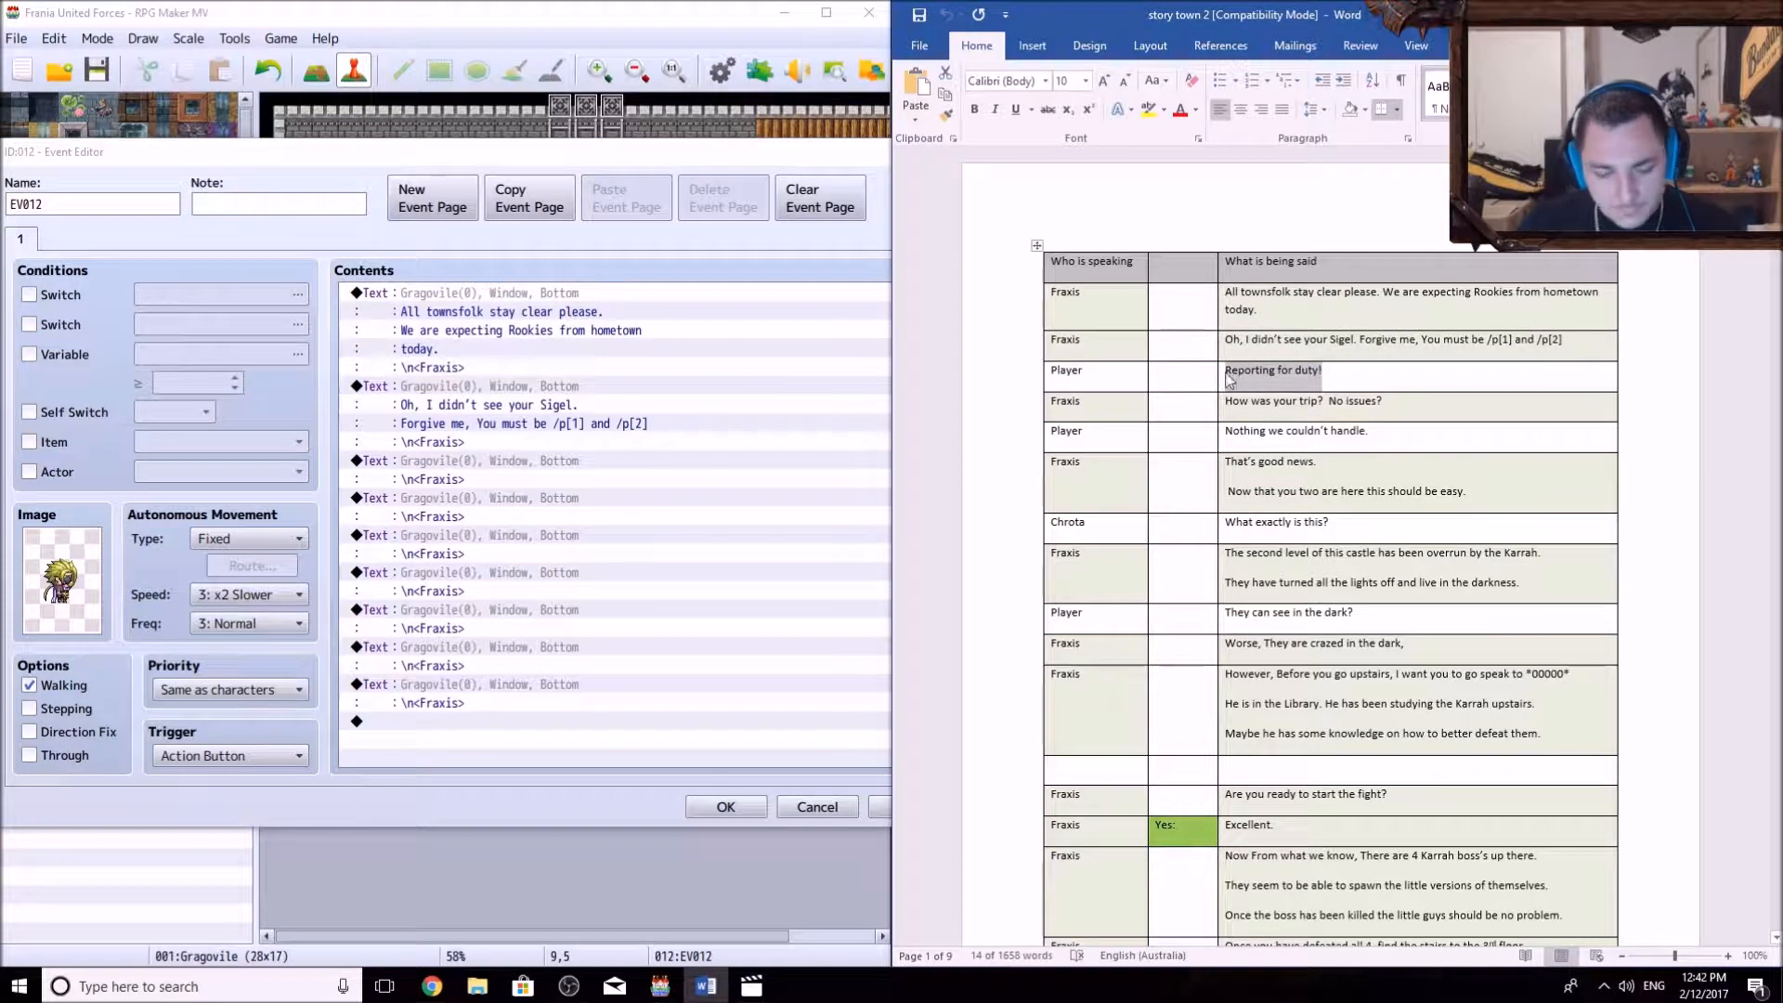
pyautogui.click(517, 446)
pyautogui.click(501, 460)
pyautogui.rightClick(501, 461)
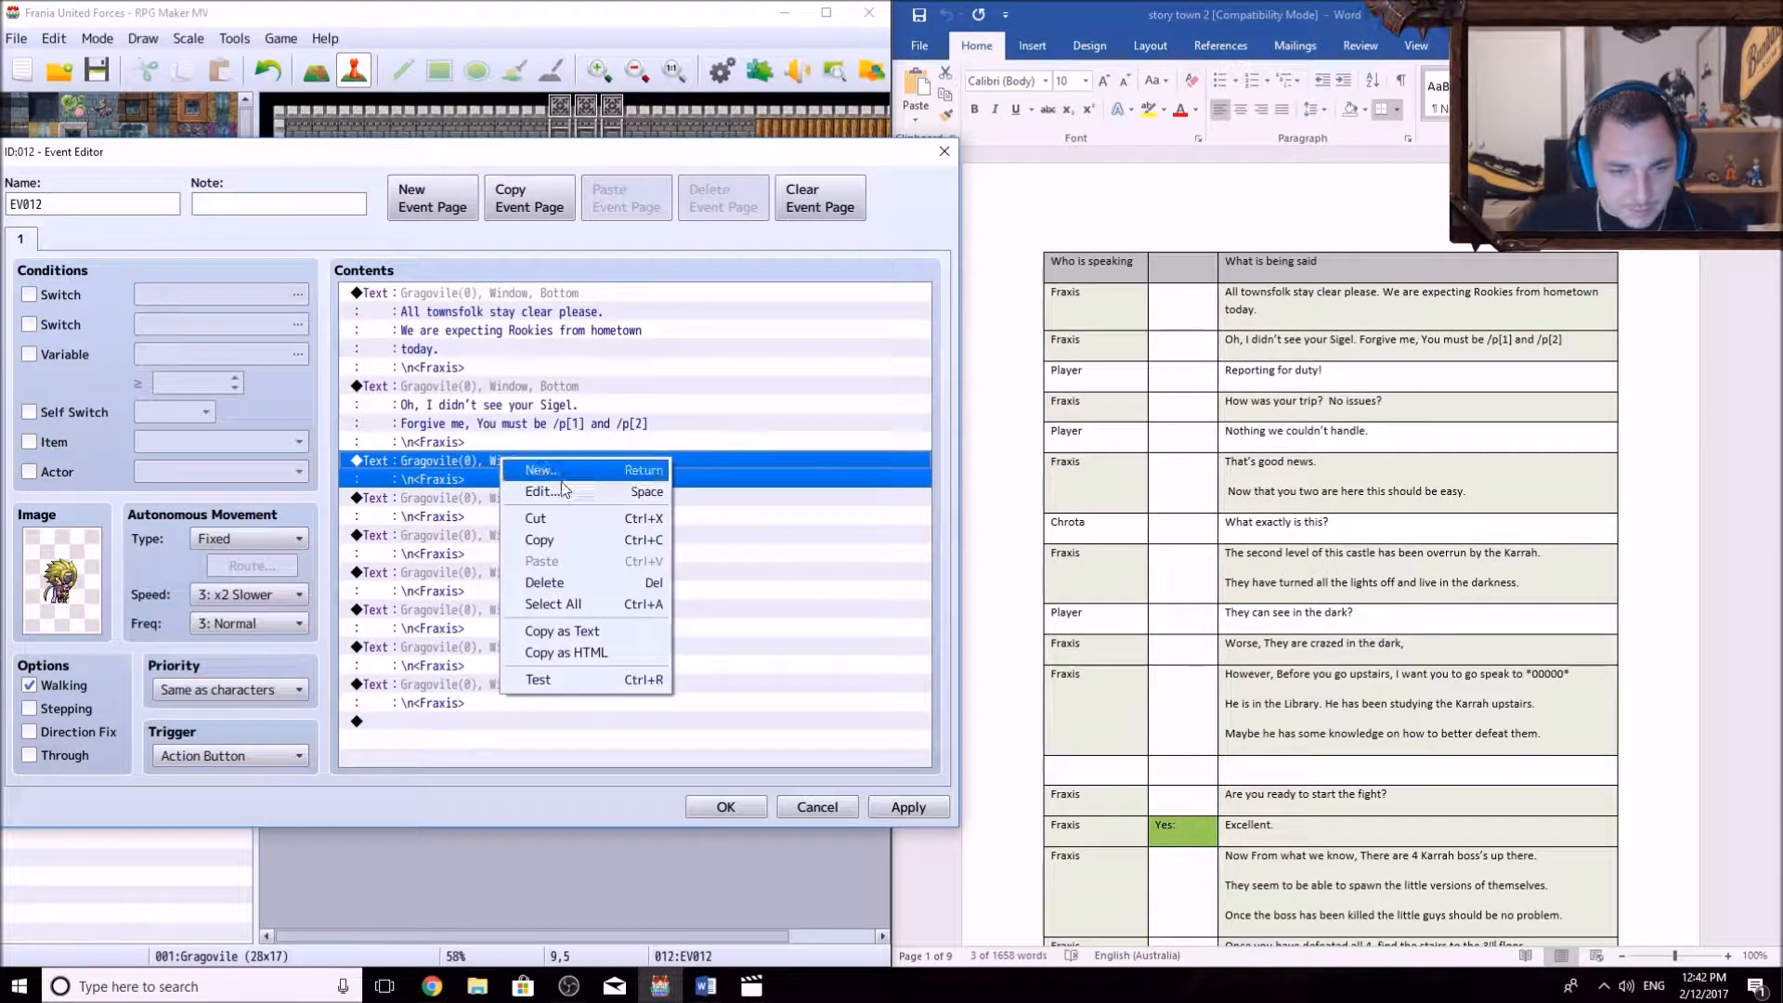
pyautogui.click(533, 464)
pyautogui.click(518, 298)
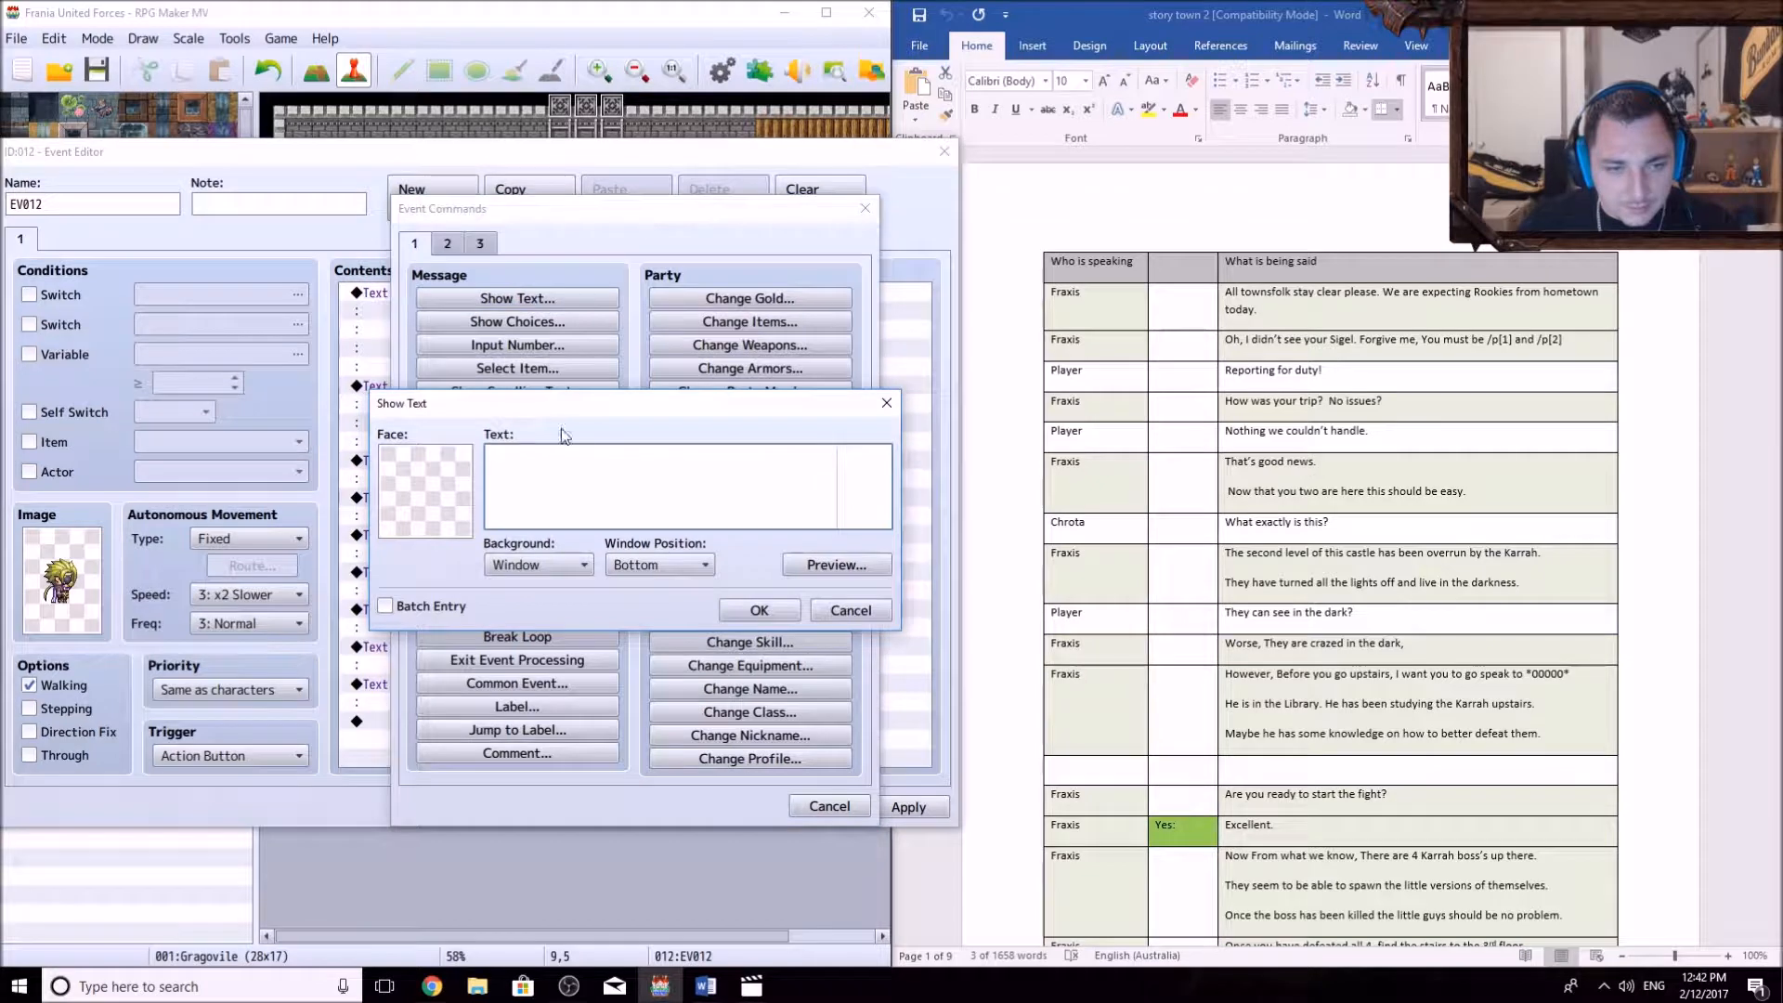
pyautogui.doubleClick(461, 469)
pyautogui.click(372, 406)
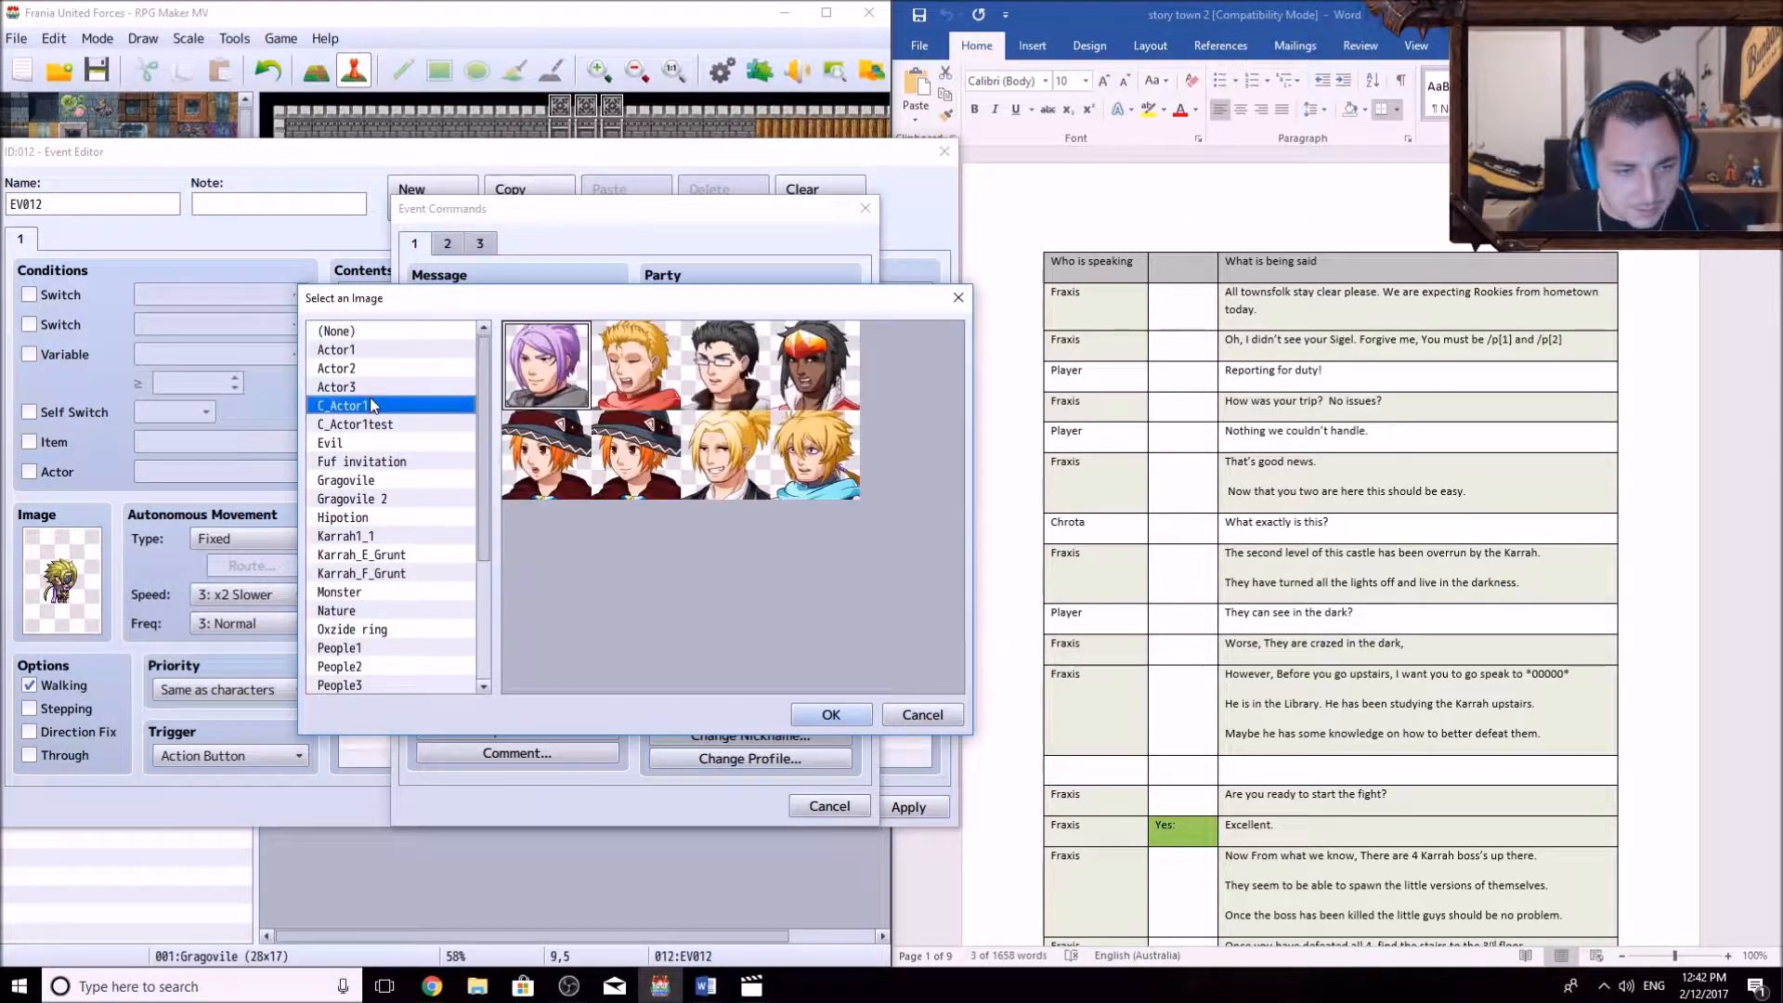
pyautogui.doubleClick(526, 367)
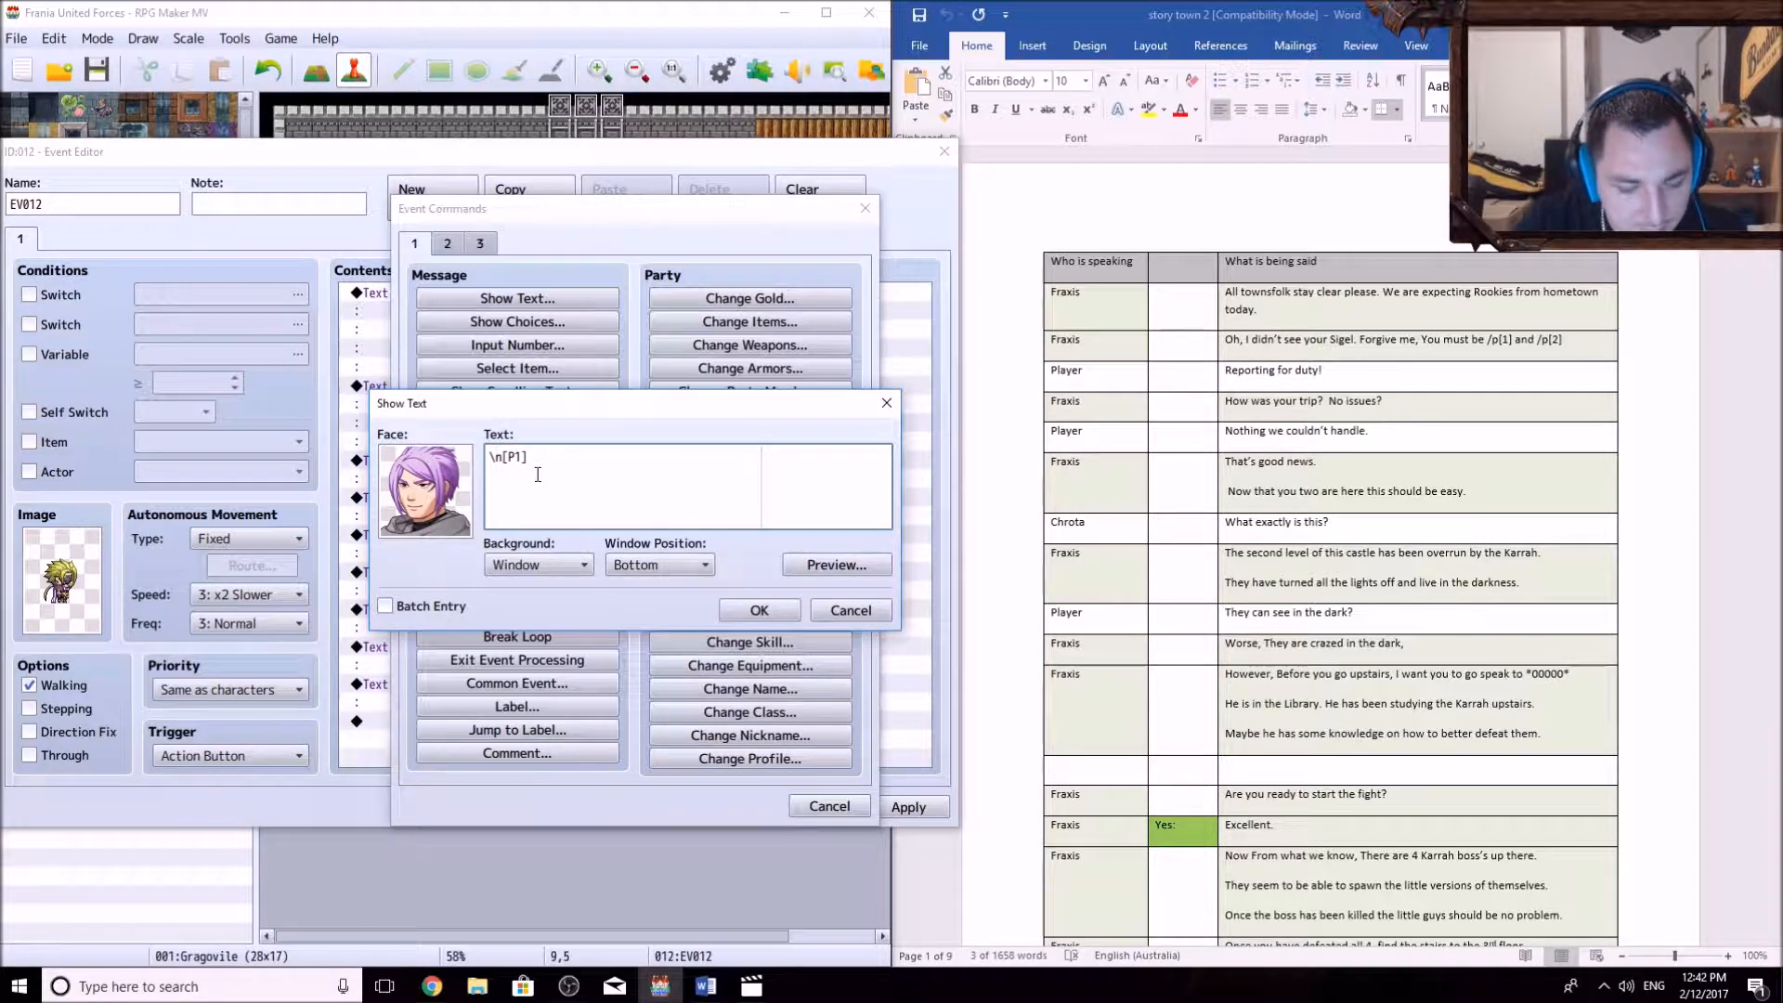
# - Fill the new message with "Reporting for duty!" above the name code \n[P1], and add it to the event
pyautogui.hotkey('ctrl', 'v')
pyautogui.press('Return')
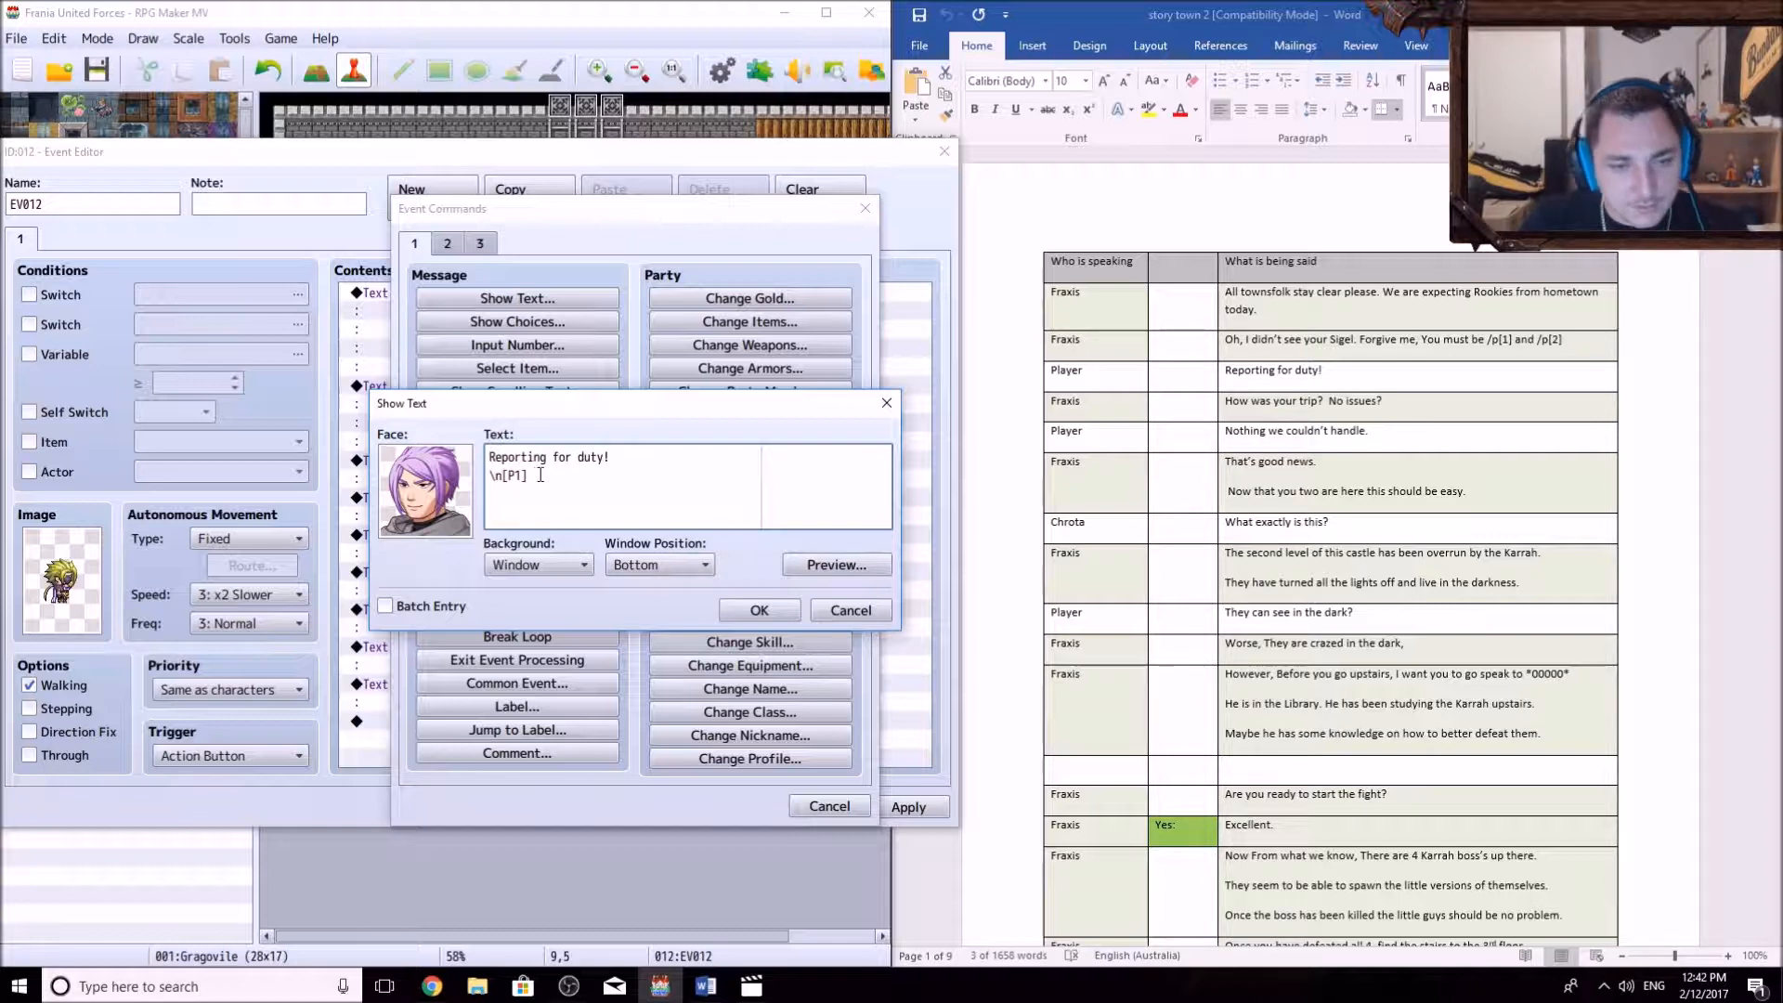
pyautogui.click(758, 610)
# - Copy Fraxis's script line "How was your trip? No issues?" into the next empty Fraxis message, above its \n<Fraxis> line
pyautogui.moveTo(1381, 400); pyautogui.dragTo(1225, 401)
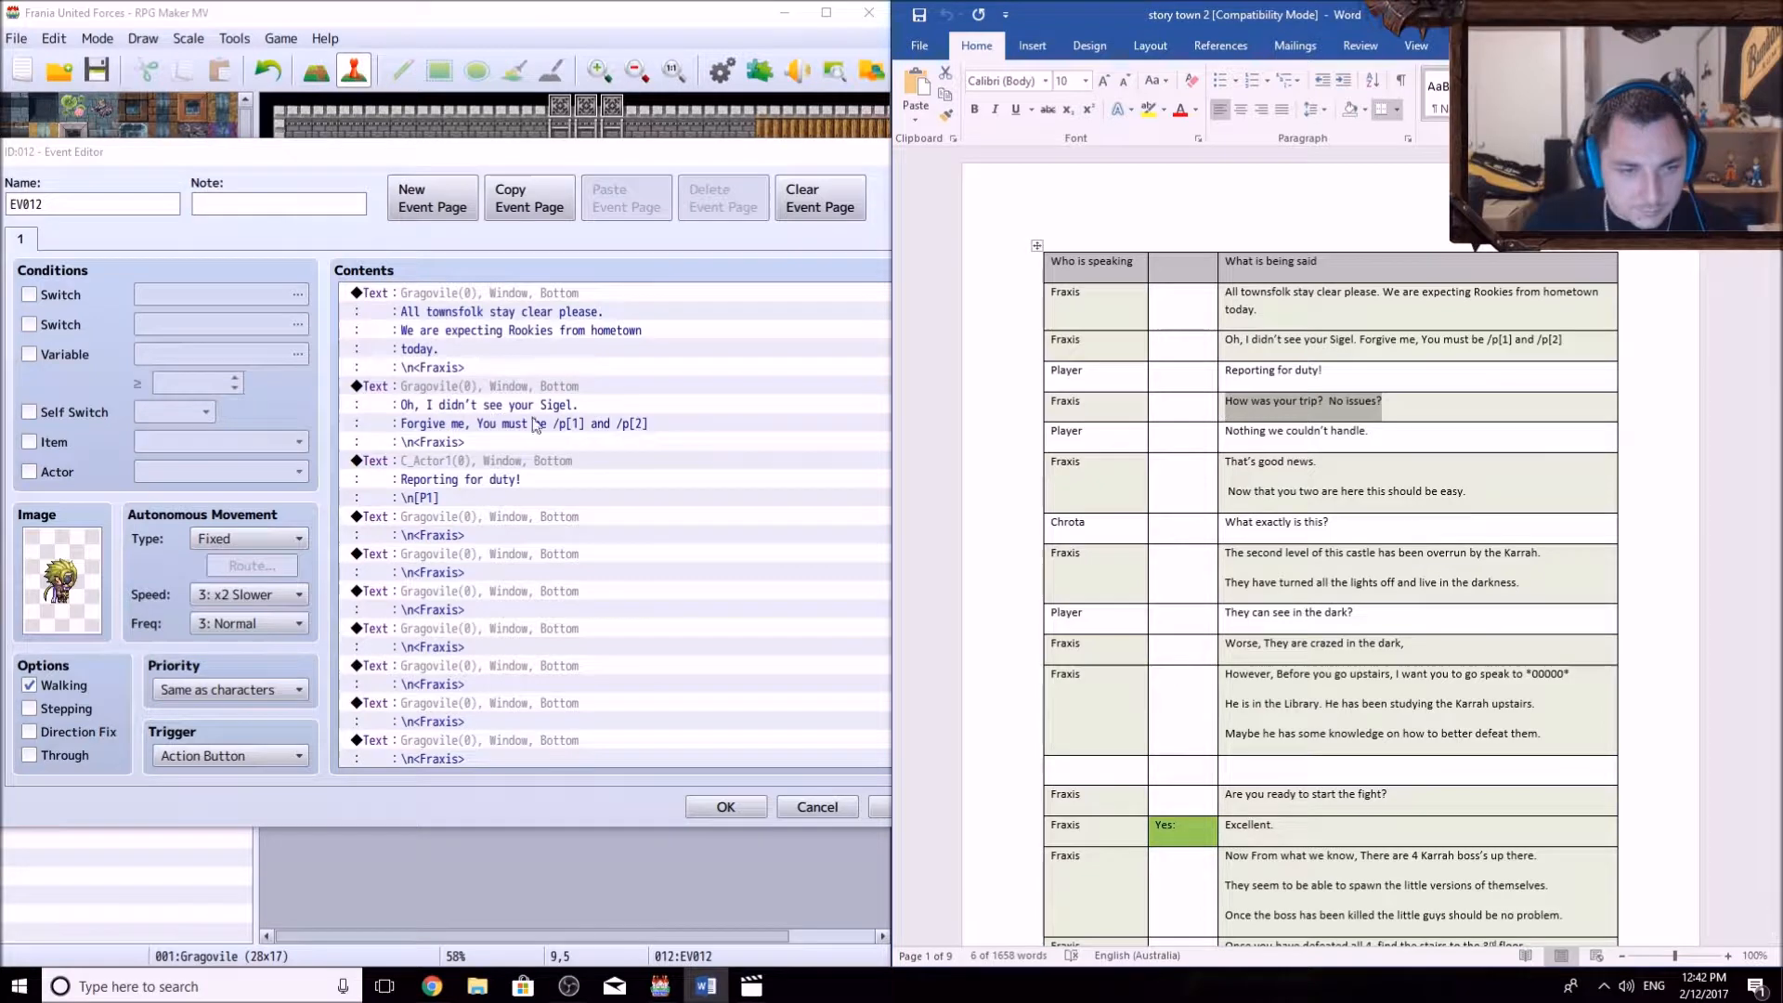
pyautogui.click(490, 492)
pyautogui.doubleClick(458, 532)
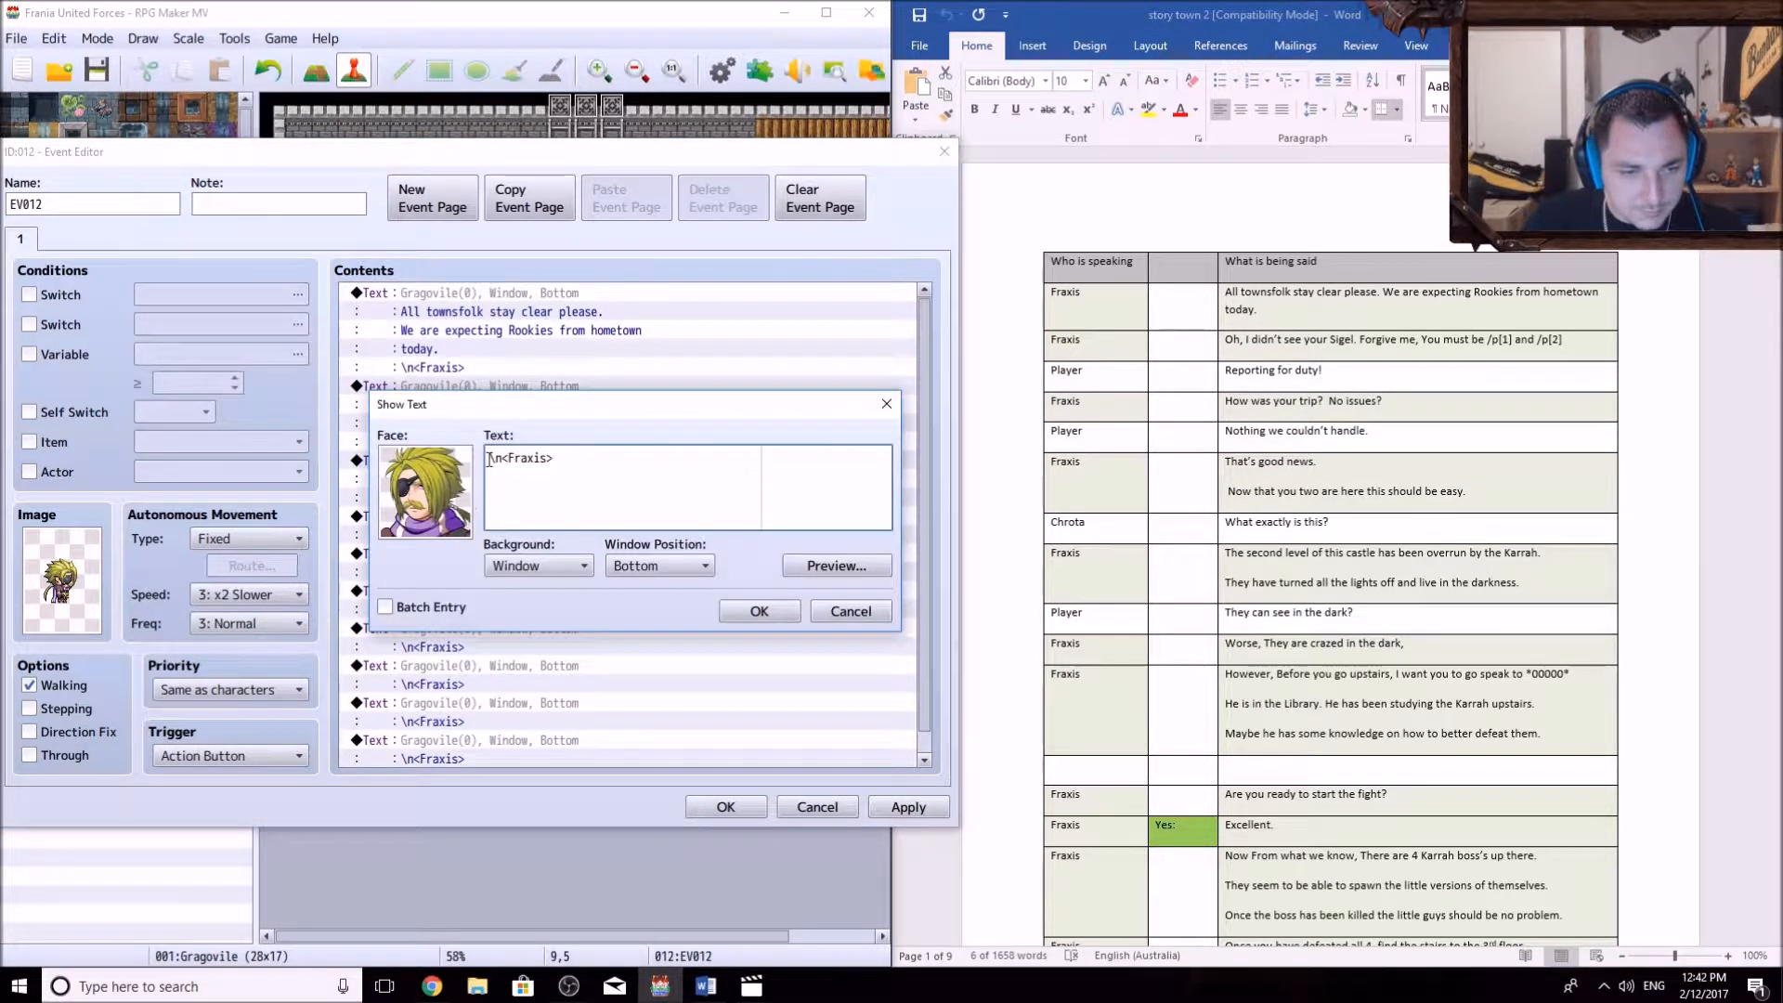
pyautogui.hotkey('ctrl', 'v')
pyautogui.press('Return')
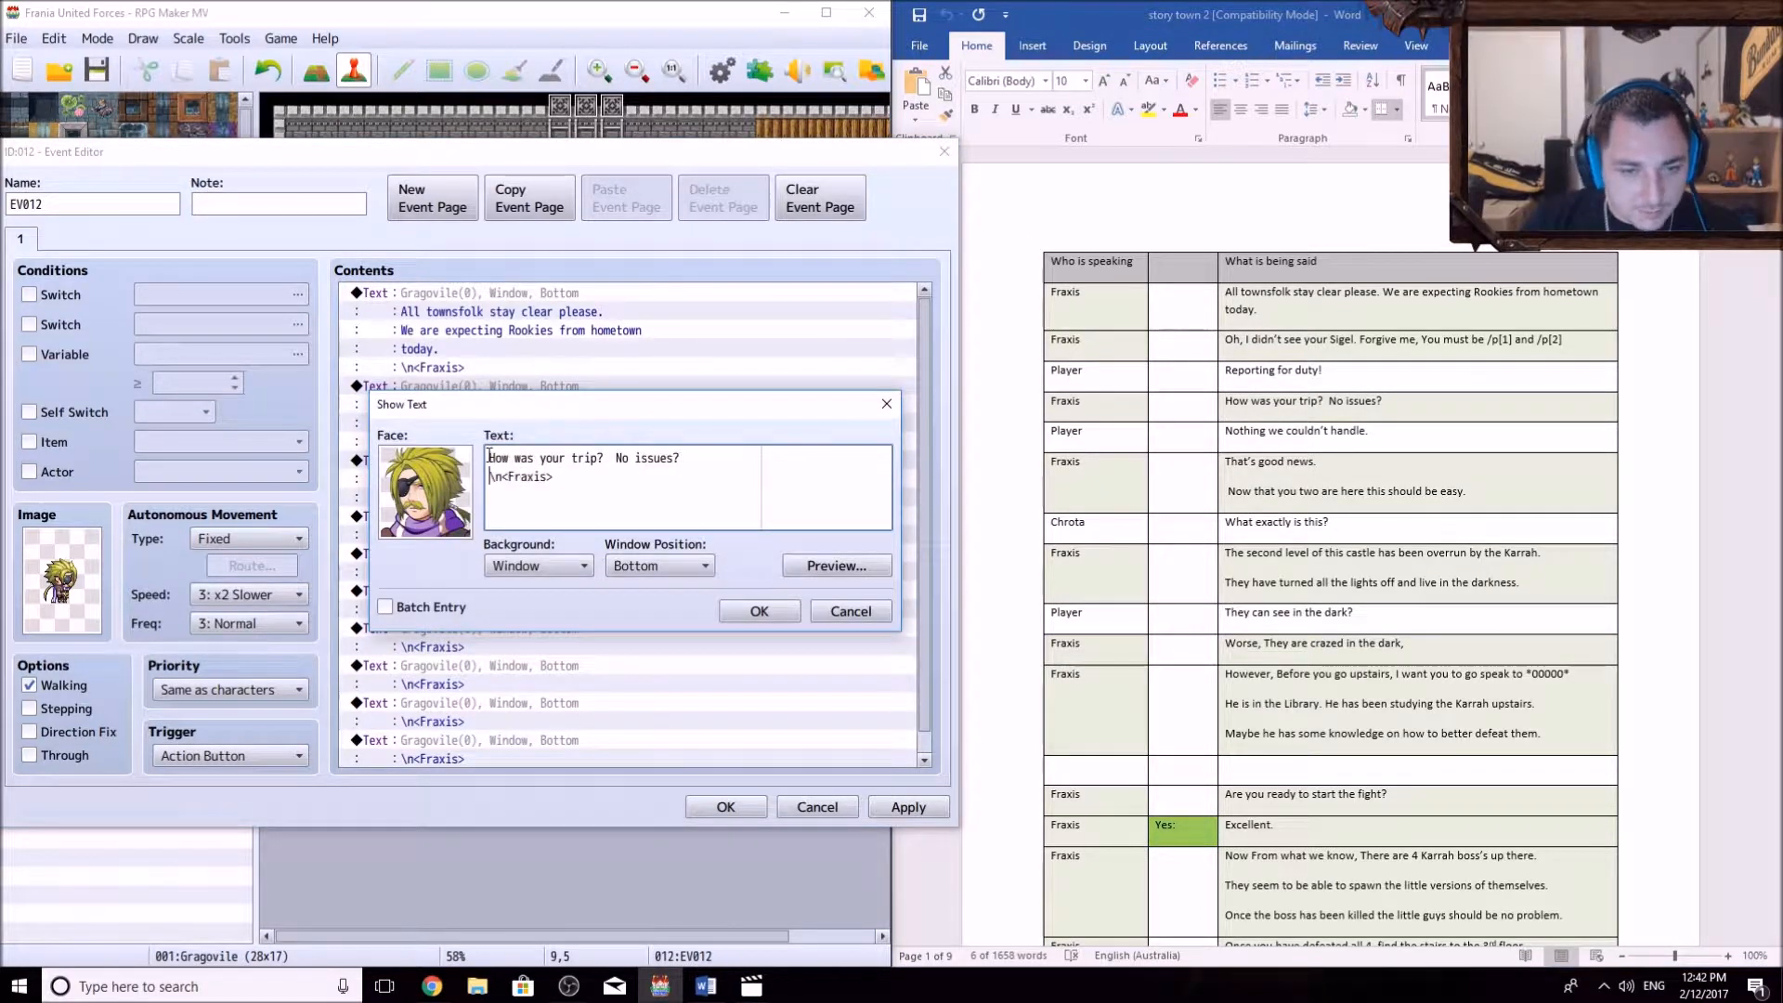
pyautogui.click(759, 611)
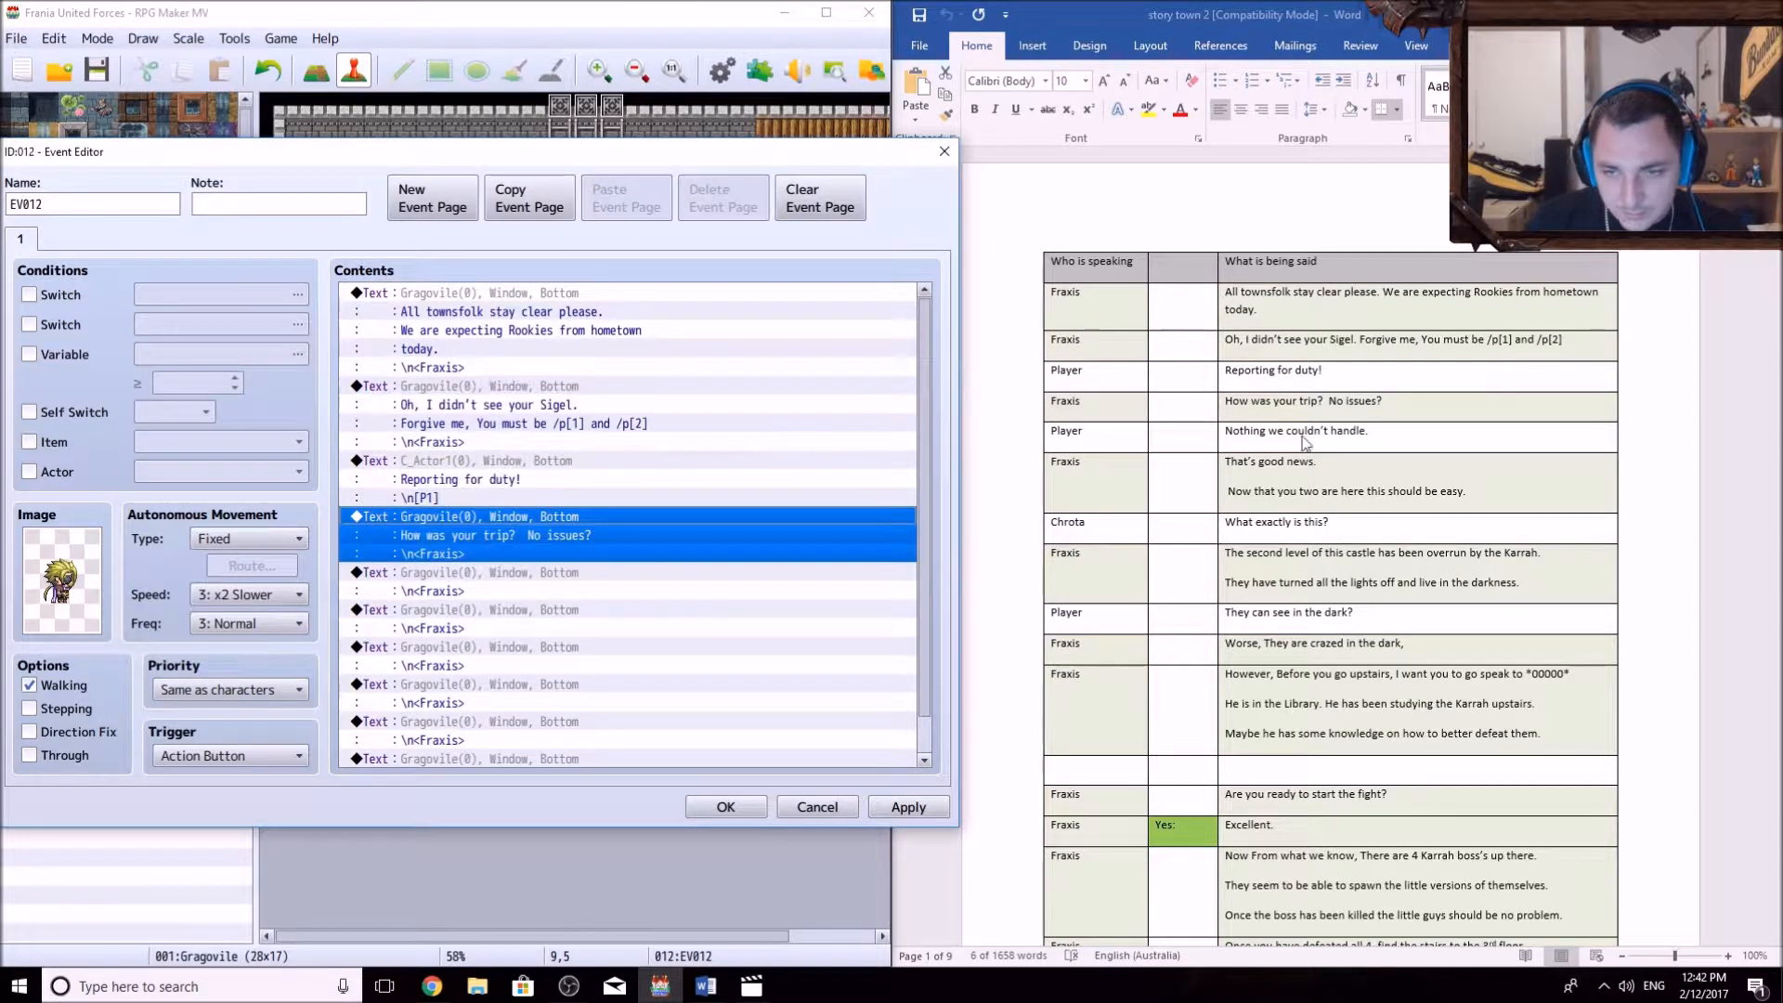
# - Duplicate the "Reporting for duty!" message directly after Fraxis's "How was your trip?" message
pyautogui.click(1343, 432)
pyautogui.moveTo(1397, 441); pyautogui.dragTo(1297, 441)
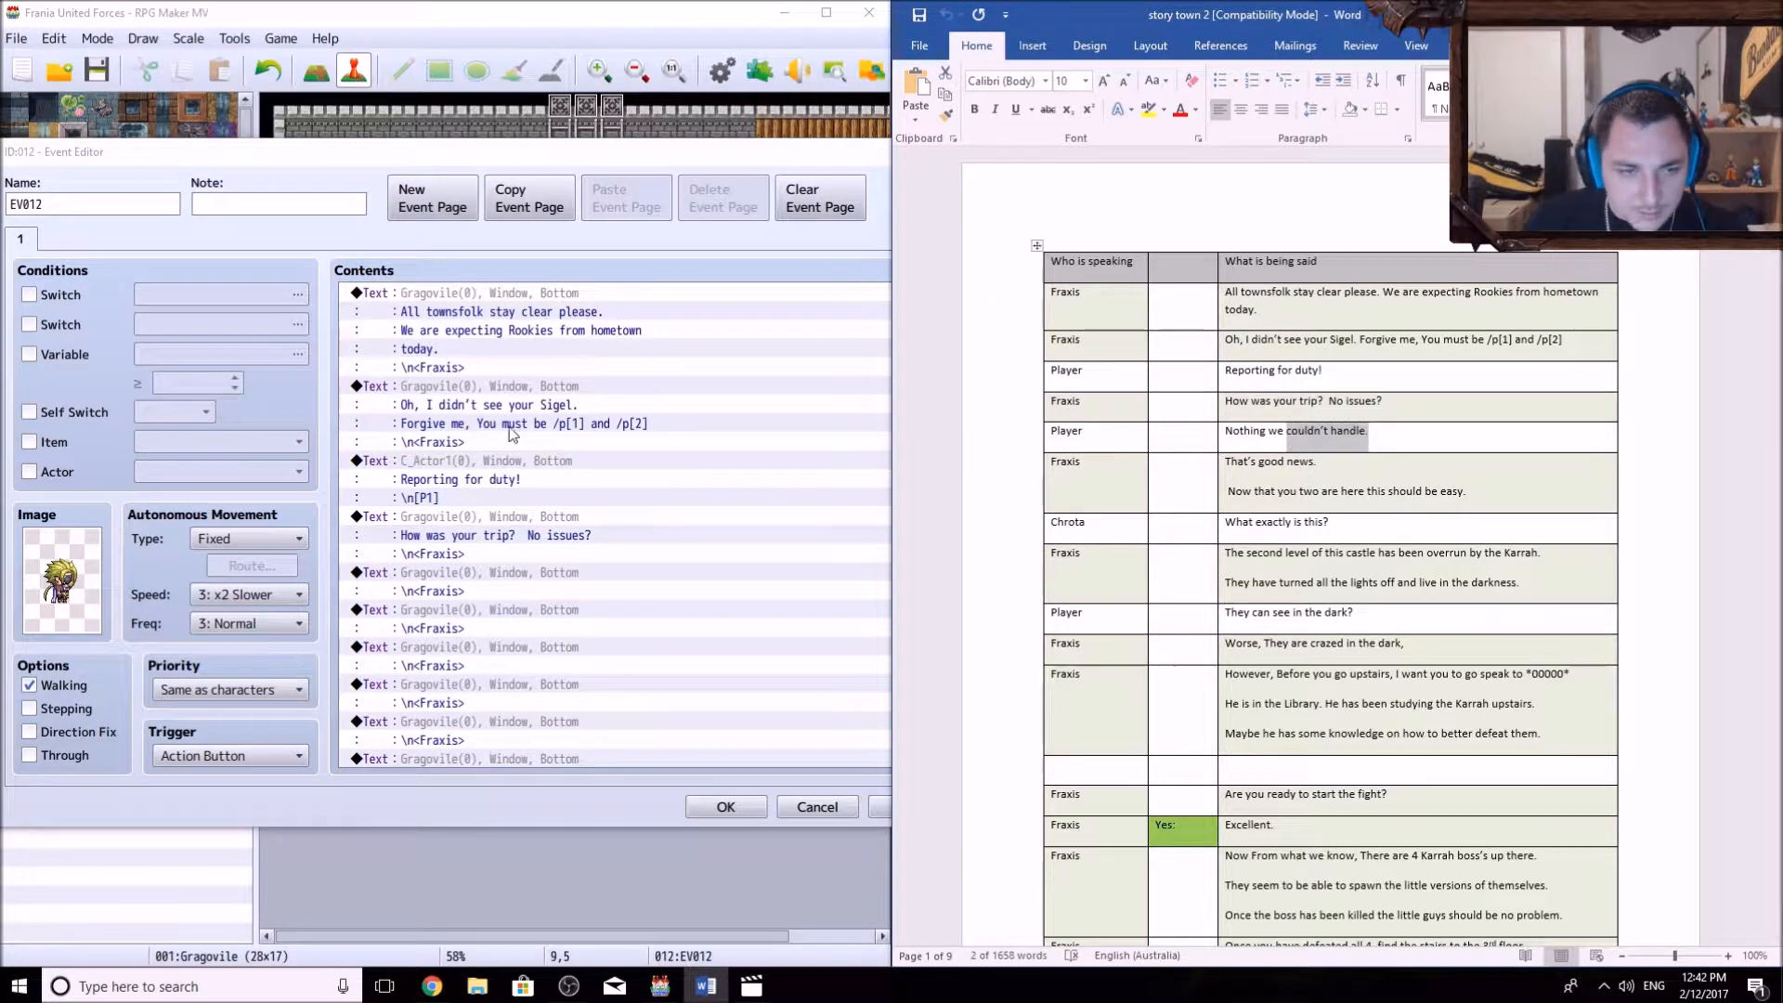
pyautogui.click(509, 428)
pyautogui.click(440, 474)
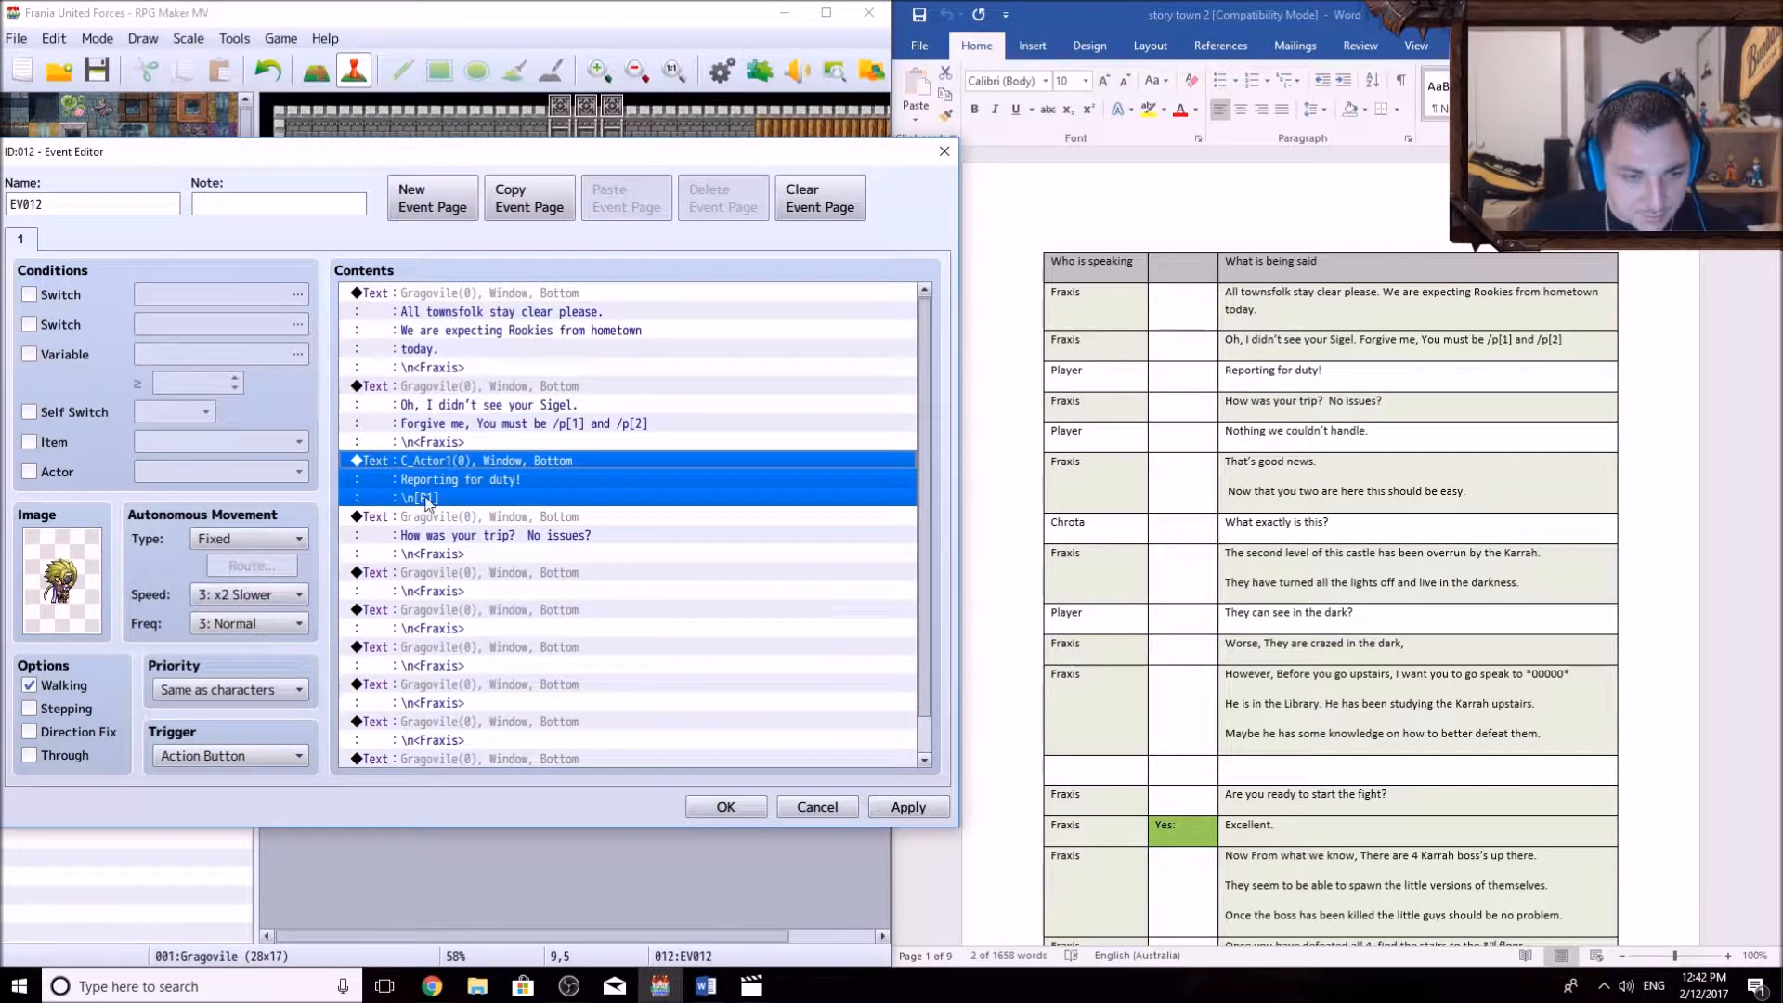
pyautogui.click(418, 576)
pyautogui.hotkey('ctrl', 'v')
# - Replace the duplicated message's text with the Player script line "Nothing we couldn't handle.", keeping \n[P1] below it
pyautogui.click(1370, 434)
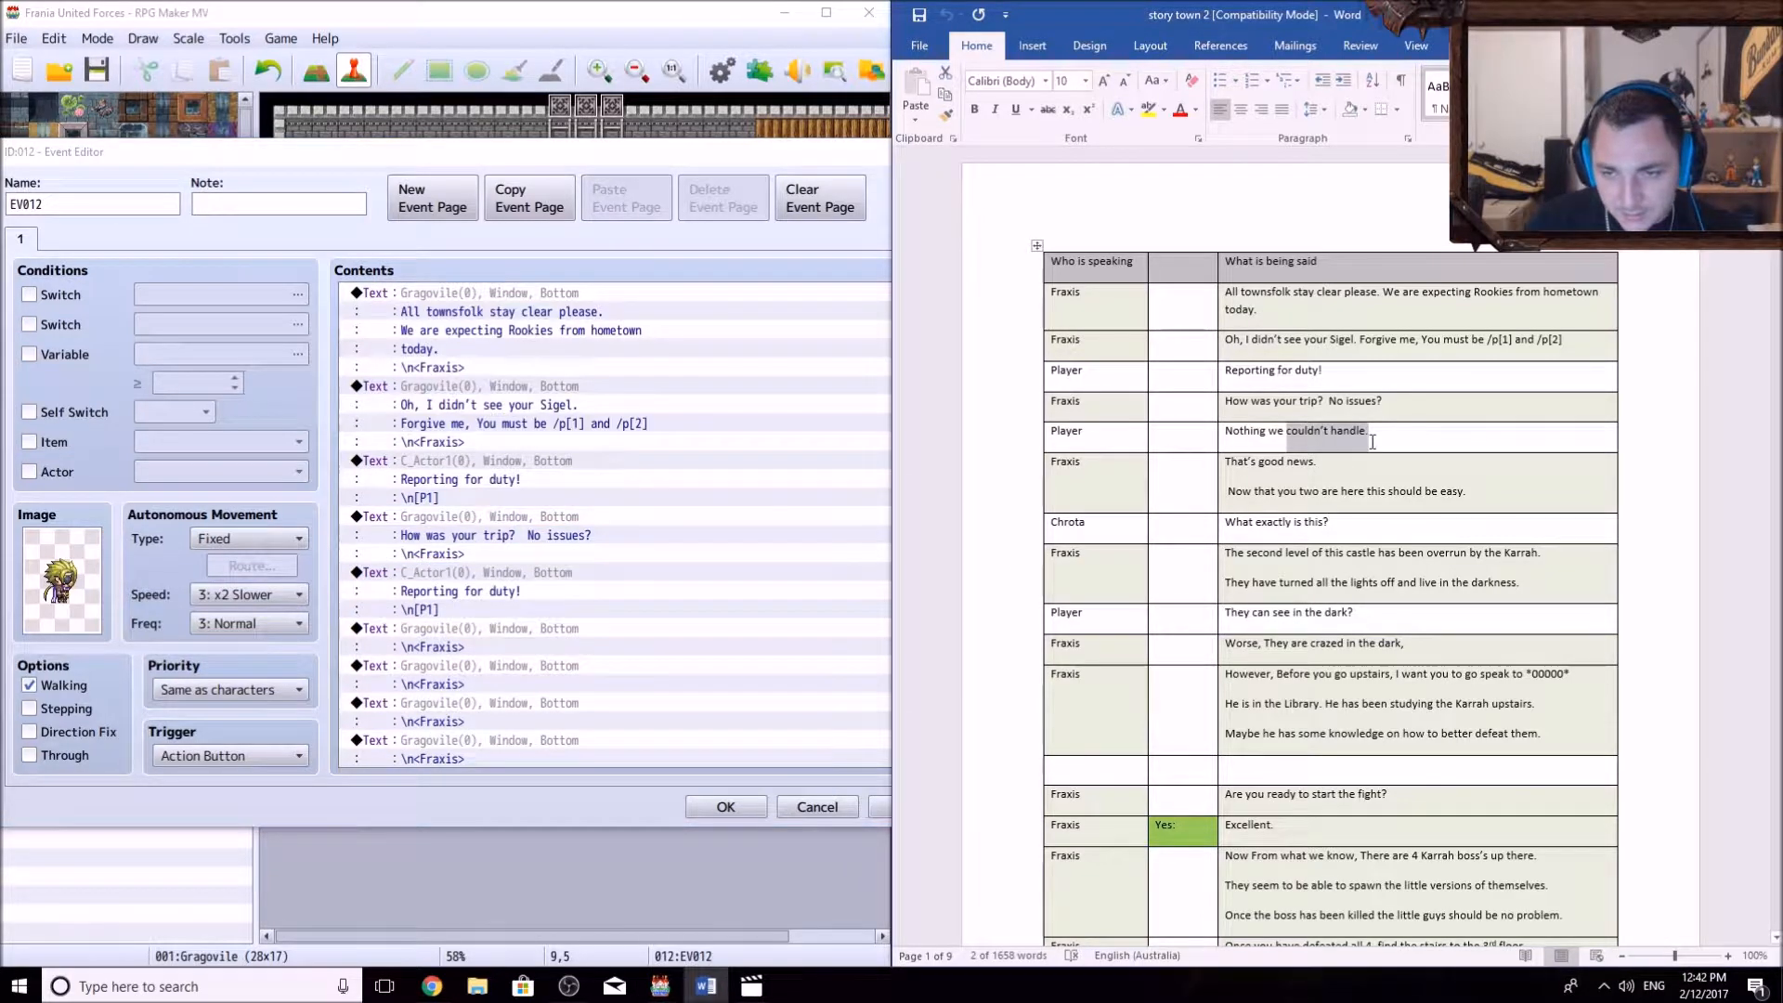
pyautogui.moveTo(1370, 434); pyautogui.dragTo(1250, 434)
pyautogui.hotkey('ctrl', 'c')
pyautogui.click(495, 533)
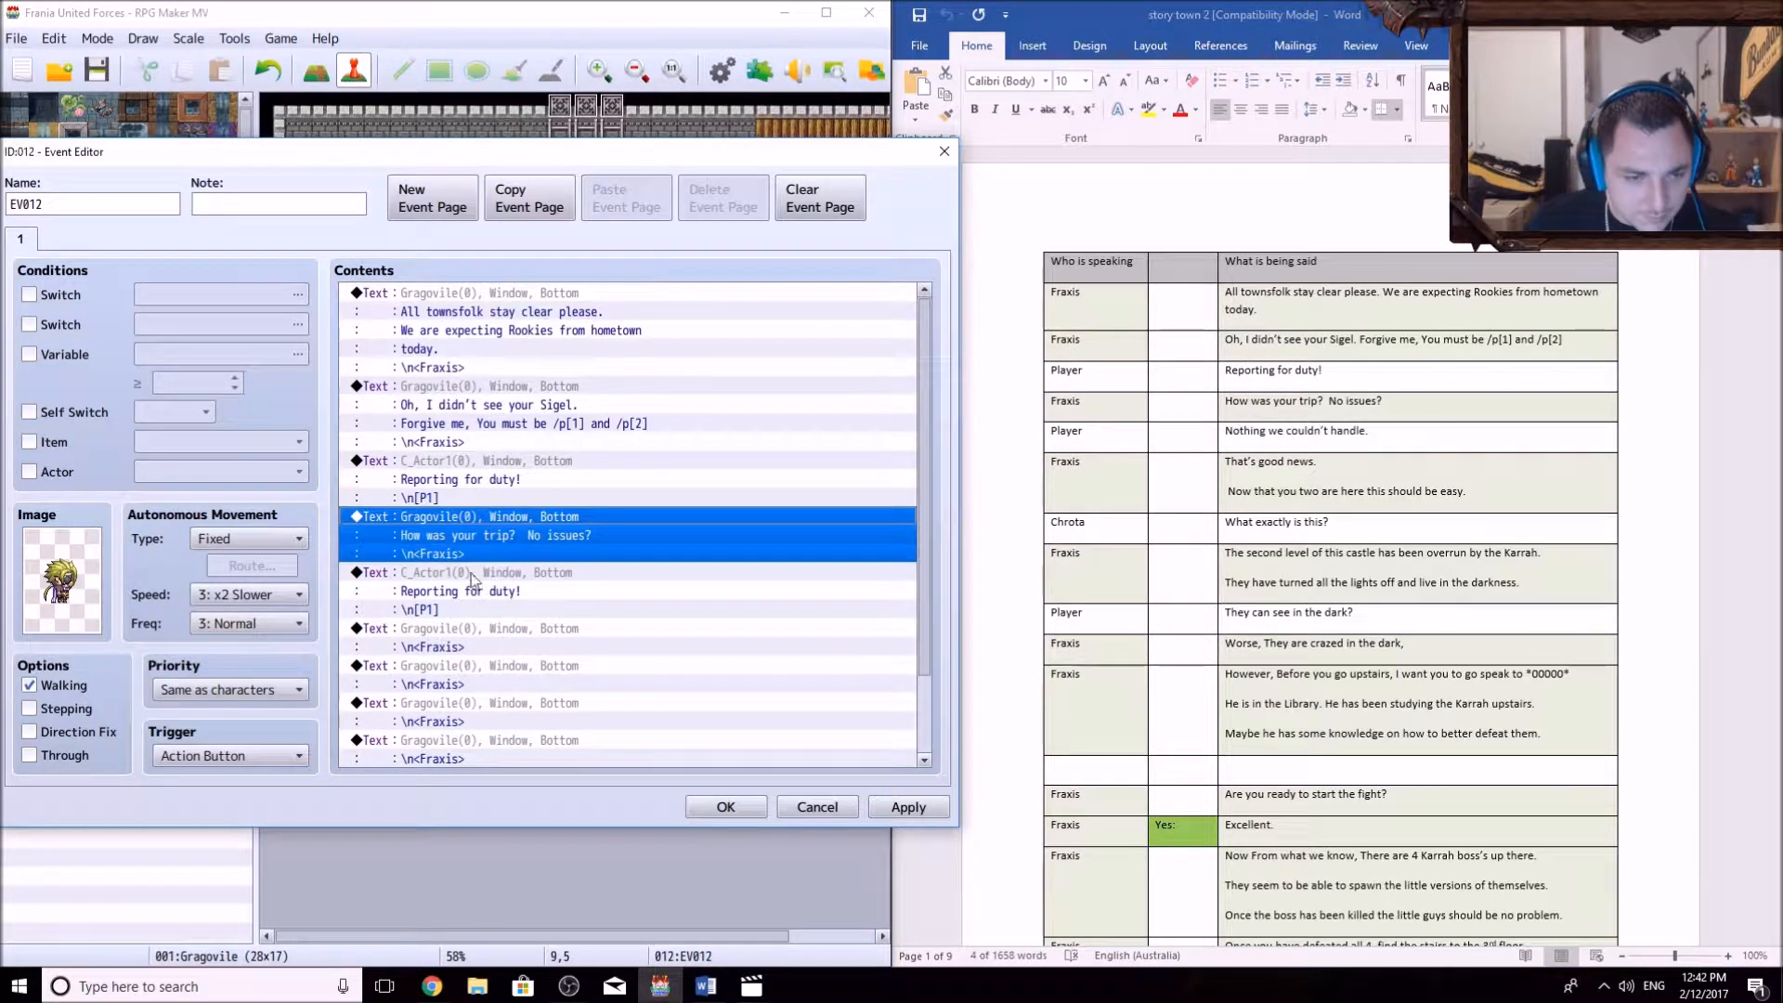
pyautogui.click(477, 577)
pyautogui.doubleClick(477, 576)
pyautogui.moveTo(657, 458); pyautogui.dragTo(487, 457)
pyautogui.hotkey('ctrl', 'v')
pyautogui.click(756, 608)
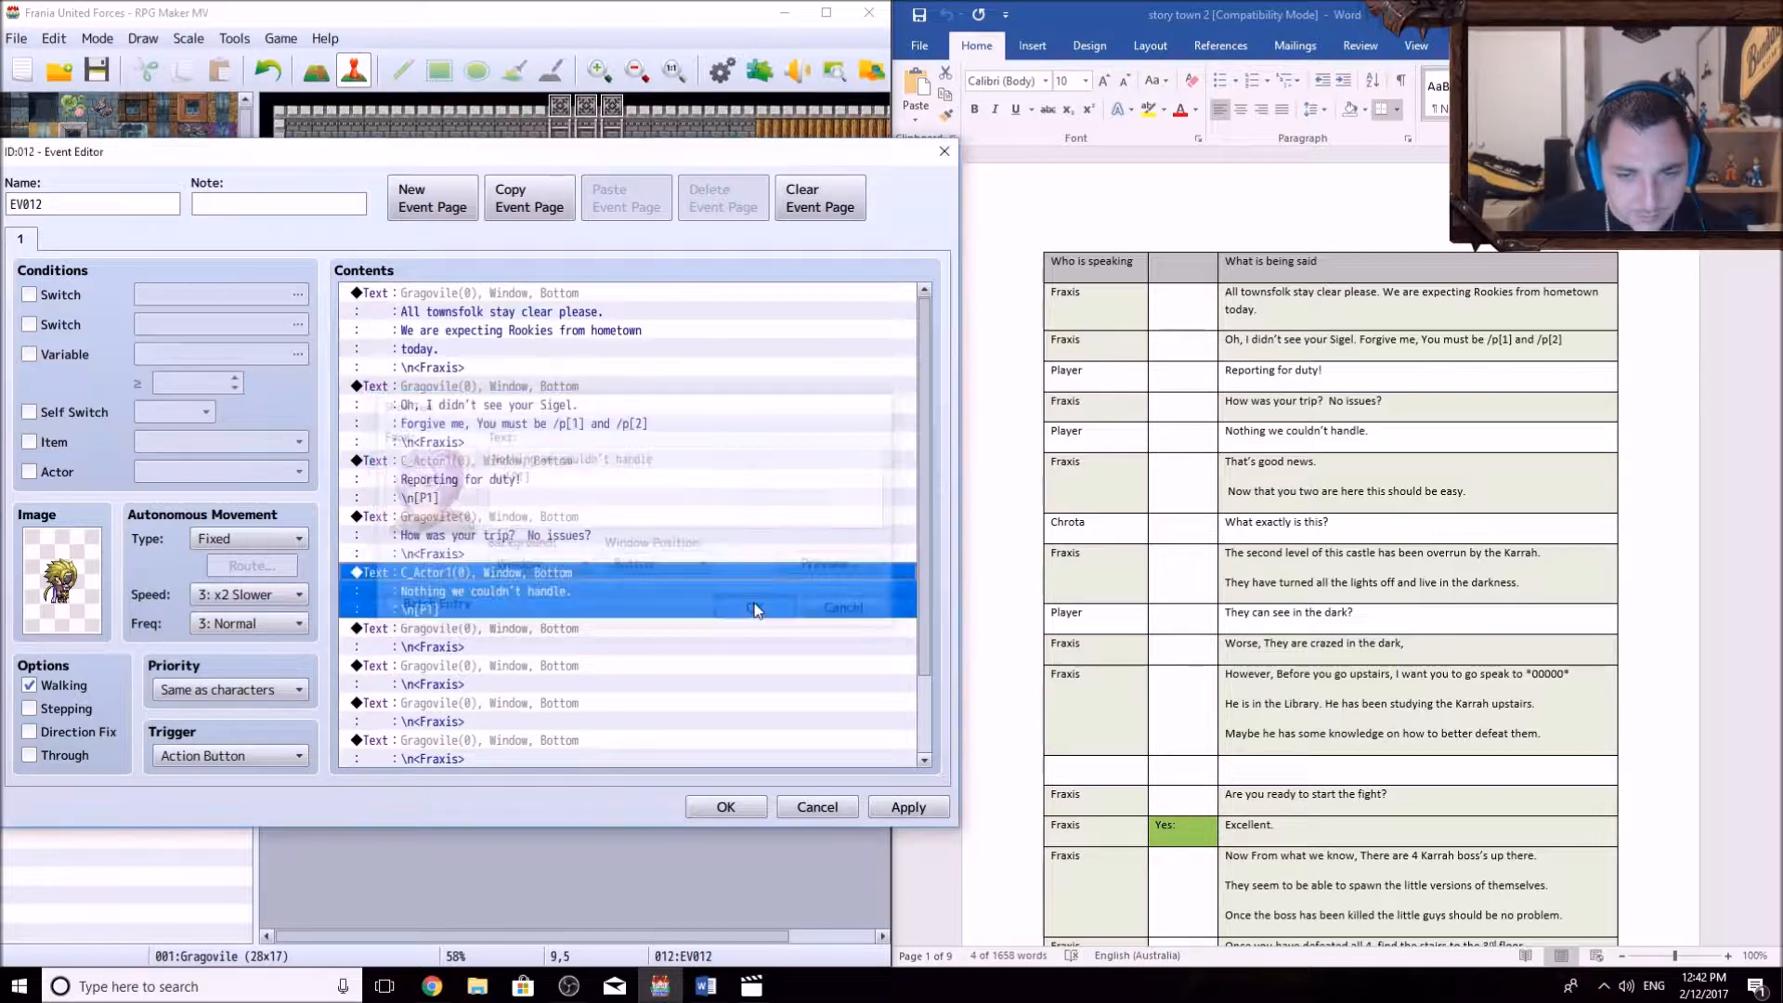
# - Copy Fraxis's two script lines "That's good news. Now that you two are here this should be easy." into the next empty Fraxis message
pyautogui.click(1289, 518)
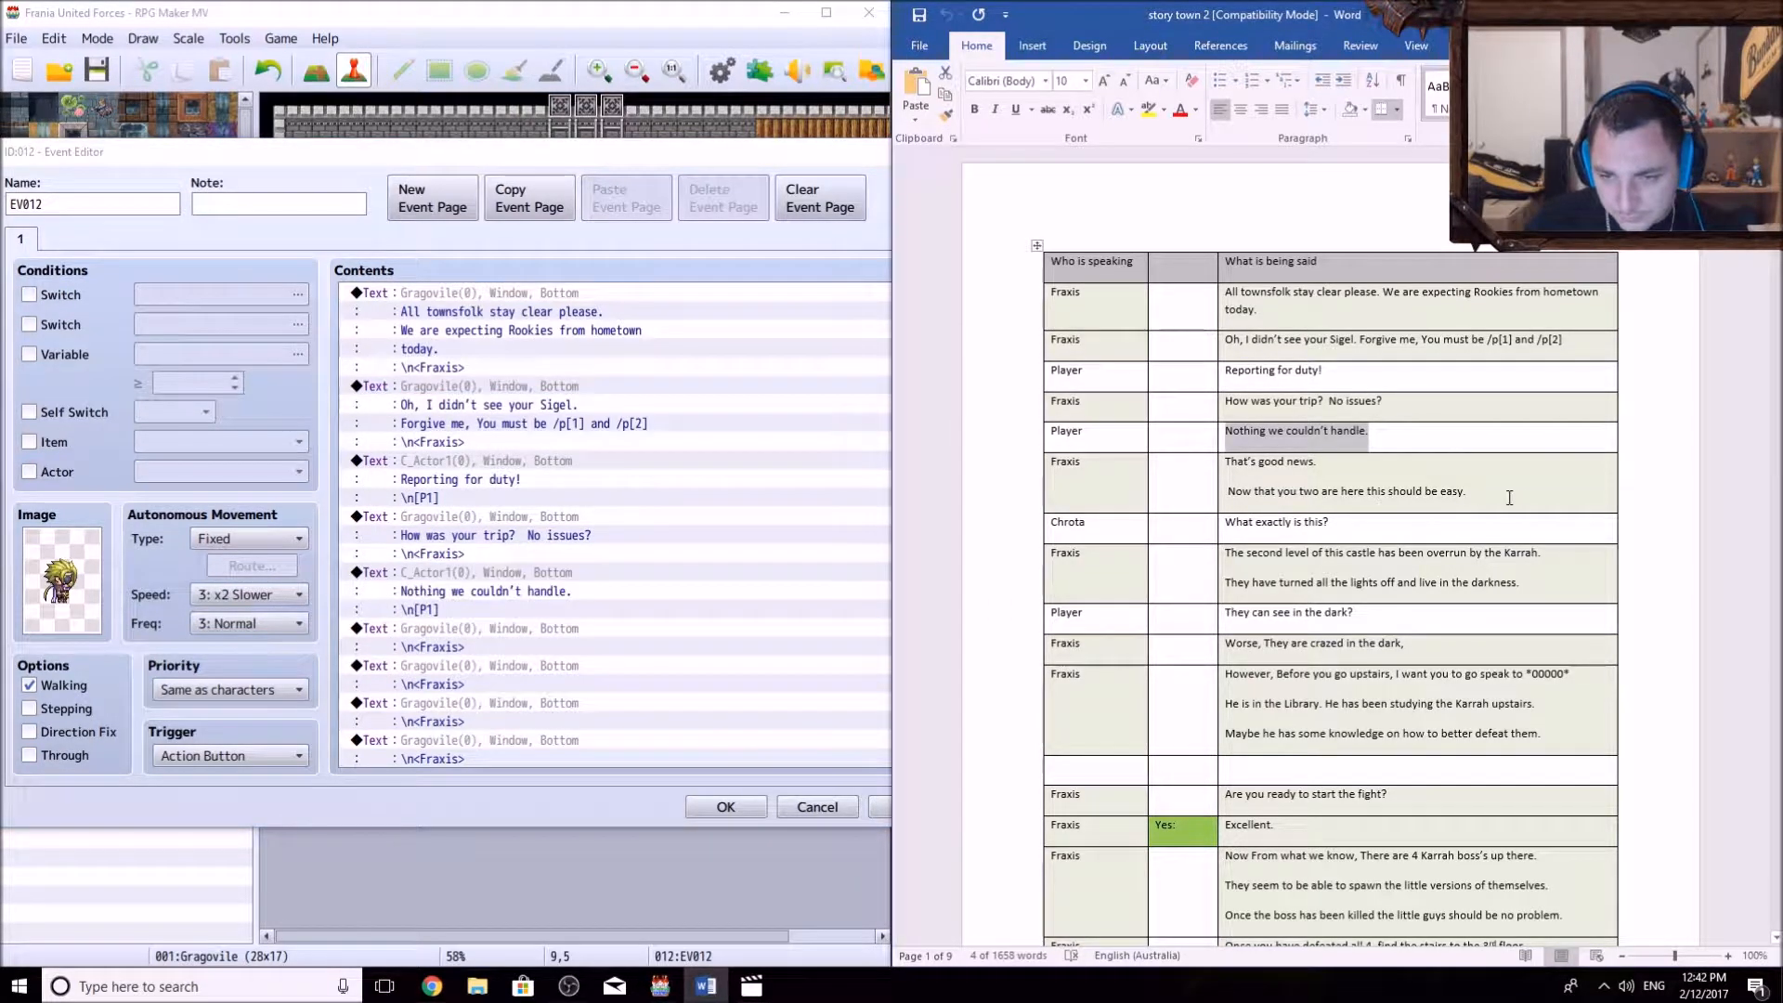
pyautogui.moveTo(1471, 494); pyautogui.dragTo(1245, 476)
pyautogui.click(470, 520)
pyautogui.click(464, 629)
pyautogui.scroll(-2, 535, 578)
pyautogui.doubleClick(539, 571)
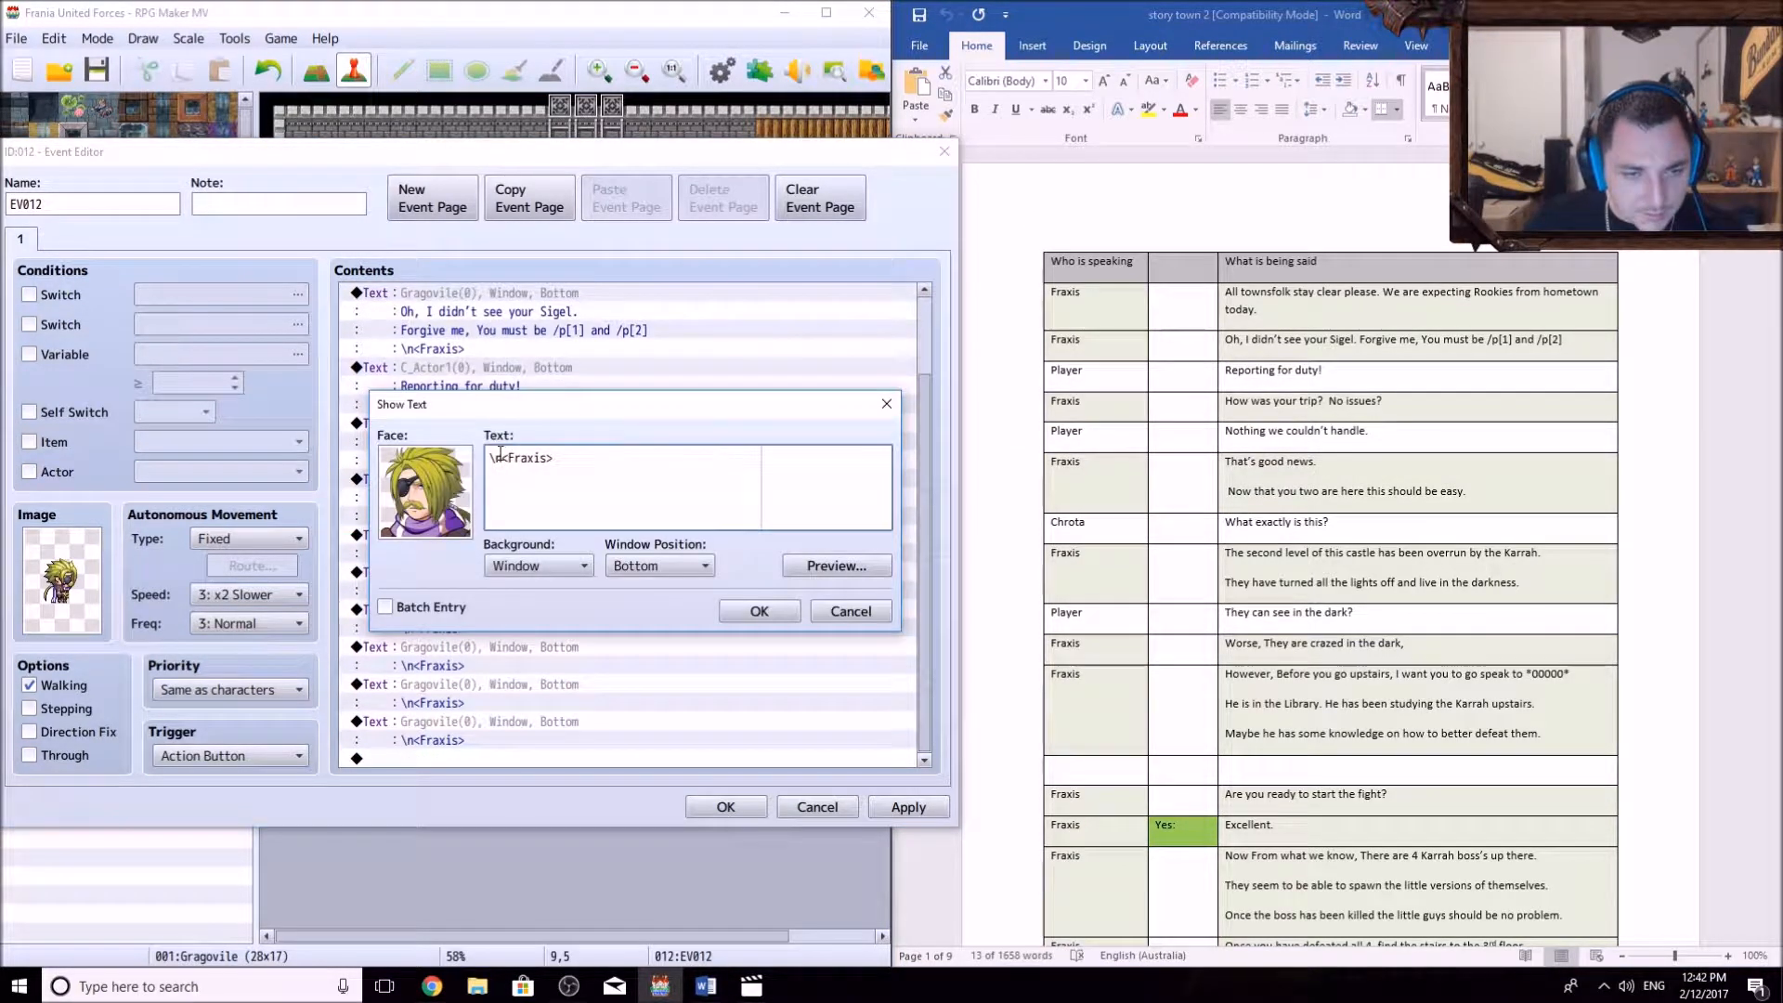
pyautogui.hotkey('ctrl', 'v')
pyautogui.press('Return')
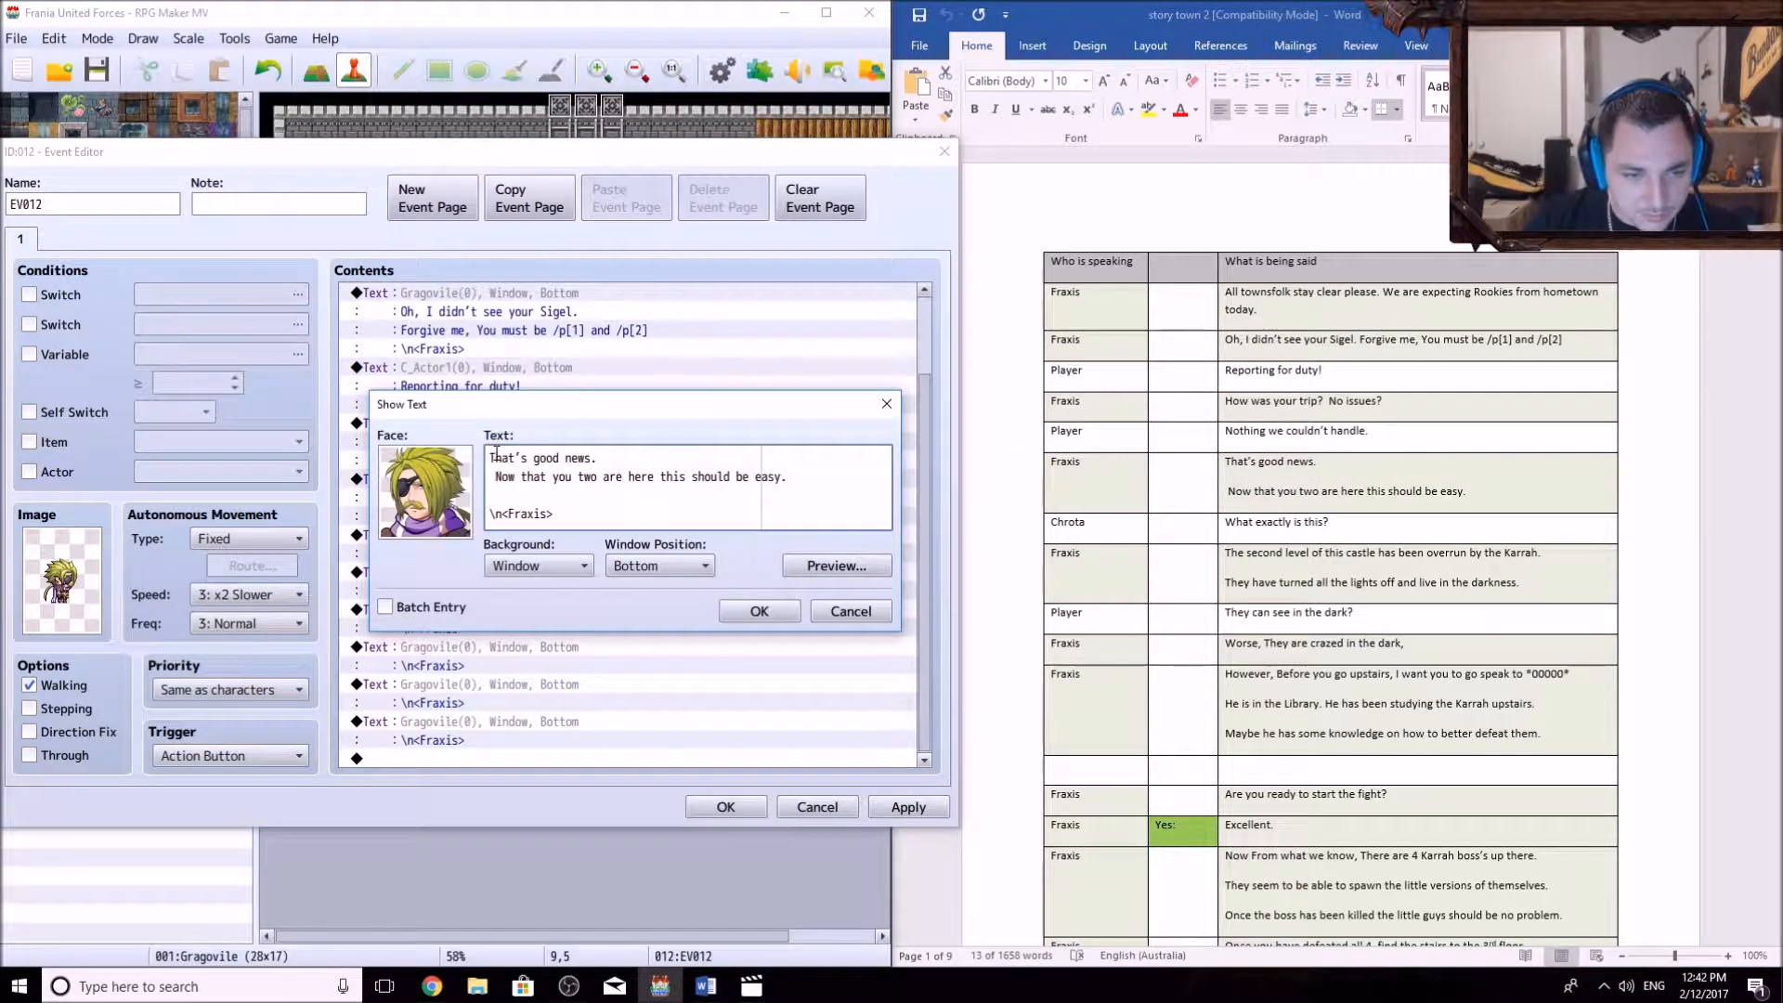
# - Remove the blank line above \n<Fraxis> and the leading space before "Now that you two", and confirm the message
pyautogui.press('BackSpace')
pyautogui.click(495, 477)
pyautogui.press('BackSpace')
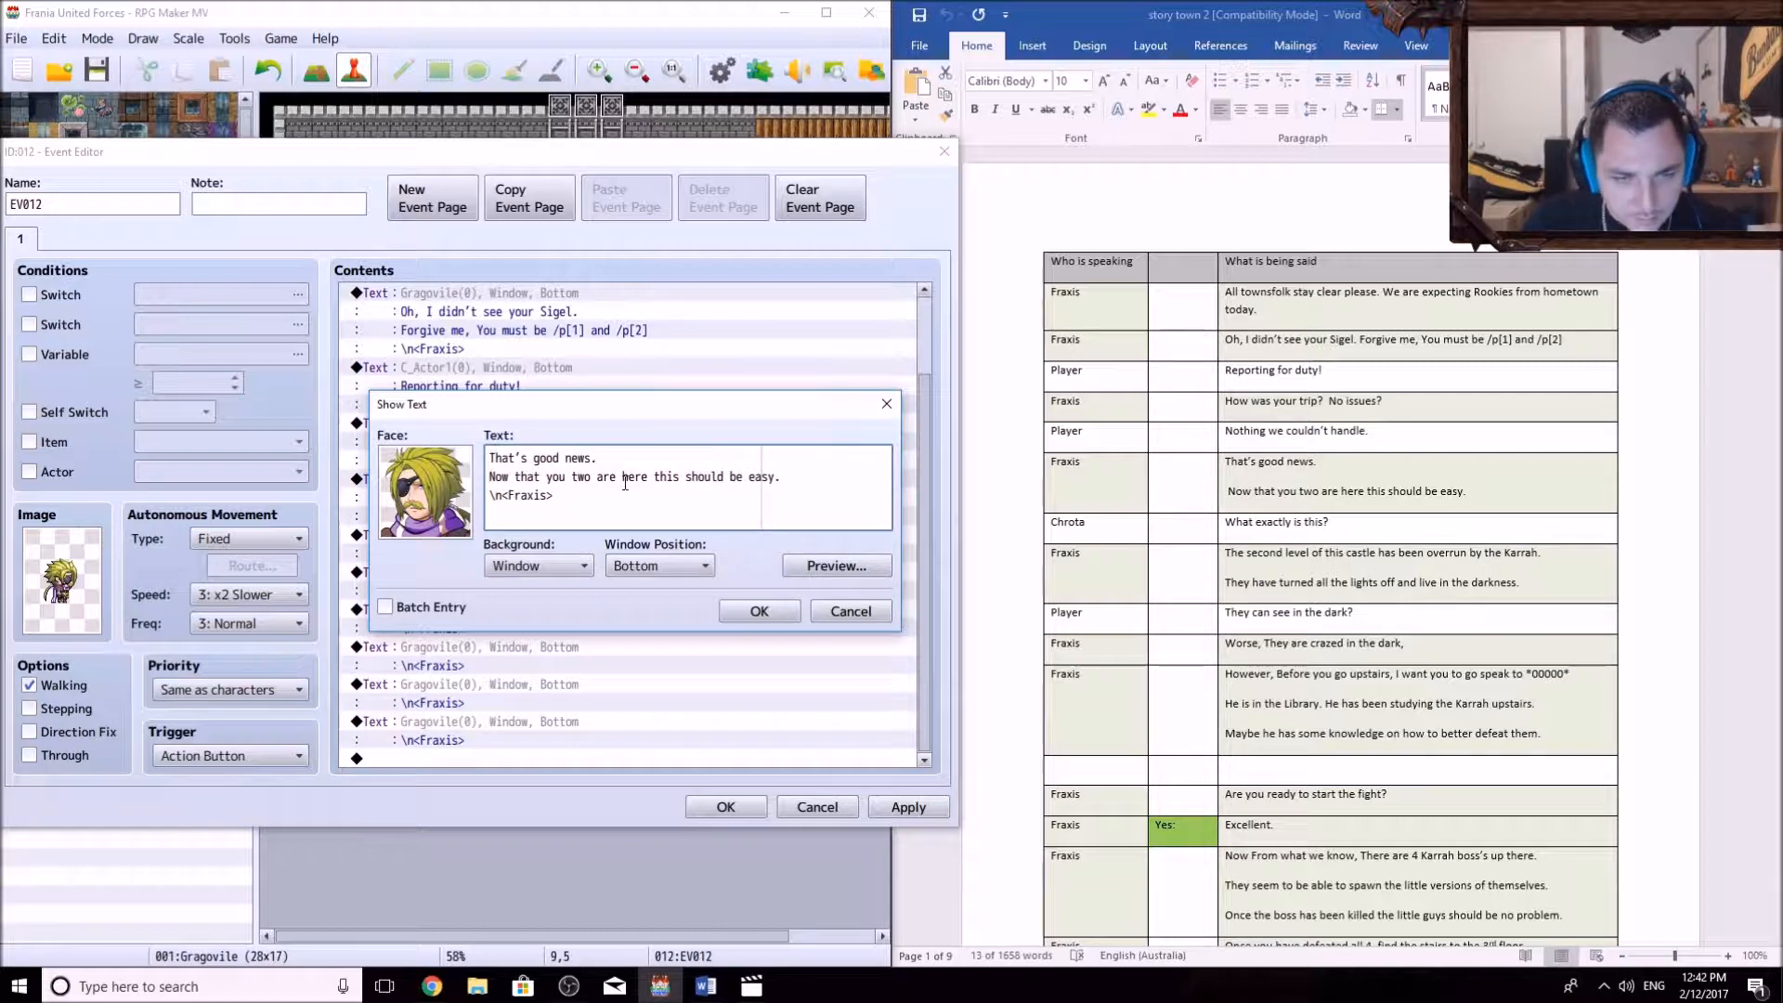
pyautogui.click(748, 611)
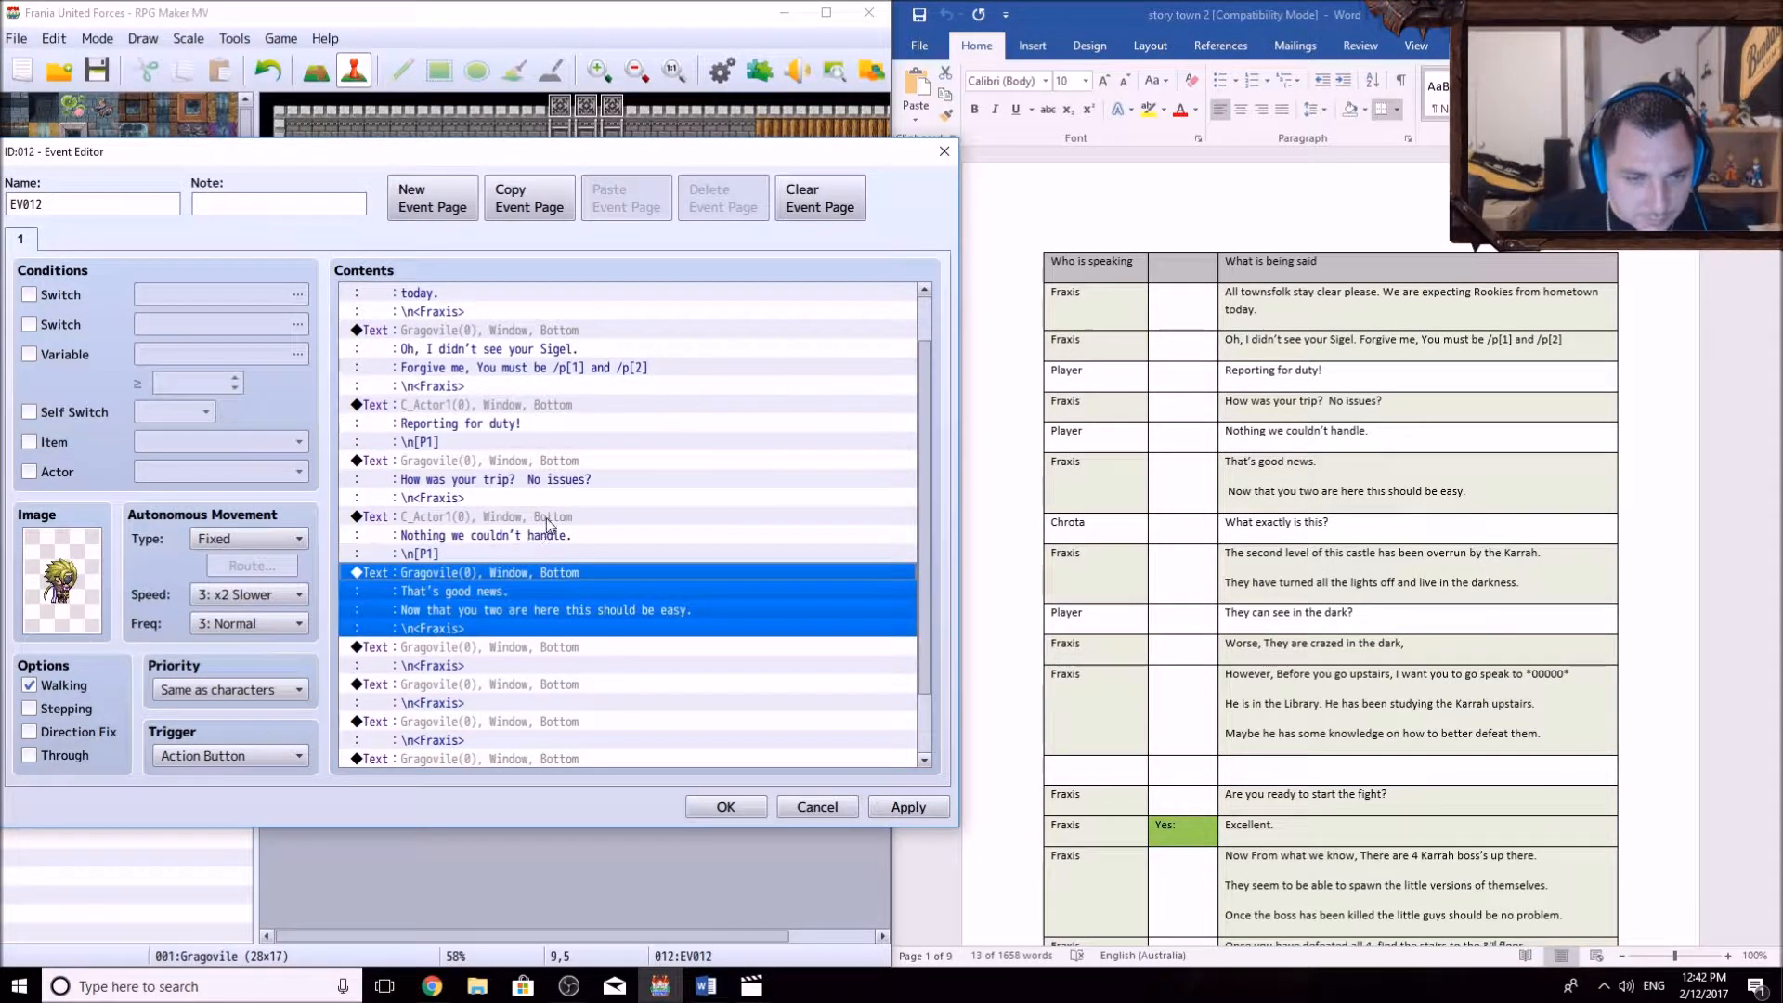
# - Insert a Control Variables command before "That's good news." that sets 0009 Reprot to Fraxis to 1, and save the event
pyautogui.click(547, 520)
pyautogui.click(442, 569)
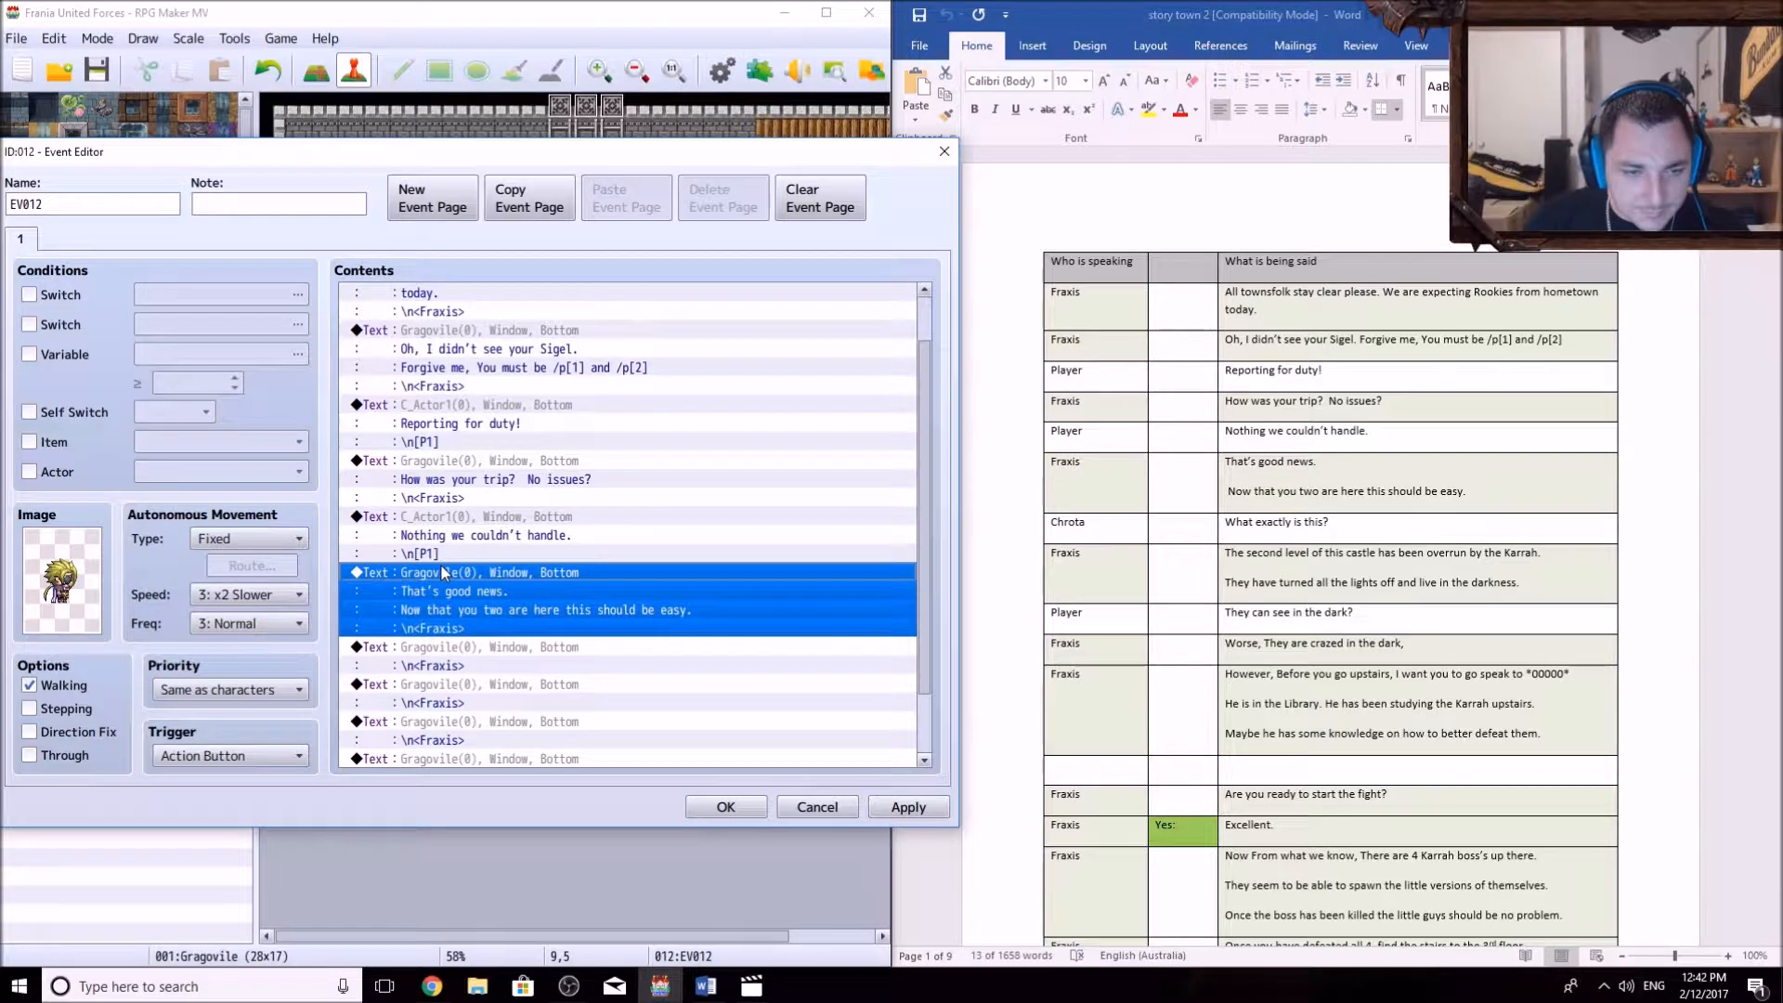
pyautogui.rightClick(442, 572)
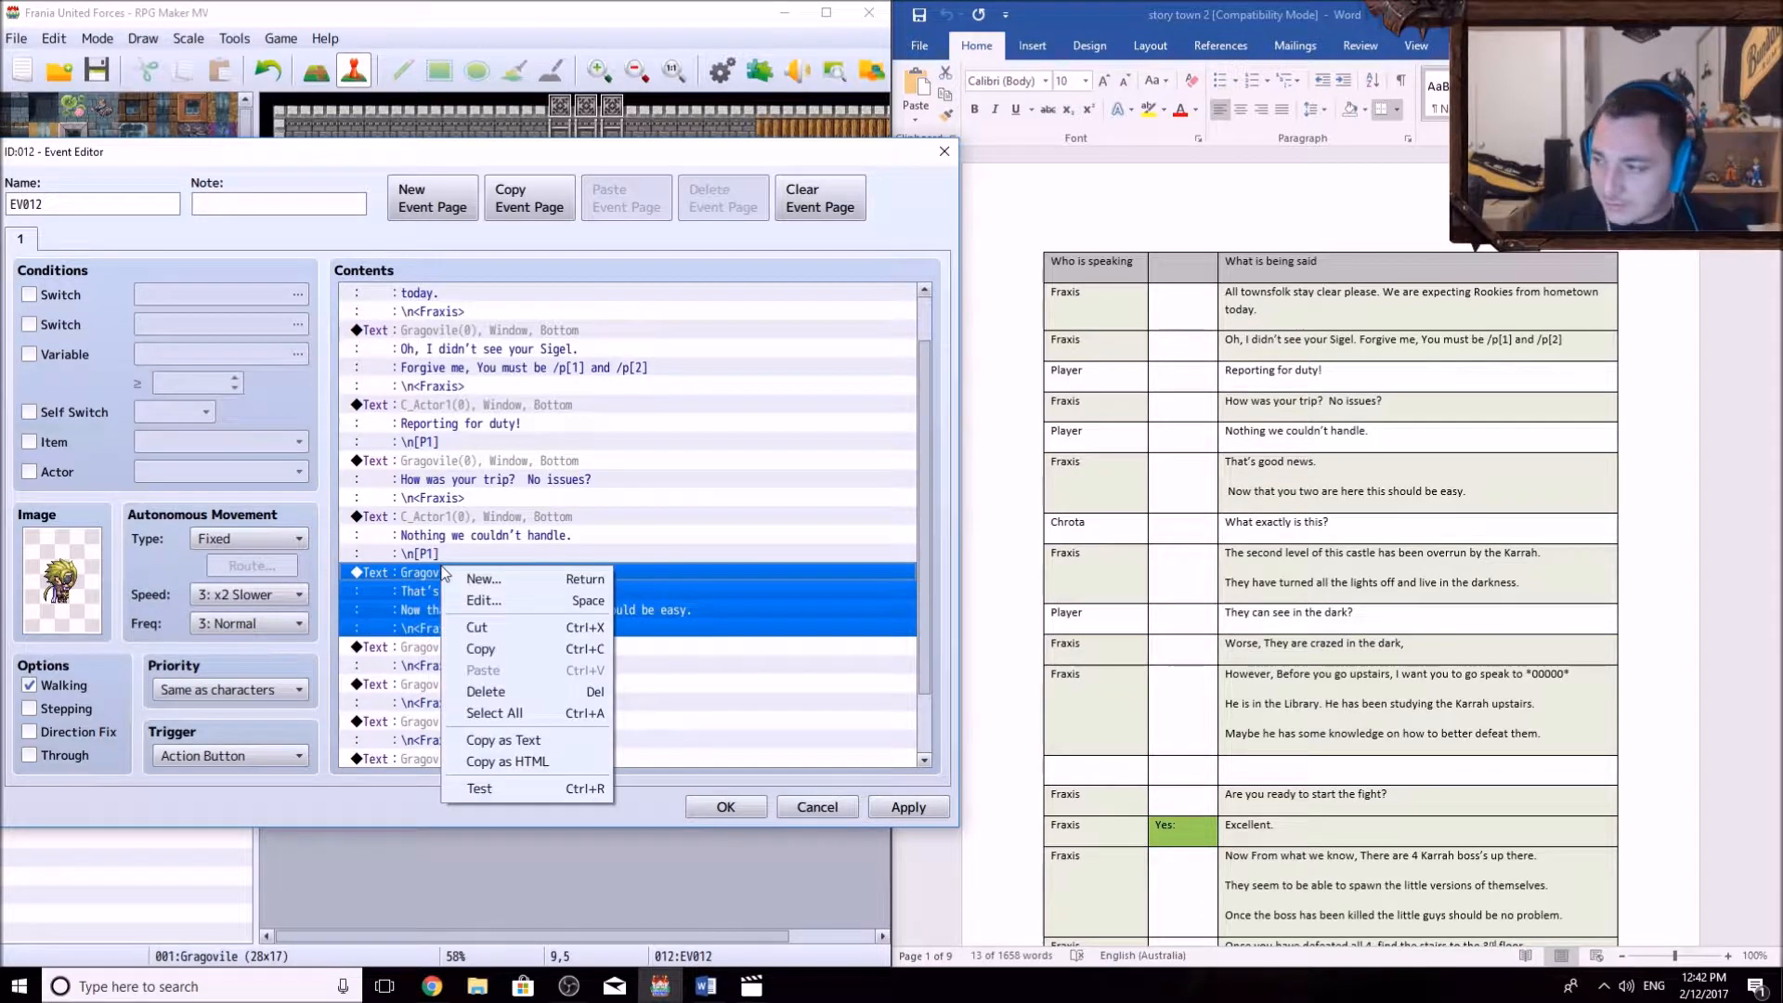
pyautogui.click(491, 580)
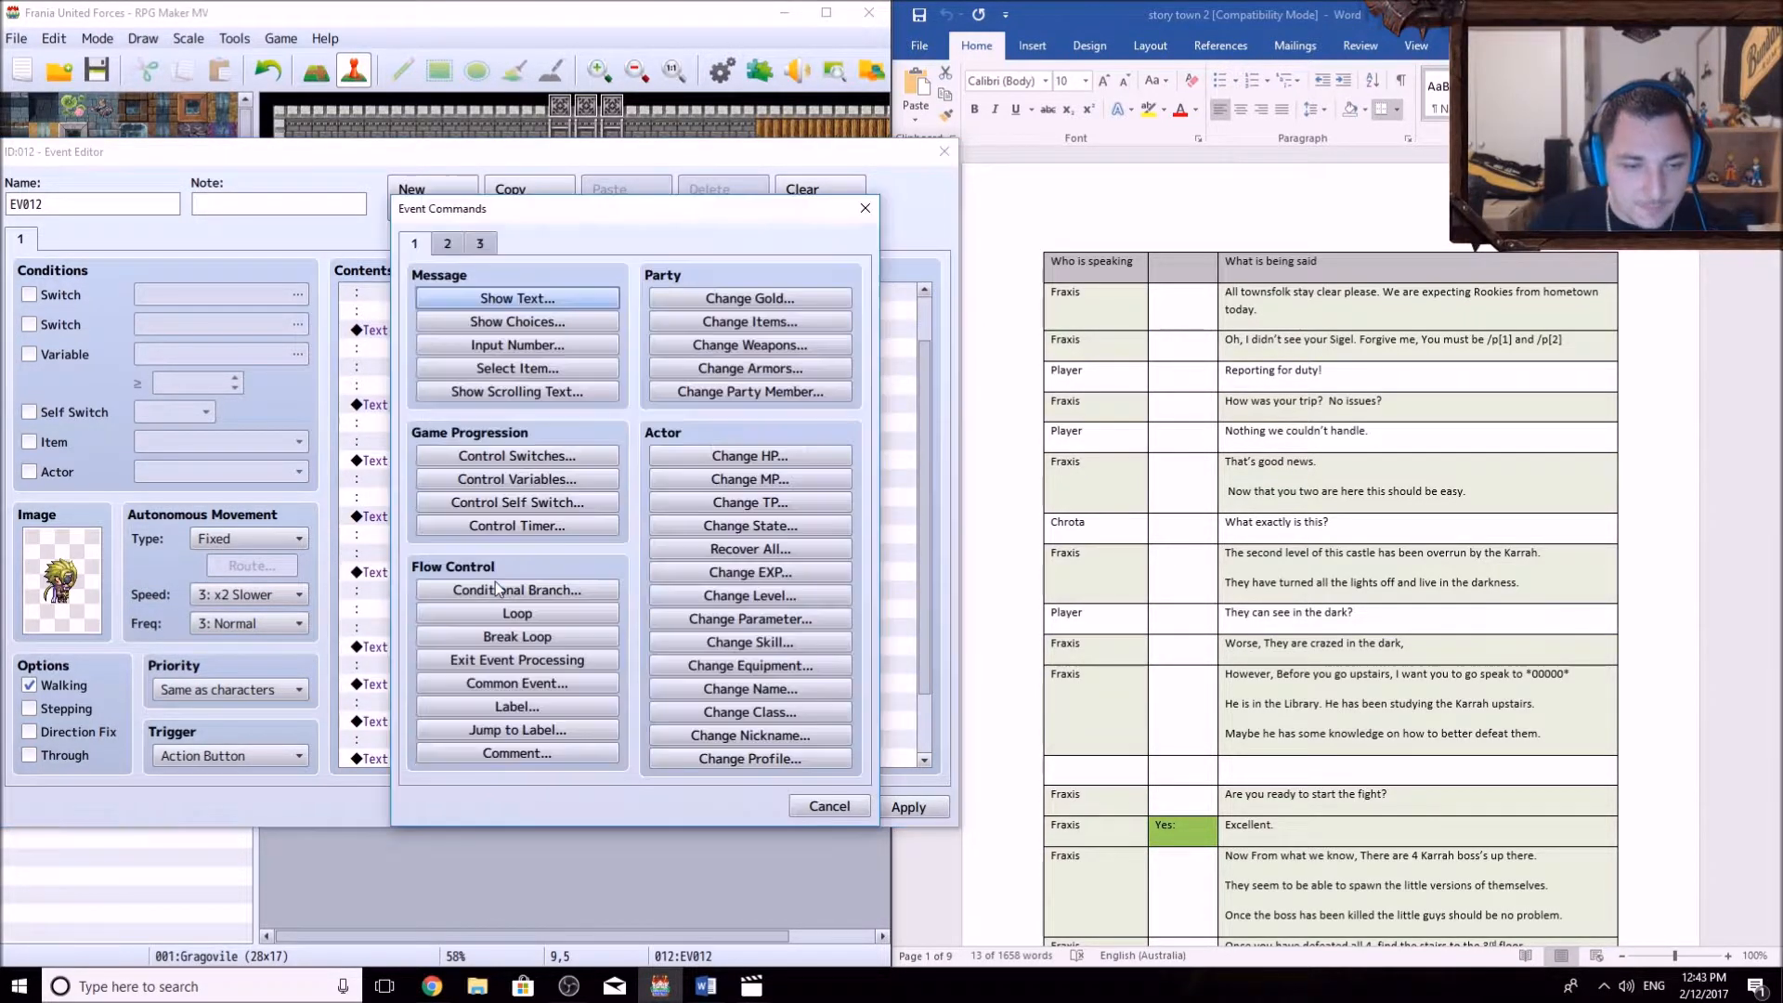
pyautogui.click(554, 478)
pyautogui.click(609, 382)
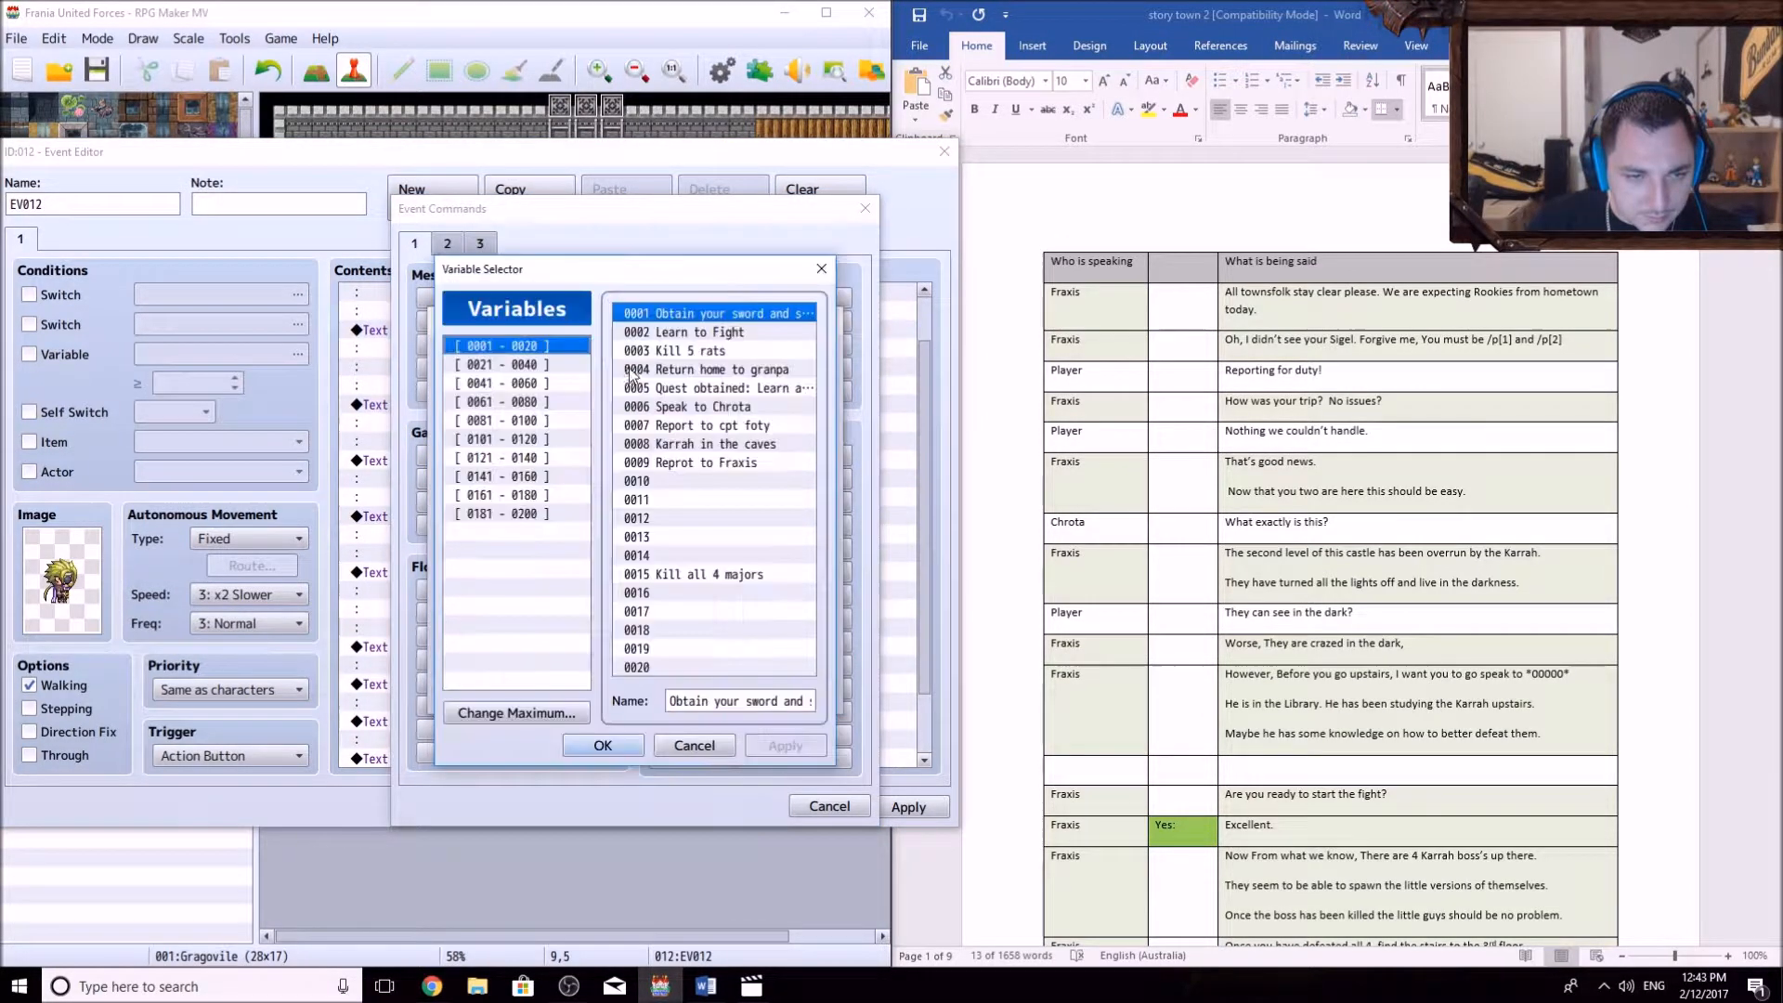
pyautogui.click(711, 463)
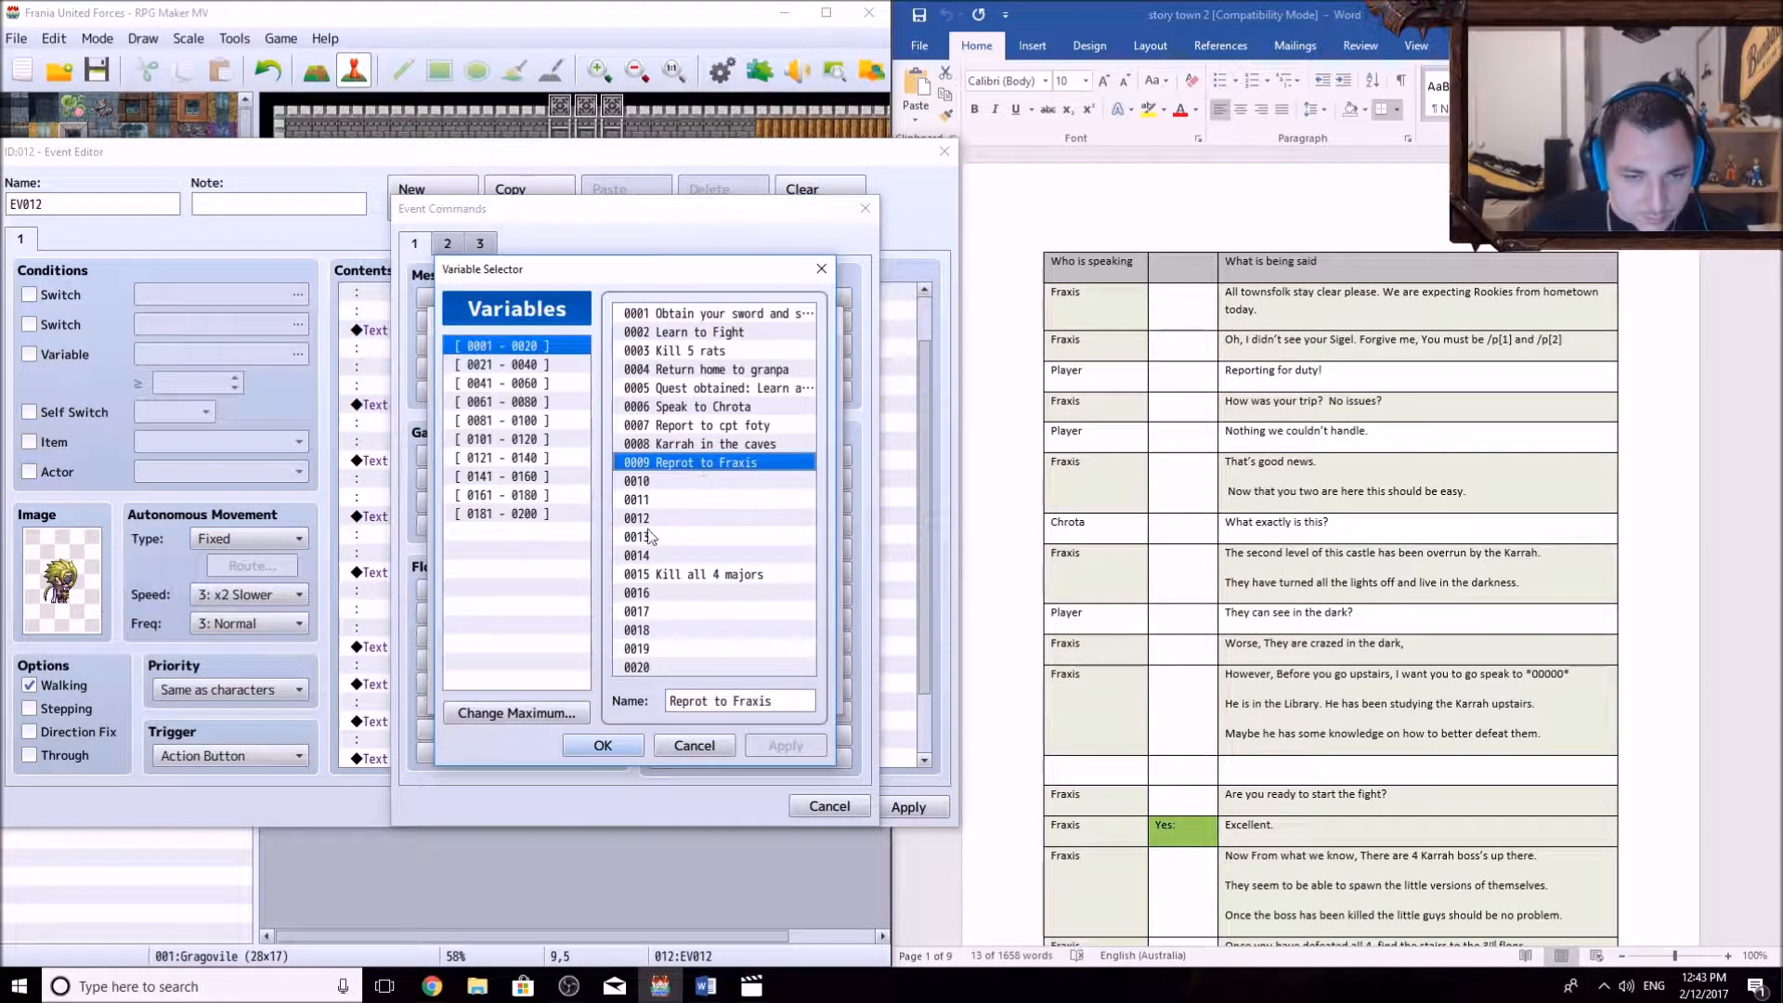
pyautogui.click(599, 746)
pyautogui.click(629, 533)
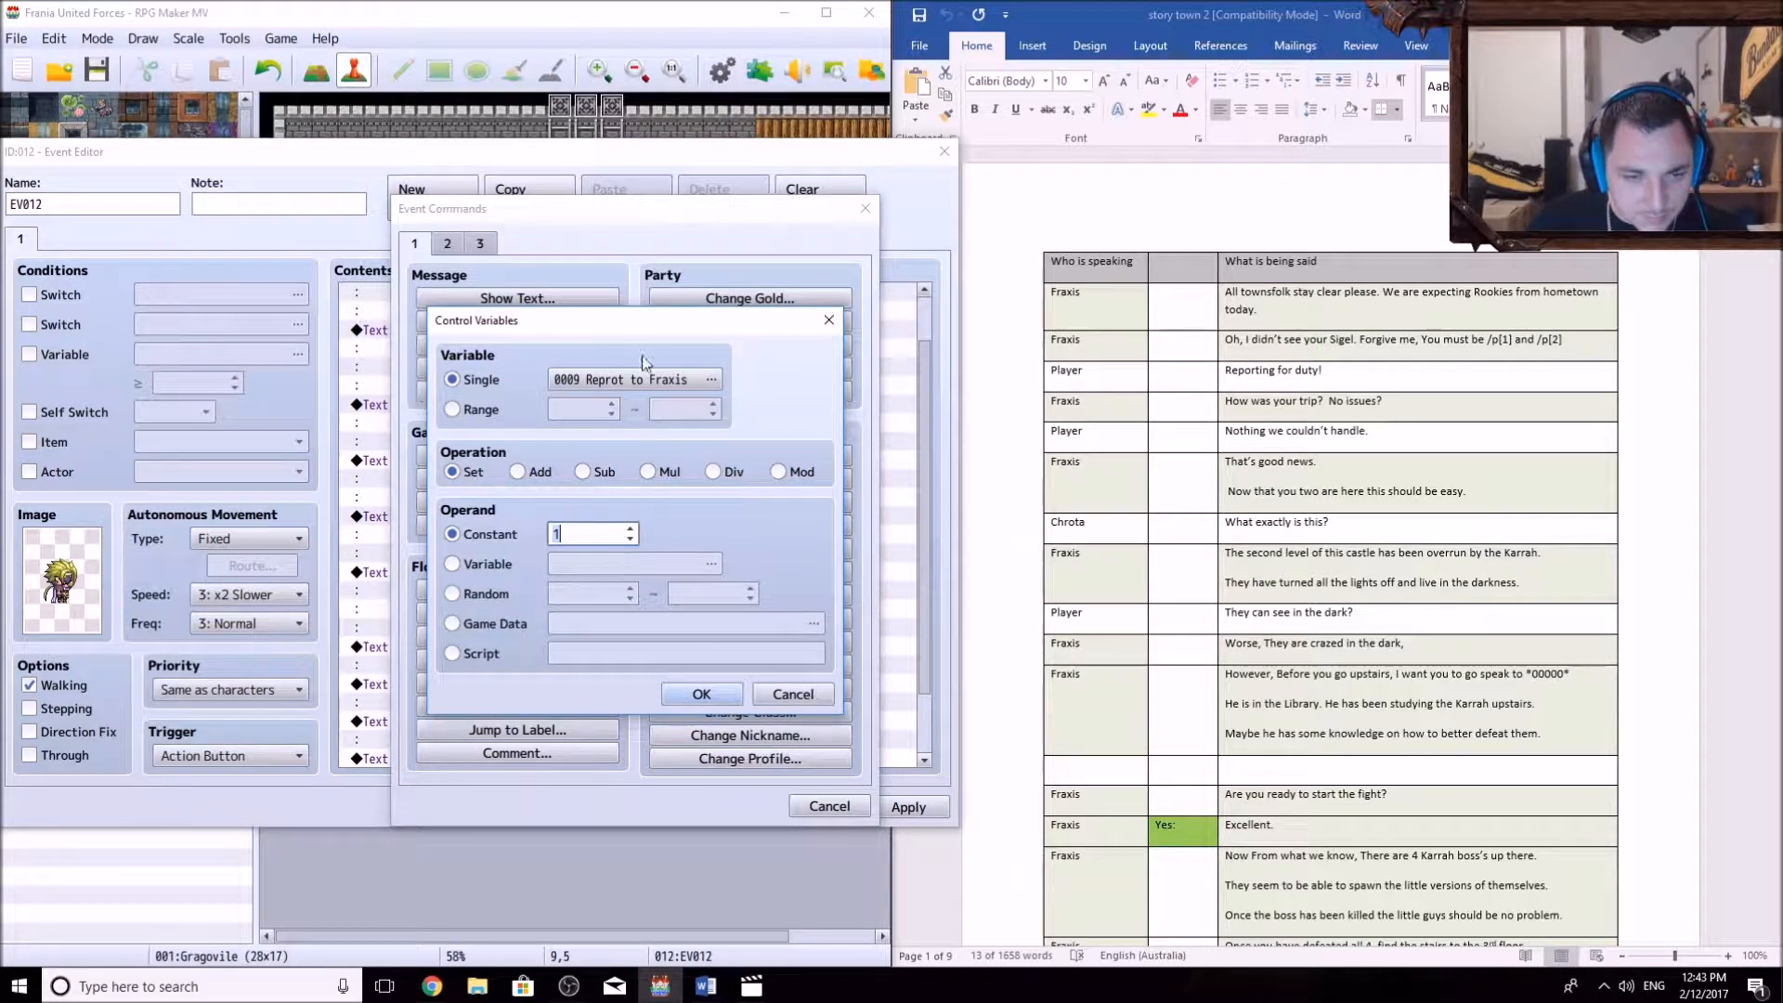
pyautogui.click(689, 696)
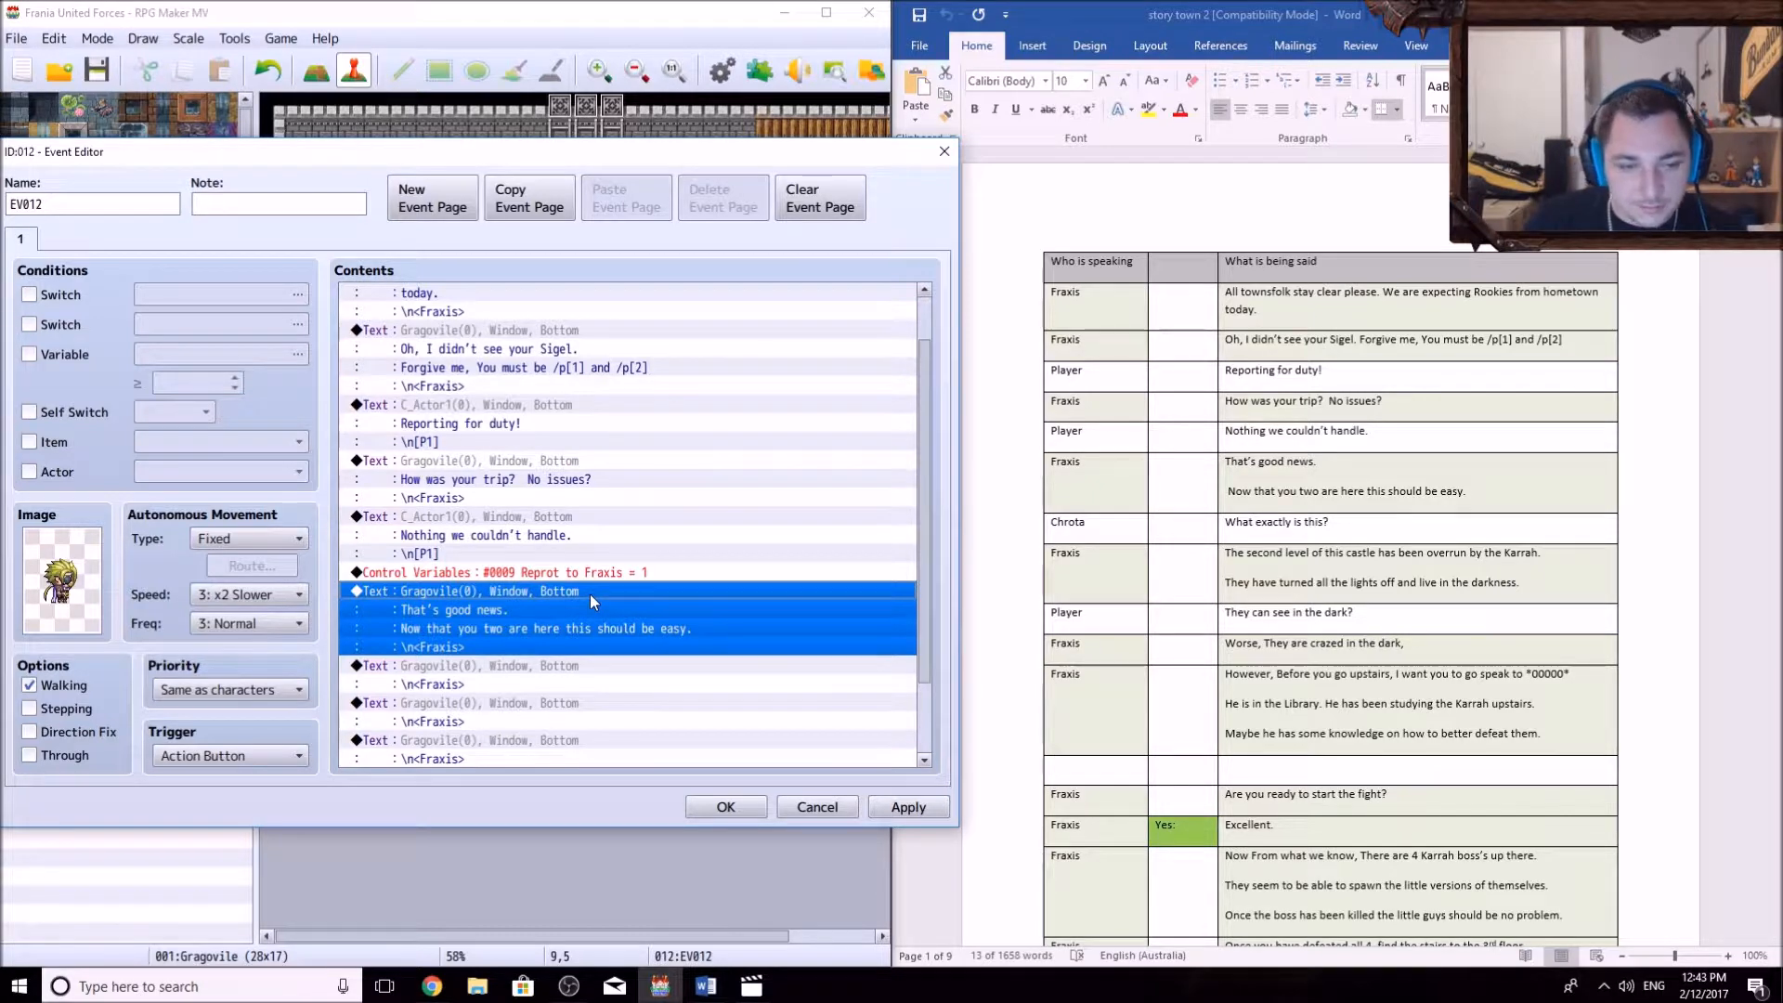
pyautogui.click(725, 806)
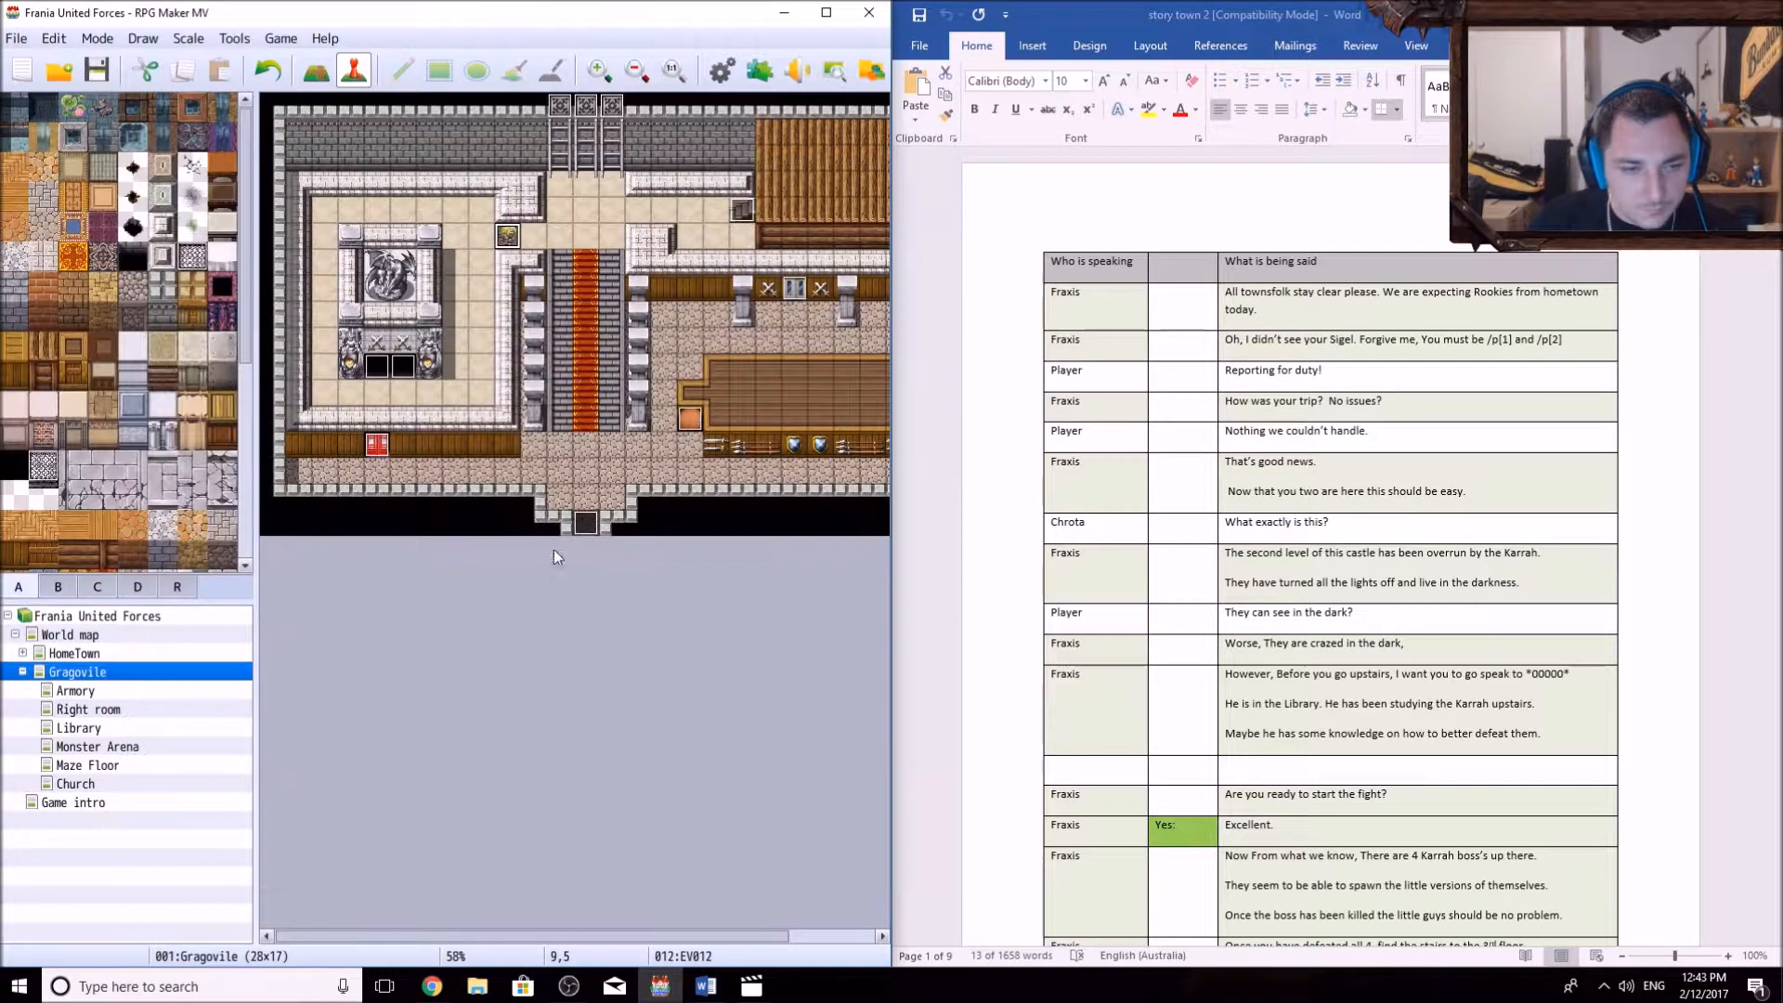
# - Examine the quest message and plugin commands in Conto's event EV008 on the HomeTown map
pyautogui.click(63, 655)
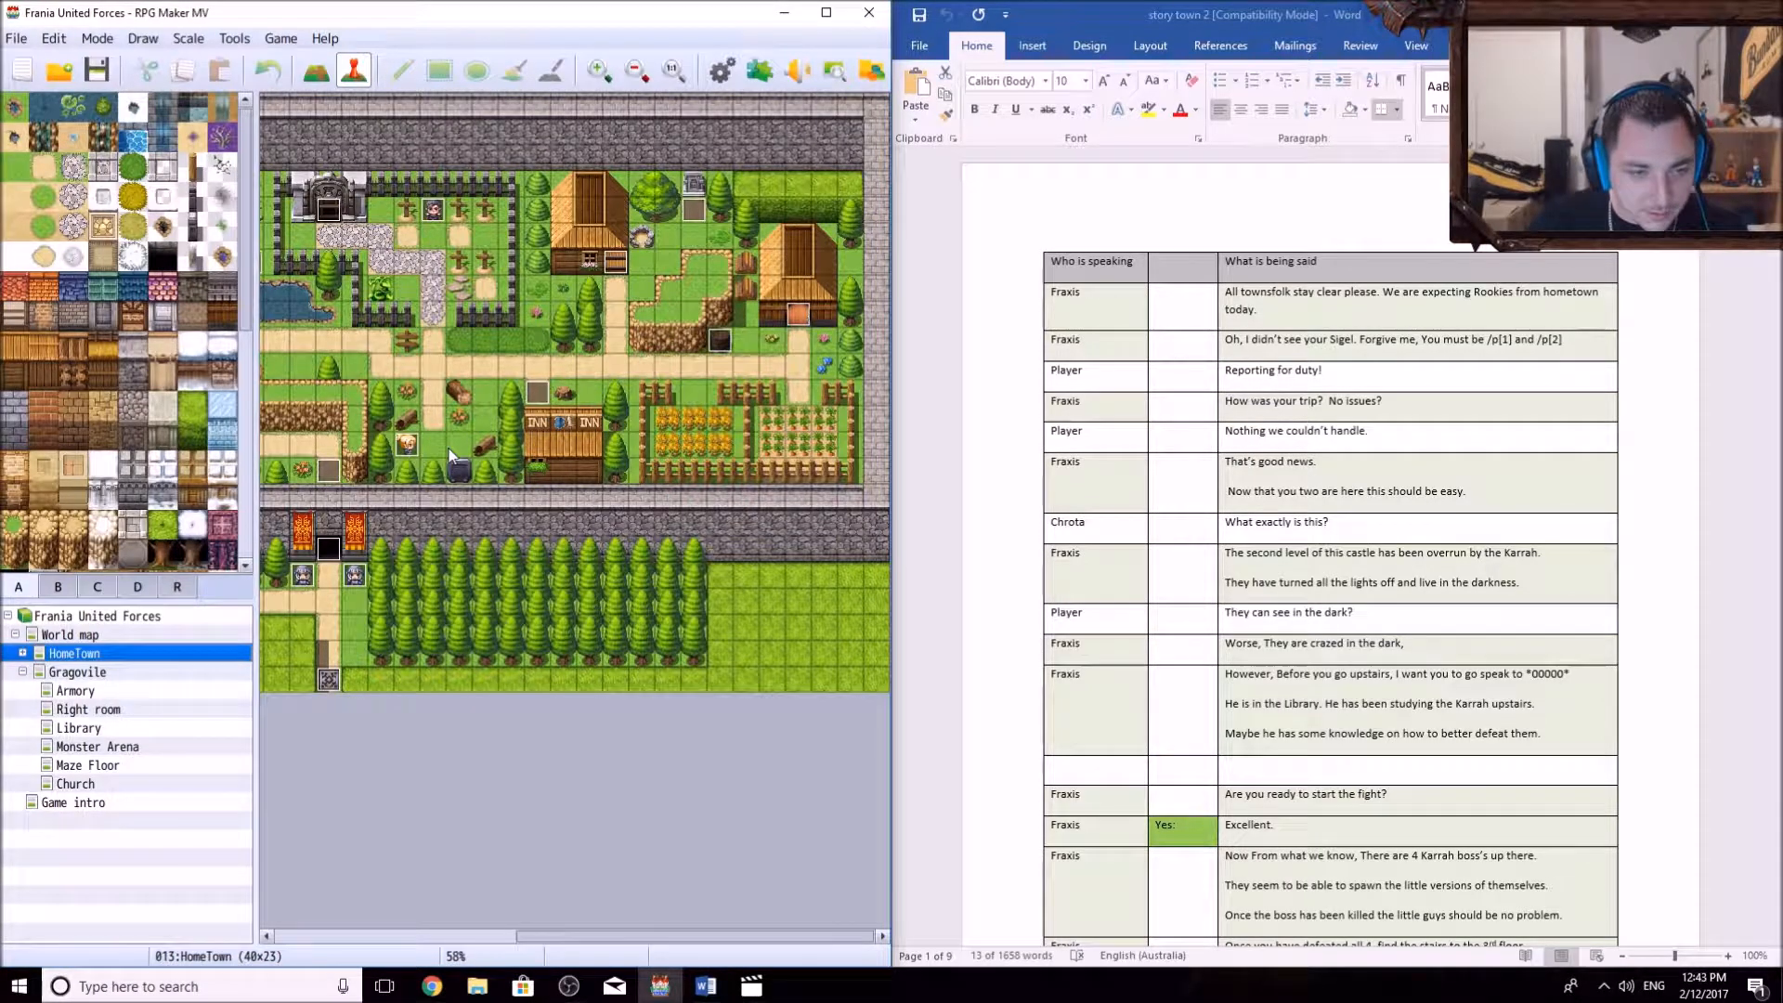
pyautogui.doubleClick(416, 446)
pyautogui.scroll(-5, 517, 592)
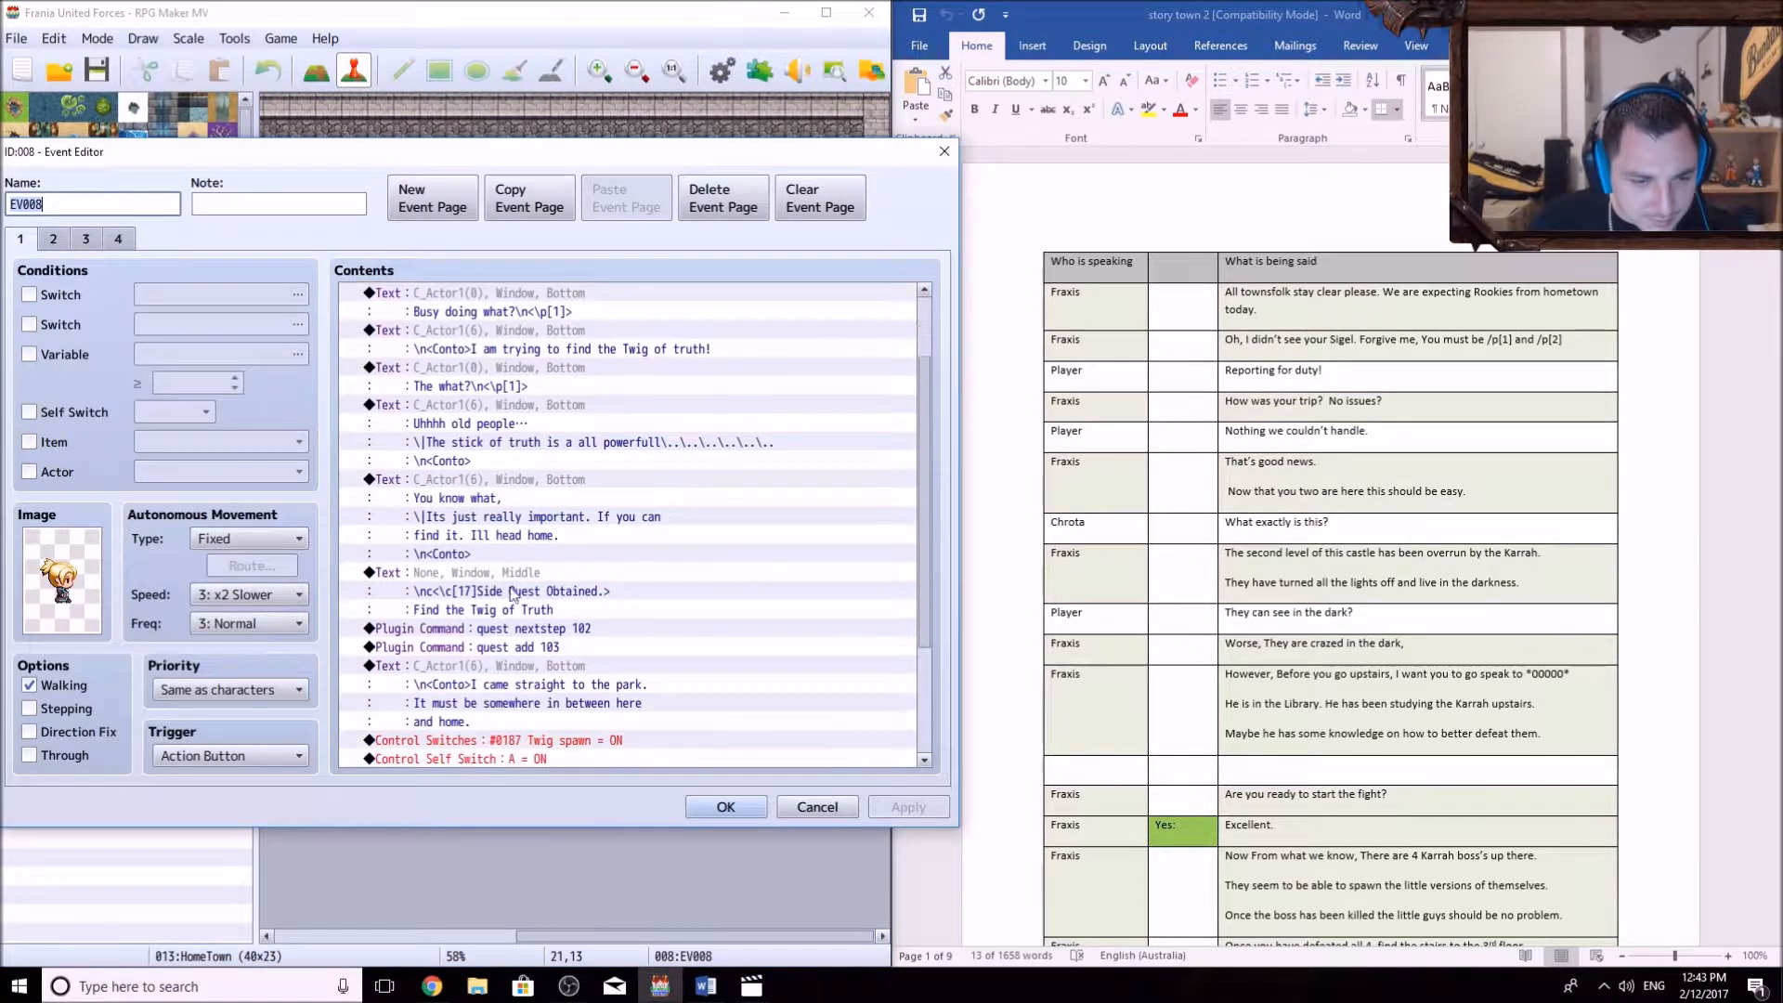
pyautogui.click(517, 592)
pyautogui.scroll(2, 518, 587)
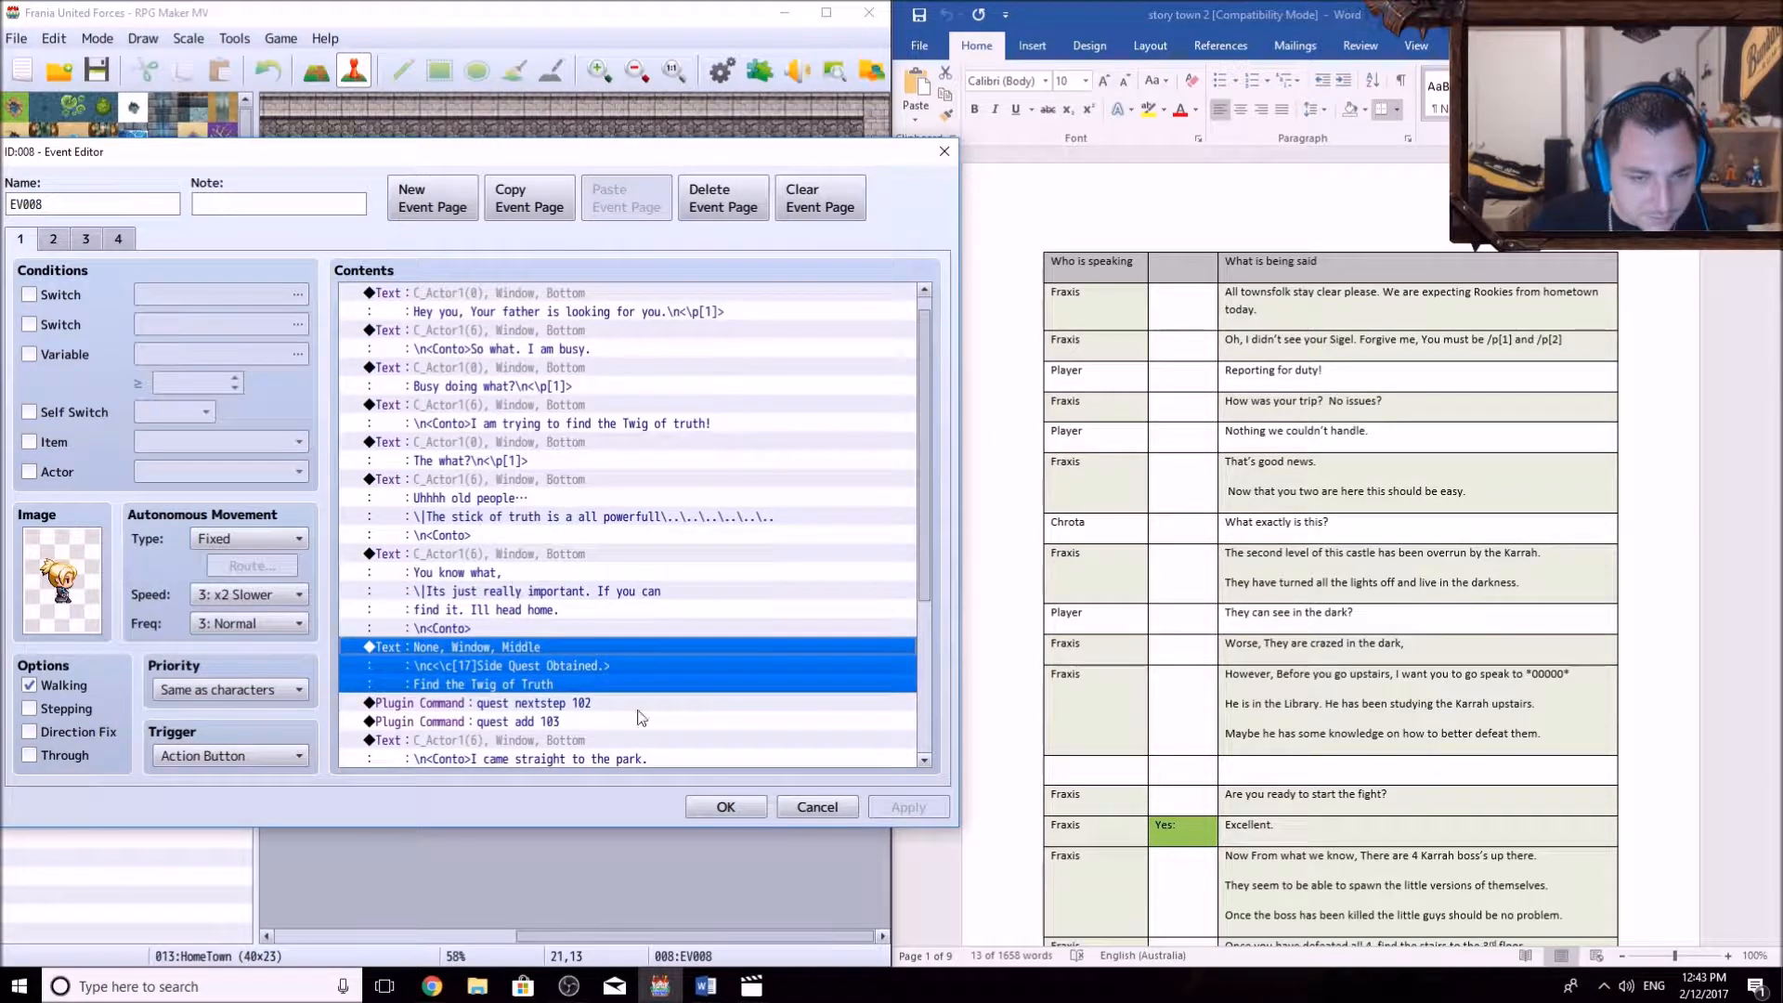
pyautogui.click(814, 804)
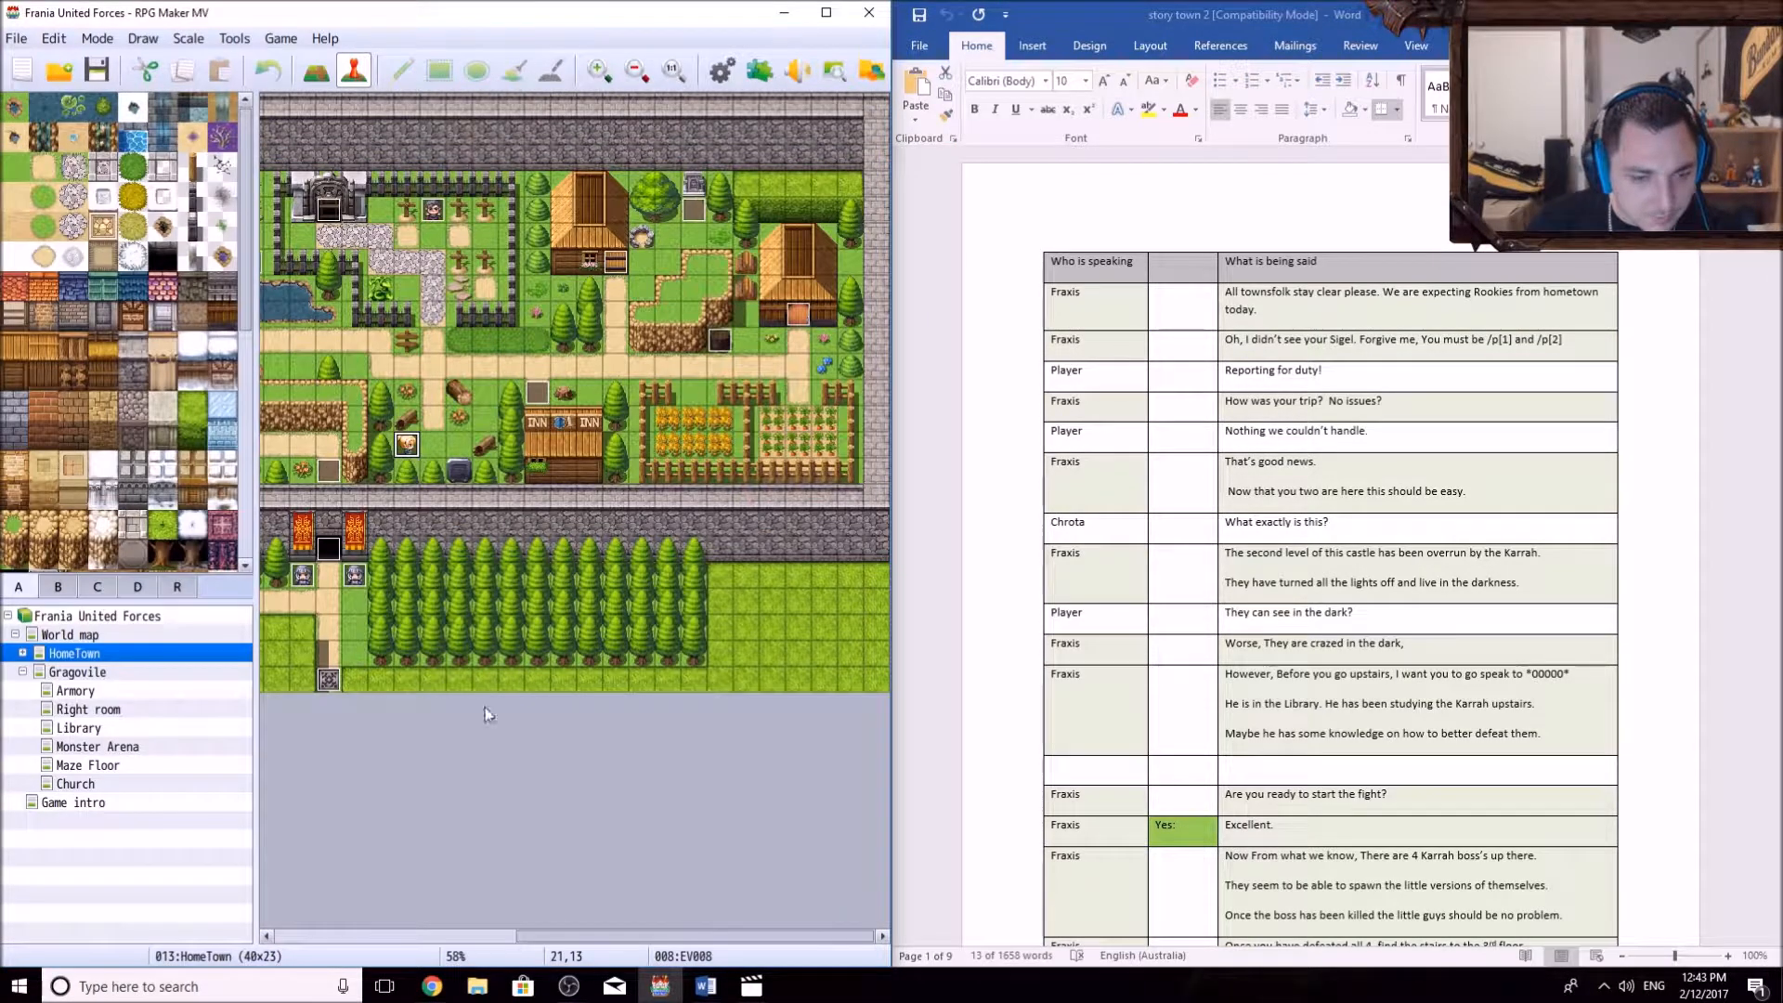
# - Examine how Nas's HomeTown event EV016 handles quest completion with its plugin command, variables and quest messages
pyautogui.moveTo(532, 939); pyautogui.dragTo(447, 938)
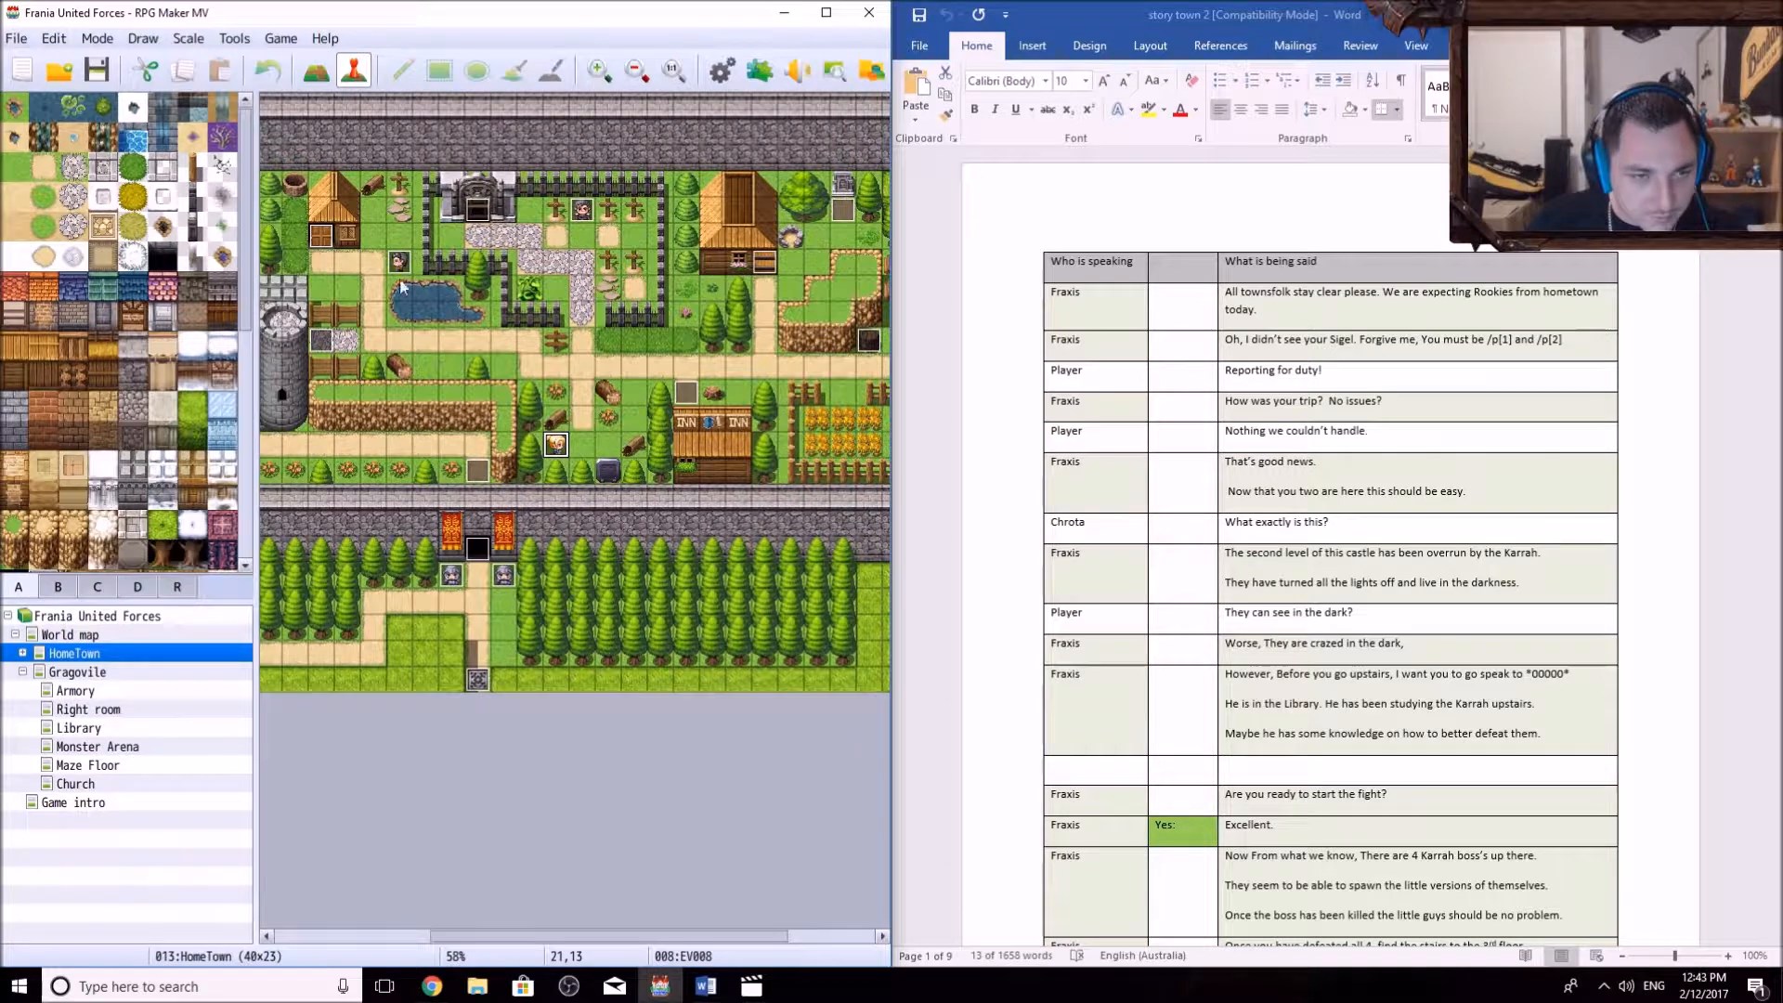
pyautogui.doubleClick(397, 263)
pyautogui.scroll(-3, 495, 545)
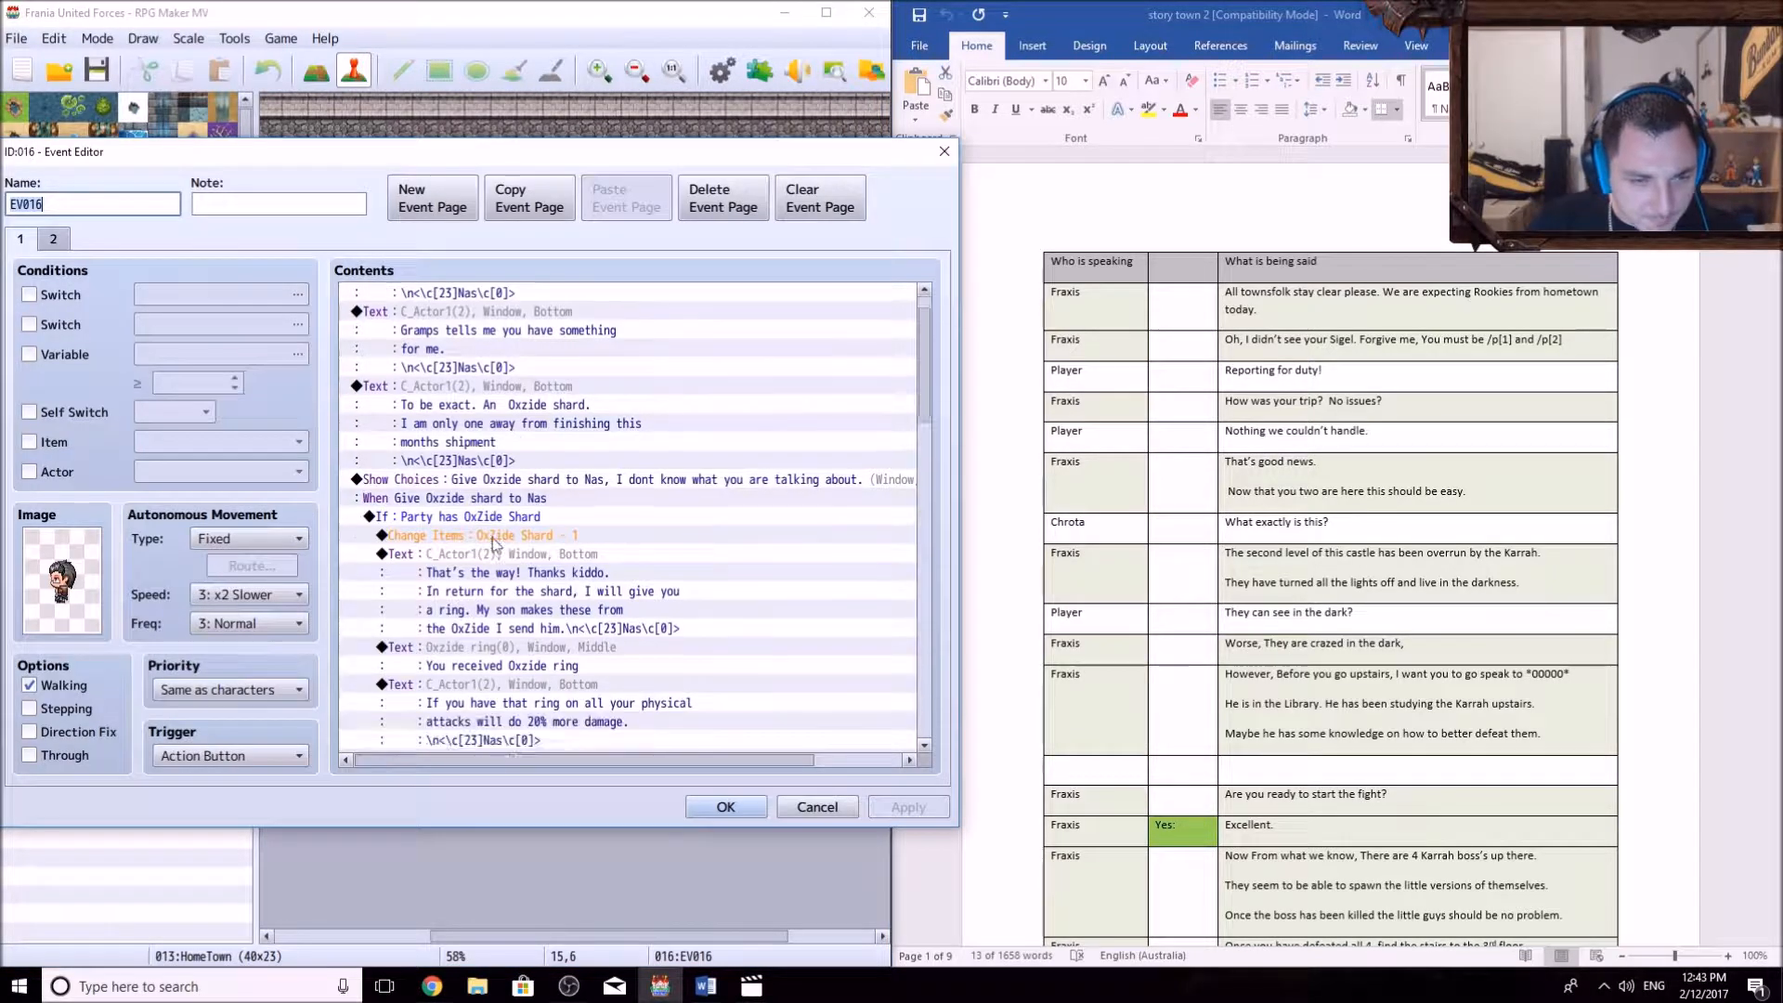
pyautogui.scroll(-10, 492, 543)
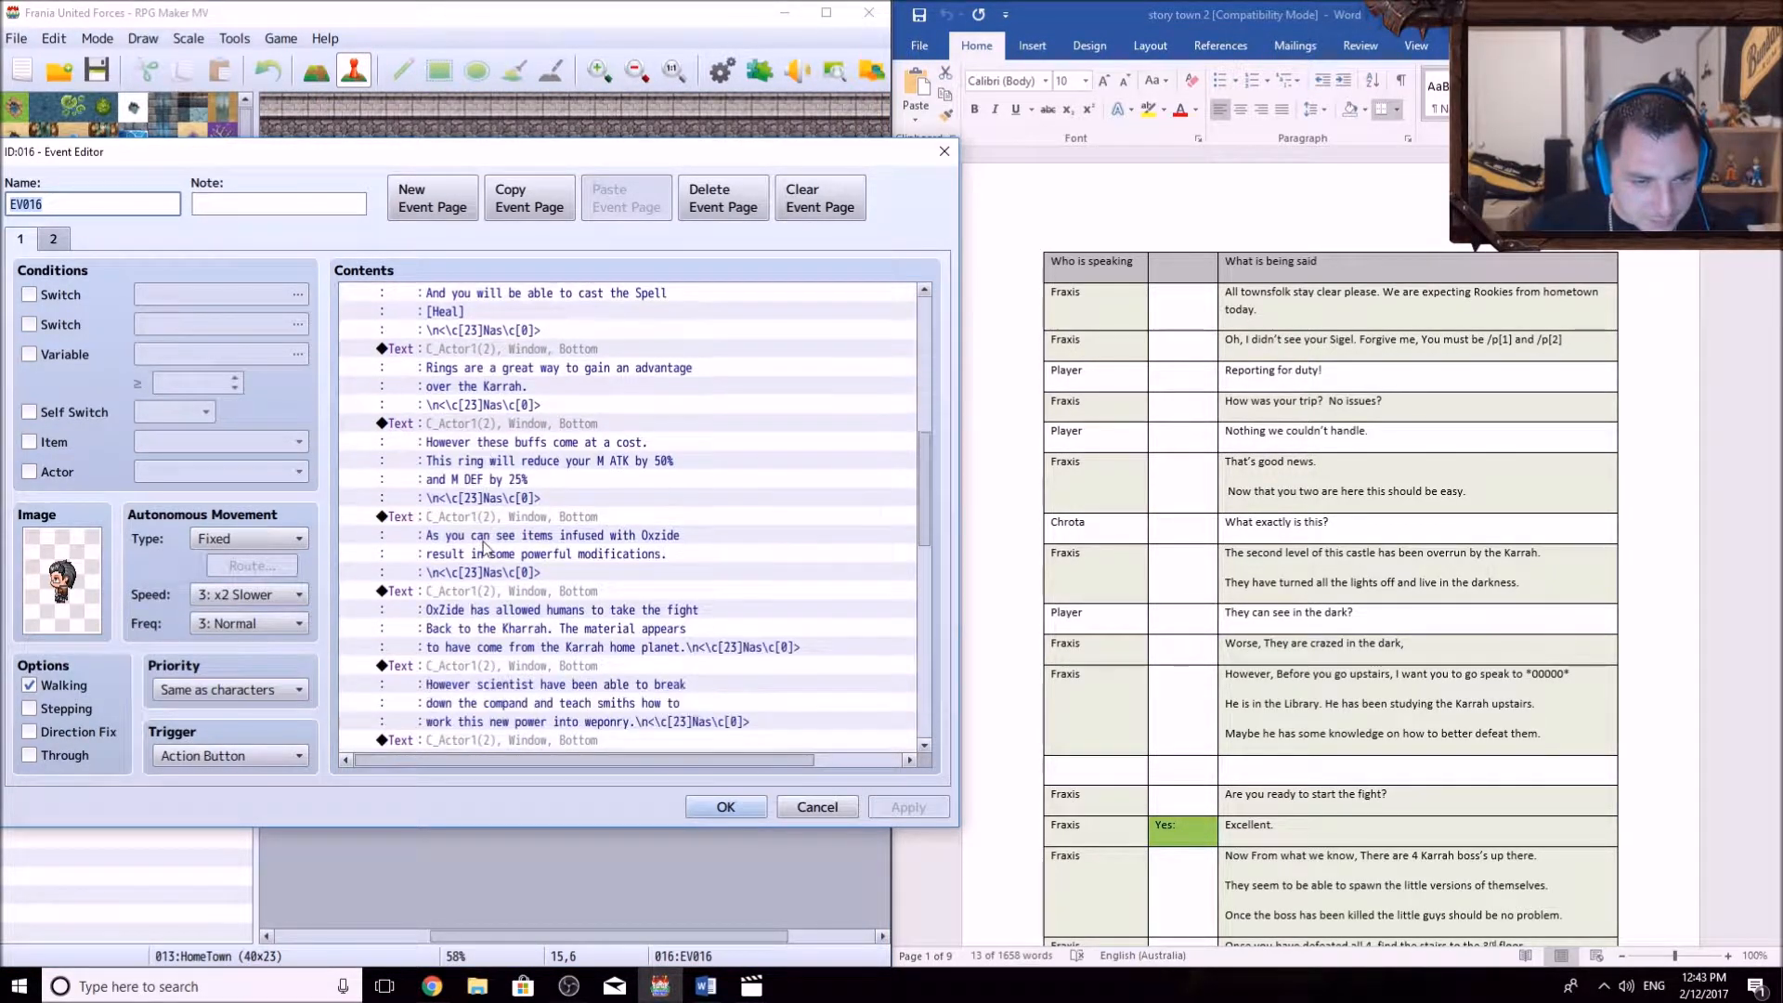
pyautogui.scroll(-2, 485, 546)
pyautogui.scroll(-1, 484, 548)
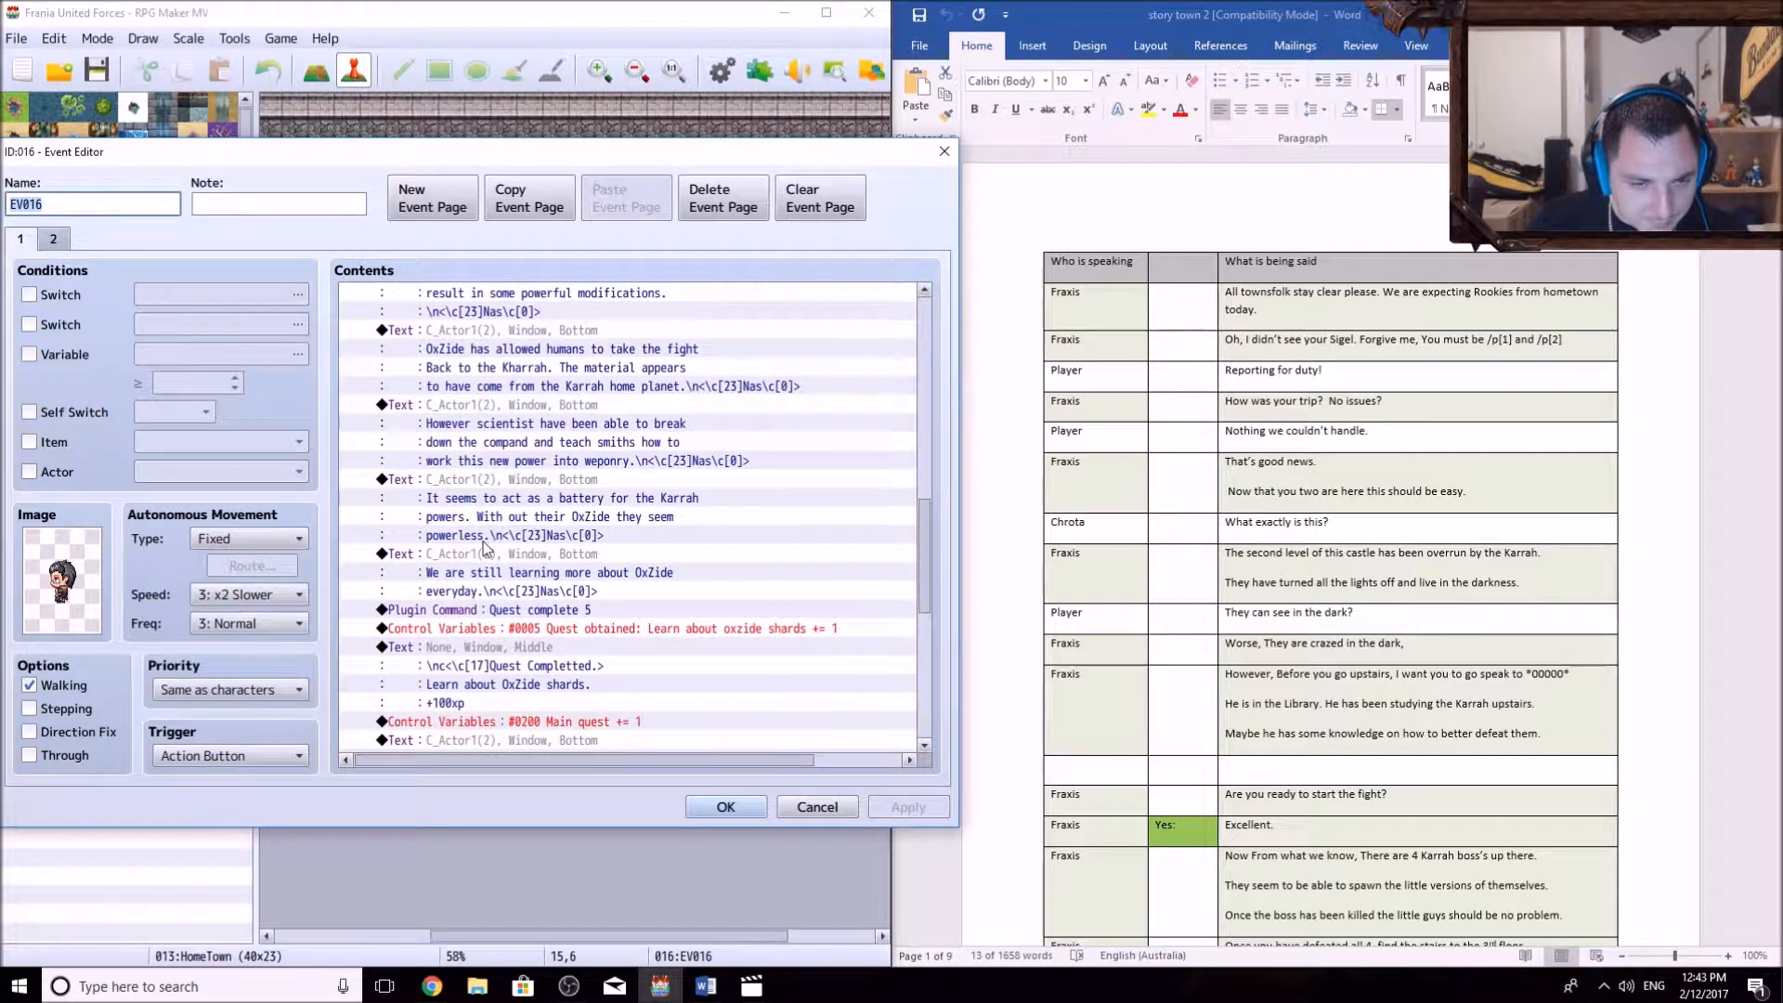
pyautogui.scroll(-2, 499, 591)
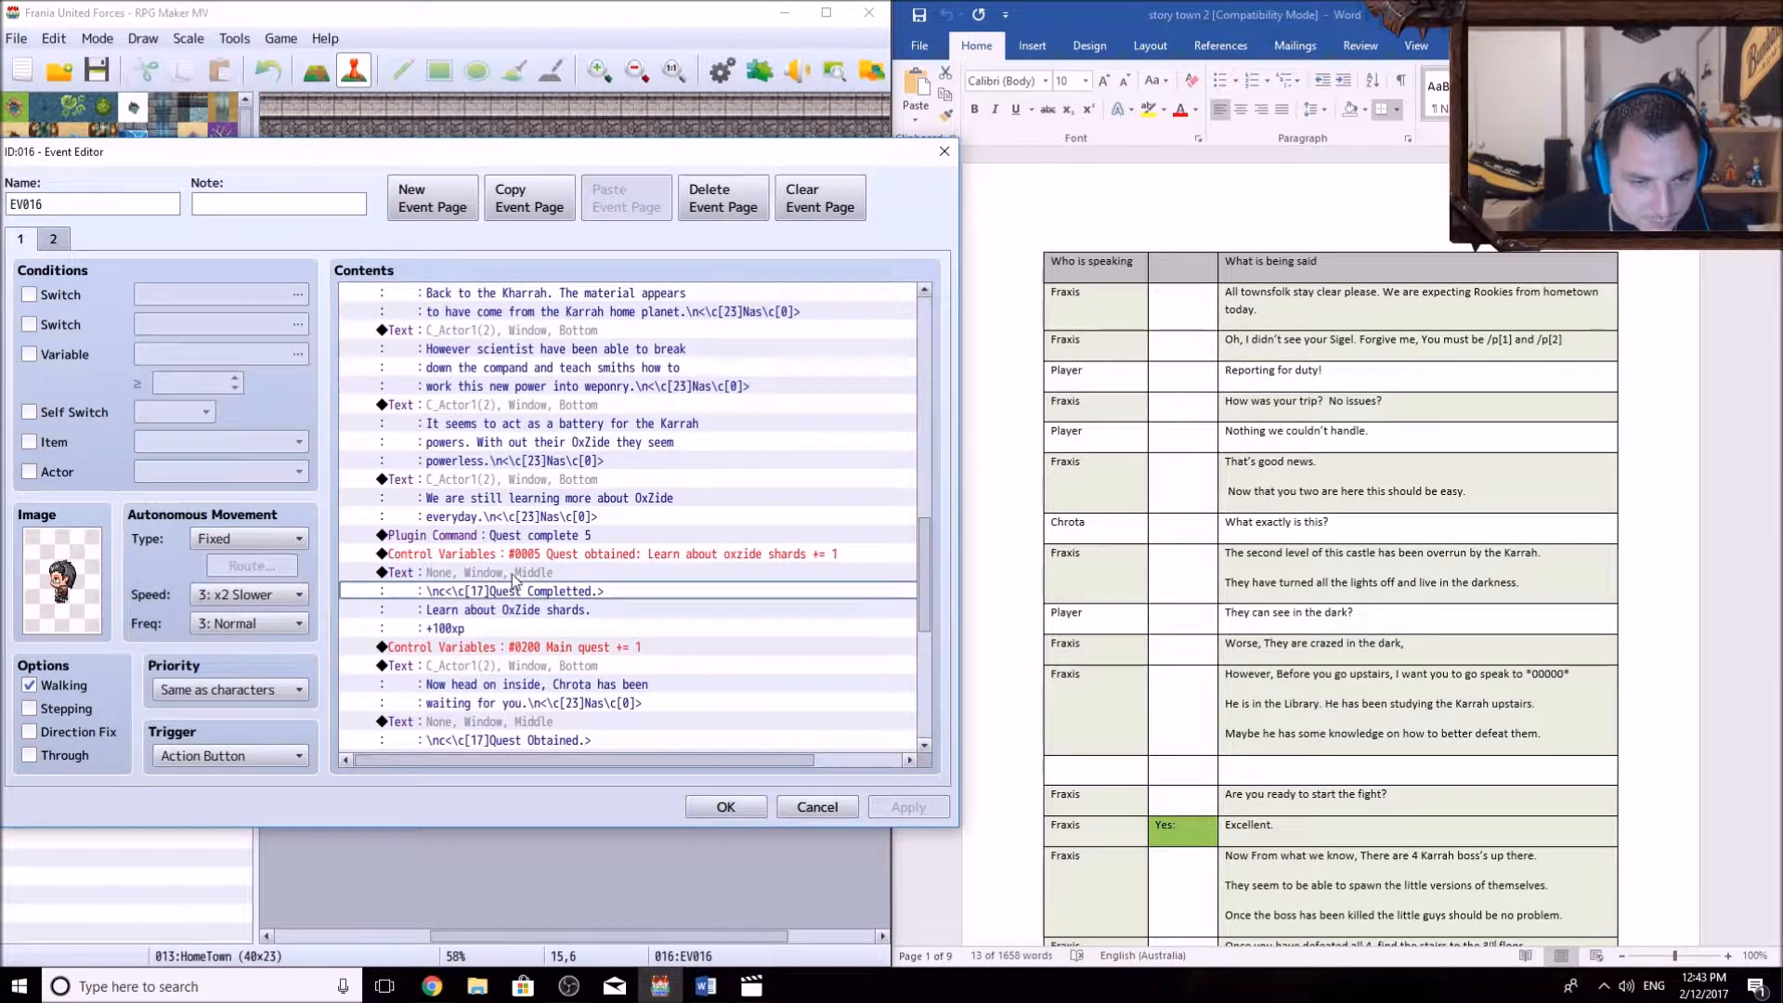
pyautogui.click(549, 606)
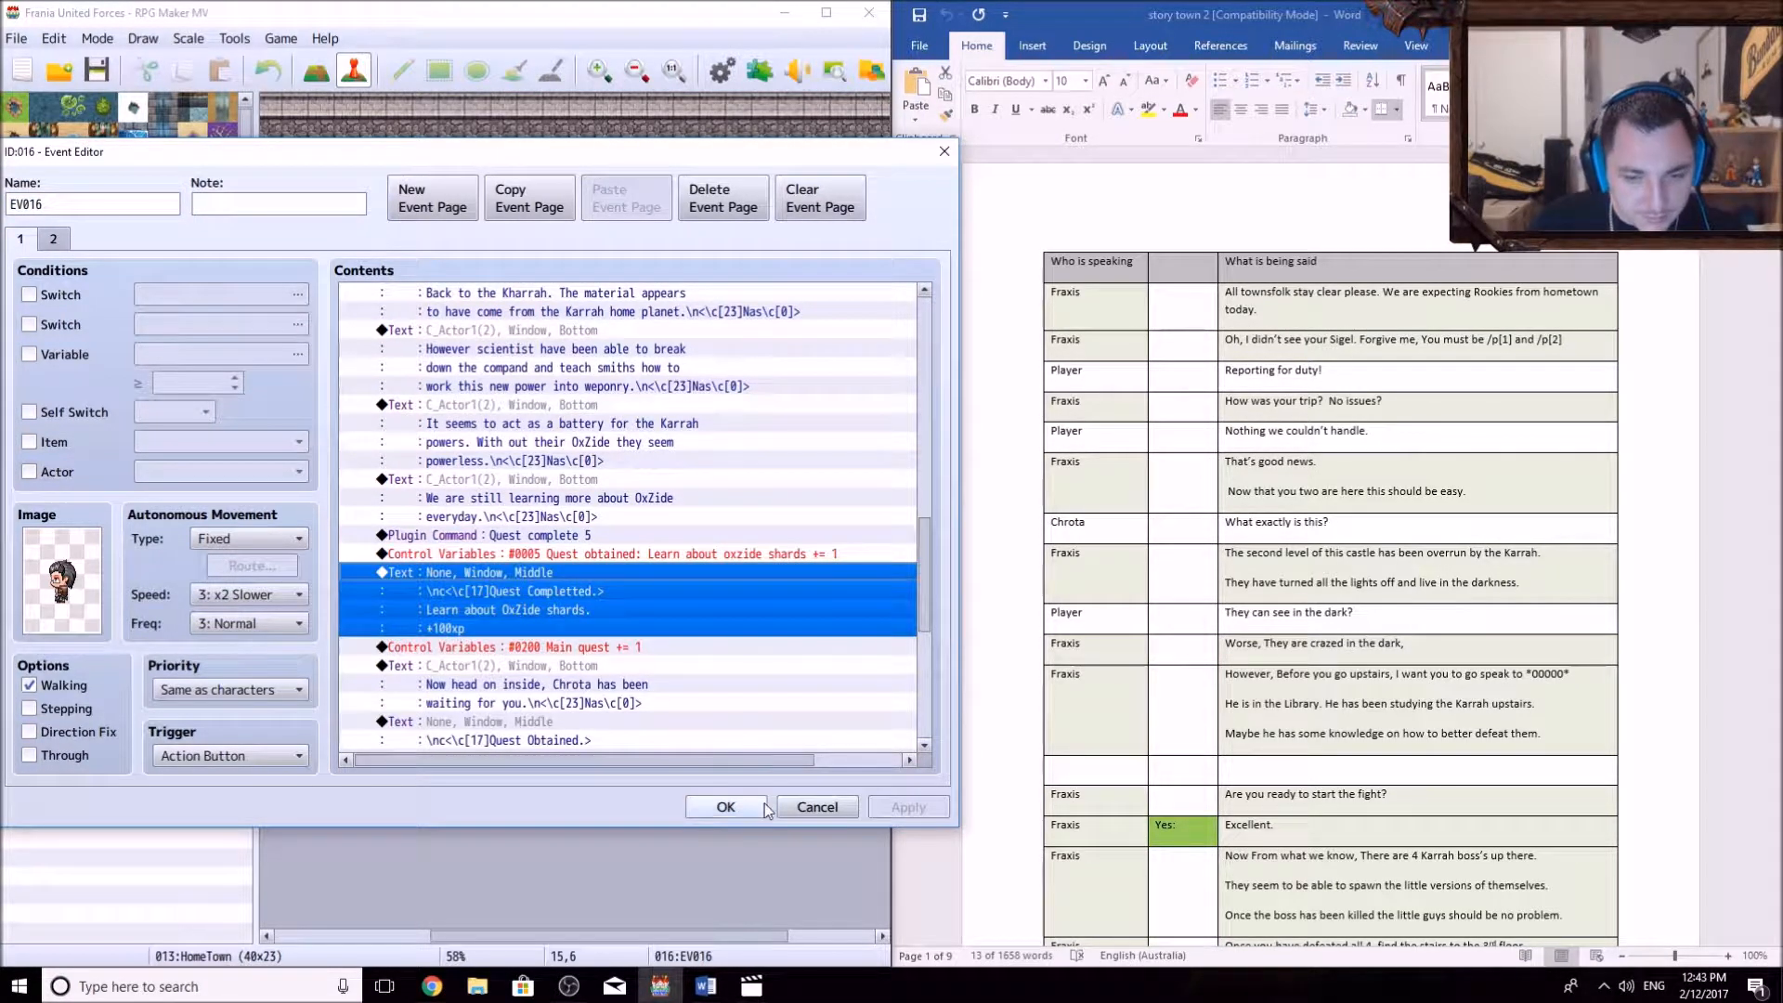
pyautogui.click(796, 812)
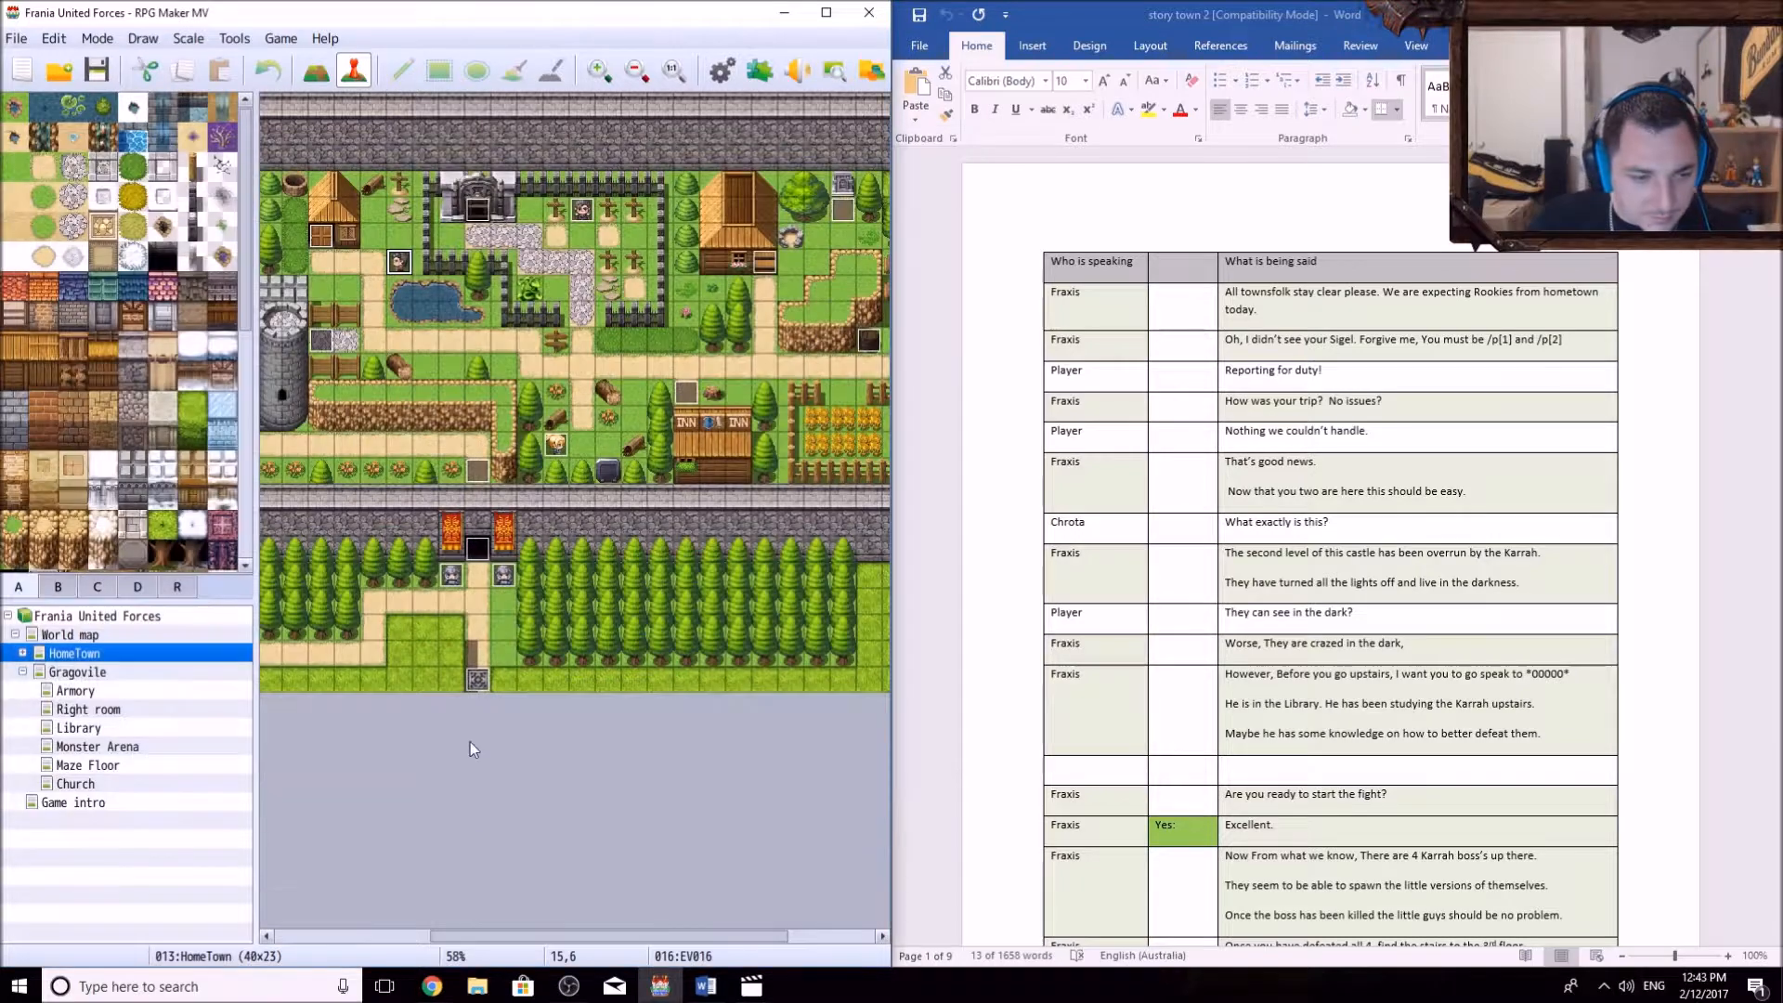
# - Paste the copied quest completion message before "That's good news." in Fraxis's event EV012 on the Gragovile map
pyautogui.click(88, 671)
pyautogui.doubleClick(412, 236)
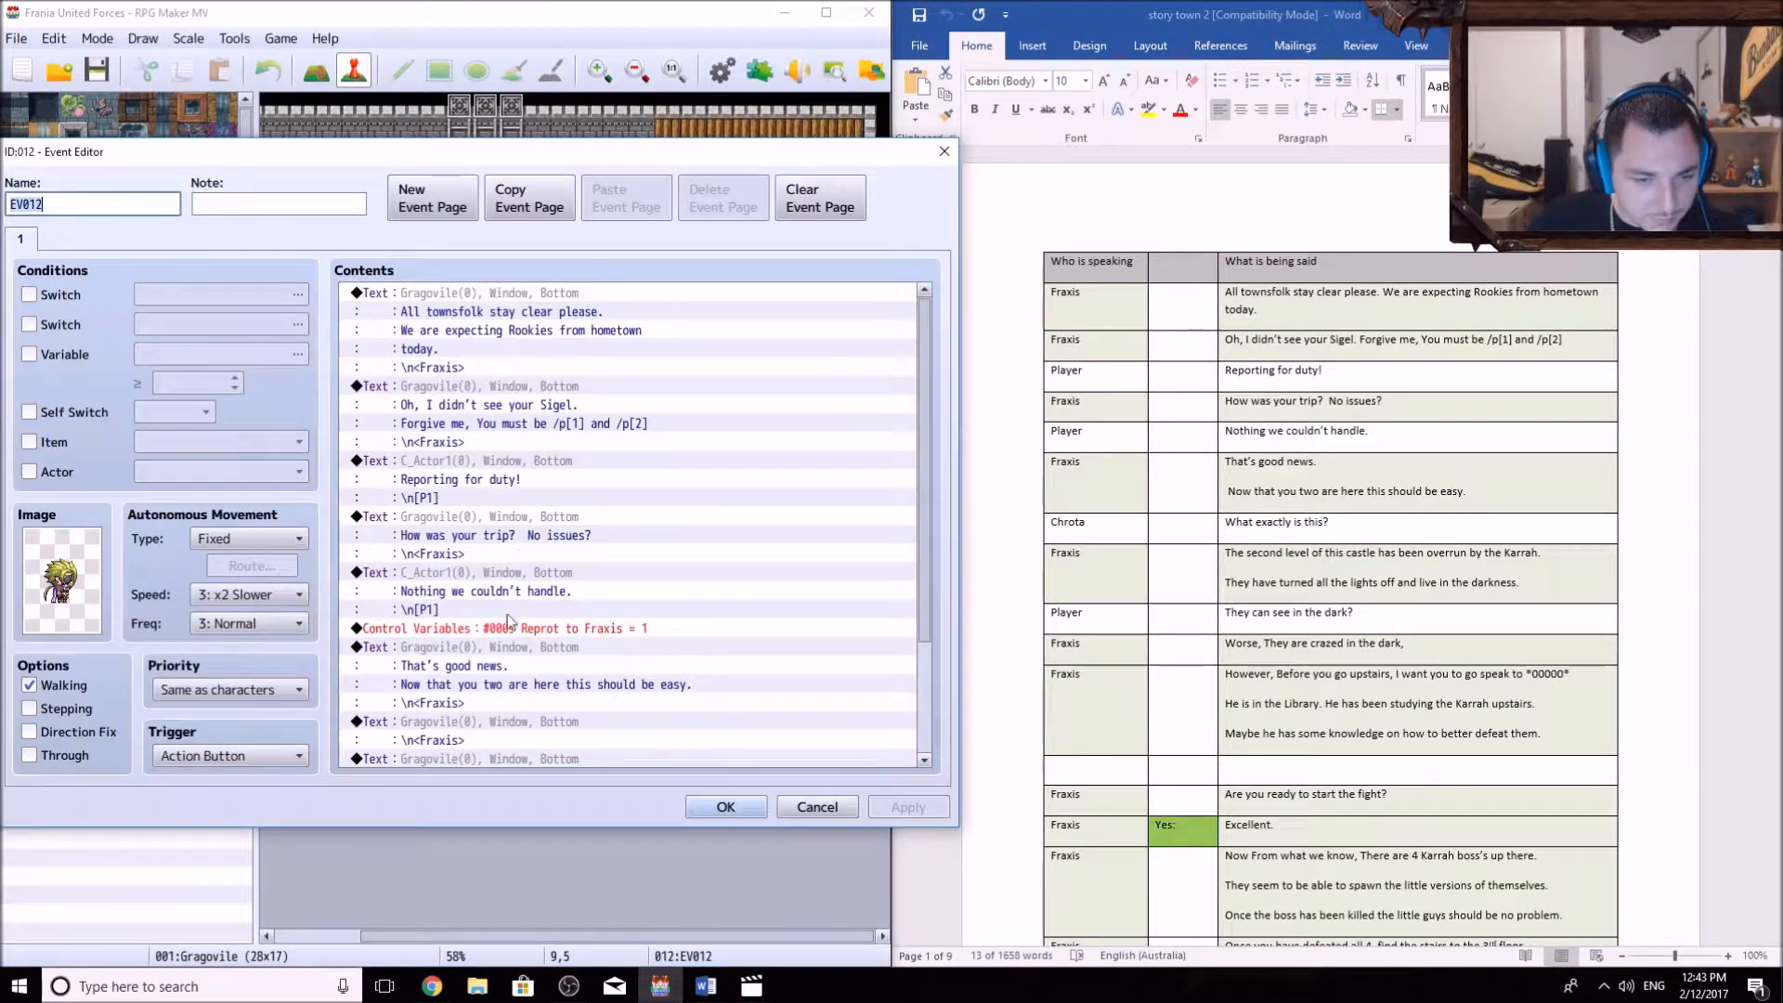
pyautogui.scroll(-2, 507, 615)
pyautogui.click(431, 555)
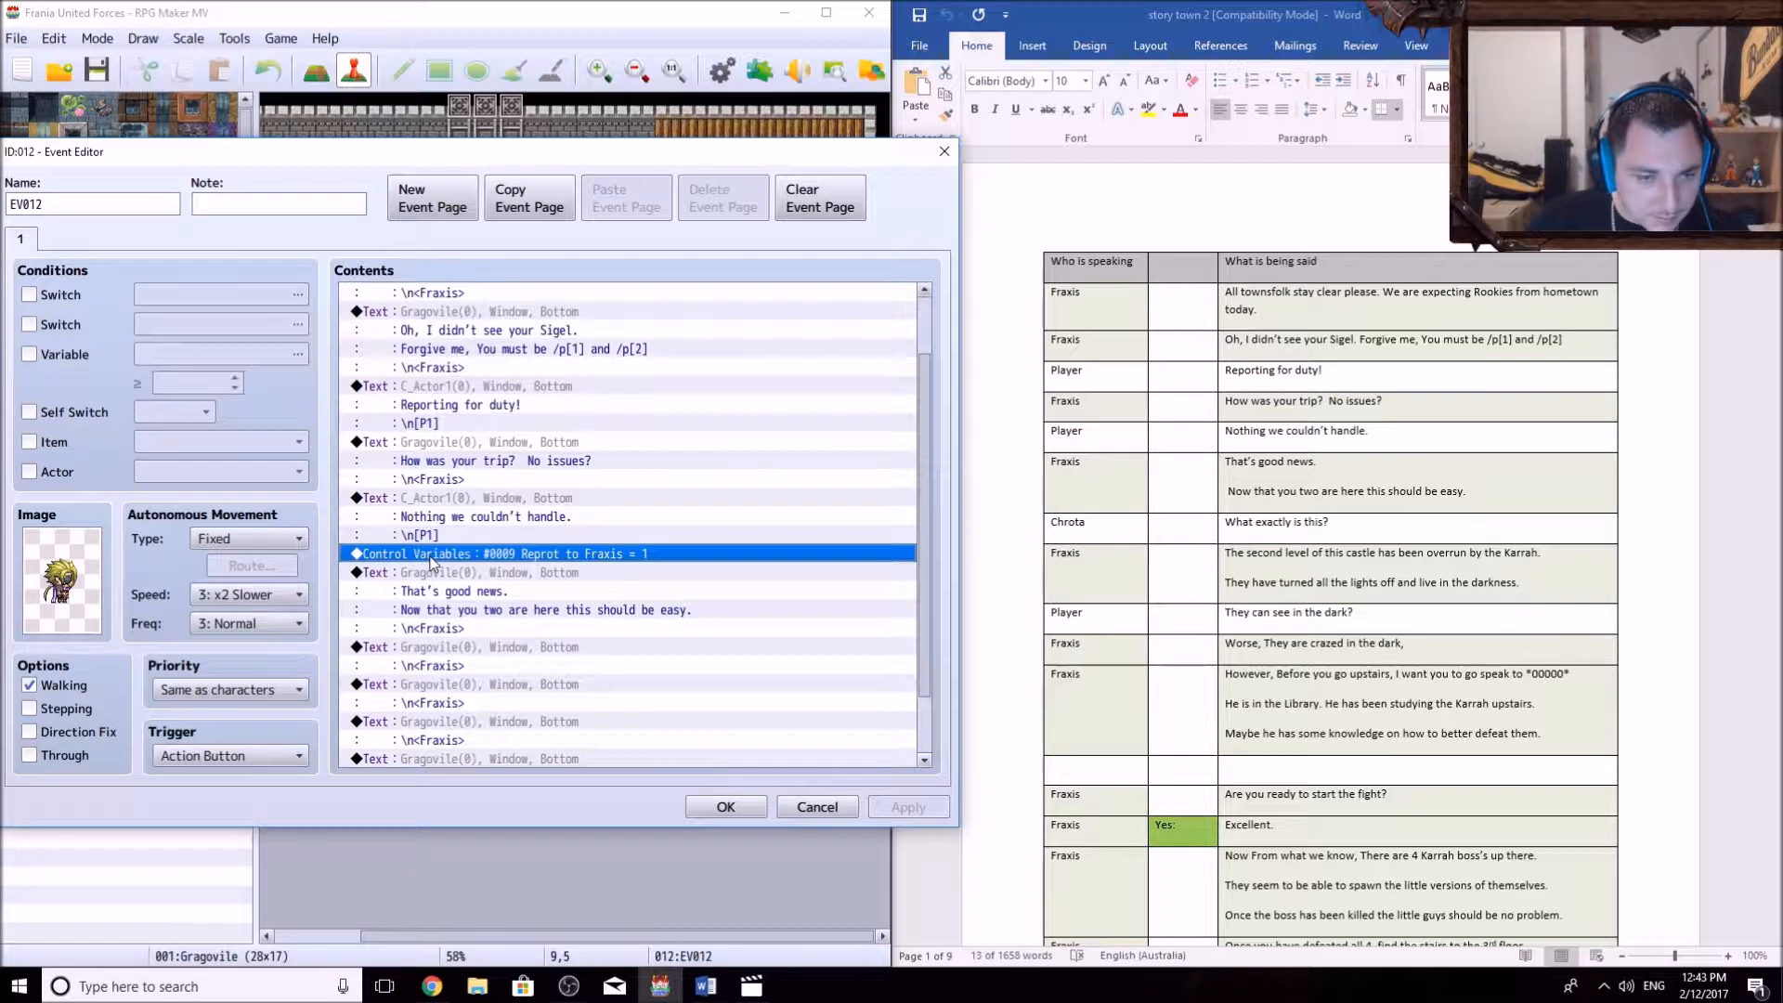
pyautogui.click(431, 566)
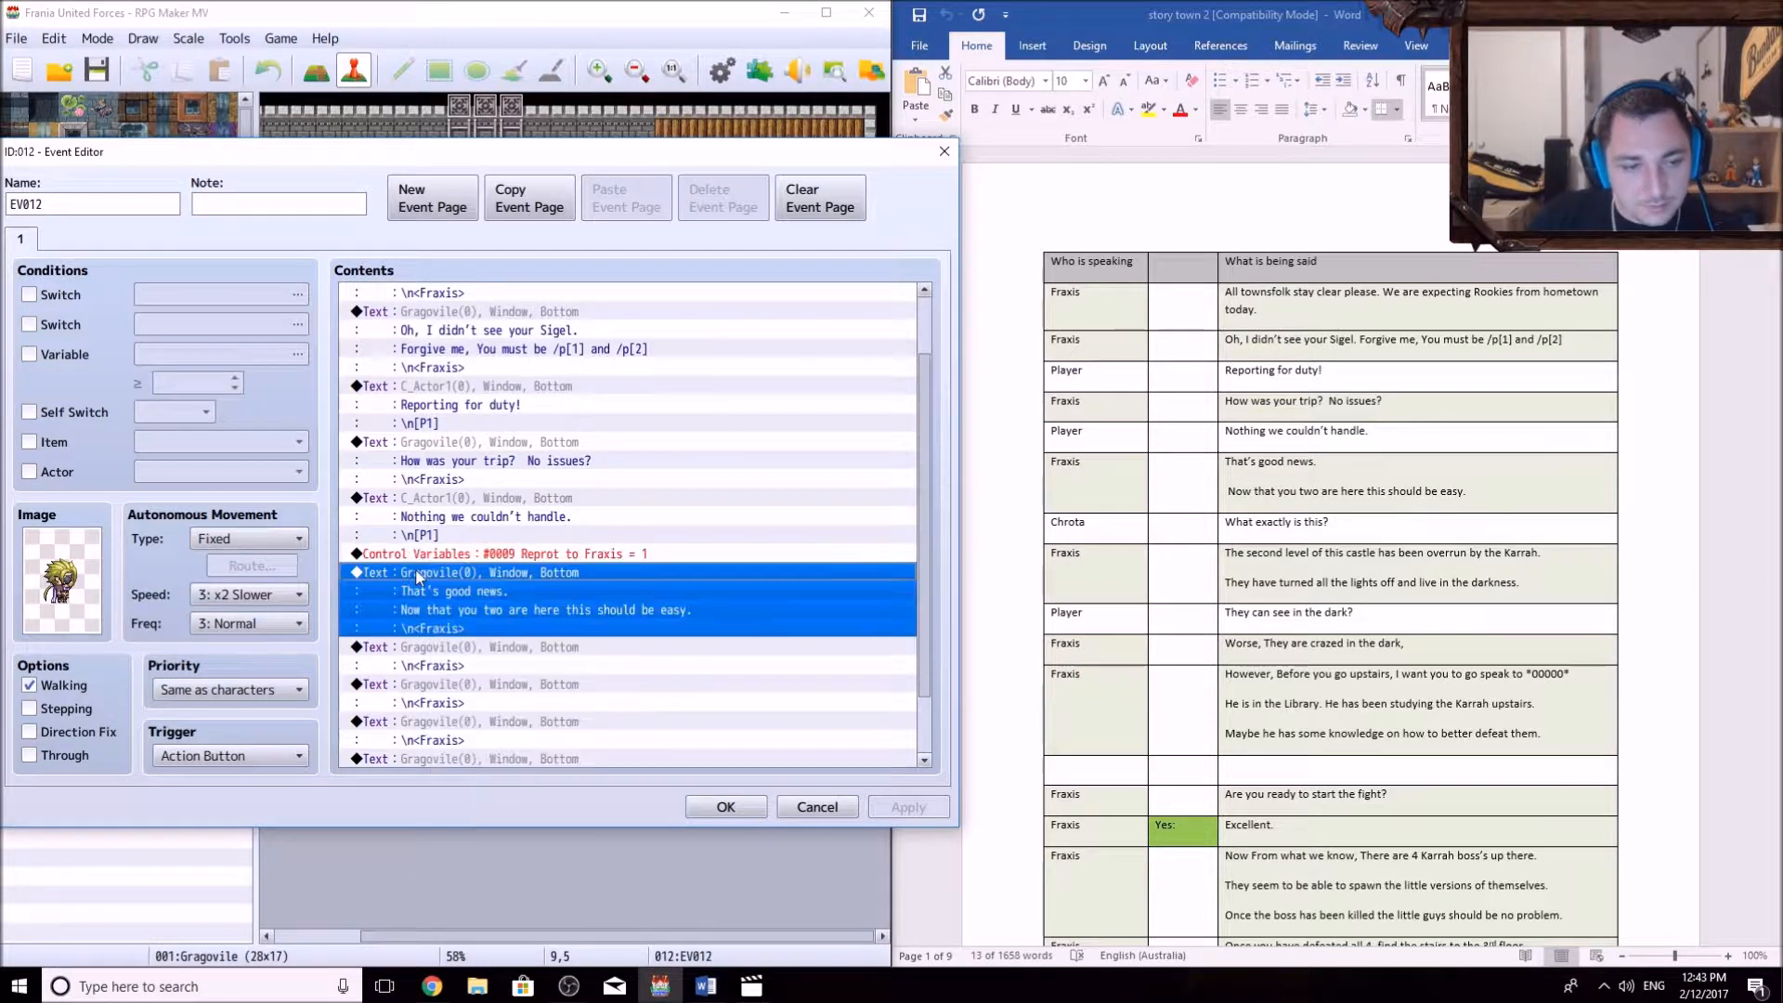
pyautogui.hotkey('ctrl', 'v')
pyautogui.click(445, 572)
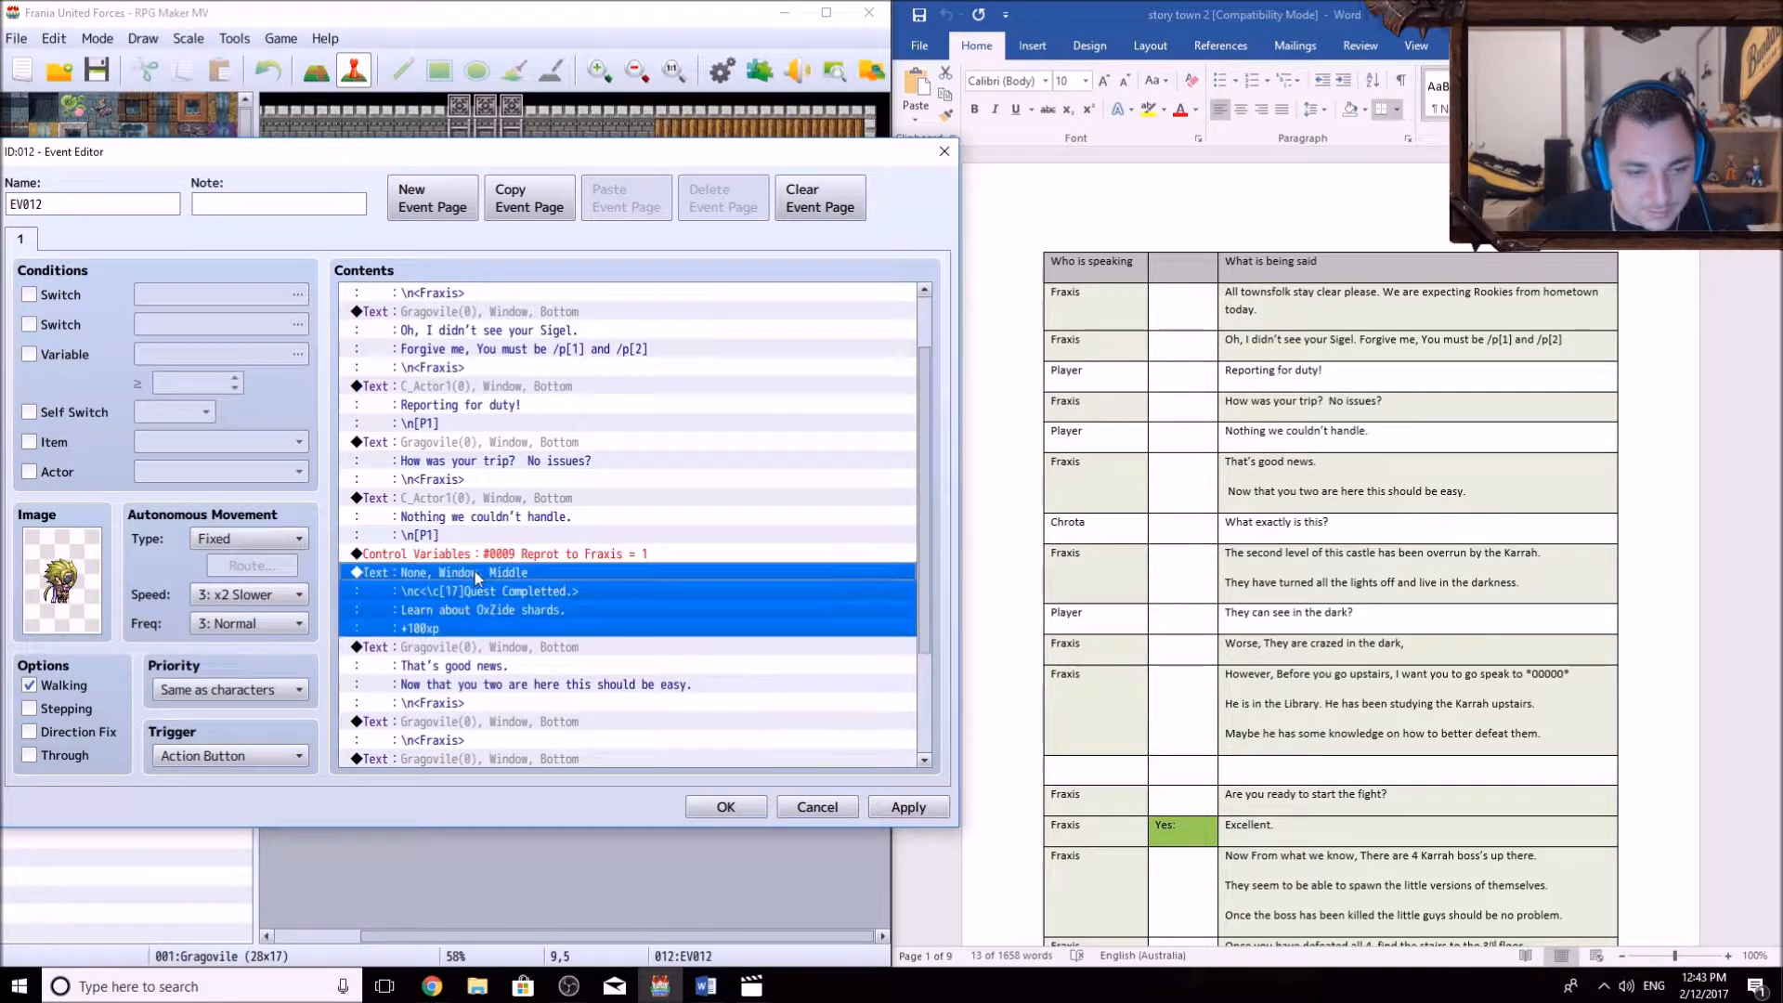
# - Change the pasted quest message's description to "Report to Fraxis.", delete its XP reward line, and confirm the message
pyautogui.doubleClick(475, 571)
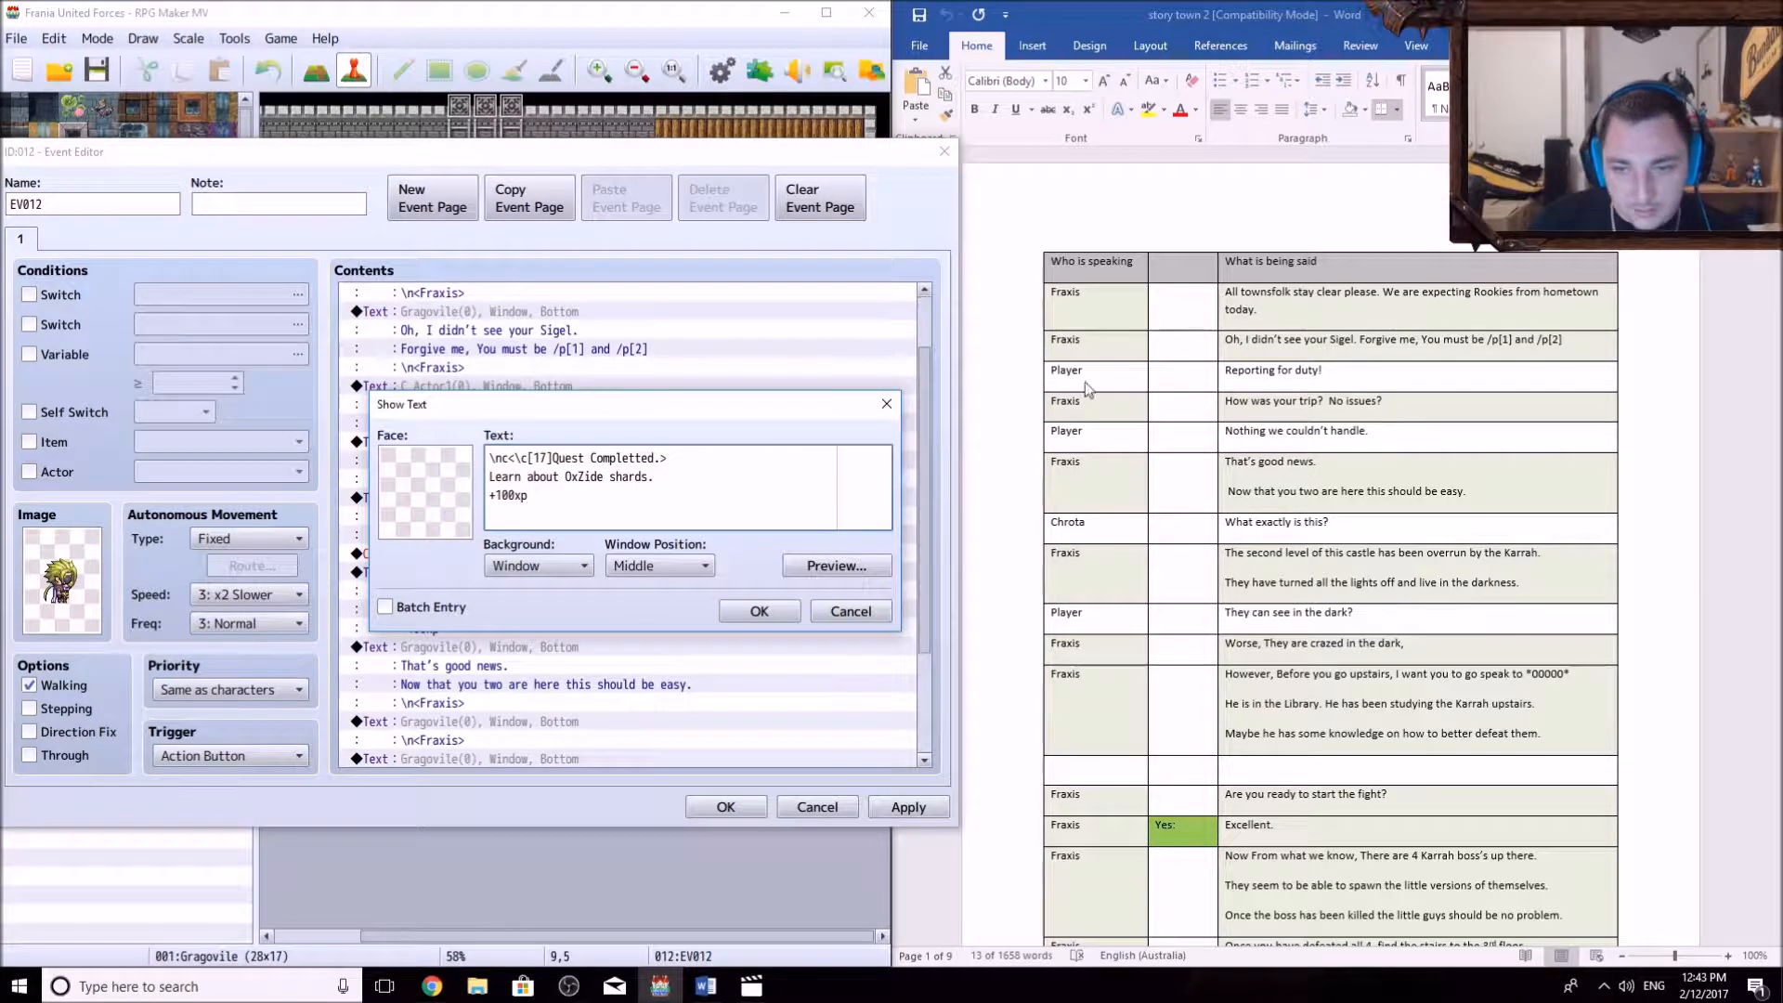
pyautogui.moveTo(648, 477); pyautogui.dragTo(477, 475)
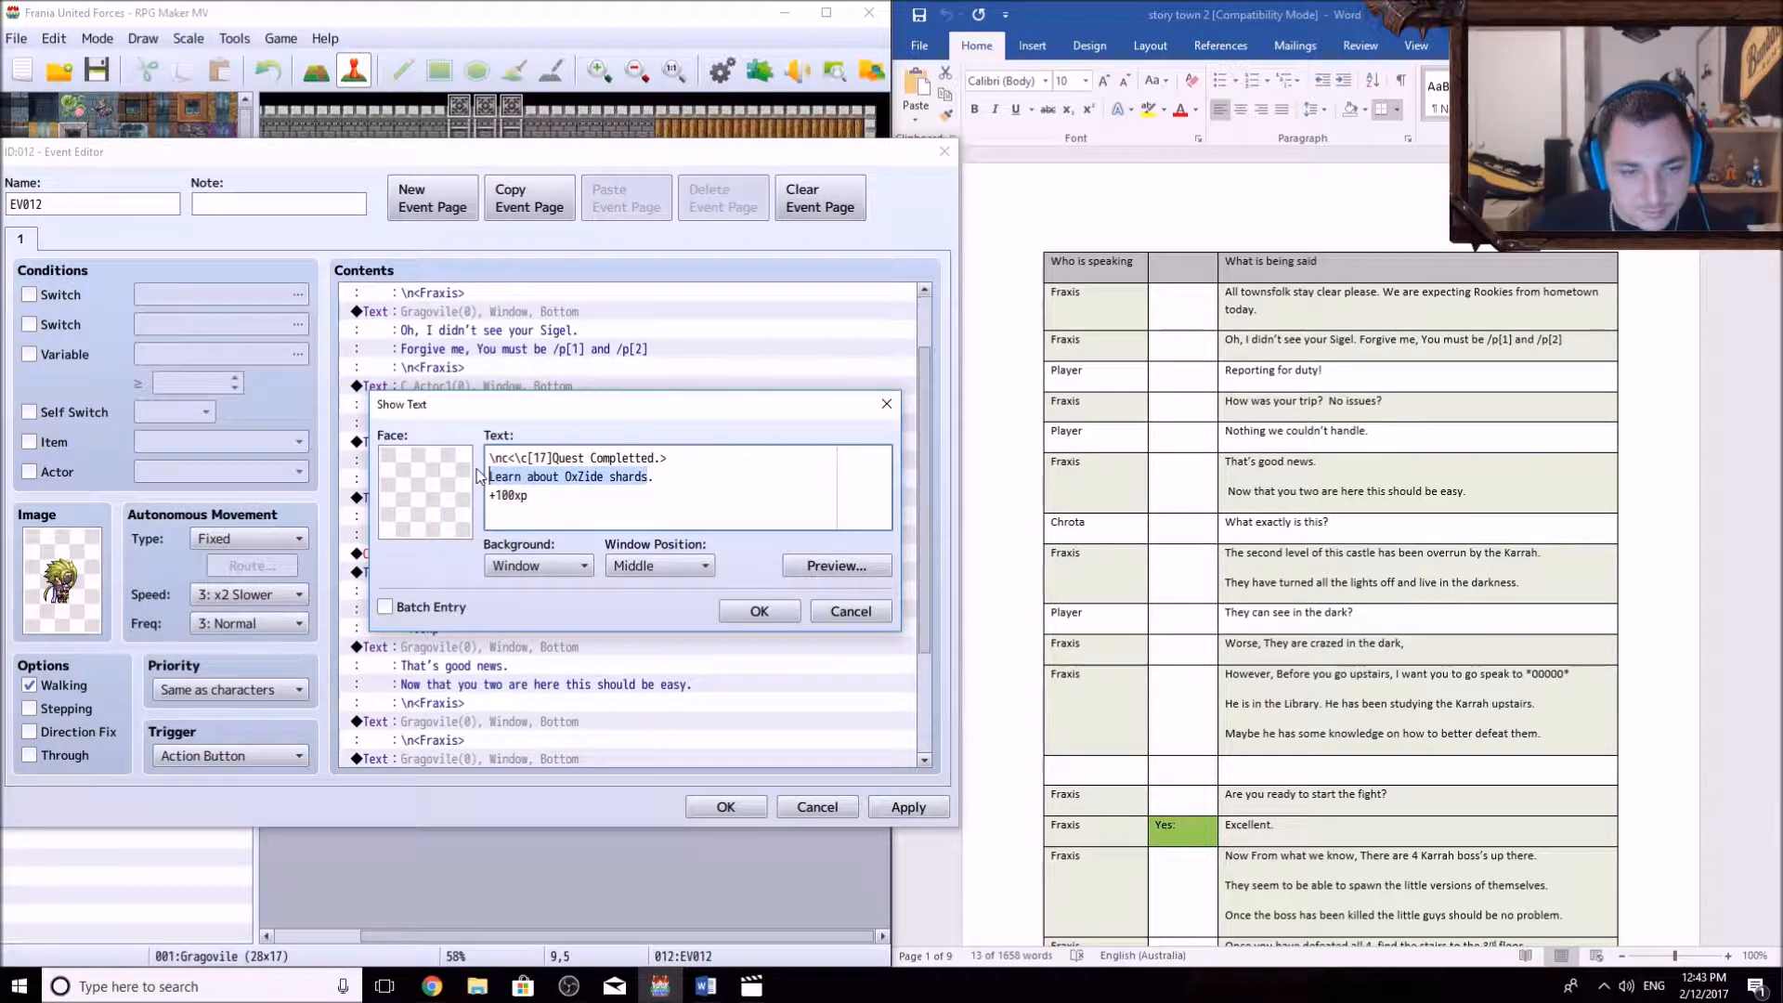
pyautogui.write('Report to Fraxis.')
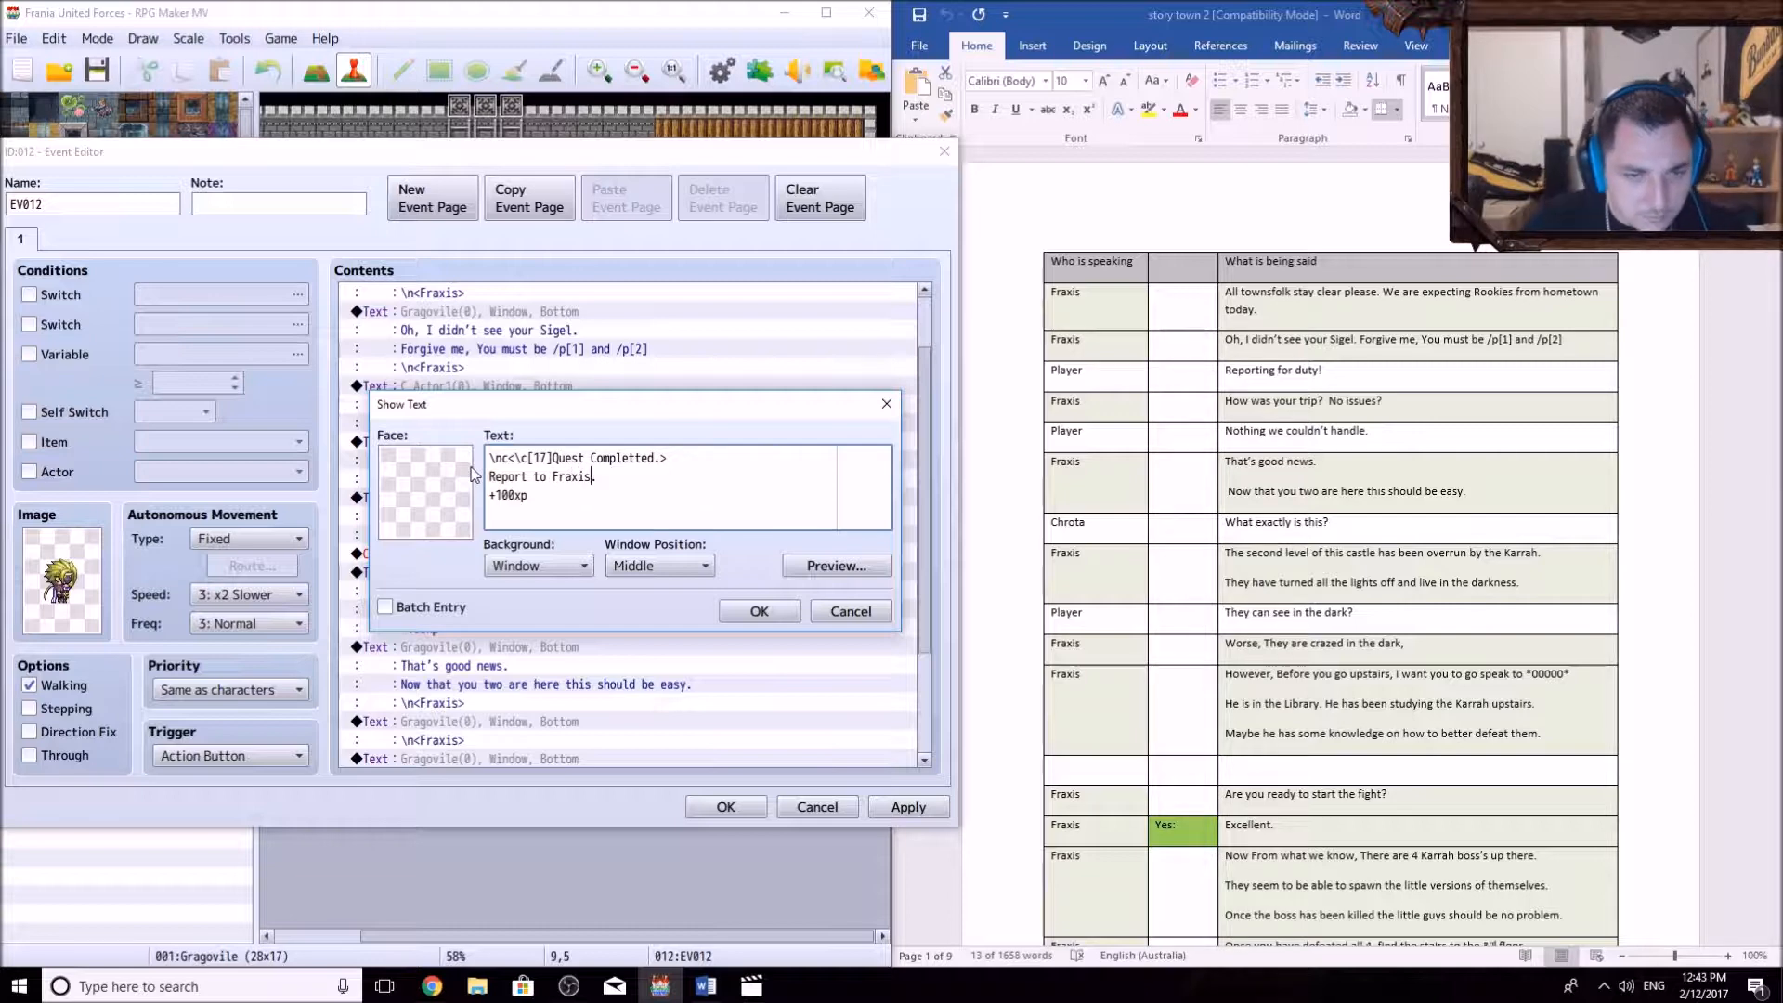
pyautogui.moveTo(530, 496); pyautogui.dragTo(480, 496)
pyautogui.click(528, 501)
pyautogui.press('BackSpace')
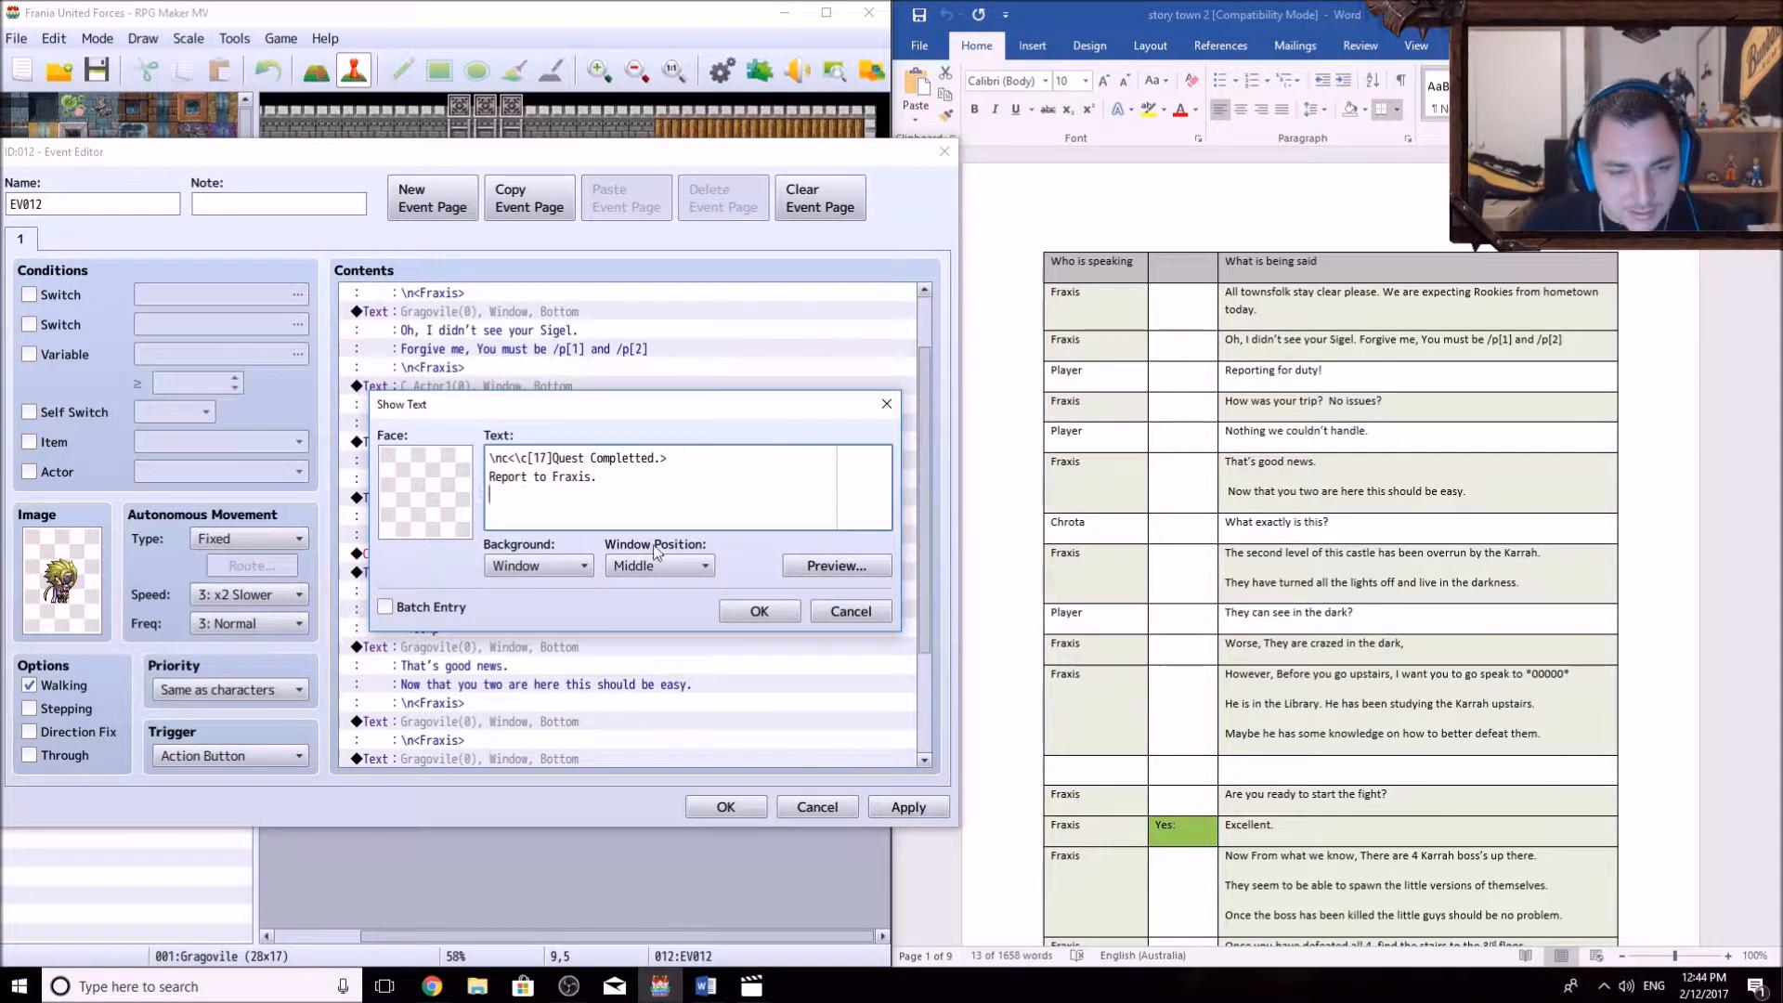
pyautogui.click(761, 612)
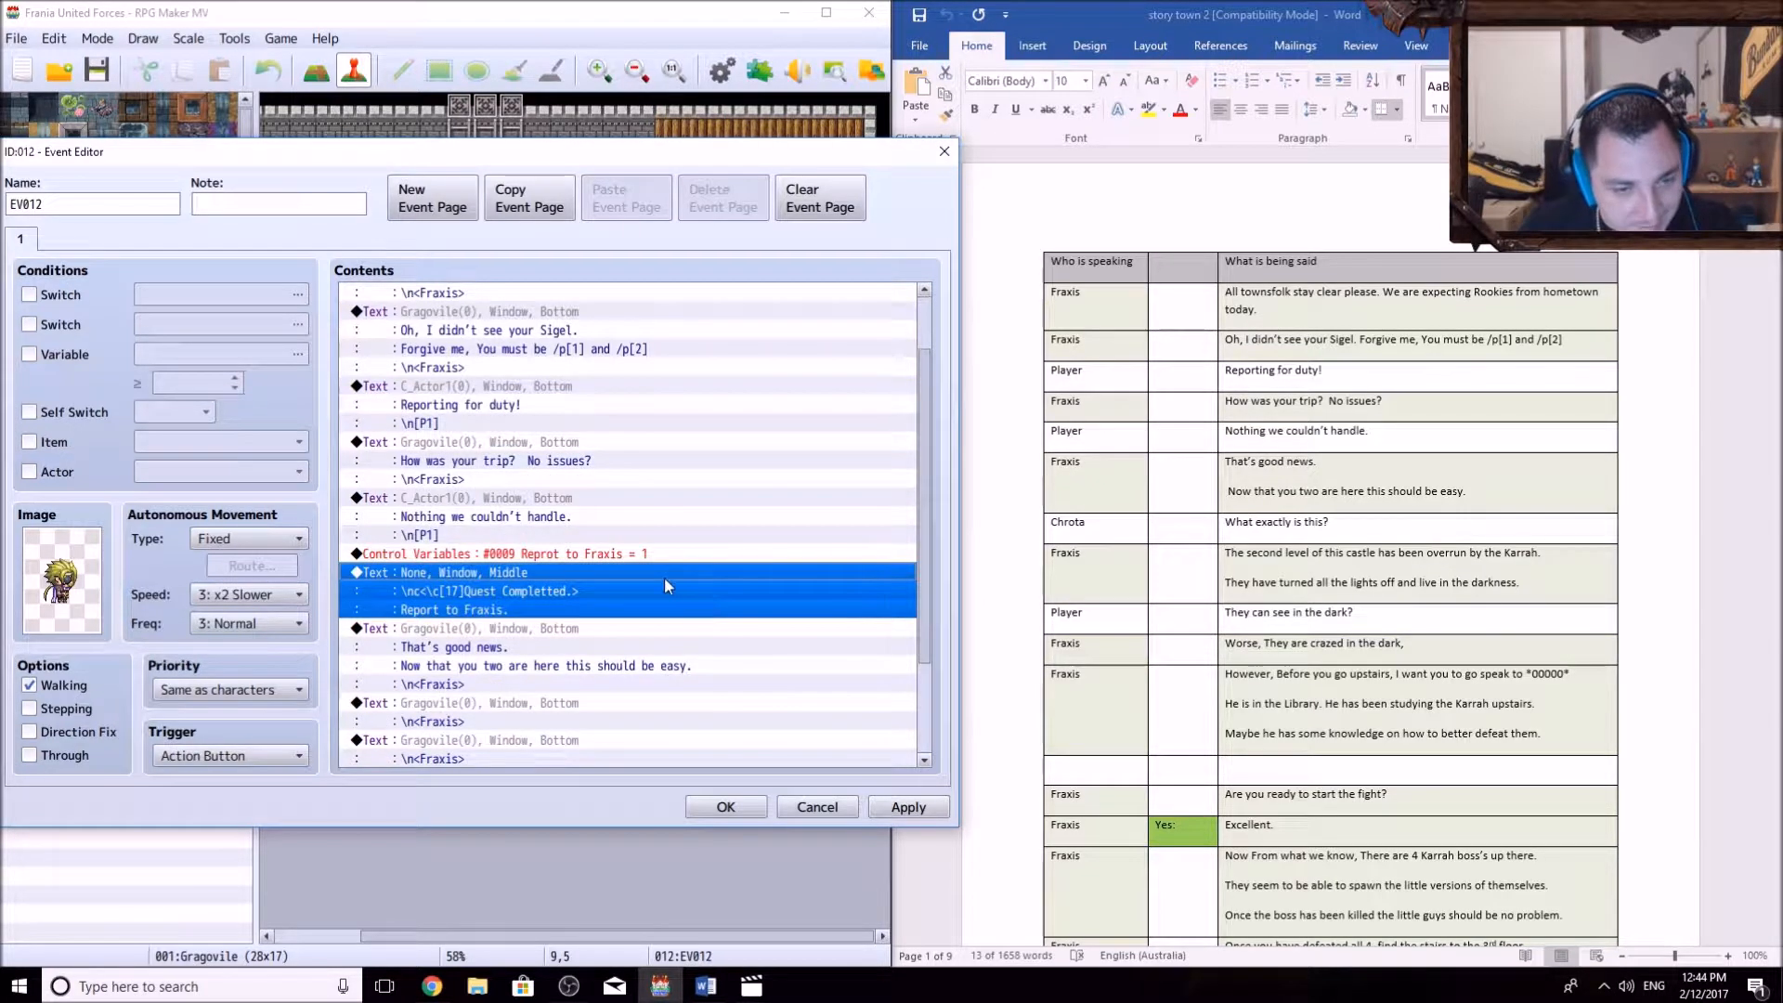
# - Insert the plugin command "Quest complete 9" before the "That's good news." message
pyautogui.rightClick(509, 623)
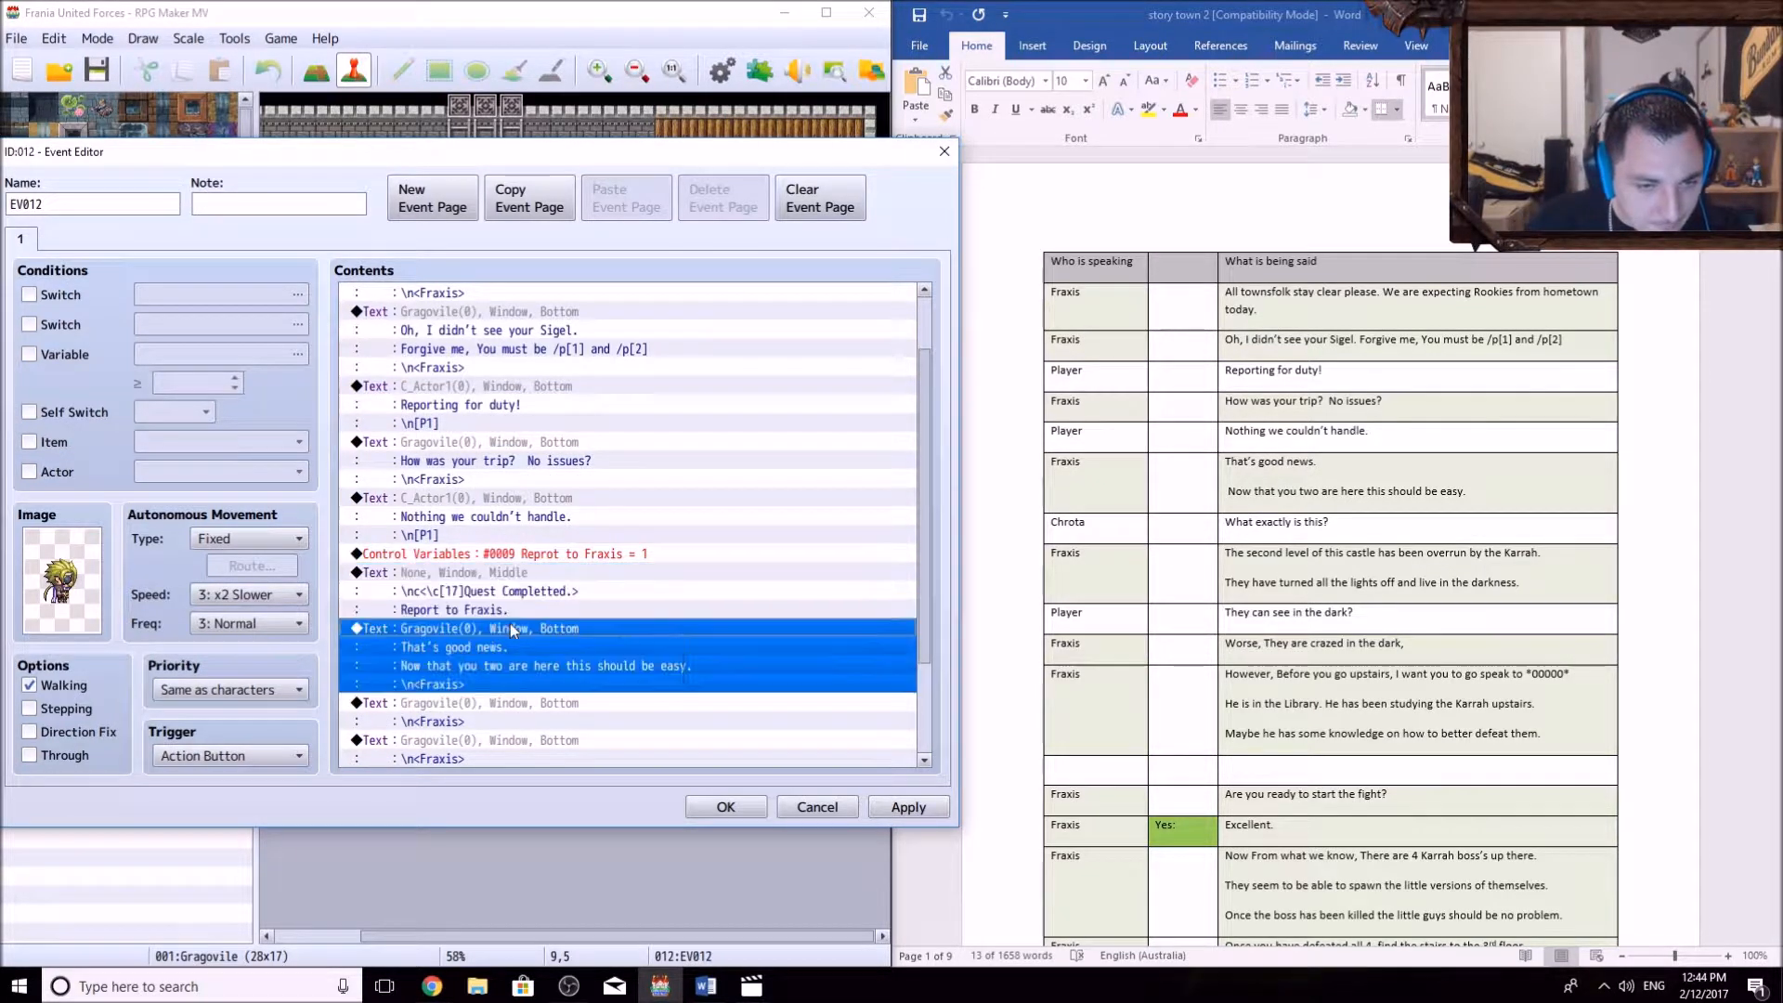
pyautogui.click(531, 639)
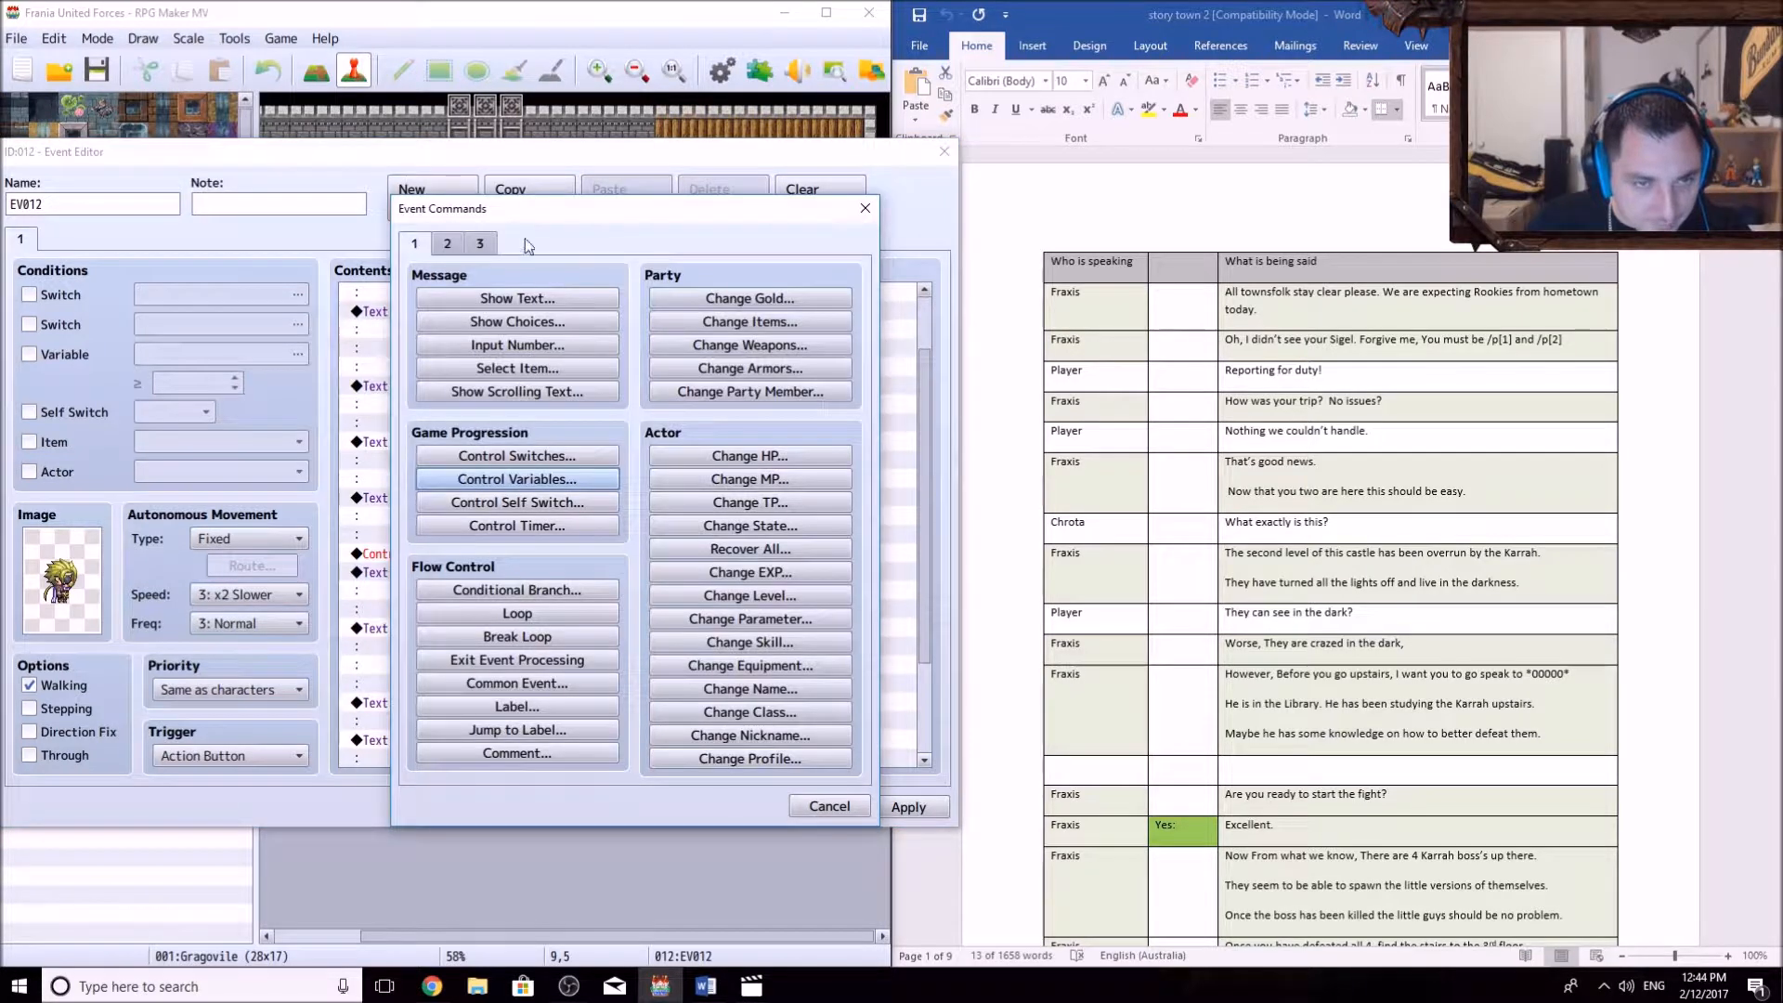
pyautogui.click(483, 244)
pyautogui.click(727, 753)
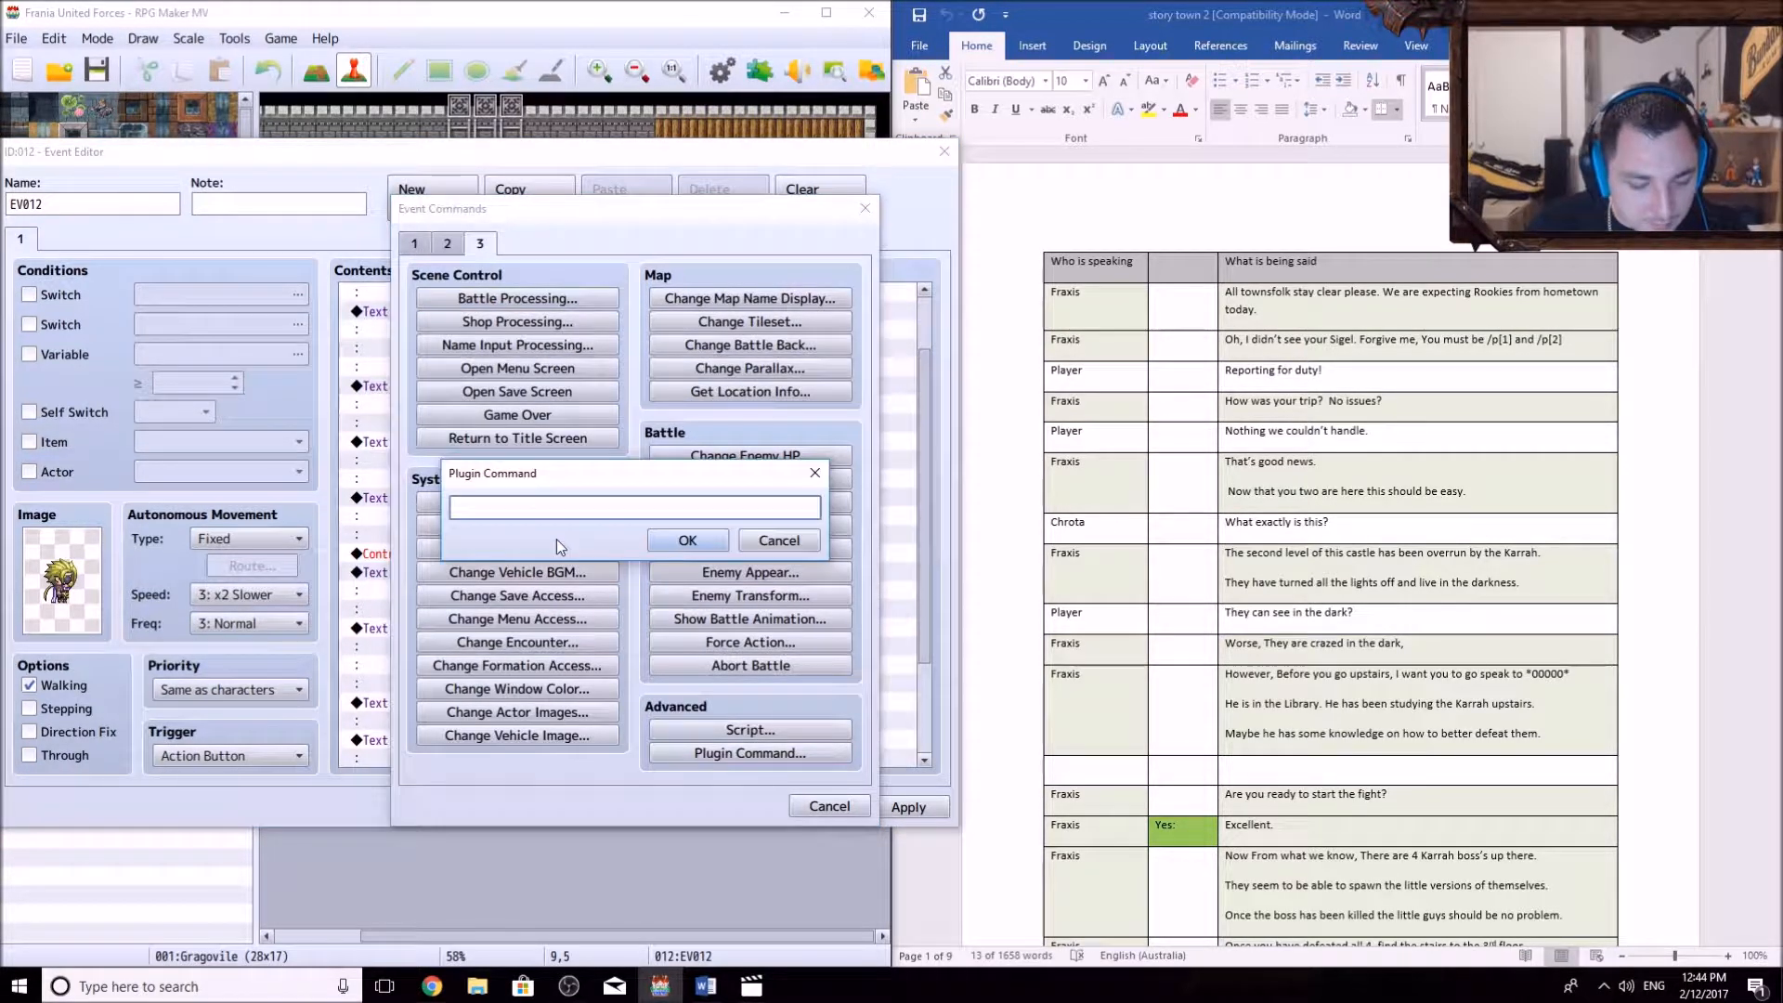
pyautogui.write('Quest complete 9')
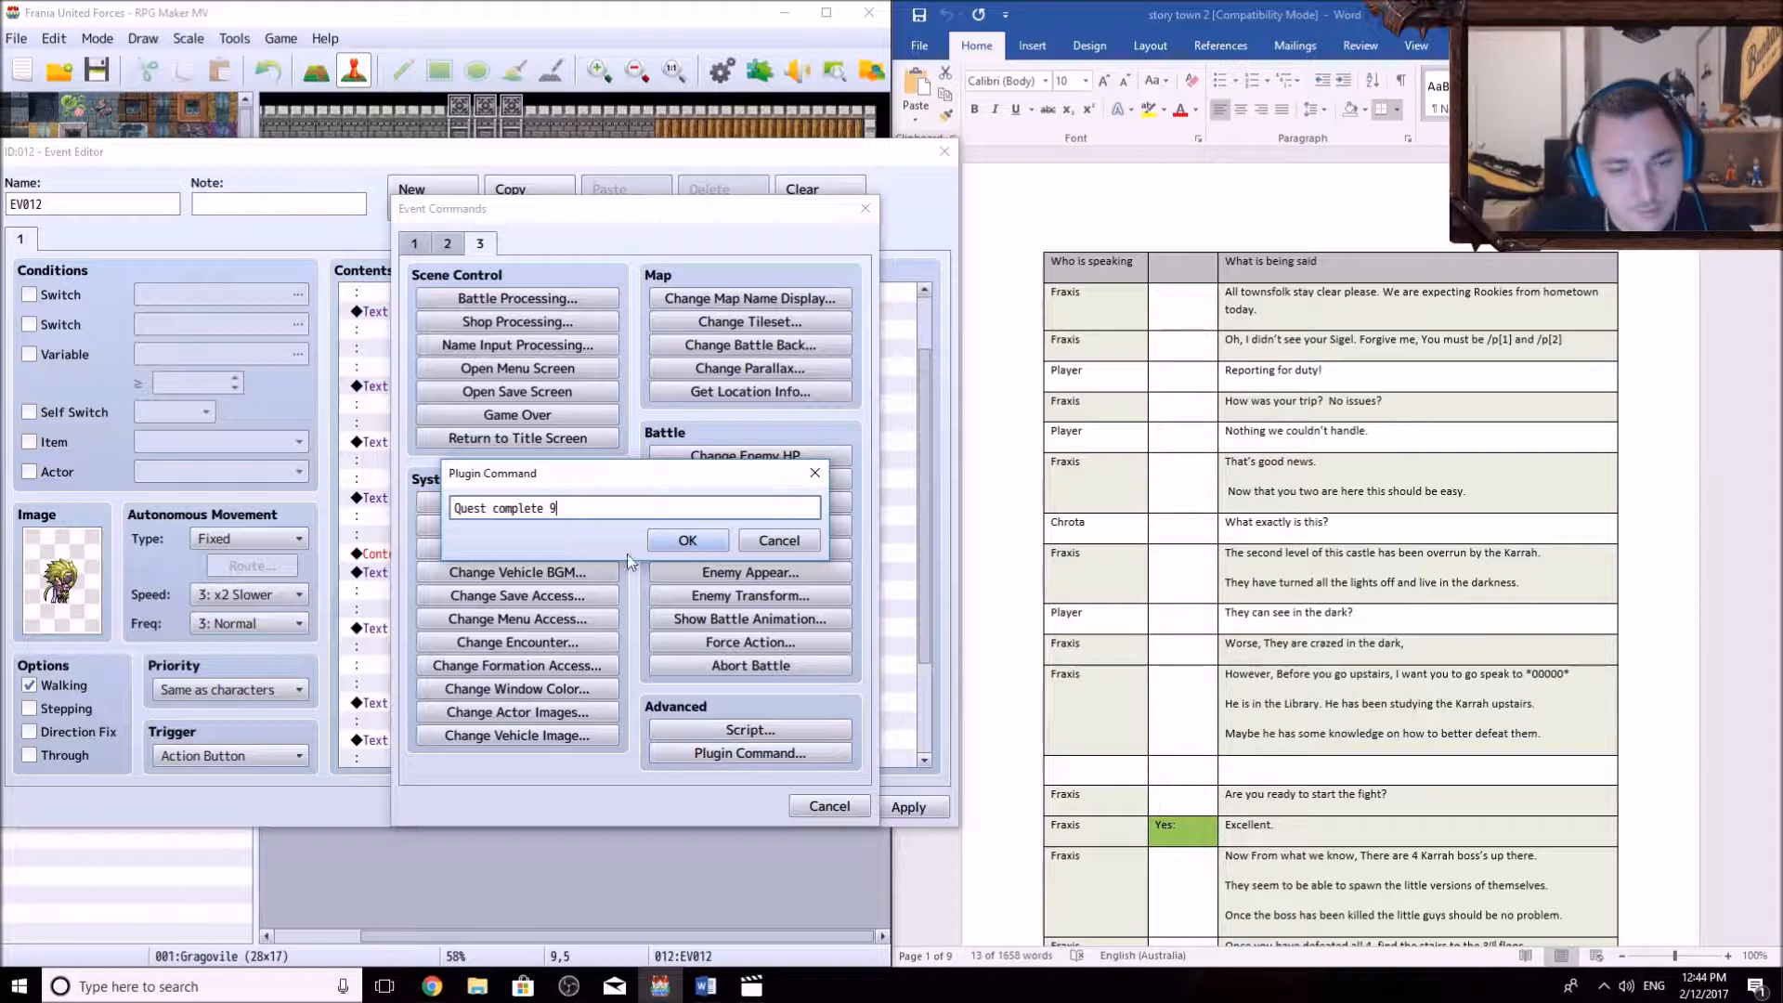
pyautogui.click(687, 540)
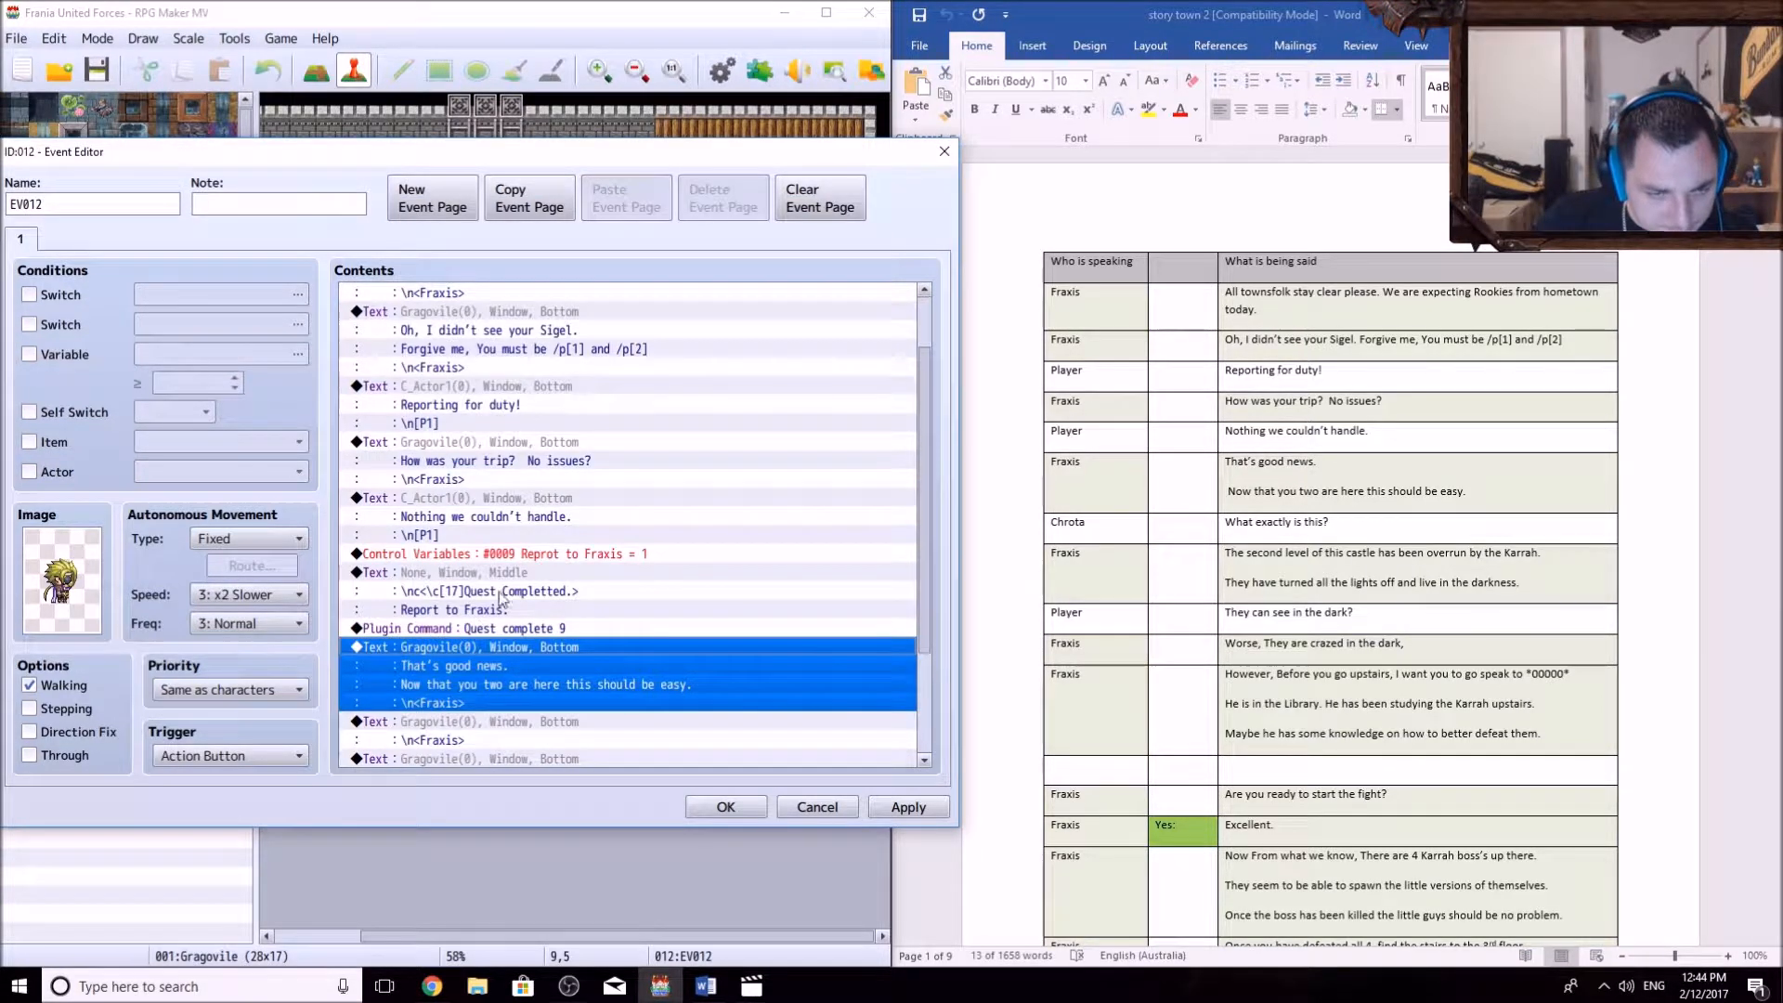
# - Duplicate the player's "Reporting for duty!" message directly after Fraxis's "That's good news." message
pyautogui.scroll(-1, 529, 603)
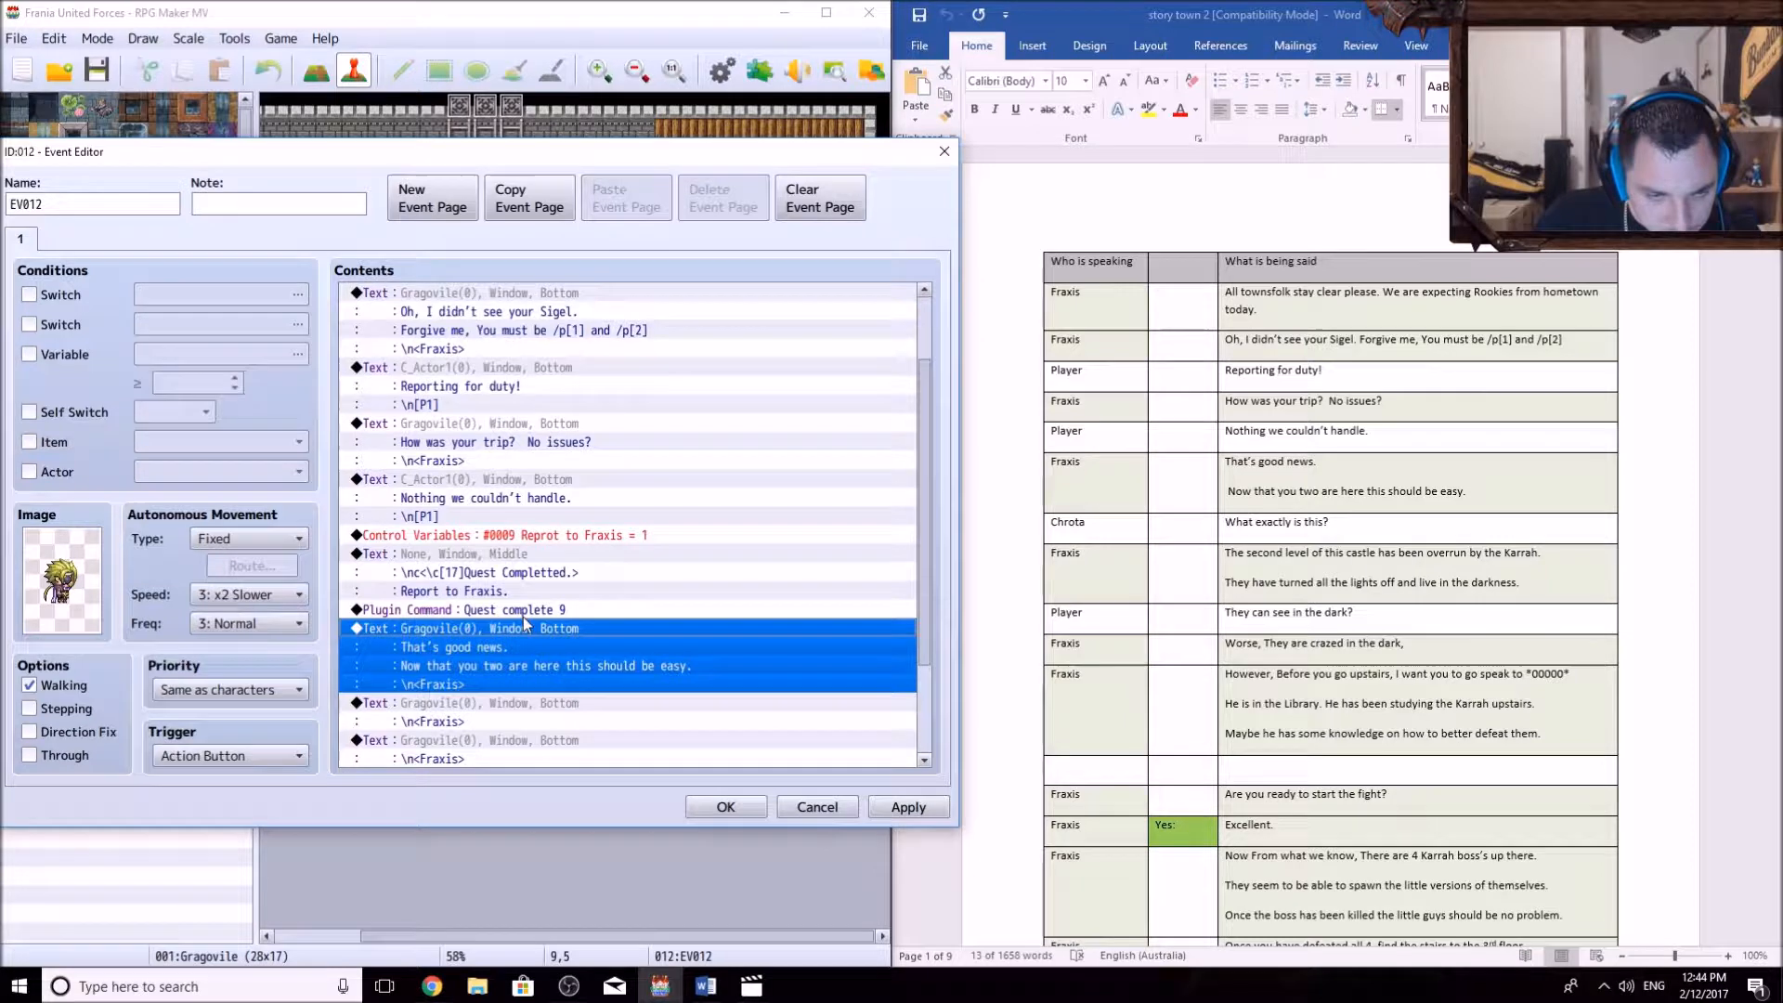
pyautogui.scroll(-4, 525, 624)
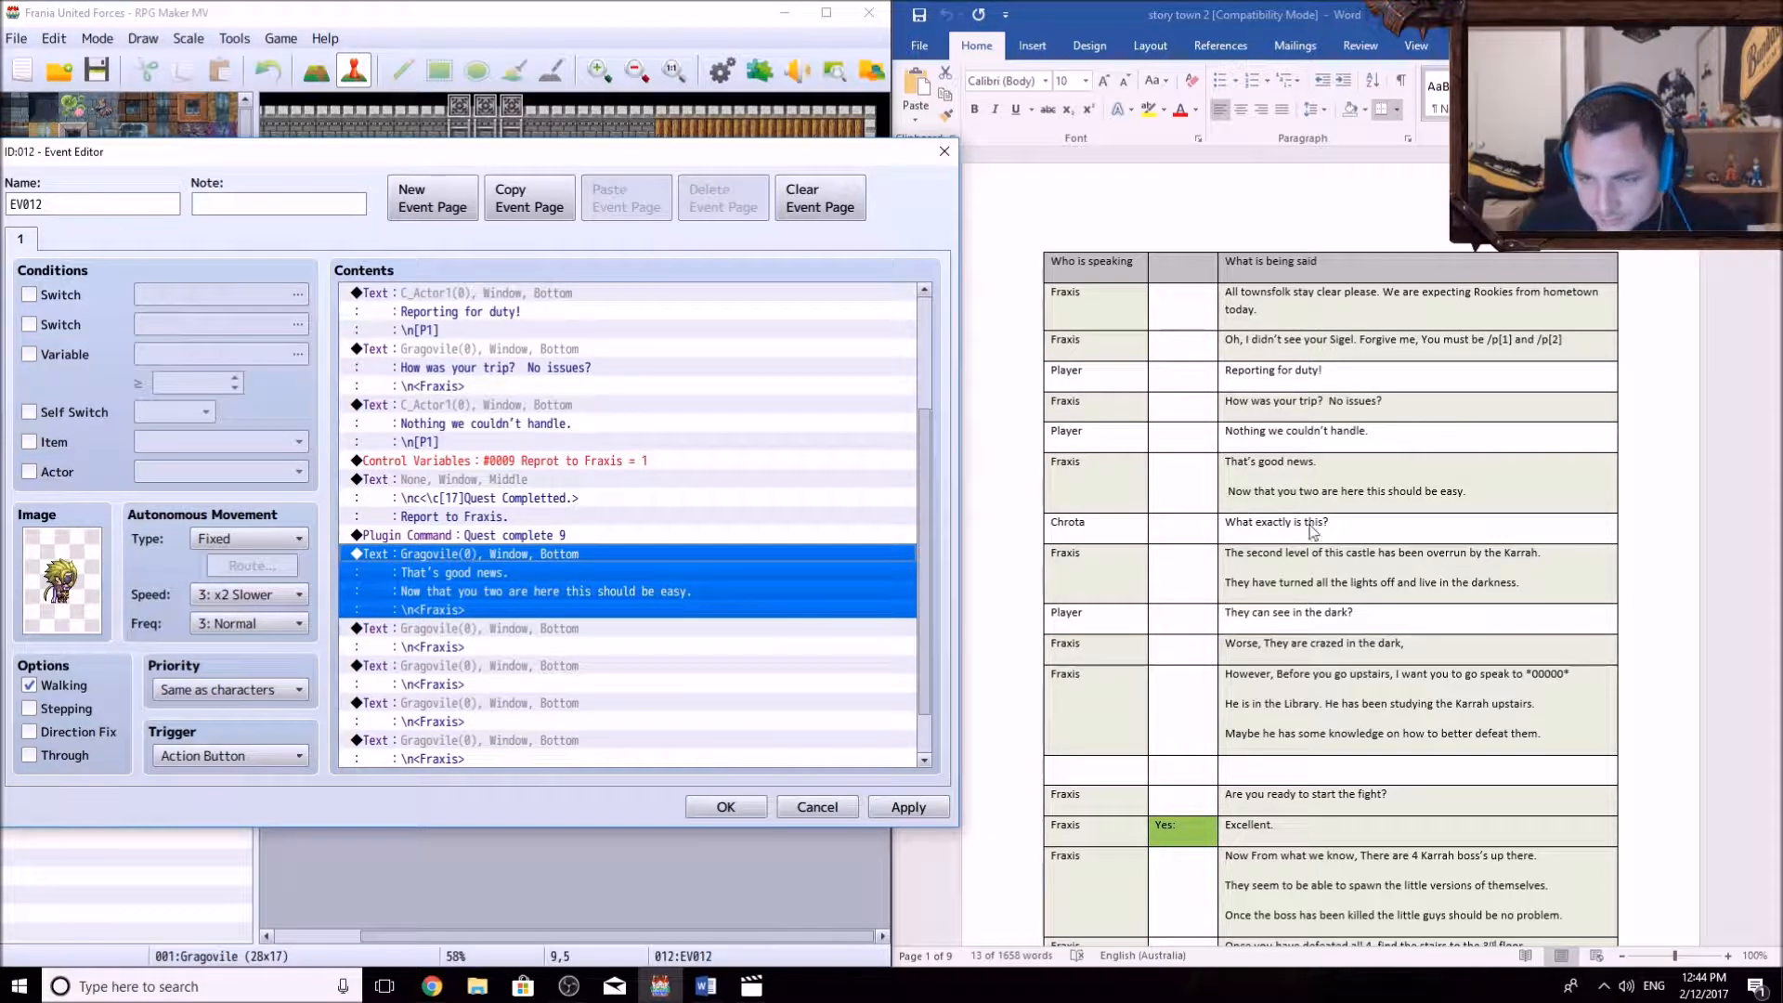
pyautogui.click(1331, 534)
pyautogui.moveTo(1344, 532); pyautogui.dragTo(1224, 525)
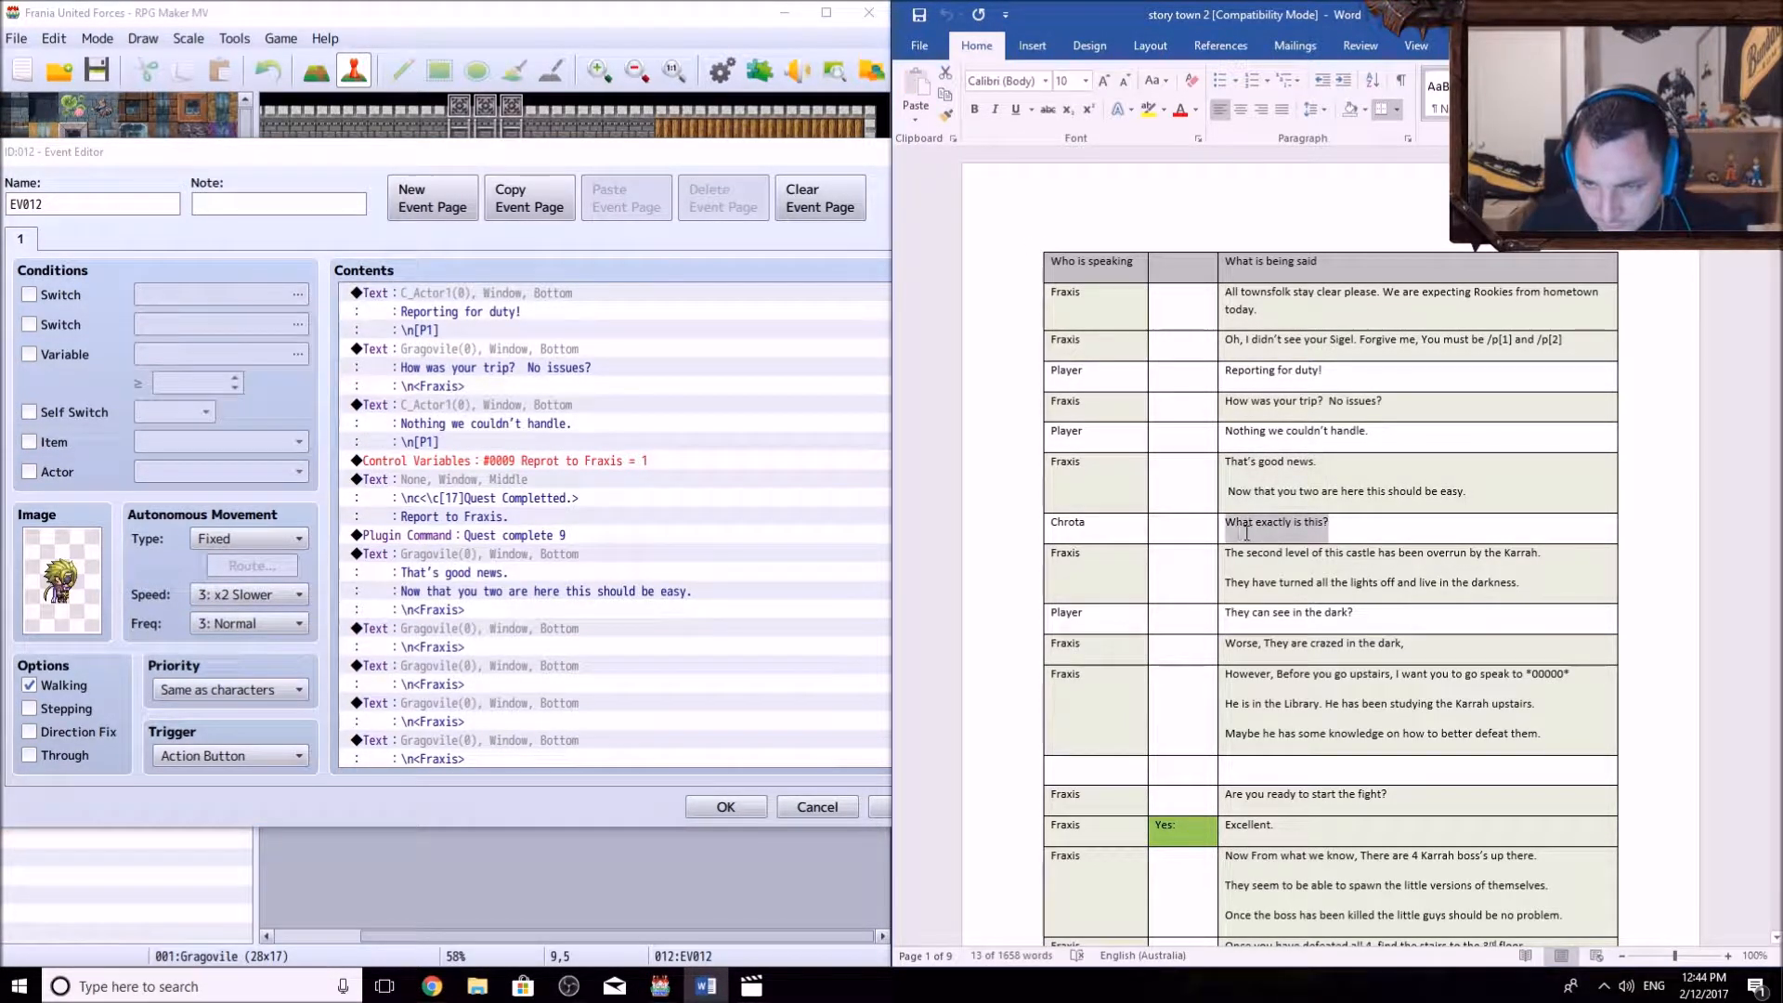
pyautogui.click(565, 594)
pyautogui.click(461, 634)
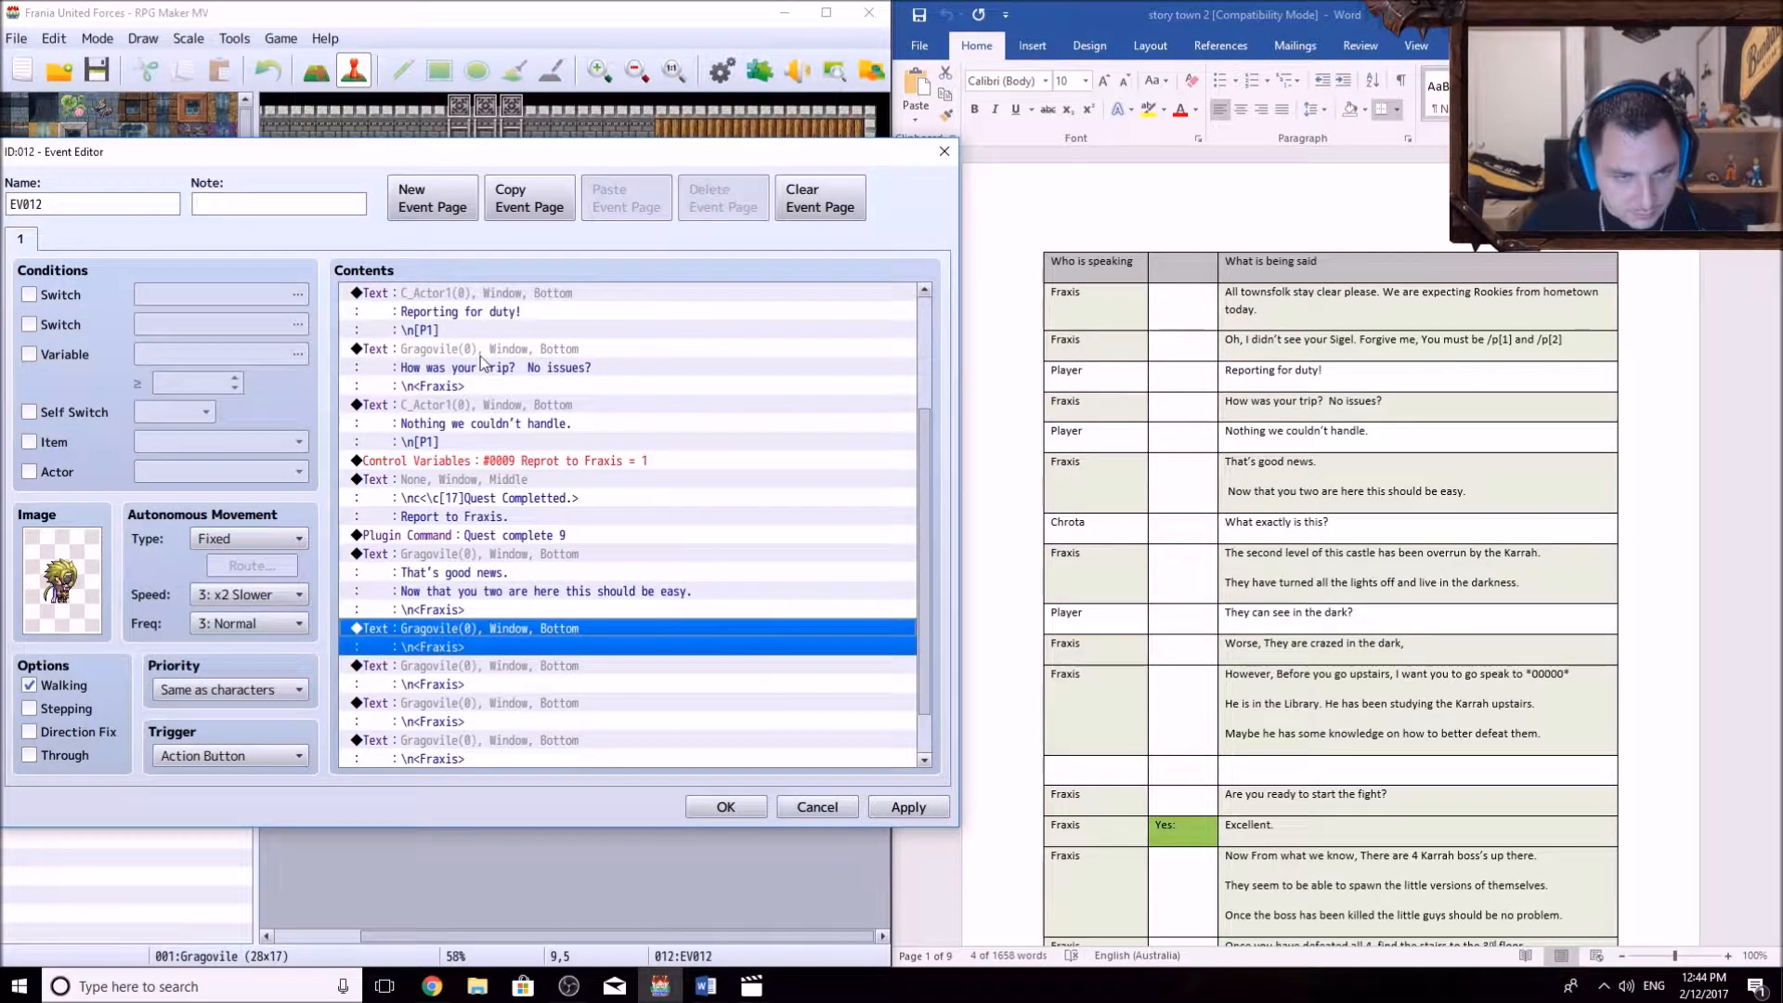
pyautogui.click(513, 299)
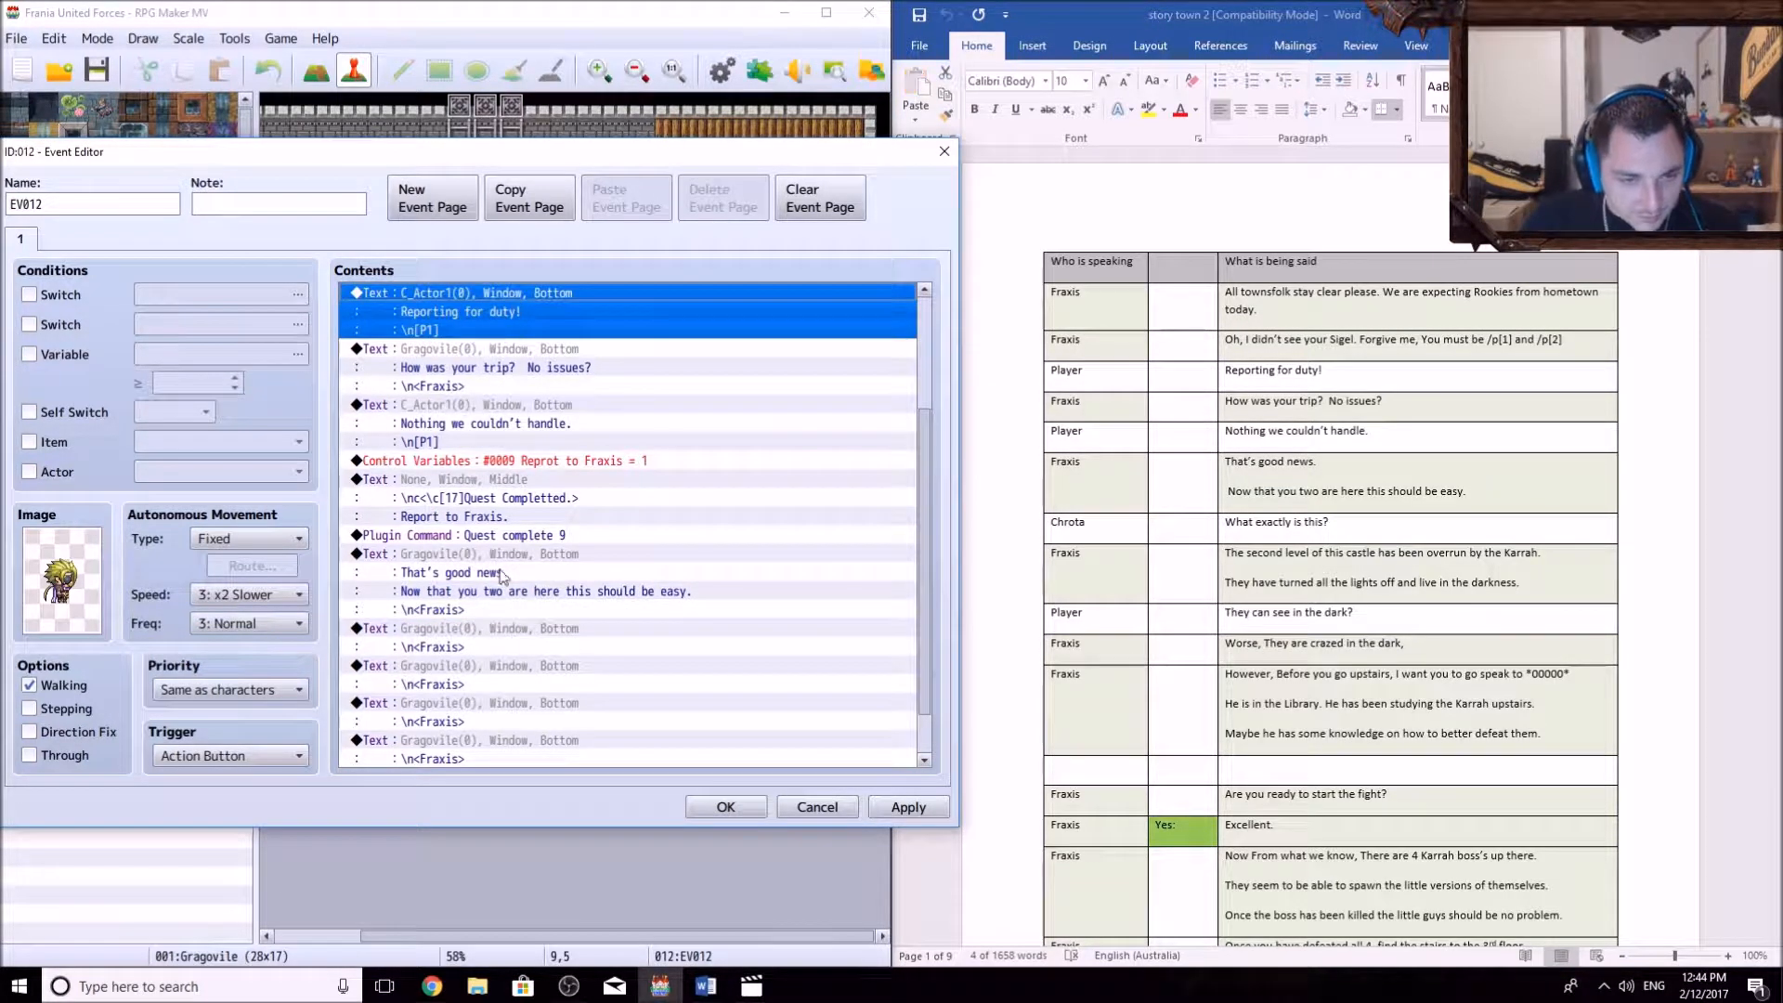
pyautogui.click(464, 610)
pyautogui.click(454, 632)
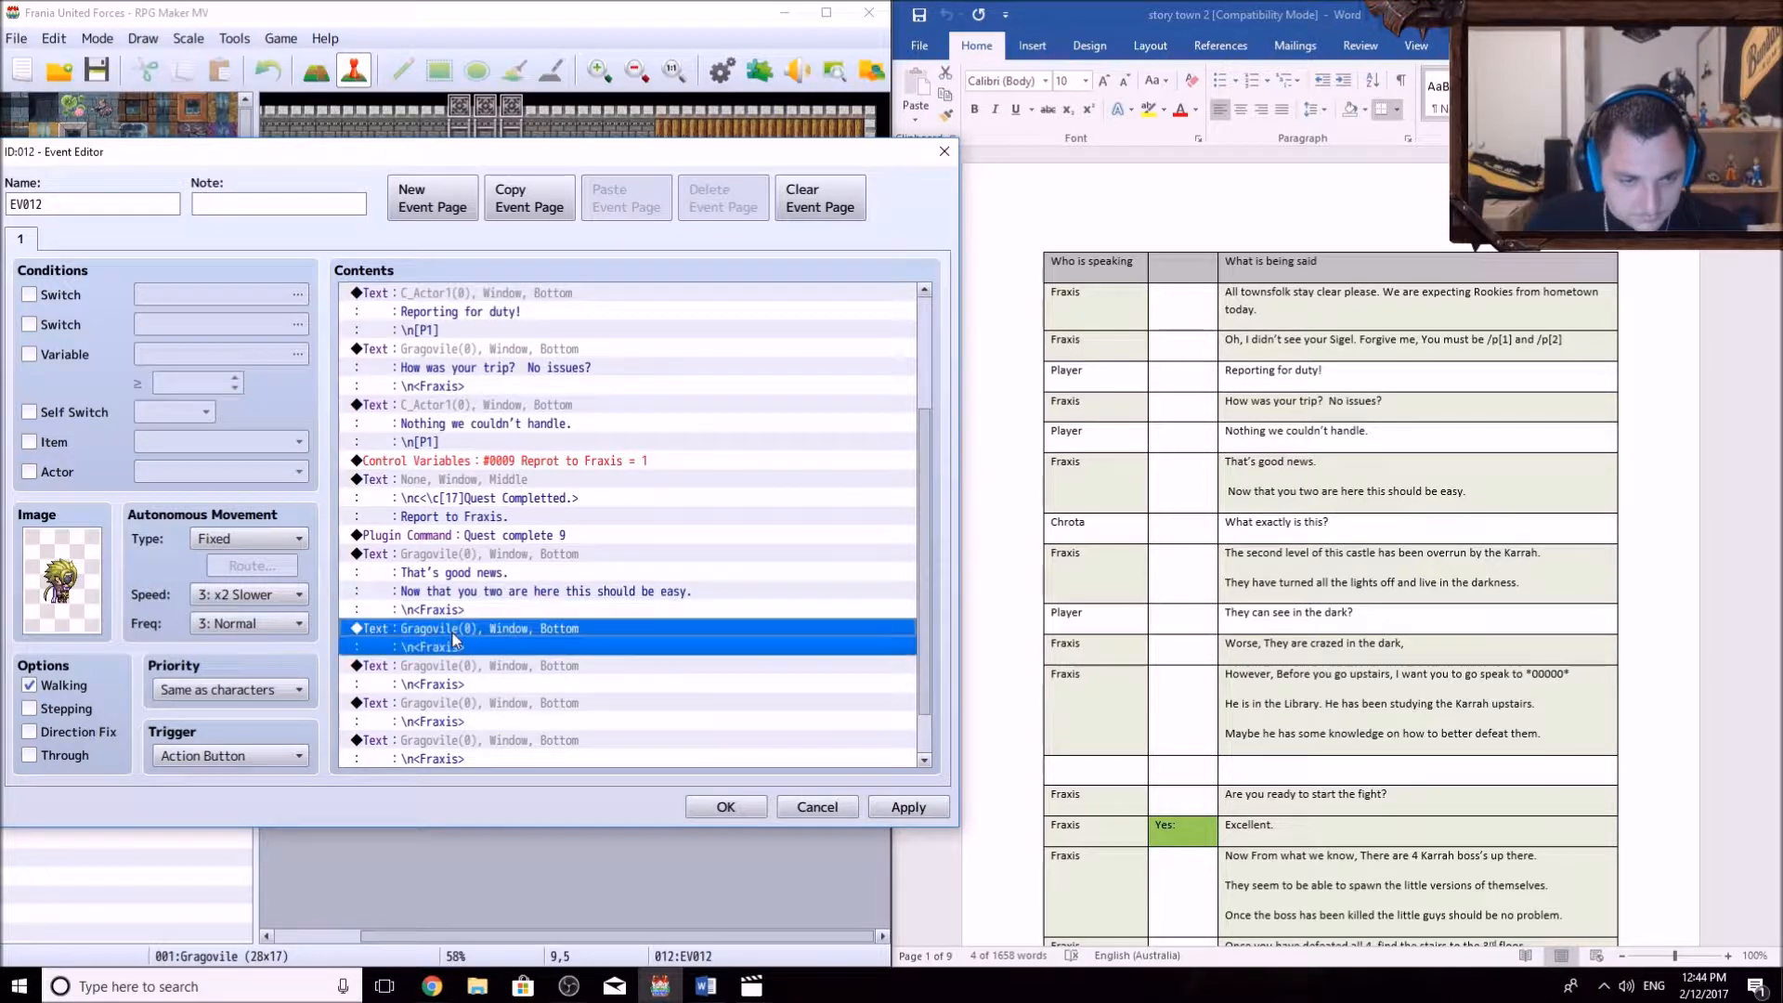
pyautogui.hotkey('ctrl', 'v')
# - Replace the duplicated player message's dialogue with "What exactly is this?" from the Word script, keeping the \n[P1] tag
pyautogui.doubleClick(453, 632)
pyautogui.click(1370, 528)
pyautogui.moveTo(1346, 532); pyautogui.dragTo(1234, 521)
pyautogui.hotkey('ctrl', 'c')
pyautogui.click(623, 504)
pyautogui.moveTo(611, 458); pyautogui.dragTo(488, 458)
pyautogui.hotkey('ctrl', 'v')
pyautogui.click(757, 611)
# - Copy Fraxis's two lines about the castle's second level from Word into the next empty Fraxis message, directly above \n<Fraxis>
pyautogui.click(1286, 577)
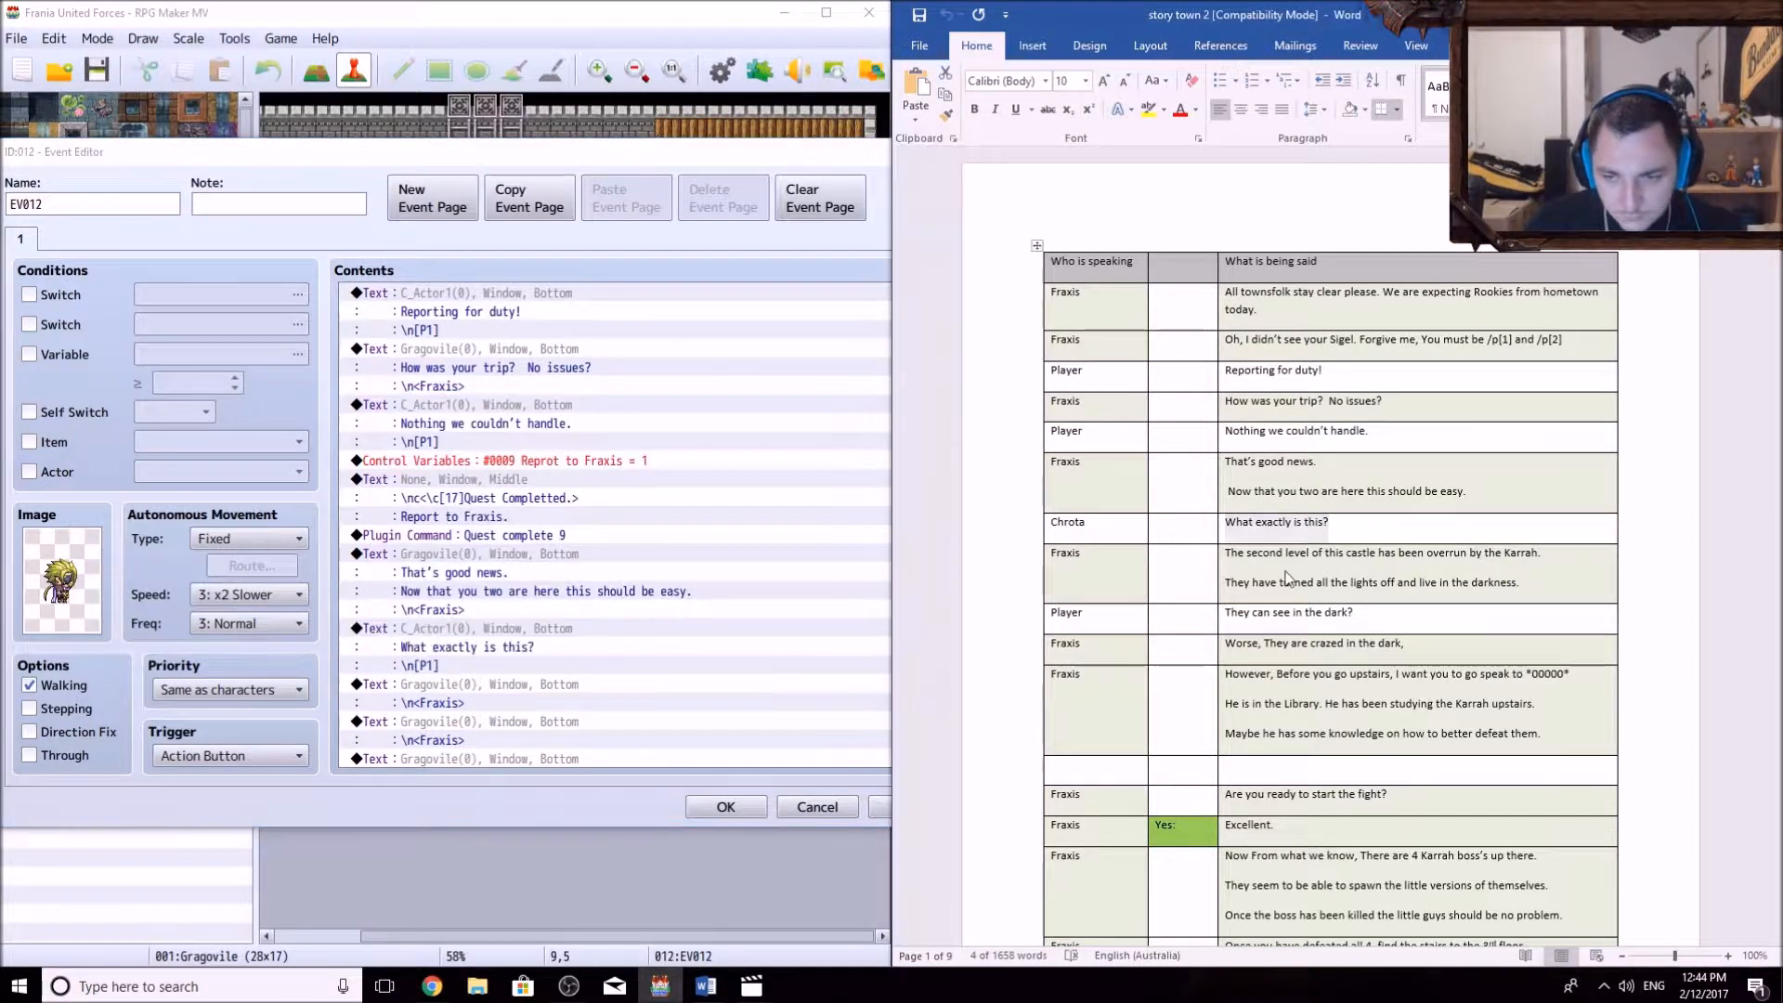
pyautogui.moveTo(1553, 598); pyautogui.dragTo(1227, 555)
pyautogui.hotkey('ctrl', 'c')
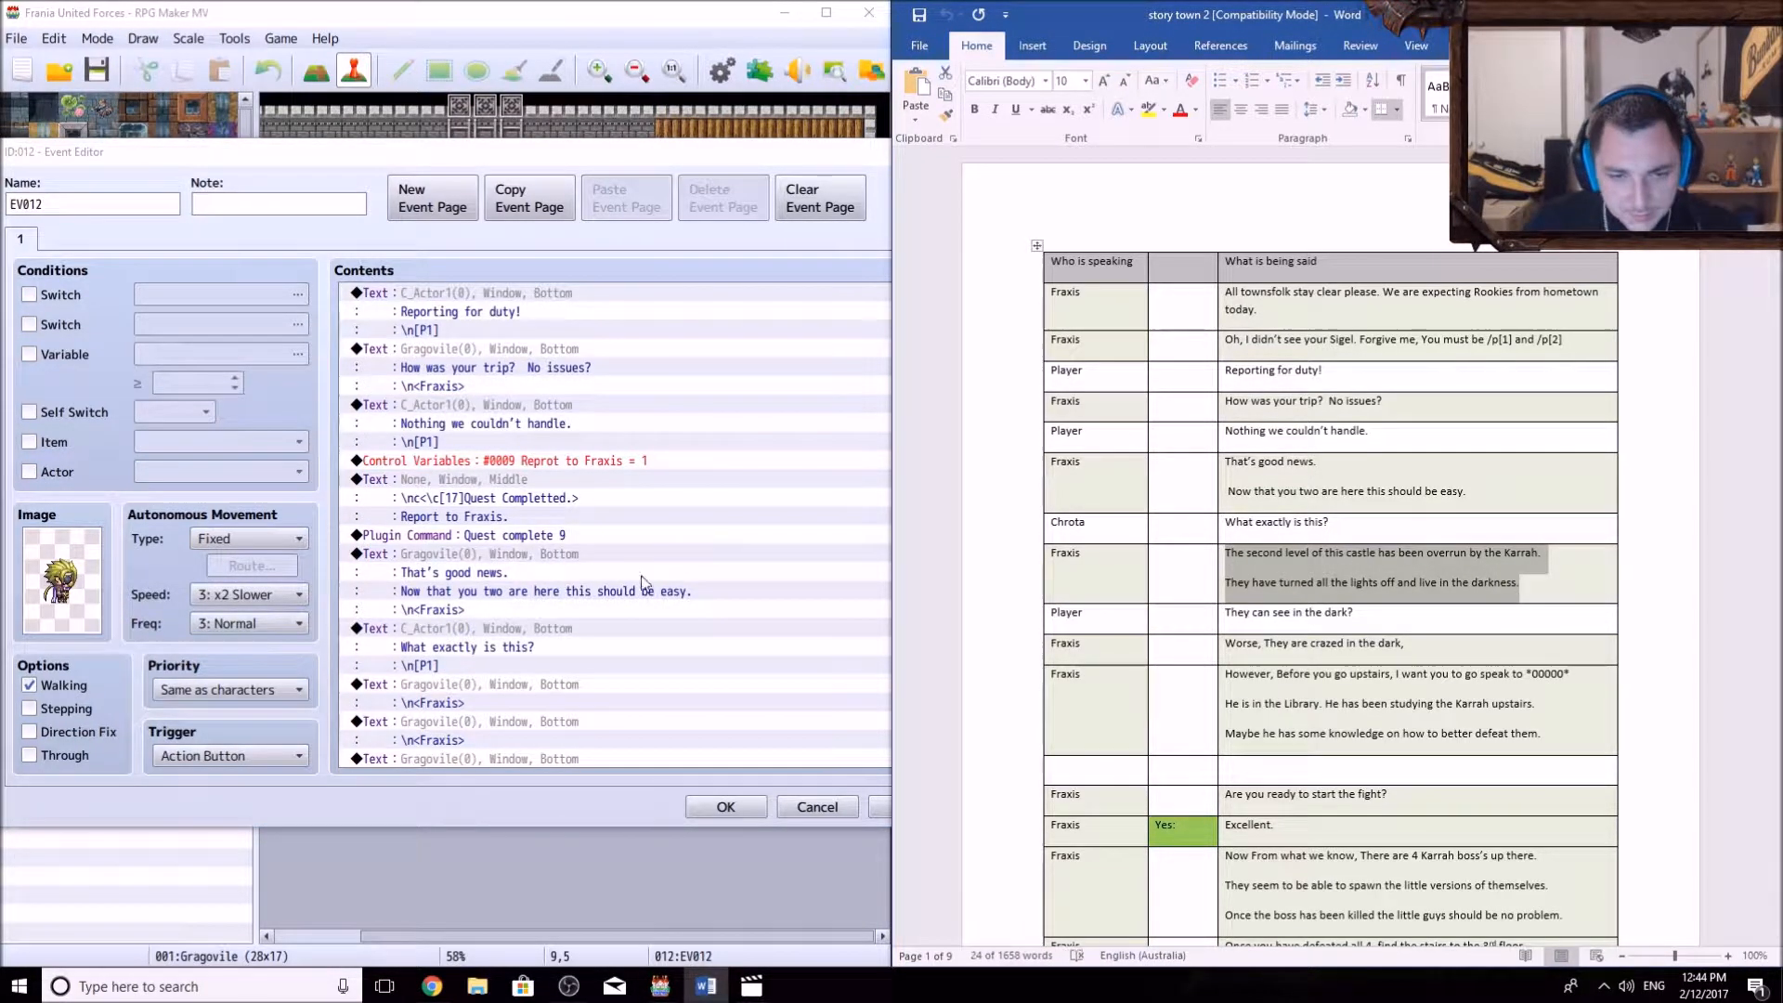
pyautogui.click(641, 605)
pyautogui.click(444, 684)
pyautogui.scroll(-1, 482, 672)
pyautogui.press('Return')
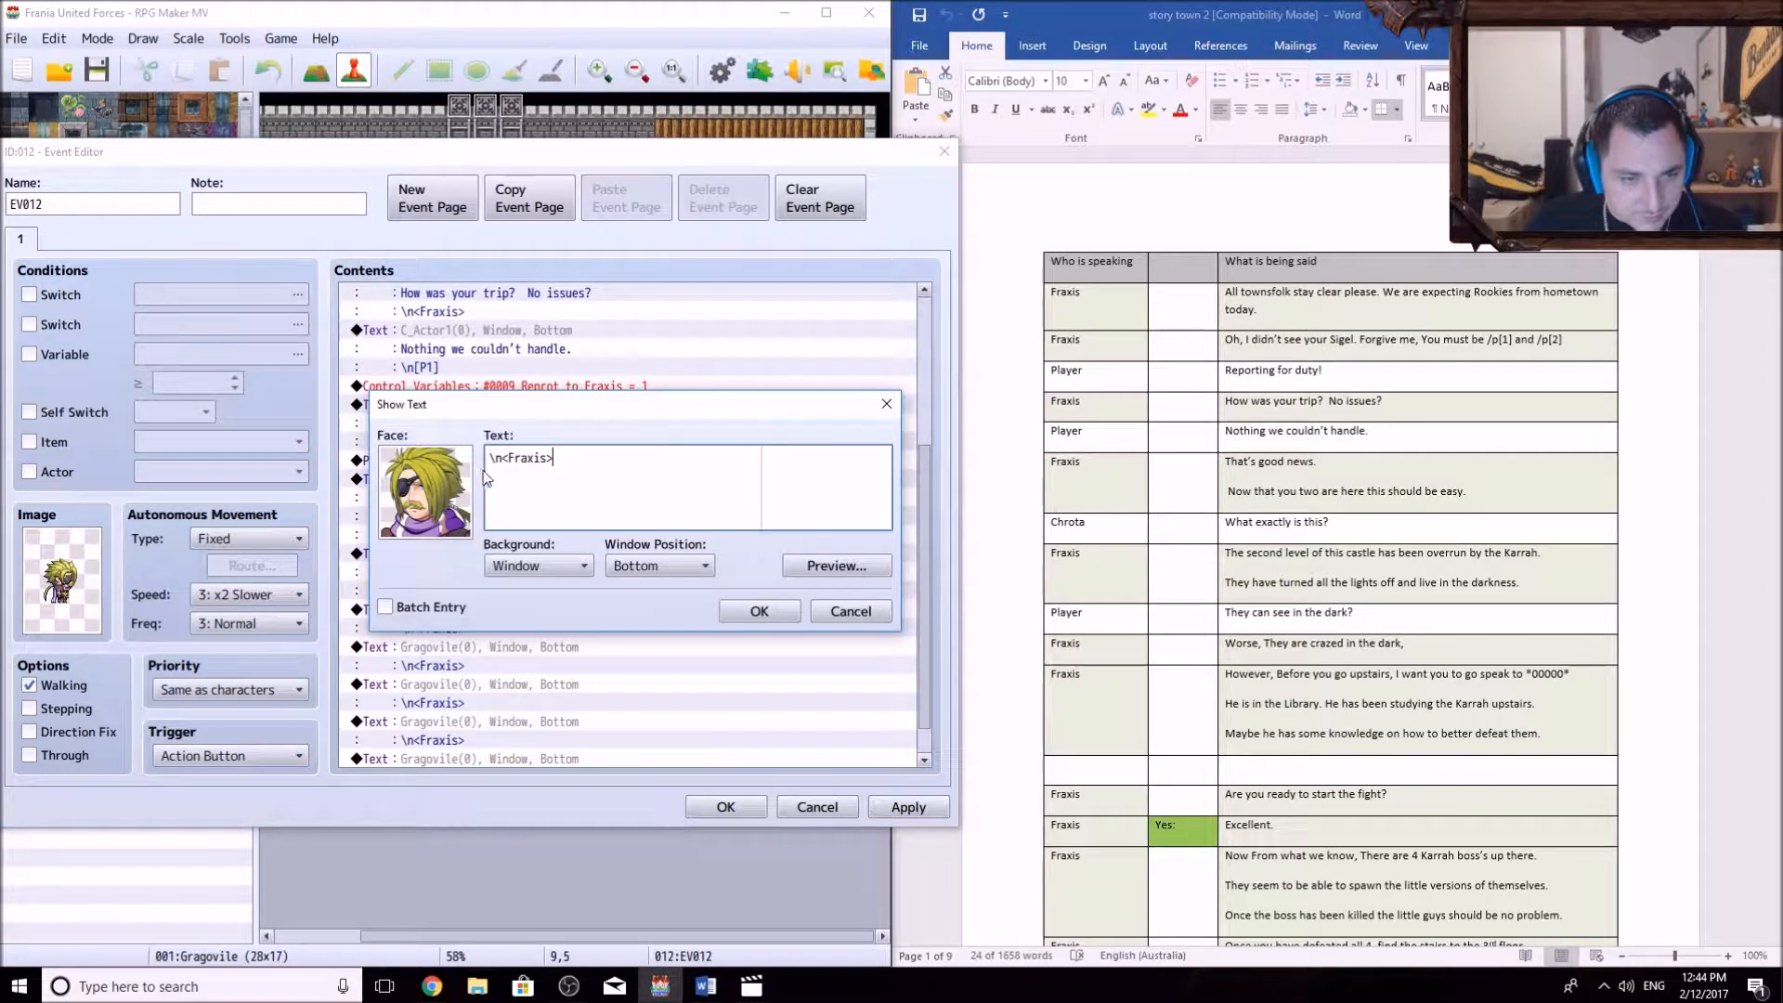
pyautogui.click(490, 458)
pyautogui.hotkey('ctrl', 'v')
pyautogui.press('Return')
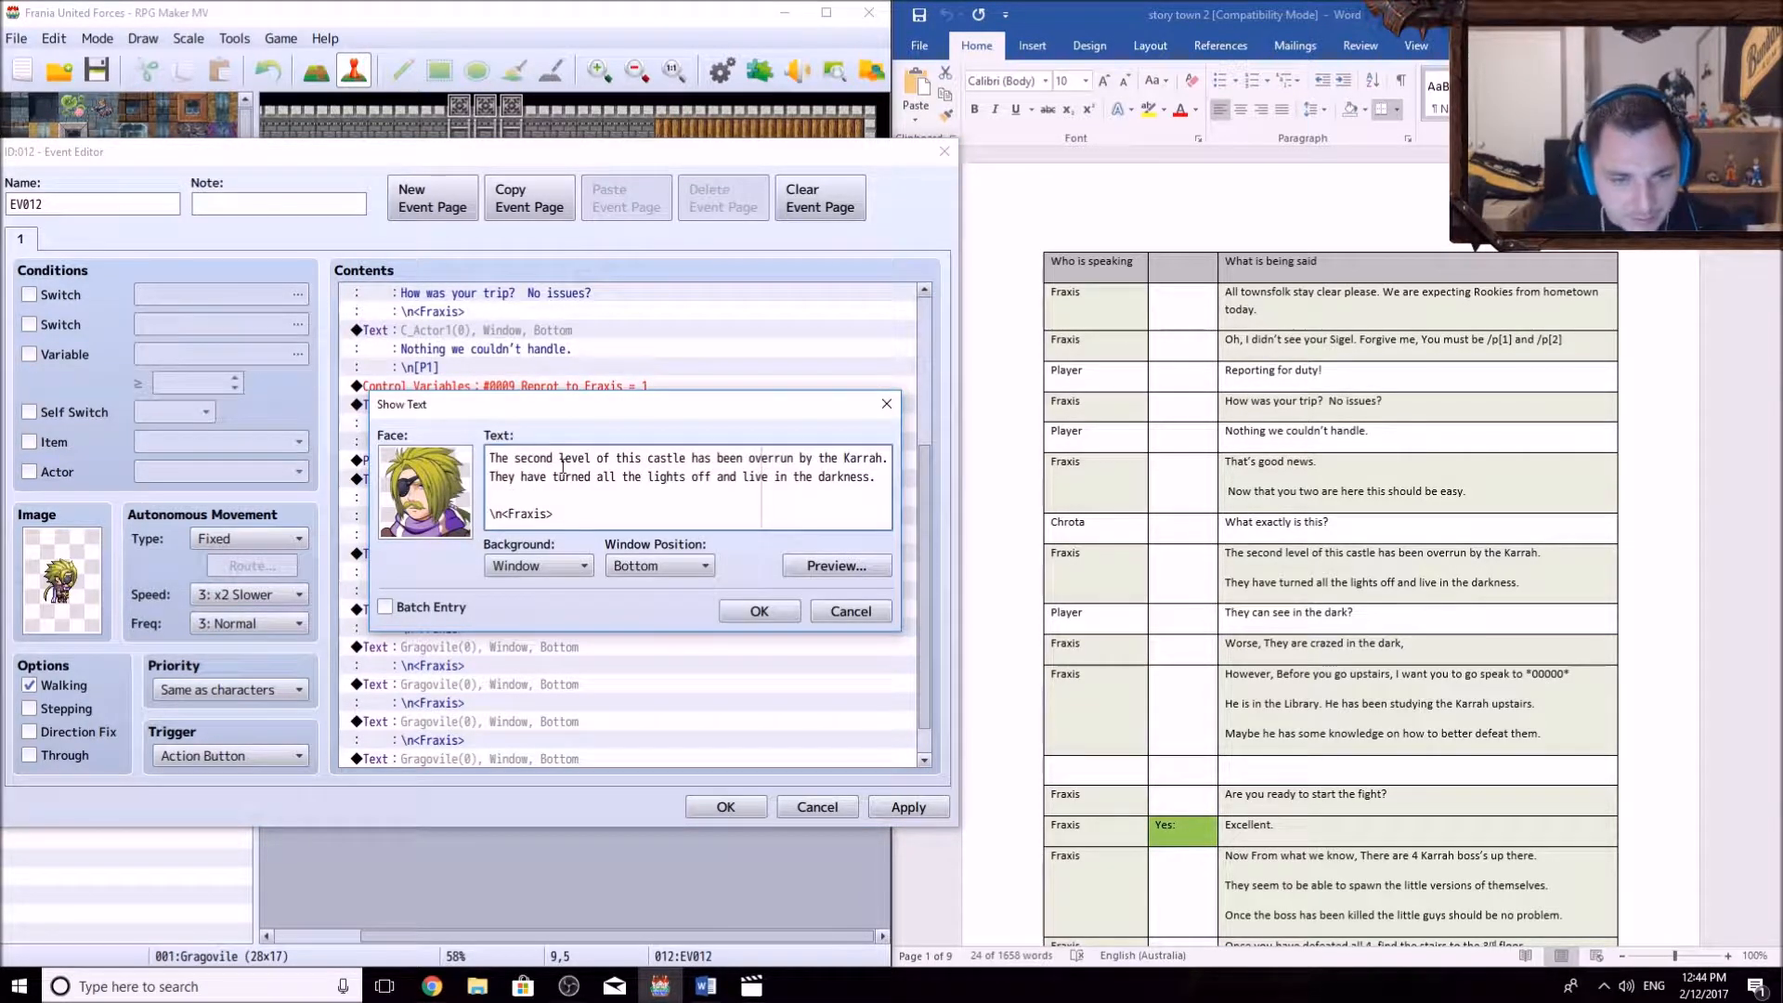
pyautogui.press('BackSpace')
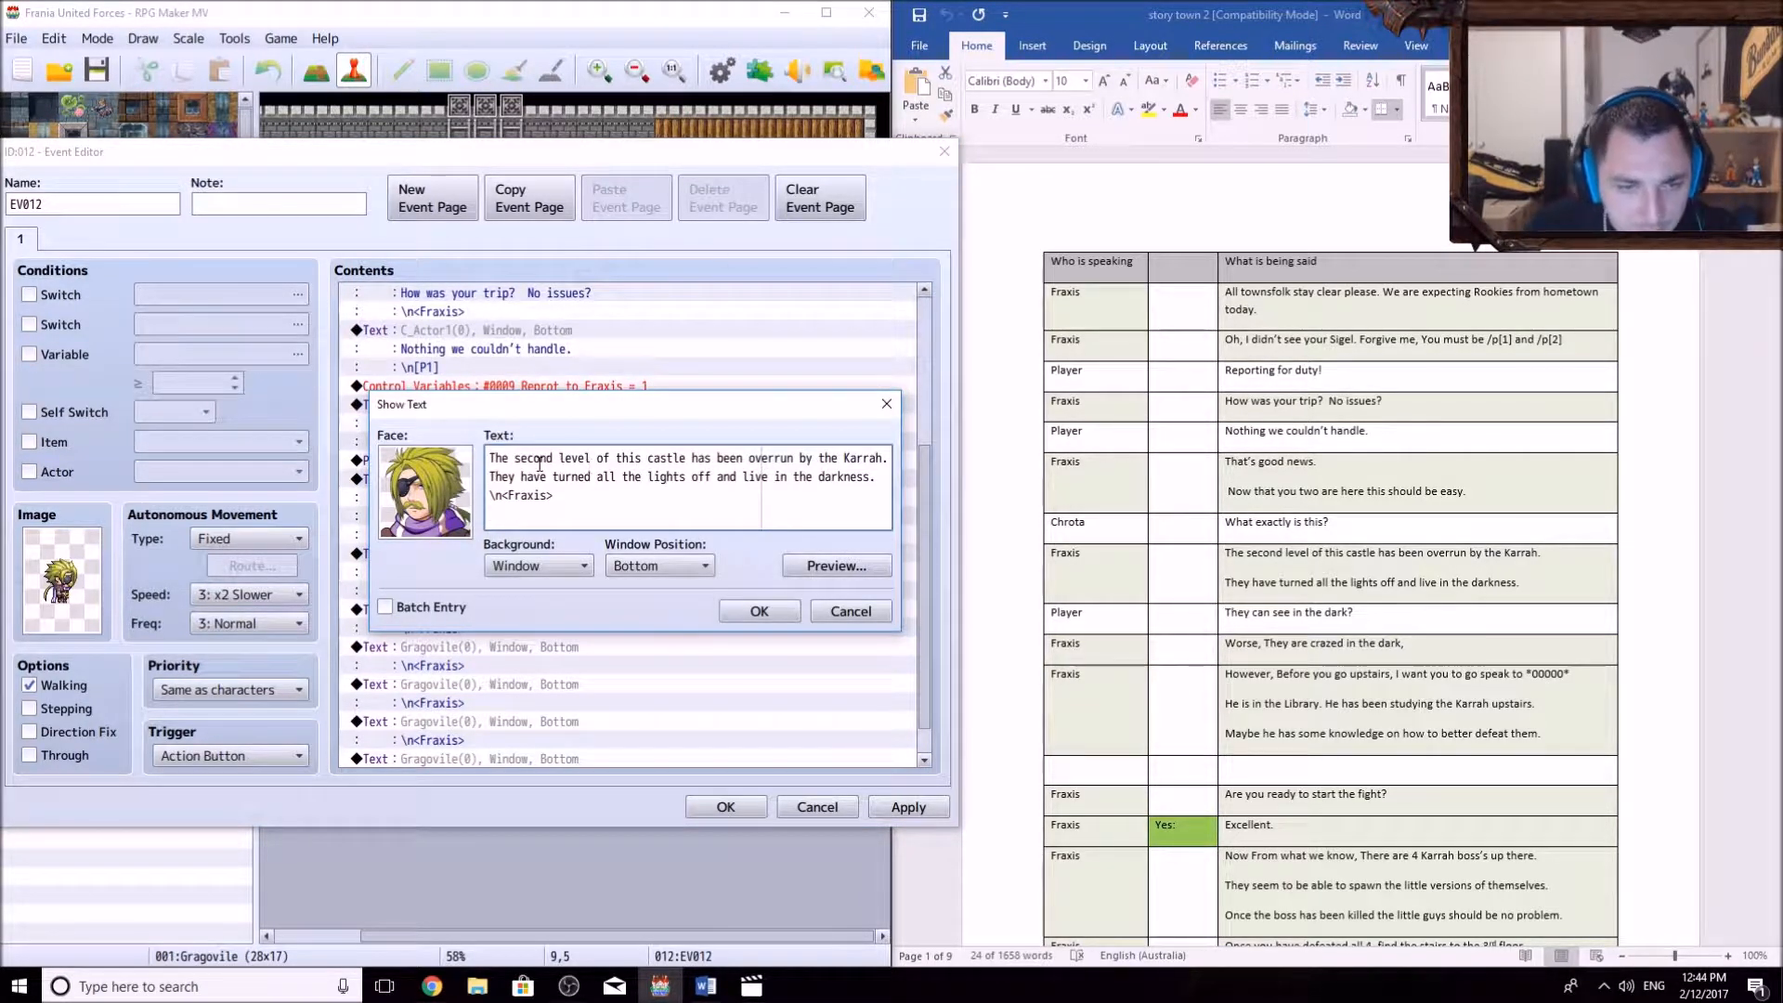
# - Rewrap the castle message into three lines broken after "been" and "turned", shorten its ending to "in darkness.", and confirm it
pyautogui.click(748, 458)
pyautogui.press('Return')
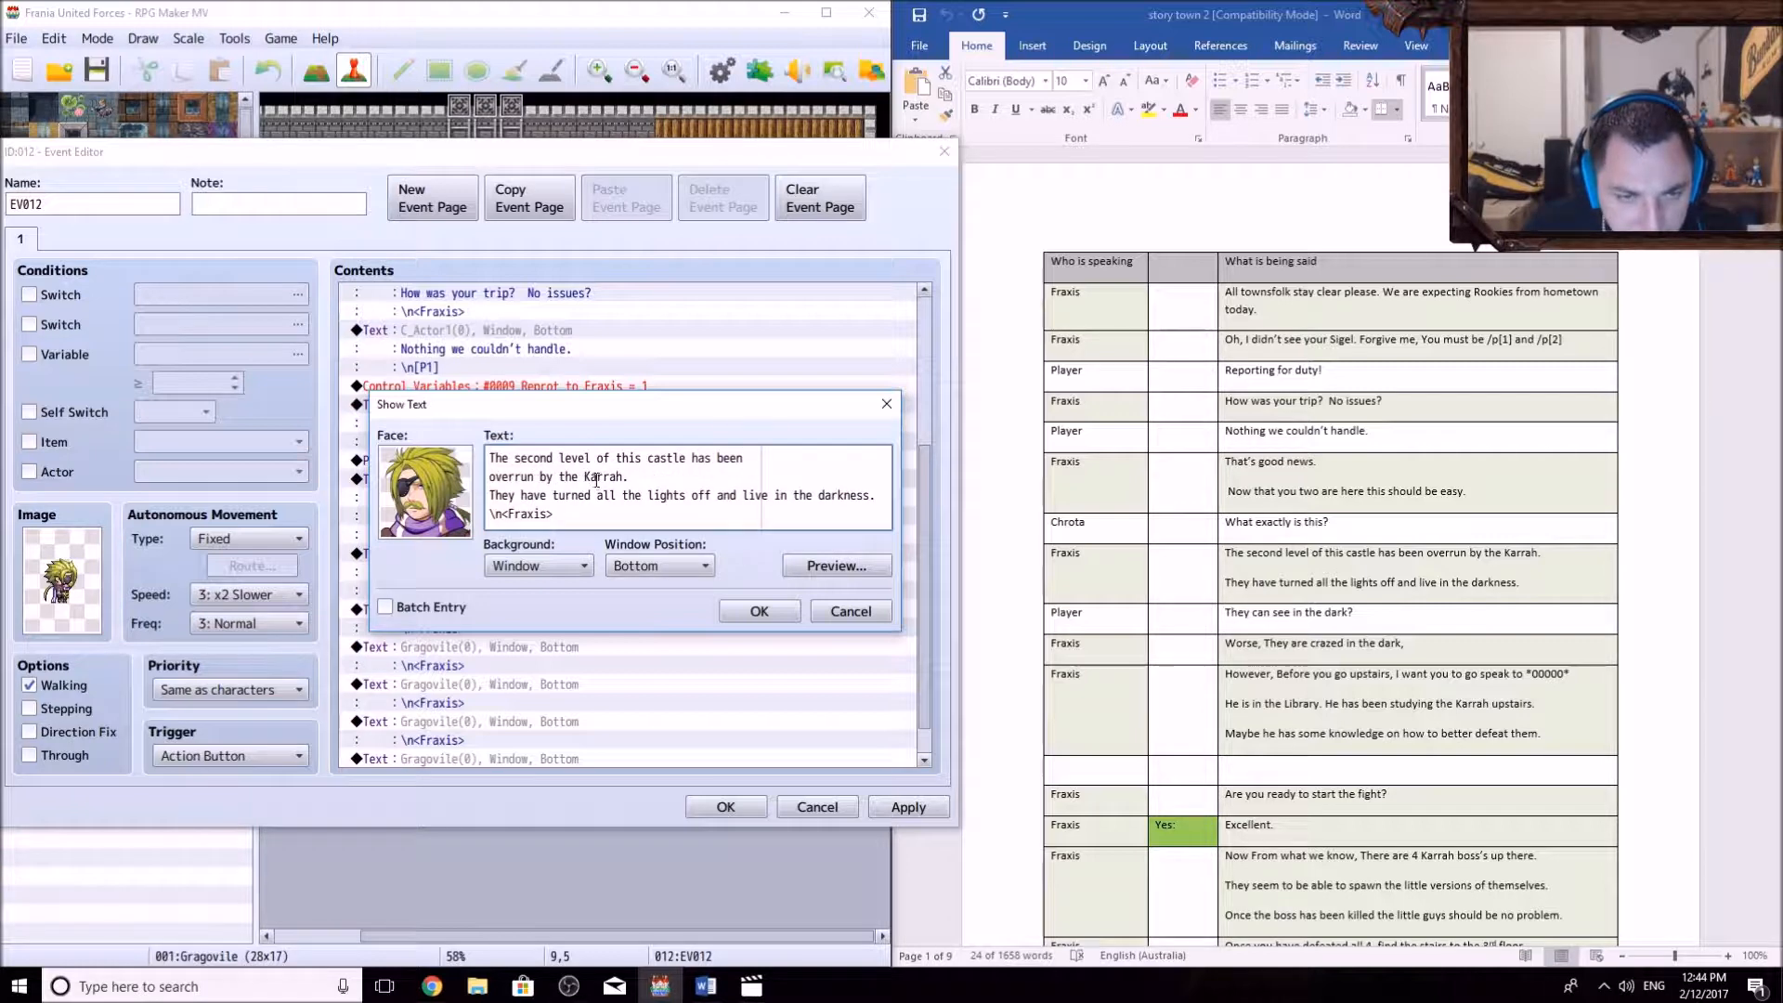
pyautogui.press('Delete')
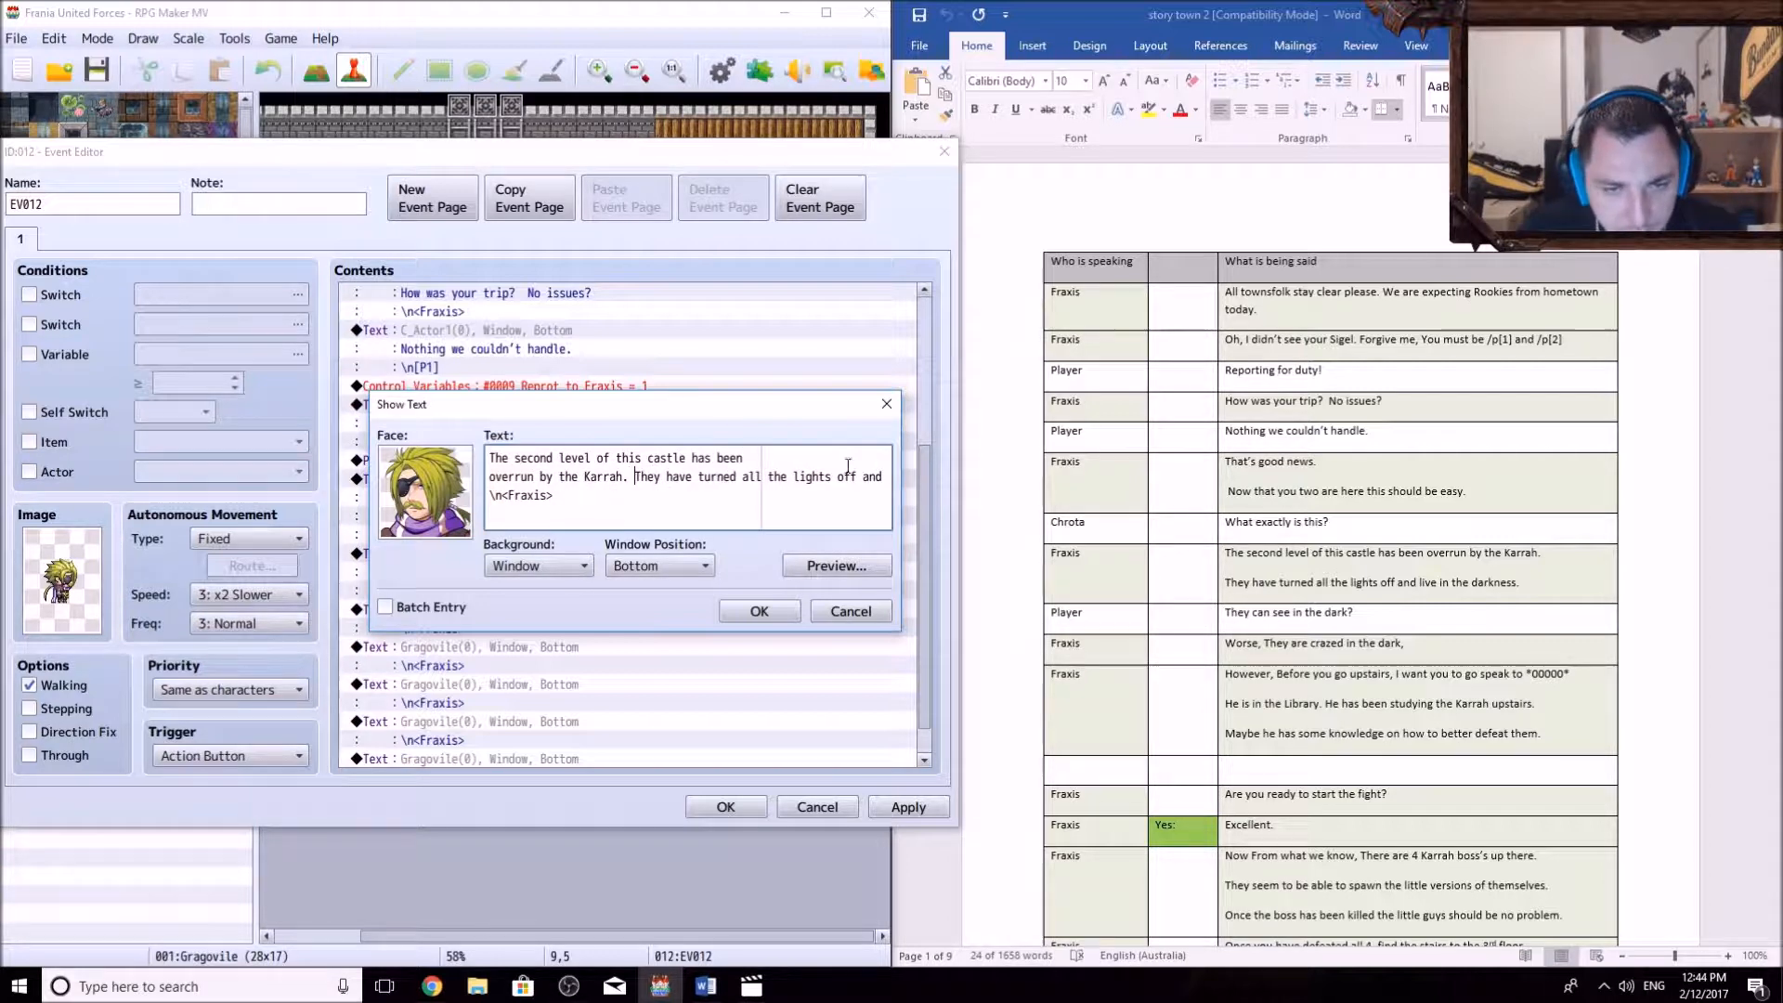
pyautogui.click(744, 476)
pyautogui.press('Return')
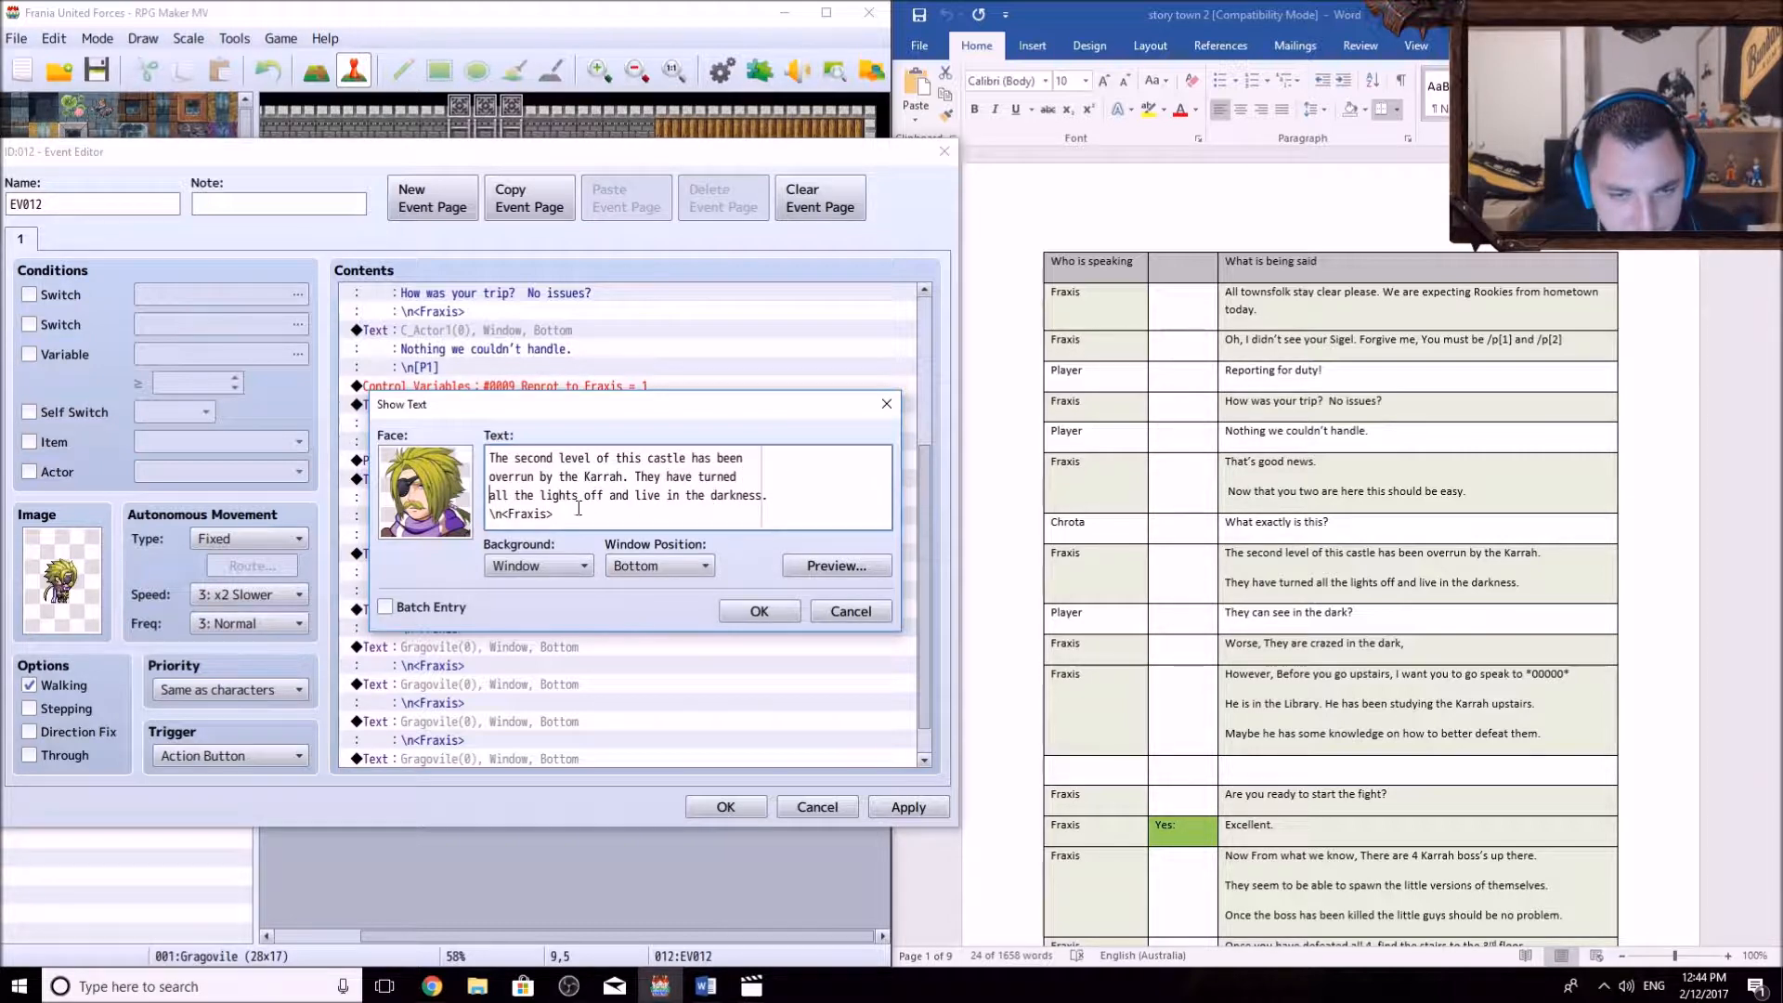
pyautogui.doubleClick(692, 495)
pyautogui.press('BackSpace')
pyautogui.press('BackSpace')
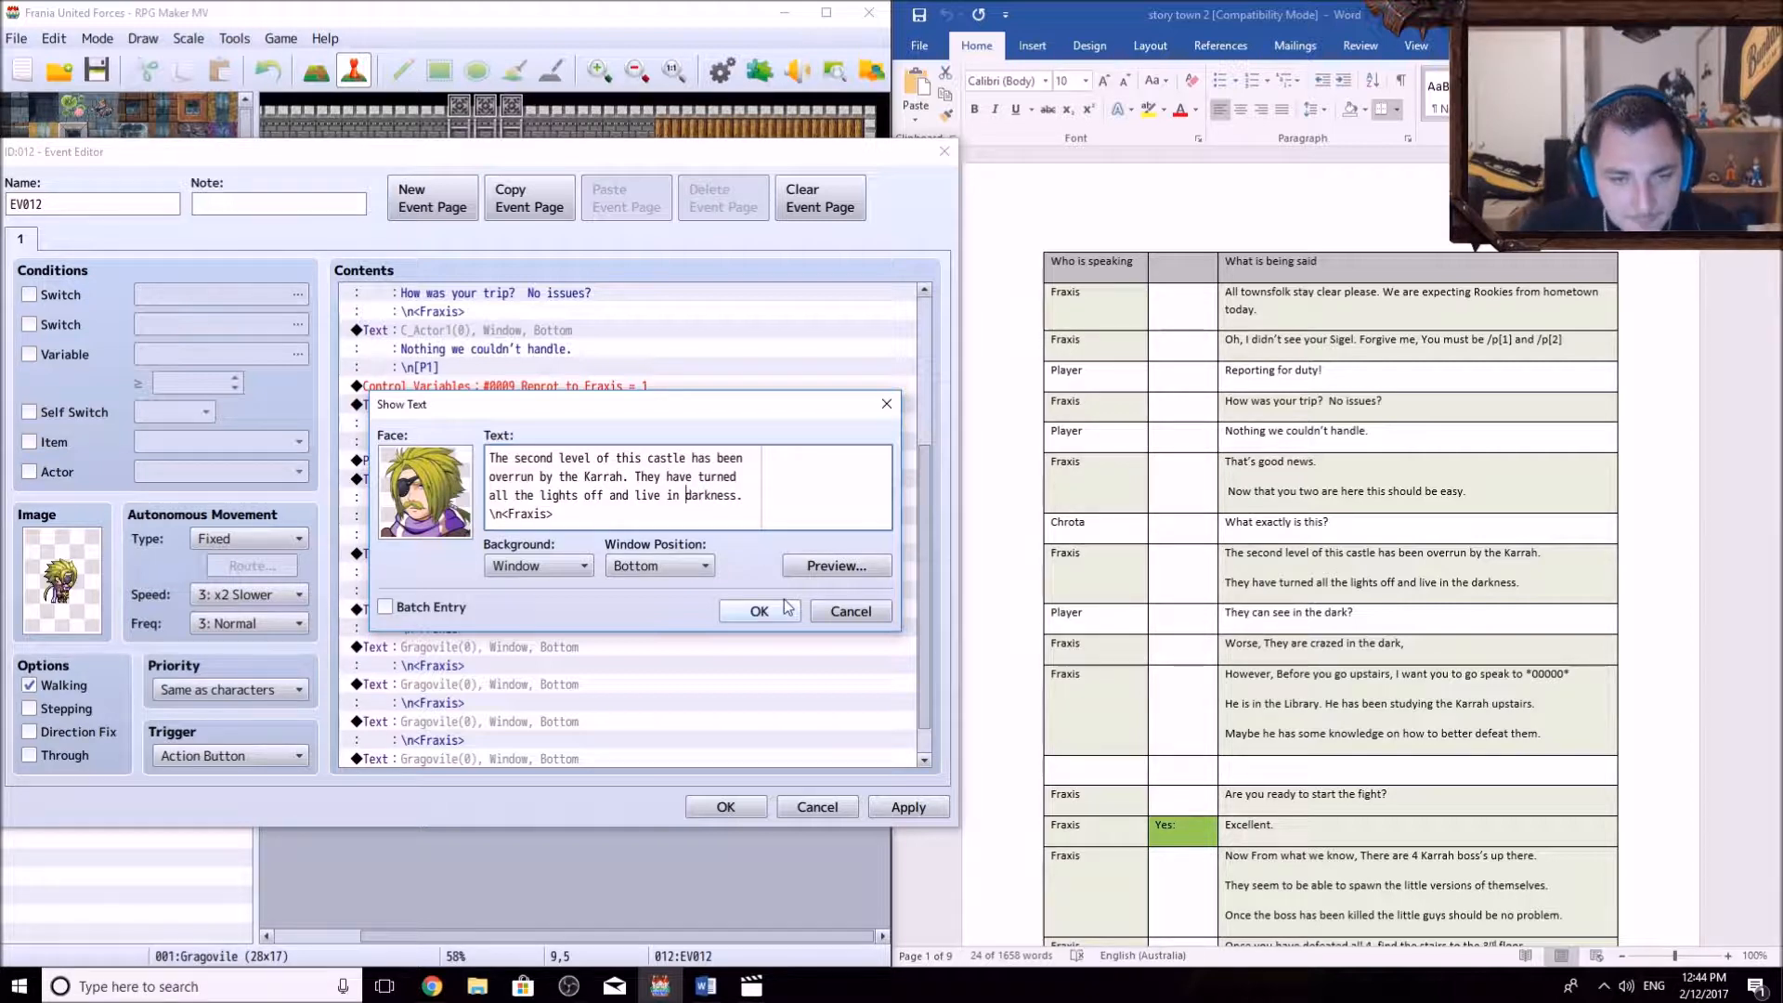
pyautogui.click(780, 610)
# - Duplicate the player's "What exactly is this?" message directly after Fraxis's message about the castle's second level
pyautogui.click(1354, 617)
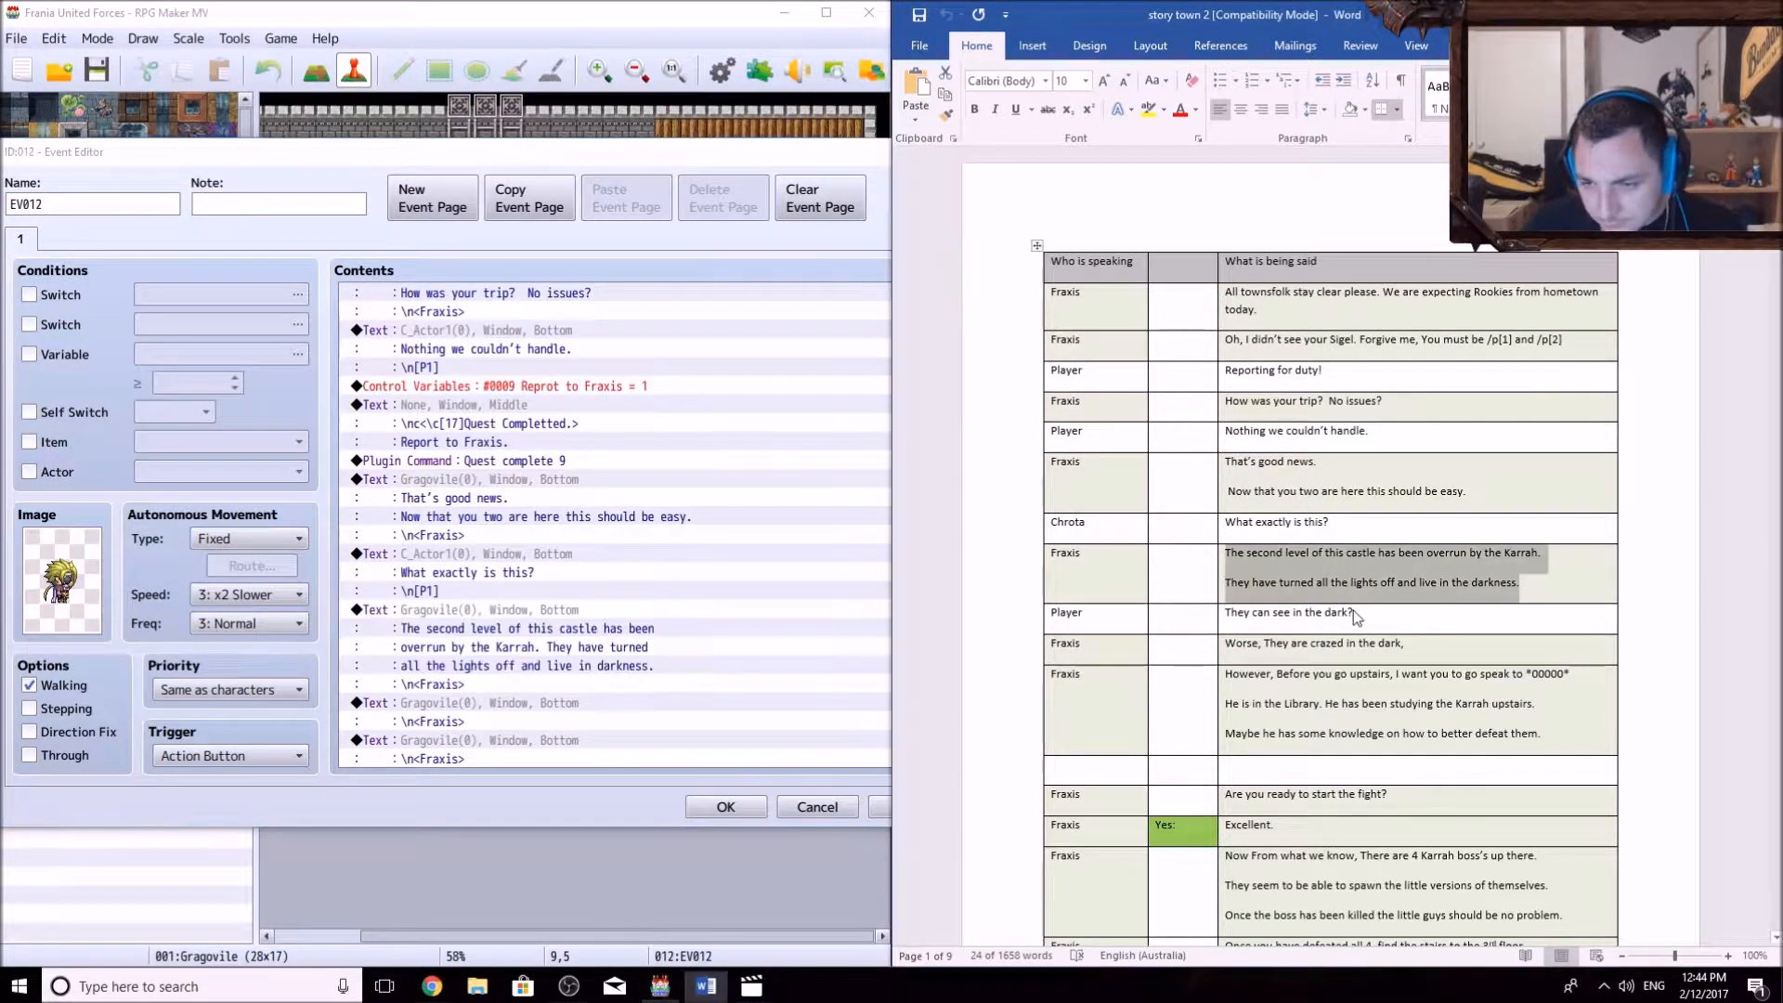
pyautogui.scroll(-1, 1355, 616)
pyautogui.click(519, 556)
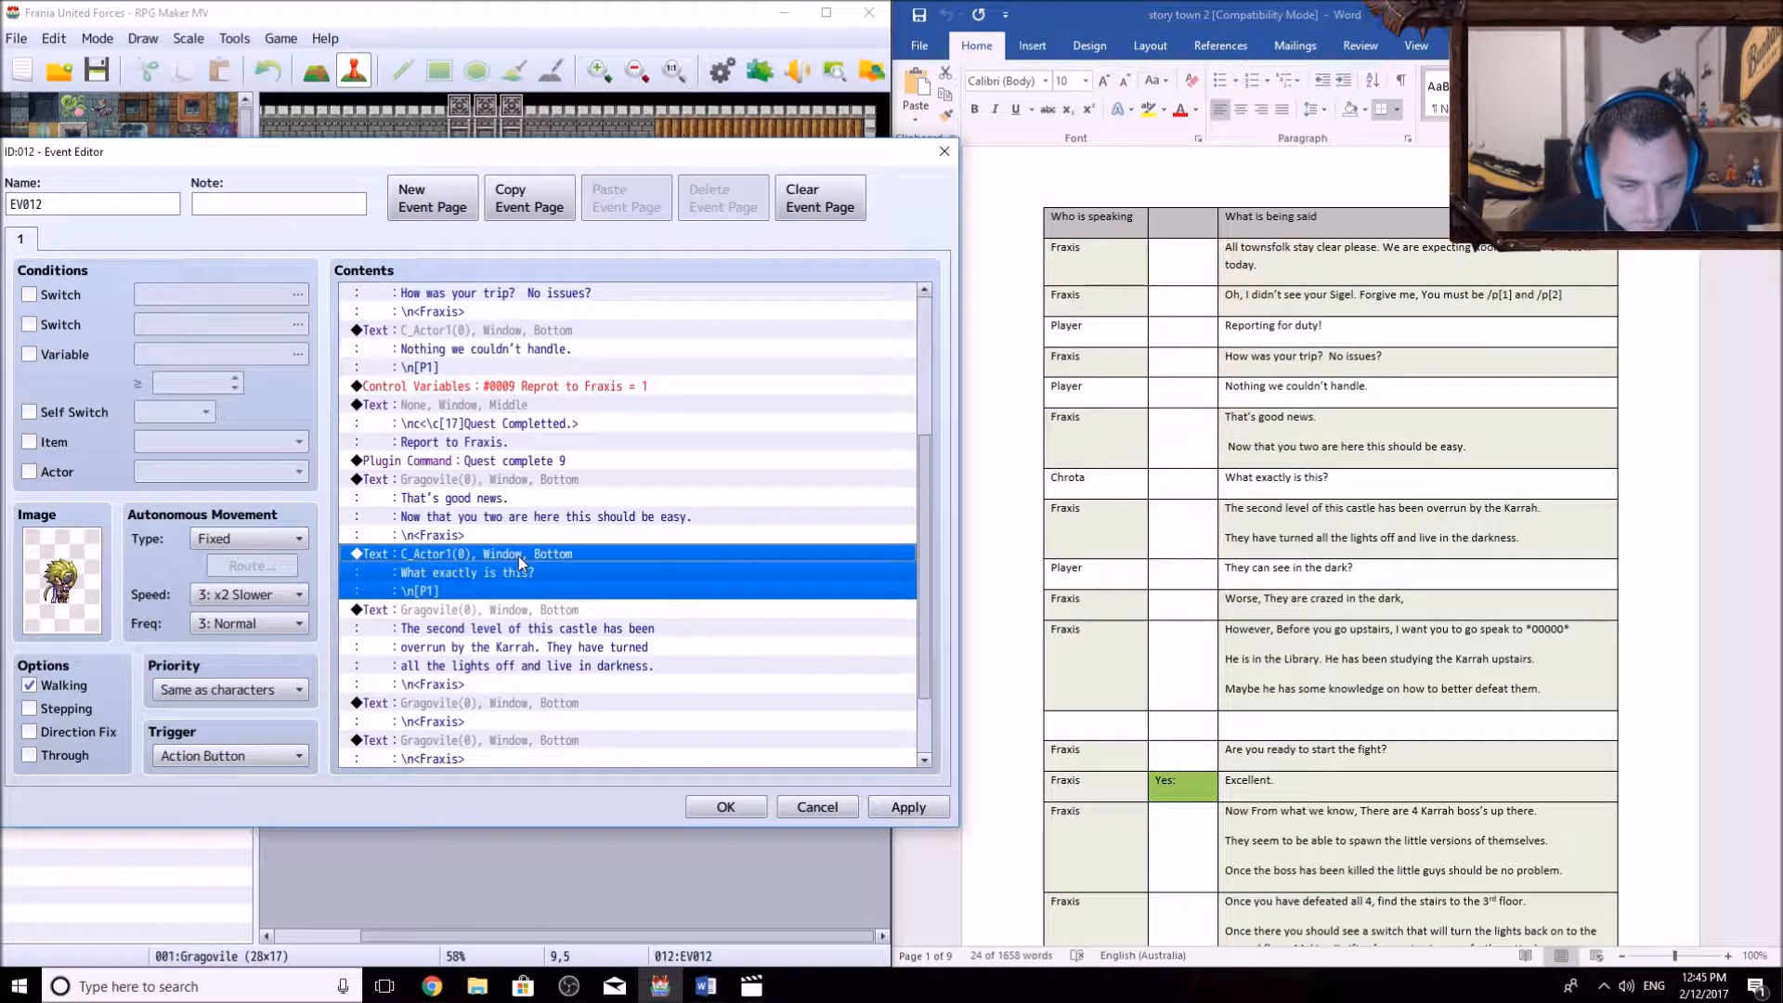
pyautogui.scroll(-1, 520, 555)
pyautogui.click(492, 635)
pyautogui.hotkey('ctrl', 'v')
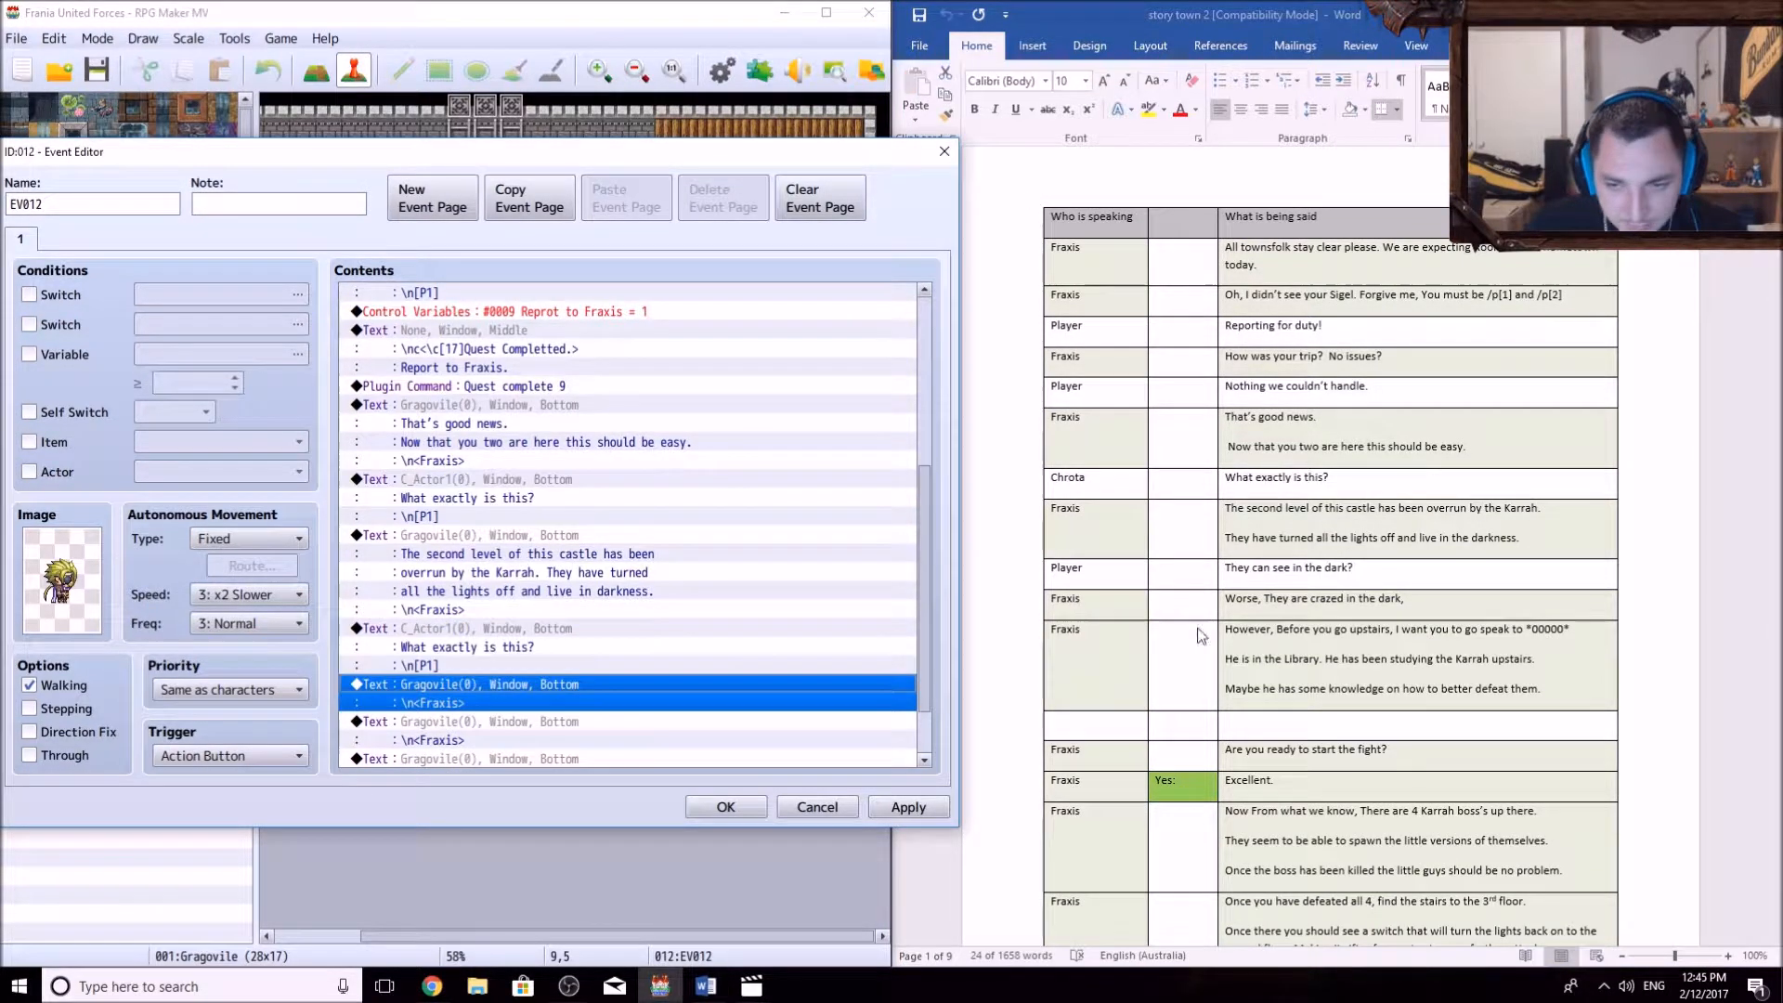
# - Replace the second "What exactly is this?" message's dialogue with "They can see in the dark?" from the Word script
pyautogui.click(1382, 576)
pyautogui.moveTo(1381, 576); pyautogui.dragTo(1226, 573)
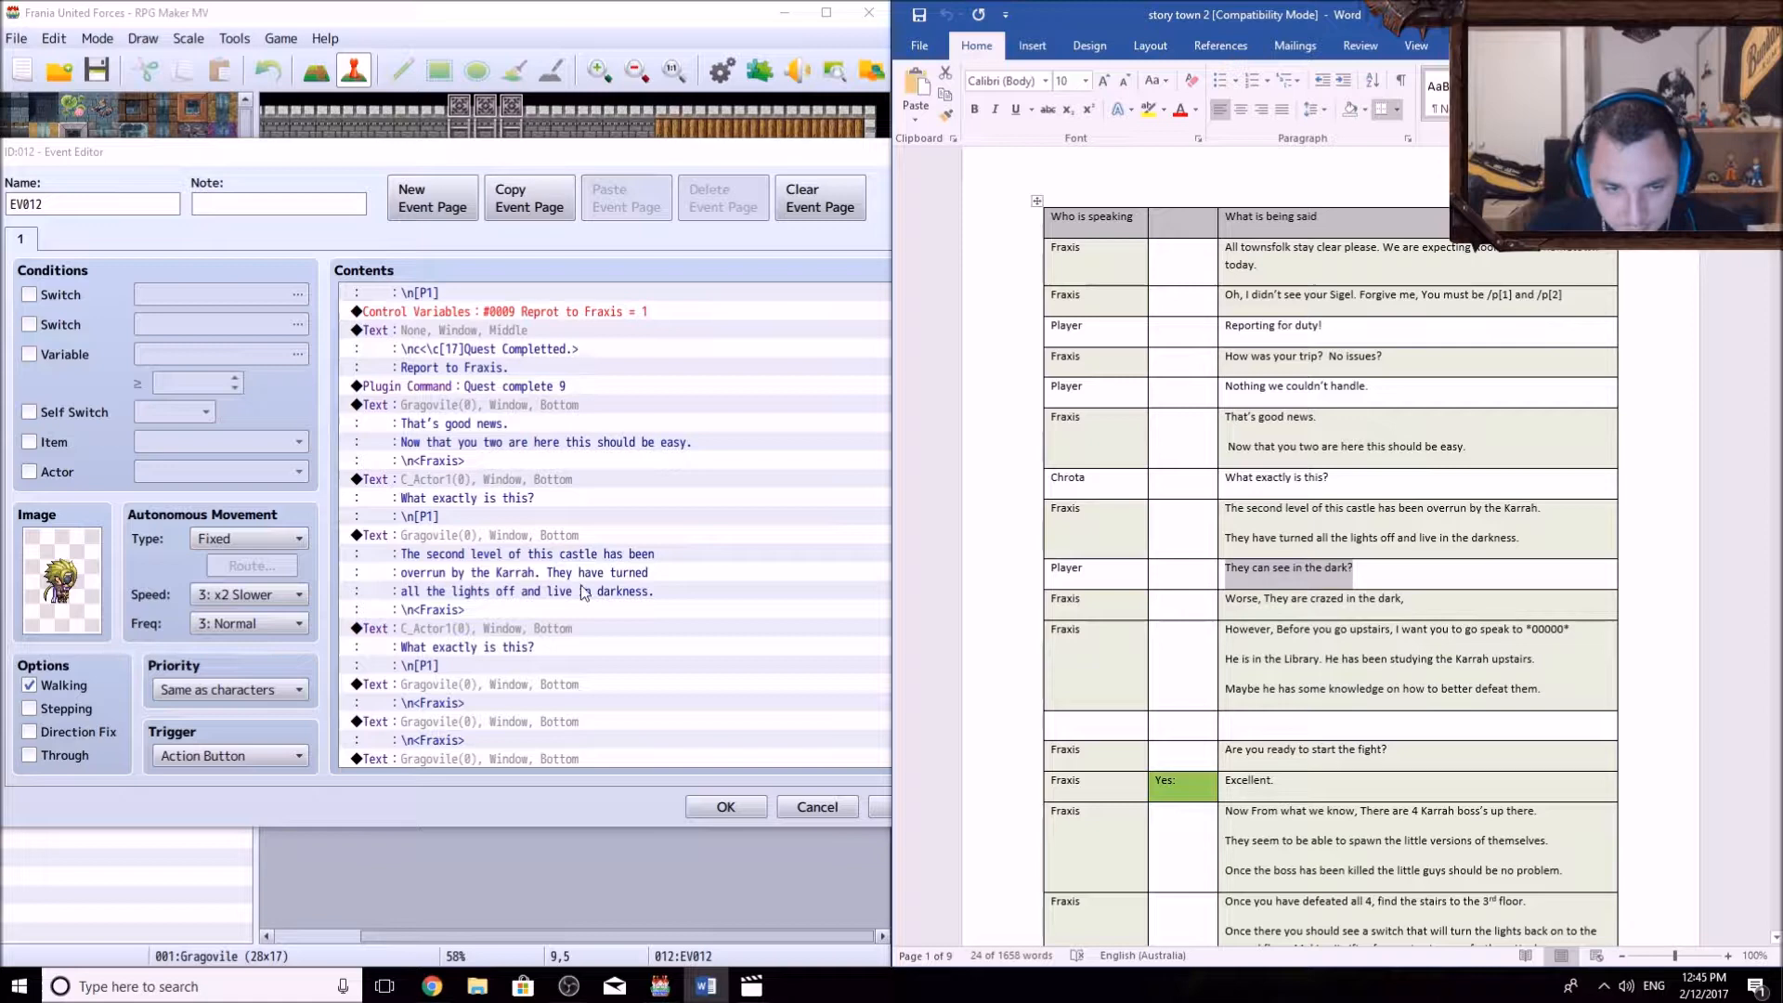
pyautogui.hotkey('ctrl', 'c')
pyautogui.doubleClick(487, 630)
pyautogui.moveTo(570, 457); pyautogui.dragTo(486, 457)
pyautogui.hotkey('ctrl', 'v')
pyautogui.click(759, 611)
# - Copy Fraxis's line "Worse, They are crazed in the dark," from Word into the next empty Fraxis message, directly above \n<Fraxis>
pyautogui.click(1403, 599)
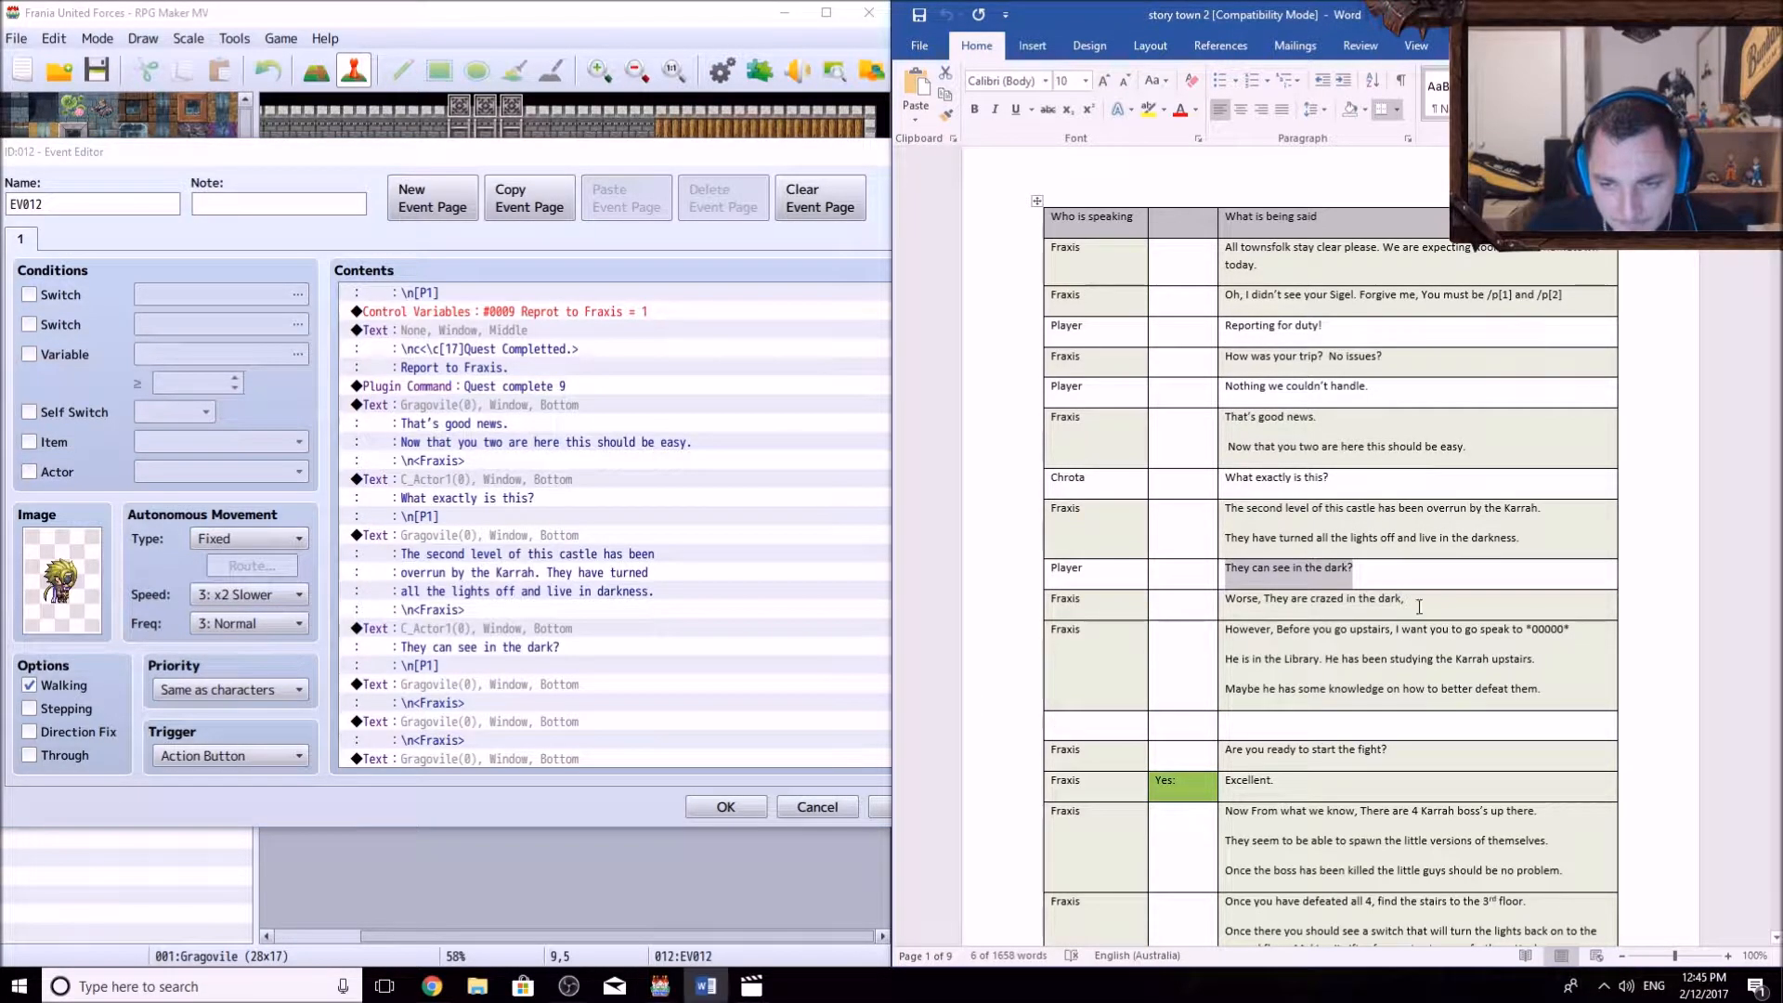
pyautogui.moveTo(1404, 599); pyautogui.dragTo(1179, 597)
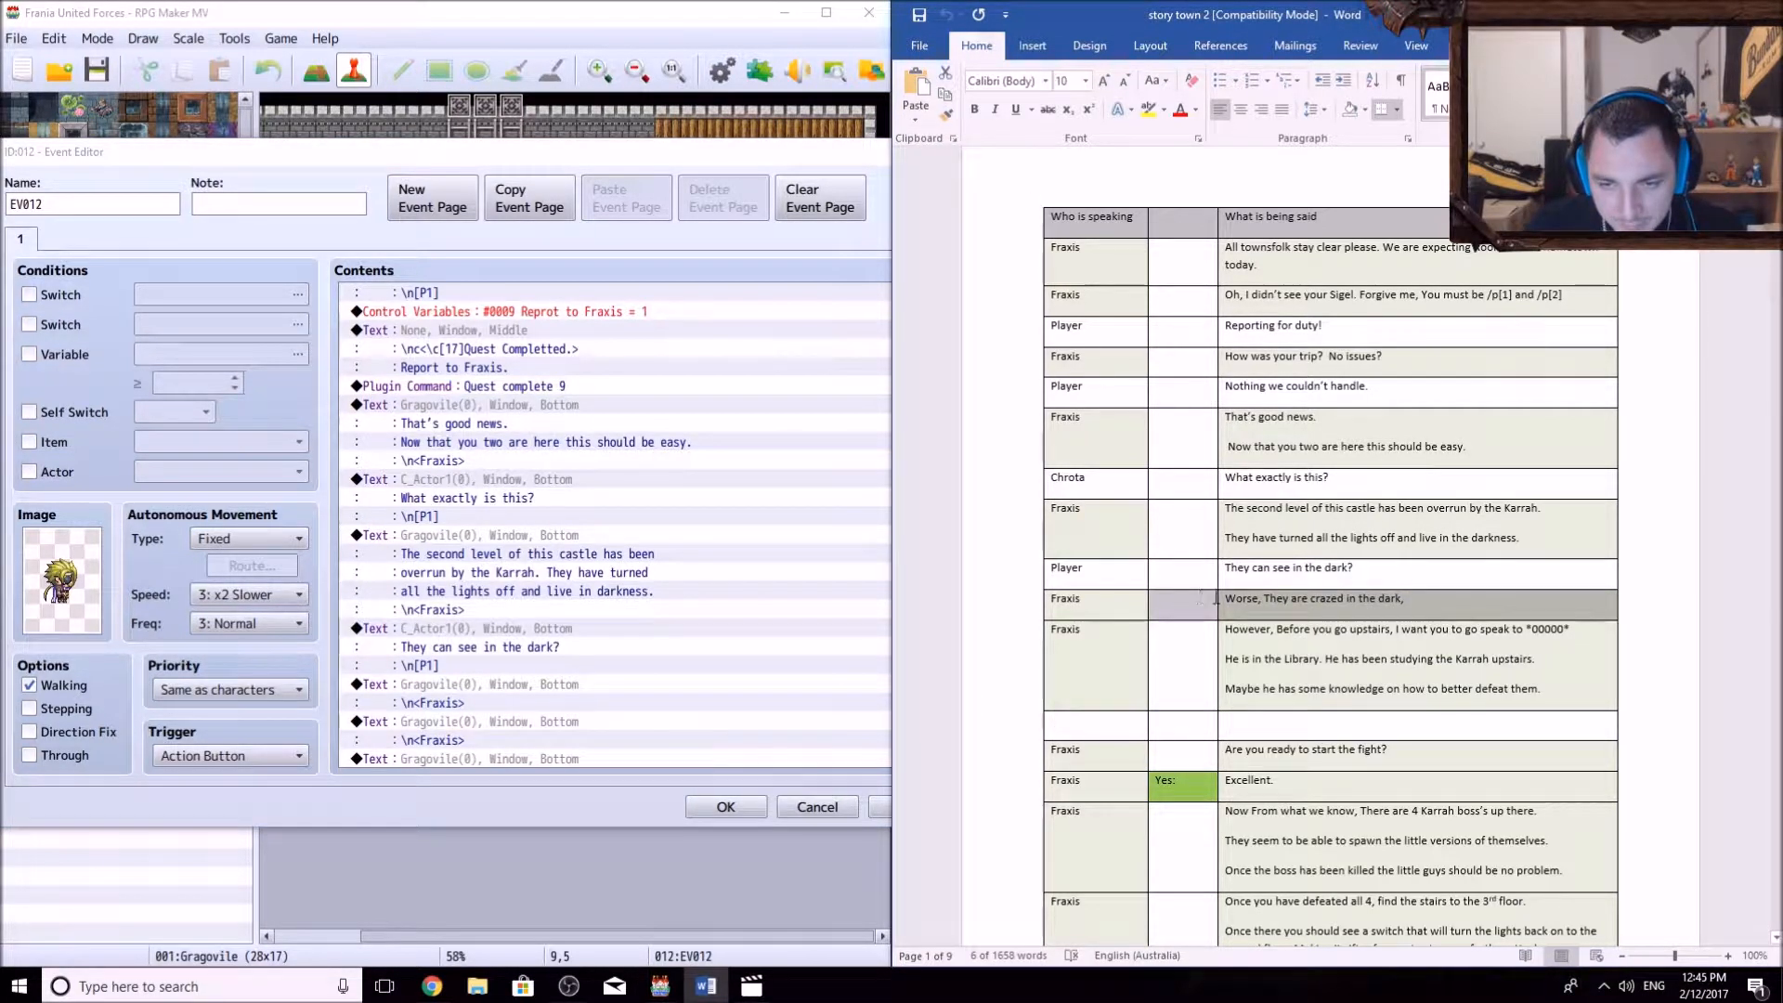
pyautogui.click(561, 616)
pyautogui.scroll(-1, 561, 616)
pyautogui.click(500, 627)
pyautogui.doubleClick(499, 627)
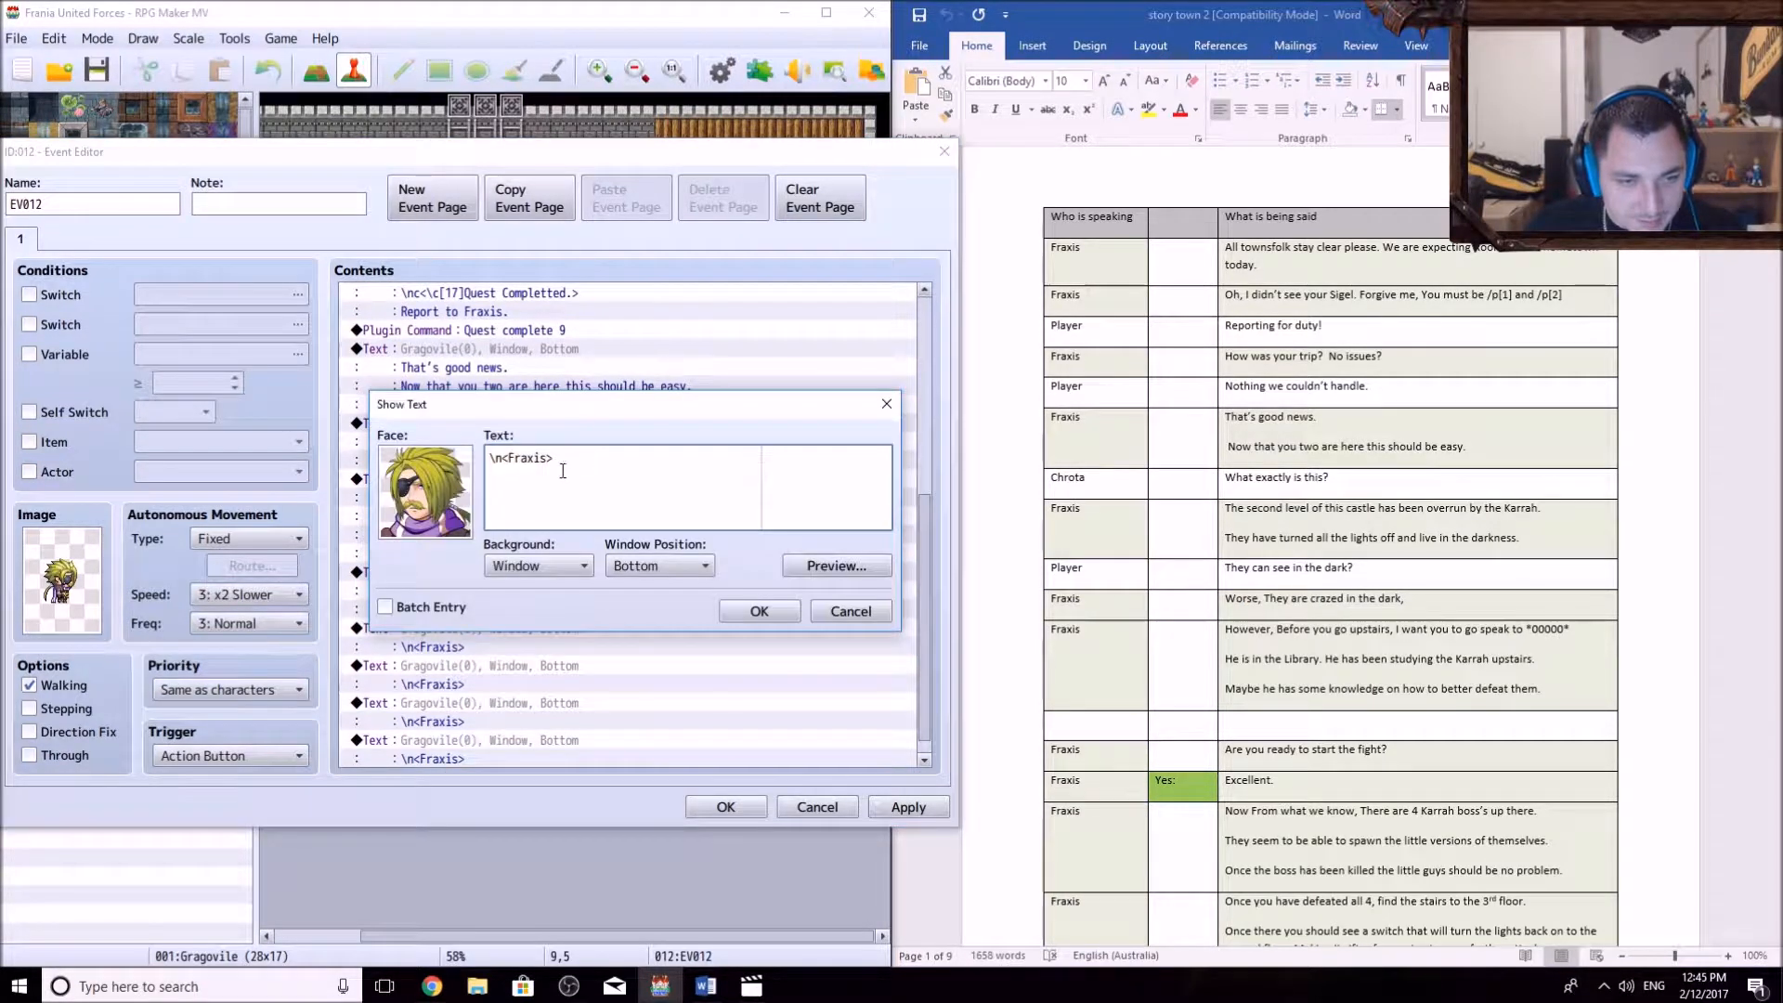
pyautogui.hotkey('ctrl', 'v')
pyautogui.press('Return')
pyautogui.click(758, 611)
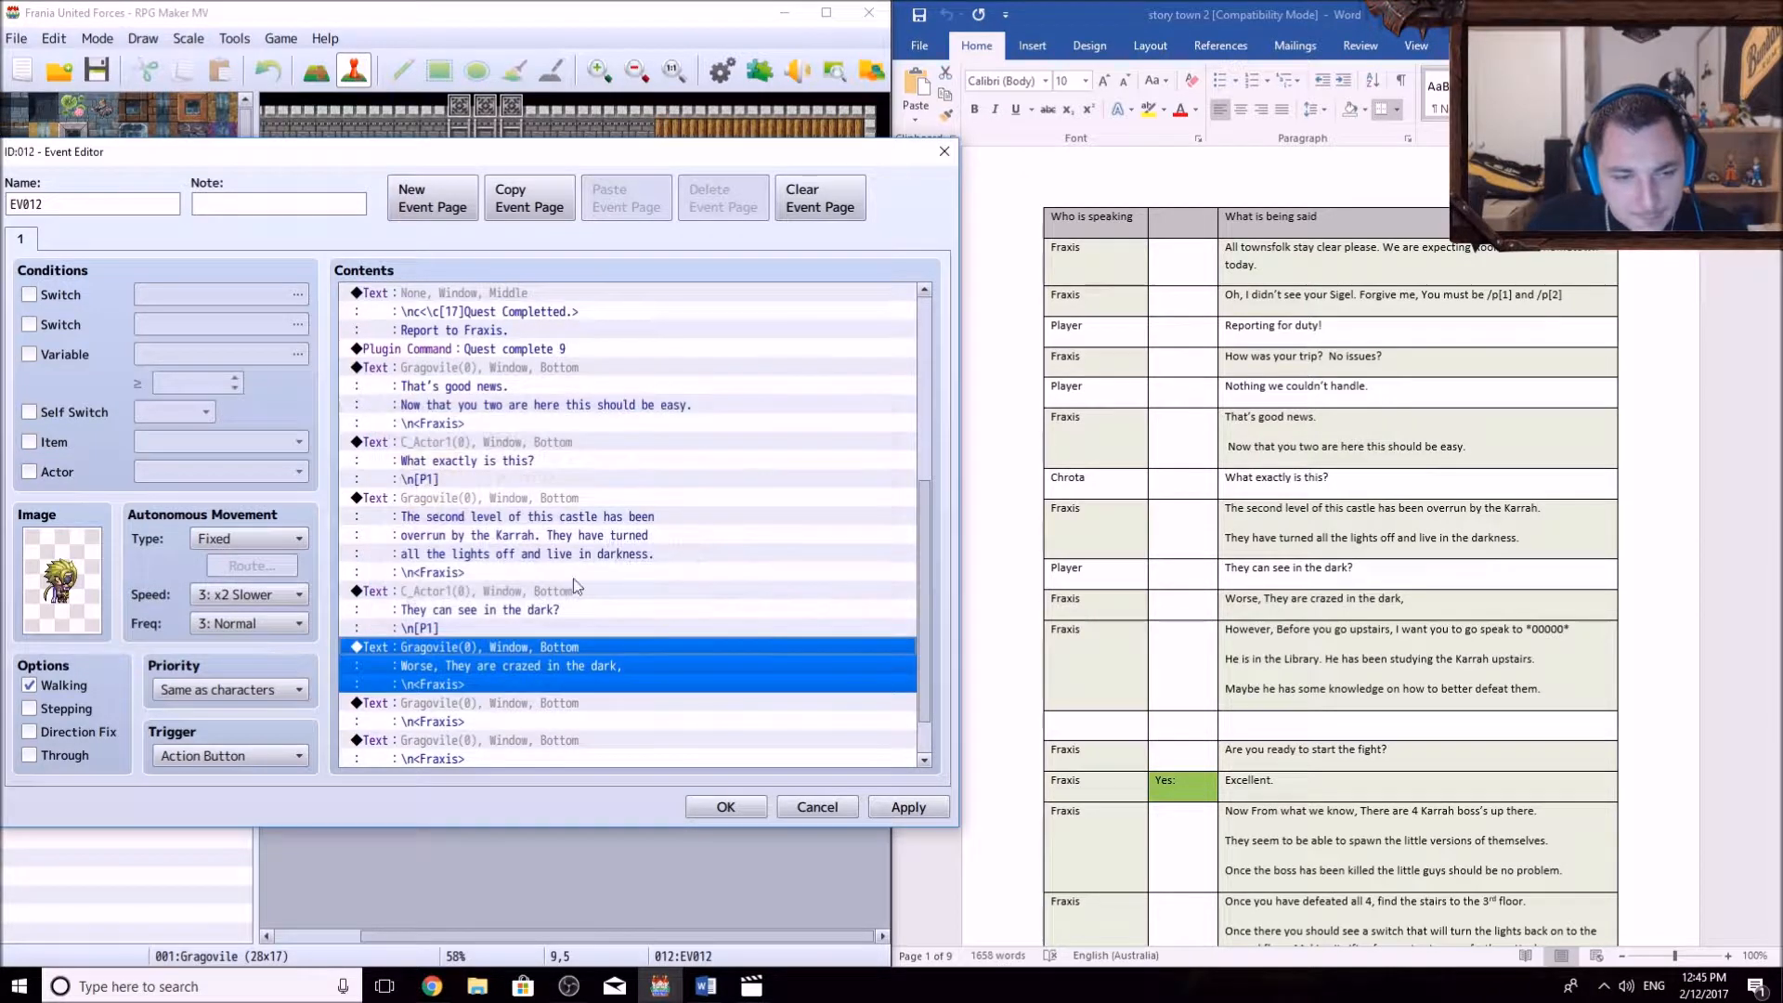
pyautogui.scroll(-1, 555, 473)
pyautogui.click(1314, 638)
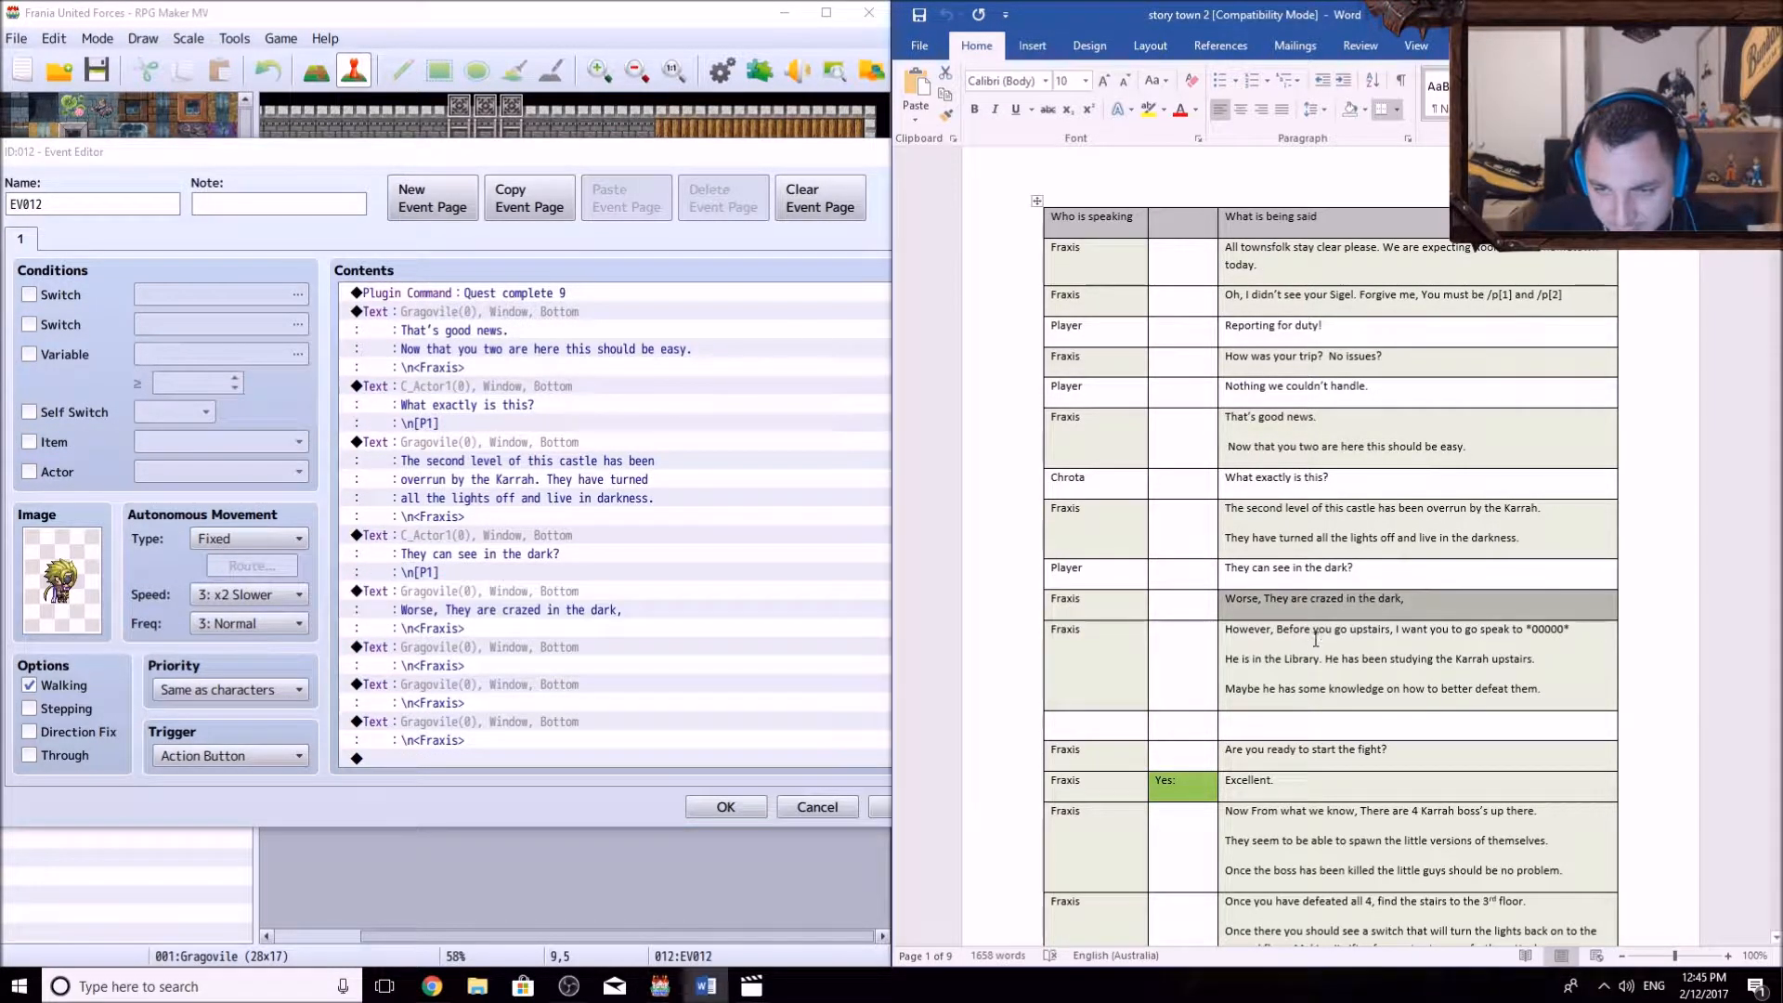
pyautogui.moveTo(1550, 690); pyautogui.dragTo(1222, 632)
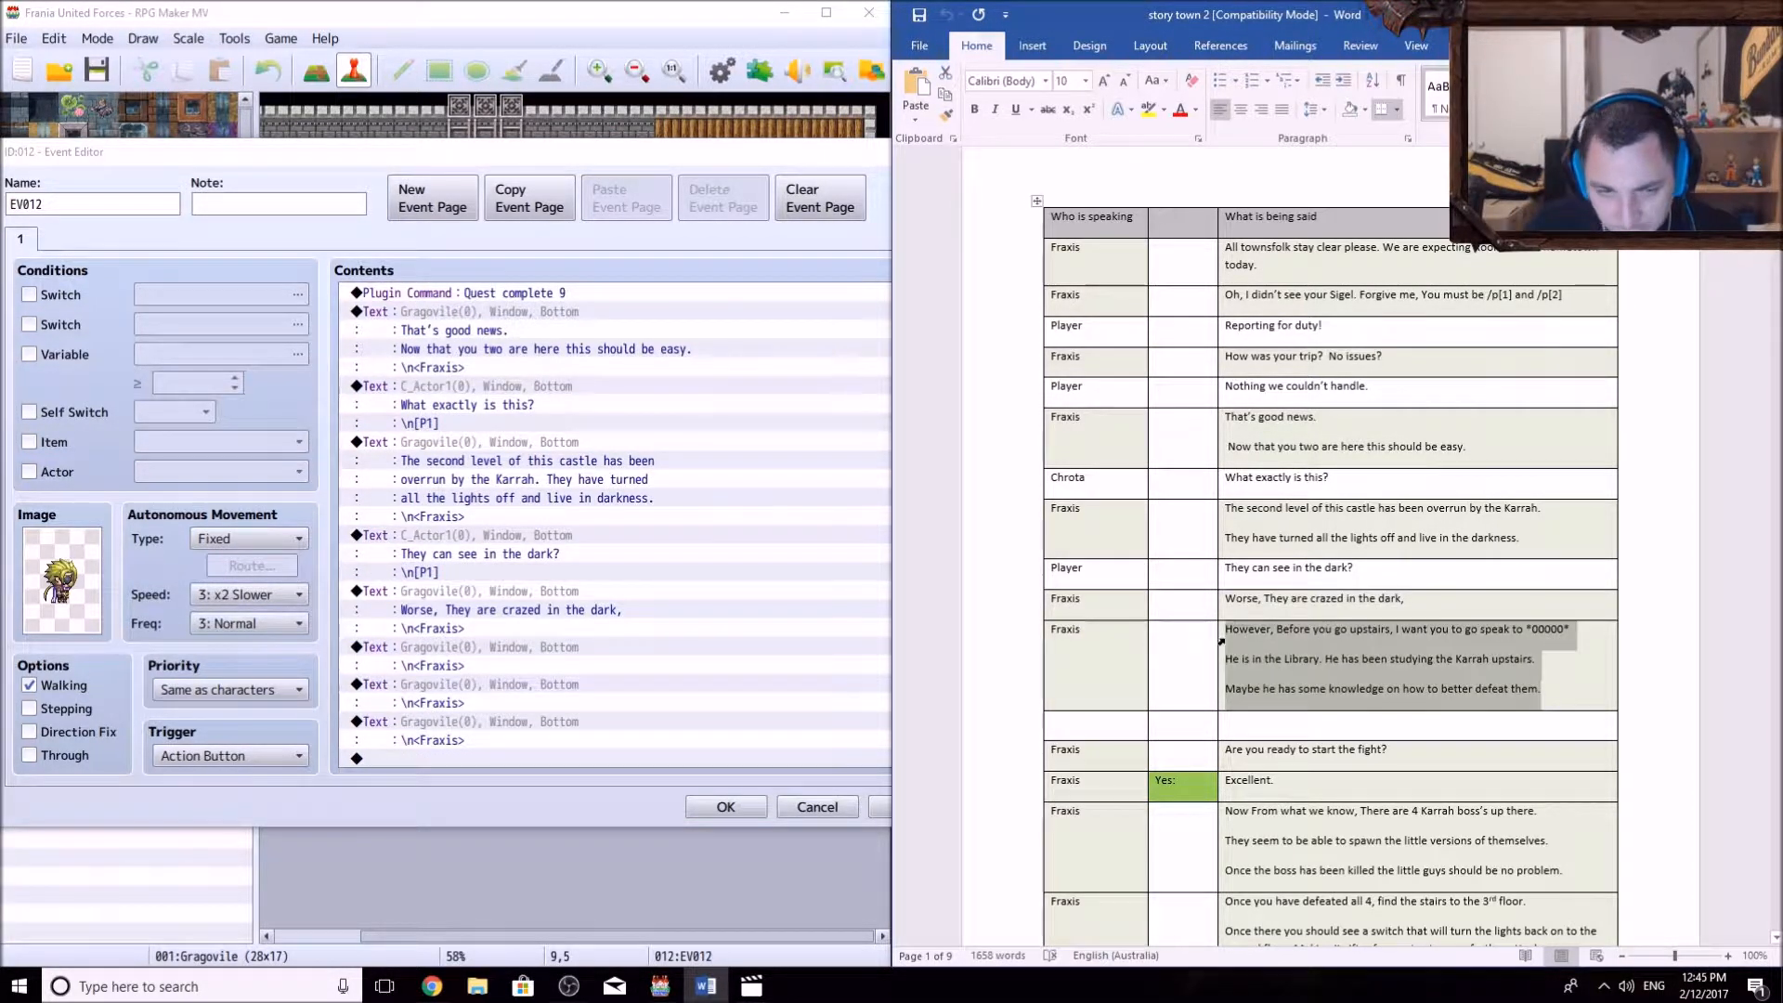
pyautogui.click(495, 655)
pyautogui.doubleClick(495, 656)
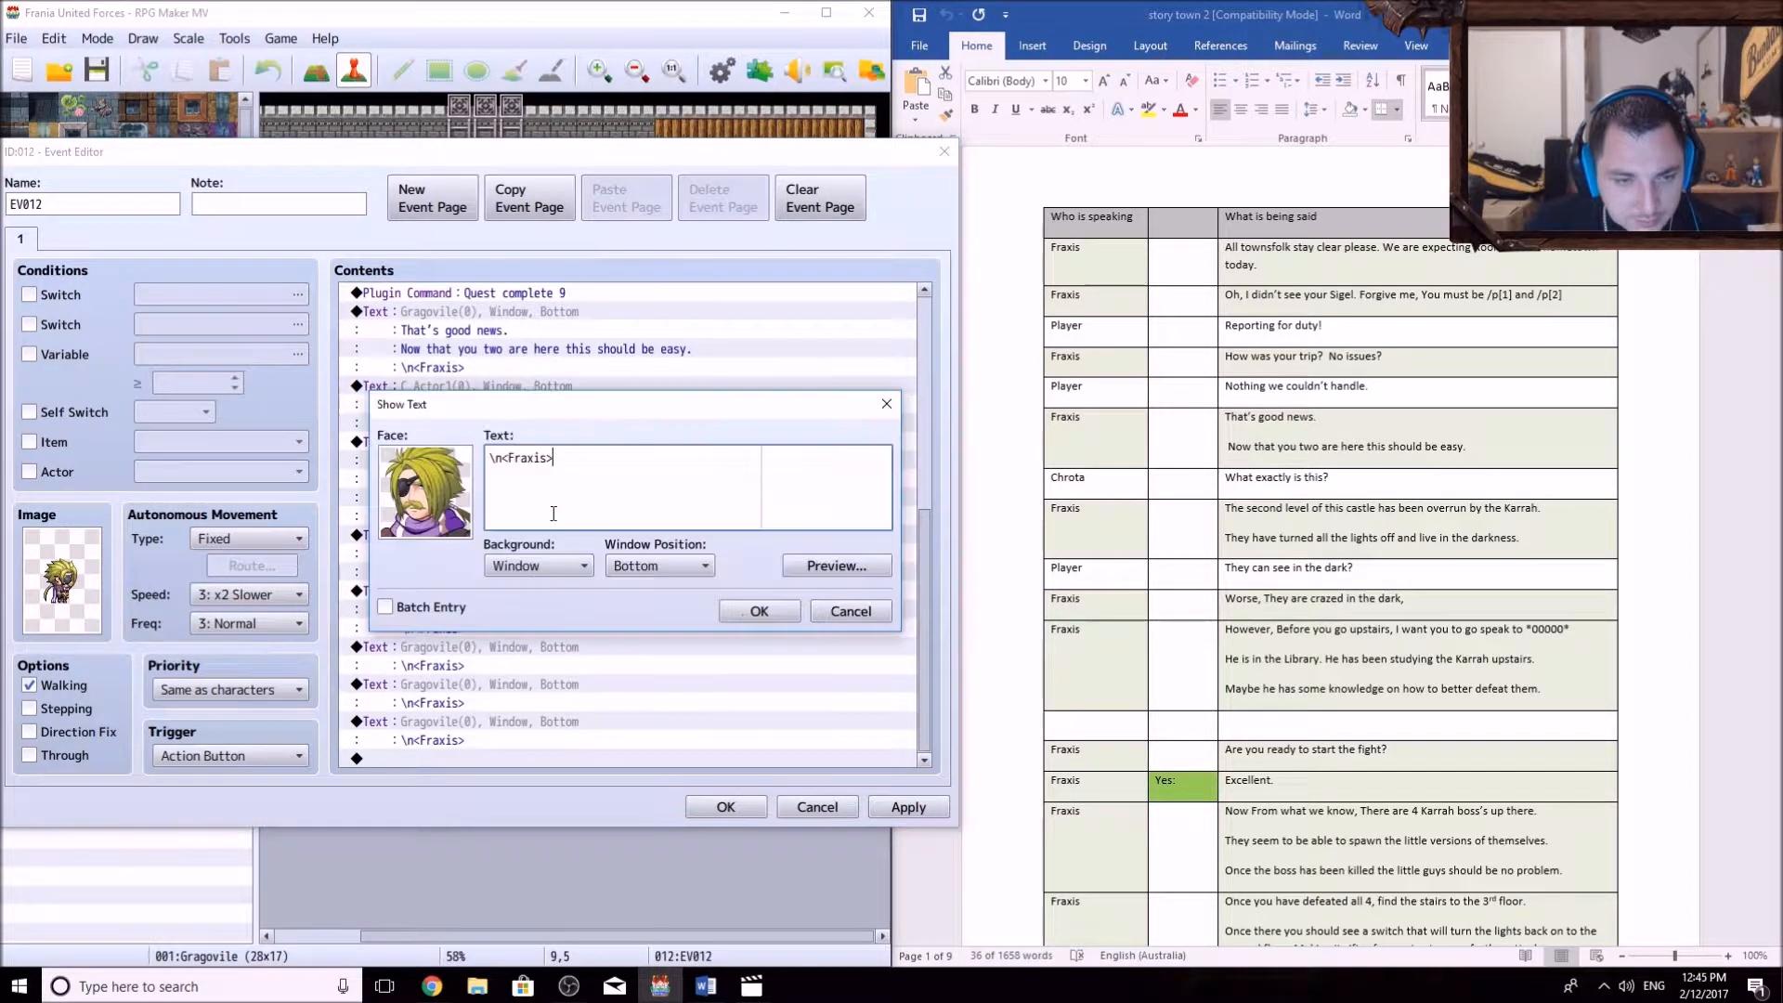
pyautogui.hotkey('ctrl', 'v')
pyautogui.hotkey('ctrl', 'z')
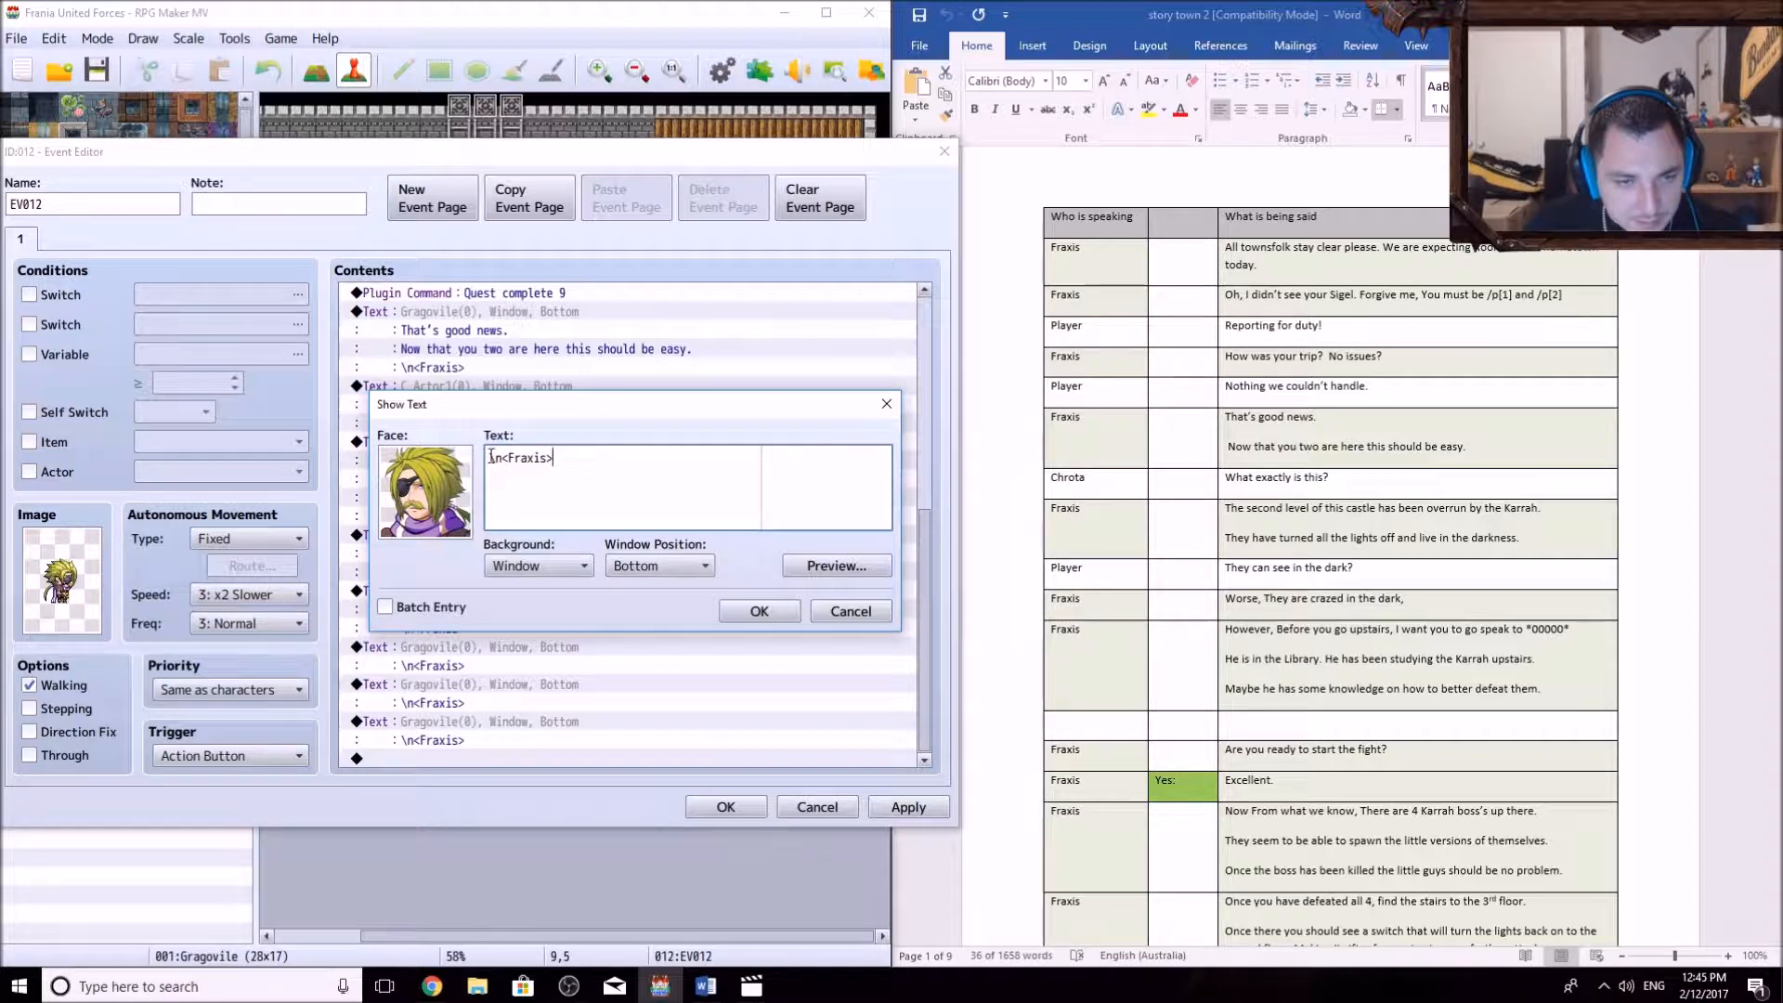
pyautogui.hotkey('ctrl', 'v')
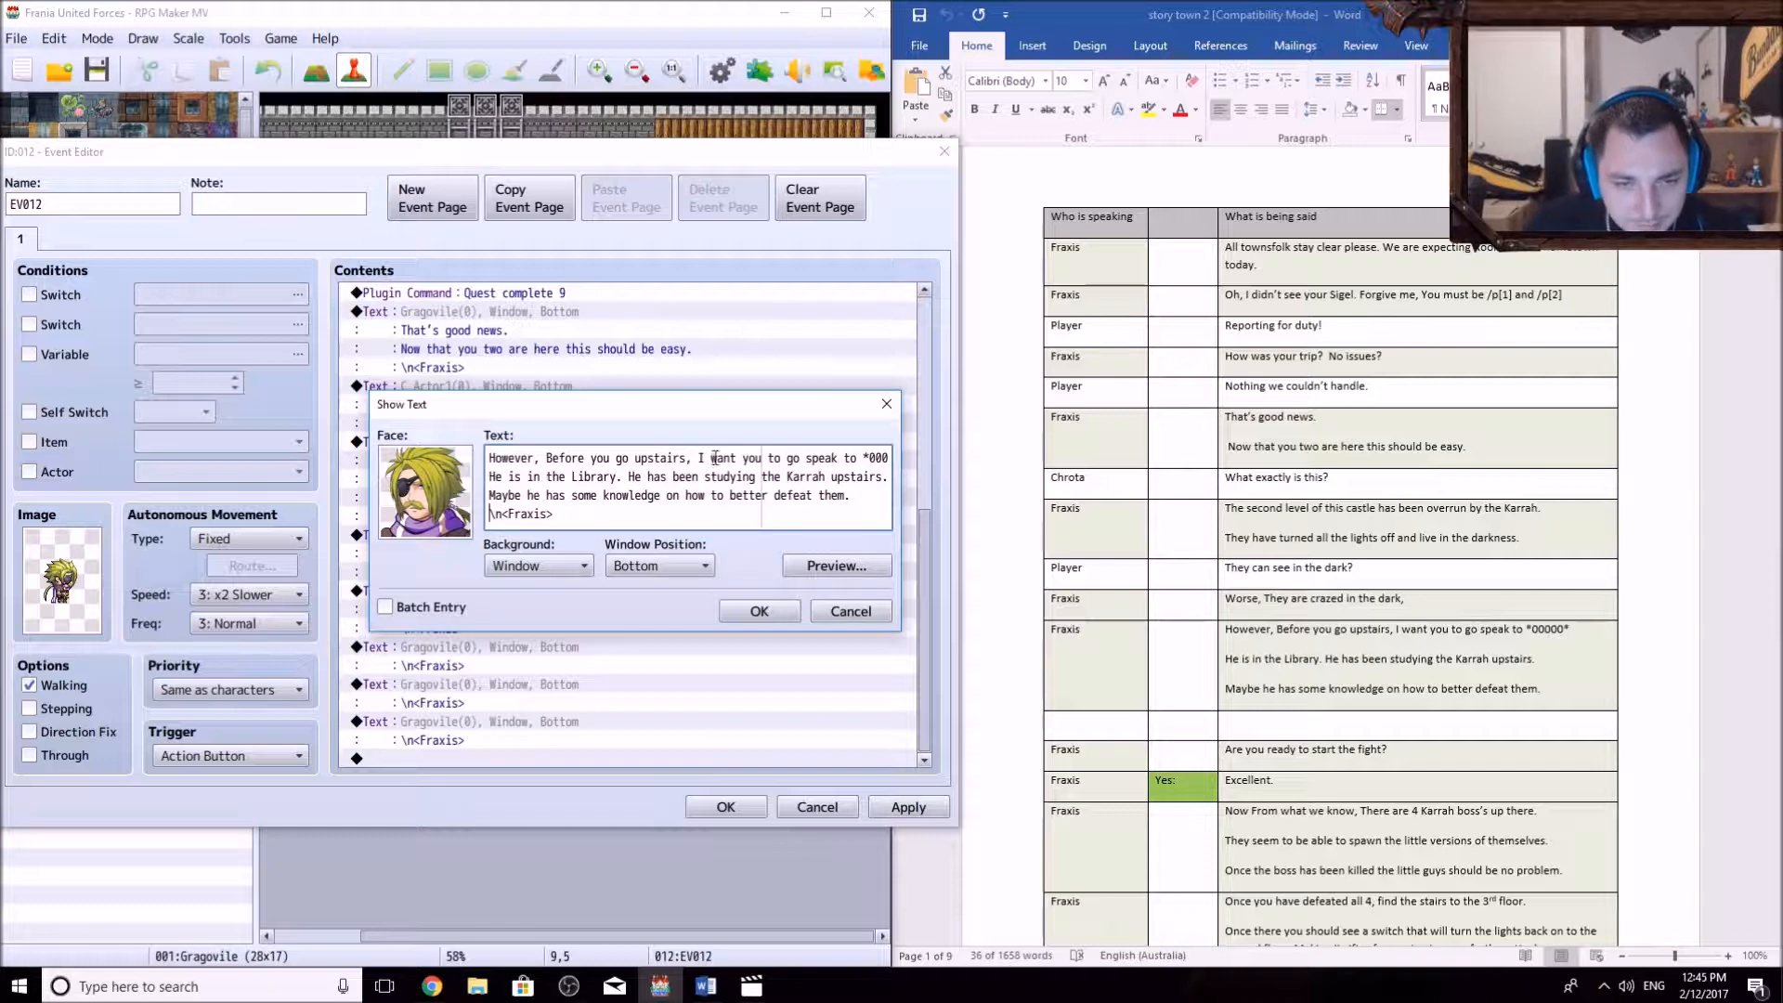
pyautogui.click(835, 615)
# - Look up the librarian's name further down the Word script and replace the *00000* placeholder in Fraxis's "However" line with "Dexter"
pyautogui.click(1289, 651)
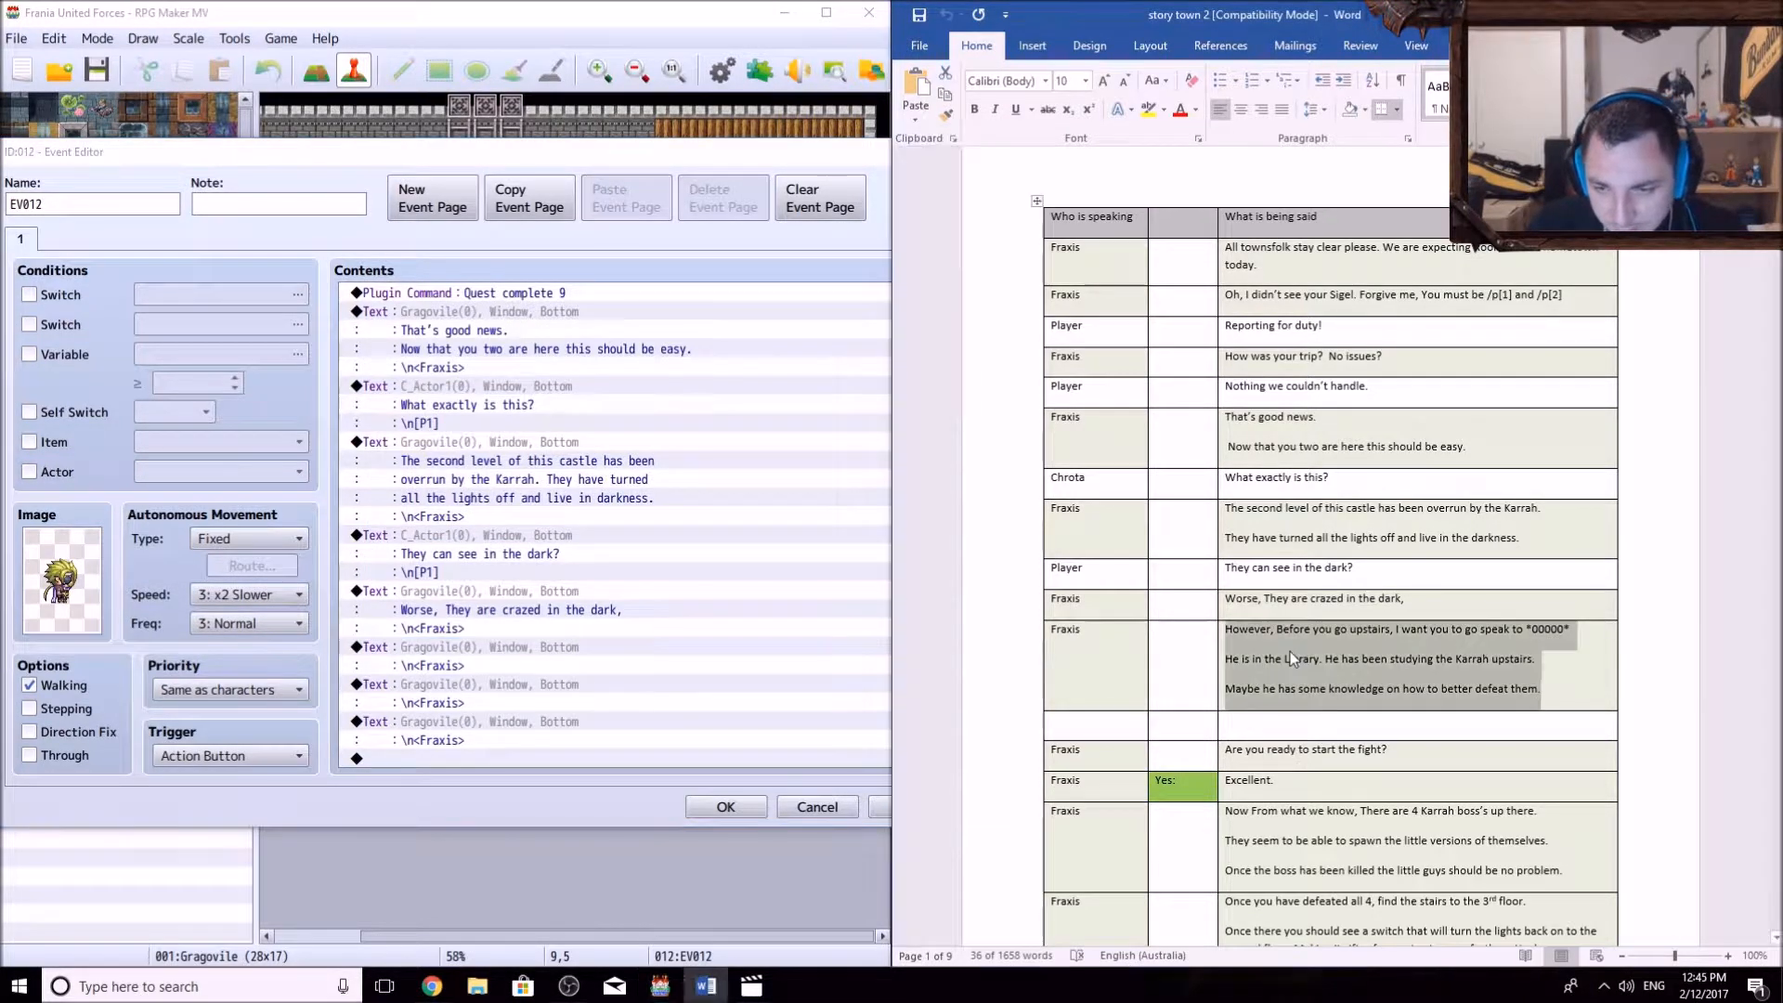
pyautogui.click(1378, 637)
pyautogui.scroll(-20, 1378, 637)
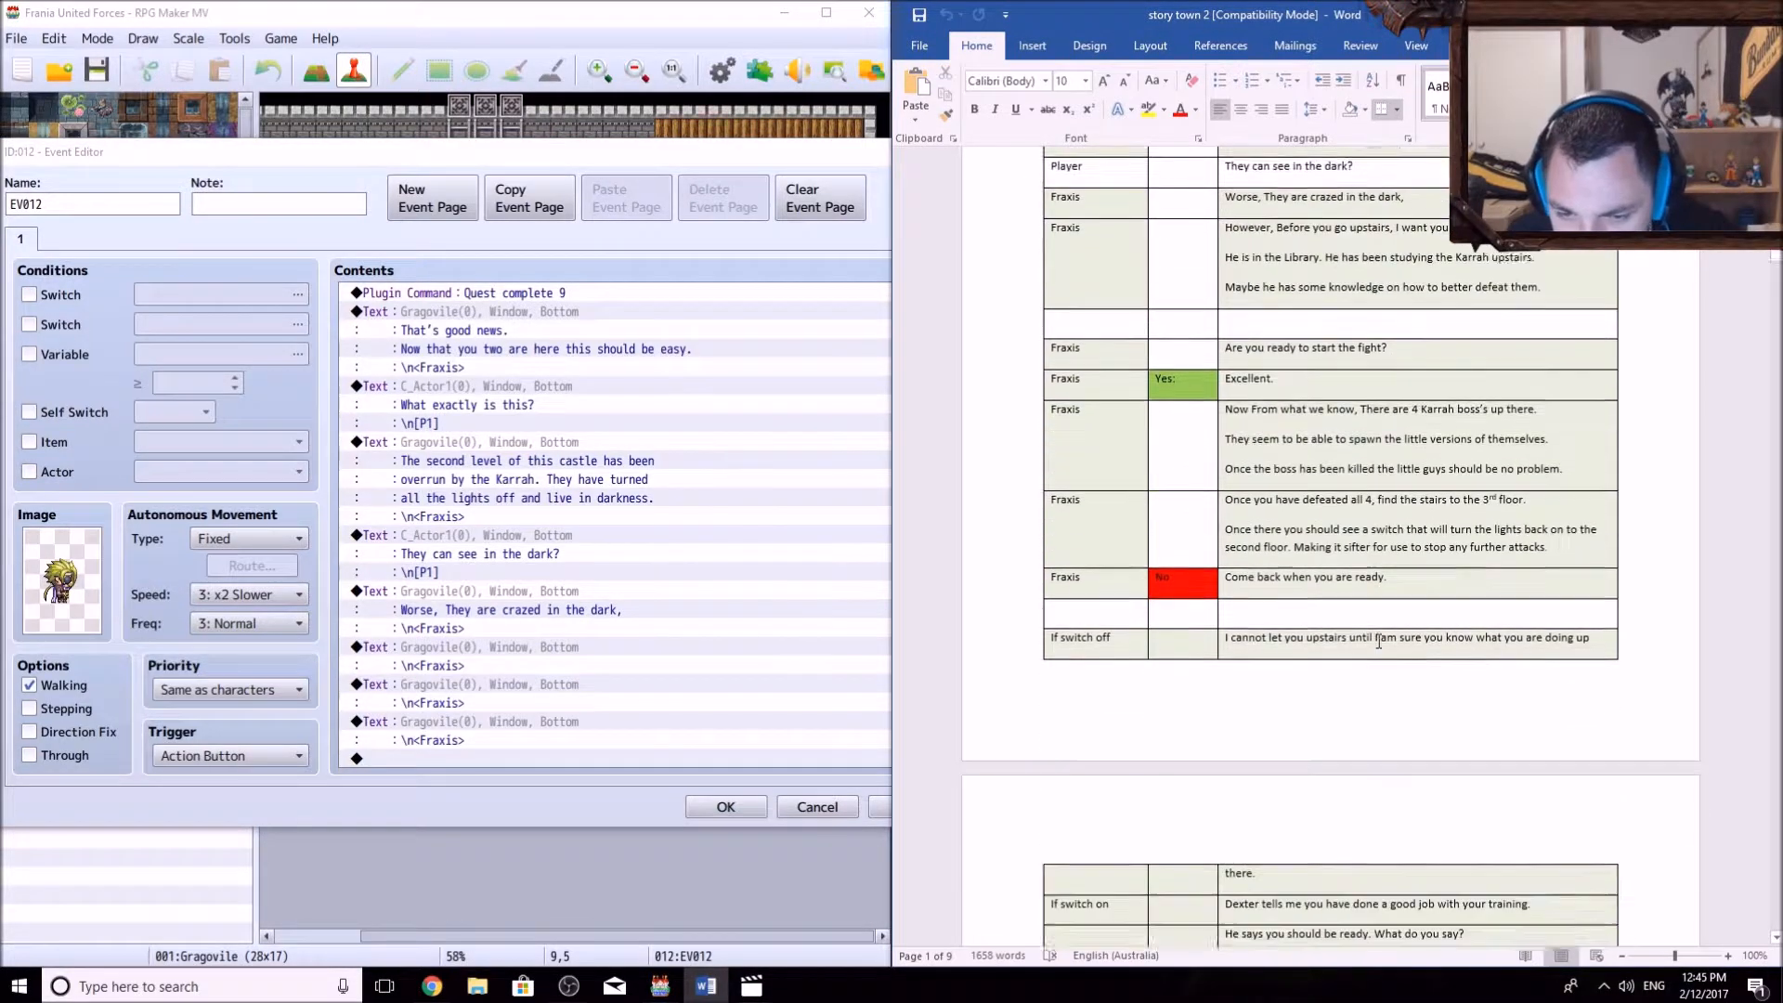
pyautogui.scroll(15, 1331, 629)
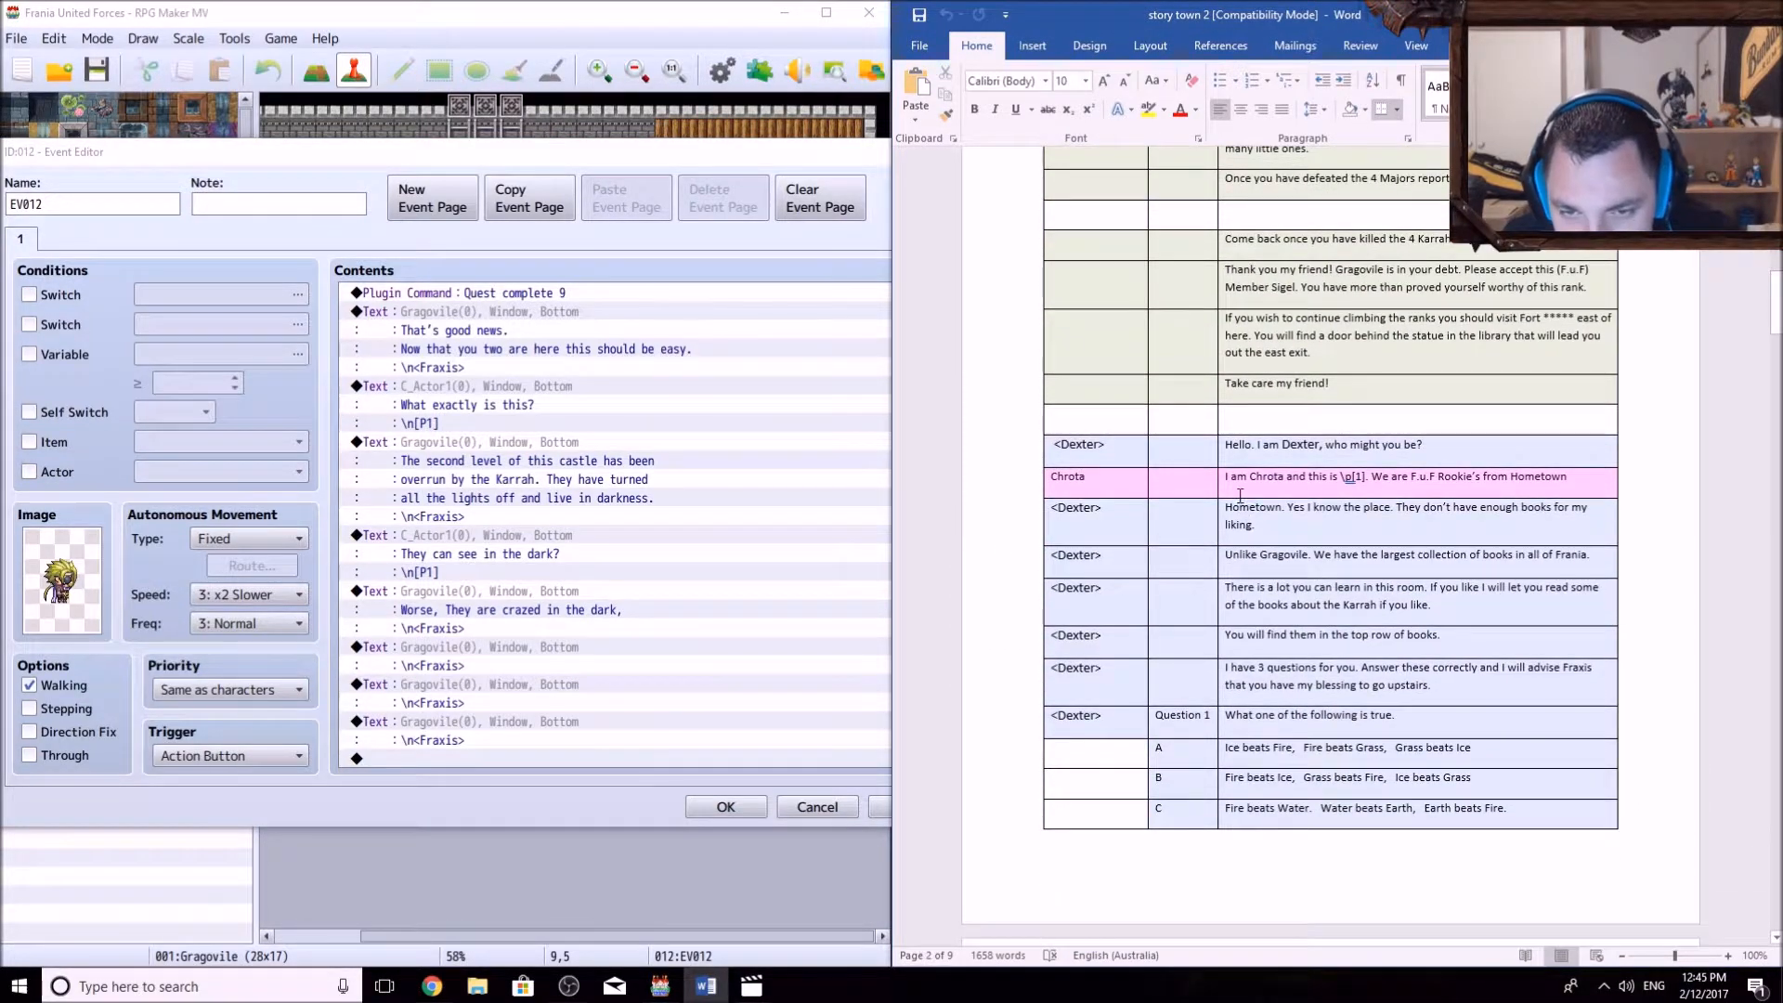
pyautogui.scroll(4, 1490, 456)
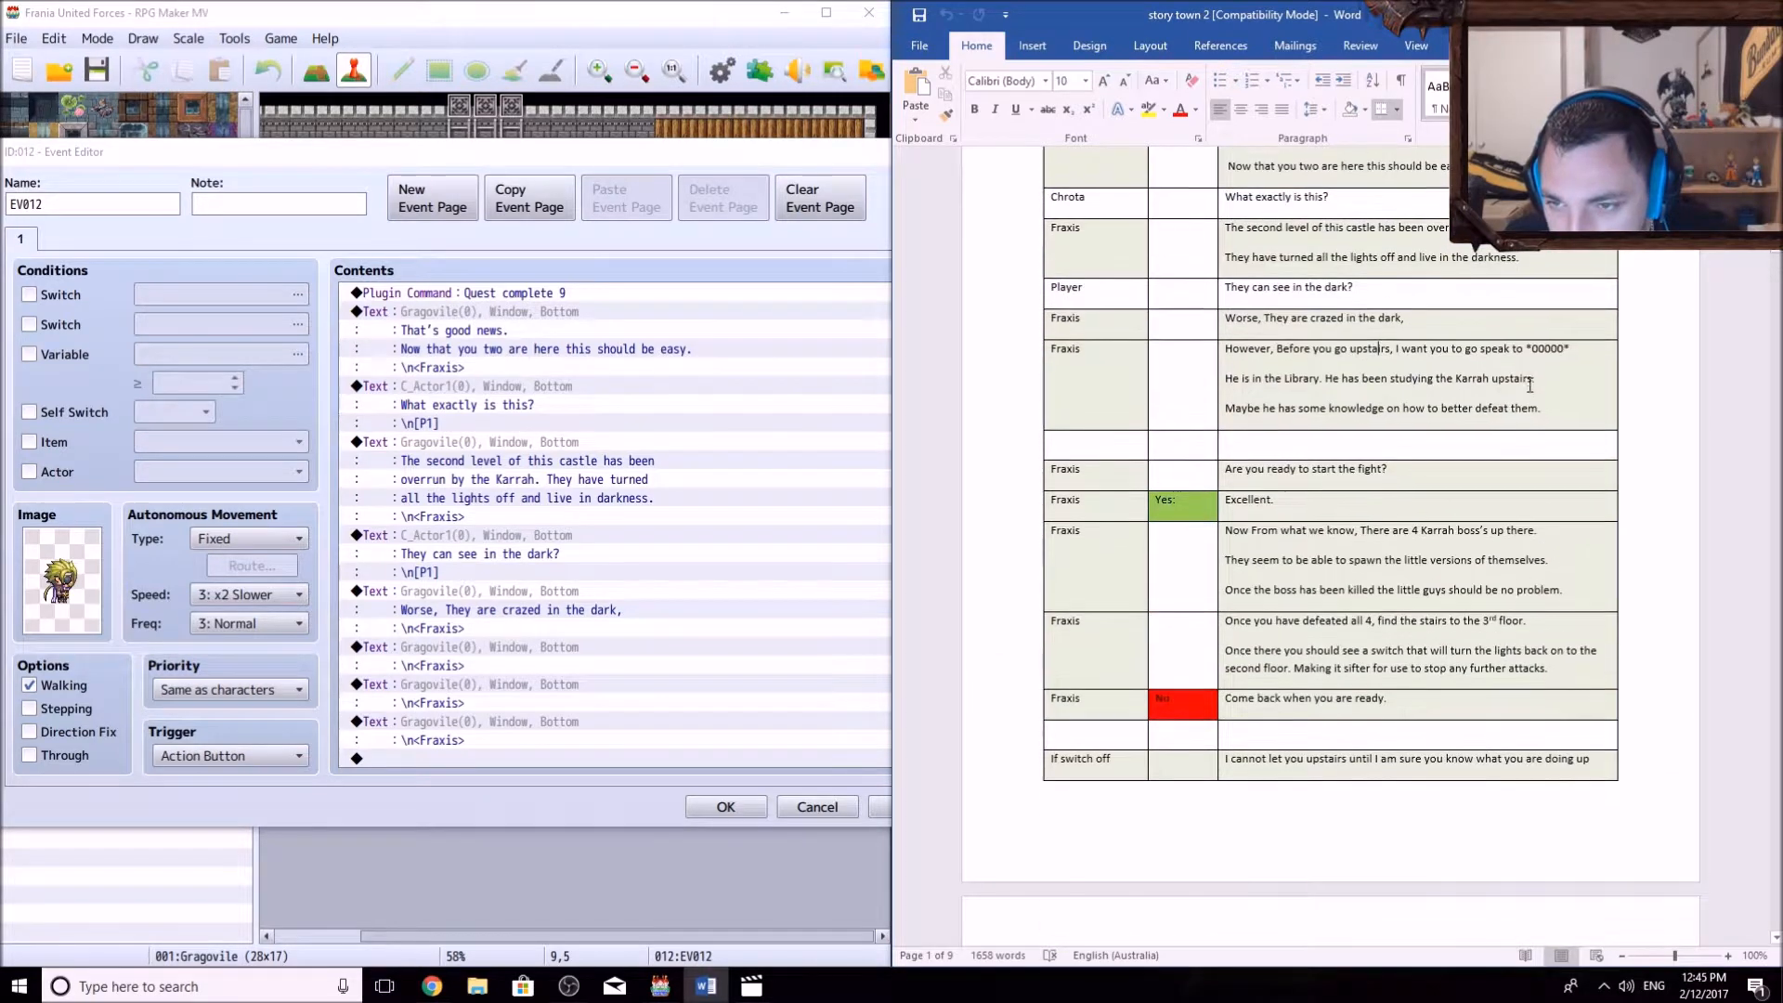
pyautogui.doubleClick(1544, 362)
pyautogui.press('BackSpace')
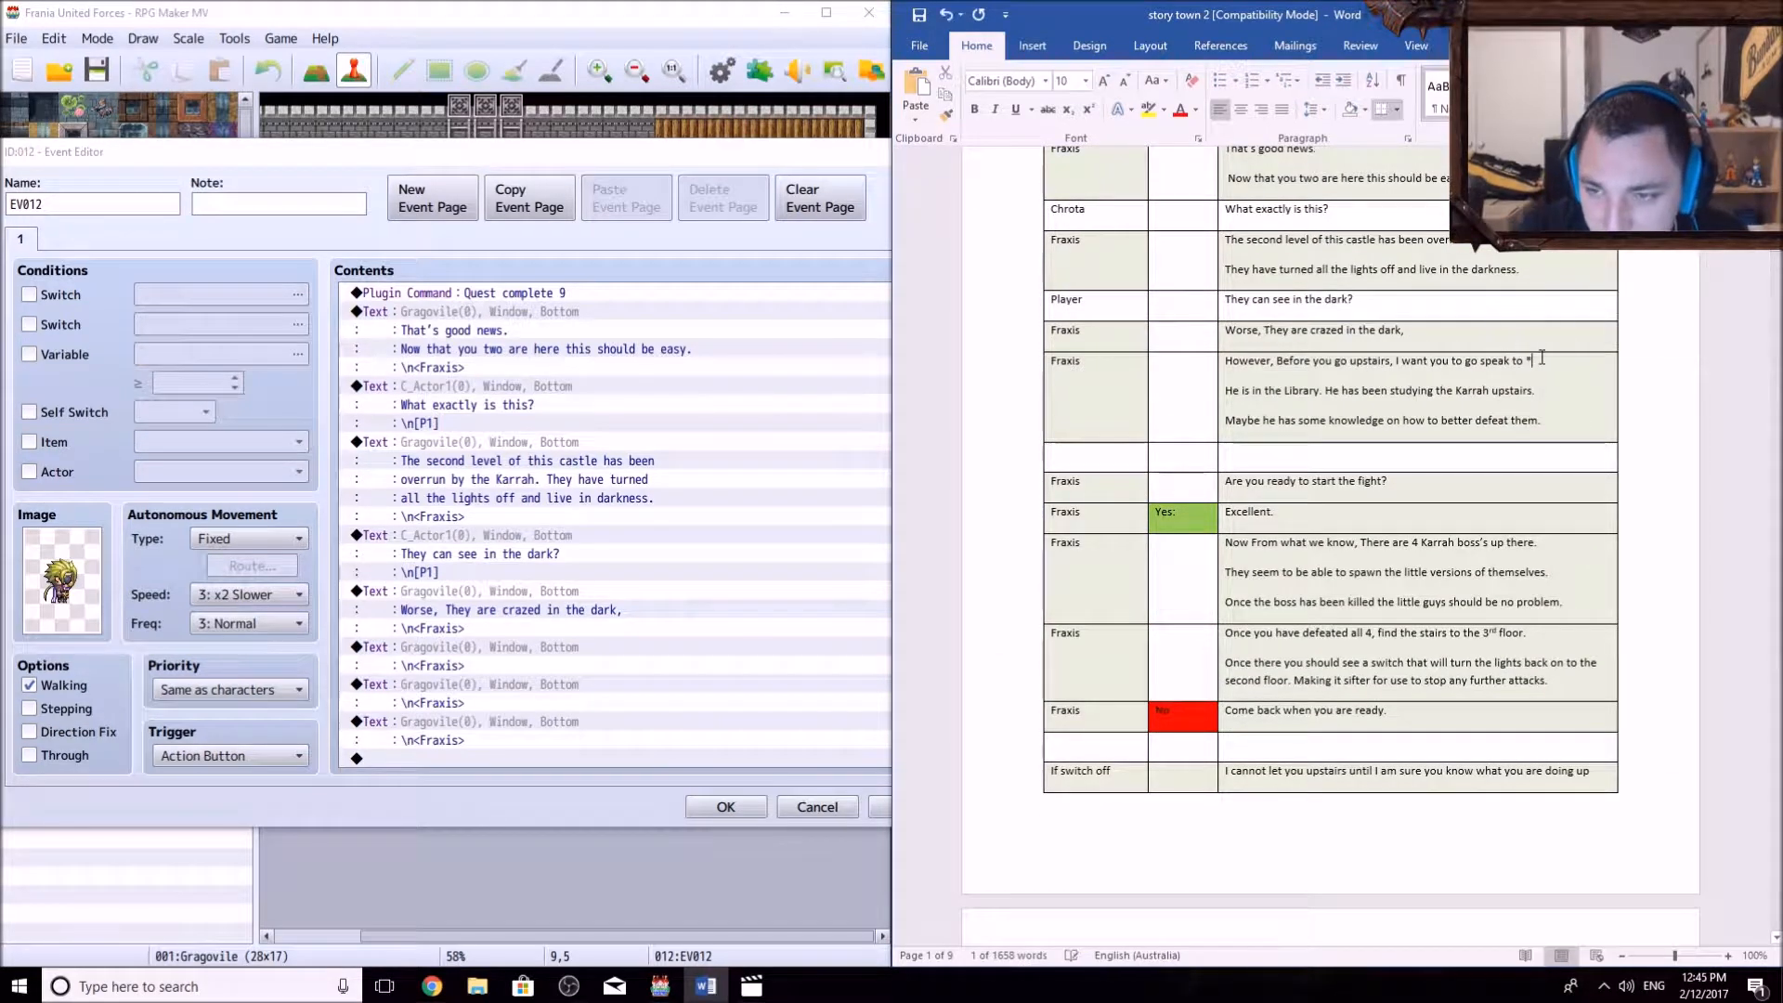
pyautogui.write('Dr.')
pyautogui.write('ter')
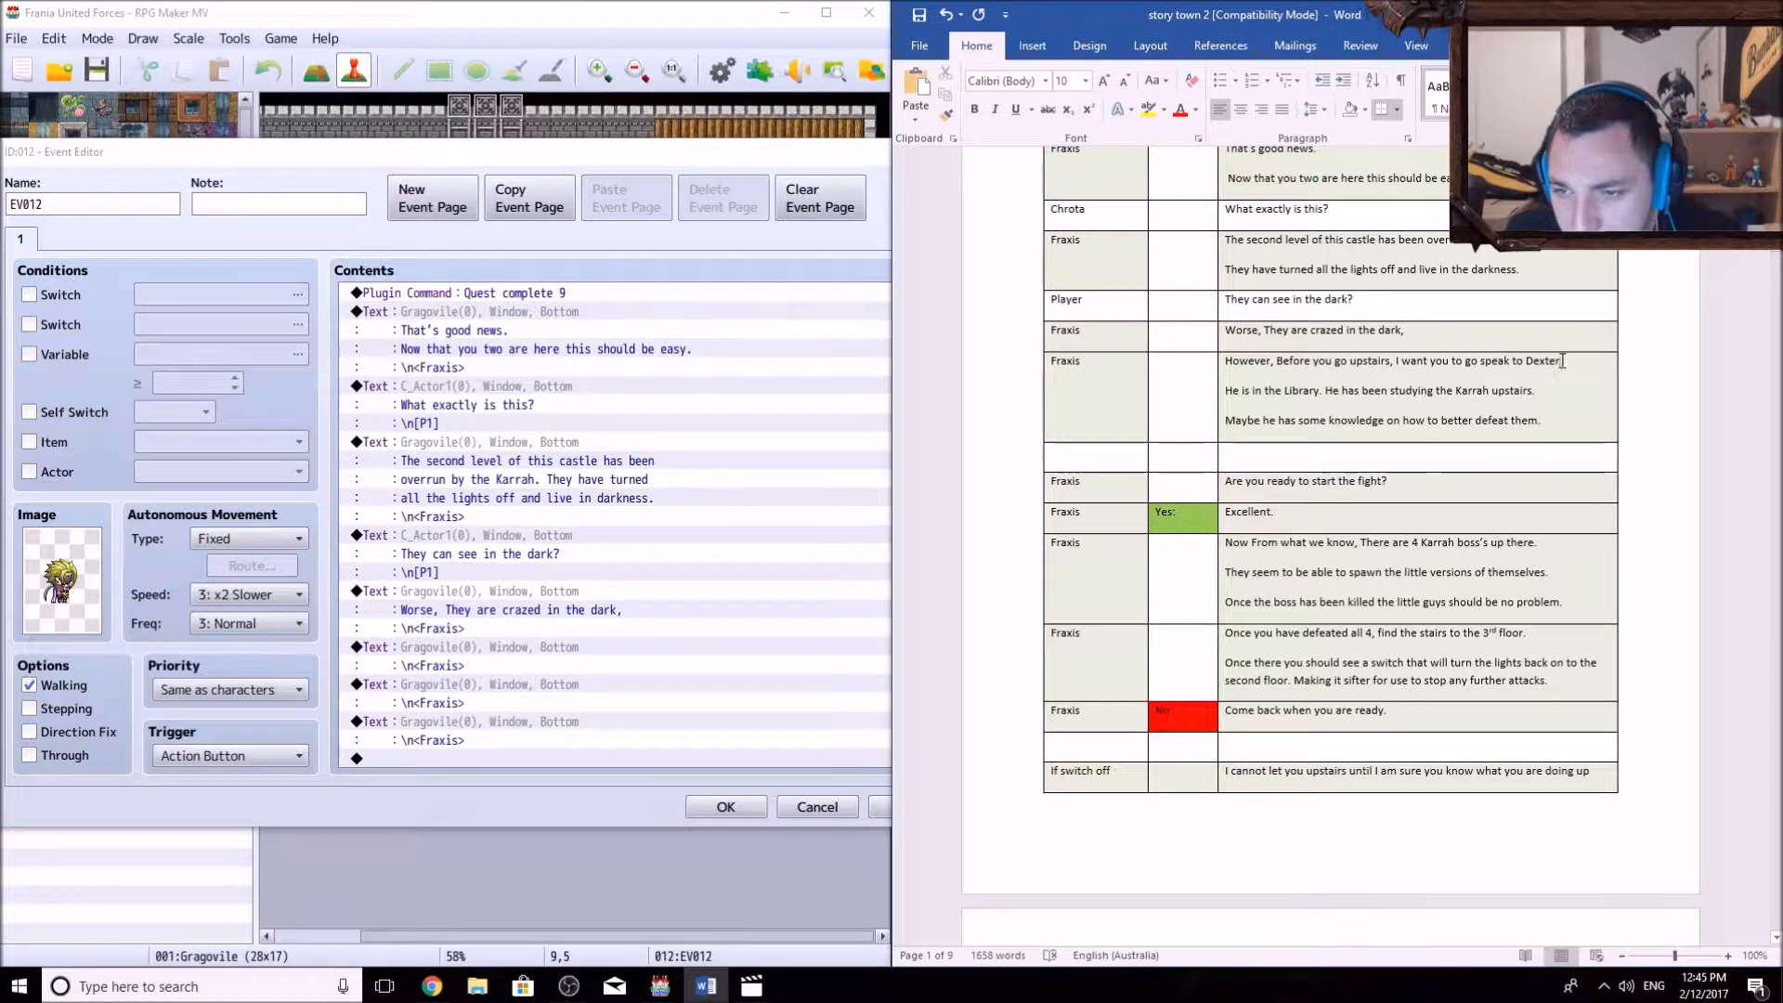
# - Move the two Word lines about the Library and the Karrah knowledge into a separate table row below the "However" line
pyautogui.moveTo(1561, 361); pyautogui.dragTo(1233, 360)
pyautogui.click(1260, 360)
pyautogui.click(1629, 366)
pyautogui.press('Return')
pyautogui.moveTo(1553, 423); pyautogui.dragTo(1225, 386)
pyautogui.hotkey('ctrl', 'x')
pyautogui.click(1240, 437)
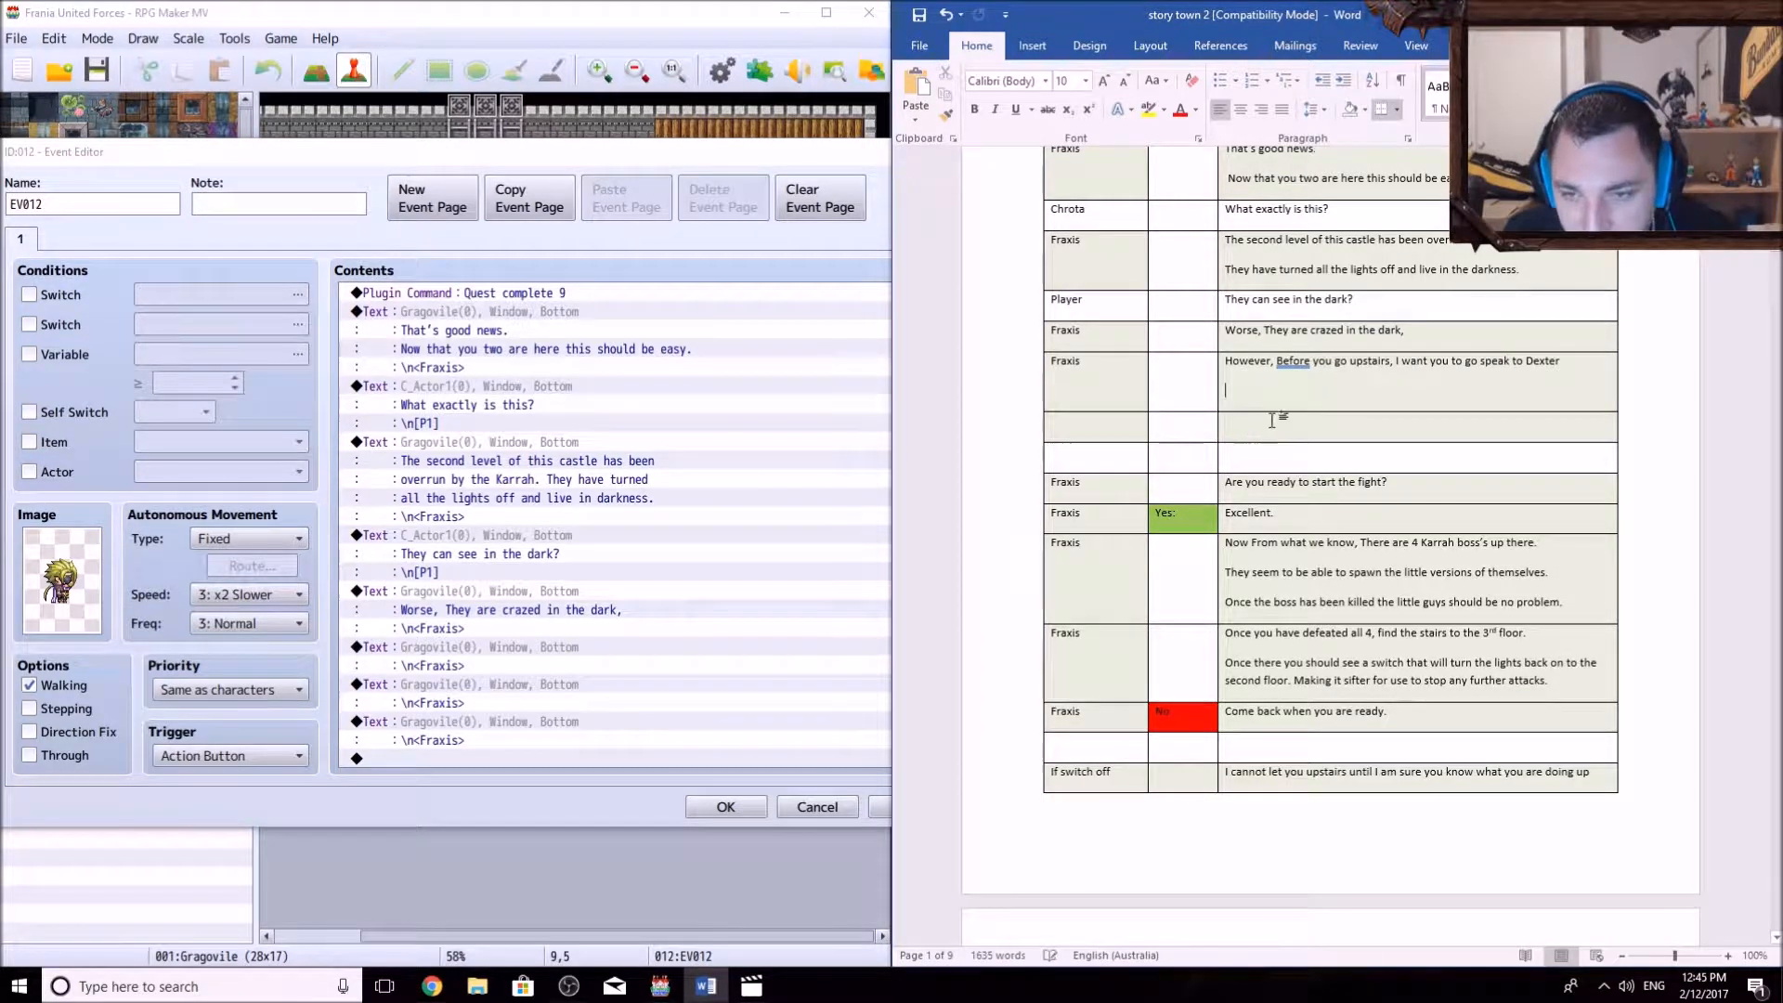
pyautogui.hotkey('ctrl', 'v')
# - Correct the capitalised "Before" in Fraxis's "However" line in Word to "before" using the suggested correction
pyautogui.moveTo(1587, 369); pyautogui.dragTo(1207, 390)
pyautogui.click(1295, 364)
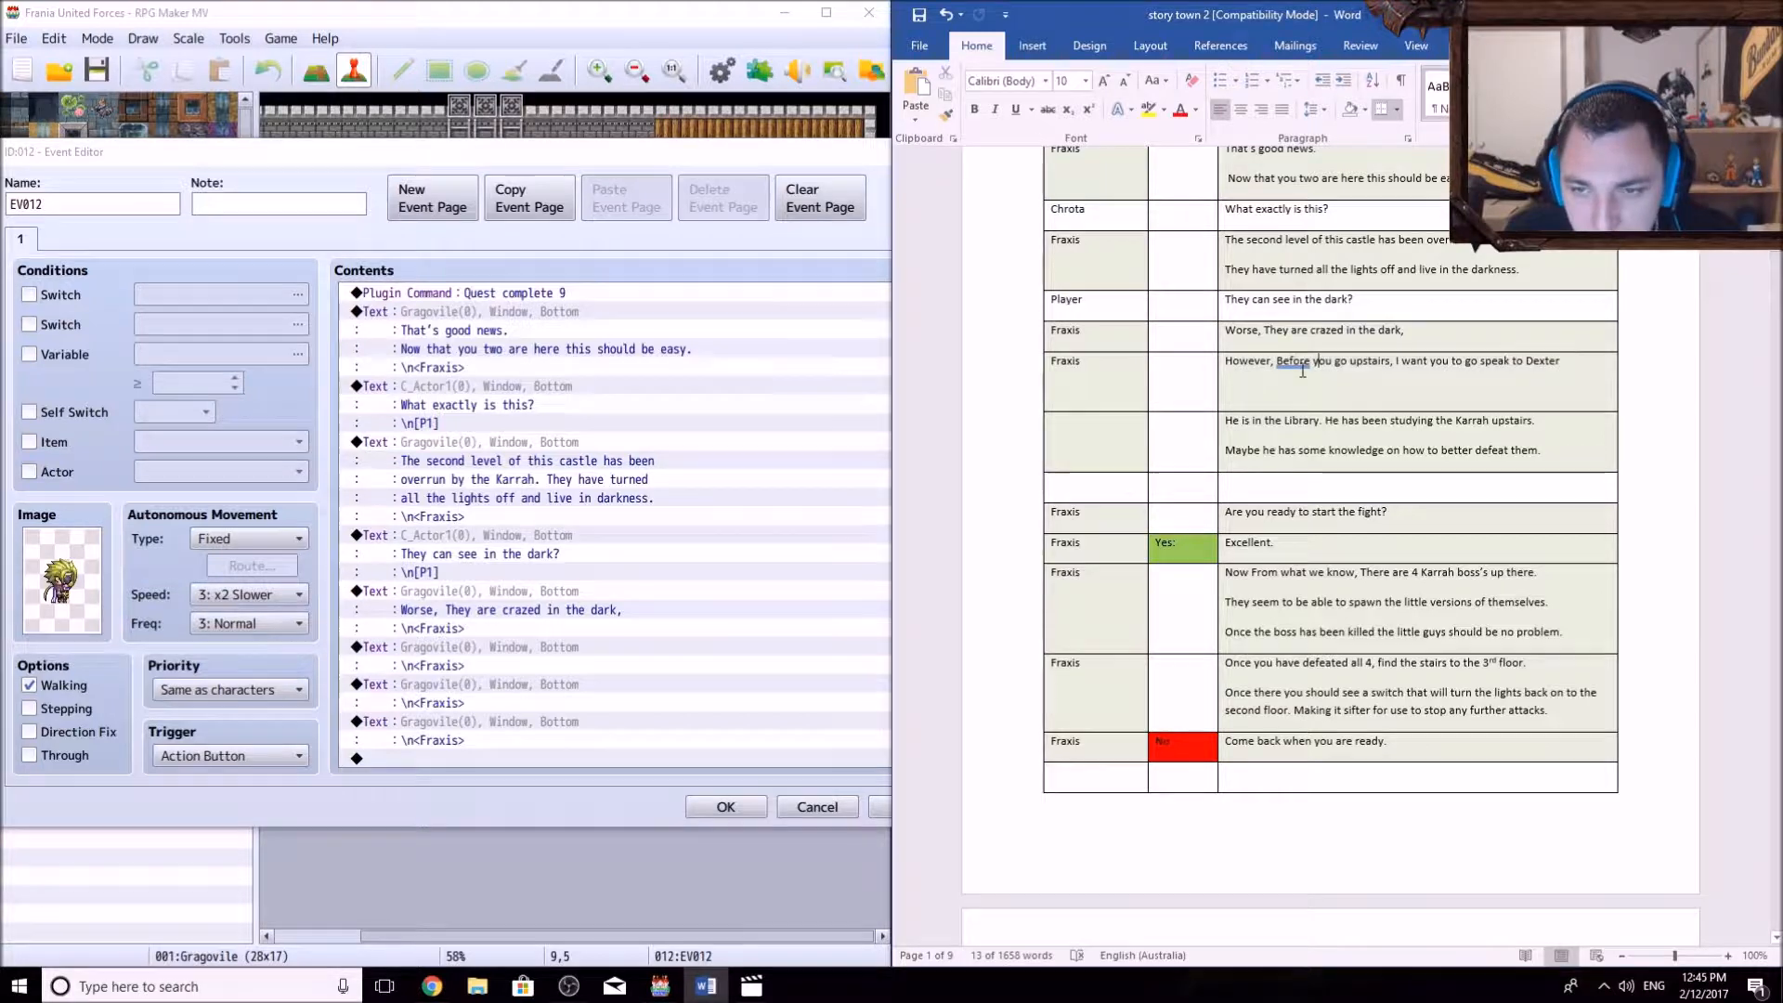
pyautogui.rightClick(1295, 364)
pyautogui.click(1397, 404)
# - Copy the "However, before you go upstairs" line into the next empty Fraxis message, broken after "upstairs," and ending with "Dexter."
pyautogui.moveTo(1567, 367); pyautogui.dragTo(1239, 370)
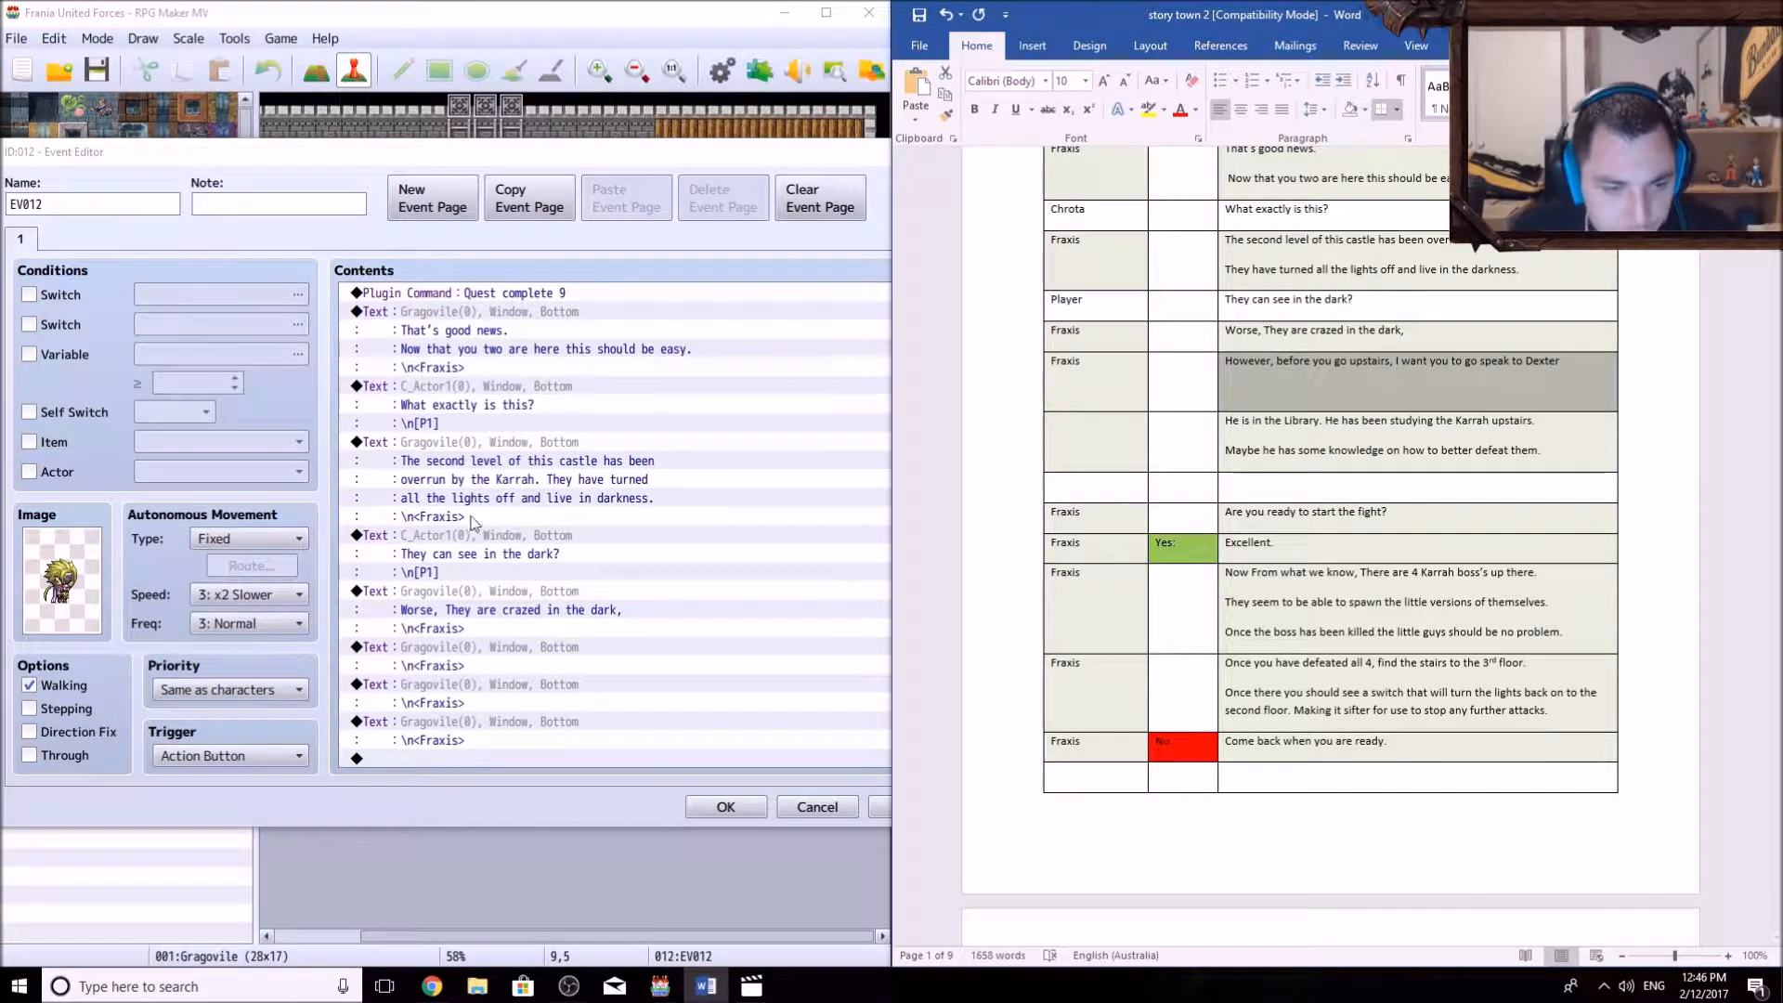
pyautogui.click(501, 602)
pyautogui.click(489, 655)
pyautogui.doubleClick(489, 656)
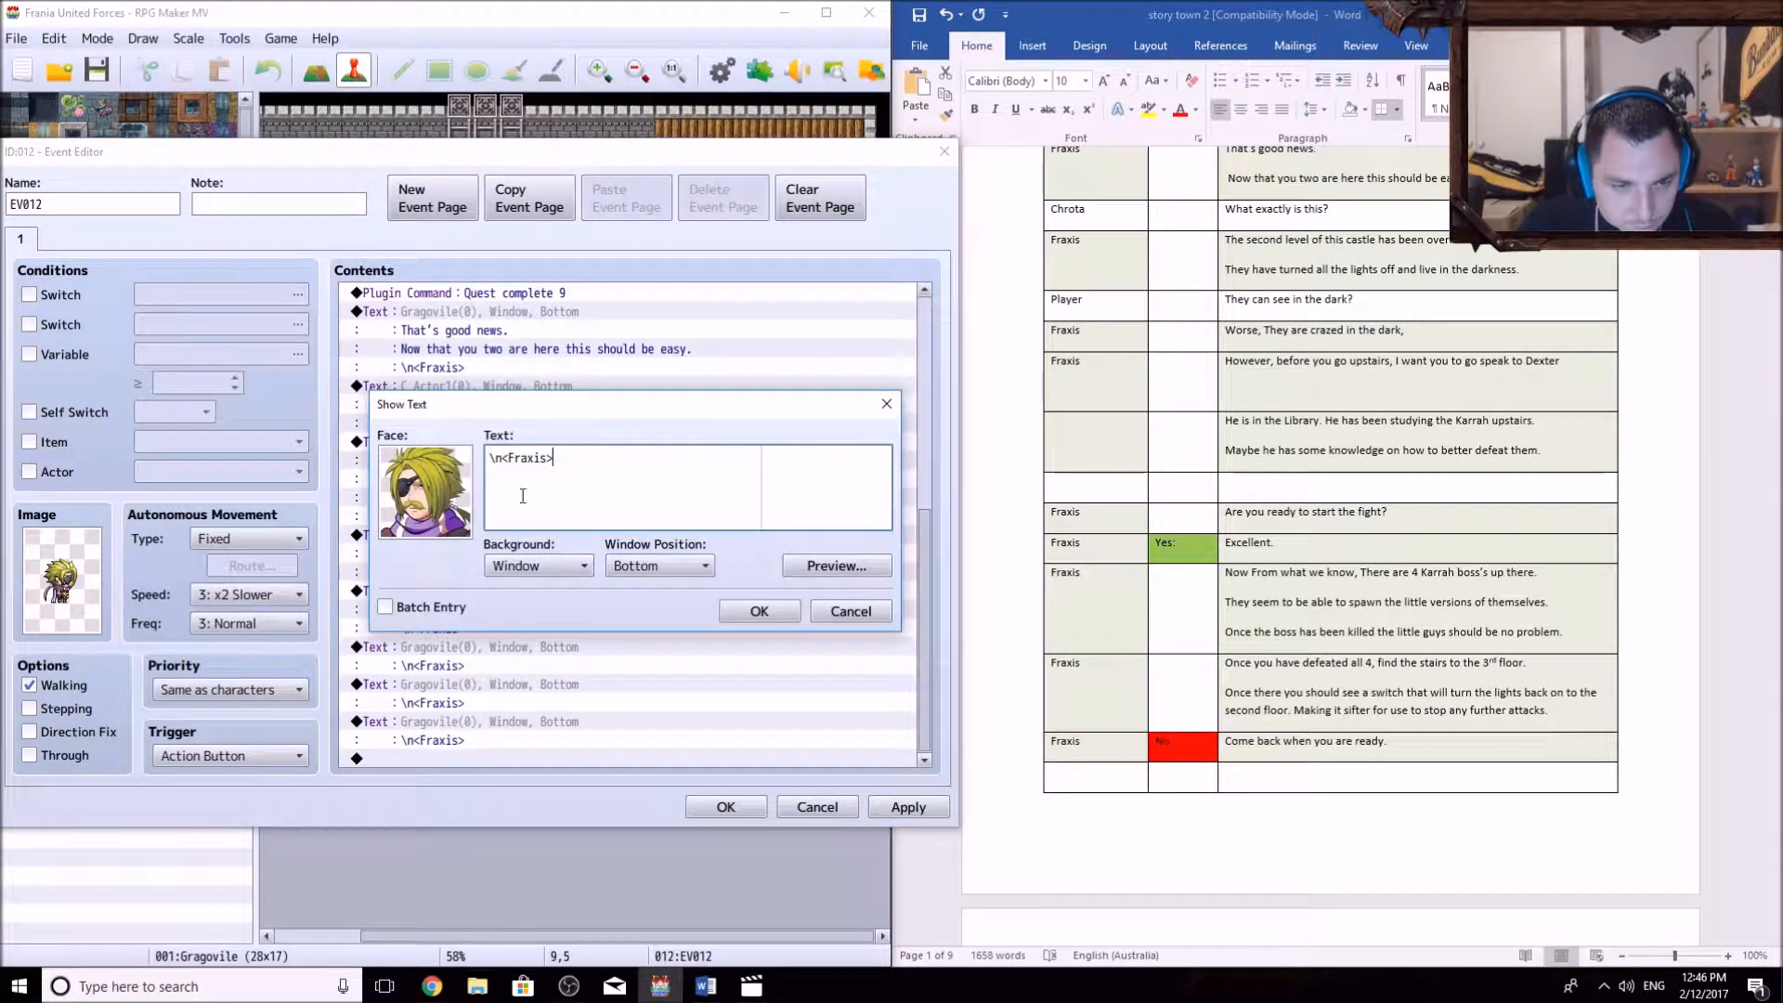
pyautogui.hotkey('ctrl', 'v')
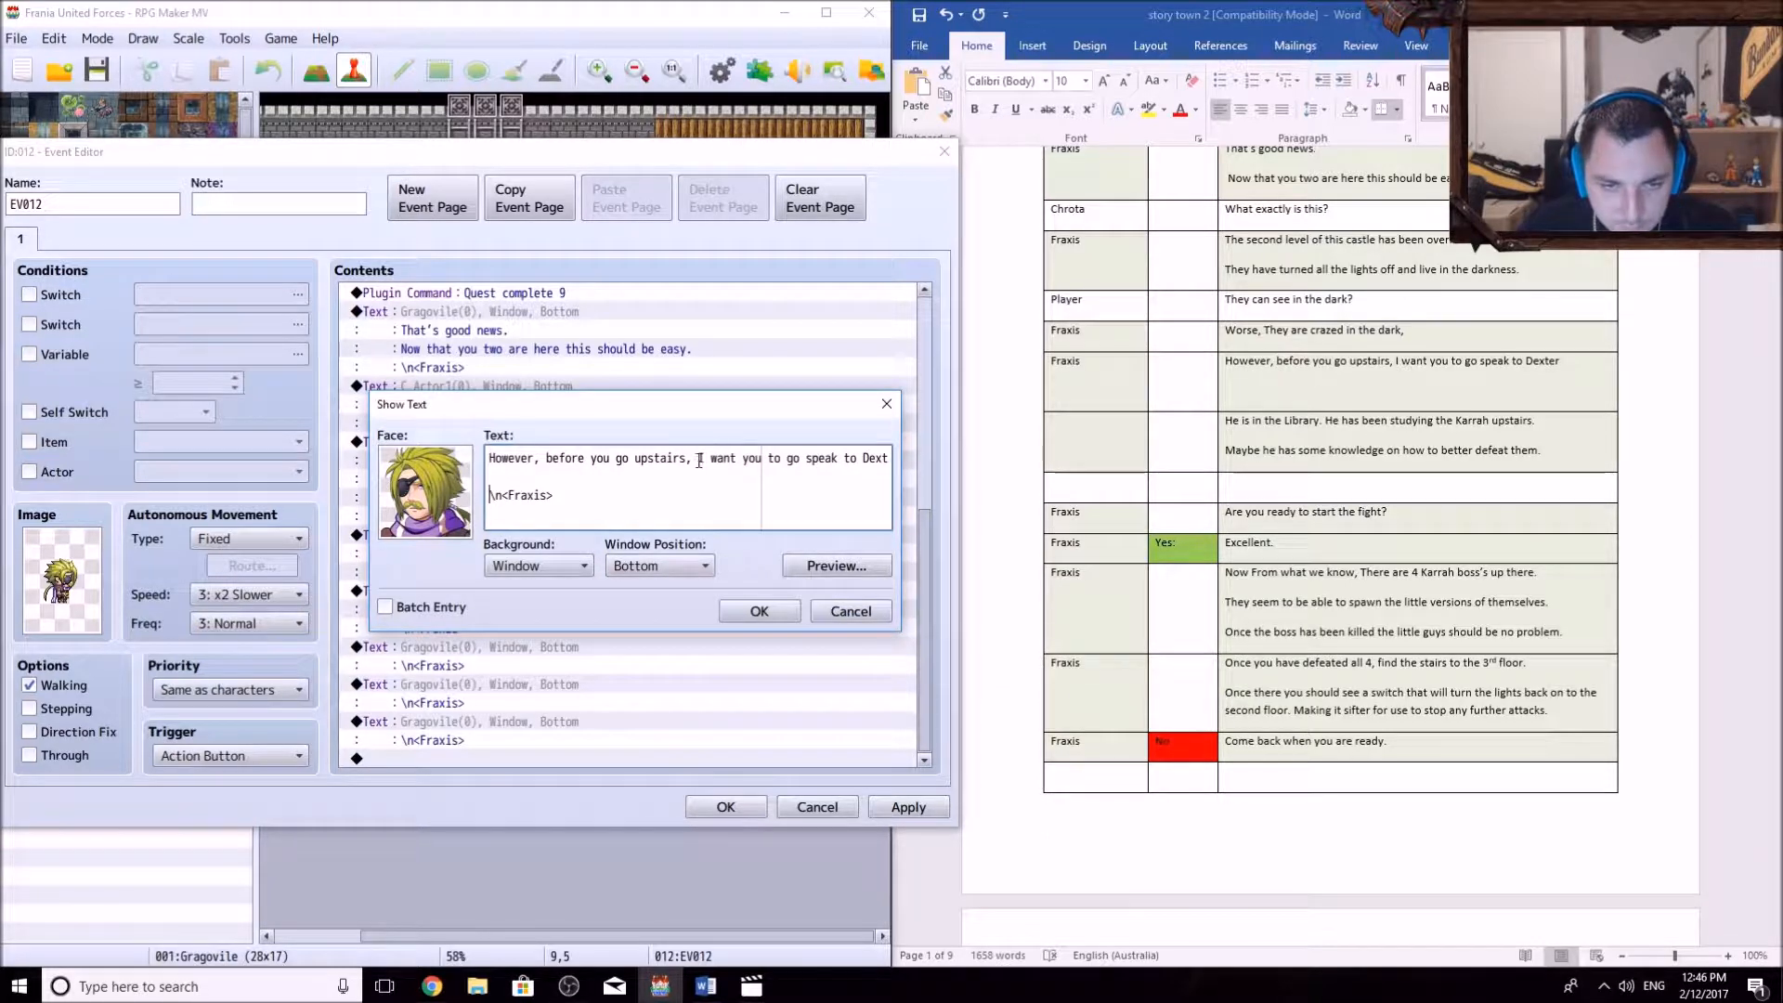
pyautogui.press('Return')
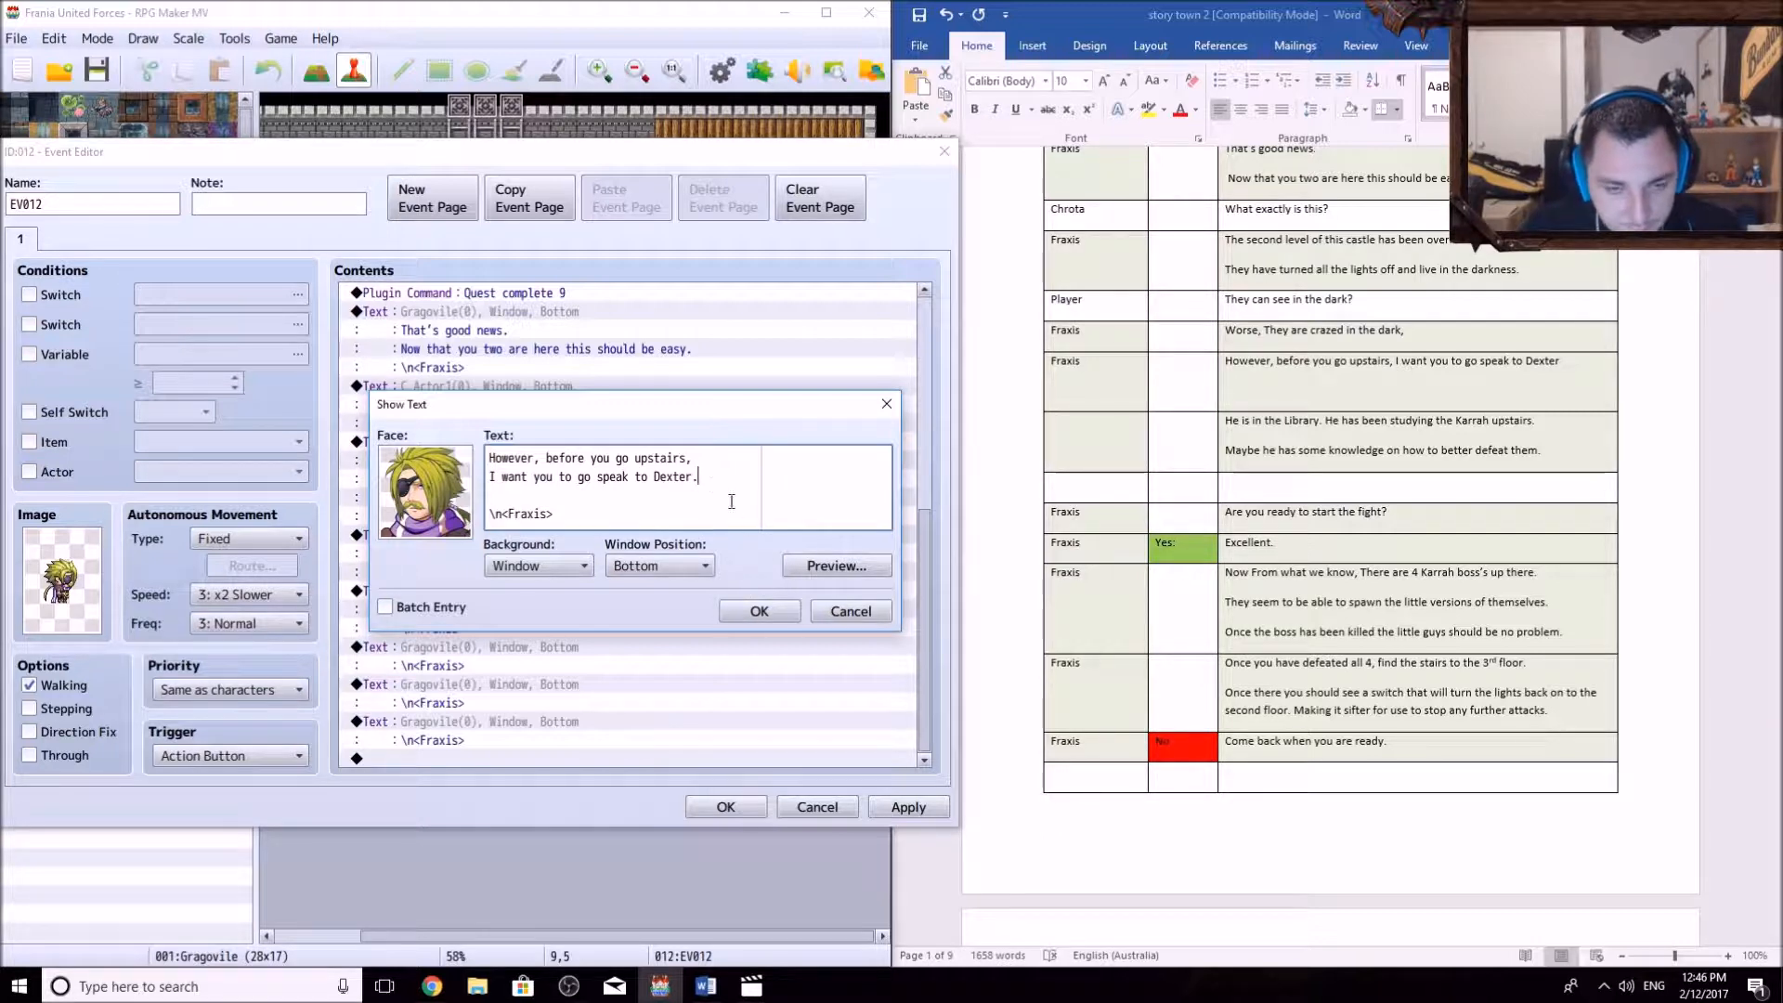
pyautogui.click(759, 611)
# - Copy the two Library lines from Word into the next empty Fraxis message, directly above \n<Fraxis>
pyautogui.scroll(-3, 700, 601)
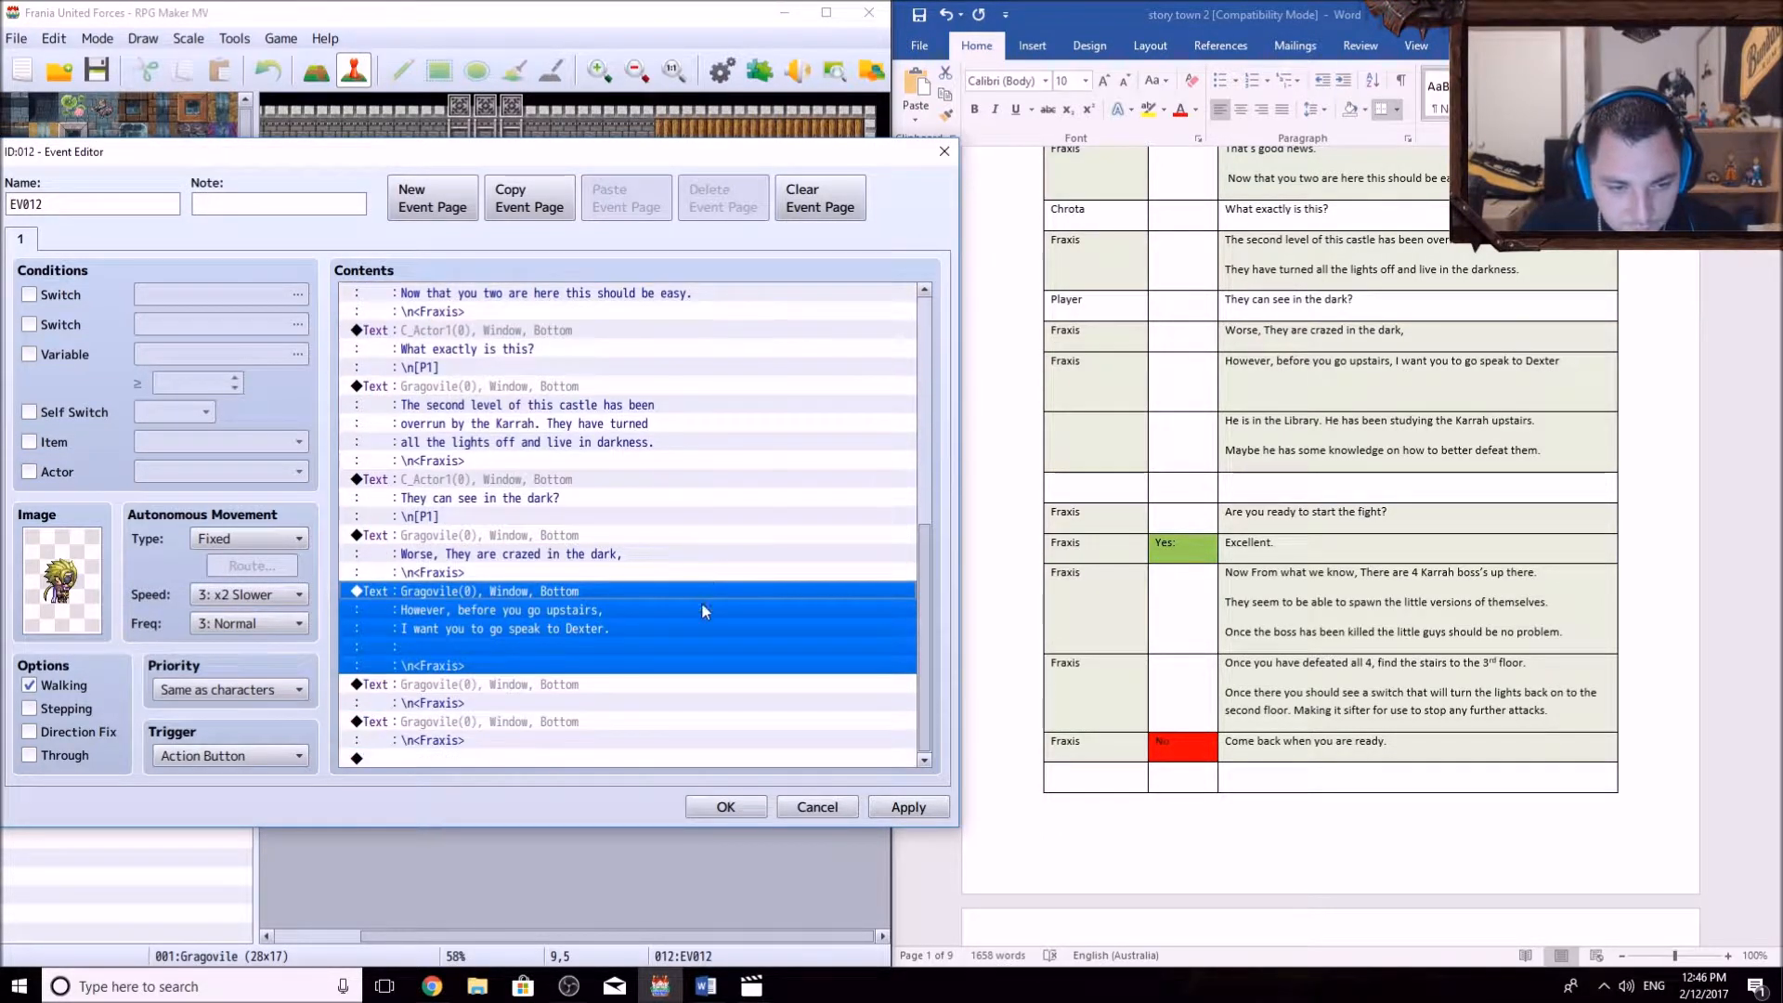
pyautogui.click(1553, 444)
pyautogui.moveTo(1552, 444); pyautogui.dragTo(1224, 420)
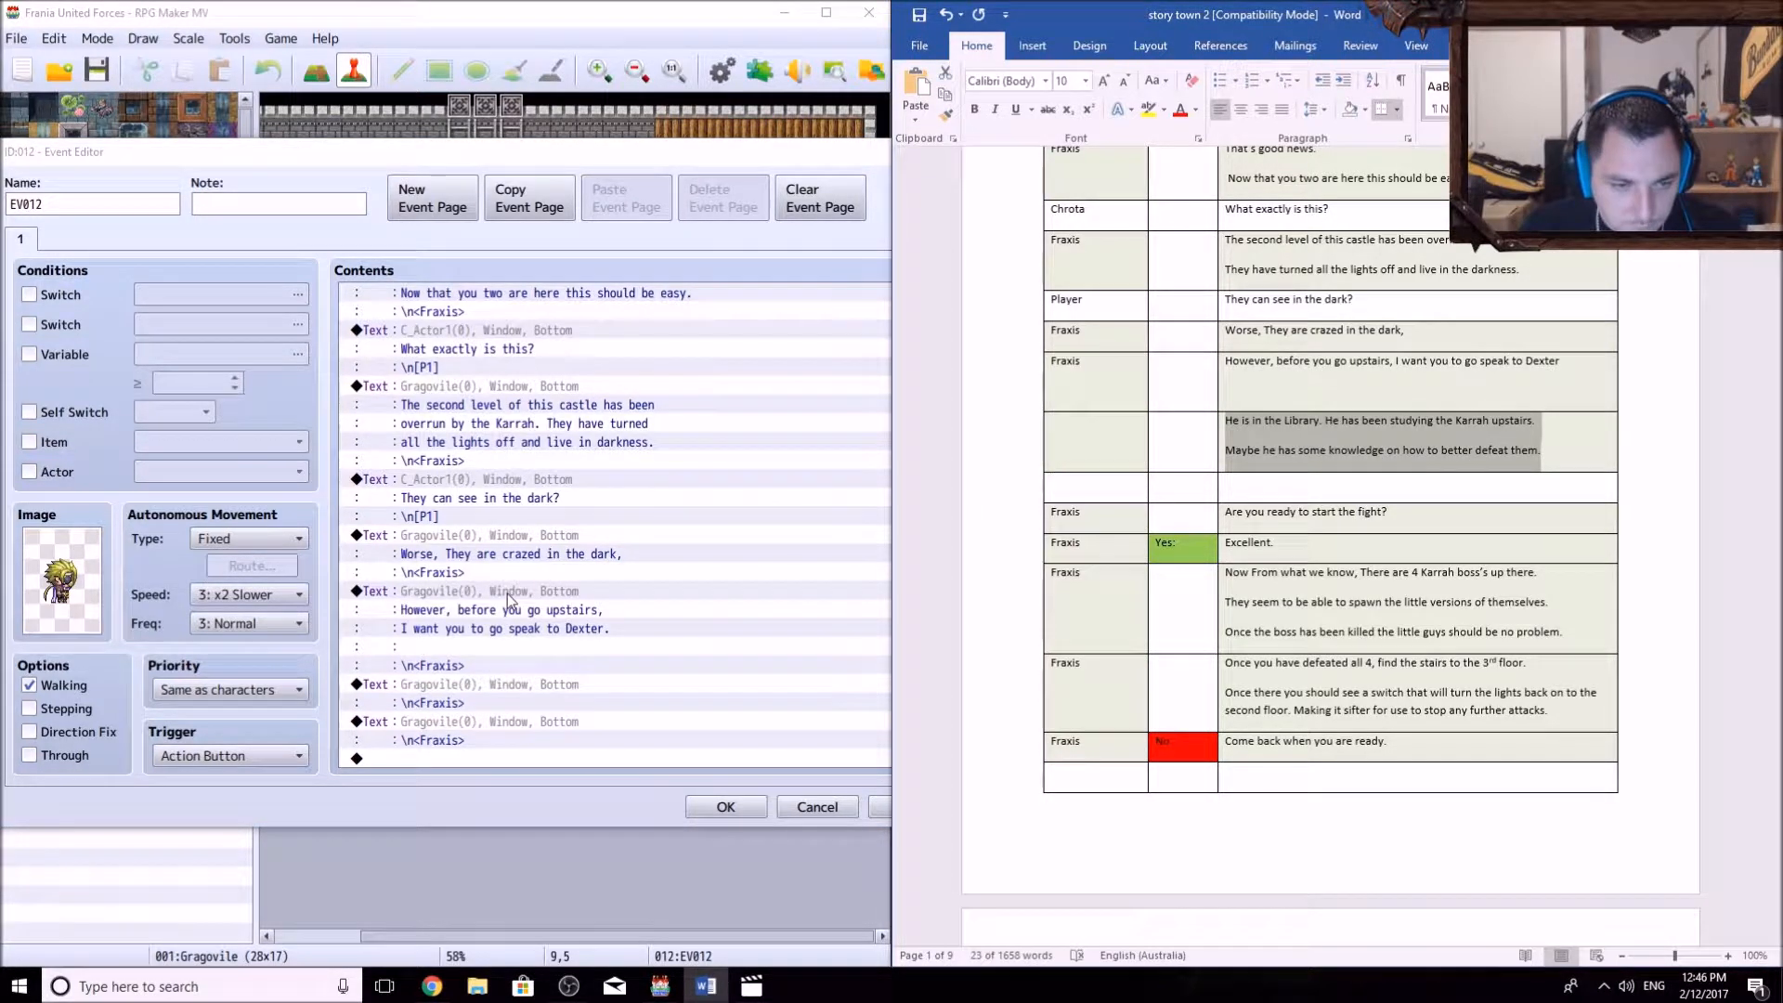
pyautogui.doubleClick(471, 685)
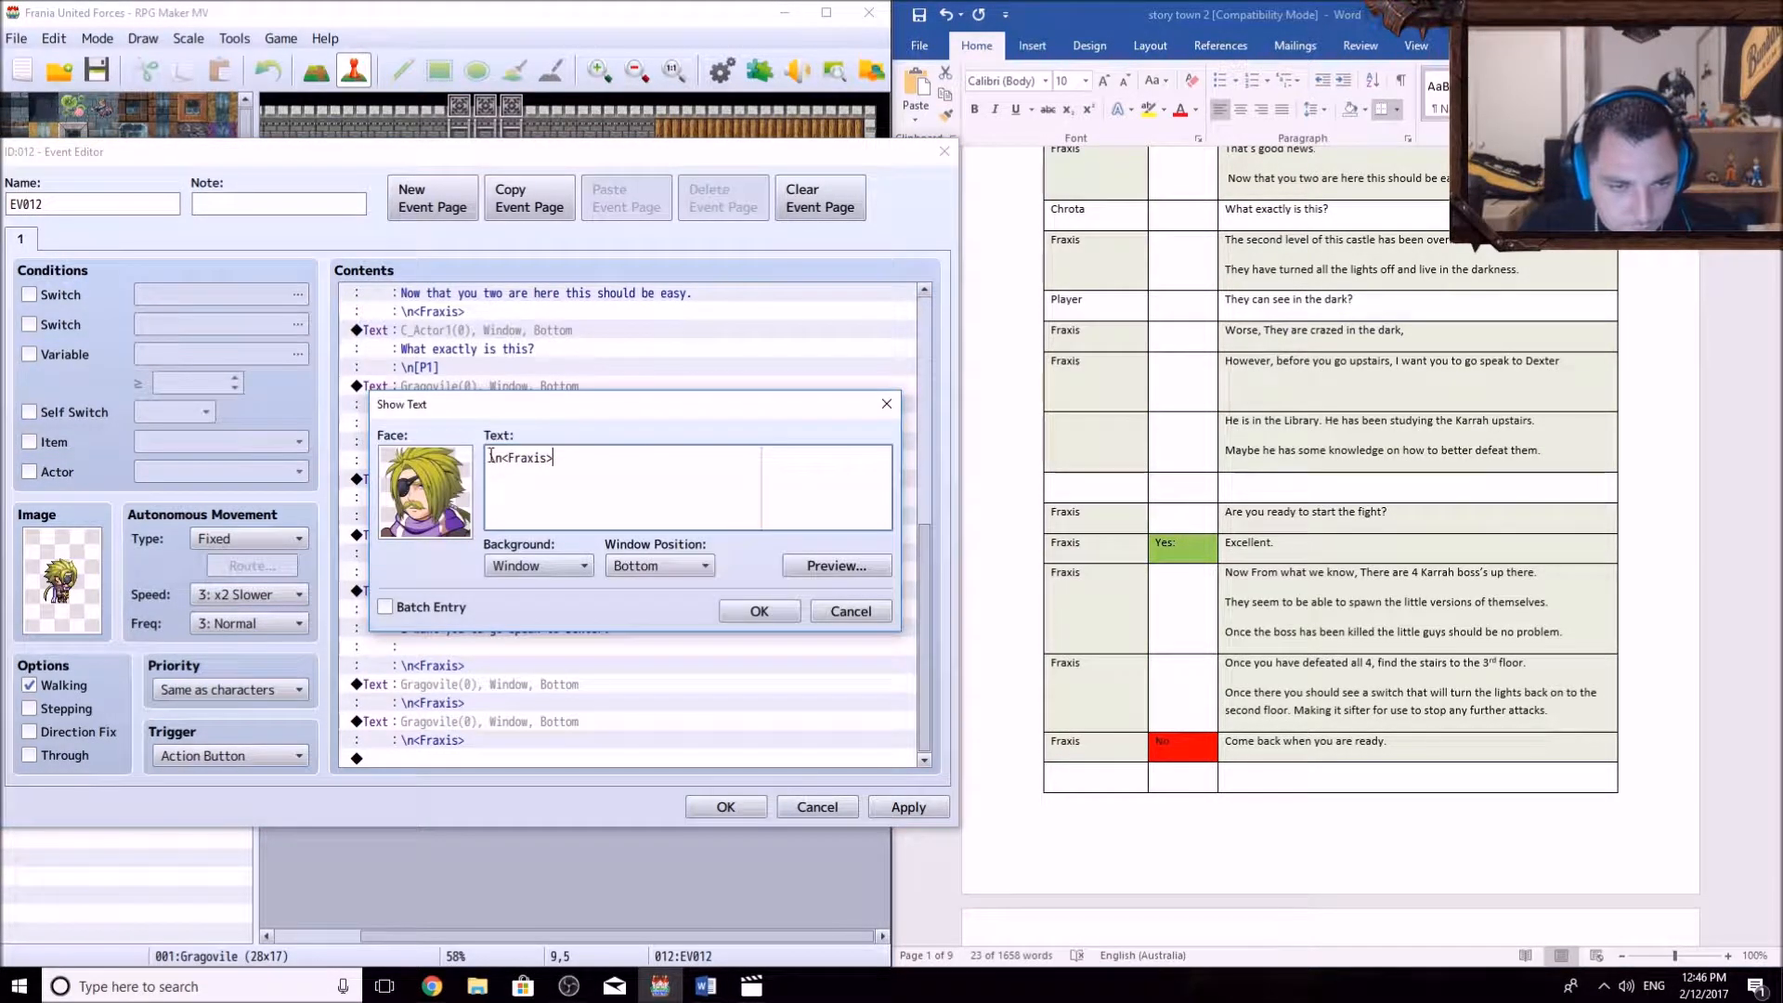
pyautogui.click(490, 457)
pyautogui.hotkey('ctrl', 'v')
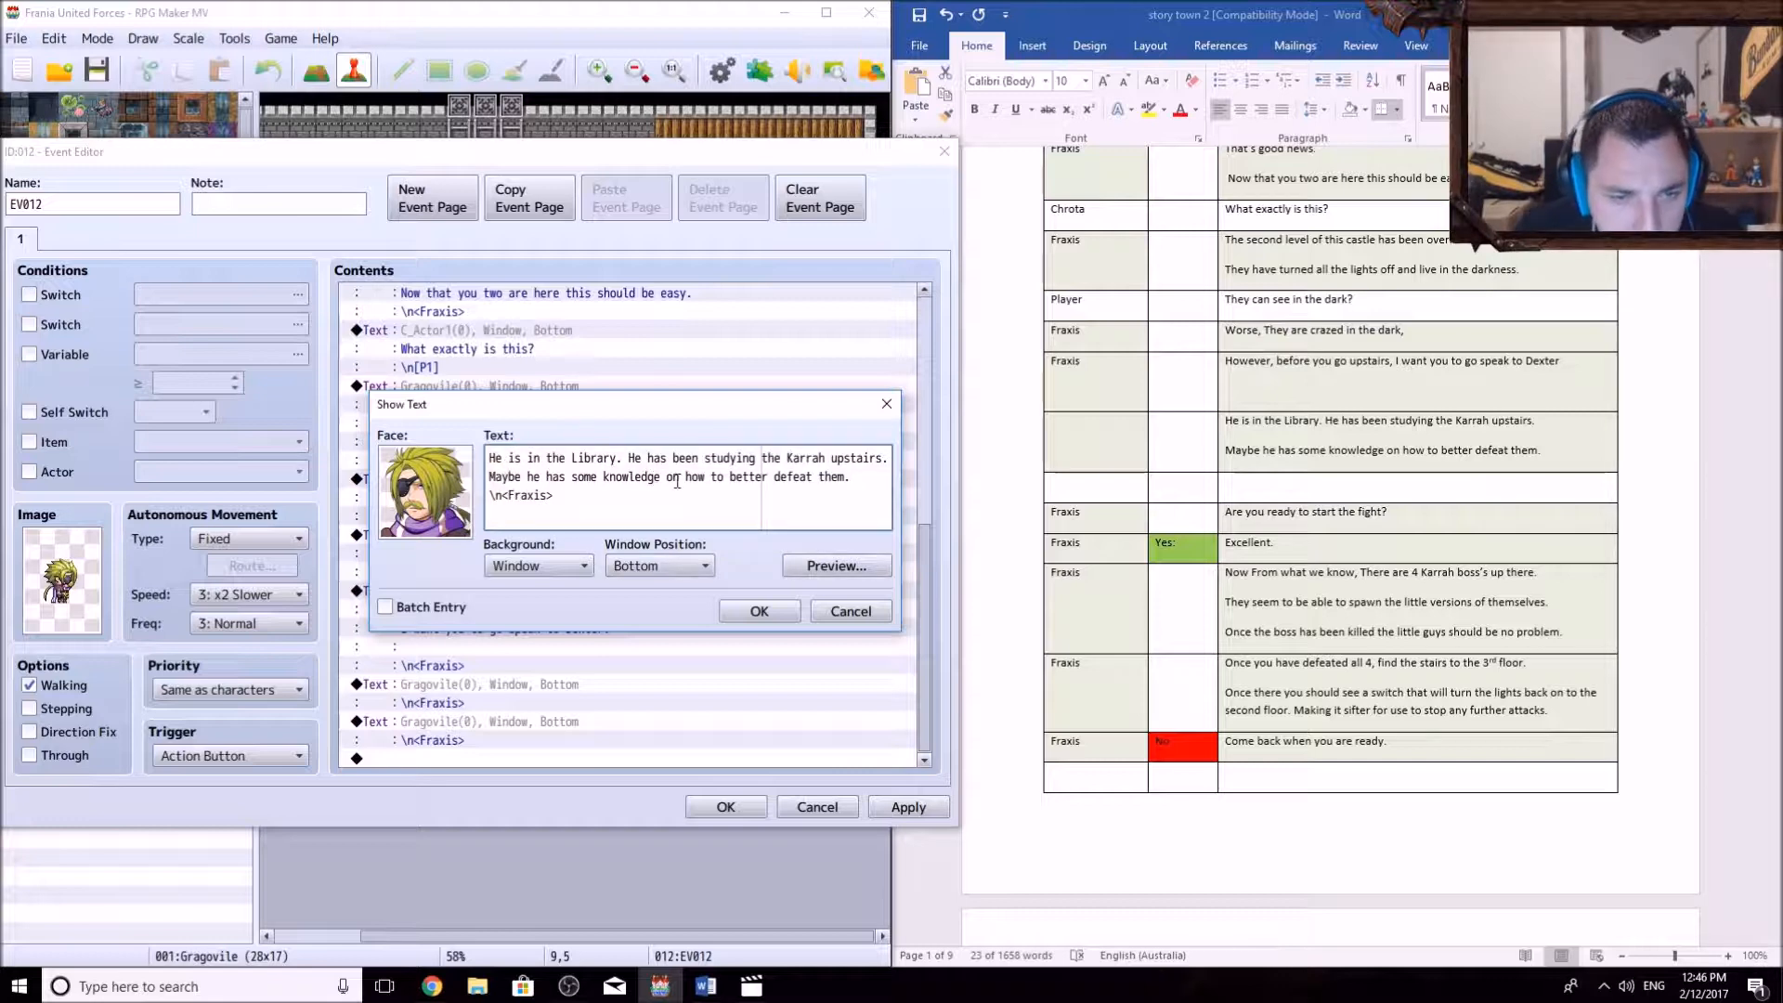
# - Rewrap the Library message into three lines broken after "studying" and "some", and confirm it
pyautogui.click(762, 458)
pyautogui.press('Return')
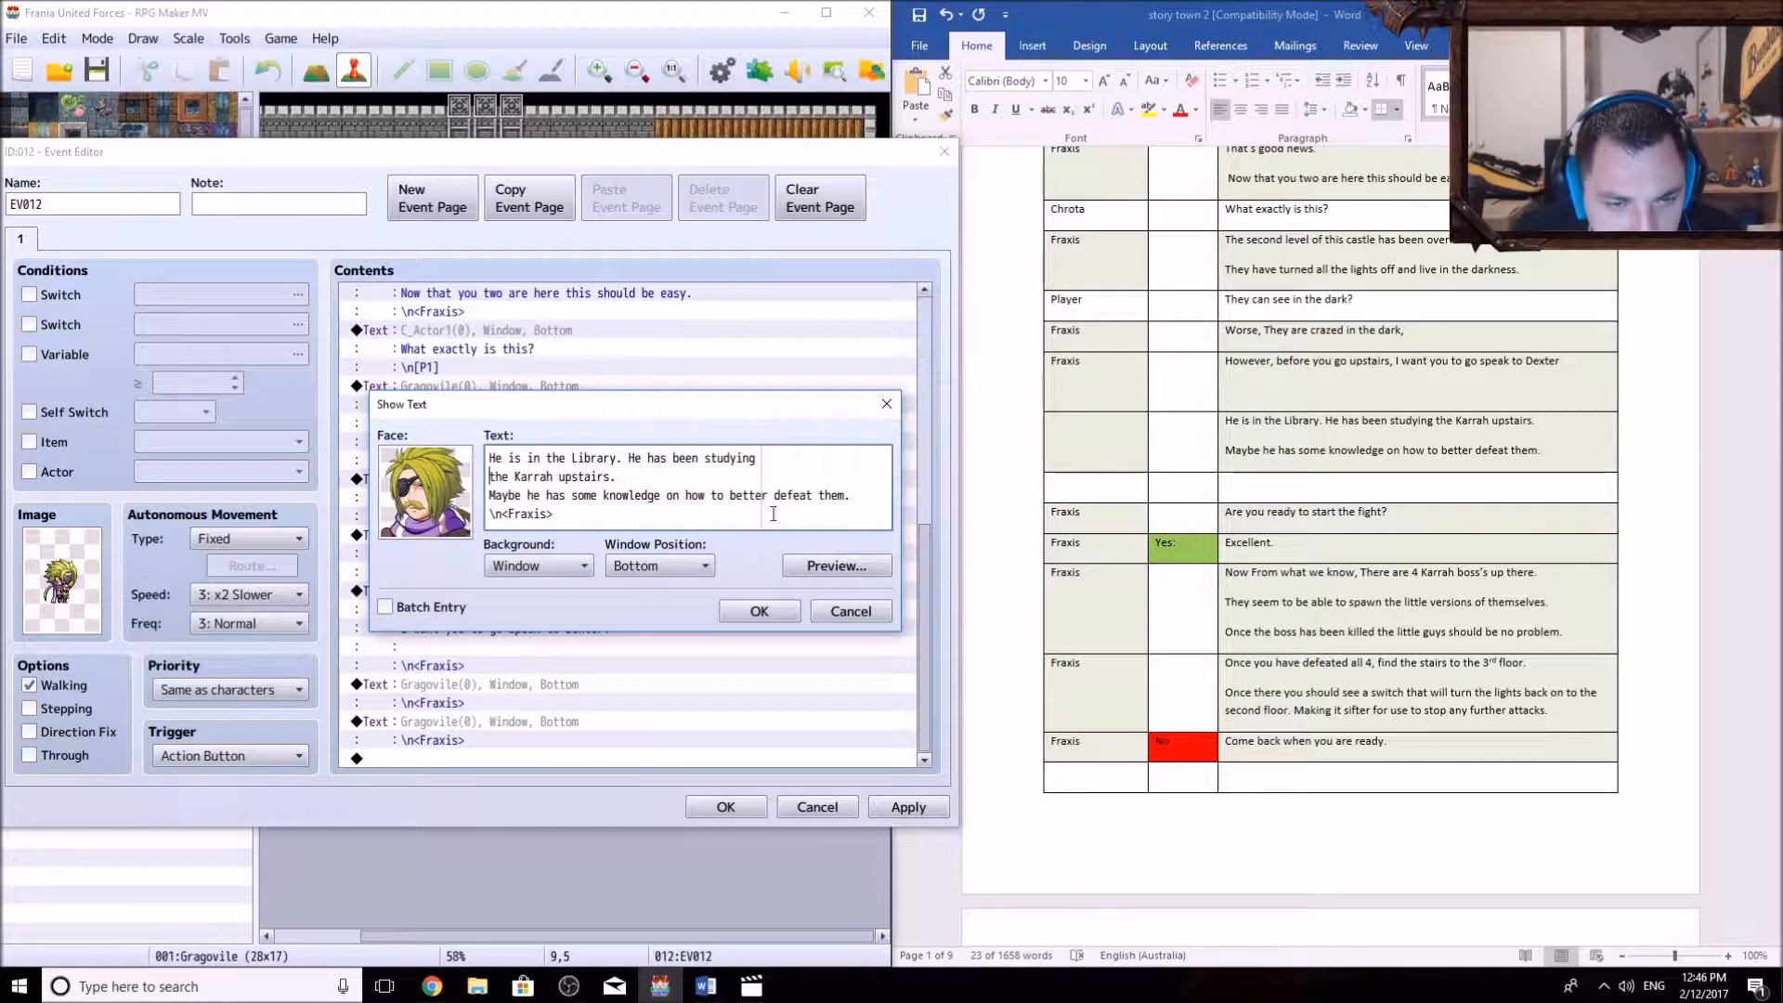
pyautogui.press('Delete')
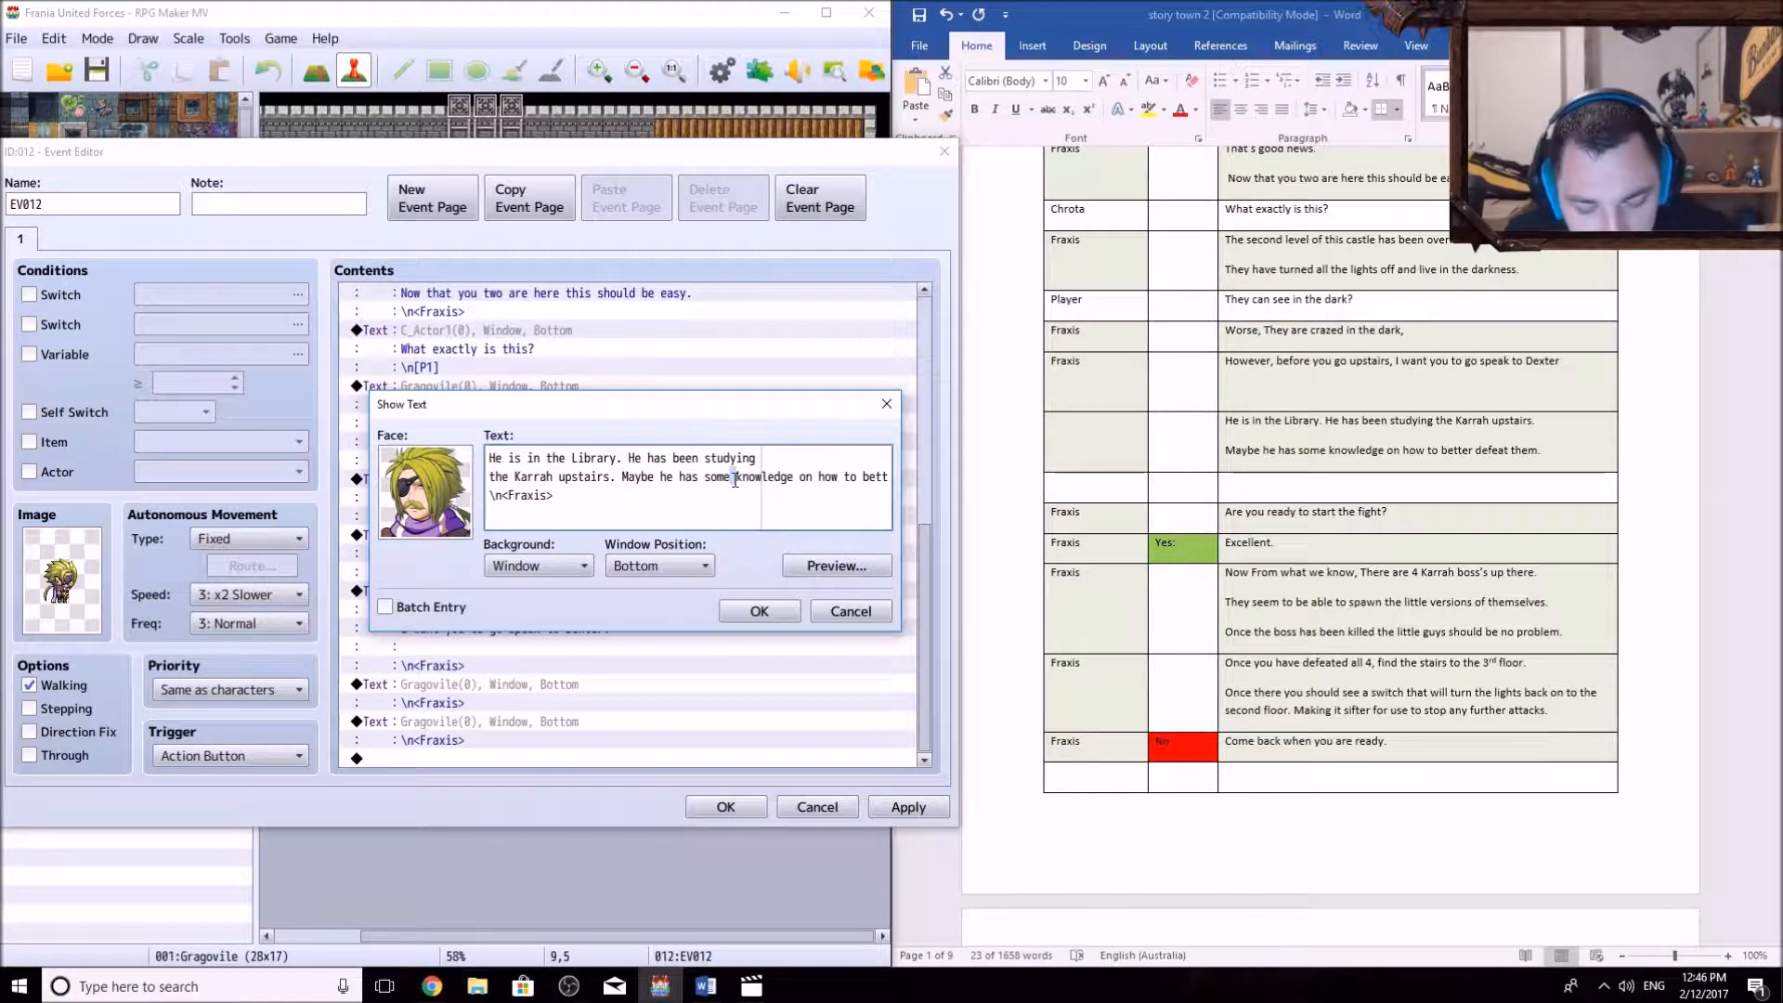
pyautogui.press('Return')
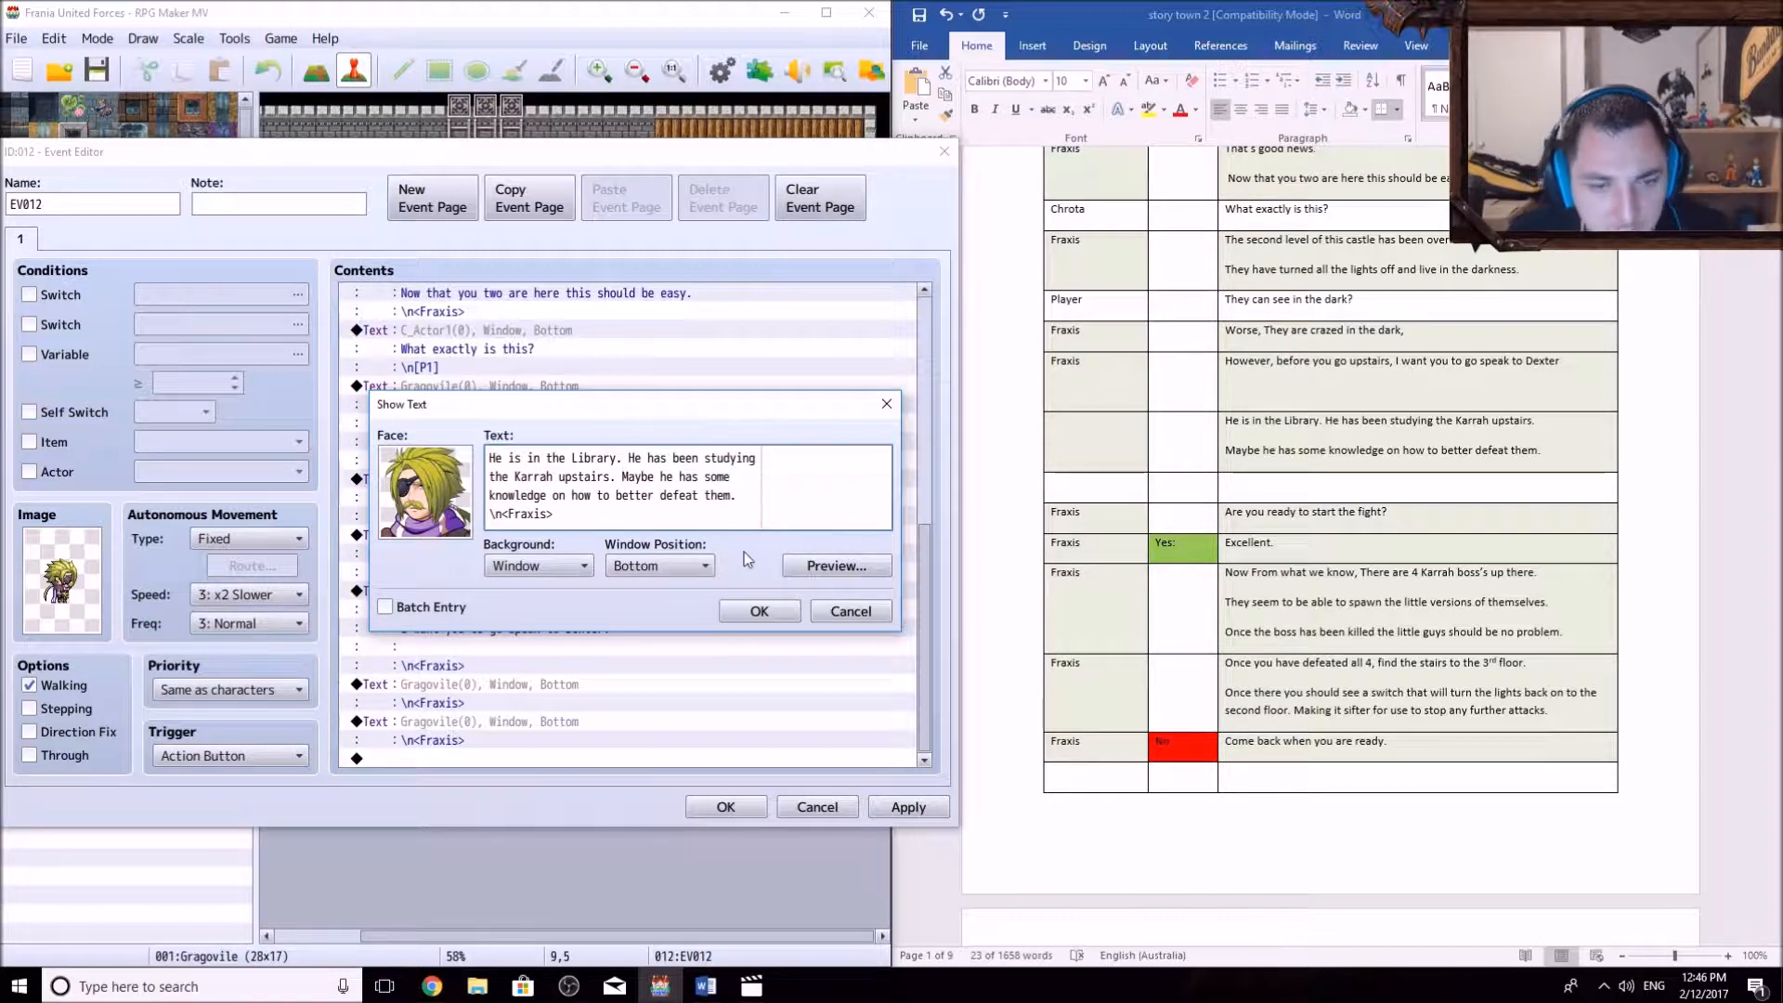
pyautogui.click(757, 611)
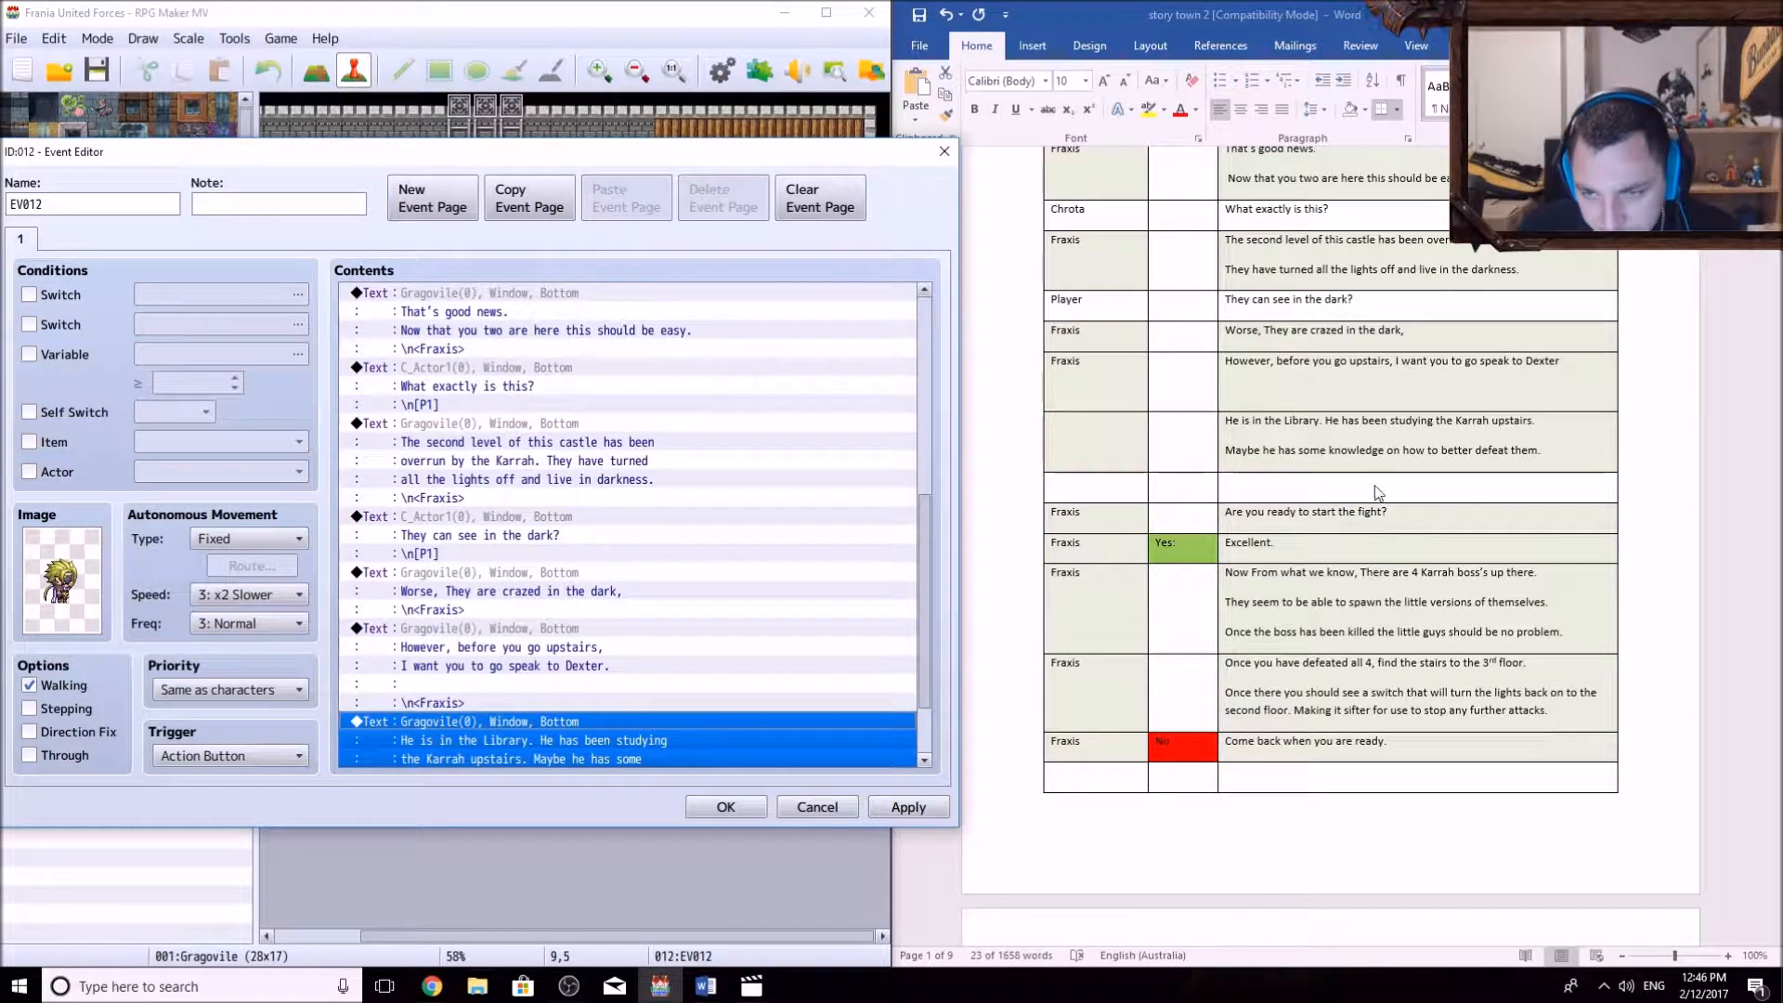
# - Delete the leftover empty Fraxis message at the end of the event contents
pyautogui.scroll(-2, 735, 641)
pyautogui.click(462, 720)
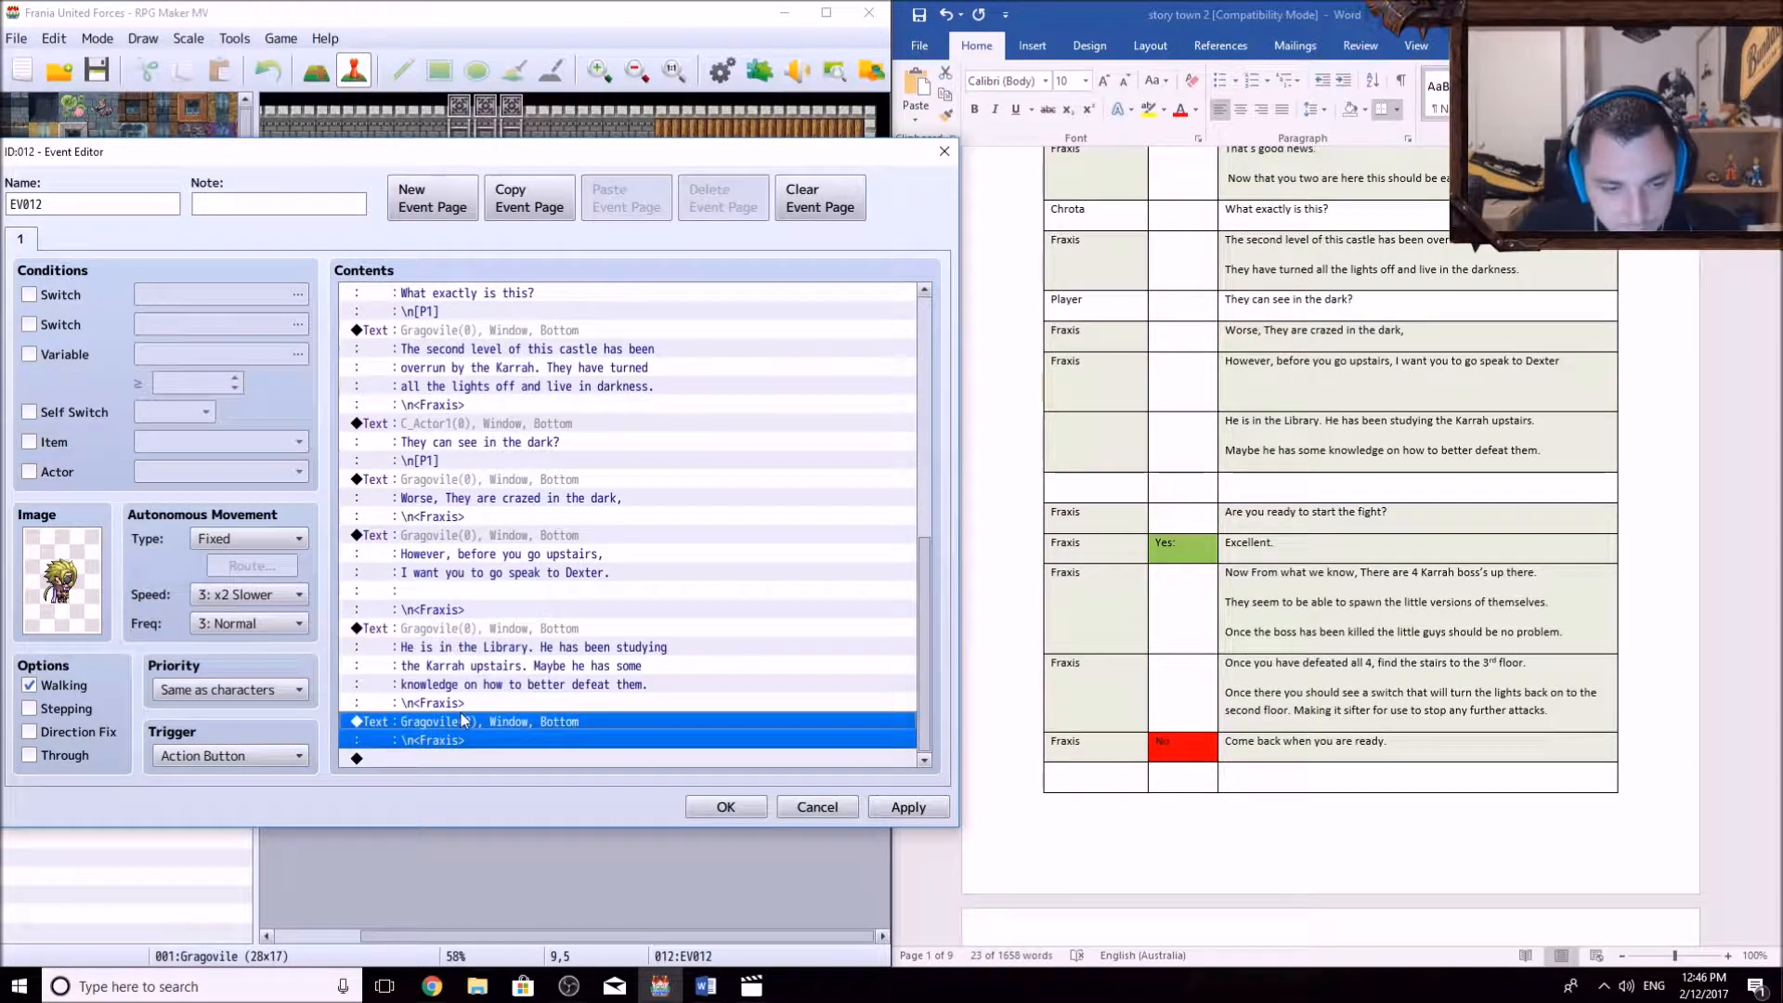
pyautogui.press('Delete')
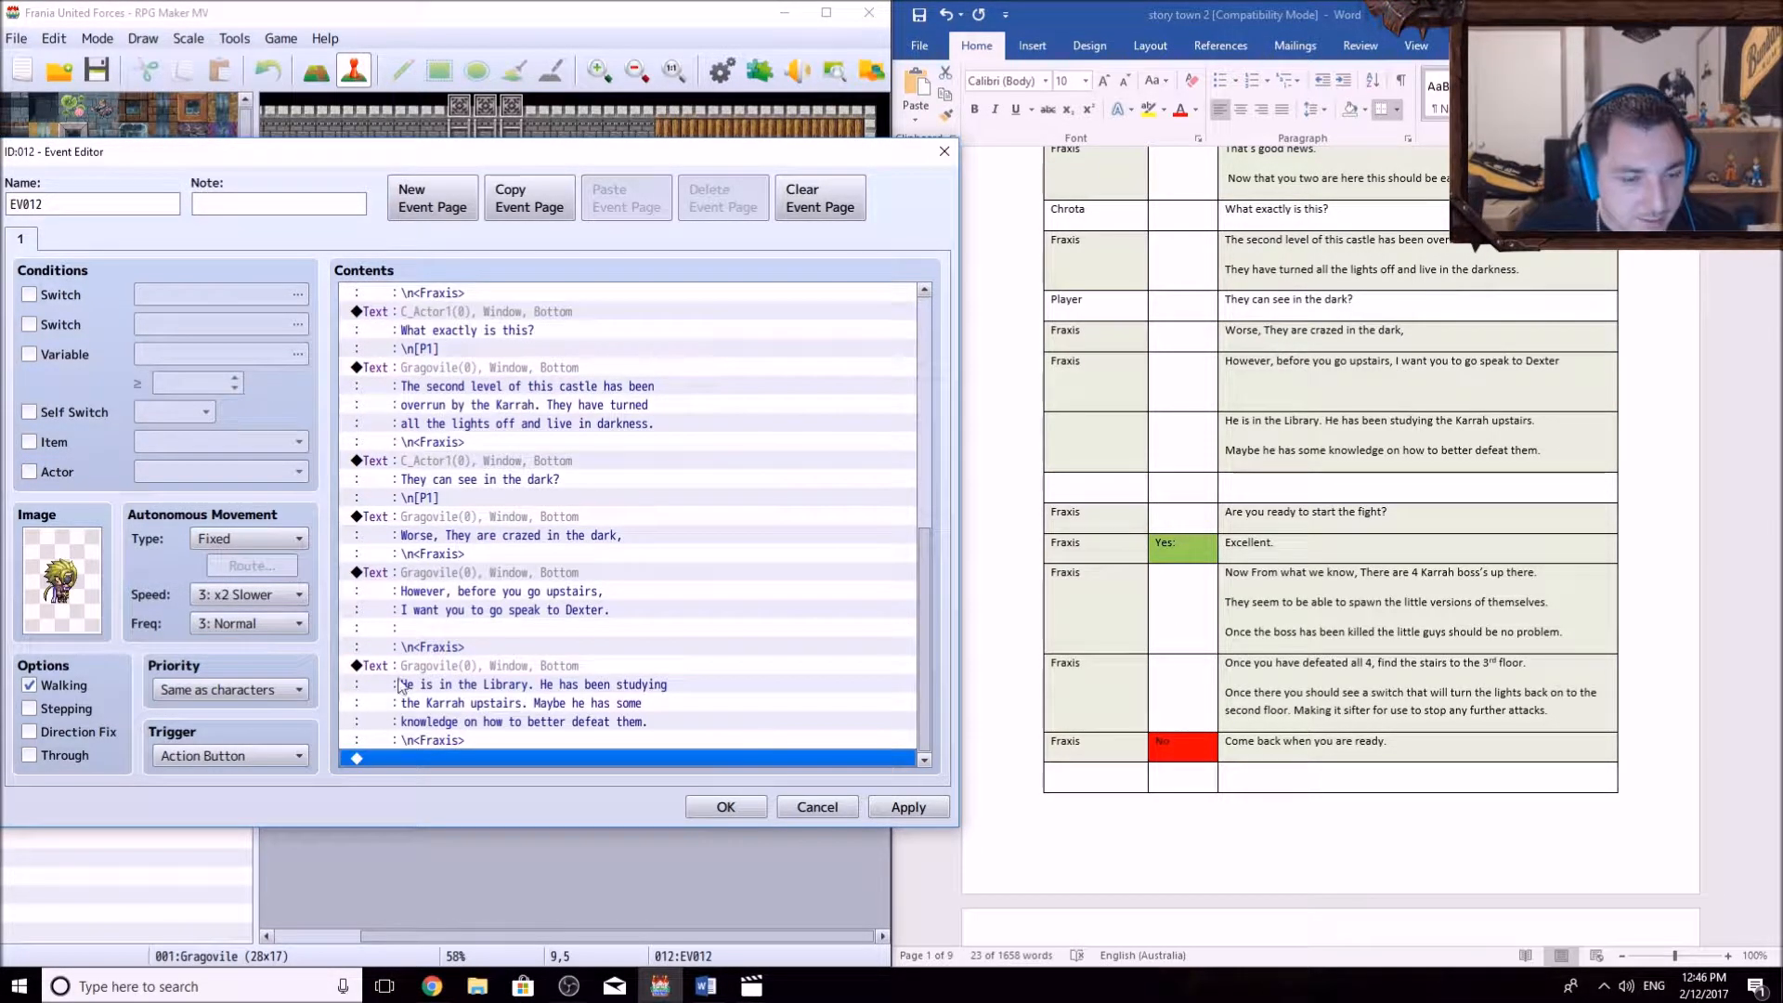
# - Add a Control Self Switch command setting A to ON at the end of the event contents
pyautogui.rightClick(415, 758)
pyautogui.click(437, 769)
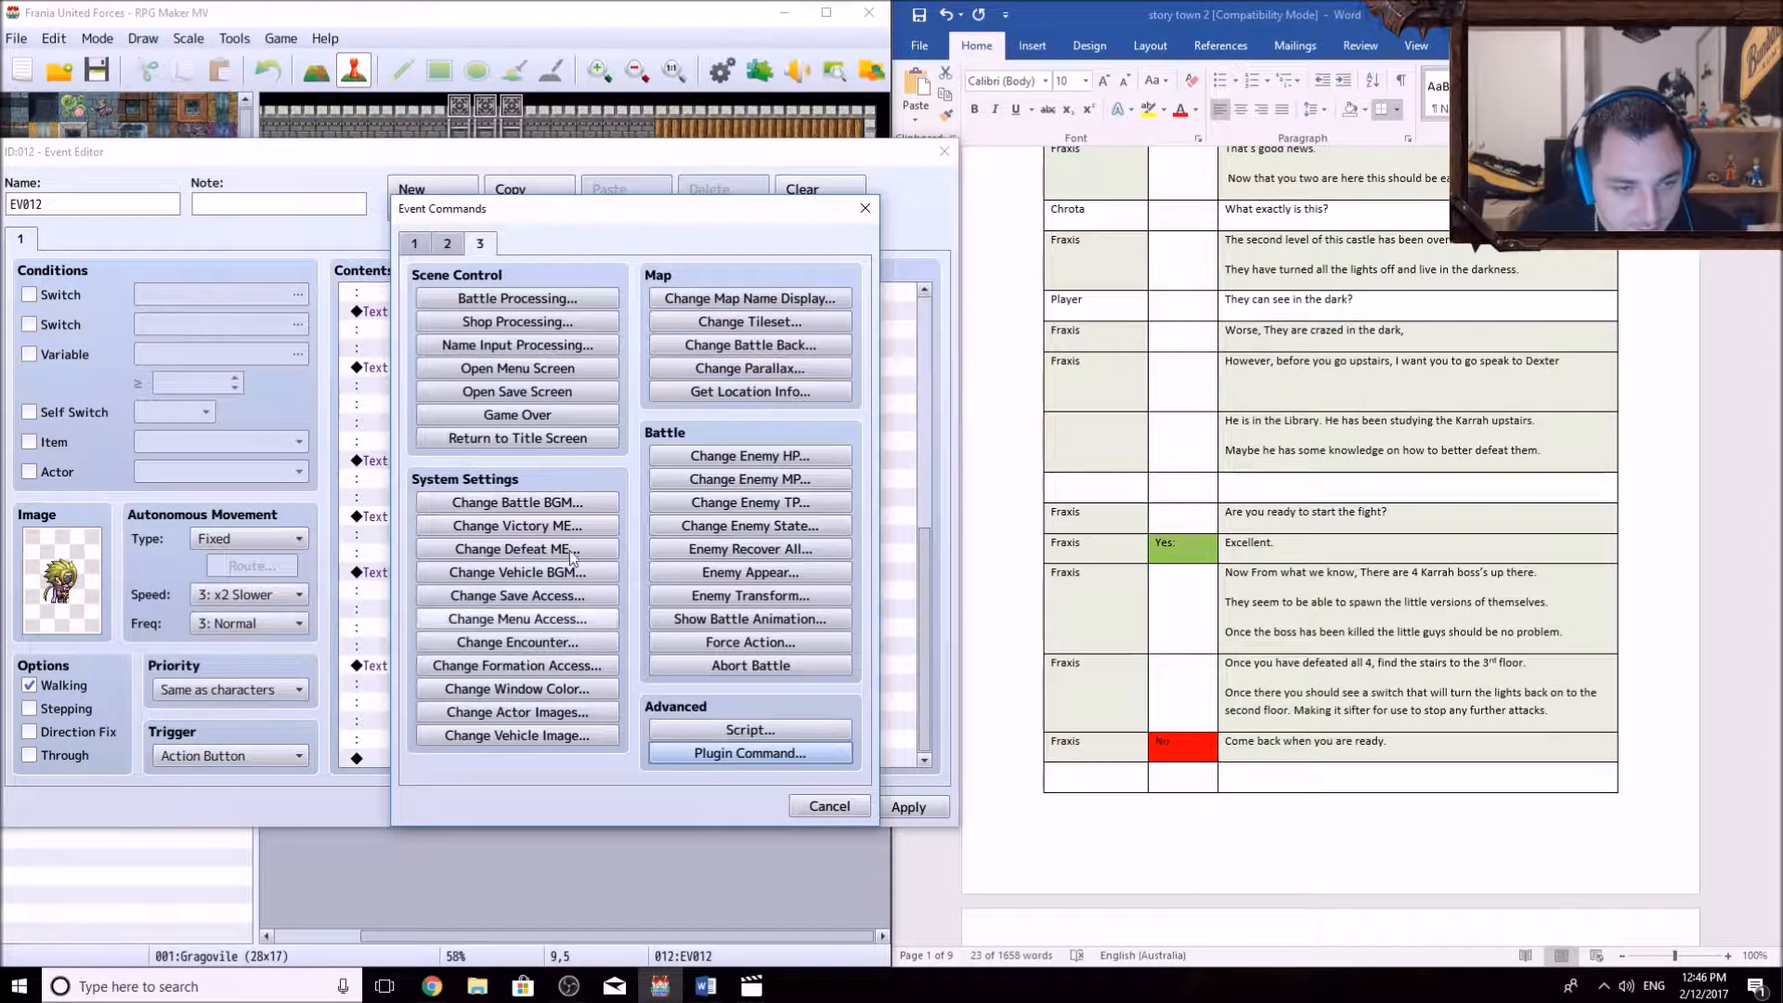
pyautogui.click(414, 243)
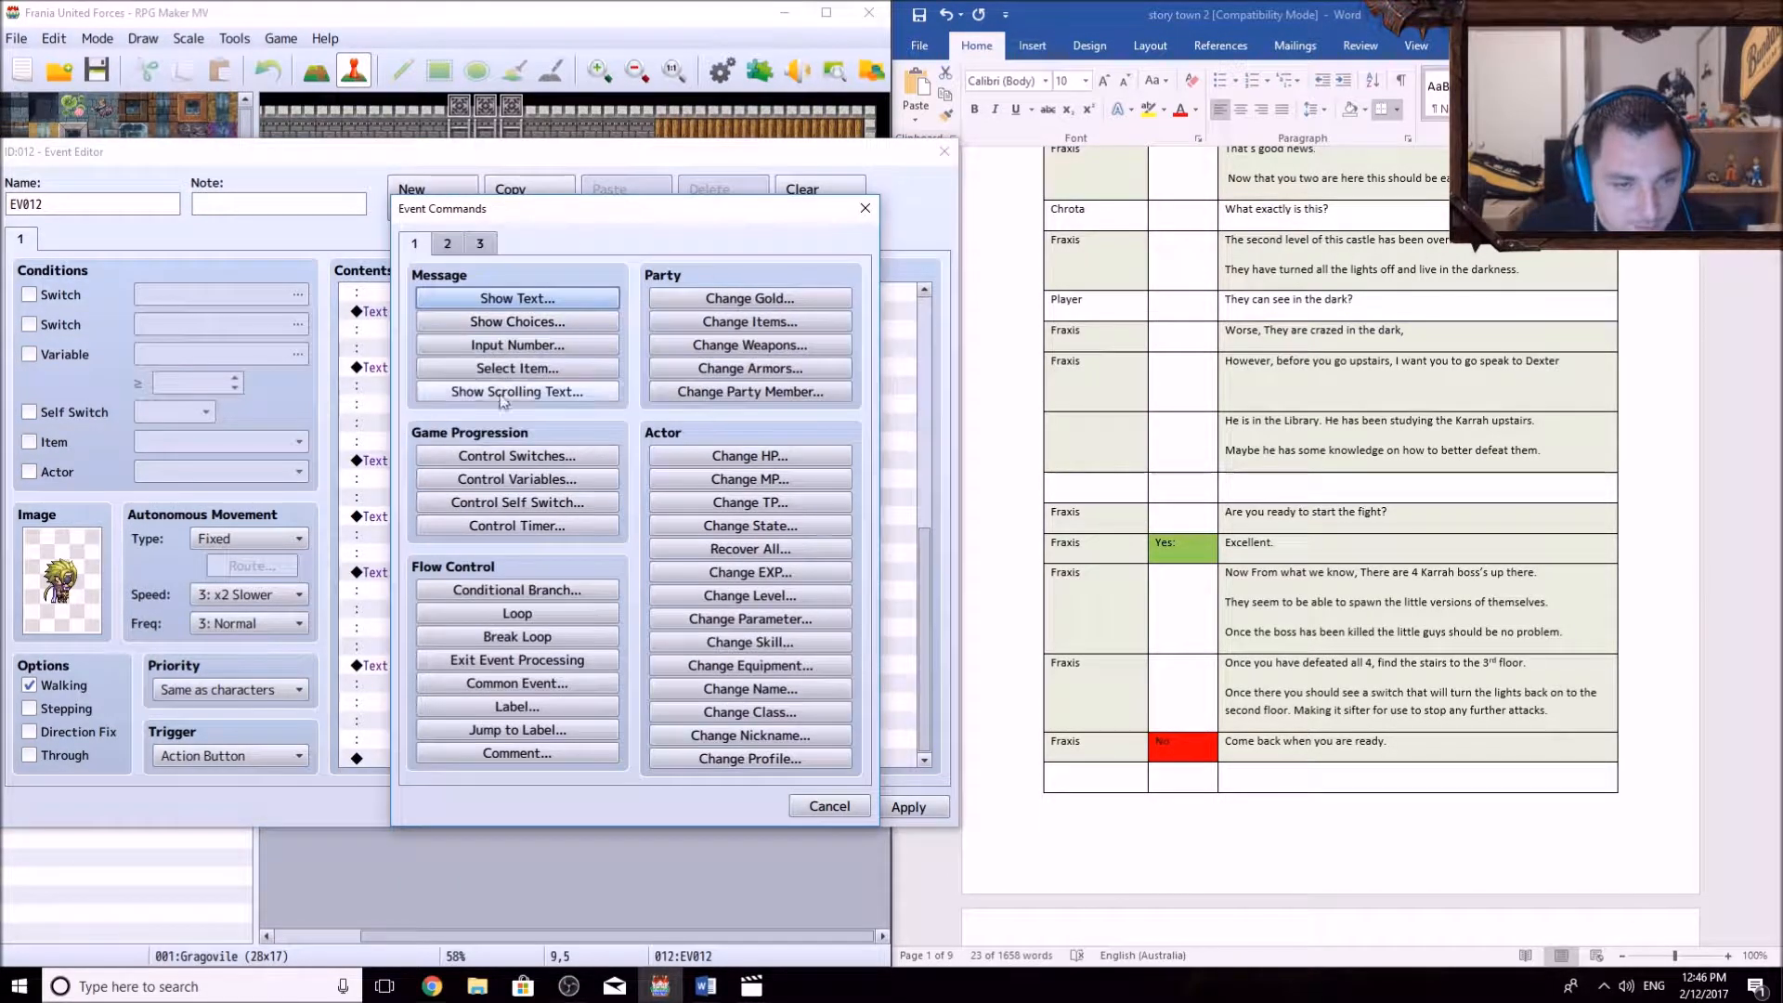
pyautogui.click(506, 502)
pyautogui.click(622, 587)
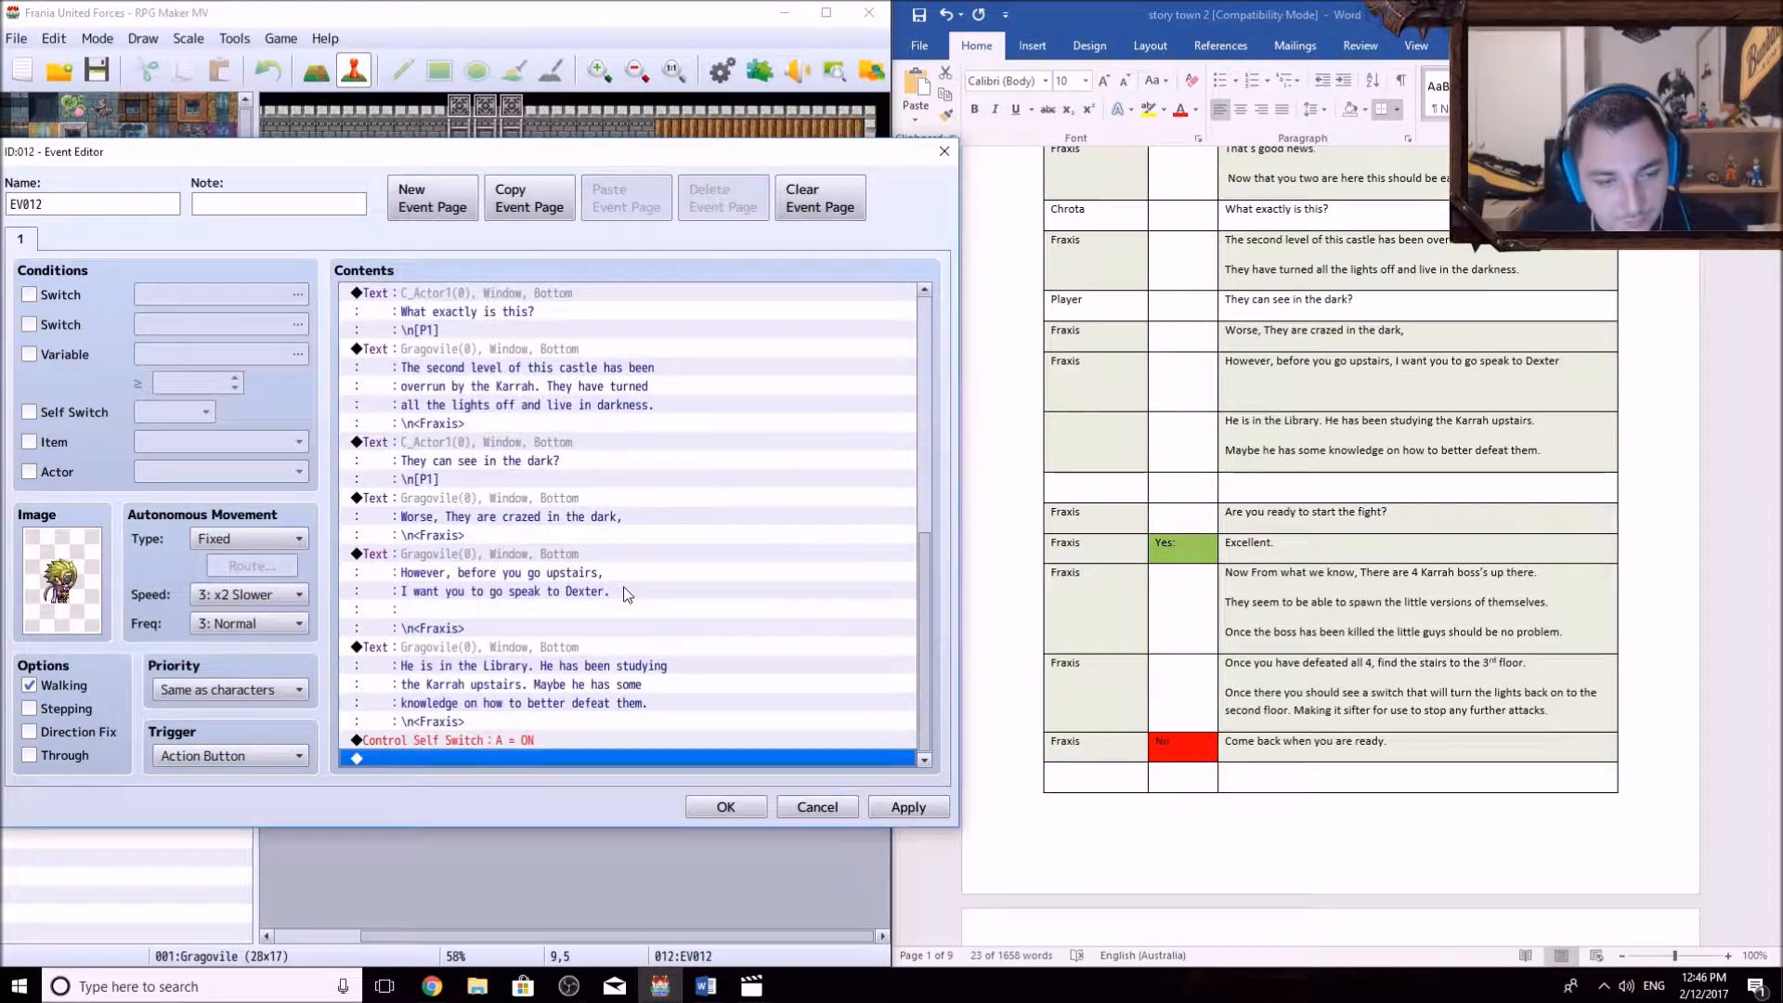
# - Add a second event page conditioned on Self Switch A, with the blond Fraxis sprite from the Gragovile sheet as its image
pyautogui.click(462, 215)
pyautogui.click(29, 413)
pyautogui.doubleClick(80, 550)
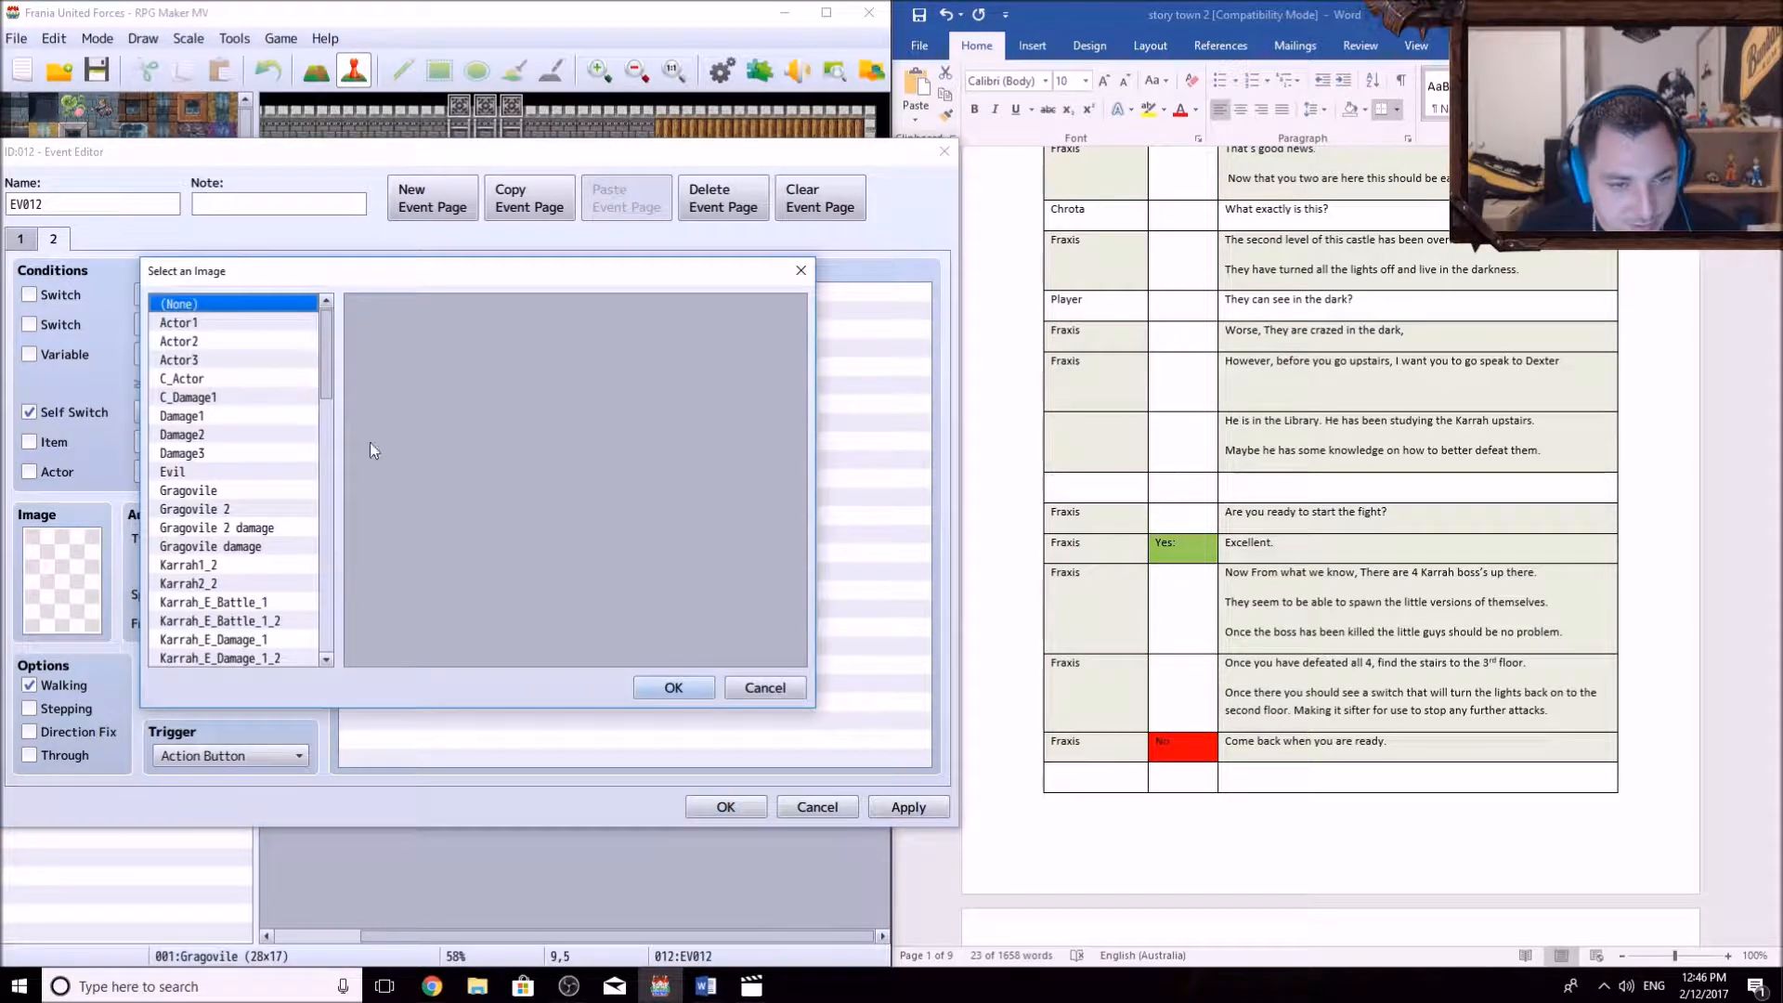
pyautogui.click(252, 492)
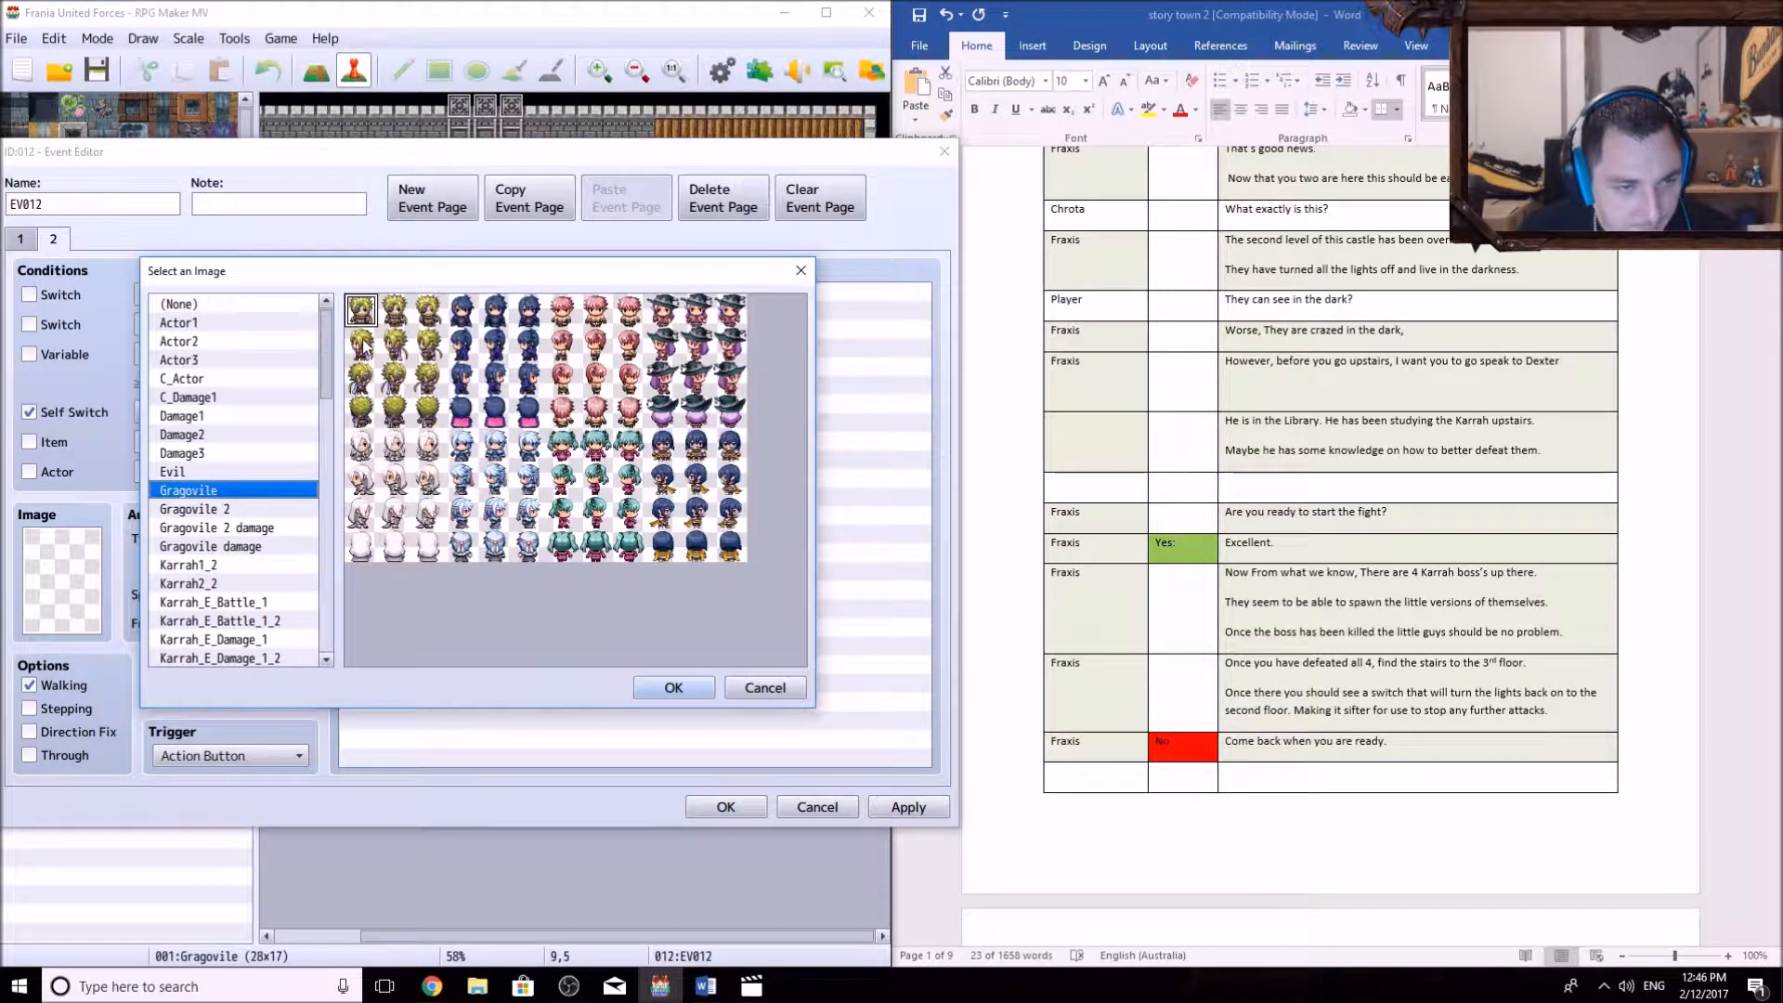
pyautogui.doubleClick(390, 385)
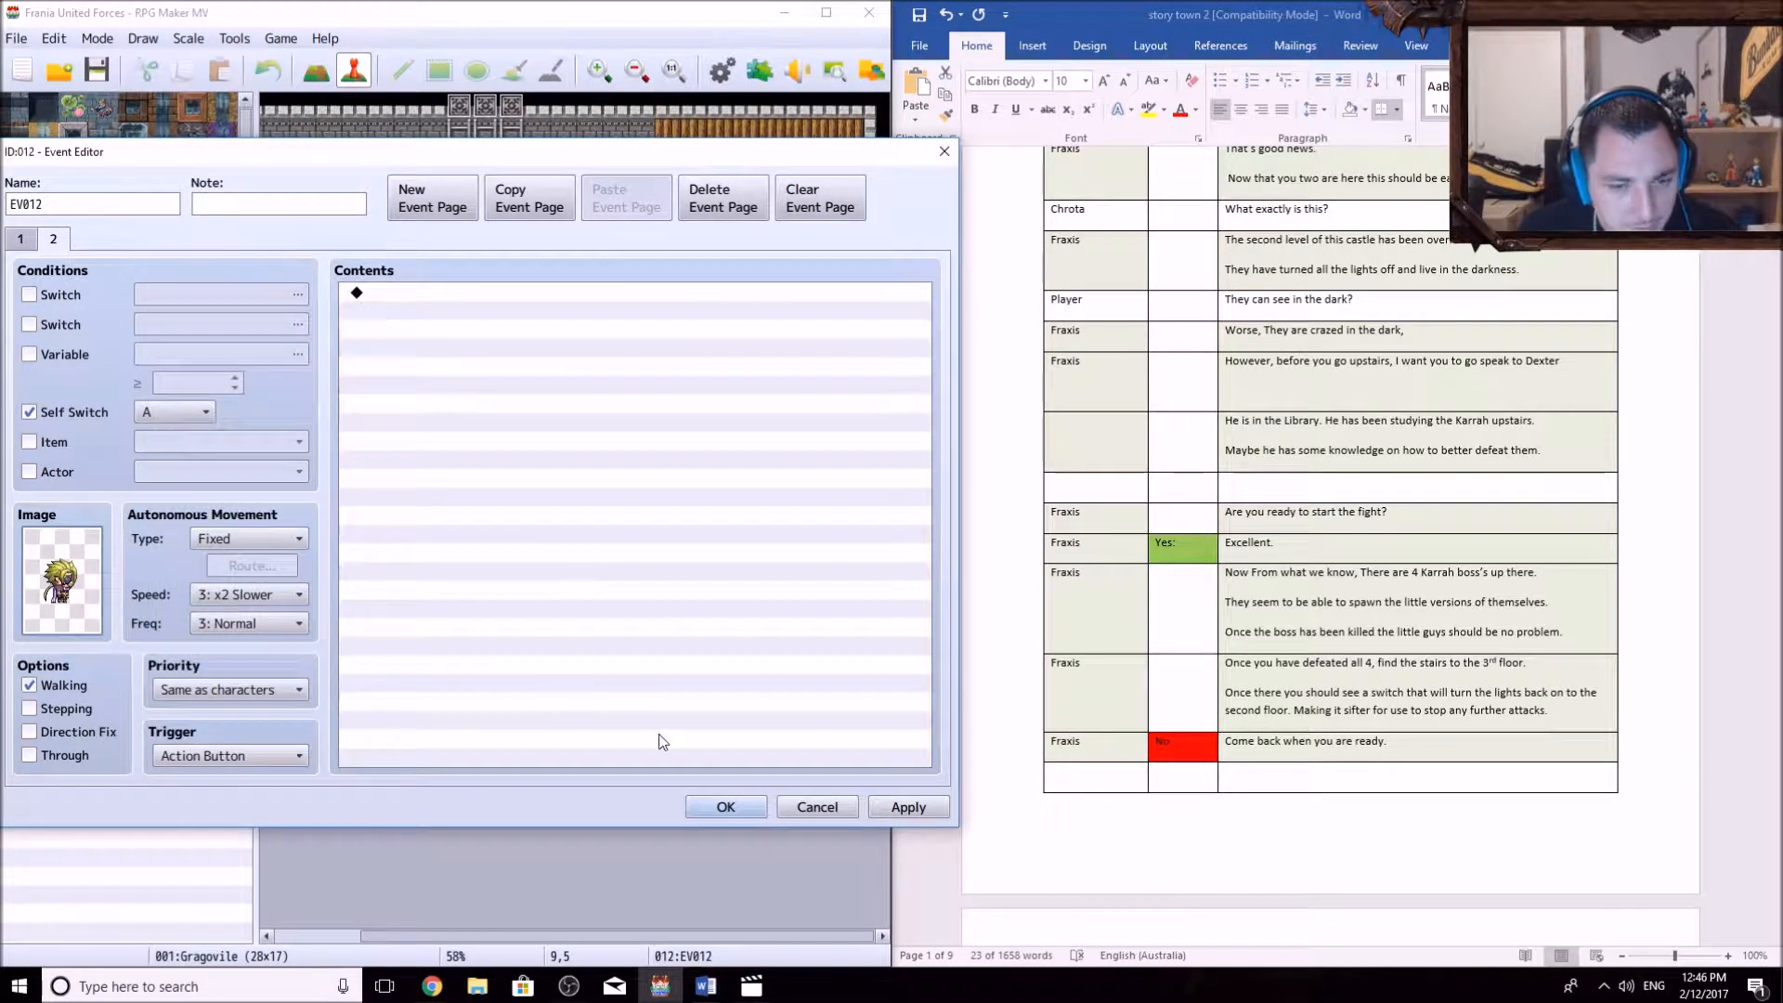
# - Add a Show Text command reading TEST to the second page and save the event
pyautogui.rightClick(470, 297)
pyautogui.click(548, 314)
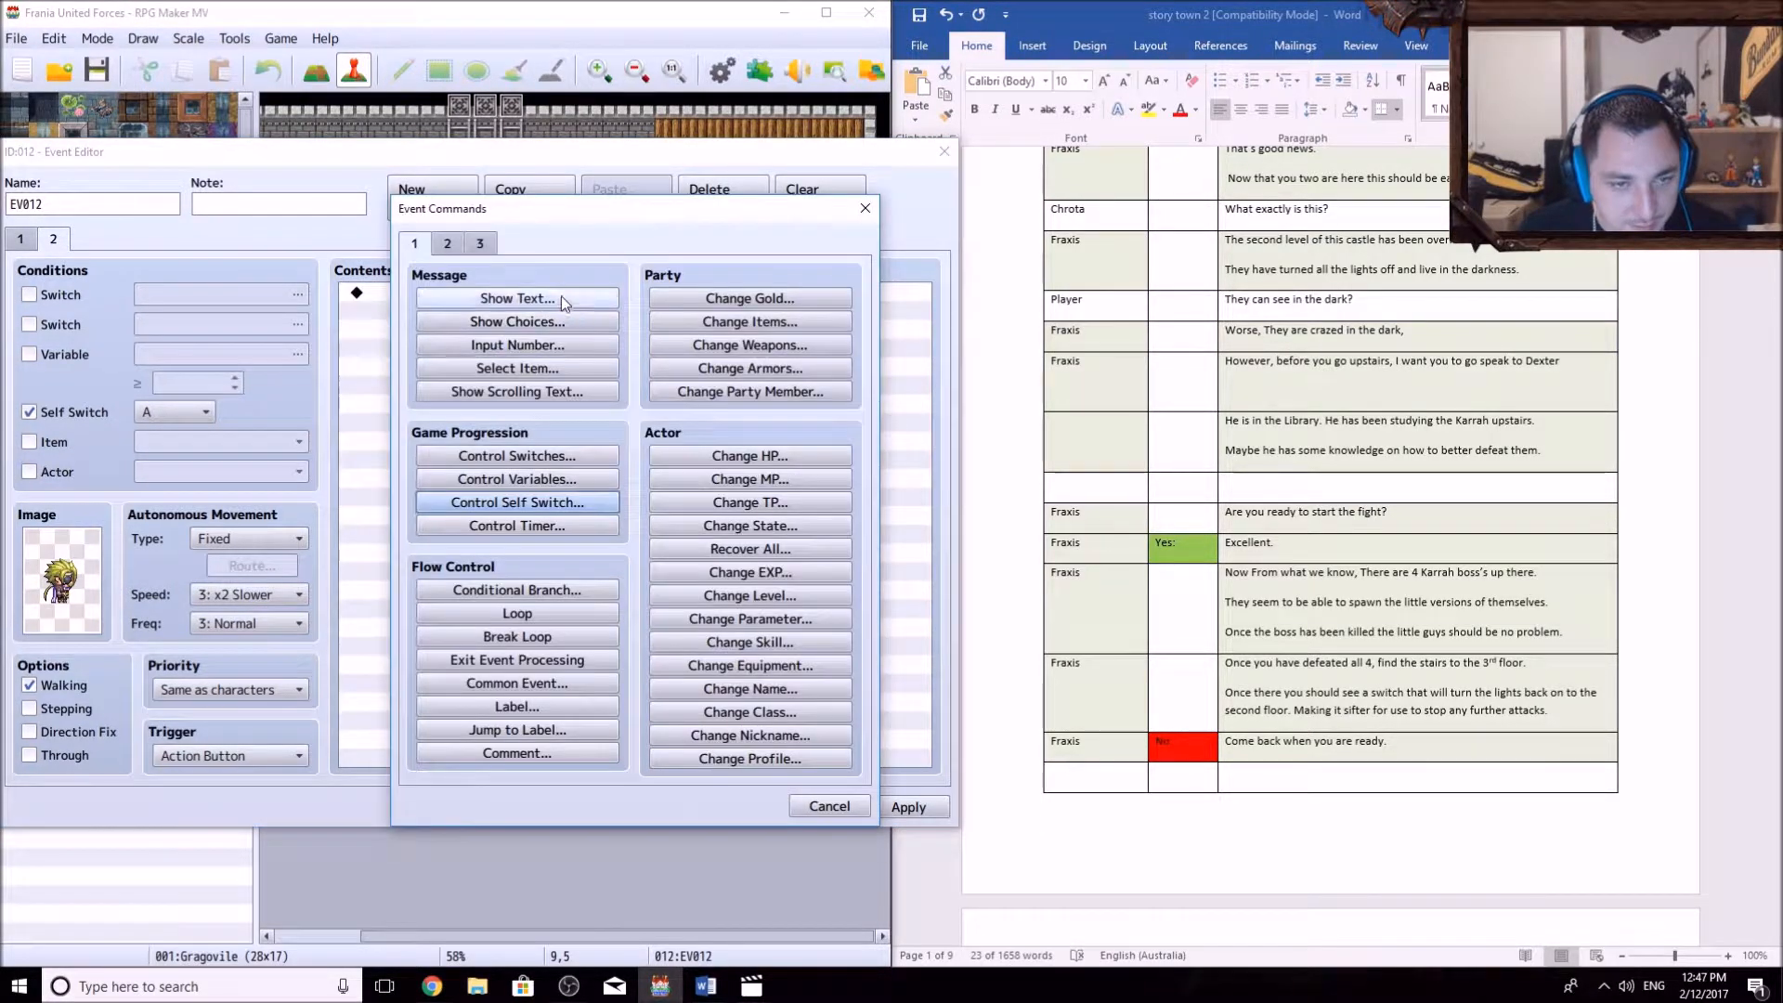
pyautogui.click(561, 297)
pyautogui.write('TEE')
pyautogui.press('BackSpace')
pyautogui.write('ST')
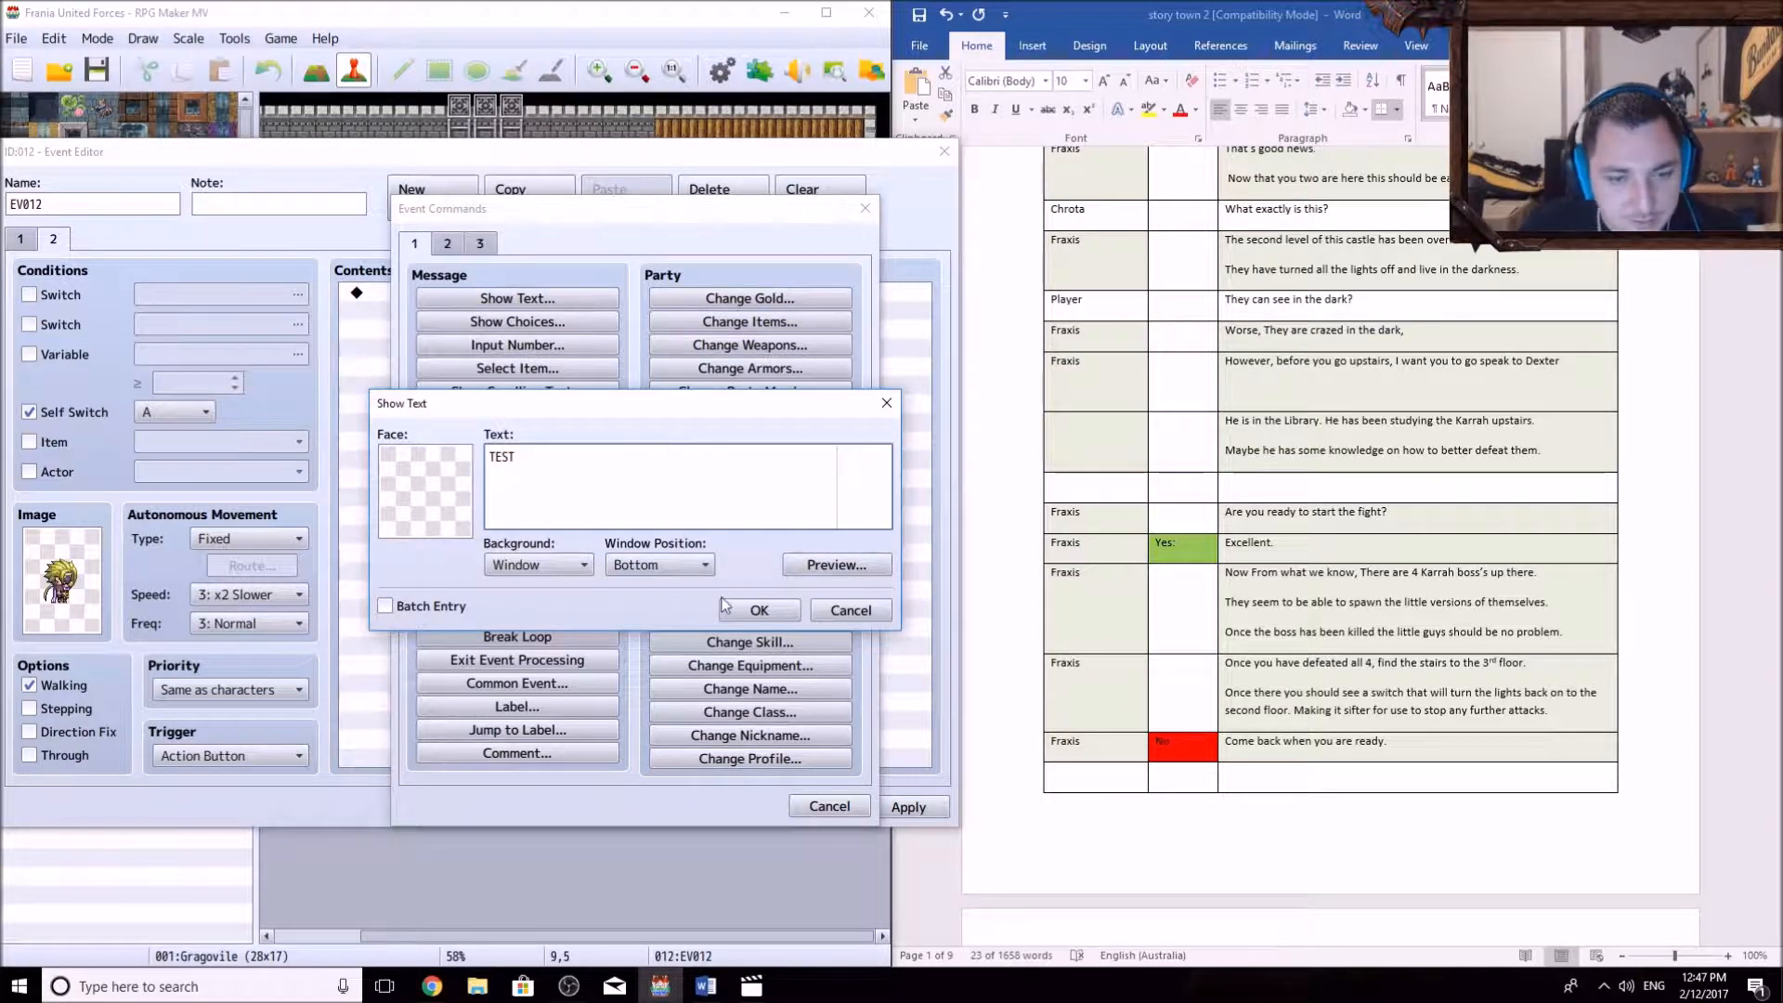
pyautogui.click(762, 610)
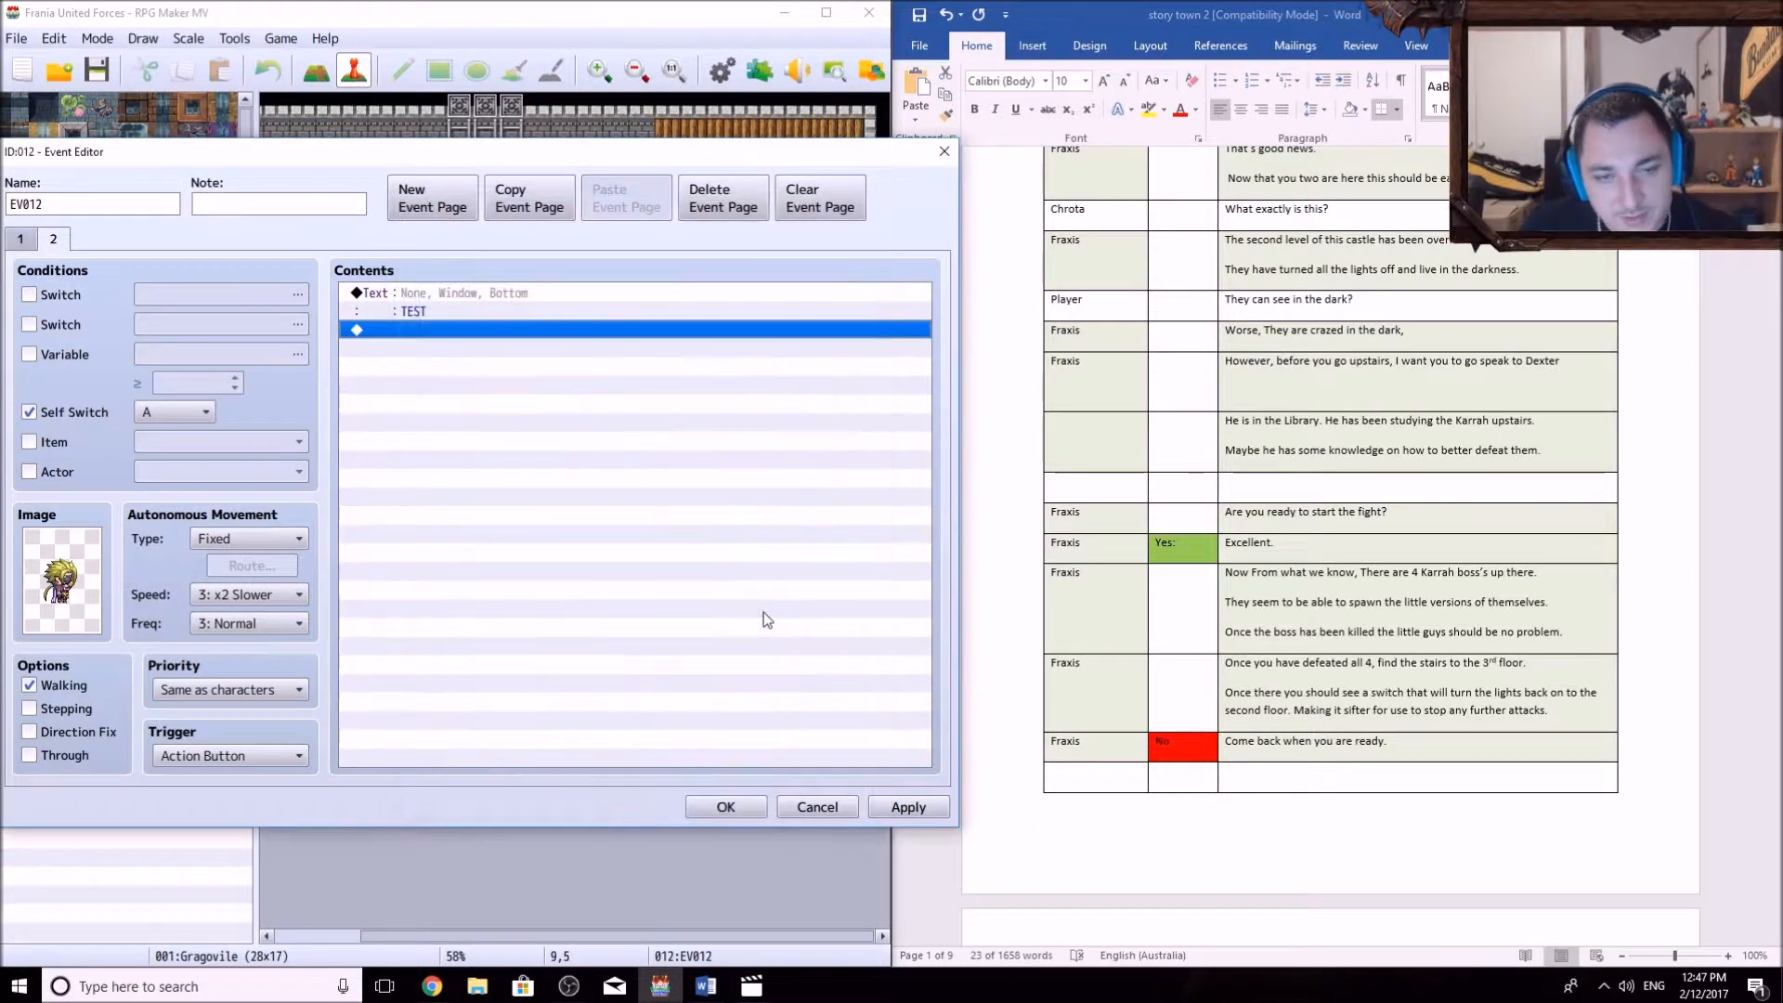
pyautogui.click(728, 806)
# - Set the player's starting position on the Gragovile floor tile 12,4, below the ladders and near Fraxis
pyautogui.rightClick(492, 219)
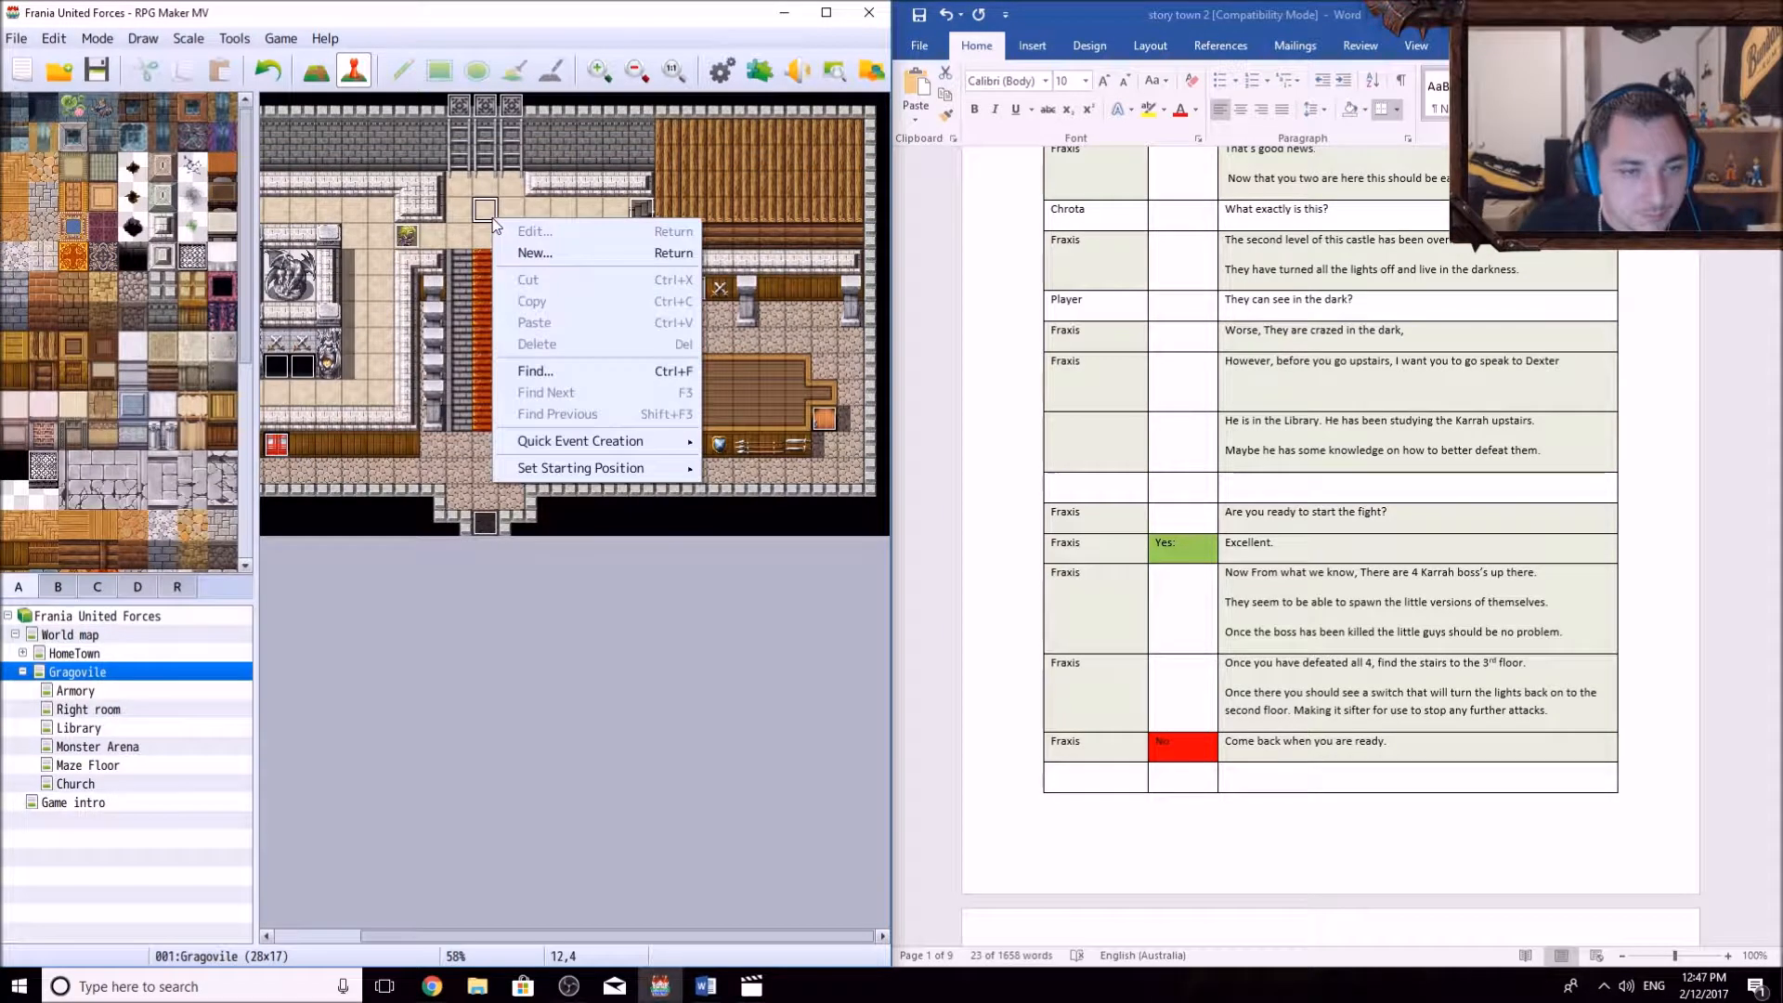
pyautogui.click(604, 472)
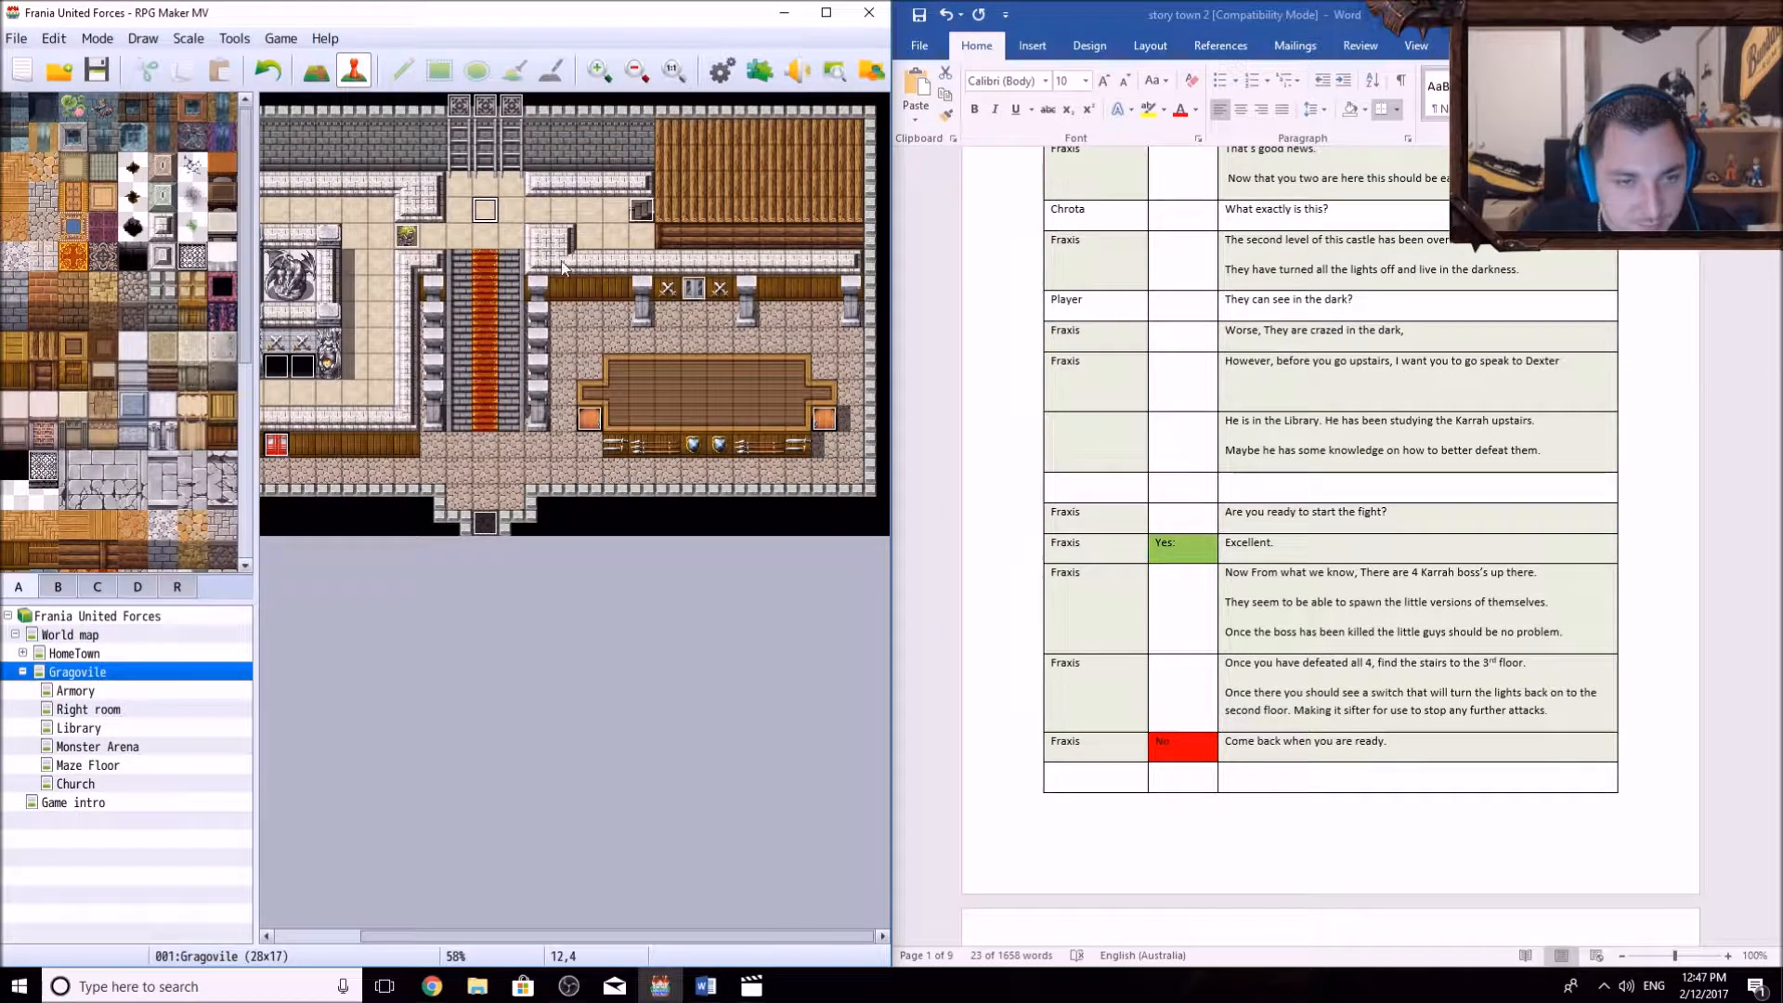
pyautogui.rightClick(489, 217)
pyautogui.moveTo(590, 469)
pyautogui.click(740, 464)
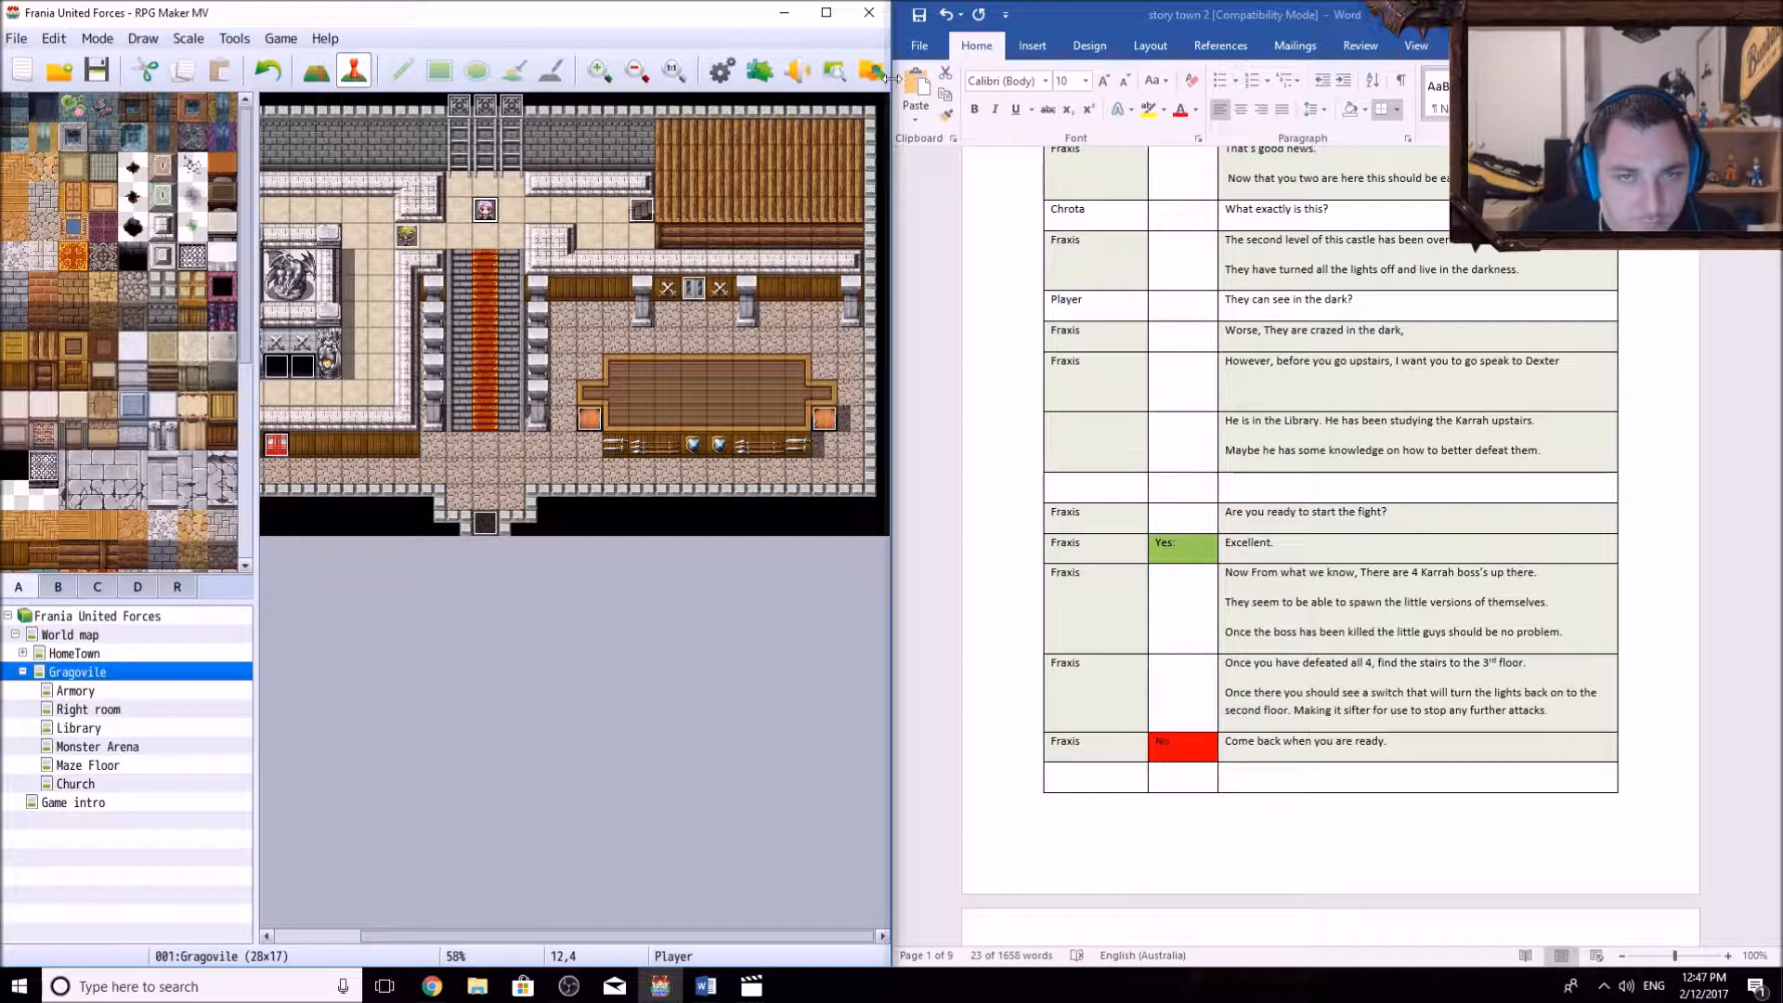
# - Widen the editor window, start a playtest with a new game and read the opening of Fraxis's conversation
pyautogui.moveTo(891, 52); pyautogui.dragTo(1000, 53)
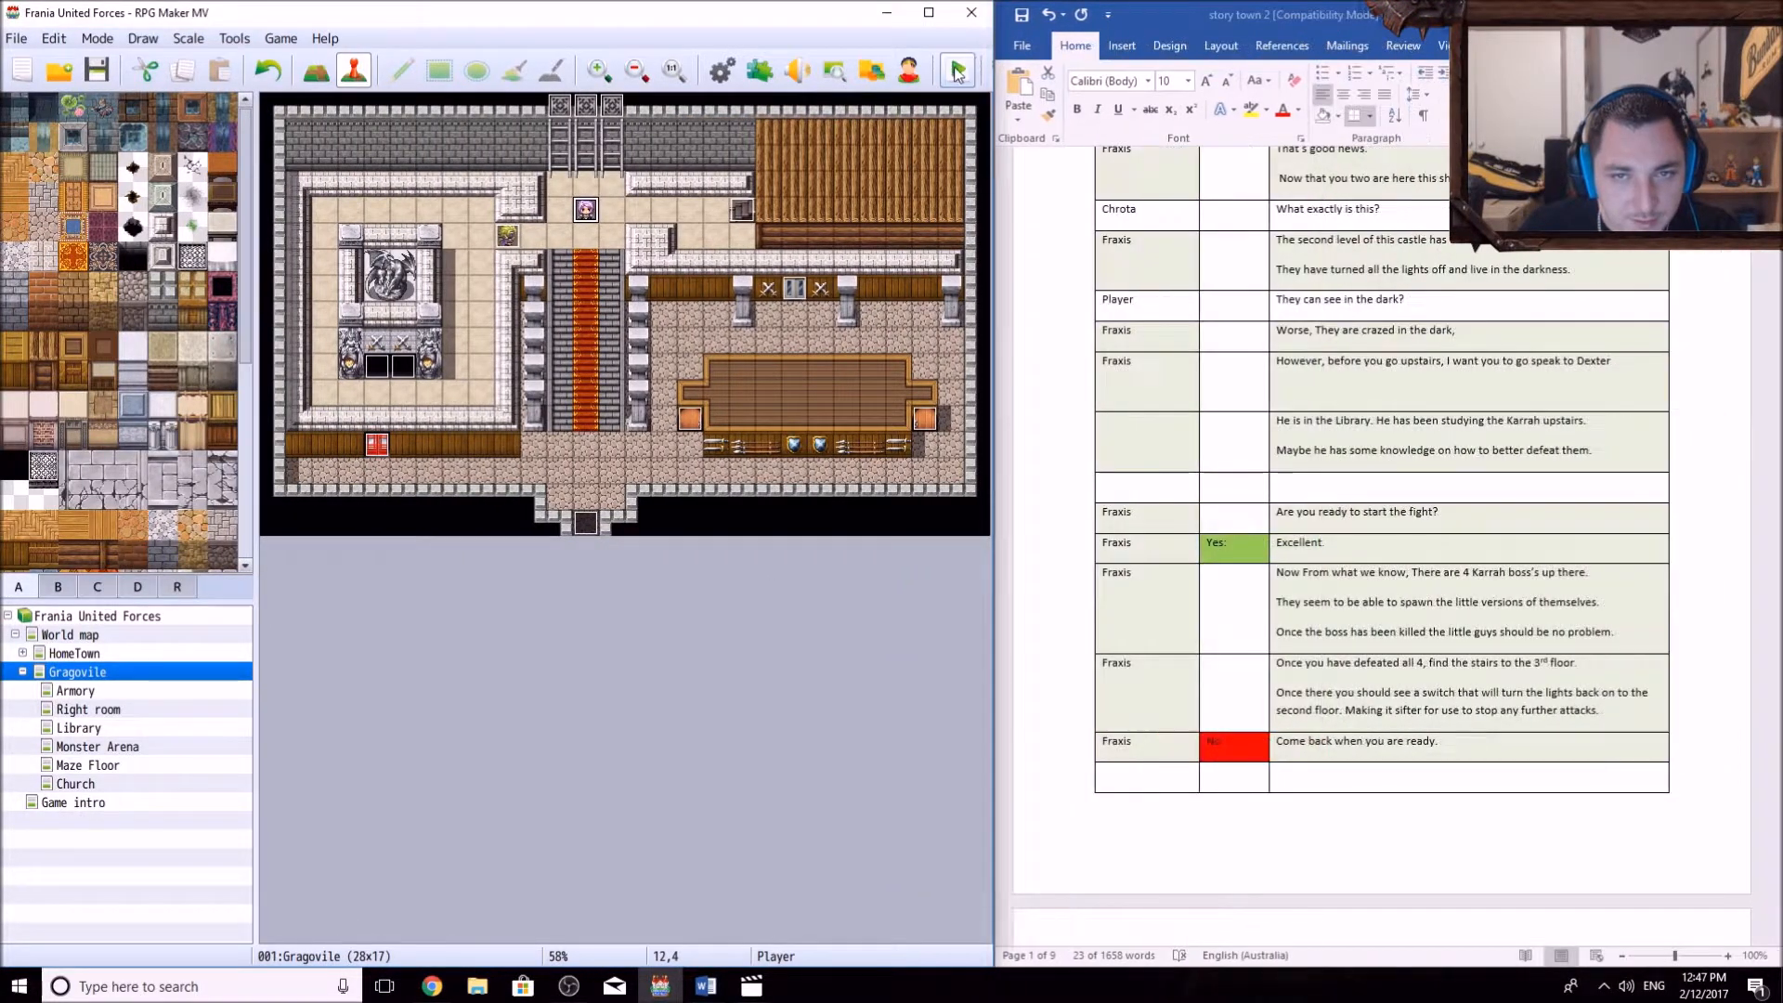
pyautogui.click(959, 70)
pyautogui.press('Return')
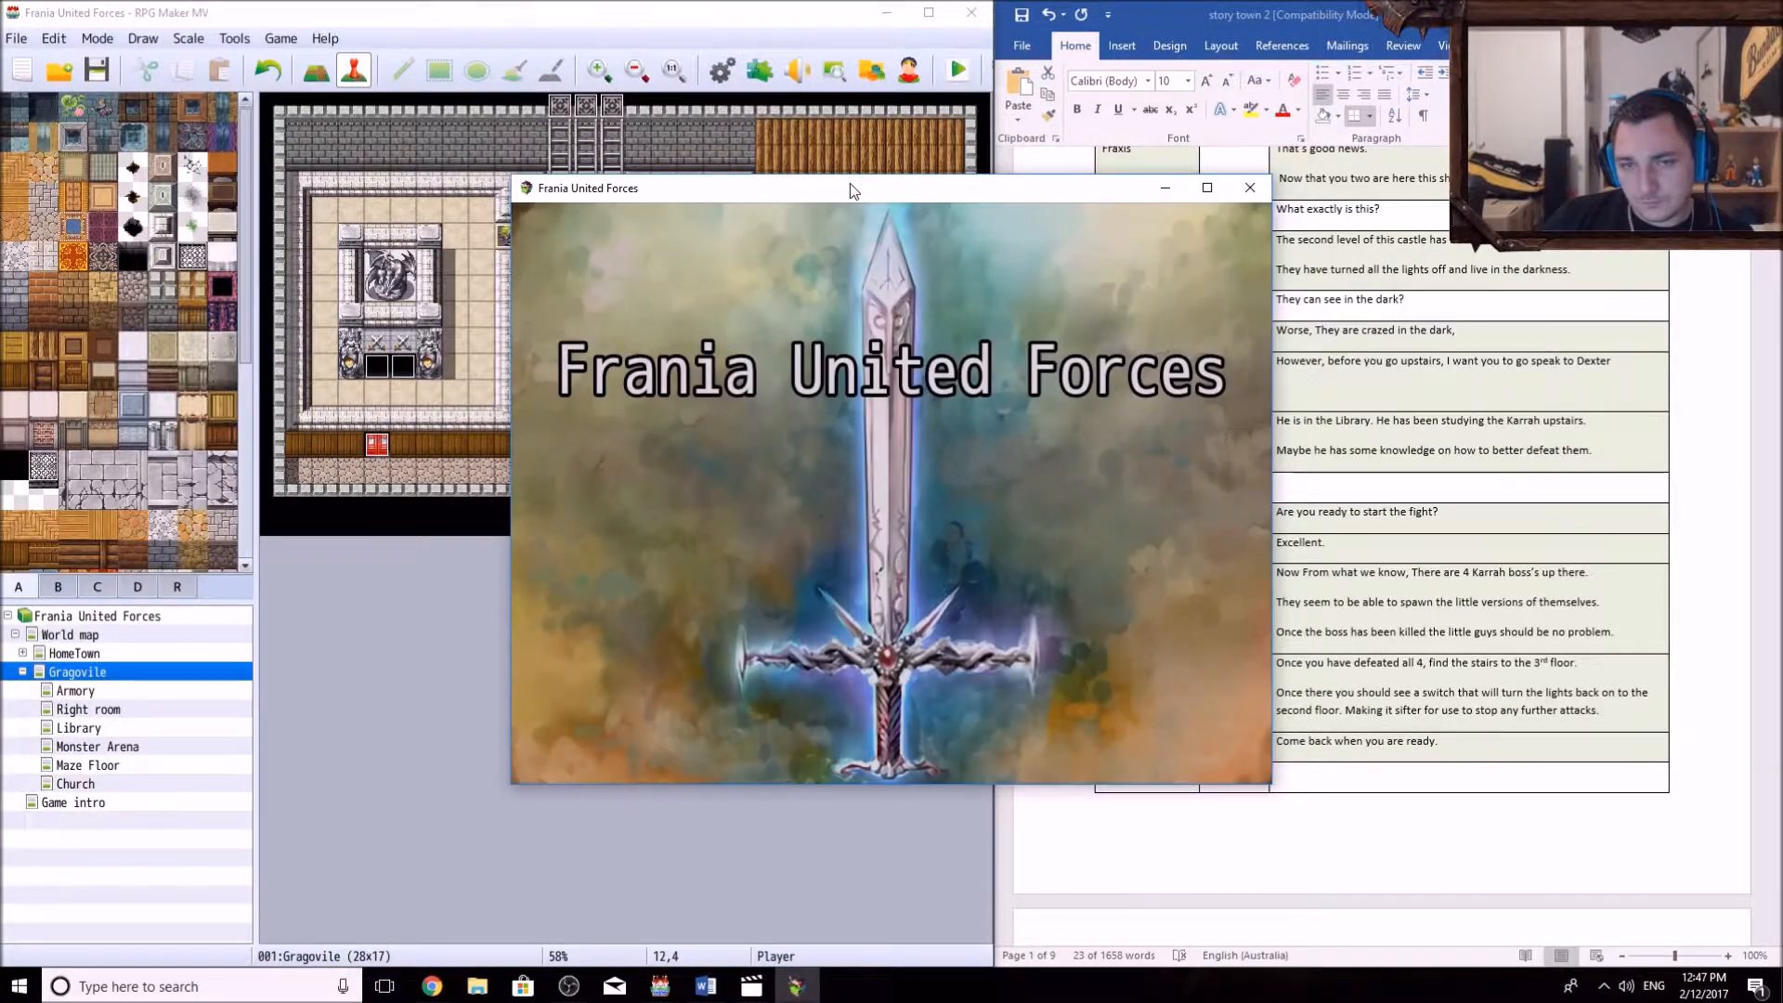
pyautogui.press('Return')
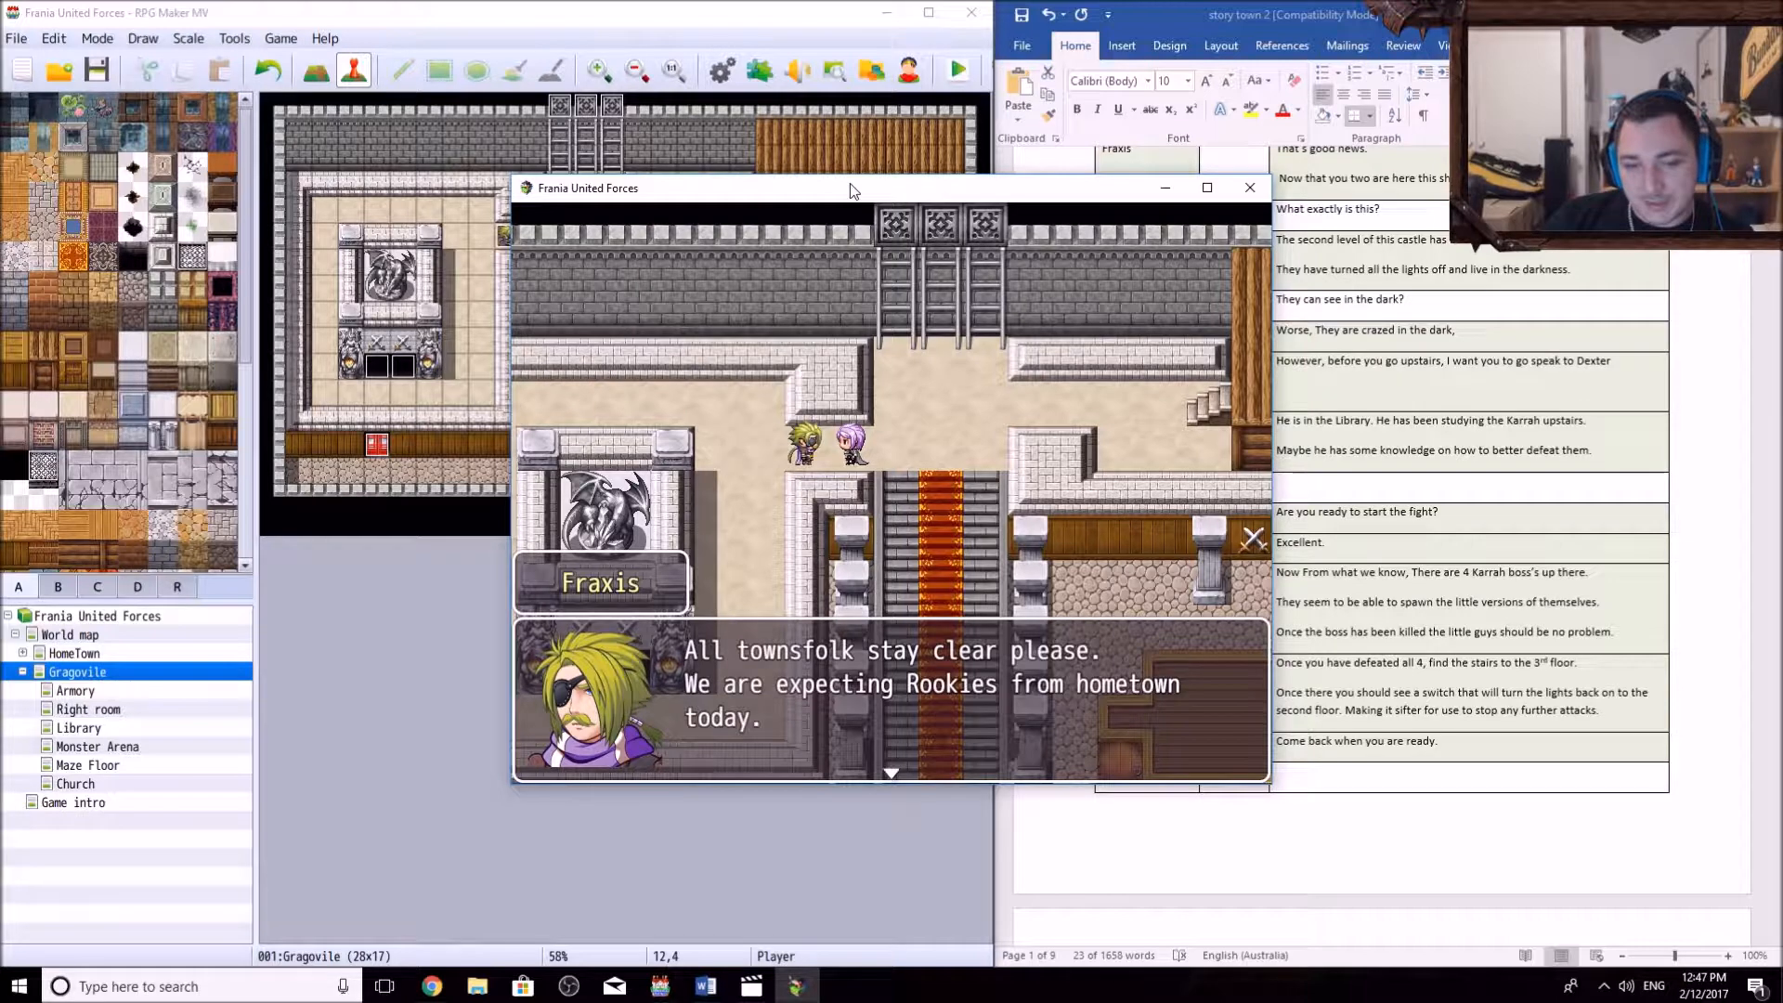
pyautogui.press('Return')
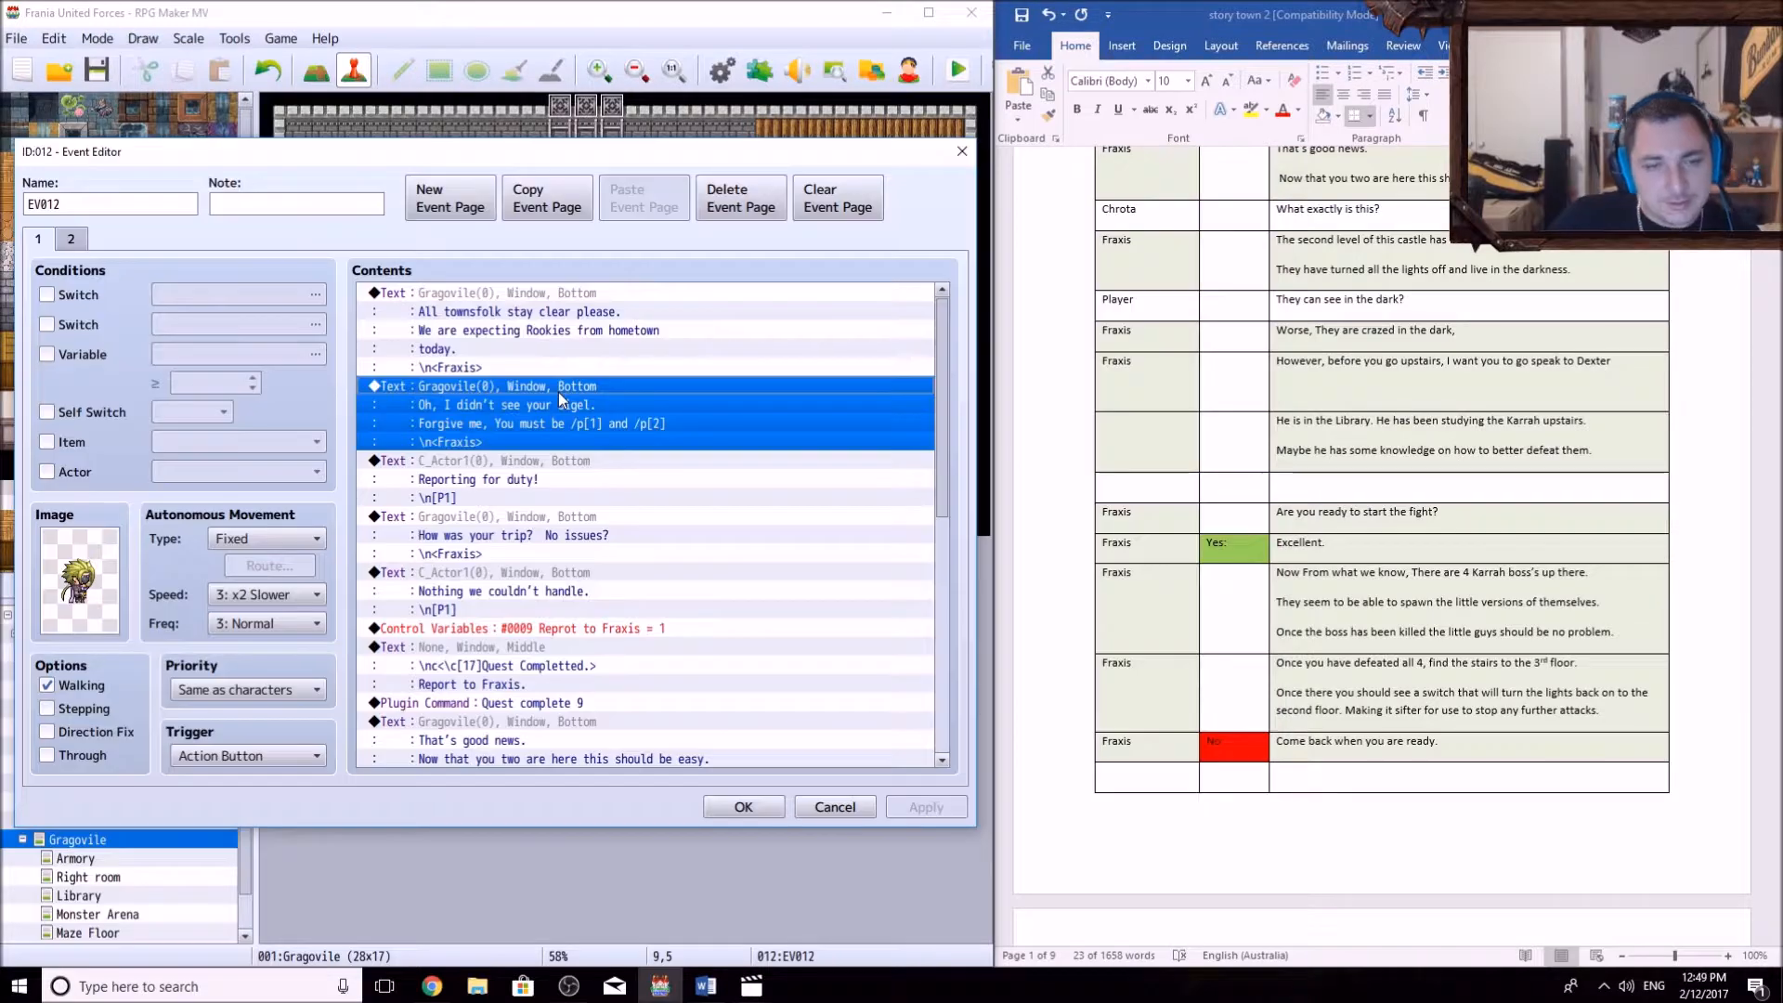
# - Correct the party name codes in Fraxis's "Forgive me" message to \p[1] and \p[2]
pyautogui.doubleClick(560, 399)
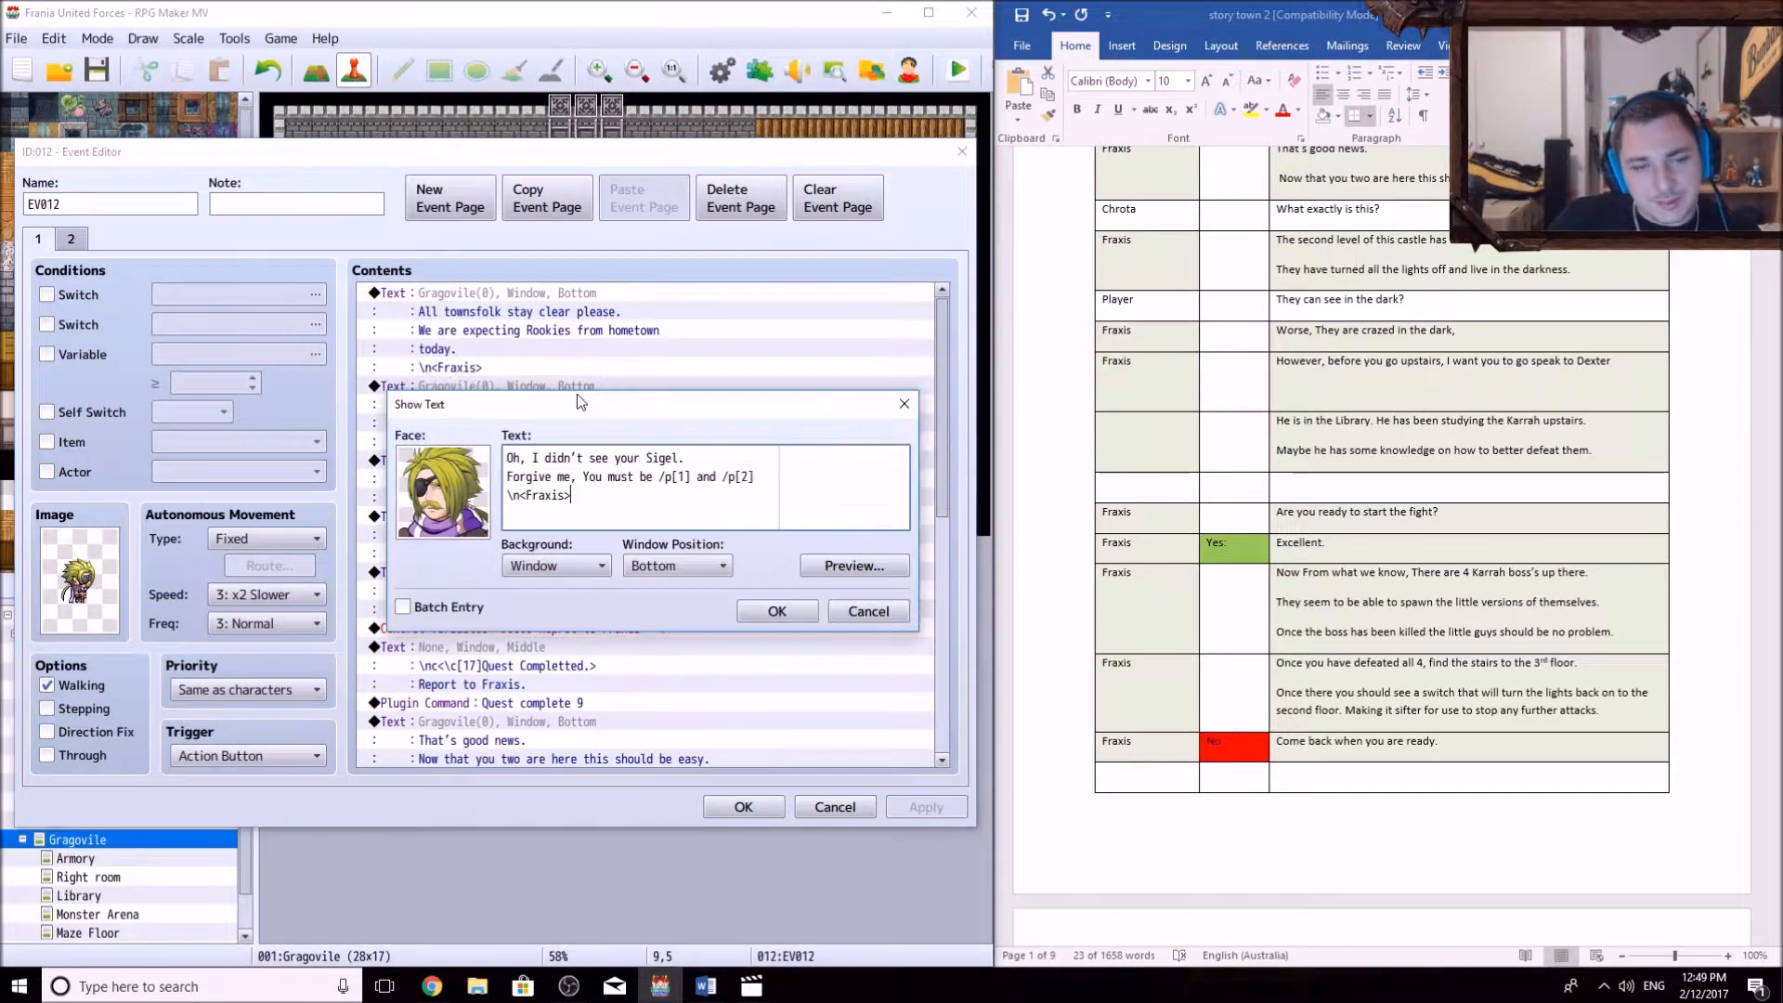
pyautogui.click(666, 476)
pyautogui.press('BackSpace')
pyautogui.write('\\')
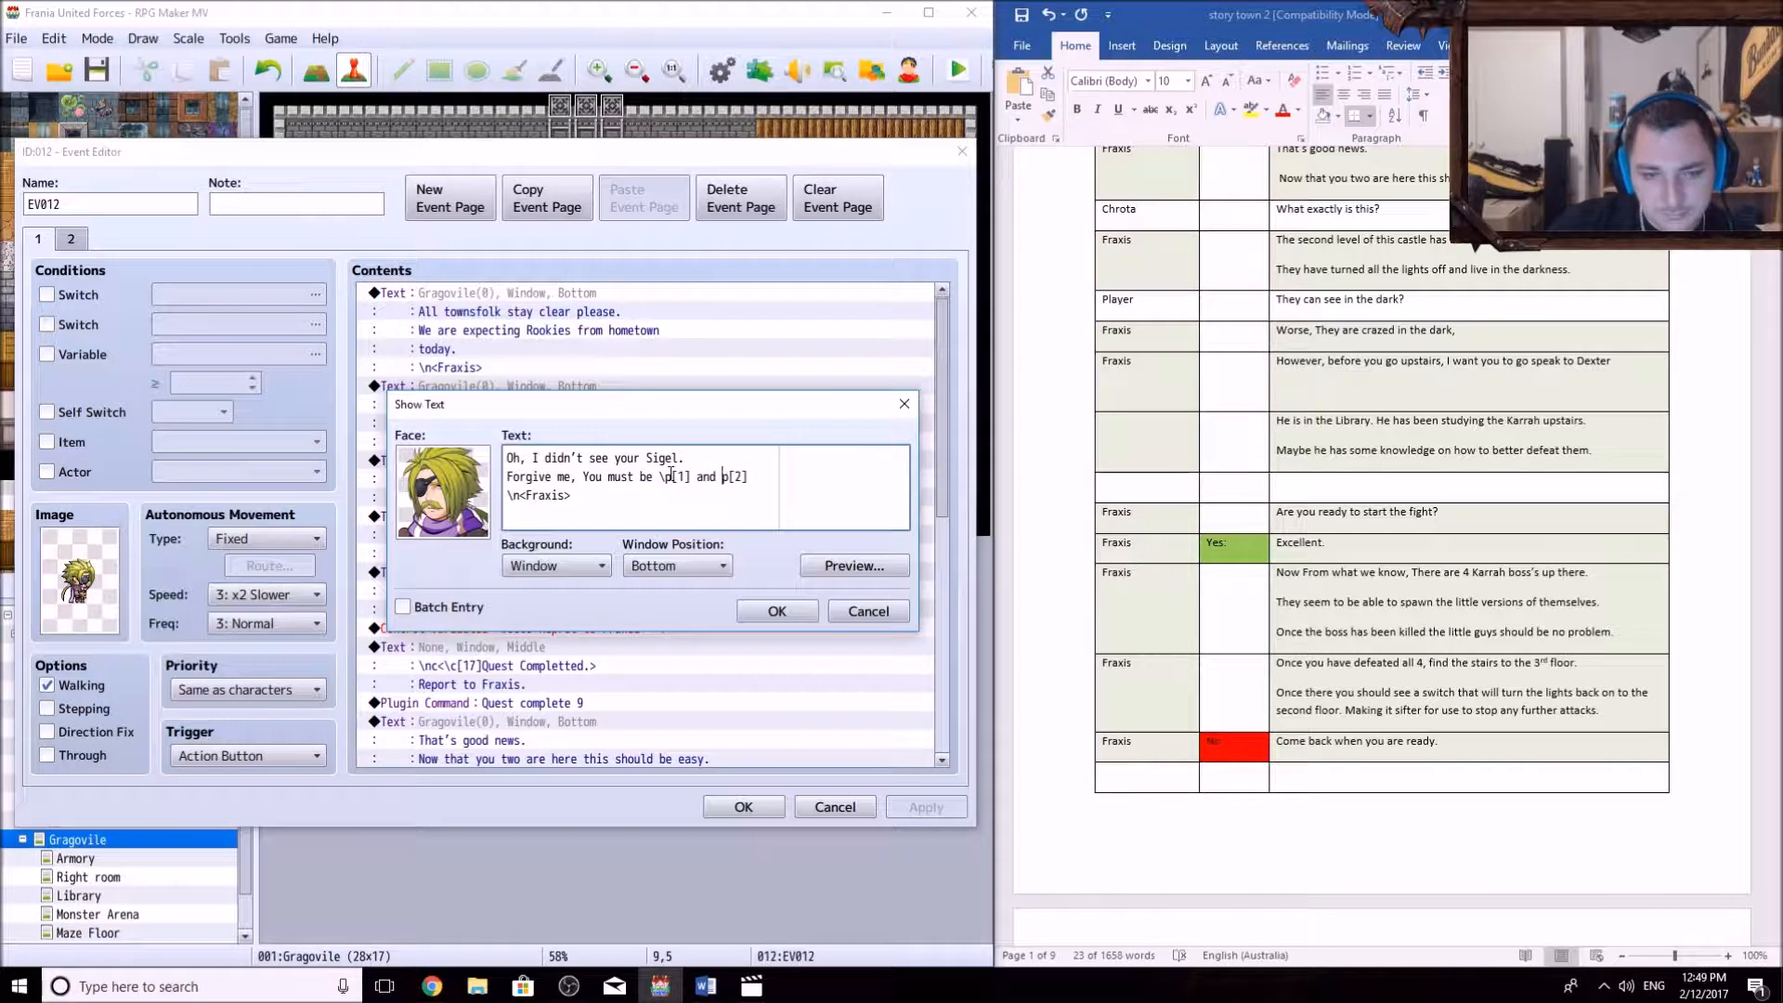
pyautogui.click(777, 611)
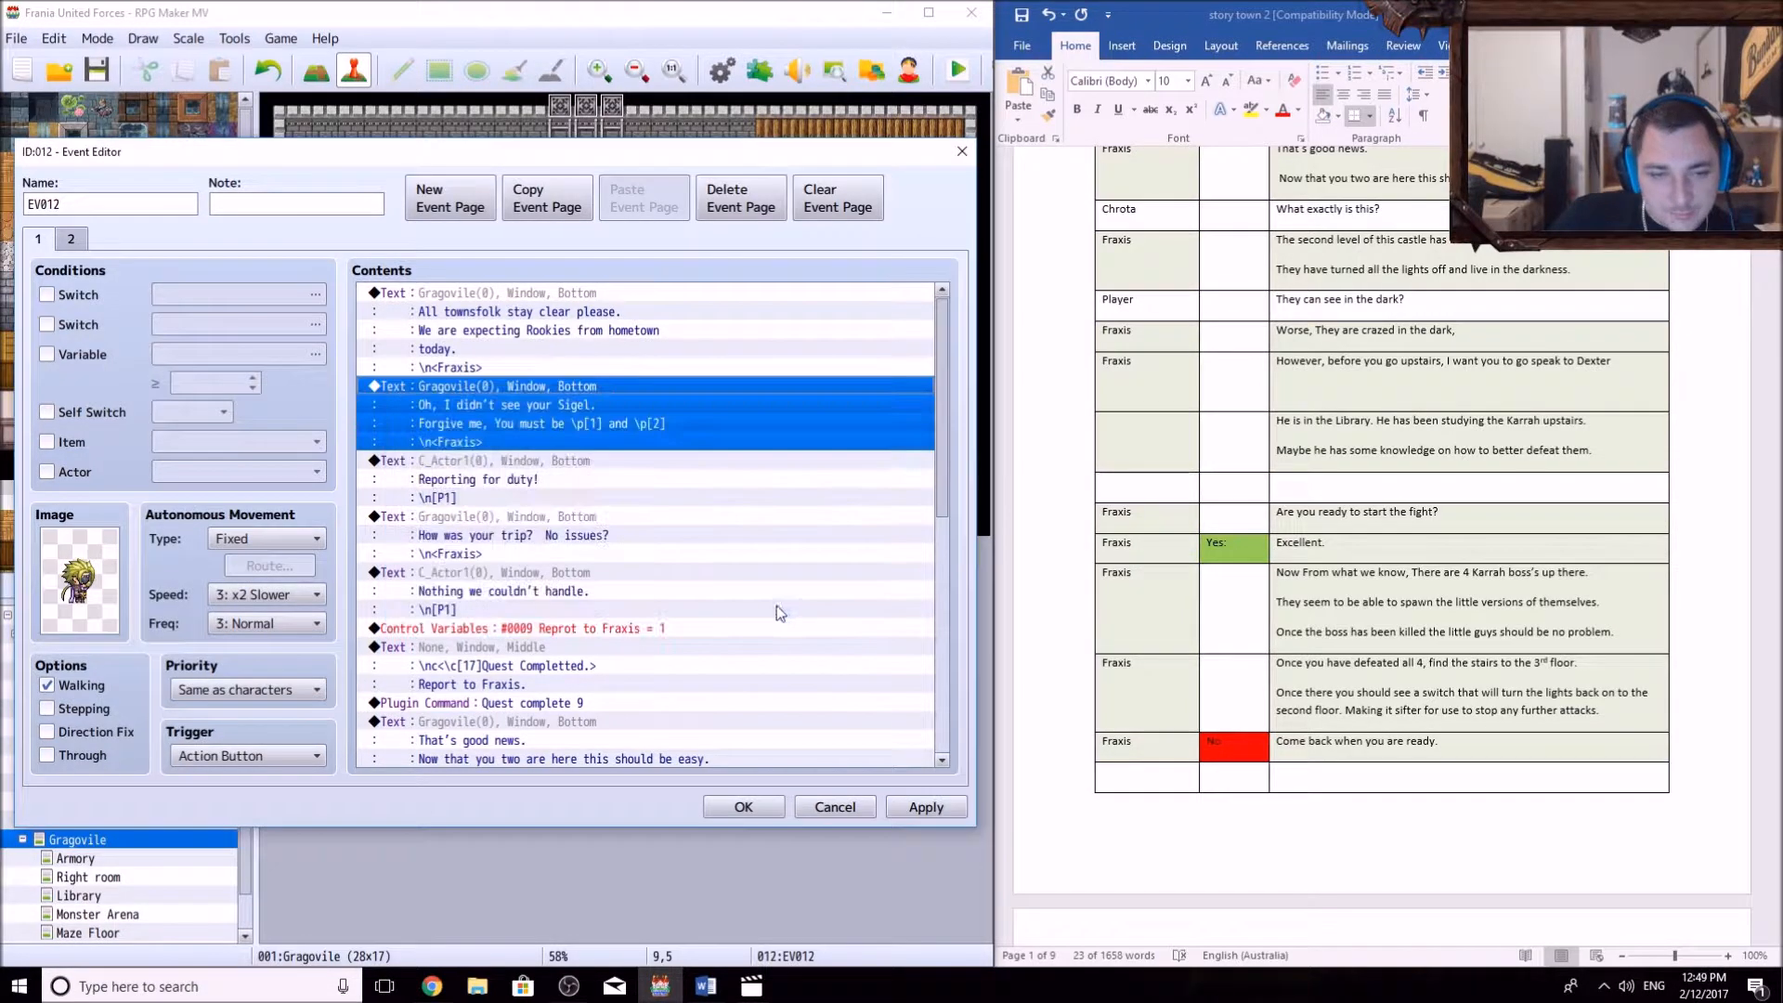
# - Change the name tags of the C_Actor1 messages on the first page to \n<\p[1]> and save the event
pyautogui.scroll(-1, 587, 520)
pyautogui.click(511, 553)
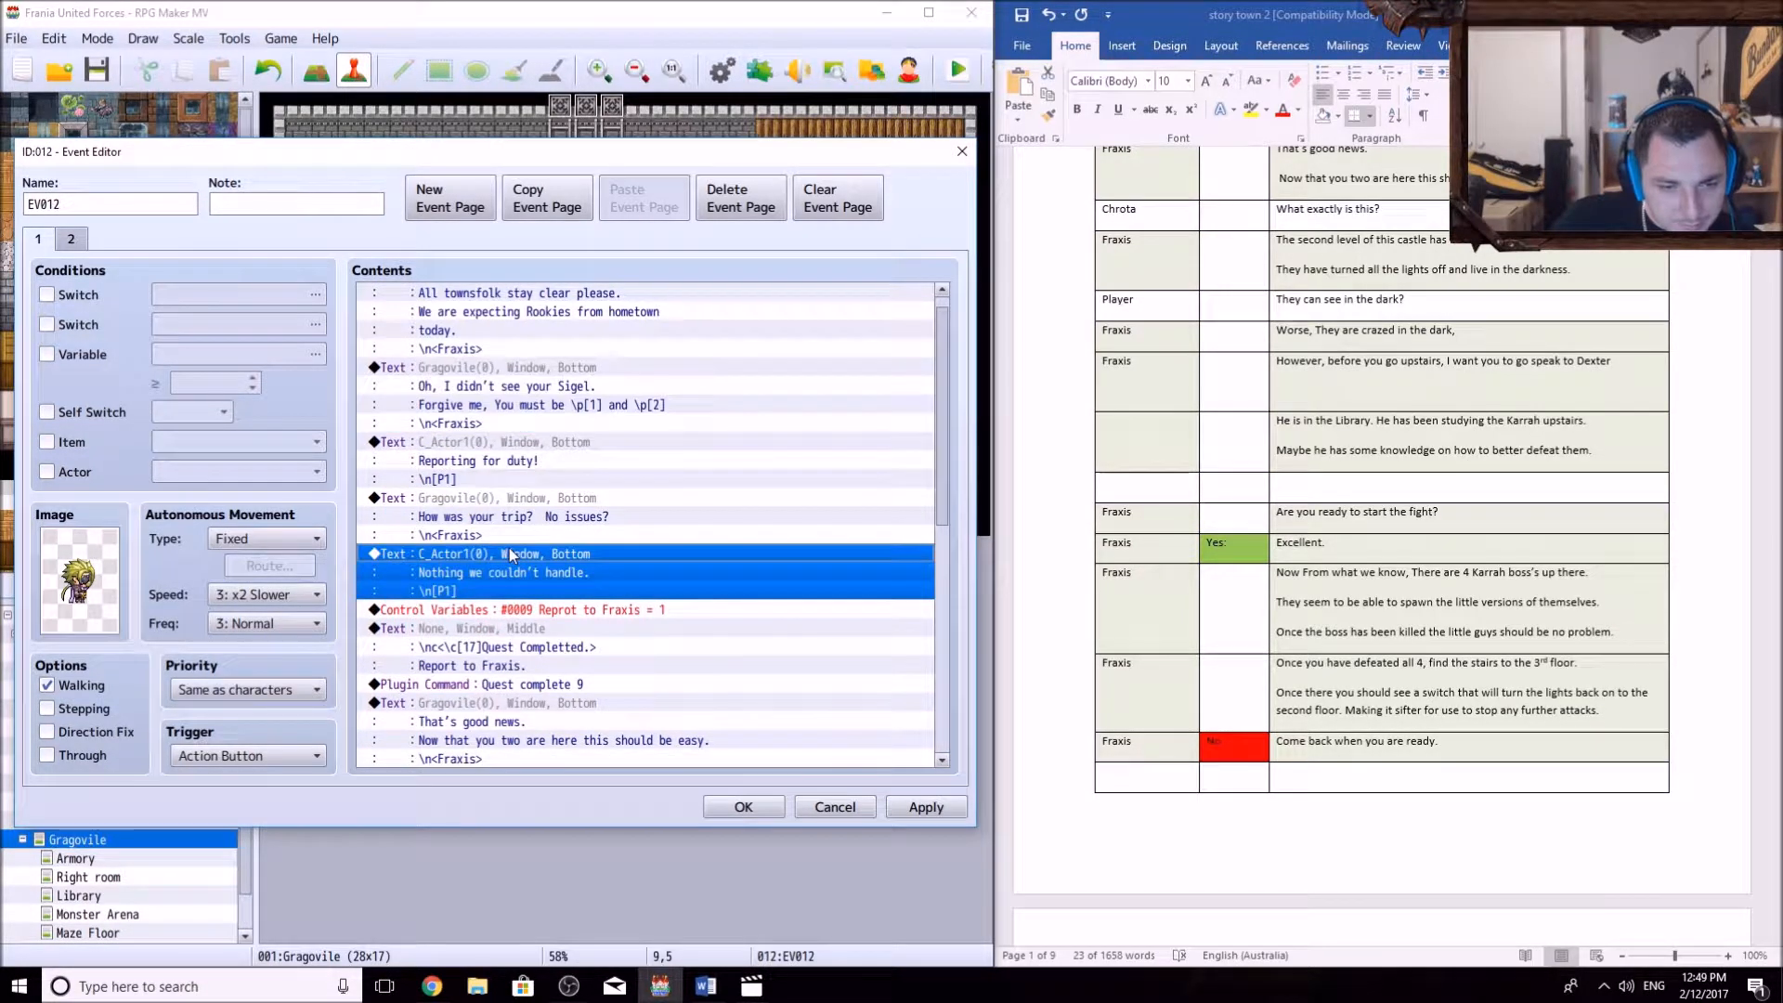
pyautogui.press('Insert')
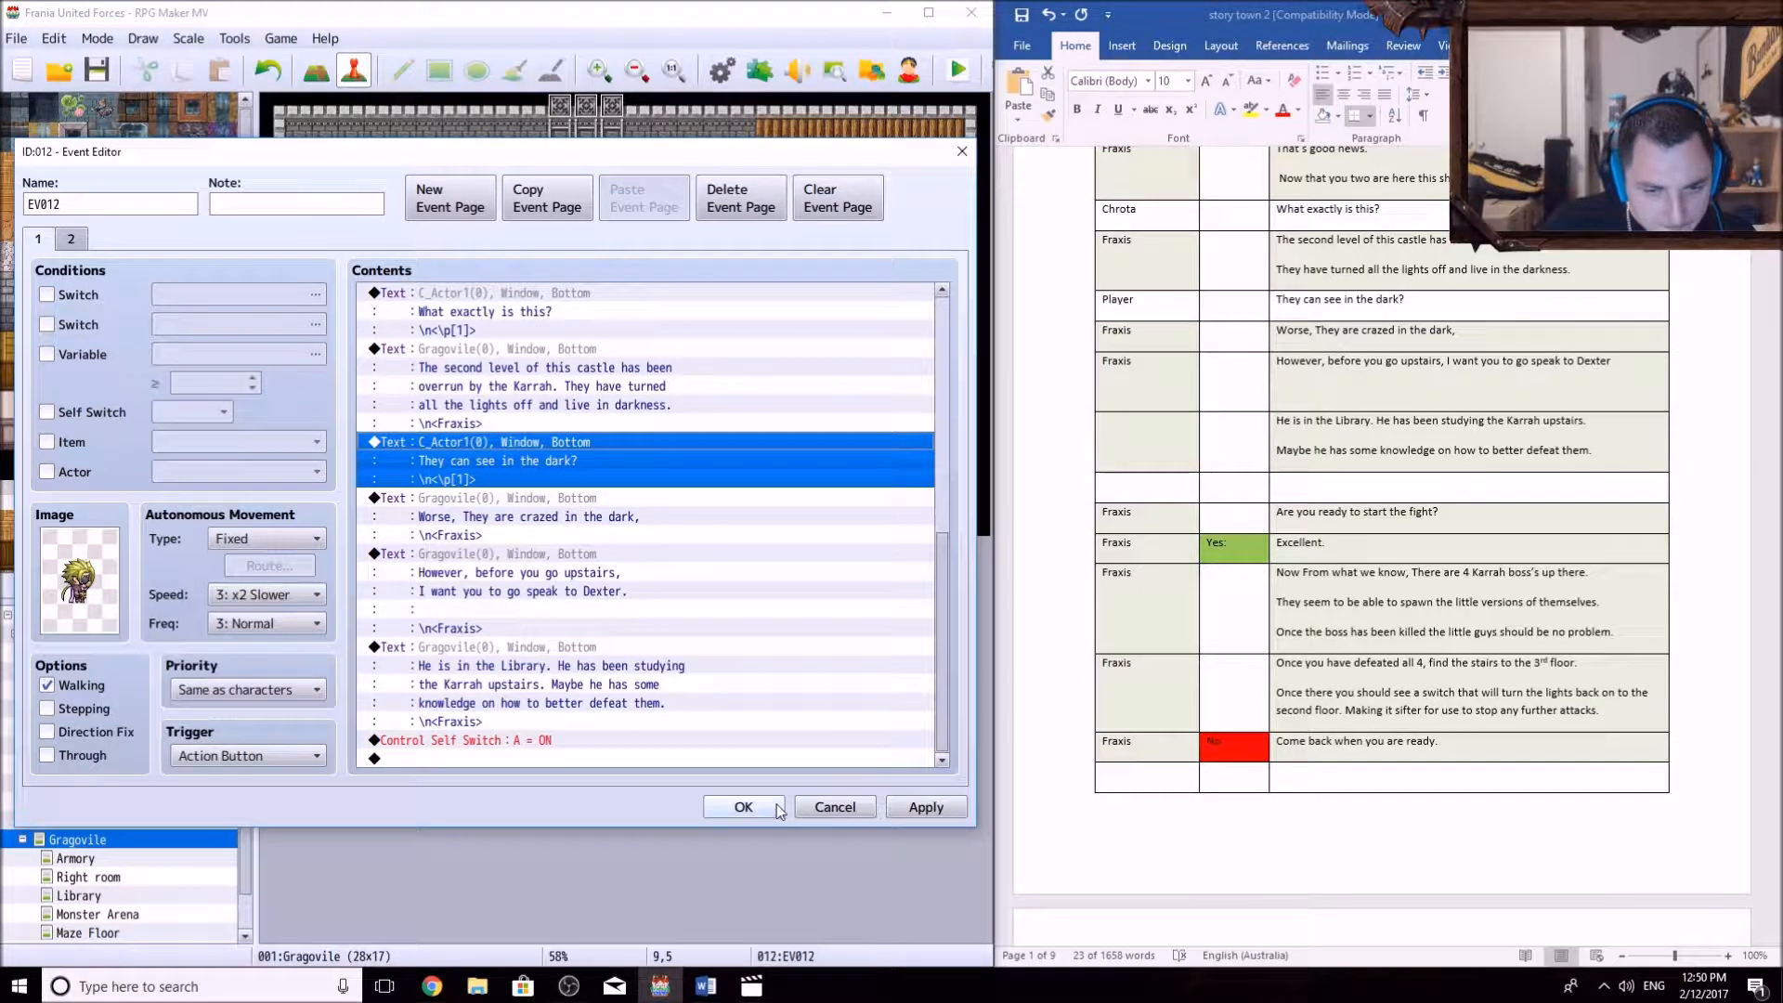
pyautogui.click(899, 802)
pyautogui.click(741, 807)
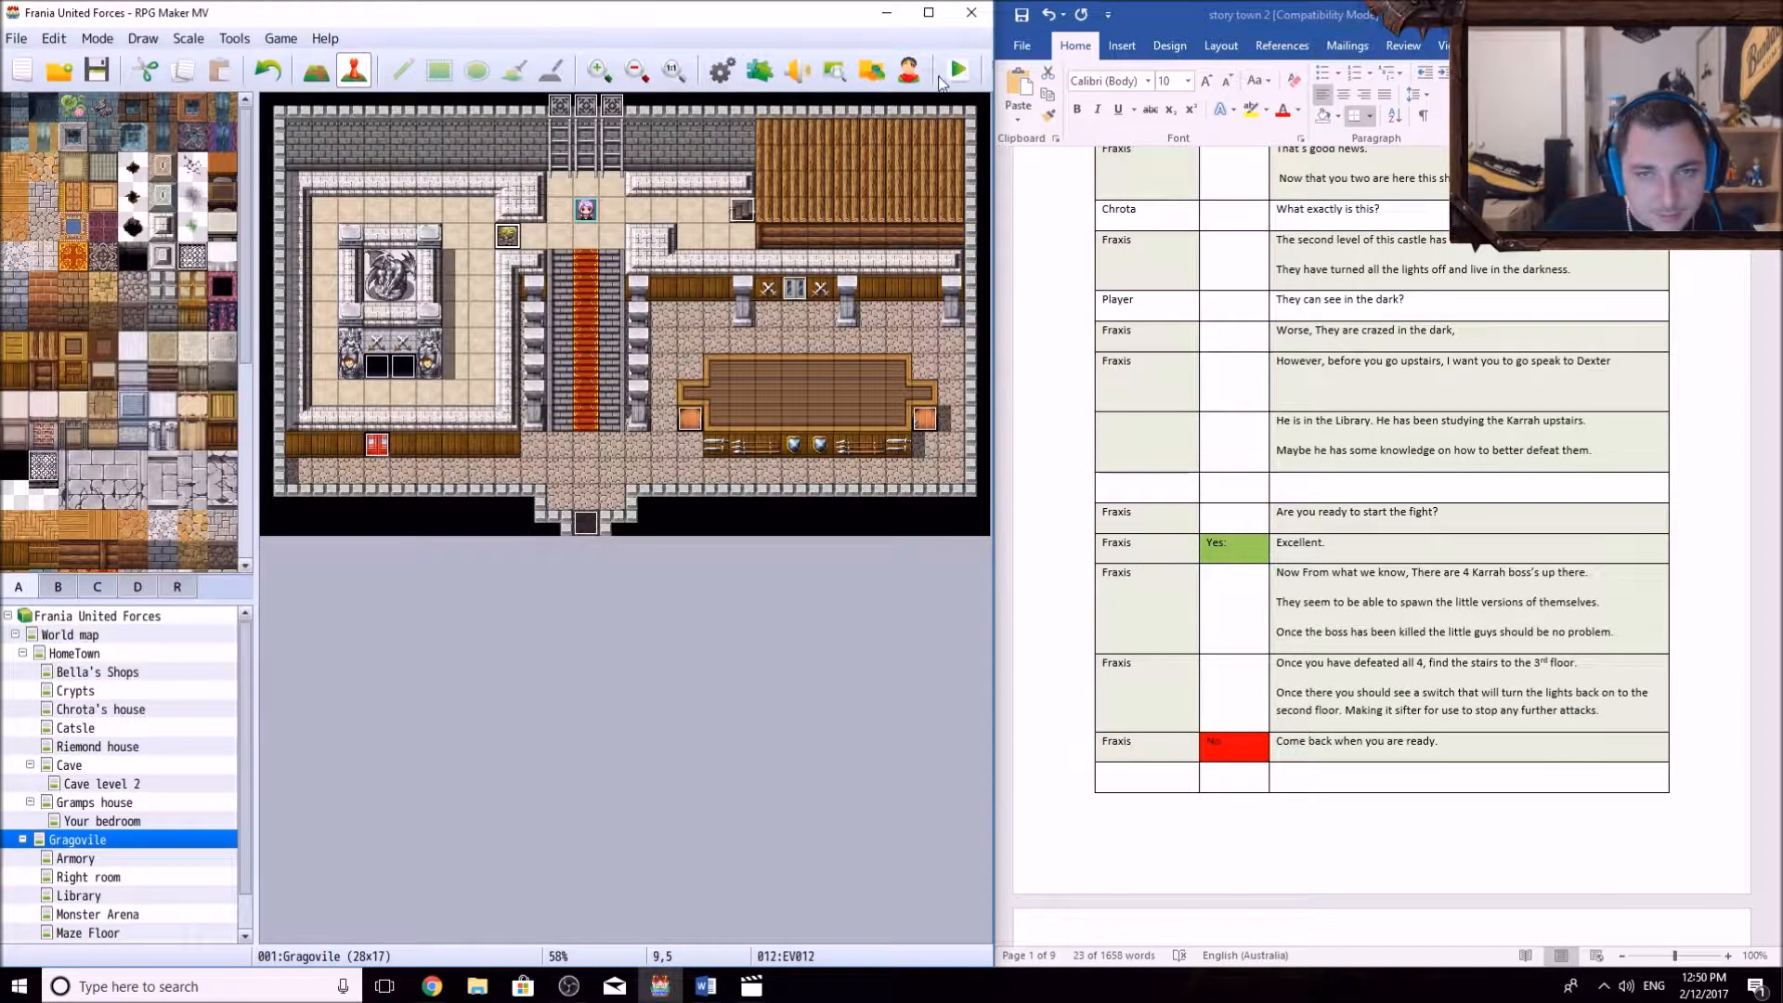
# - Playtest a new game again and read through Fraxis's entire conversation, checking the name tags and line breaks
pyautogui.click(955, 73)
pyautogui.click(406, 542)
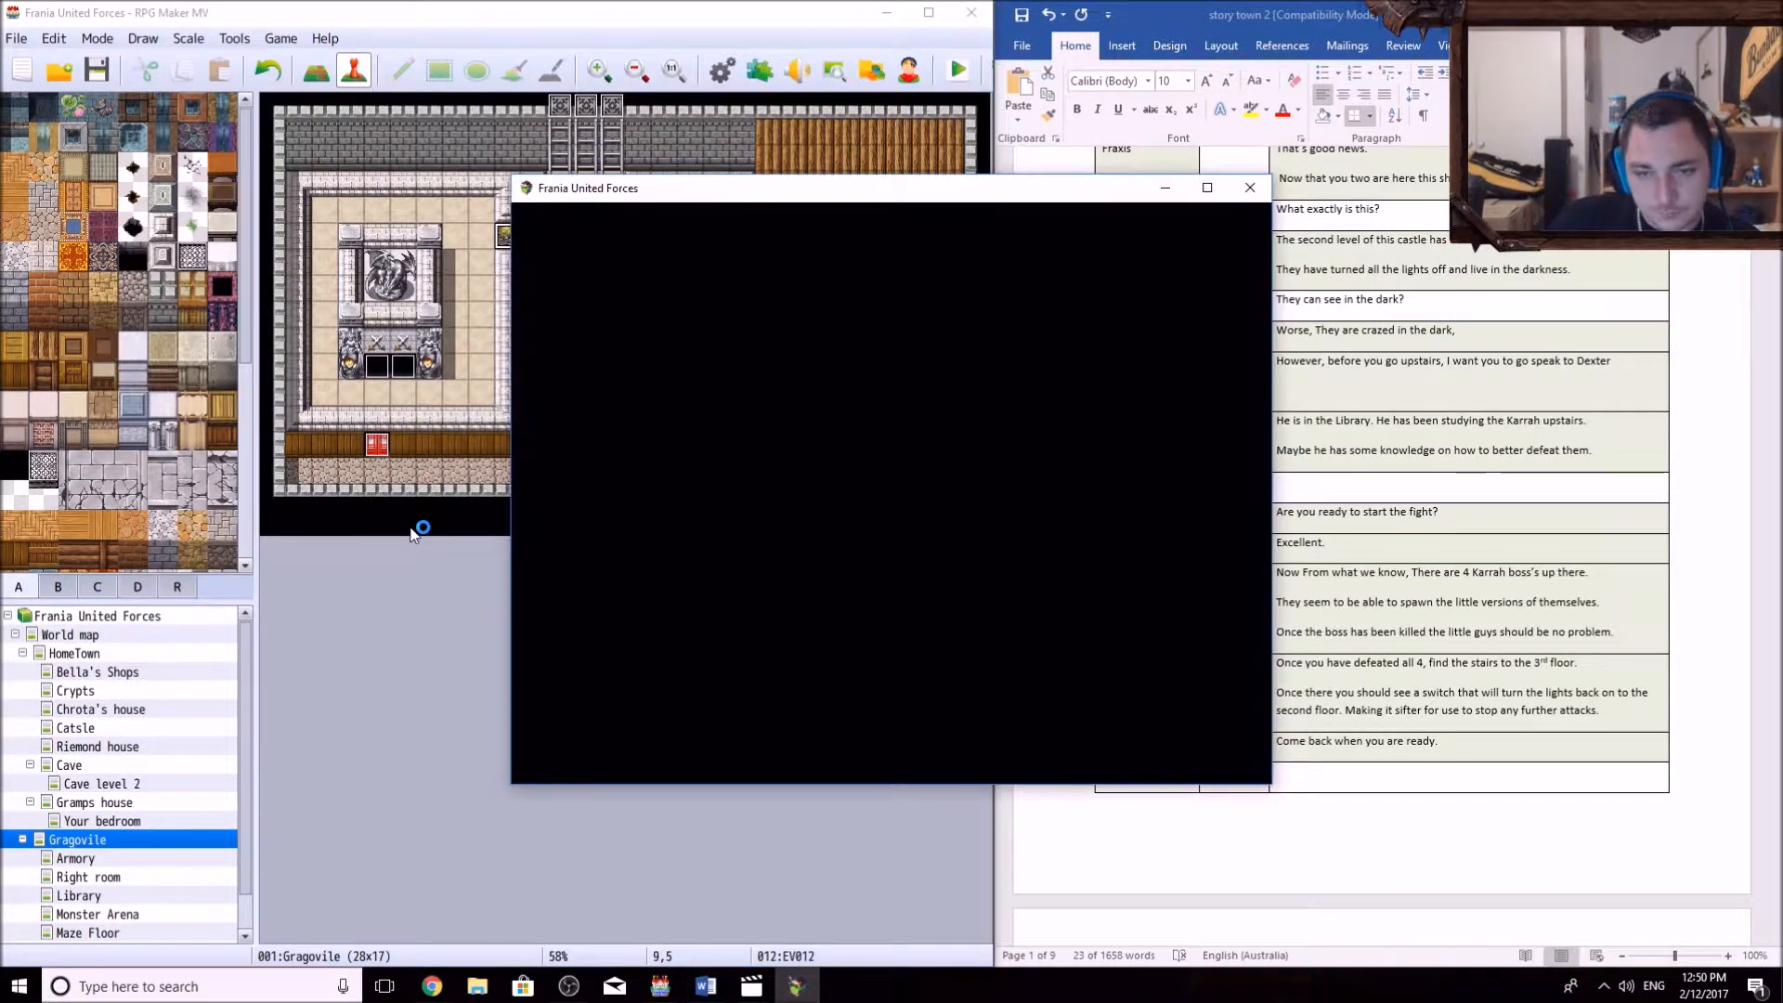
pyautogui.press('Return')
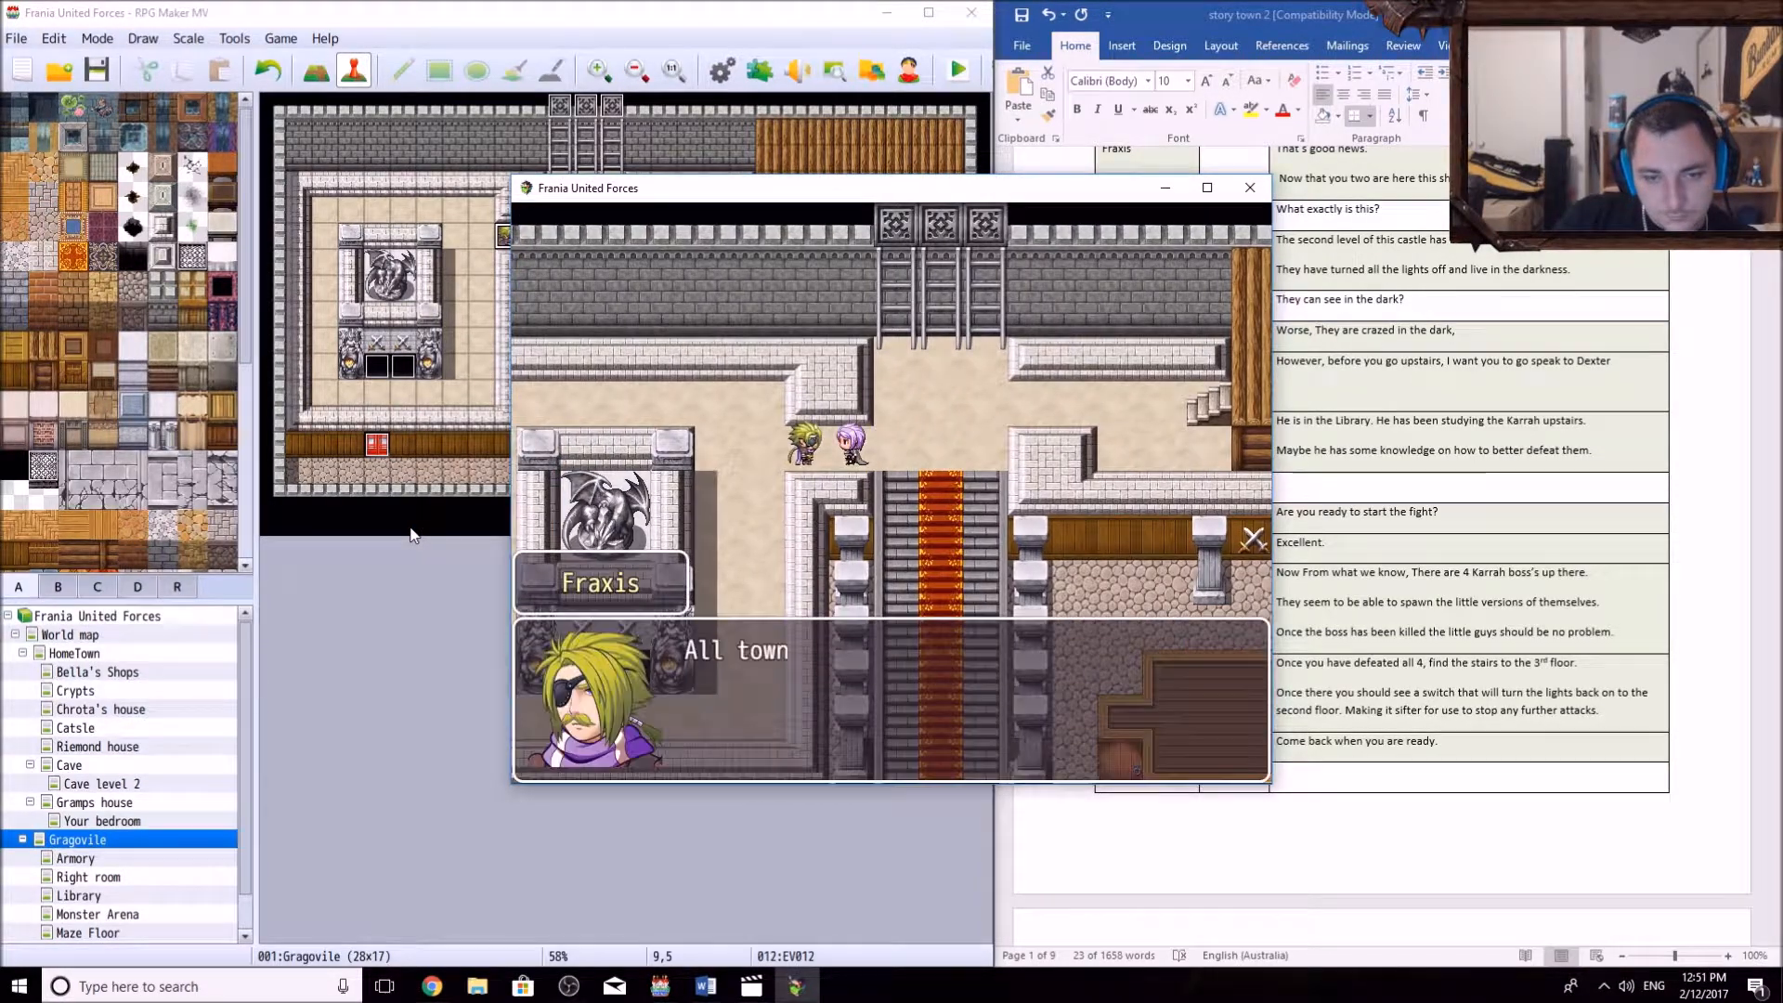
pyautogui.press('Return')
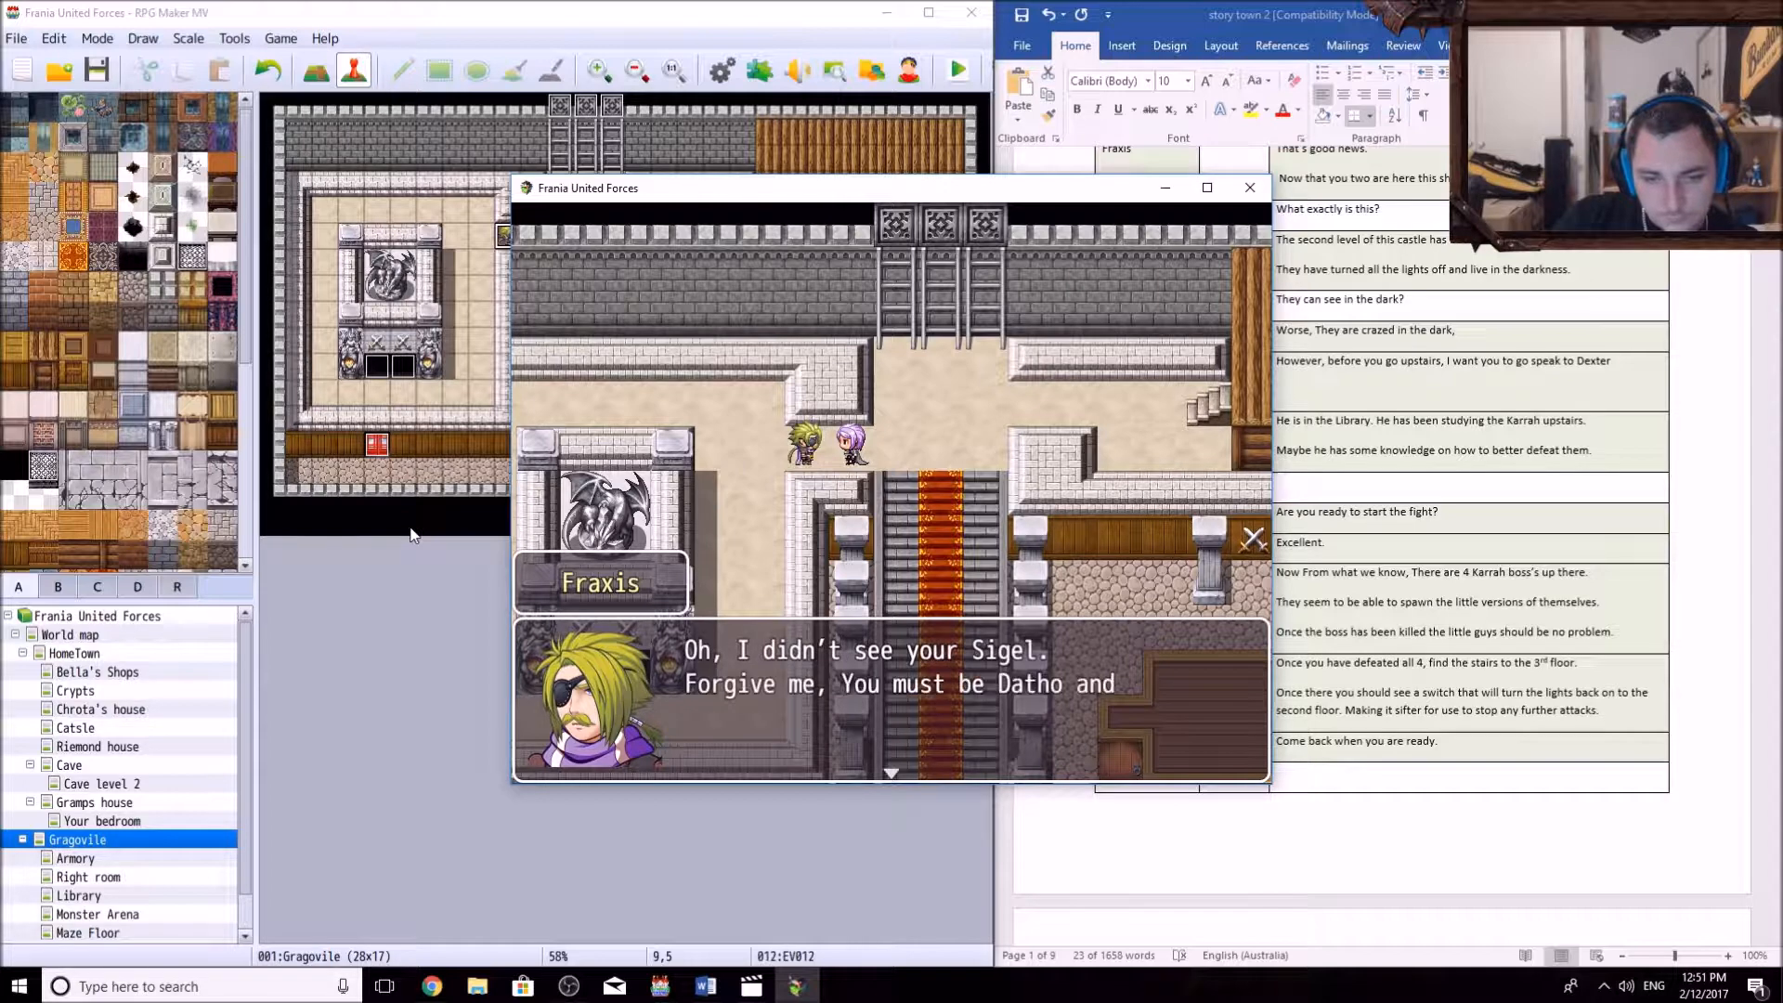
pyautogui.press('Return')
pyautogui.press('Return')
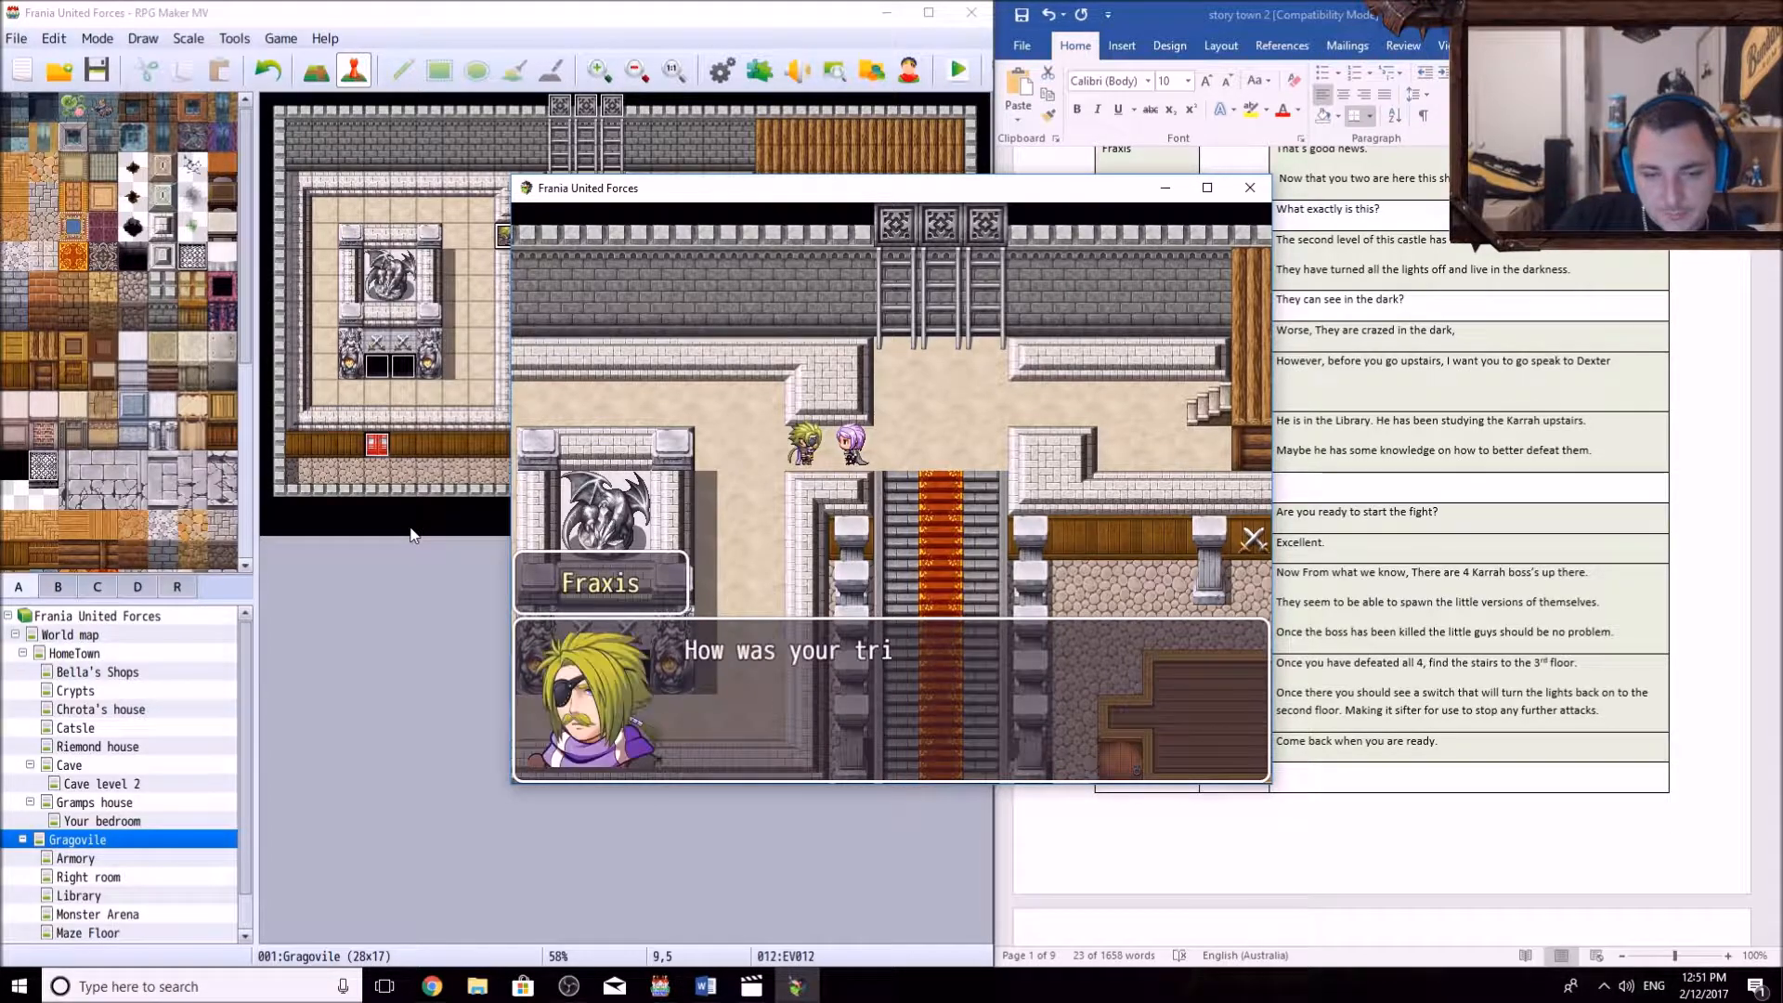
pyautogui.press('Return')
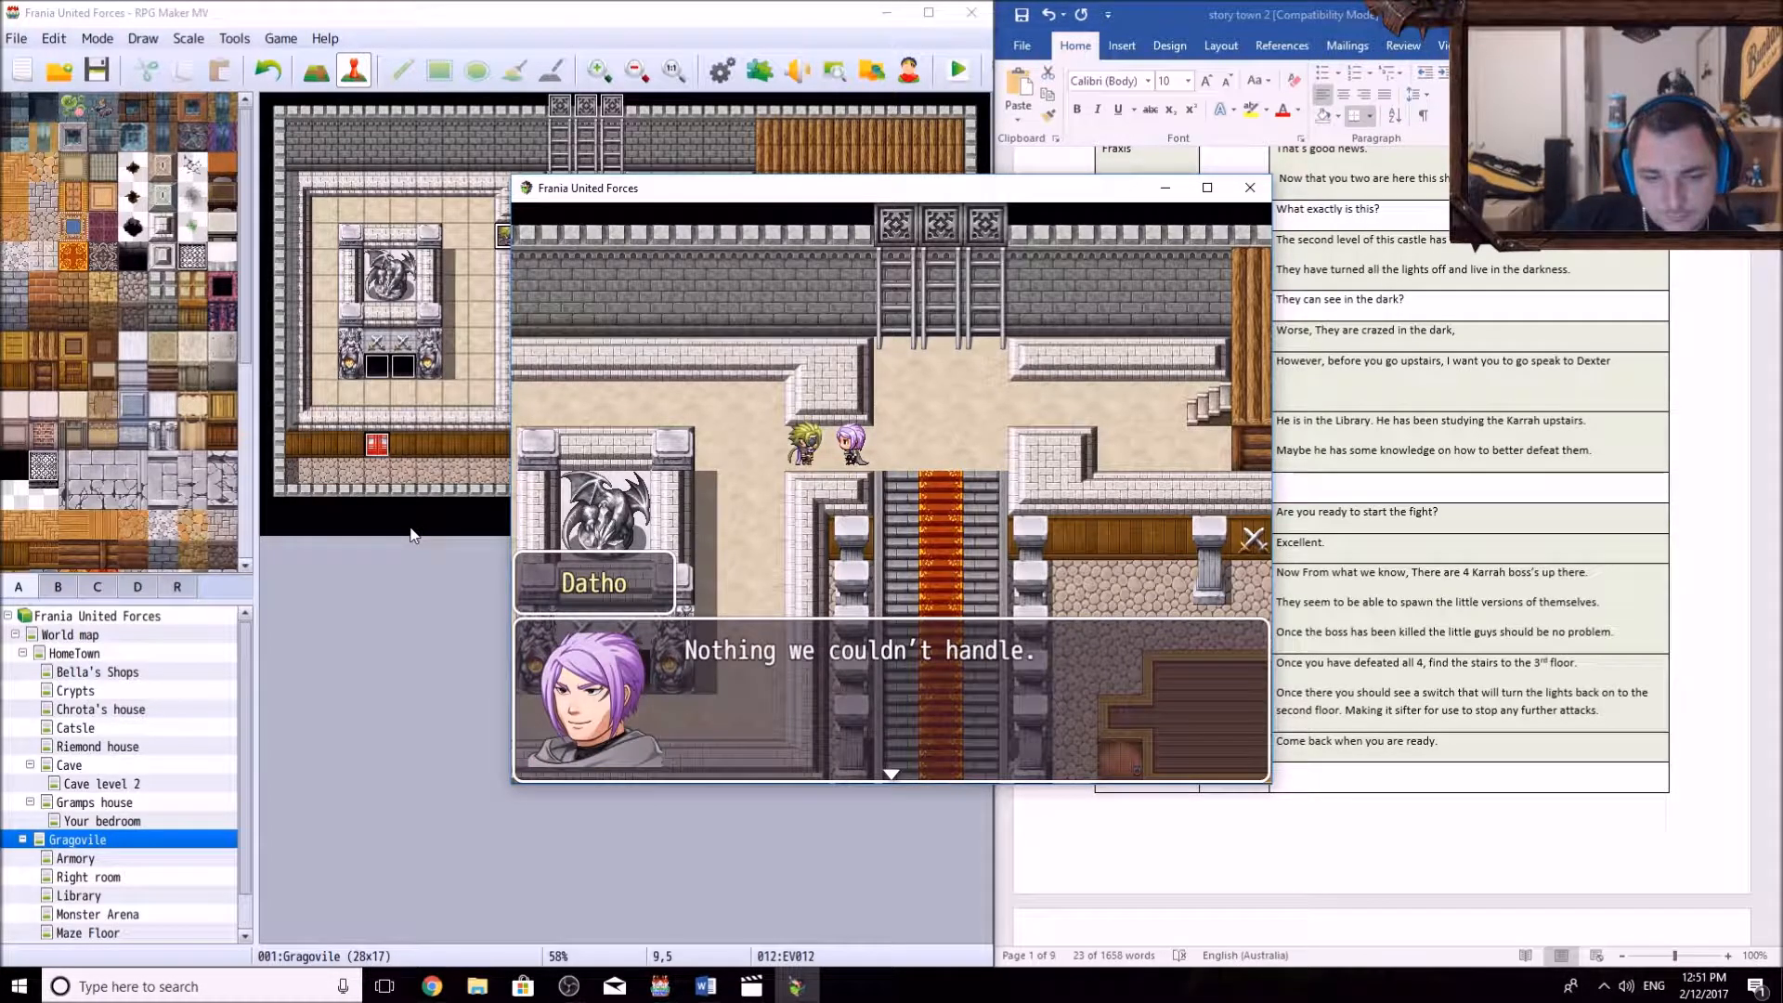
pyautogui.press('Return')
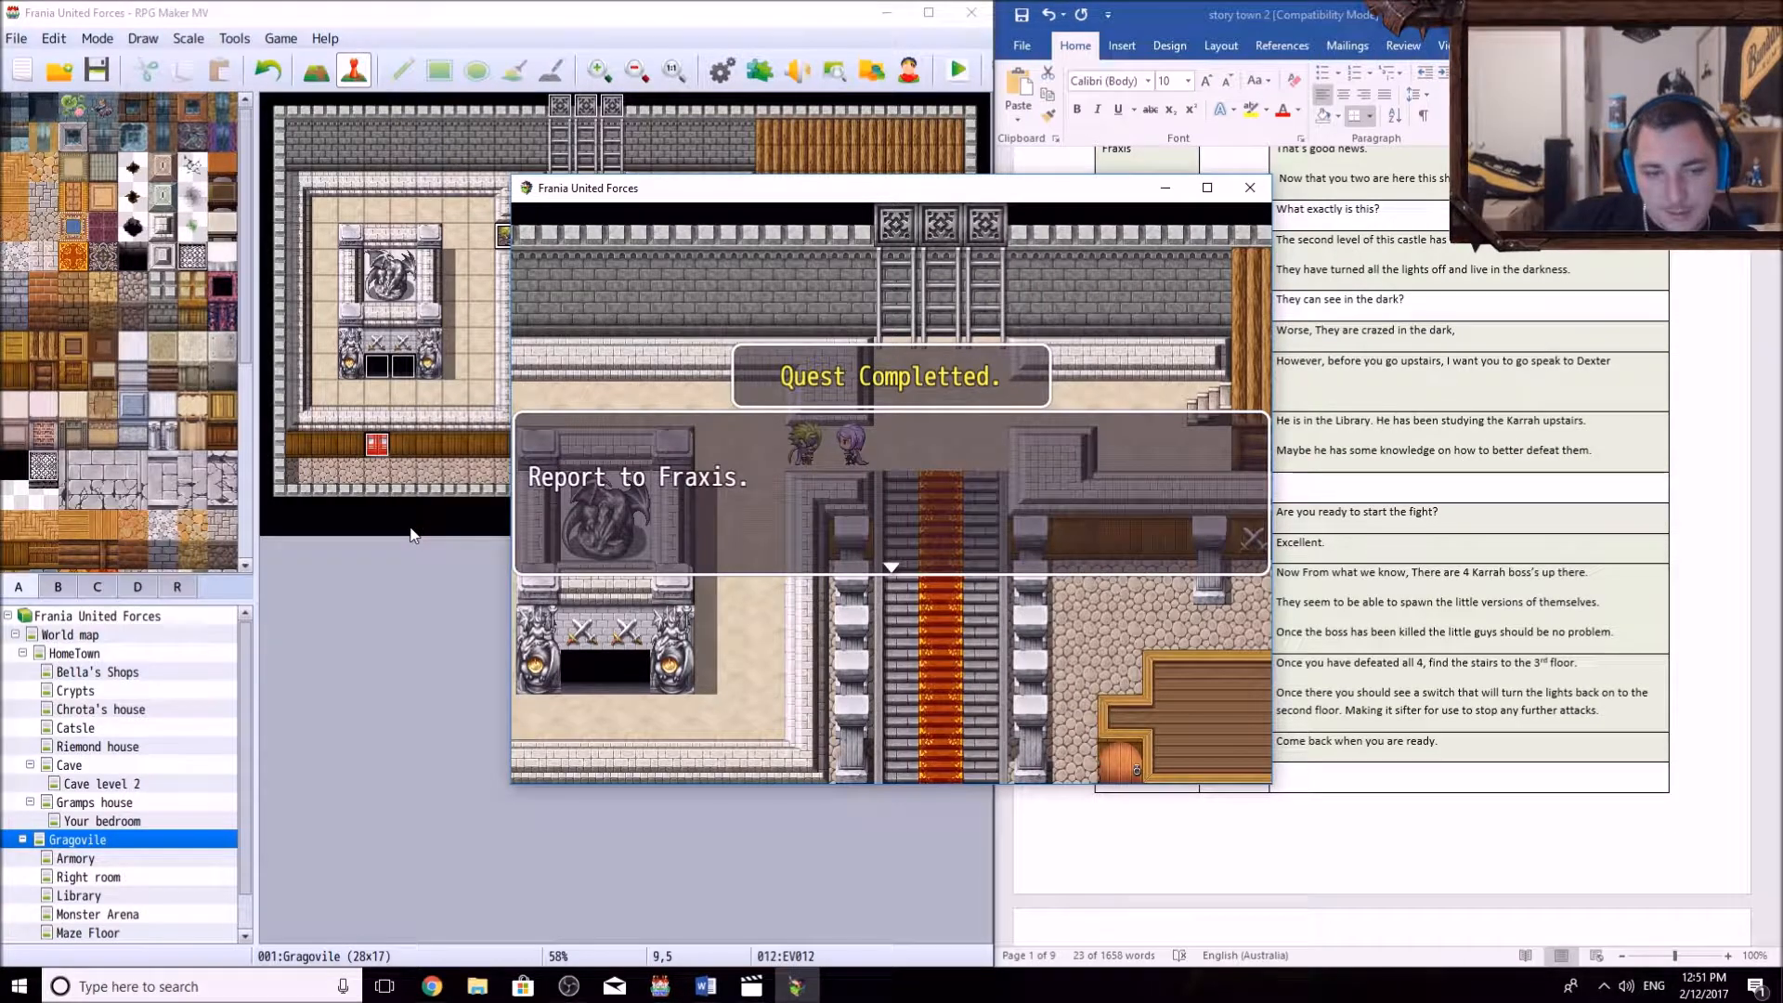
pyautogui.press('Return')
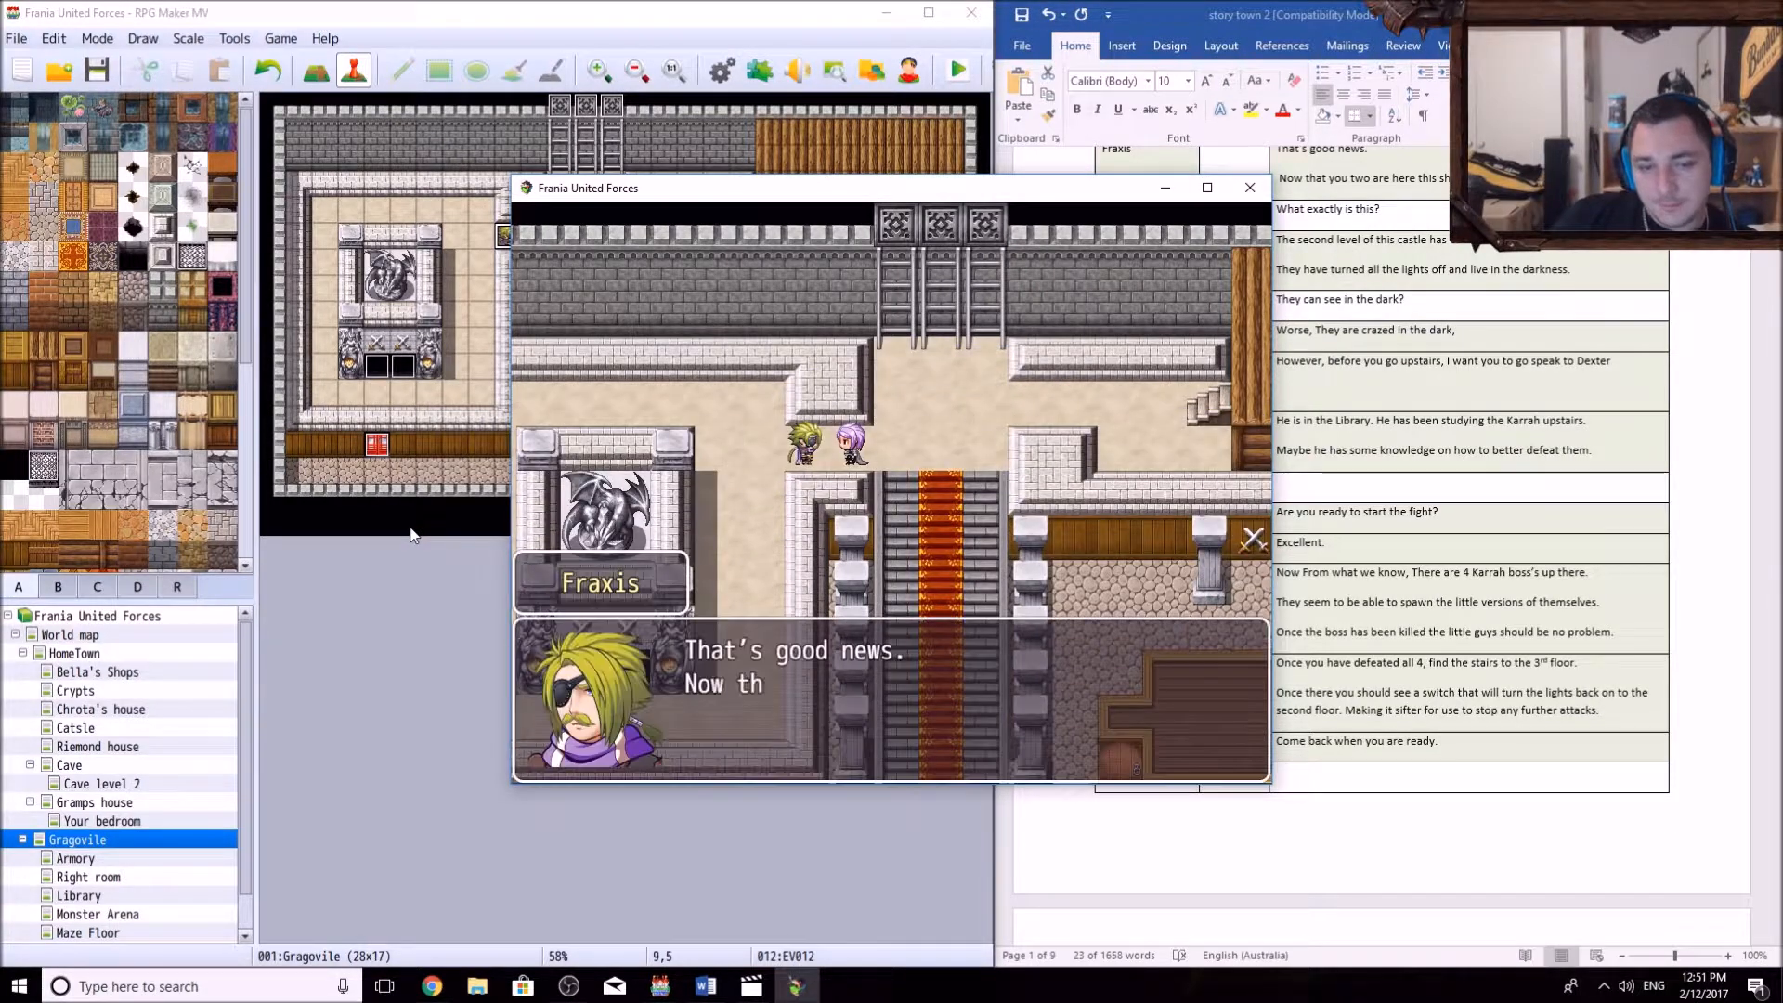
pyautogui.press('Return')
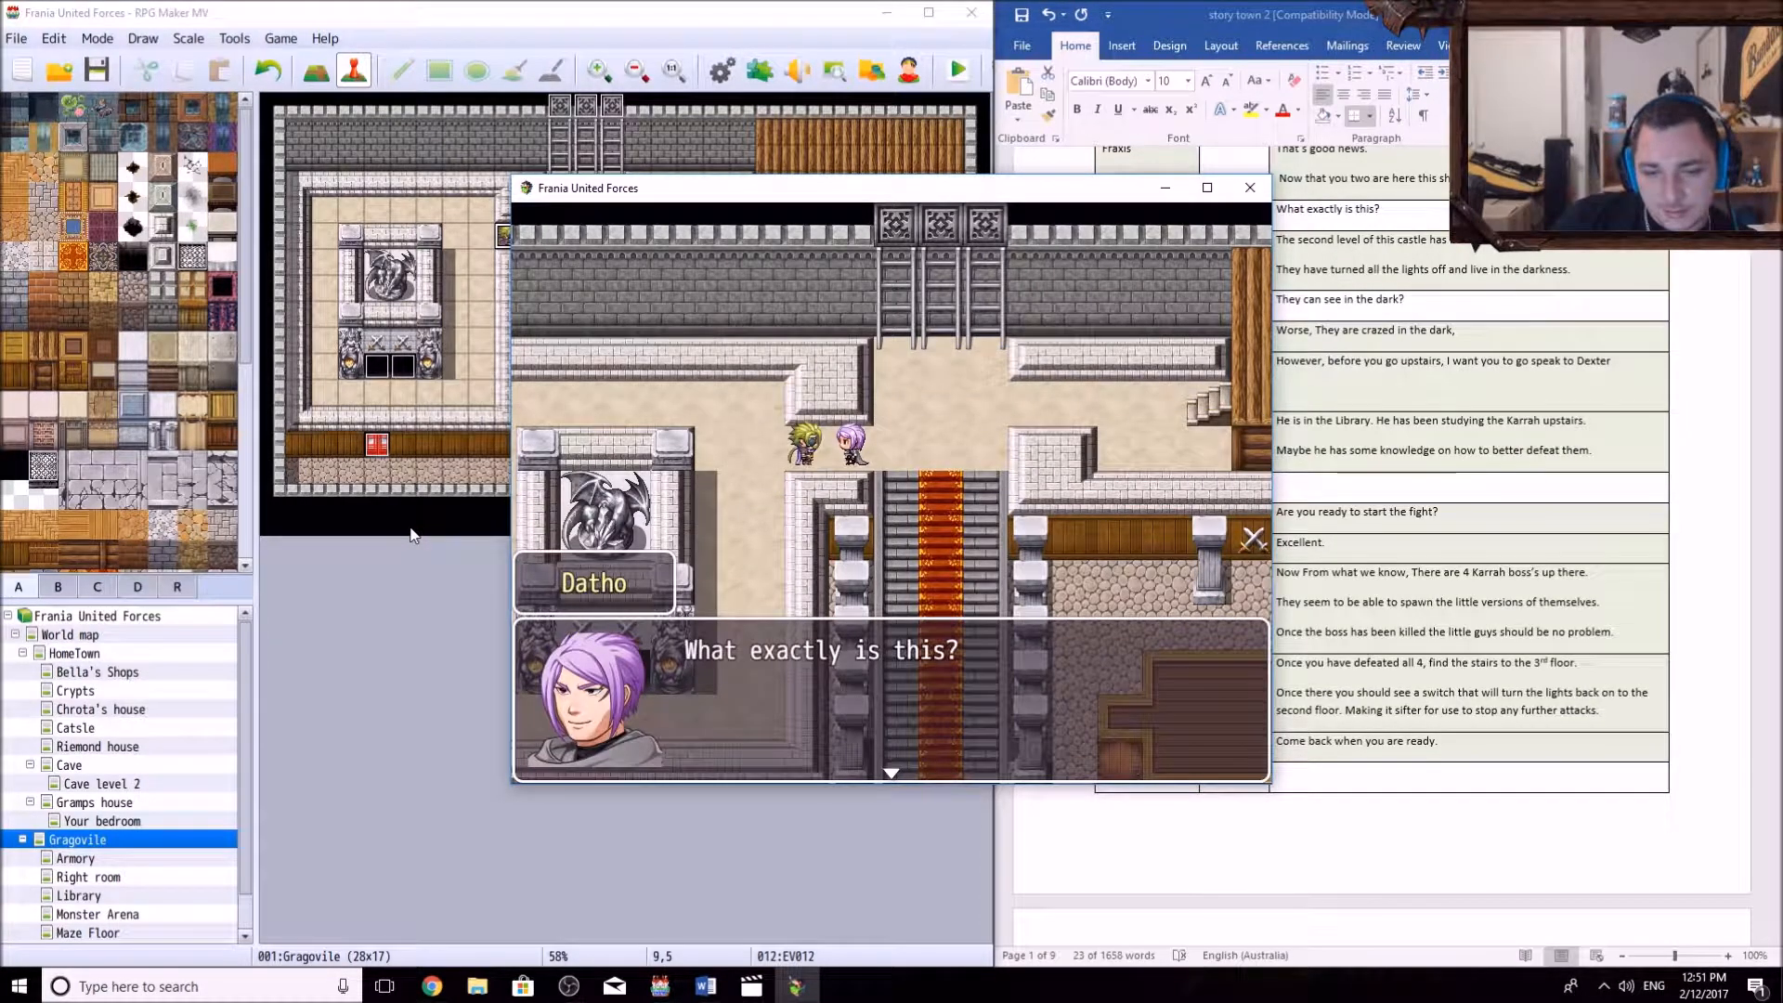
pyautogui.press('Return')
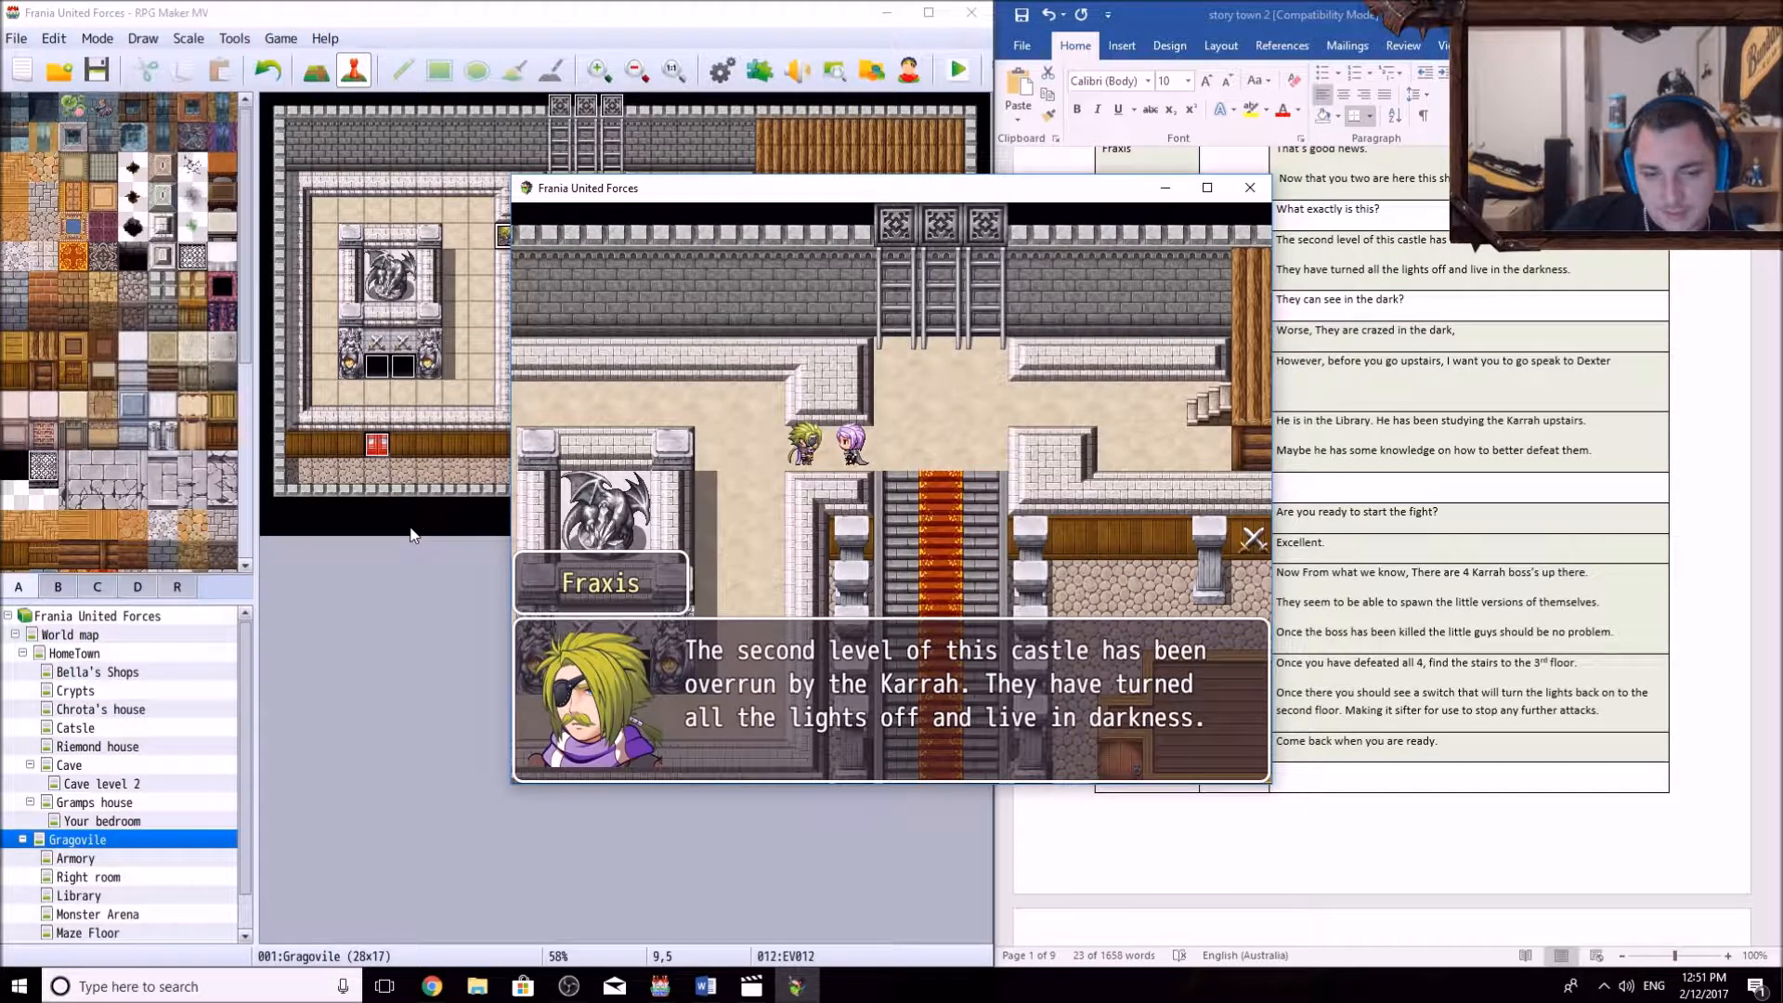
pyautogui.press('Return')
pyautogui.press('Return')
pyautogui.press('Return')
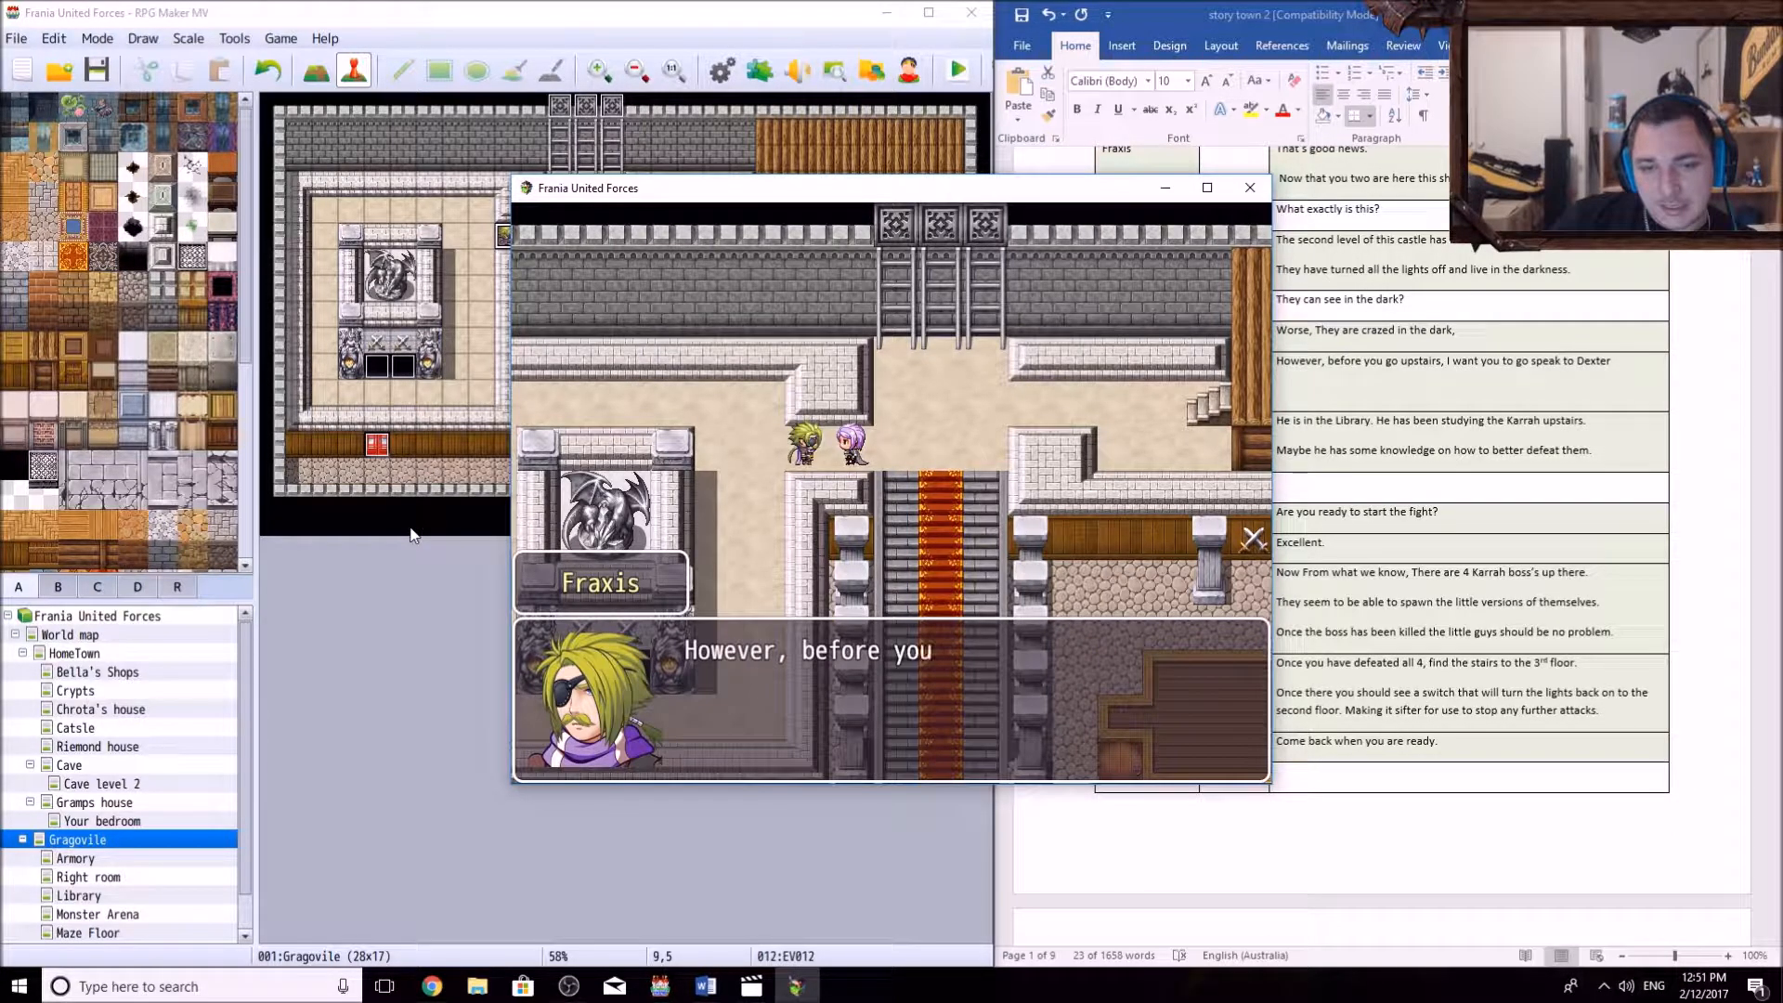
pyautogui.press('Return')
pyautogui.press('Return')
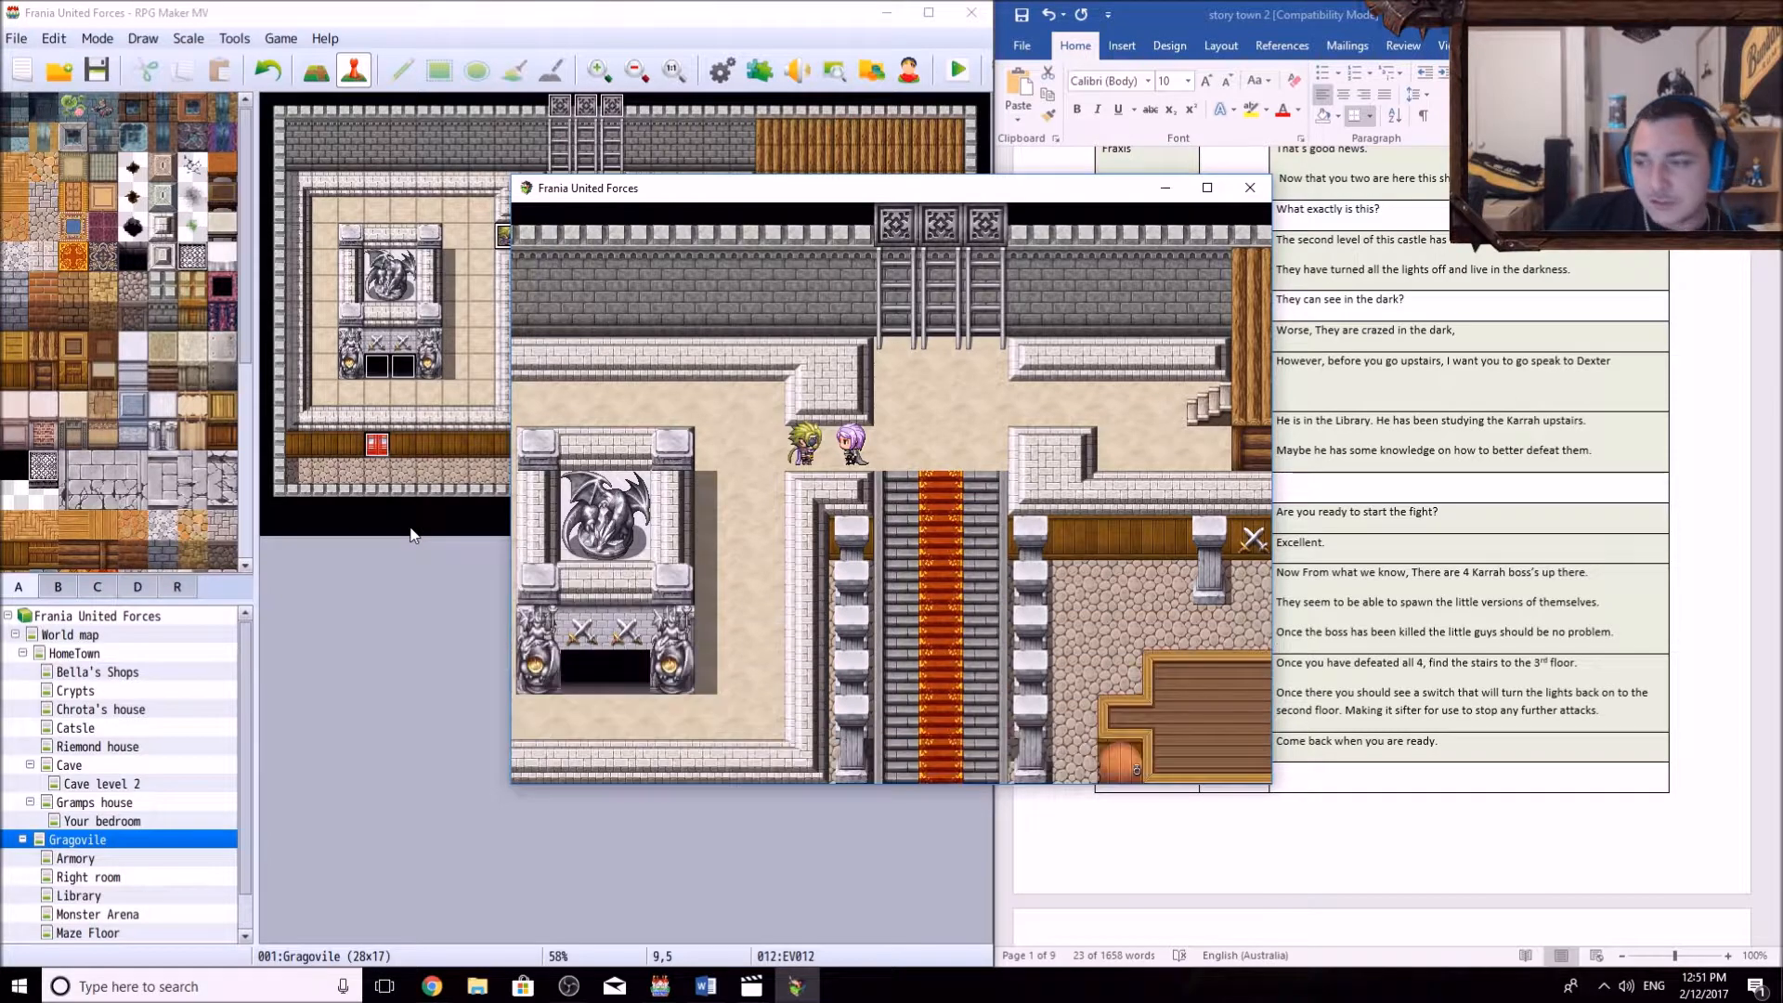
# - Check the quest log from the in-game menu and return to the map
pyautogui.press('Escape')
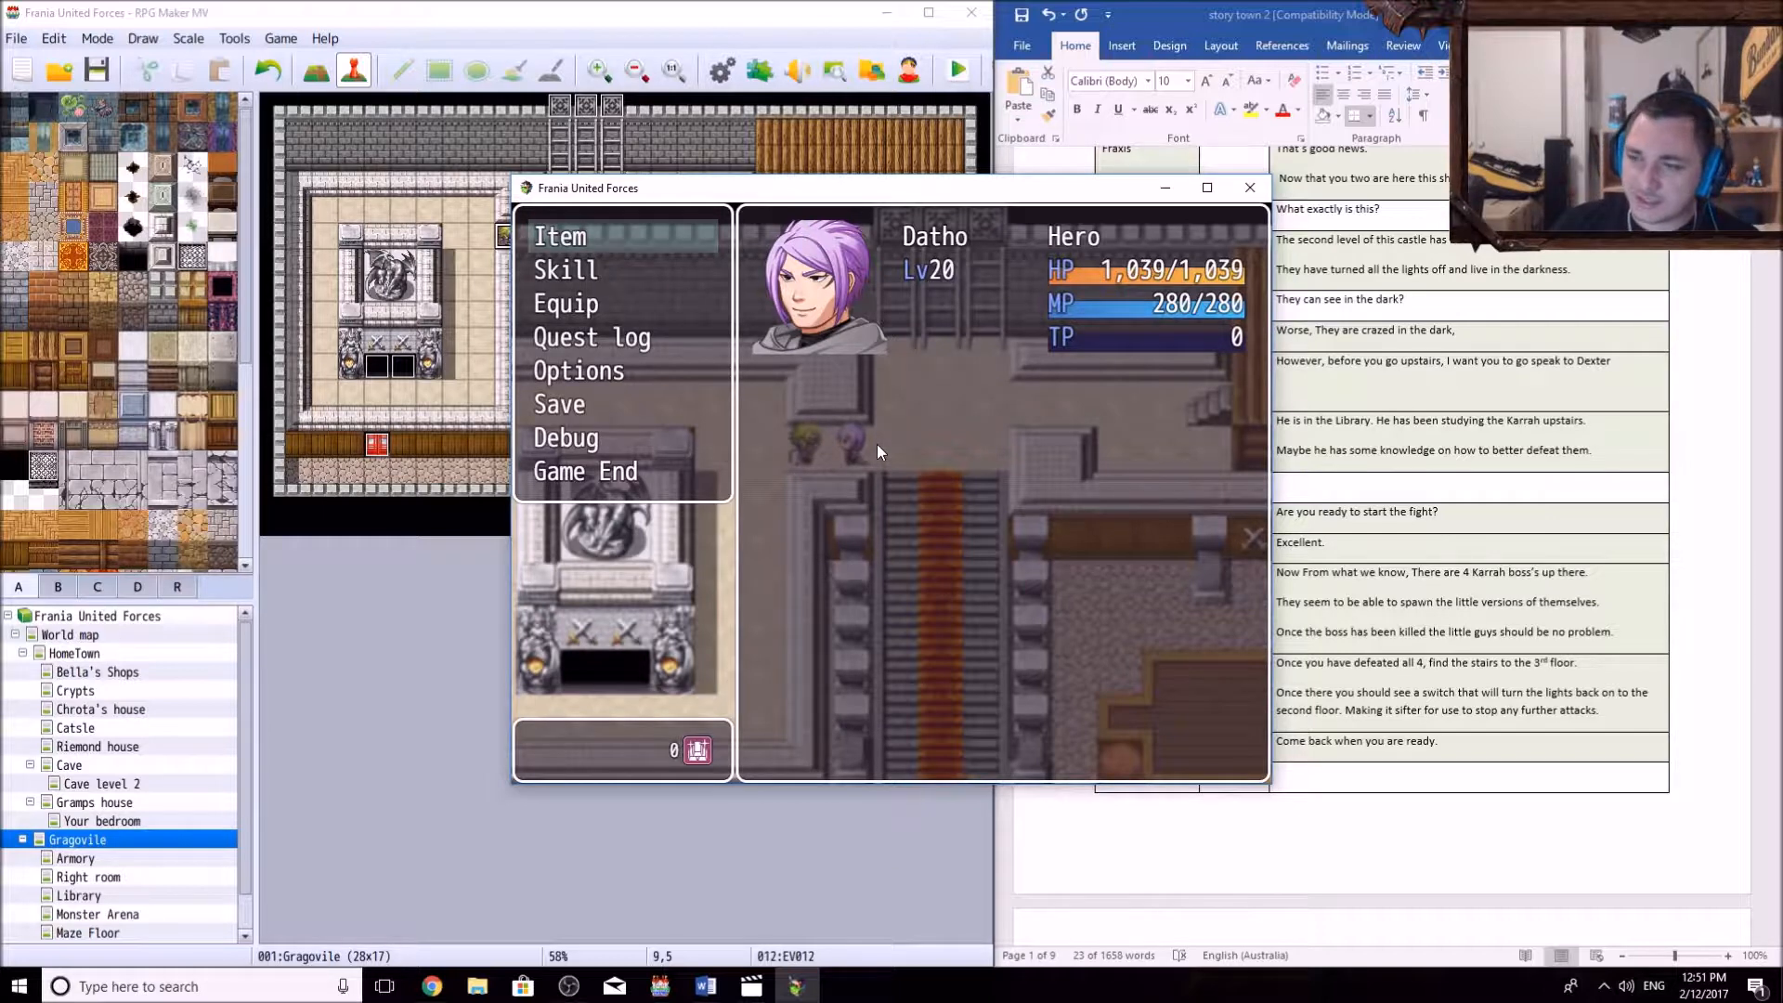
pyautogui.doubleClick(631, 340)
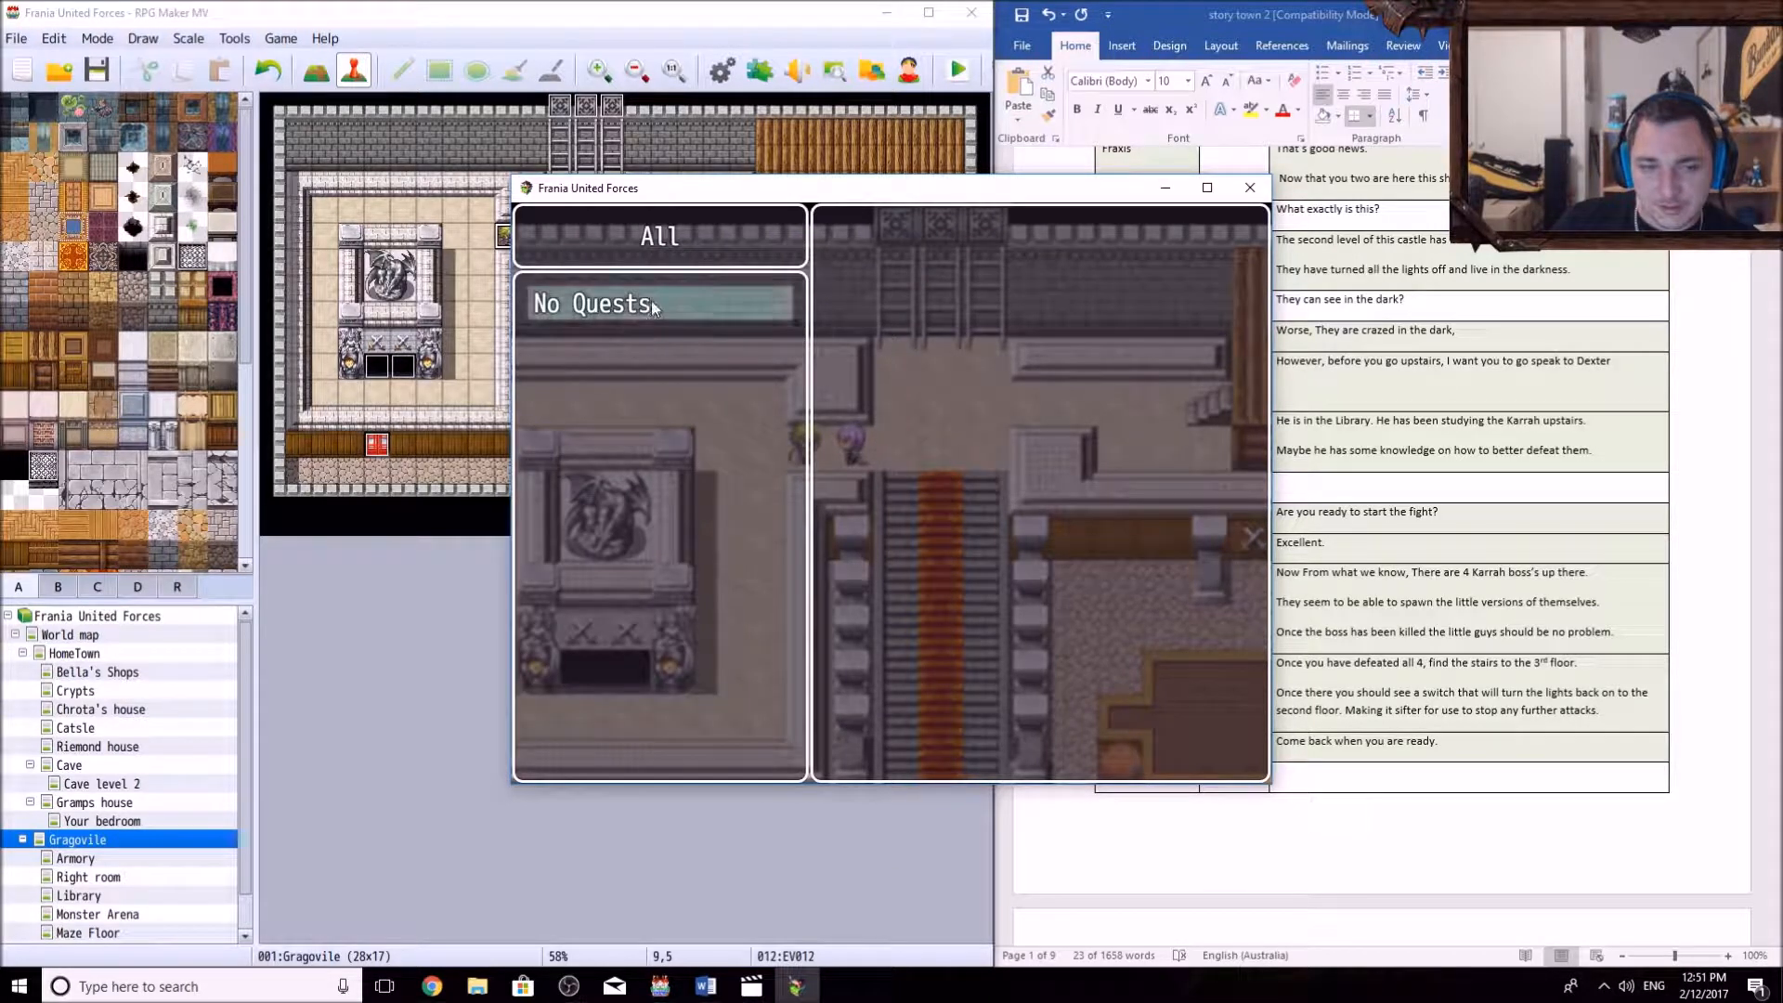
pyautogui.rightClick(1077, 446)
pyautogui.rightClick(1077, 446)
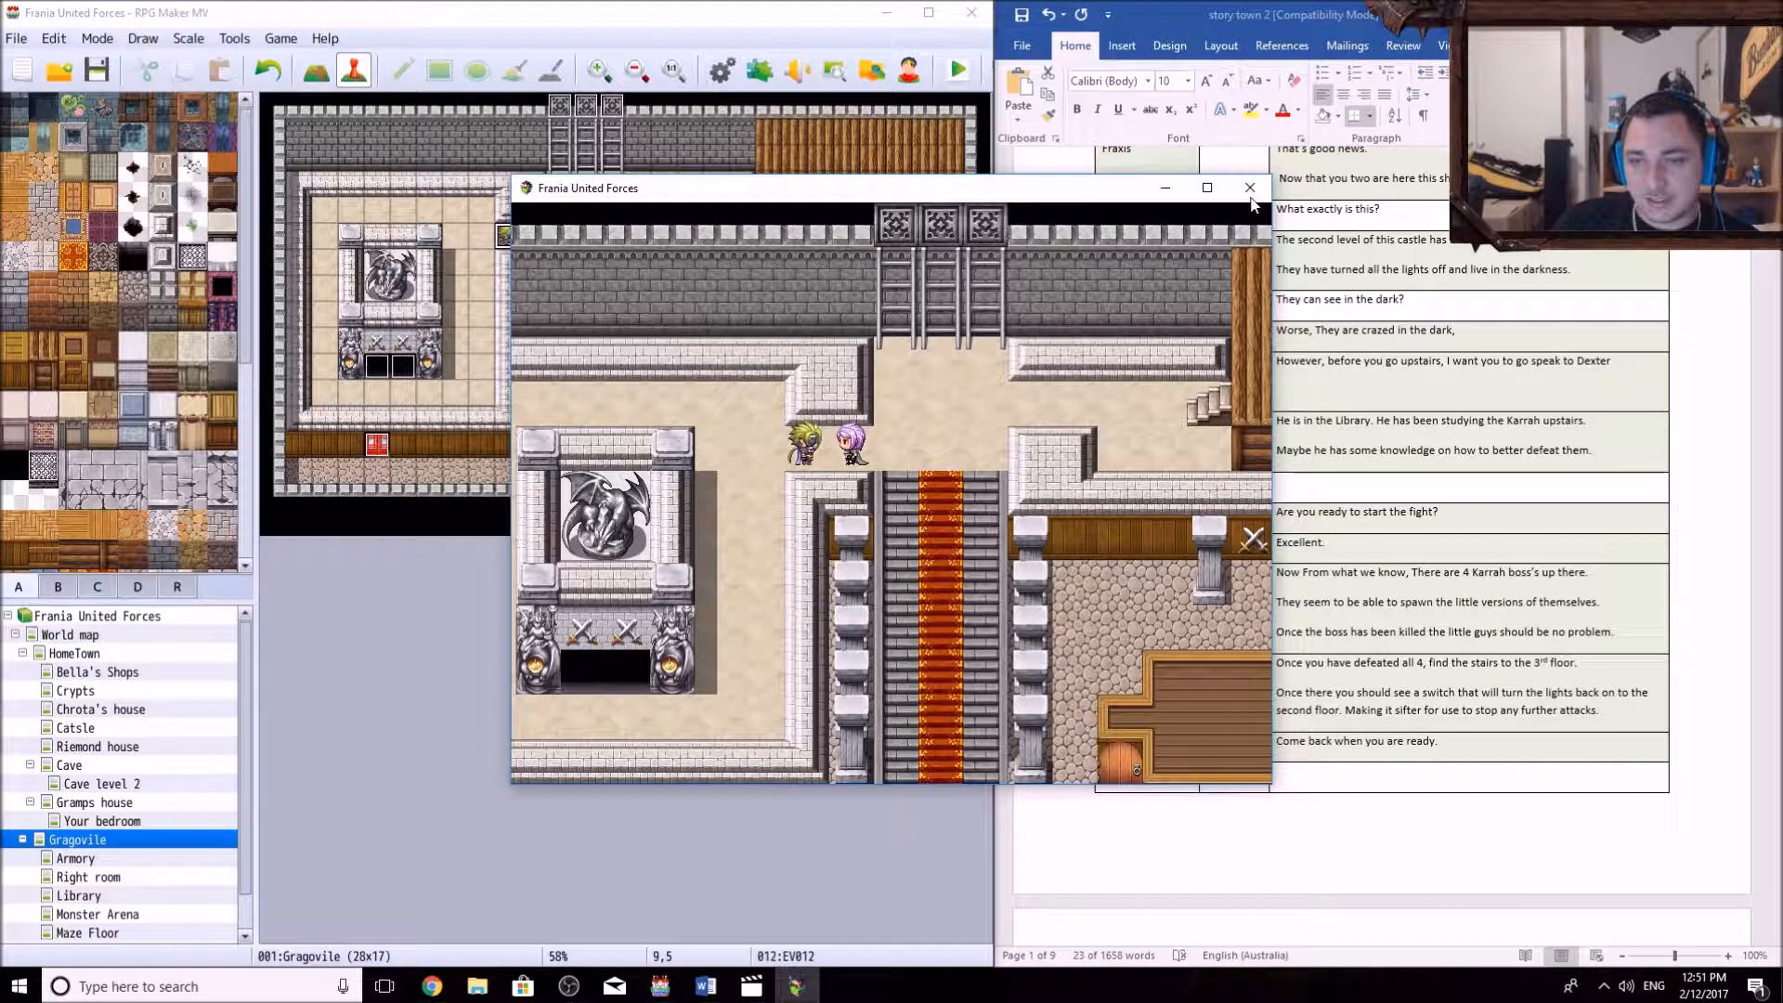
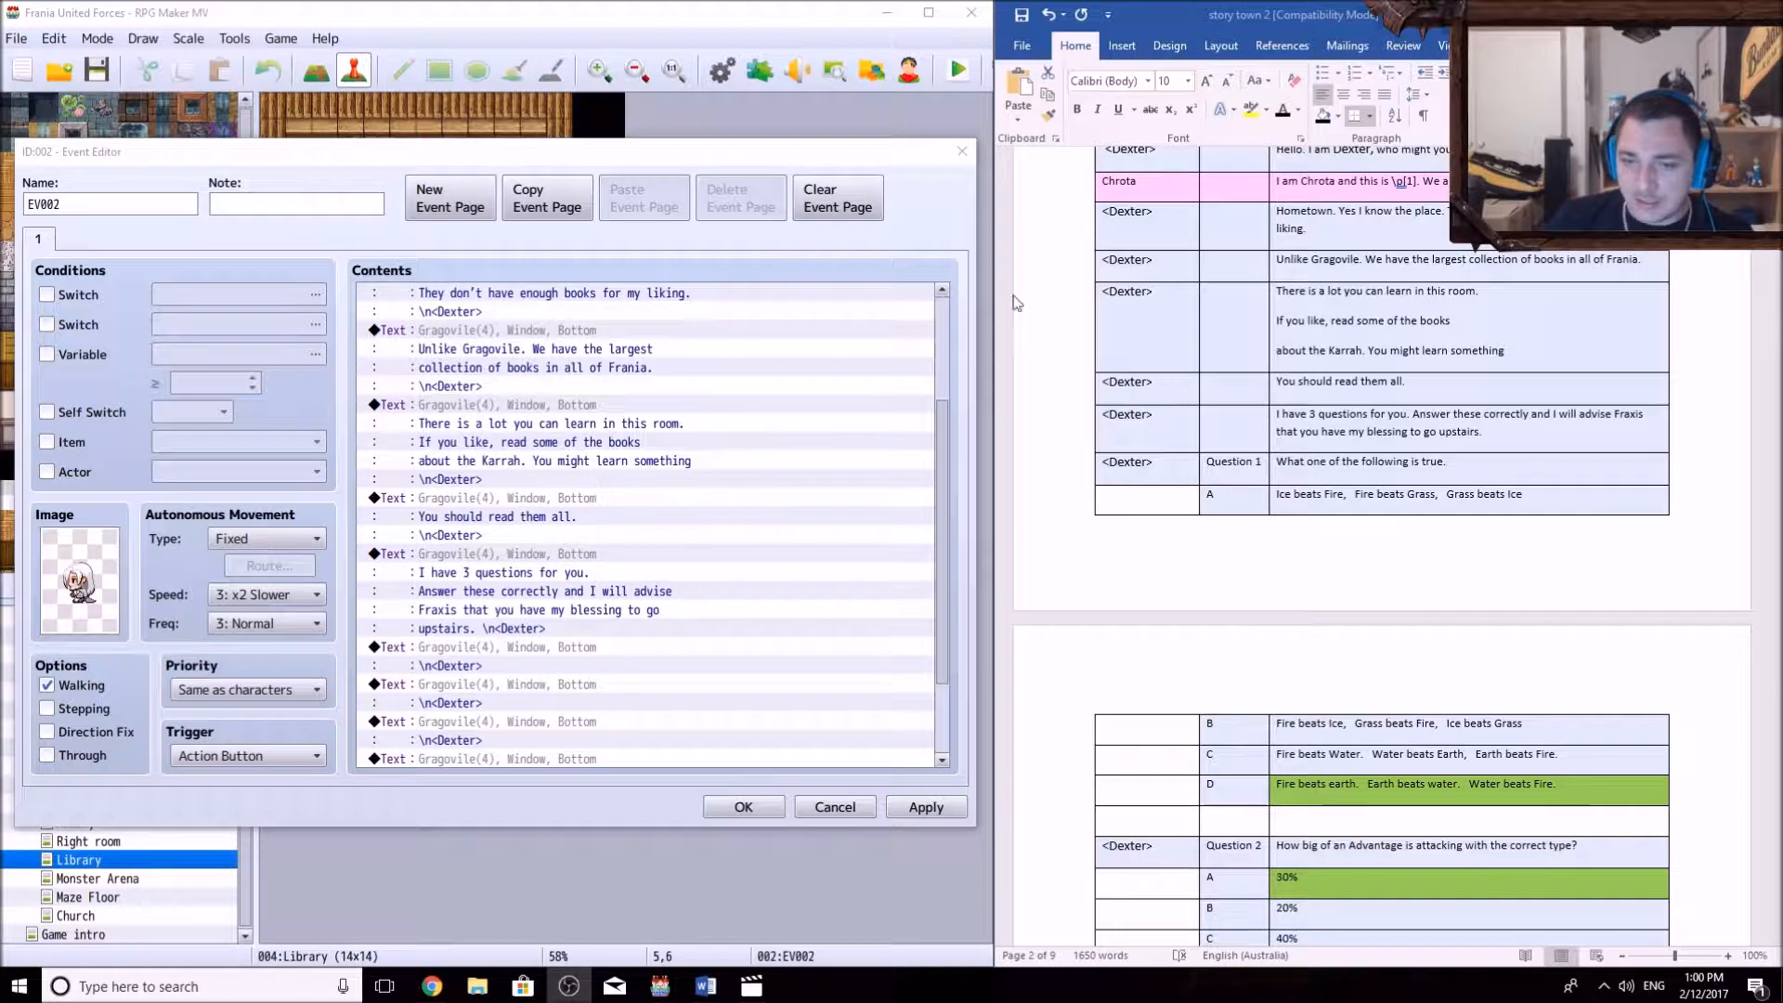
# - Select Dexter's quiz rows in the Word script, starting from Question 1, and review them
pyautogui.click(1330, 416)
pyautogui.scroll(-3, 1330, 416)
pyautogui.moveTo(1104, 335); pyautogui.dragTo(1495, 801)
pyautogui.scroll(5, 1203, 567)
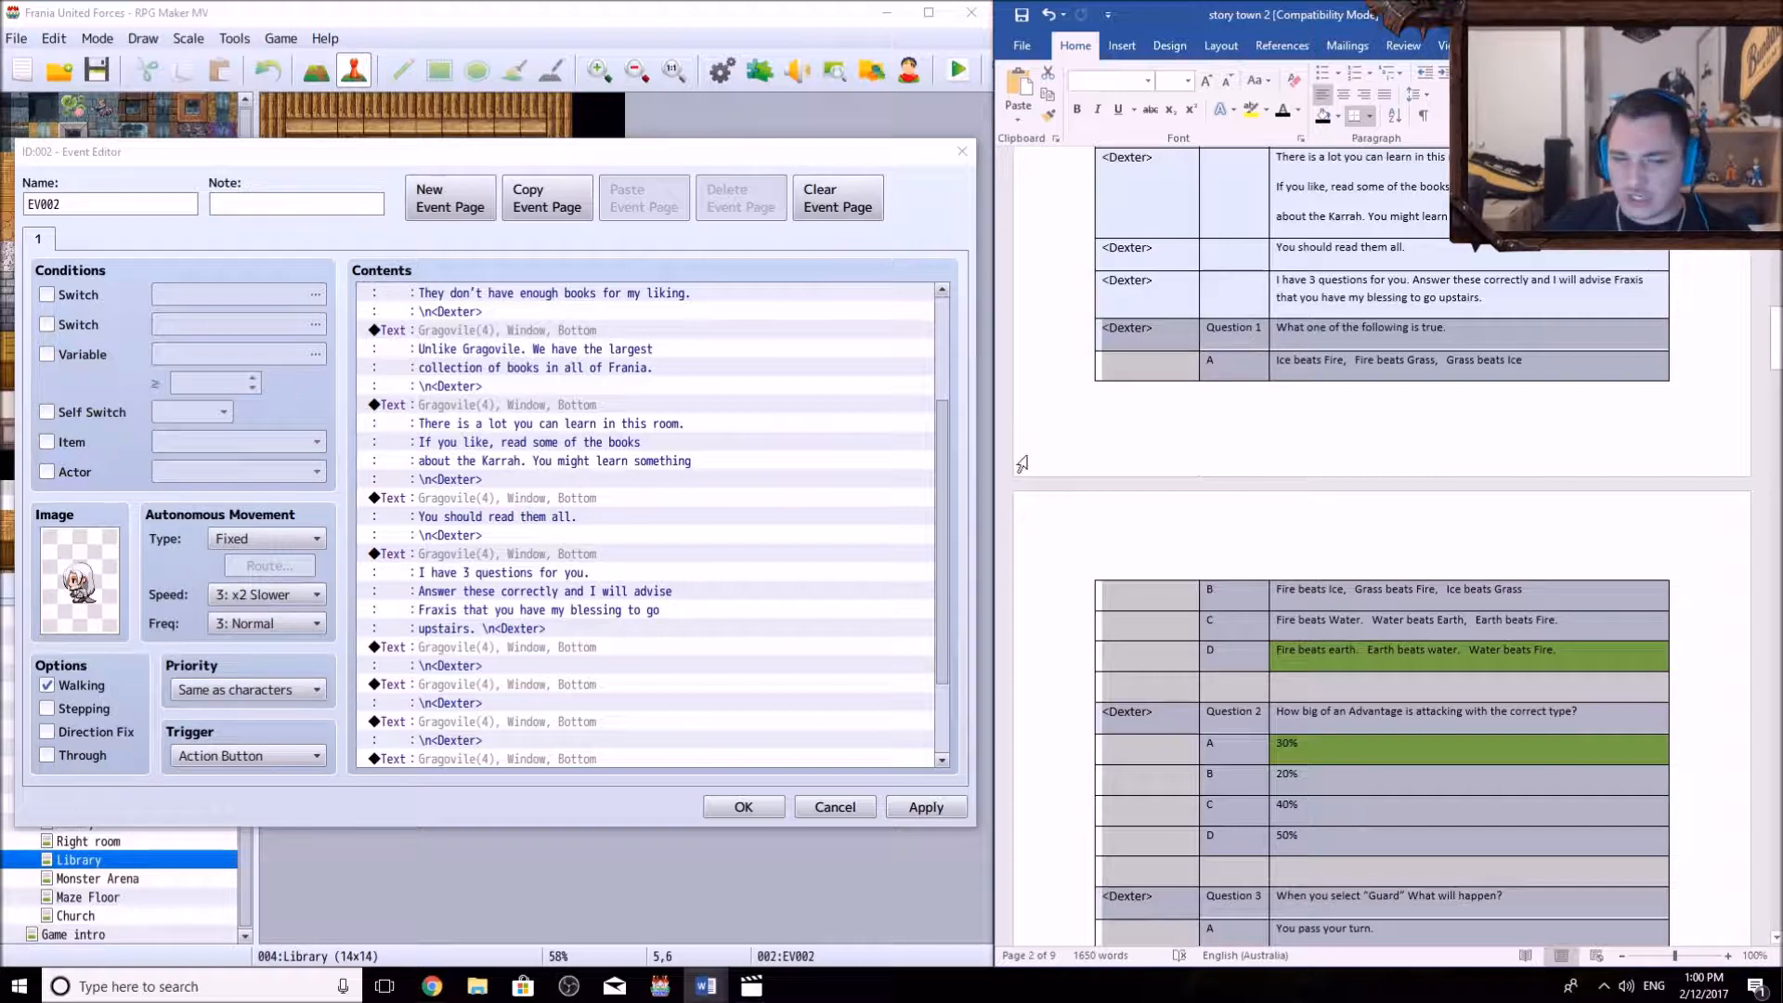
# - Insert a choice between "Ok i am ready." and "I still need more time." after Dexter's "I have 3 questions for you." message
pyautogui.click(540, 600)
pyautogui.click(499, 653)
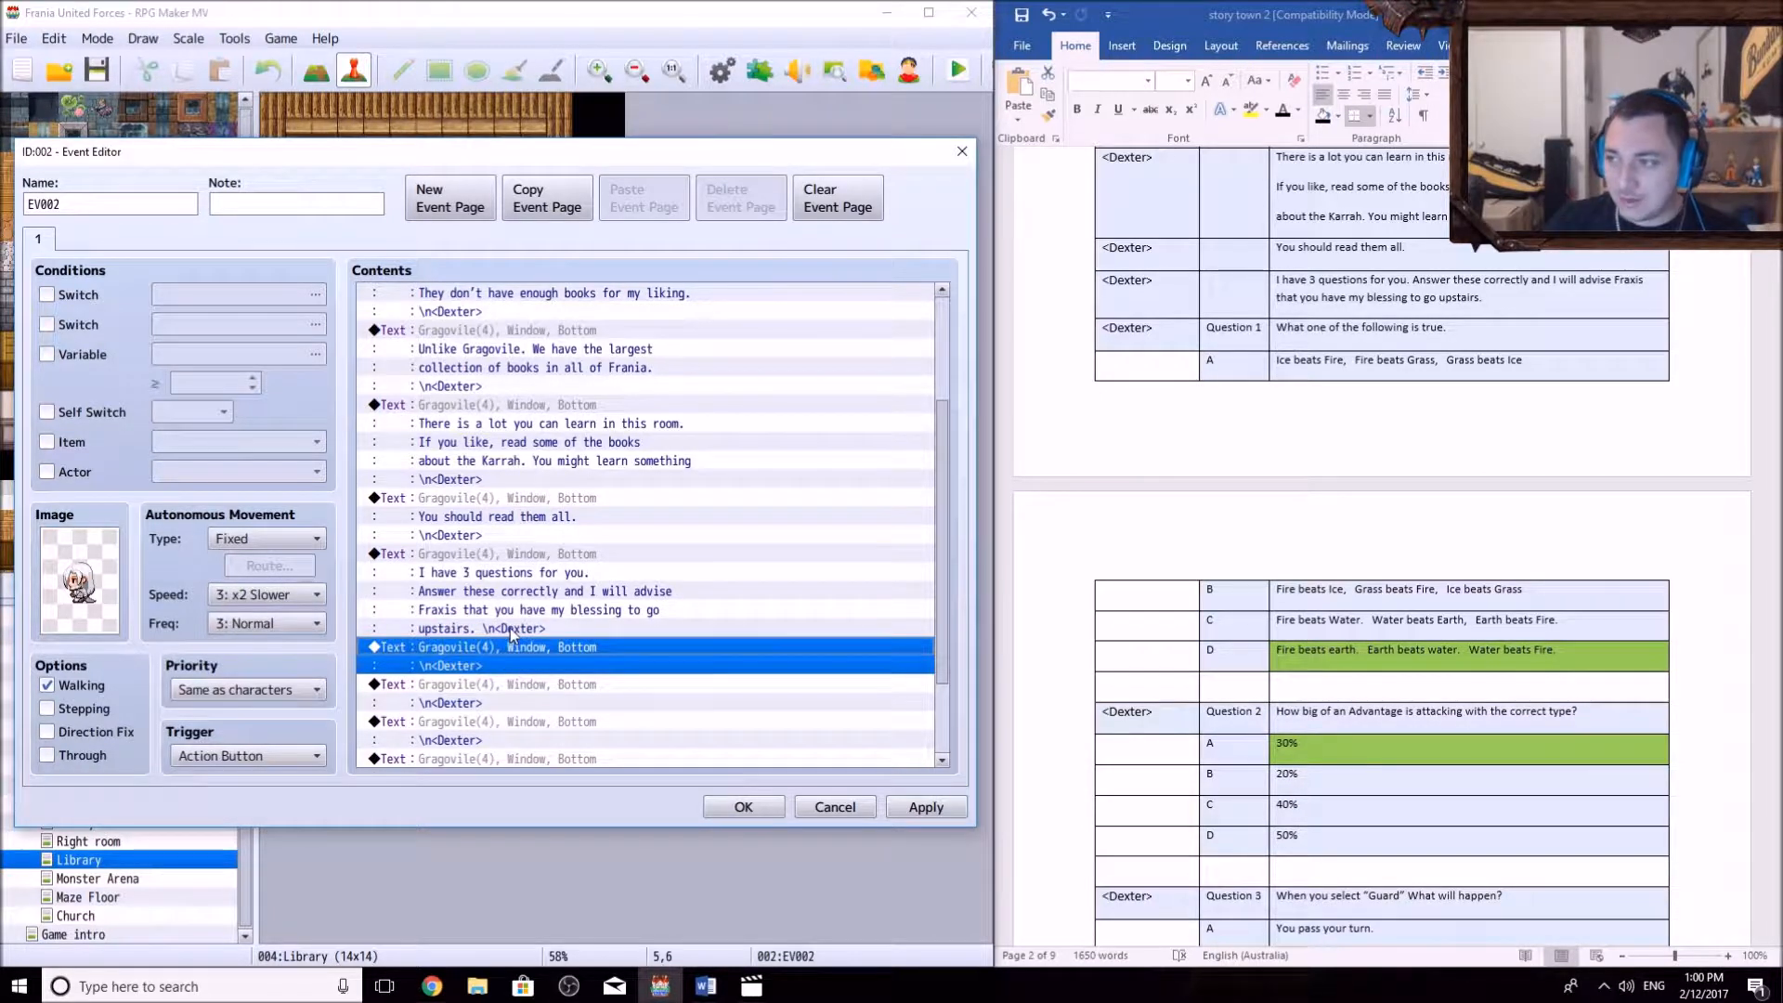
pyautogui.scroll(-1, 519, 572)
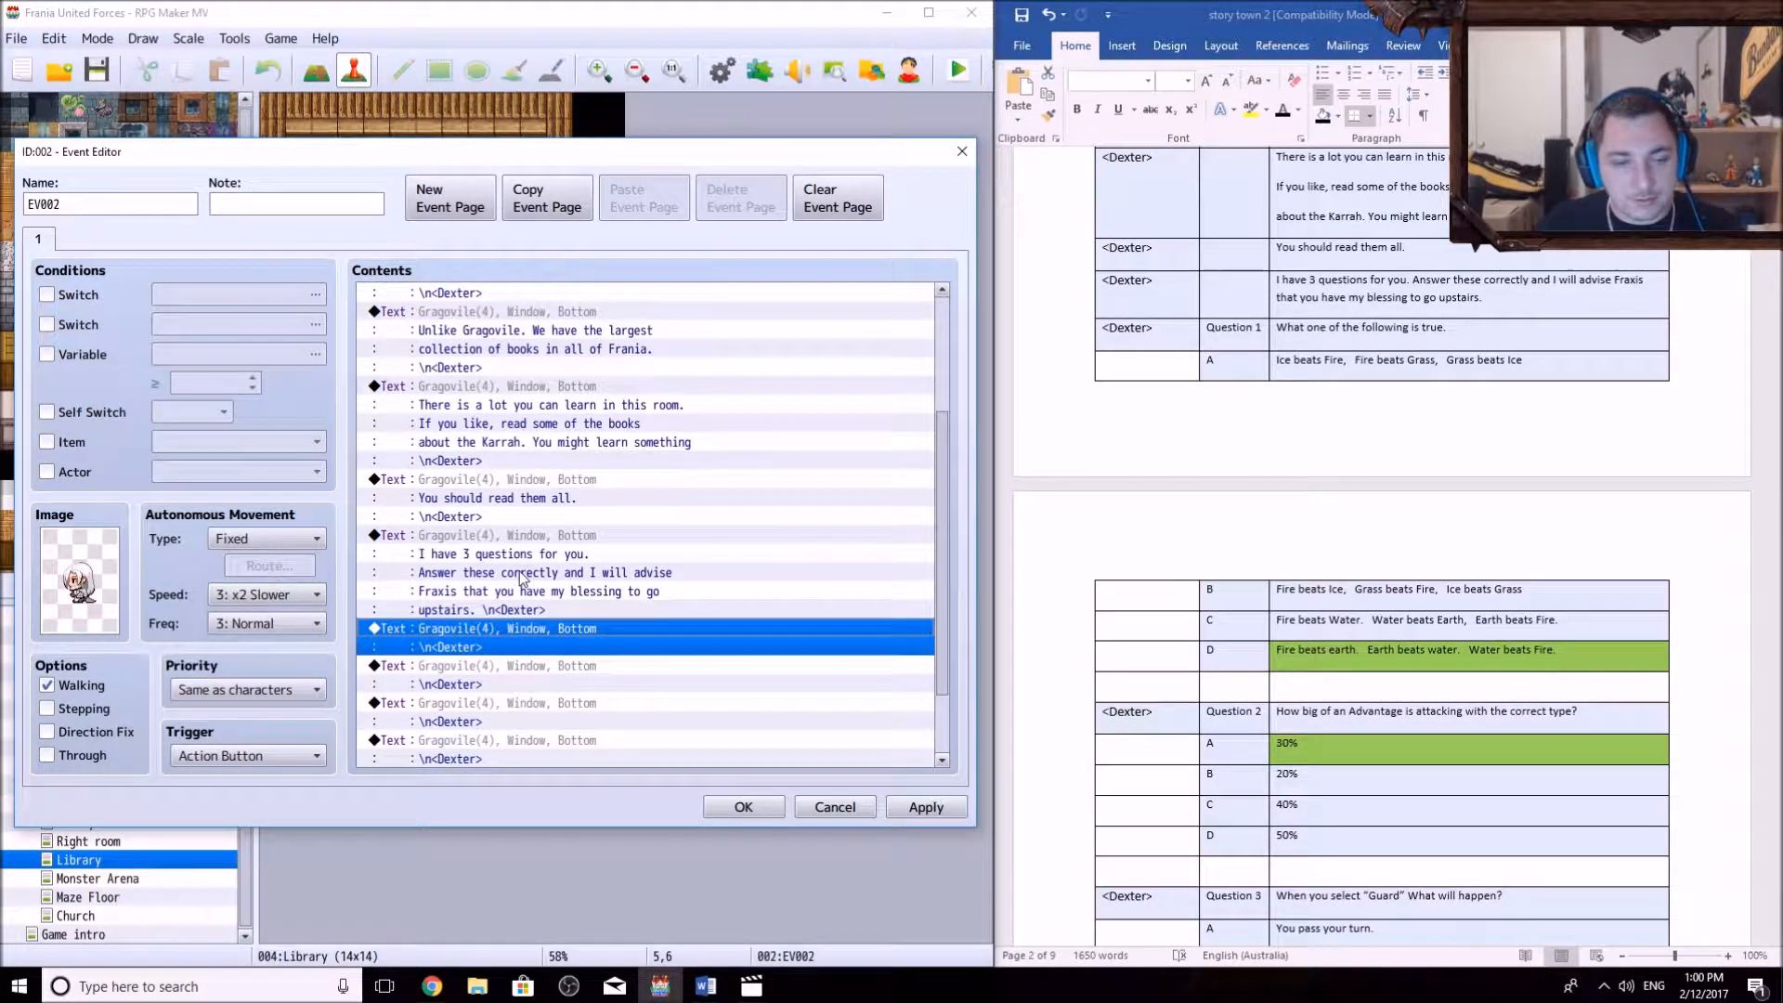
pyautogui.click(627, 630)
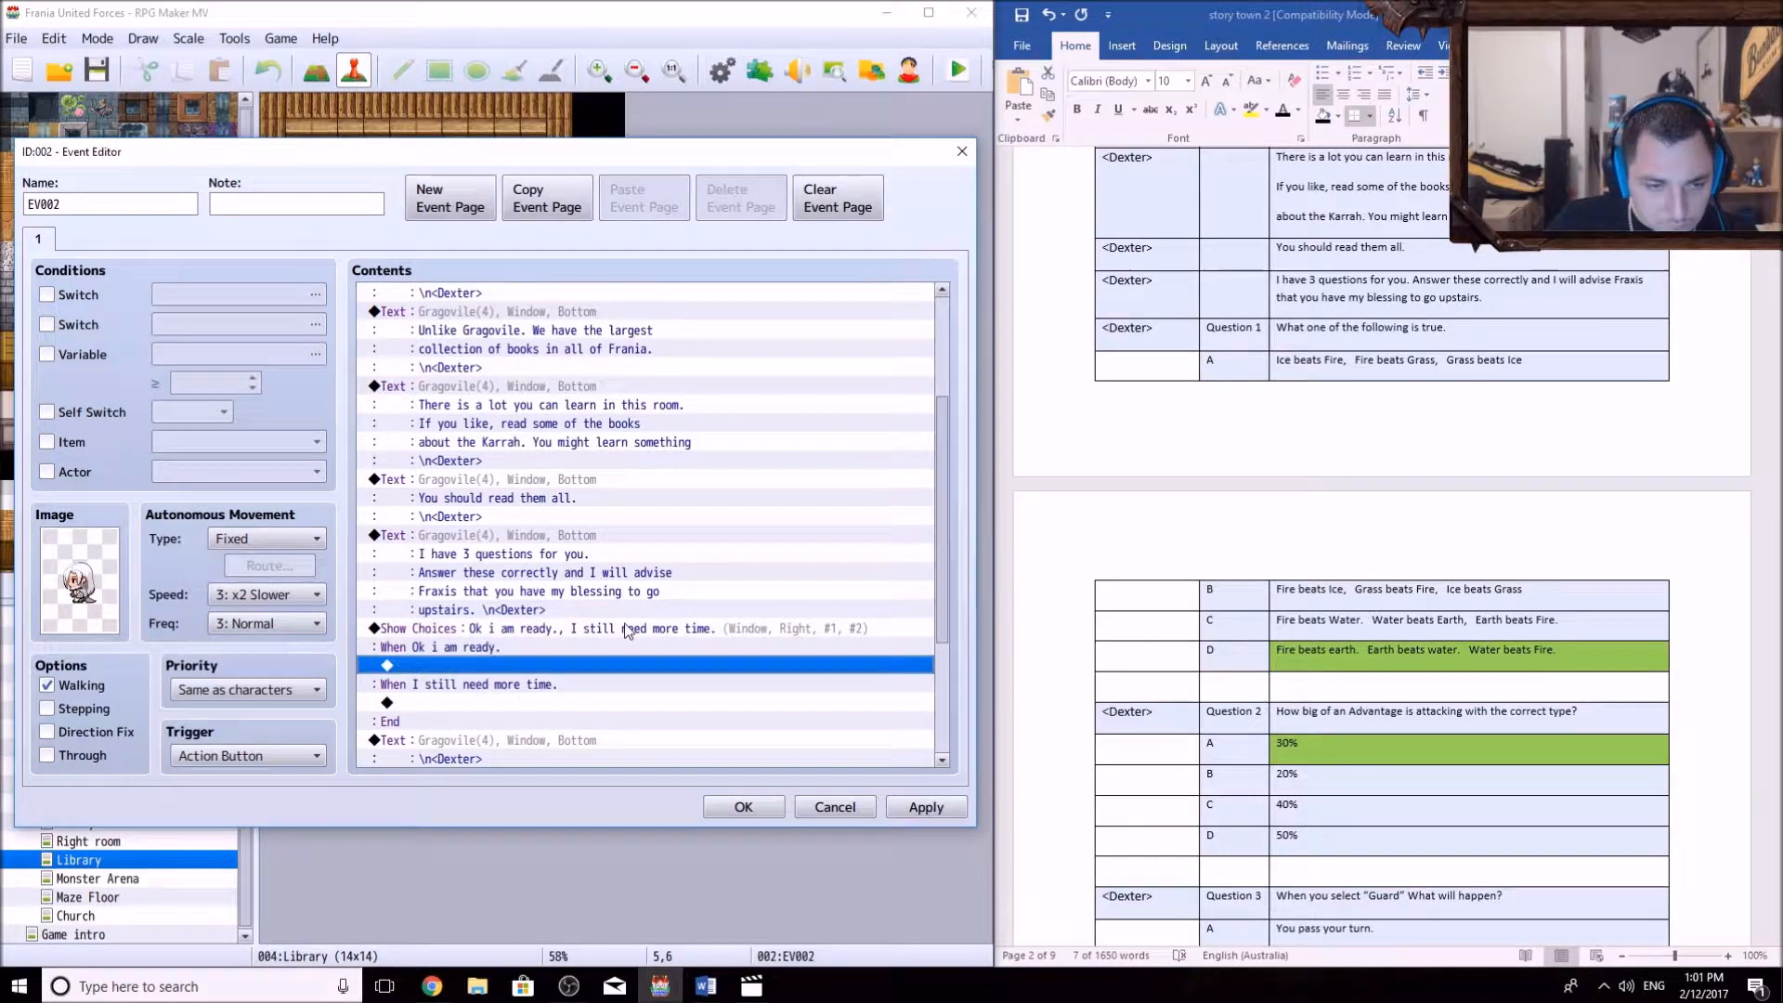
# - Add a Control Self Switch command setting A to ON in the "Ok i am ready." branch
pyautogui.rightClick(440, 672)
pyautogui.click(469, 681)
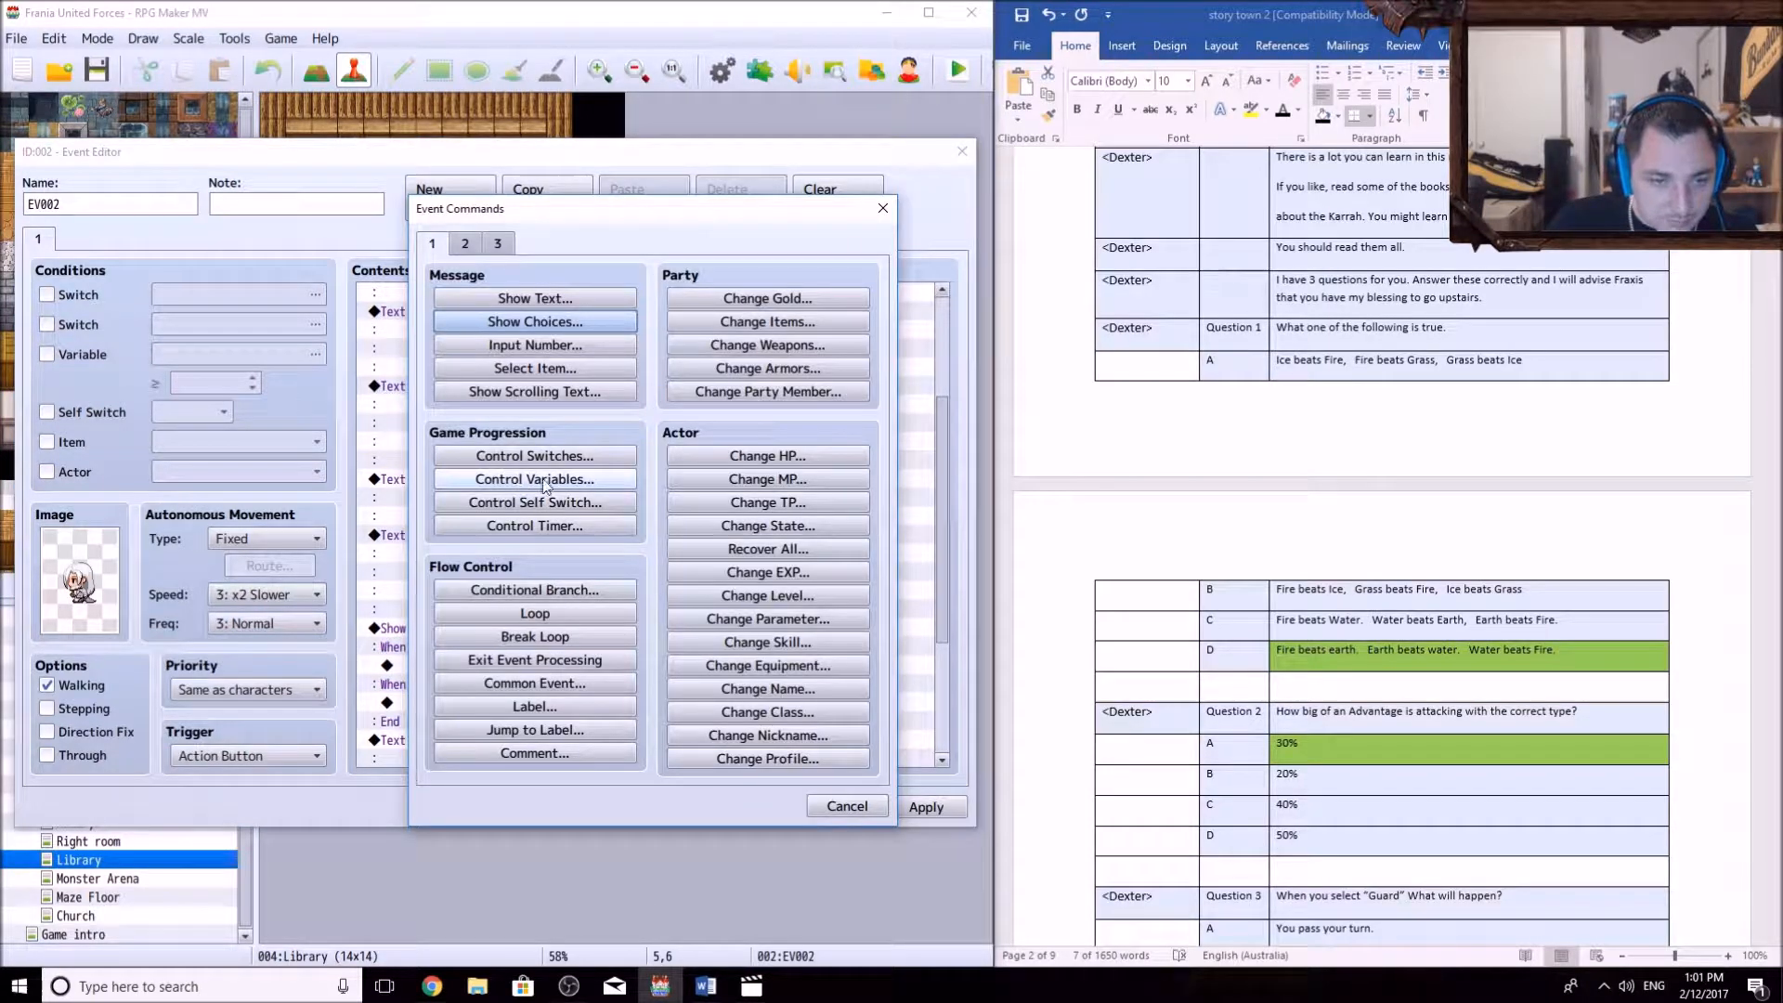
pyautogui.click(548, 499)
pyautogui.click(631, 587)
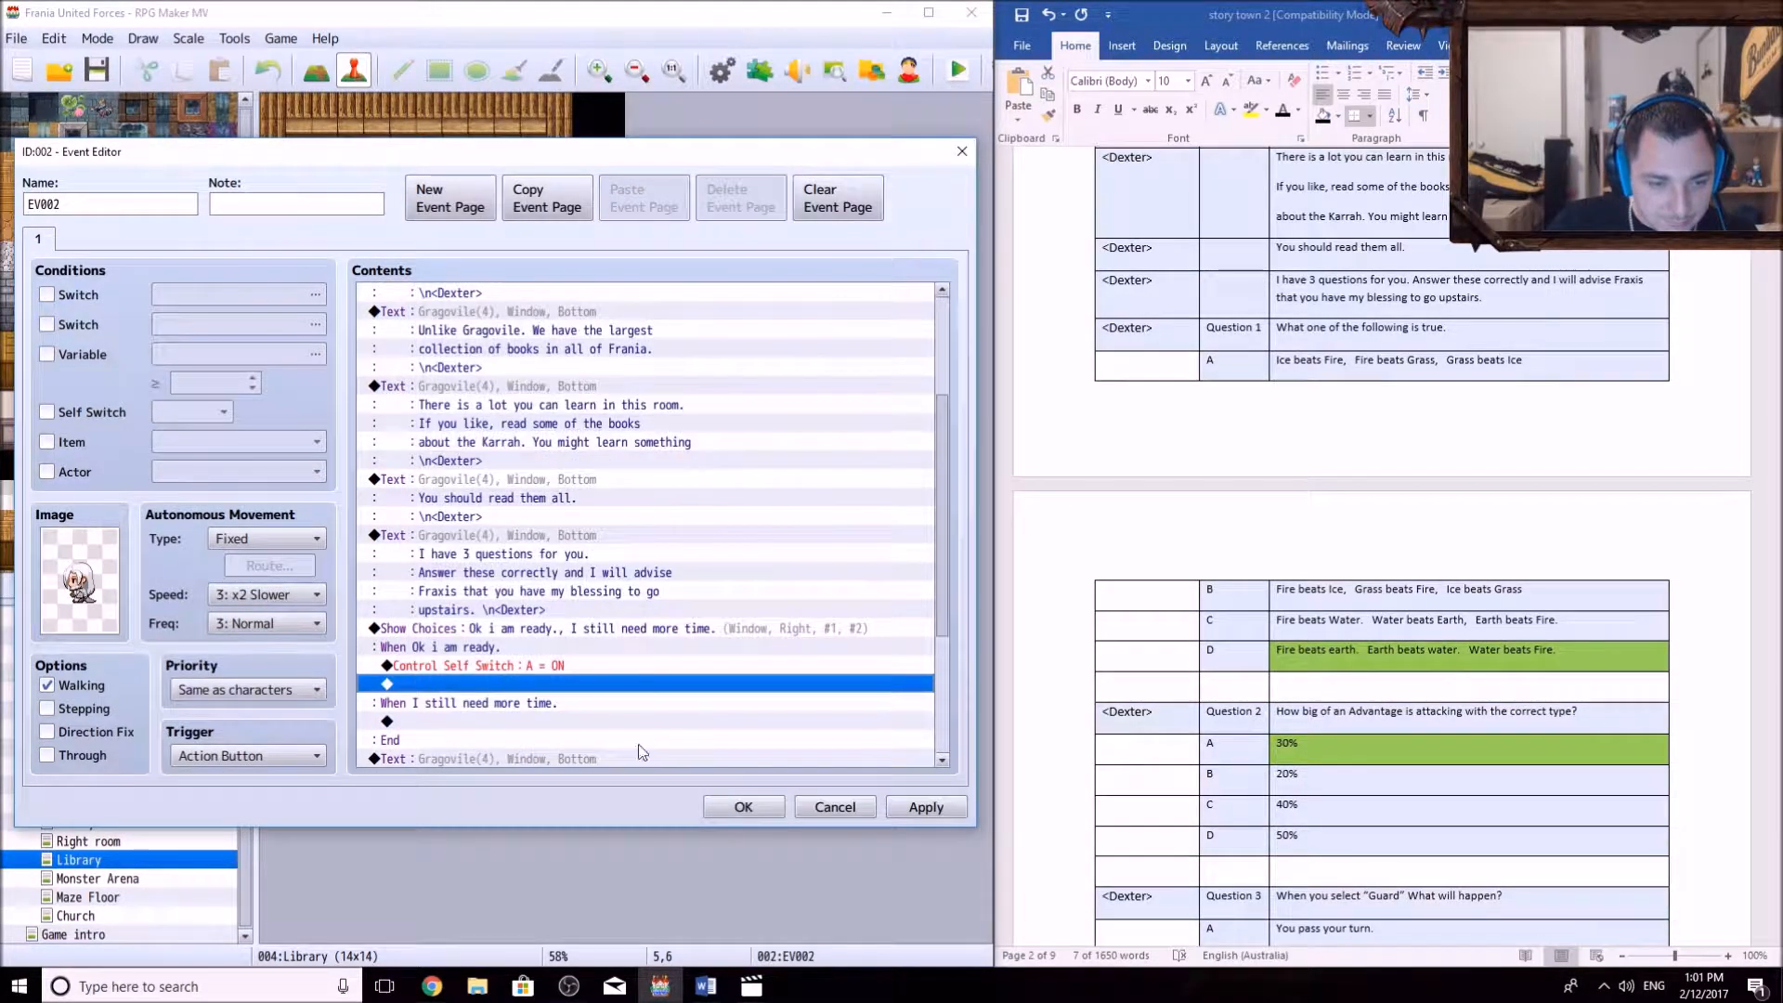
# - Cut the six empty Dexter messages below the choice block from the first event page
pyautogui.scroll(-1, 523, 721)
pyautogui.click(508, 665)
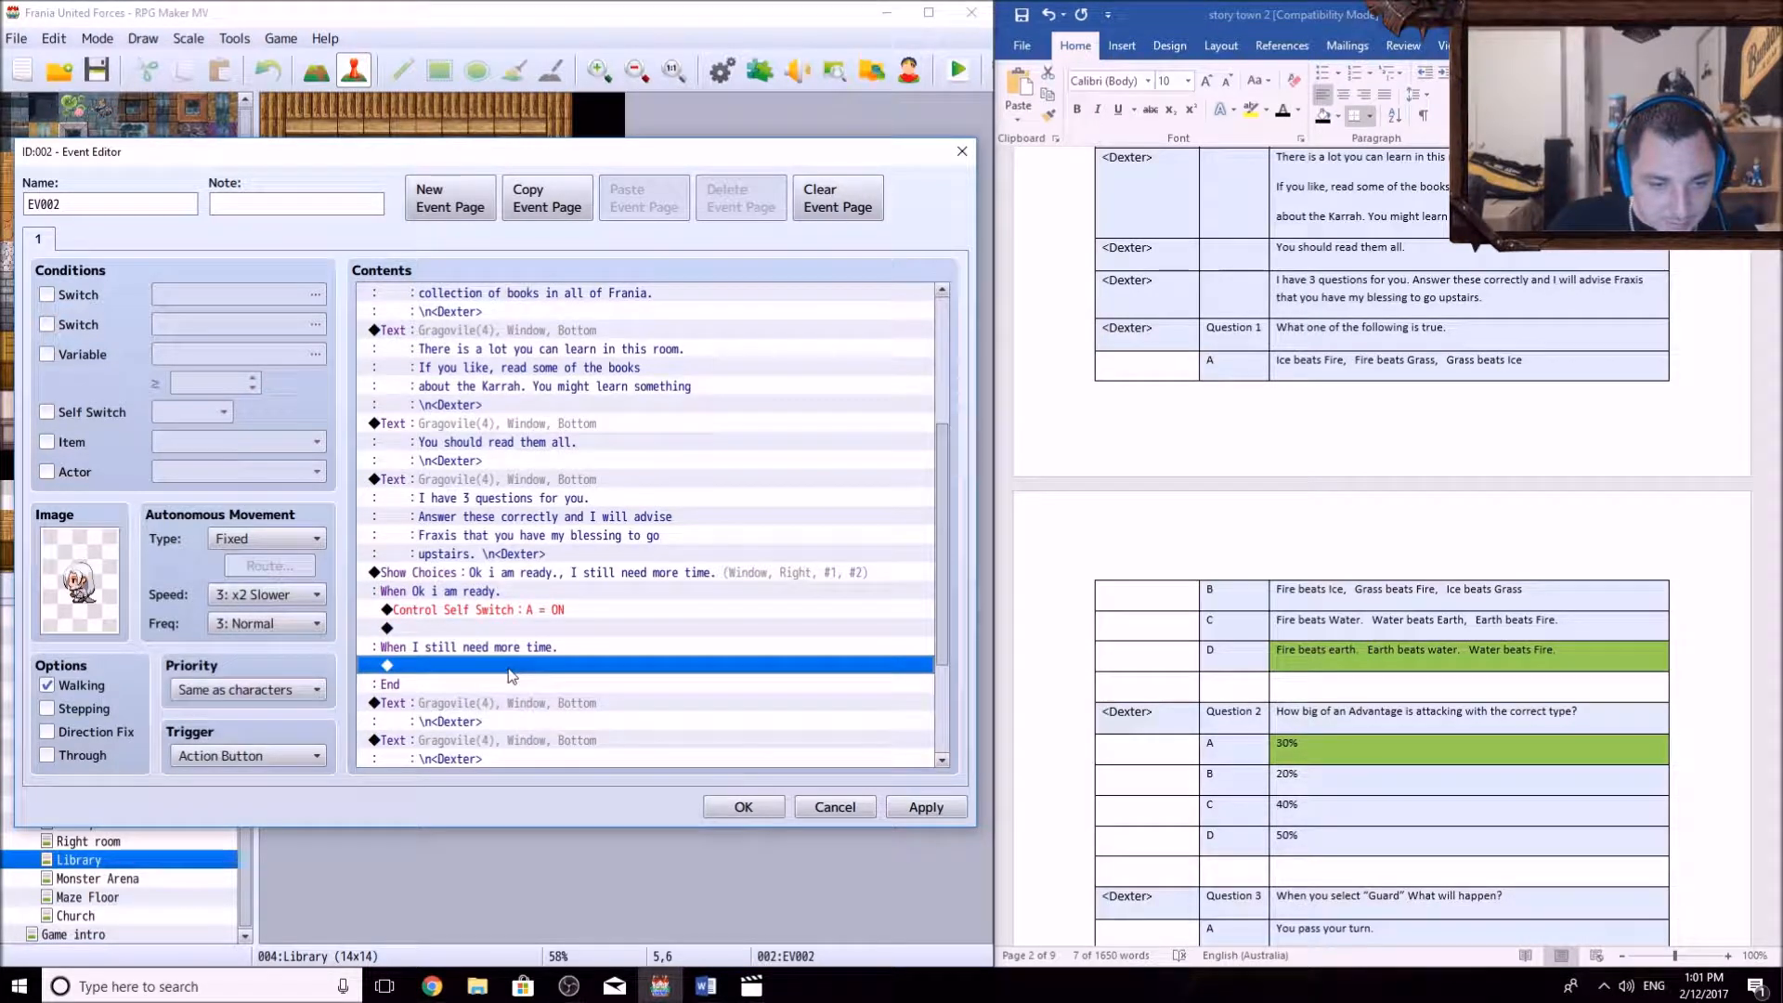
pyautogui.scroll(3, 508, 667)
pyautogui.scroll(-3, 508, 673)
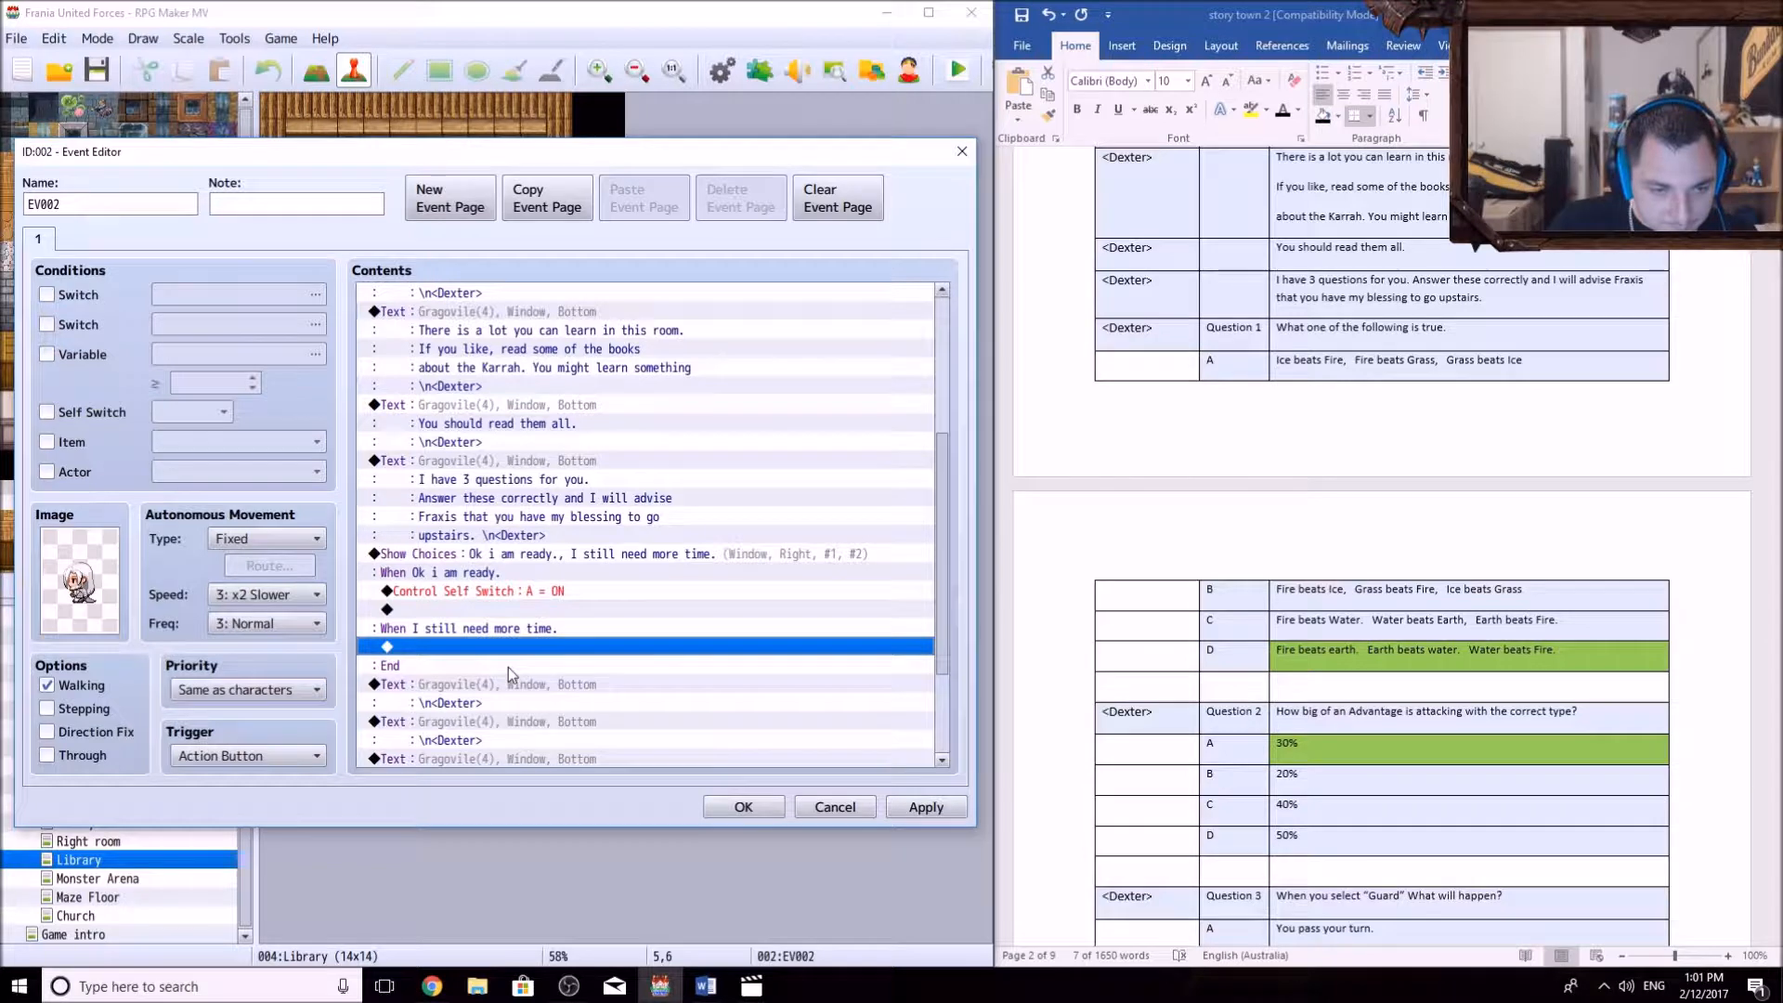
pyautogui.scroll(-1, 508, 666)
pyautogui.click(485, 613)
pyautogui.scroll(-1, 482, 652)
pyautogui.keyDown('shift'); pyautogui.click(467, 724); pyautogui.keyUp('shift')
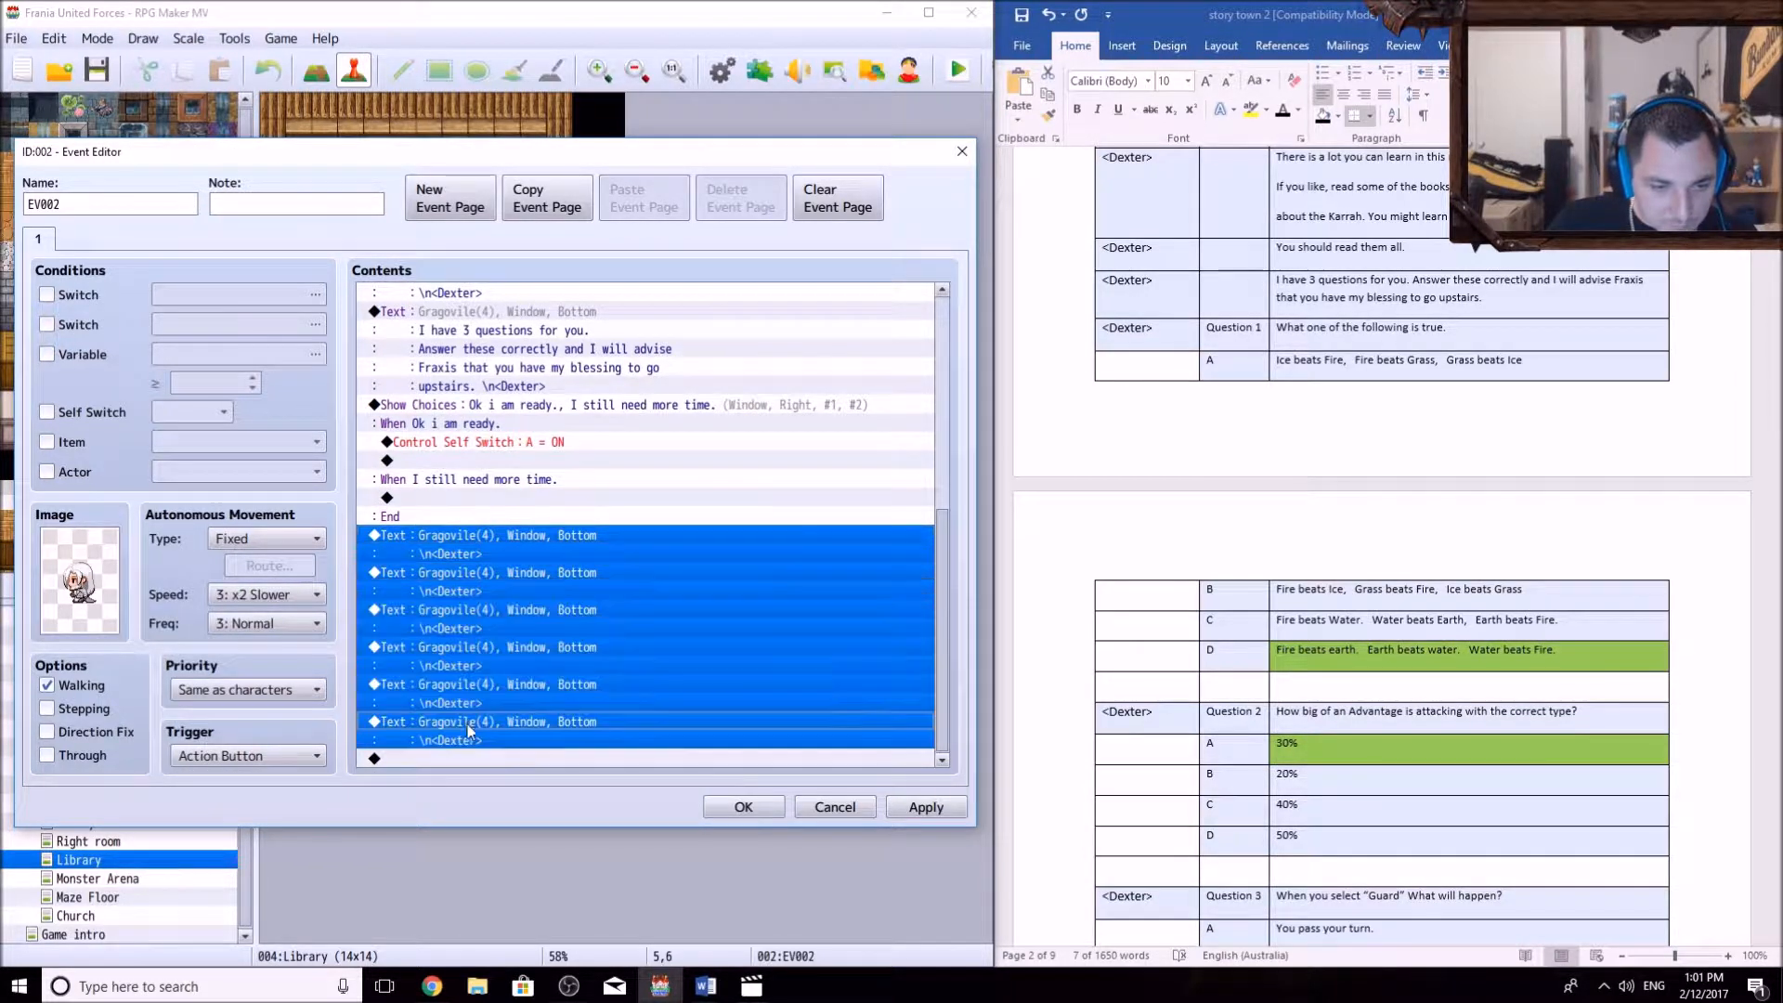
pyautogui.press('Delete')
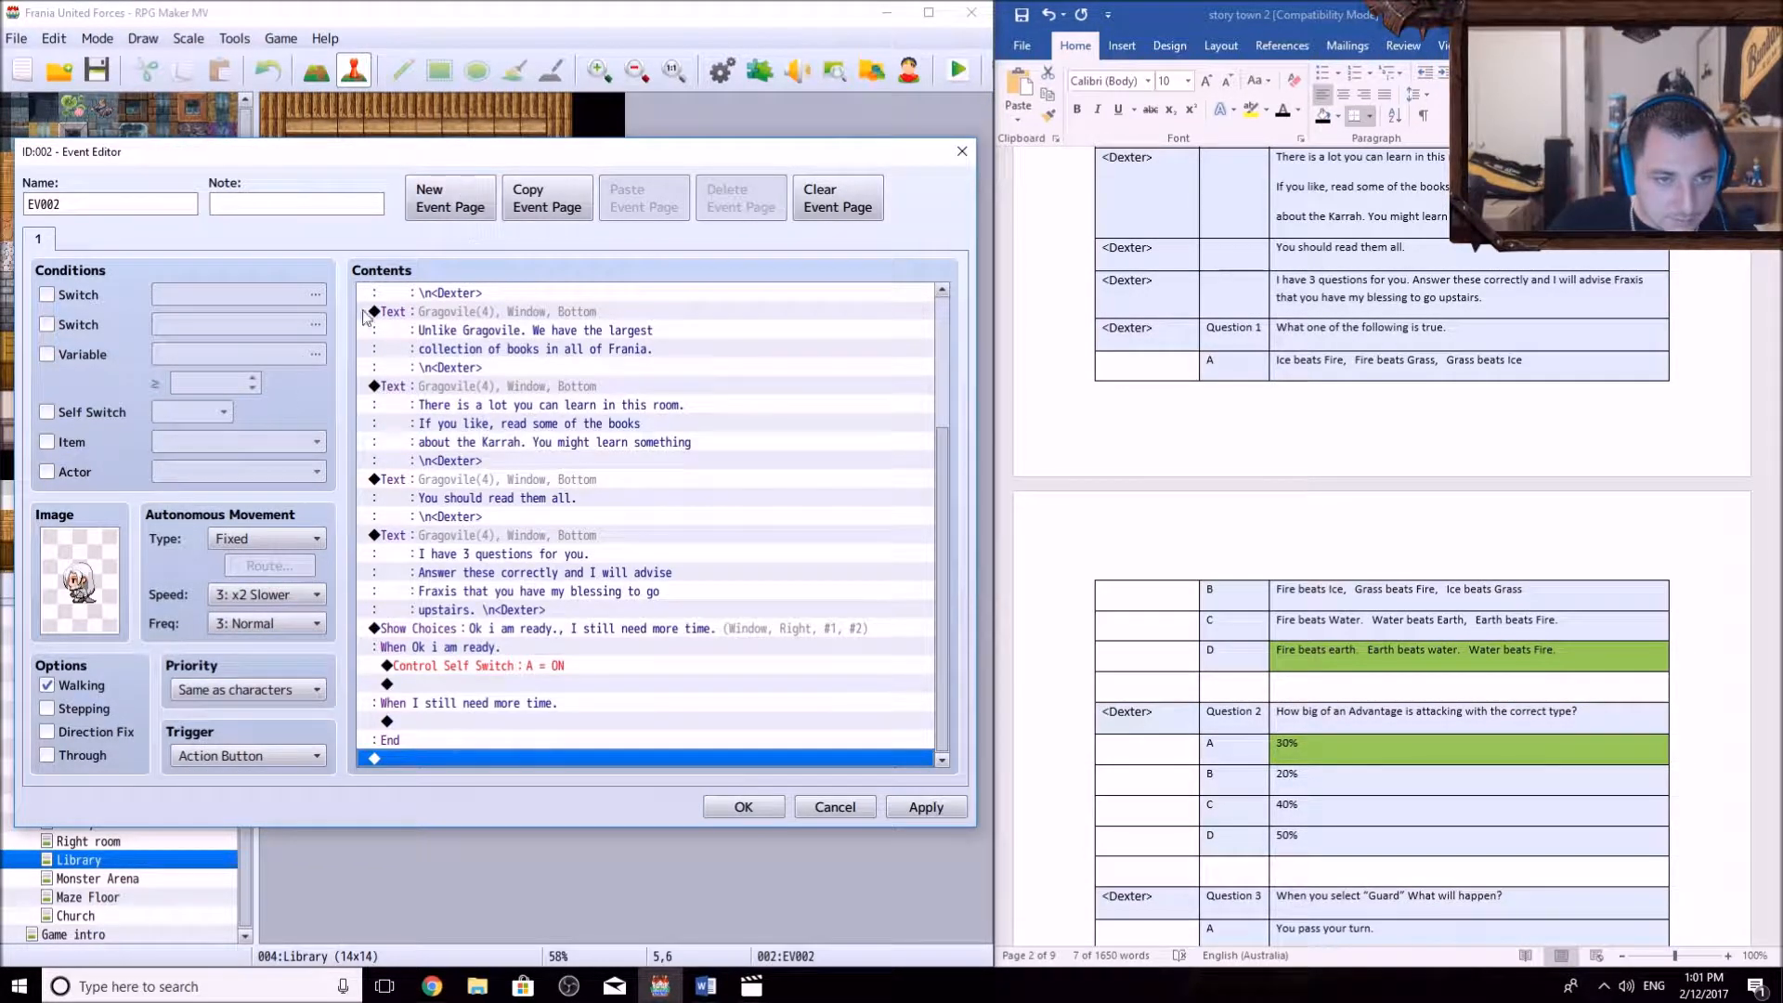
# - Add a second event page conditioned on Self Switch A and paste the six empty Dexter messages into it
pyautogui.click(431, 220)
pyautogui.click(46, 412)
pyautogui.click(192, 411)
pyautogui.click(185, 429)
pyautogui.click(458, 293)
pyautogui.hotkey('ctrl', 'v')
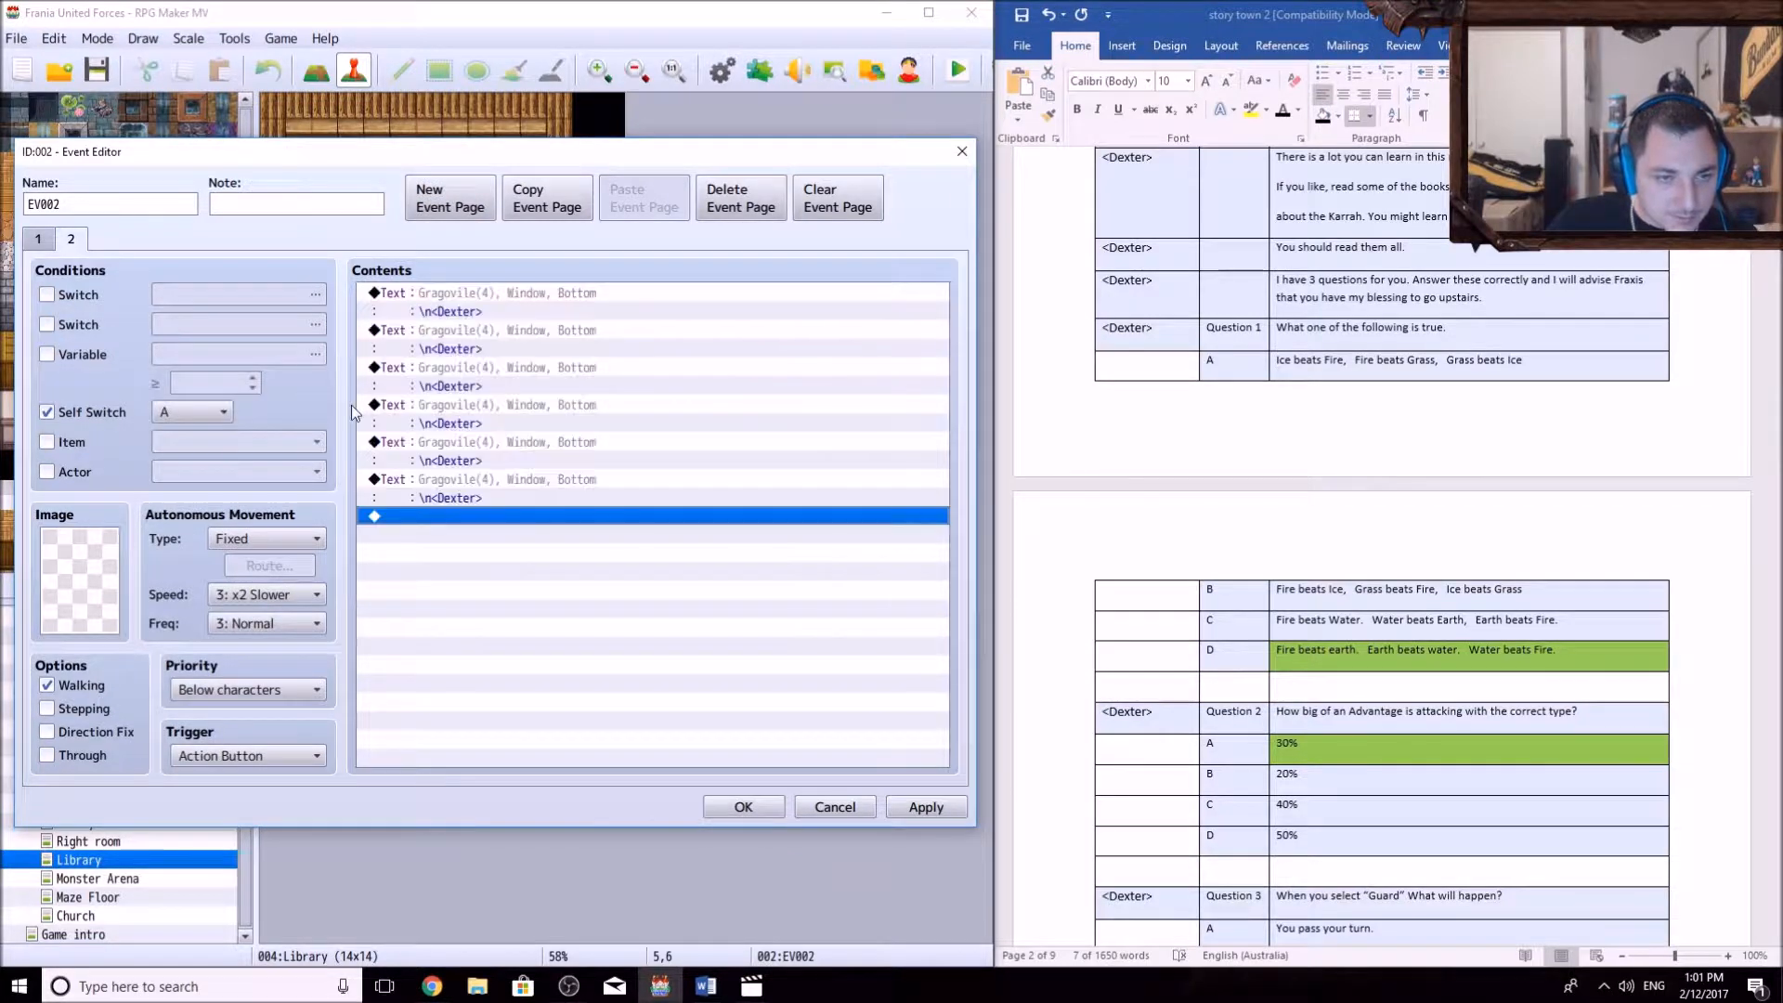
# - Give the second page Dexter's white-haired sprite from the Gragovile sheet, using the middle left-facing frame
pyautogui.doubleClick(63, 563)
pyautogui.click(236, 490)
pyautogui.click(240, 510)
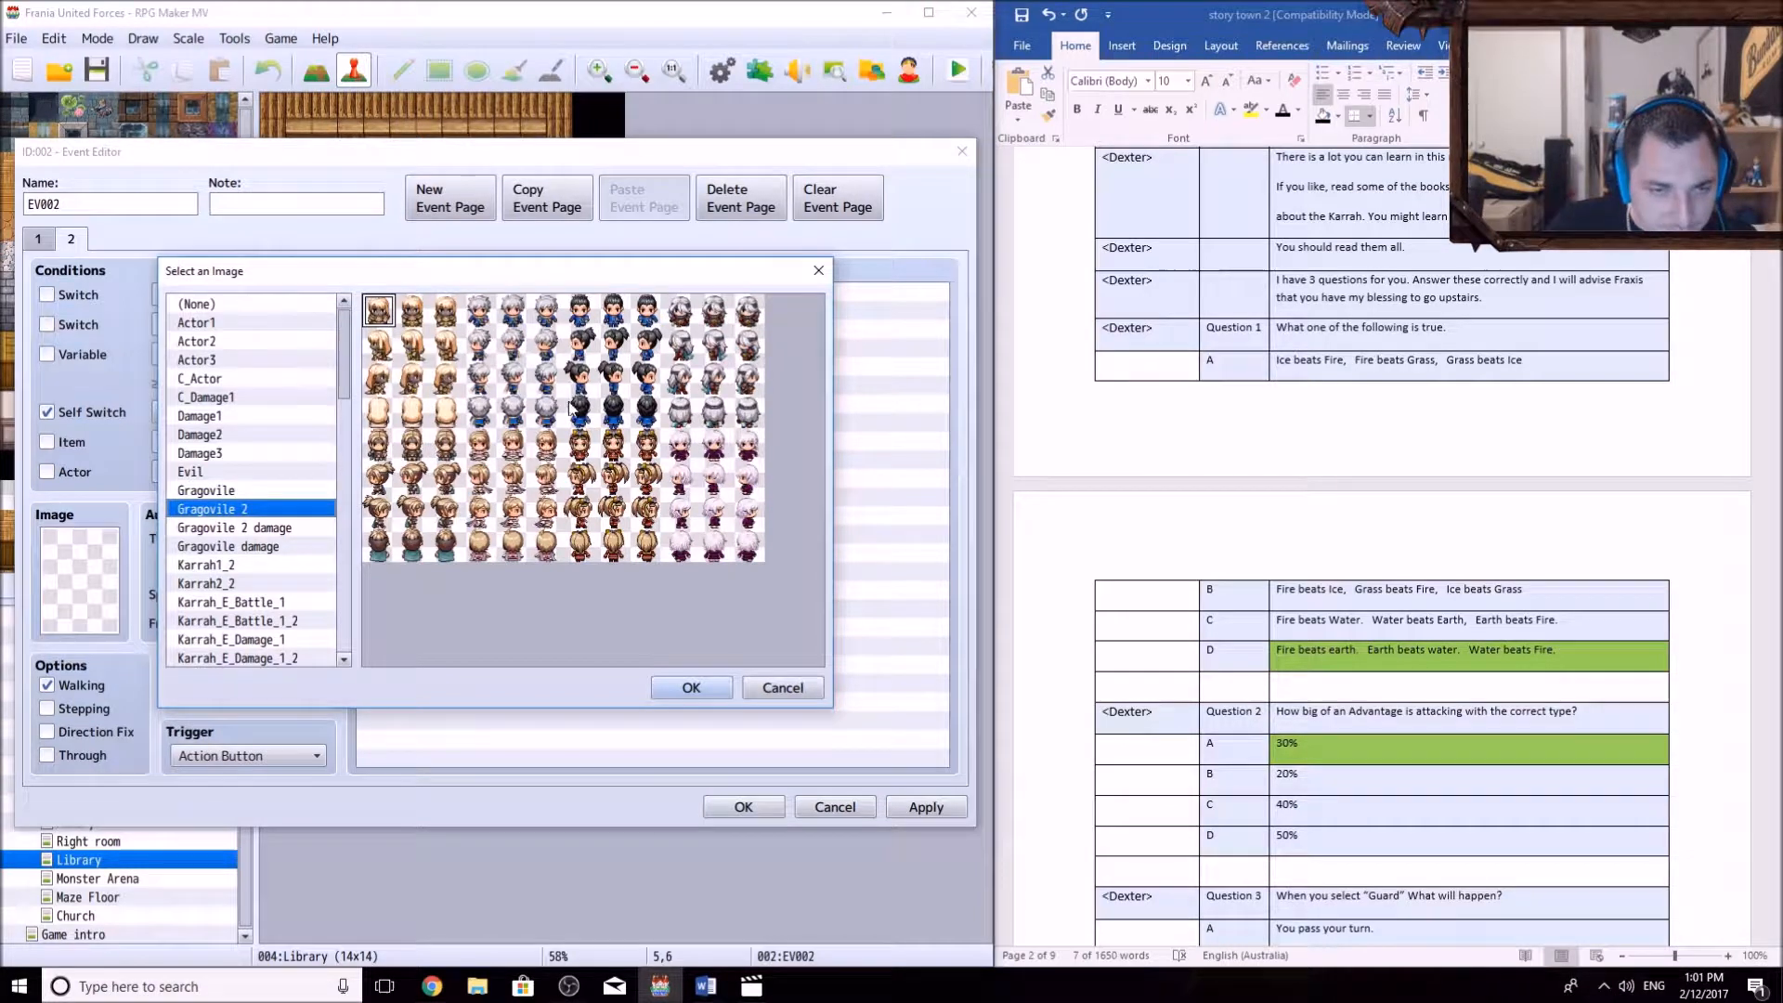
pyautogui.click(216, 490)
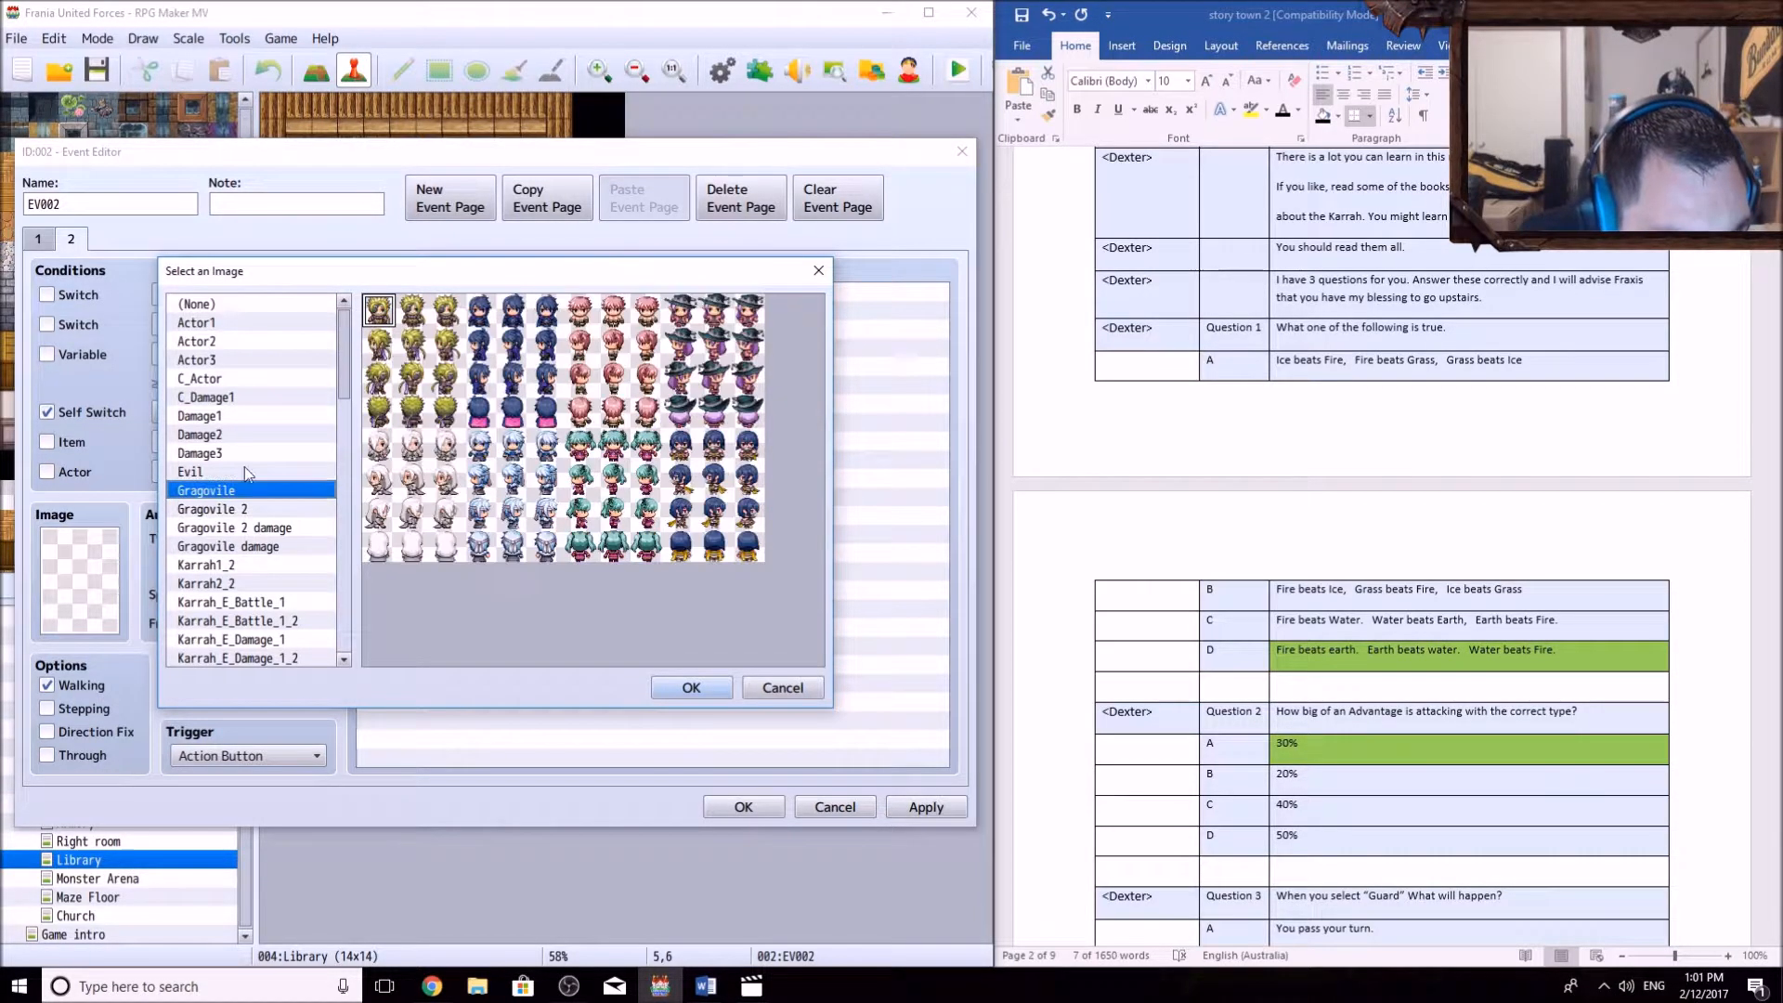
pyautogui.doubleClick(411, 481)
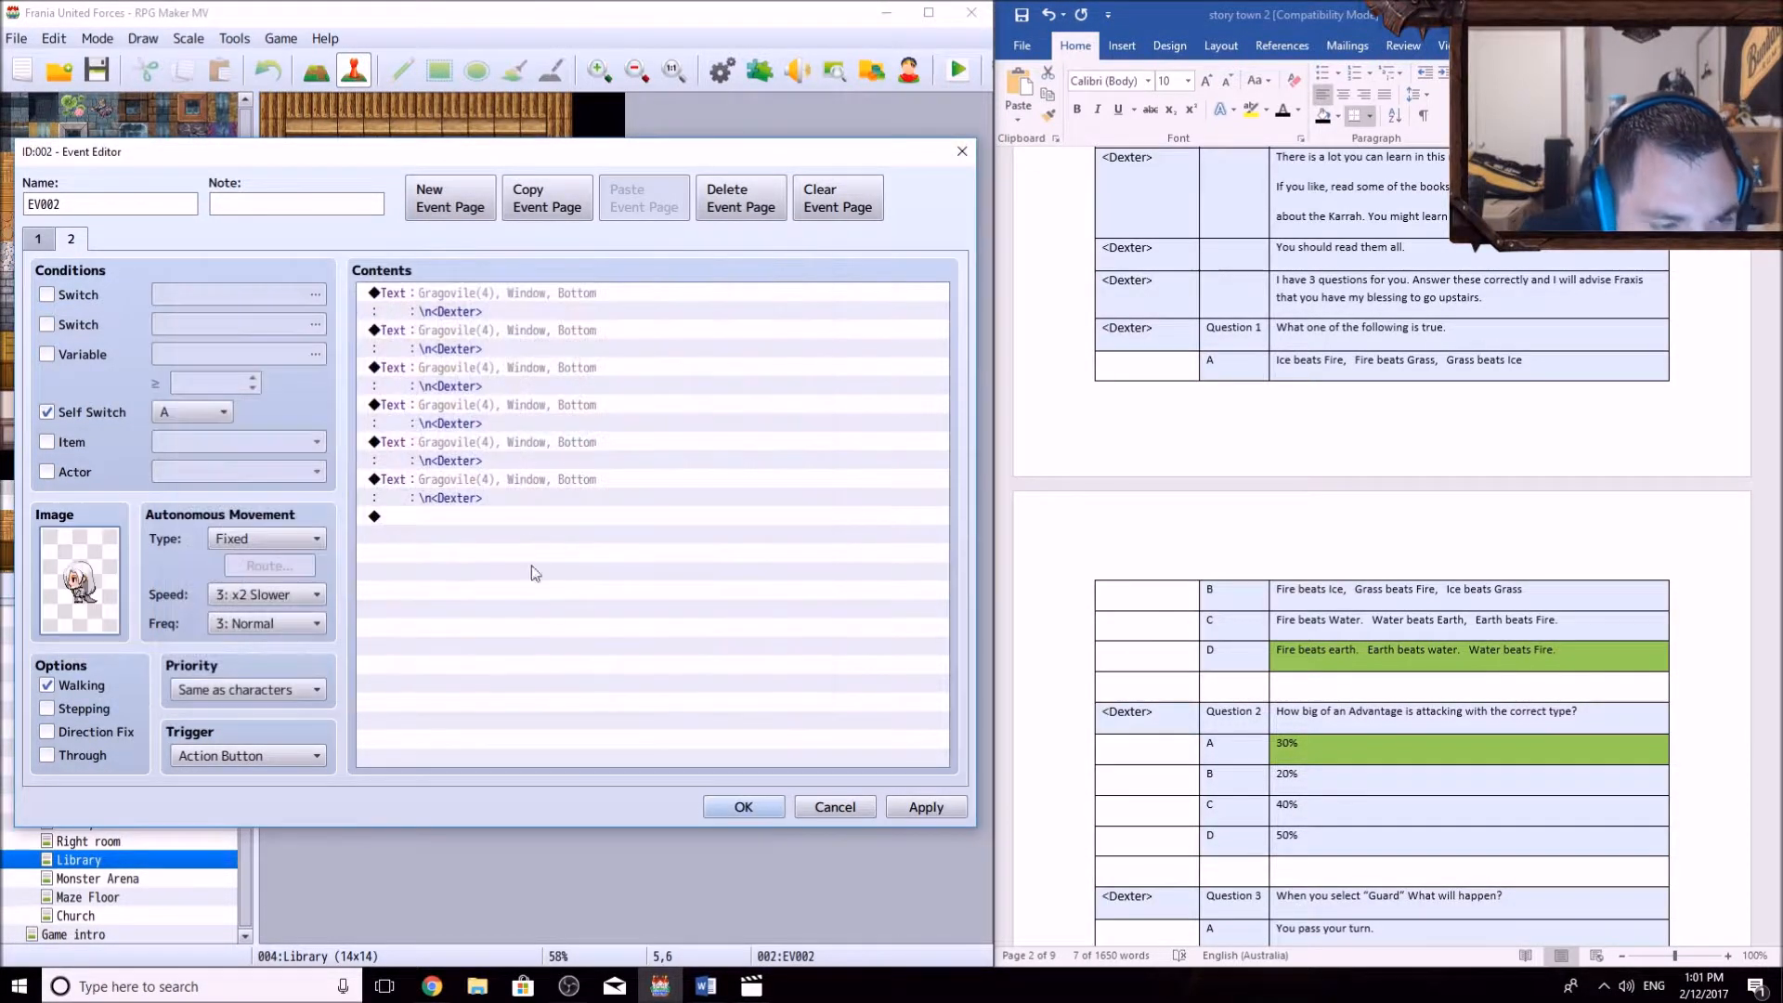
# - Change the first page's image to the same middle left-facing Dexter frame and save the event
pyautogui.click(43, 242)
pyautogui.click(76, 245)
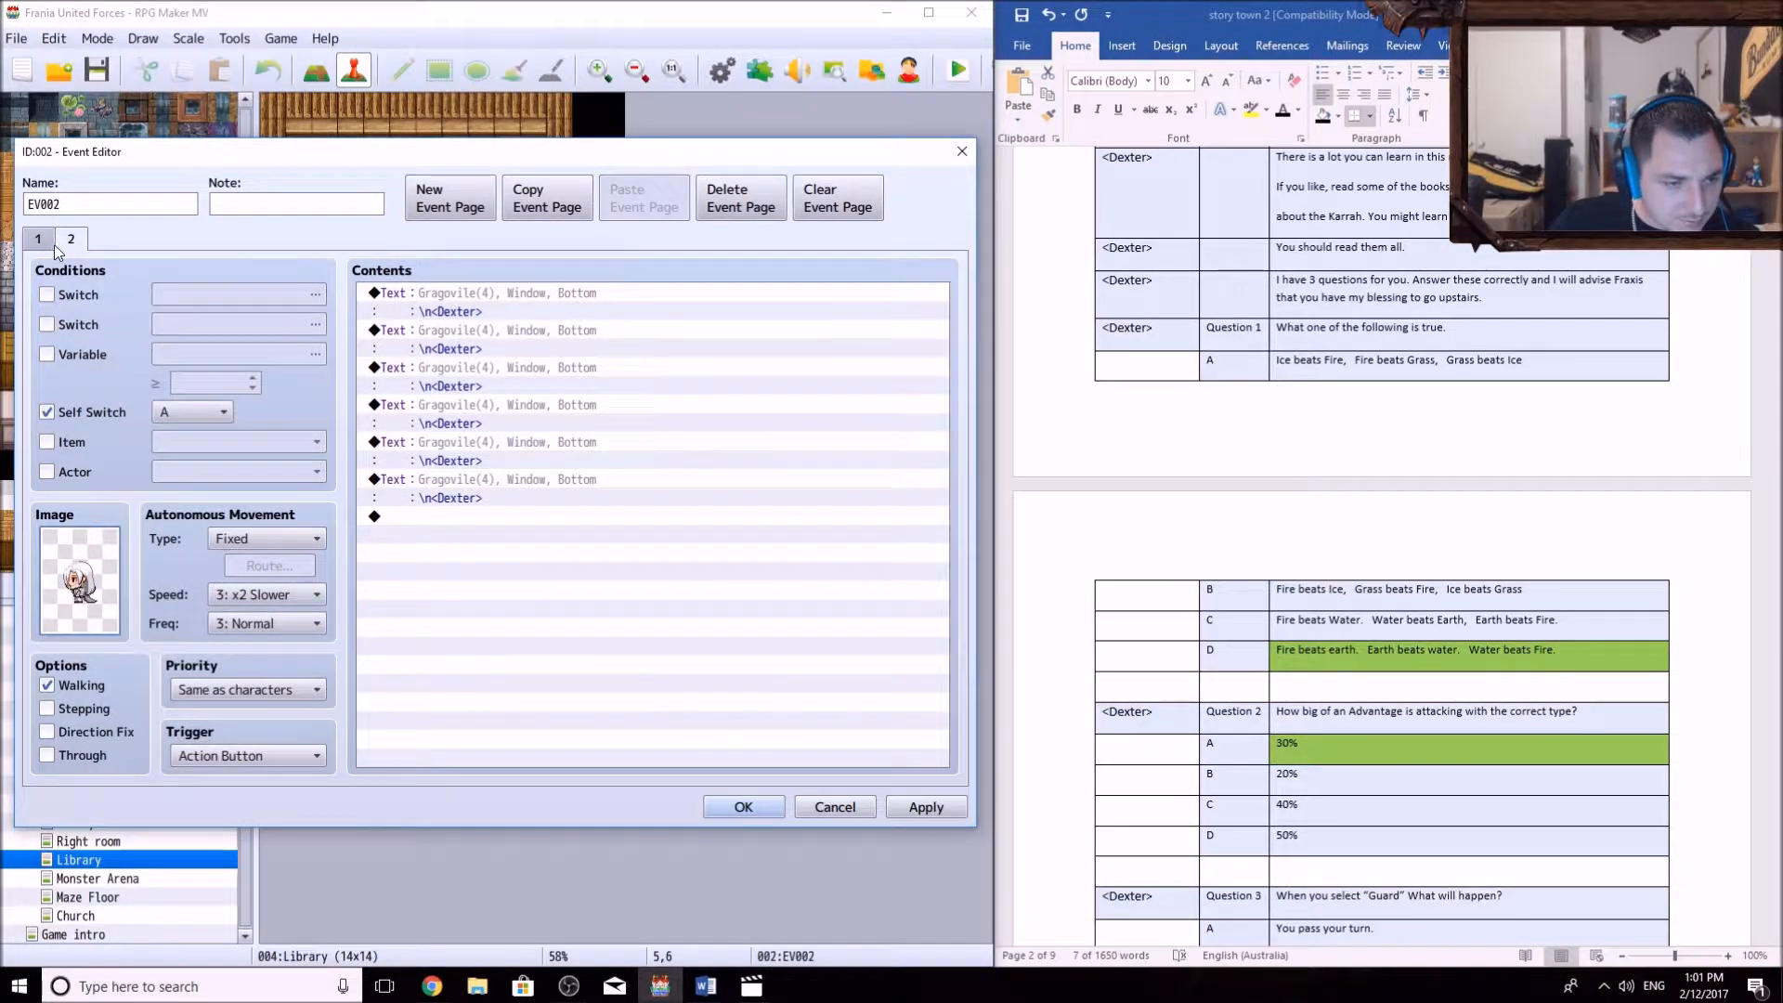
pyautogui.click(53, 244)
pyautogui.doubleClick(75, 592)
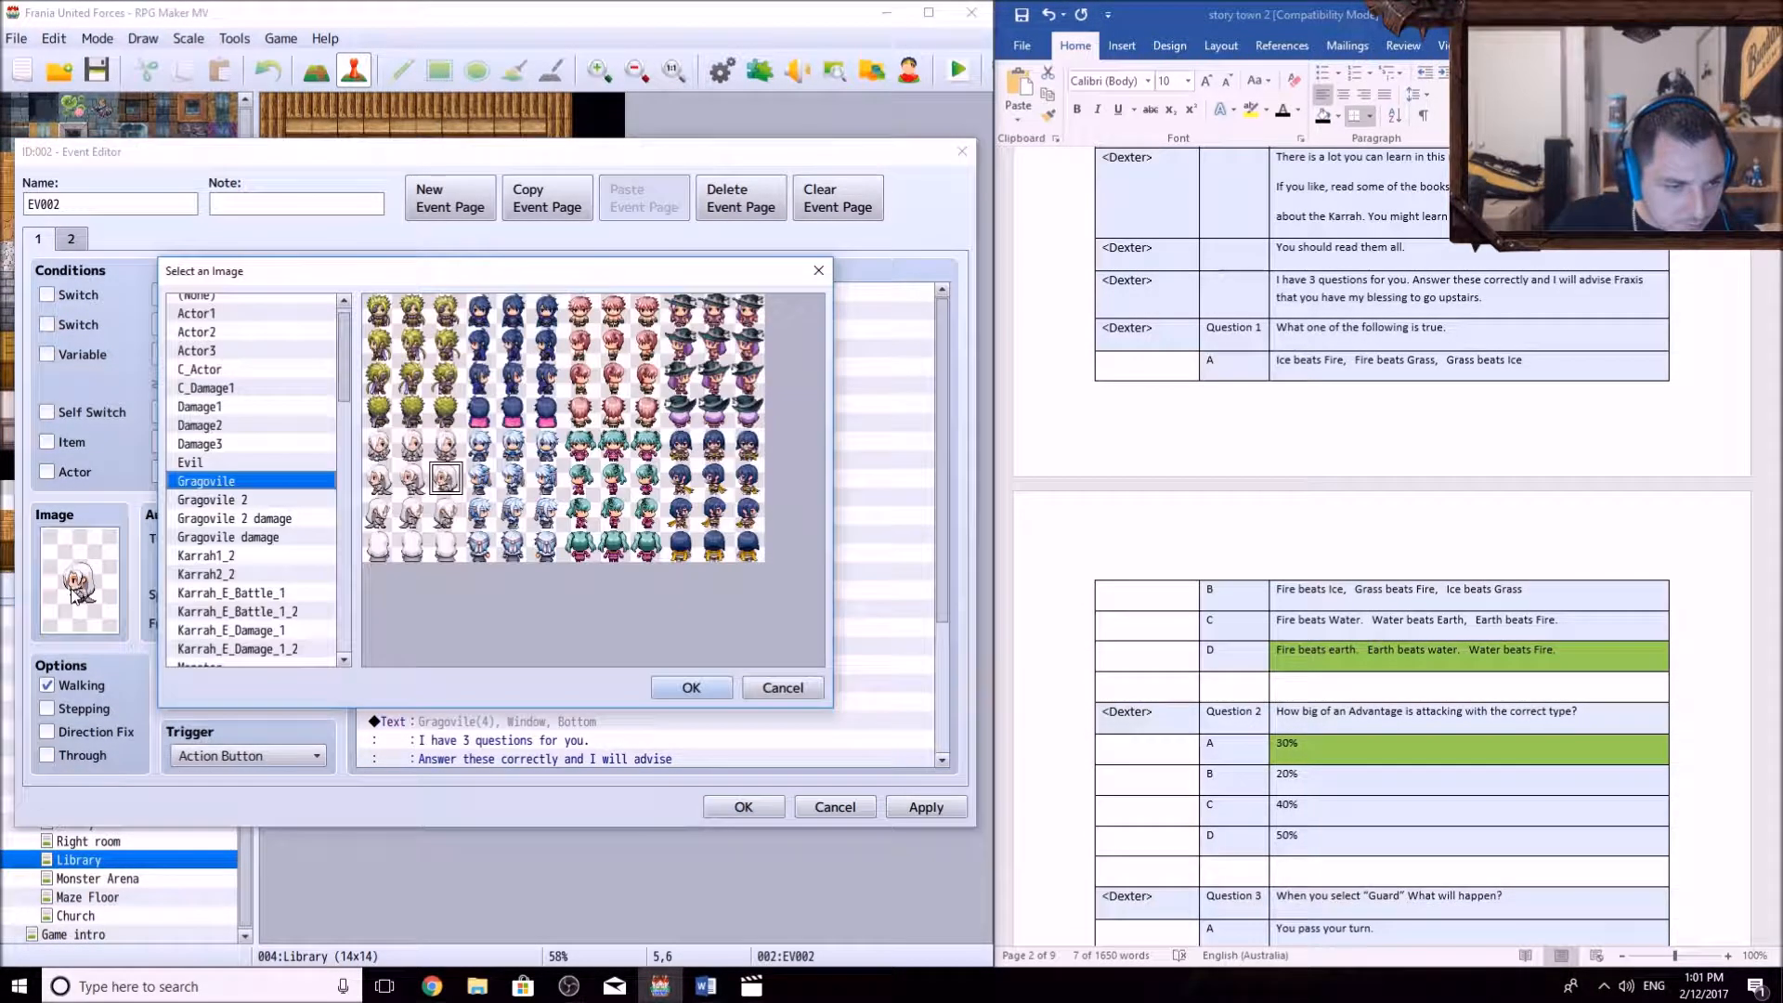
pyautogui.click(414, 483)
pyautogui.click(690, 687)
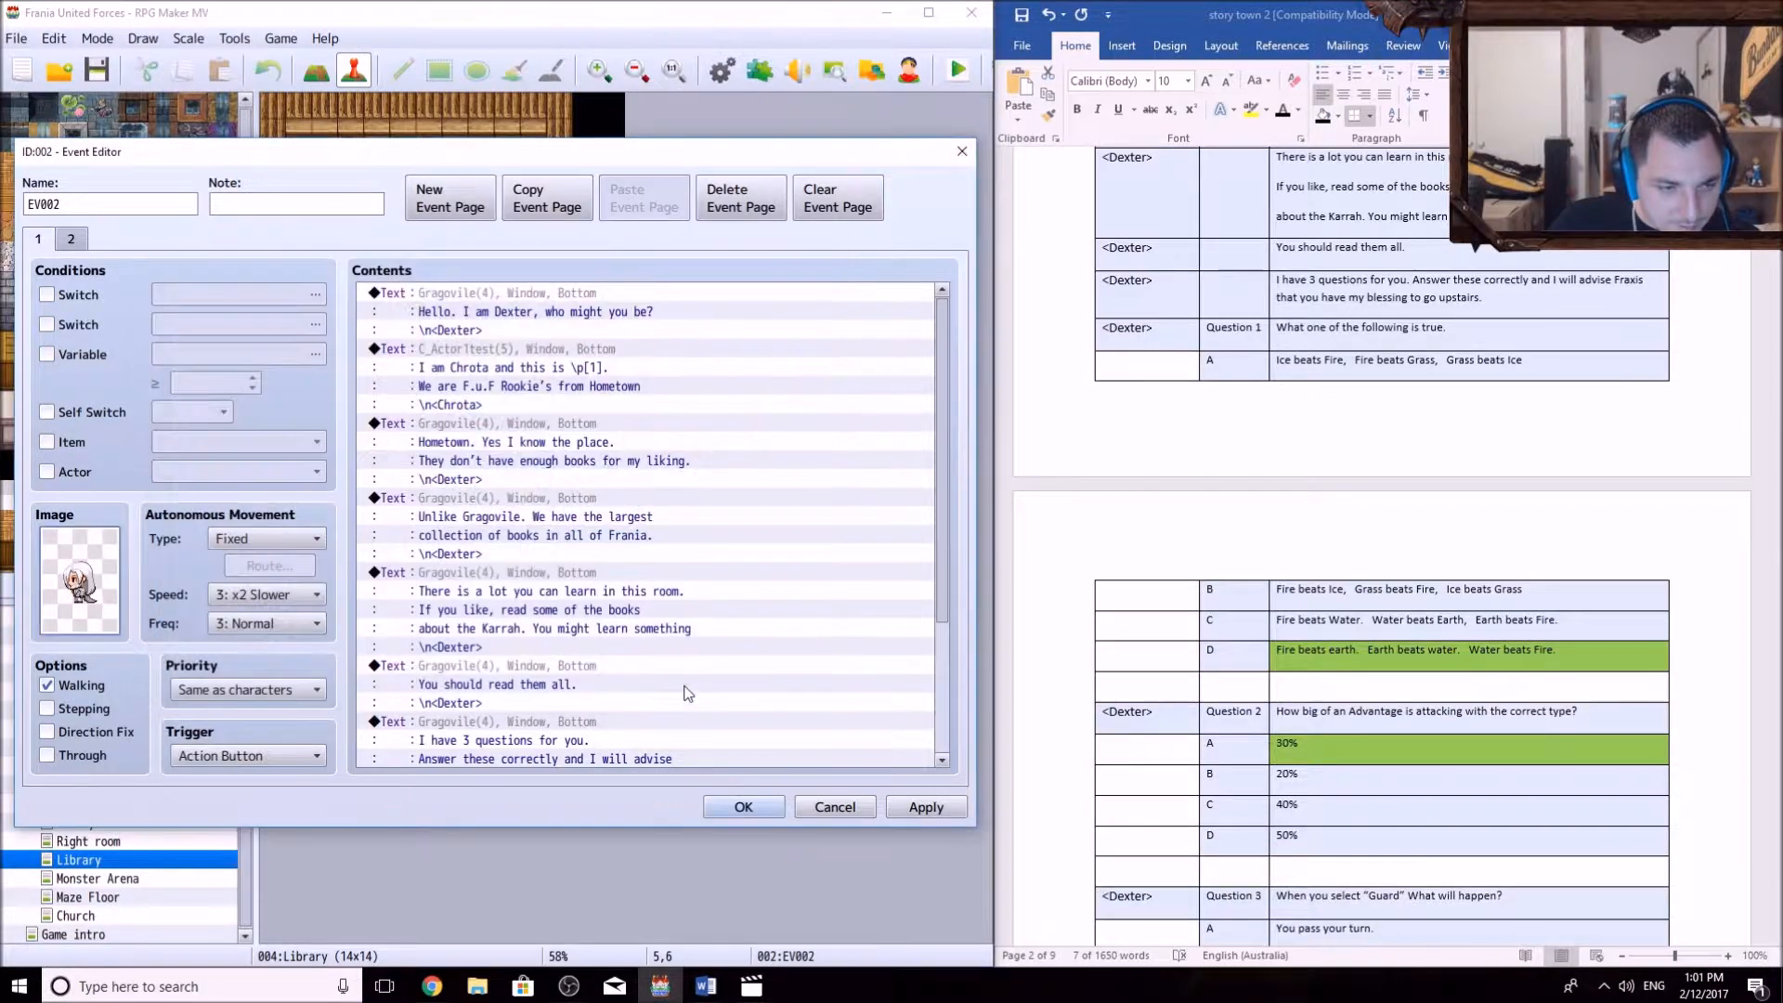
pyautogui.click(744, 807)
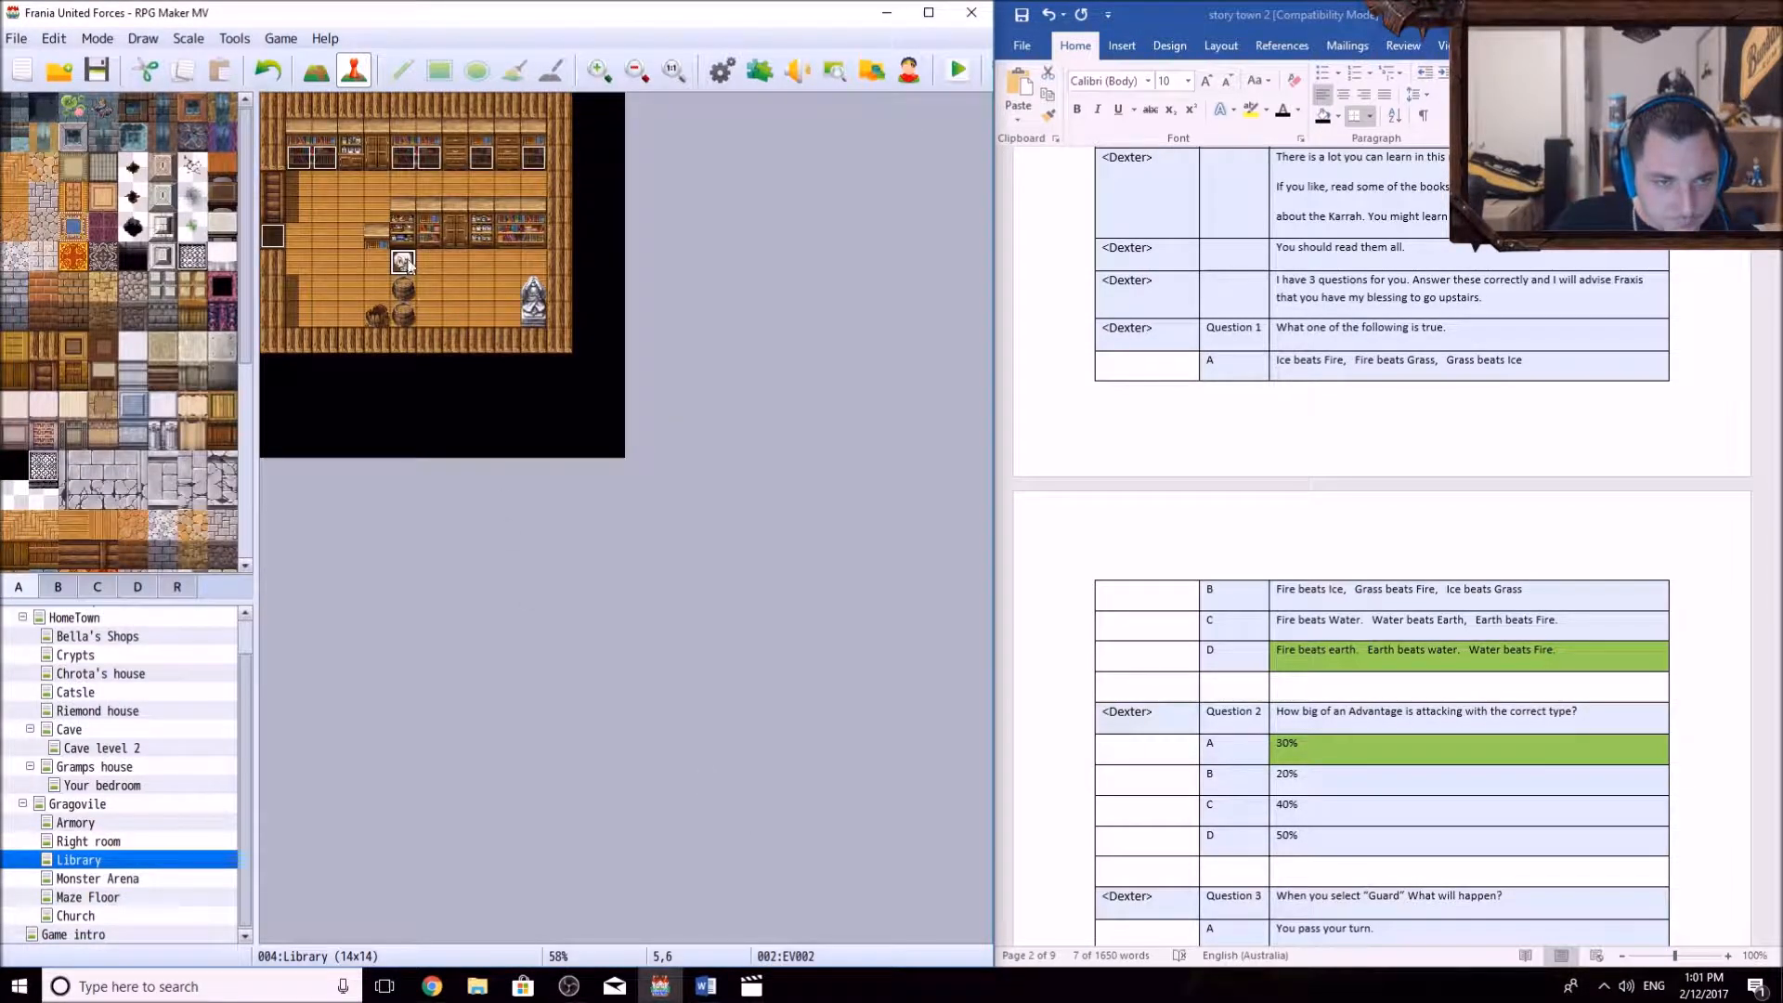
# - Reopen Dexter's event and copy "What one of the following is true." from the script above the name tag in page 2's first message
pyautogui.doubleClick(402, 262)
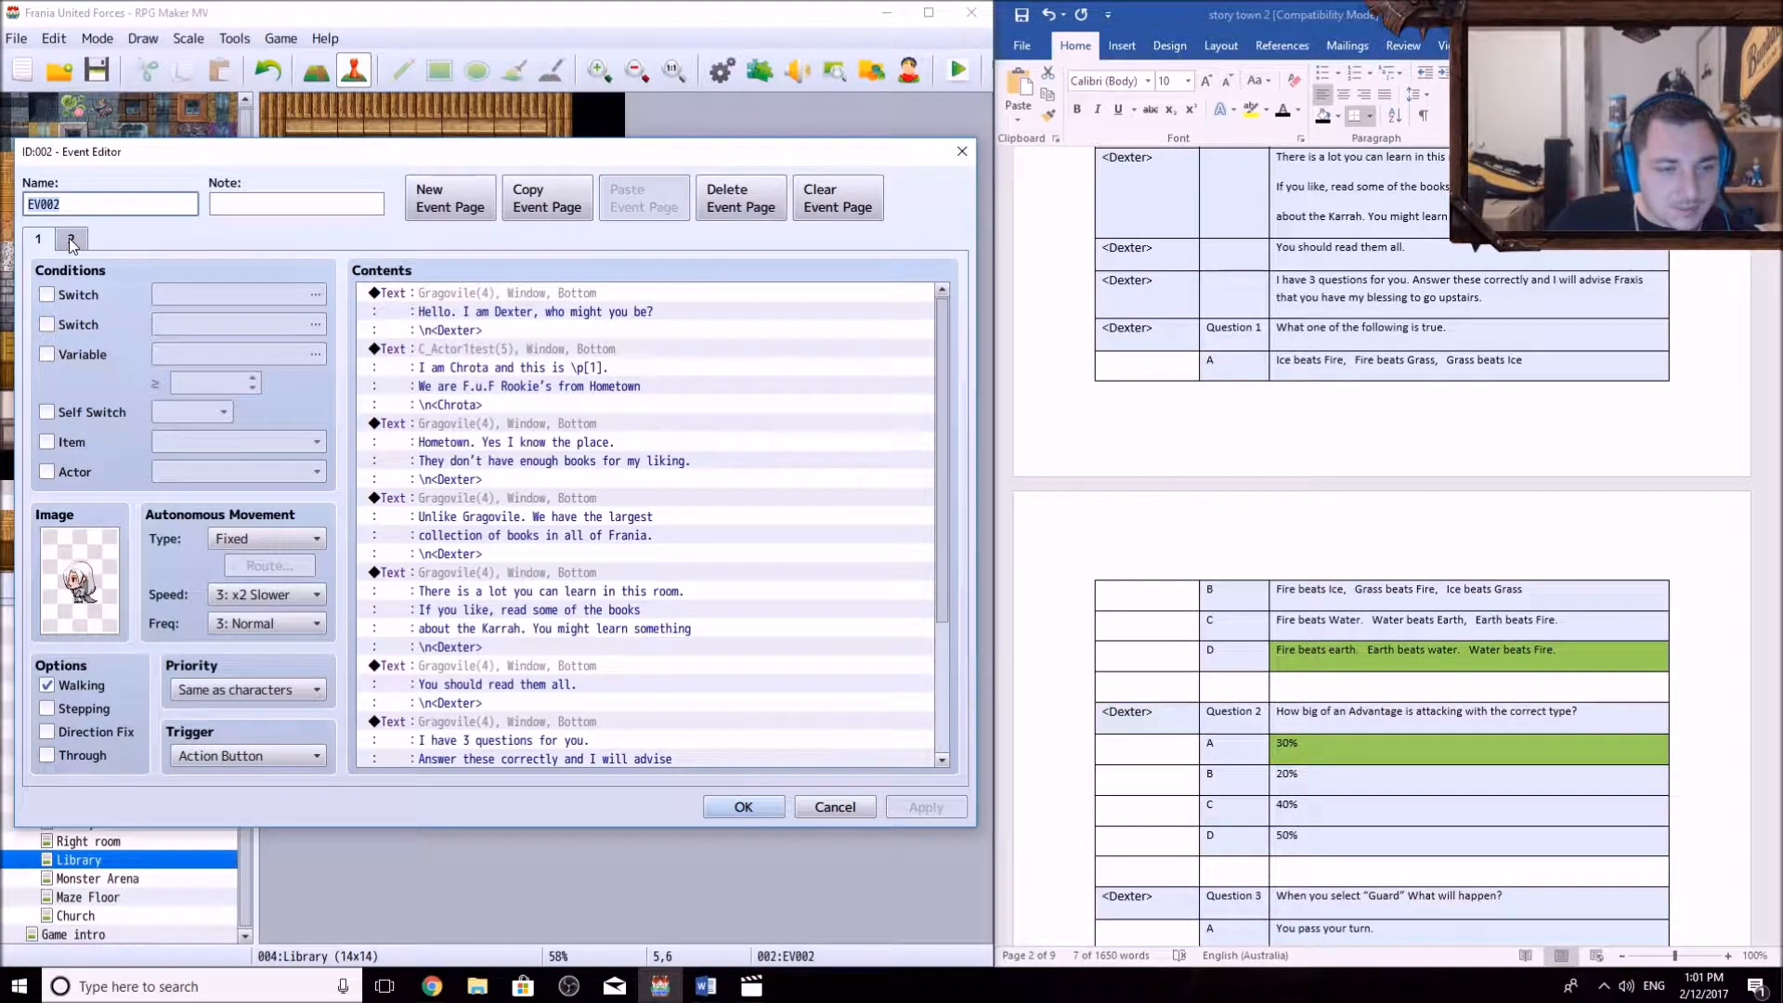
pyautogui.moveTo(940, 327); pyautogui.dragTo(841, 557)
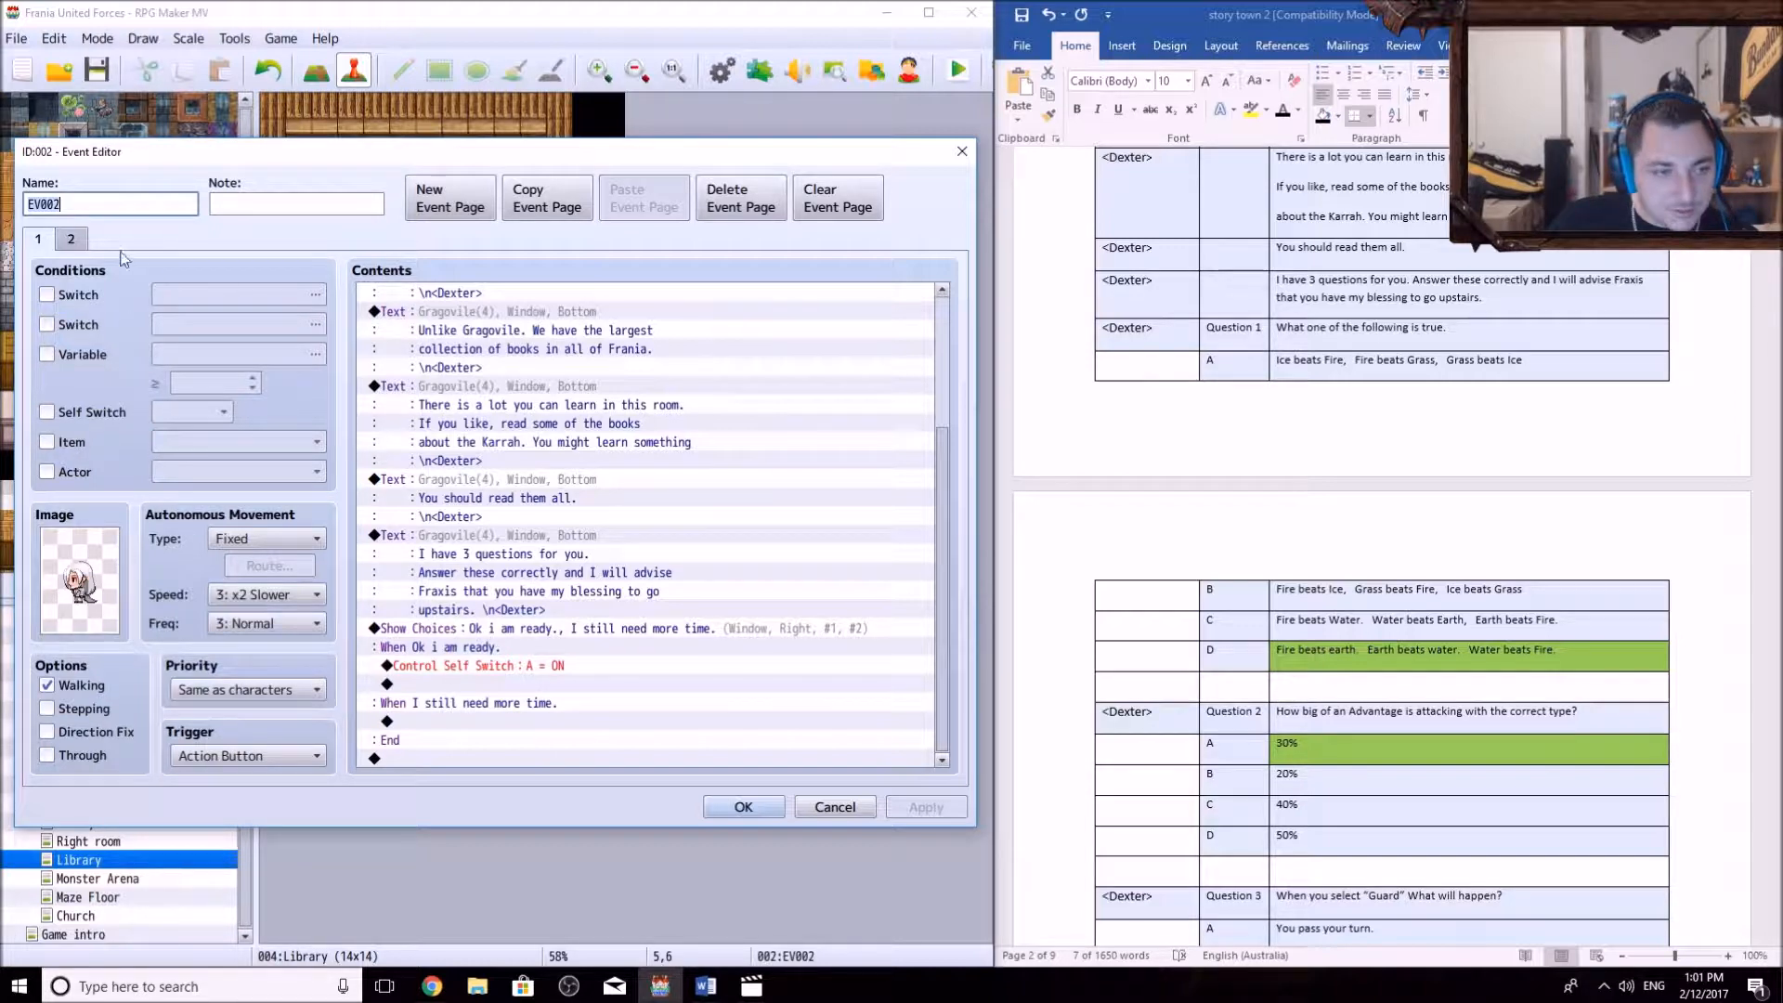
pyautogui.click(70, 239)
pyautogui.click(475, 305)
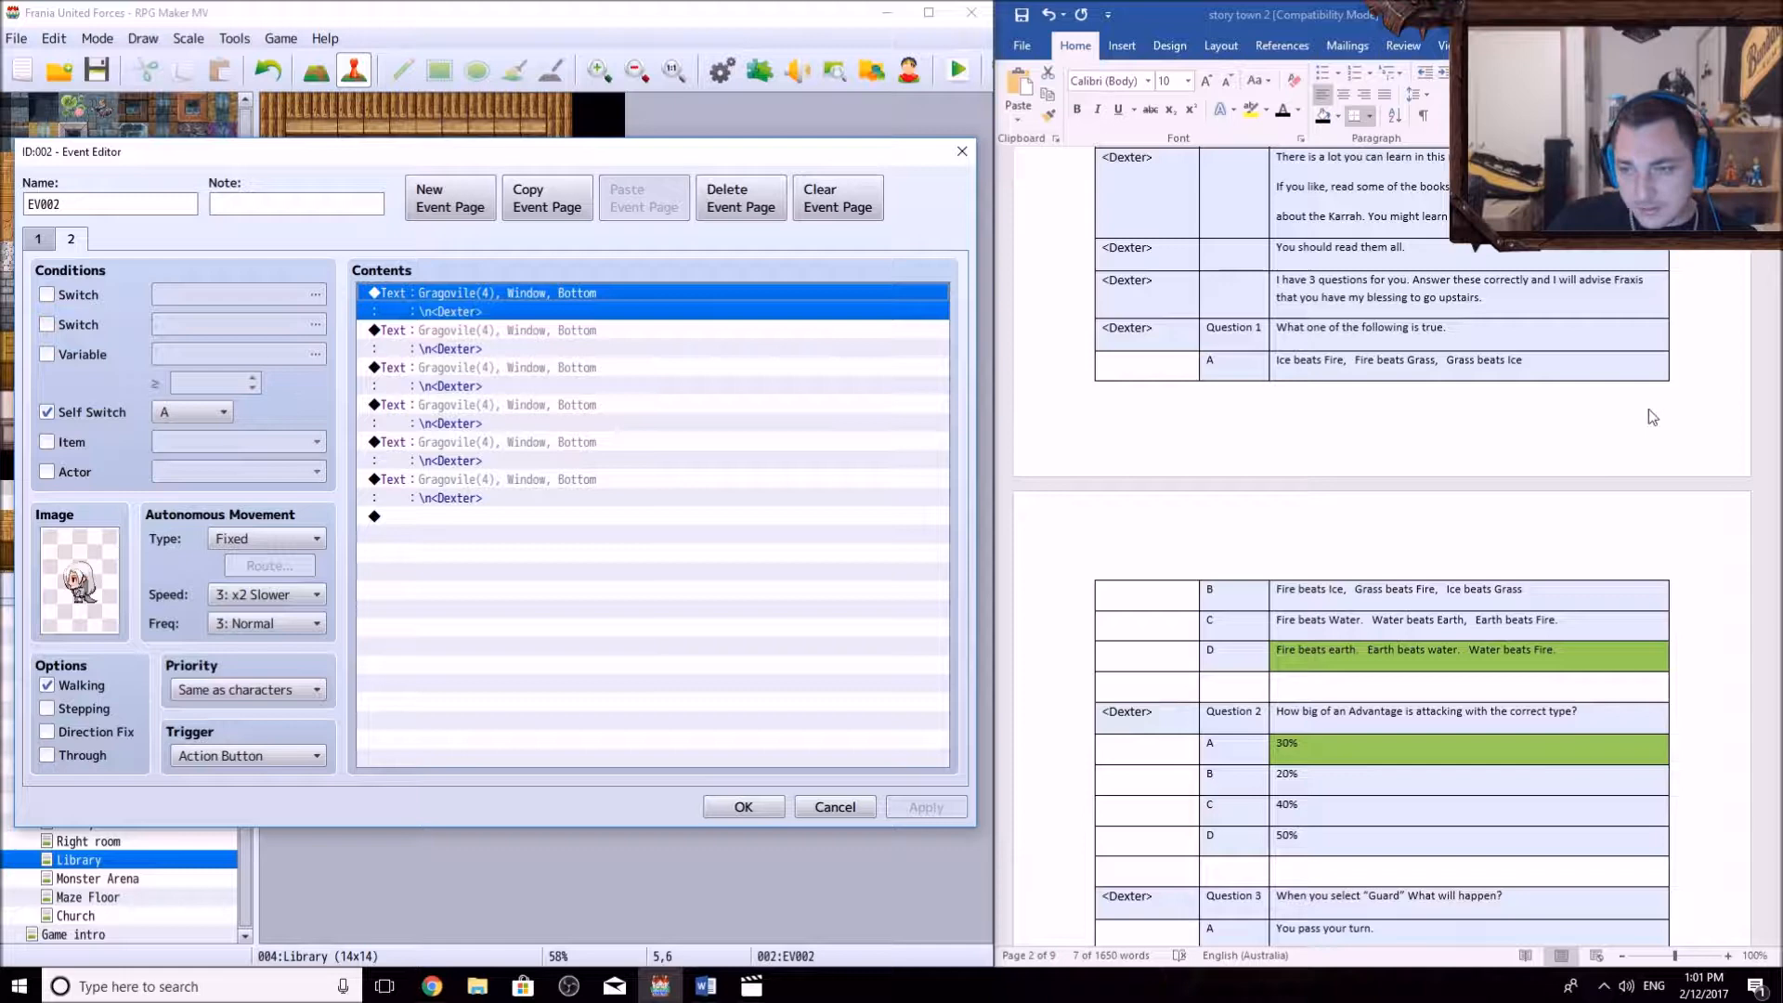
pyautogui.click(1318, 271)
pyautogui.click(1377, 341)
pyautogui.moveTo(1448, 330); pyautogui.dragTo(1290, 338)
pyautogui.hotkey('ctrl', 'c')
pyautogui.doubleClick(489, 300)
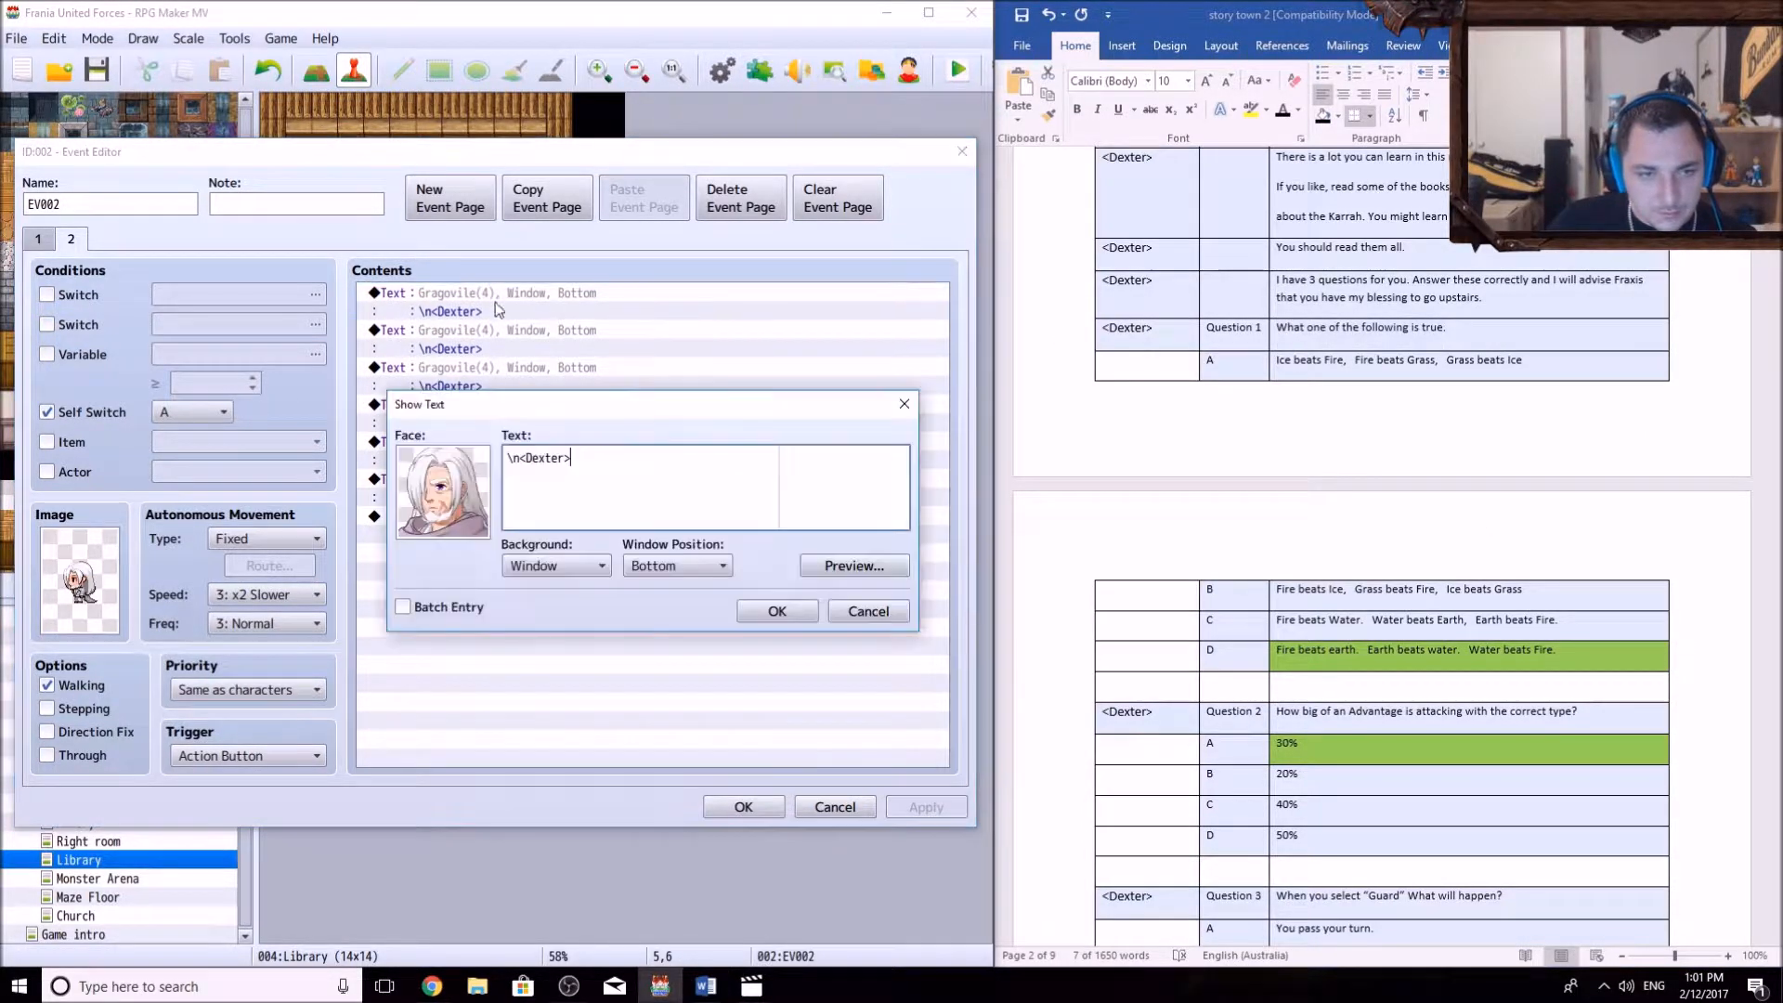
pyautogui.click(508, 457)
pyautogui.hotkey('ctrl', 'v')
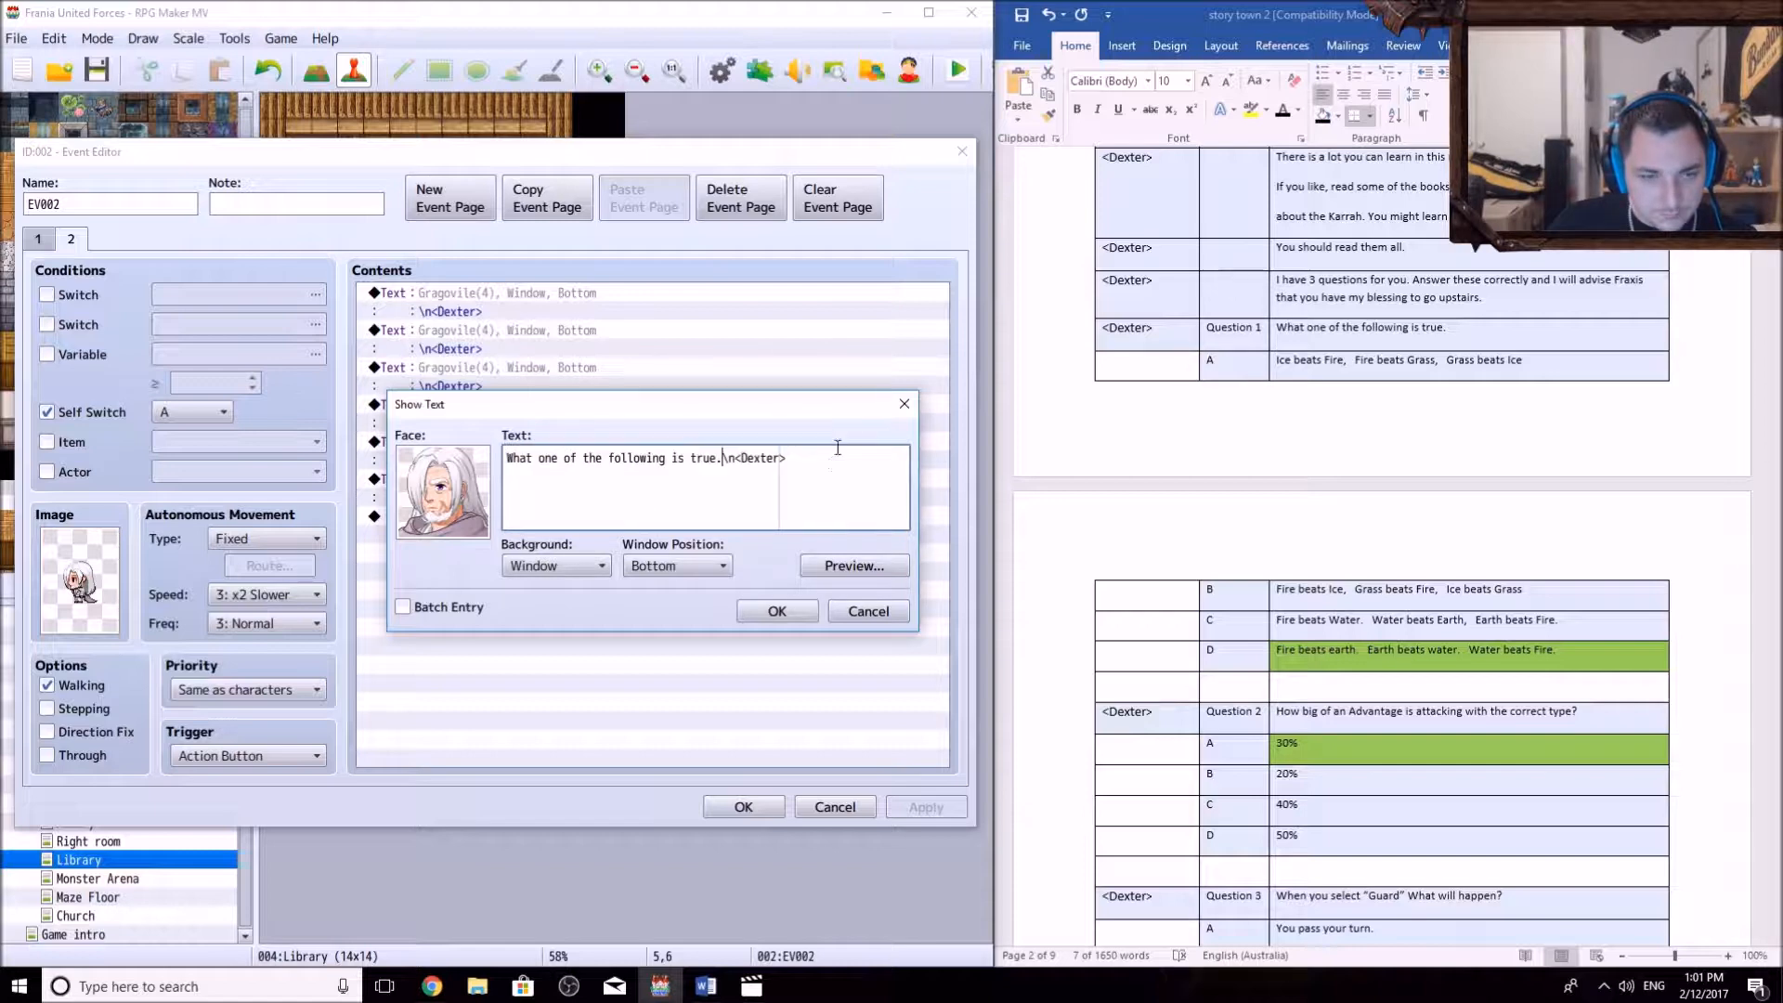
pyautogui.press('Return')
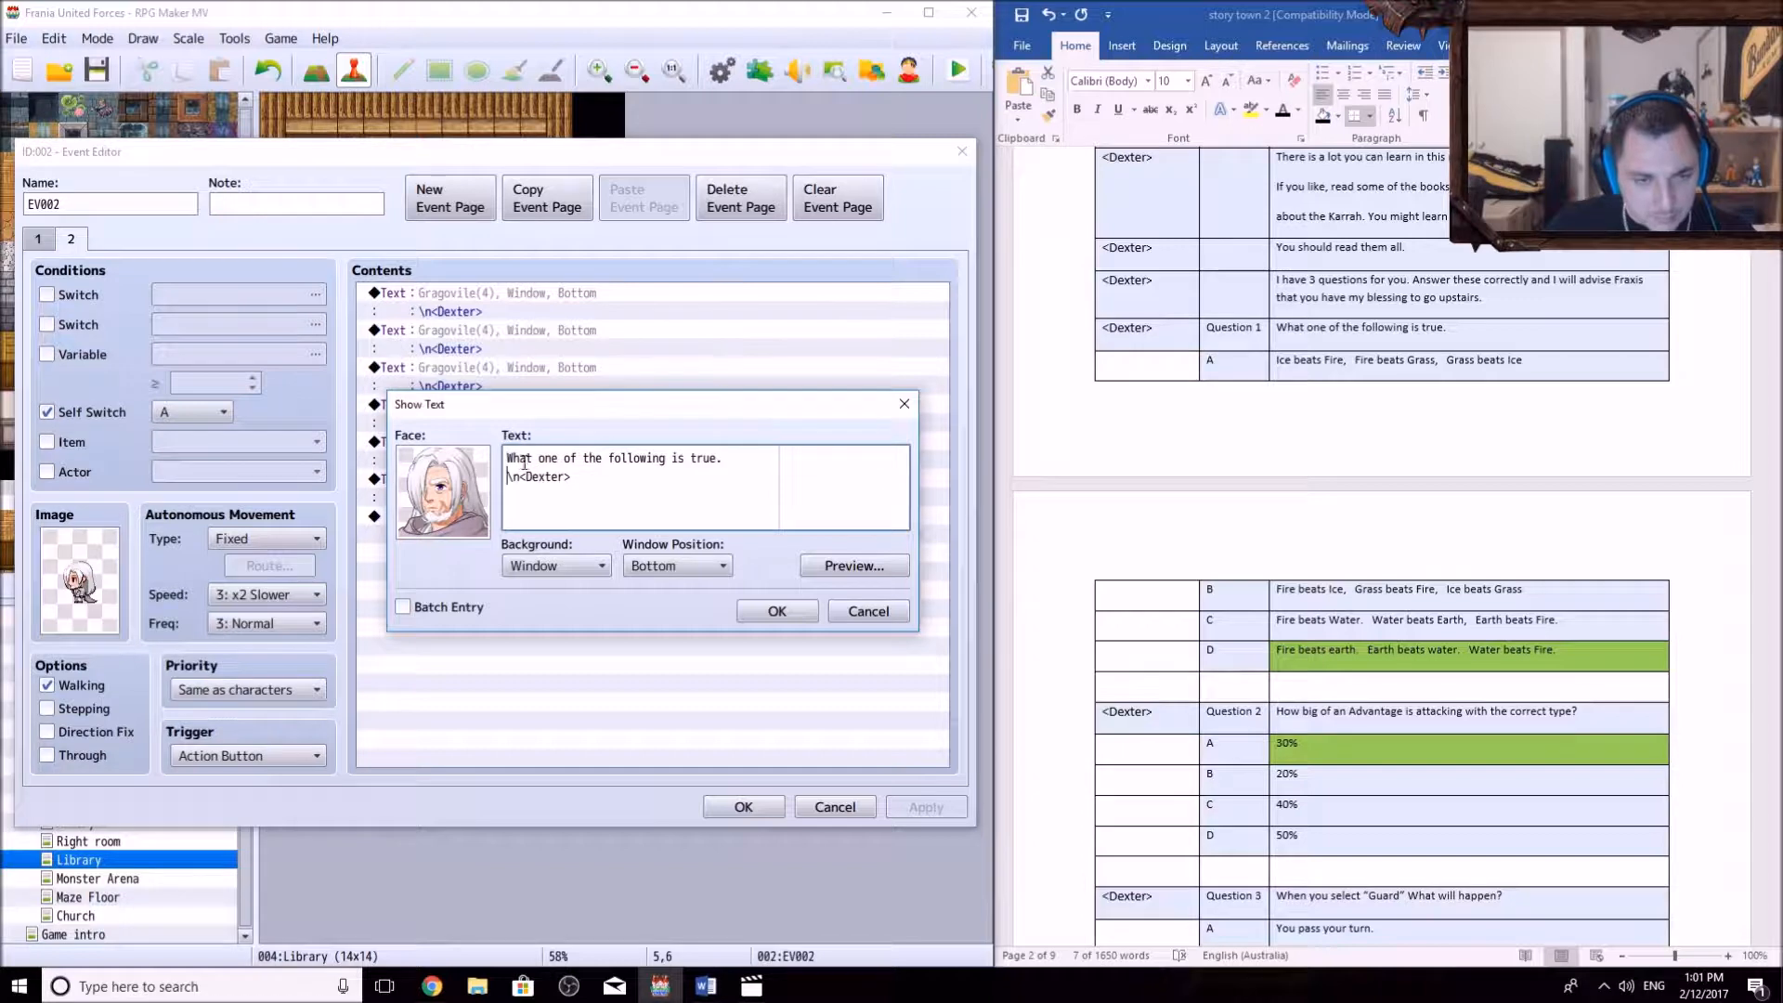
# - Change that message's name tag to \n<Question 1> and confirm the message
pyautogui.doubleClick(542, 478)
pyautogui.write('Question 1')
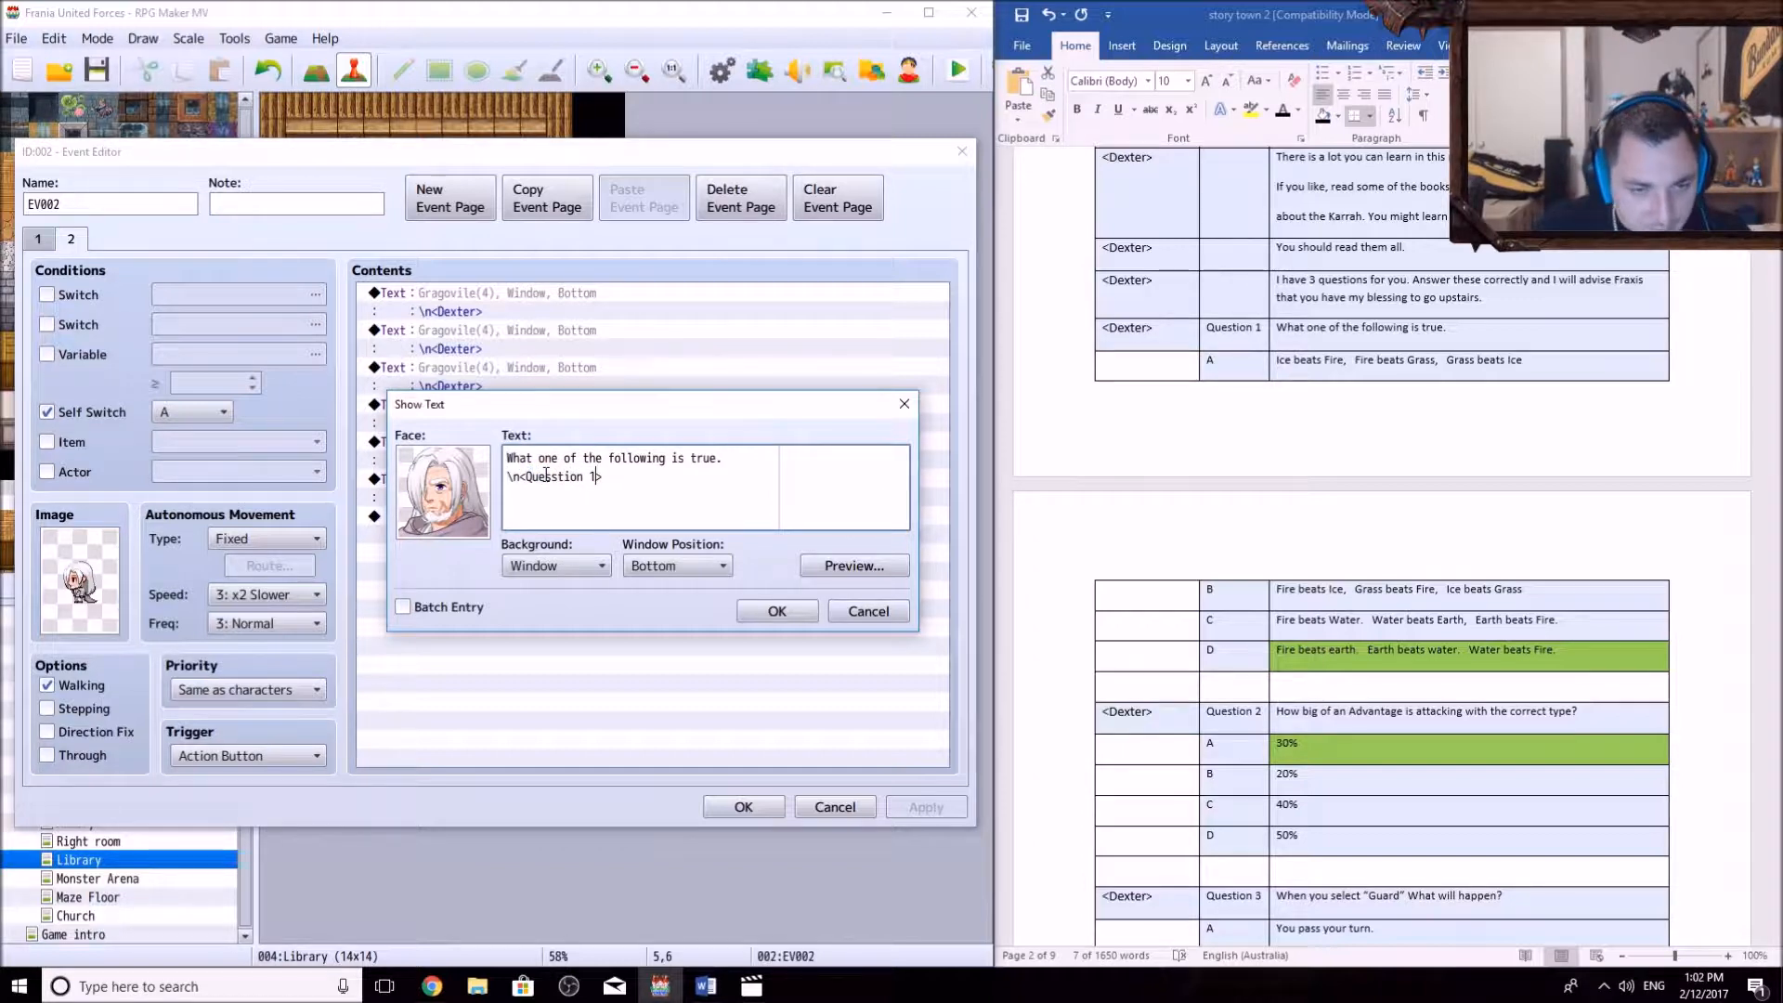
pyautogui.press('BackSpace')
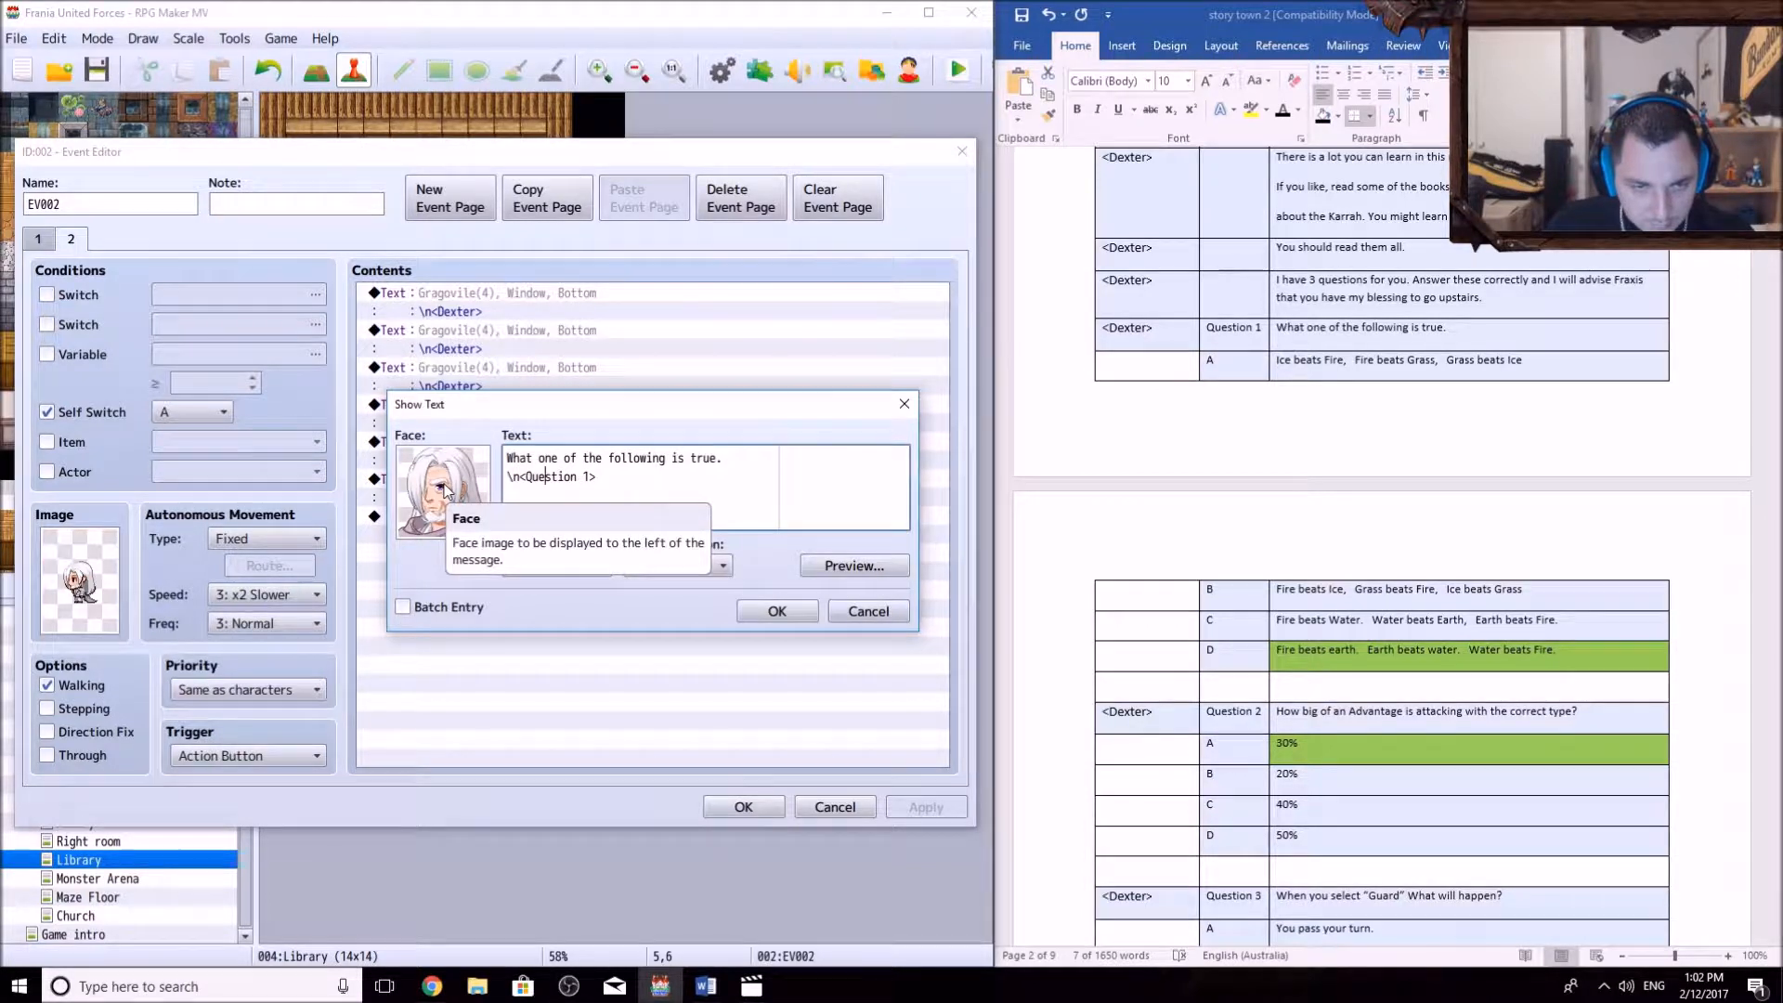
pyautogui.click(770, 613)
# - Start a Show Choices command after Question 1 with choice #1 copied from answer A, "Ice beats Fire, Fire beats Grass, Grass beats Ice"
pyautogui.click(510, 368)
pyautogui.rightClick(495, 345)
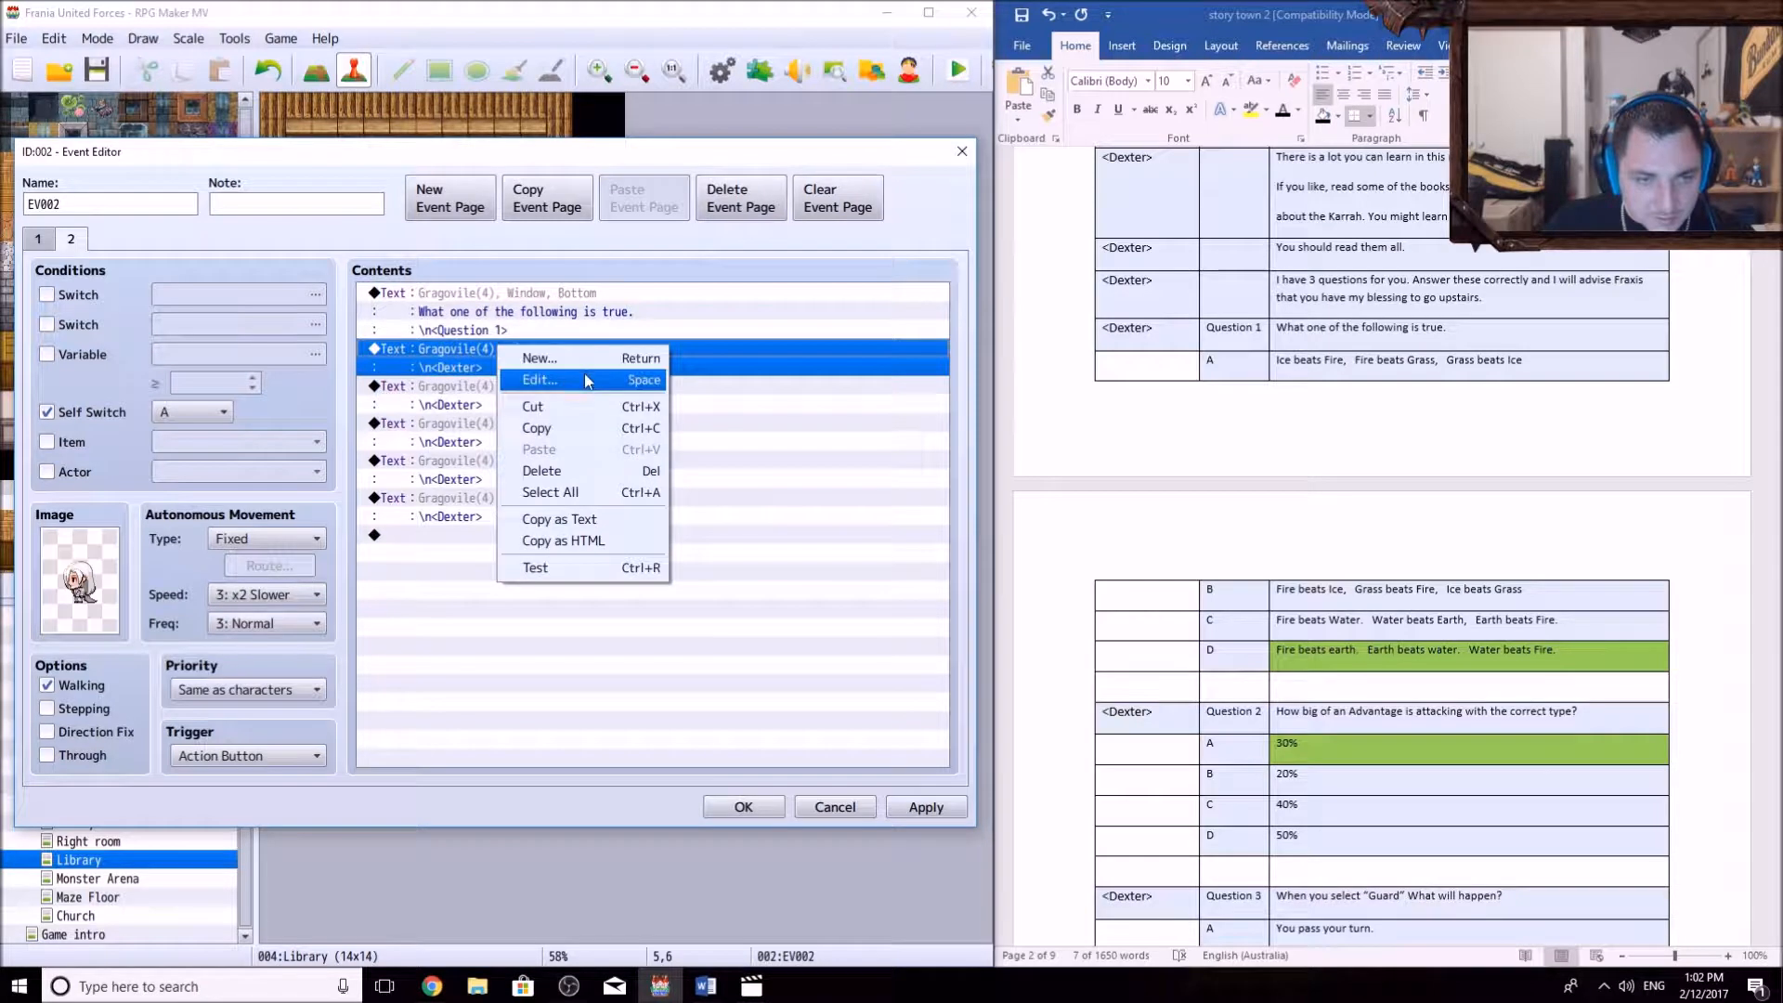
pyautogui.click(581, 381)
pyautogui.click(585, 323)
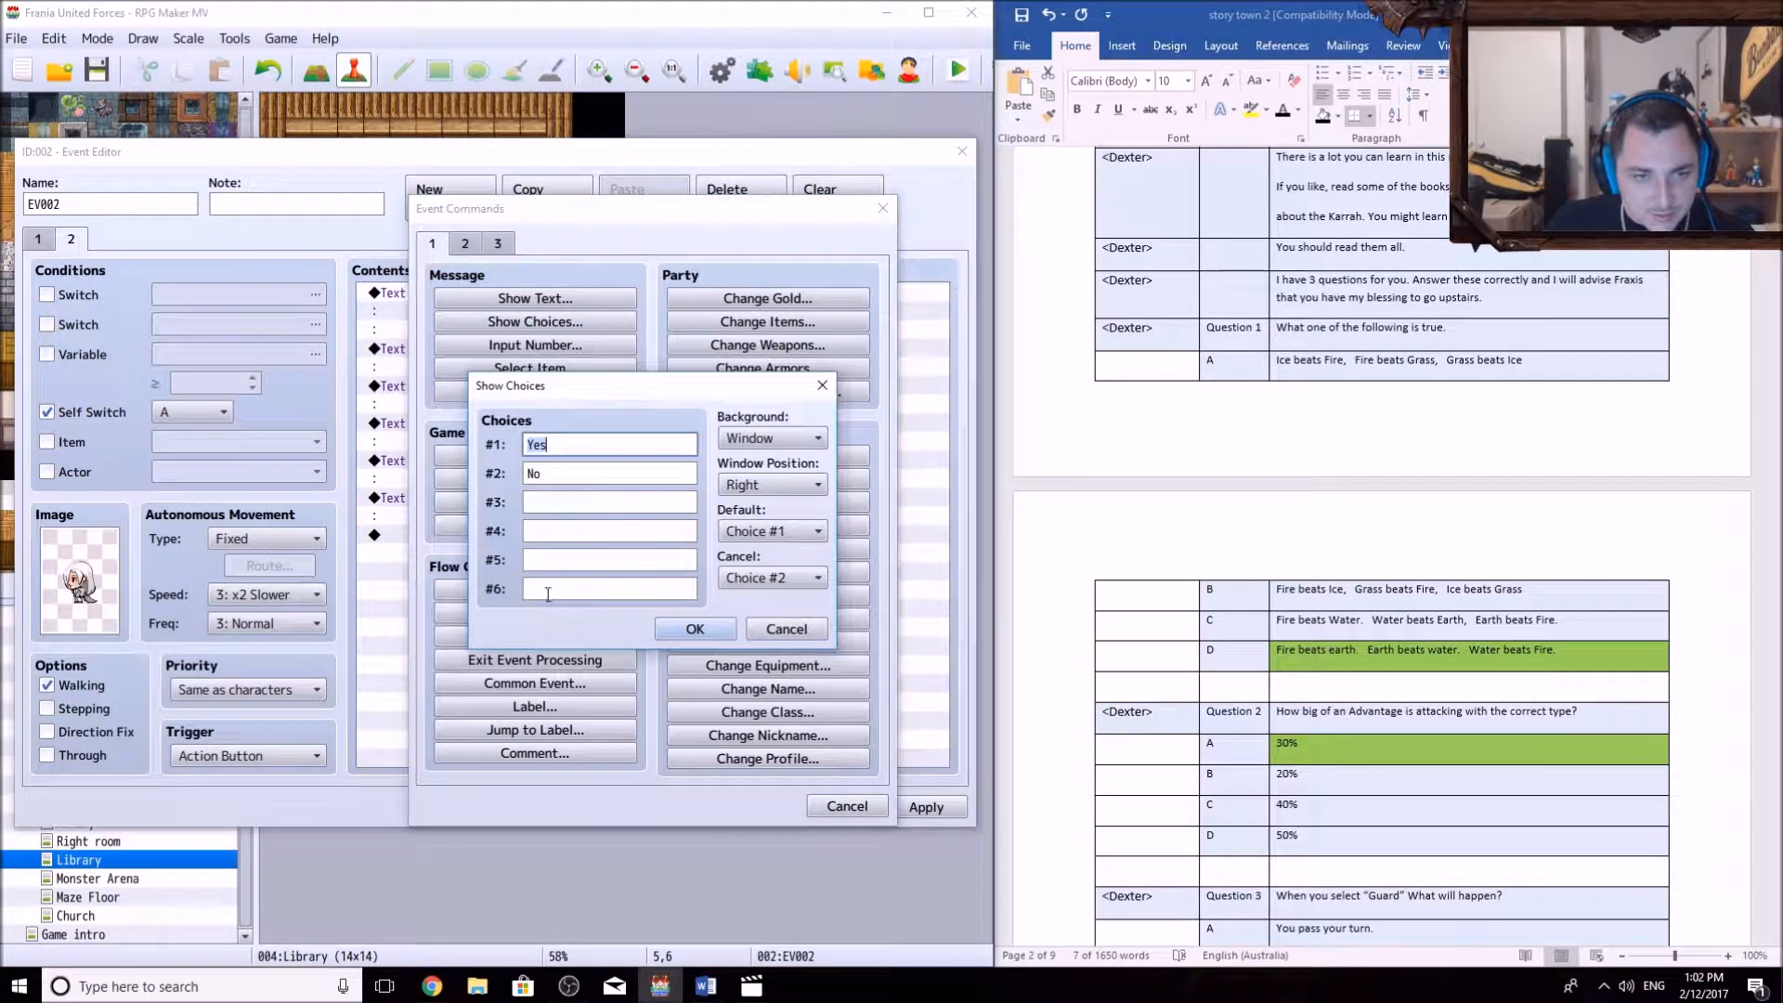
pyautogui.moveTo(1276, 327); pyautogui.dragTo(1446, 328)
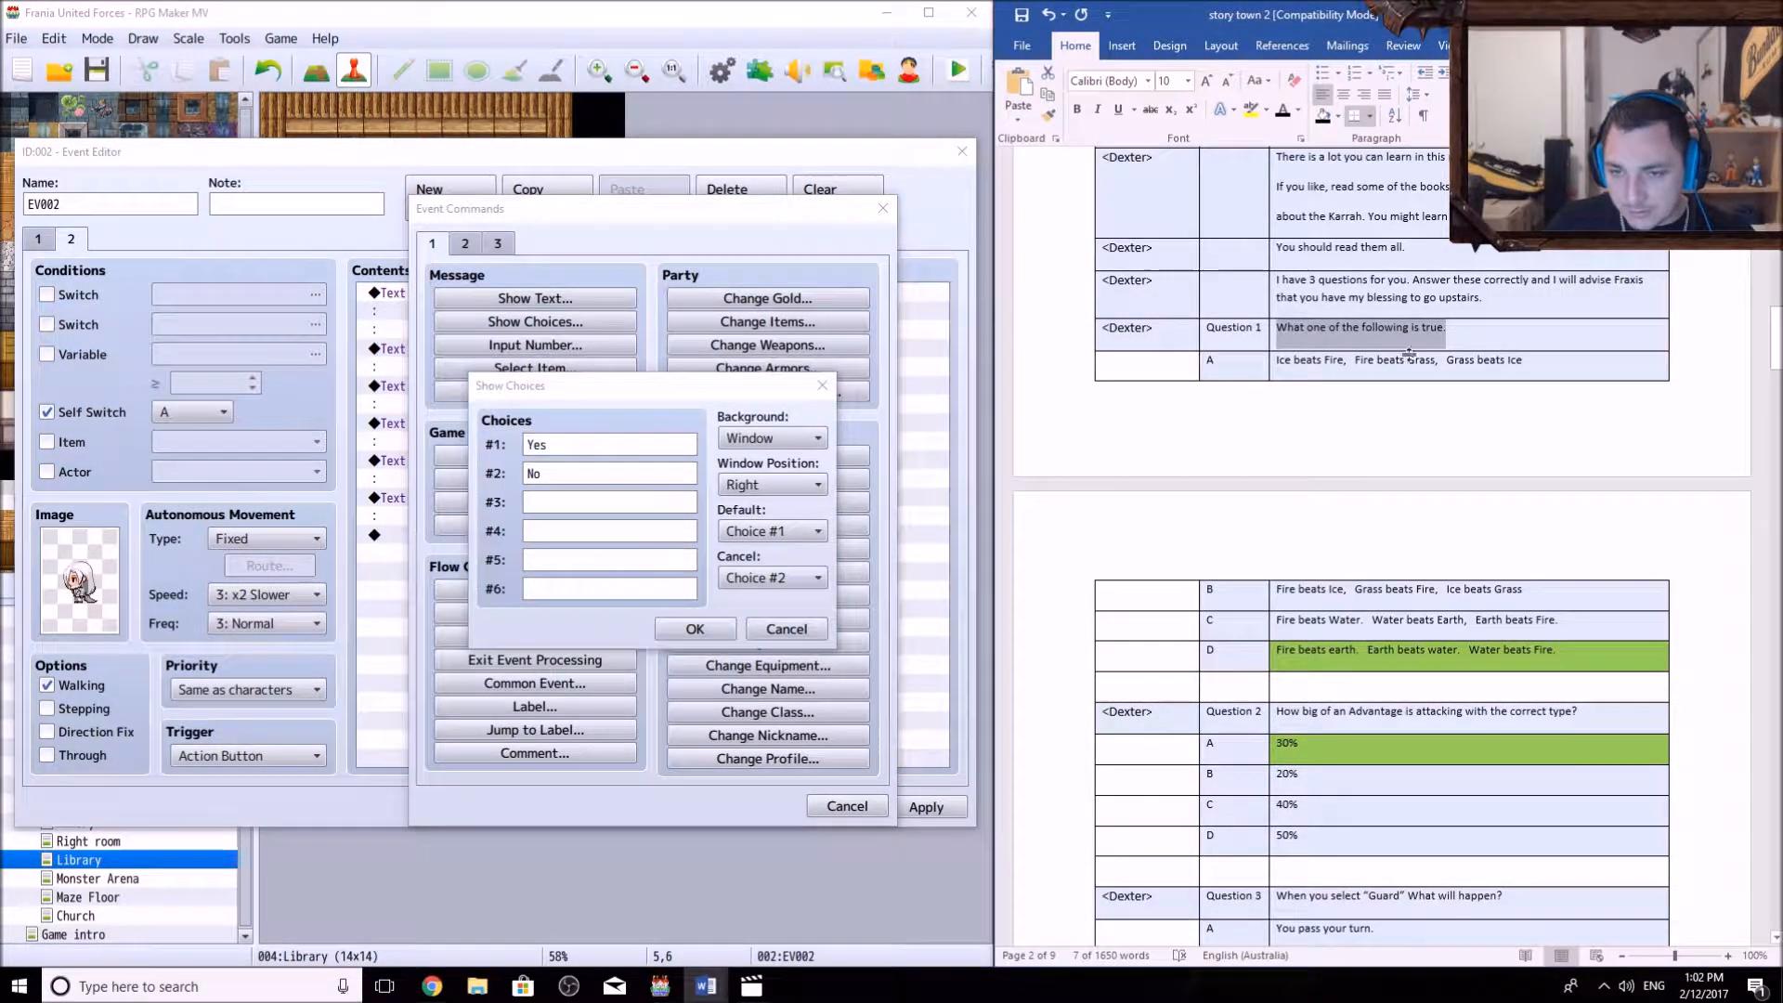
pyautogui.moveTo(1521, 379); pyautogui.dragTo(1285, 368)
pyautogui.moveTo(590, 440); pyautogui.dragTo(444, 451)
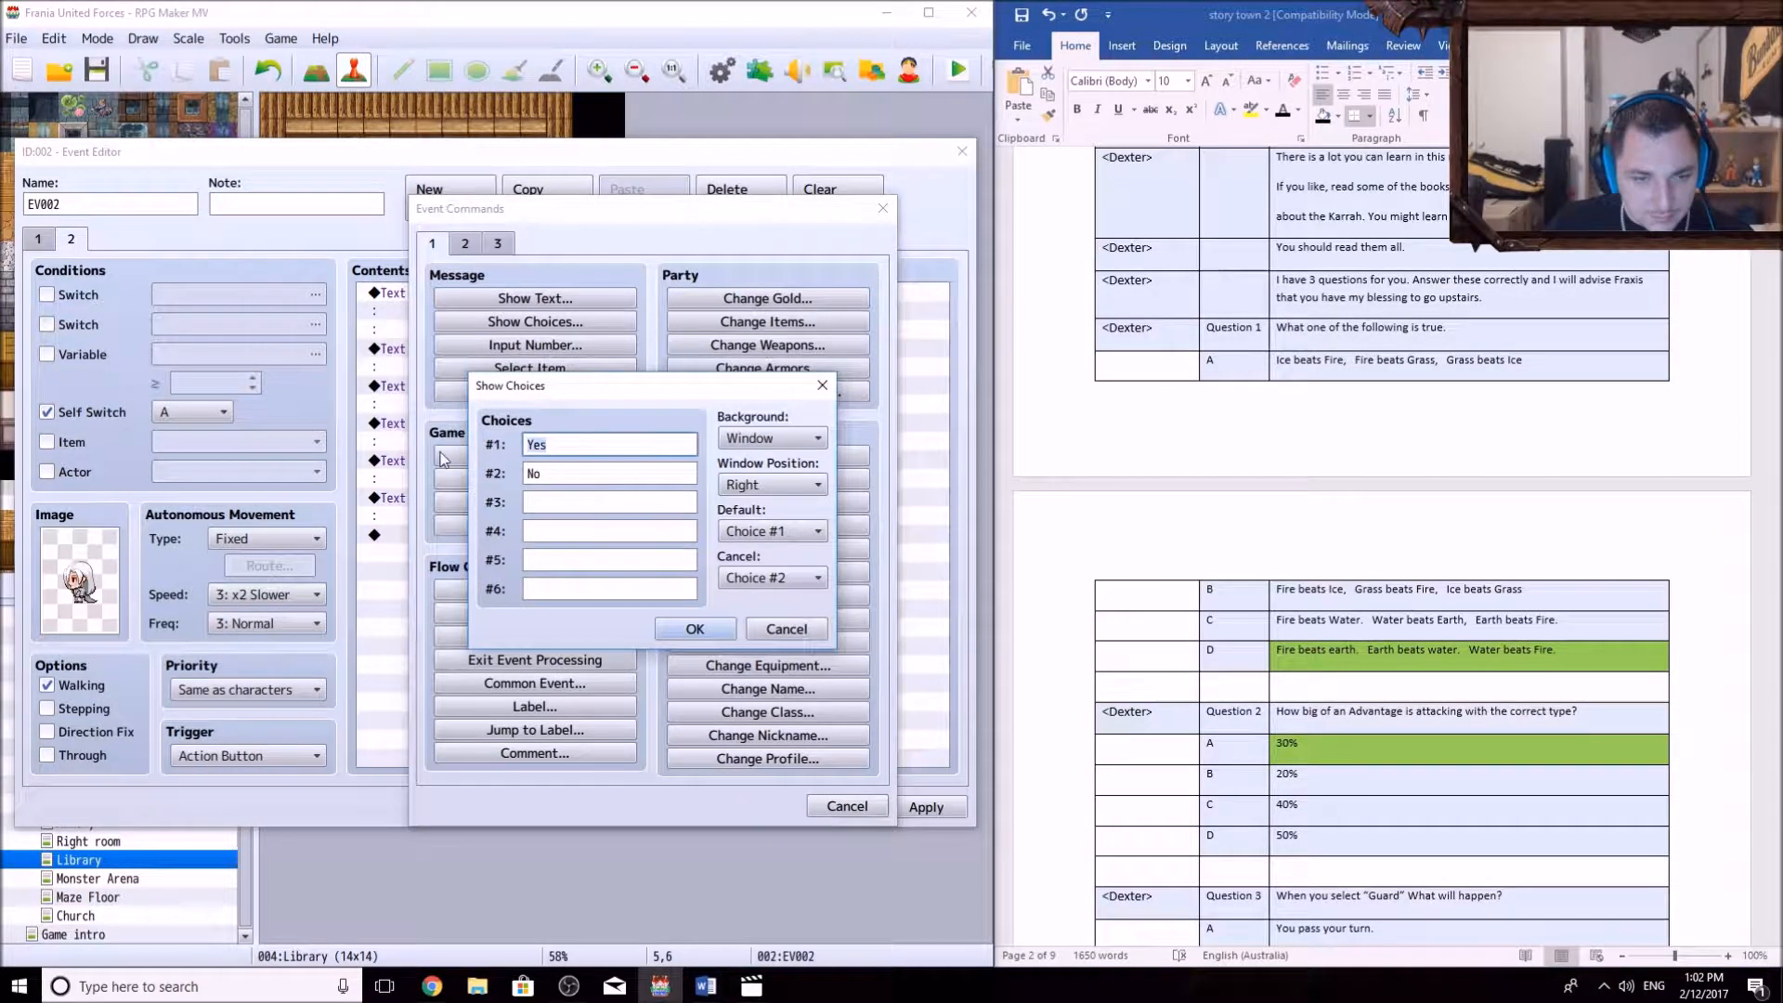
pyautogui.hotkey('ctrl', 'v')
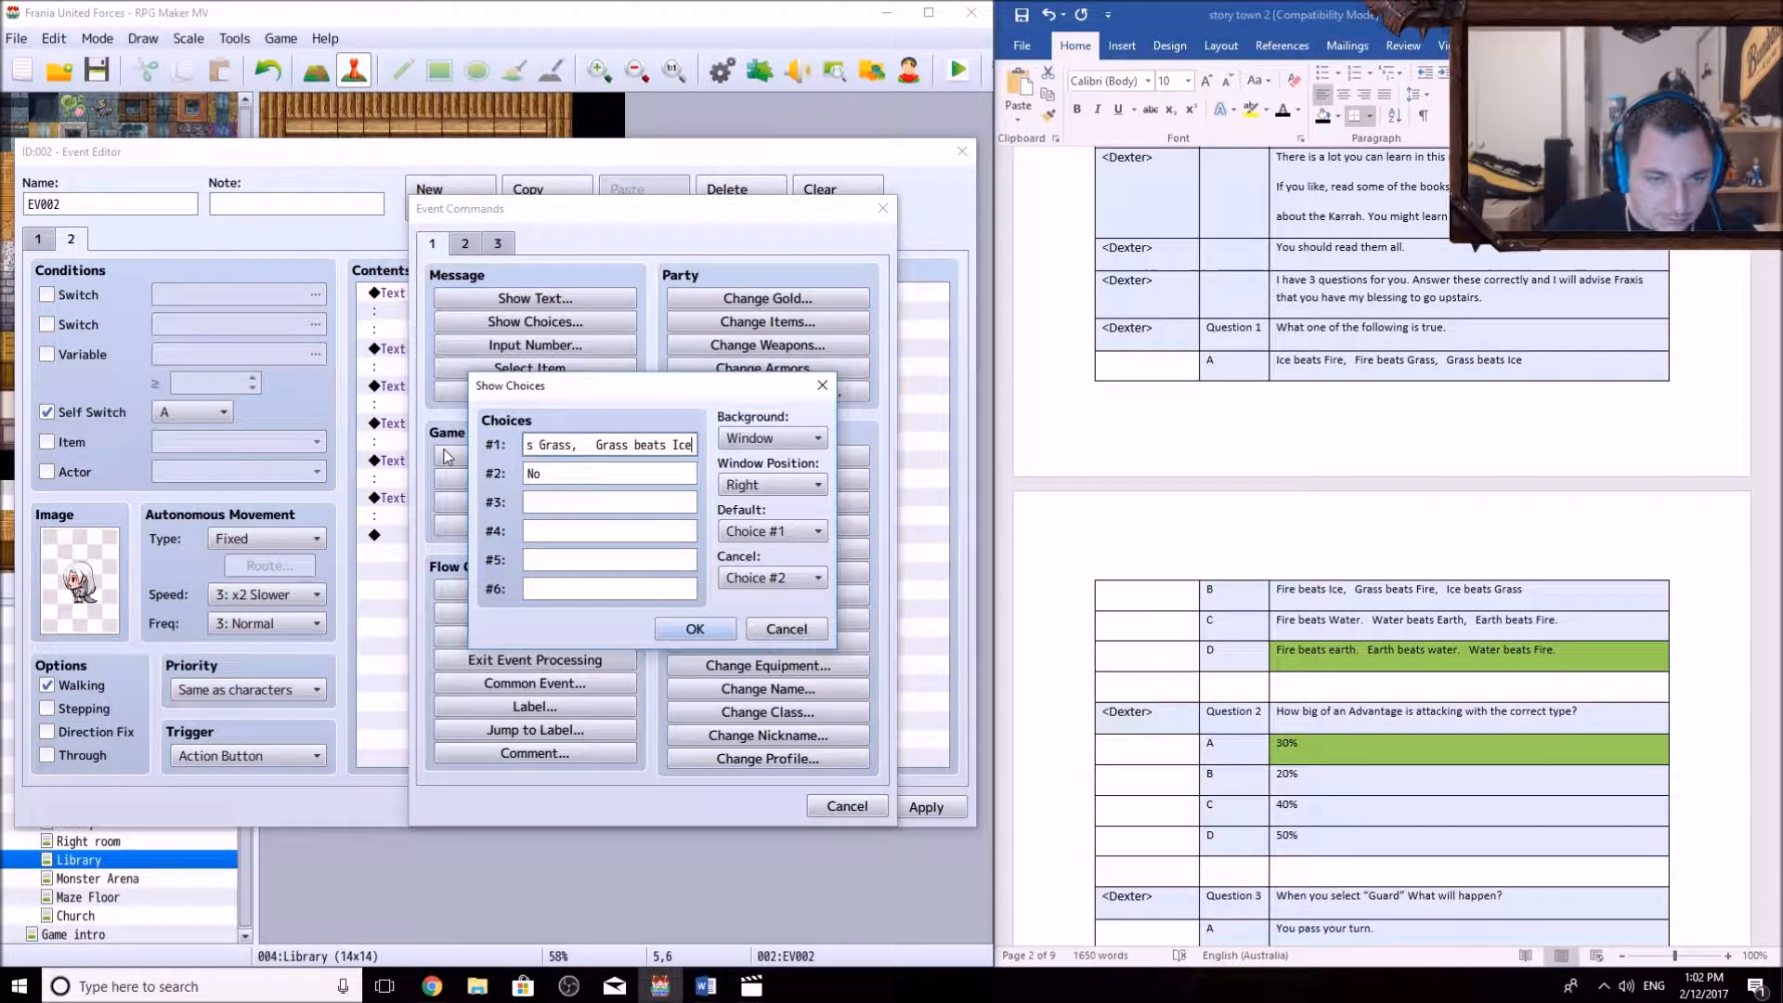
# - Set choice #2 to the script's answer B, "Fire beats Ice, Grass beats Fire, Ice beats Grass"
pyautogui.click(1352, 325)
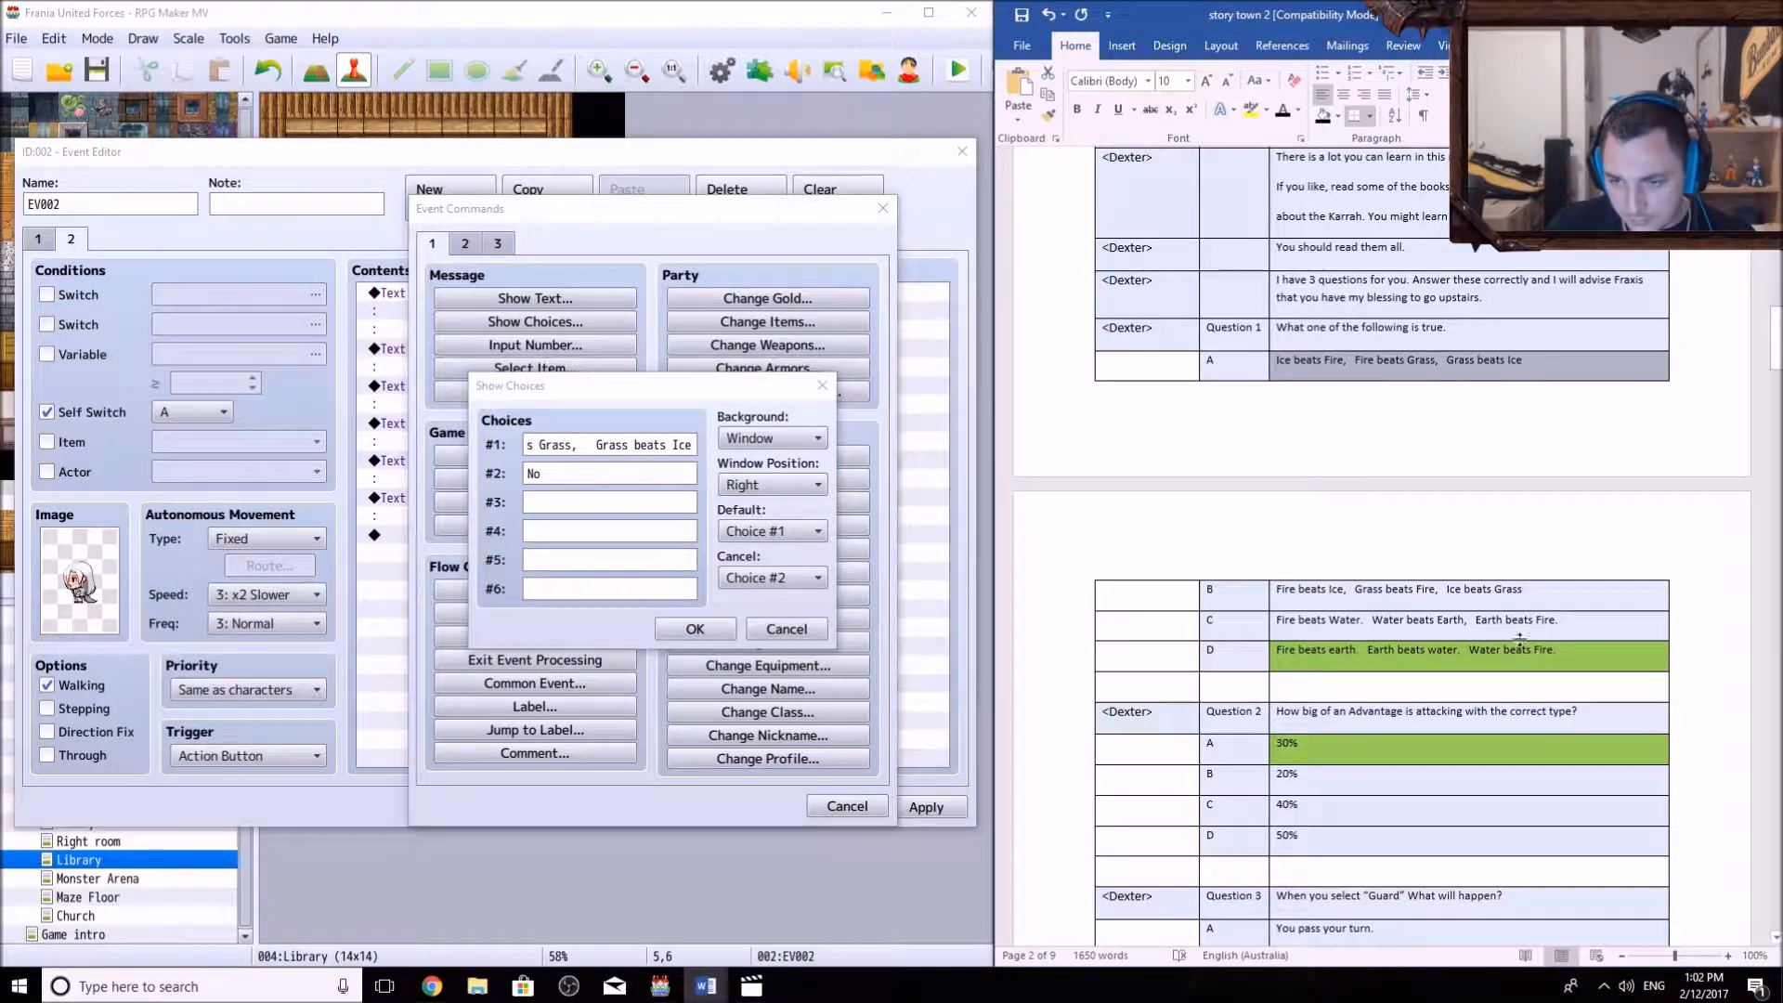
pyautogui.moveTo(1527, 591); pyautogui.dragTo(1278, 593)
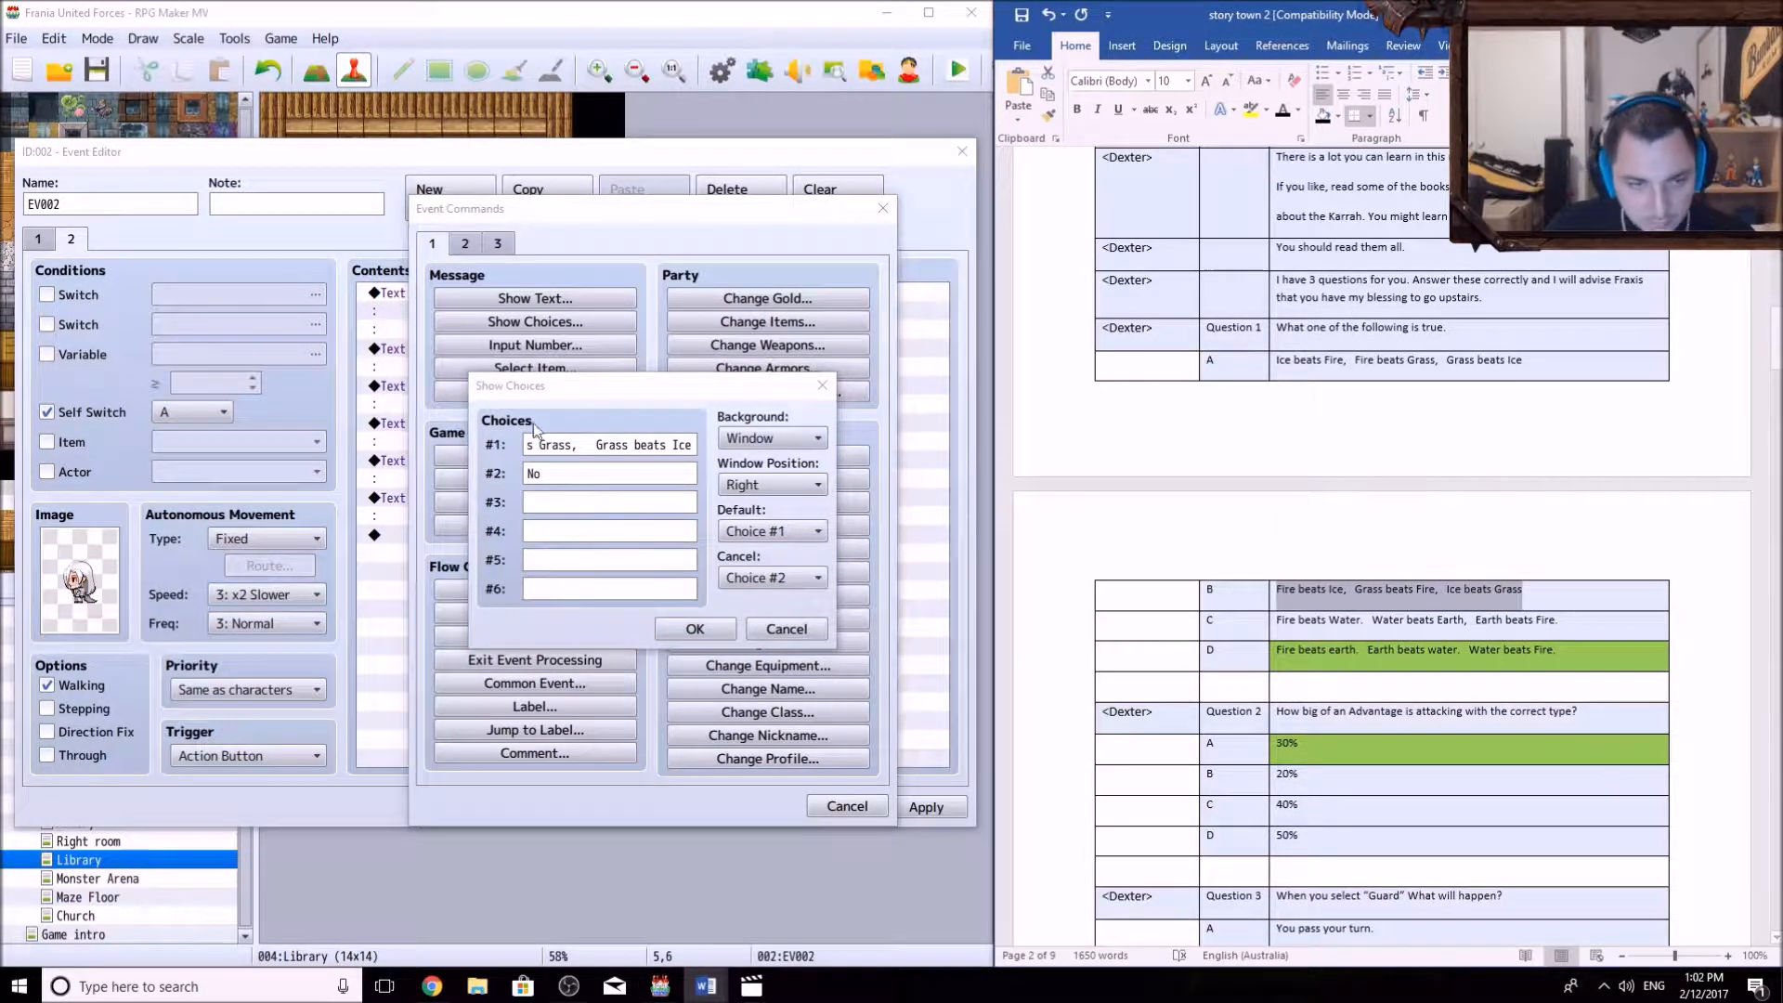
pyautogui.moveTo(583, 477); pyautogui.dragTo(510, 477)
pyautogui.hotkey('ctrl', 'v')
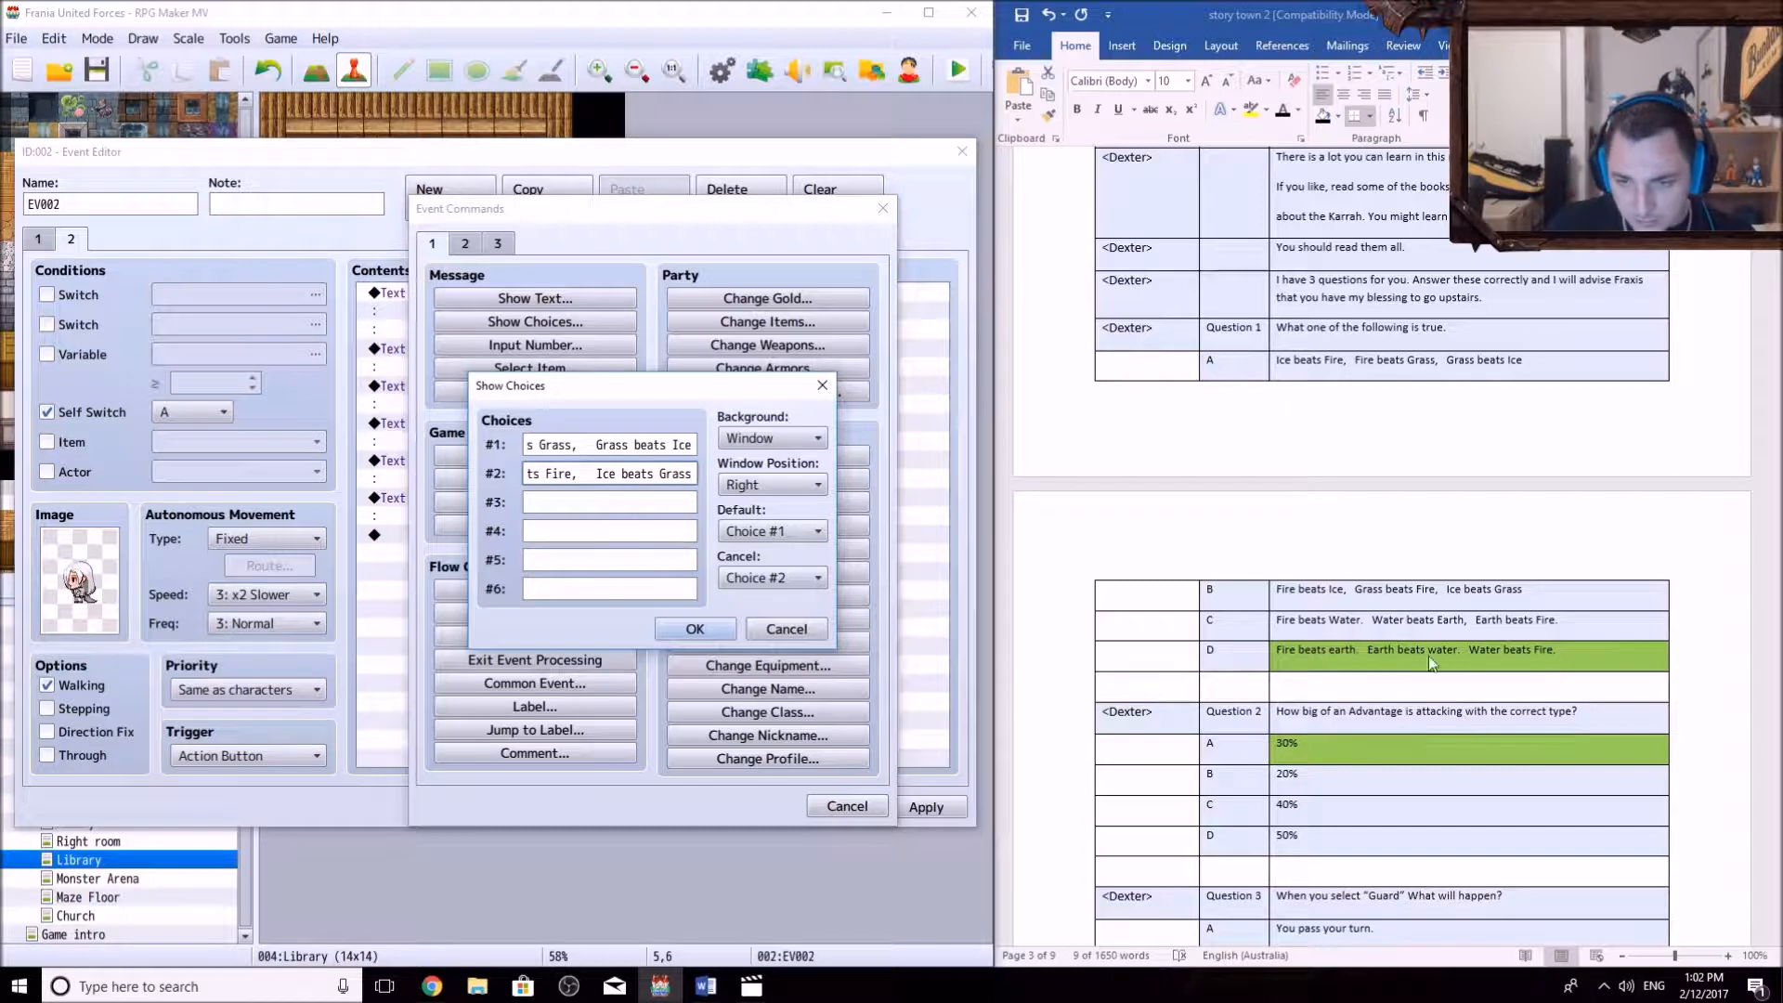
# - Copy Question 1's answer C, "Fire beats Water. Water beats Earth, Earth beats Fire.", from the story document into choice #3
pyautogui.click(1384, 620)
pyautogui.moveTo(1556, 620); pyautogui.dragTo(1276, 619)
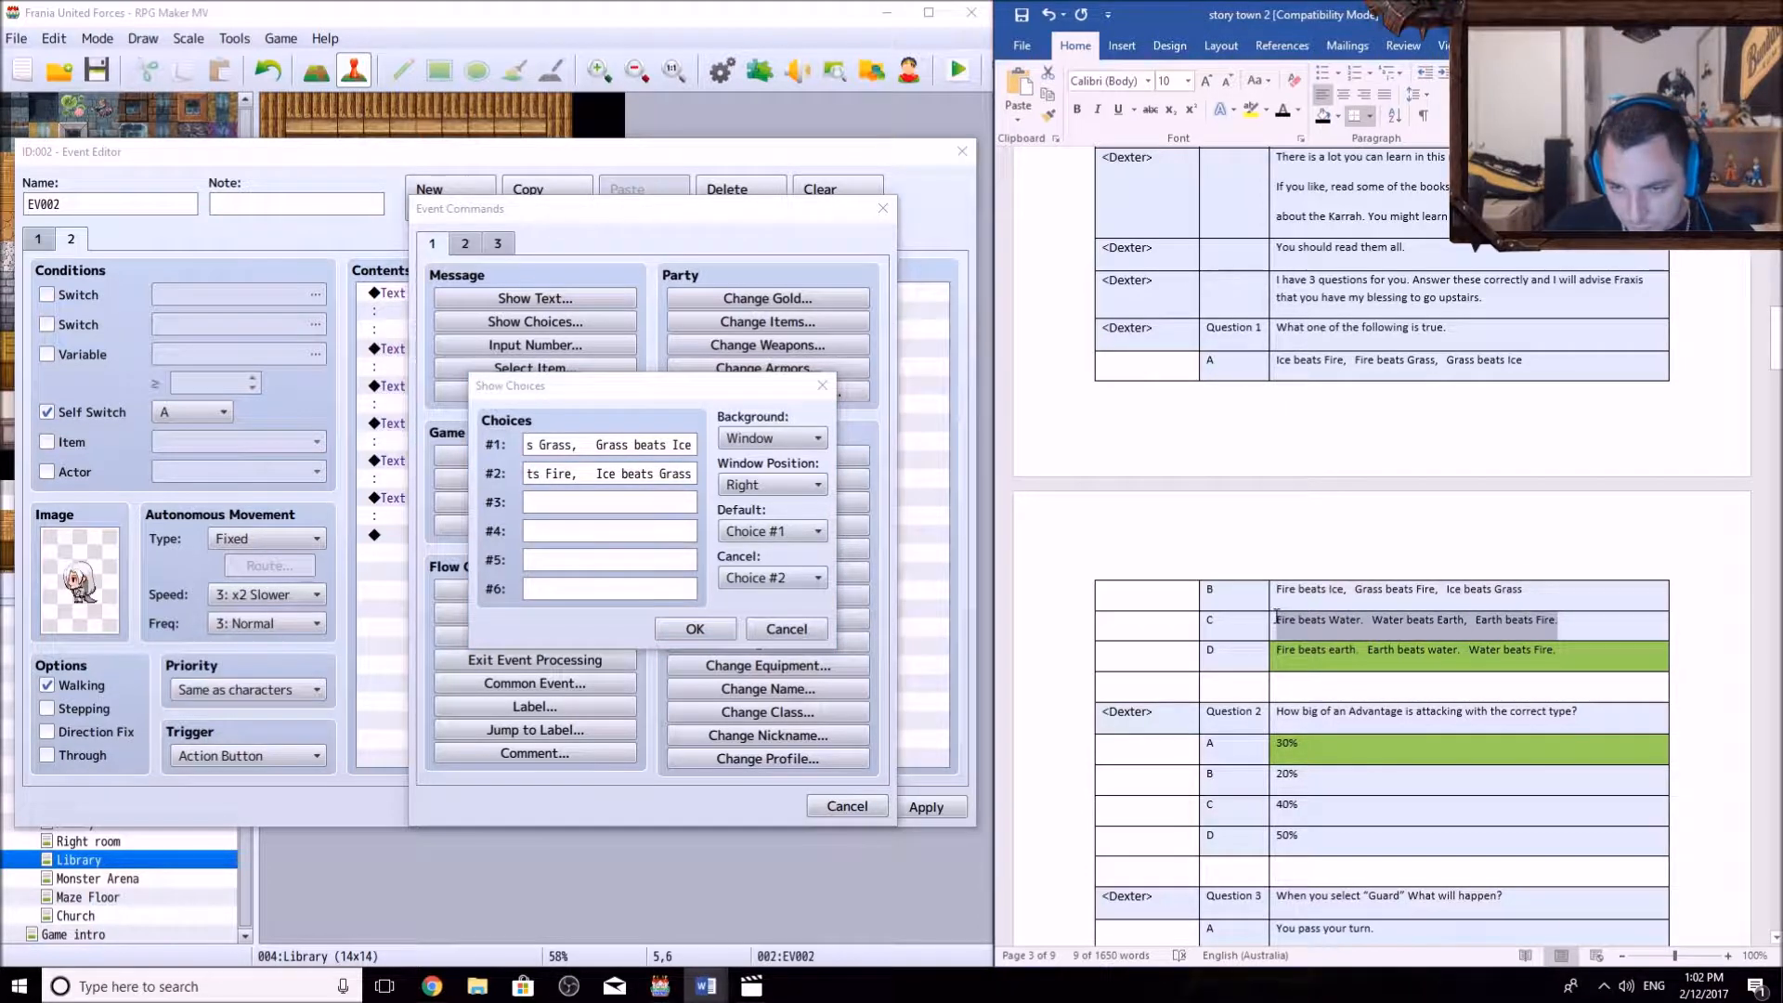
pyautogui.hotkey('ctrl', 'c')
pyautogui.click(609, 502)
pyautogui.hotkey('ctrl', 'v')
# - Copy Question 1's answer D, "Fire beats earth. Earth beats water. Water beats Fire.", from the story document into choice #4
pyautogui.click(1581, 655)
pyautogui.moveTo(1582, 654); pyautogui.dragTo(1278, 652)
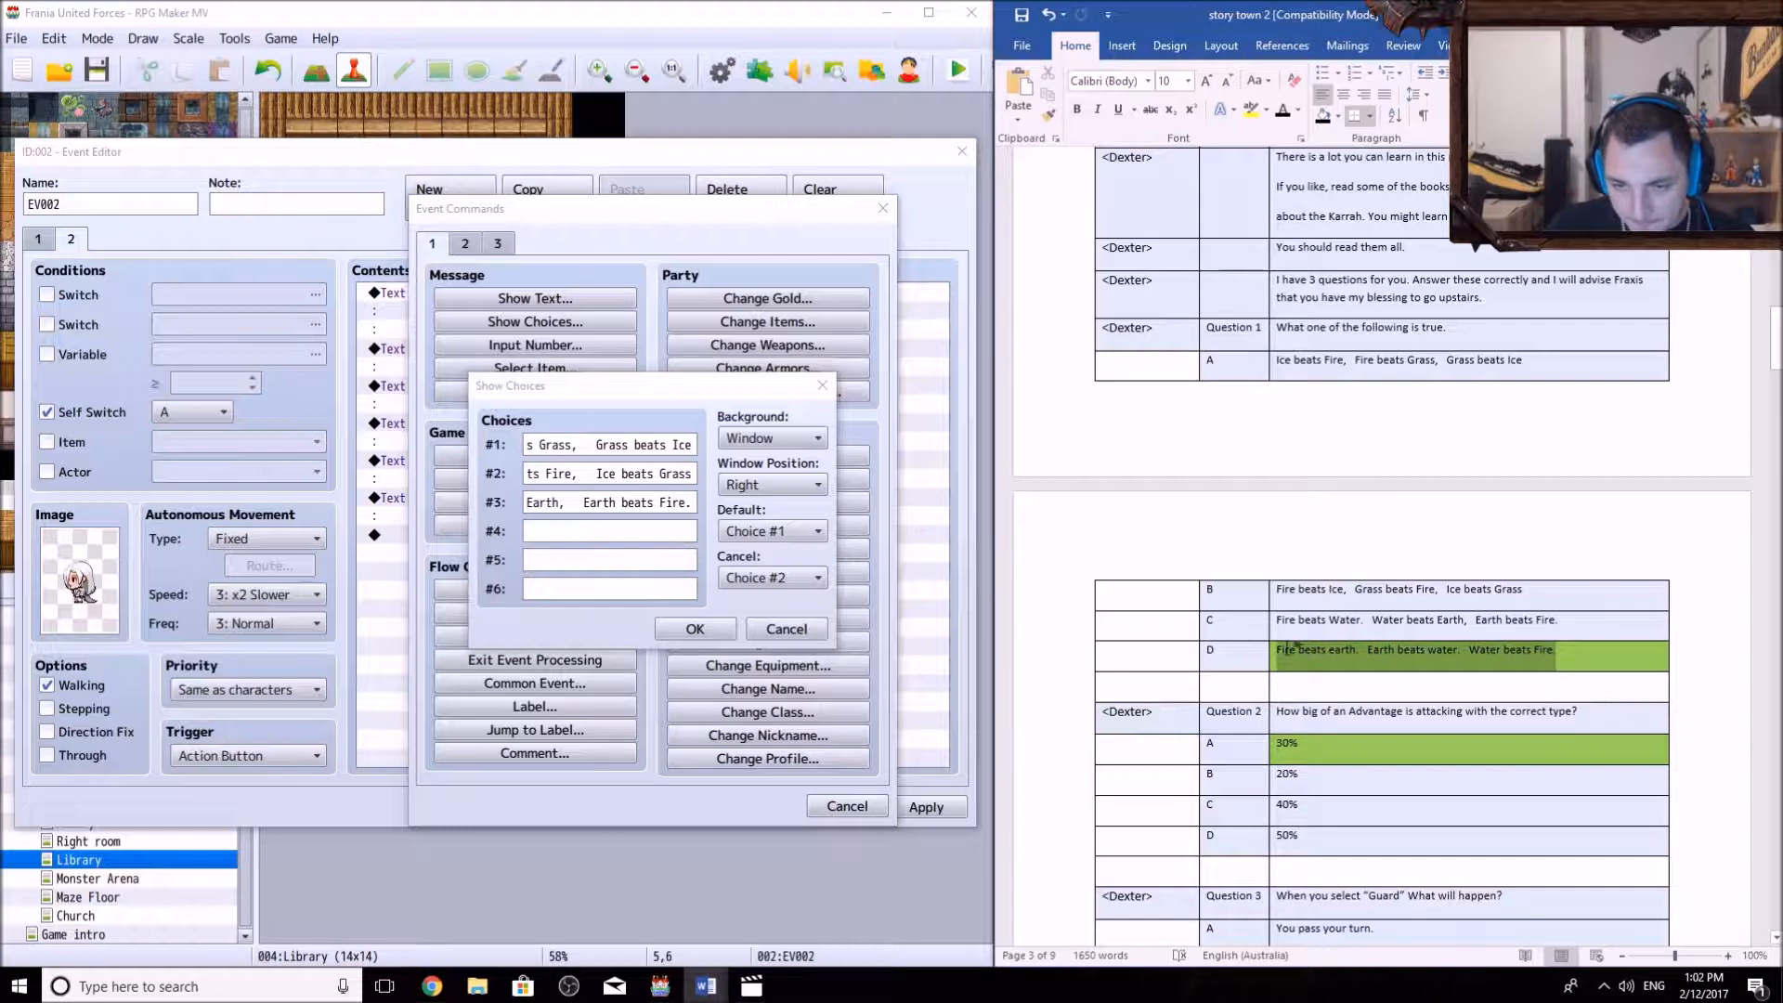
pyautogui.hotkey('ctrl', 'c')
pyautogui.click(587, 527)
pyautogui.hotkey('ctrl', 'v')
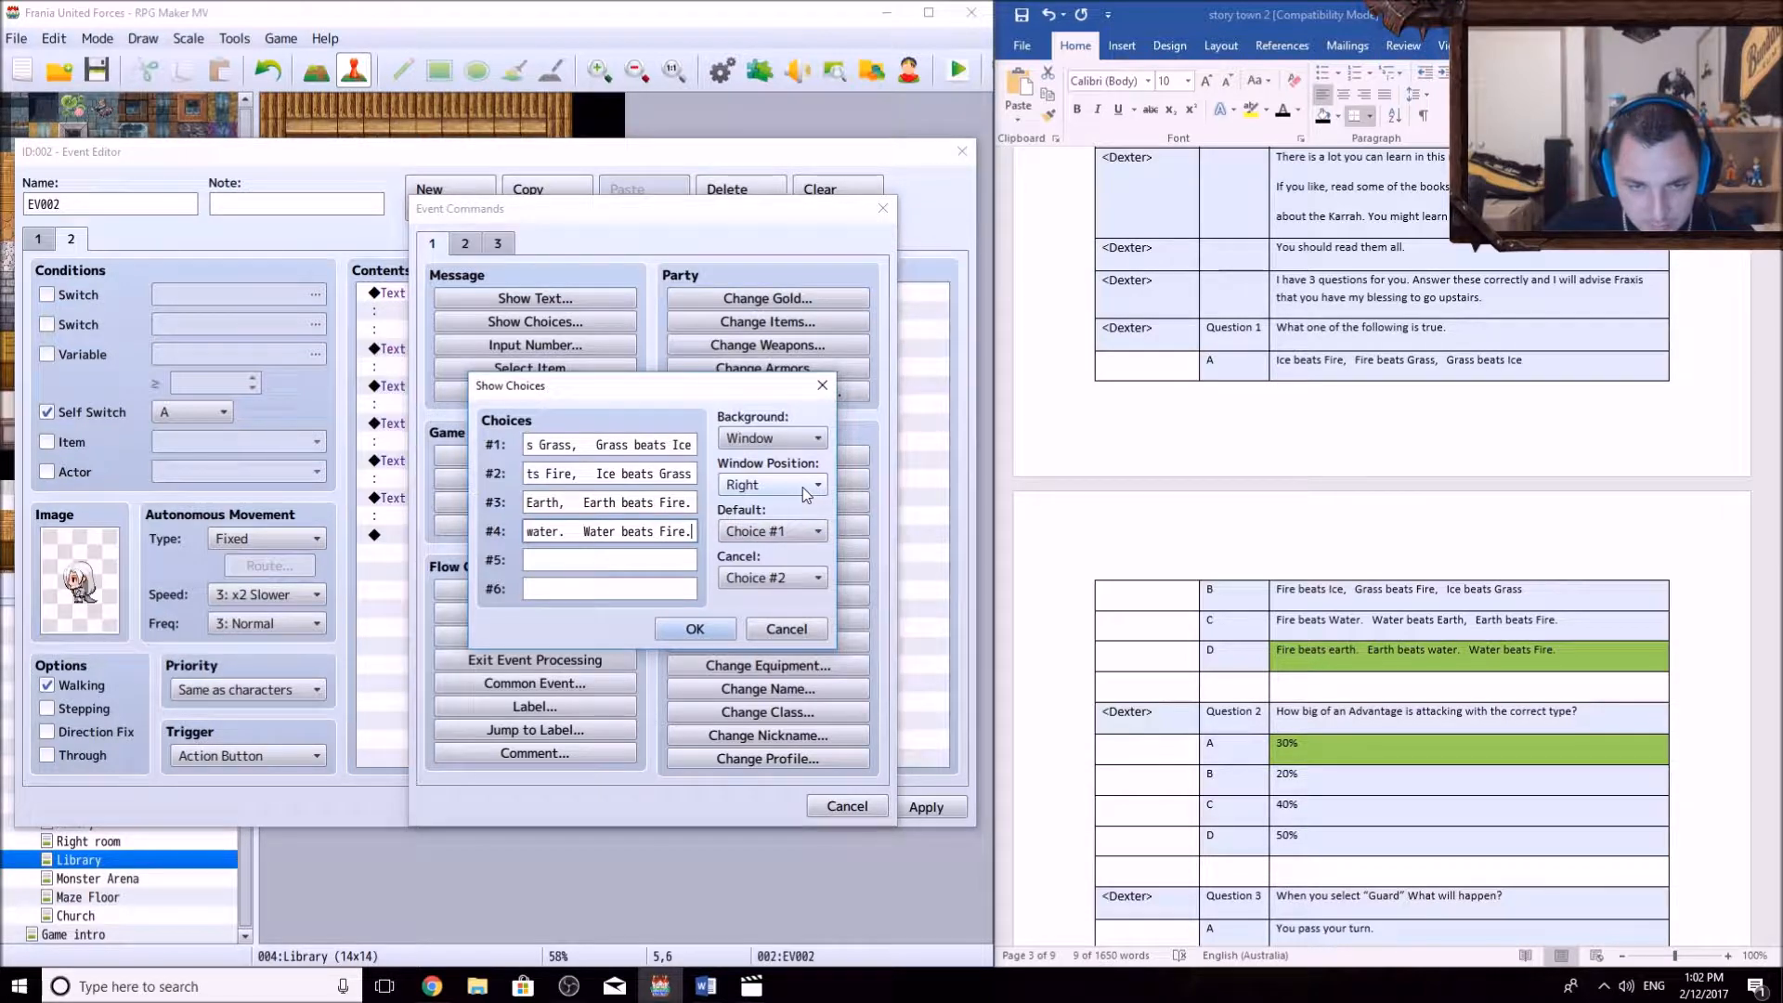
# - Set the choices' cancel behaviour to Disallow and add the Show Choices command to the event
pyautogui.click(778, 578)
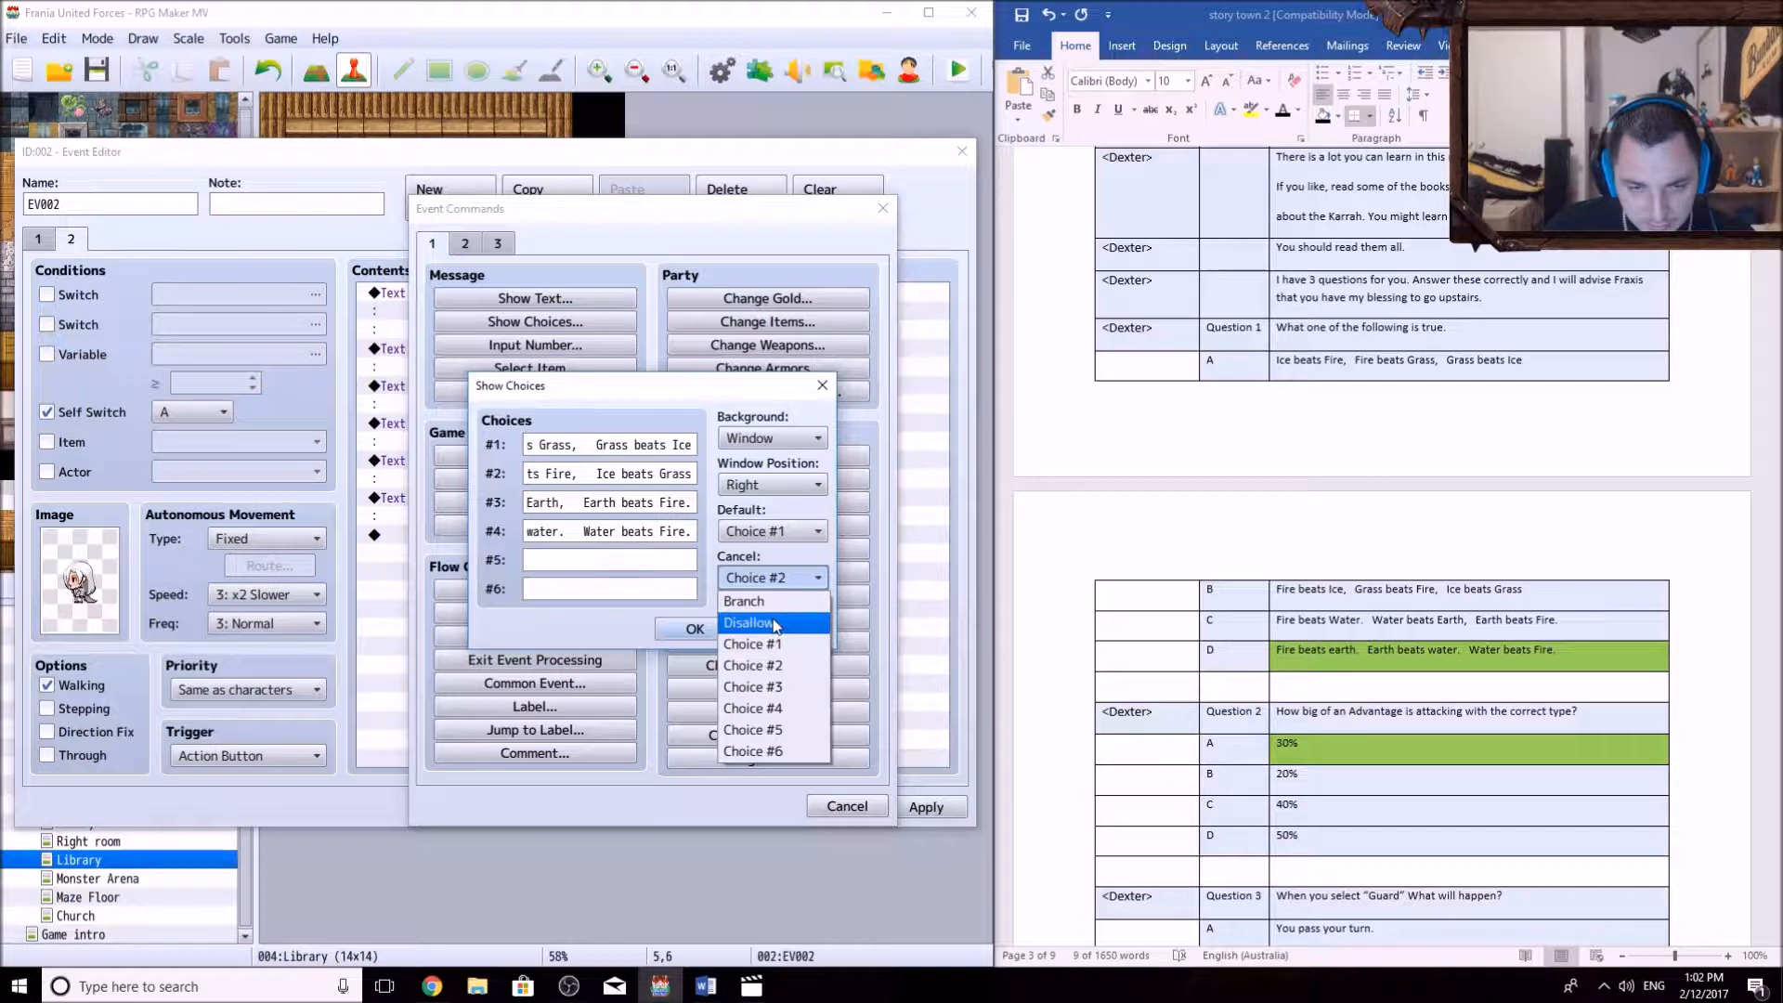
pyautogui.click(774, 623)
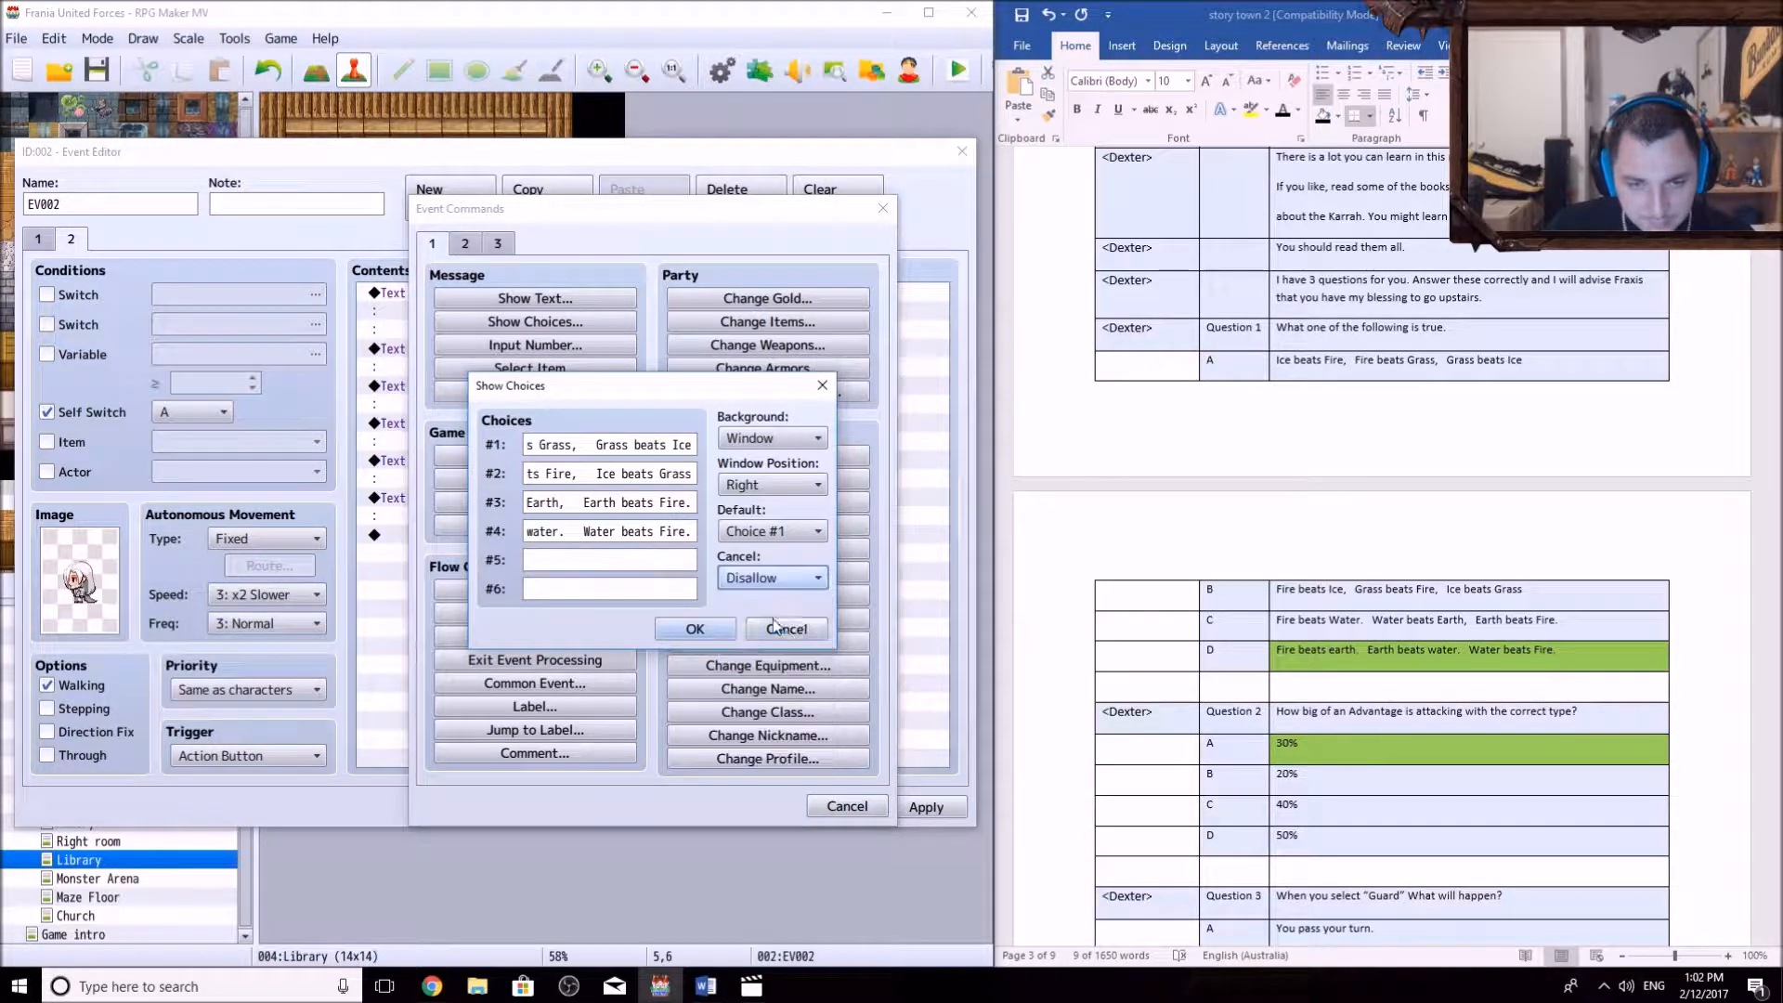
pyautogui.click(696, 630)
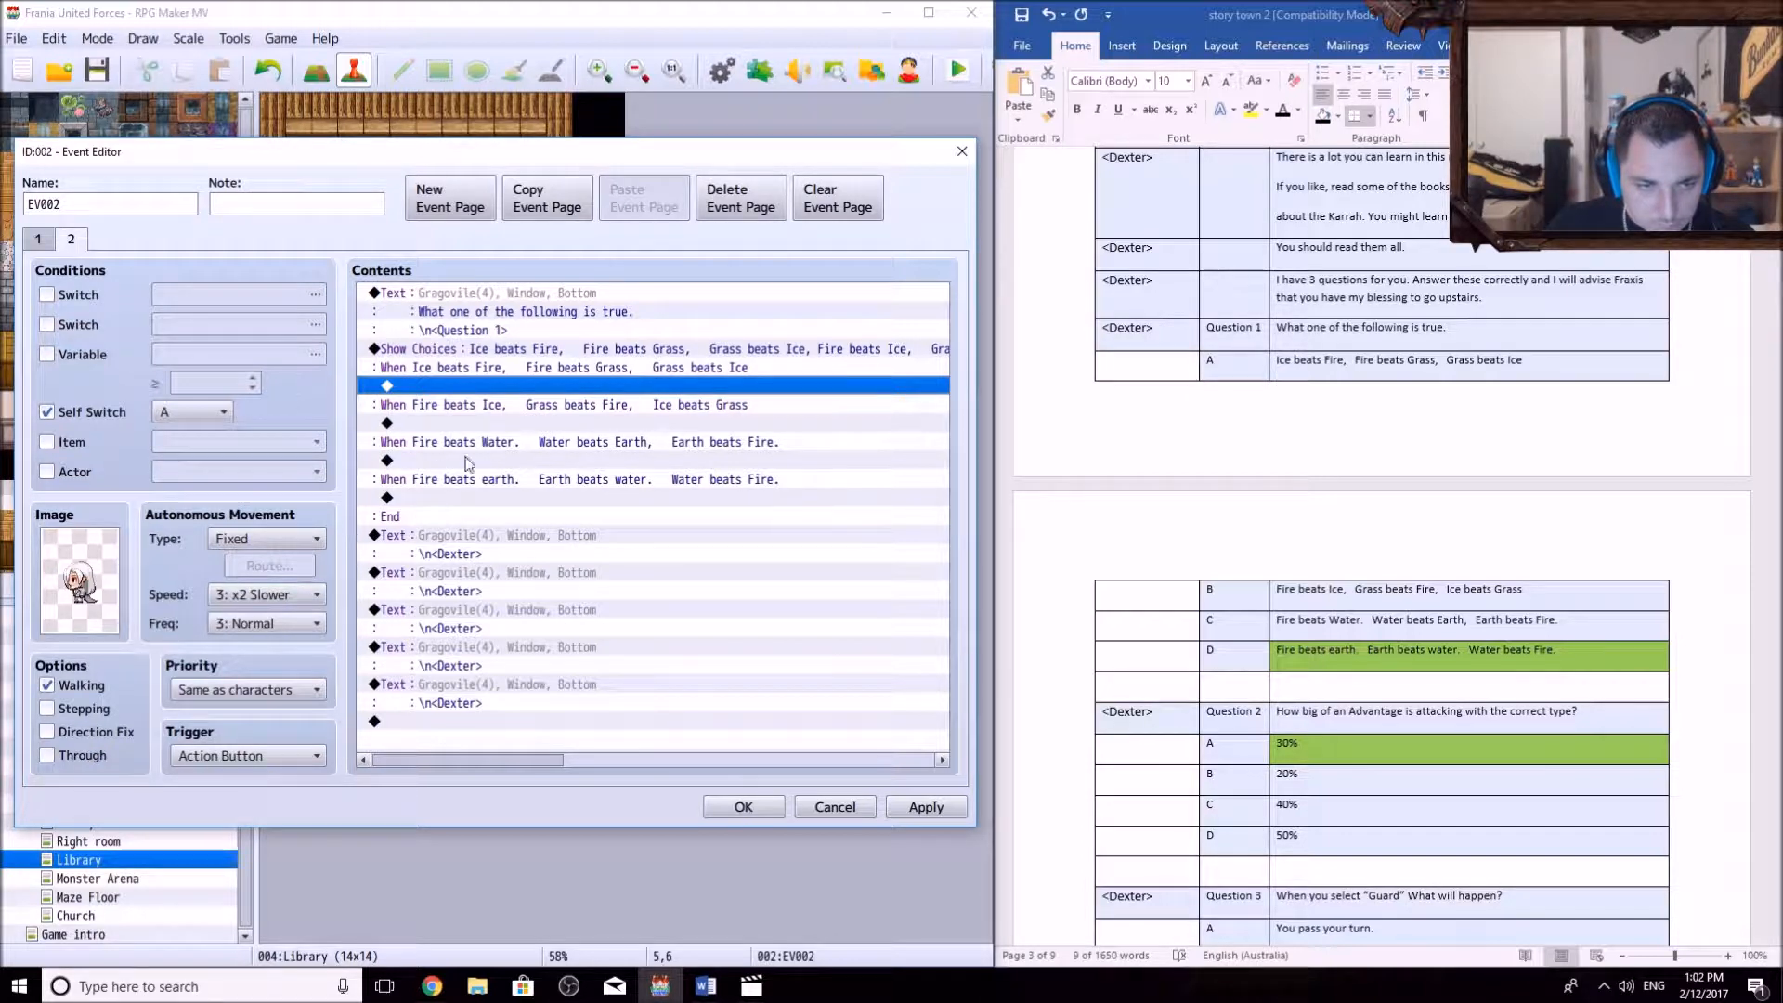
# - Begin a new Control Variables command inside the "Fire beats earth" choice branch
pyautogui.click(468, 425)
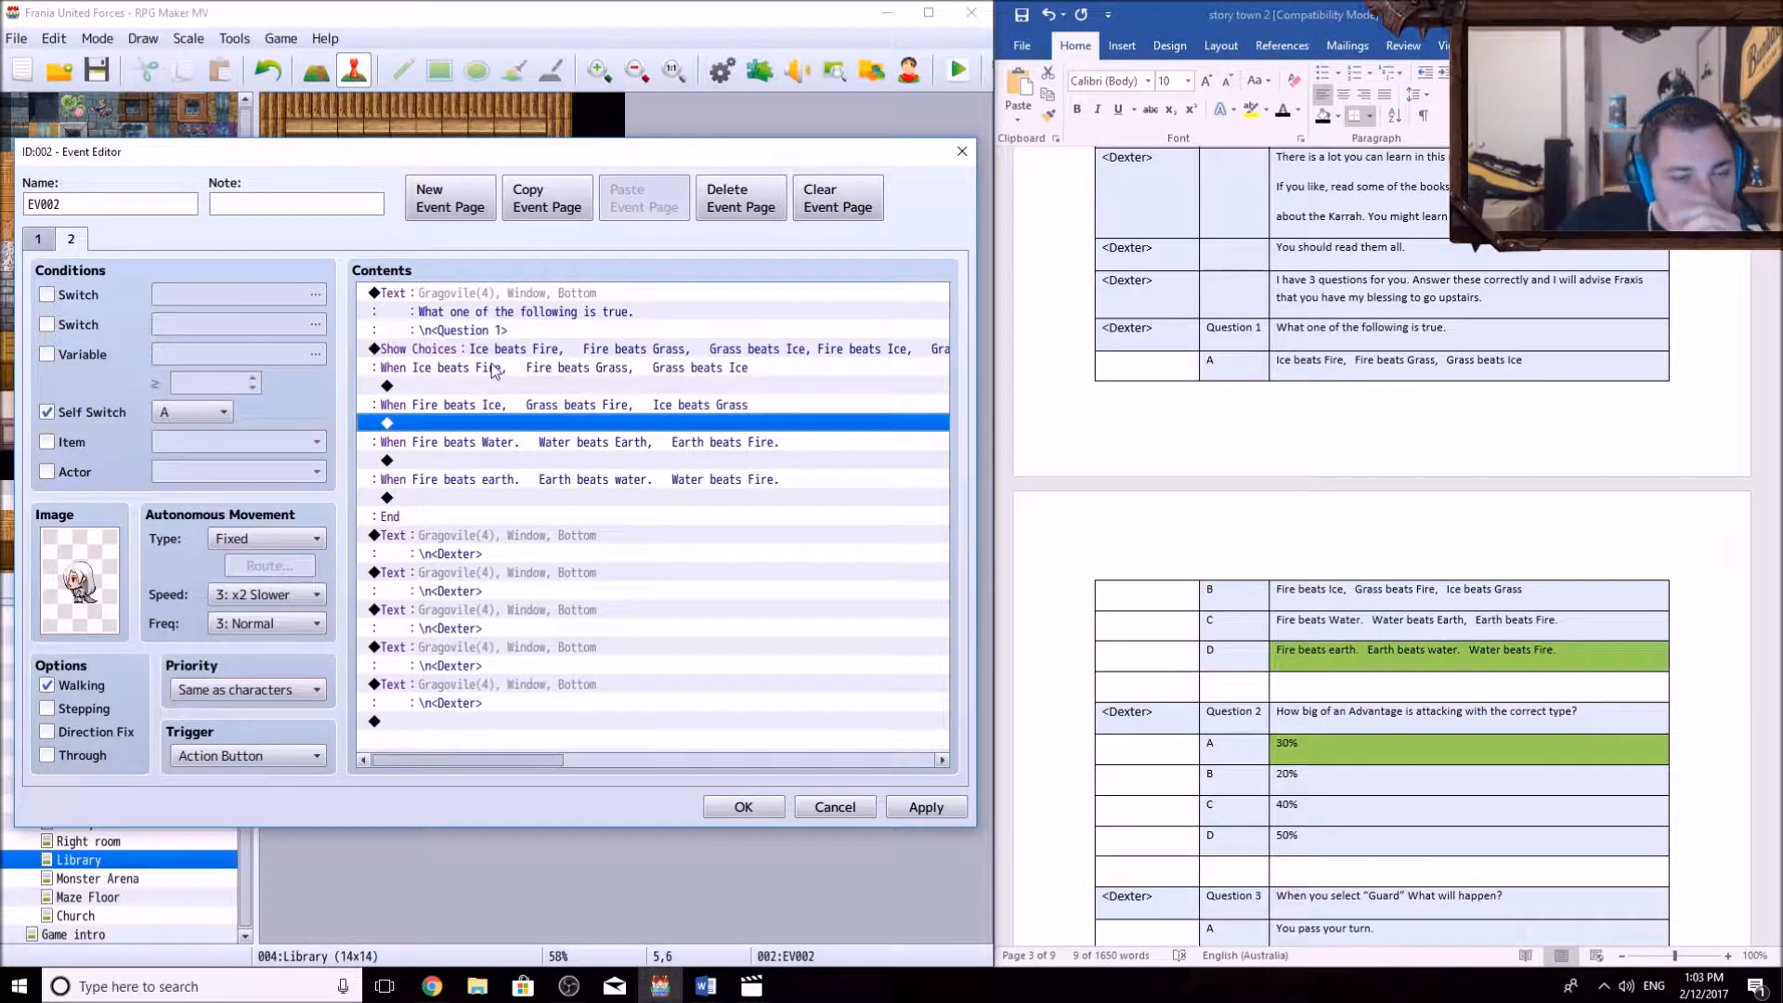
pyautogui.click(474, 387)
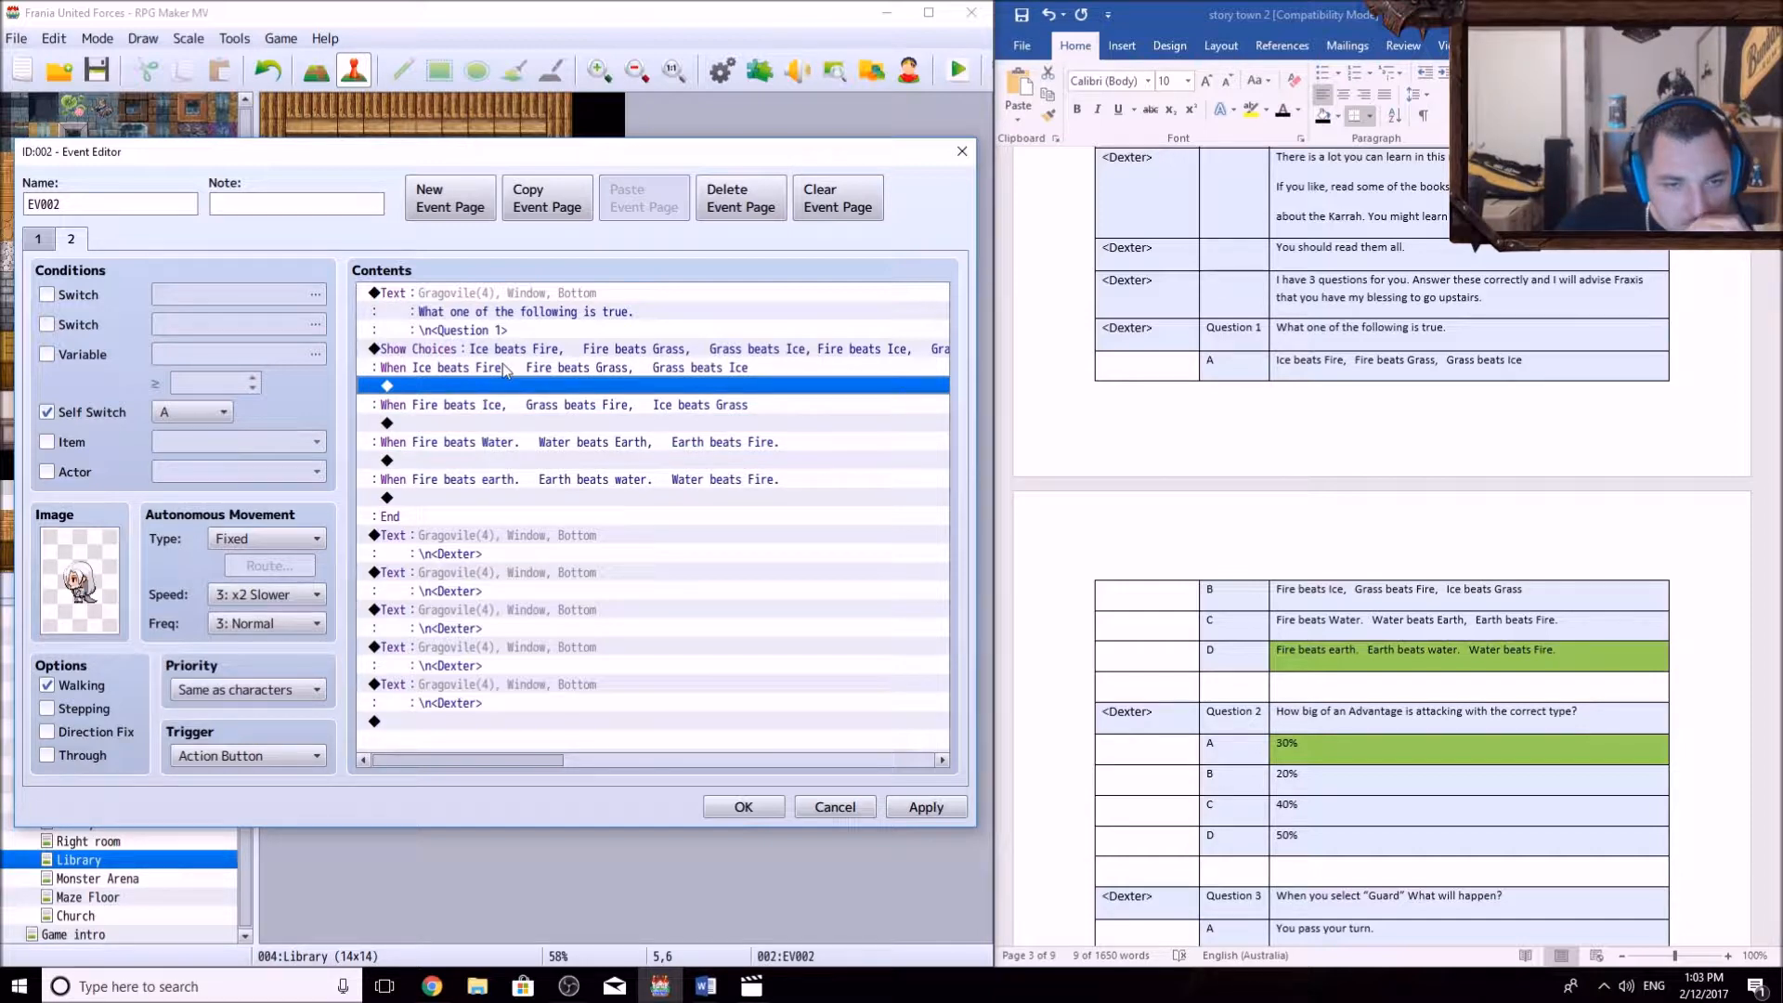
pyautogui.click(472, 479)
pyautogui.click(455, 498)
pyautogui.rightClick(492, 505)
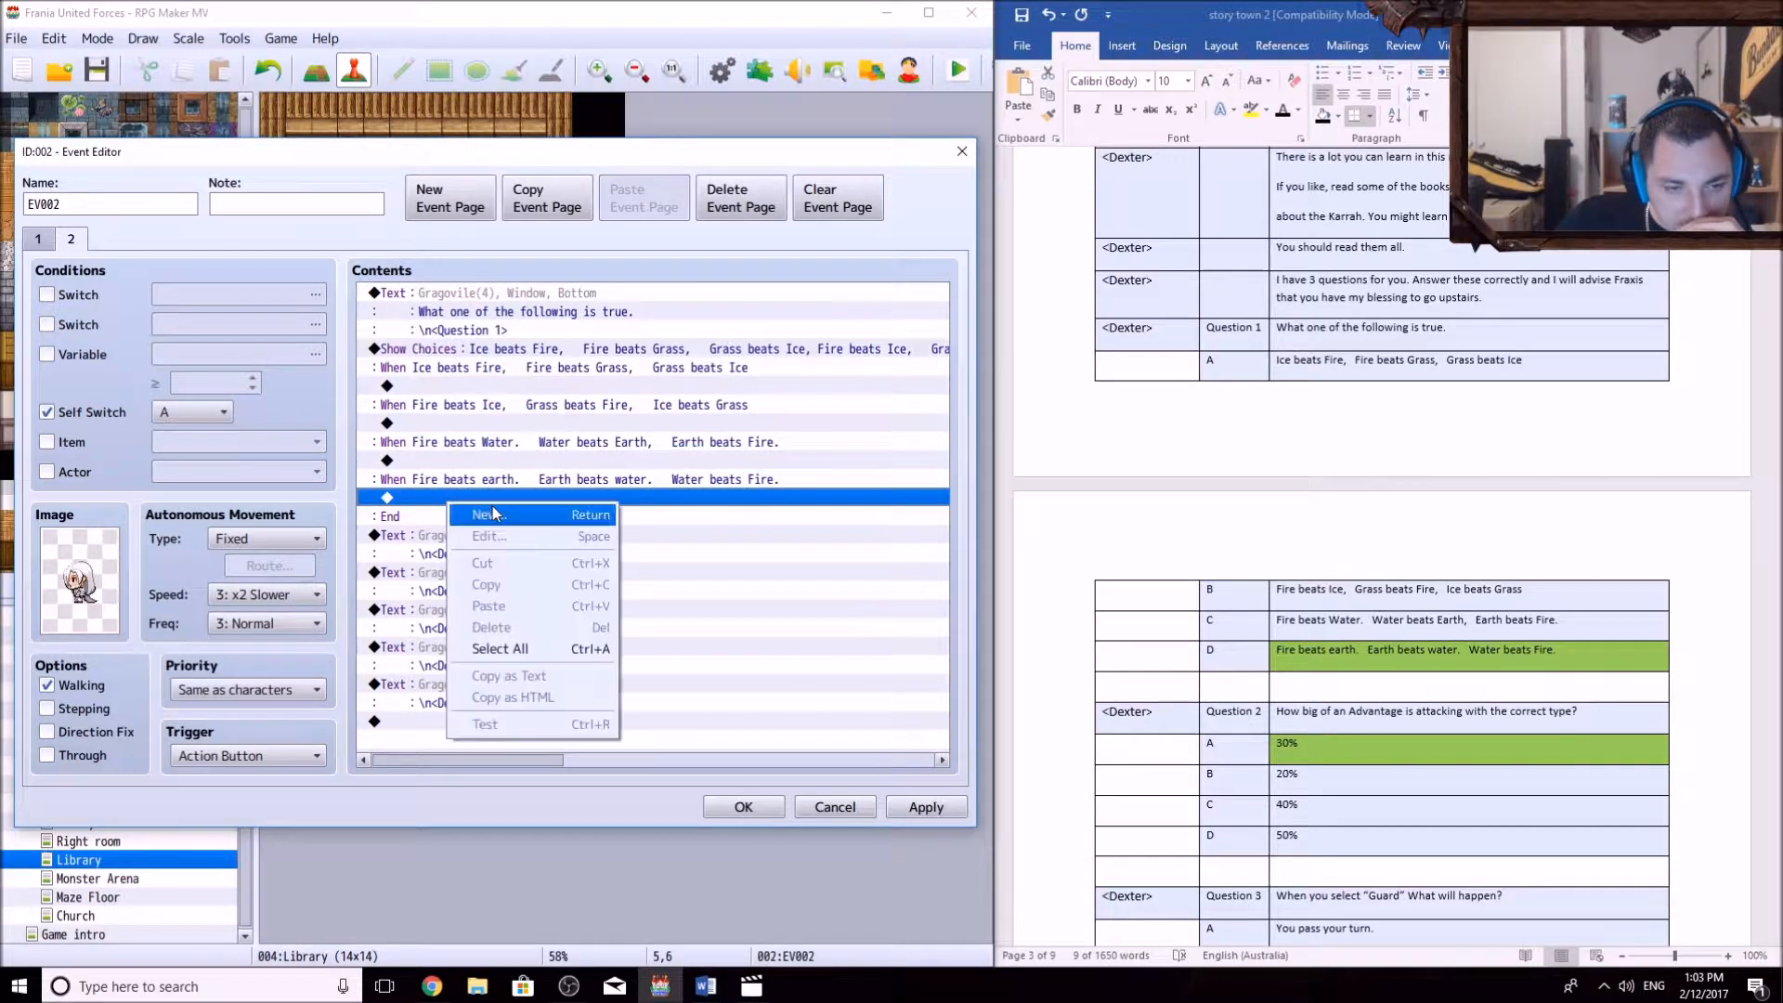
pyautogui.click(492, 512)
pyautogui.click(536, 475)
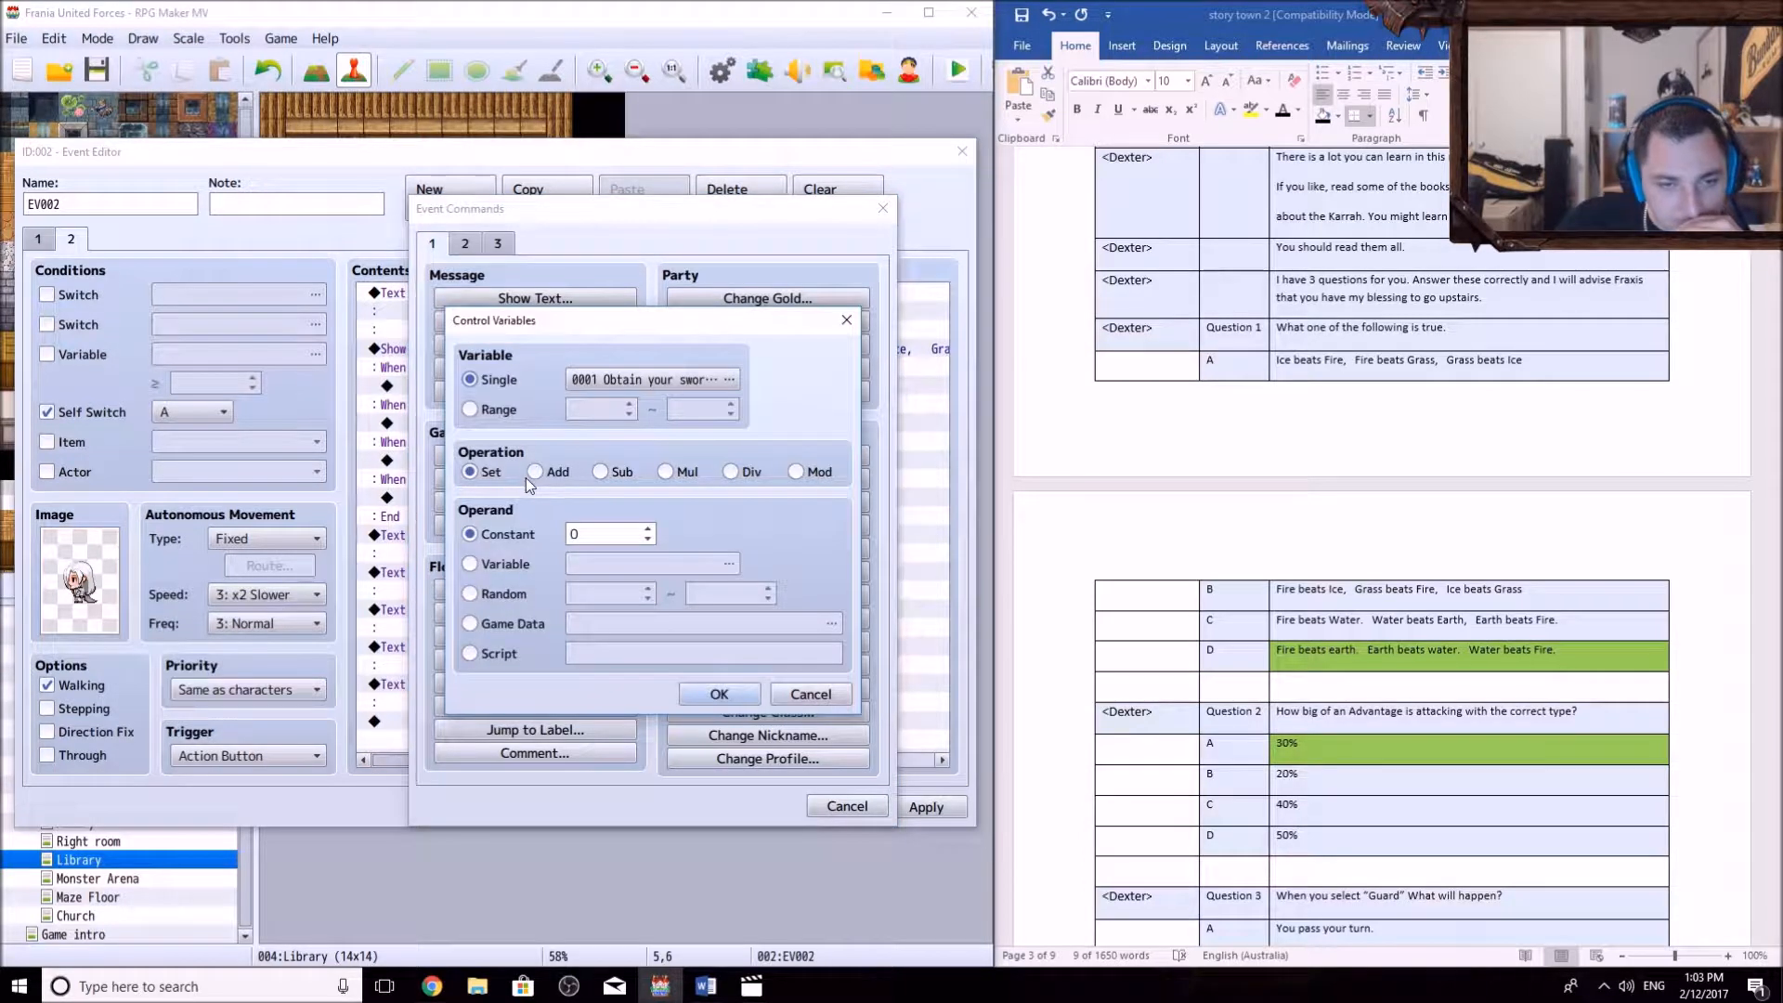
# - Name variable 0192 "Dexter quiz" and make the command add 1 to it
pyautogui.click(620, 384)
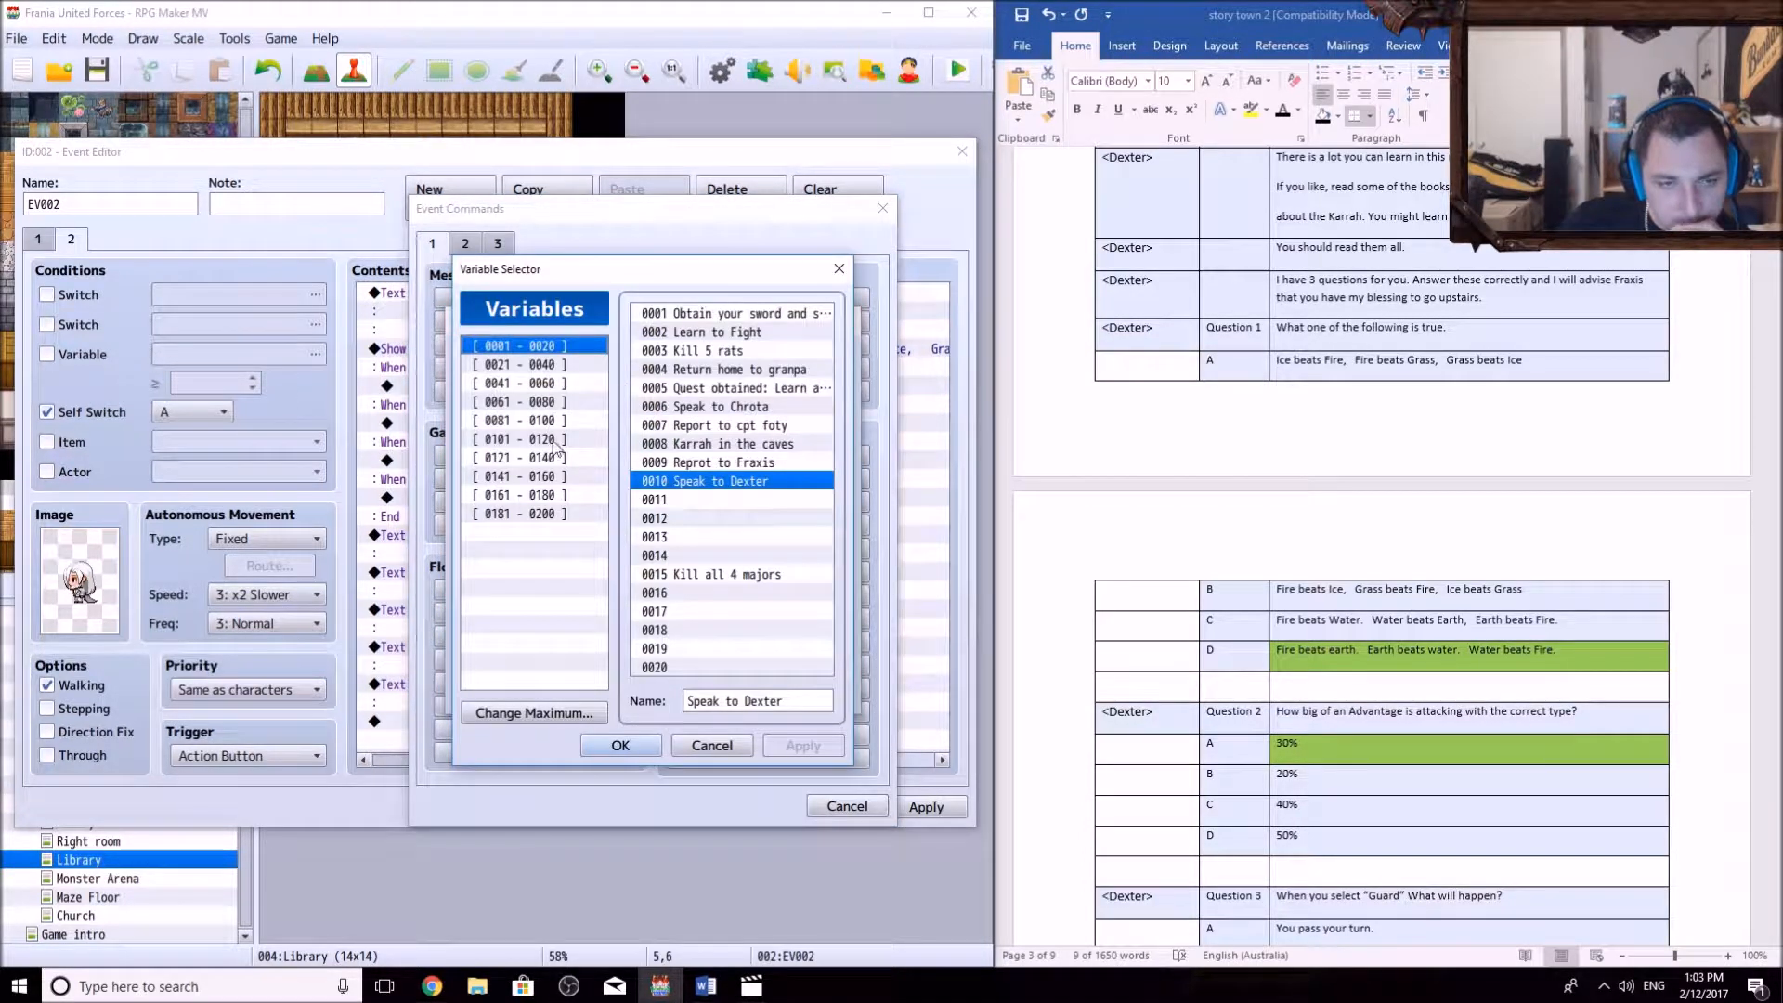
pyautogui.click(544, 494)
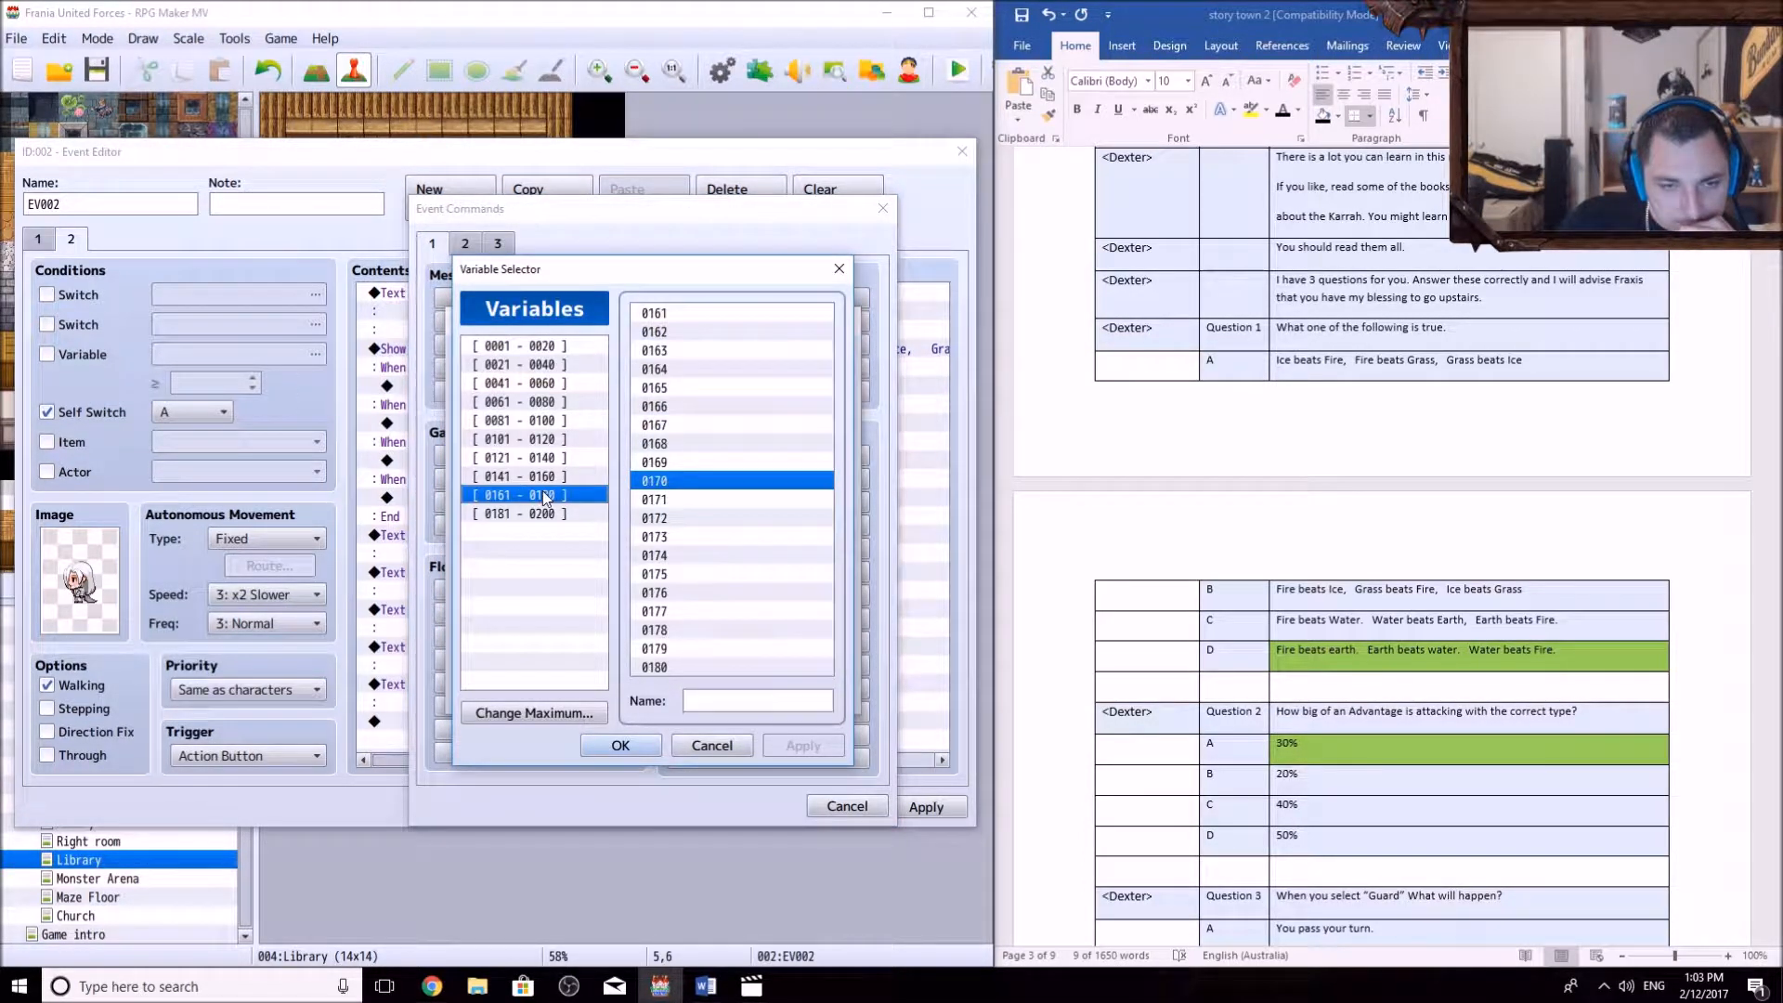
pyautogui.click(536, 512)
pyautogui.click(694, 518)
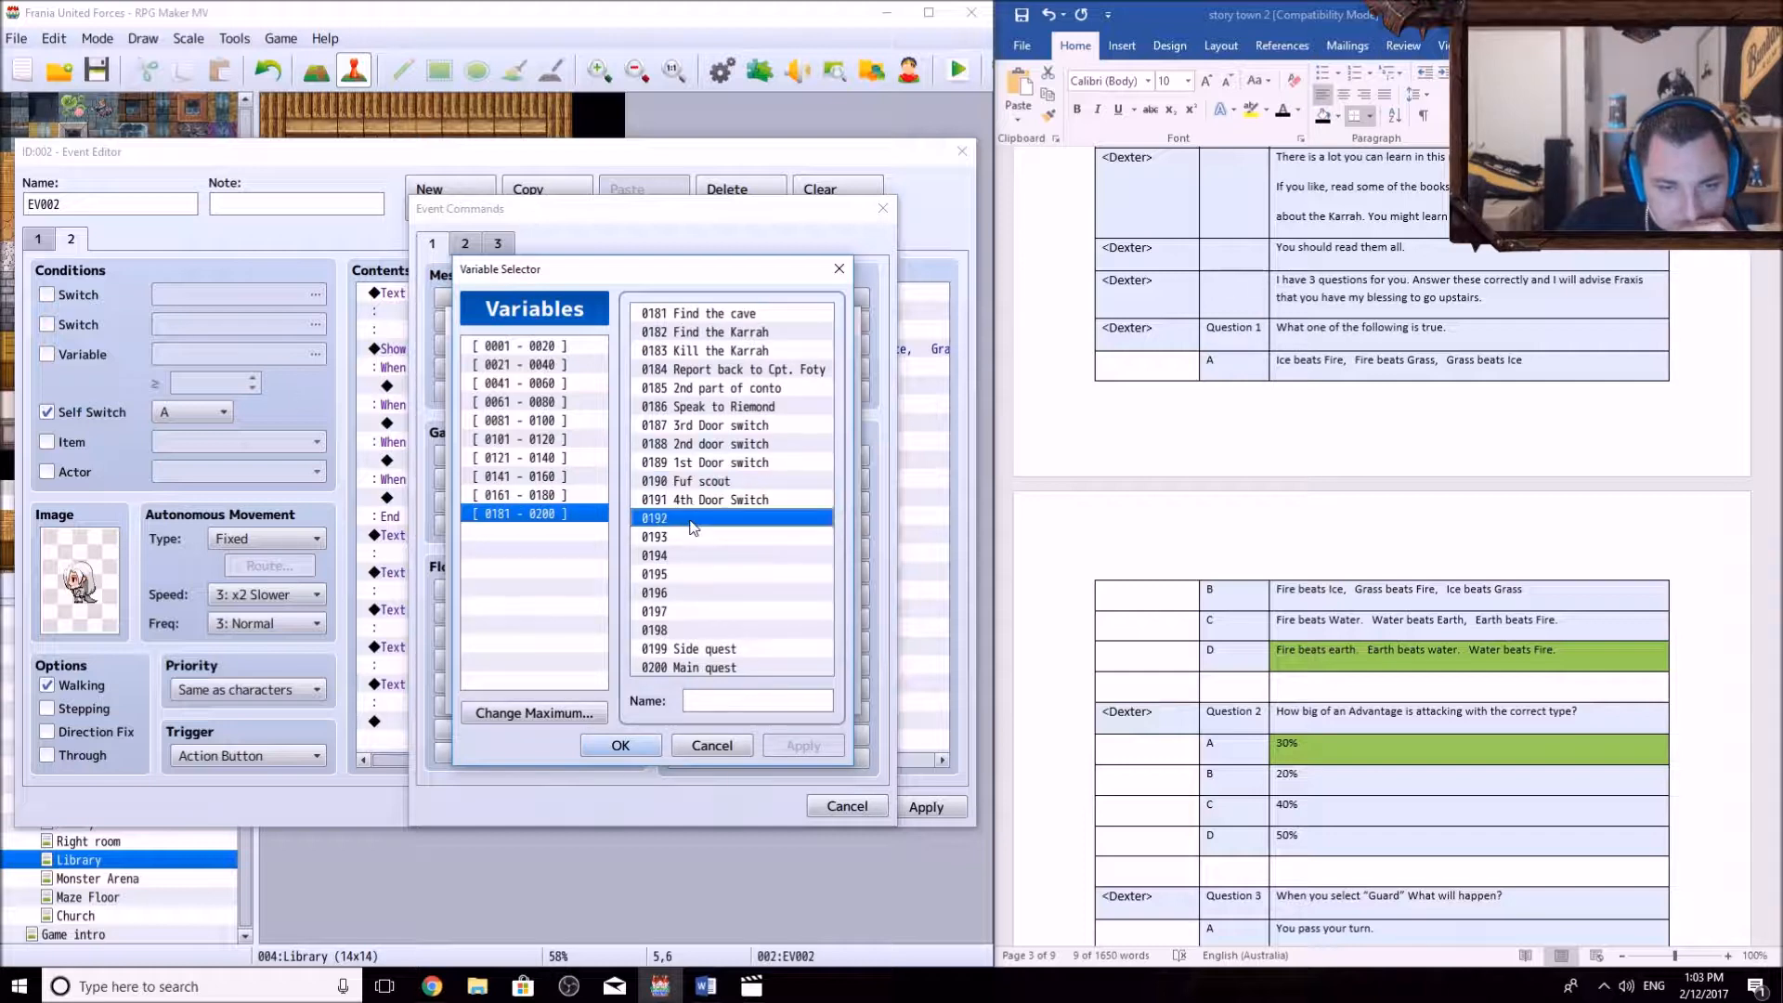
pyautogui.click(710, 691)
pyautogui.write('De')
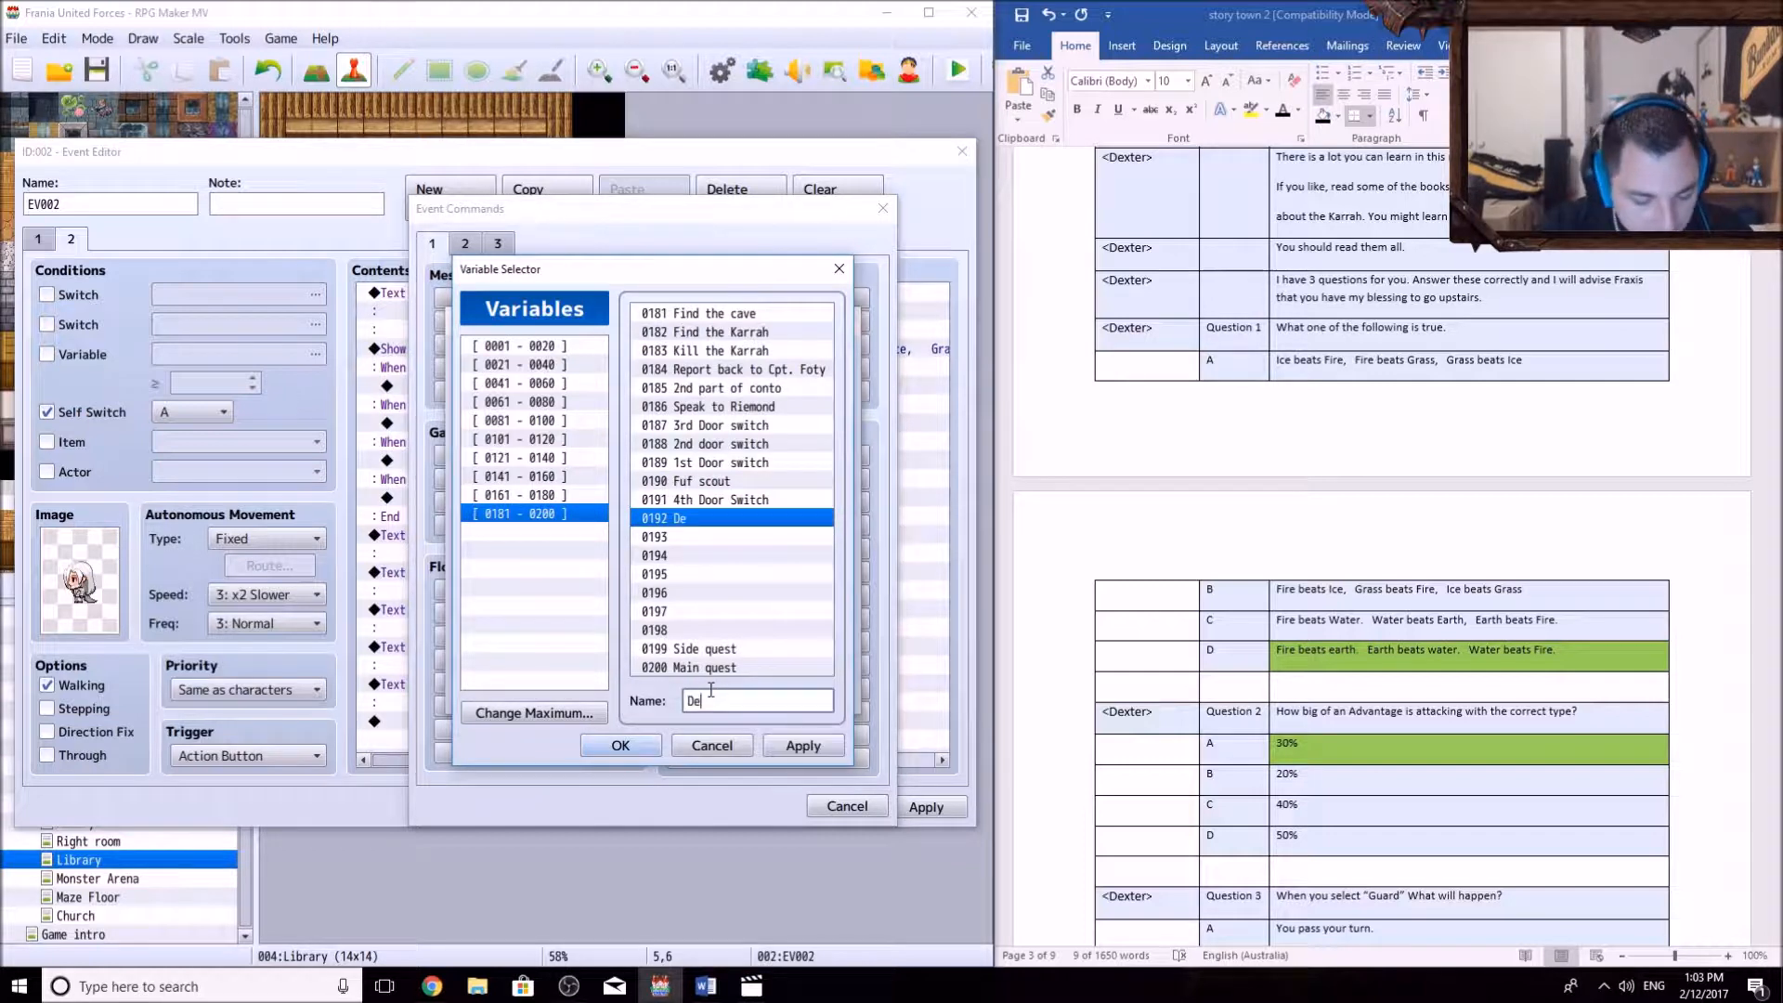
pyautogui.write('xter q')
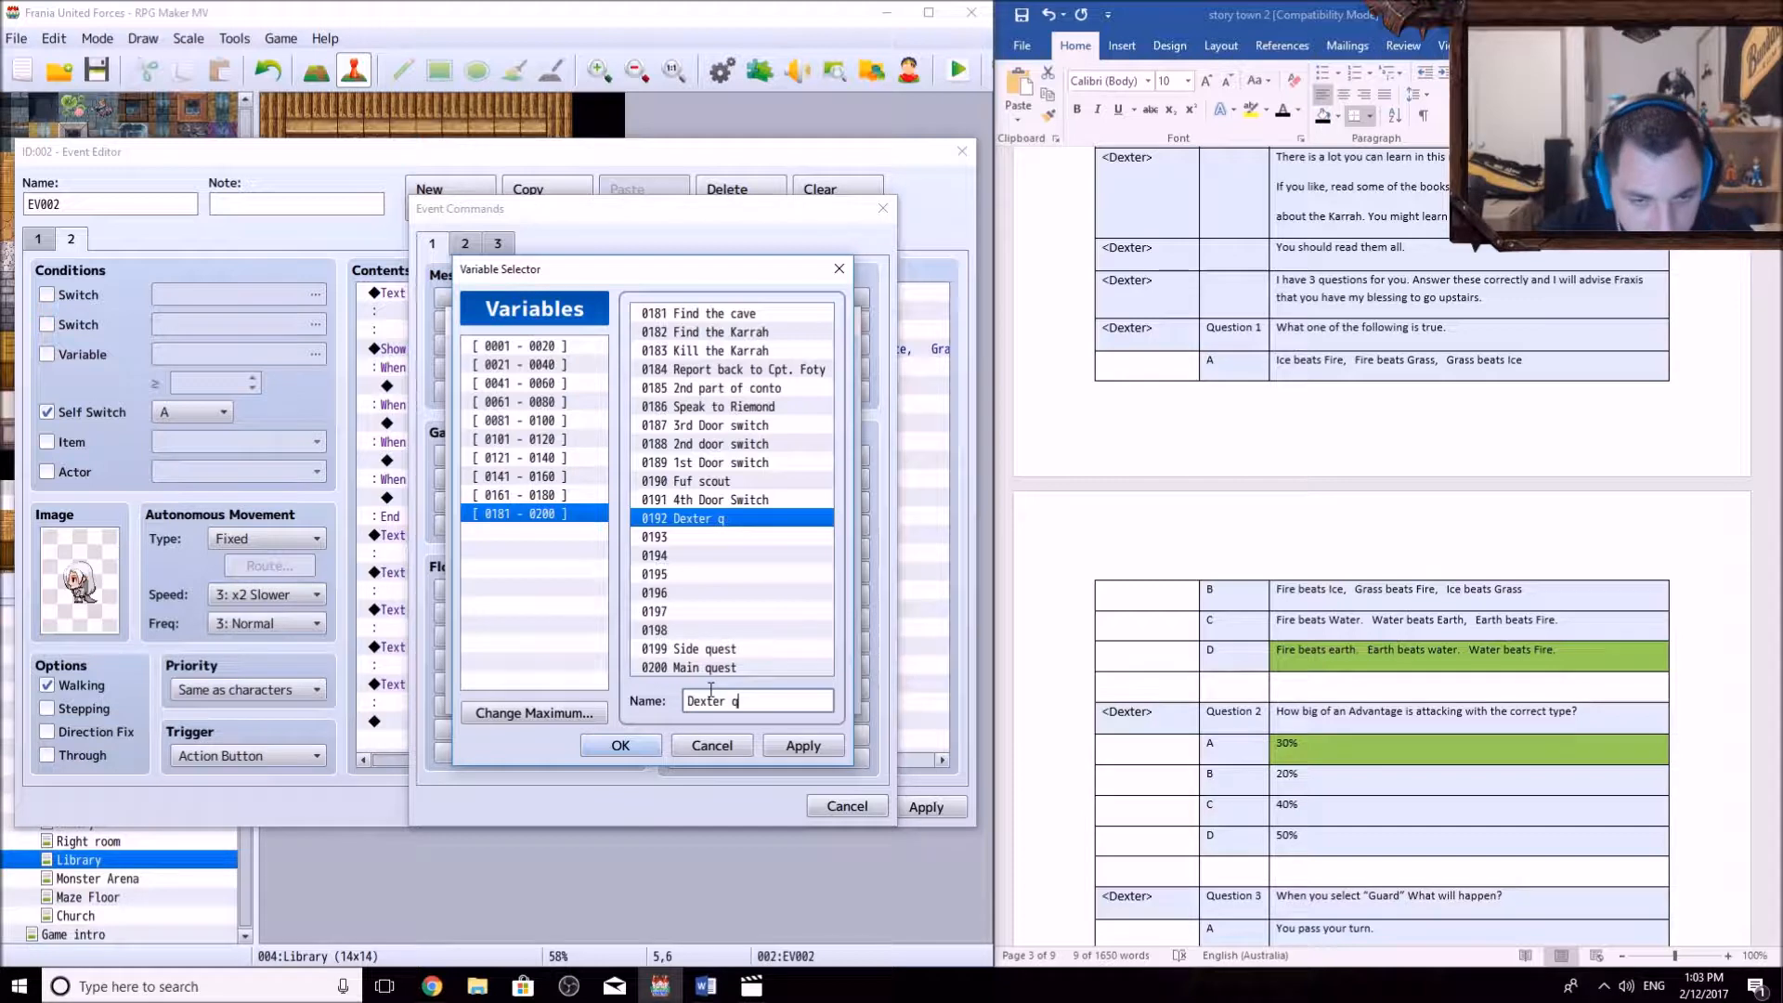
pyautogui.write('uiz')
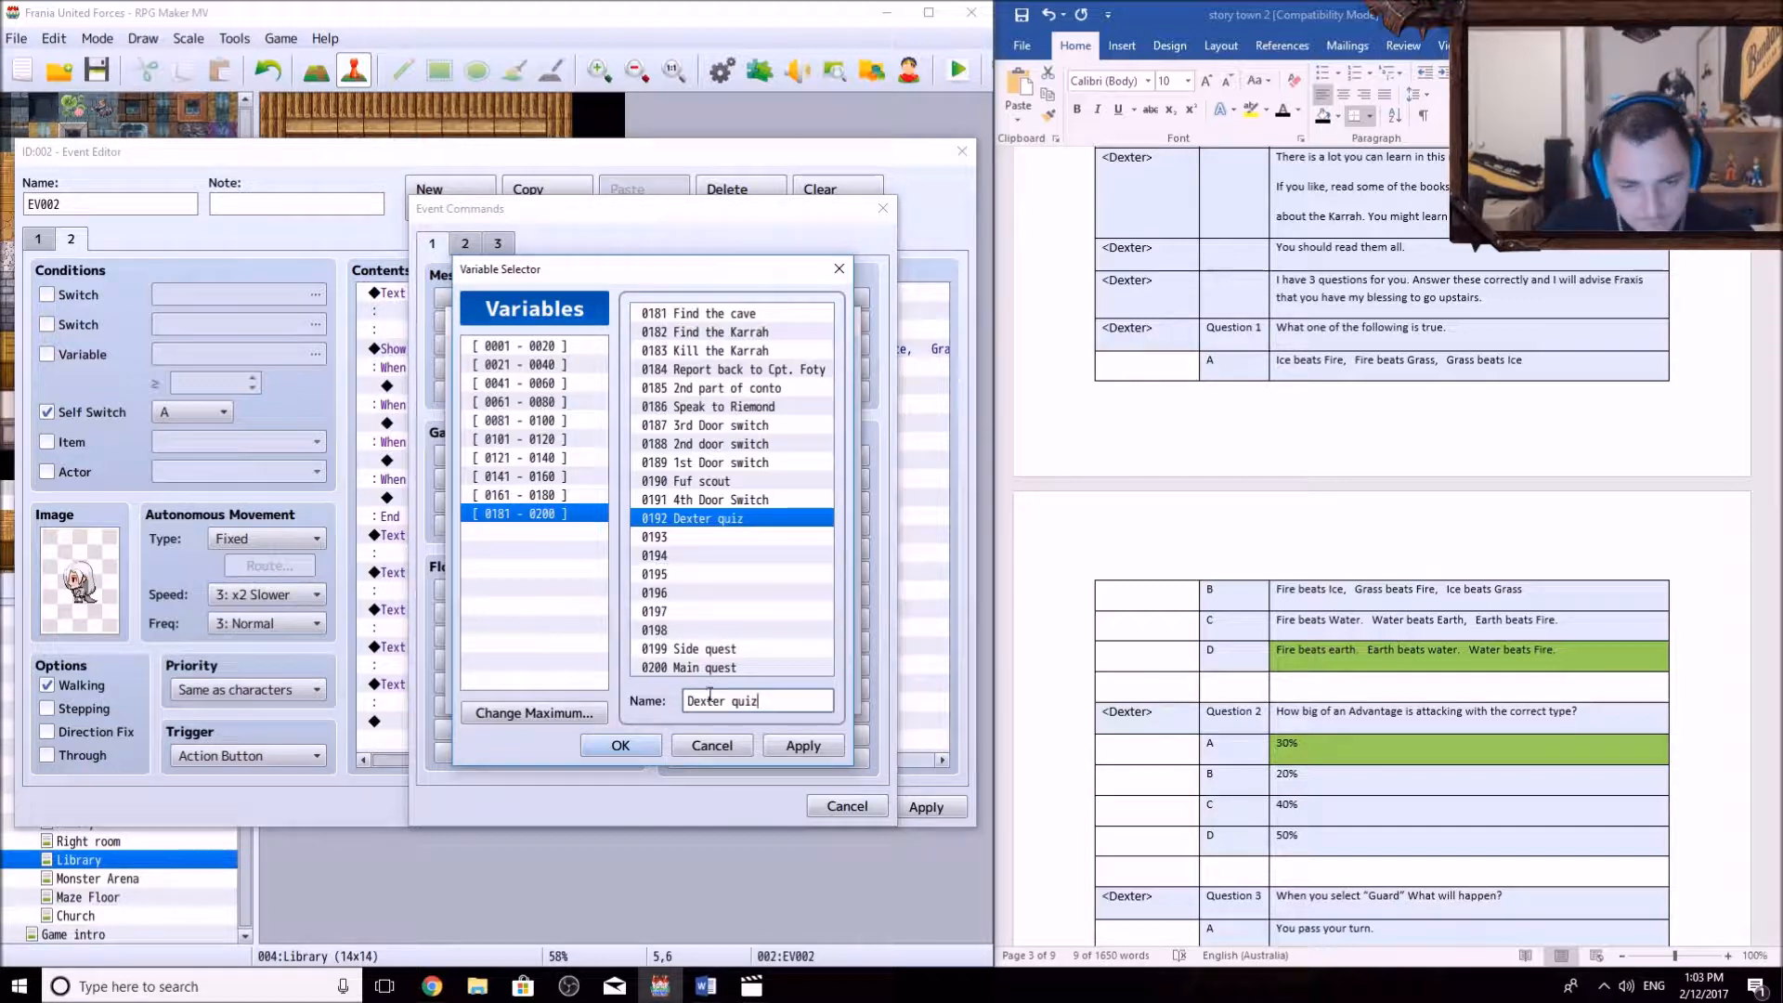
pyautogui.click(619, 741)
pyautogui.click(536, 472)
pyautogui.click(734, 692)
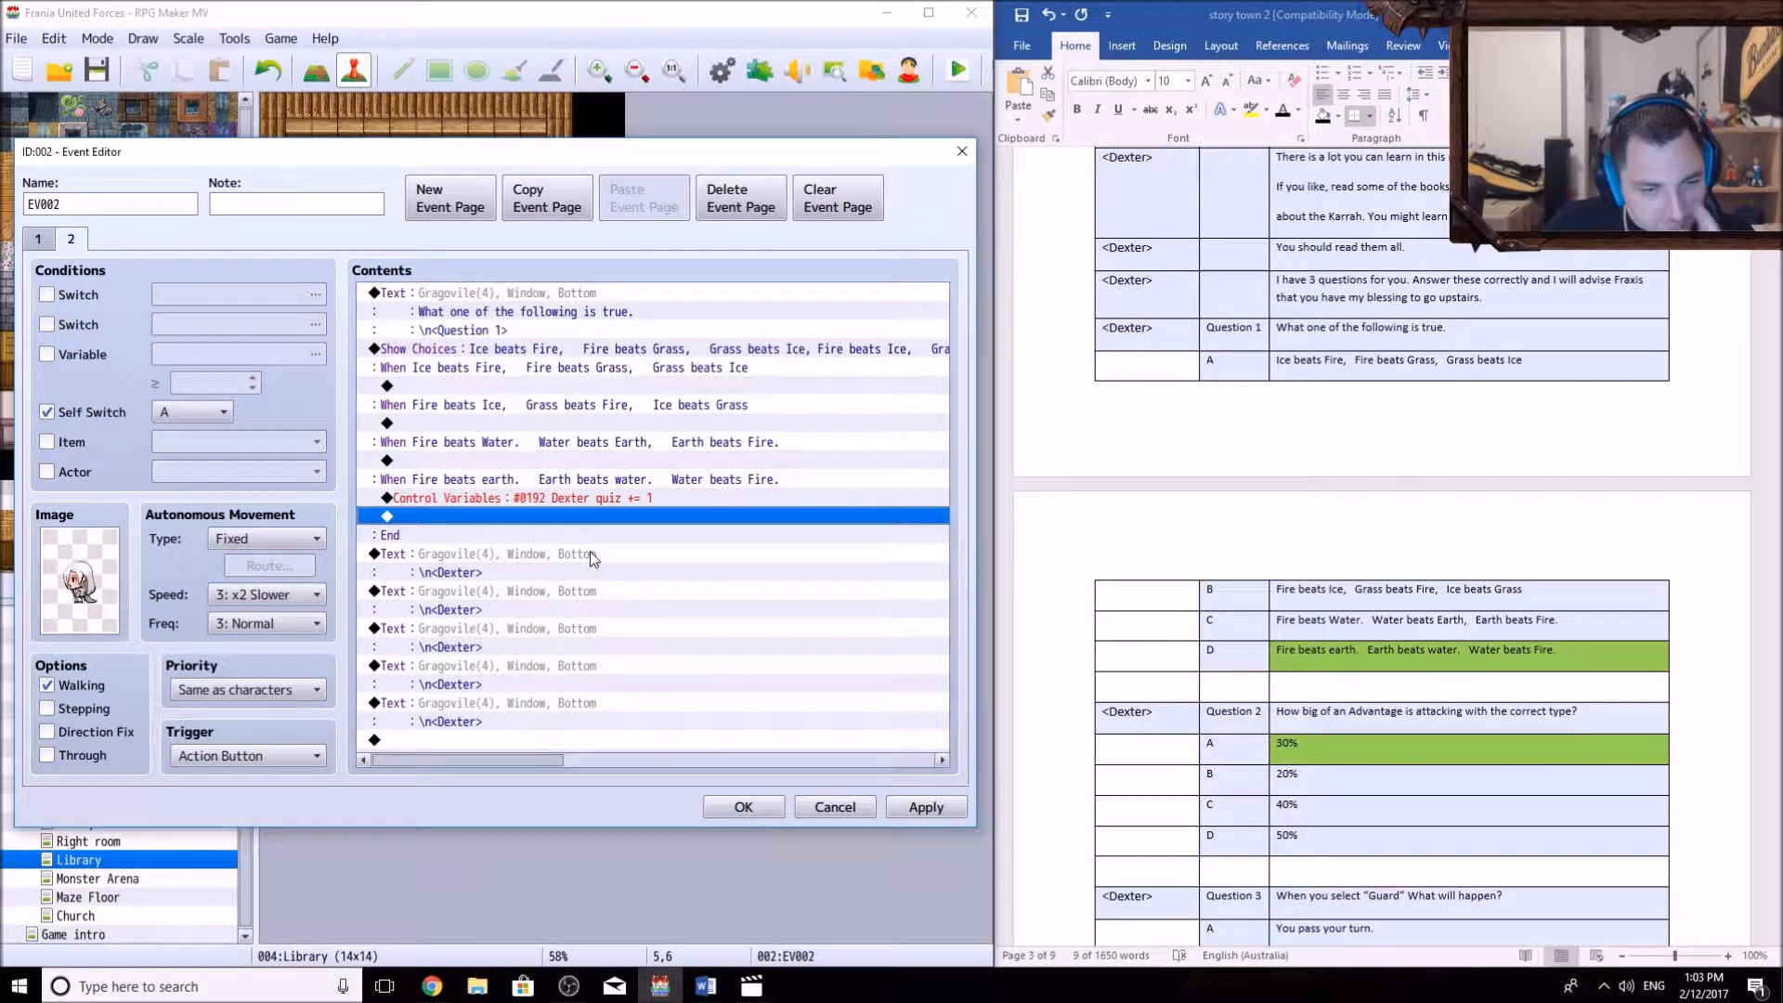
# - Copy one of the \n<Dexter> text commands into the "Fire beats earth" branch, below the variable command
pyautogui.rightClick(414, 525)
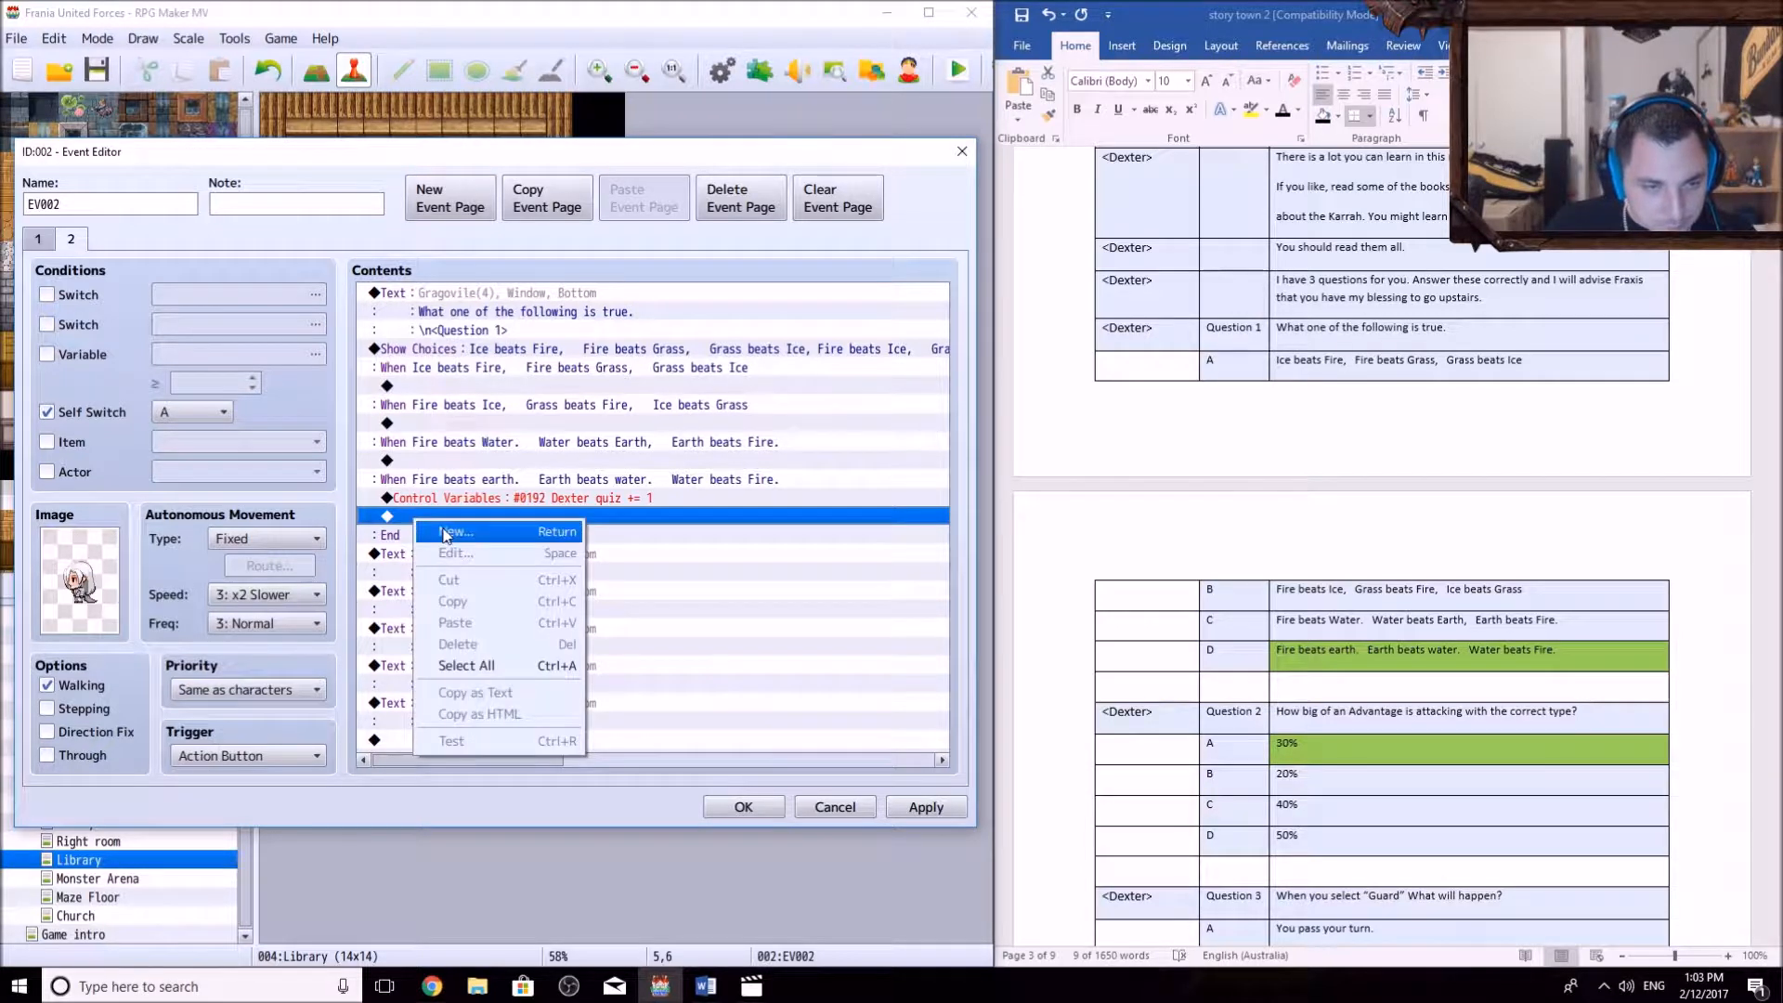
pyautogui.click(440, 537)
pyautogui.click(434, 576)
pyautogui.hotkey('ctrl', 'c')
pyautogui.click(457, 518)
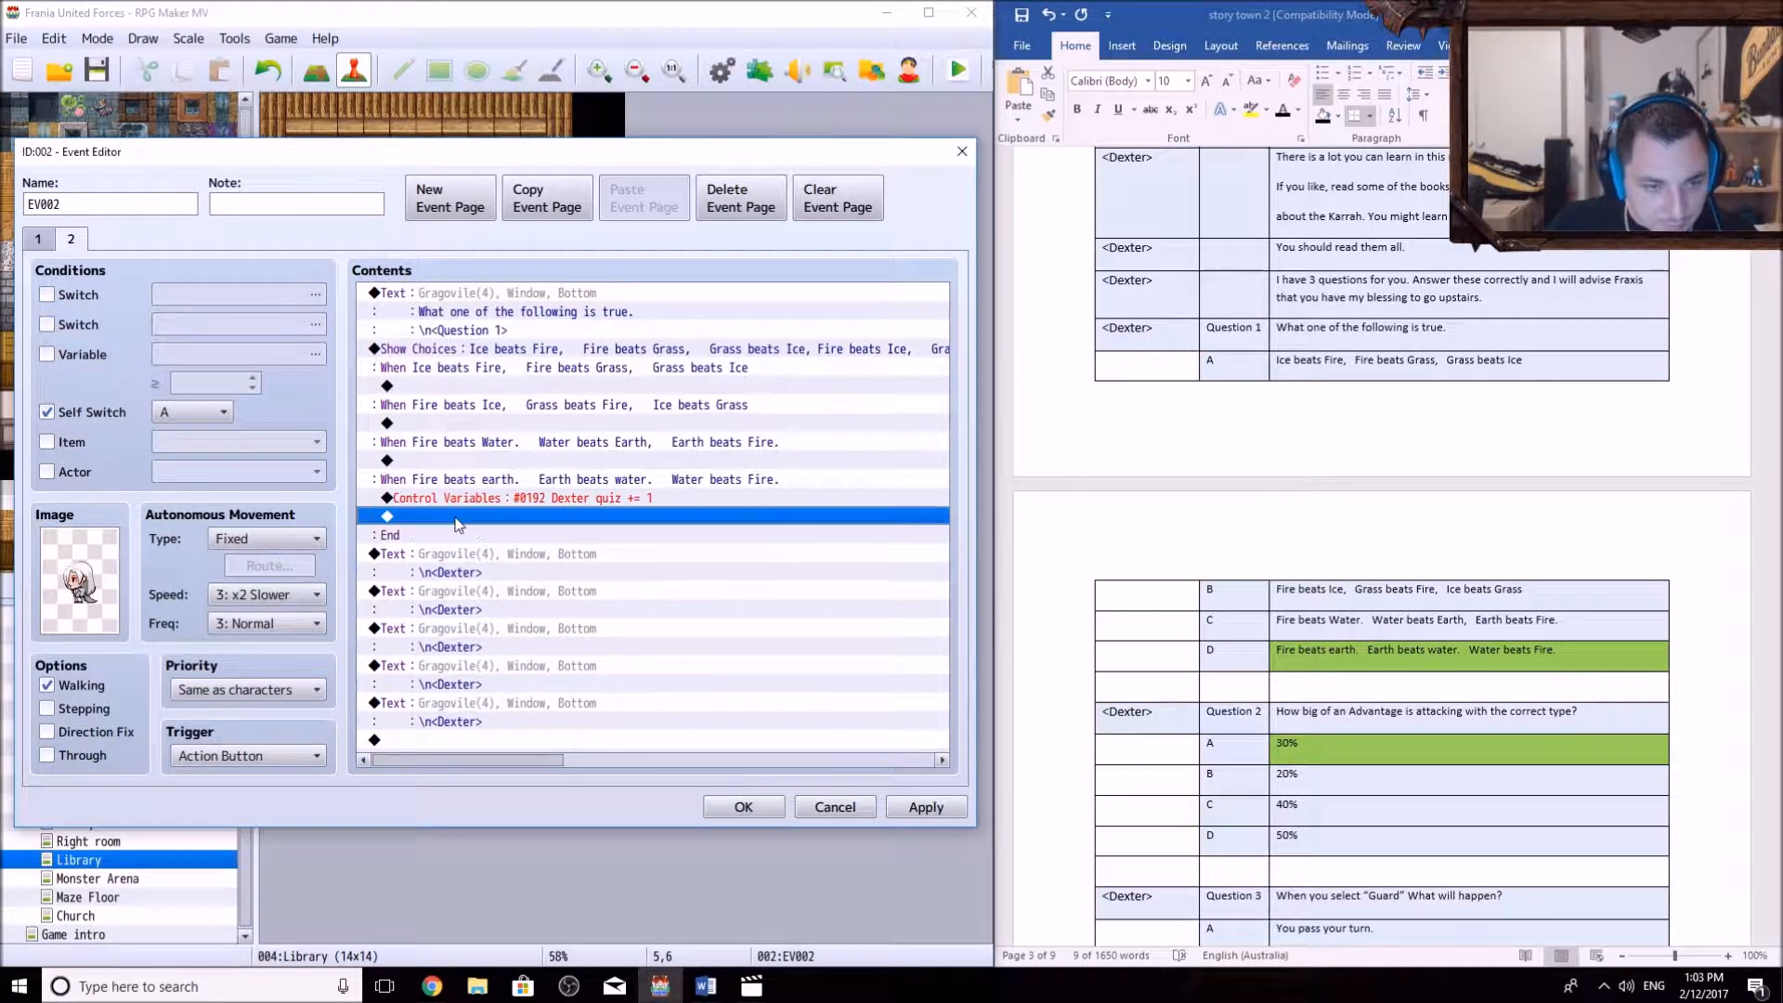
pyautogui.hotkey('ctrl', 'v')
# - Change the pasted message in the "Fire beats earth" branch to "Next question. \n<Dexter>"
pyautogui.doubleClick(492, 522)
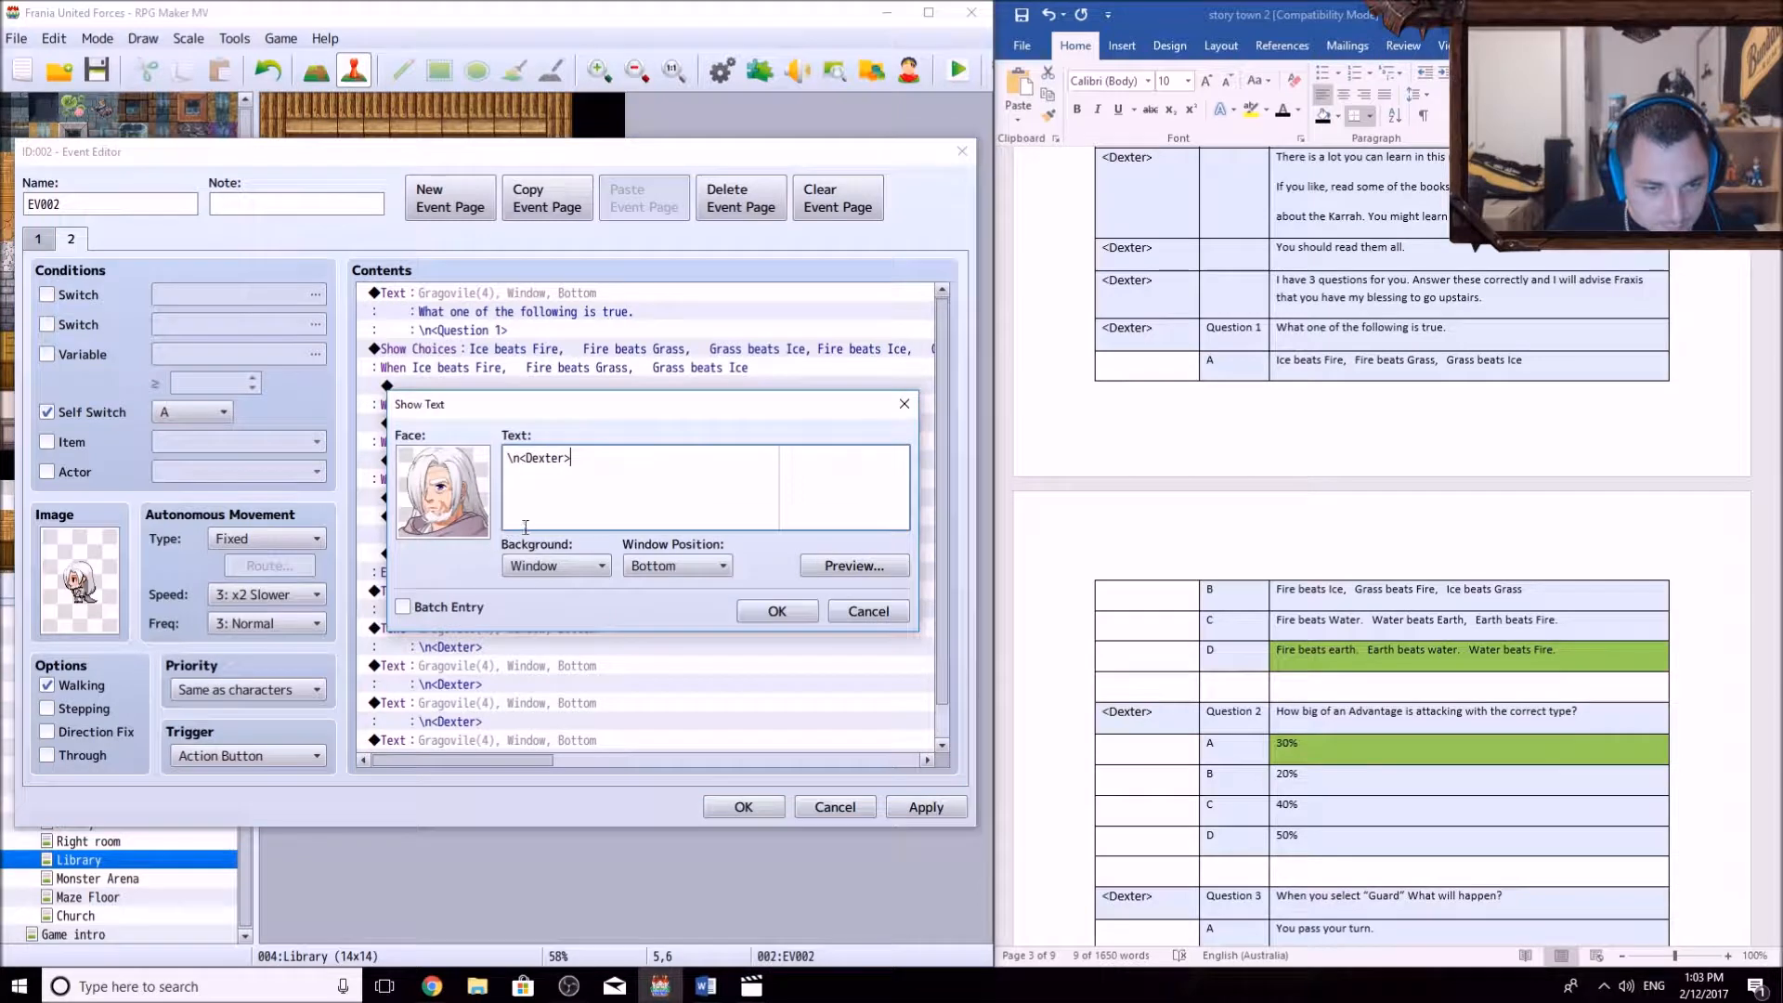
pyautogui.write('Next ques')
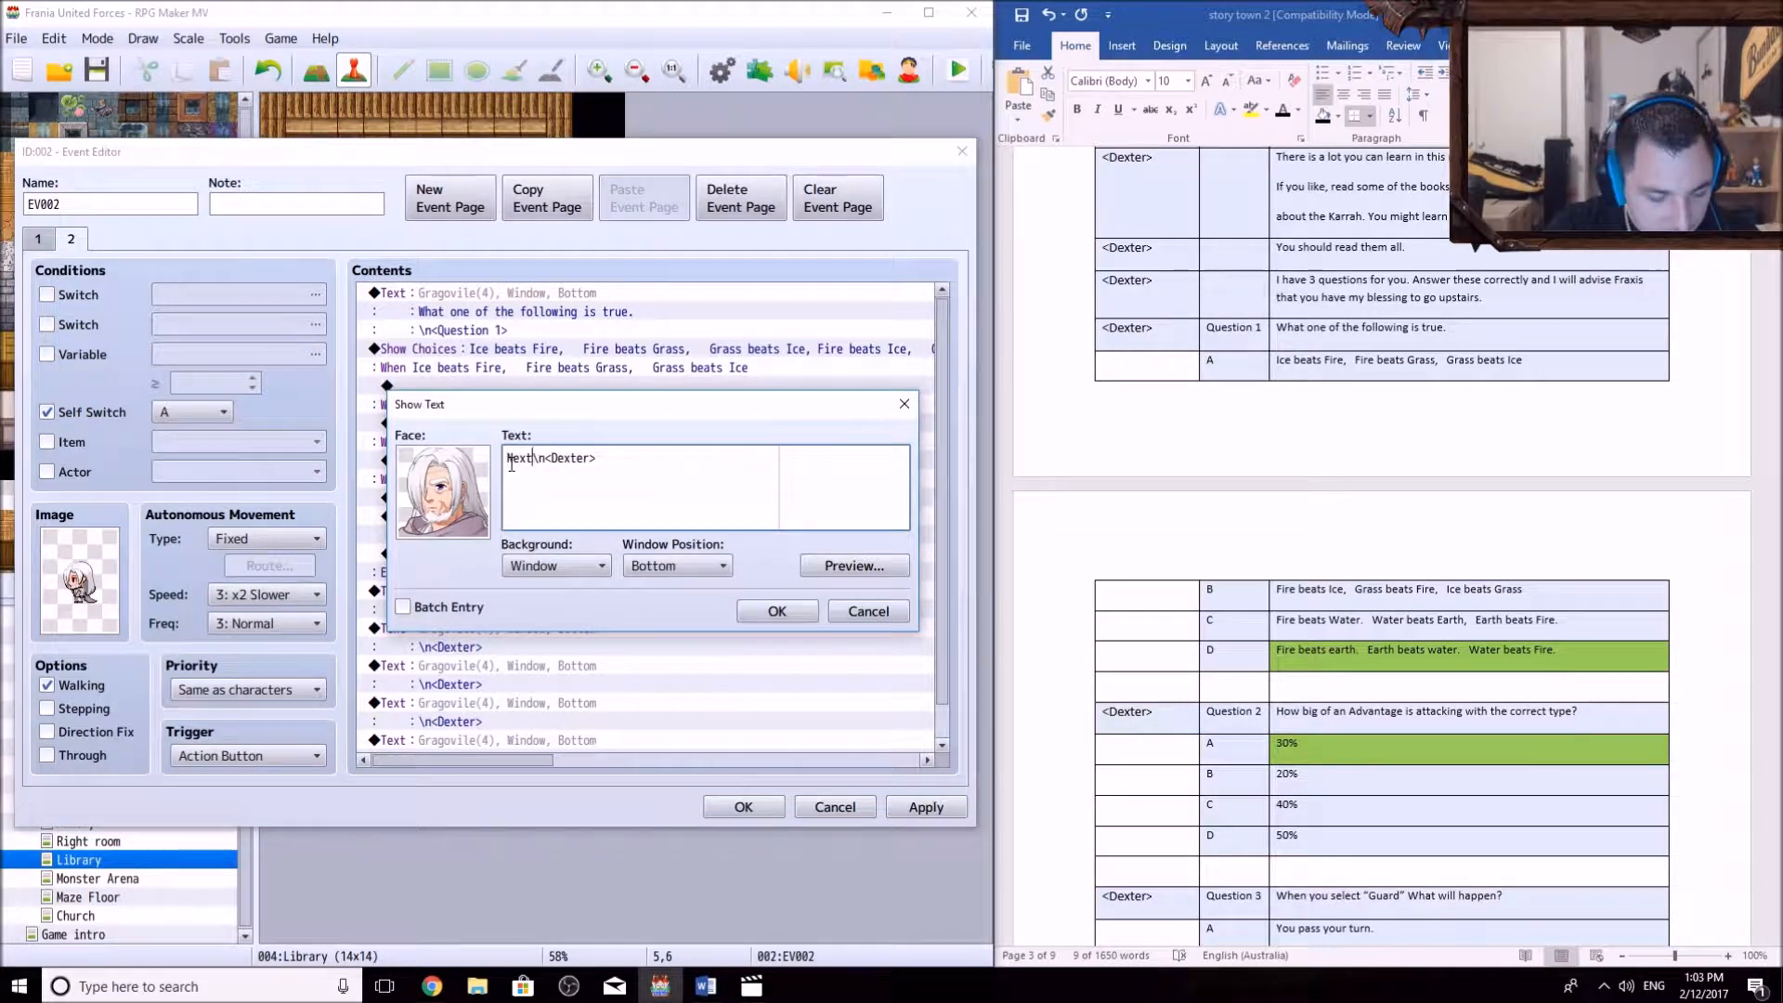
pyautogui.write('tion')
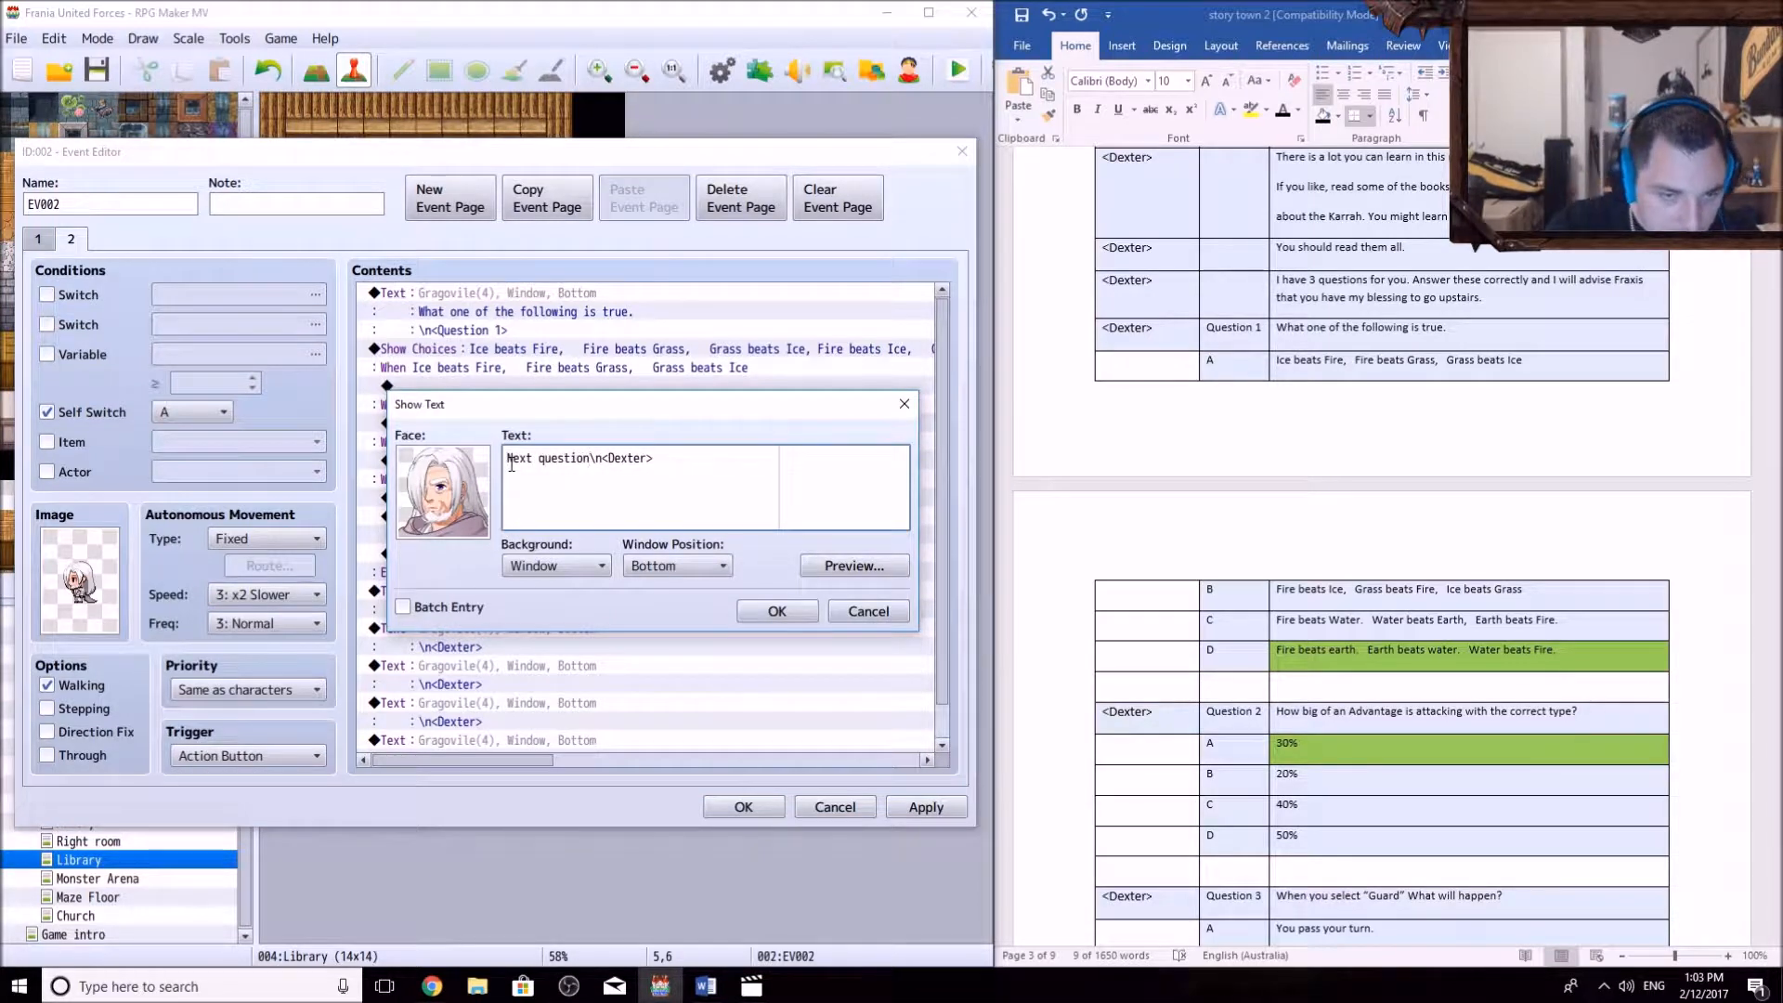
pyautogui.write('.')
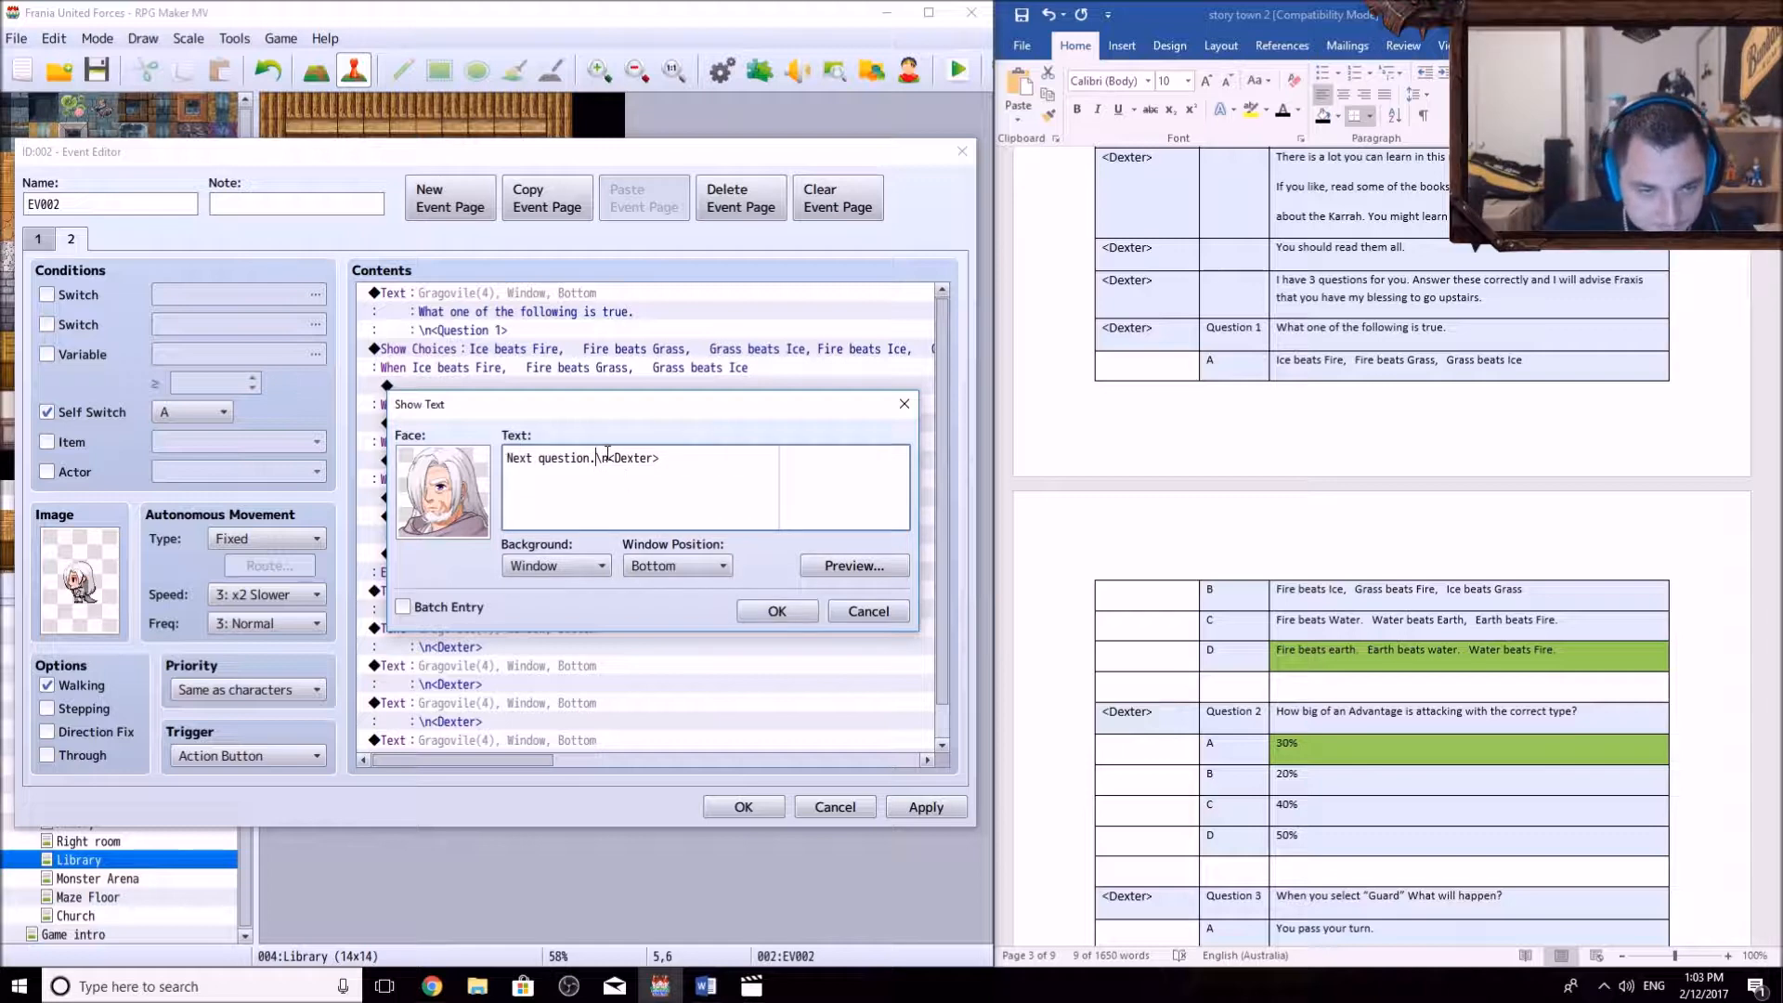
pyautogui.click(780, 611)
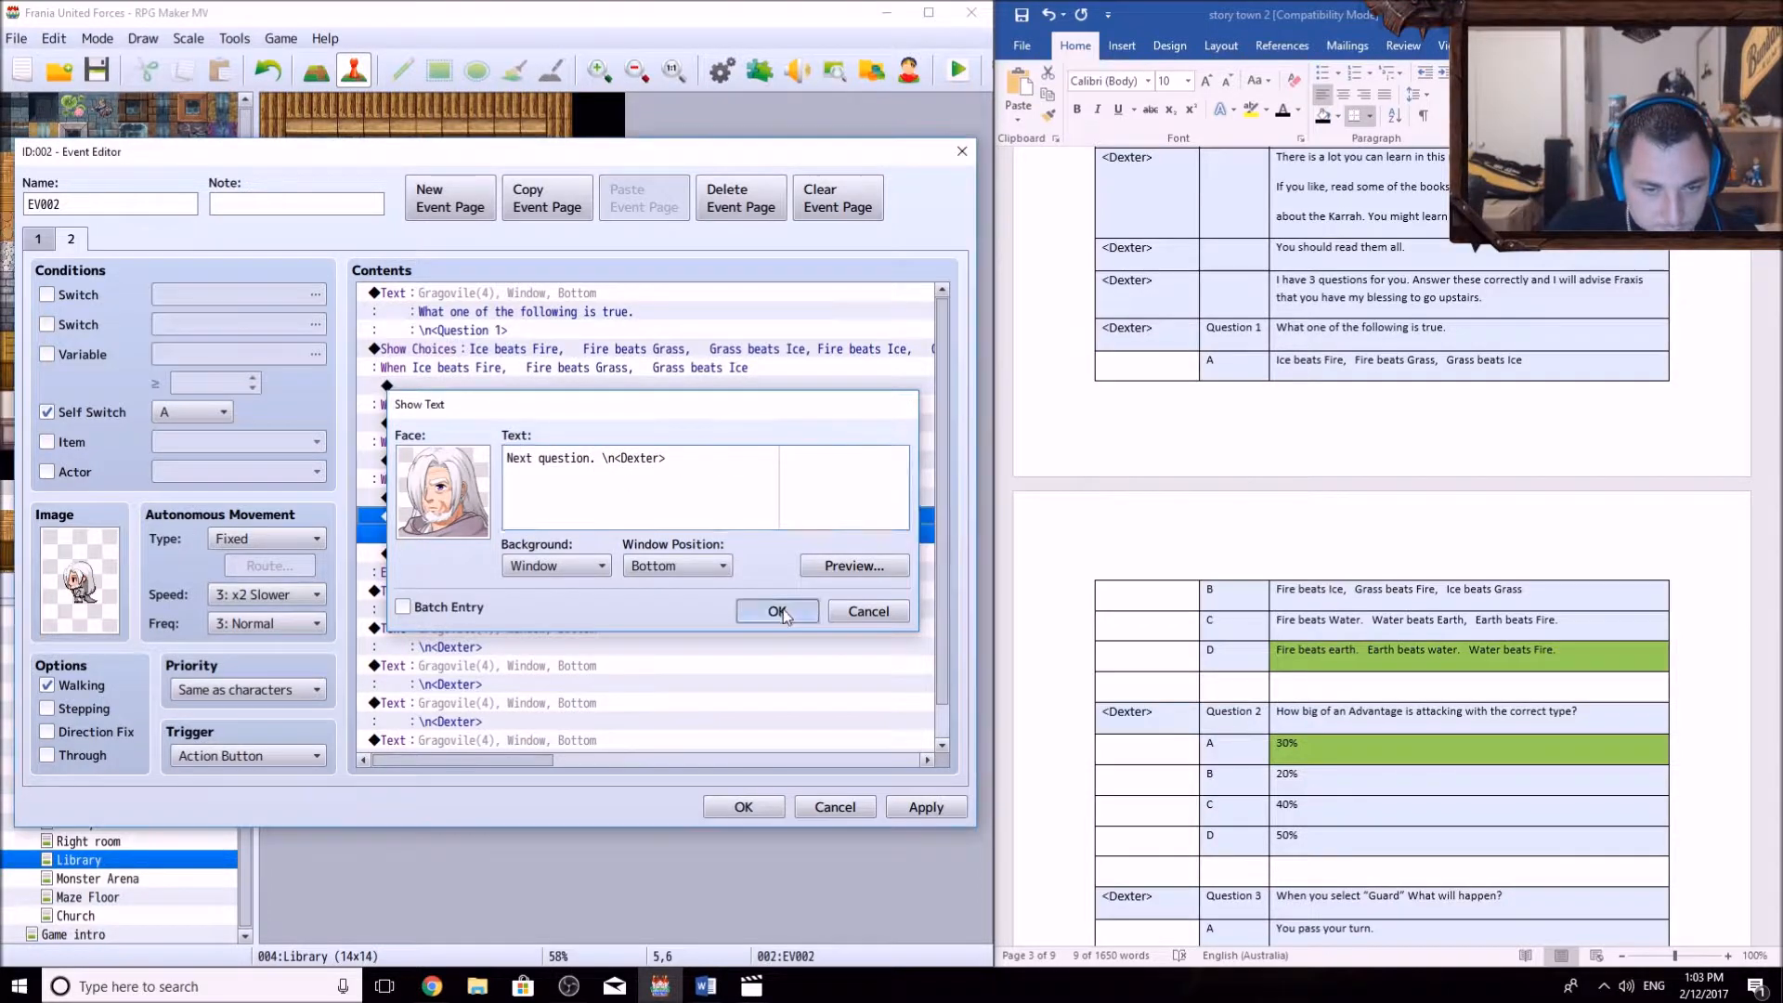
# - Copy the "Next question." message into the other three choice branches of Question 1
pyautogui.hotkey('ctrl', 'c')
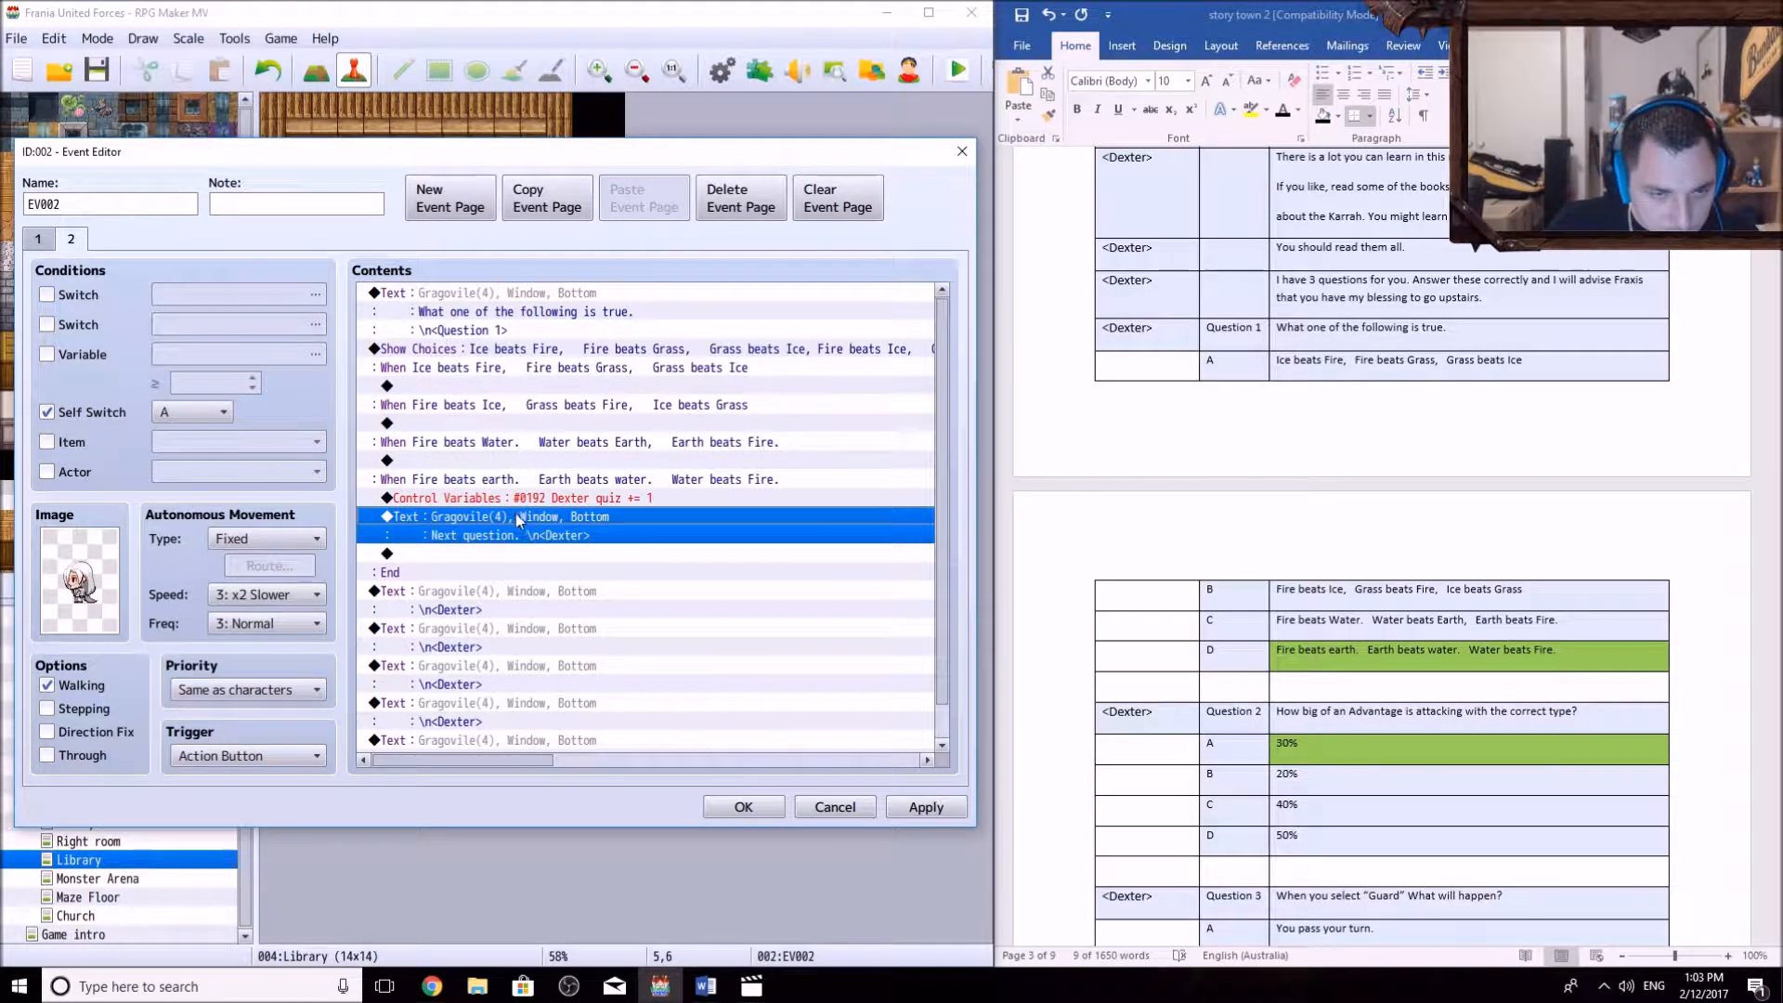
pyautogui.click(438, 462)
pyautogui.hotkey('ctrl', 'v')
pyautogui.click(430, 427)
pyautogui.hotkey('ctrl', 'v')
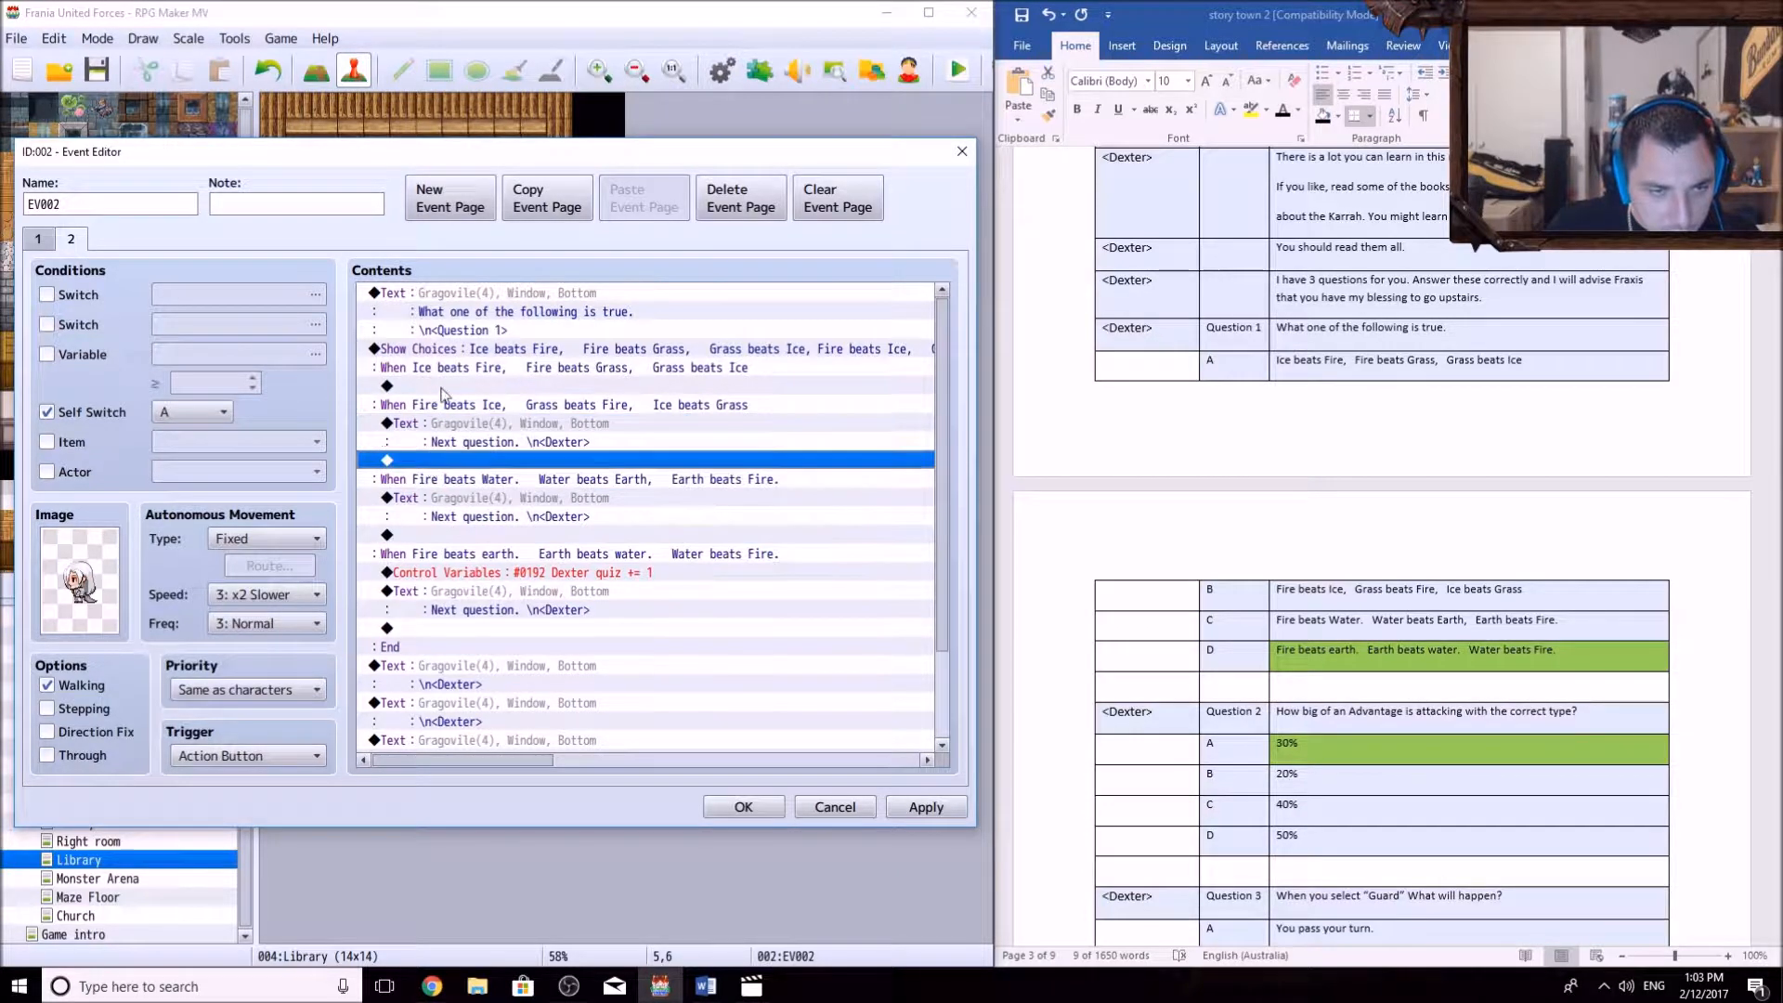
pyautogui.click(445, 388)
pyautogui.hotkey('ctrl', 'v')
pyautogui.rightClick(455, 429)
pyautogui.click(469, 437)
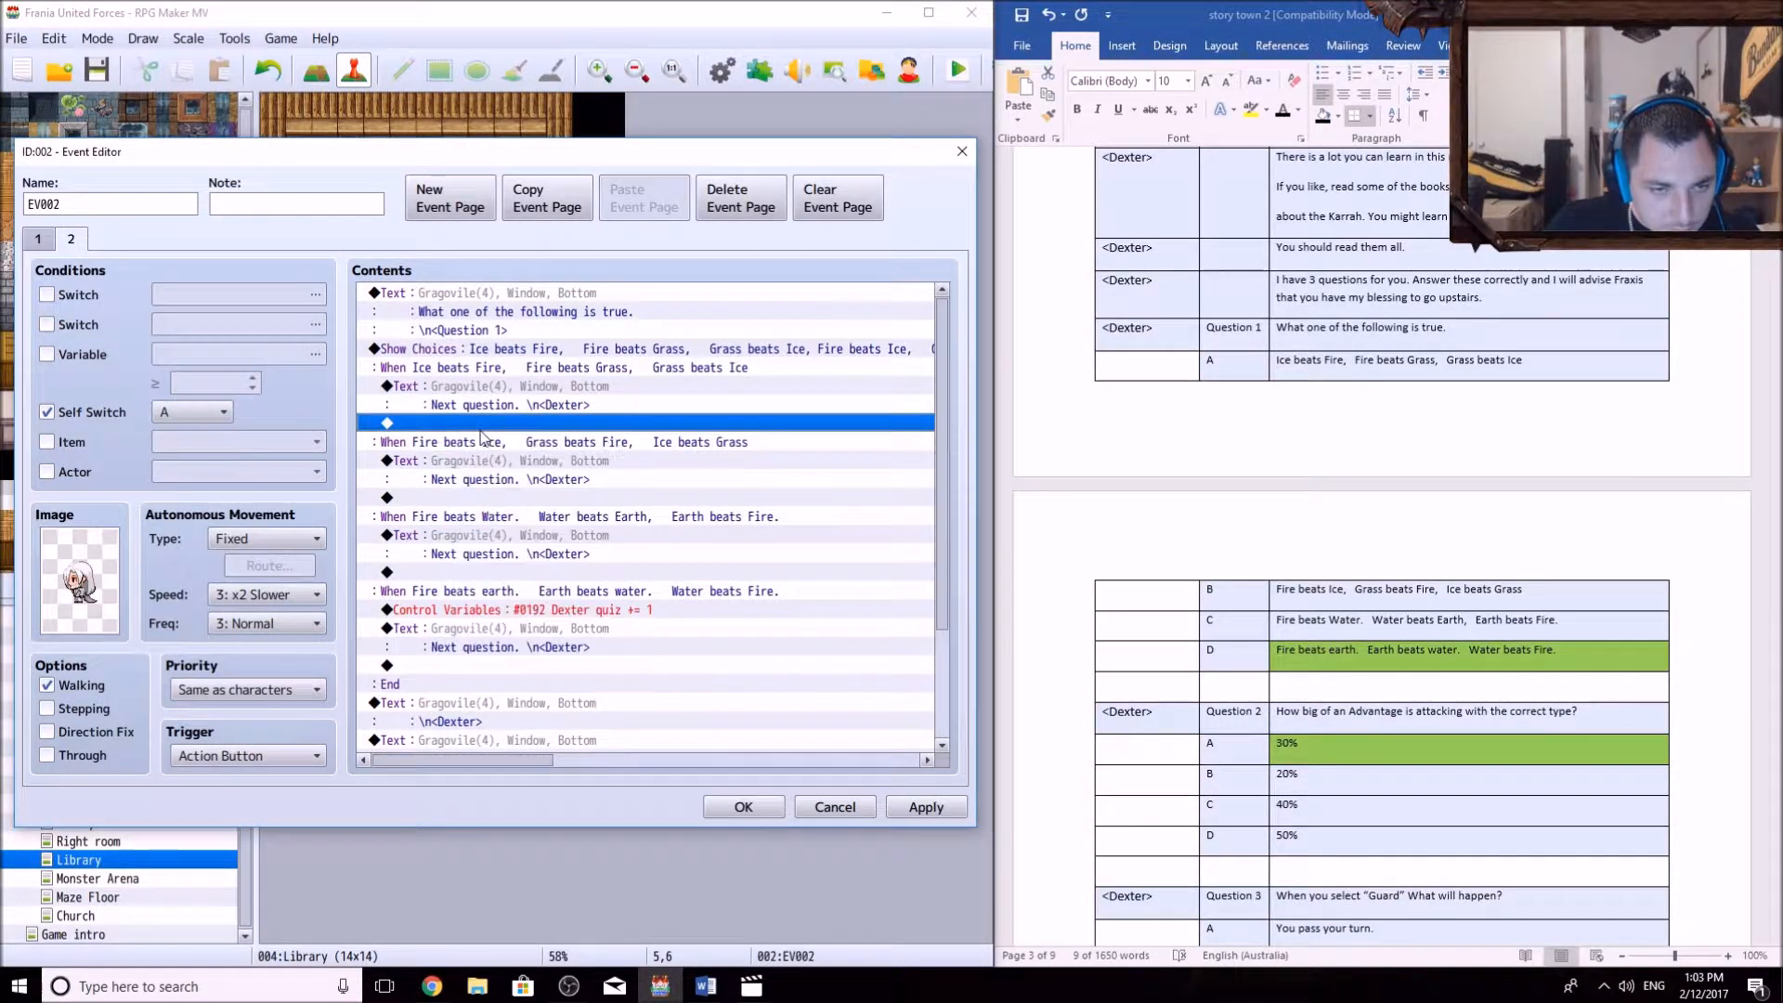
pyautogui.click(512, 502)
pyautogui.click(585, 489)
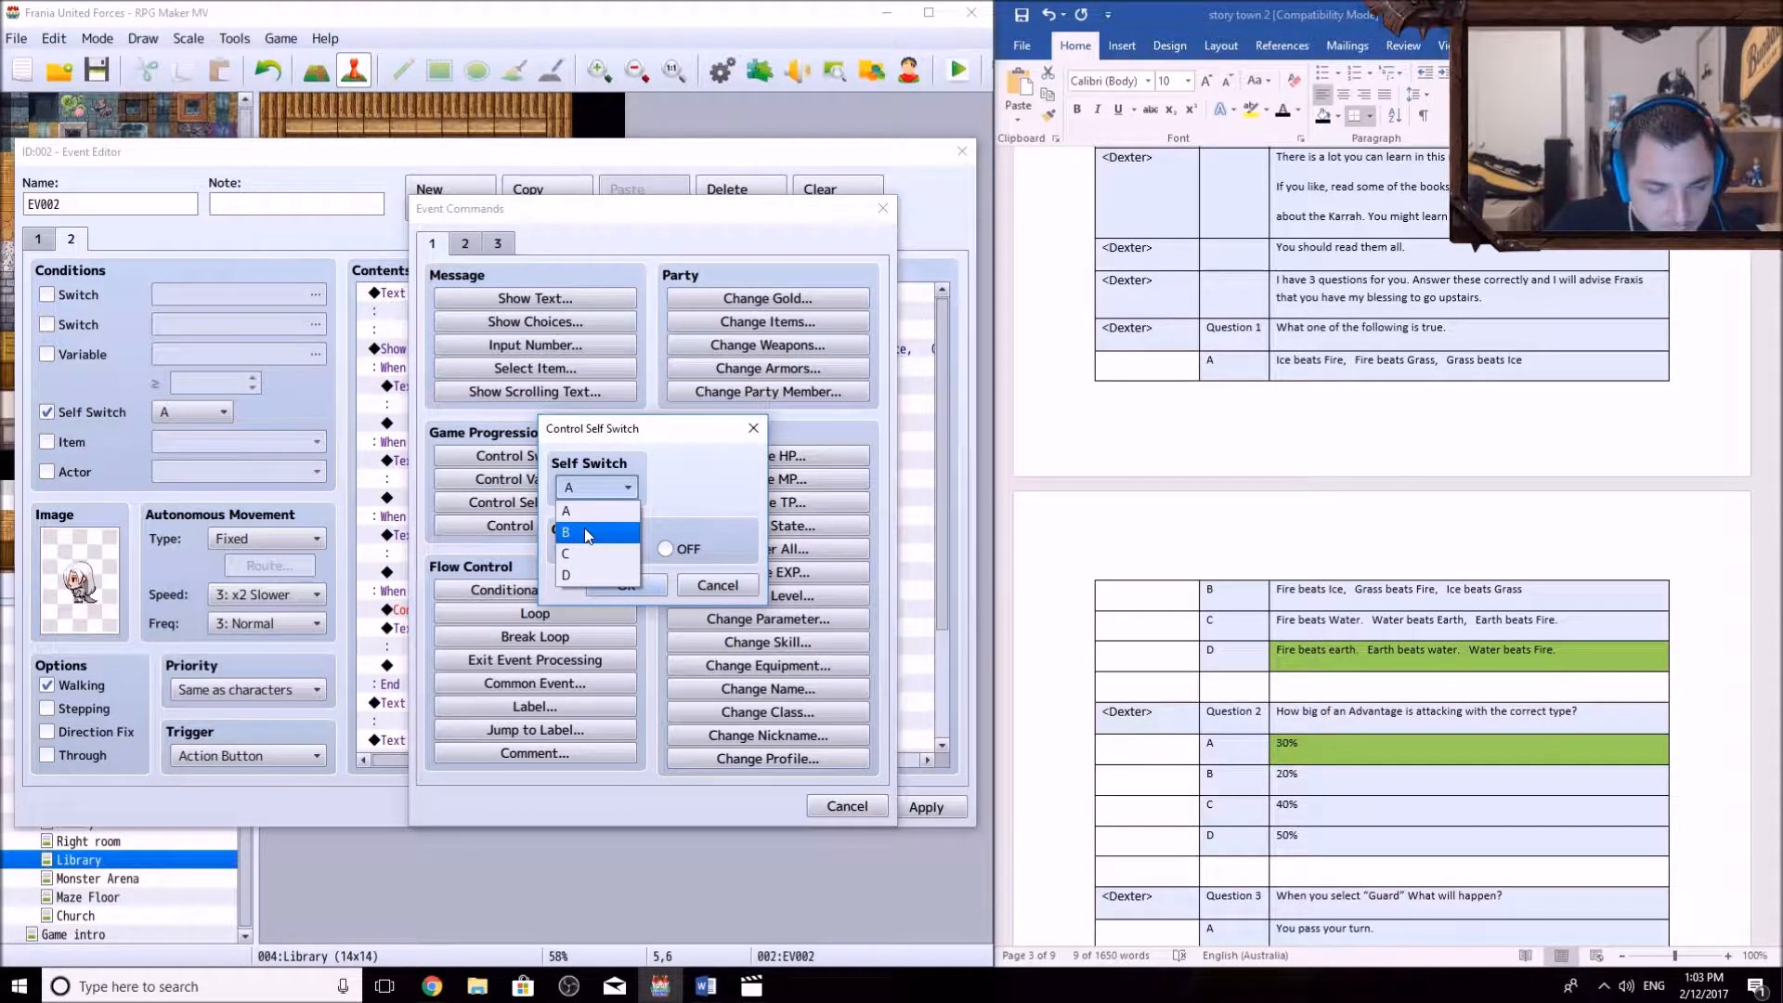
pyautogui.click(567, 510)
pyautogui.click(715, 585)
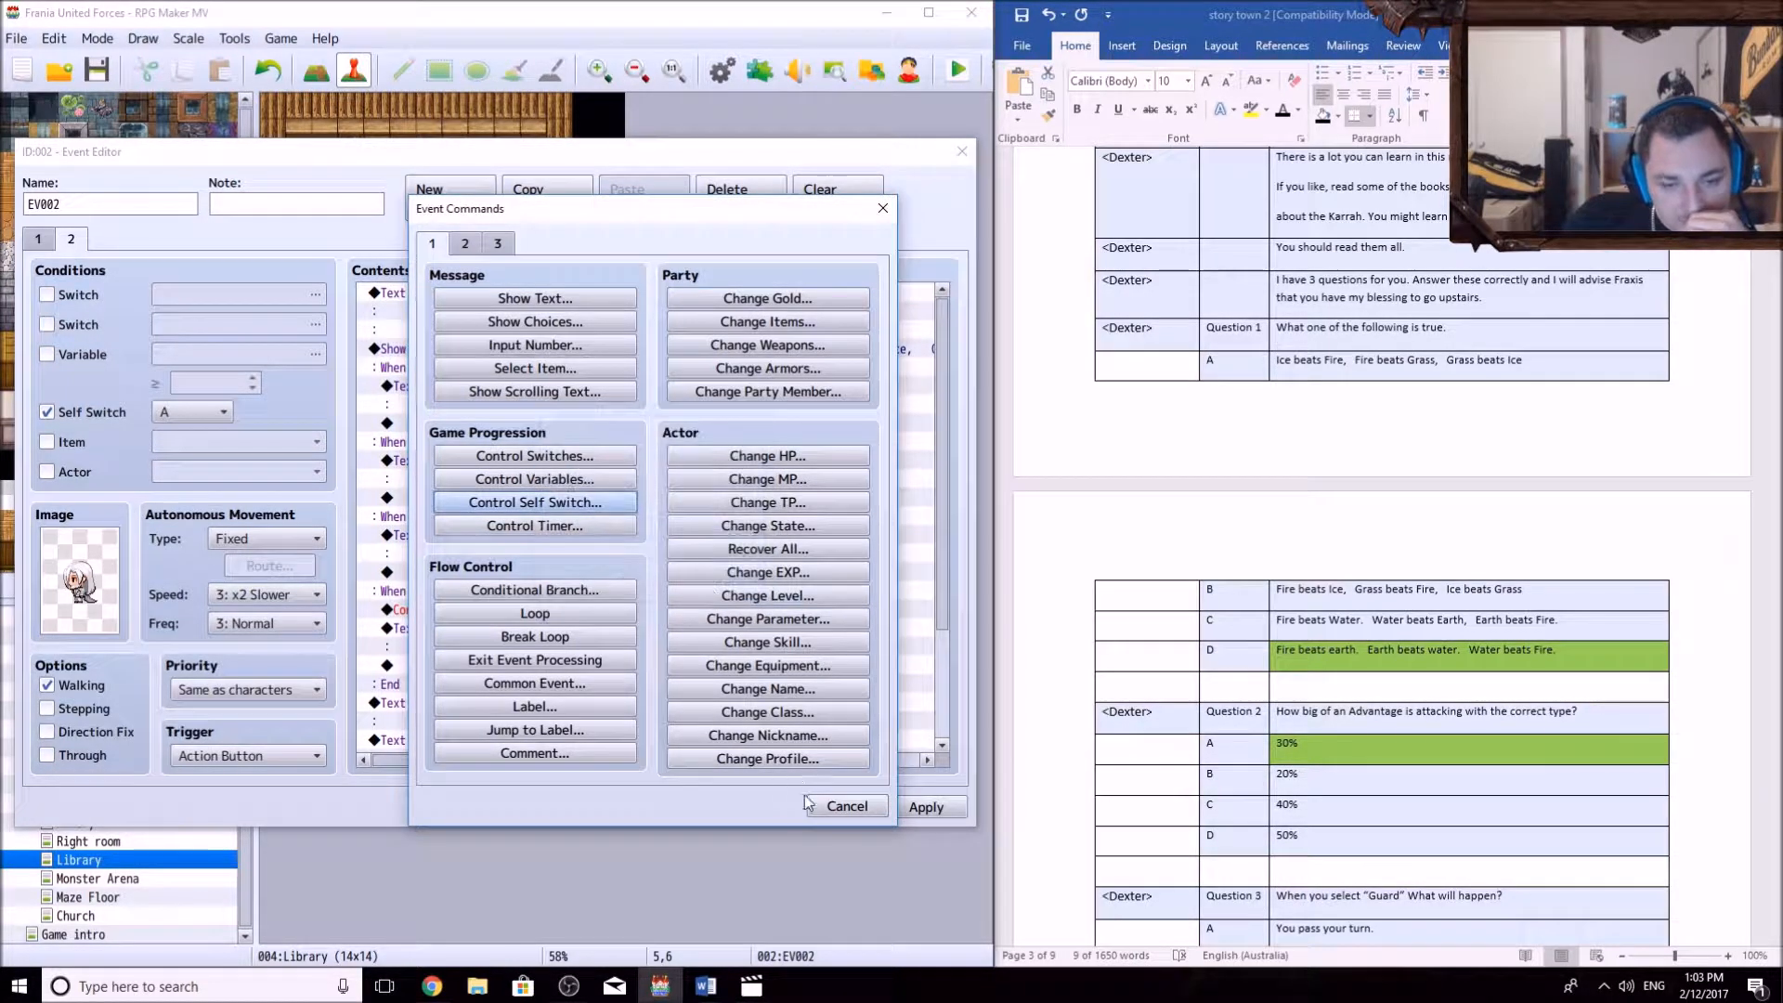
pyautogui.click(840, 805)
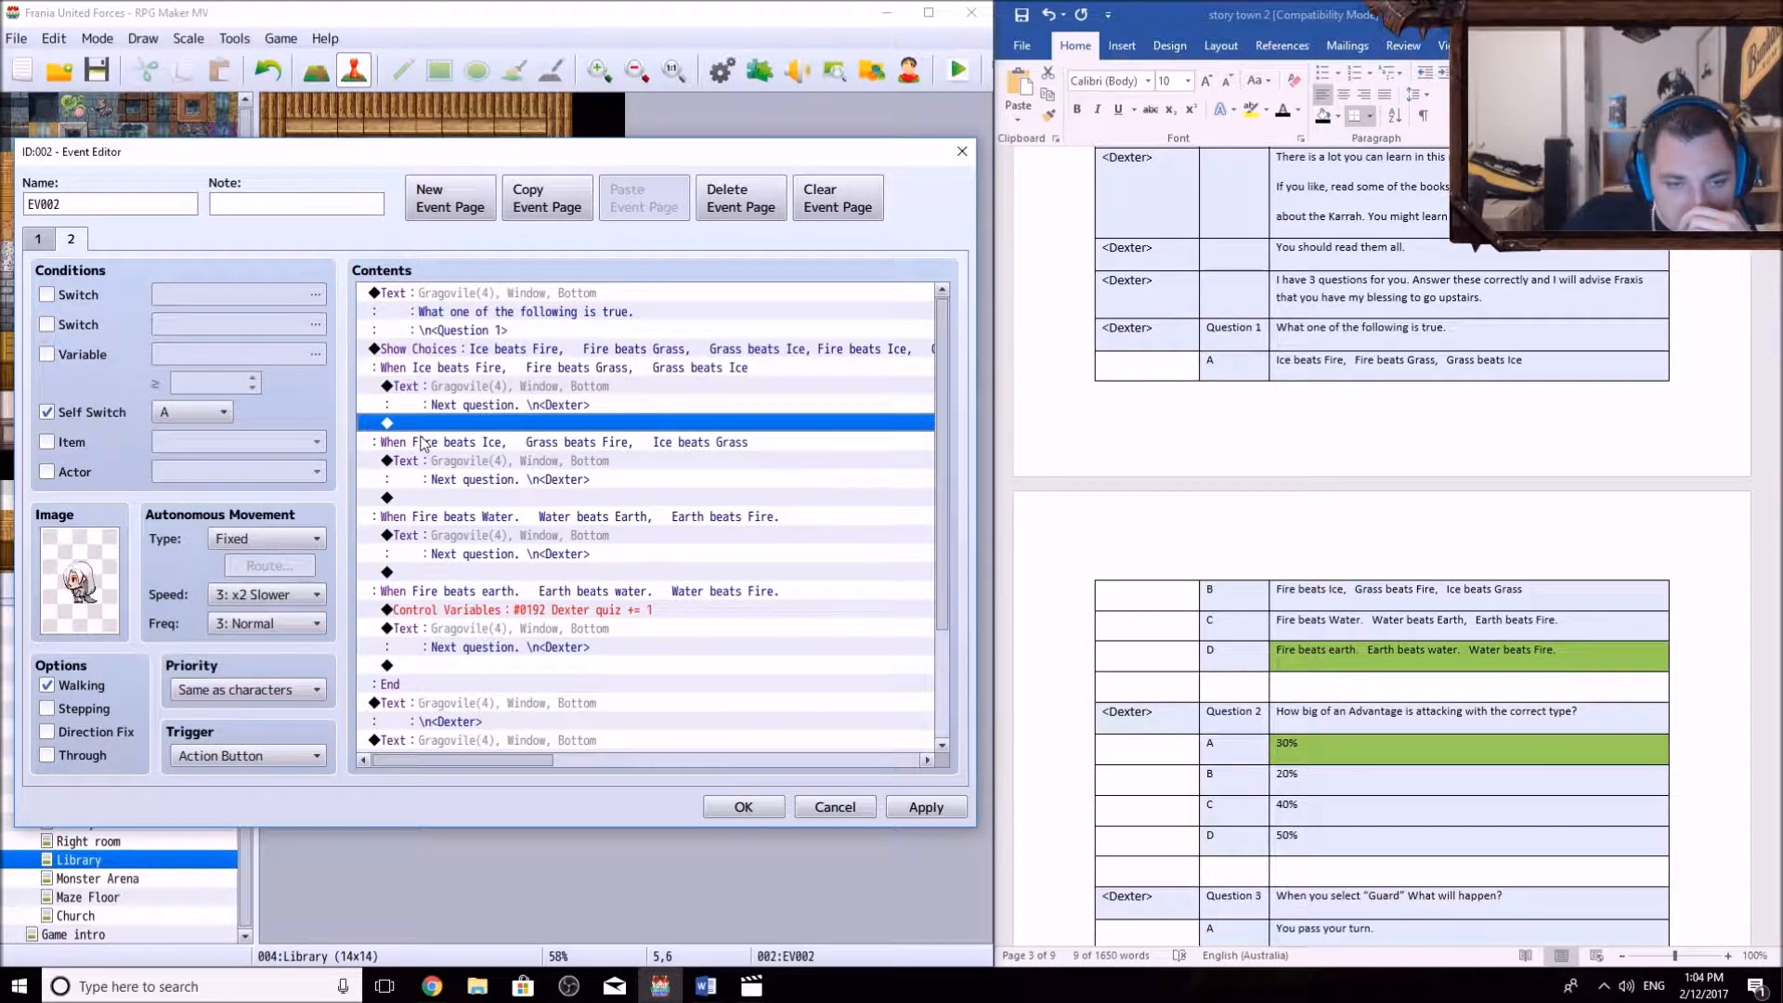
# - Edit Question 1's Show Choices command so that its default choice is None
pyautogui.click(471, 366)
pyautogui.doubleClick(470, 369)
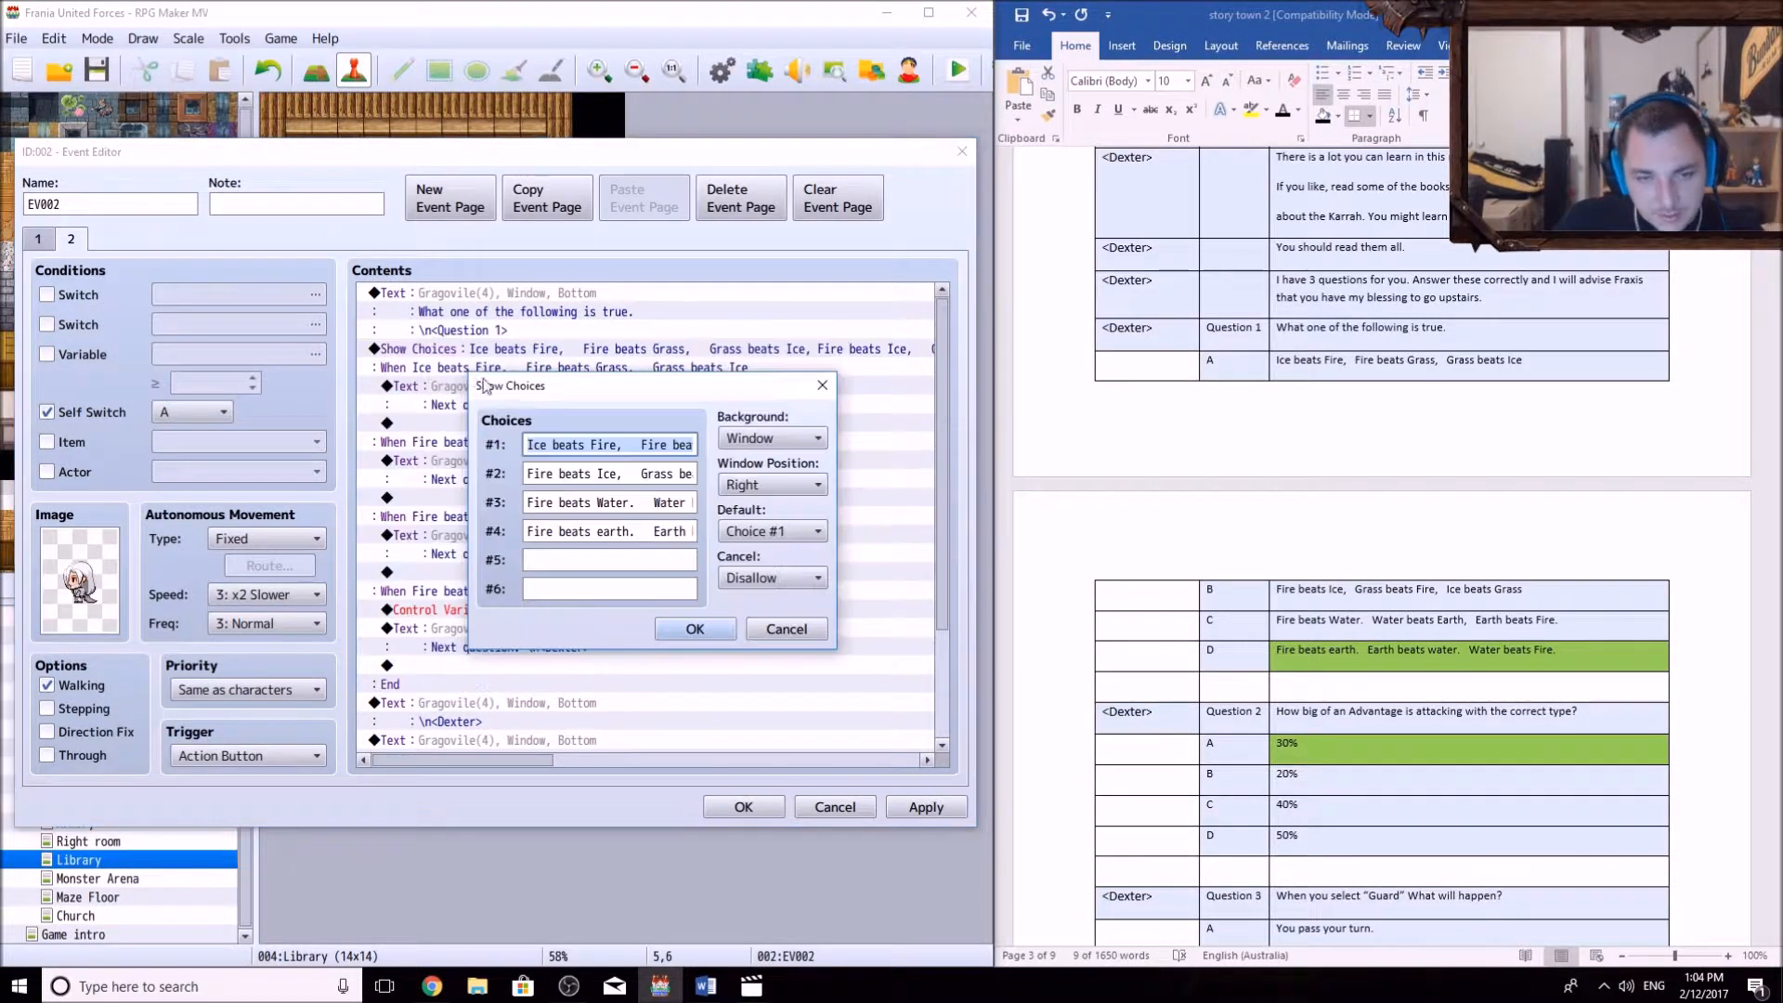
pyautogui.click(800, 533)
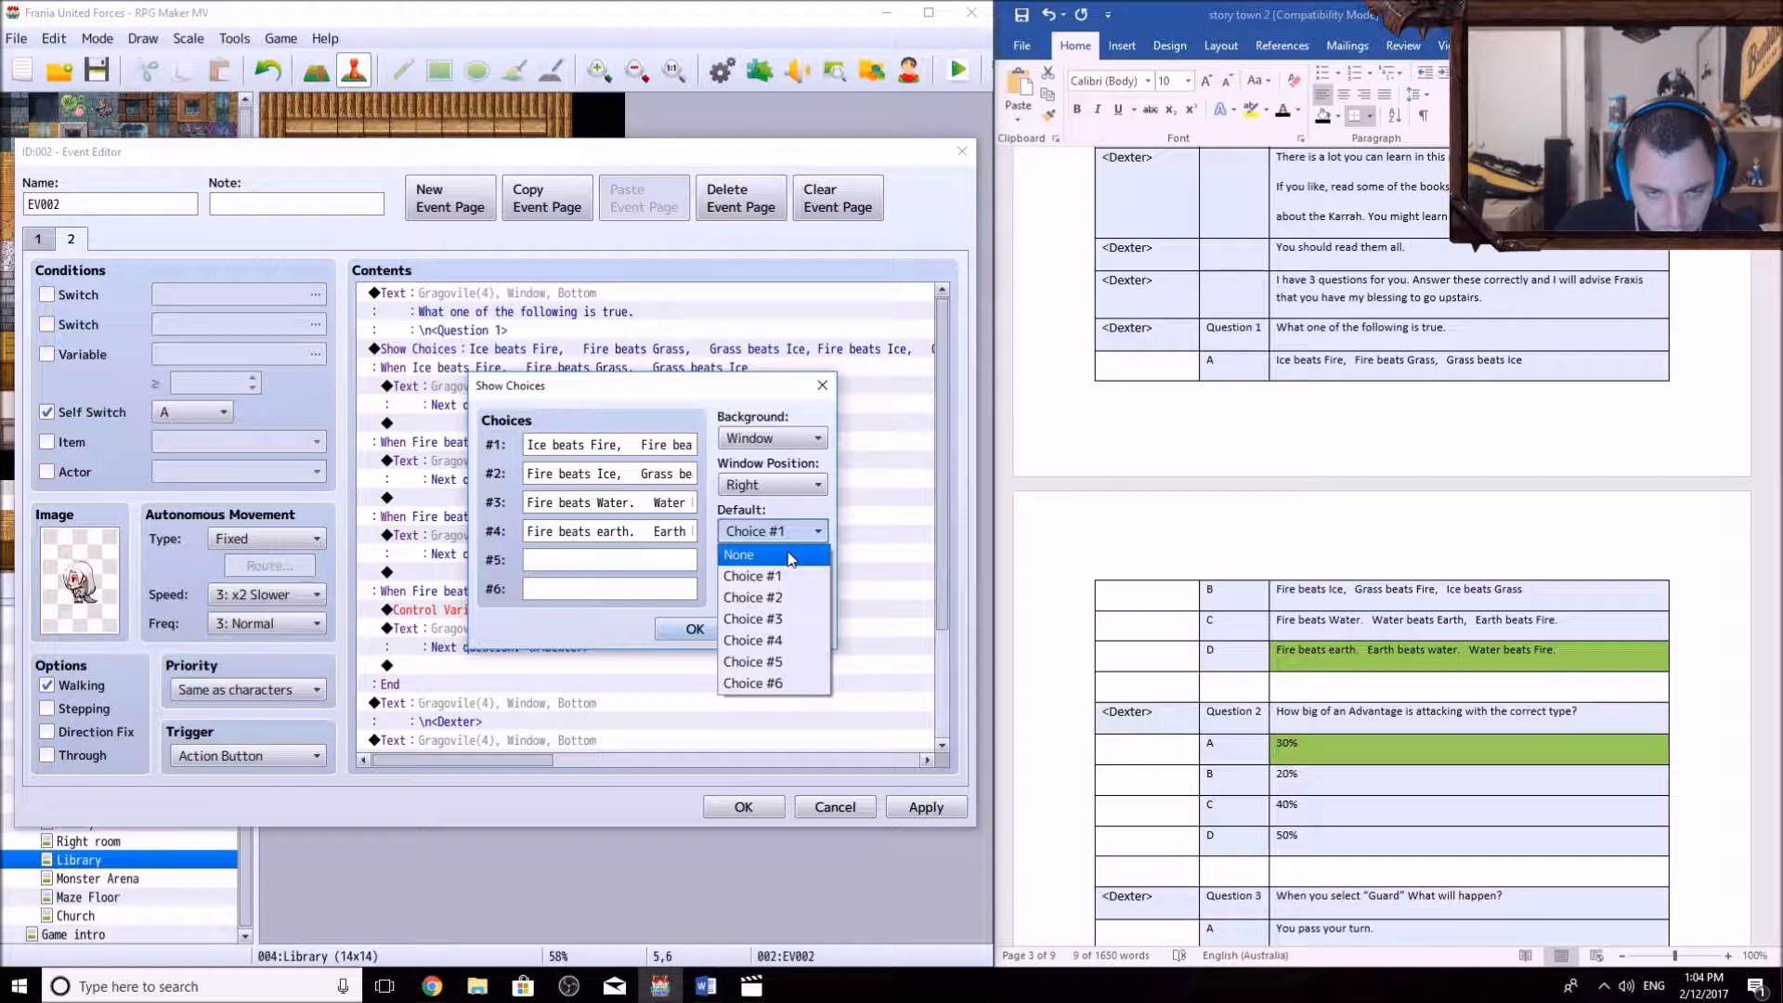
pyautogui.click(790, 555)
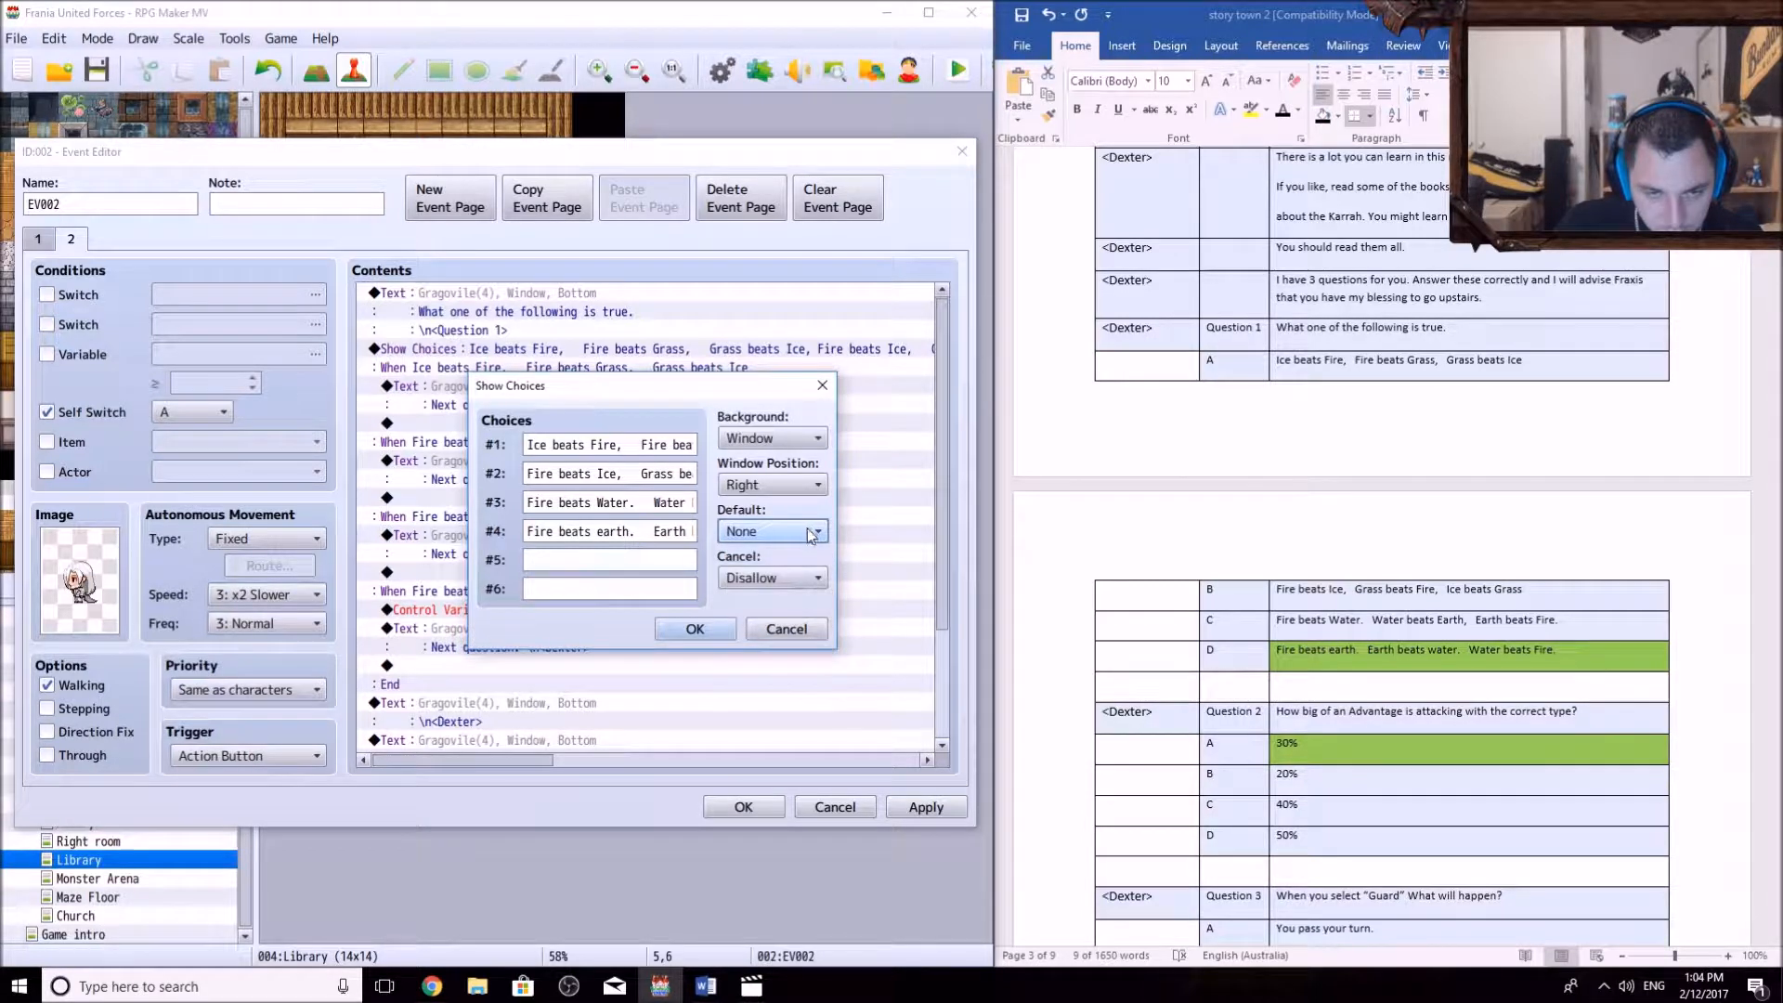
pyautogui.click(808, 535)
pyautogui.click(780, 555)
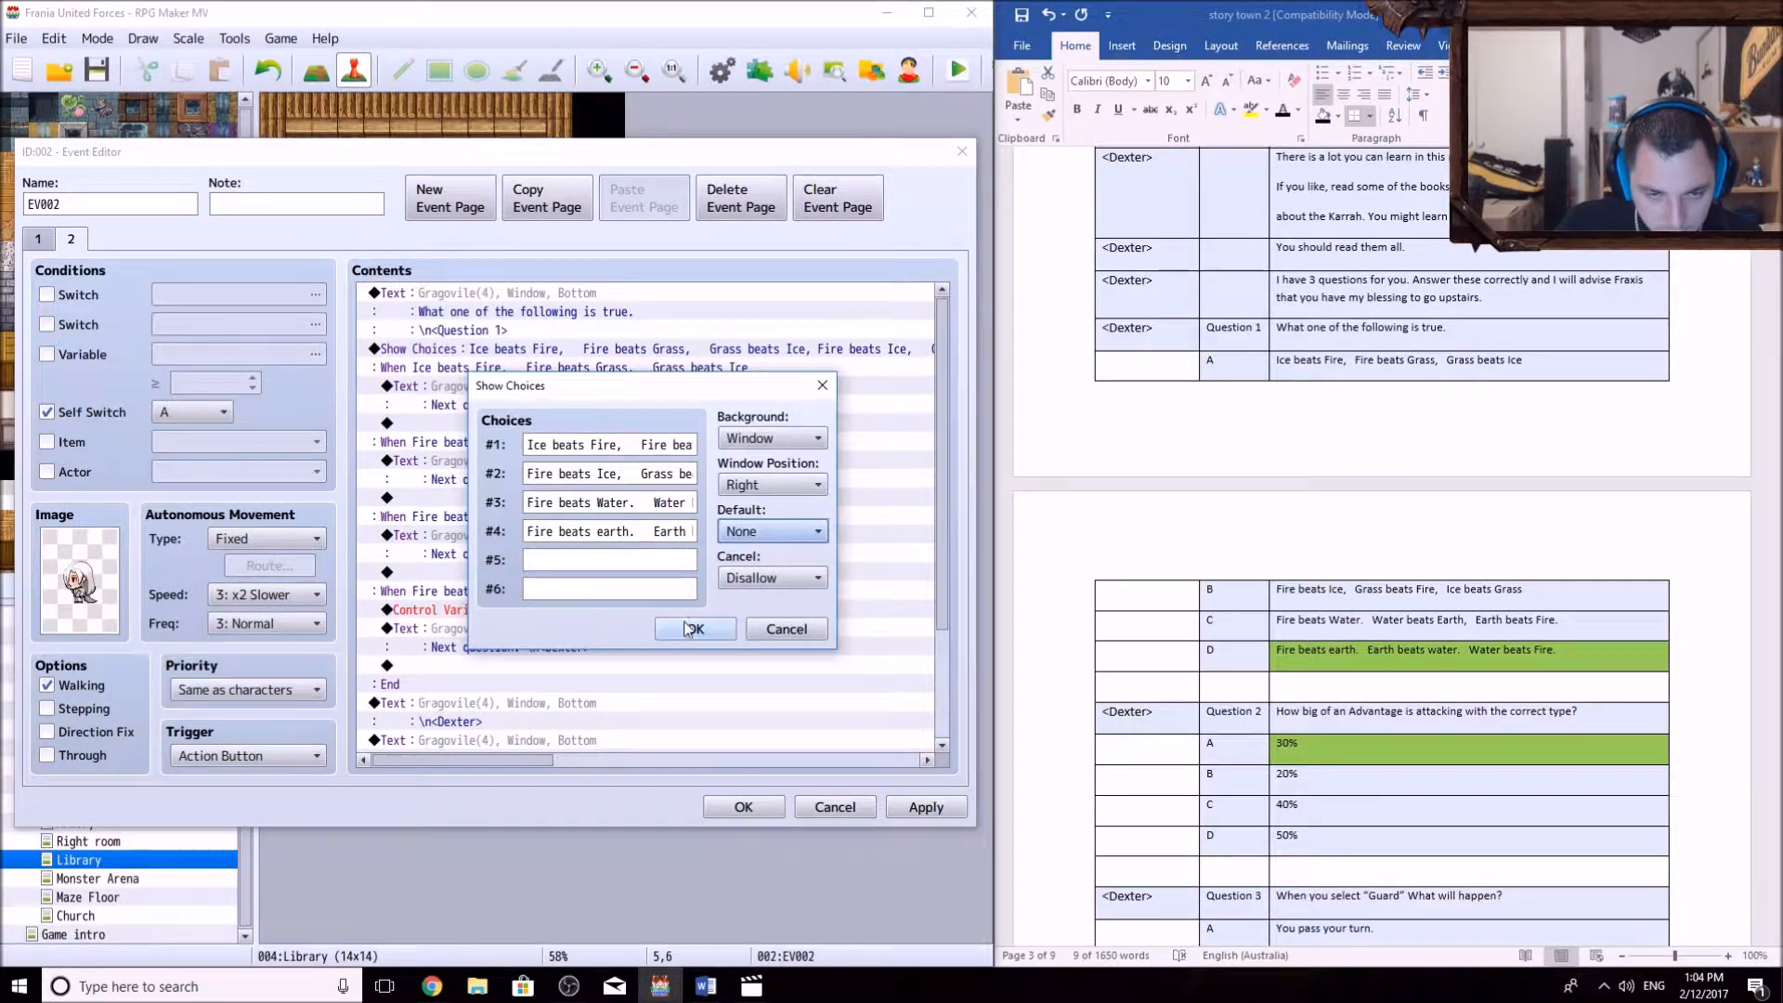
pyautogui.click(694, 629)
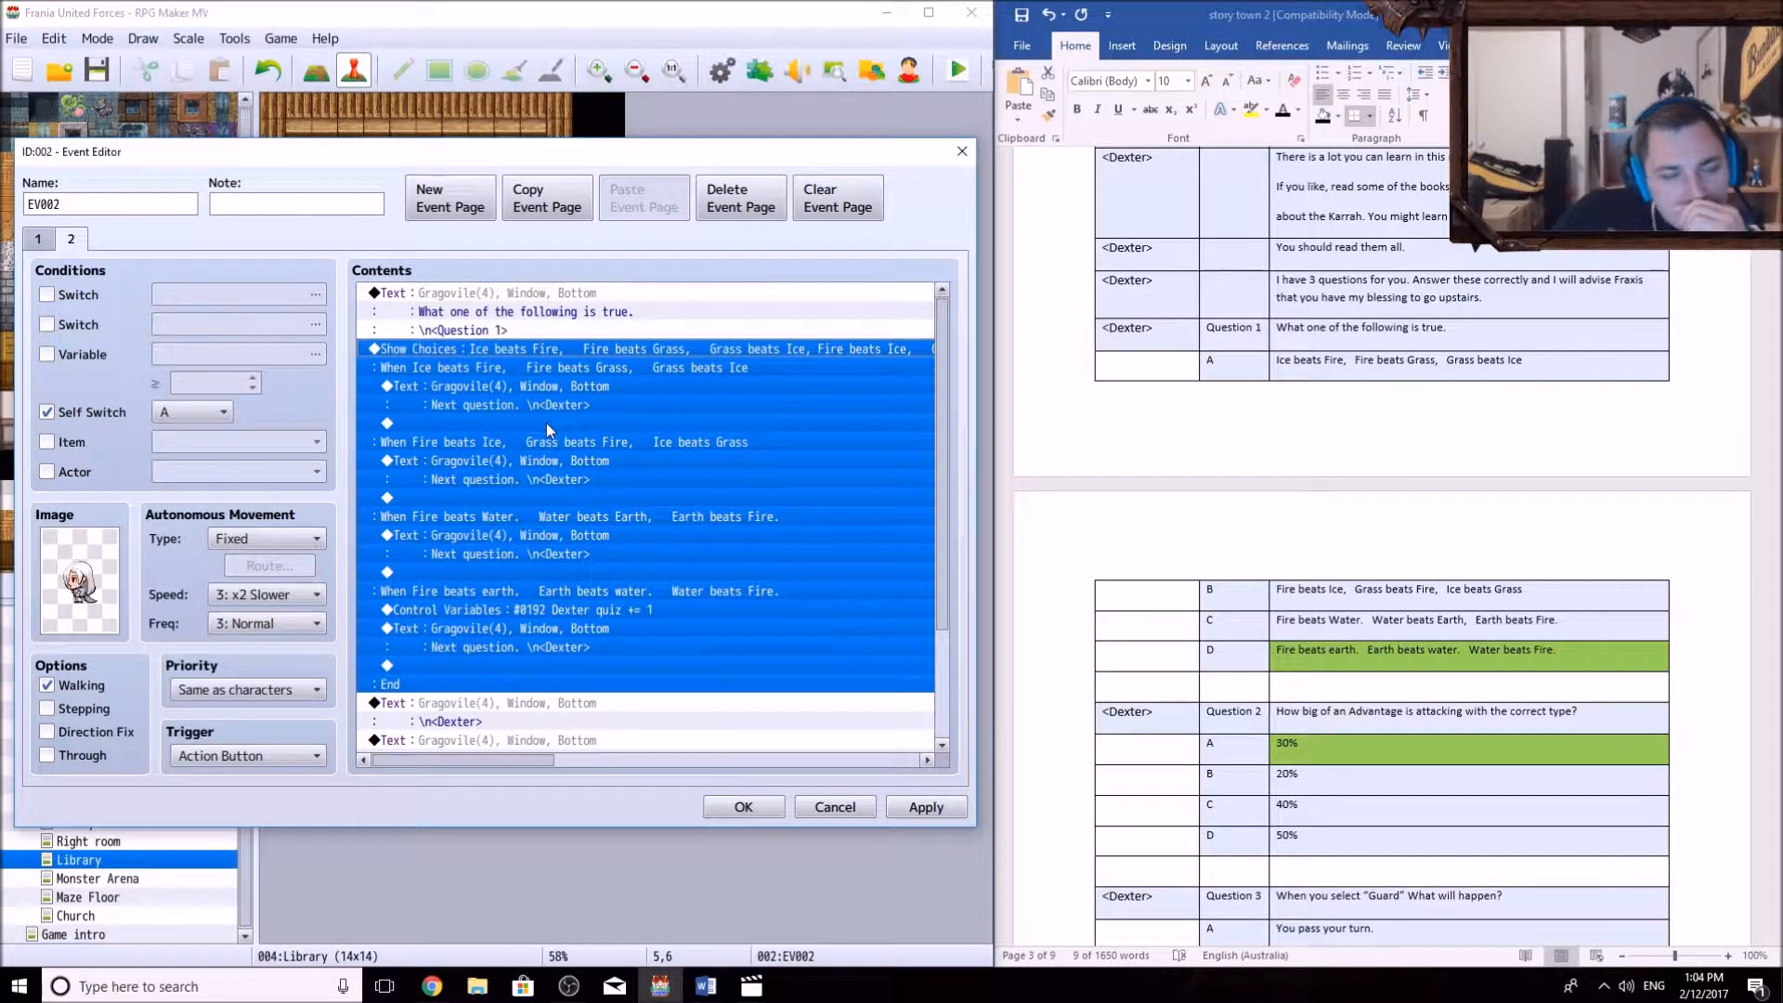
# - Copy the Question 1 text command into the "Ice beats Fire" branch, below its "Next question." message
pyautogui.click(592, 405)
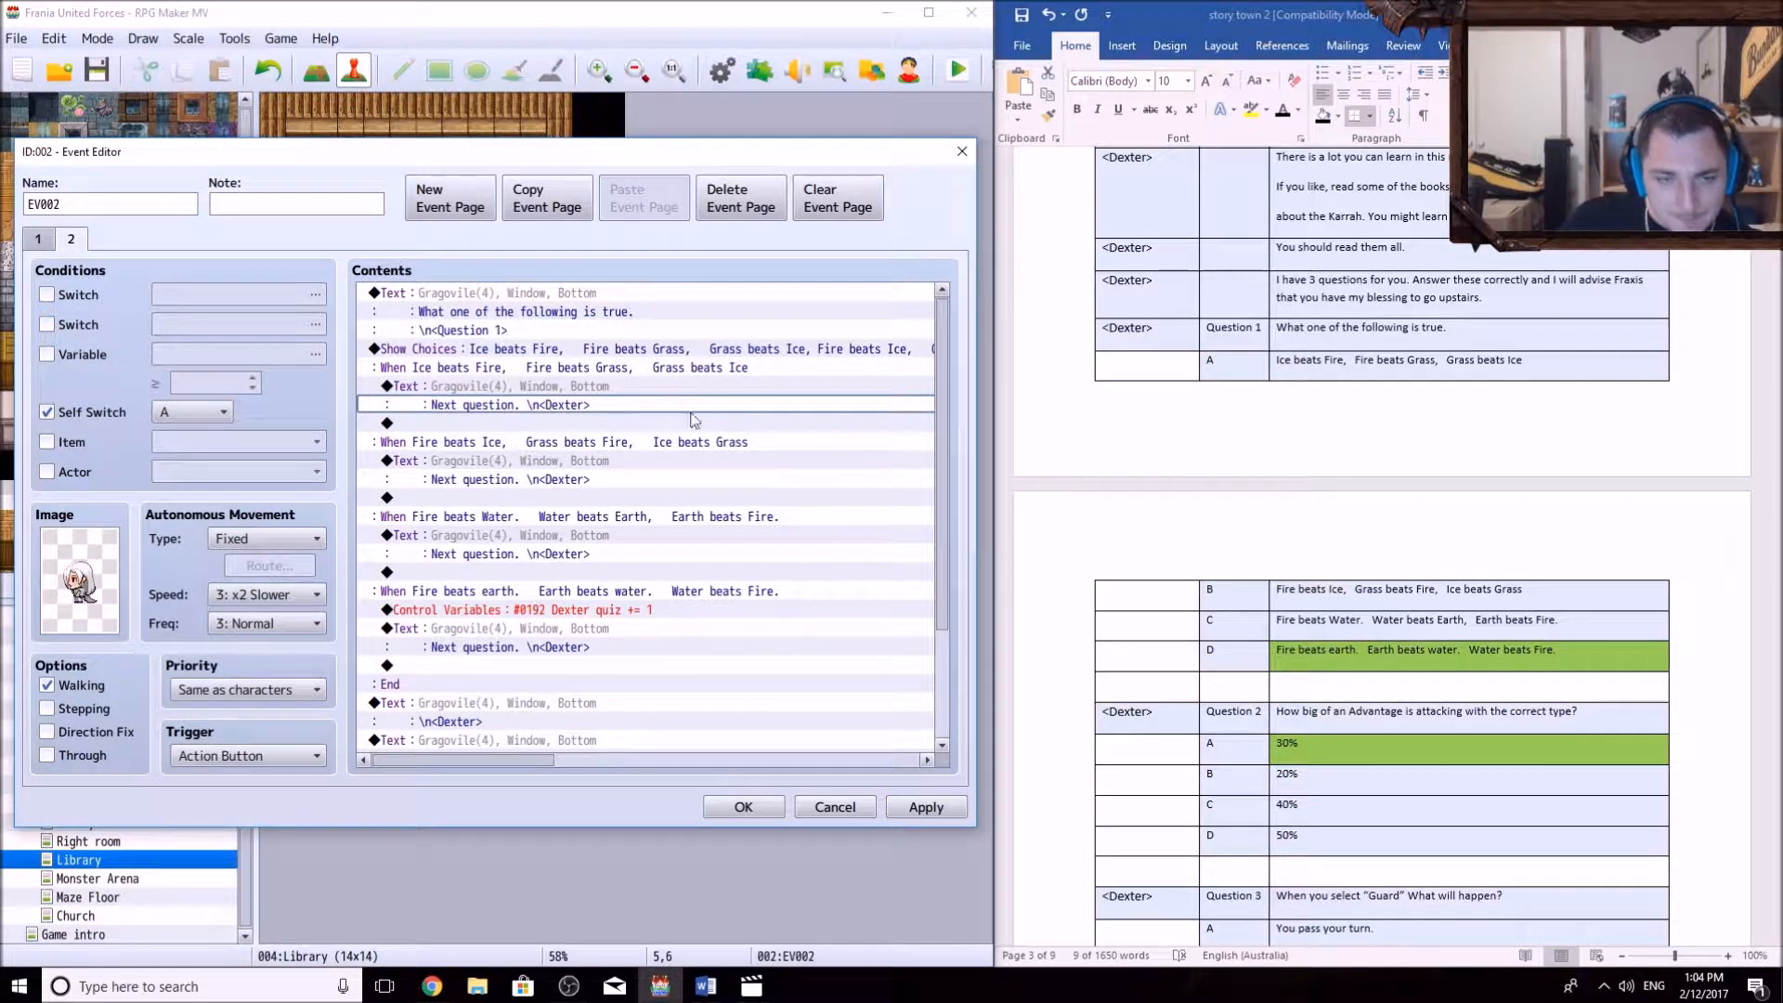
pyautogui.click(493, 425)
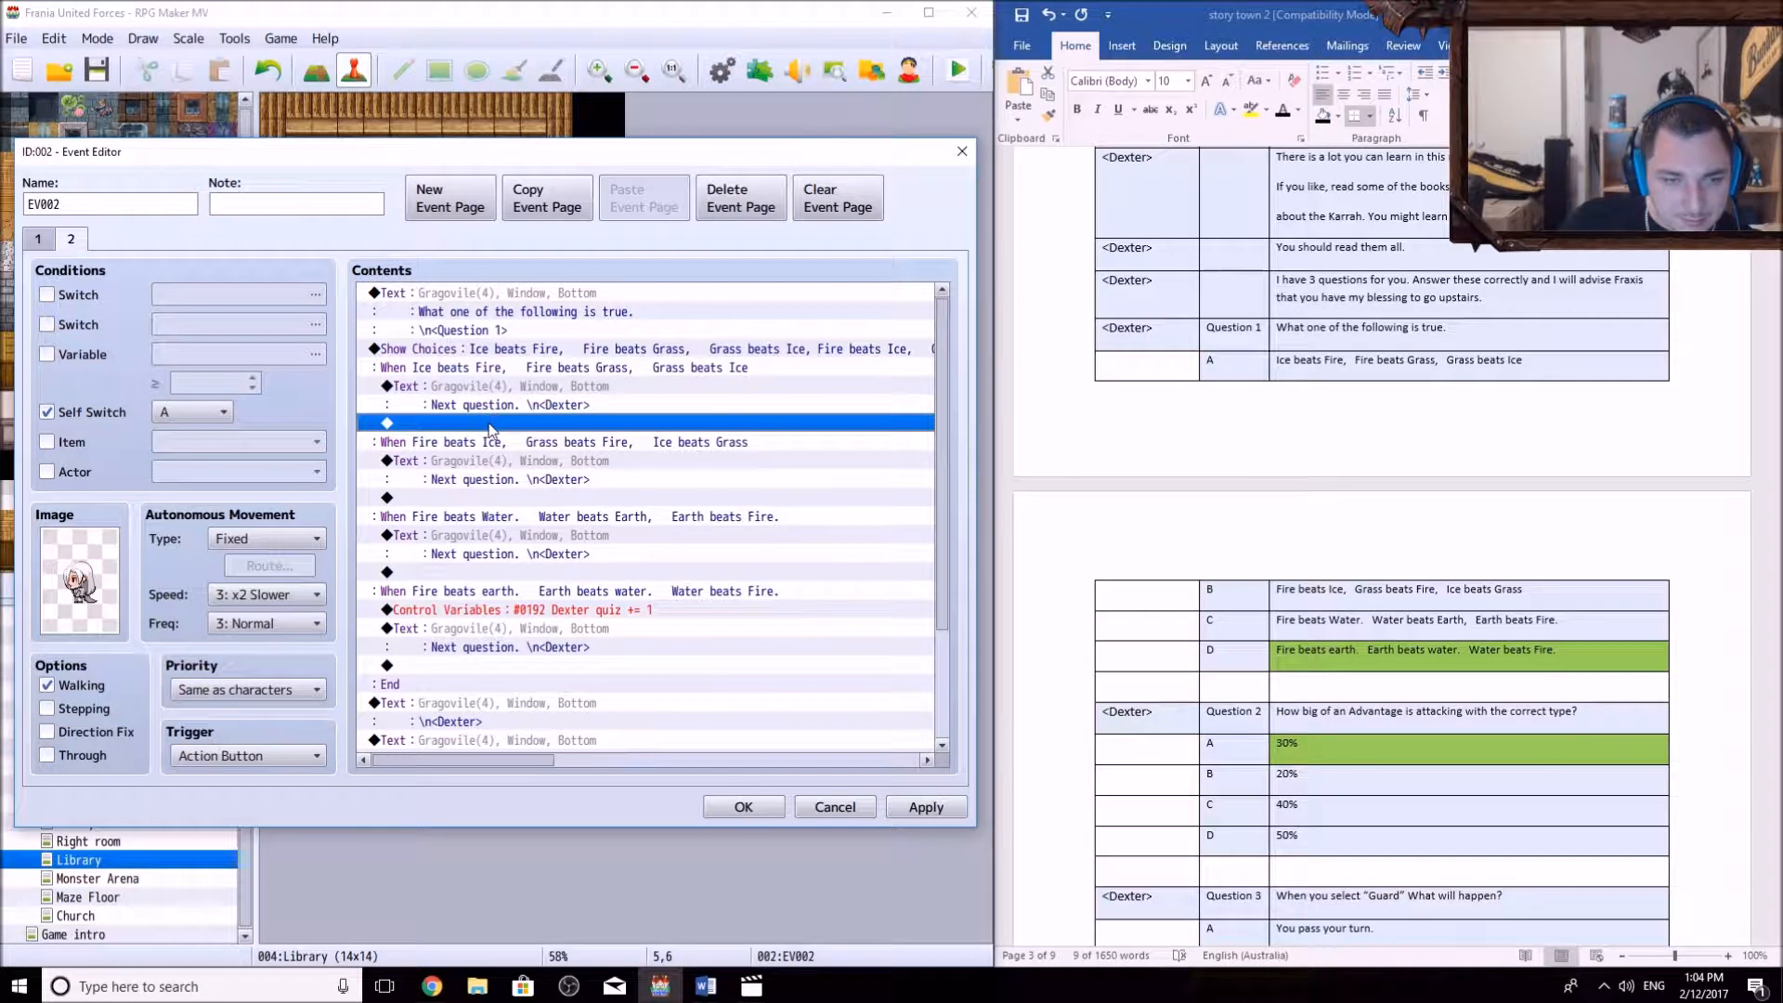
pyautogui.click(516, 311)
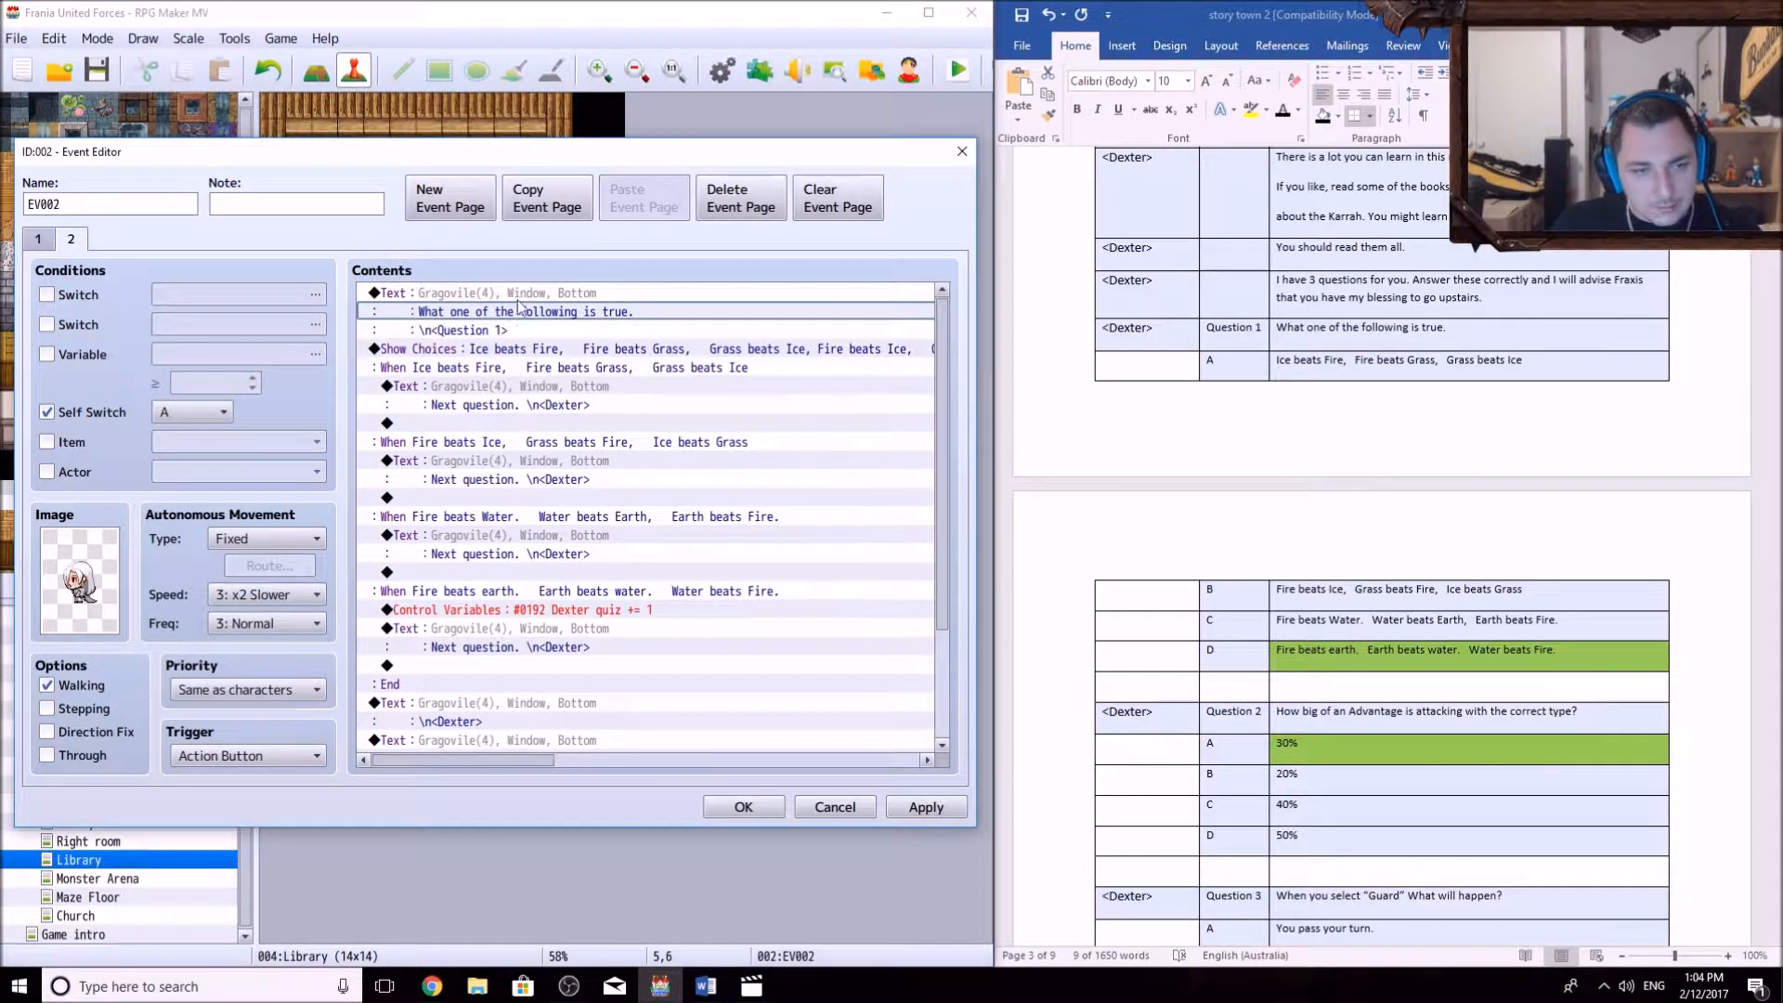
pyautogui.hotkey('ctrl', 'c')
pyautogui.click(493, 422)
pyautogui.hotkey('ctrl', 'v')
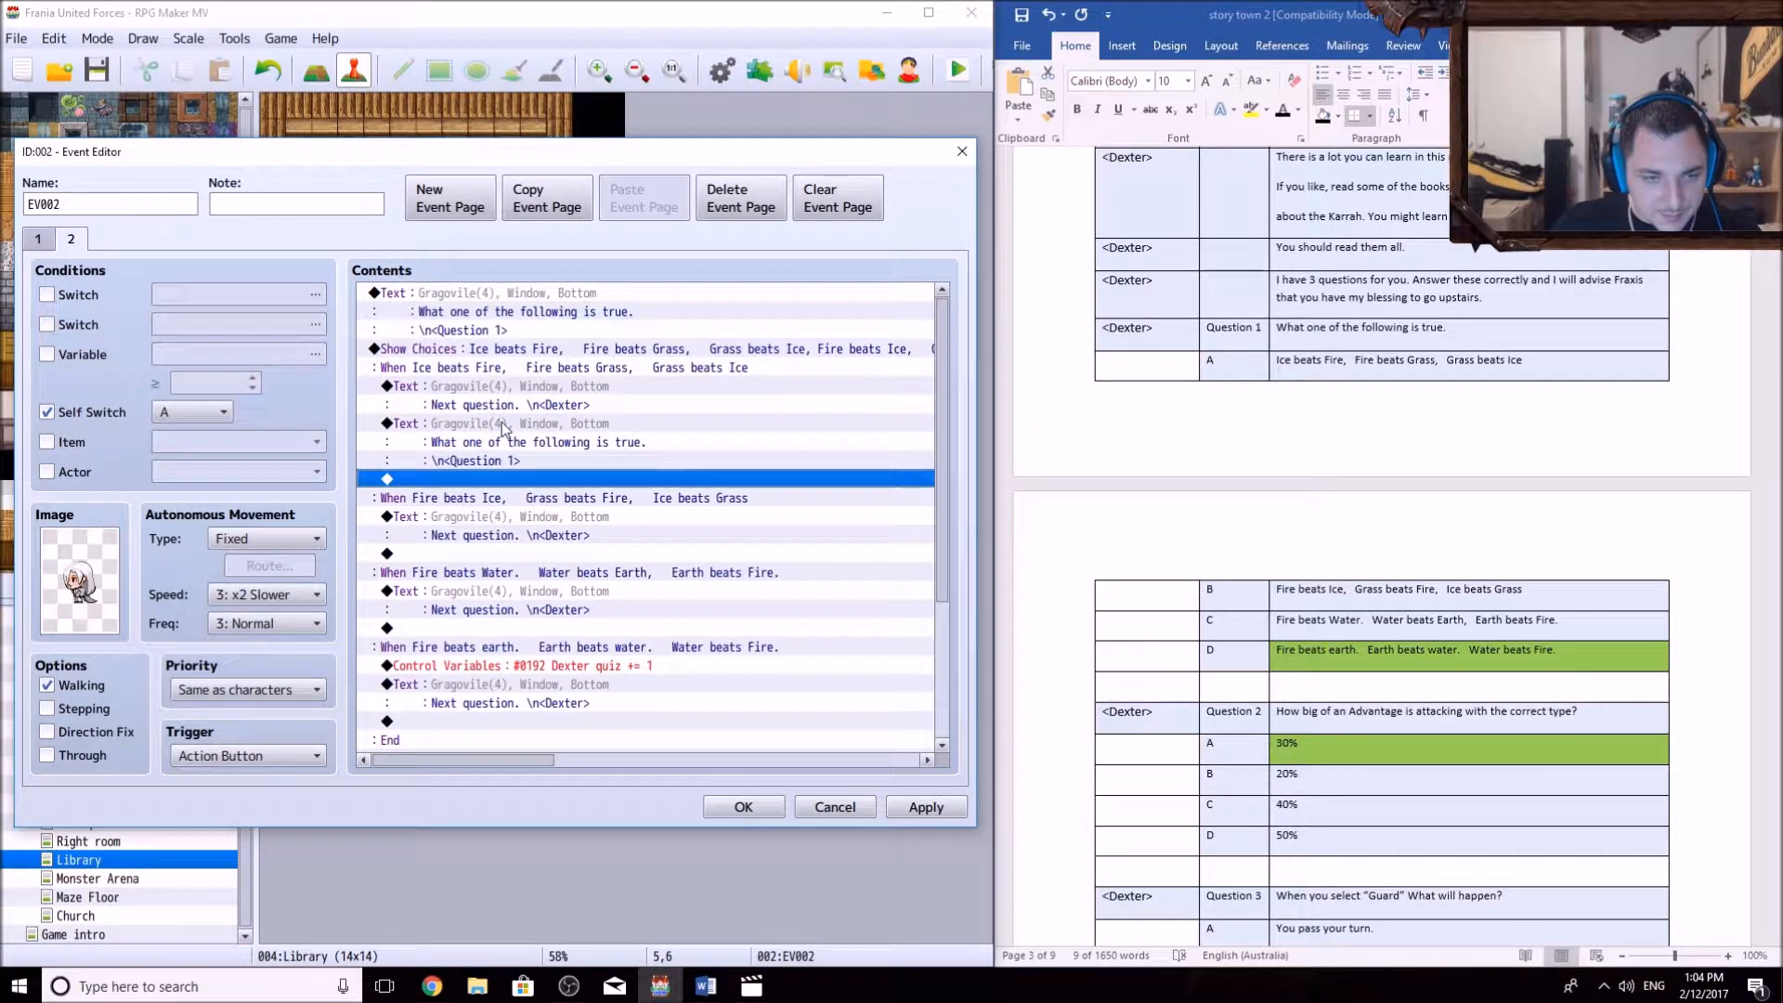
# - Change the pasted text to "How big of an Advantage is attacking with the correct type?" from the story document, split over two lines, with \n<Question 2>
pyautogui.doubleClick(492, 425)
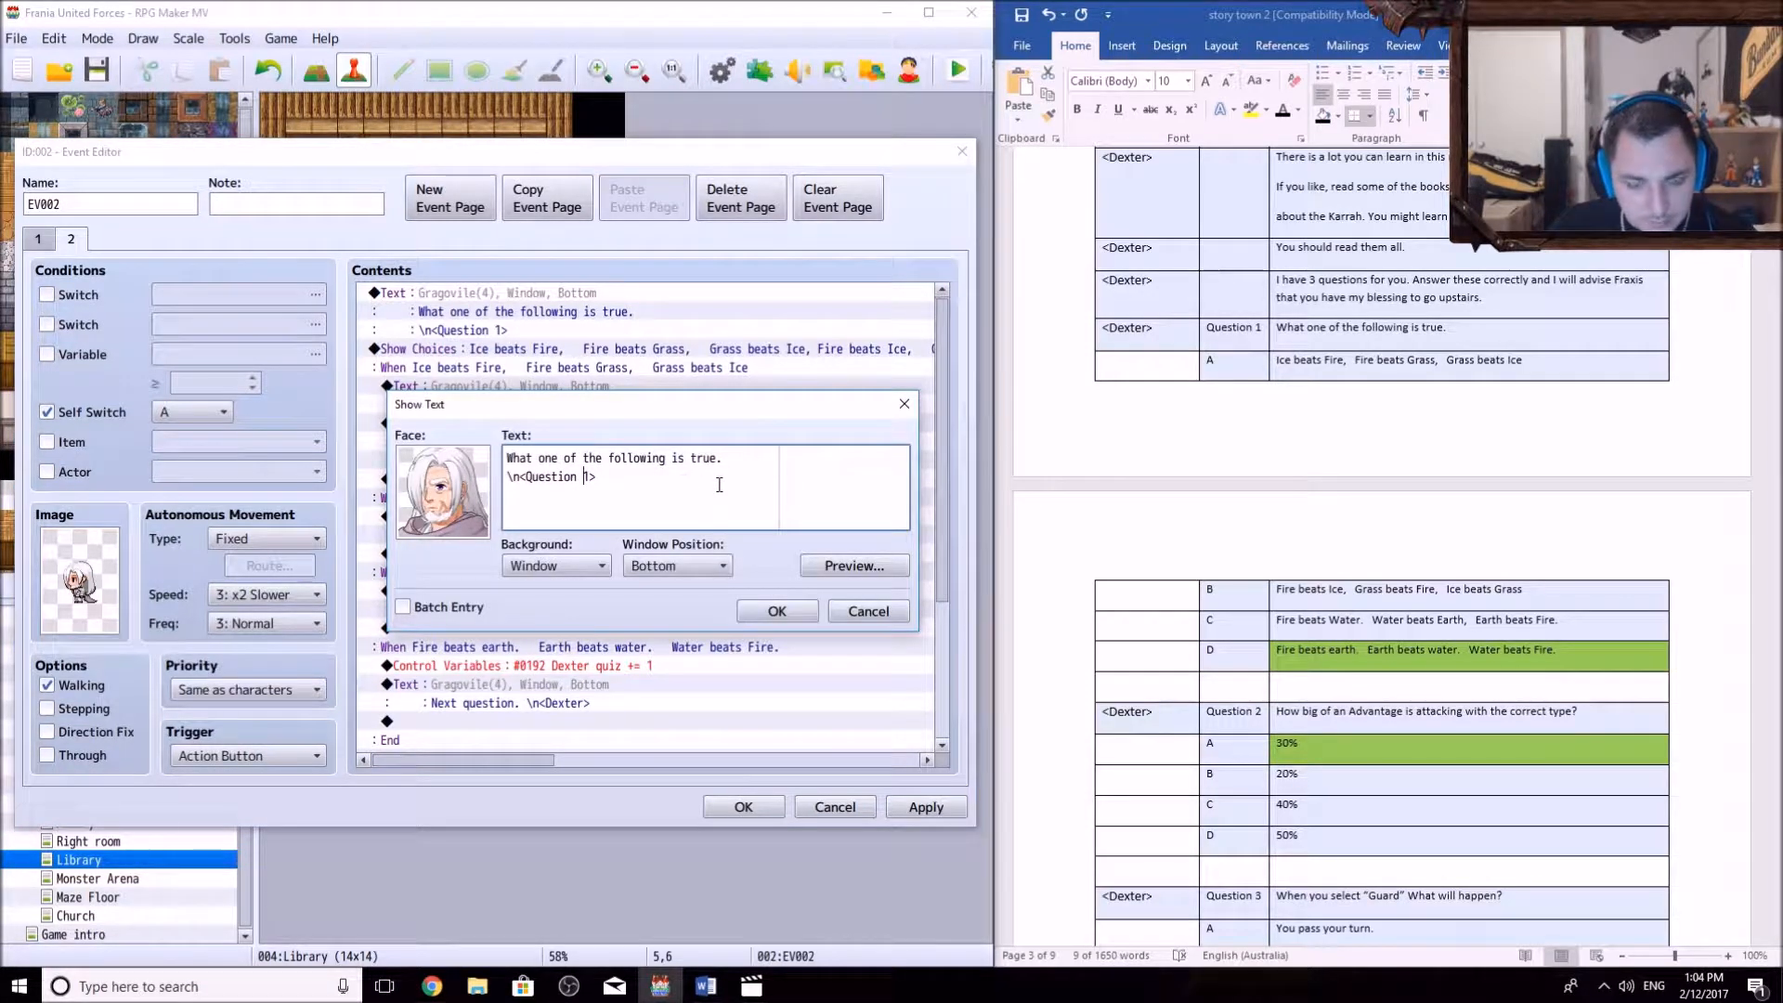
pyautogui.click(1377, 620)
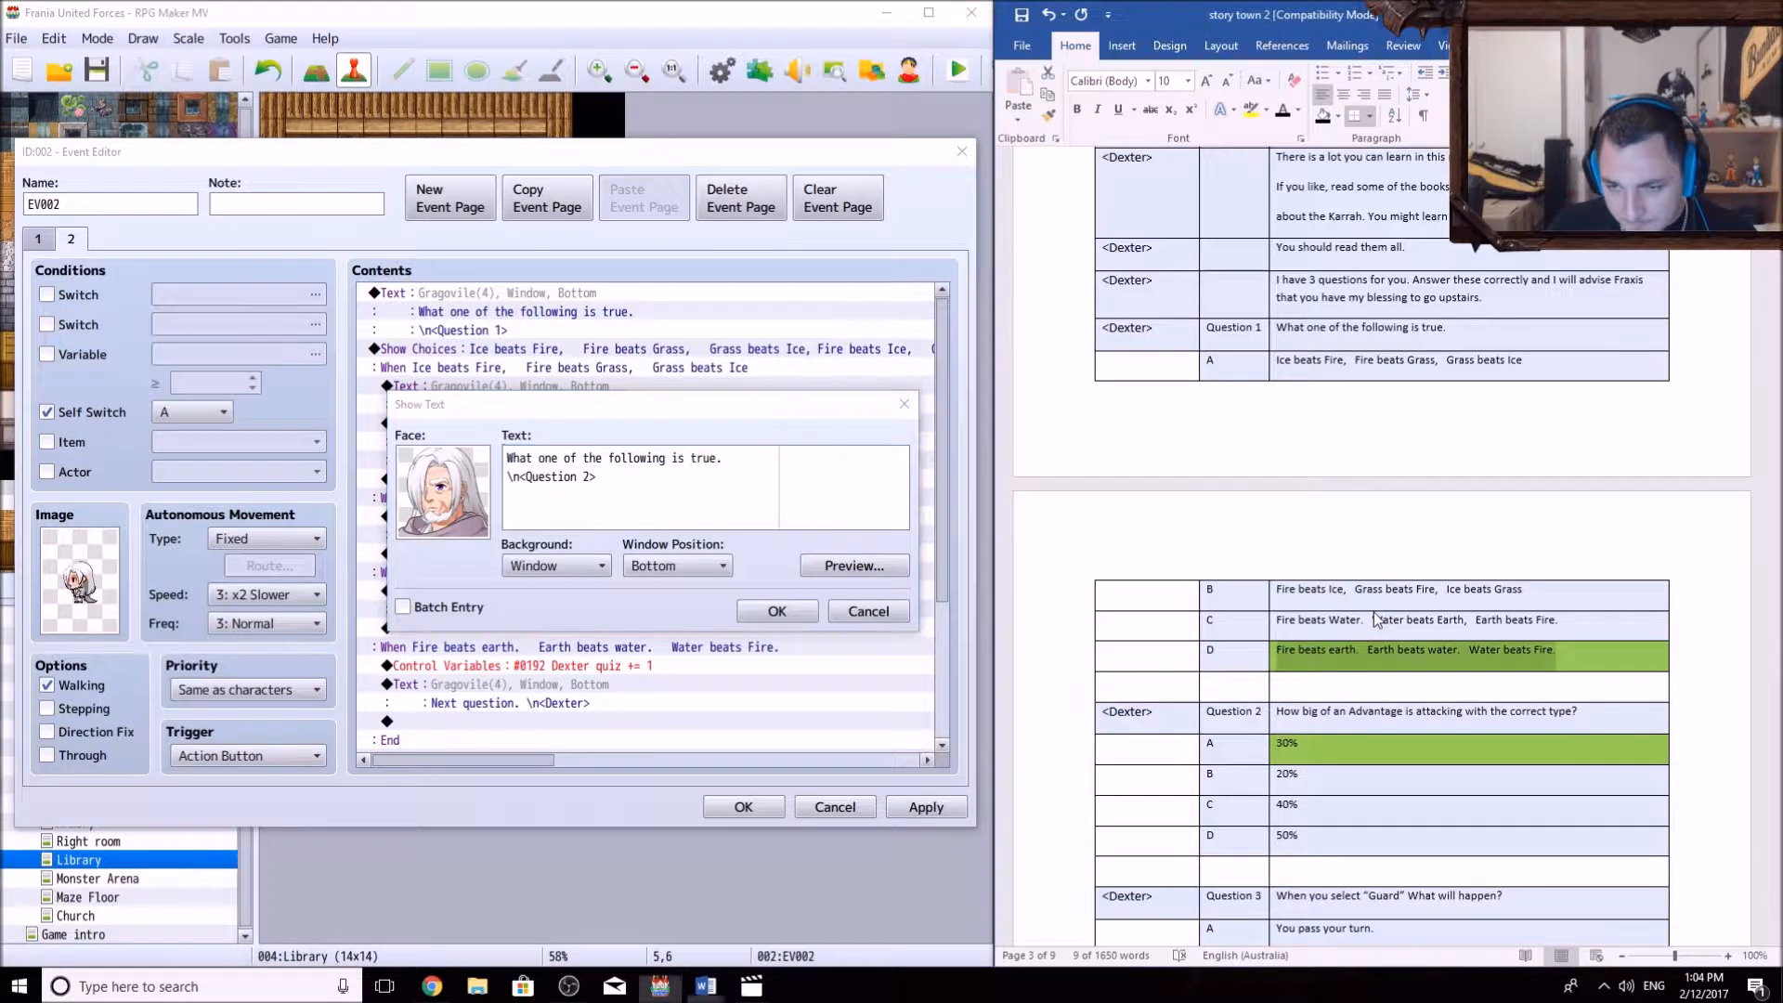
pyautogui.moveTo(1580, 715); pyautogui.dragTo(1521, 713)
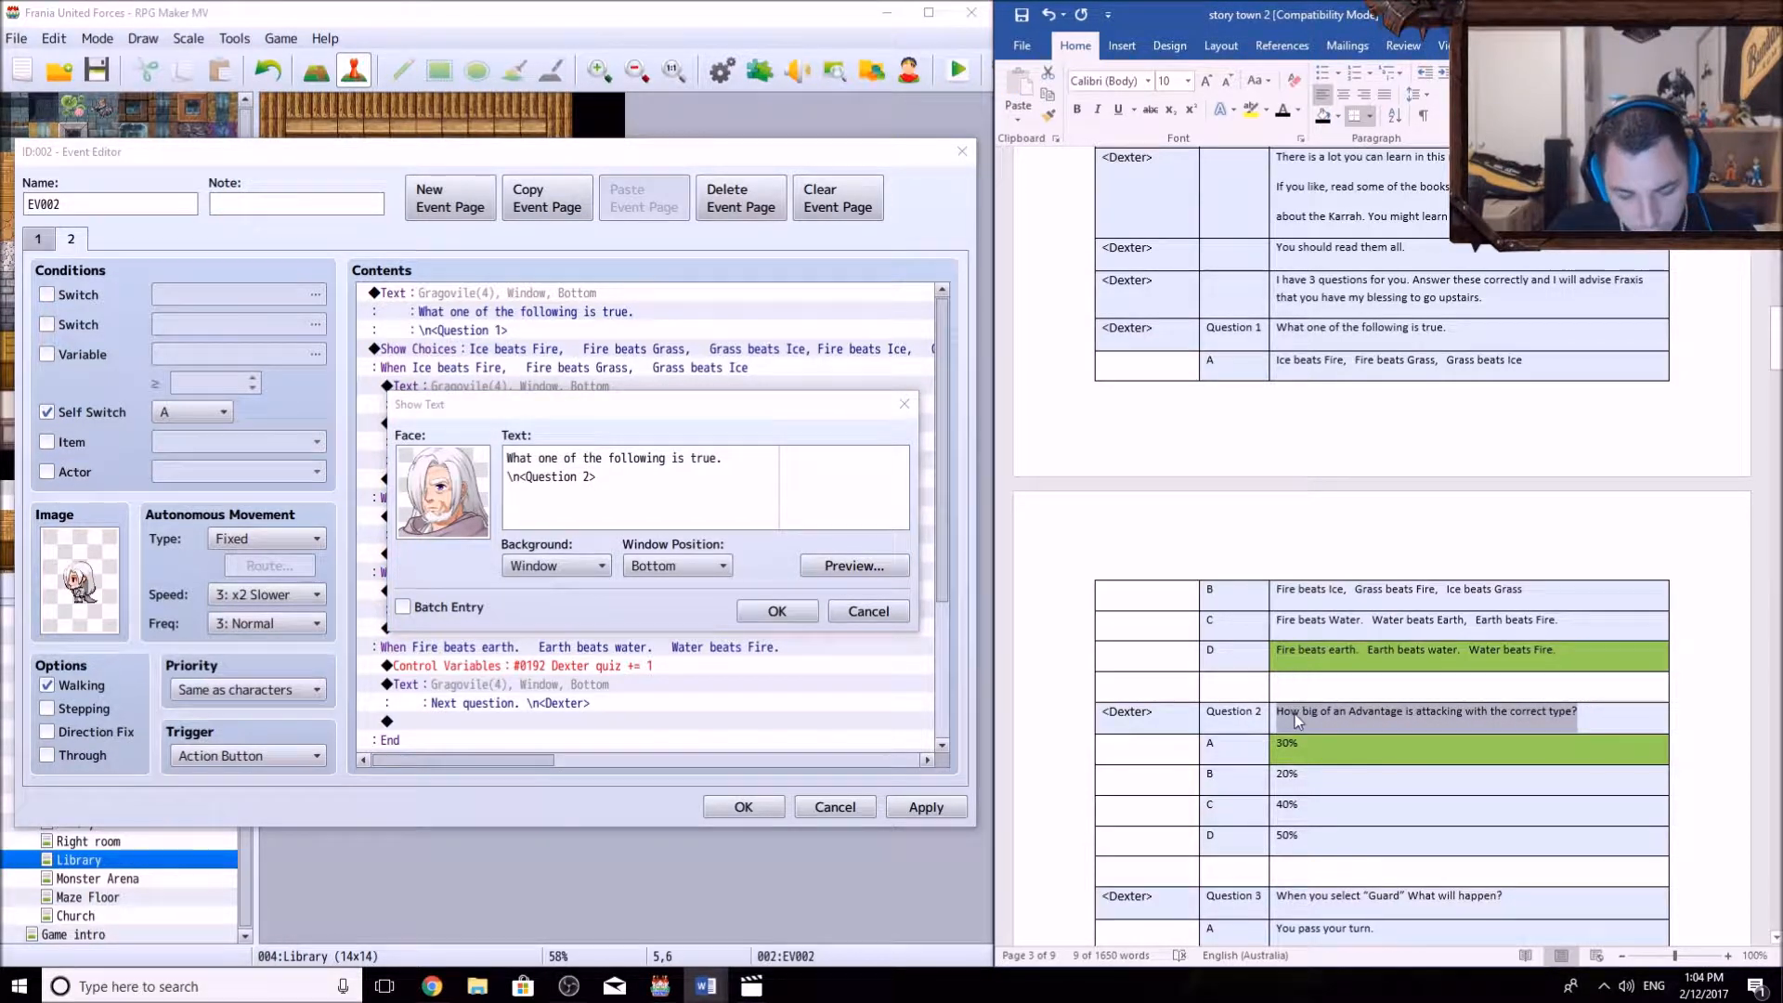
pyautogui.hotkey('ctrl', 'c')
pyautogui.hotkey('alt', 'Tab')
pyautogui.moveTo(739, 460); pyautogui.dragTo(474, 453)
pyautogui.hotkey('ctrl', 'v')
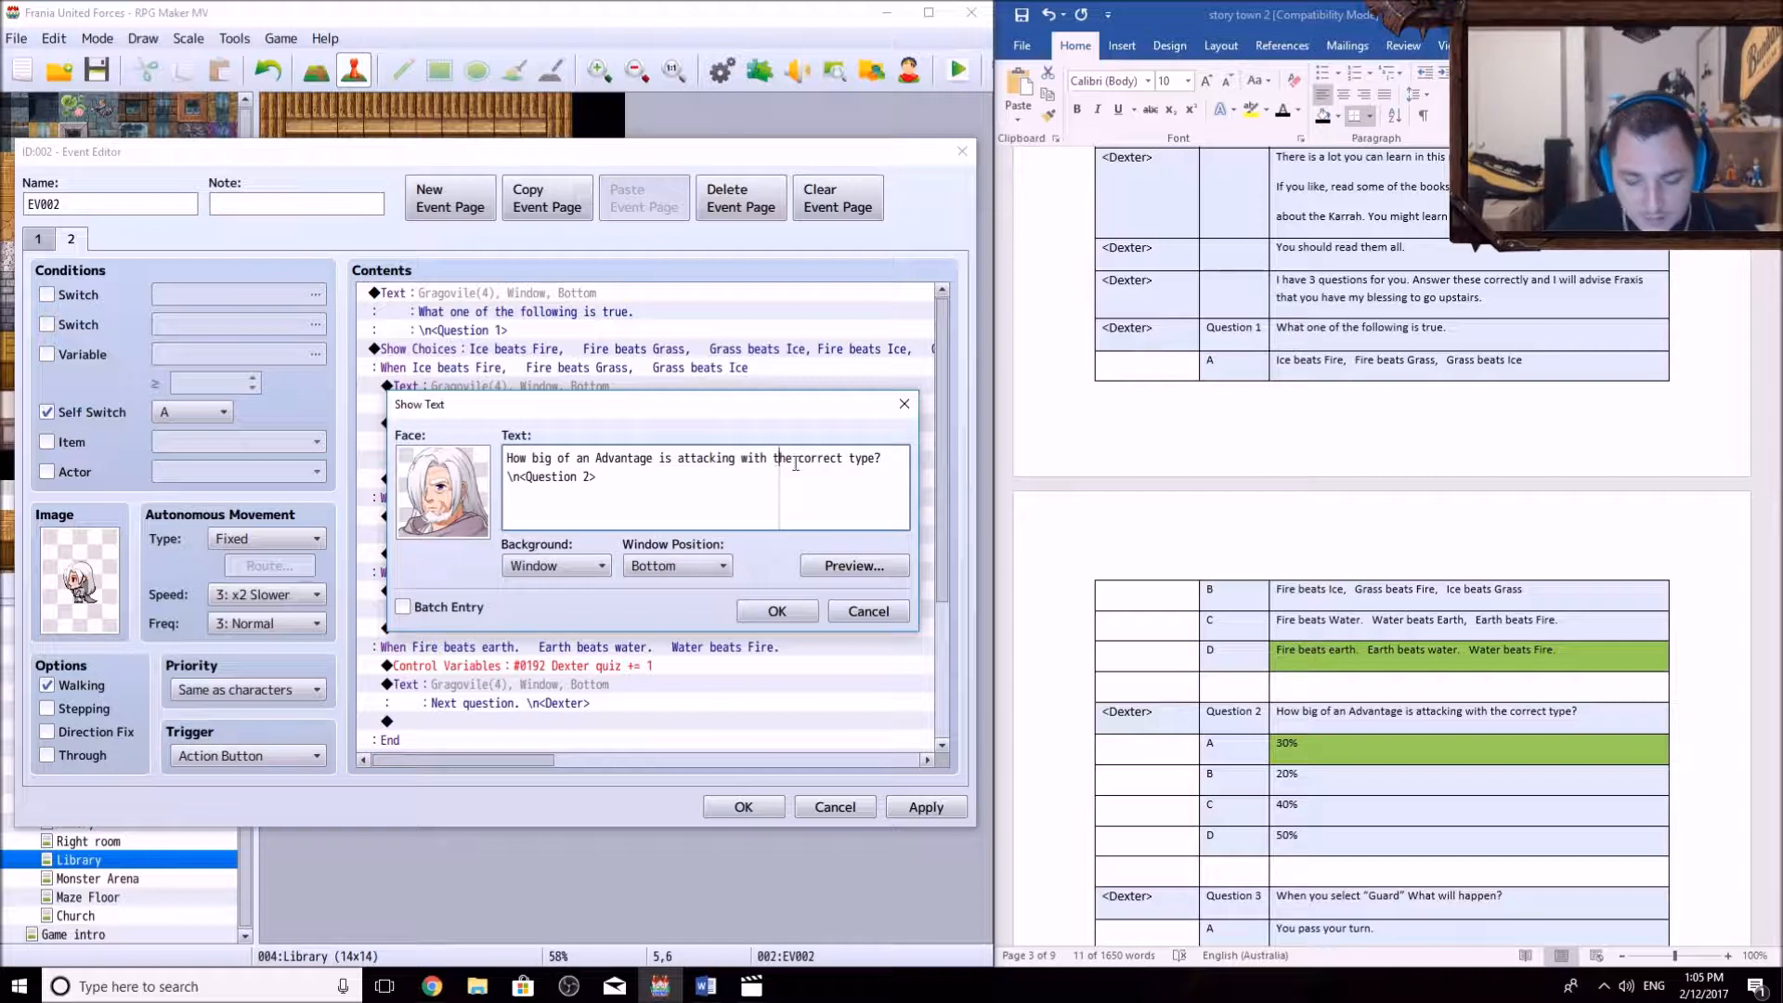
pyautogui.press('Return')
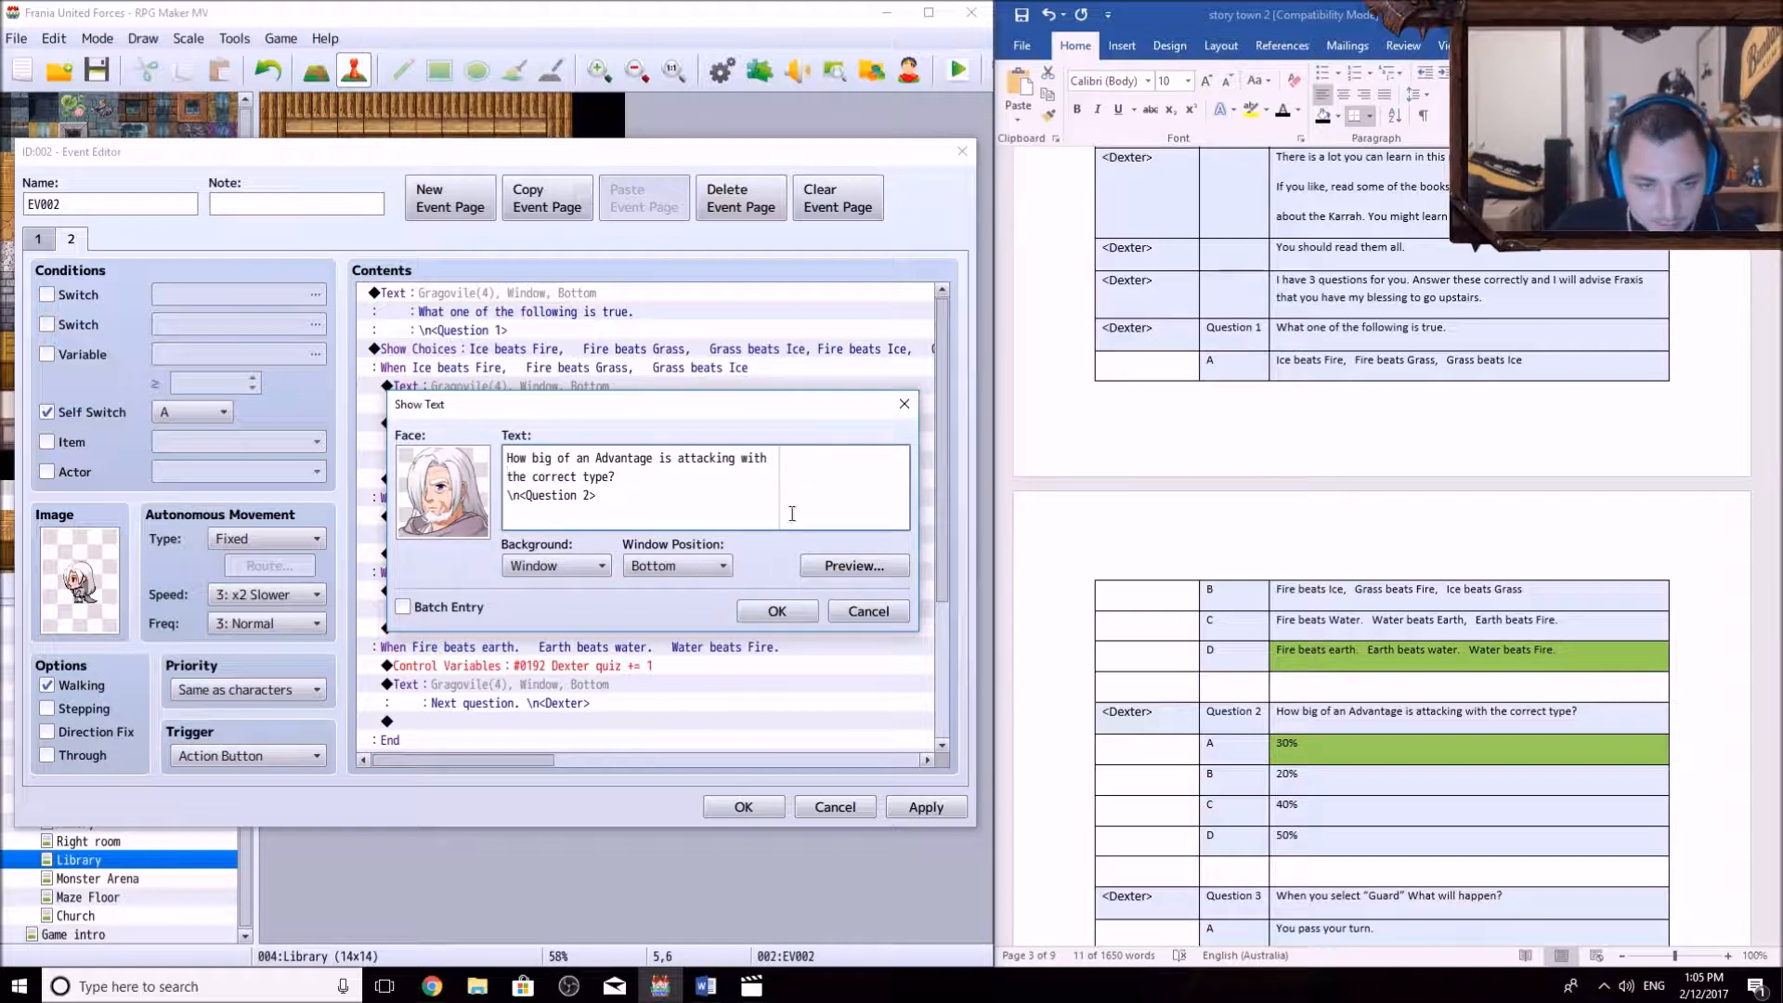
pyautogui.click(774, 611)
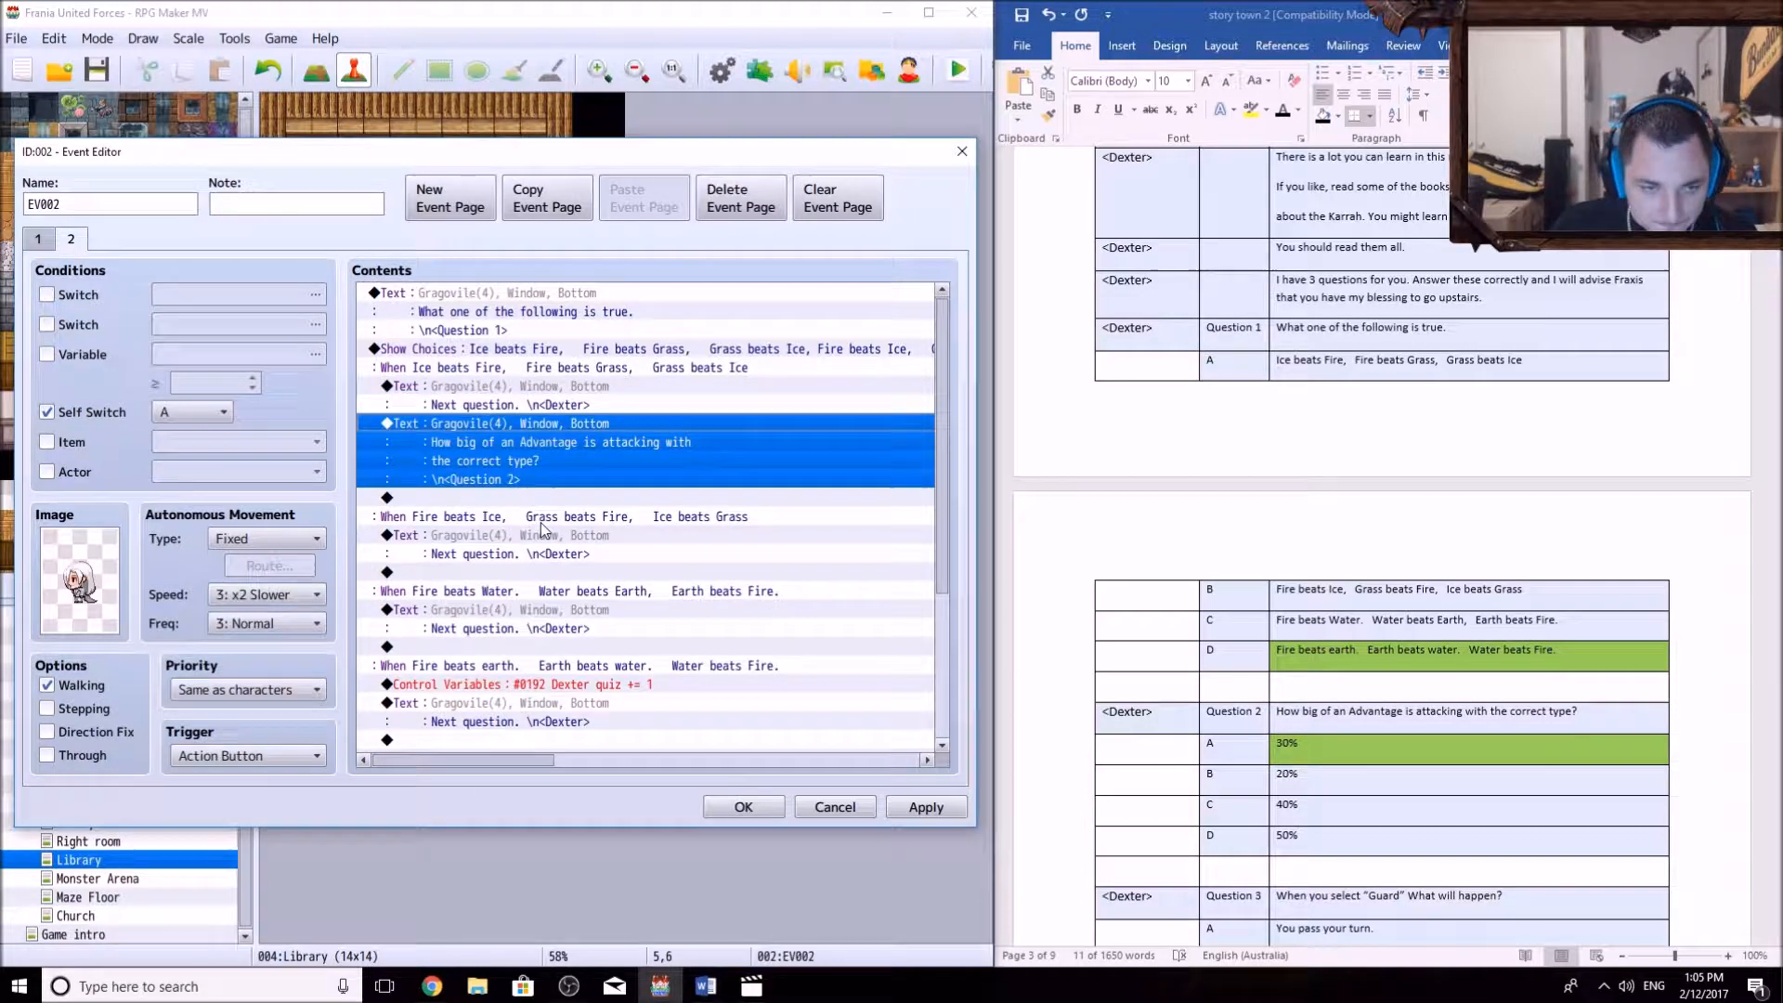
# - Start a Show Choices command below the Question 2 text with the choices 30%, 20%, 40% and 50%
pyautogui.rightClick(509, 501)
pyautogui.click(524, 516)
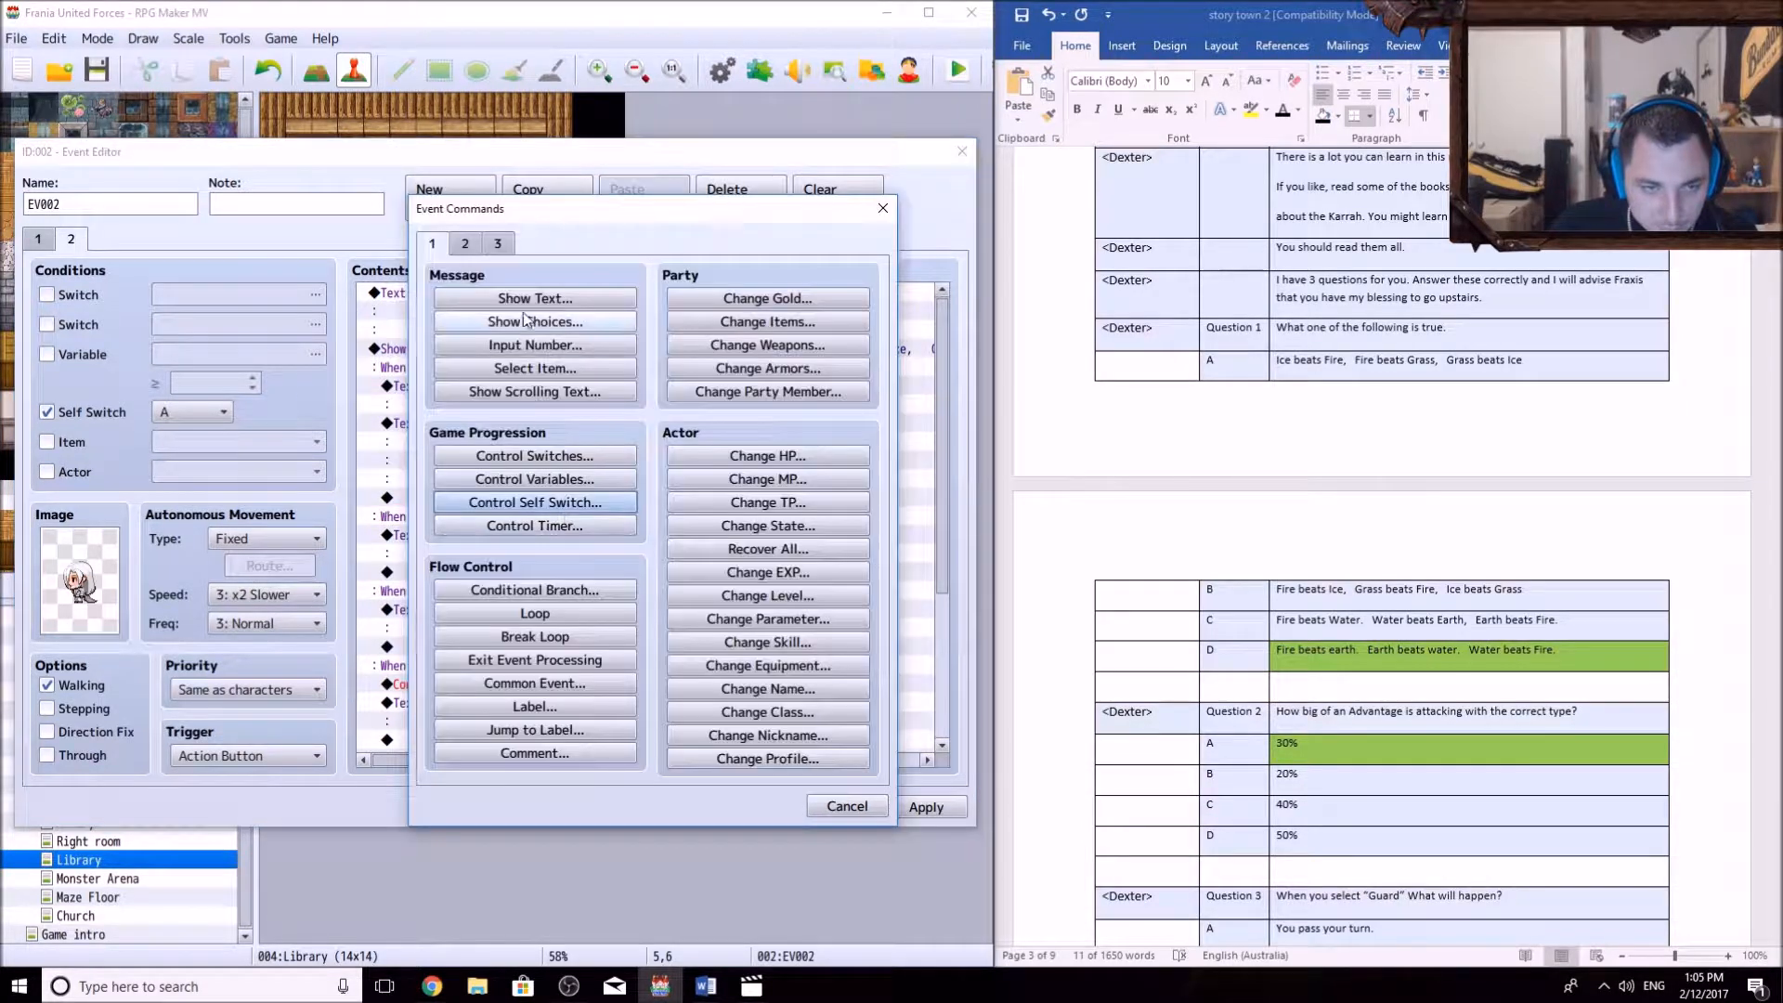
pyautogui.click(528, 321)
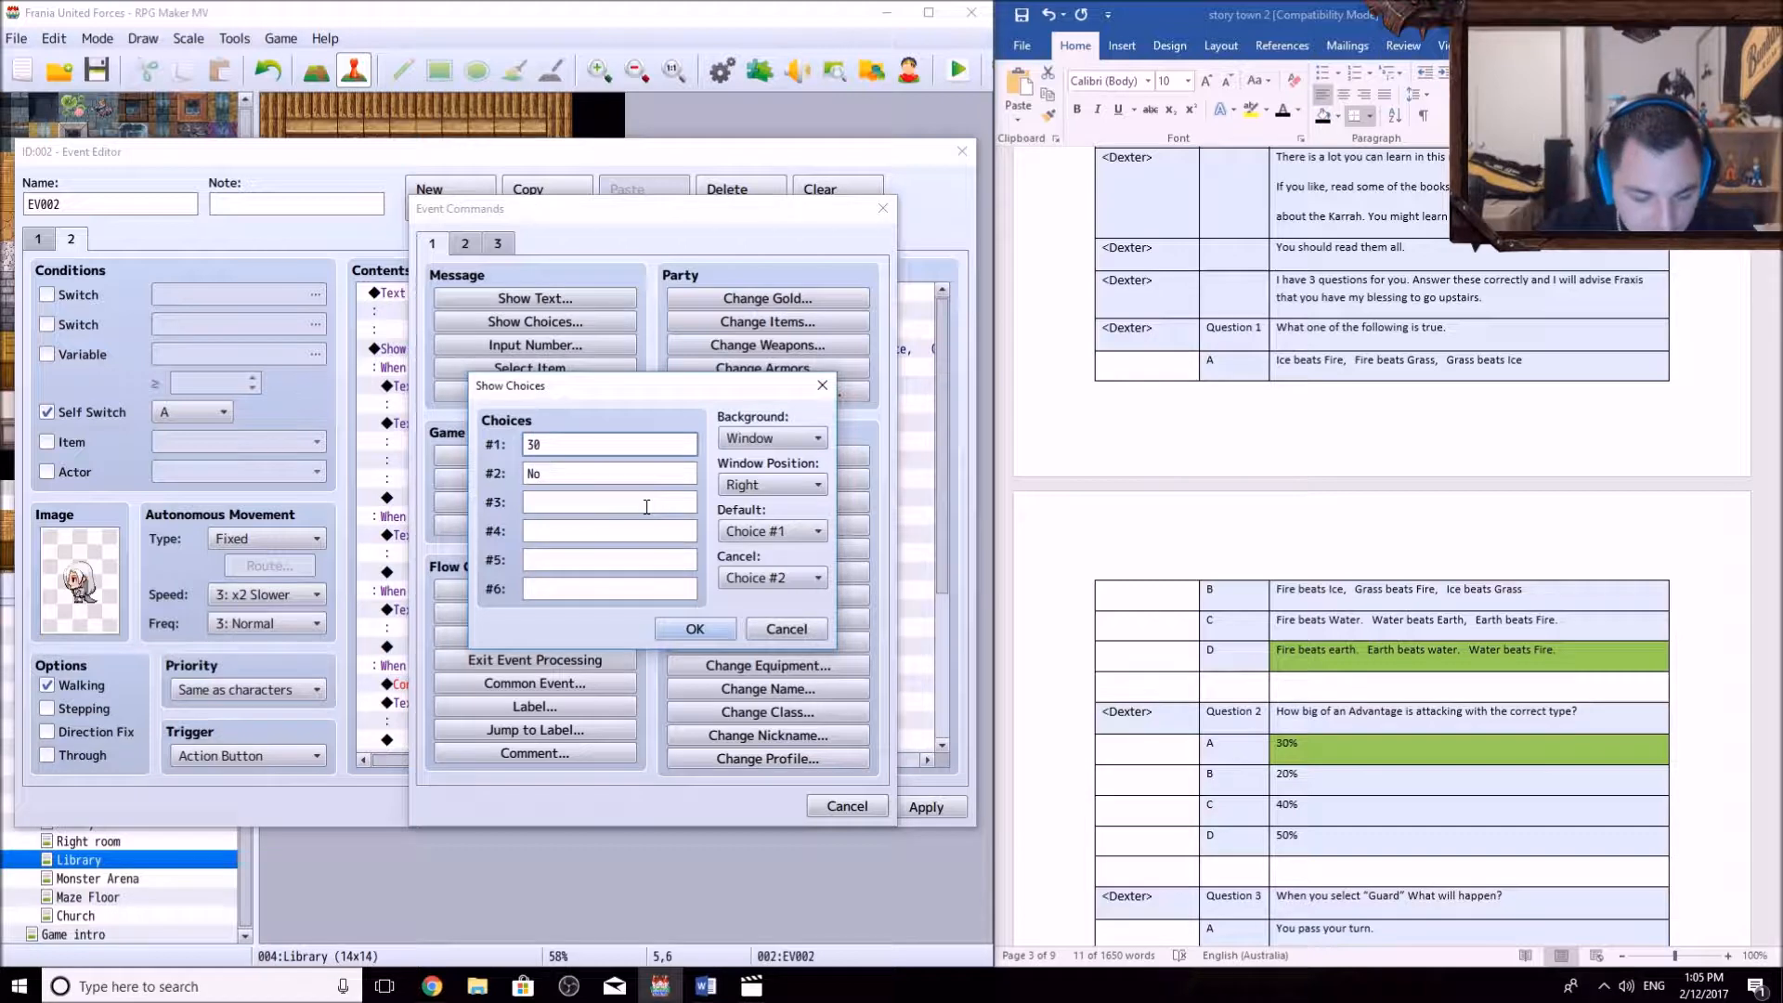
pyautogui.press('Tab')
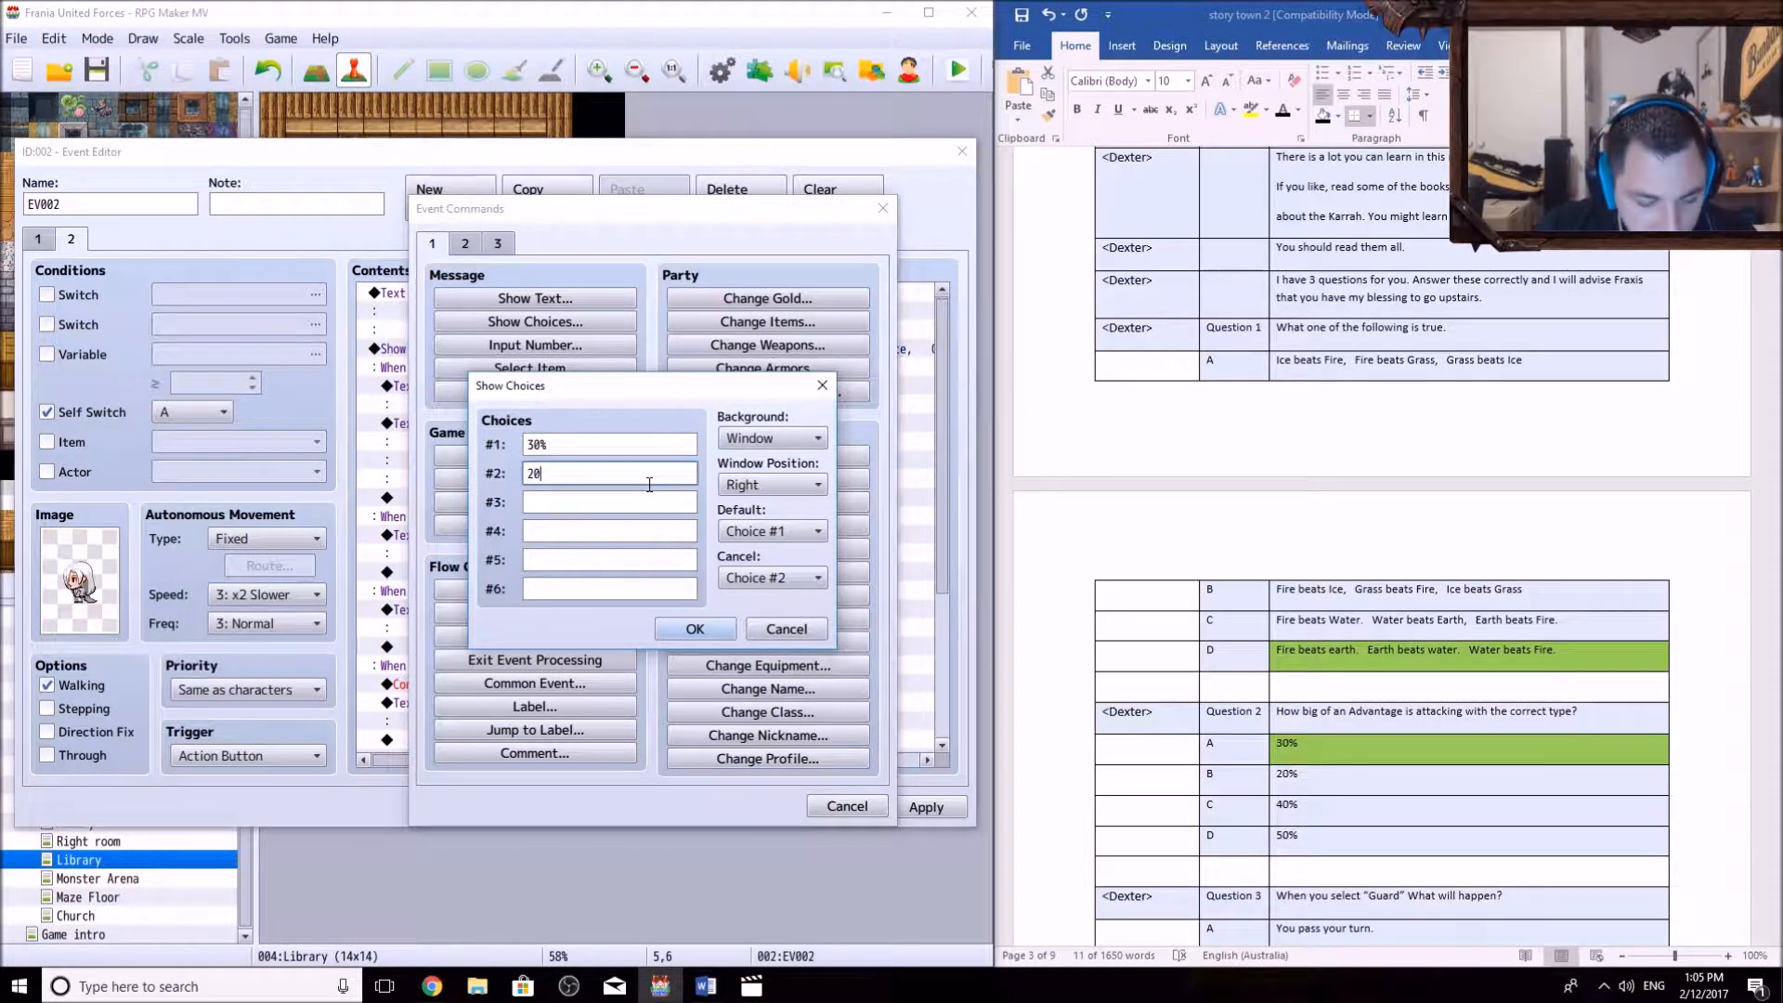
pyautogui.click(629, 501)
pyautogui.write('40%')
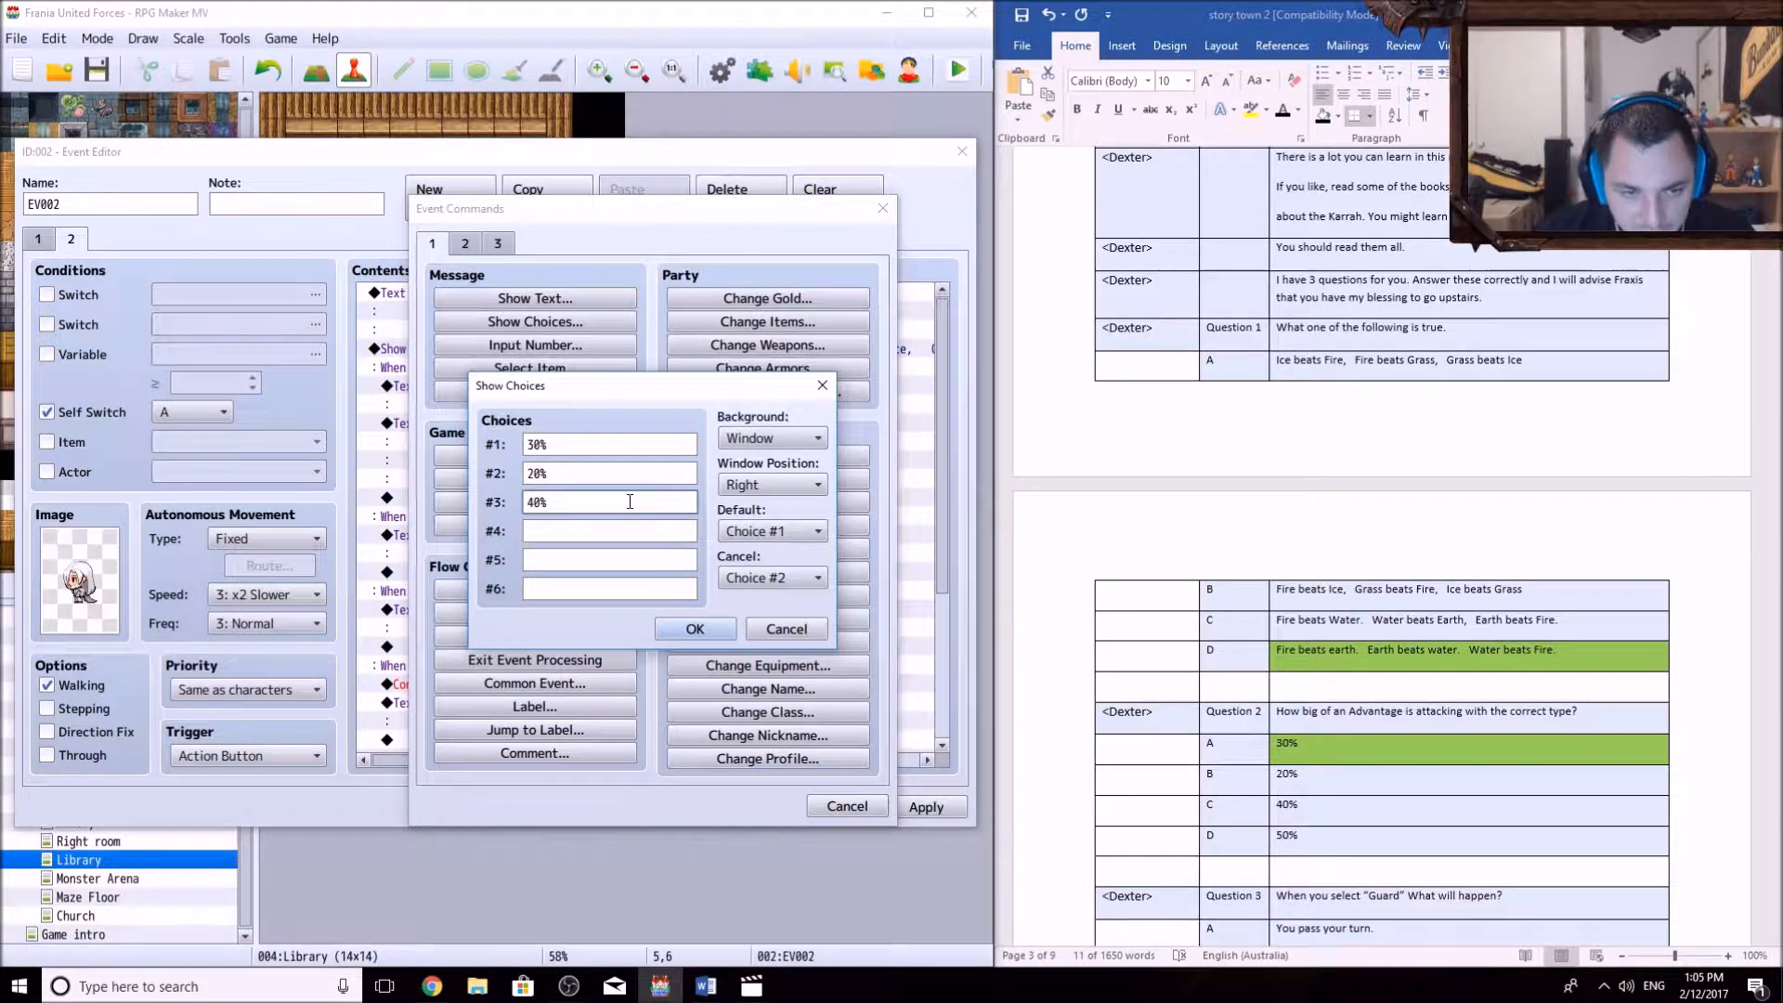
pyautogui.click(609, 528)
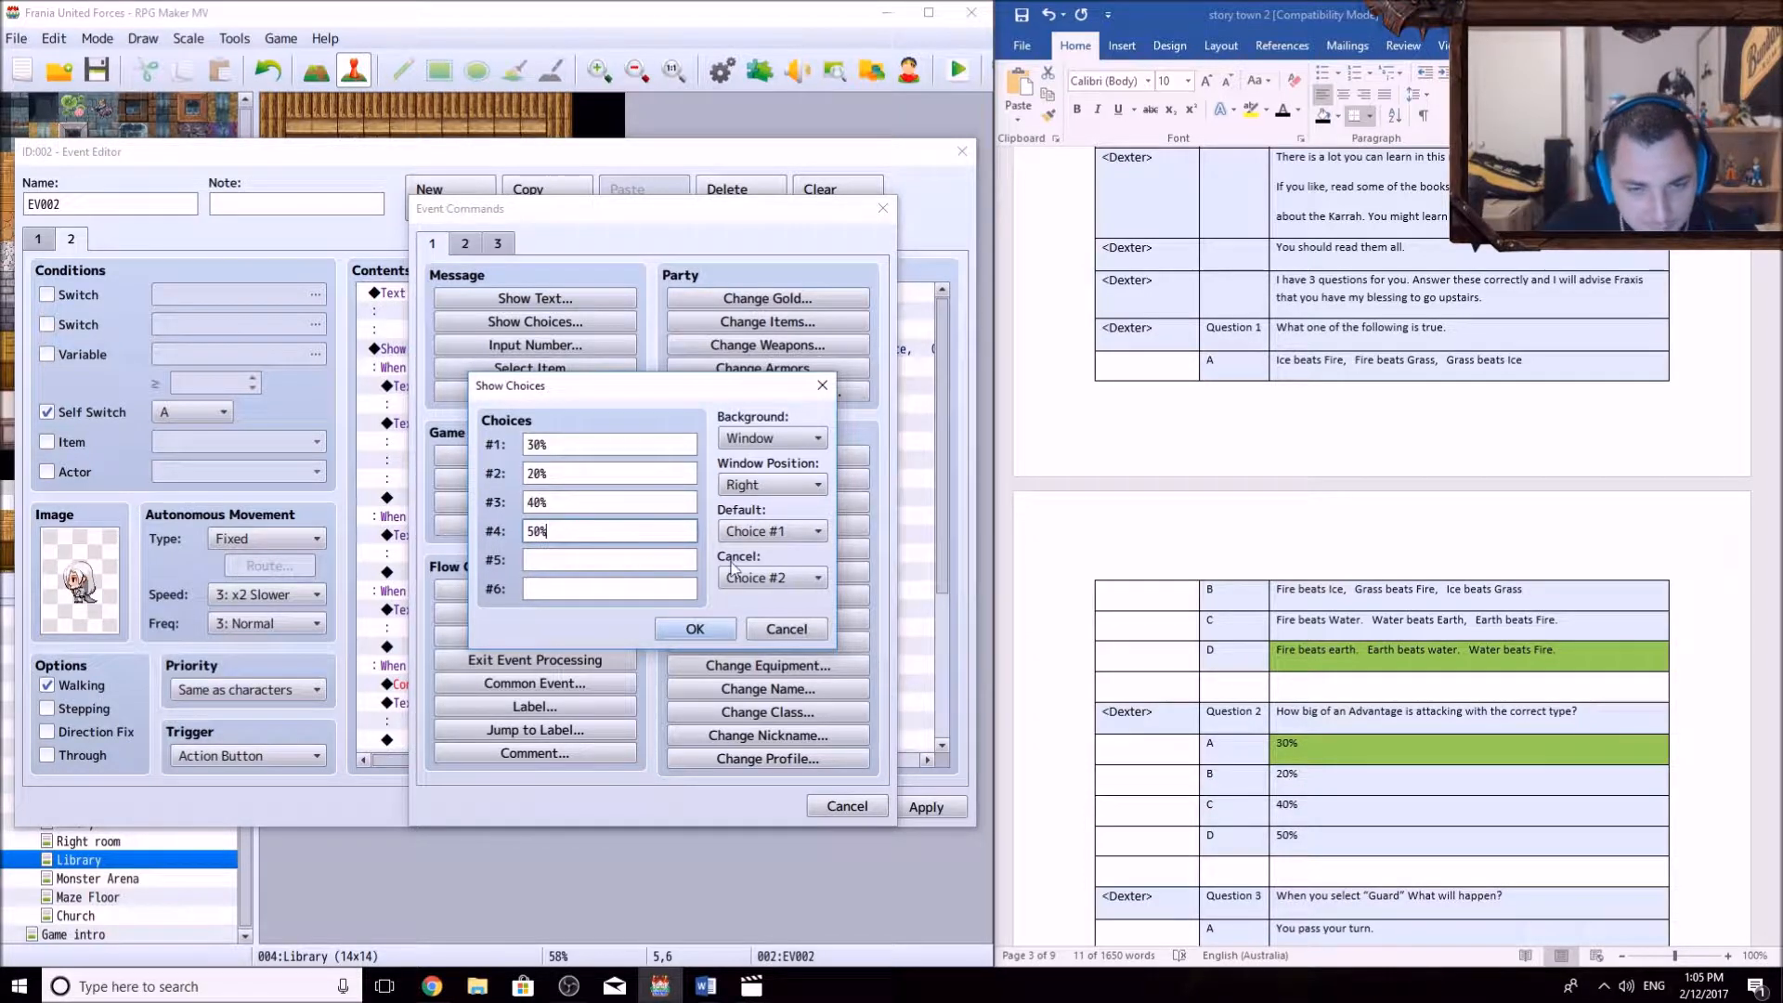
# - Set Question 2's choices to Cancel Disallow and Default None, and add the command to the event
pyautogui.click(772, 577)
pyautogui.click(763, 621)
pyautogui.click(778, 541)
pyautogui.click(789, 557)
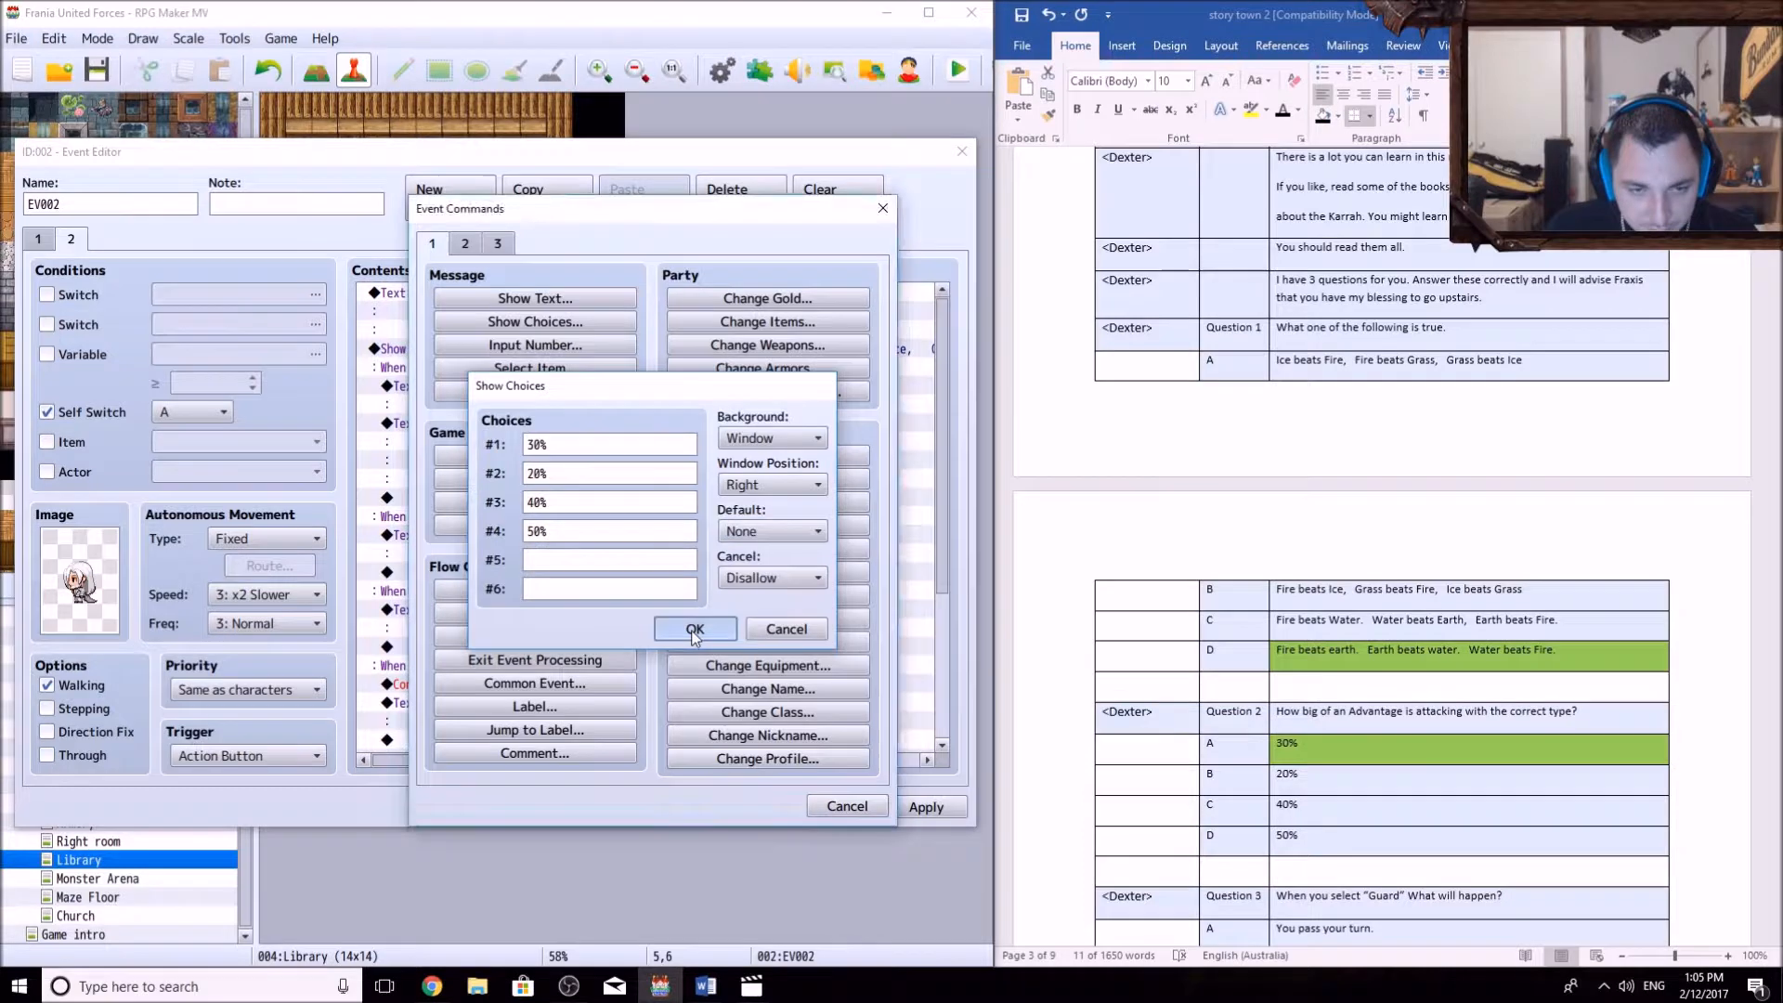
pyautogui.click(695, 631)
# - Copy the "Next question. \n<Dexter>" message into Question 2's 30% branch
pyautogui.click(500, 393)
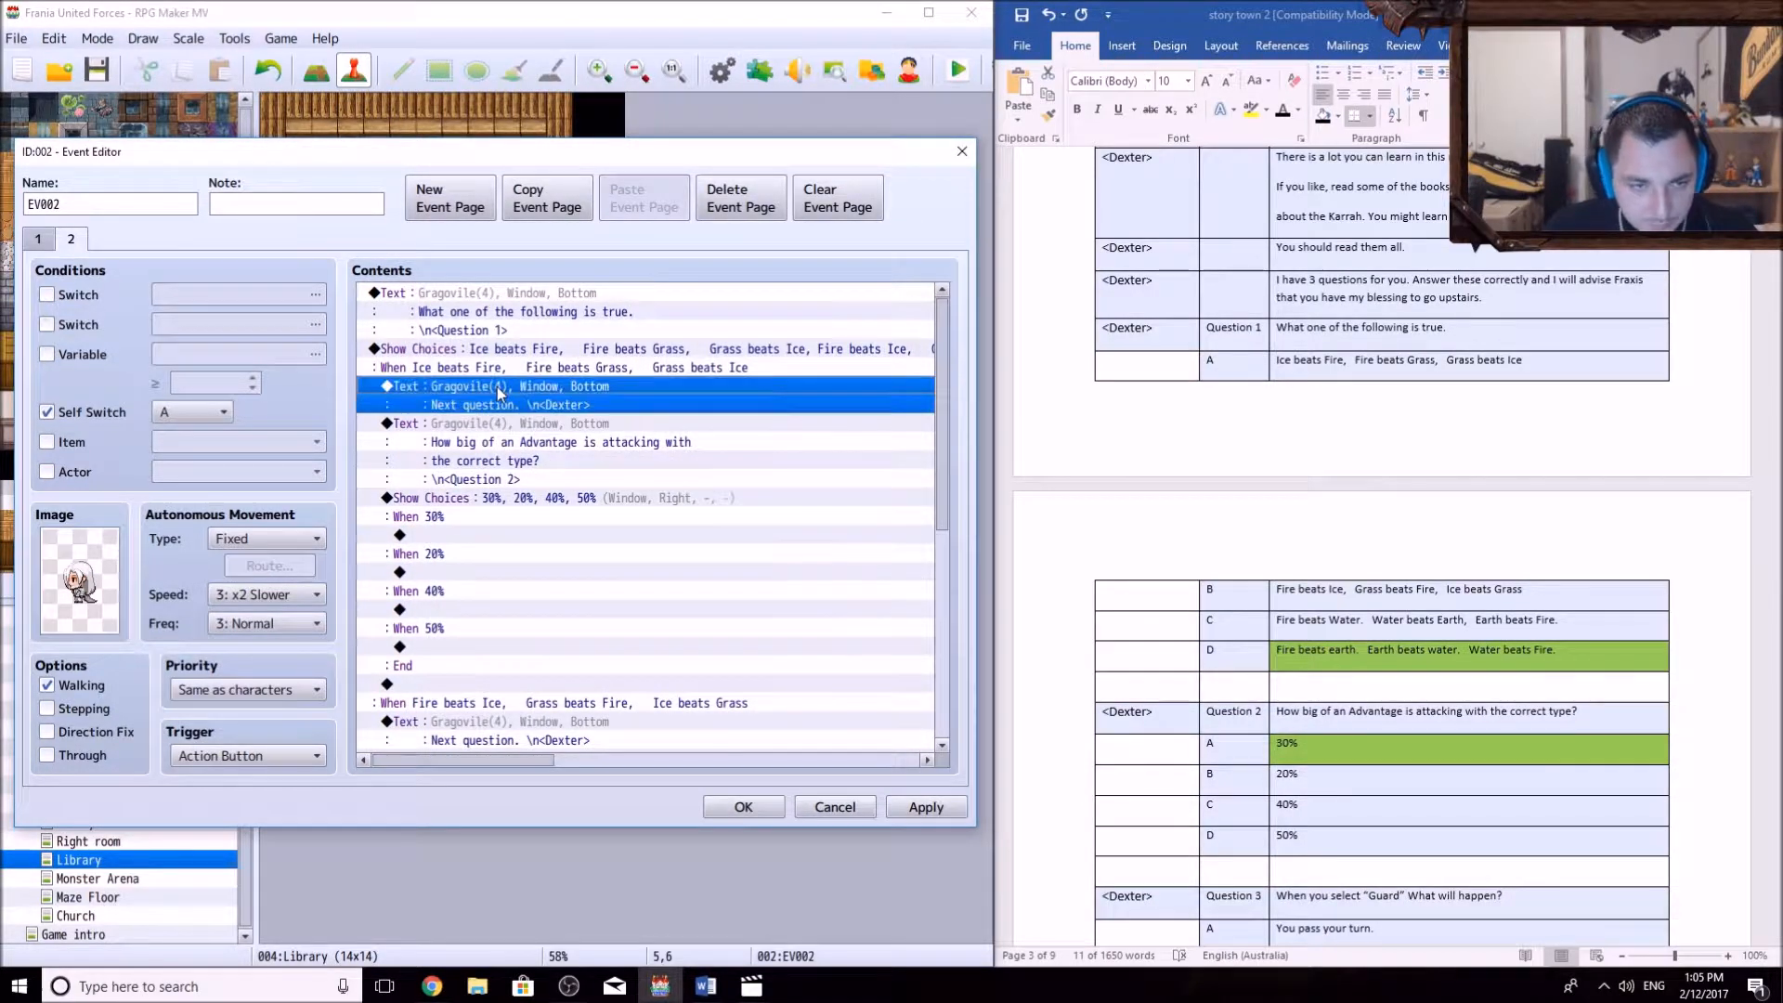
pyautogui.hotkey('ctrl', 'c')
pyautogui.click(444, 537)
pyautogui.hotkey('ctrl', 'v')
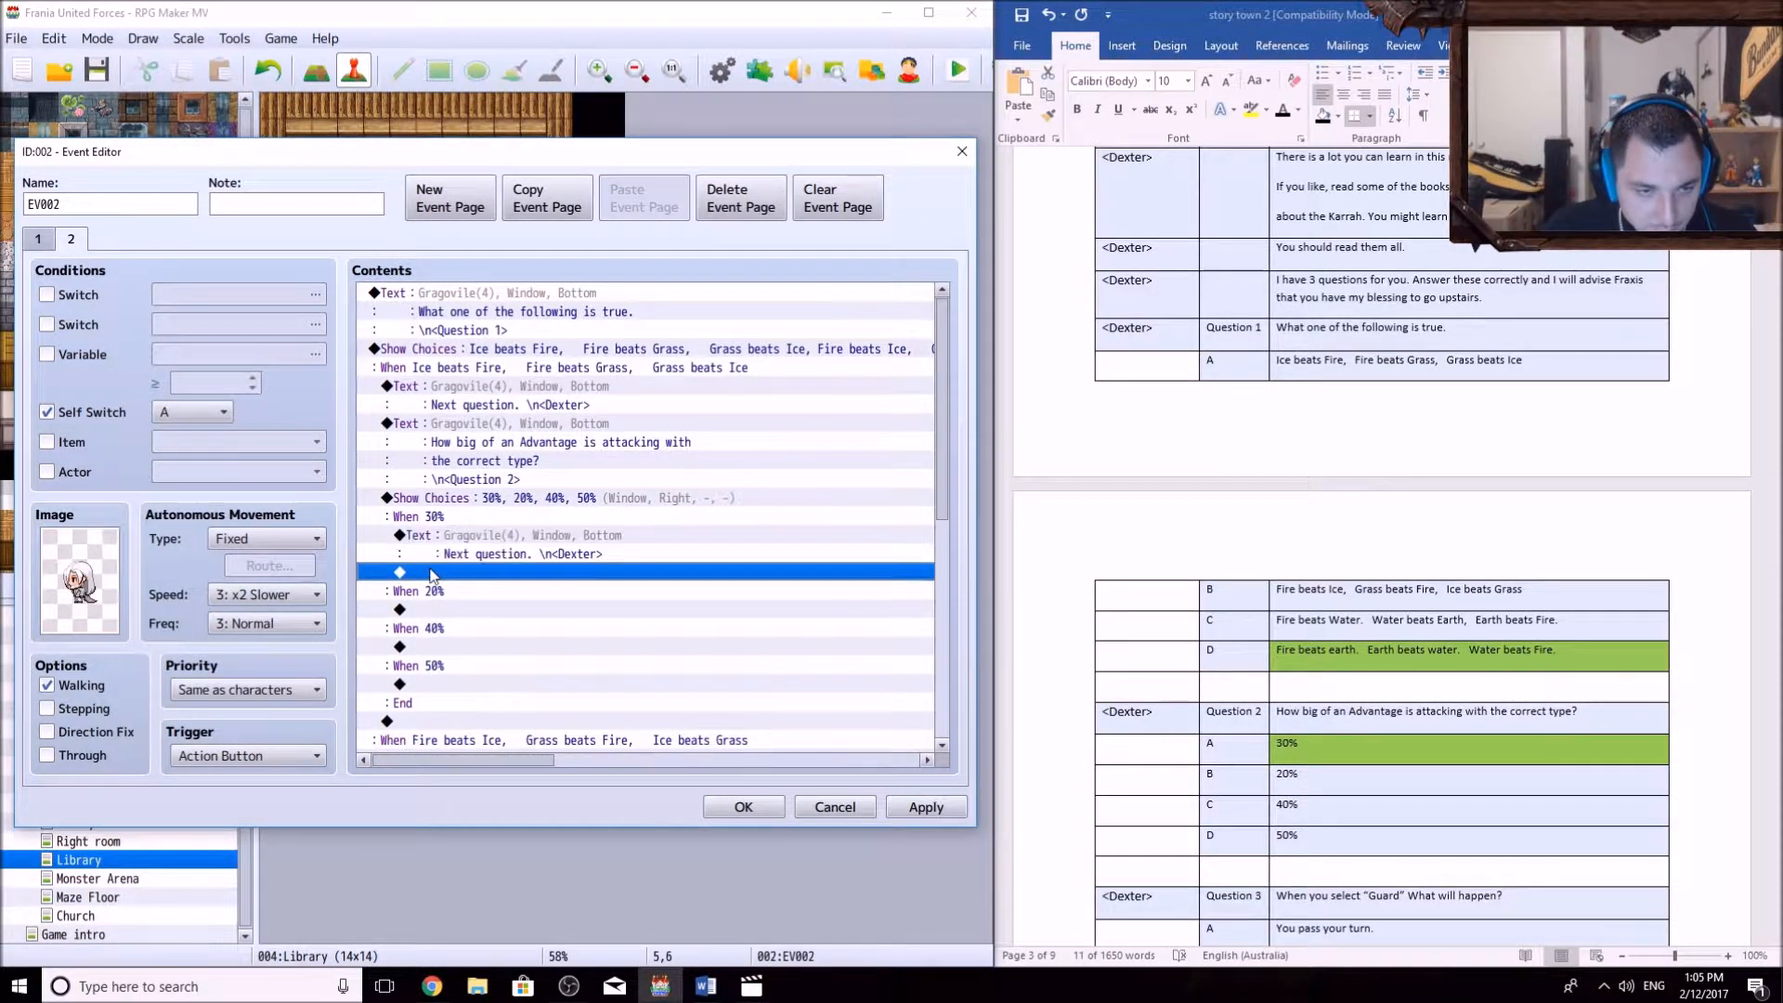
pyautogui.click(440, 610)
pyautogui.hotkey('ctrl', 'v')
pyautogui.click(496, 613)
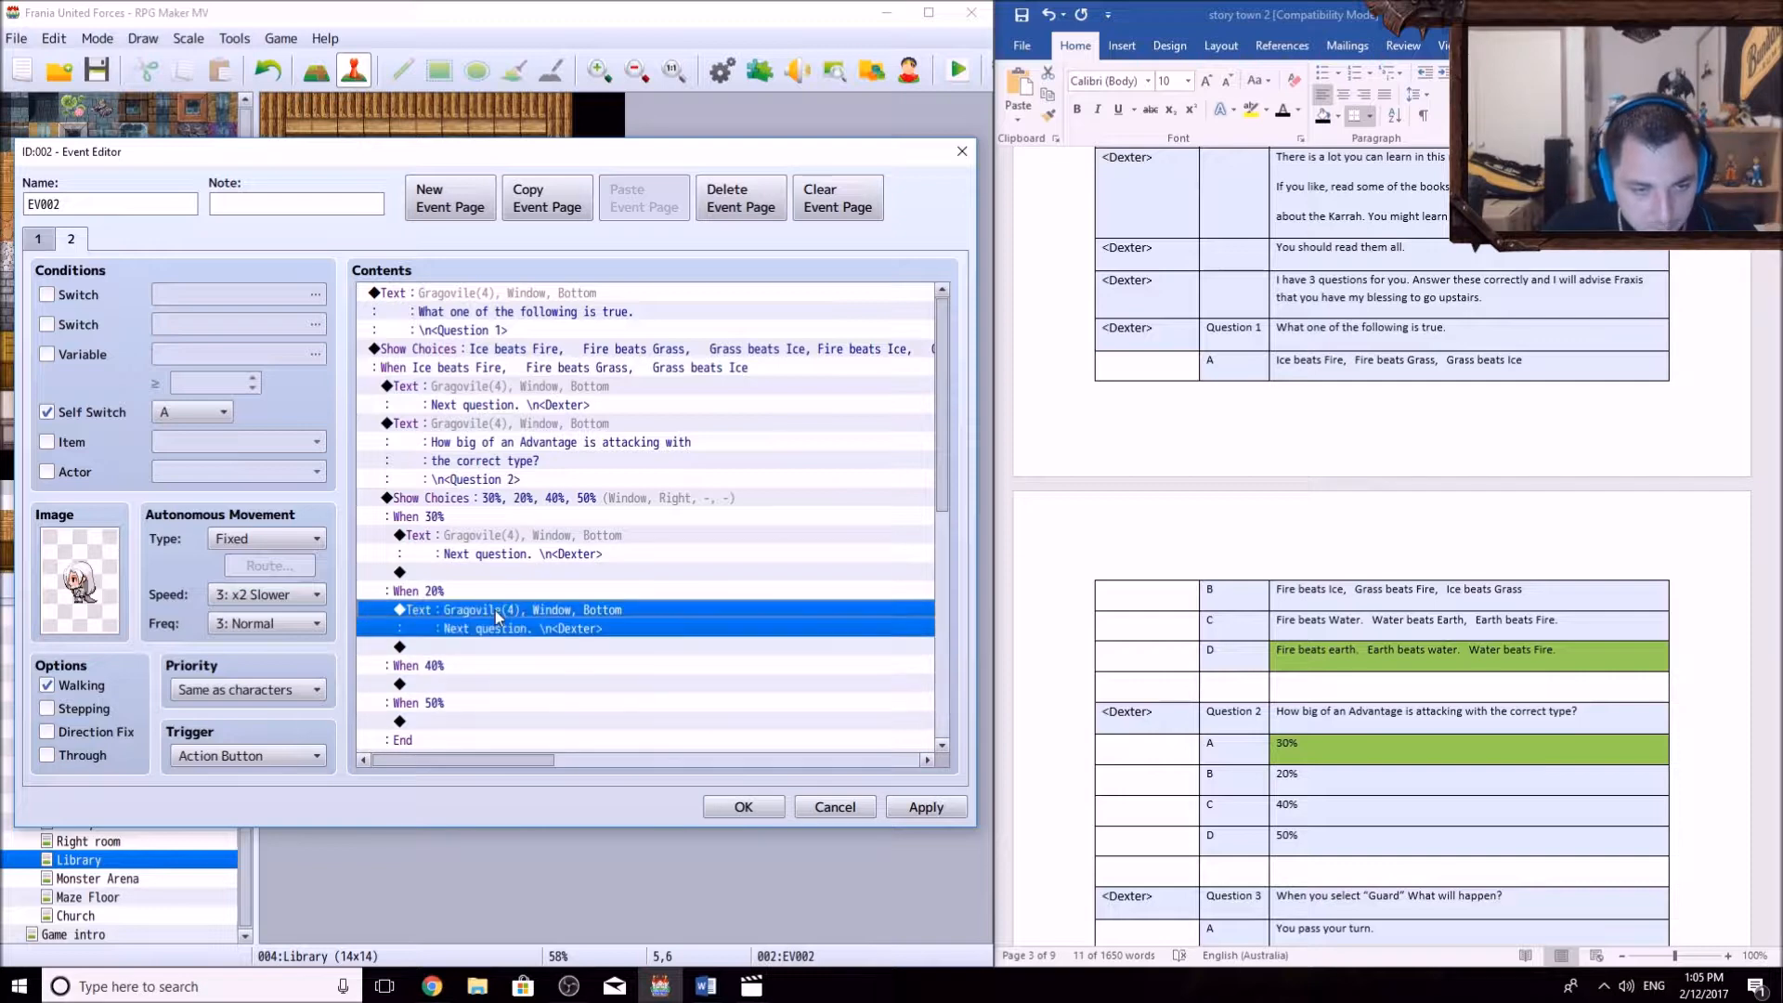
pyautogui.press('Delete')
# - Copy the "#0192 Dexter quiz += 1" variable command from the "Fire beats earth" branch into the 30% branch, below its message
pyautogui.scroll(-3, 509, 621)
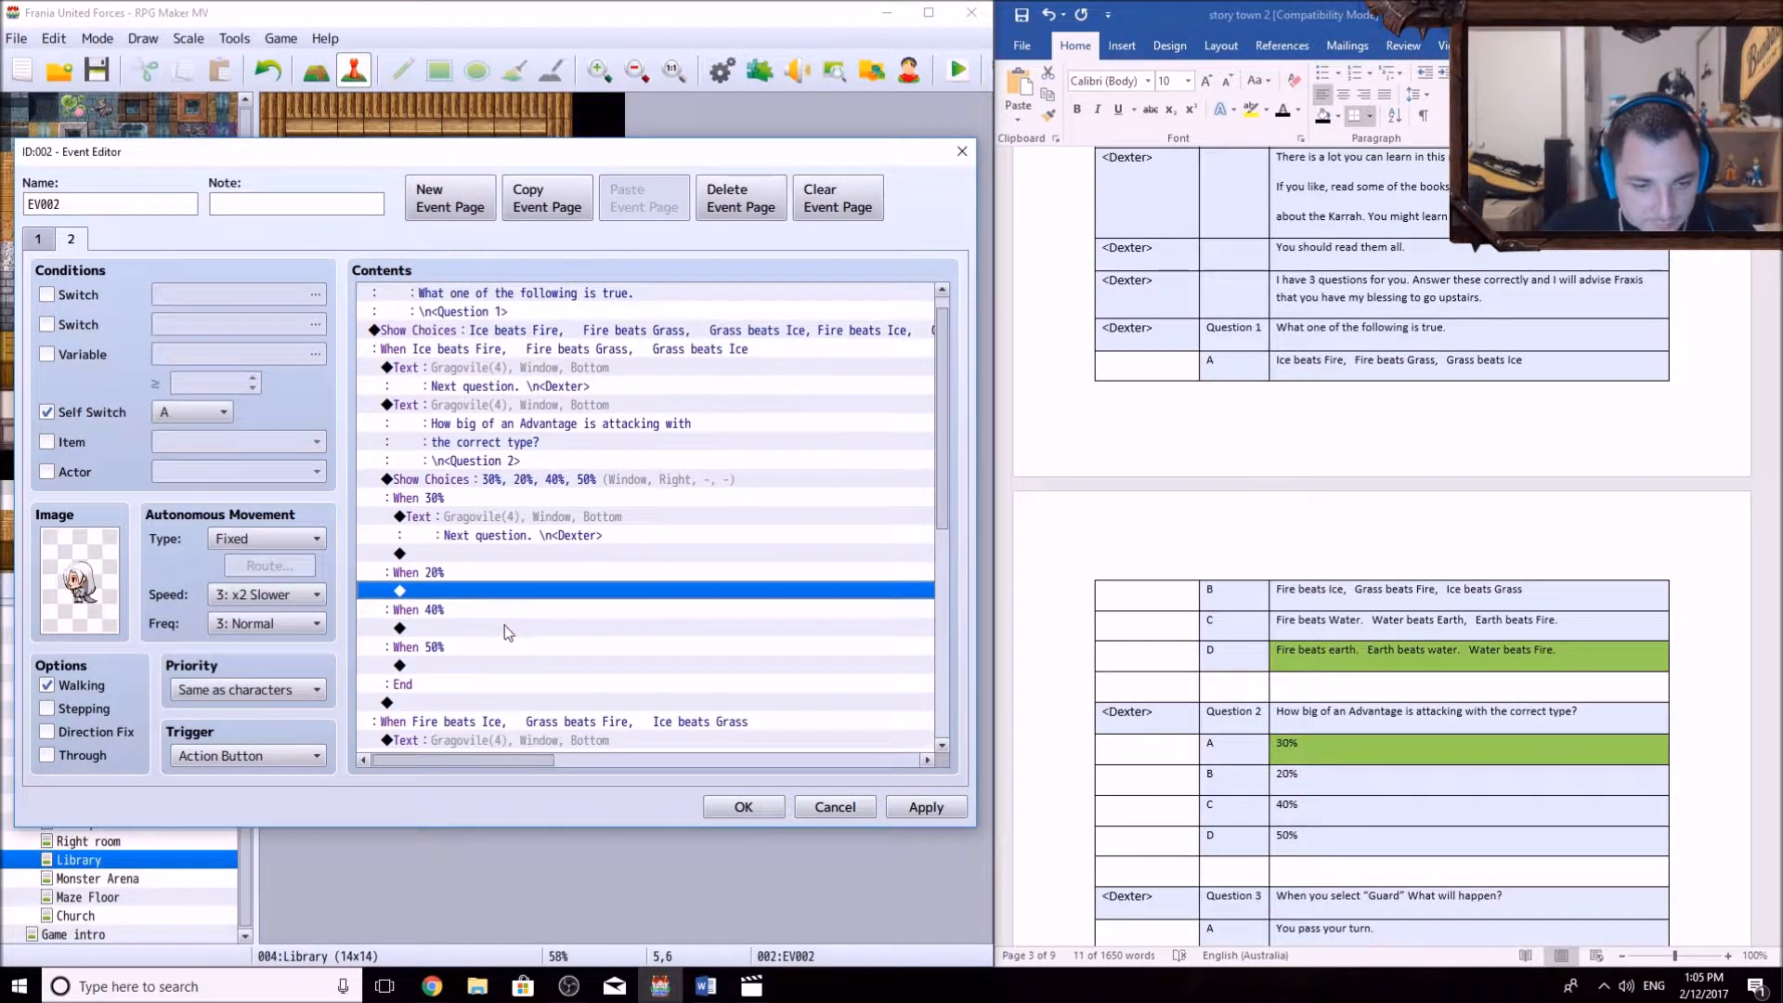
pyautogui.click(502, 720)
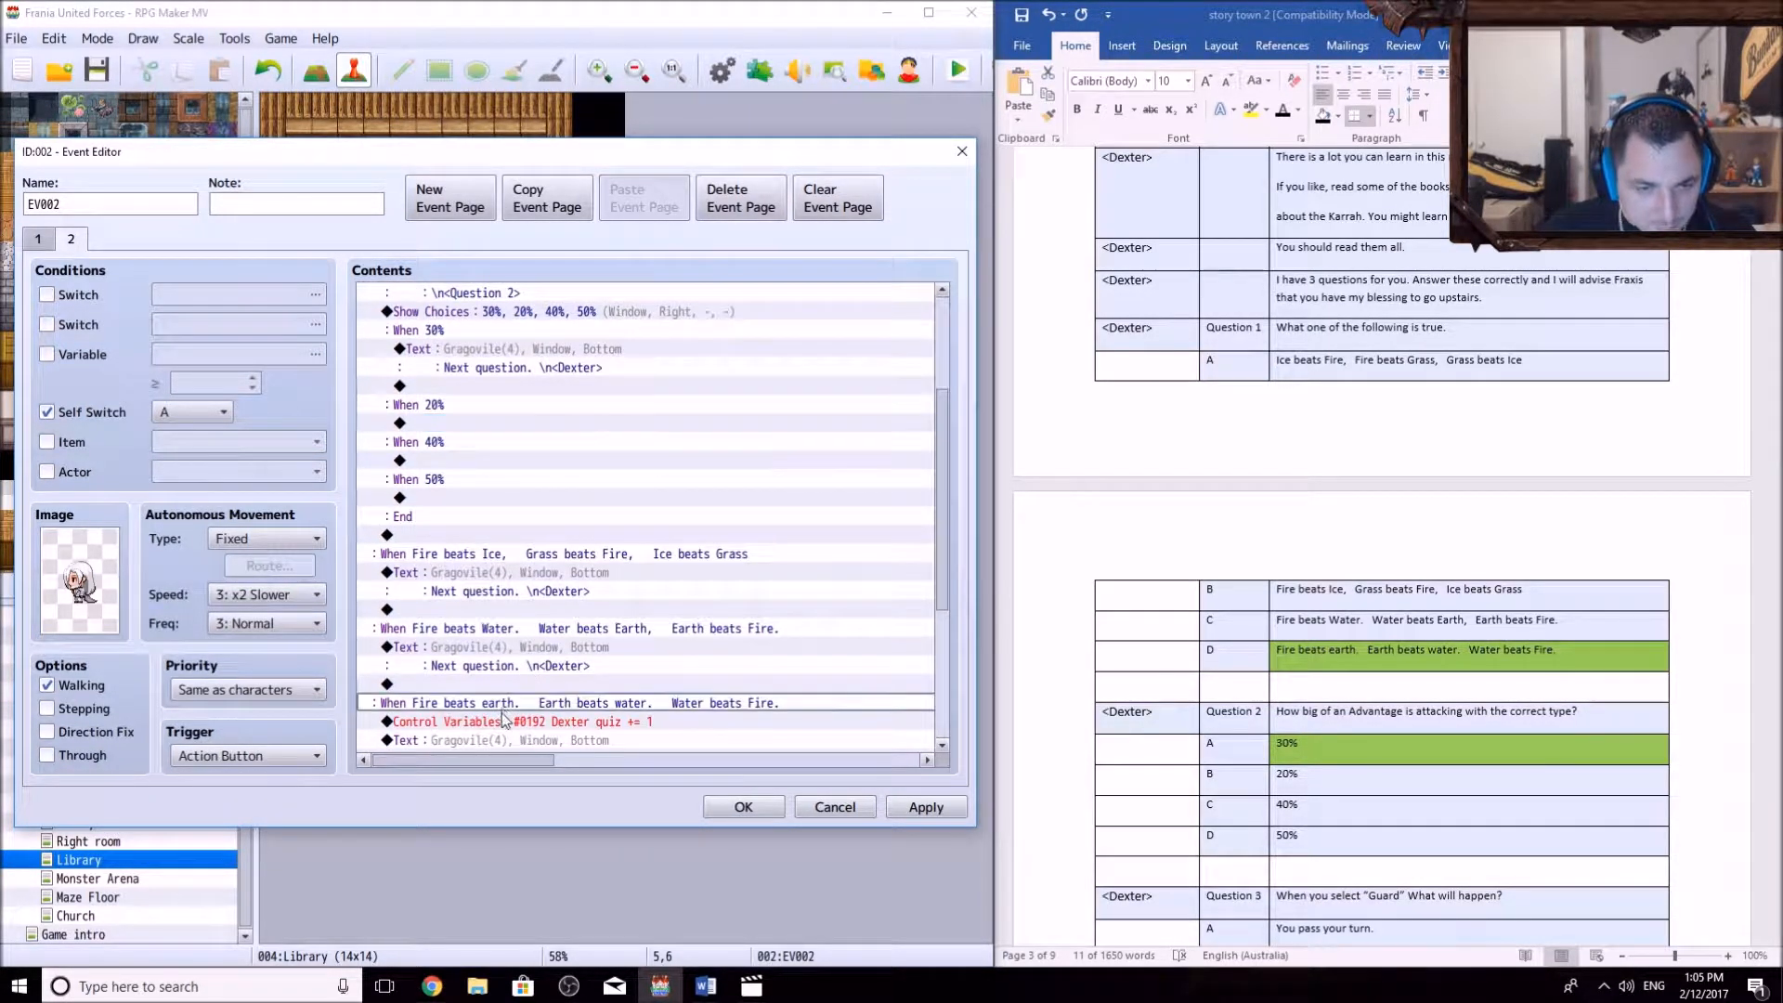
pyautogui.scroll(2, 552, 566)
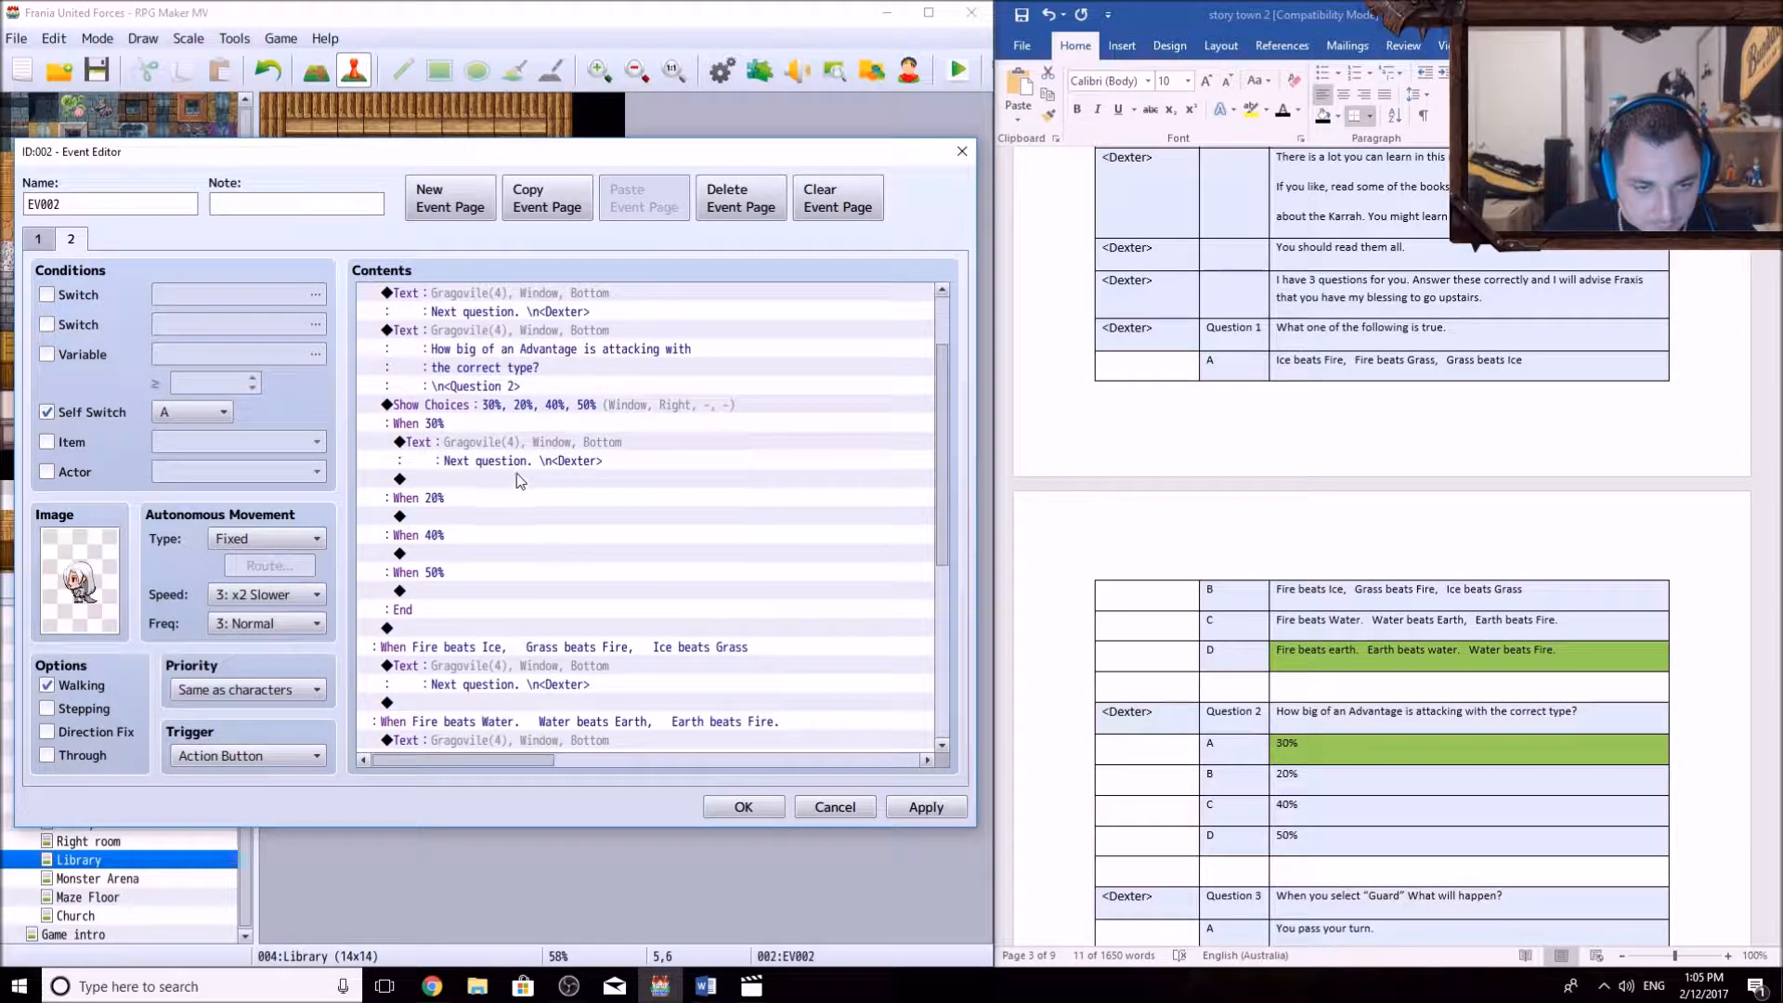
pyautogui.scroll(1, 520, 483)
pyautogui.click(539, 517)
pyautogui.hotkey('ctrl', 'v')
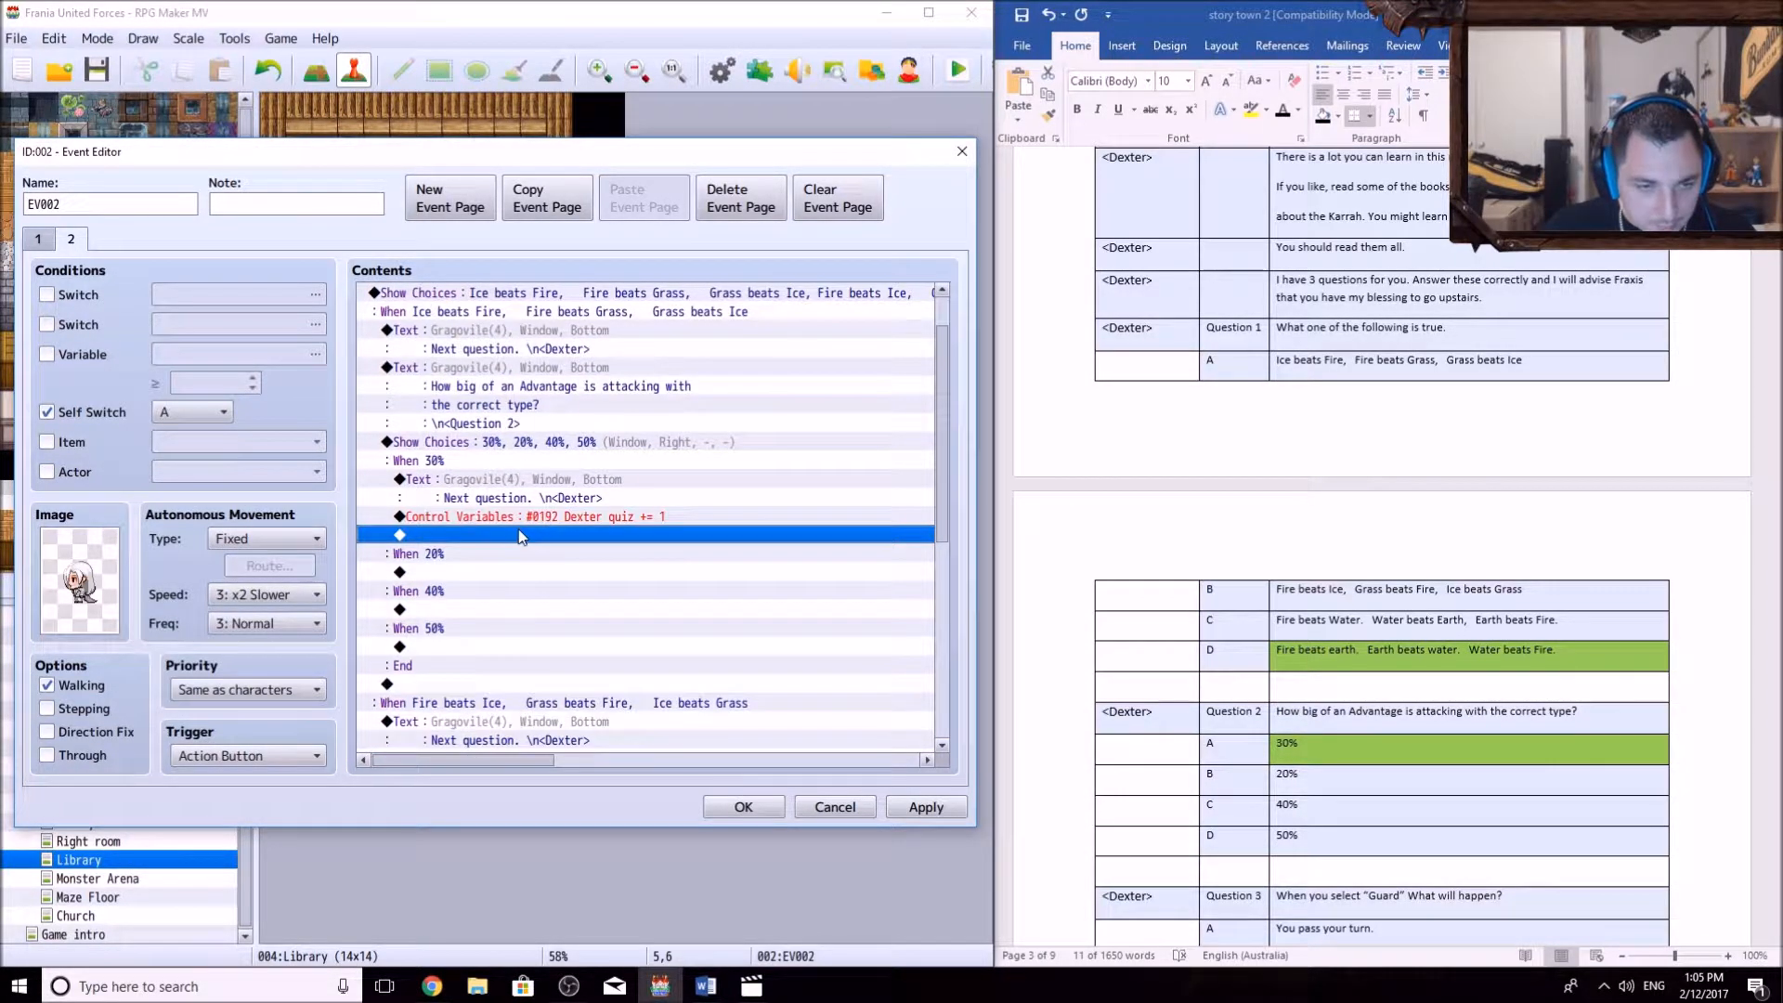
pyautogui.rightClick(509, 538)
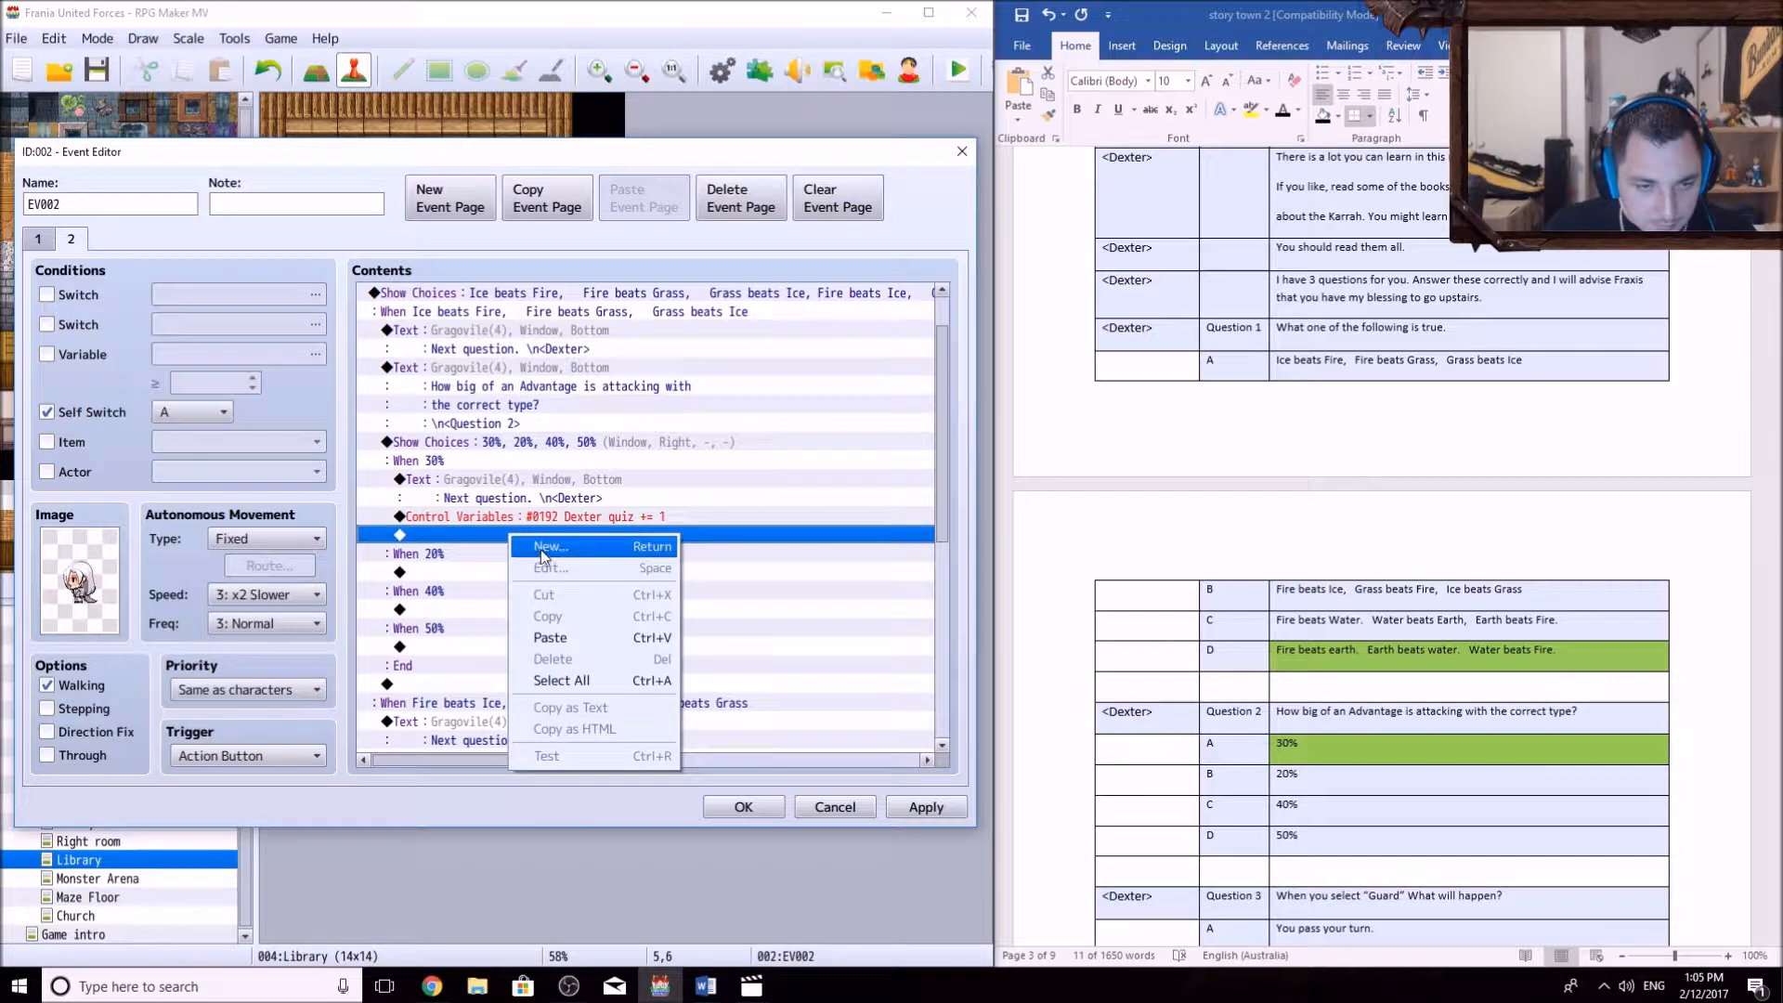
pyautogui.click(548, 549)
pyautogui.click(571, 325)
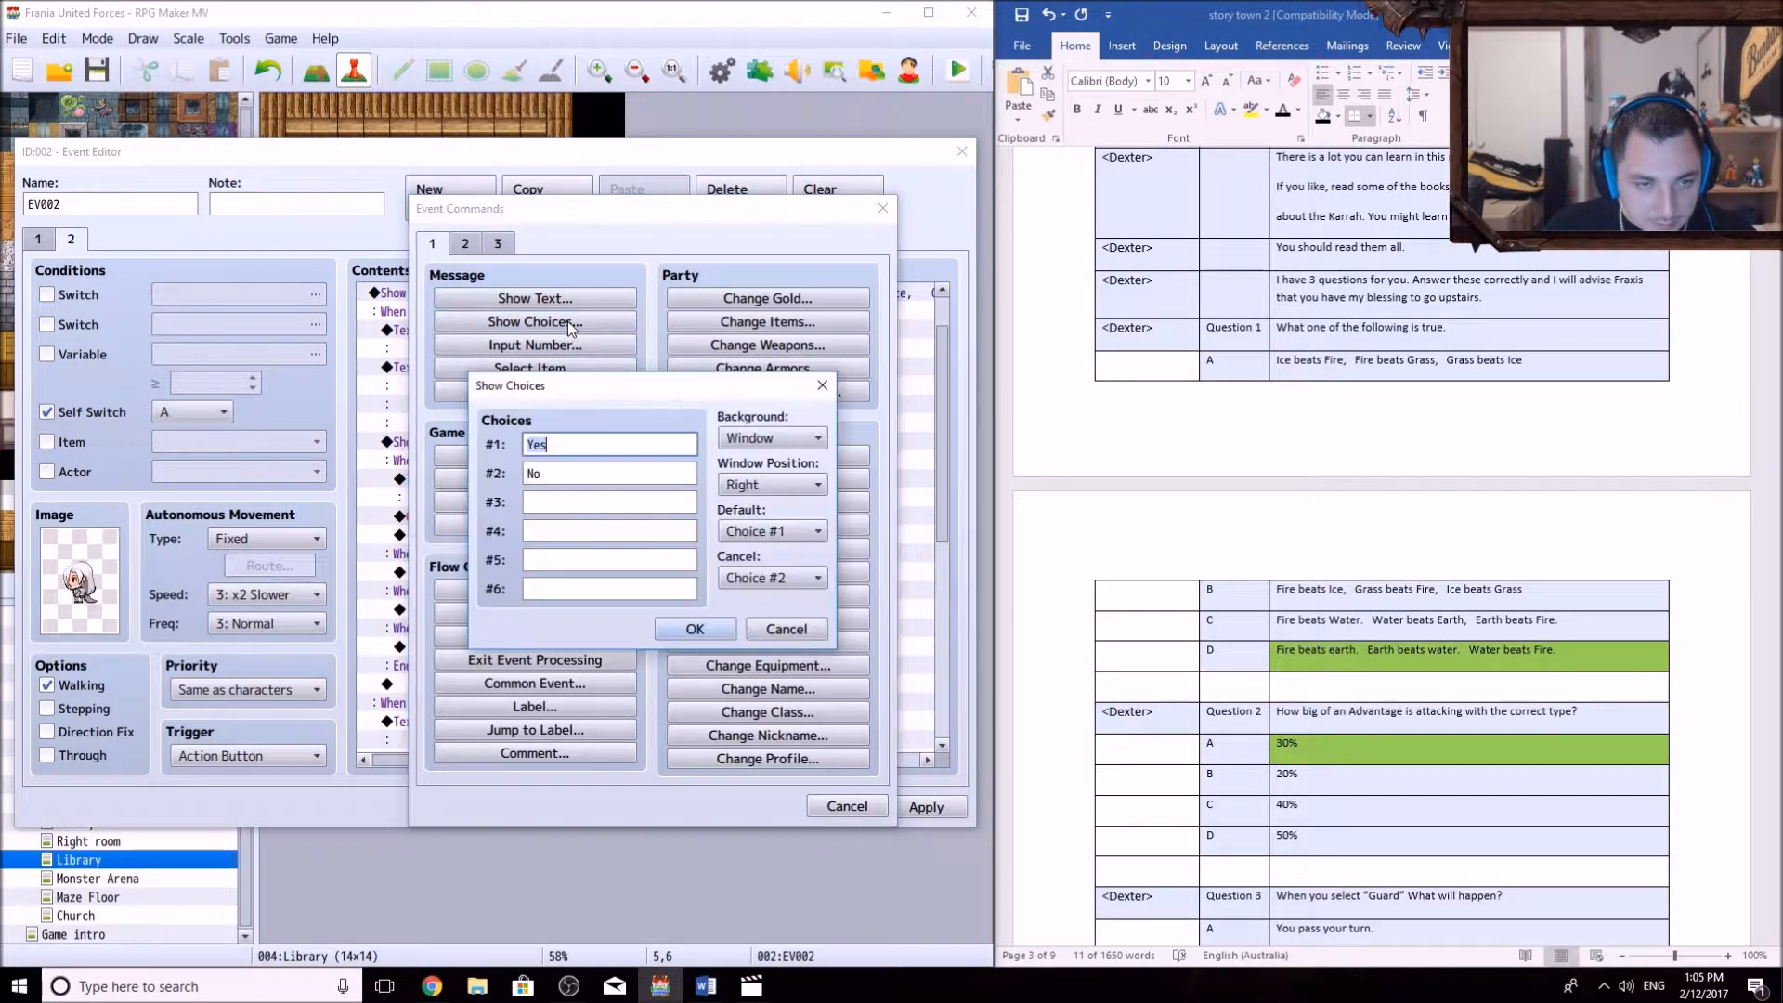
pyautogui.click(797, 635)
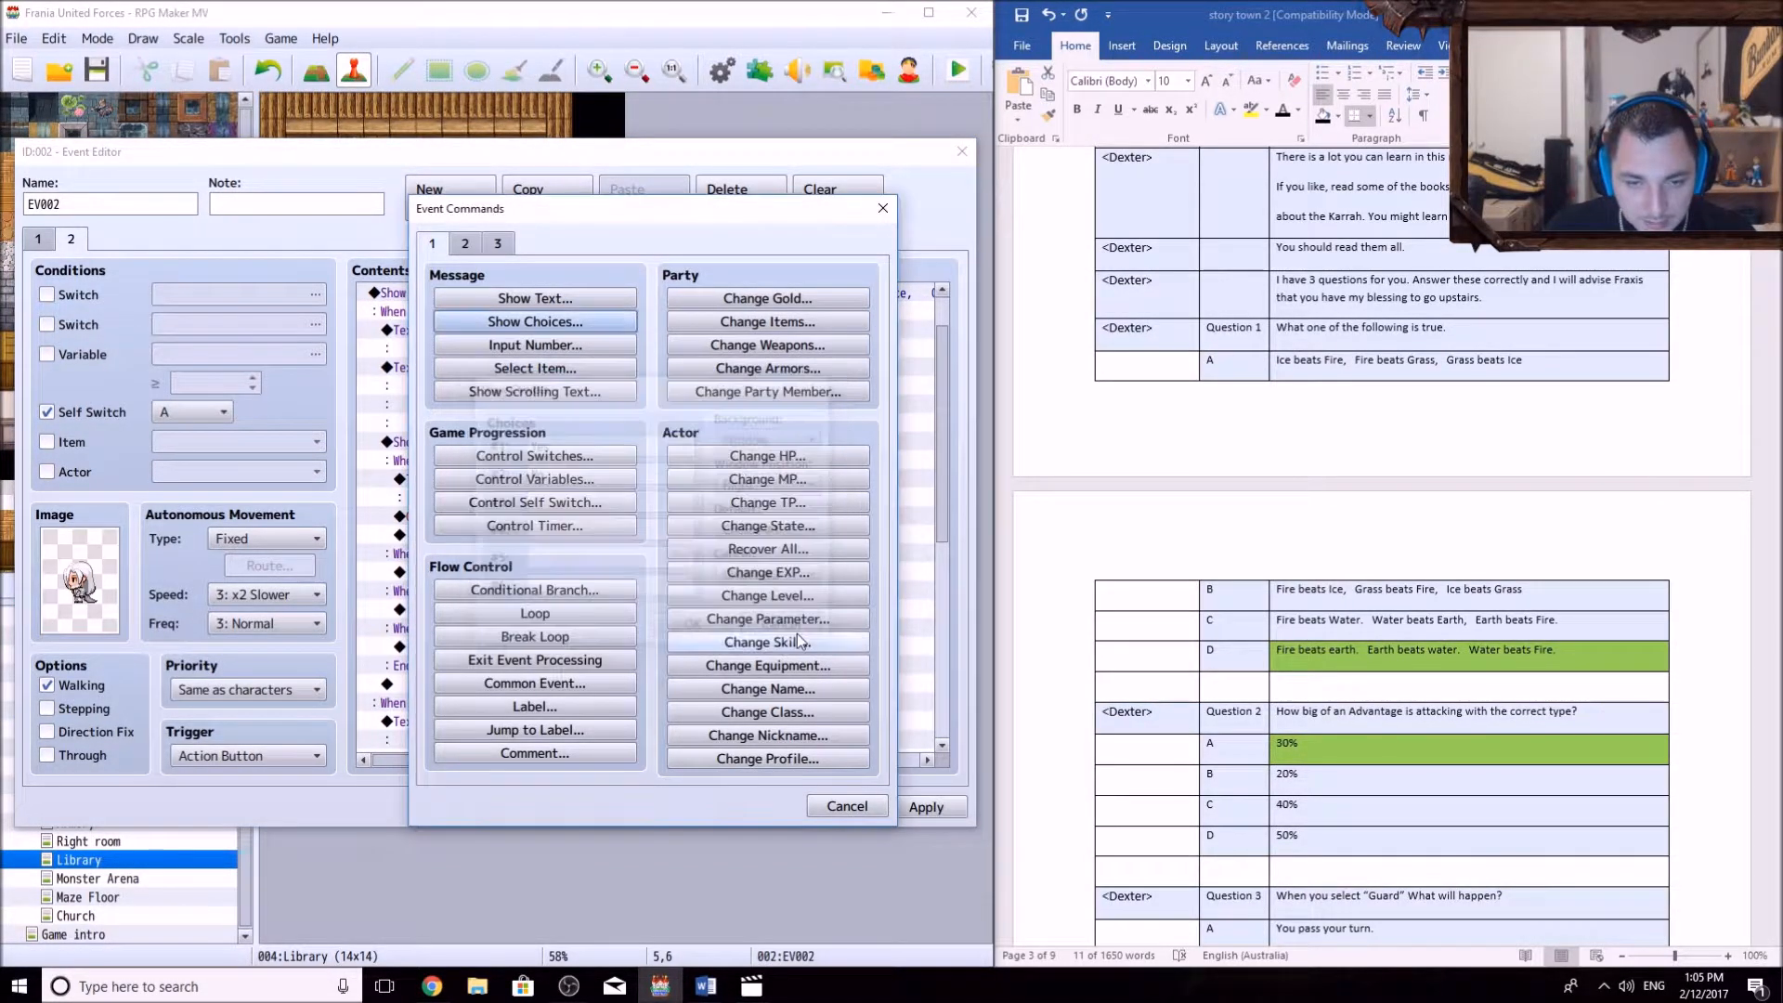
pyautogui.click(847, 806)
# - Copy the Question 2 text command into the 30% branch, below the variable command
pyautogui.click(509, 447)
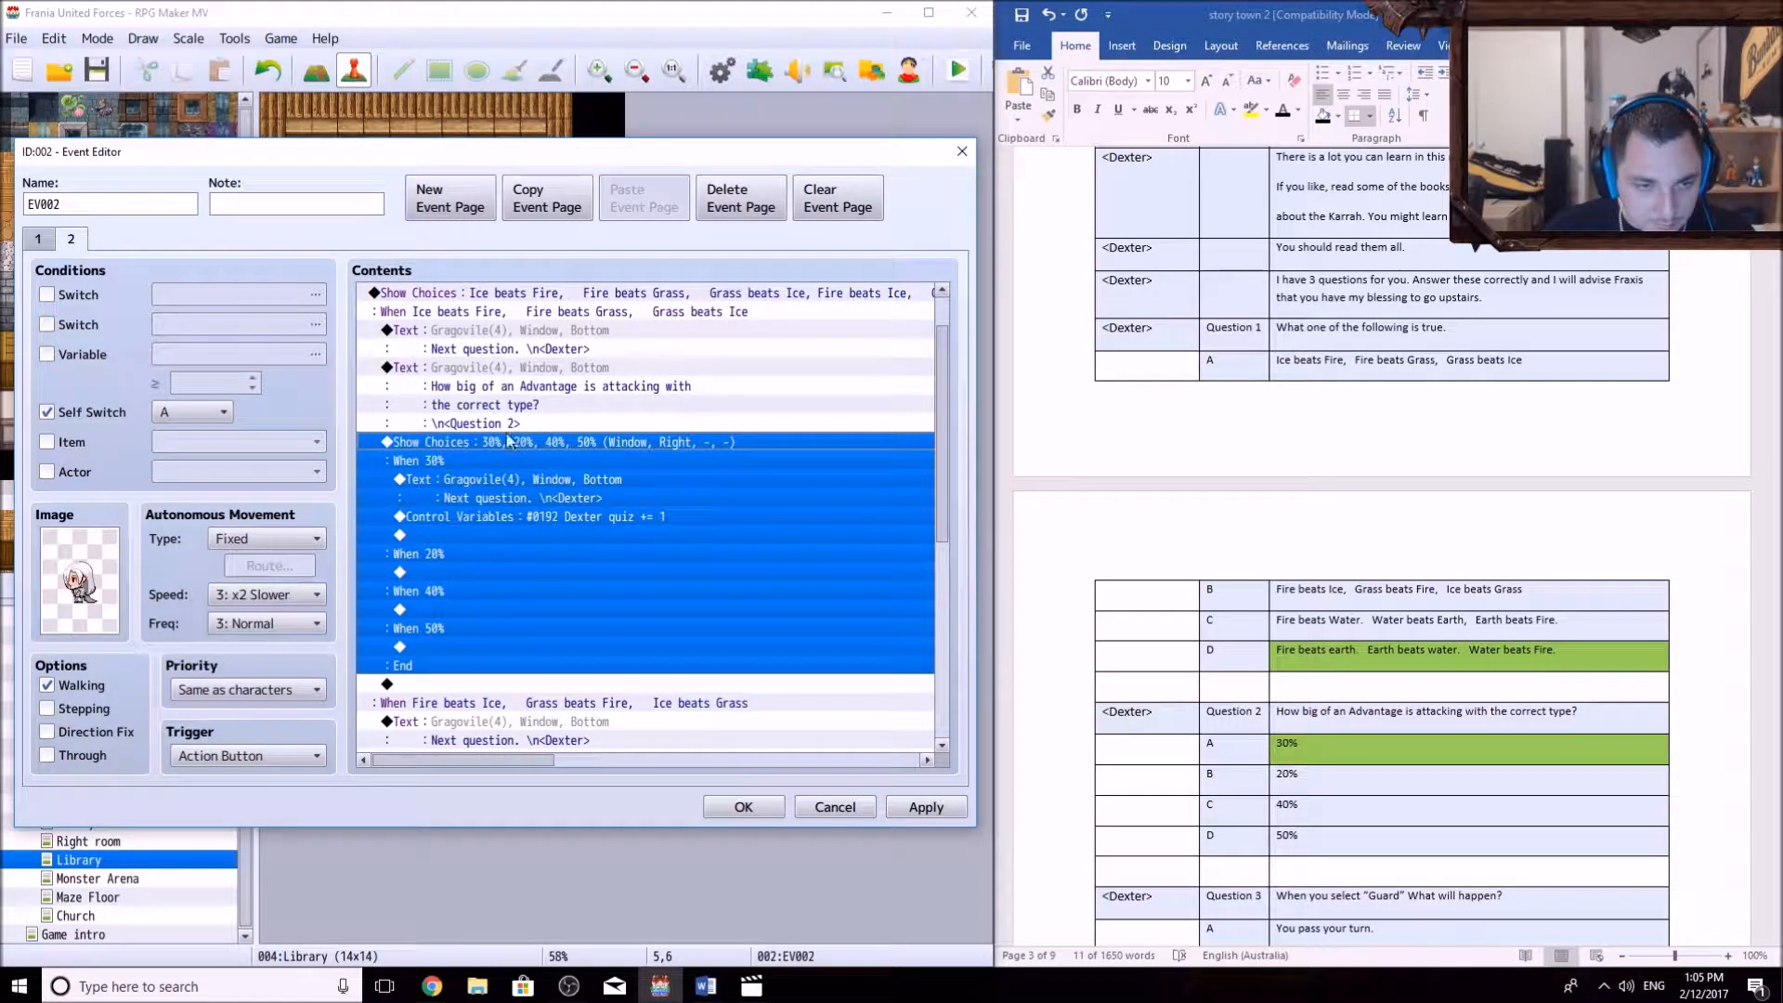
pyautogui.click(482, 369)
pyautogui.hotkey('ctrl', 'c')
pyautogui.click(452, 535)
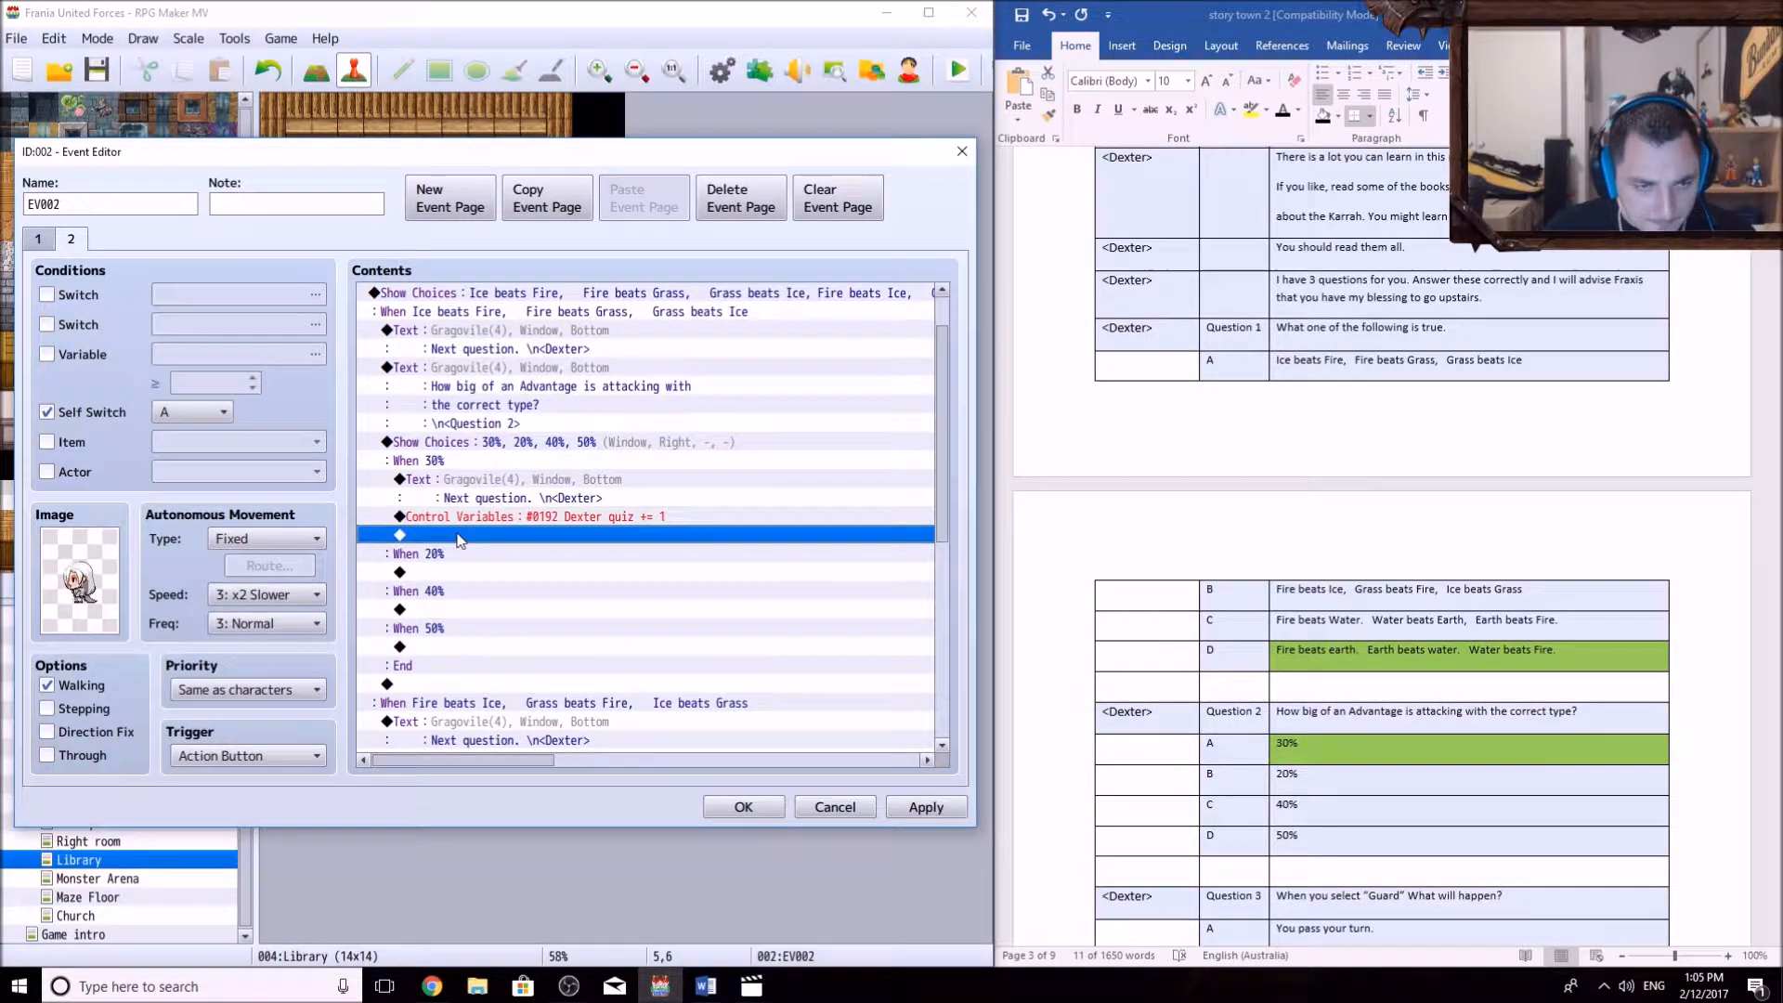
pyautogui.hotkey('ctrl', 'v')
# - Change the pasted text in the 30% branch to "When you select "Guard" What will happen?" from the story document, with \n<Question 3>
pyautogui.click(492, 542)
pyautogui.doubleClick(495, 544)
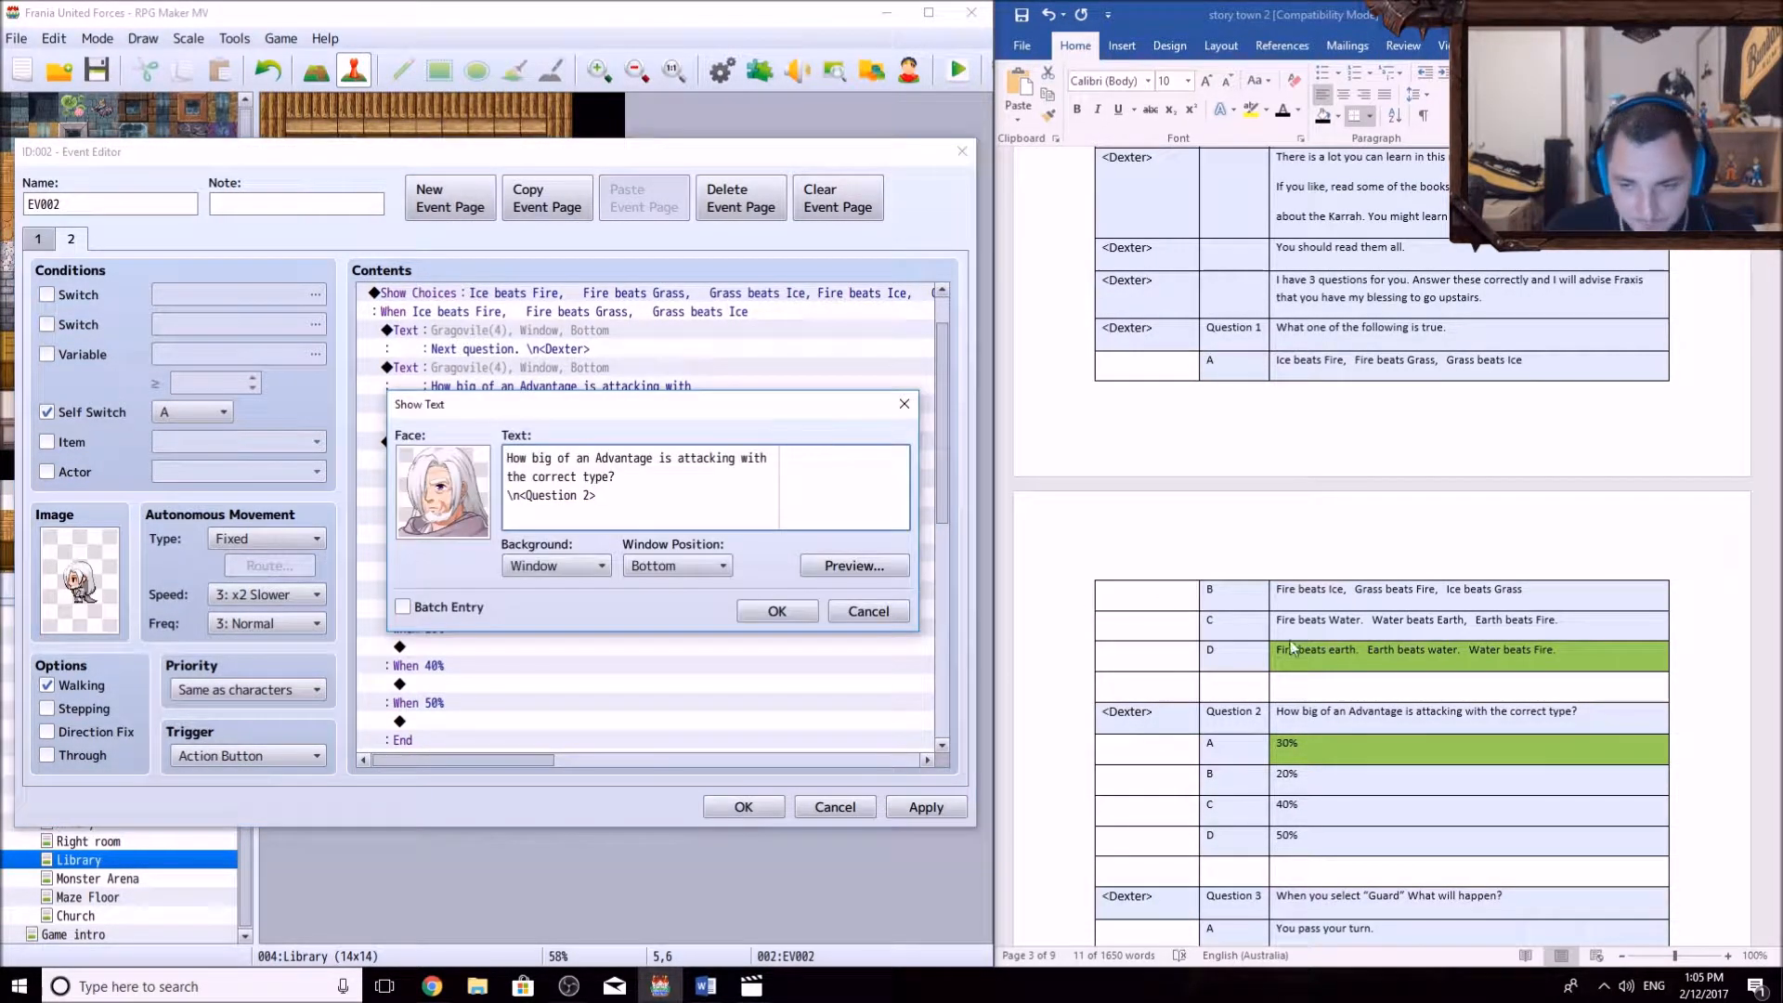
pyautogui.tripleClick(1337, 711)
pyautogui.scroll(-3, 1384, 715)
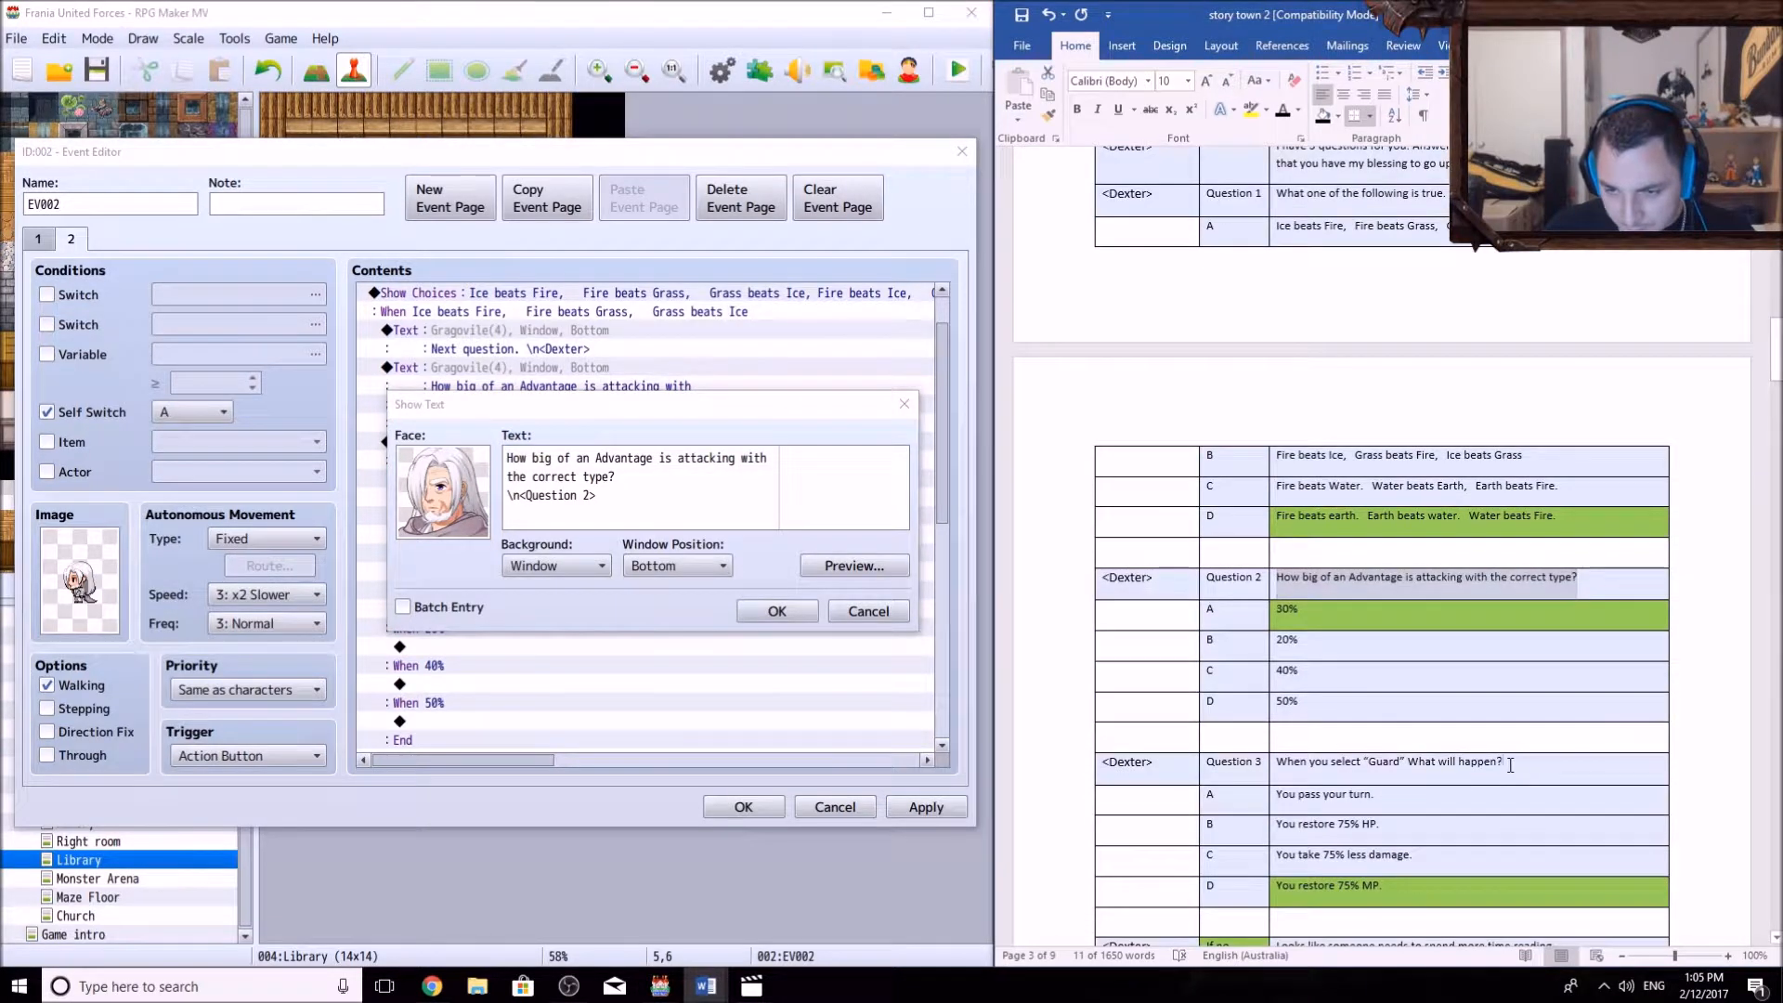
pyautogui.moveTo(1510, 764); pyautogui.dragTo(1305, 762)
pyautogui.click(671, 487)
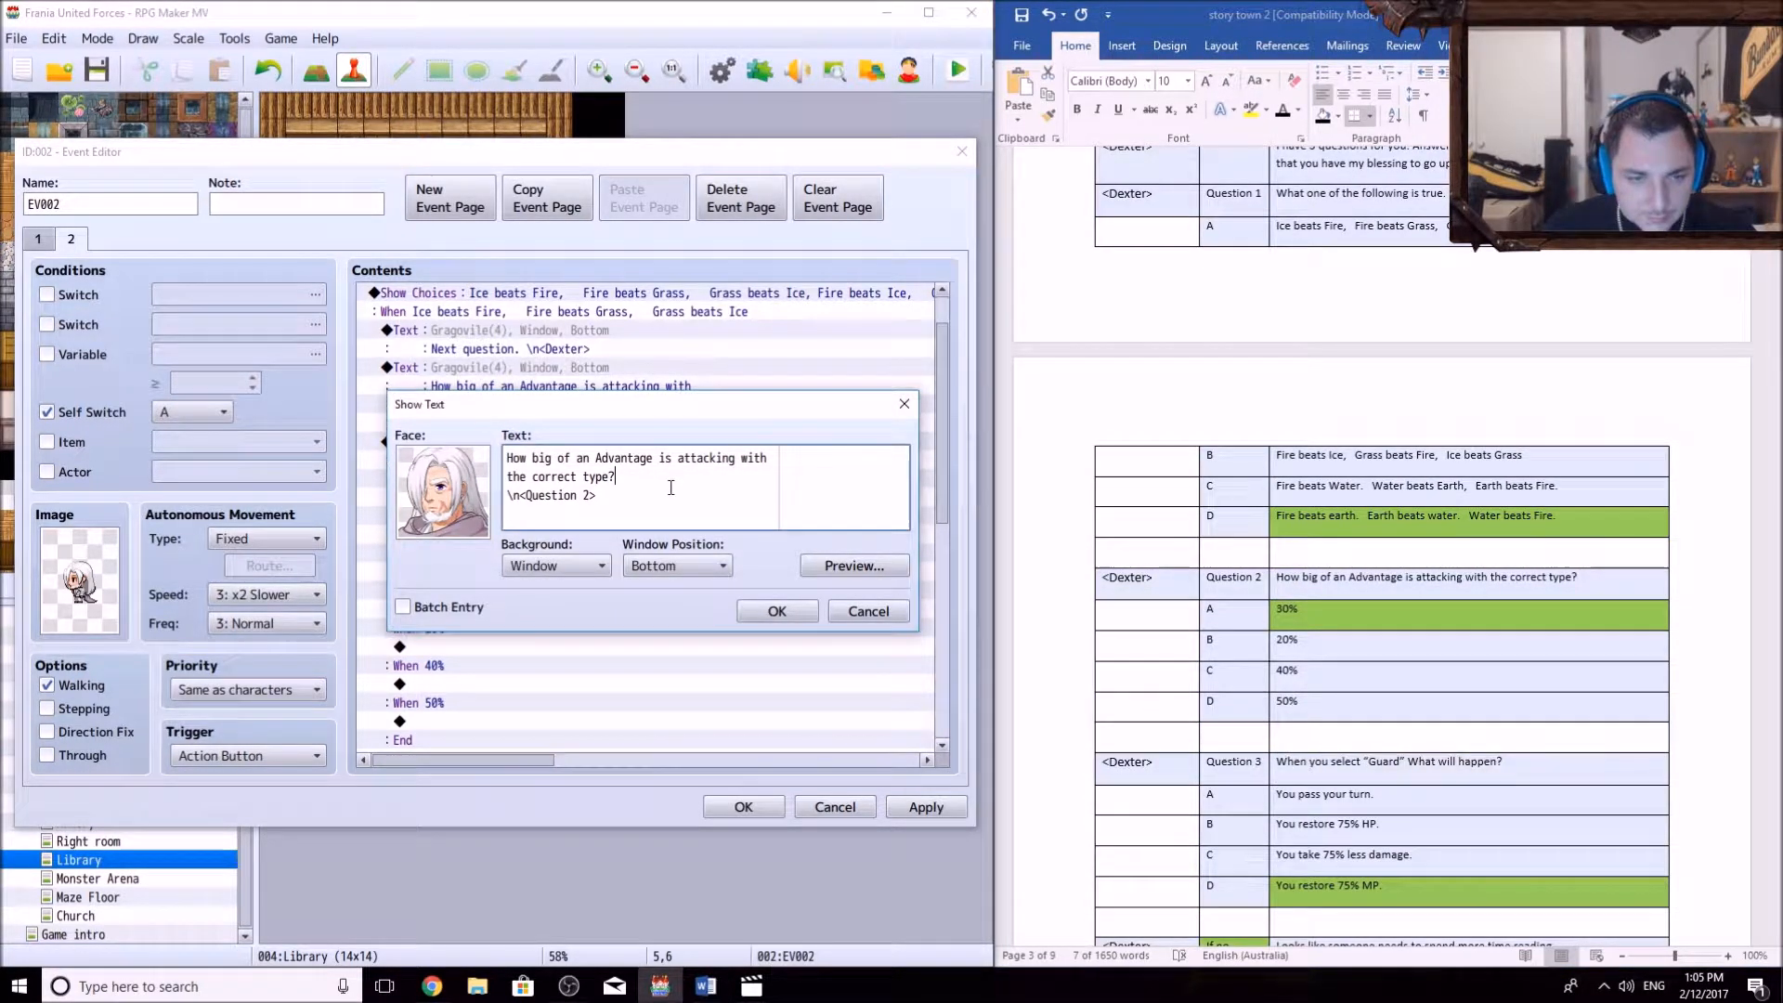
pyautogui.moveTo(659, 473); pyautogui.dragTo(443, 450)
pyautogui.hotkey('ctrl', 'v')
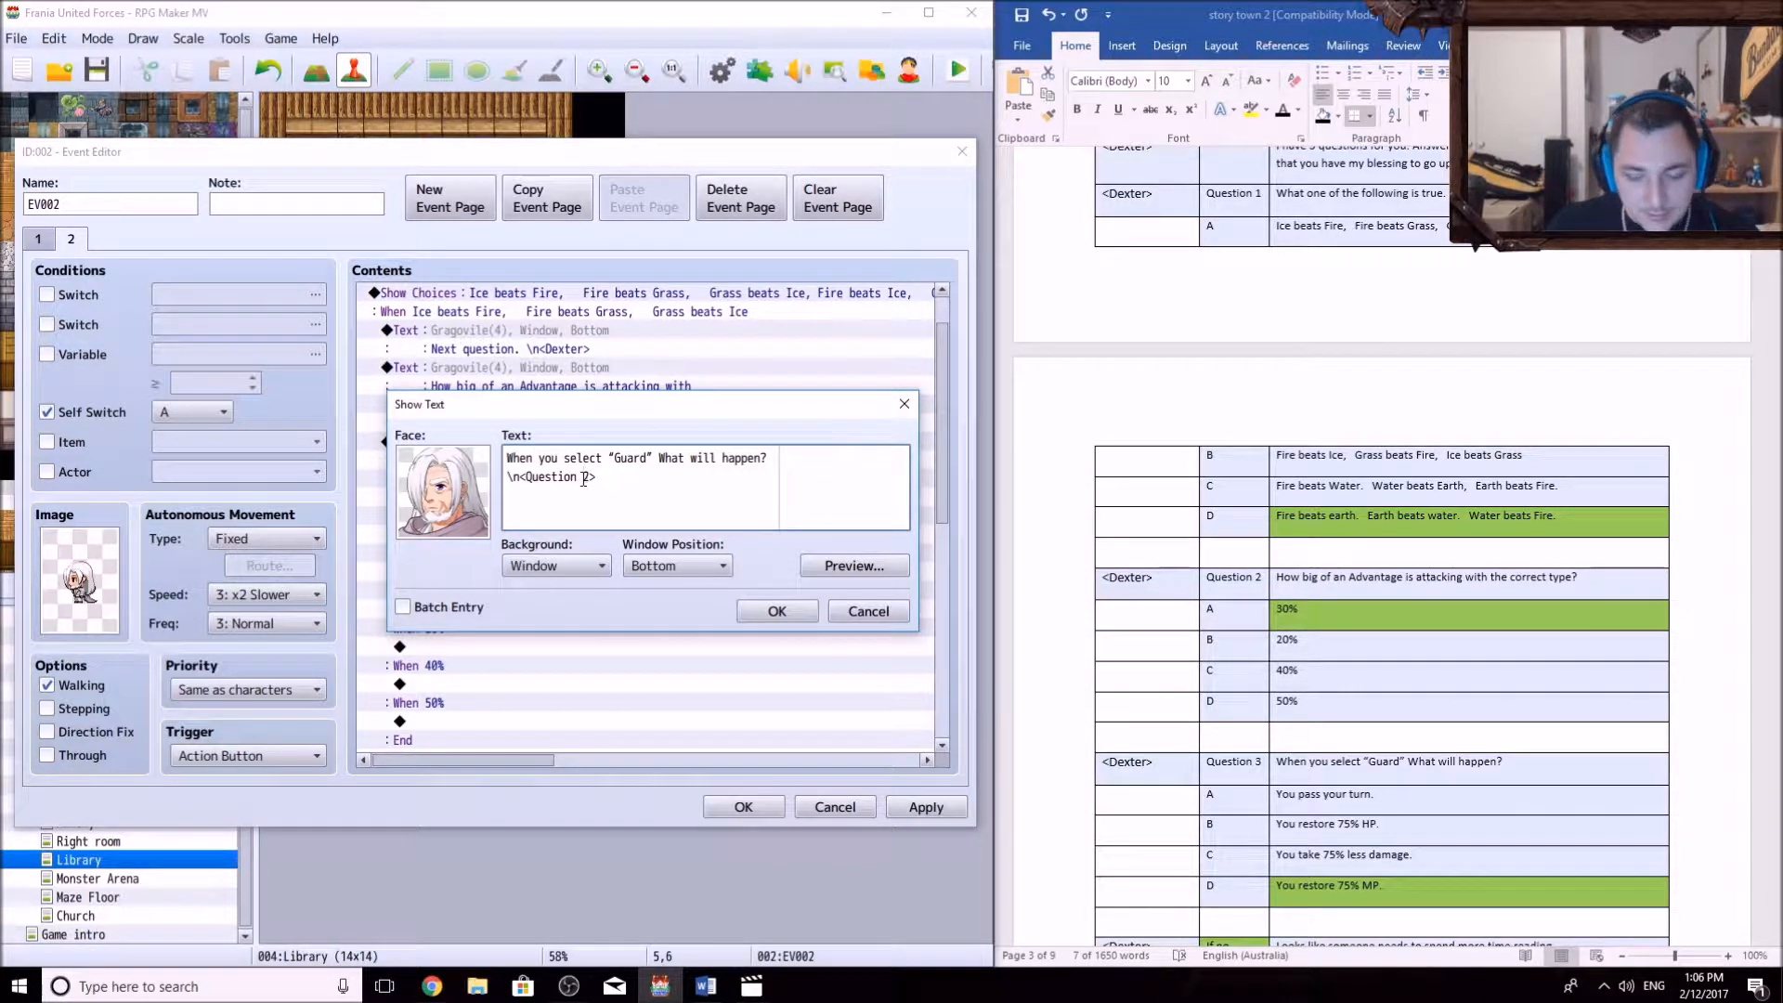
pyautogui.click(776, 611)
# - Start a Show Choices command below the Question 3 text, with default None, cancel Disallow and first choice "You pass your turn." from the story document
pyautogui.hotkey('alt', 'Tab')
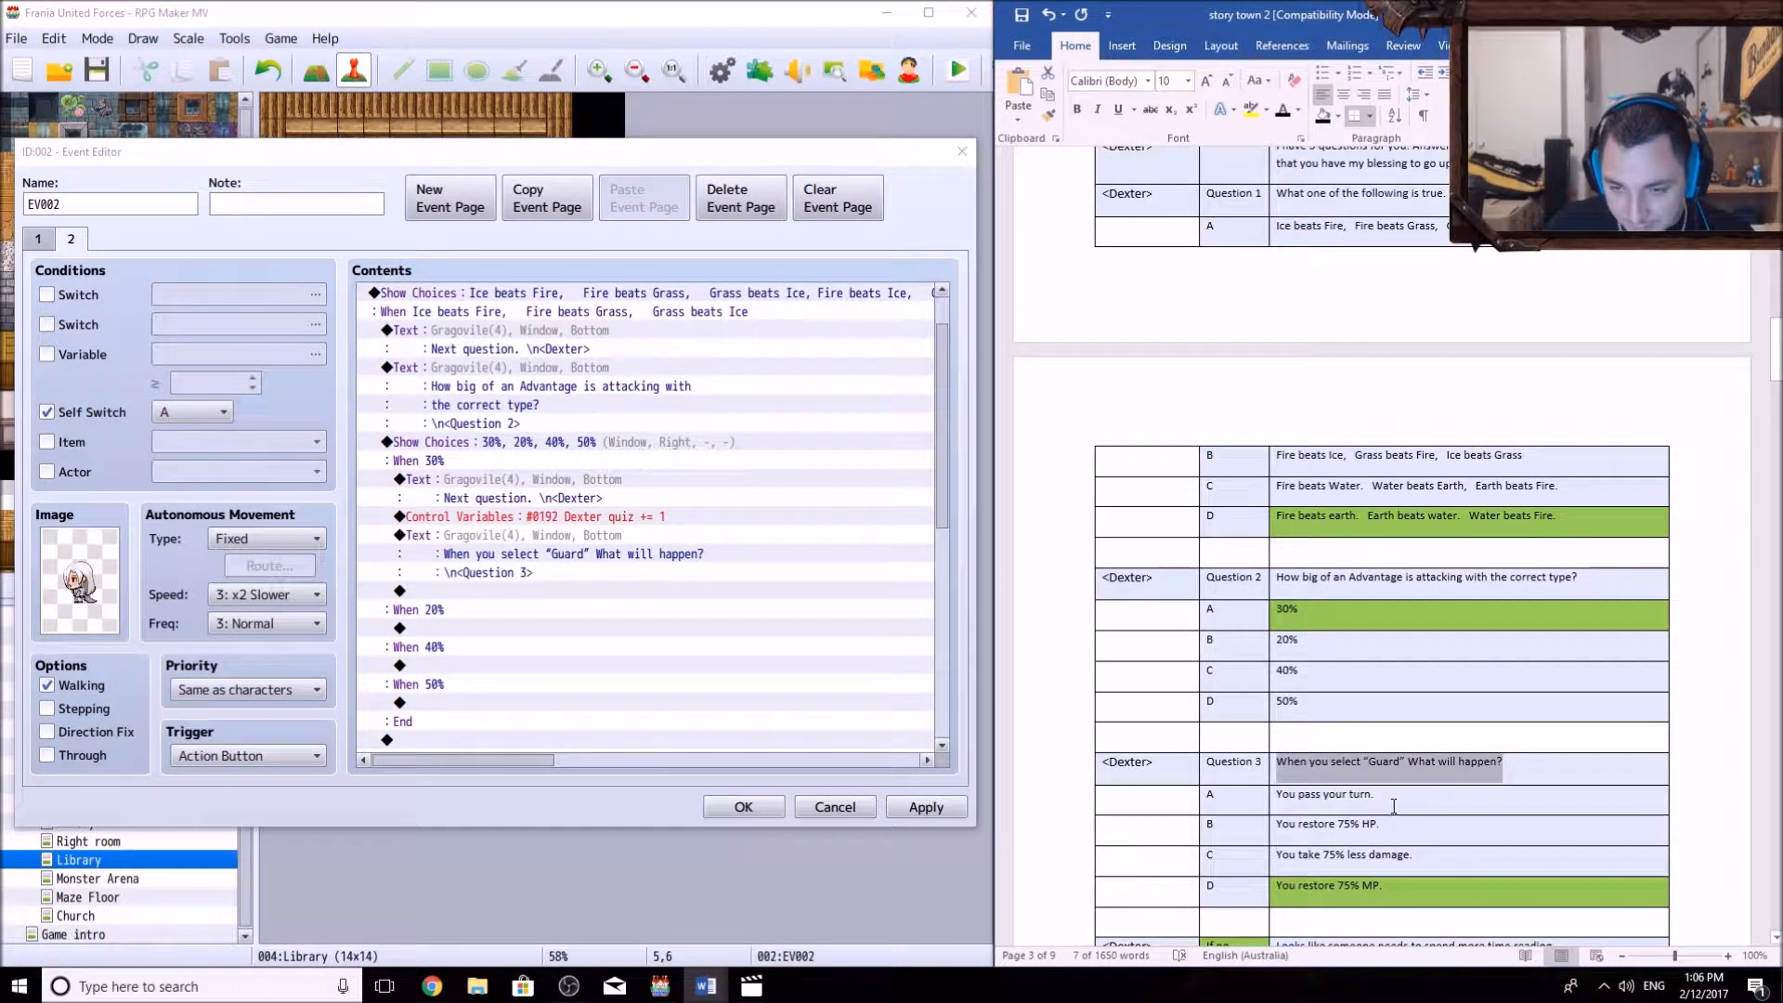
pyautogui.moveTo(1394, 806); pyautogui.dragTo(1290, 794)
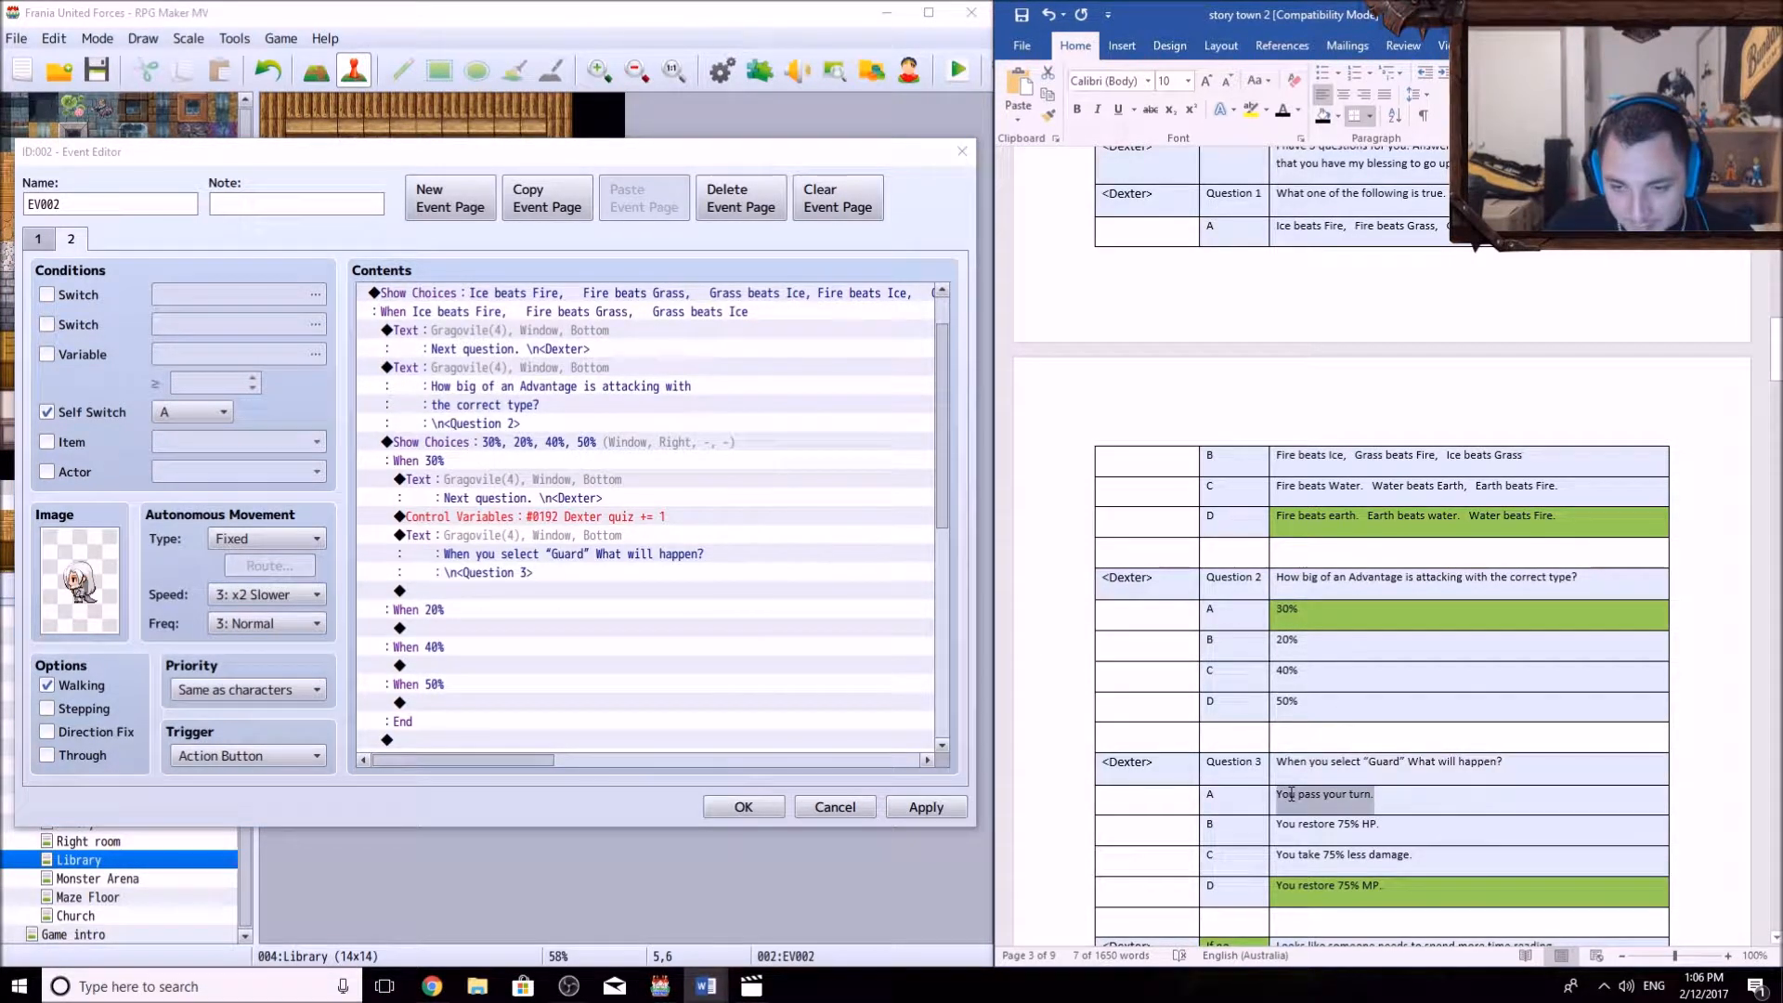
pyautogui.click(516, 607)
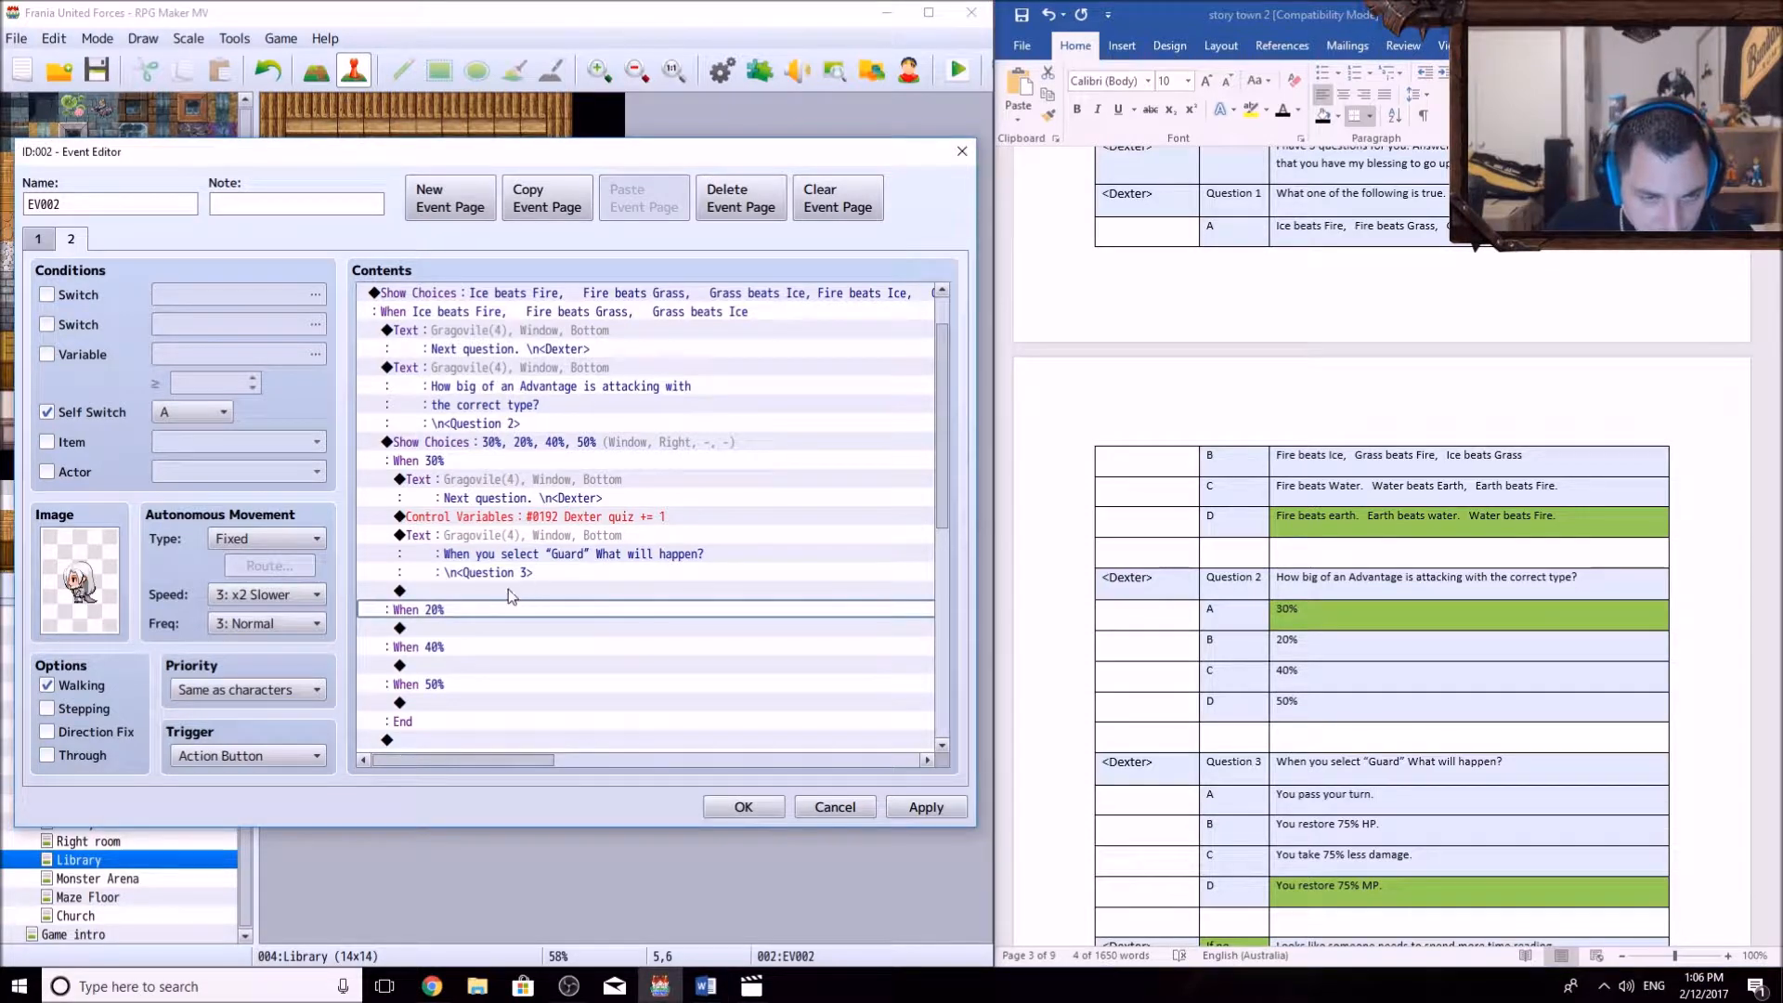
pyautogui.rightClick(510, 590)
pyautogui.click(567, 605)
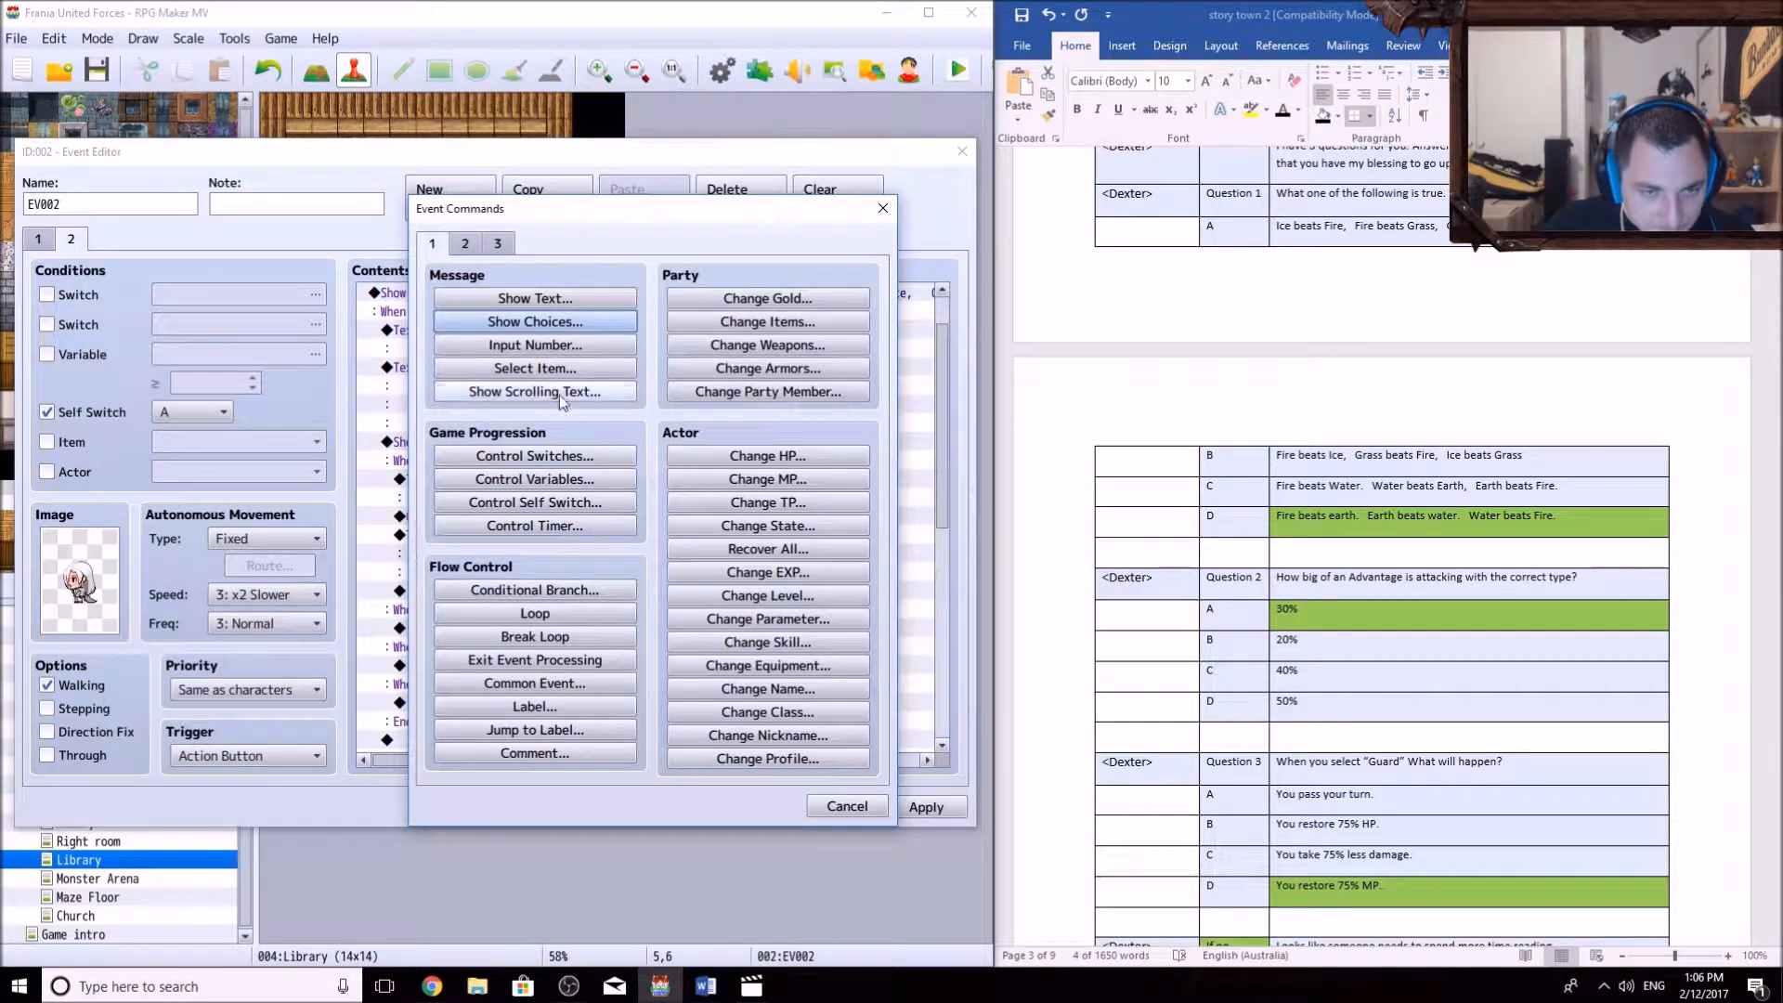
pyautogui.click(582, 326)
pyautogui.click(789, 527)
pyautogui.click(748, 554)
pyautogui.click(770, 577)
pyautogui.click(748, 622)
pyautogui.click(573, 446)
pyautogui.write('You pass your turn.')
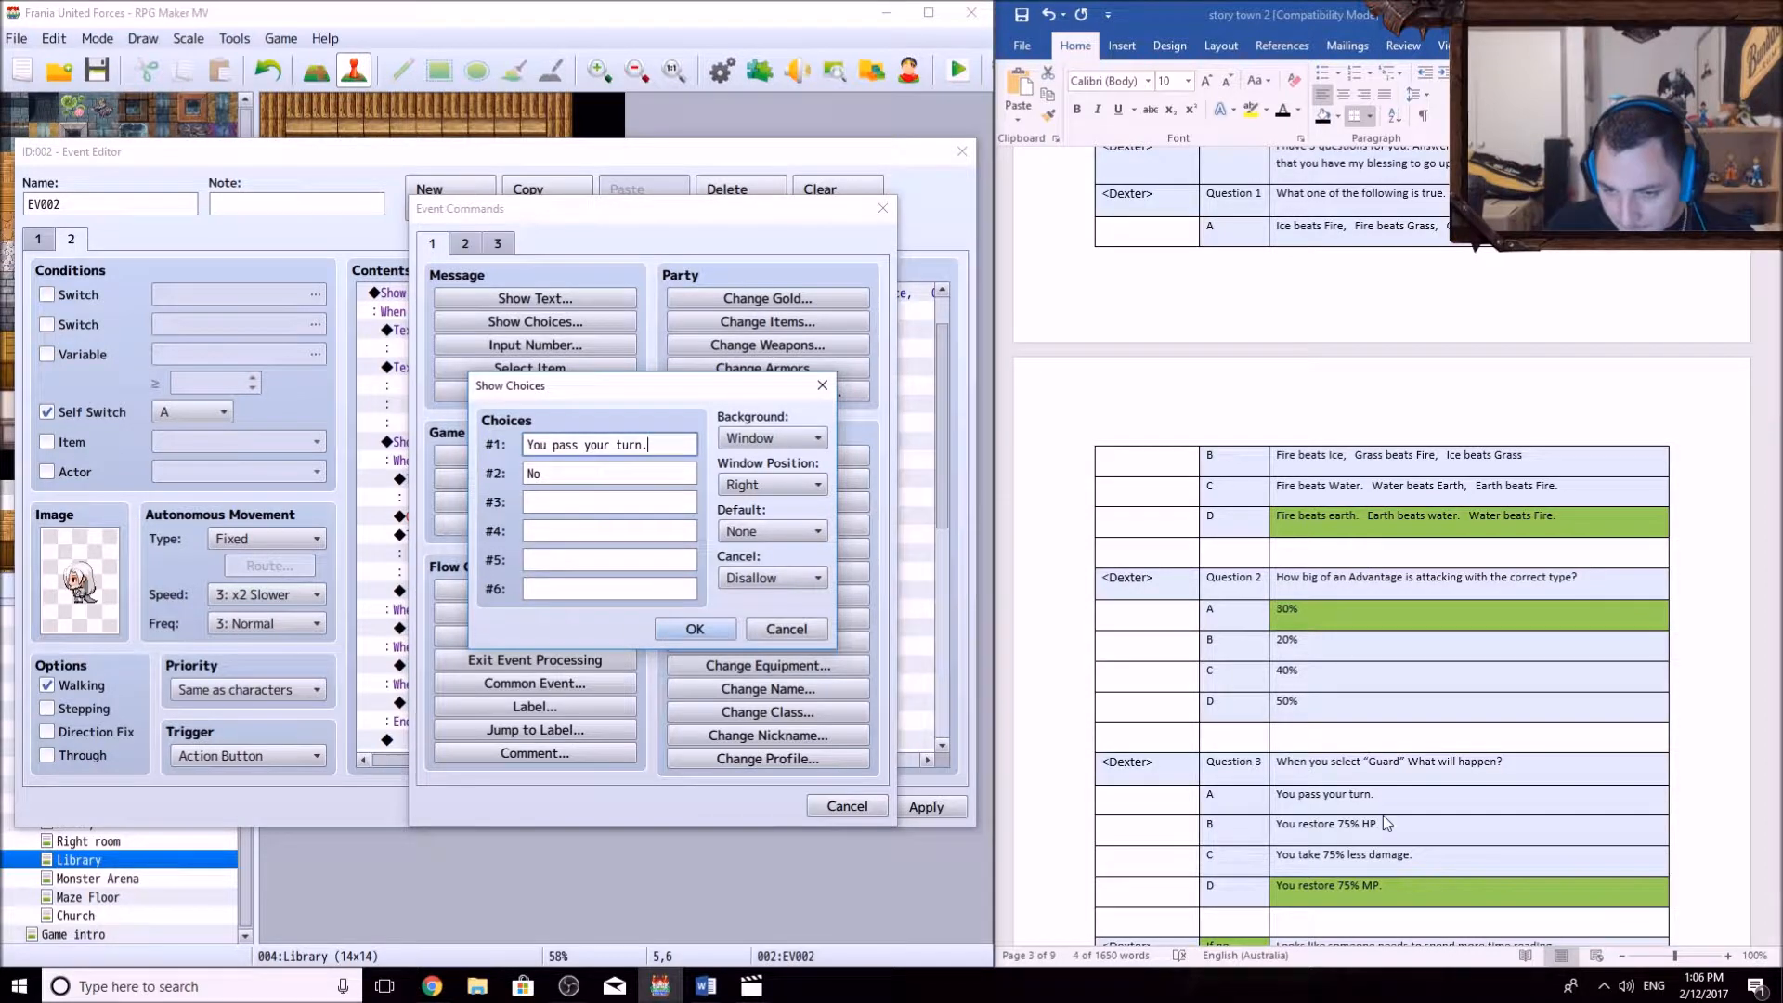
# - Fill choices #2 and #3 from the story document with "You restore 75% HP." and "You take 75% less damage."
pyautogui.click(625, 483)
pyautogui.hotkey('ctrl', 'v')
pyautogui.click(1374, 831)
pyautogui.moveTo(1441, 859); pyautogui.dragTo(1277, 854)
pyautogui.hotkey('ctrl', 'c')
pyautogui.click(609, 503)
pyautogui.hotkey('ctrl', 'v')
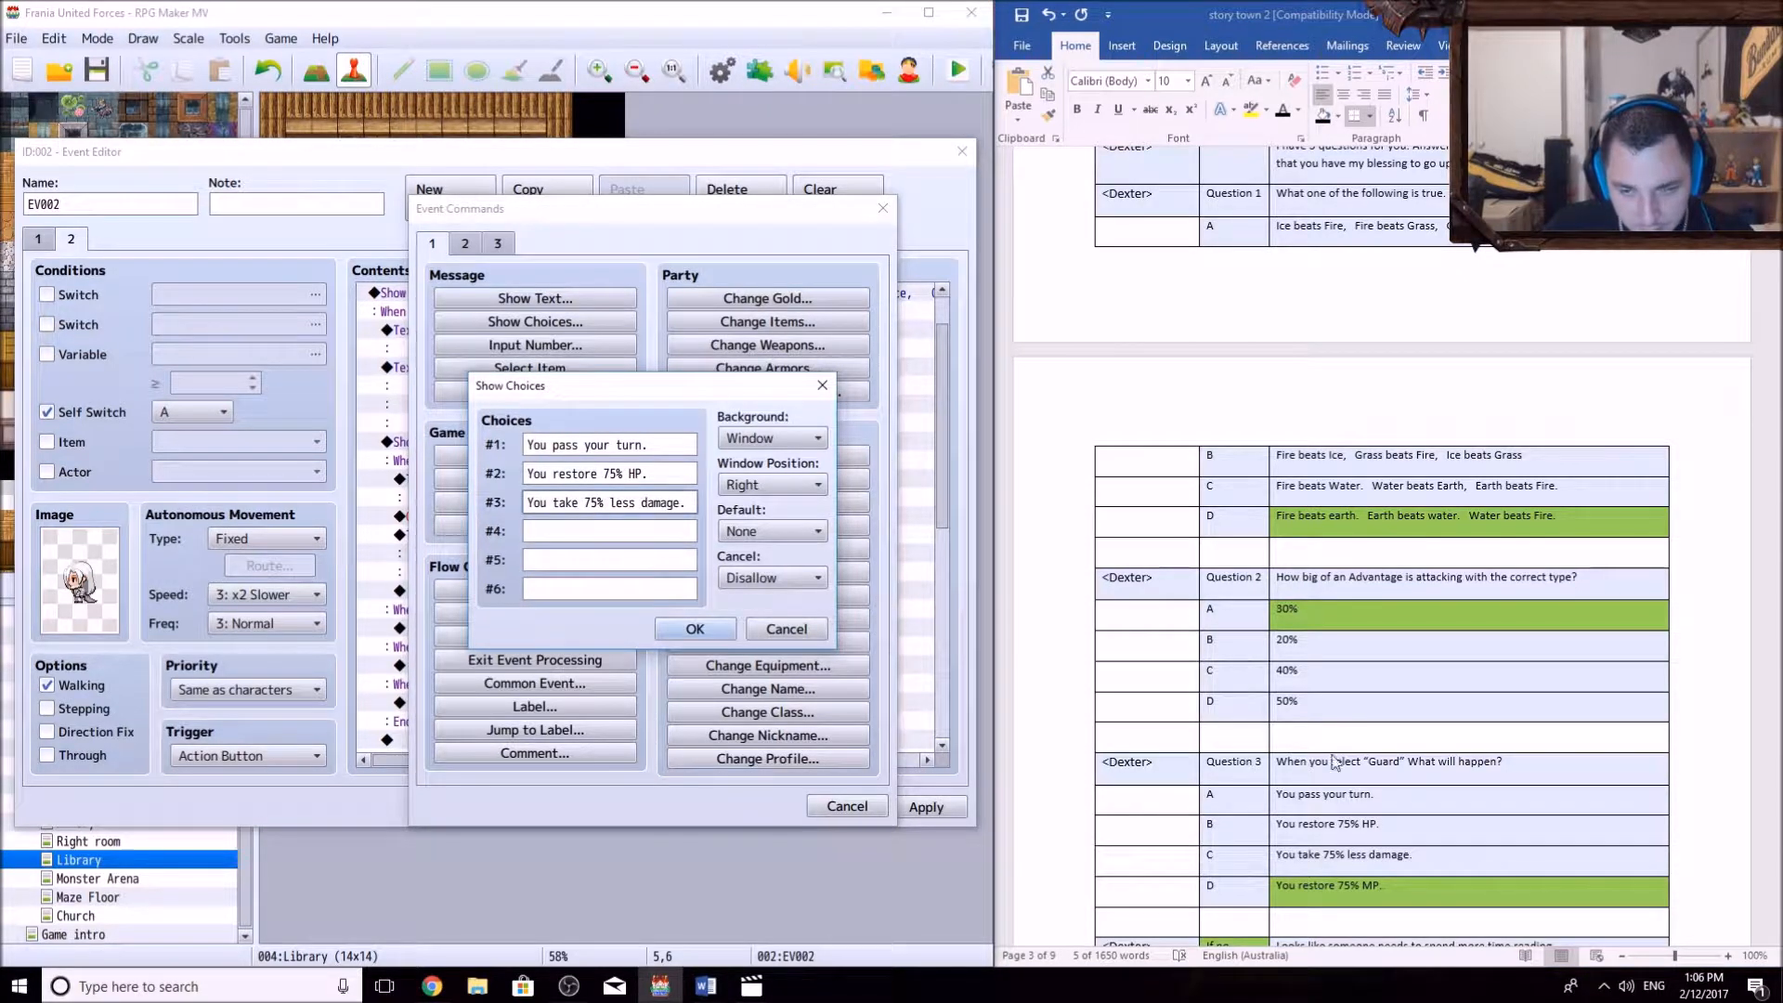
# - Copy "You restore 75% MP." from the story document into choice #4 and insert the choices command
pyautogui.click(1401, 887)
pyautogui.moveTo(1415, 897); pyautogui.dragTo(1268, 907)
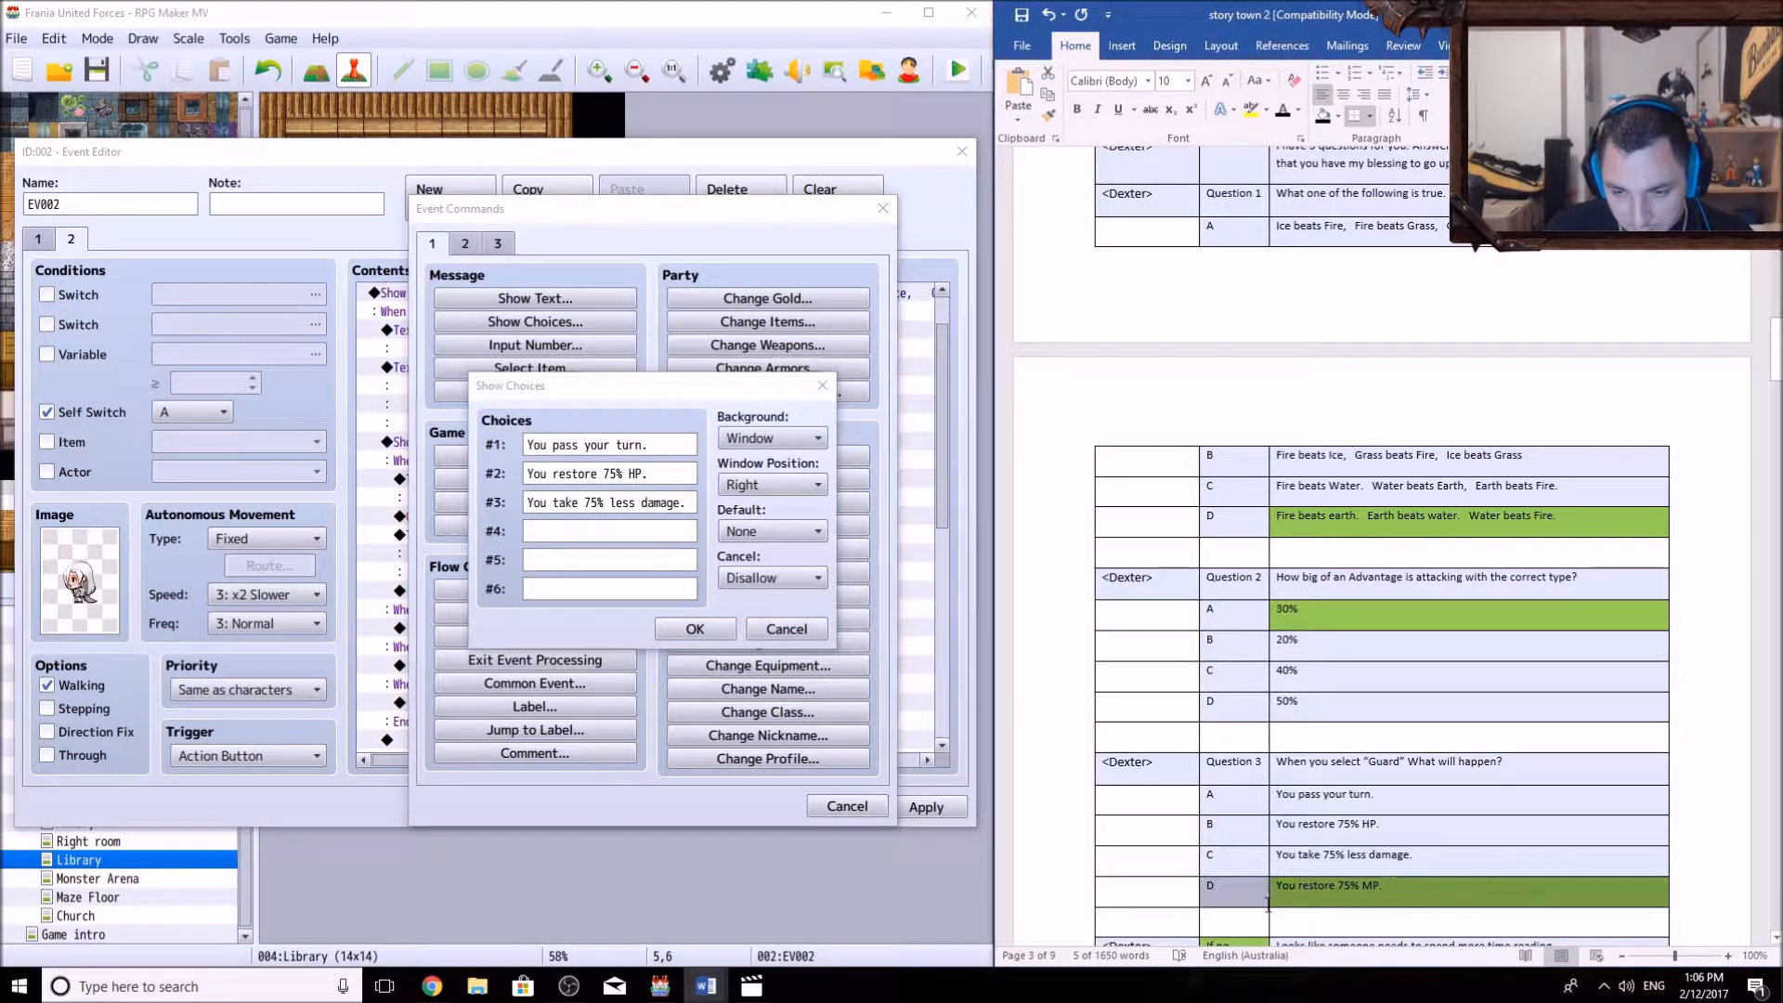
pyautogui.moveTo(1423, 893); pyautogui.dragTo(1285, 890)
pyautogui.hotkey('ctrl', 'c')
pyautogui.click(609, 531)
pyautogui.hotkey('ctrl', 'v')
pyautogui.click(696, 629)
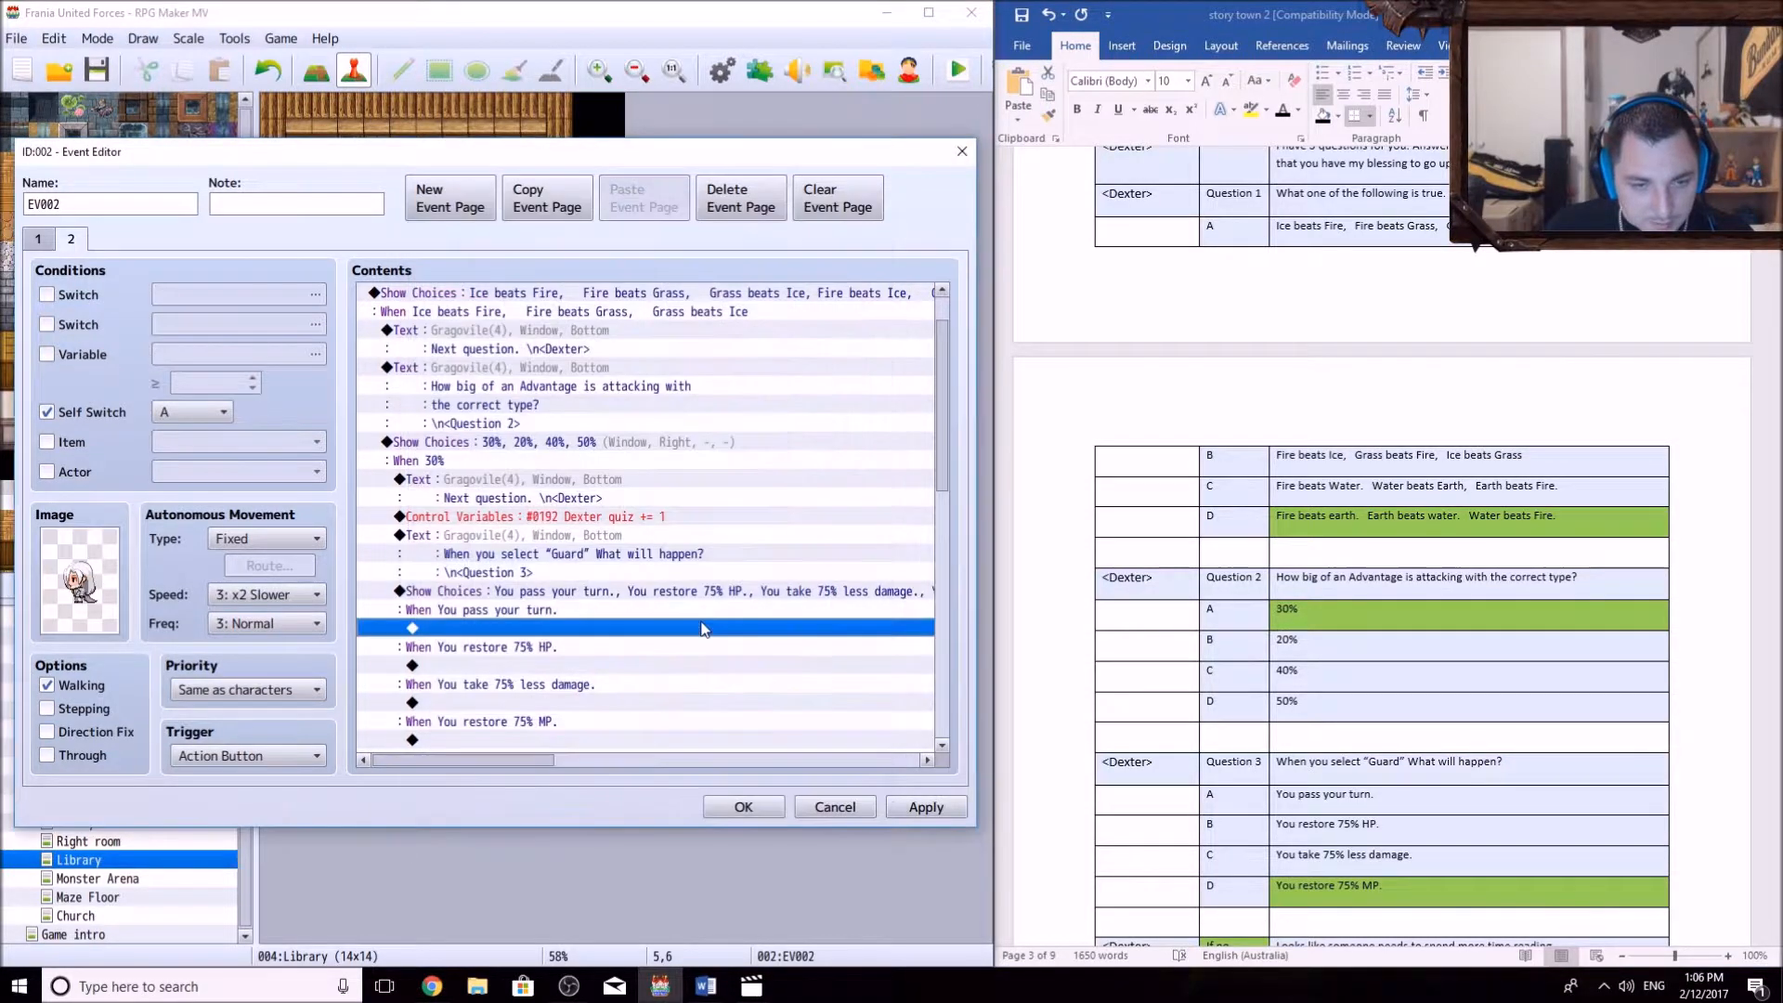
# - Copy the "#0192 Dexter quiz += 1" variable command into the "You restore 75% MP." branch
pyautogui.click(610, 518)
pyautogui.click(534, 740)
pyautogui.hotkey('ctrl', 'v')
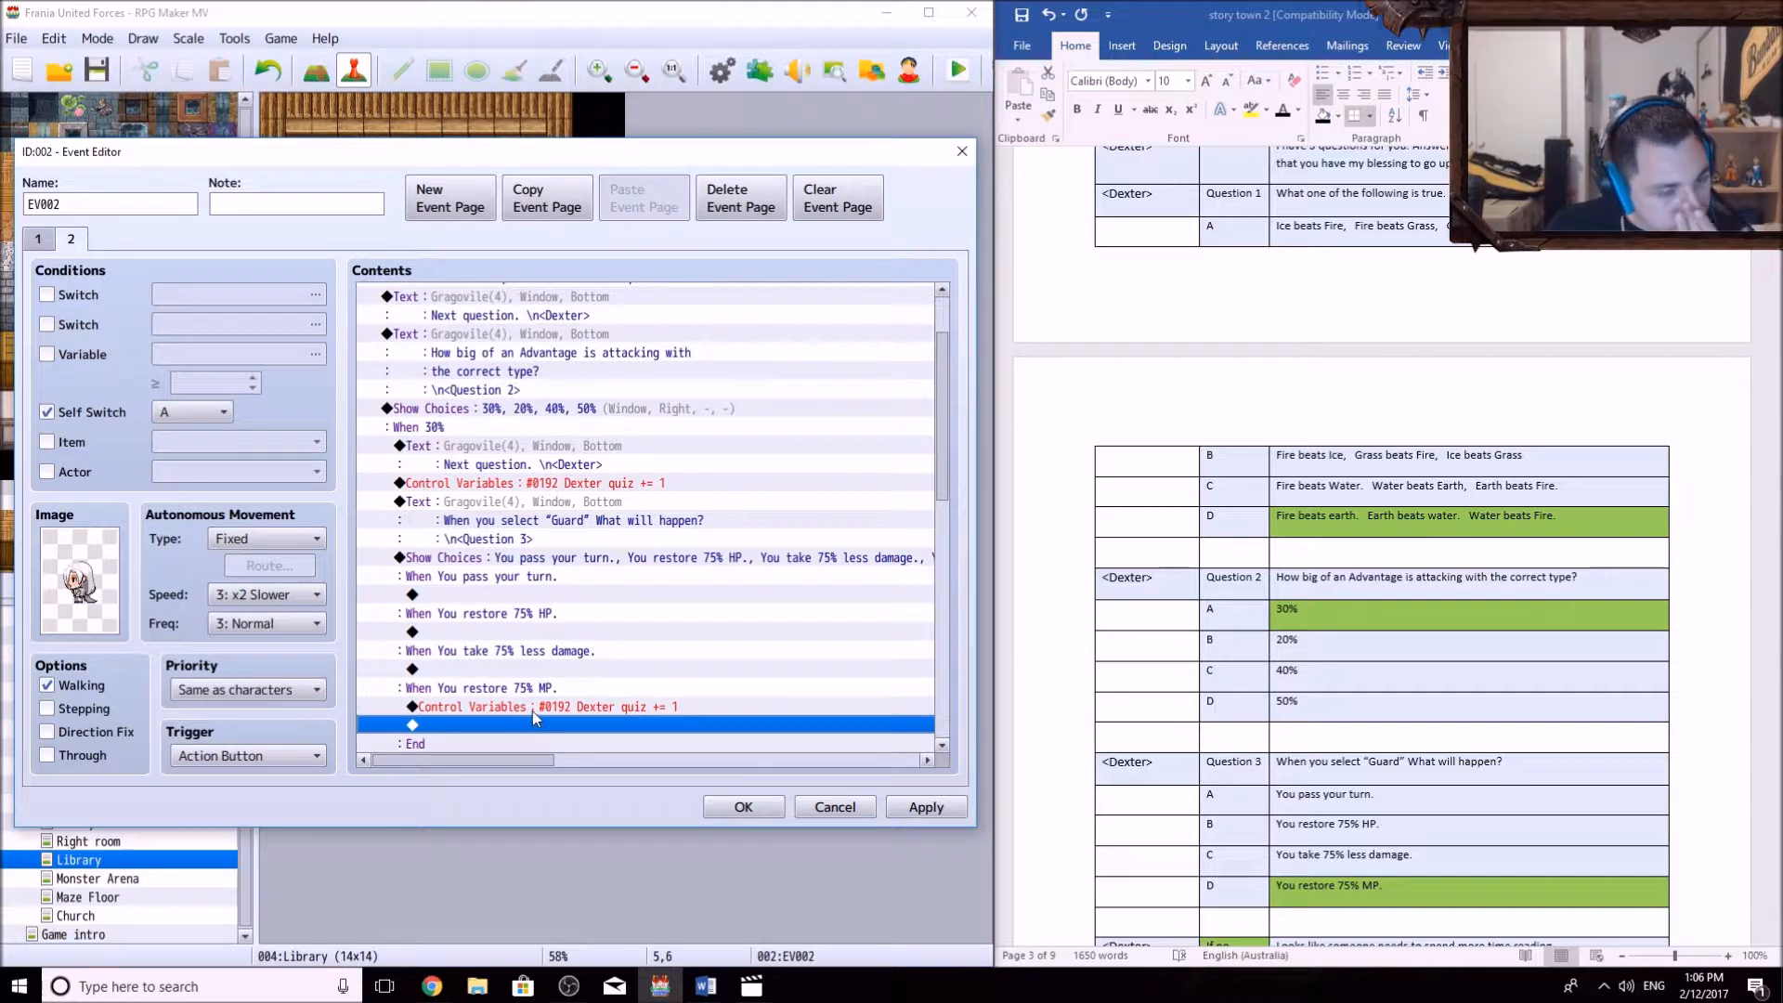
# - Start a Conditional Branch below the variable command in the "You restore 75% MP." branch, based on variable 0192 Dexter quiz
pyautogui.scroll(2, 555, 659)
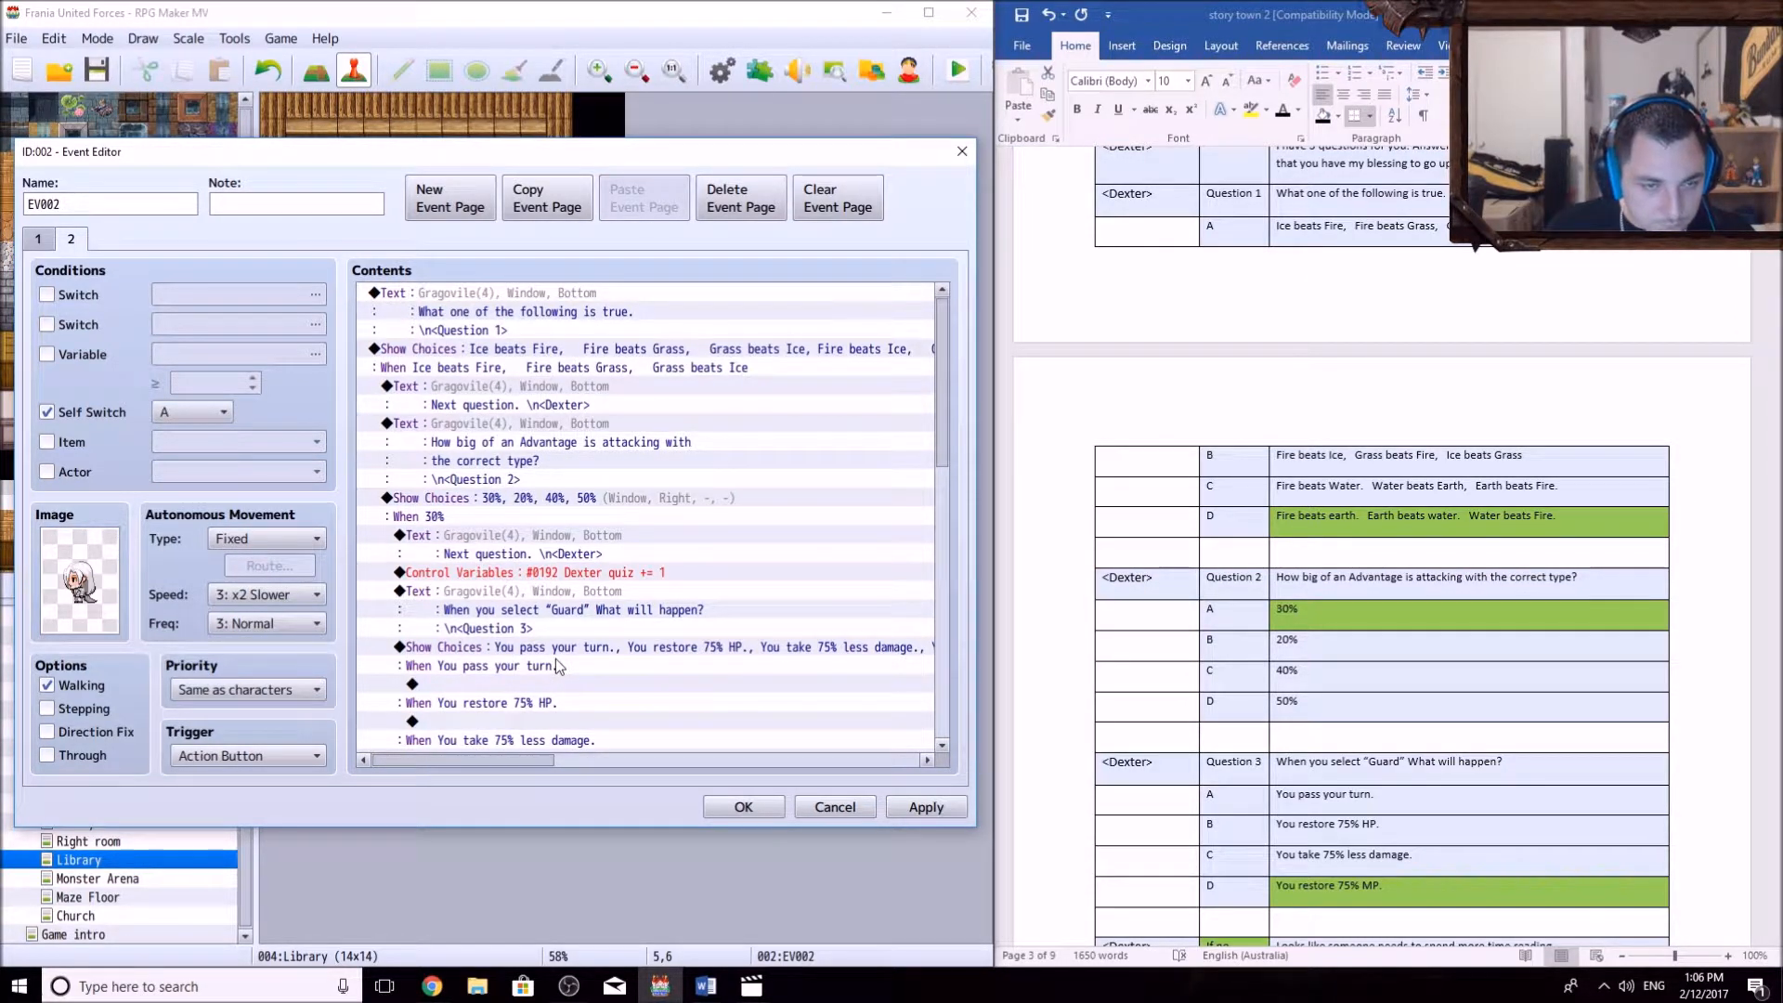
pyautogui.scroll(-3, 555, 659)
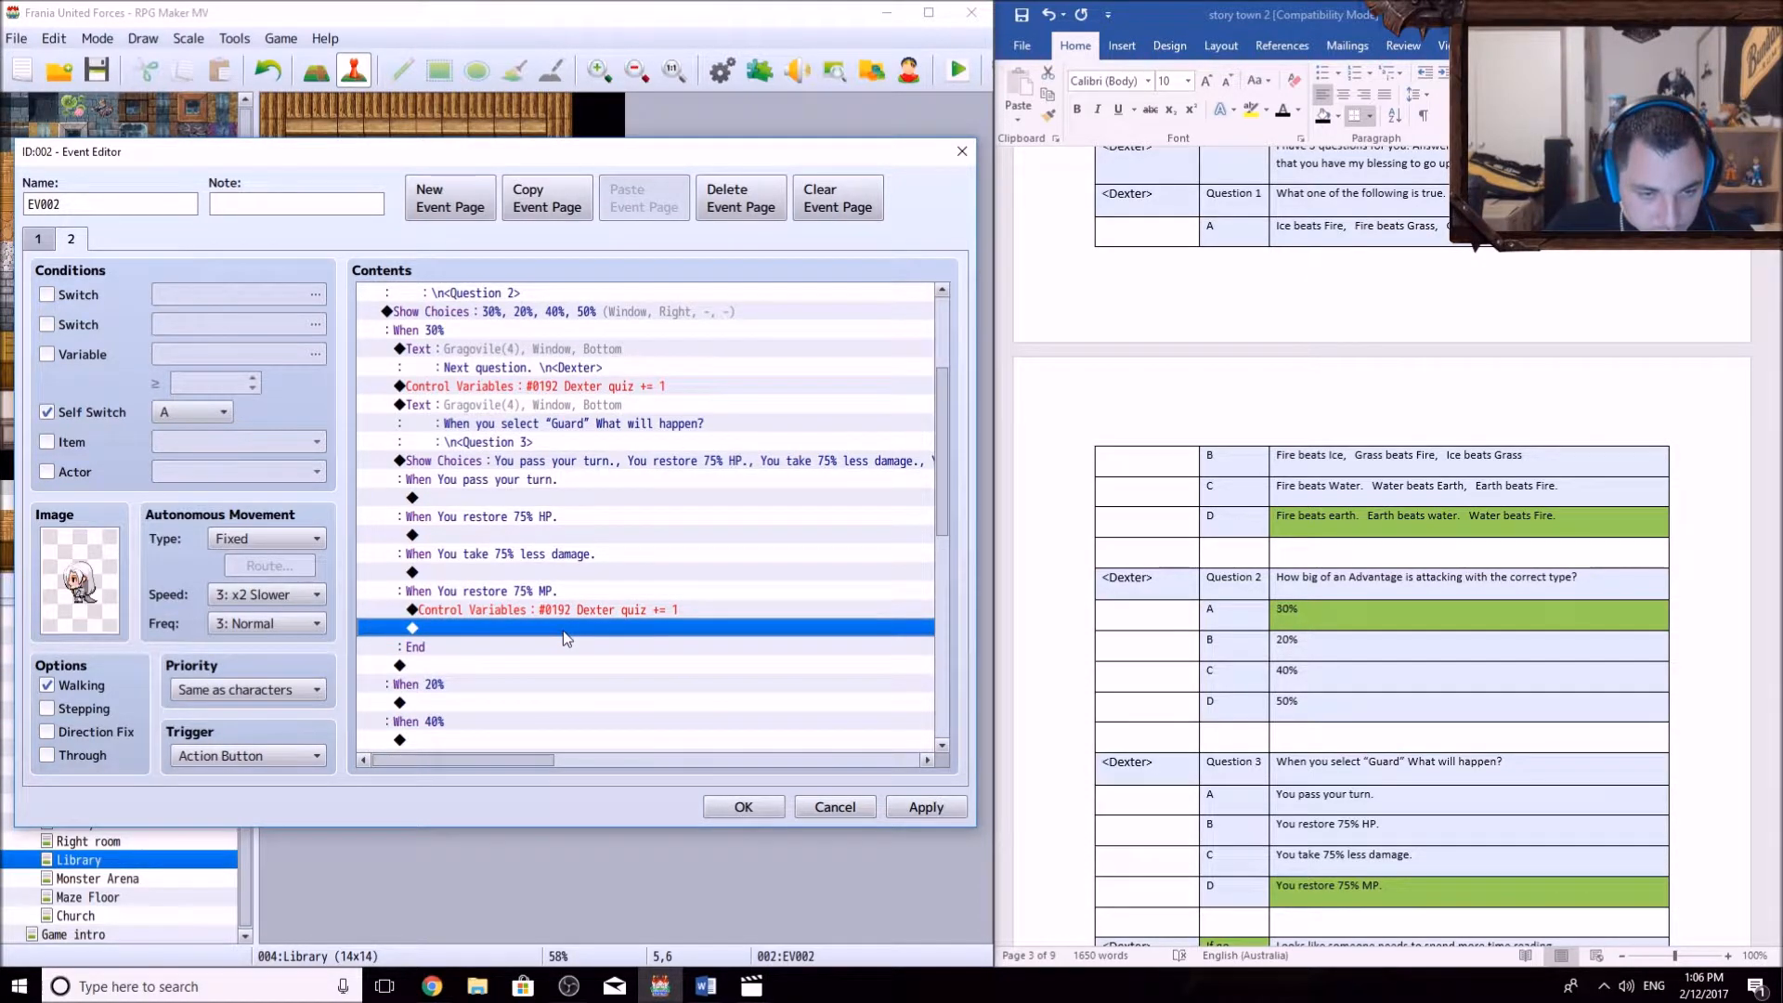
pyautogui.rightClick(562, 631)
pyautogui.click(604, 644)
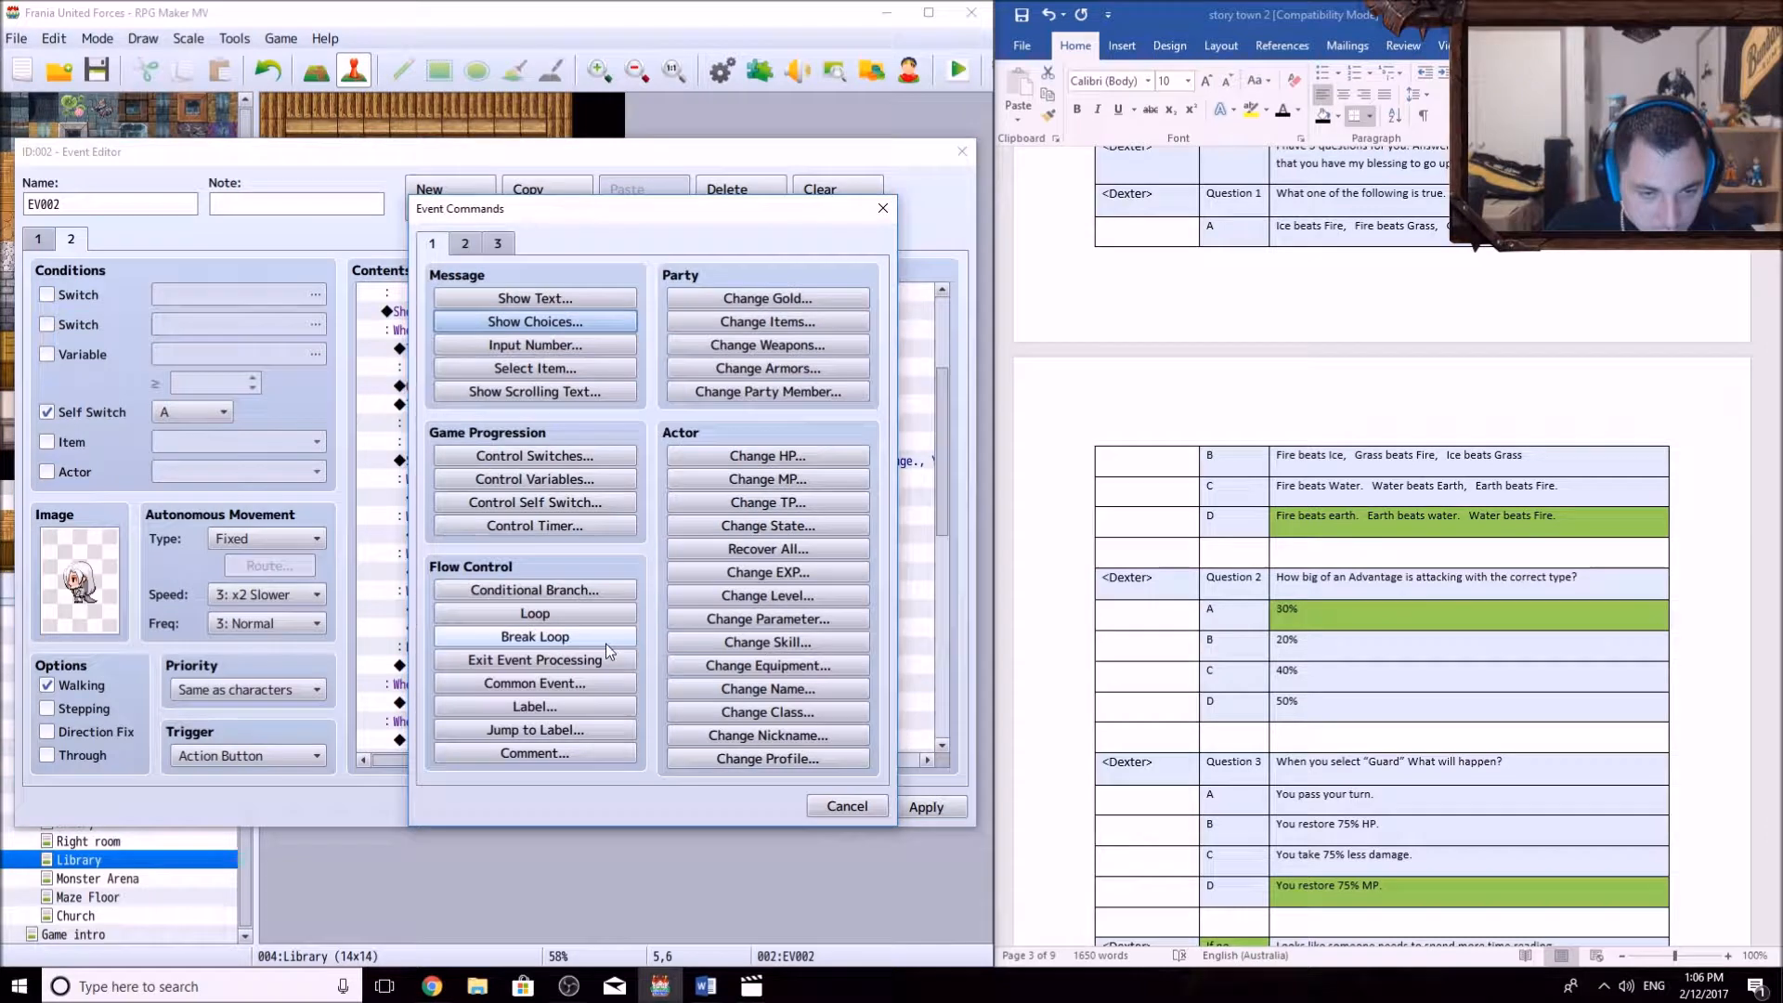
pyautogui.click(566, 589)
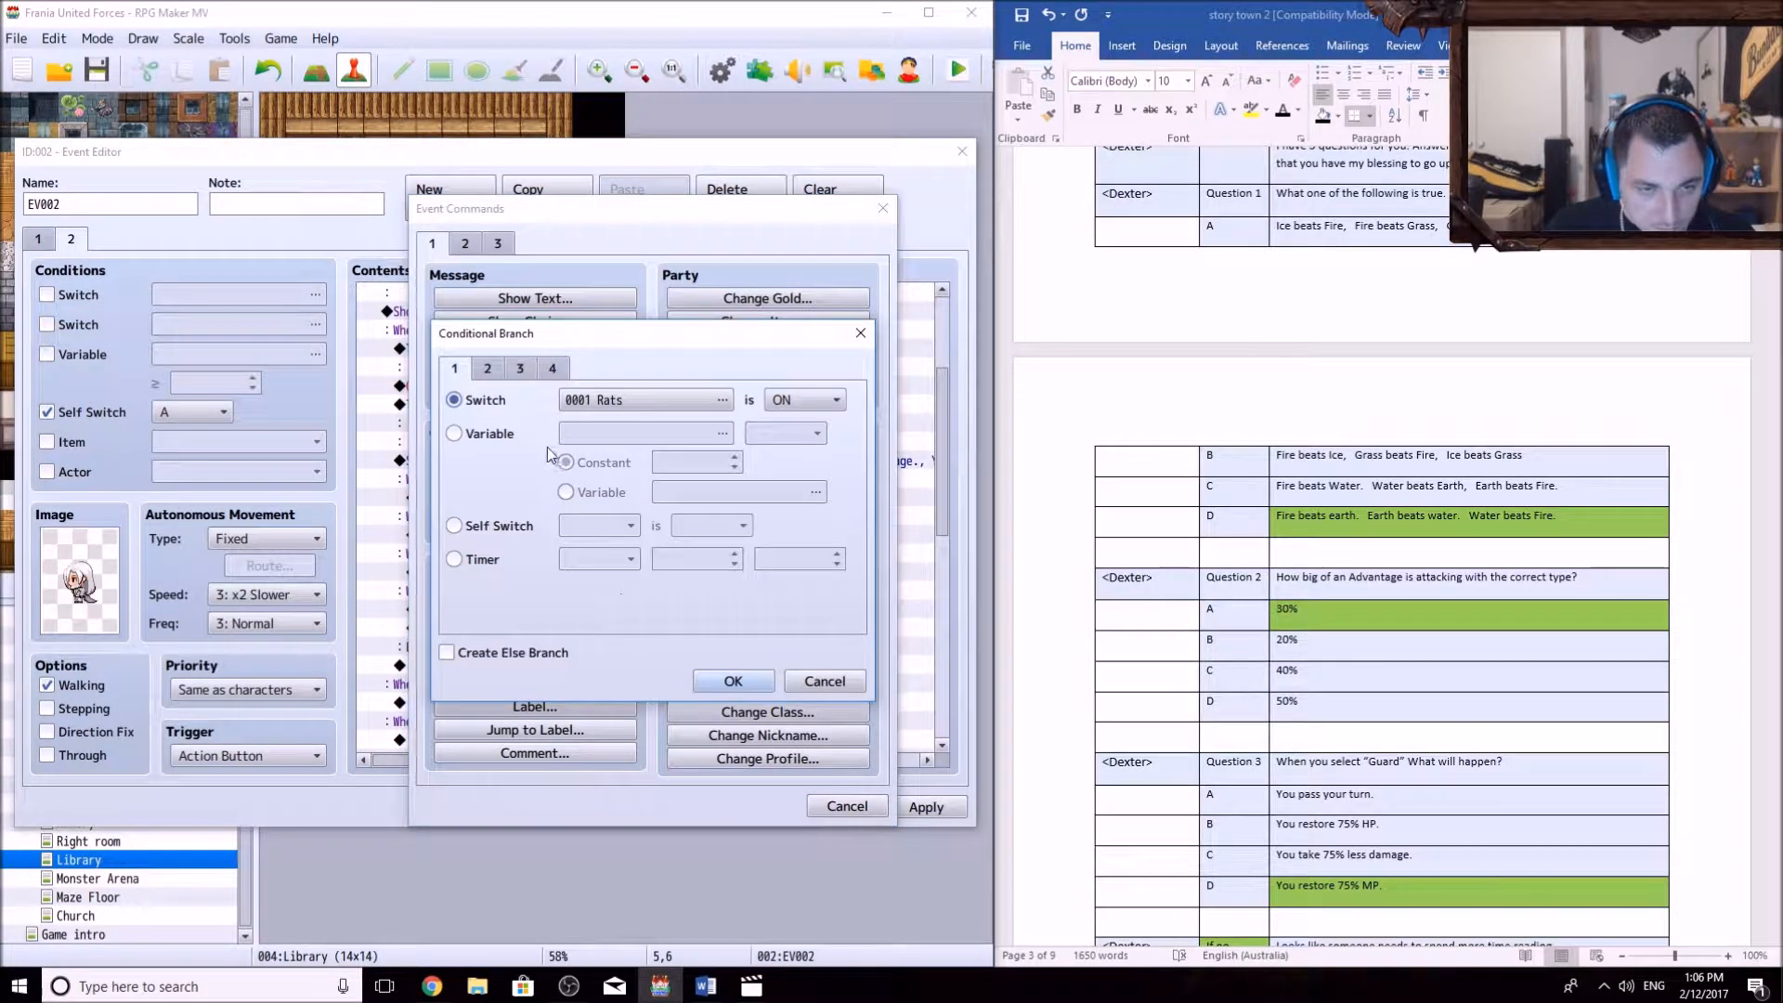
pyautogui.click(506, 434)
pyautogui.click(683, 433)
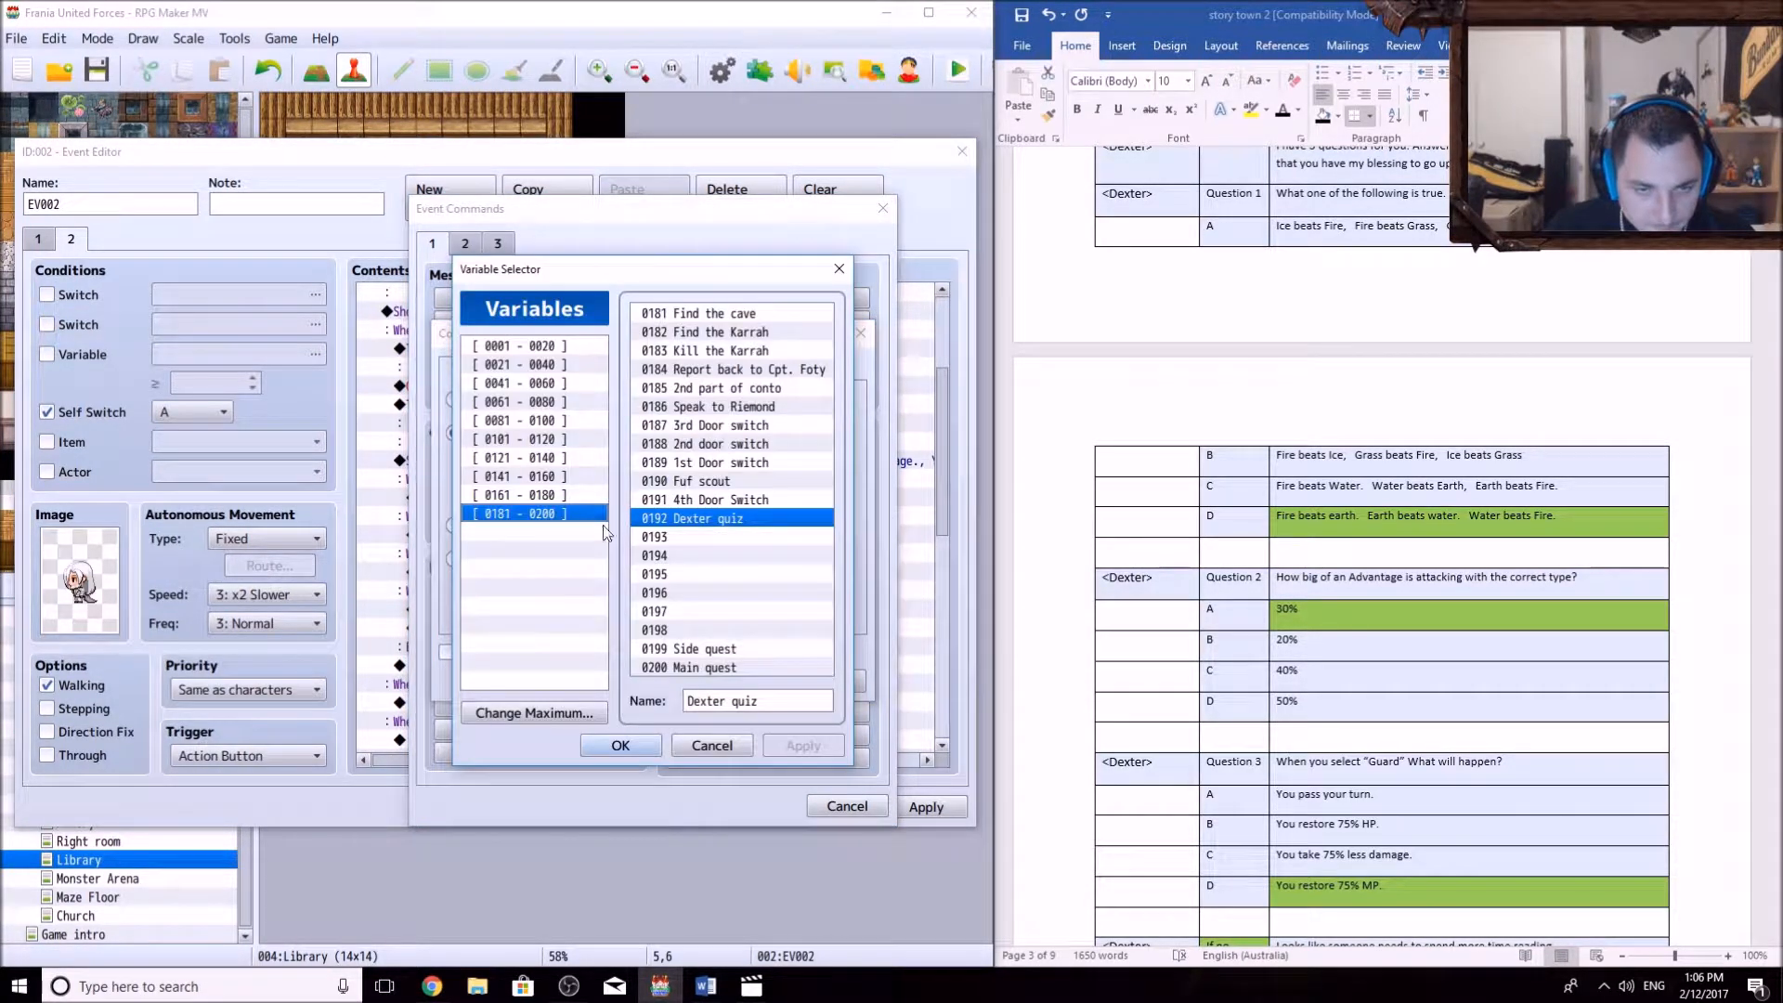
pyautogui.click(637, 748)
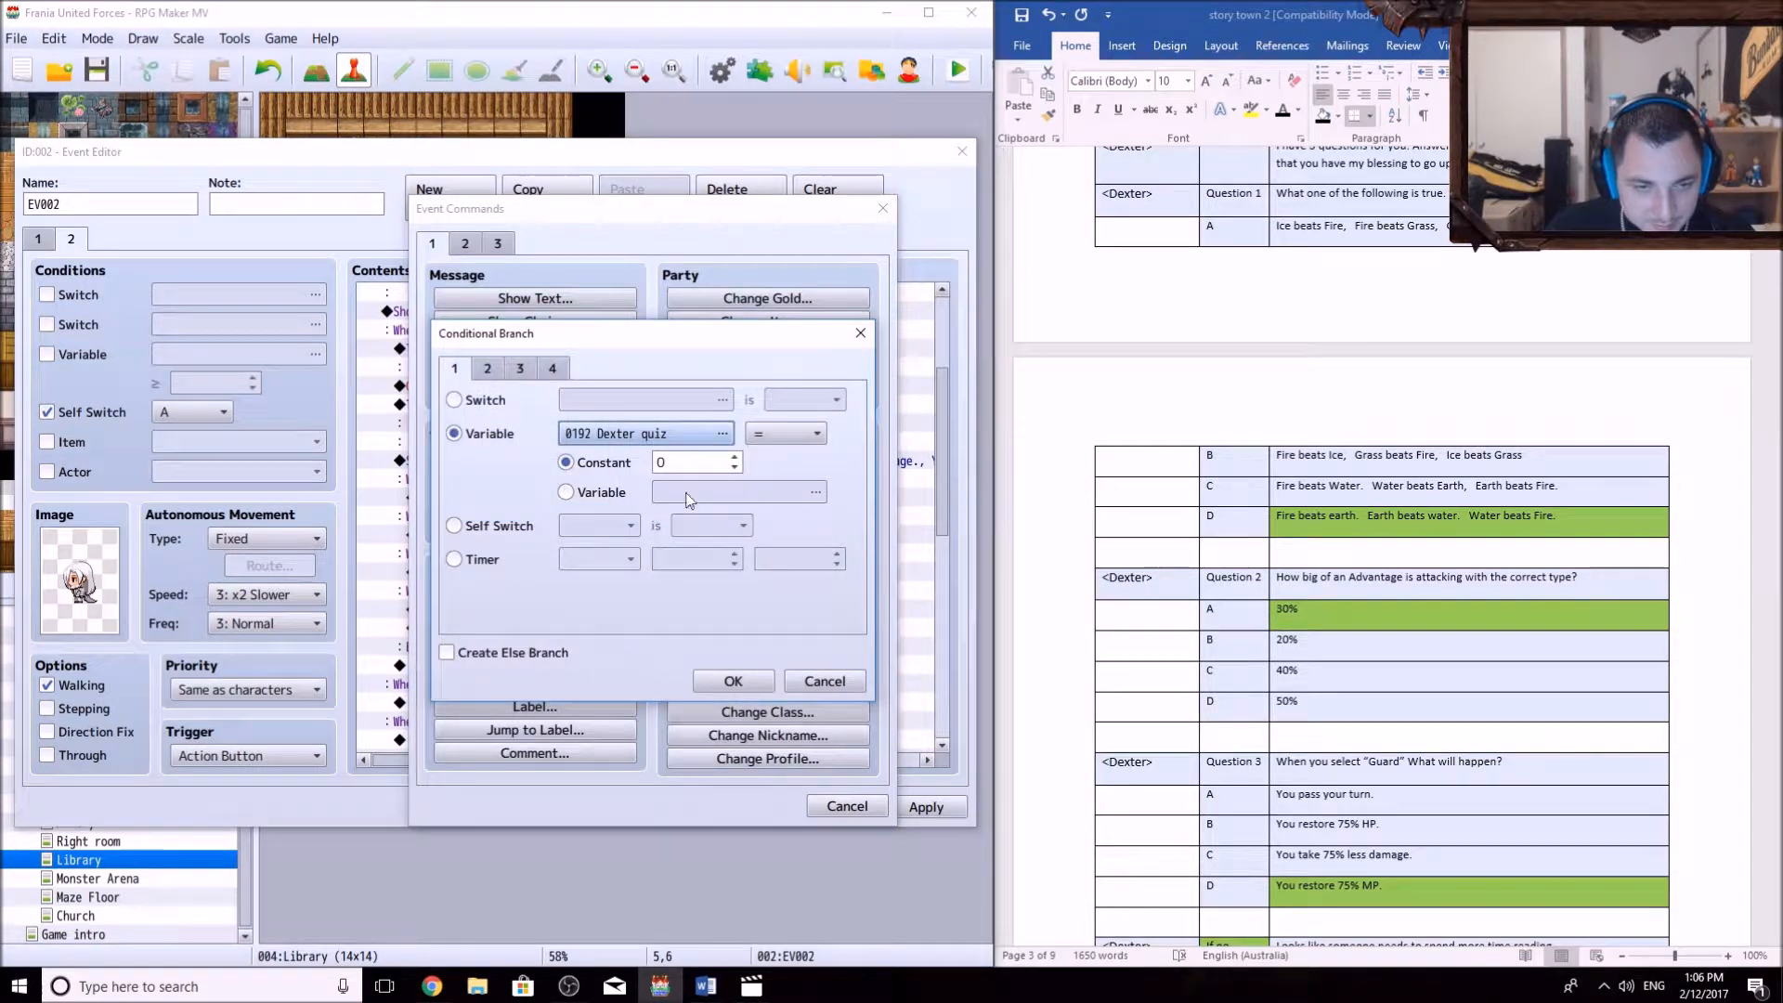
# - Make the condition equal to constant 3, include an Else branch, and insert the conditional
pyautogui.click(734, 457)
pyautogui.click(739, 458)
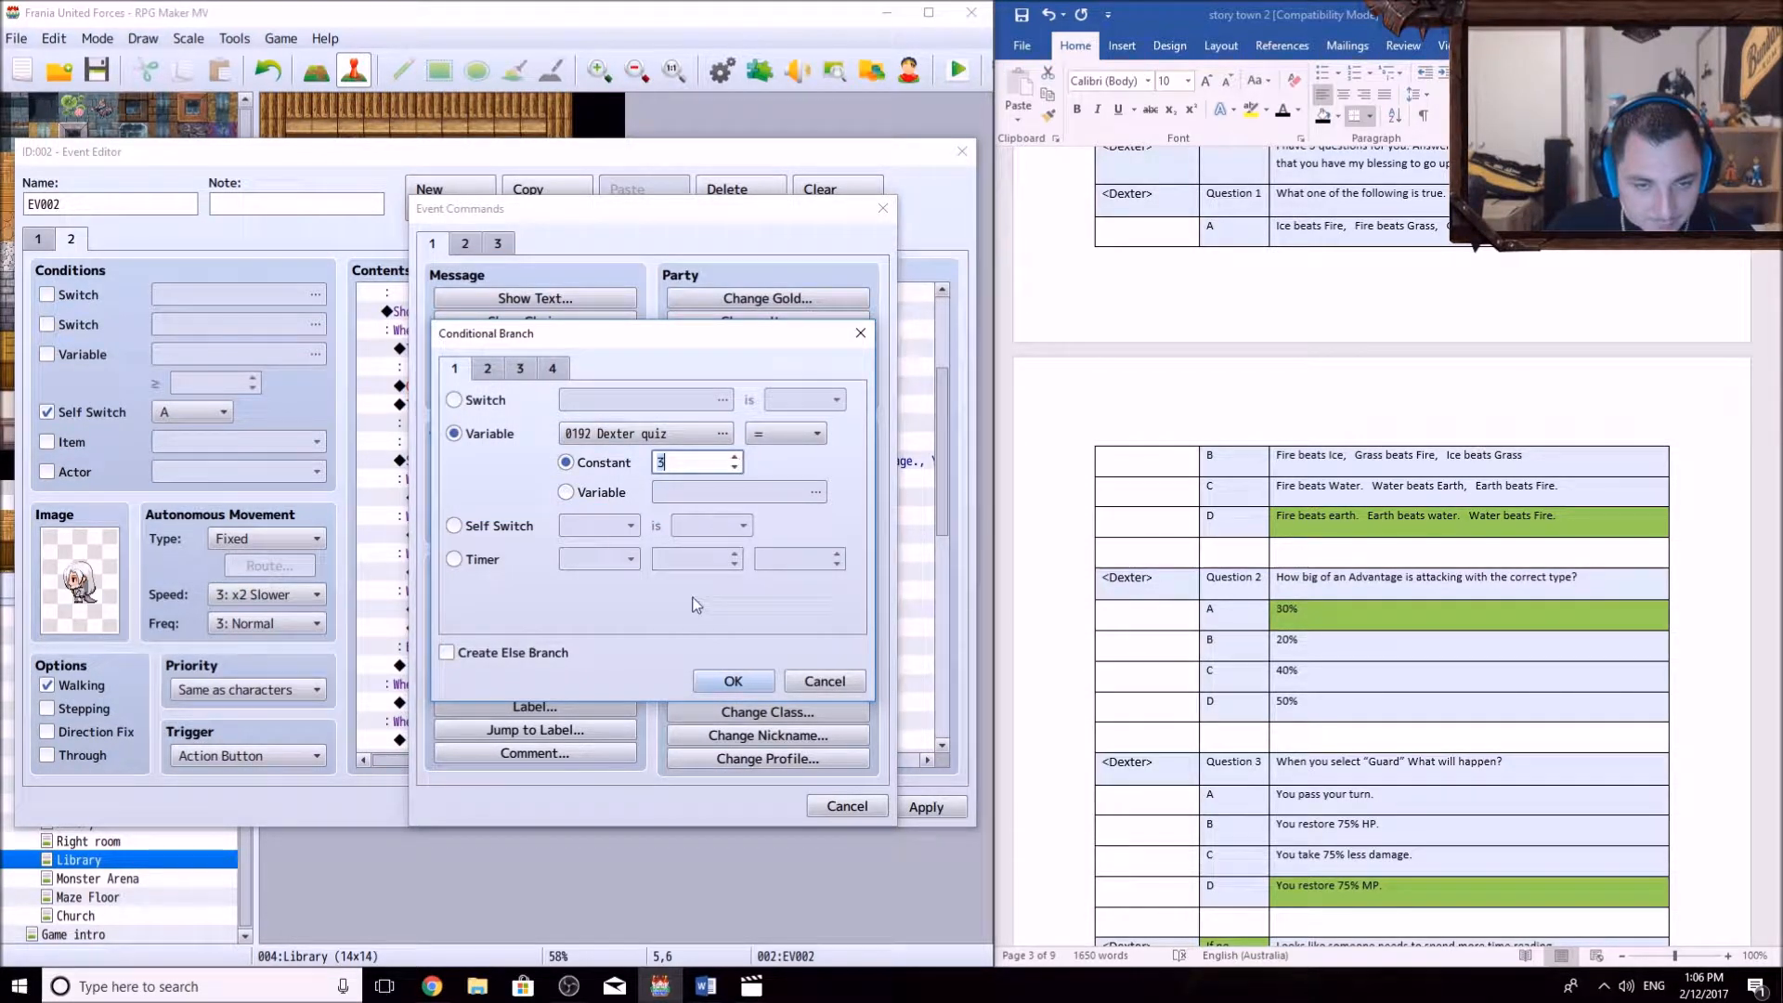
pyautogui.click(530, 652)
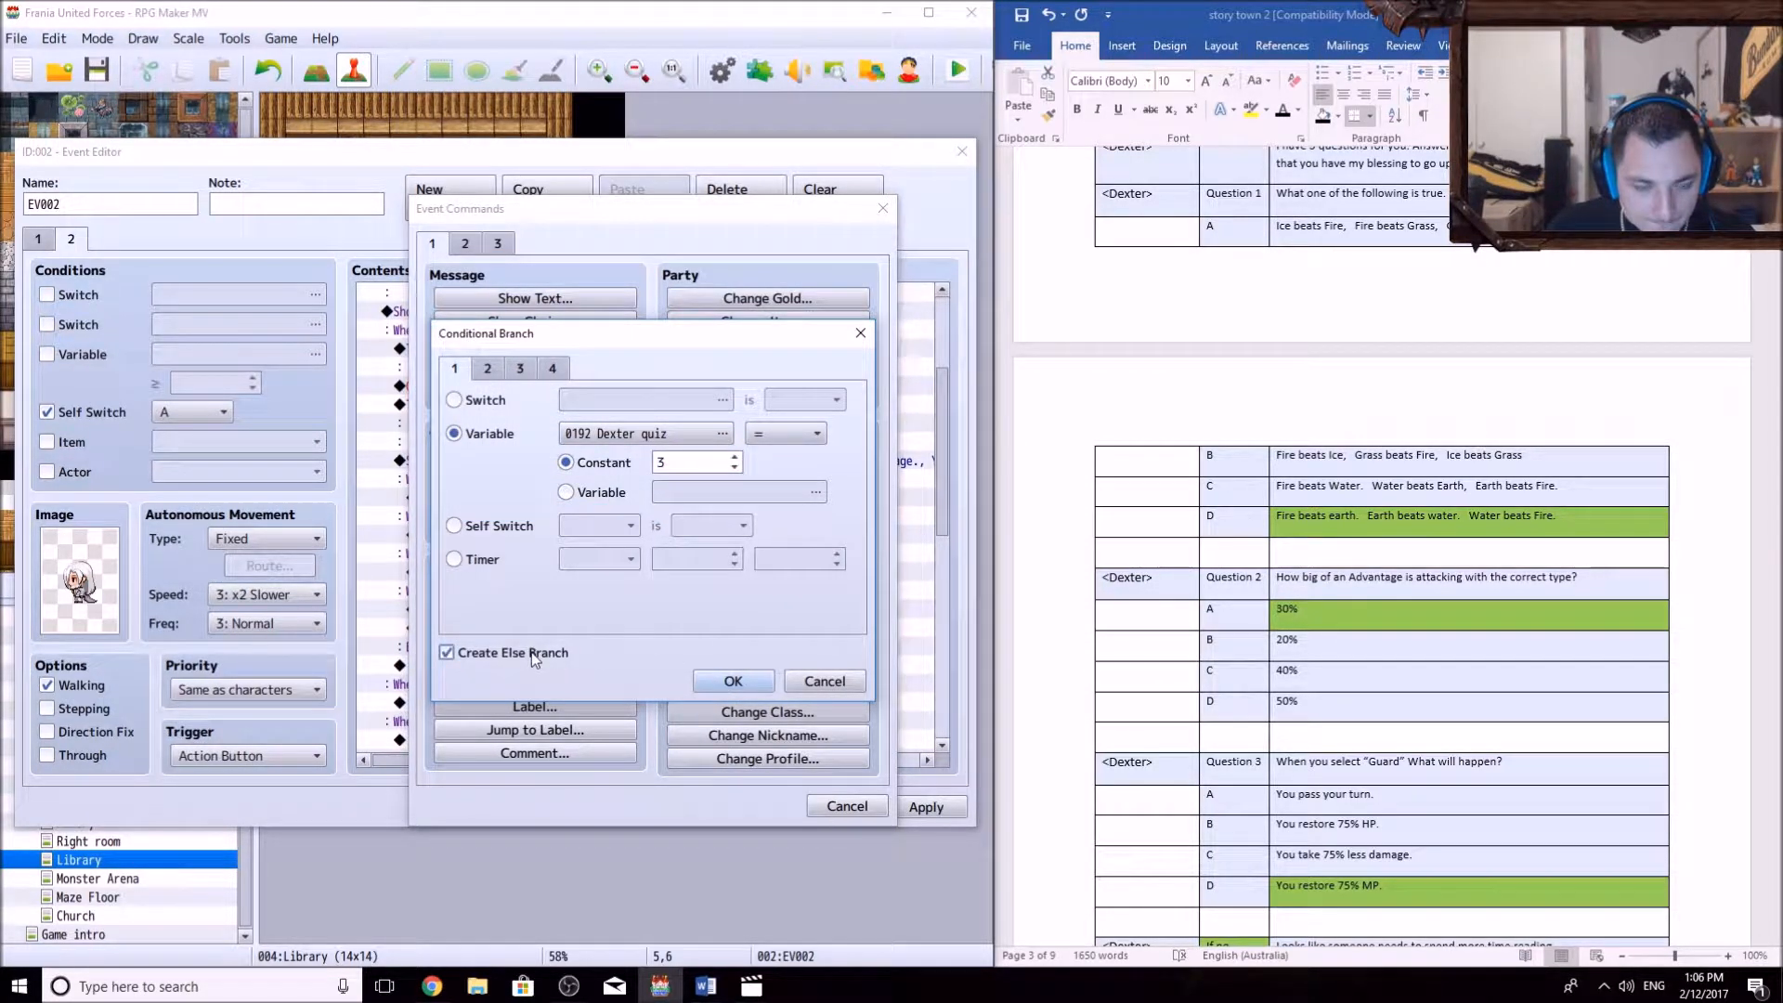
pyautogui.click(526, 651)
pyautogui.click(484, 652)
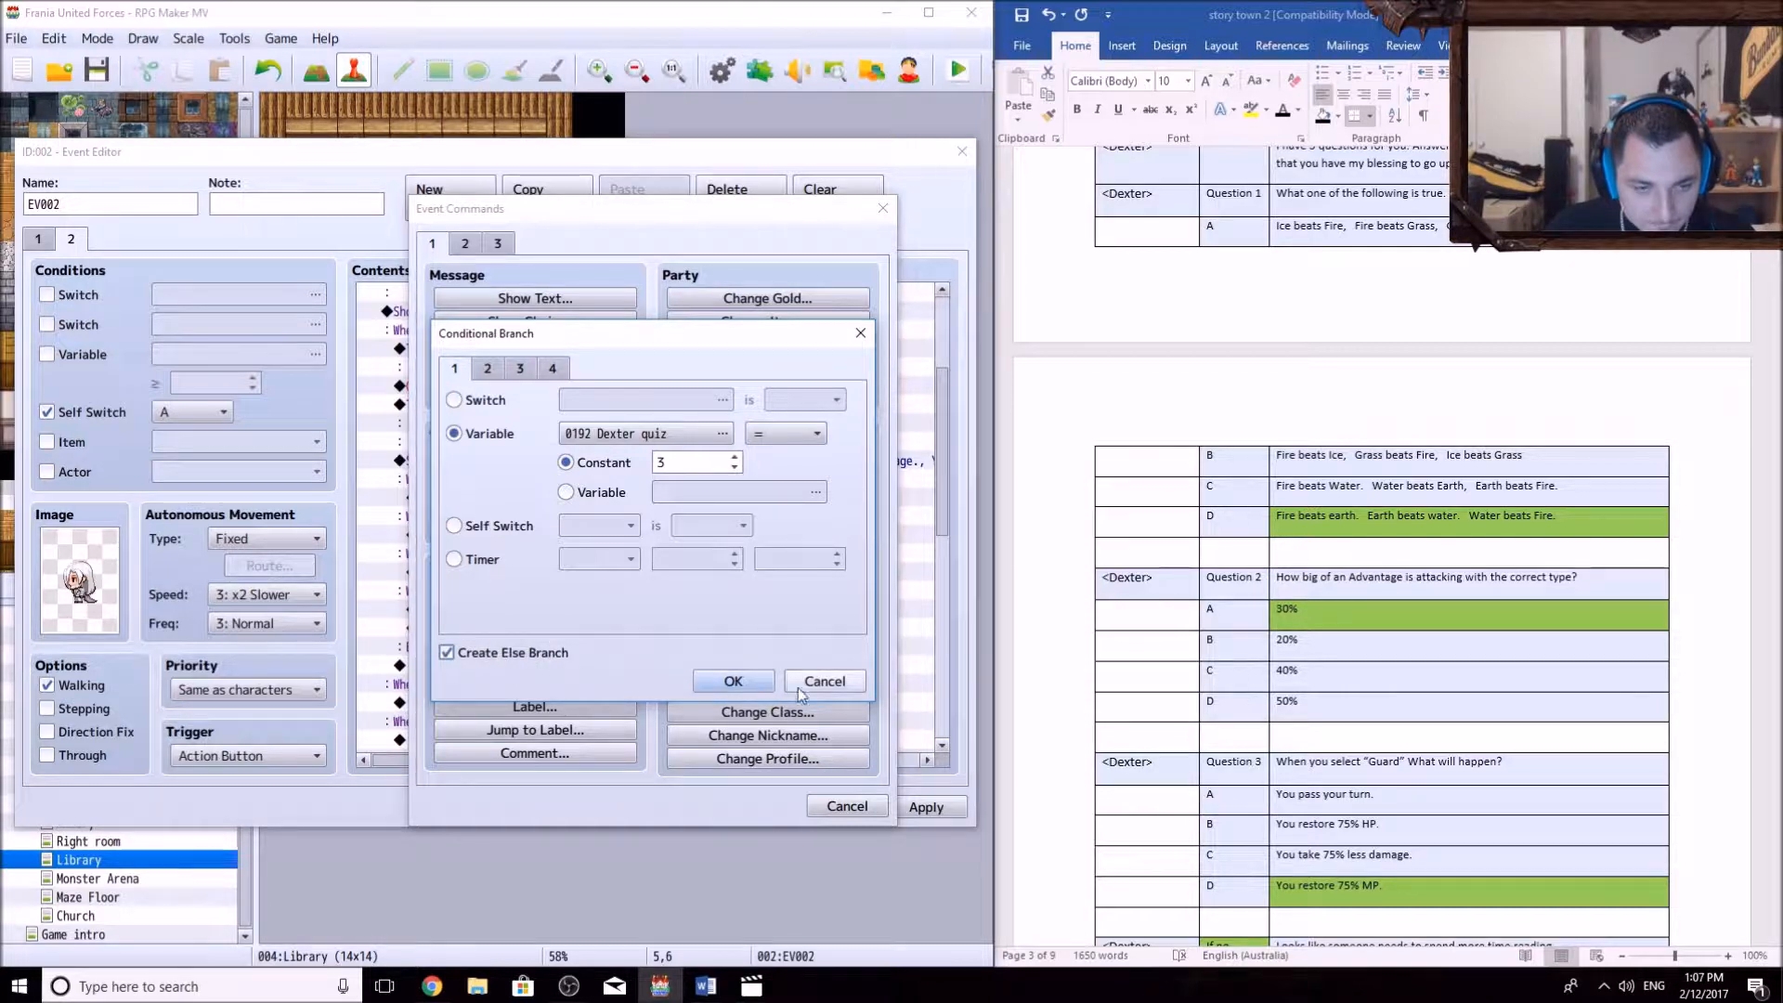
pyautogui.click(748, 685)
# - Add a Control Self Switch command inside the "Dexter quiz = 3" condition that turns self switch B ON
pyautogui.rightClick(482, 653)
pyautogui.click(538, 660)
pyautogui.click(587, 501)
pyautogui.click(613, 489)
pyautogui.click(589, 528)
pyautogui.click(605, 583)
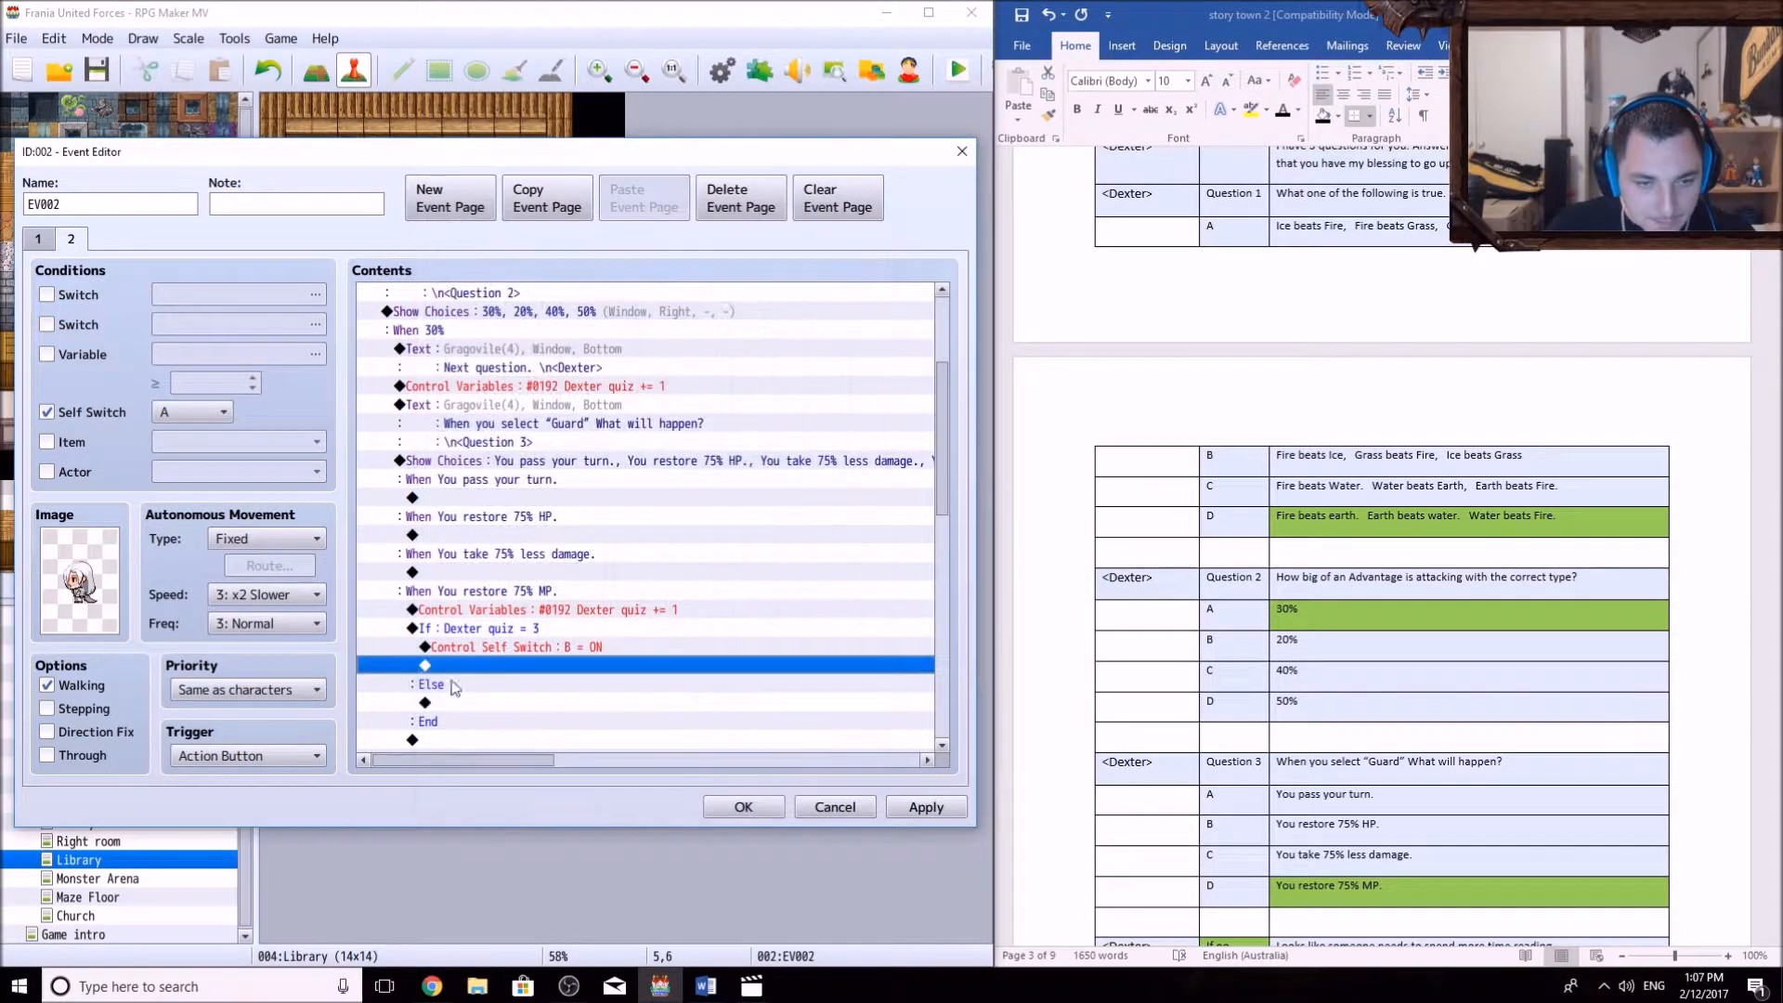
# - Create a third event page whose condition is self switch B
pyautogui.click(444, 208)
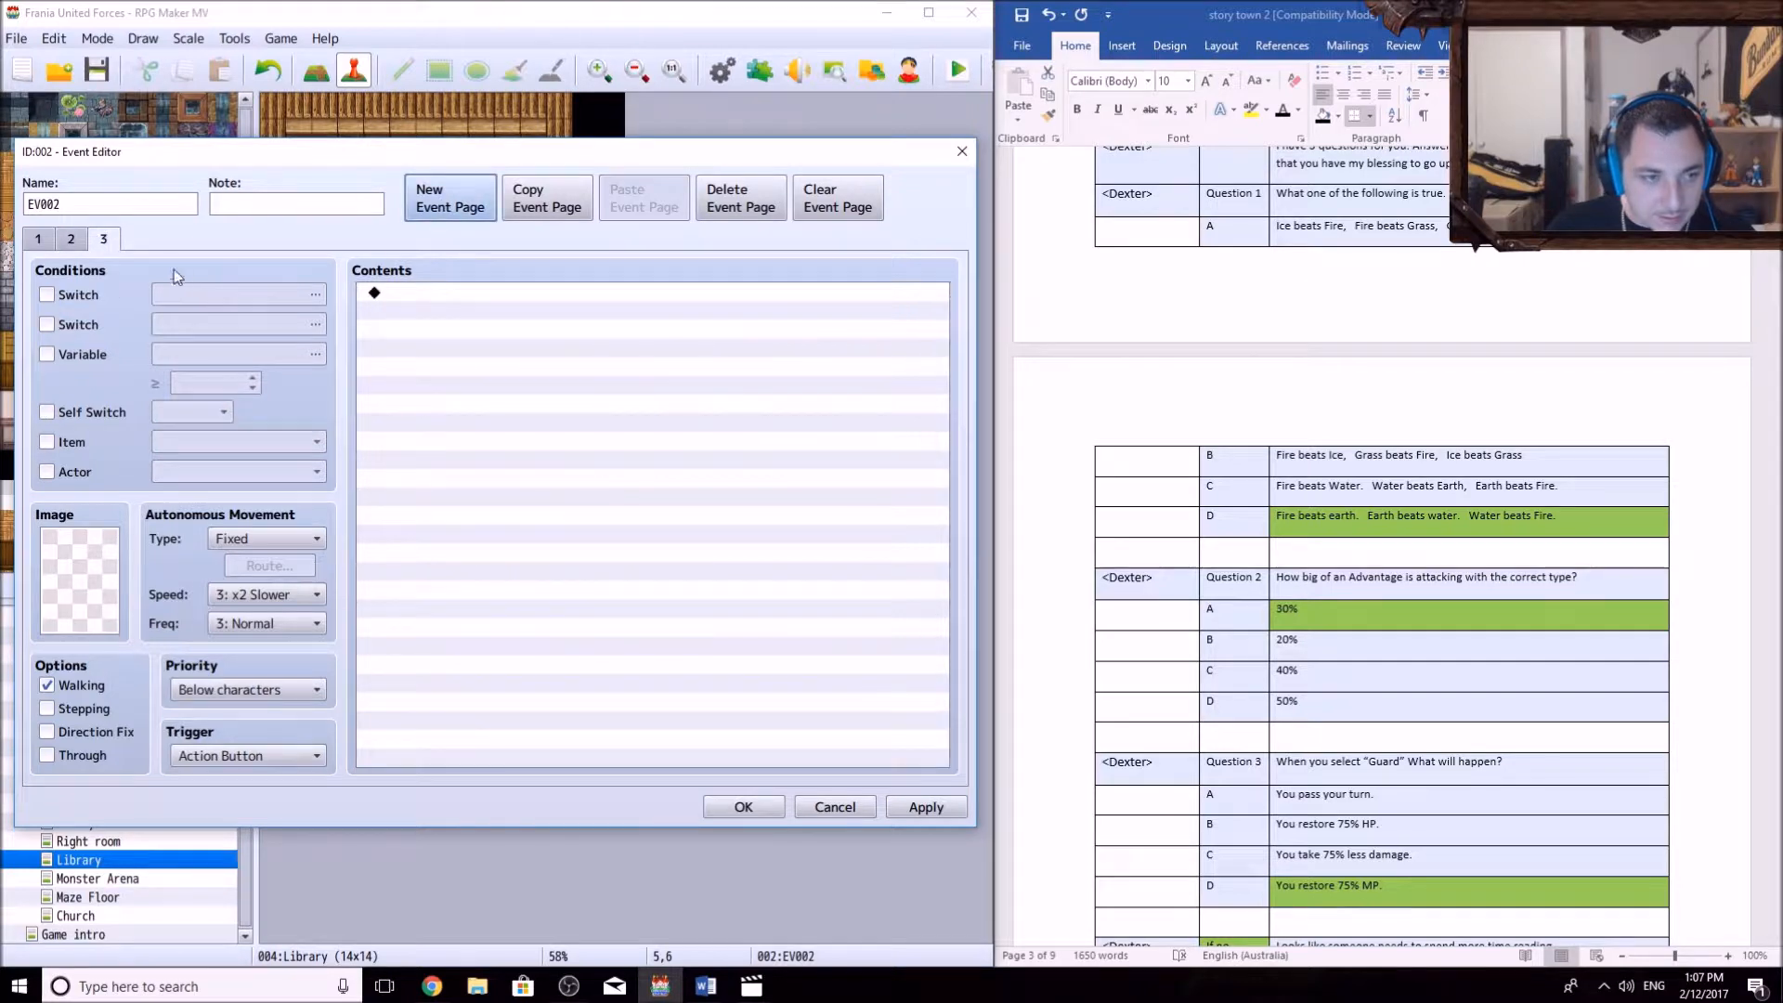
pyautogui.click(47, 412)
pyautogui.click(192, 412)
pyautogui.click(201, 459)
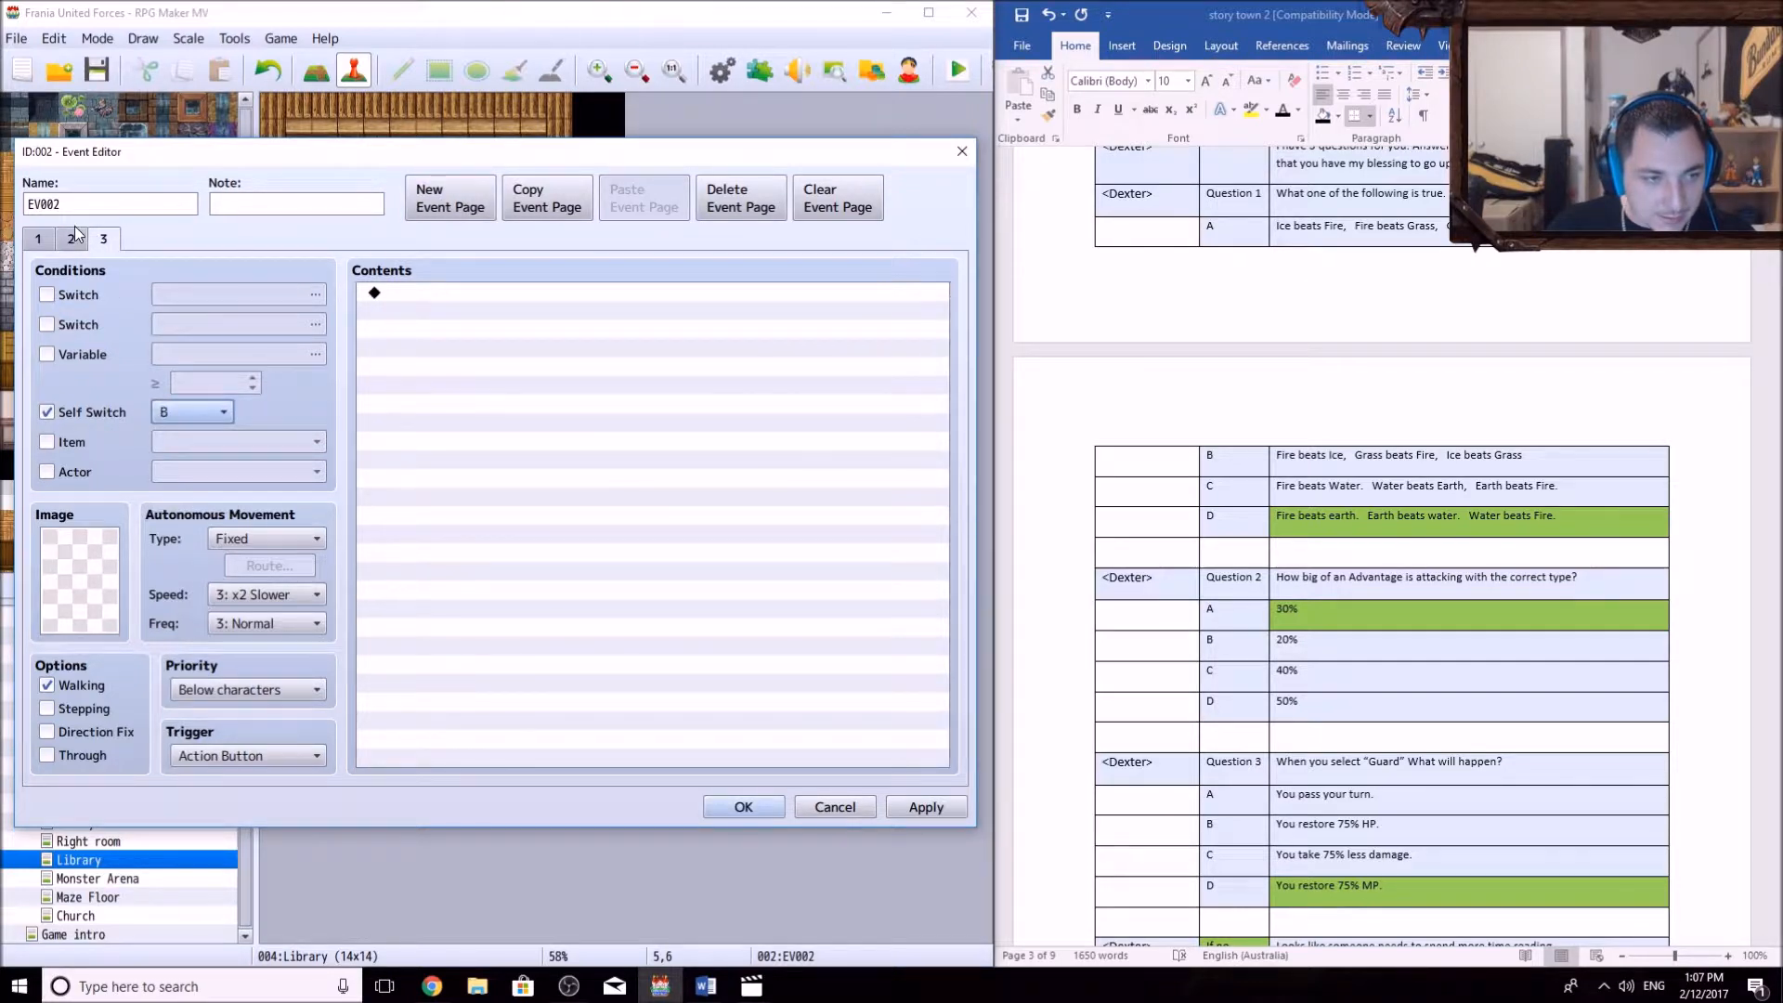
# - On event page 2, copy the blank "\n<Dexter>" text command from below the choices into the Else branch of the Dexter quiz condition
pyautogui.click(80, 247)
pyautogui.scroll(-2, 570, 640)
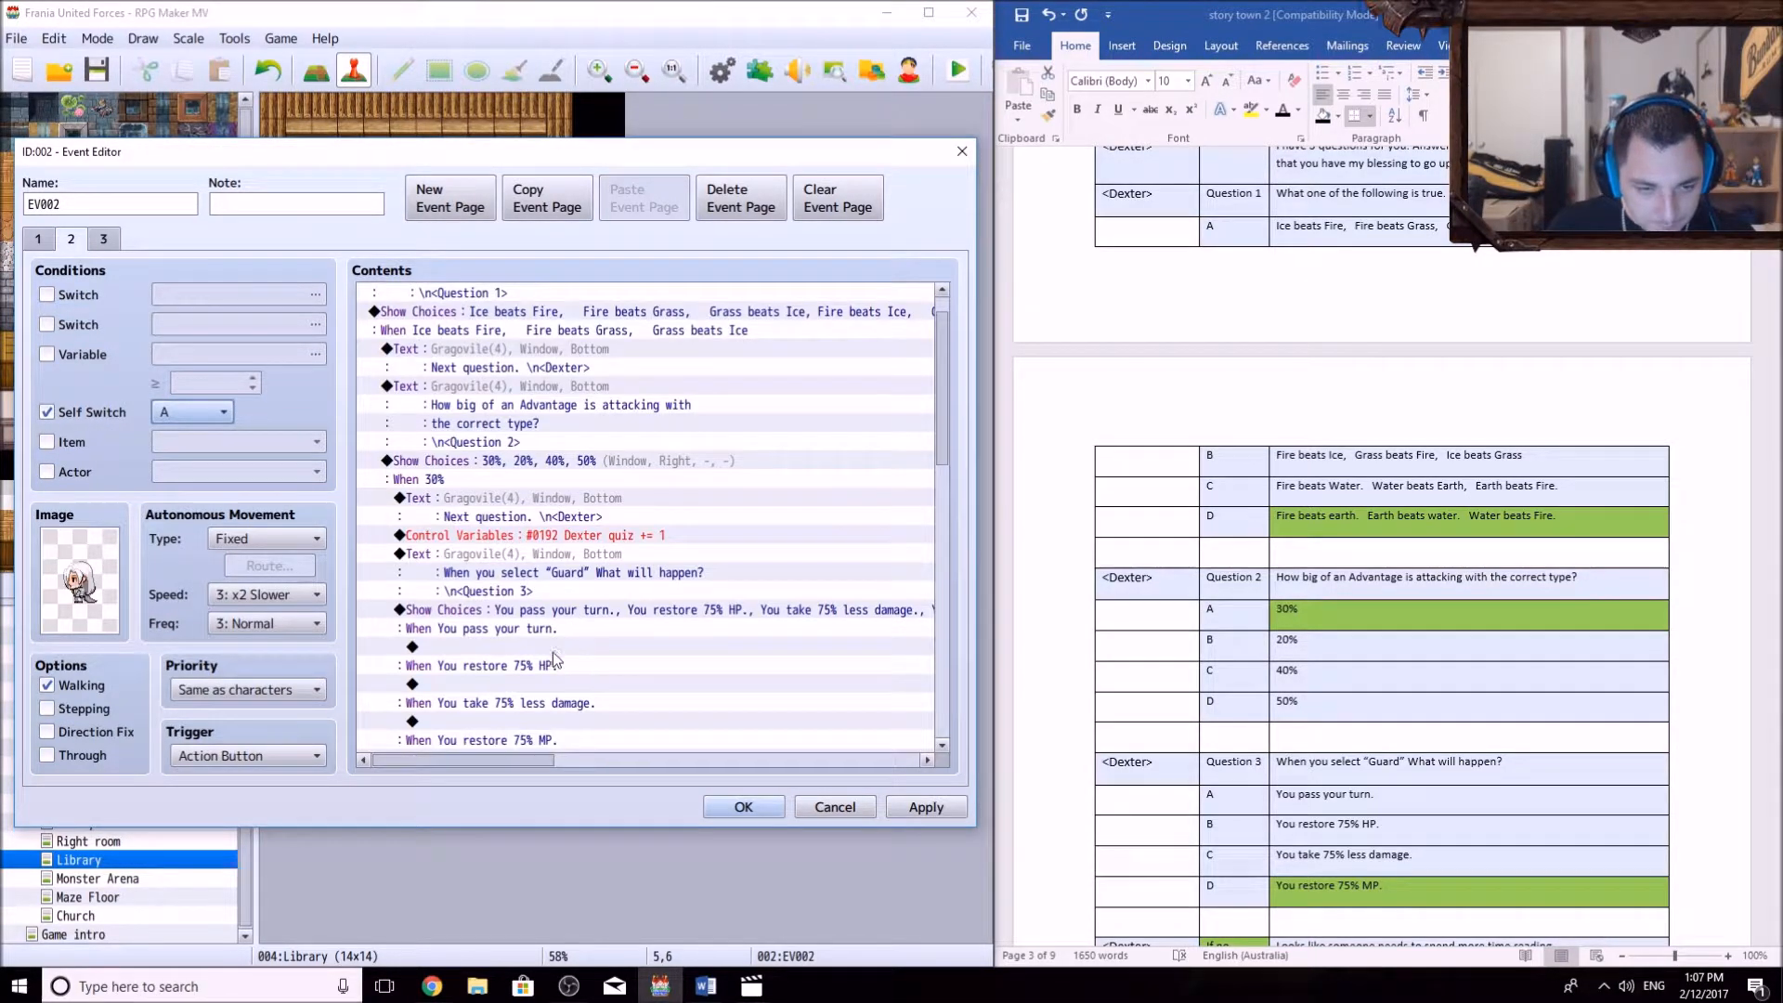
pyautogui.click(595, 538)
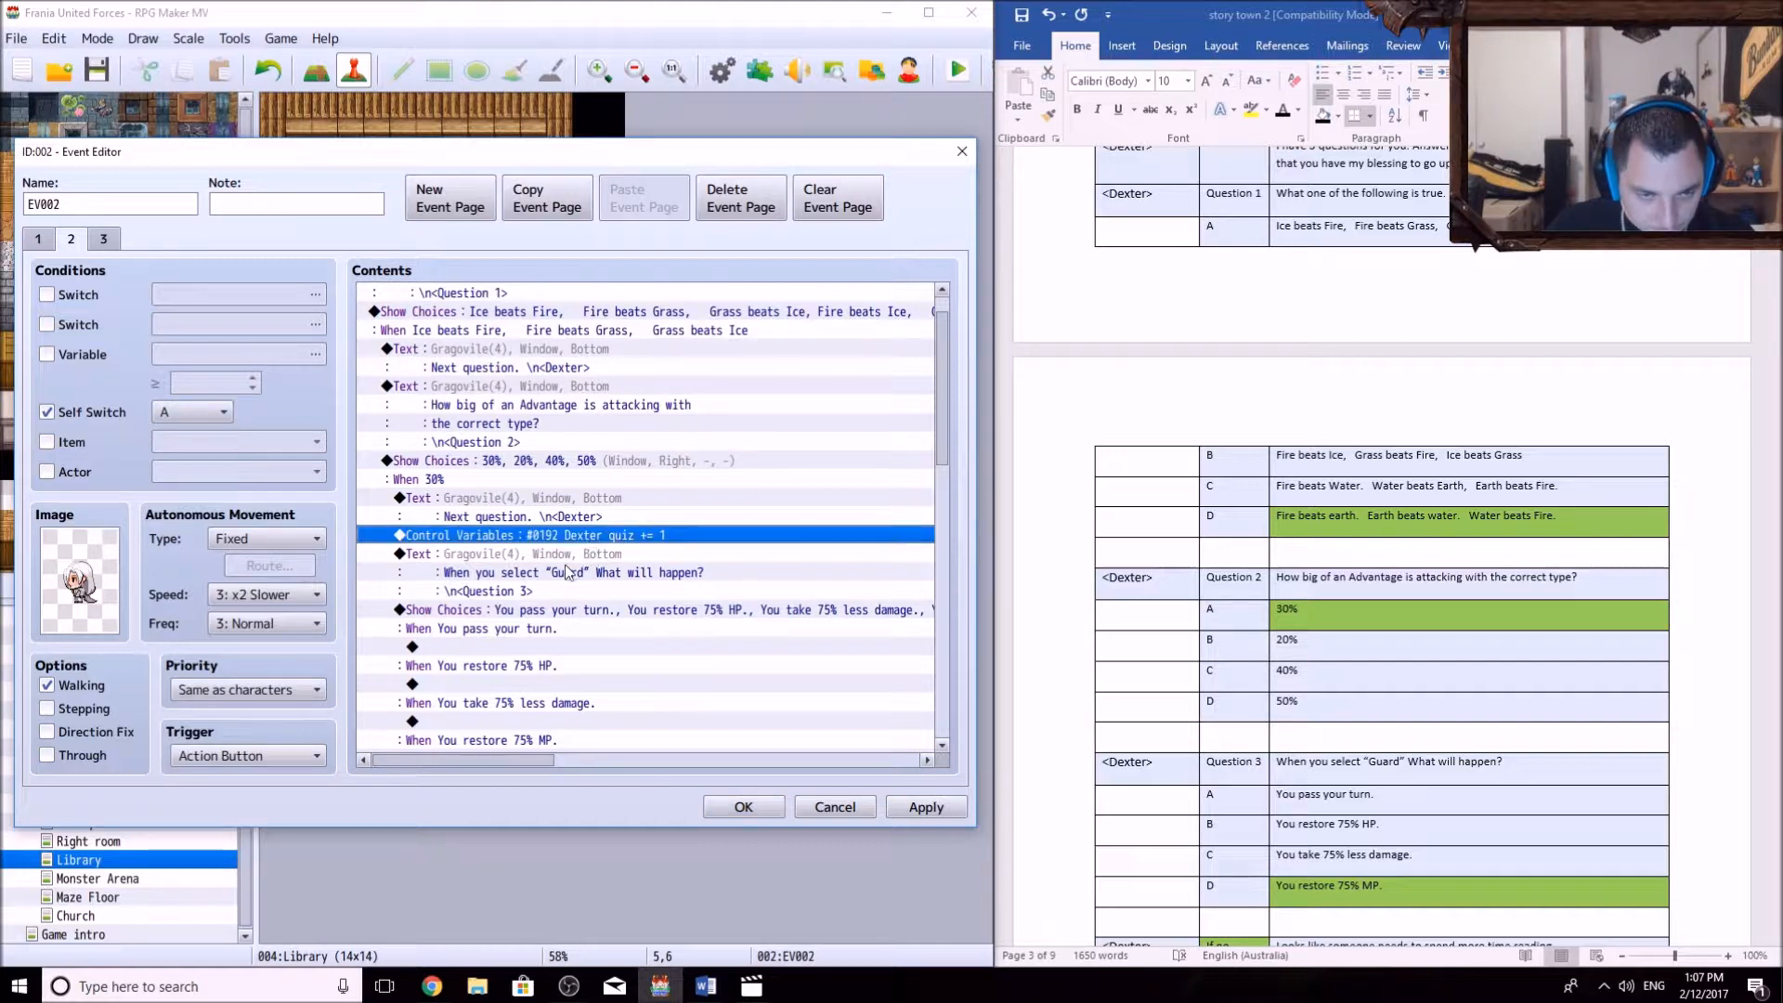
pyautogui.click(568, 571)
pyautogui.scroll(-2, 522, 598)
pyautogui.click(518, 680)
pyautogui.scroll(-1, 517, 682)
pyautogui.click(480, 679)
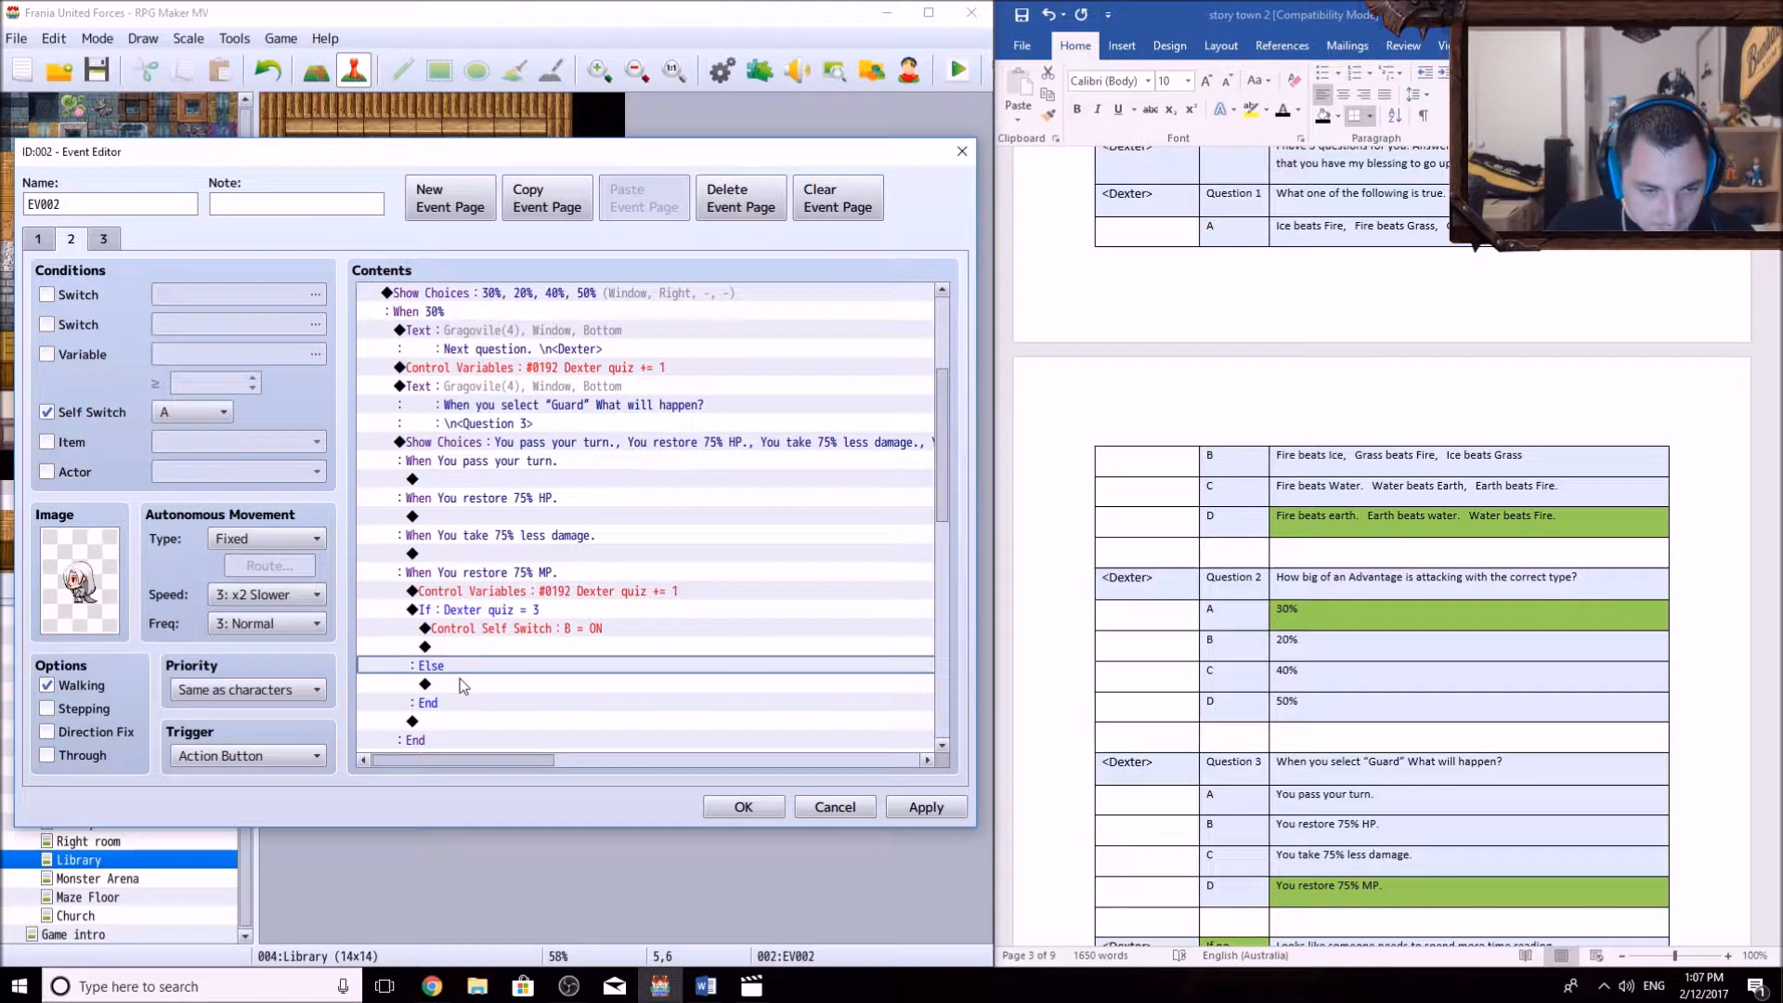
pyautogui.scroll(-9, 486, 644)
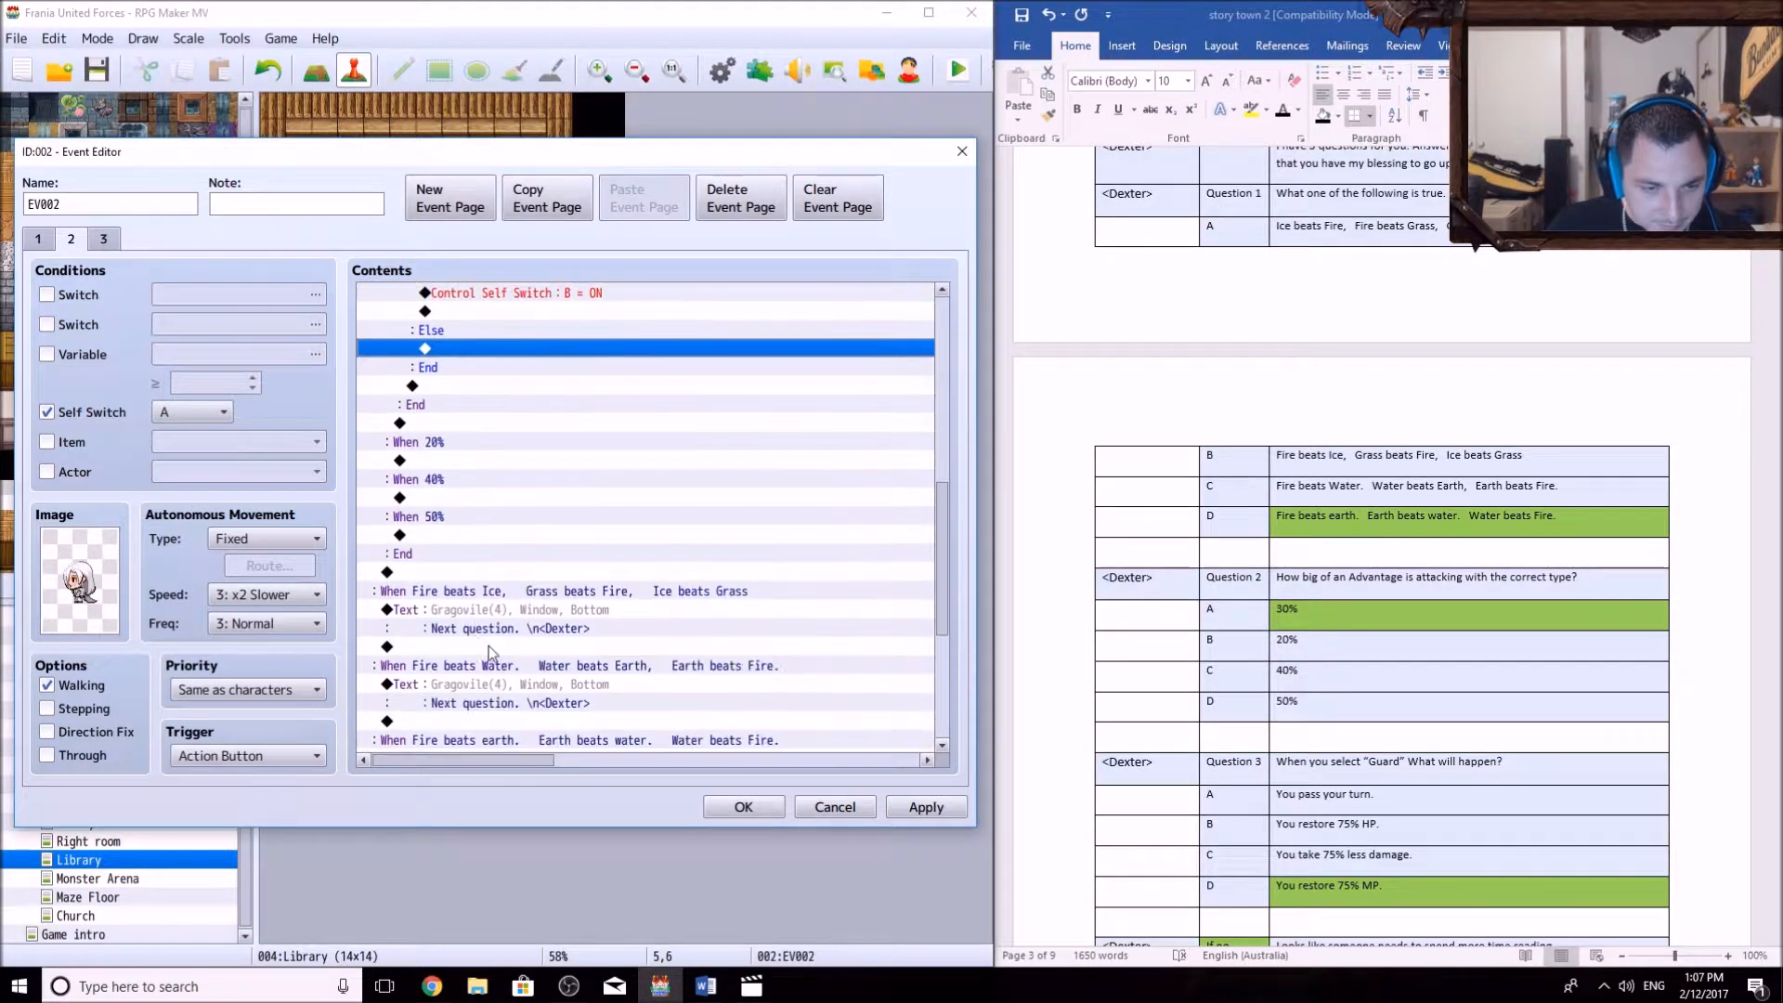
pyautogui.scroll(-1, 490, 673)
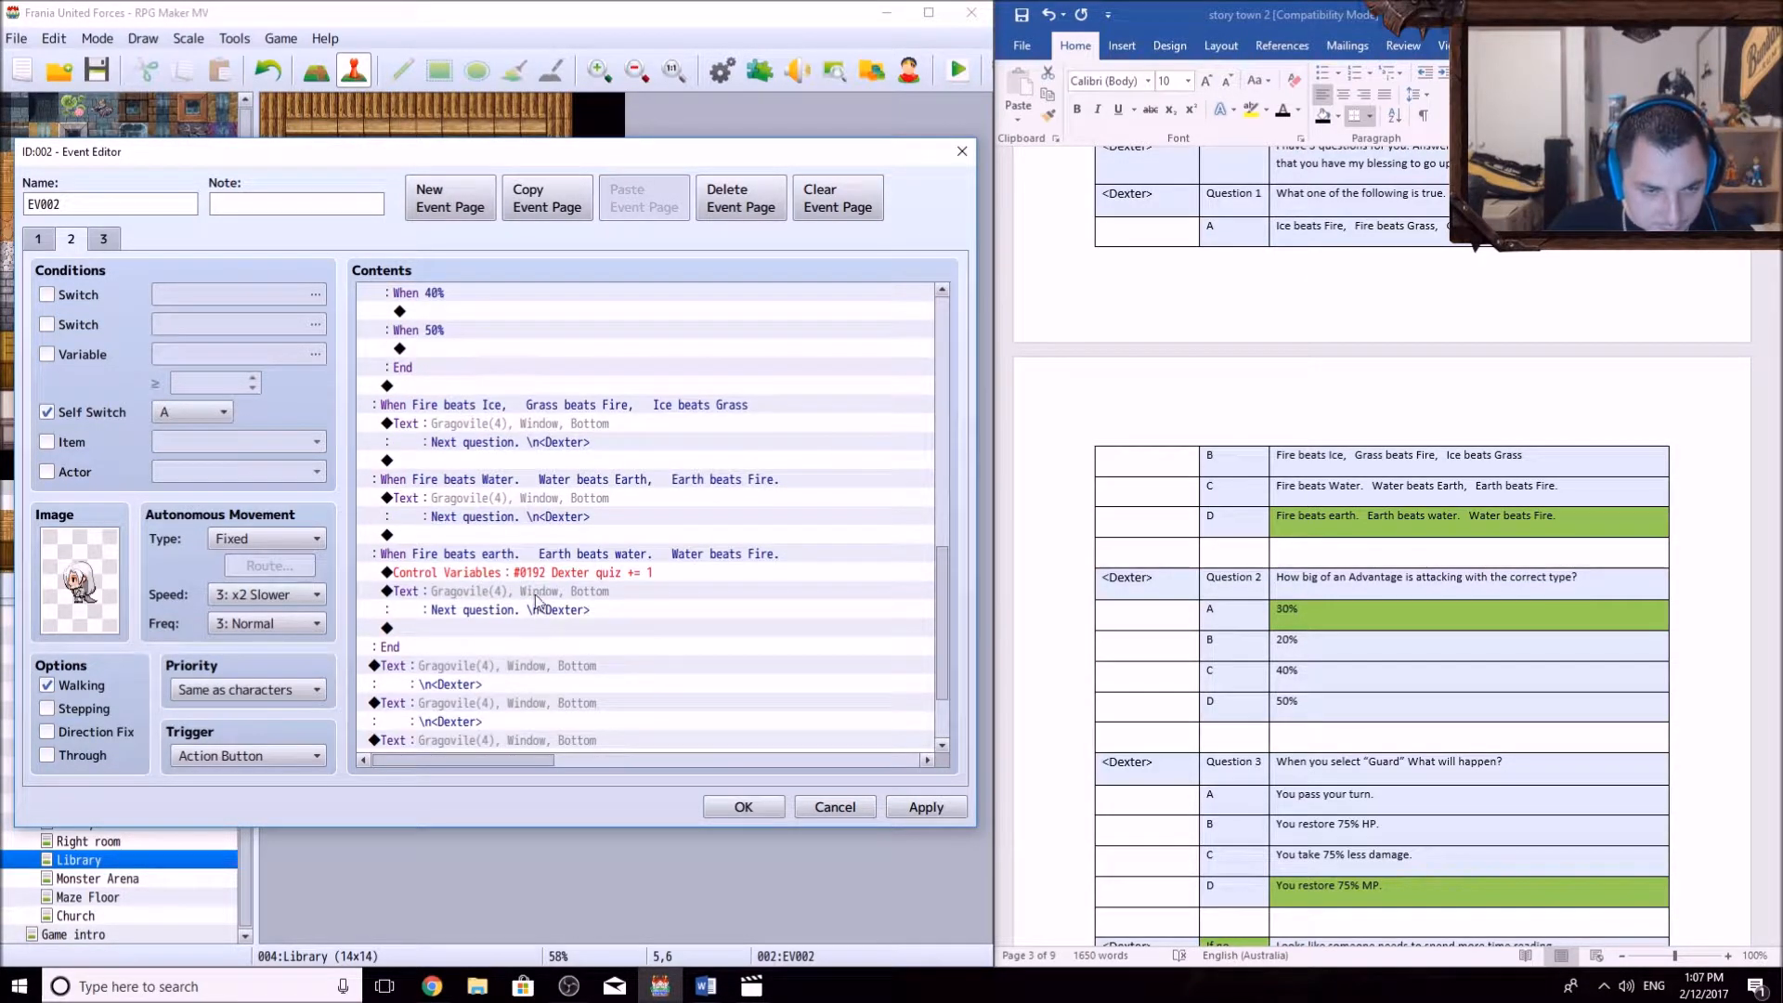
pyautogui.click(441, 668)
pyautogui.scroll(7, 509, 539)
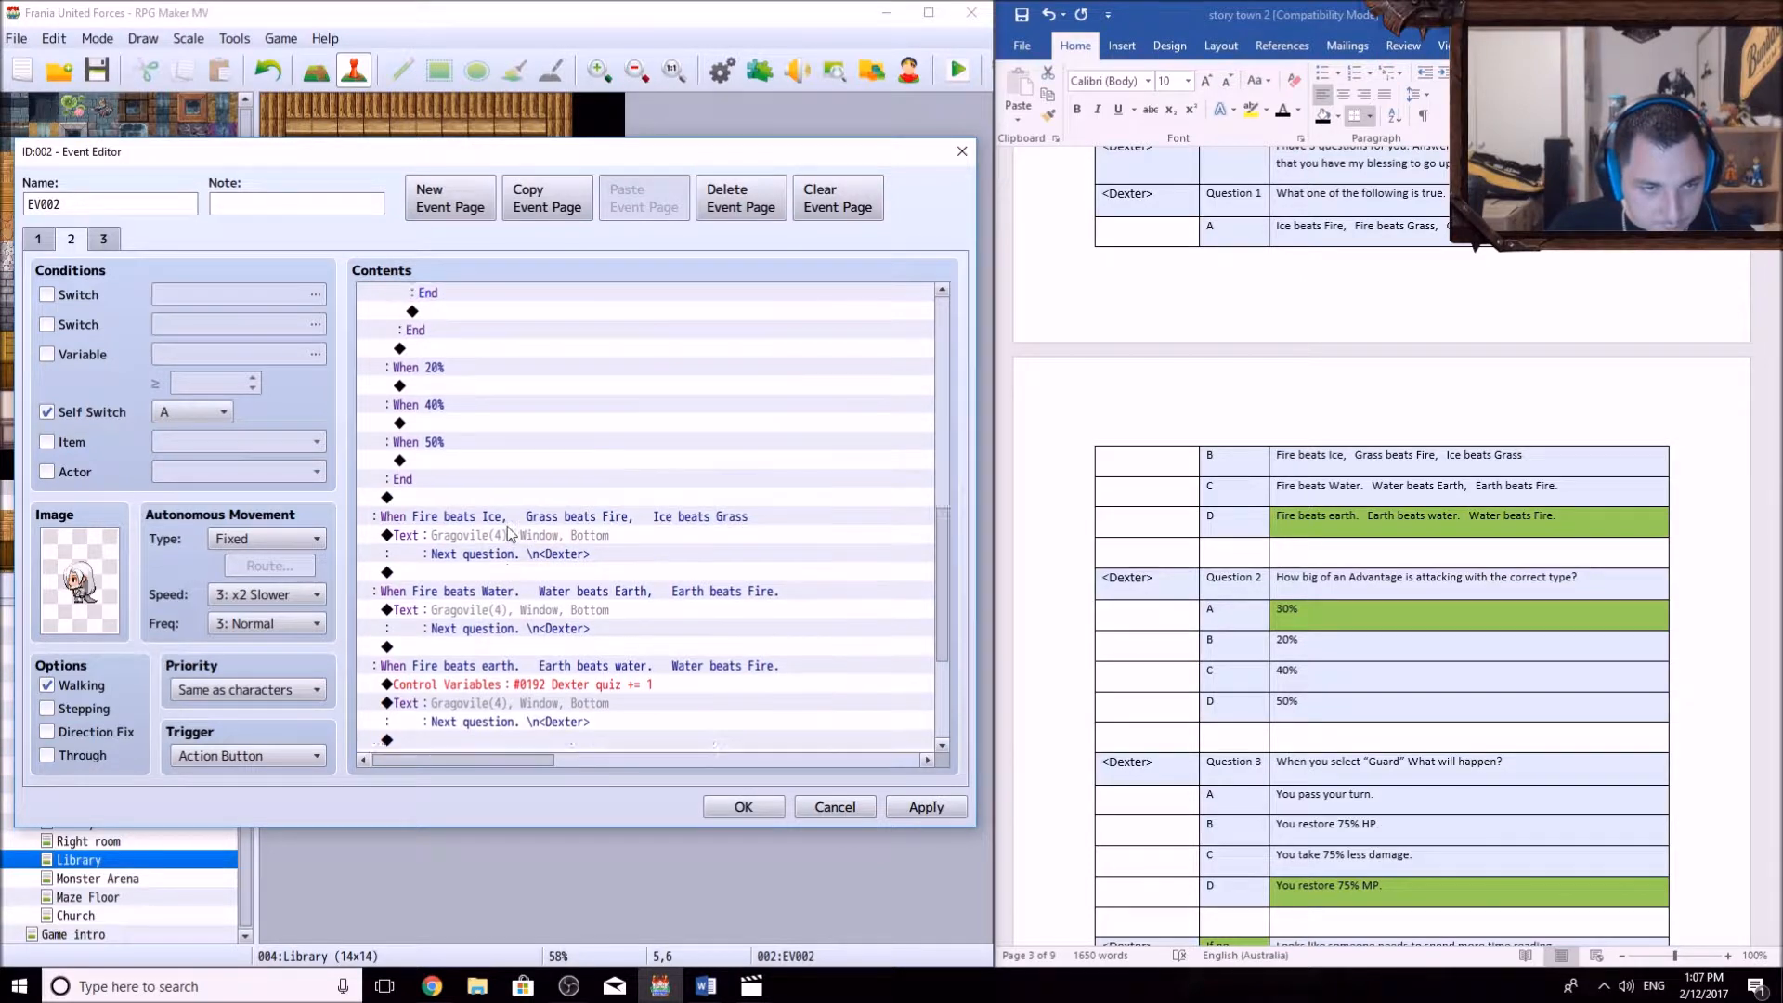
pyautogui.click(444, 535)
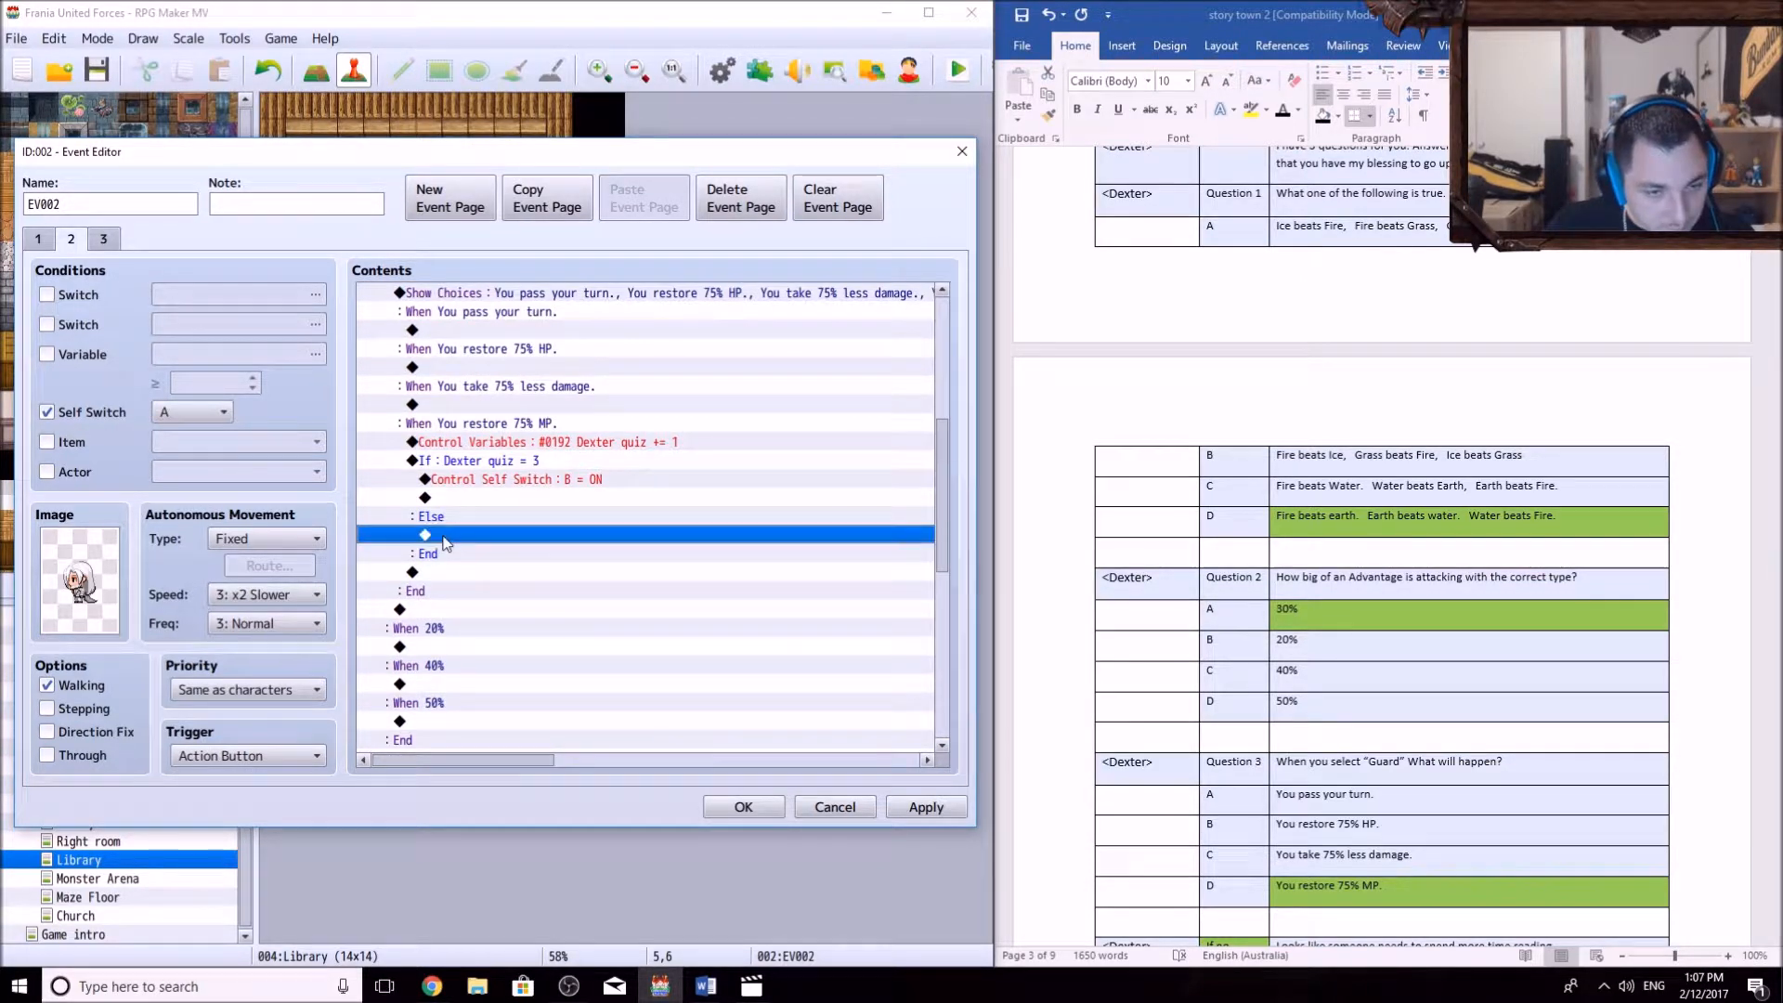
pyautogui.hotkey('ctrl', 'v')
# - Change the Else branch message to "Looks like someone needs to spend more time reading." from the story document, split over two lines above \n<Dexter>
pyautogui.doubleClick(478, 549)
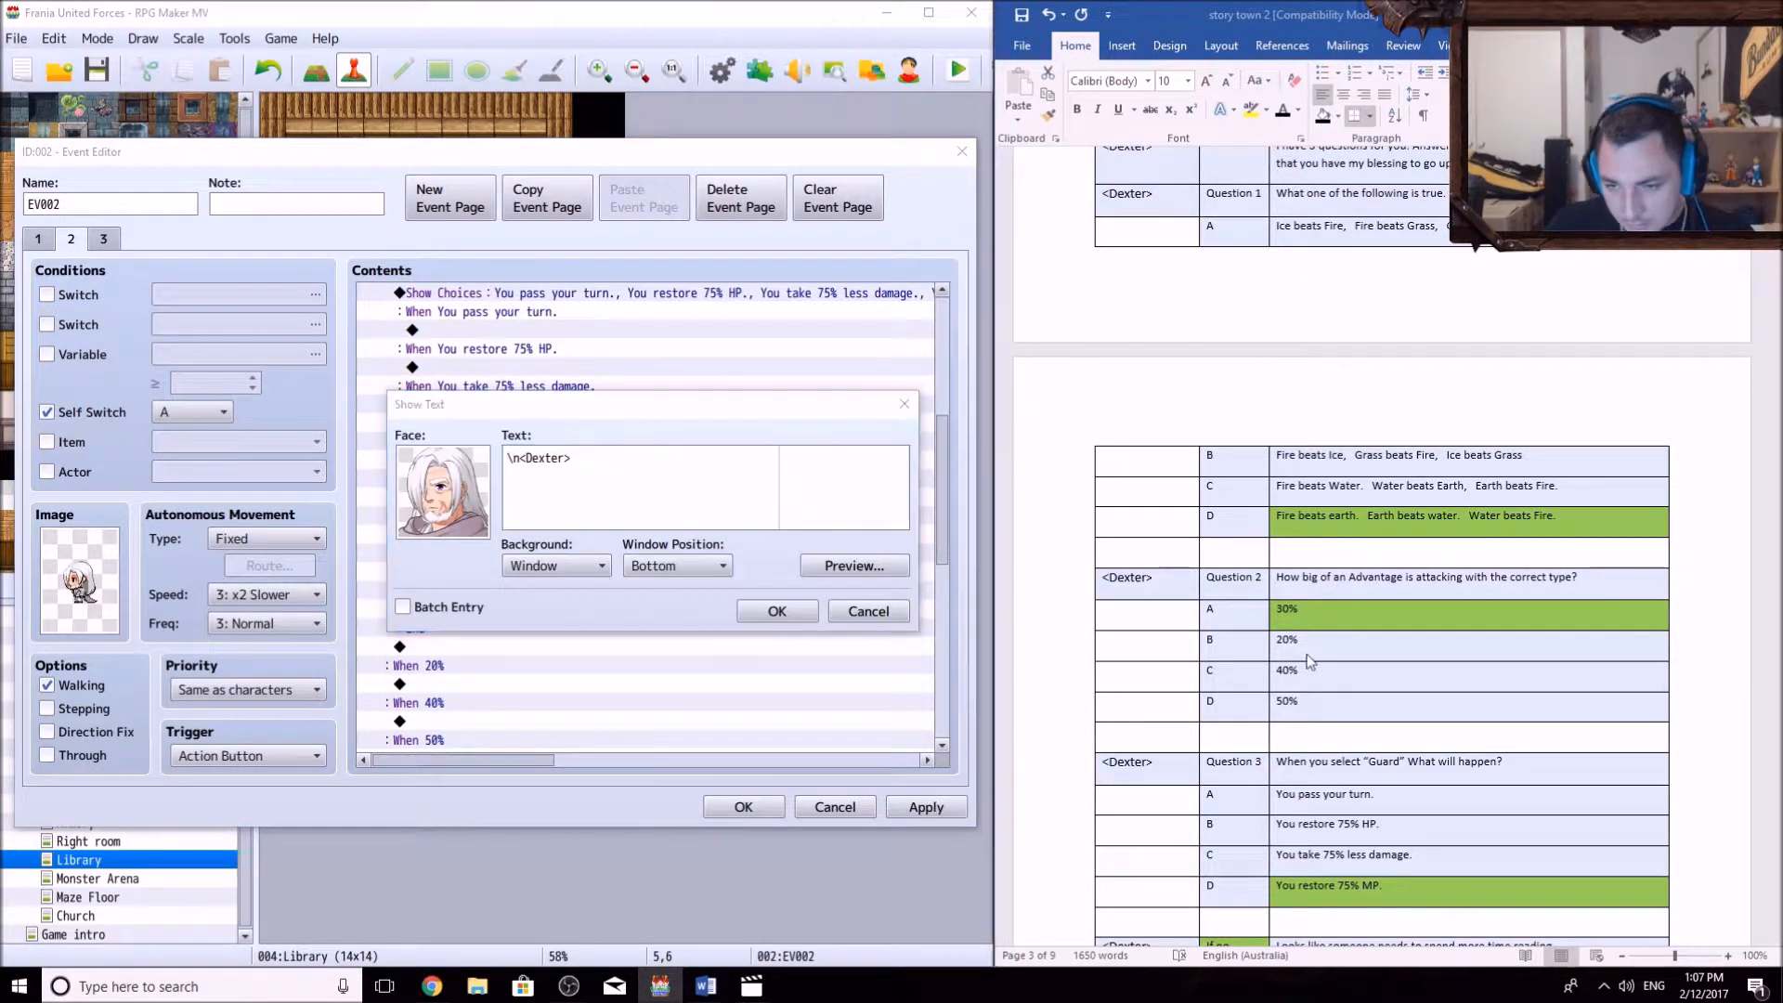
pyautogui.scroll(-10, 1363, 694)
pyautogui.scroll(-1, 1363, 695)
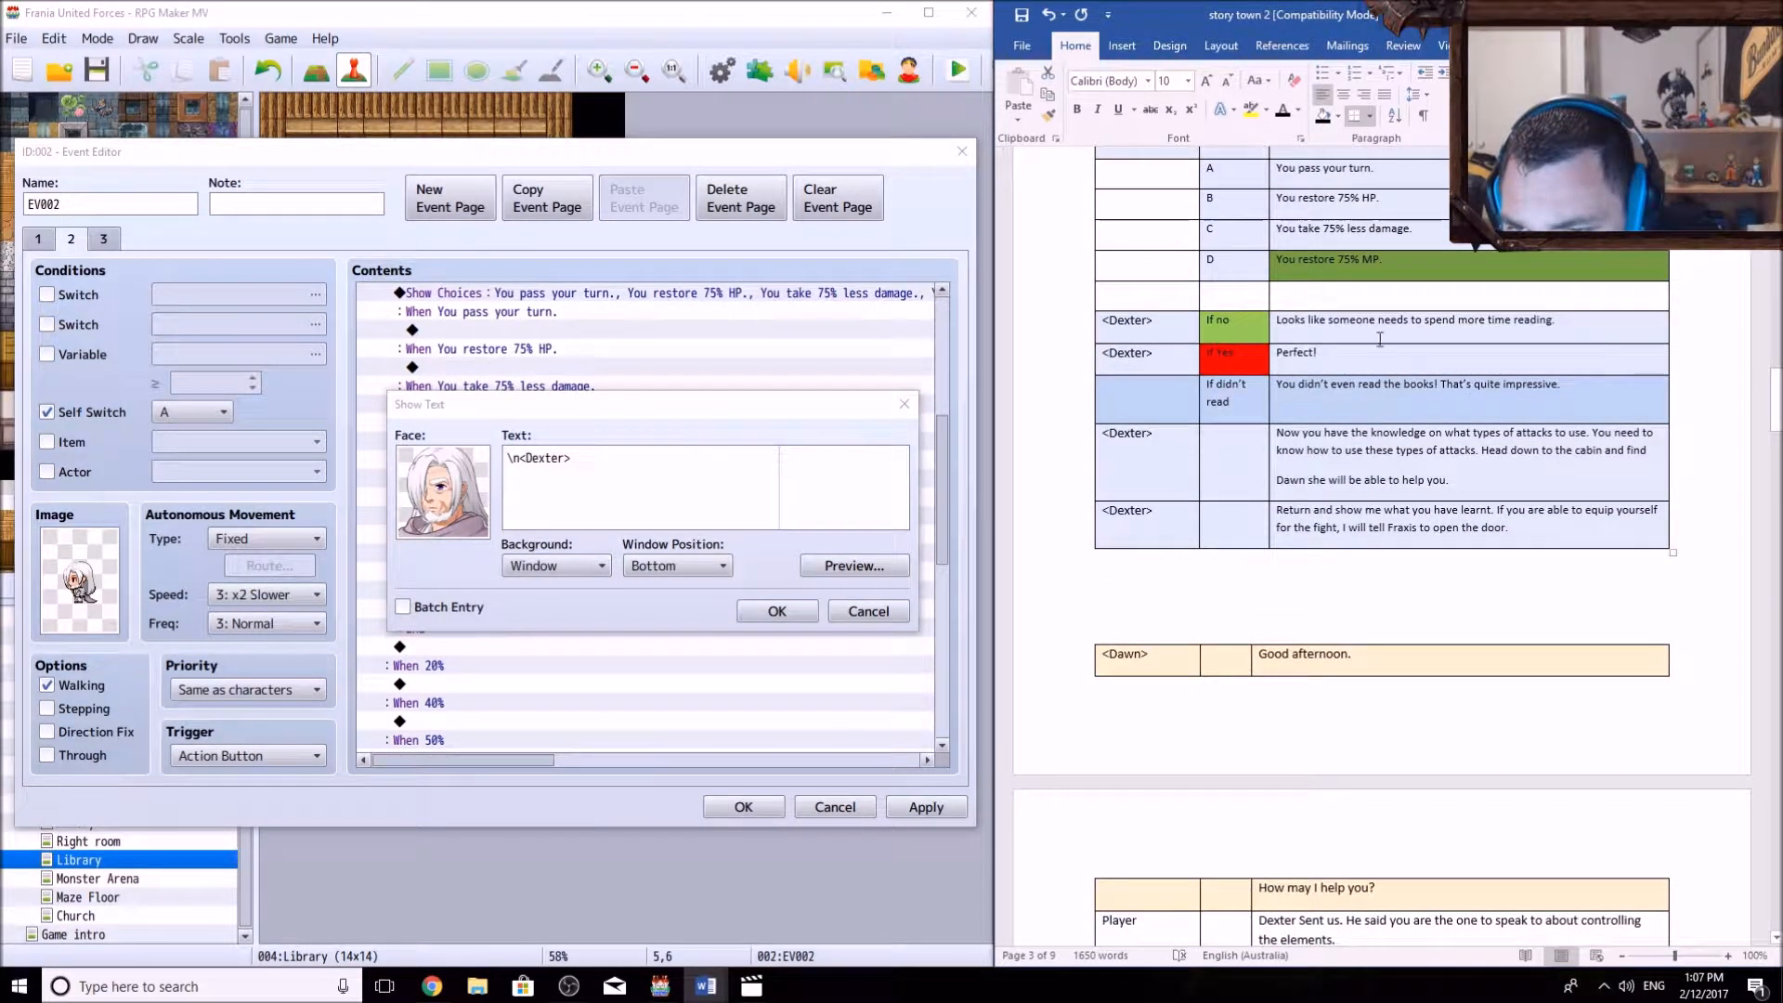
pyautogui.moveTo(1560, 323); pyautogui.dragTo(1298, 326)
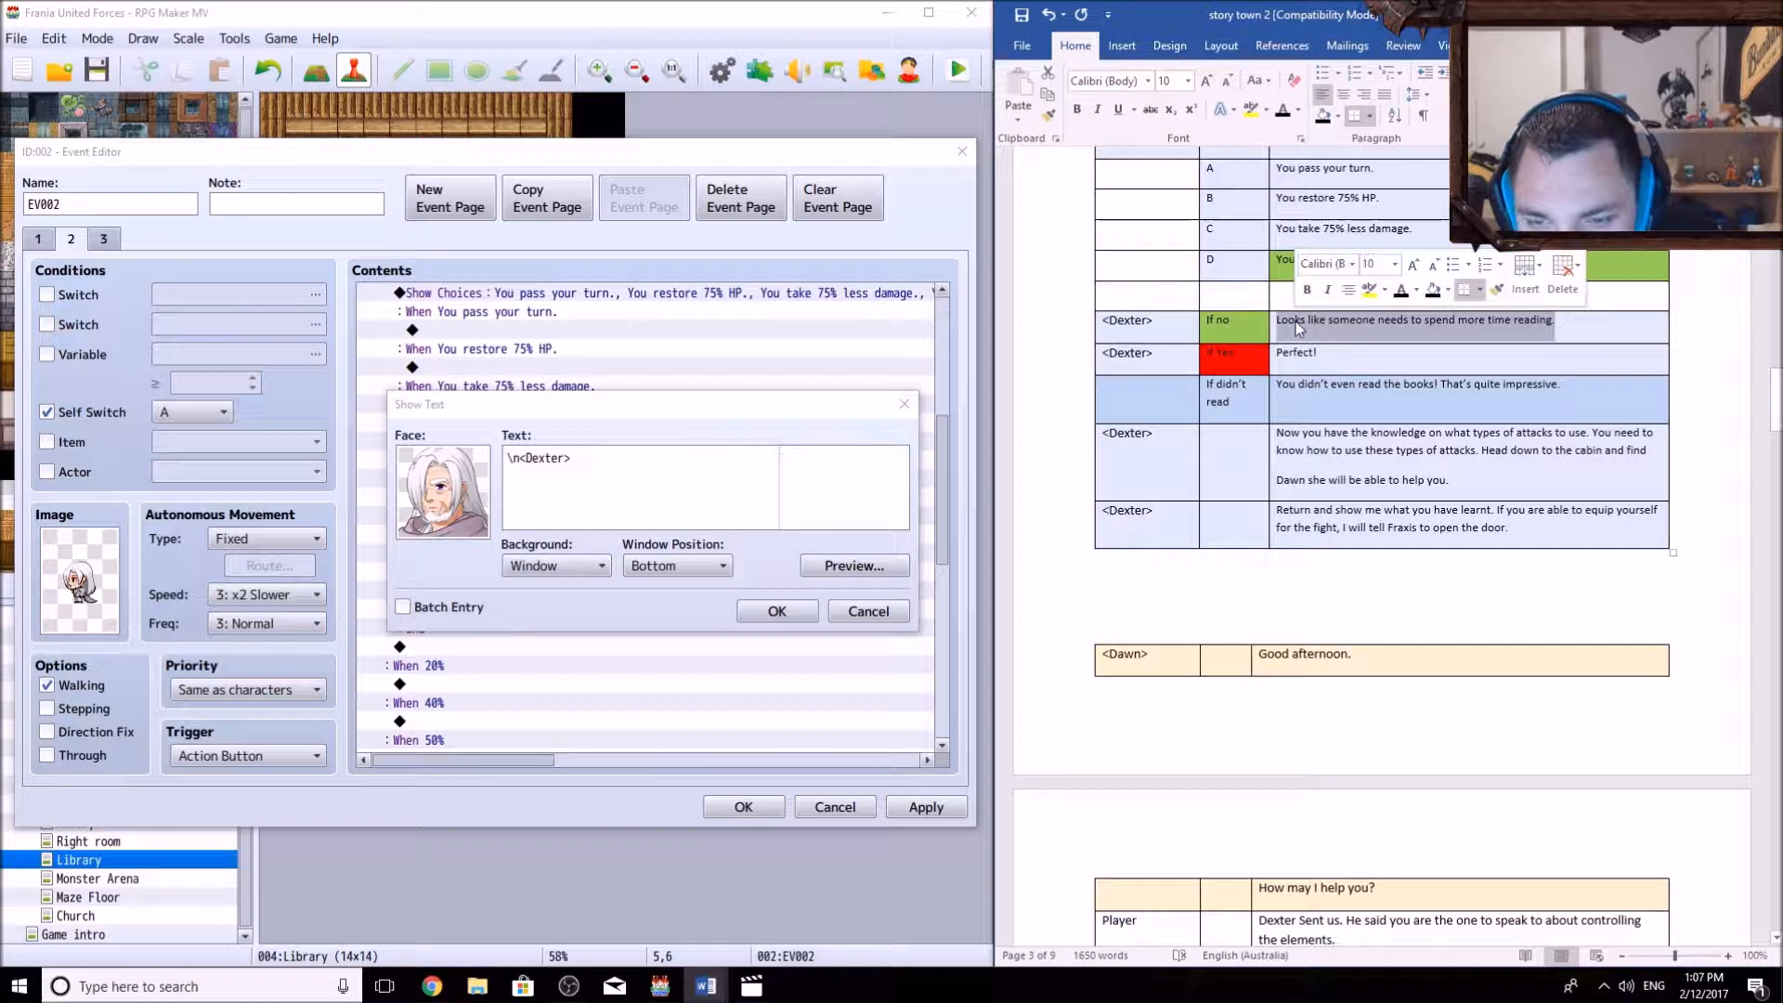
pyautogui.hotkey('ctrl', 'c')
pyautogui.click(687, 448)
pyautogui.hotkey('ctrl', 'v')
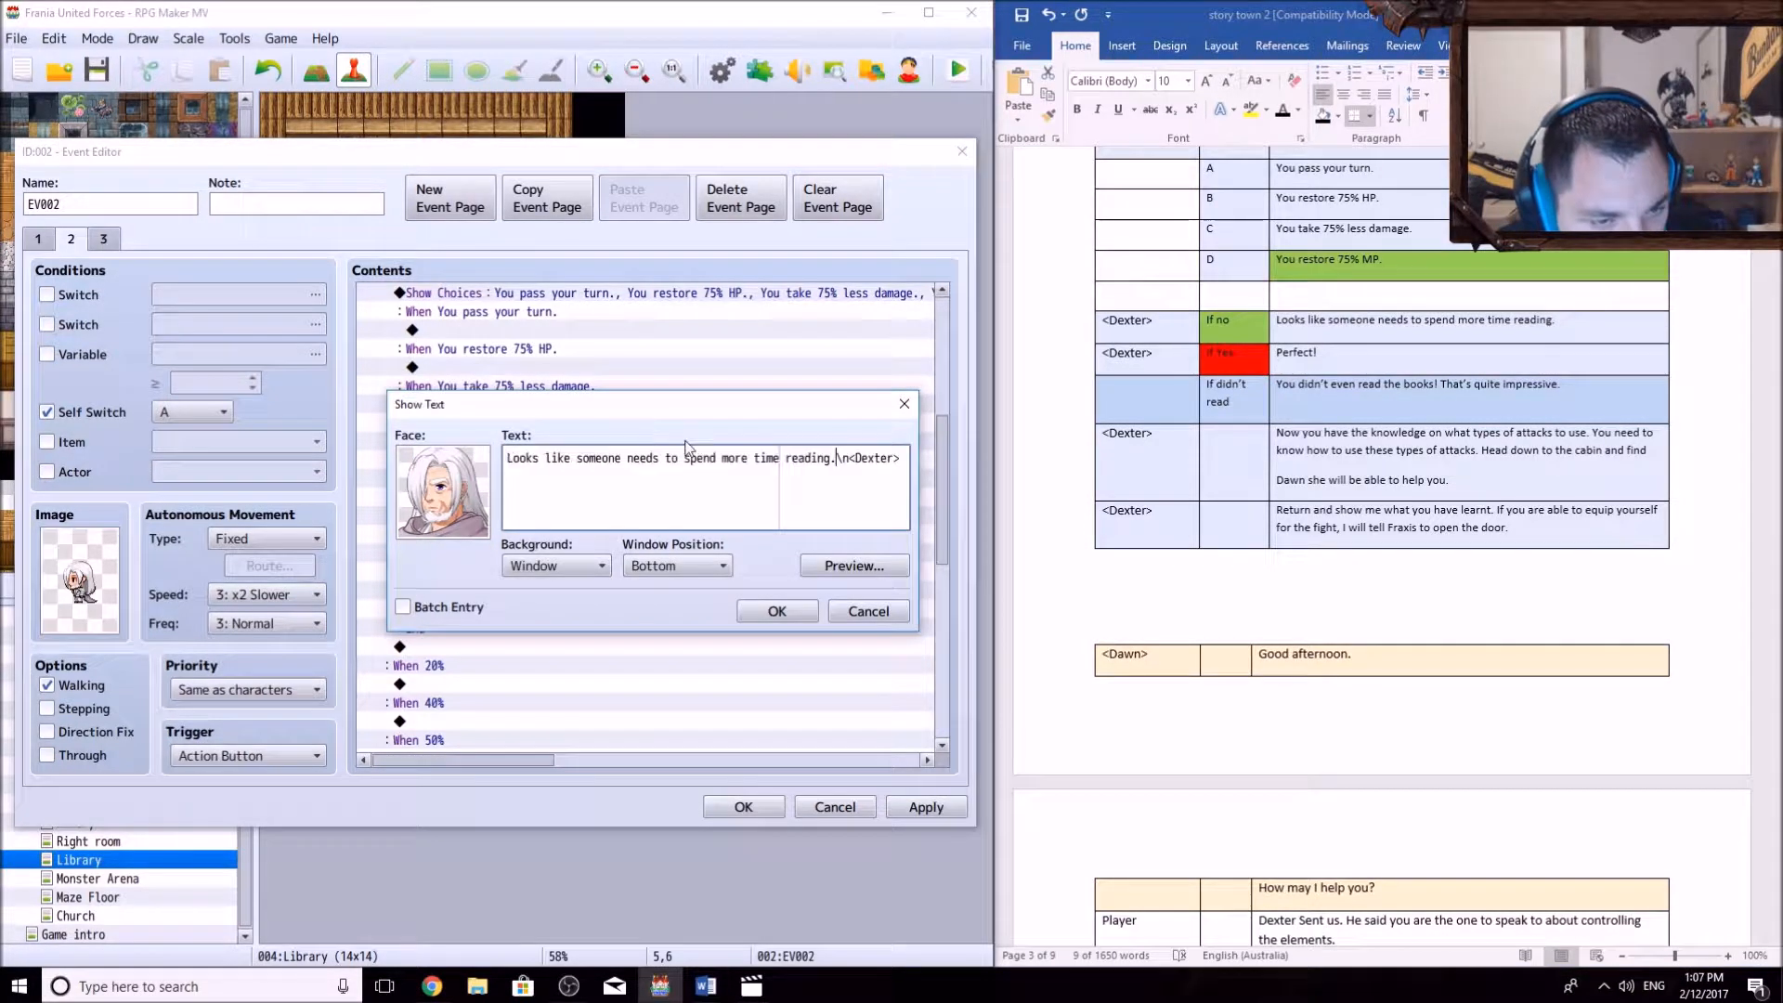
pyautogui.press('Return')
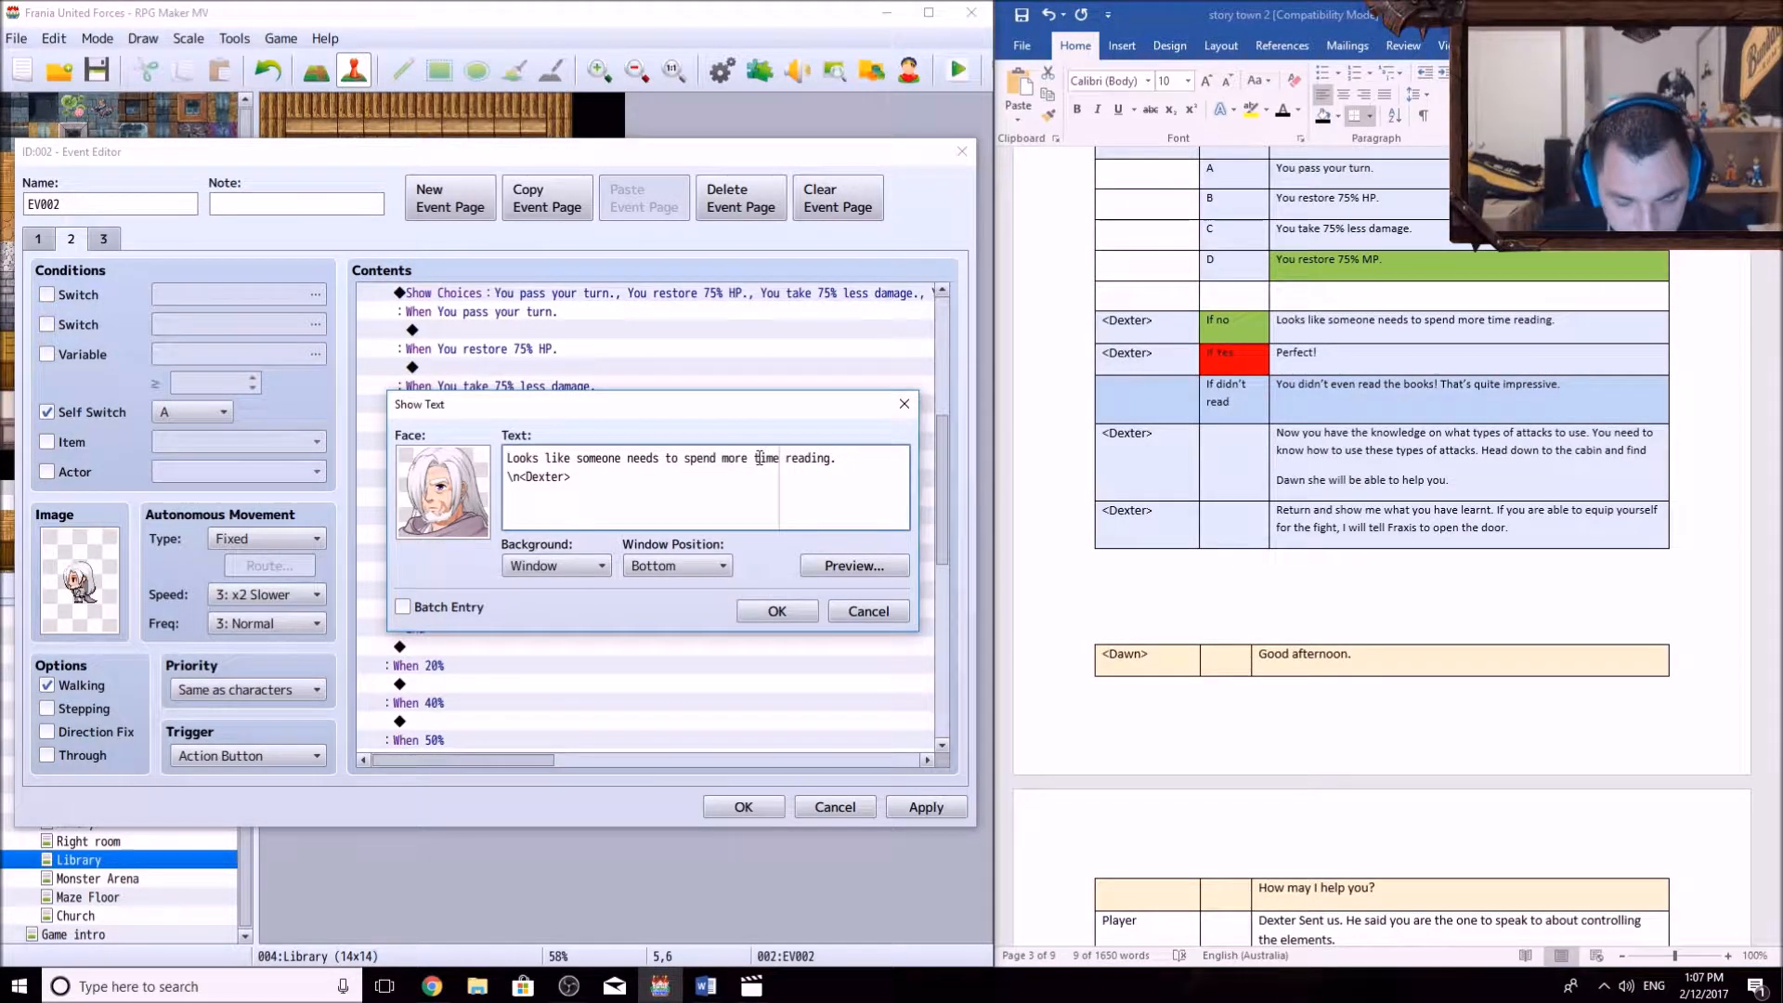
pyautogui.click(760, 458)
pyautogui.press('Return')
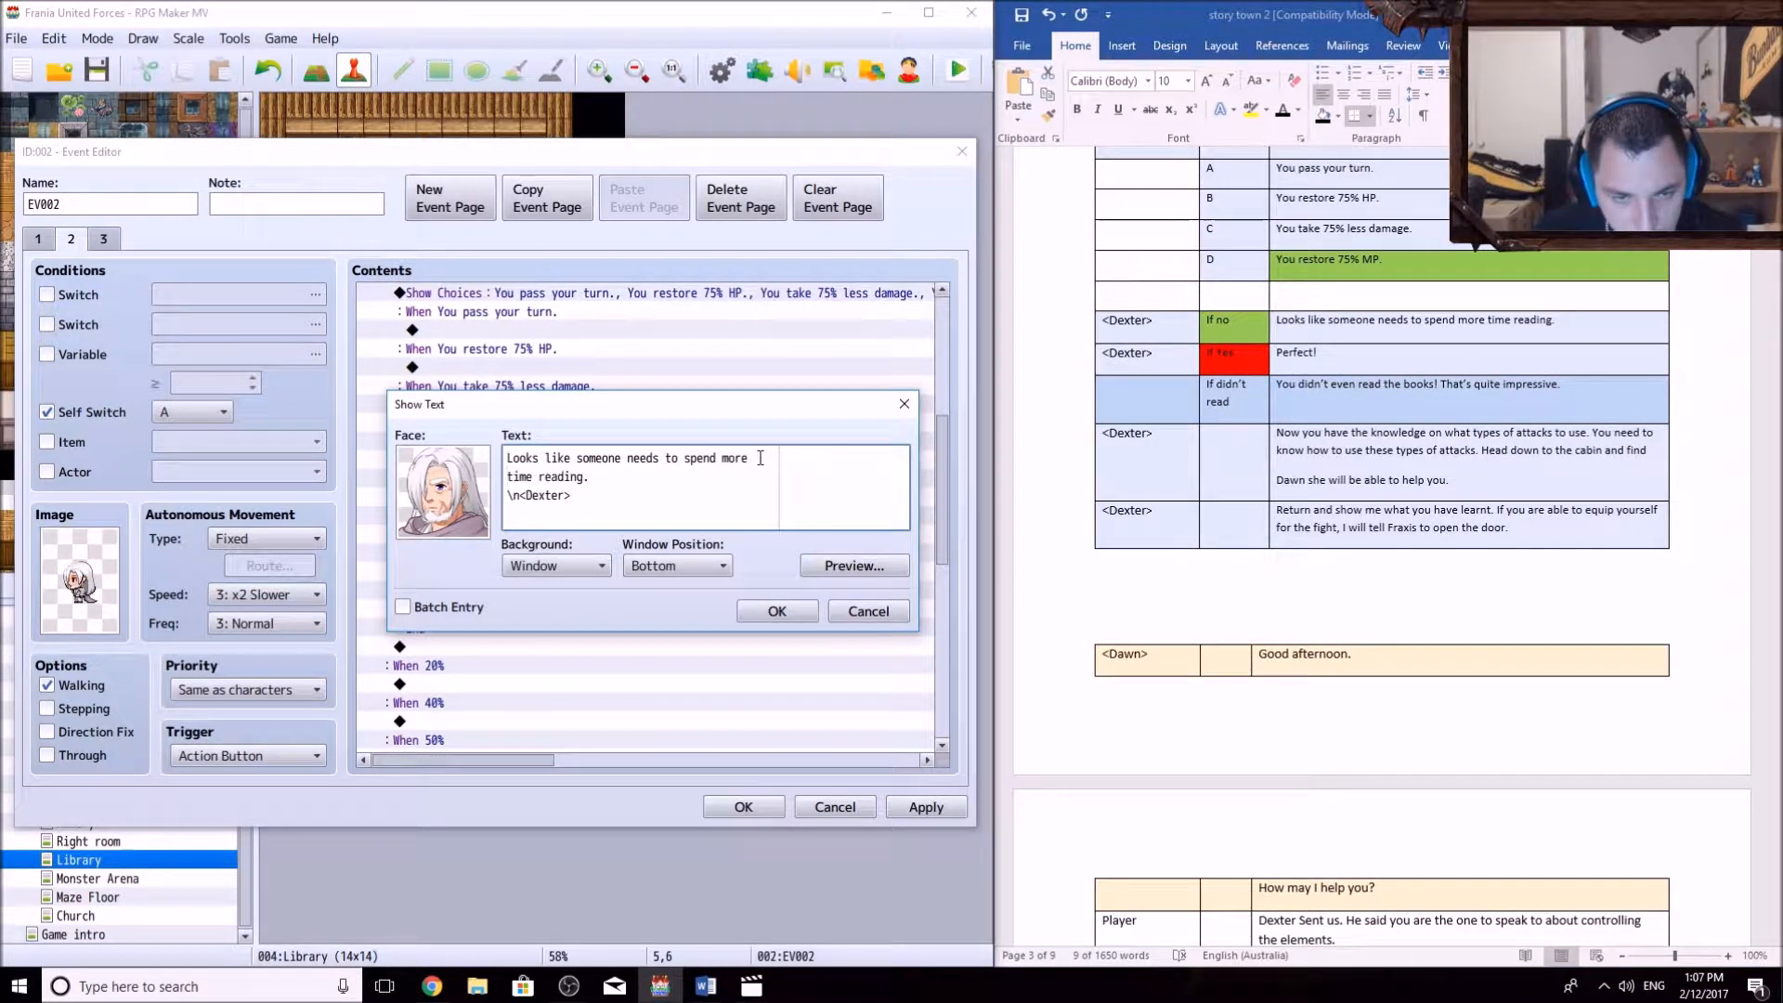
pyautogui.click(776, 613)
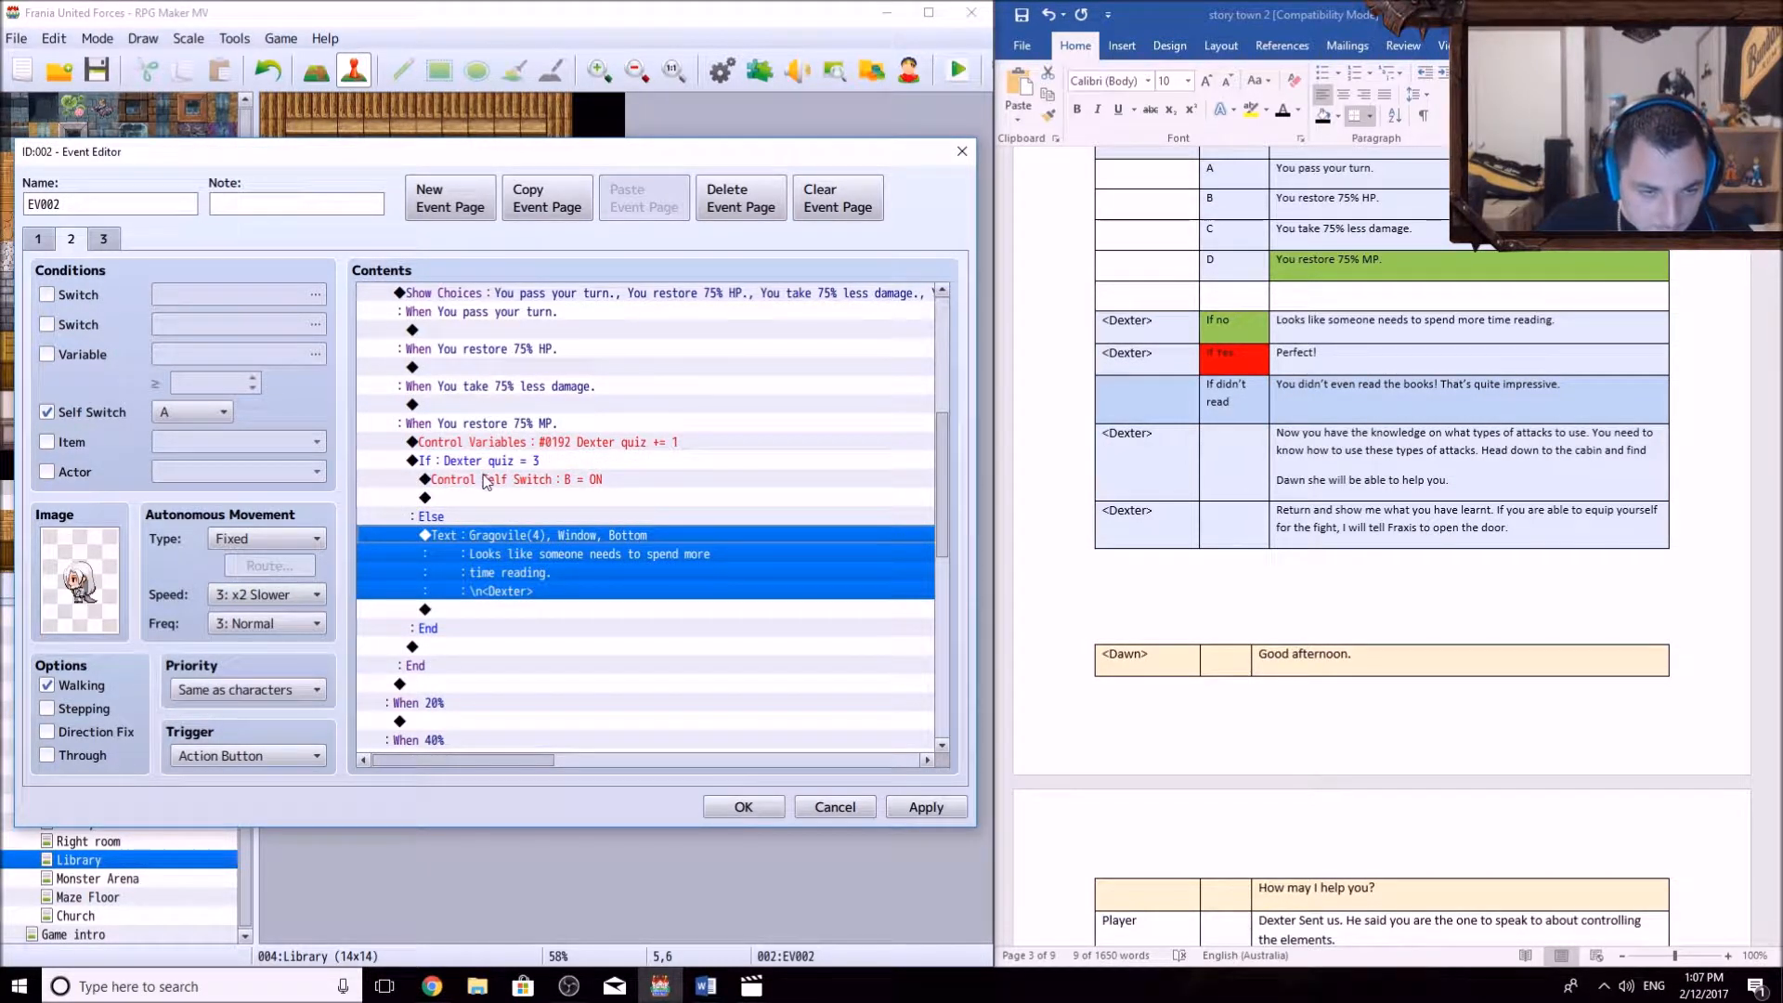
# - Set the image of Dexter's third event page to his white-haired character sprite
pyautogui.scroll(6, 474, 478)
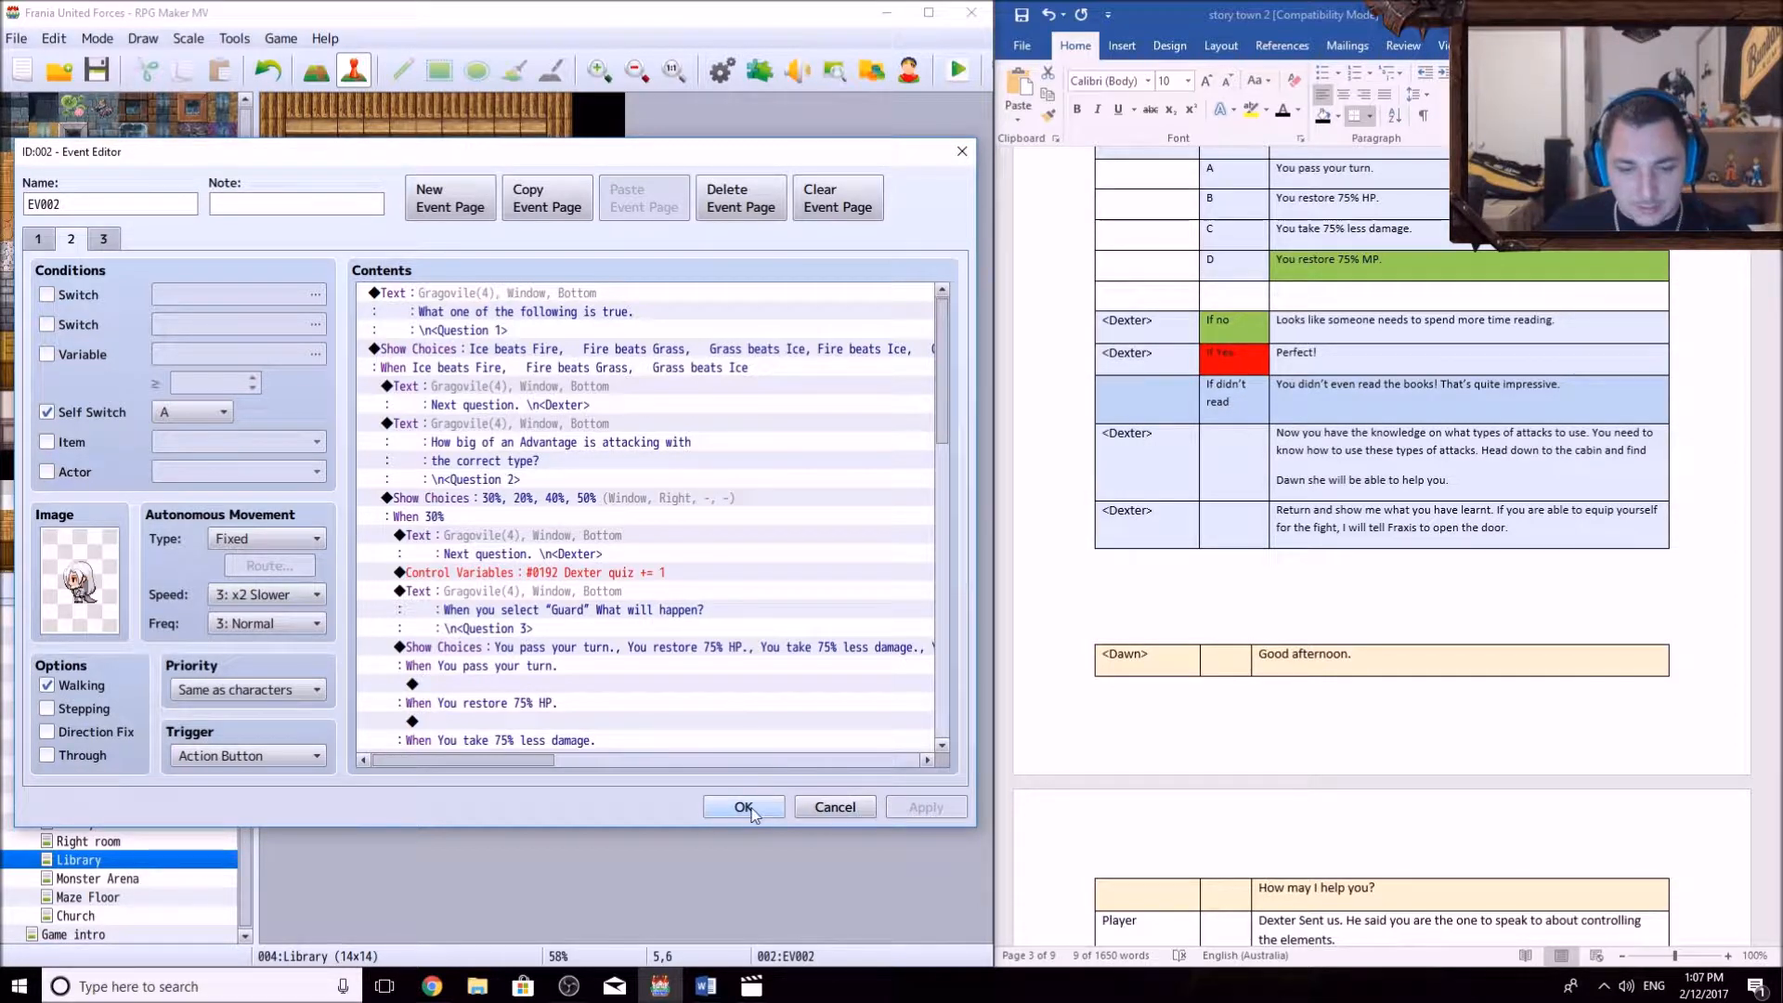
pyautogui.click(109, 238)
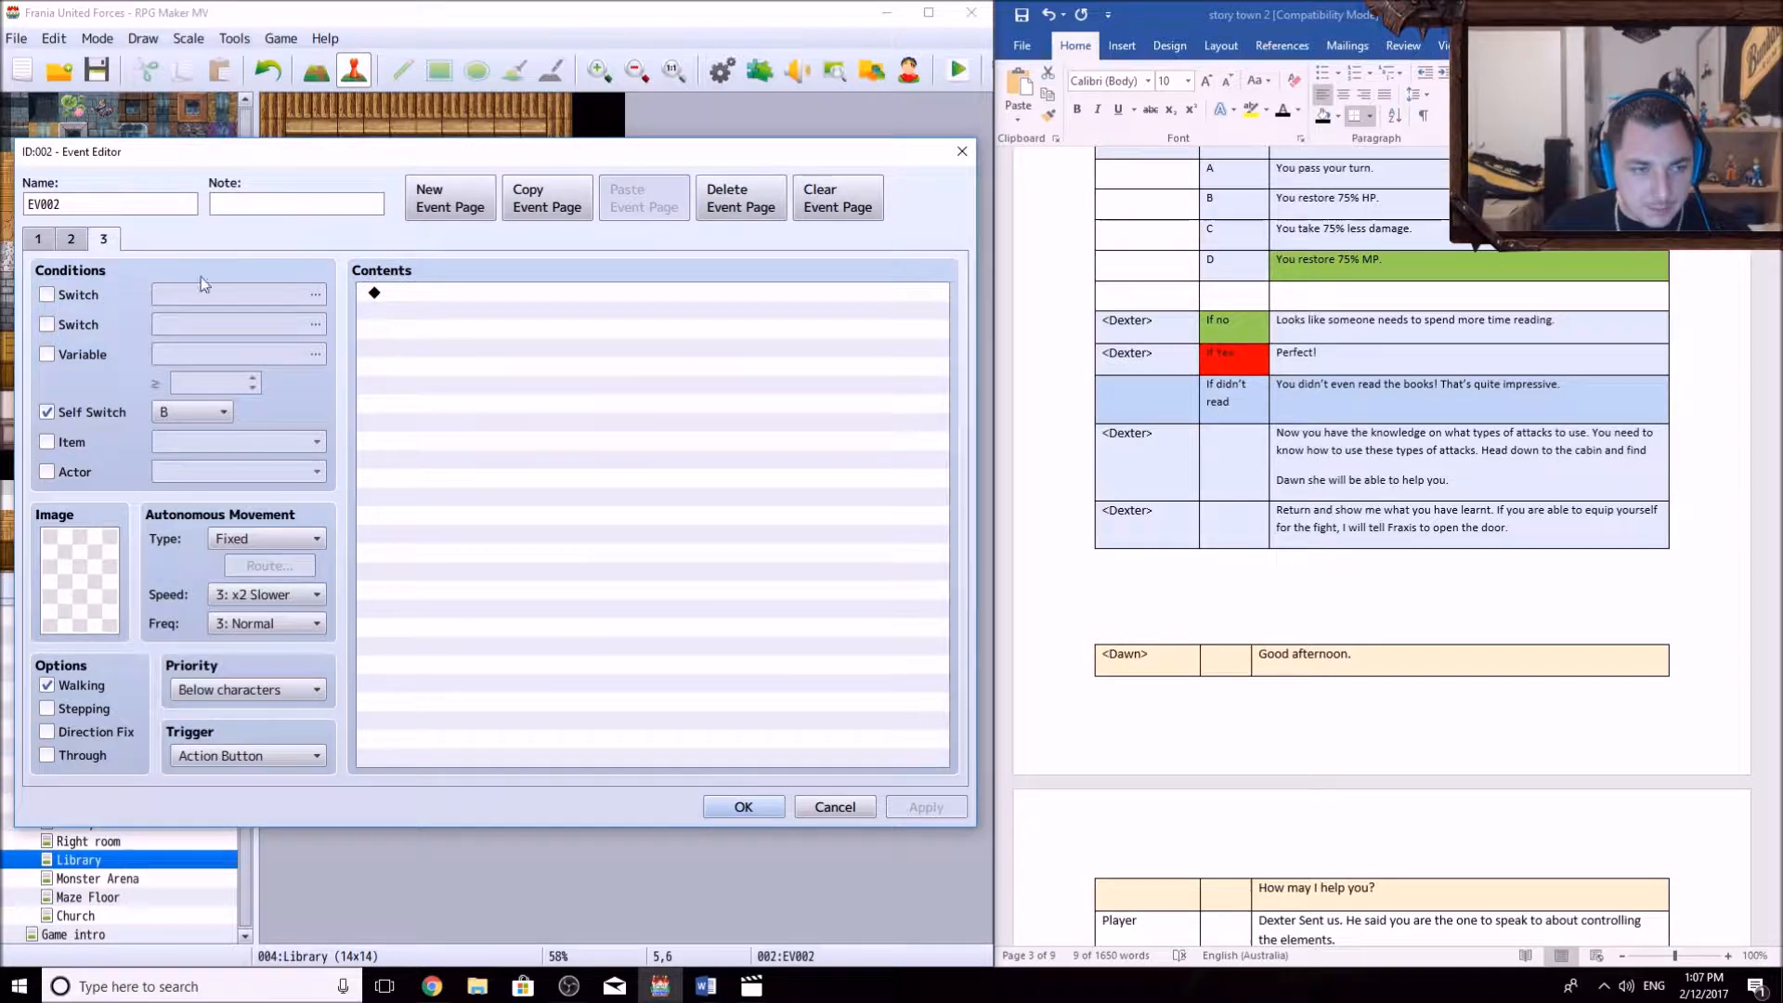
pyautogui.rightClick(429, 304)
pyautogui.press('Escape')
pyautogui.doubleClick(72, 566)
pyautogui.click(260, 487)
pyautogui.doubleClick(411, 513)
# - Add a Show Text command reading "It worked" to event page 3 and accept the event changes
pyautogui.rightClick(465, 296)
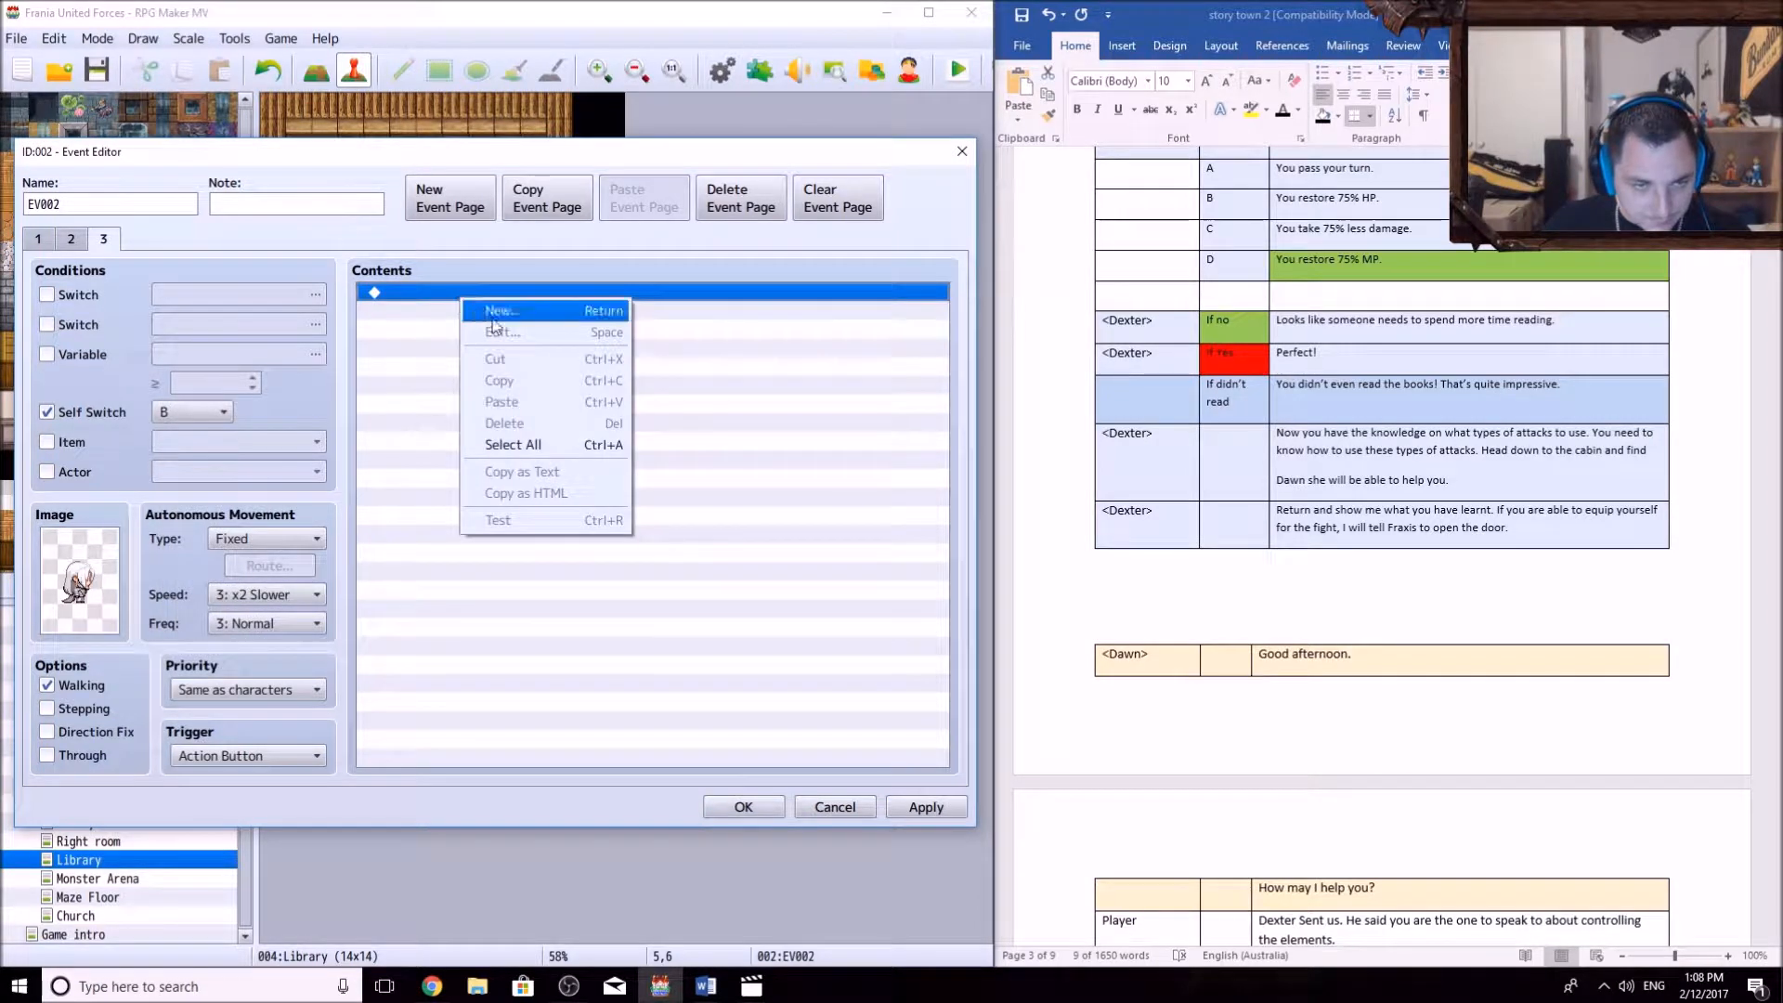
pyautogui.click(520, 307)
pyautogui.click(529, 299)
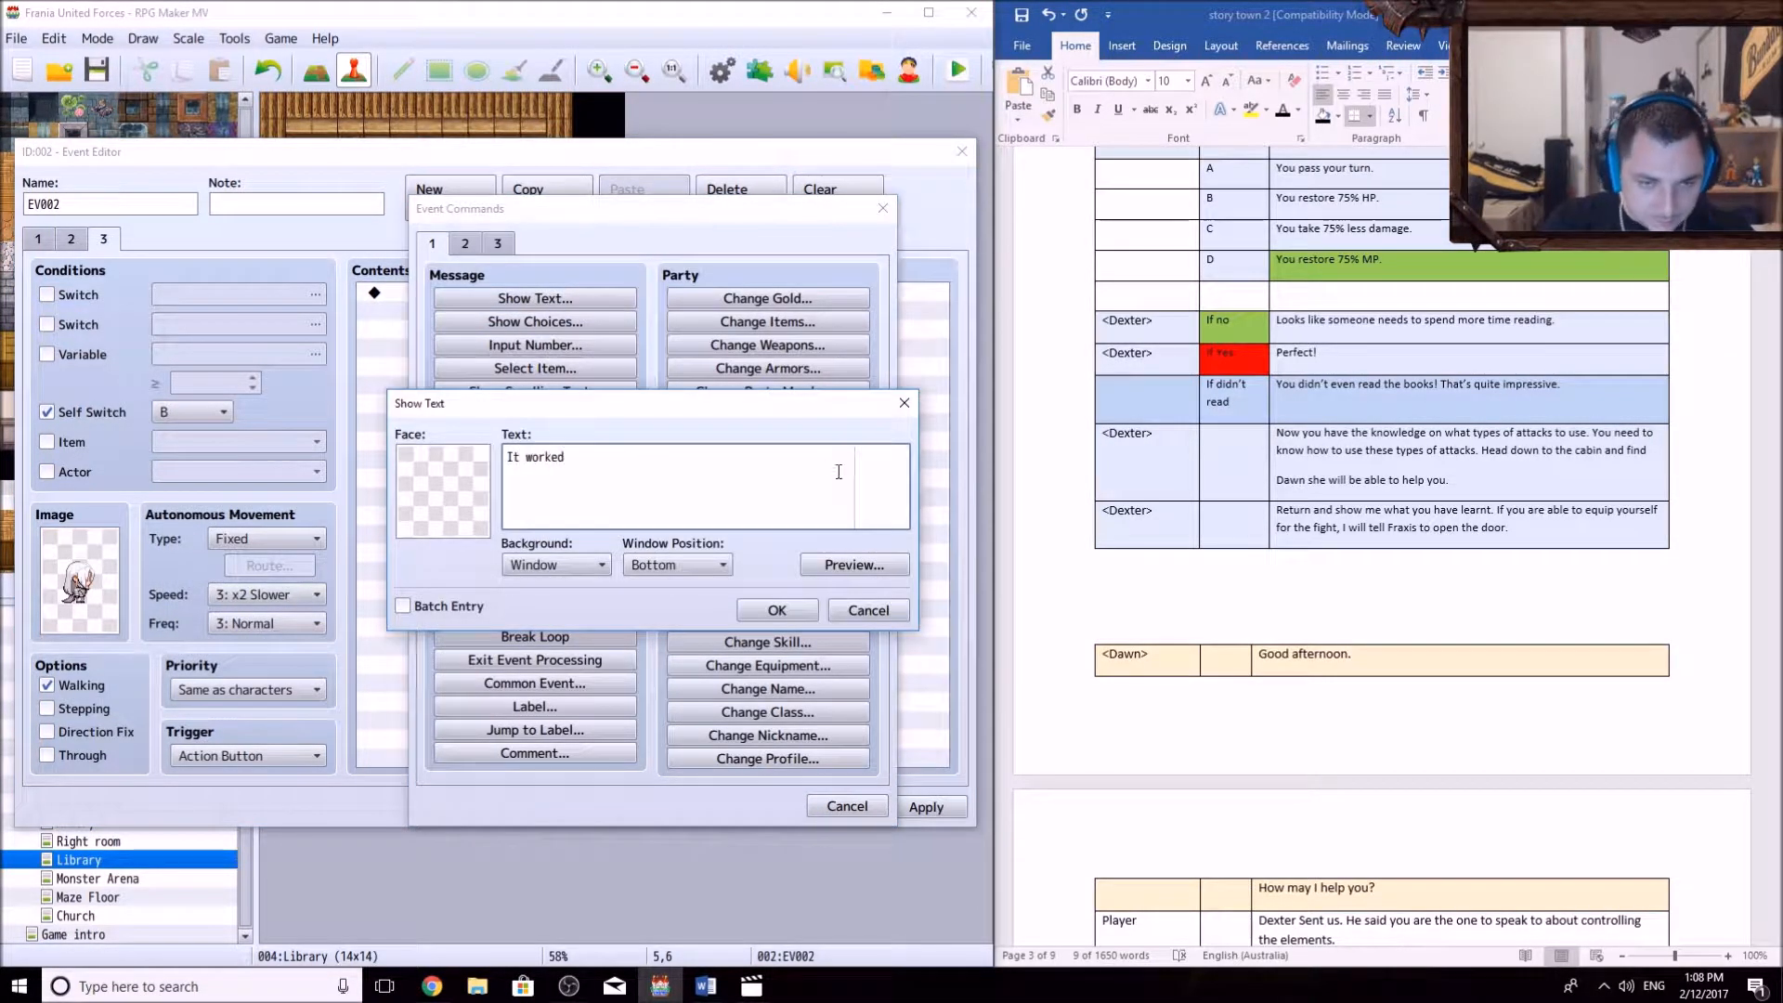
pyautogui.click(776, 610)
pyautogui.click(738, 804)
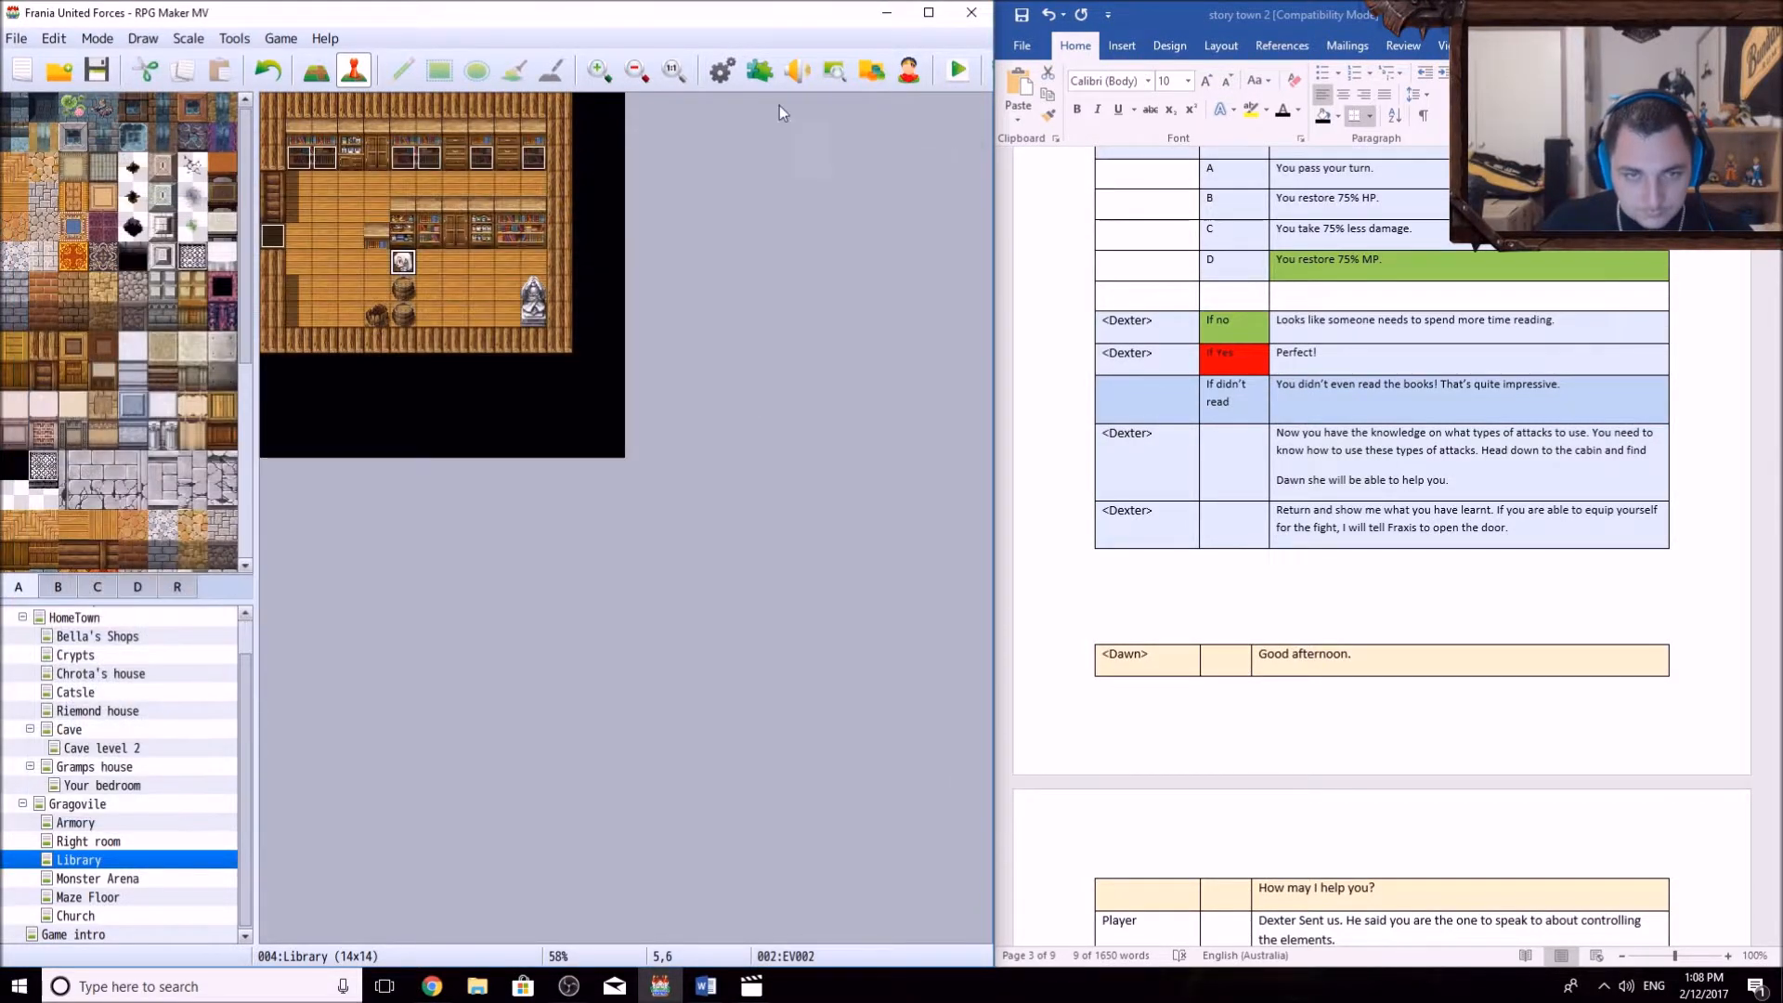
# - Start a playtest, saving the changes to the game, and load the saved game in File 1
pyautogui.click(955, 69)
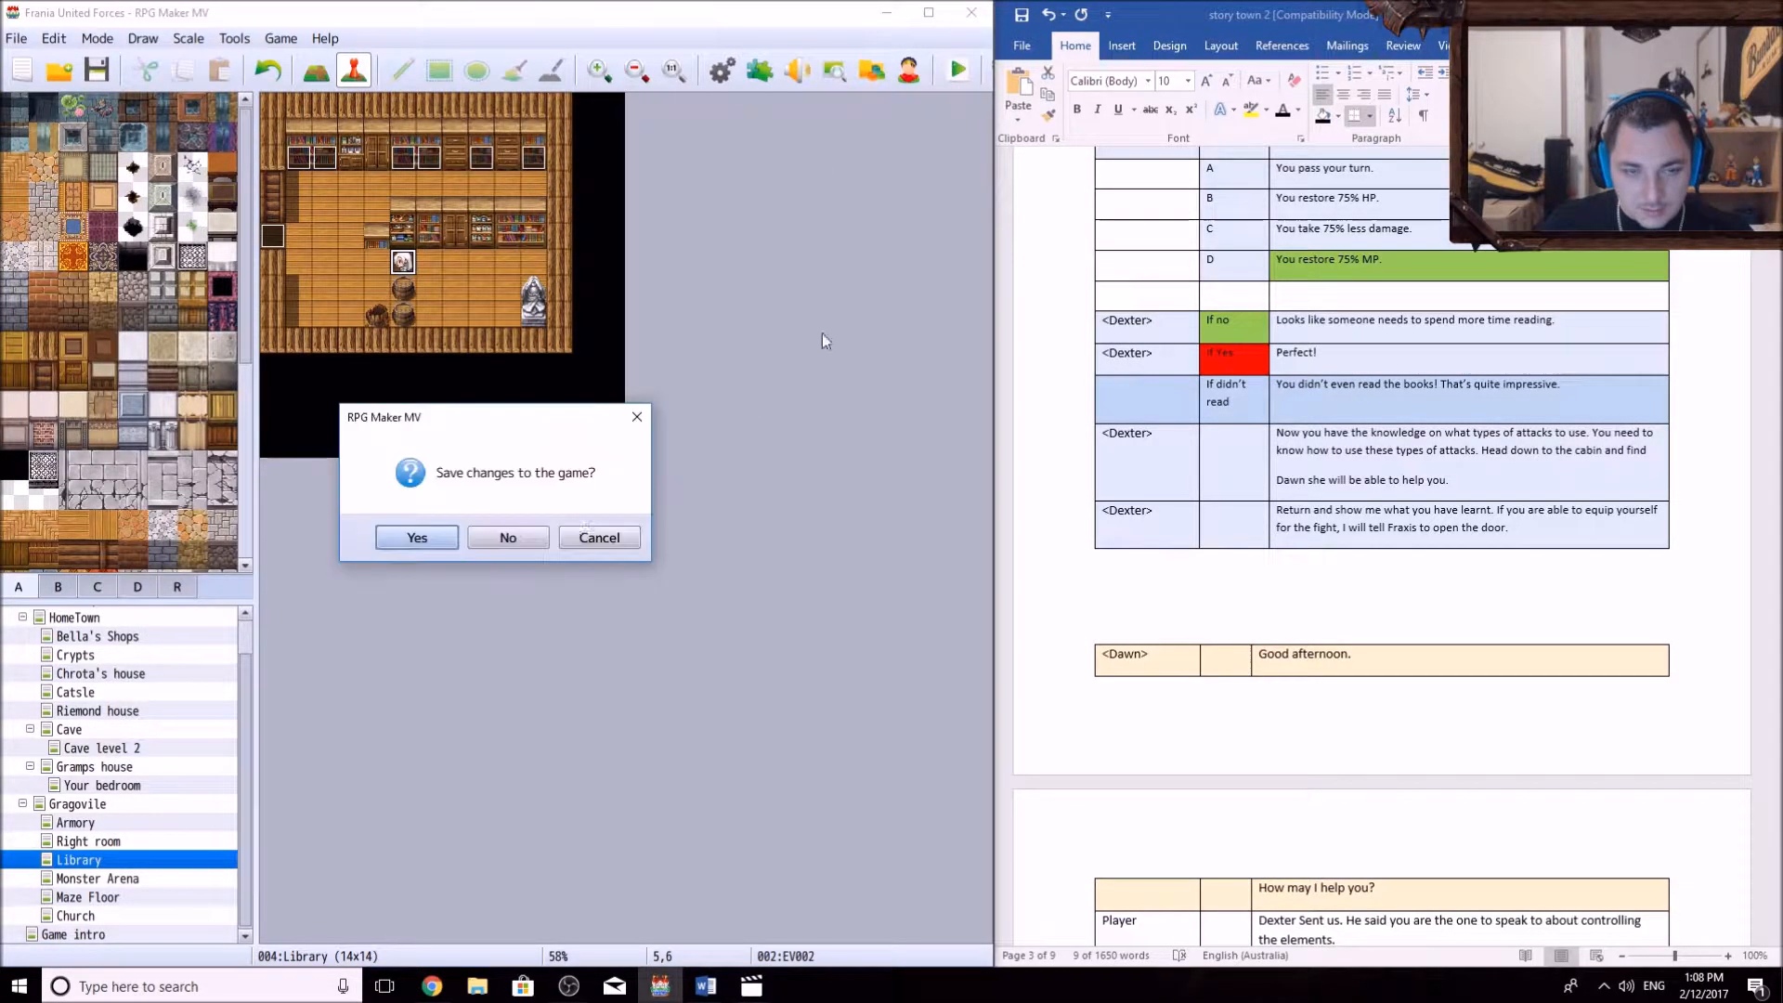
pyautogui.click(416, 539)
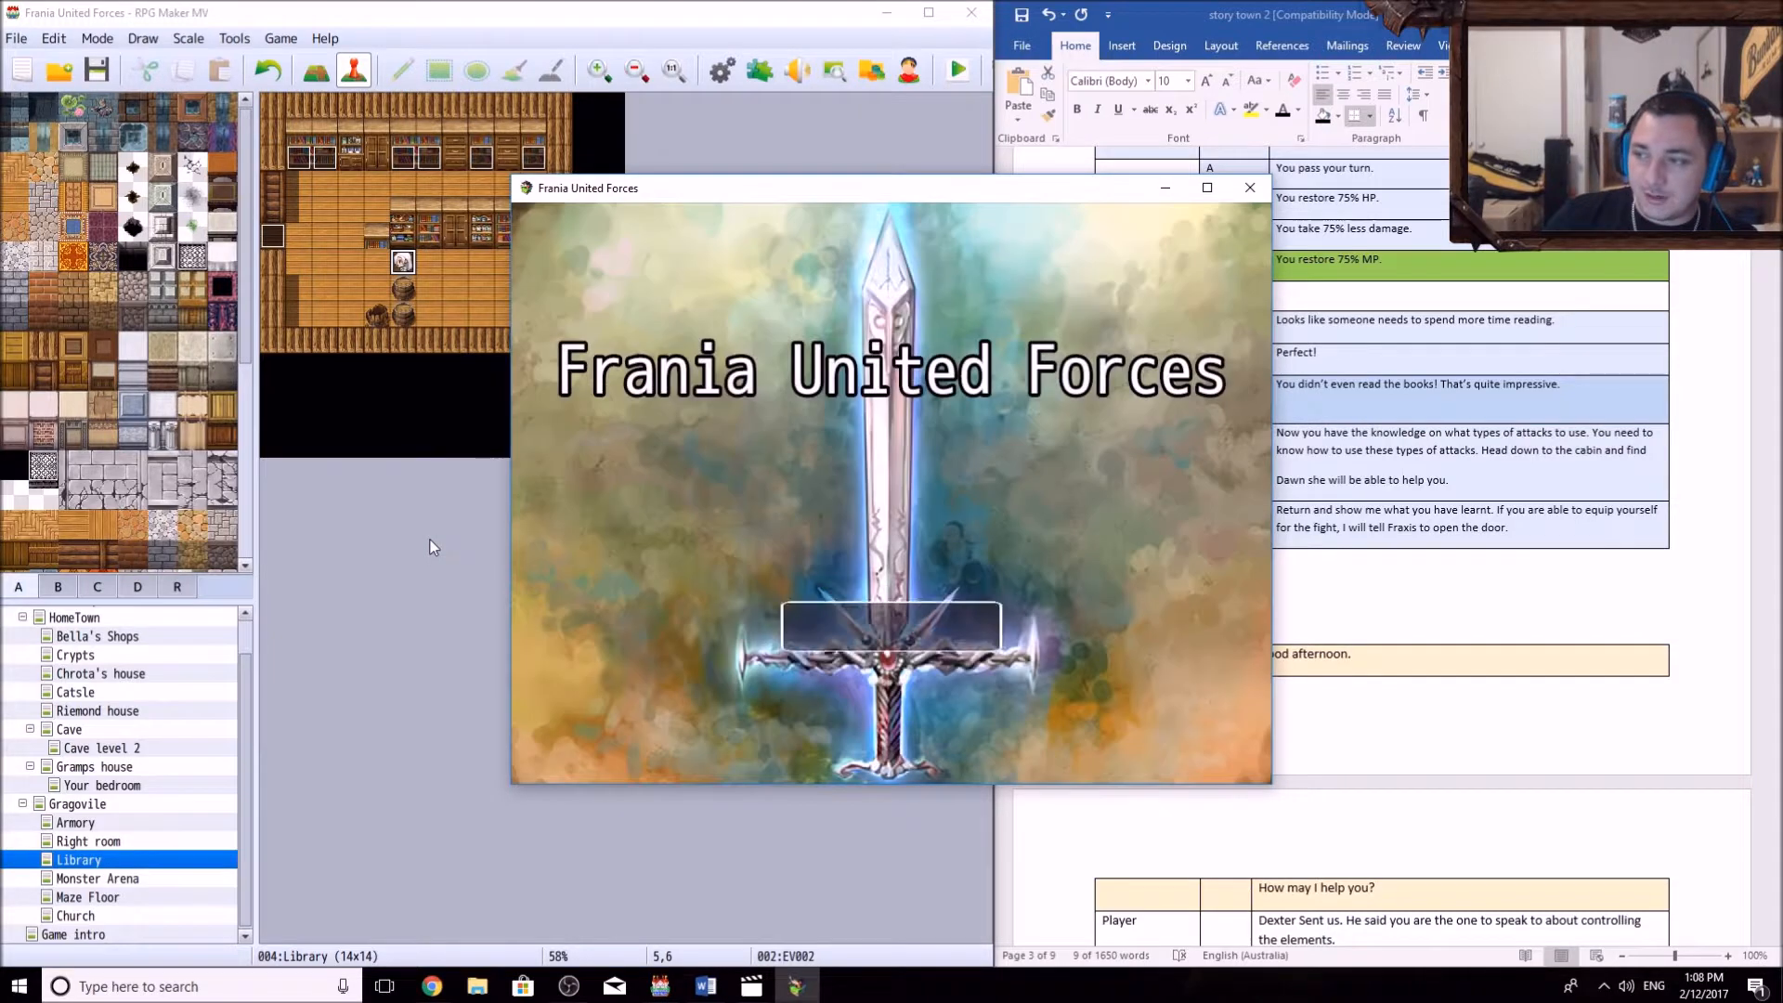
pyautogui.press('Return')
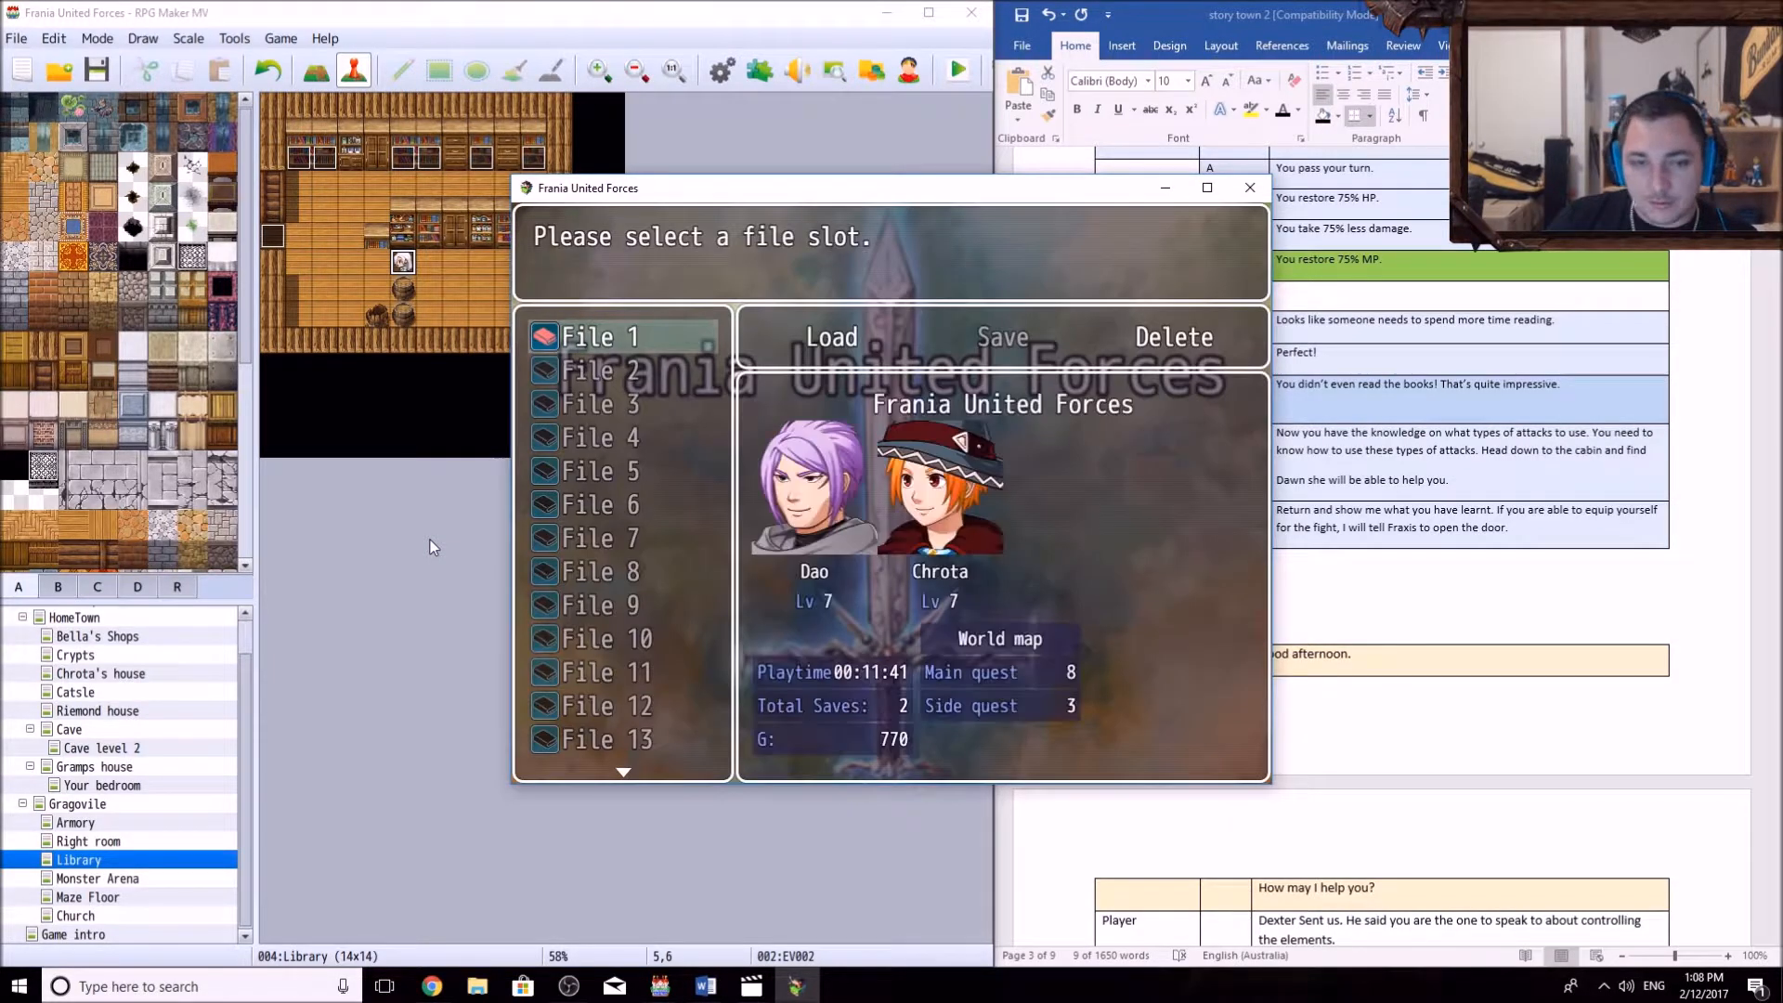
pyautogui.press('Return')
pyautogui.press('Return')
pyautogui.press('Return')
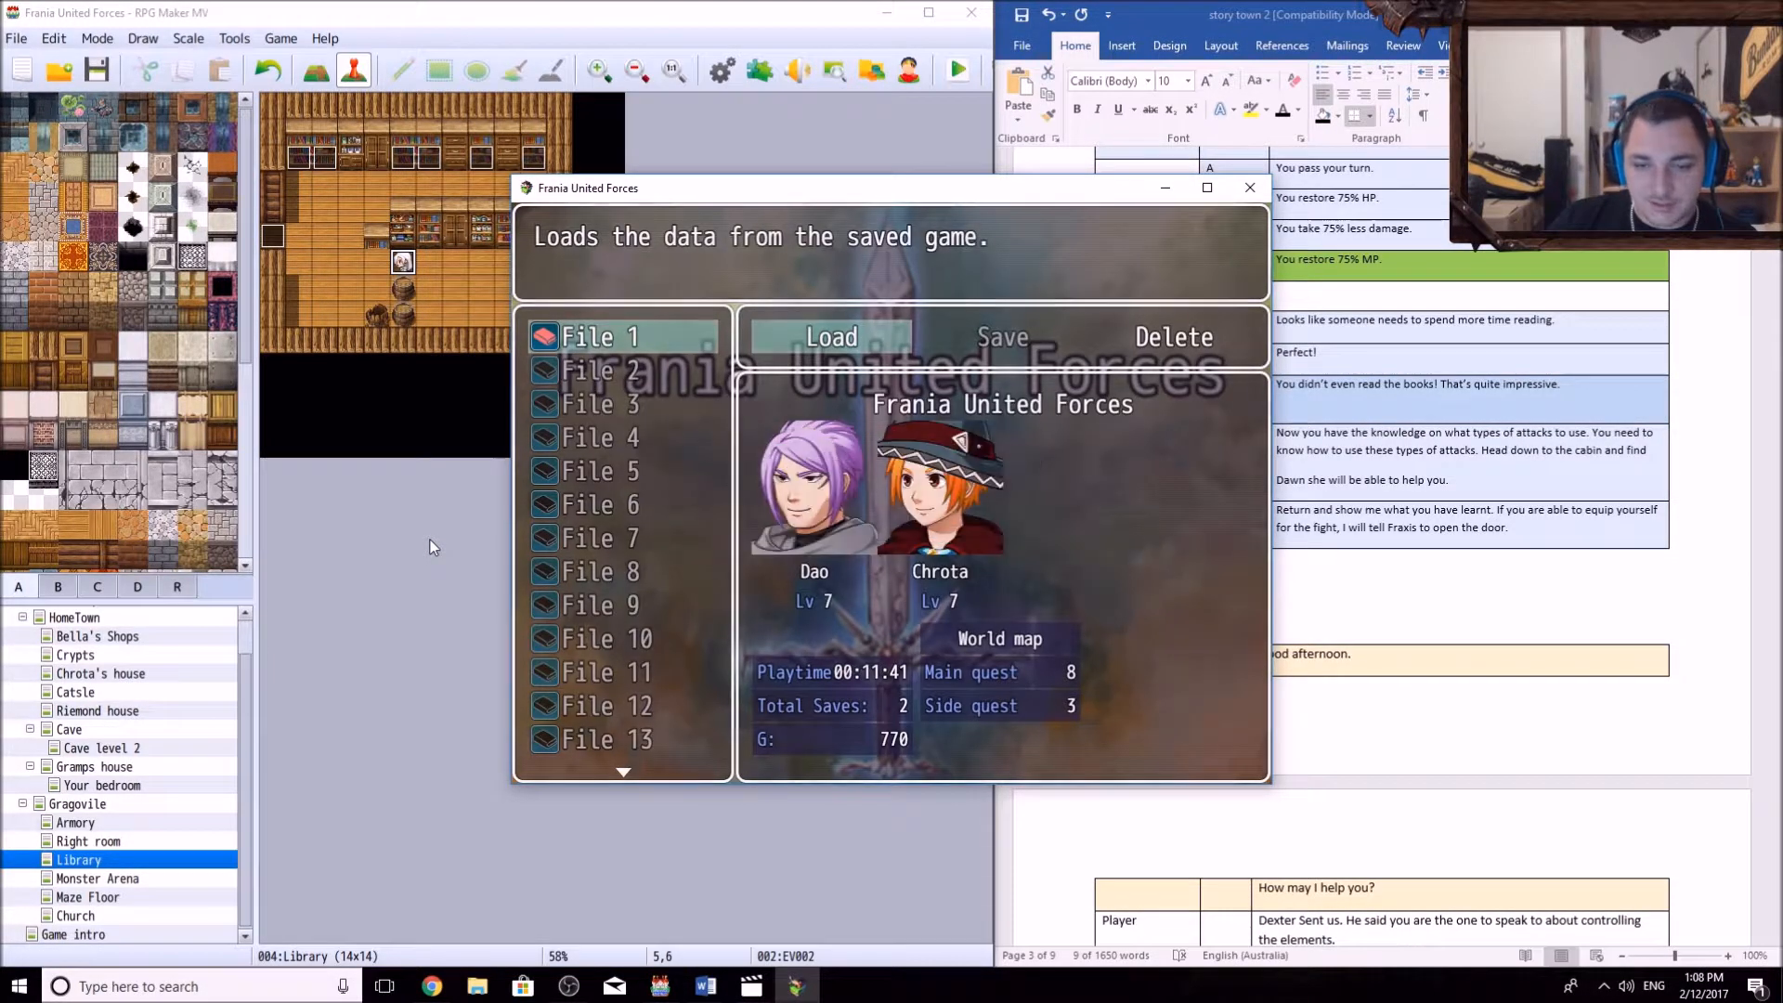
# - Walk the party up to Fraxis, go through his dialogue, and take the party to Dexter in the library
pyautogui.press('Up')
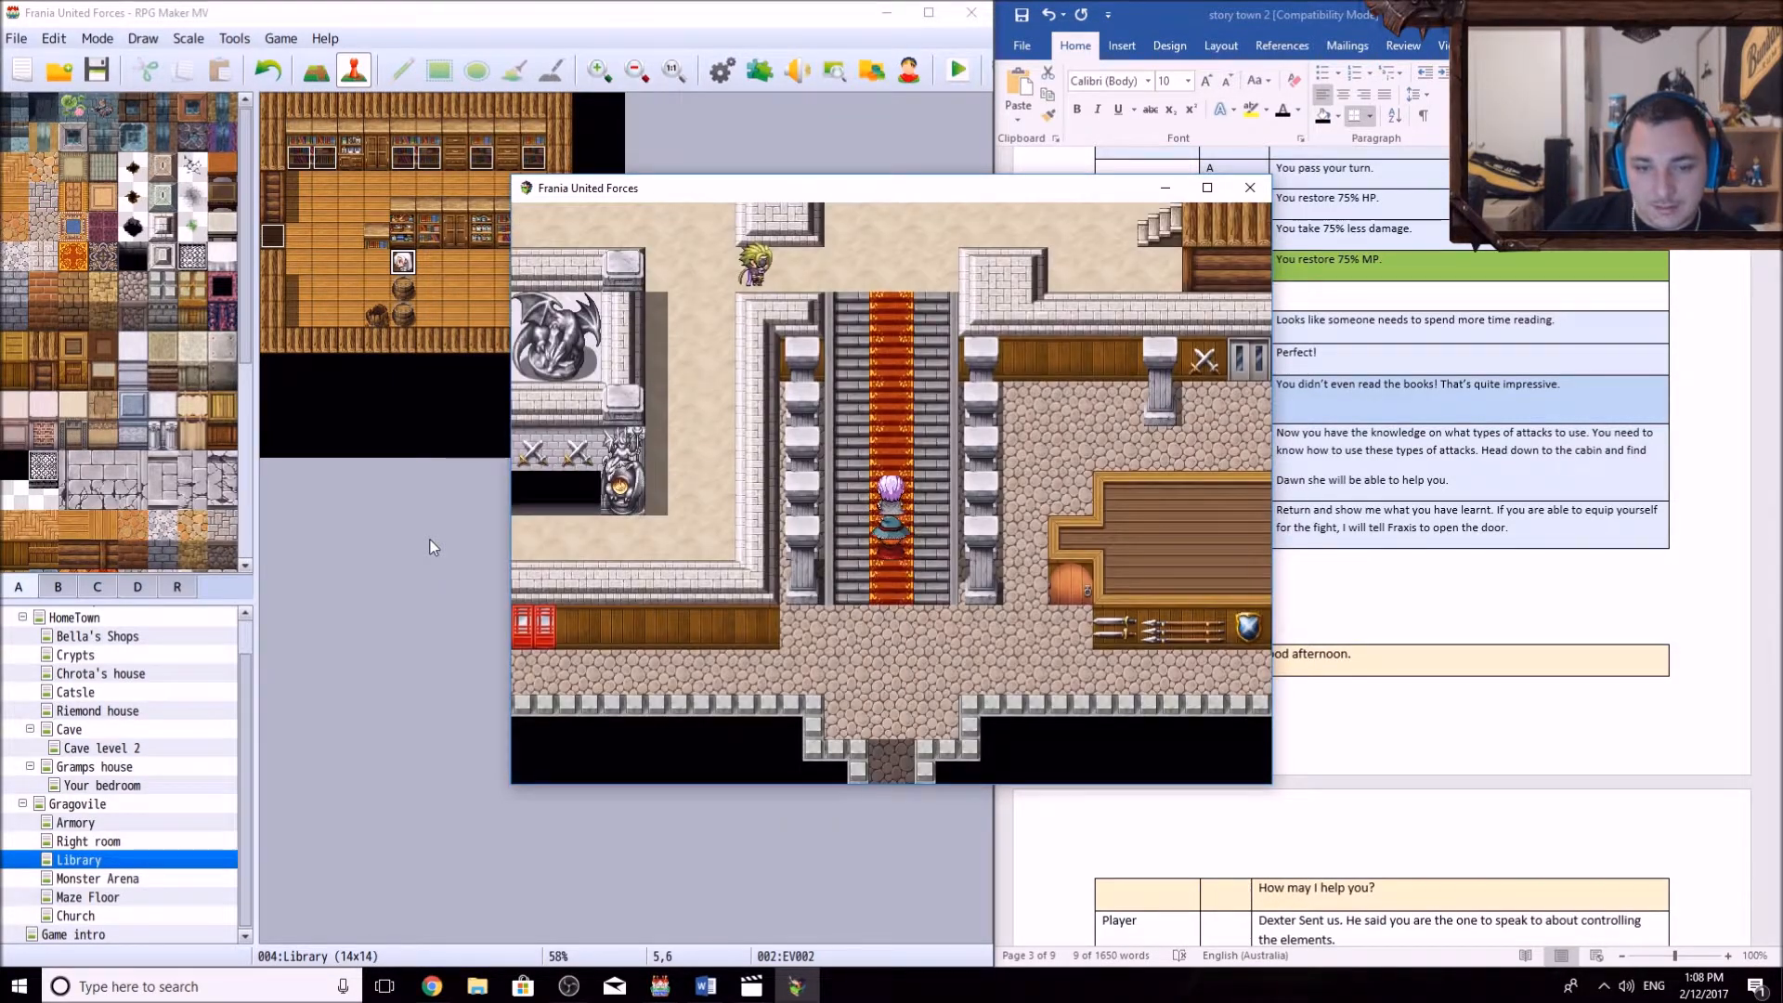
pyautogui.press('Return')
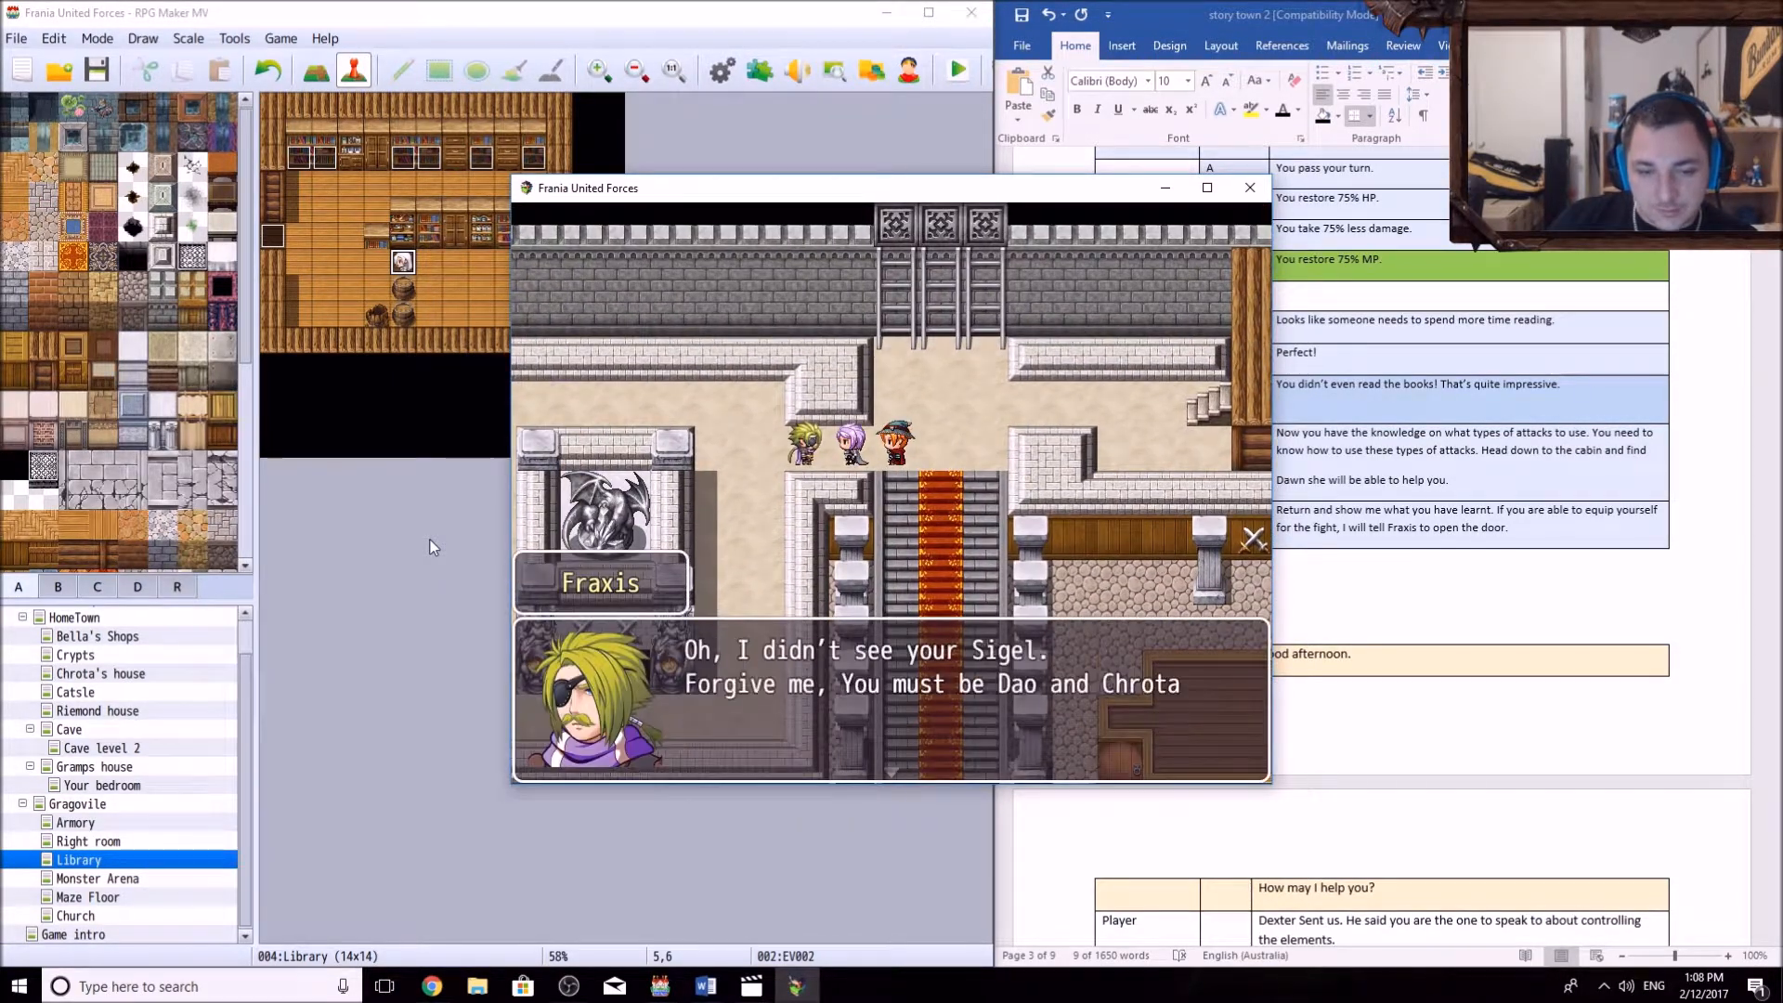
pyautogui.press('Return')
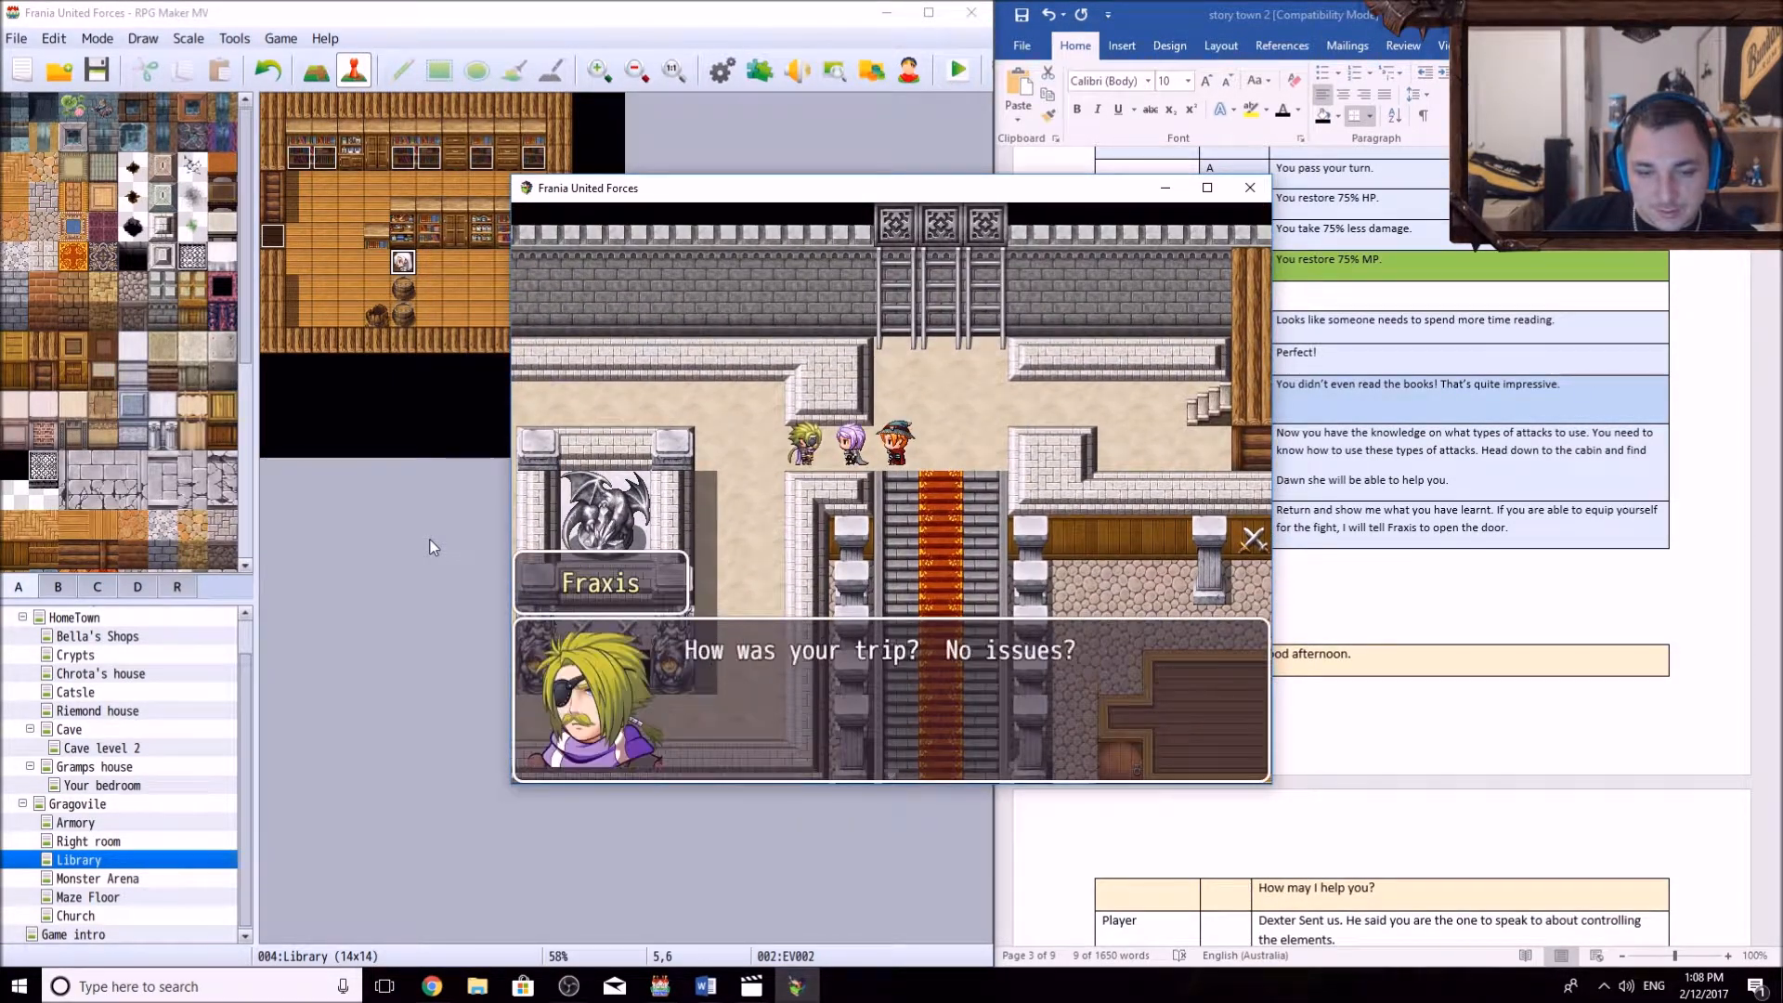
pyautogui.press('Return')
pyautogui.press('Return')
pyautogui.press('Return')
pyautogui.press('Return')
pyautogui.press('Return')
pyautogui.press('Return')
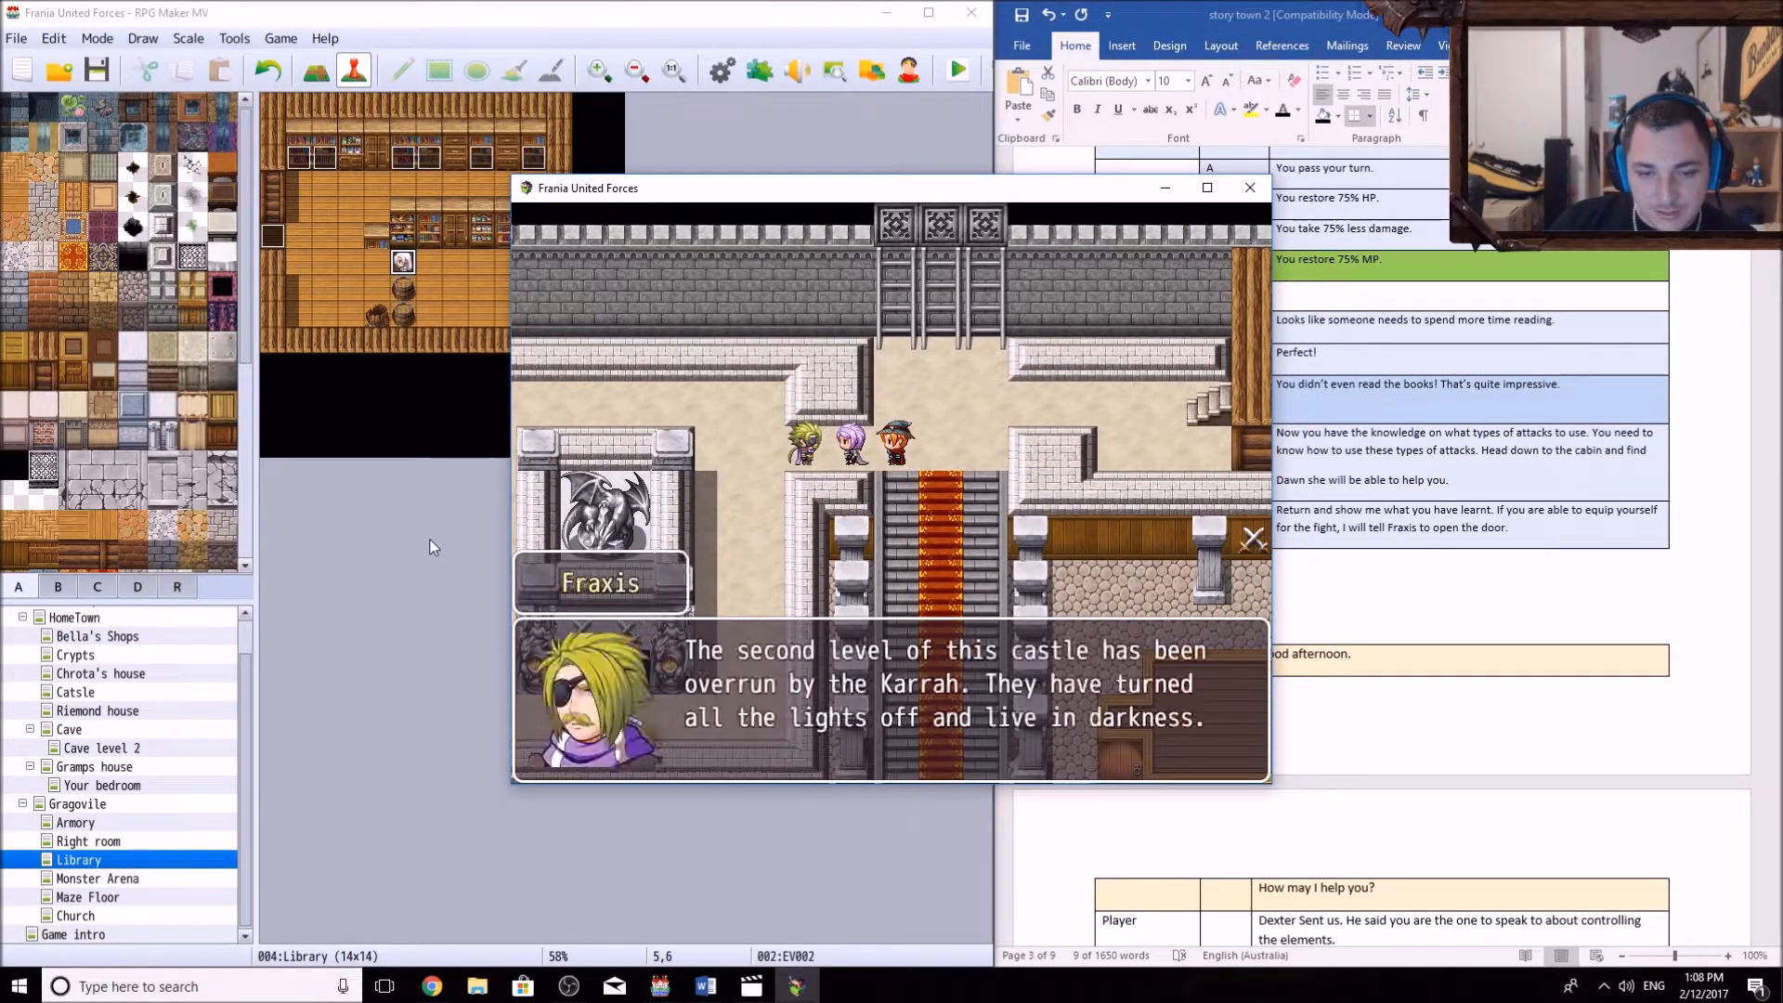
pyautogui.press('Return')
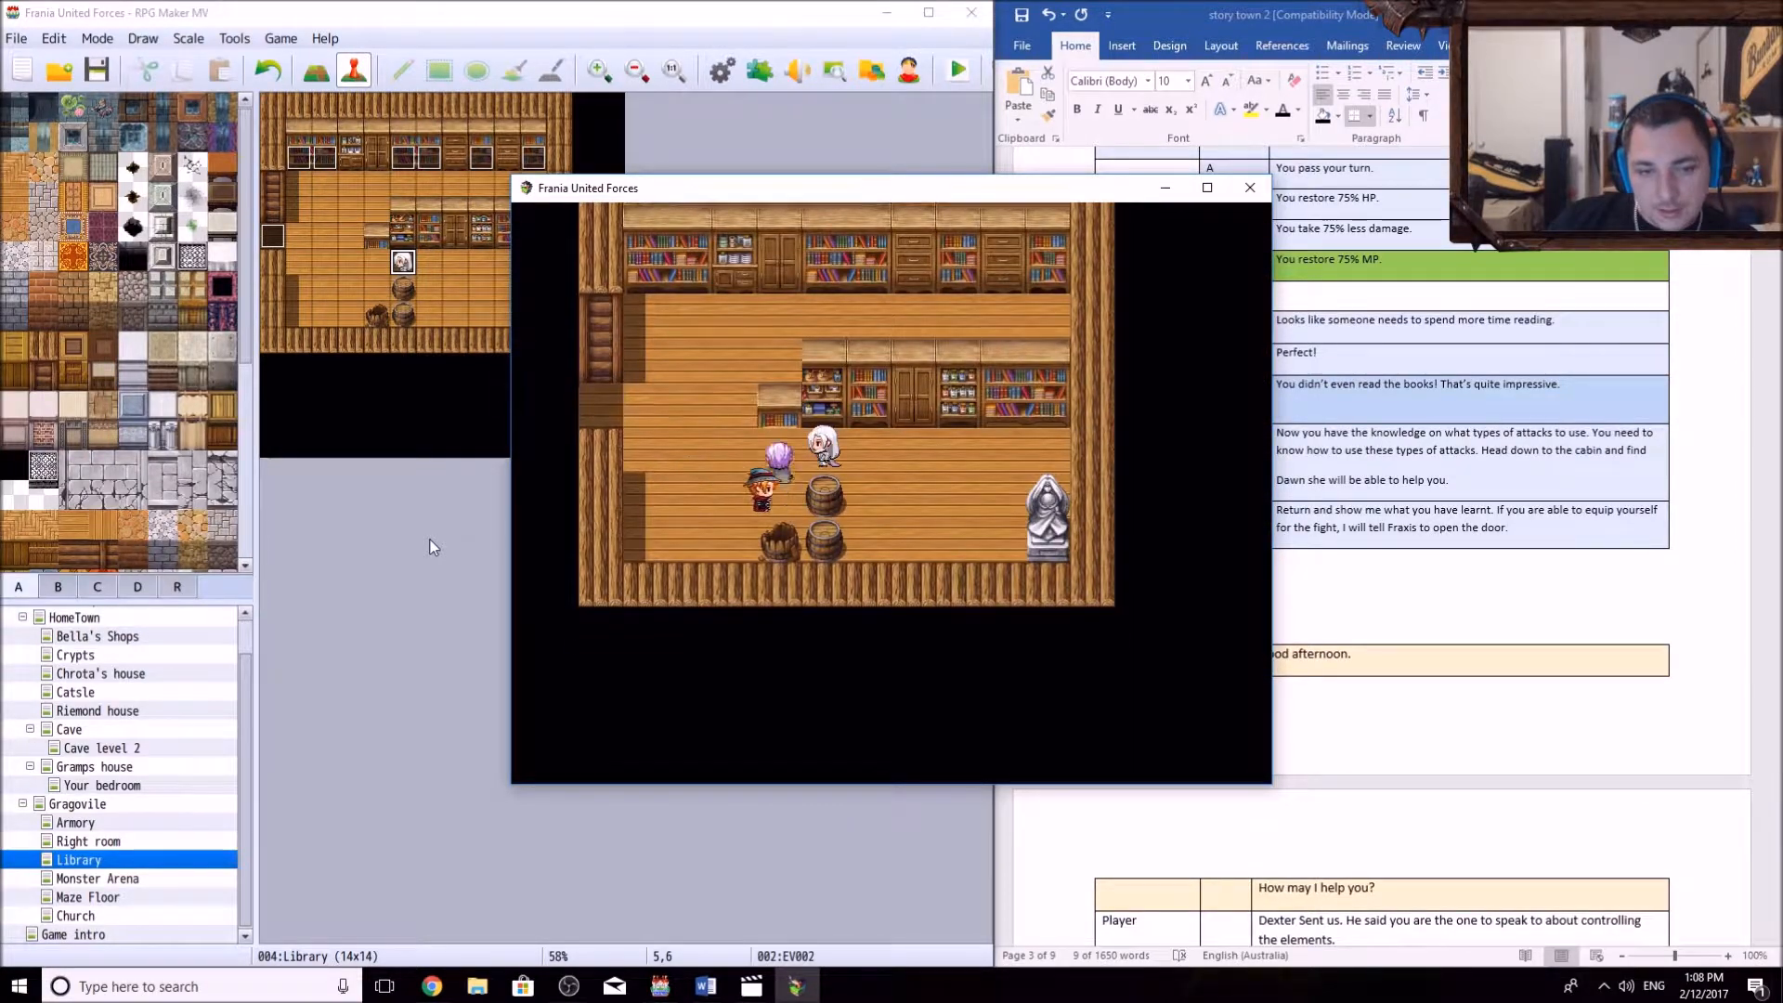
# - Talk to Dexter, read through his introduction, and answer "I still need more time."
pyautogui.press('Return')
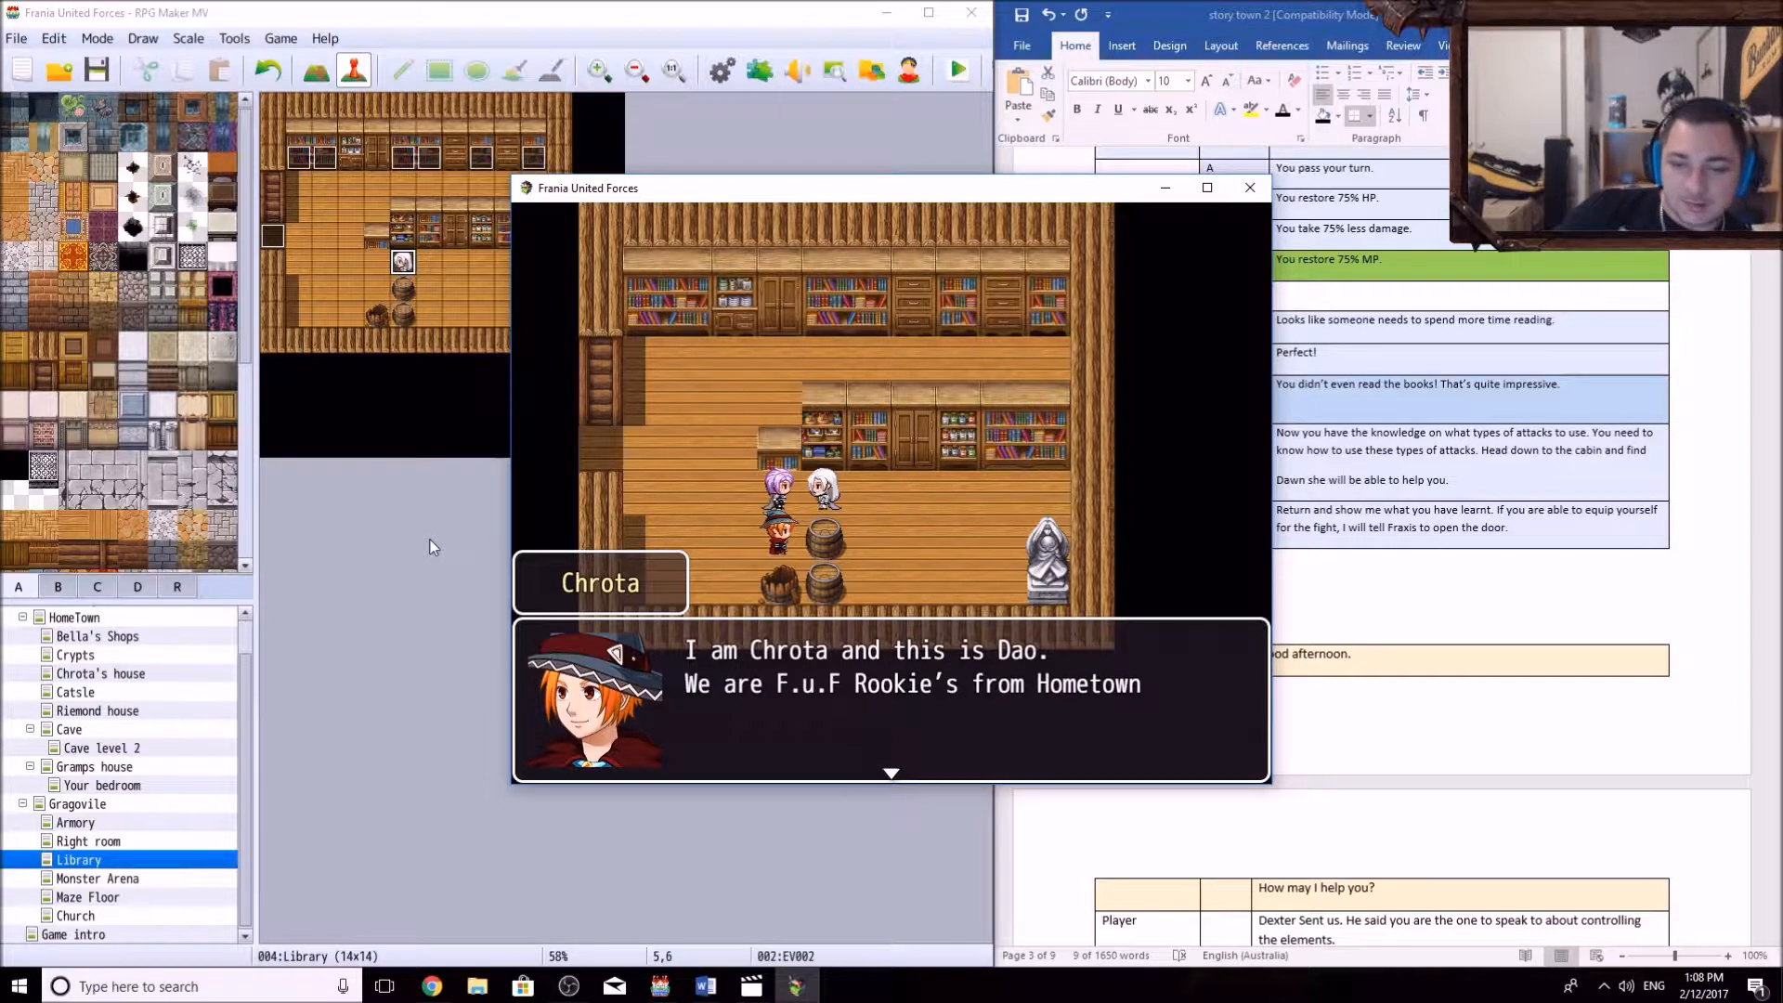
pyautogui.press('Return')
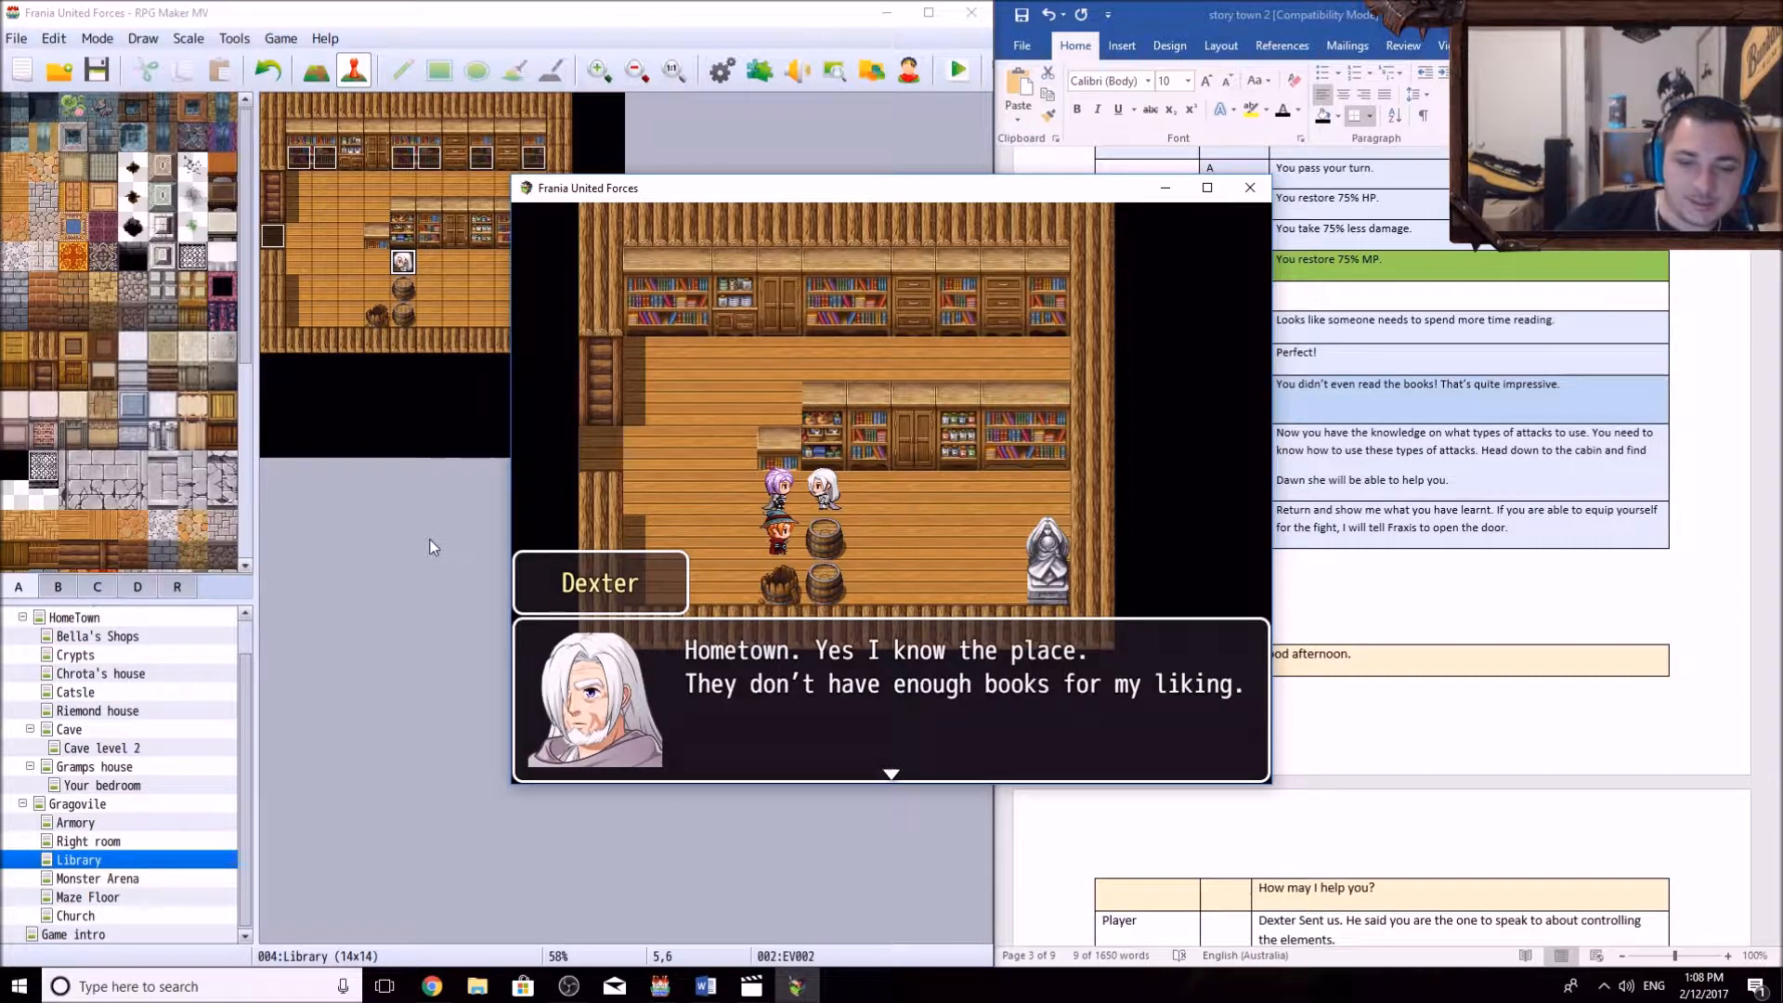
pyautogui.press('Return')
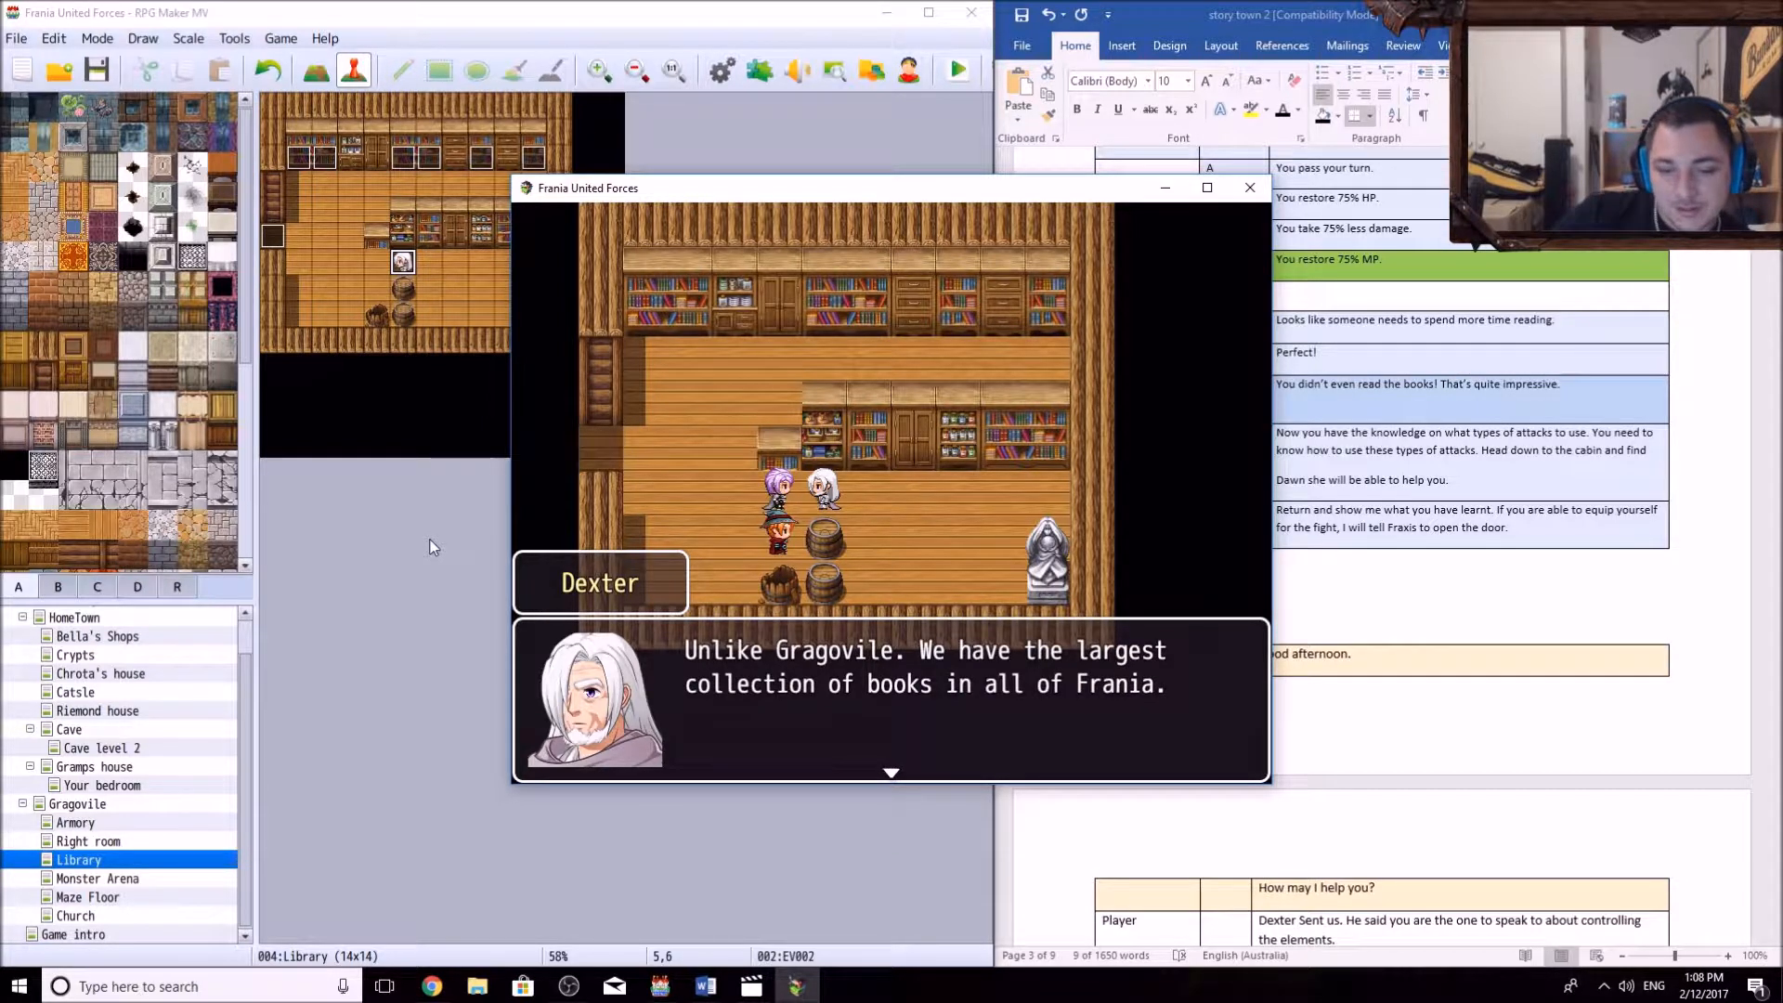
pyautogui.press('Return')
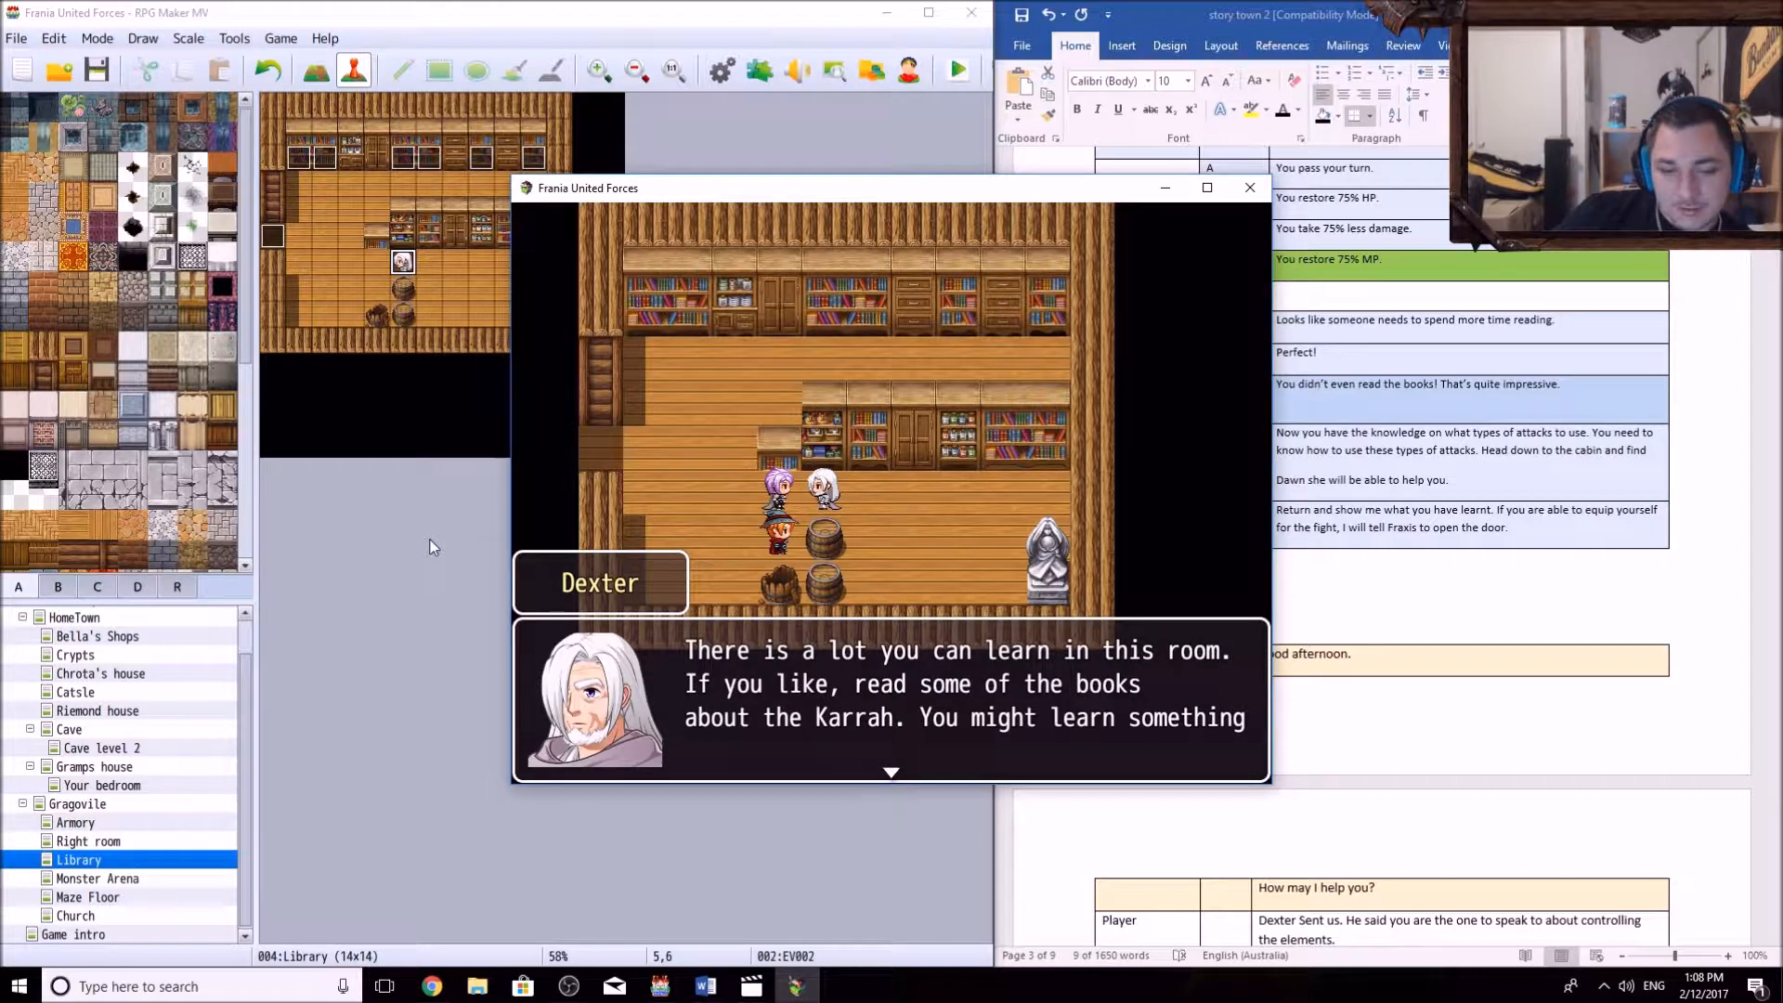
pyautogui.press('Return')
pyautogui.press('Return')
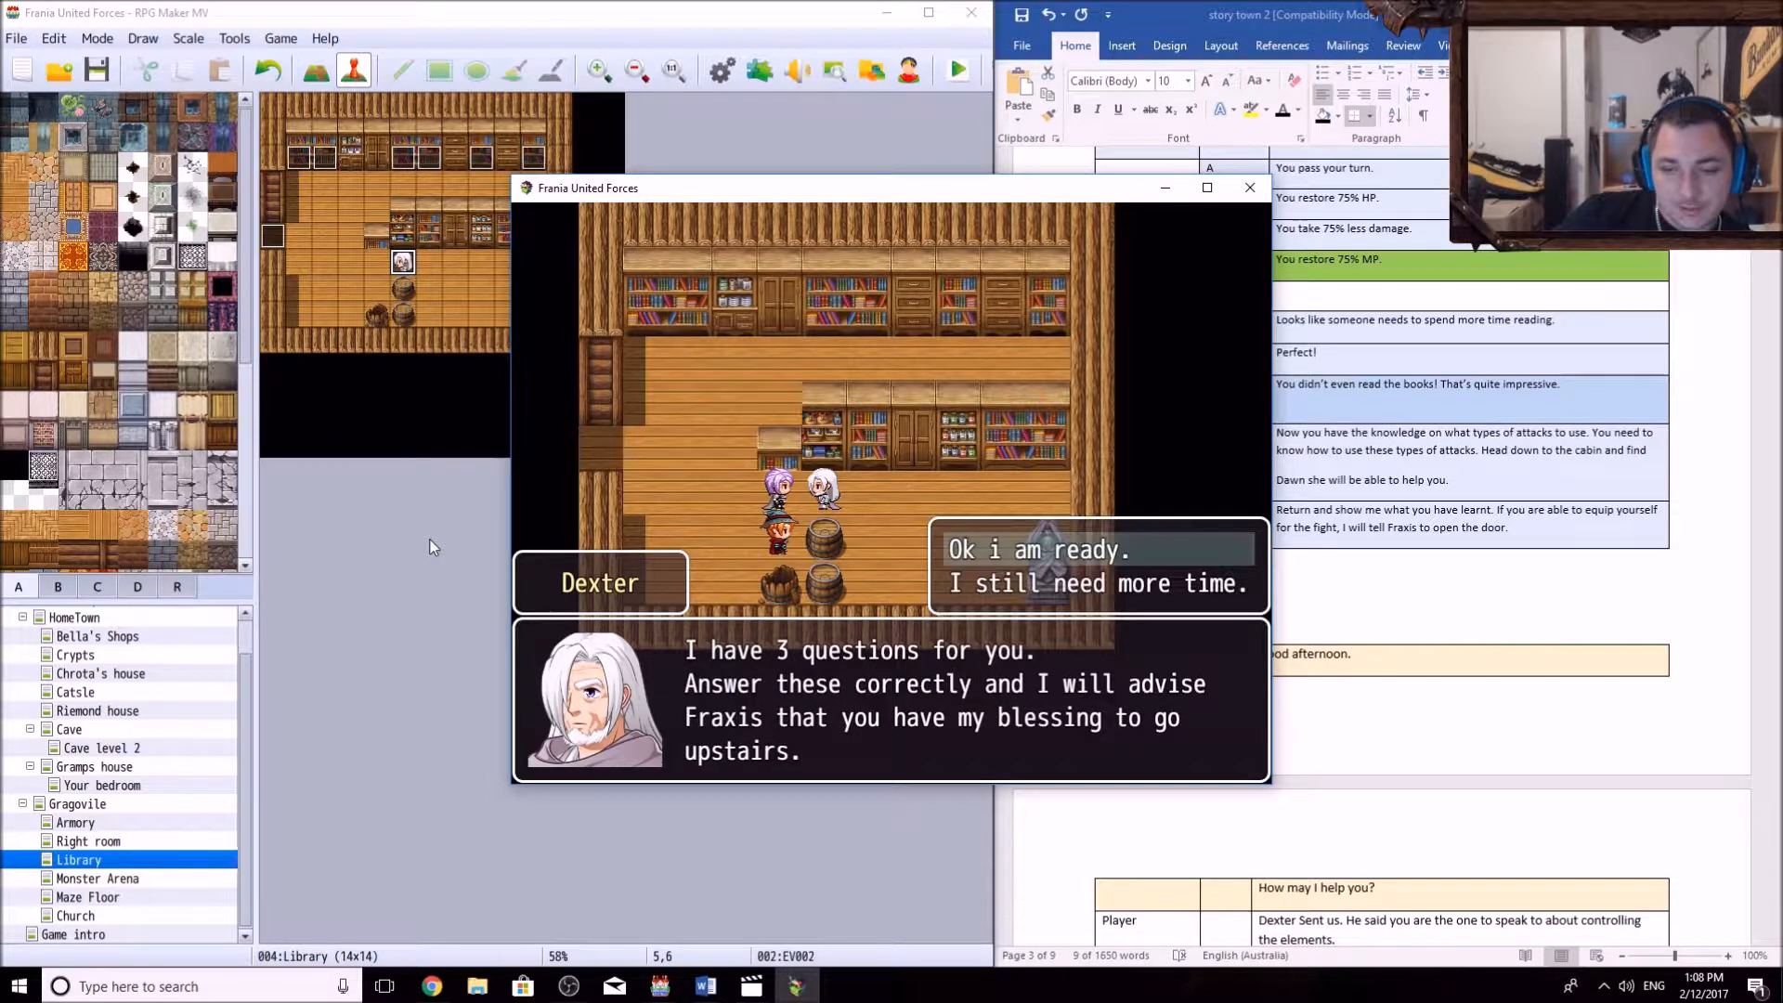
pyautogui.press('Down')
pyautogui.press('Return')
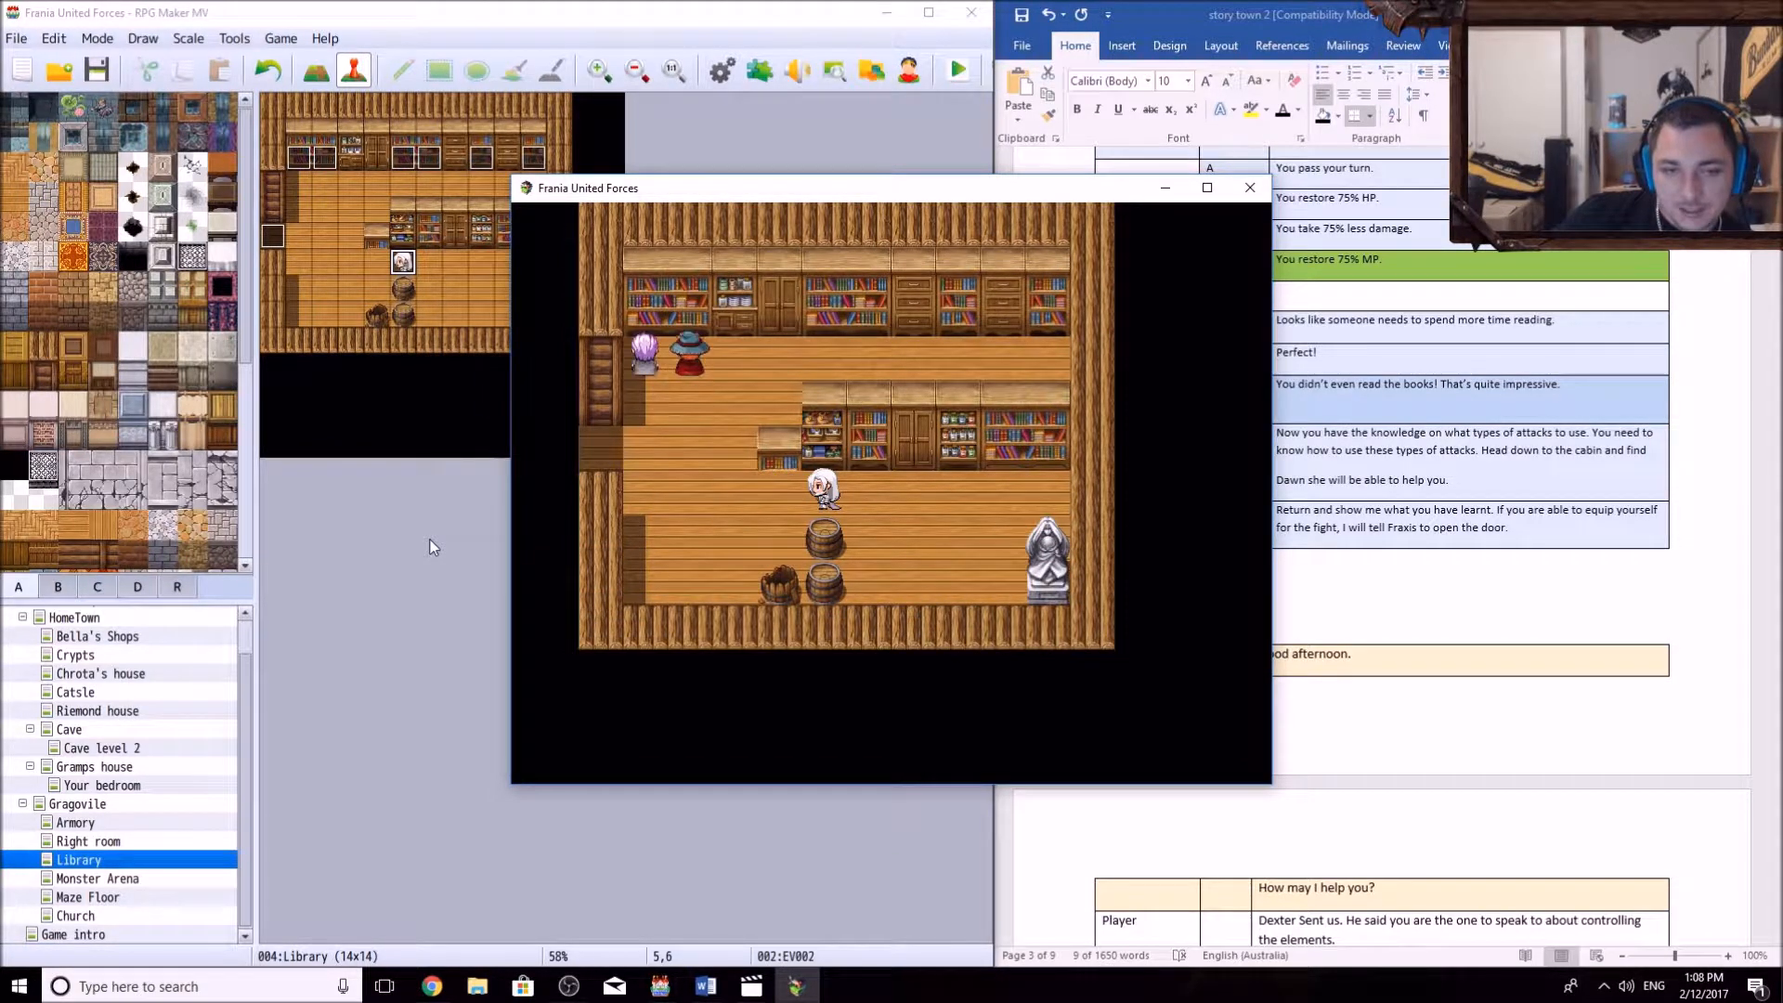
# - Walk the party along the aisle in front of the back bookshelves and return to Dexter
pyautogui.press('Right')
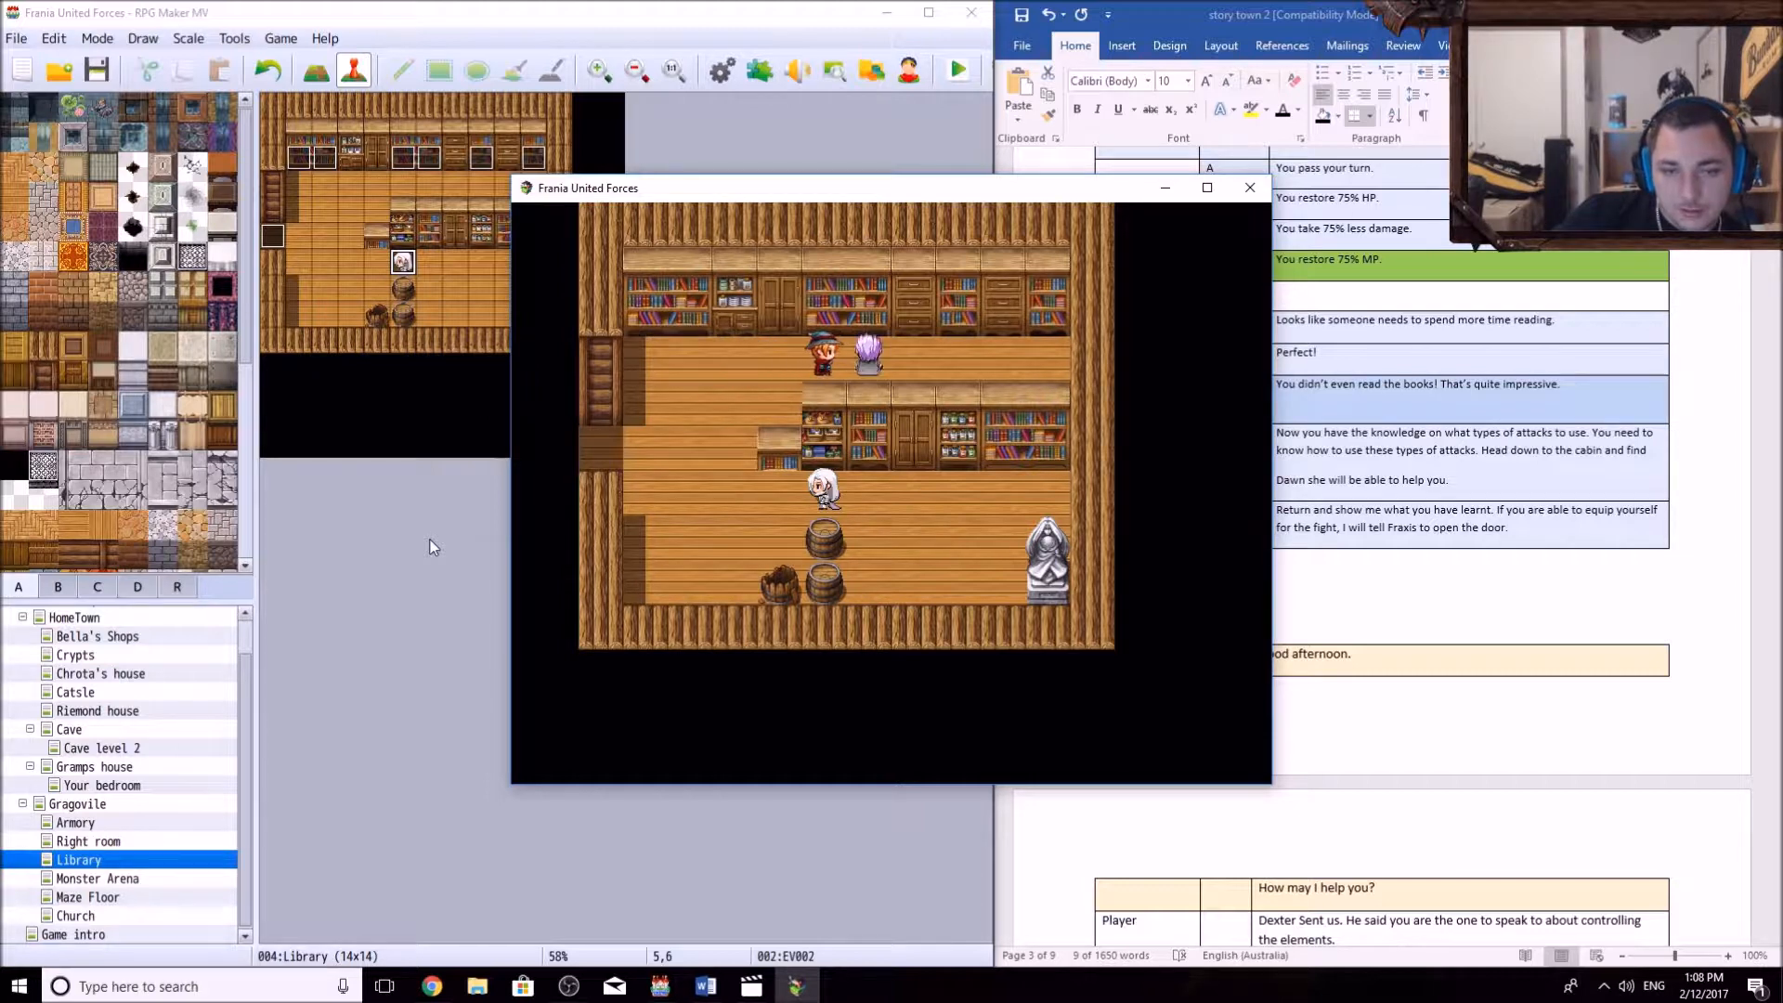
pyautogui.press('Right')
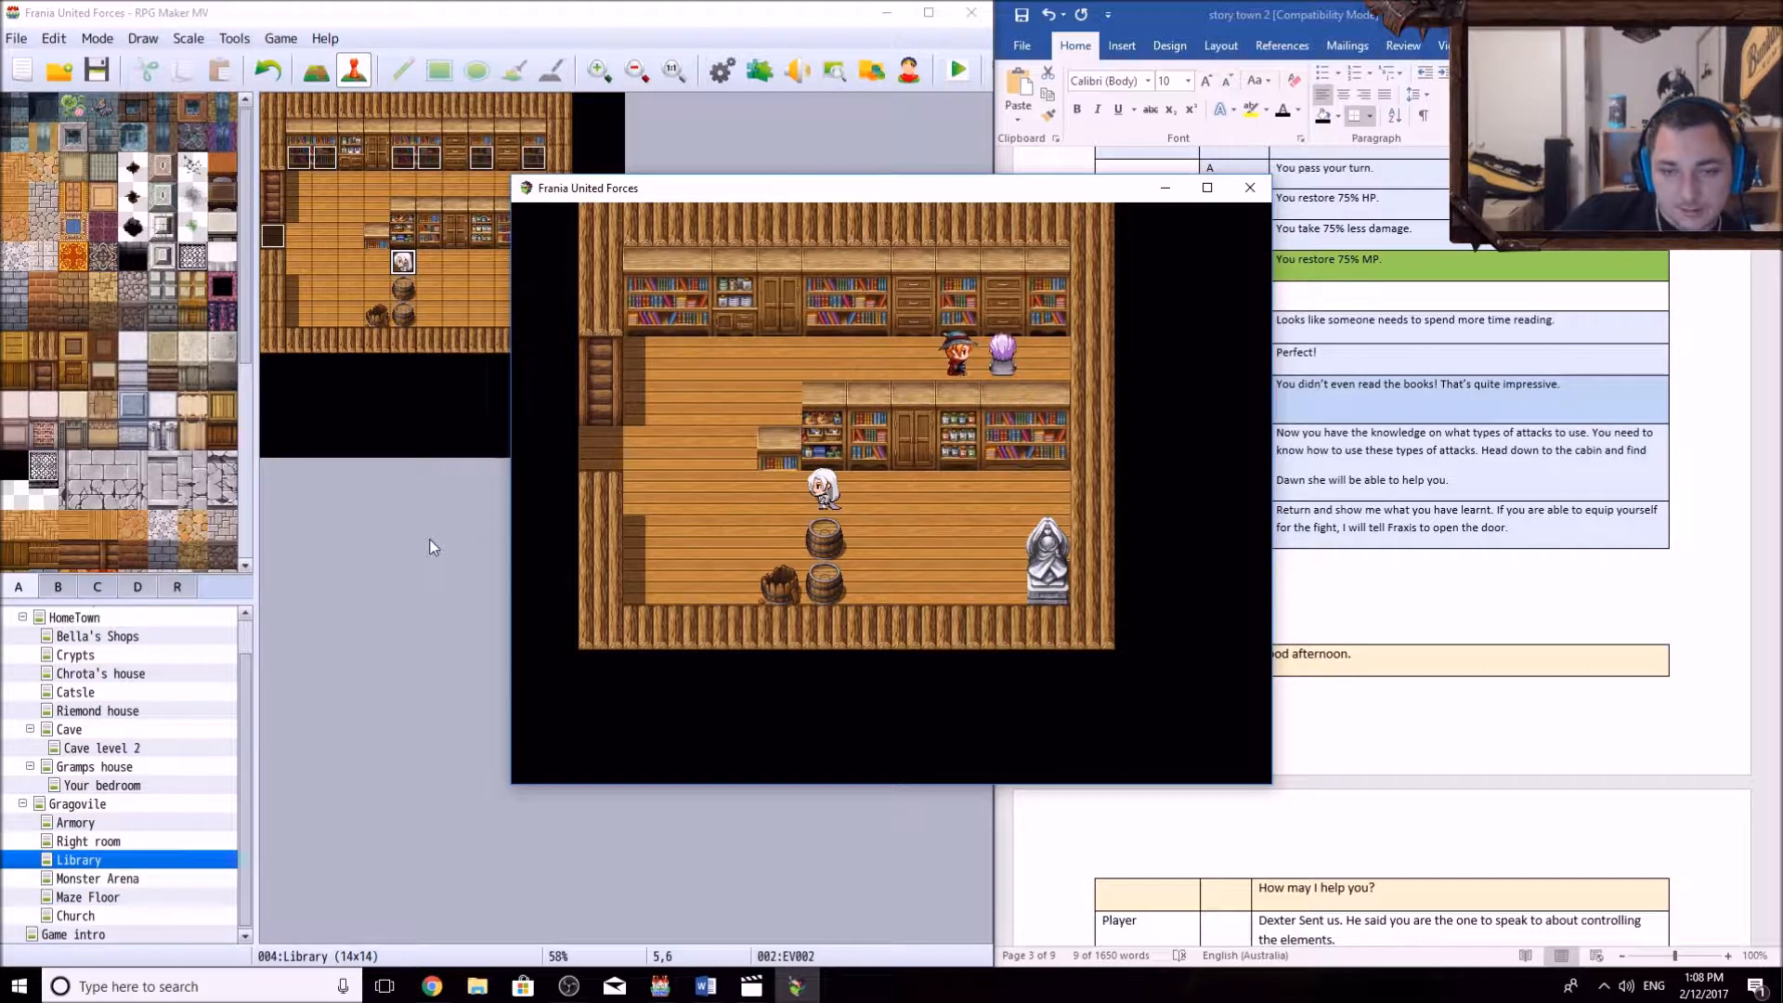
pyautogui.press('Right')
pyautogui.press('Up')
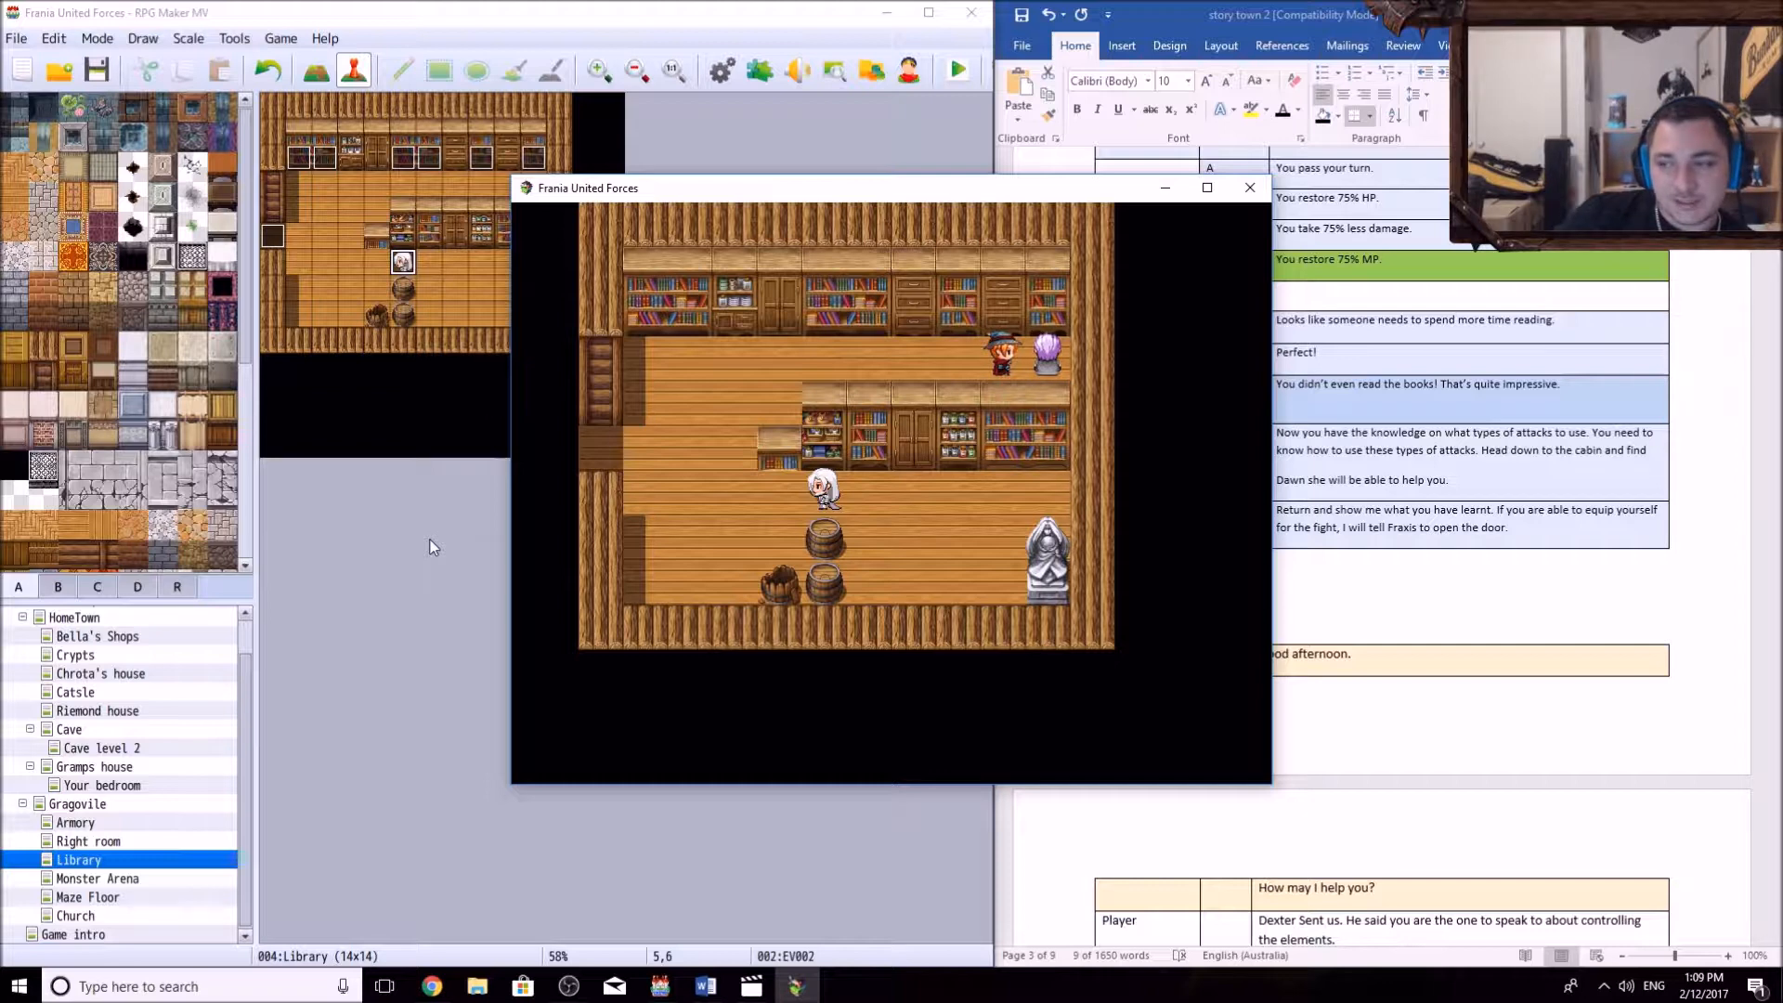
pyautogui.press('Left')
pyautogui.press('Down')
pyautogui.press('Right')
pyautogui.press('Up')
# - Talk to Dexter again and answer "Ok i am ready." to begin the quiz
pyautogui.press('Return')
pyautogui.press('Return')
pyautogui.press('Return')
pyautogui.press('Return')
pyautogui.press('Return')
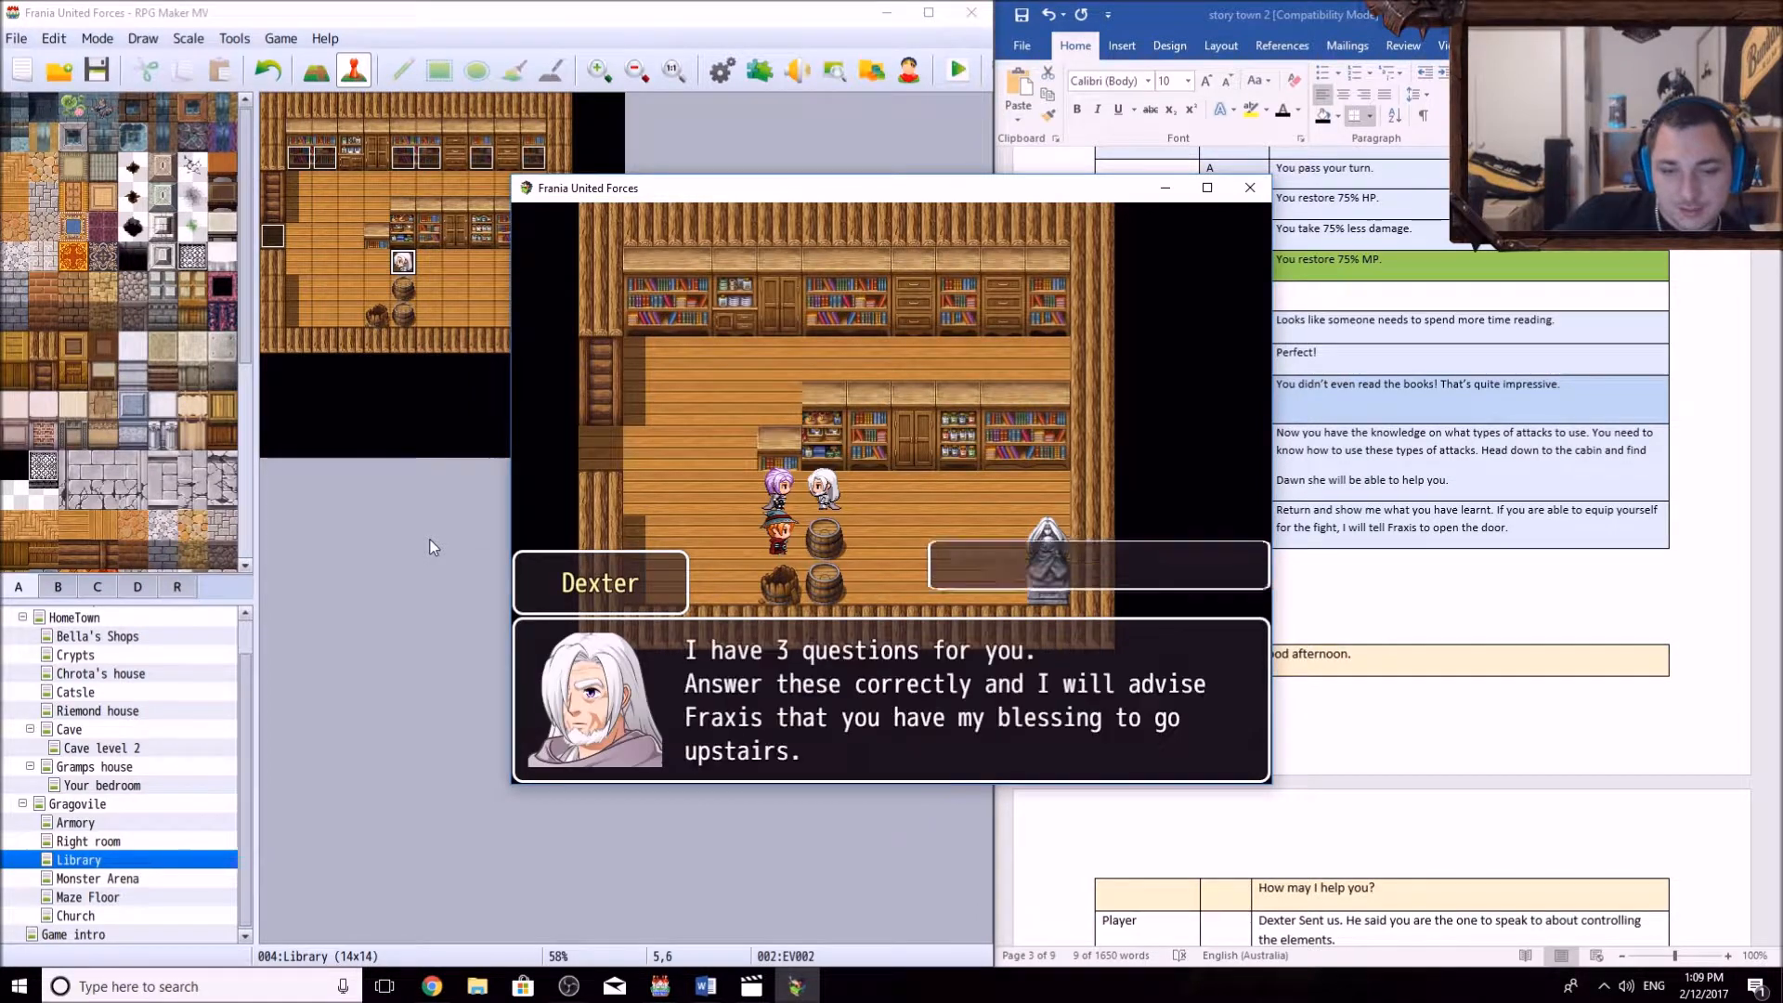
pyautogui.press('Return')
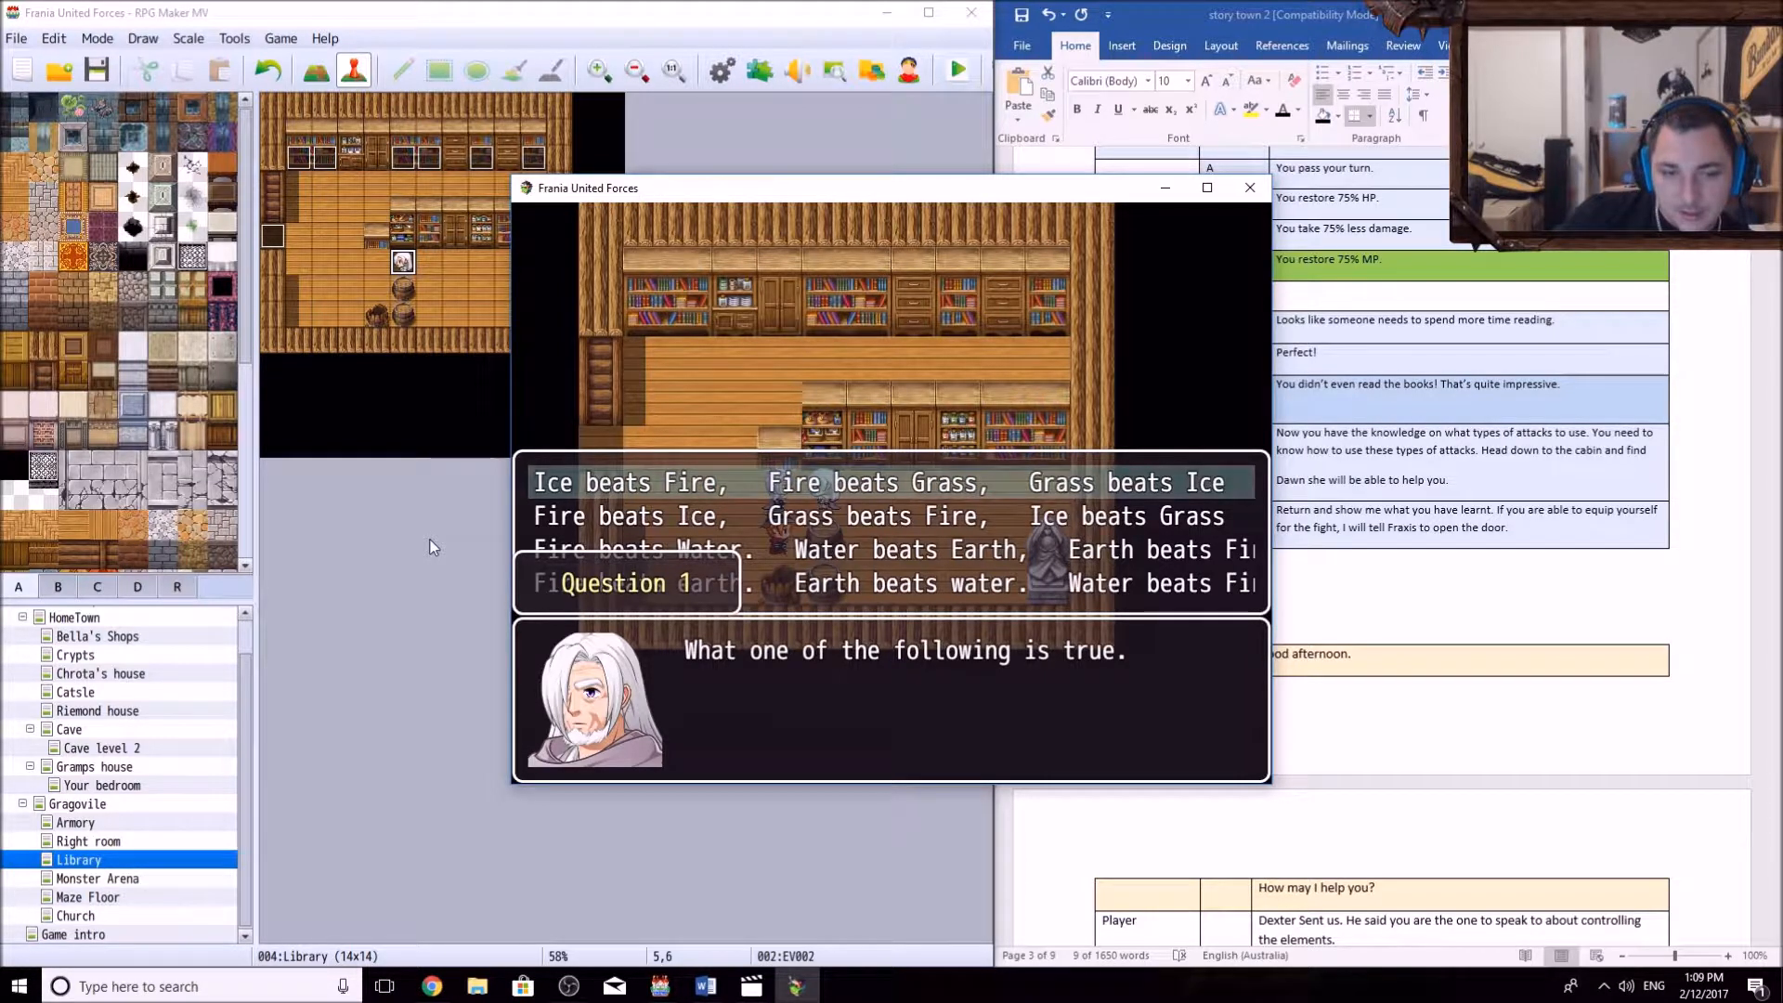
# - Compare the Question 1 options and answer with the fourth one, containing "Earth beats water."
pyautogui.press('Down')
pyautogui.press('Down')
pyautogui.press('Down')
pyautogui.press('Down')
pyautogui.press('Up')
pyautogui.press('Down')
pyautogui.press('Up')
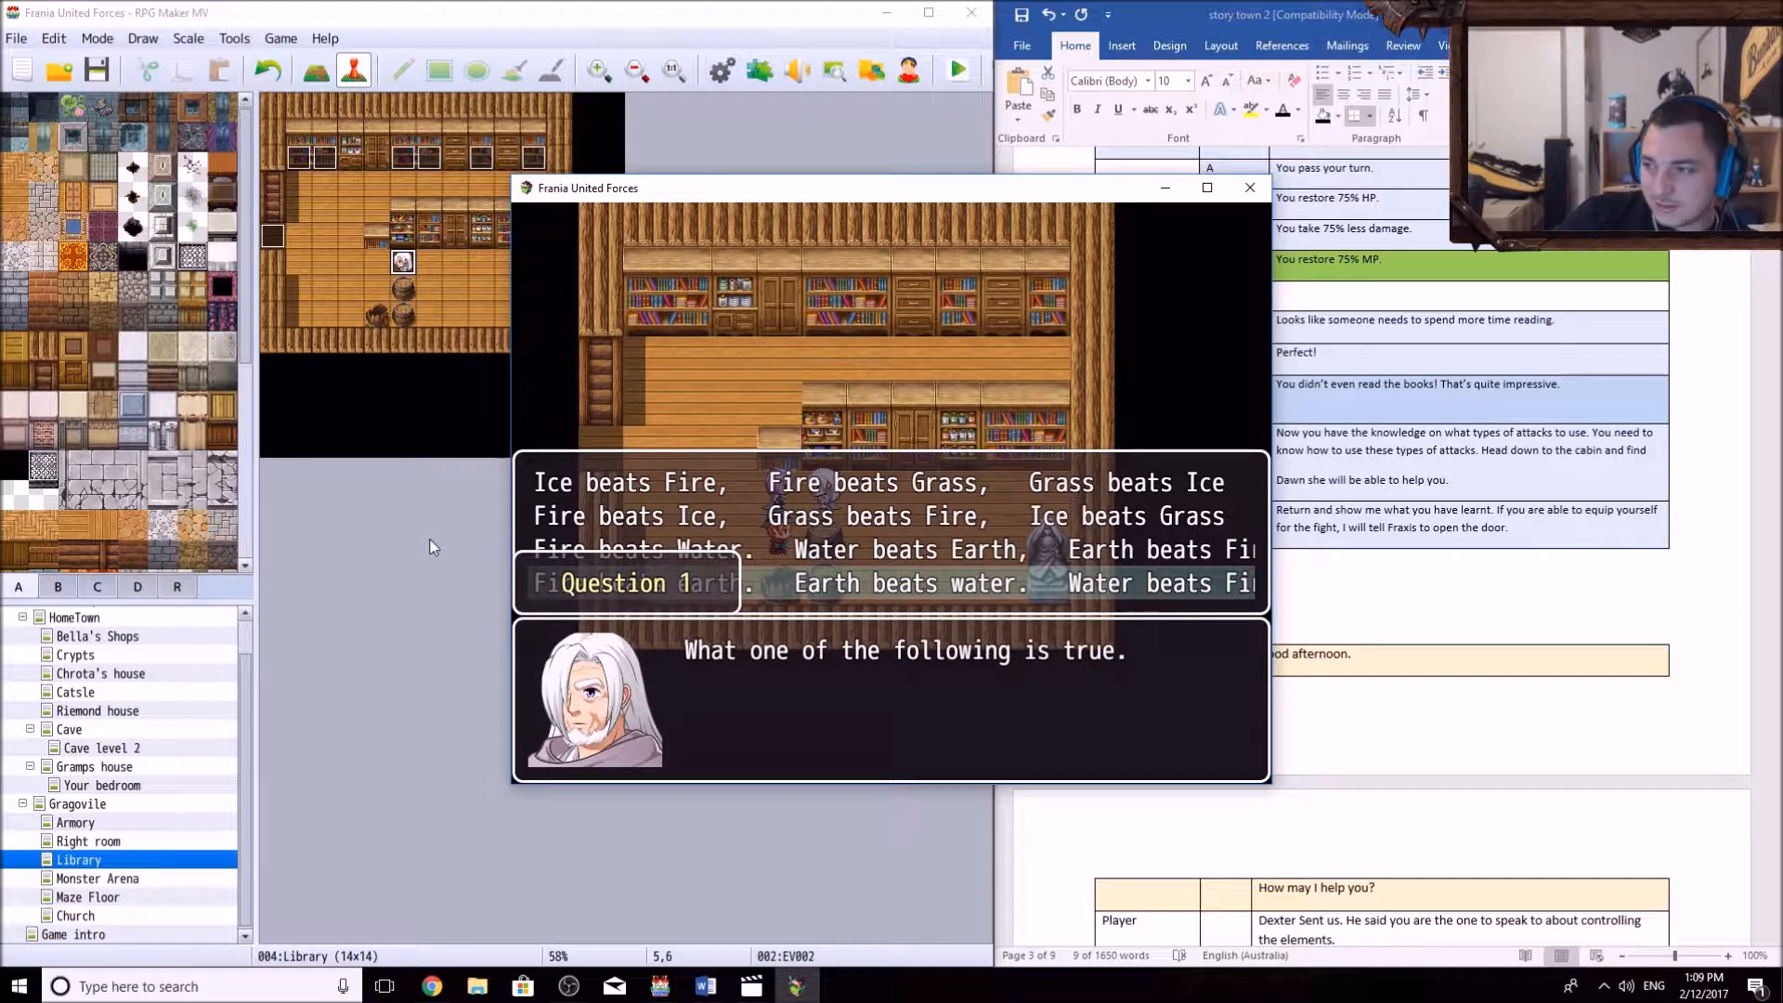
pyautogui.press('Return')
pyautogui.press('Return')
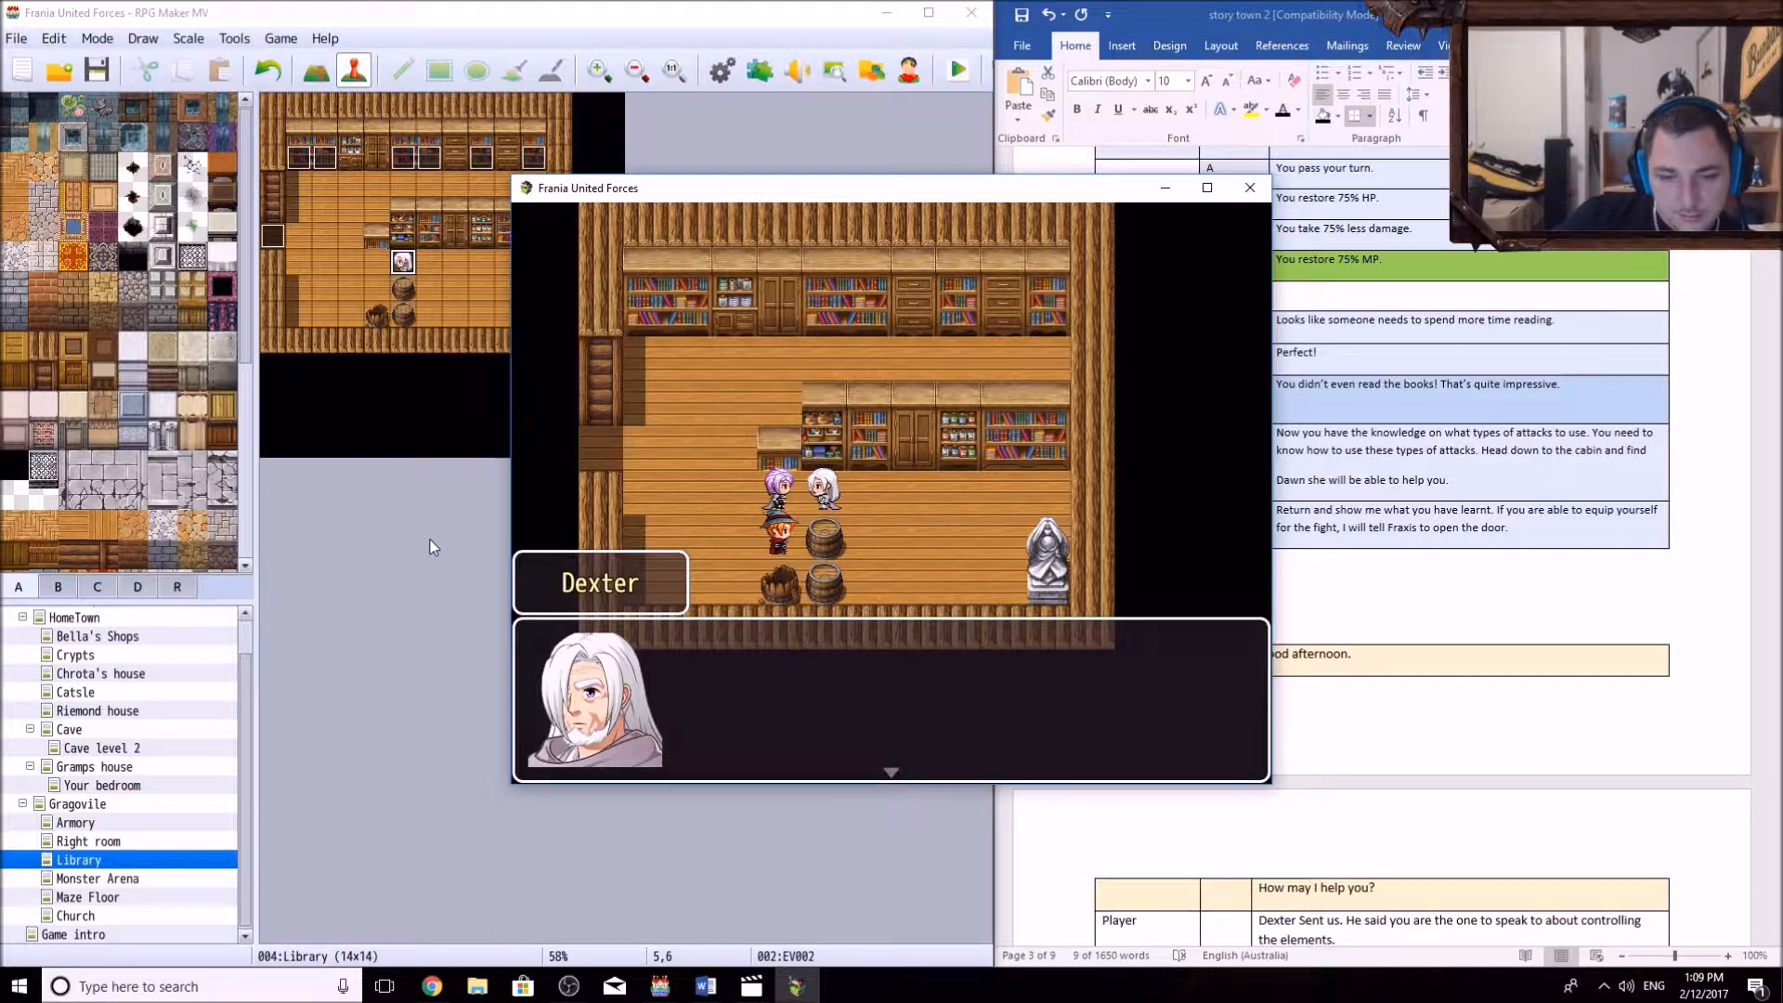
# - Dismiss Dexter's message and retest Question 1 by choosing the fourth option again
pyautogui.press('Return')
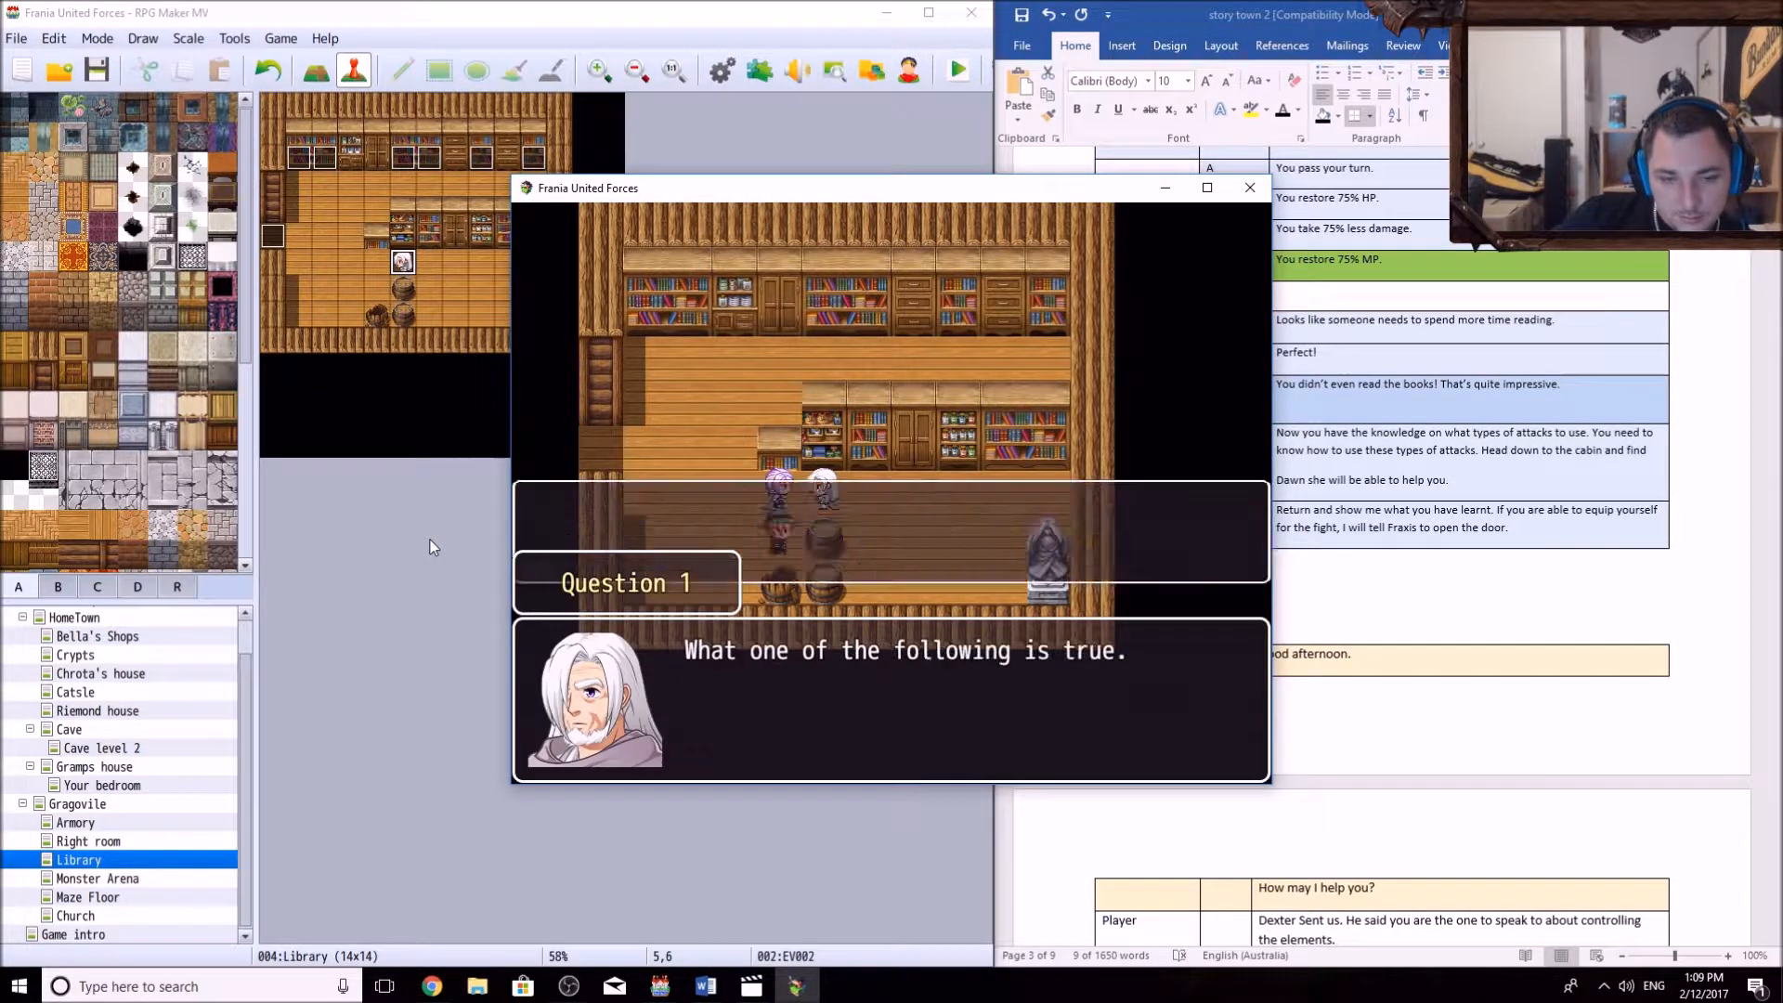
pyautogui.press('Down')
pyautogui.press('Down')
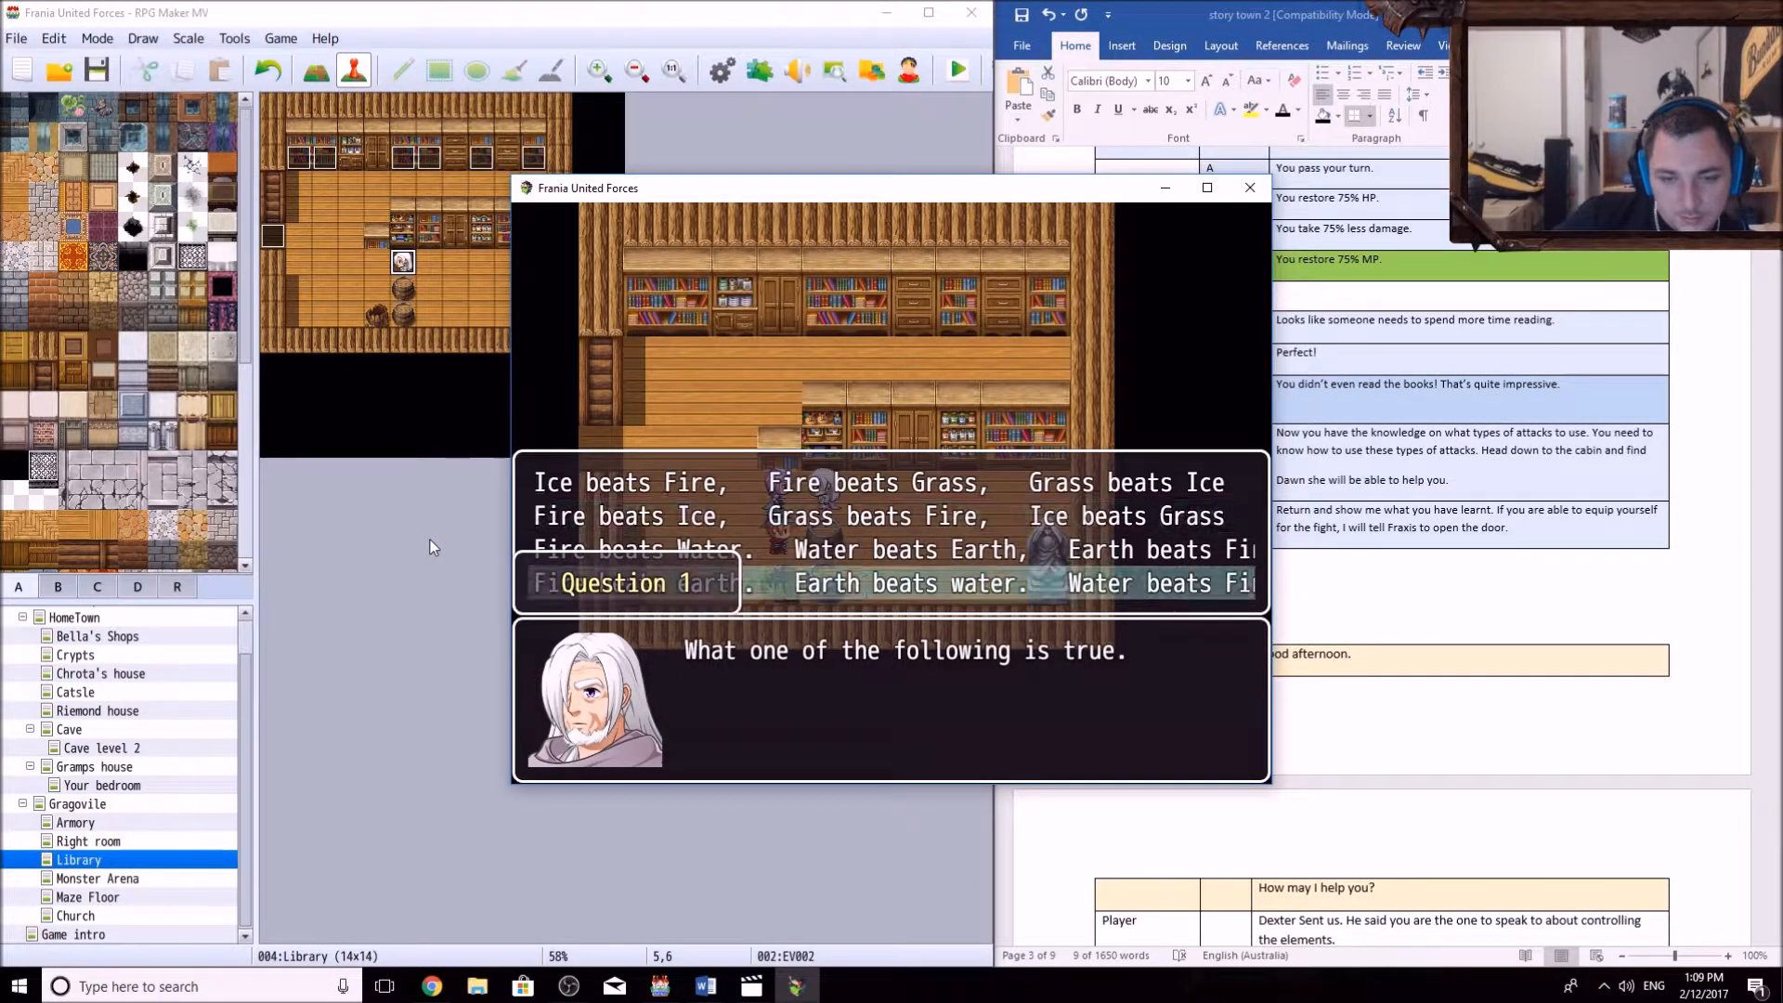
pyautogui.press('Return')
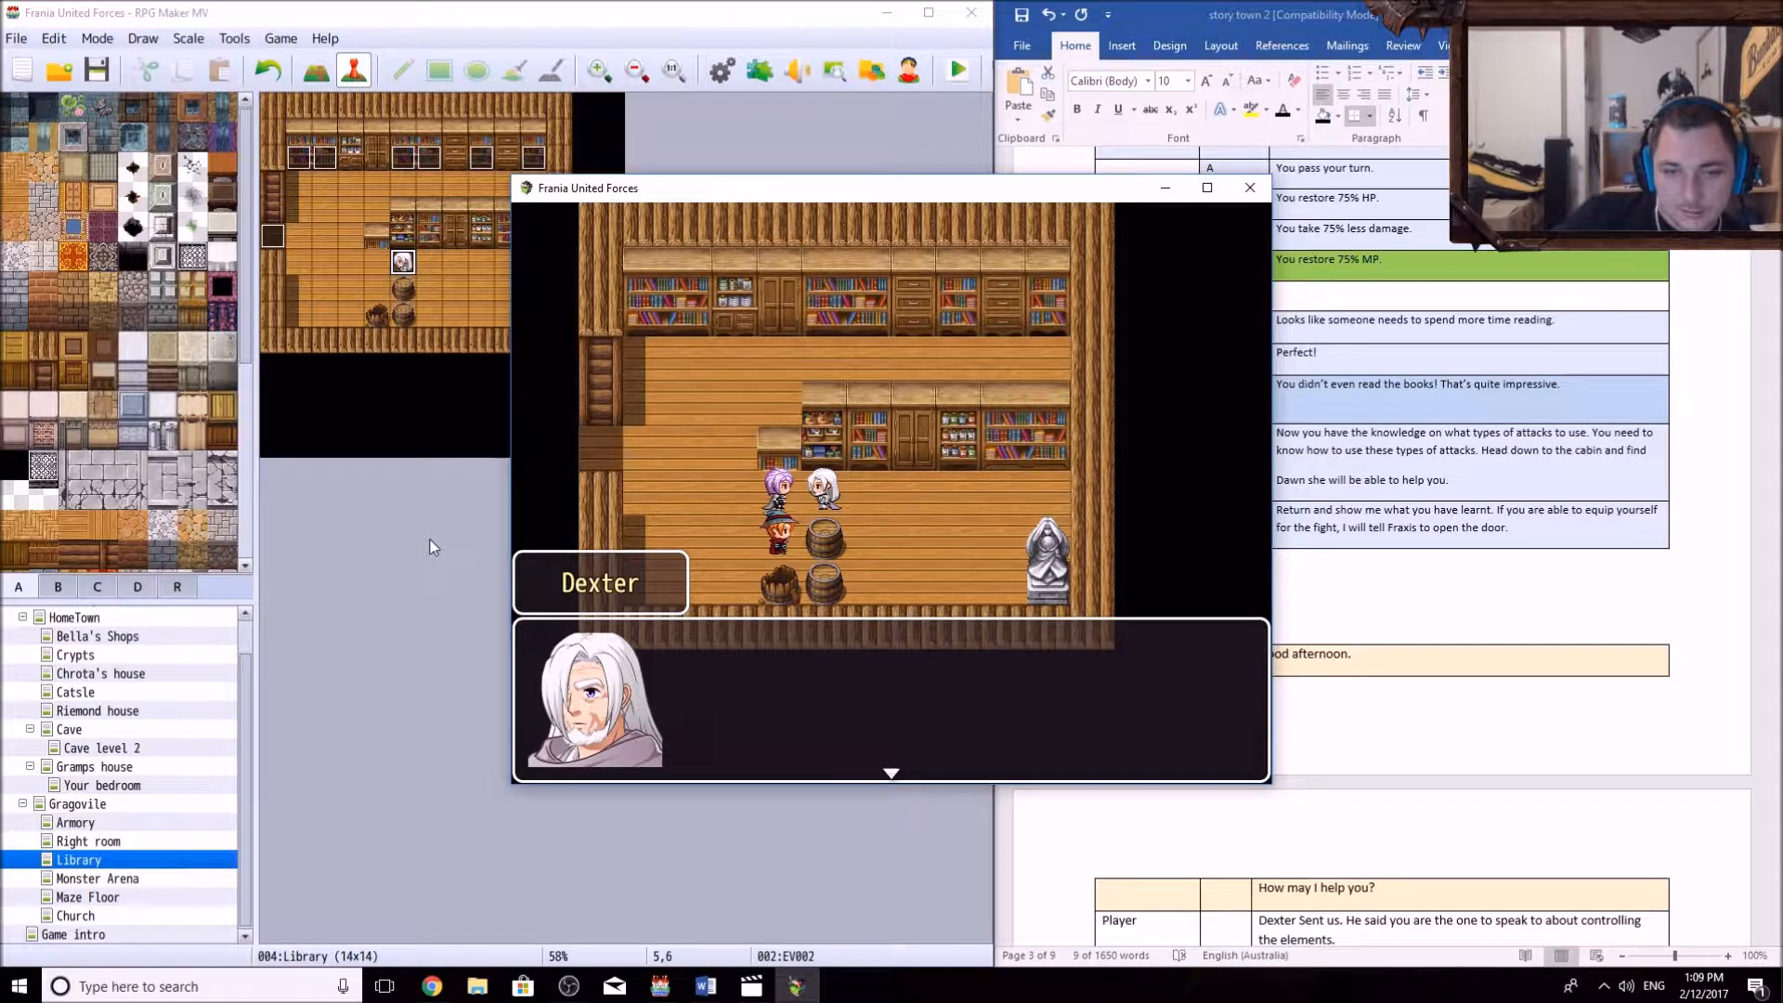
# - End the playtest and open the quiz page of Dexter's event for editing
pyautogui.click(1250, 189)
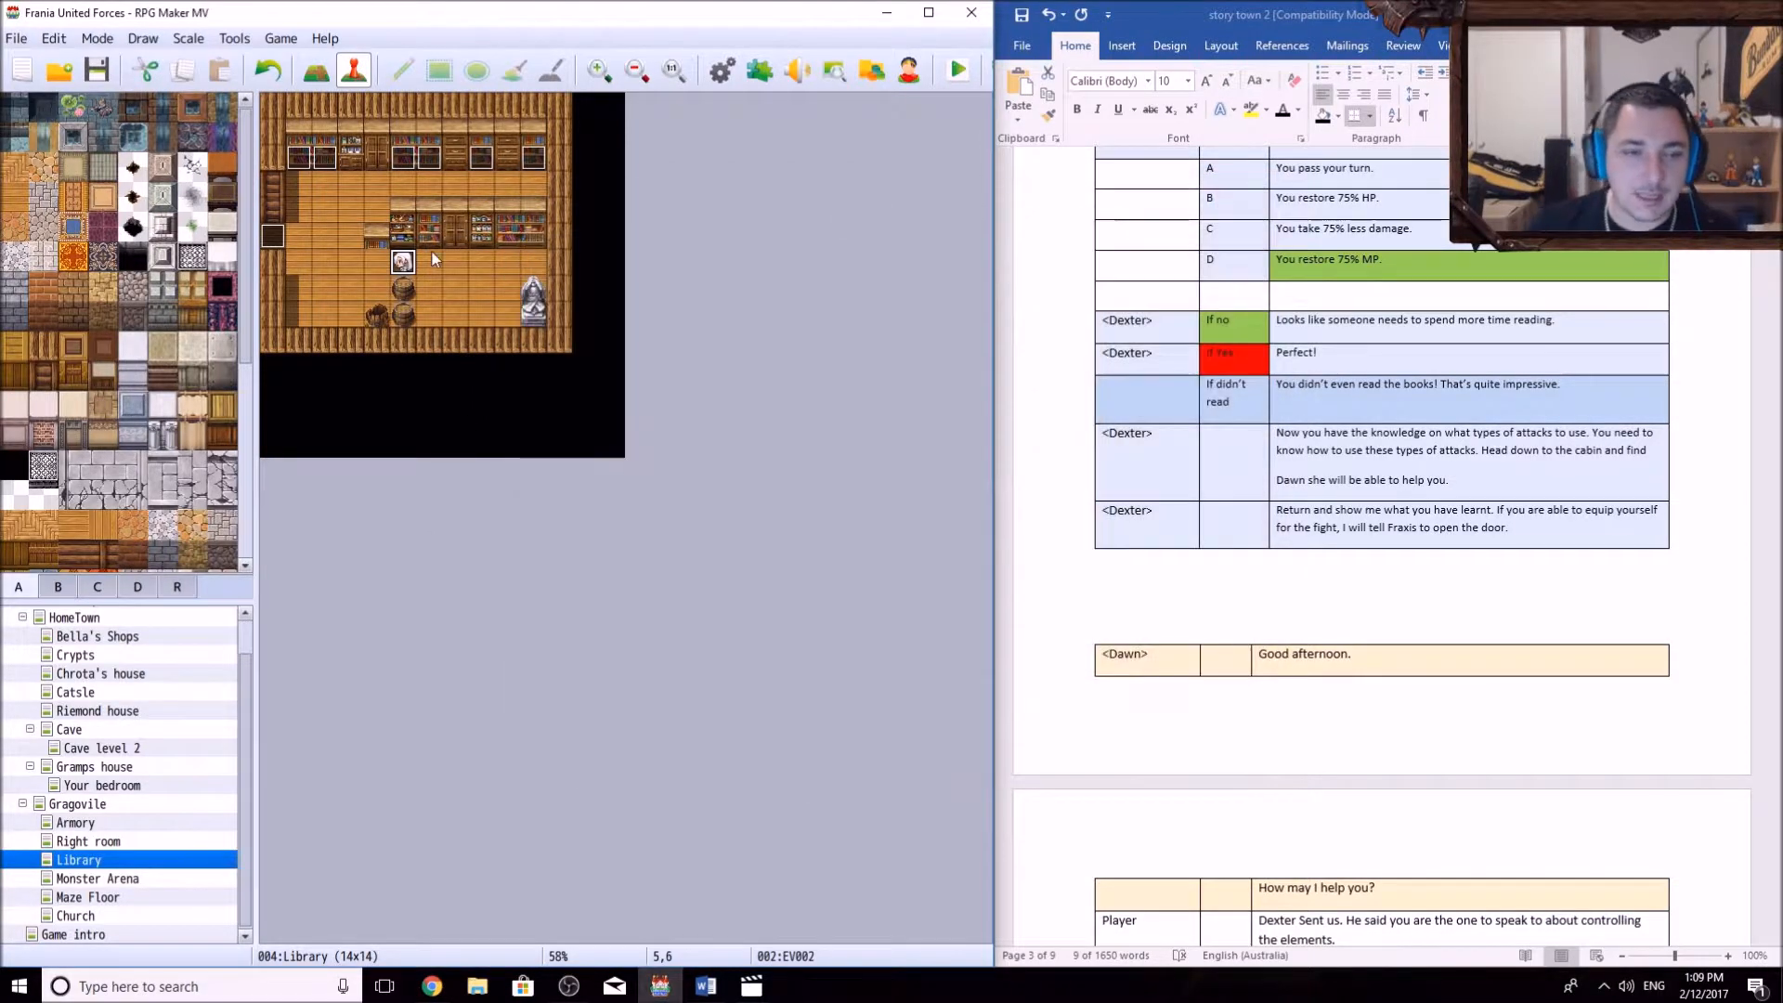
pyautogui.doubleClick(402, 261)
pyautogui.scroll(-1, 617, 403)
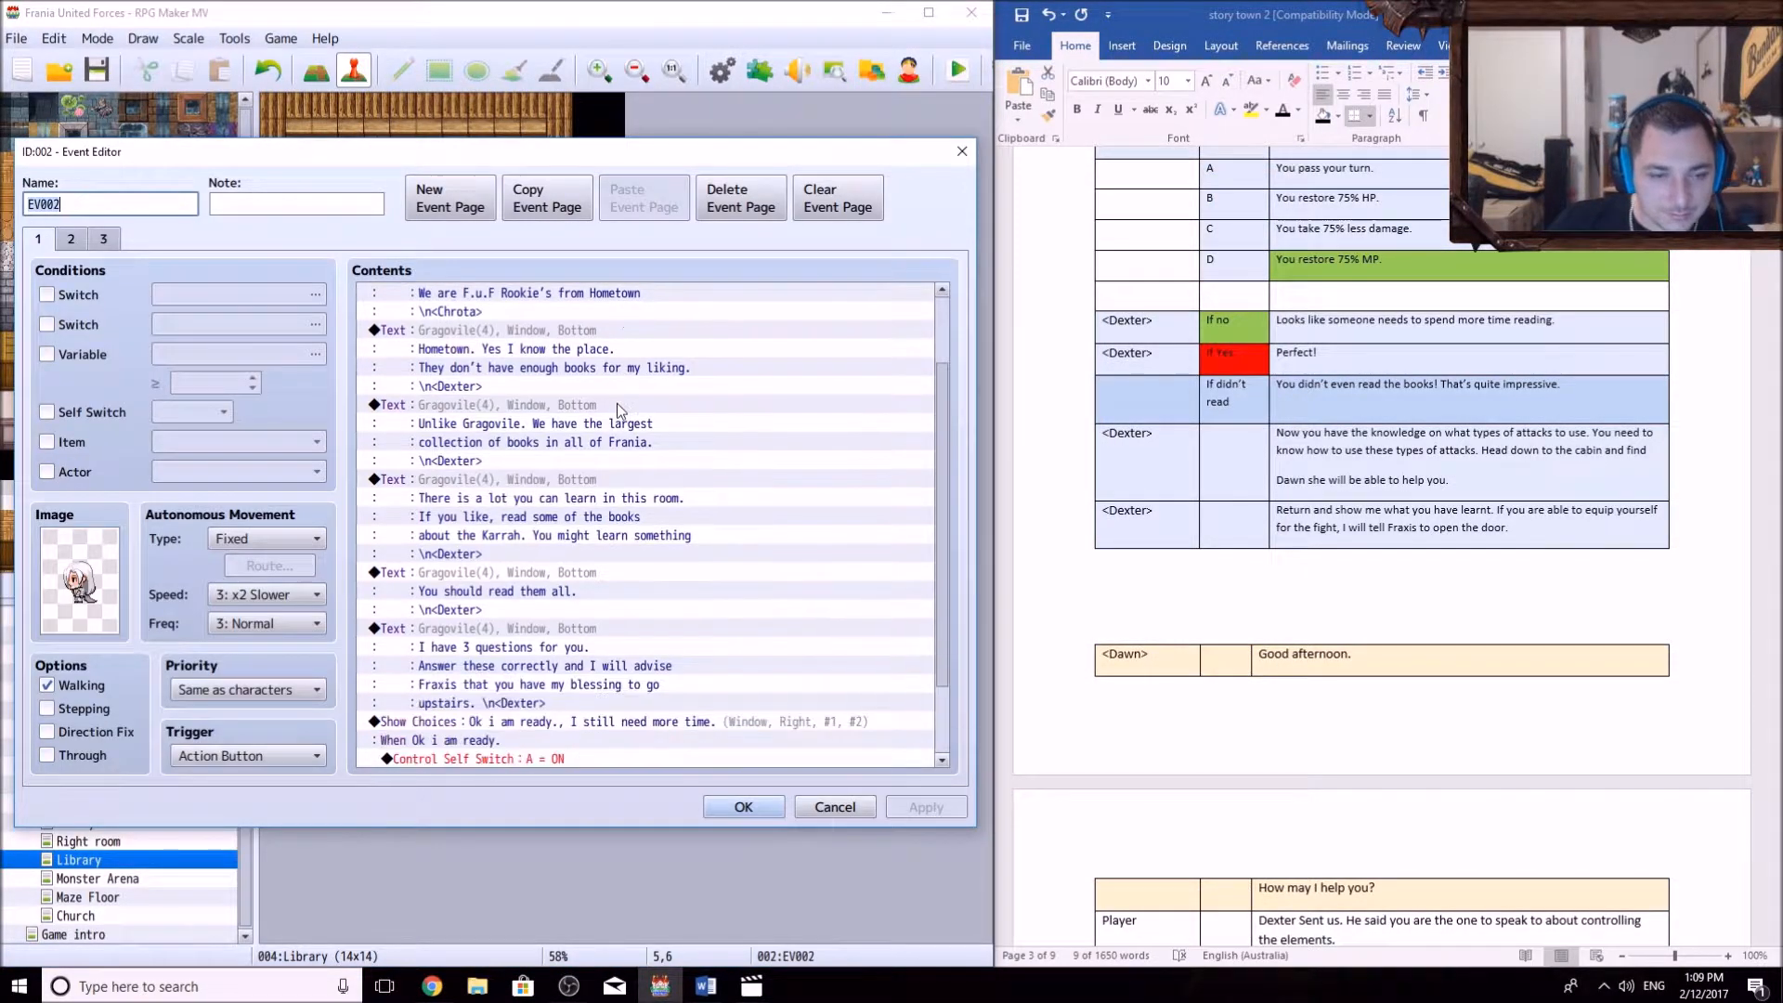
pyautogui.scroll(-2, 616, 403)
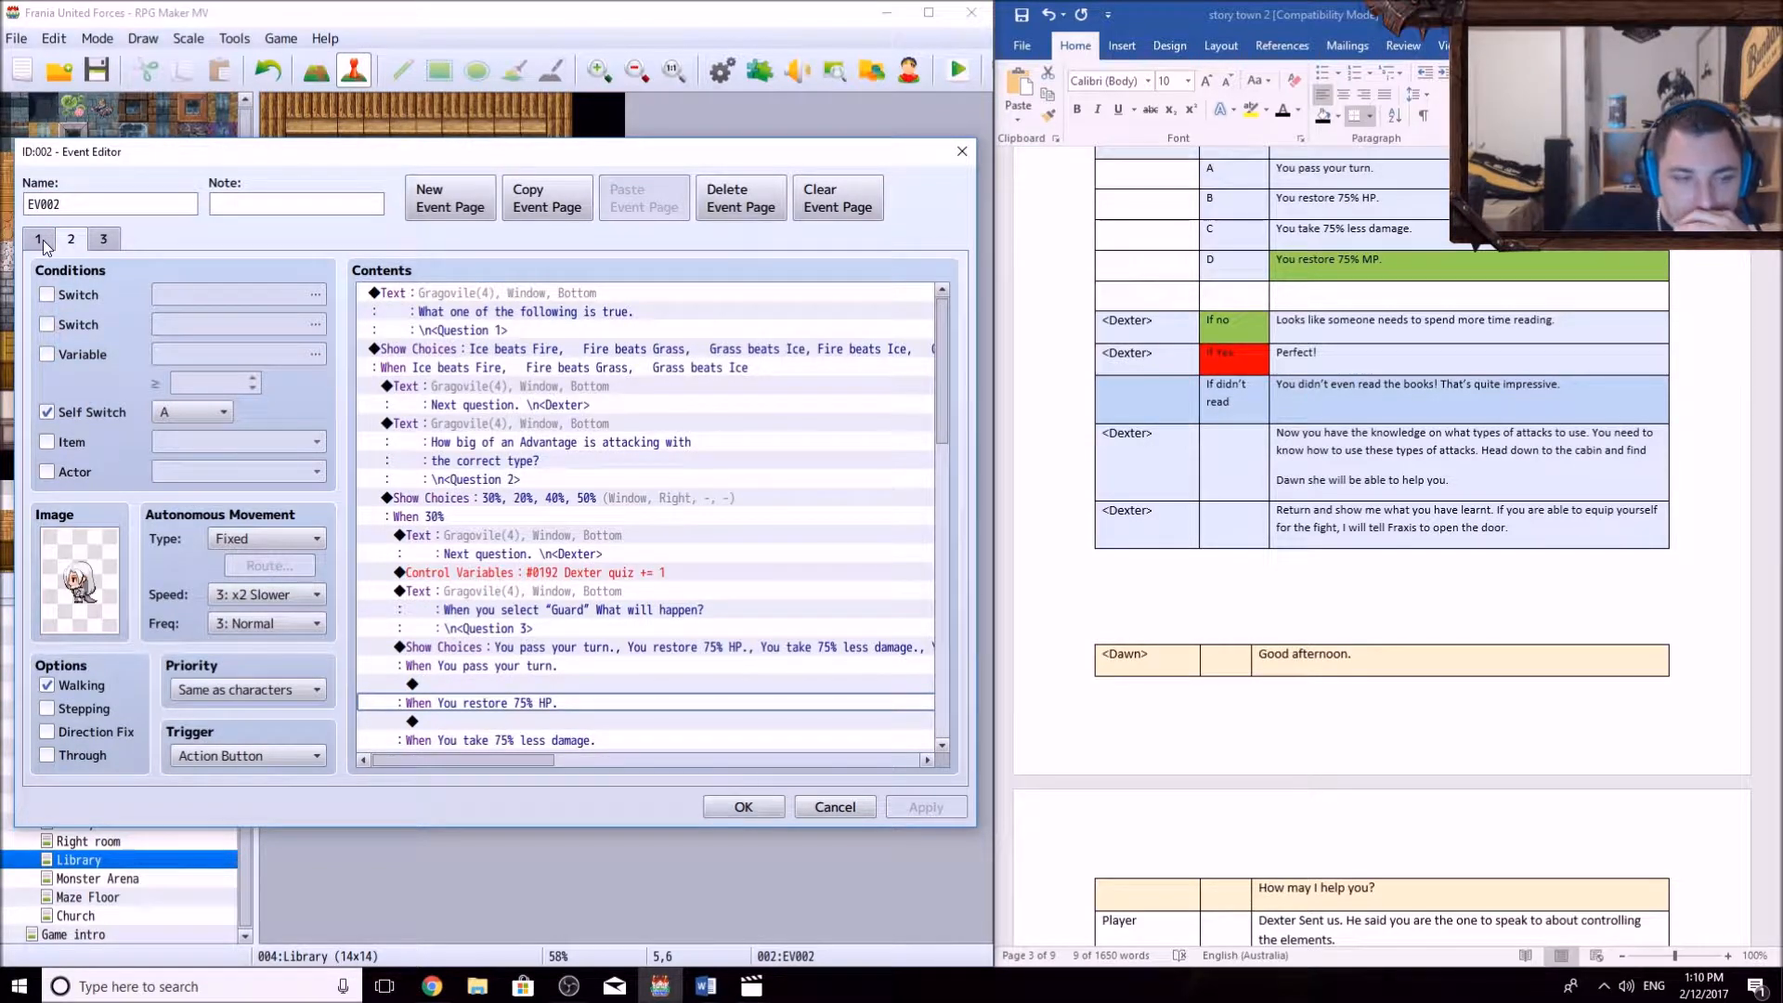
pyautogui.scroll(-1, 436, 336)
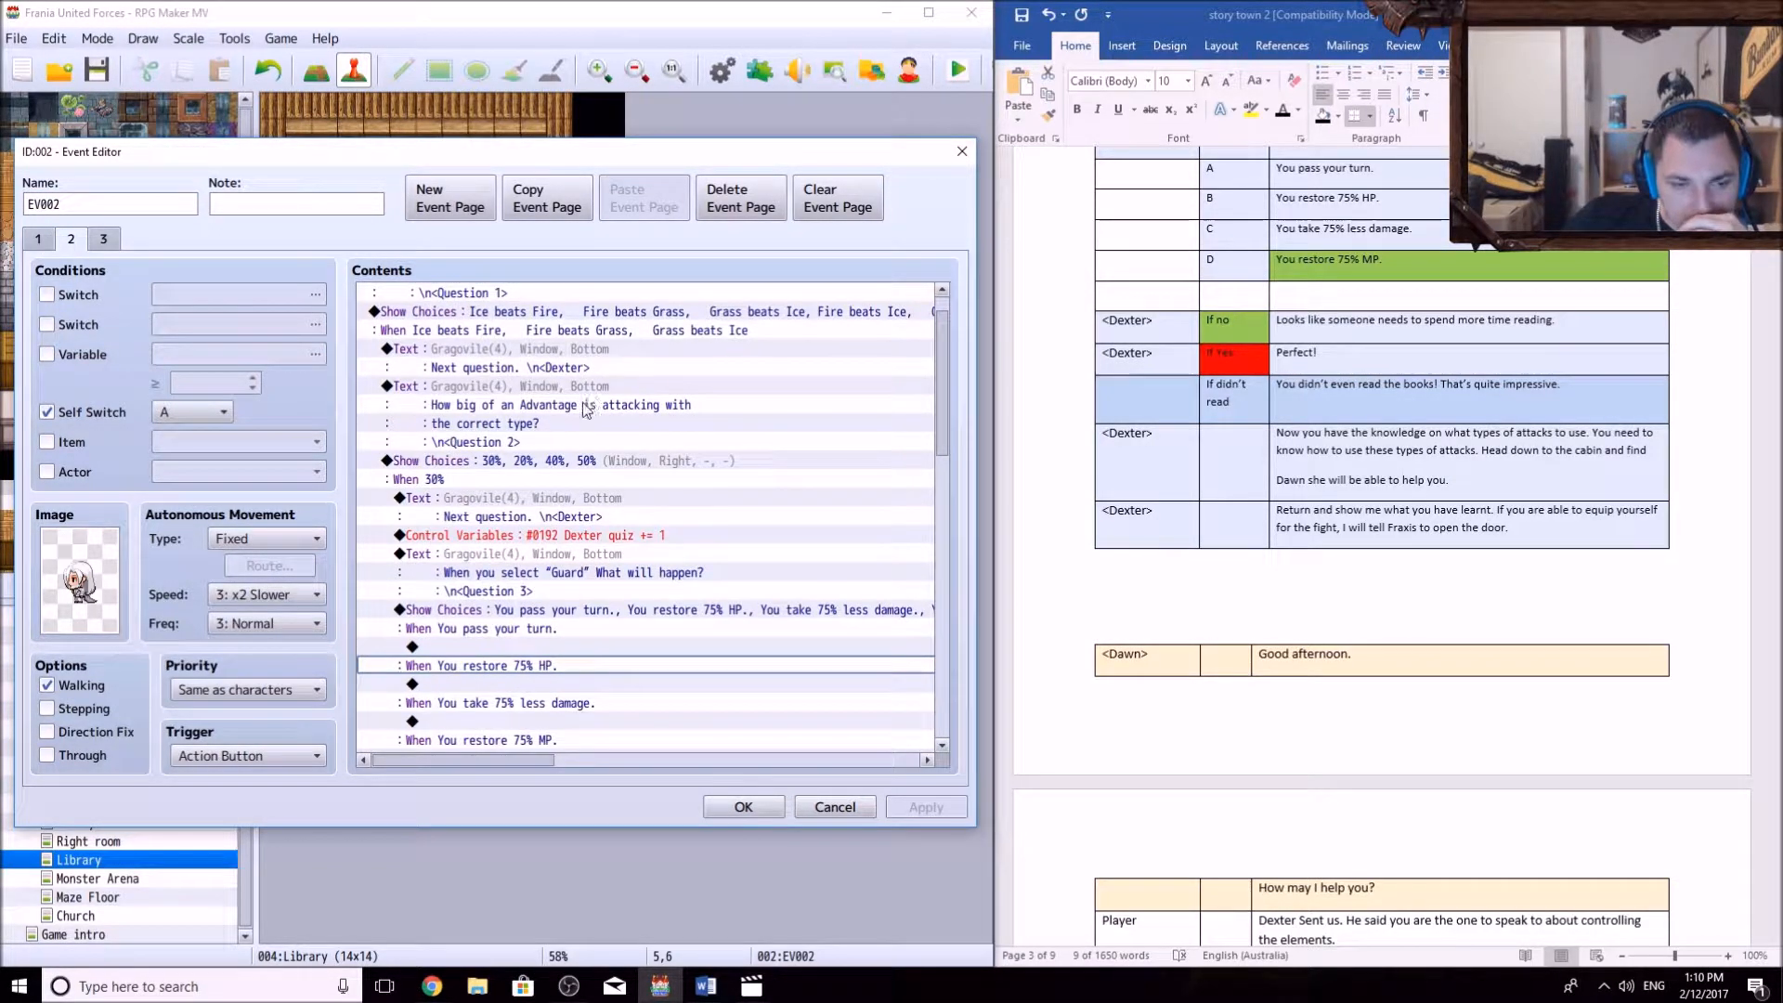
pyautogui.scroll(1, 471, 340)
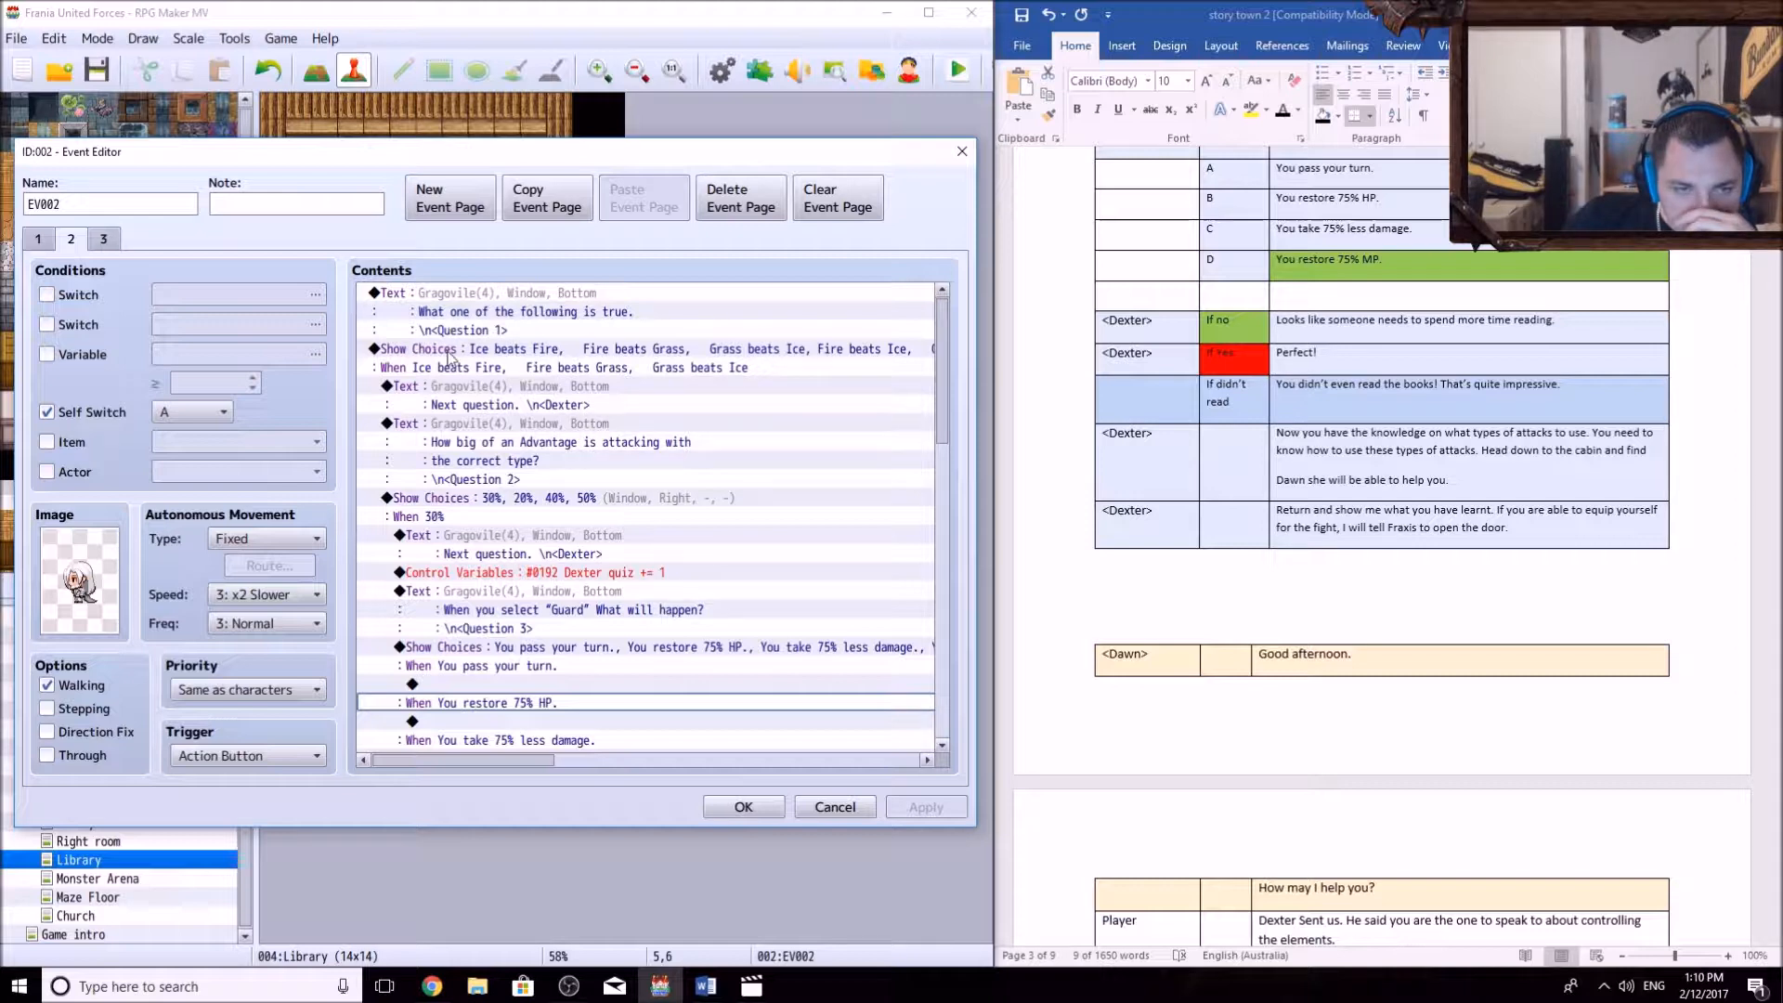
pyautogui.click(448, 353)
pyautogui.doubleClick(447, 353)
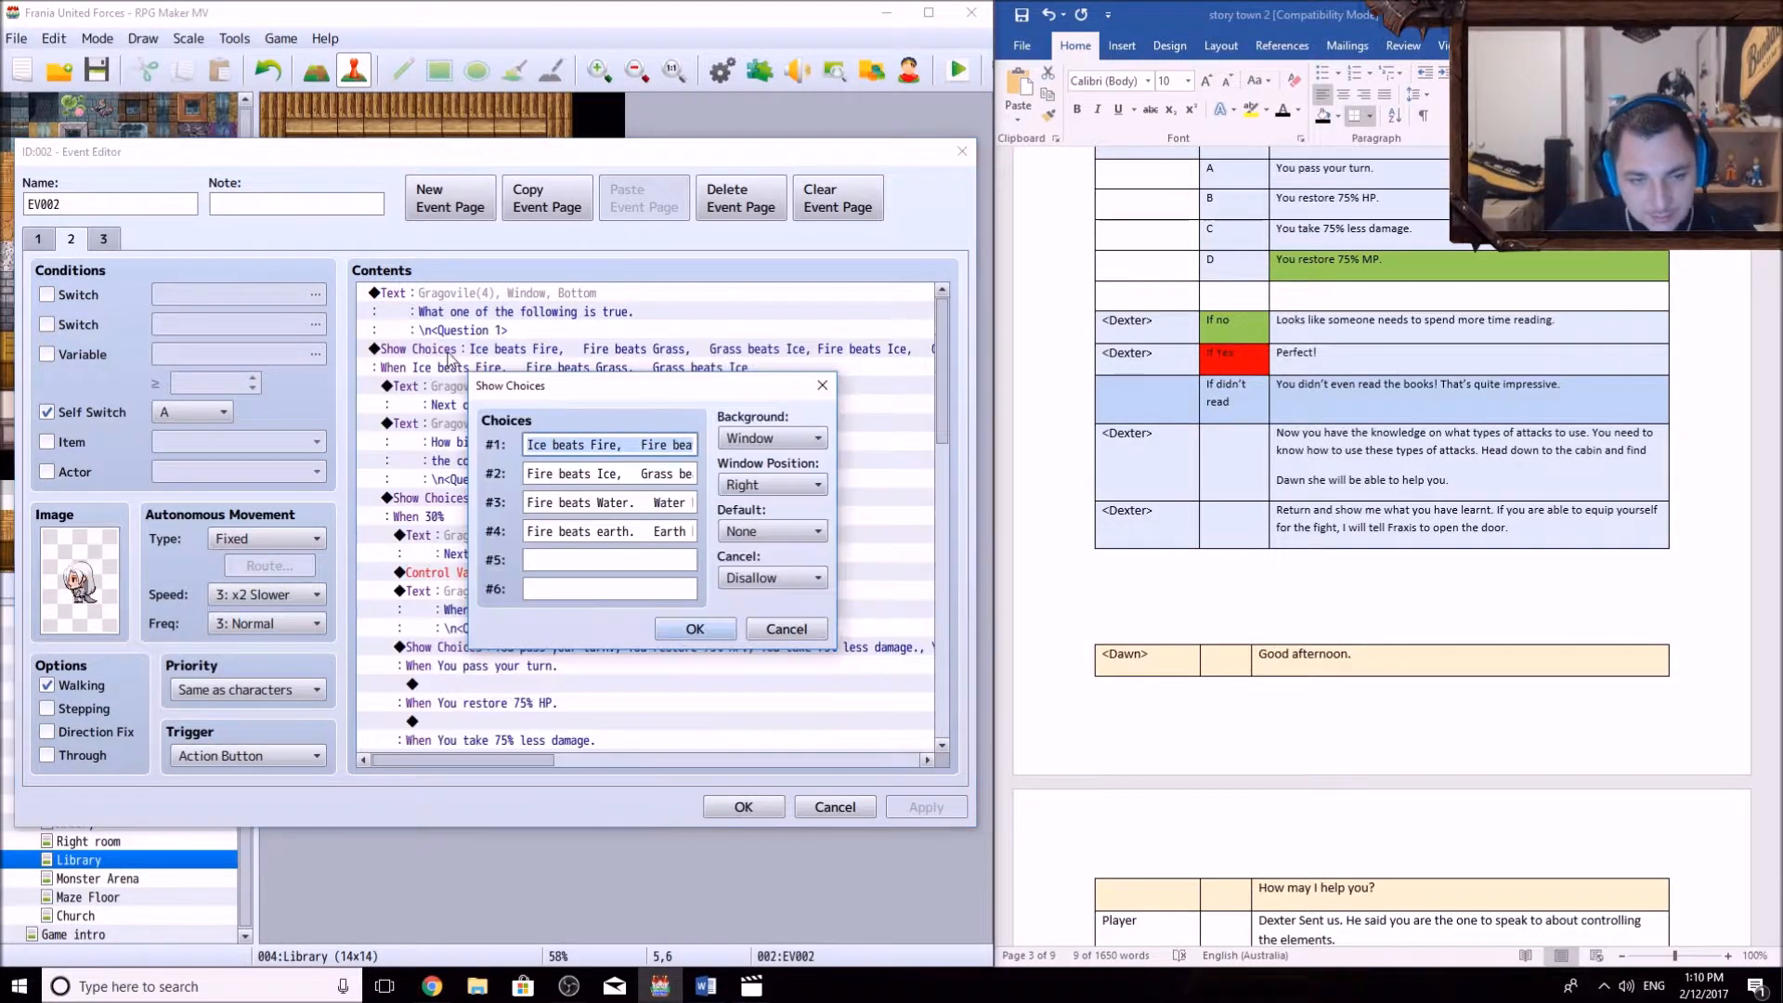
pyautogui.click(577, 445)
pyautogui.click(787, 629)
# - Remove the "\n<Question 1>" name tag line from the first question's text
pyautogui.doubleClick(555, 340)
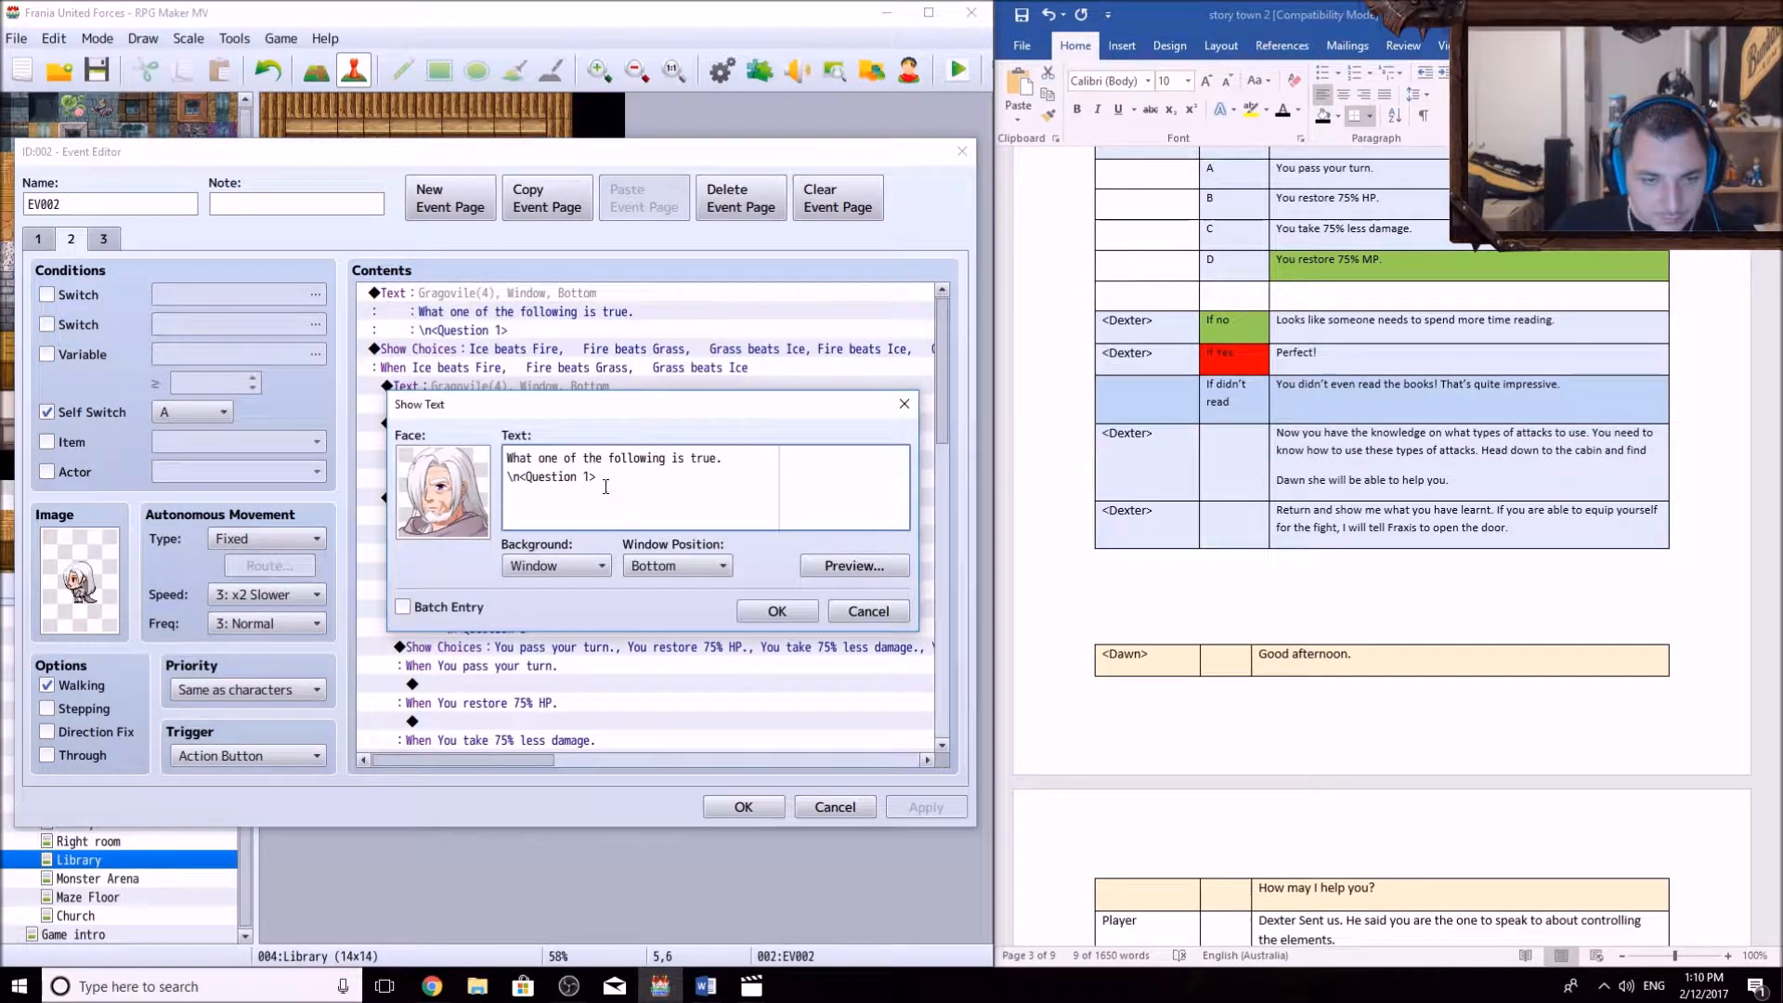
pyautogui.moveTo(606, 486); pyautogui.dragTo(456, 483)
pyautogui.press('BackSpace')
pyautogui.press('BackSpace')
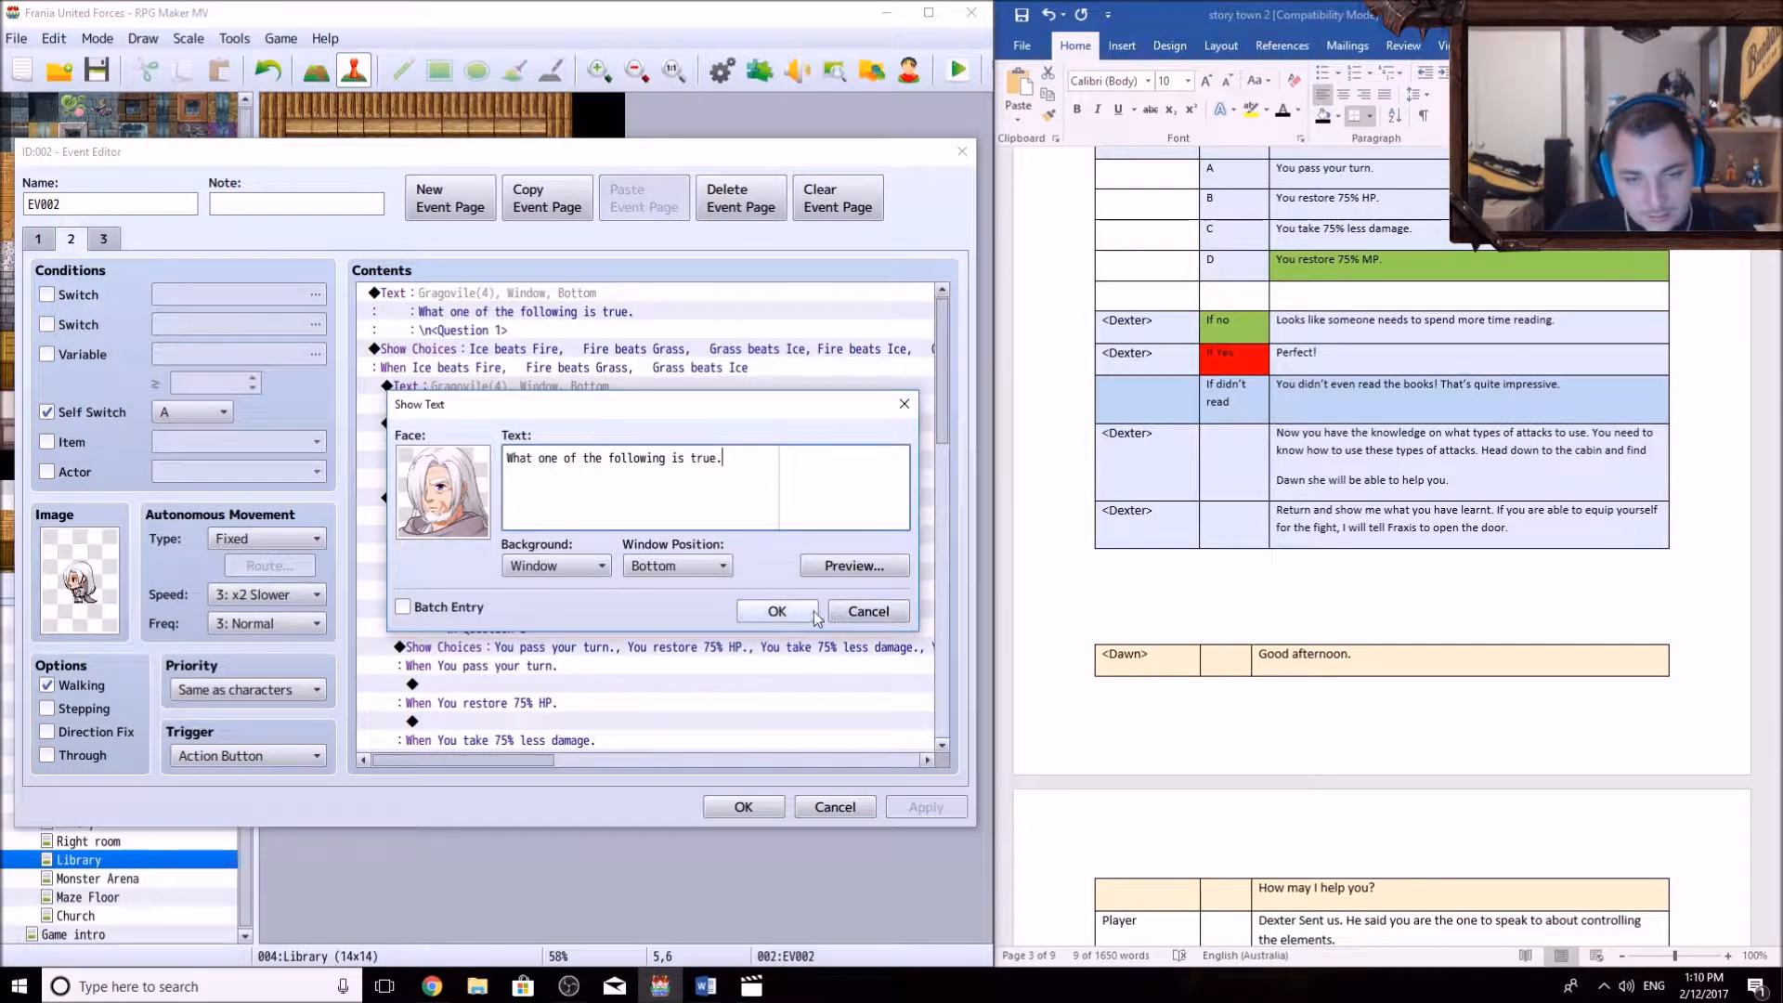
pyautogui.click(815, 612)
# - Remove the extra spaces between the first and second comparisons in all four choices of the first question
pyautogui.doubleClick(476, 332)
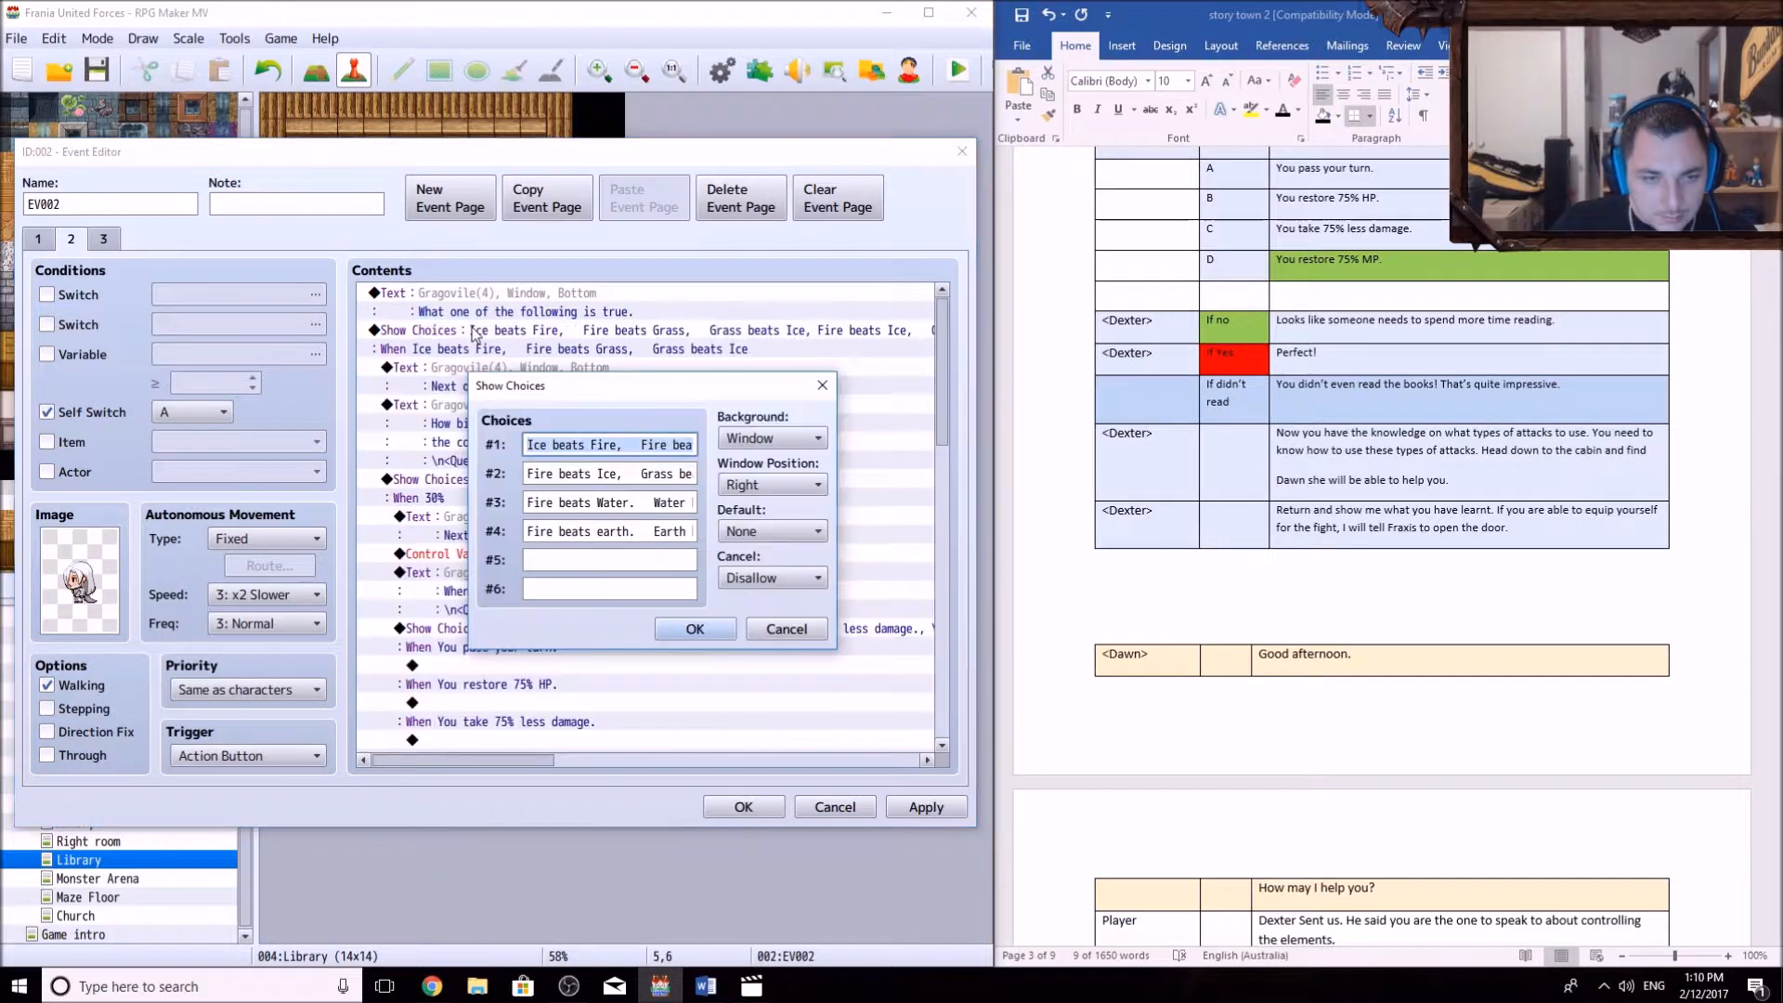
pyautogui.click(655, 445)
pyautogui.press('BackSpace')
pyautogui.press('BackSpace')
pyautogui.press('BackSpace')
pyautogui.press('Tab')
pyautogui.click(639, 477)
pyautogui.press('BackSpace')
pyautogui.press('BackSpace')
pyautogui.press('BackSpace')
pyautogui.press('Tab')
pyautogui.click(658, 503)
pyautogui.press('BackSpace')
pyautogui.press('BackSpace')
pyautogui.press('BackSpace')
pyautogui.press('Tab')
pyautogui.click(653, 531)
pyautogui.press('BackSpace')
pyautogui.press('BackSpace')
pyautogui.press('BackSpace')
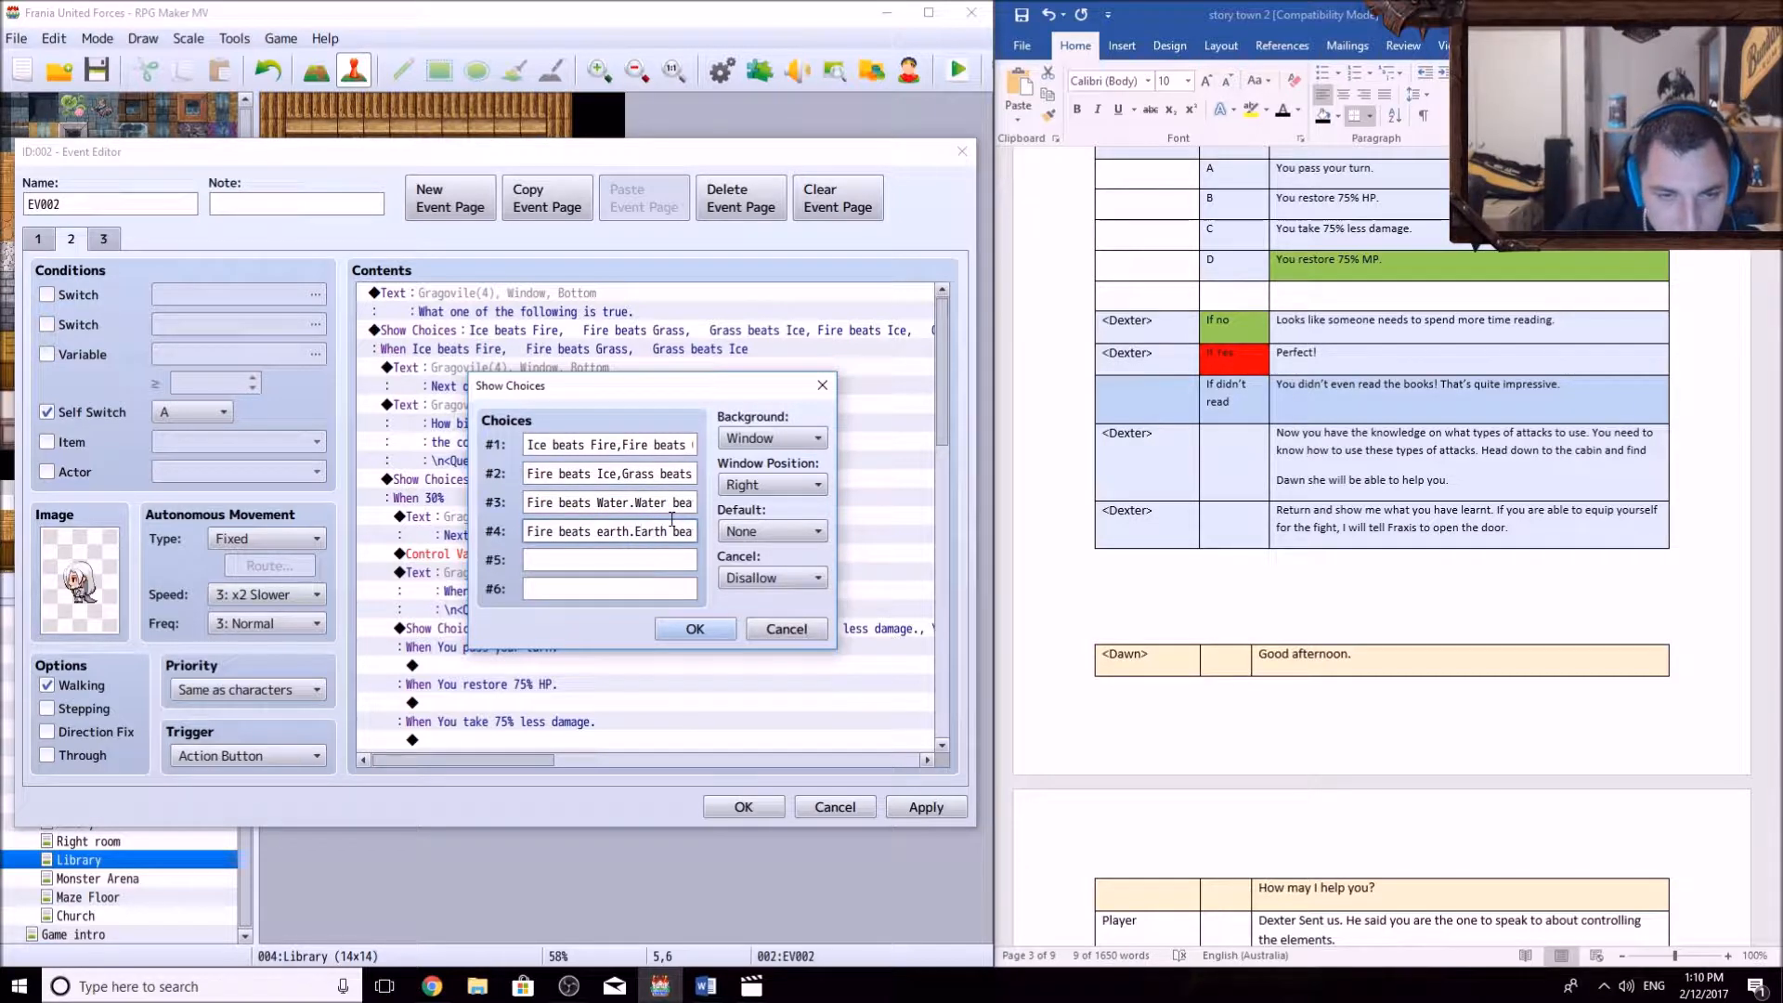
# - Remove the extra spaces before the third comparison in each of the four choices
pyautogui.doubleClick(576, 445)
pyautogui.moveTo(640, 442); pyautogui.dragTo(800, 443)
pyautogui.press('BackSpace')
pyautogui.press('BackSpace')
pyautogui.press('BackSpace')
pyautogui.click(656, 465)
pyautogui.moveTo(642, 467); pyautogui.dragTo(722, 472)
pyautogui.click(615, 472)
pyautogui.press('BackSpace')
pyautogui.press('BackSpace')
pyautogui.press('BackSpace')
pyautogui.press('Tab')
pyautogui.click(576, 502)
pyautogui.press('BackSpace')
pyautogui.press('BackSpace')
pyautogui.press('BackSpace')
pyautogui.moveTo(617, 499); pyautogui.dragTo(736, 532)
pyautogui.click(586, 529)
pyautogui.press('BackSpace')
pyautogui.press('BackSpace')
pyautogui.press('BackSpace')
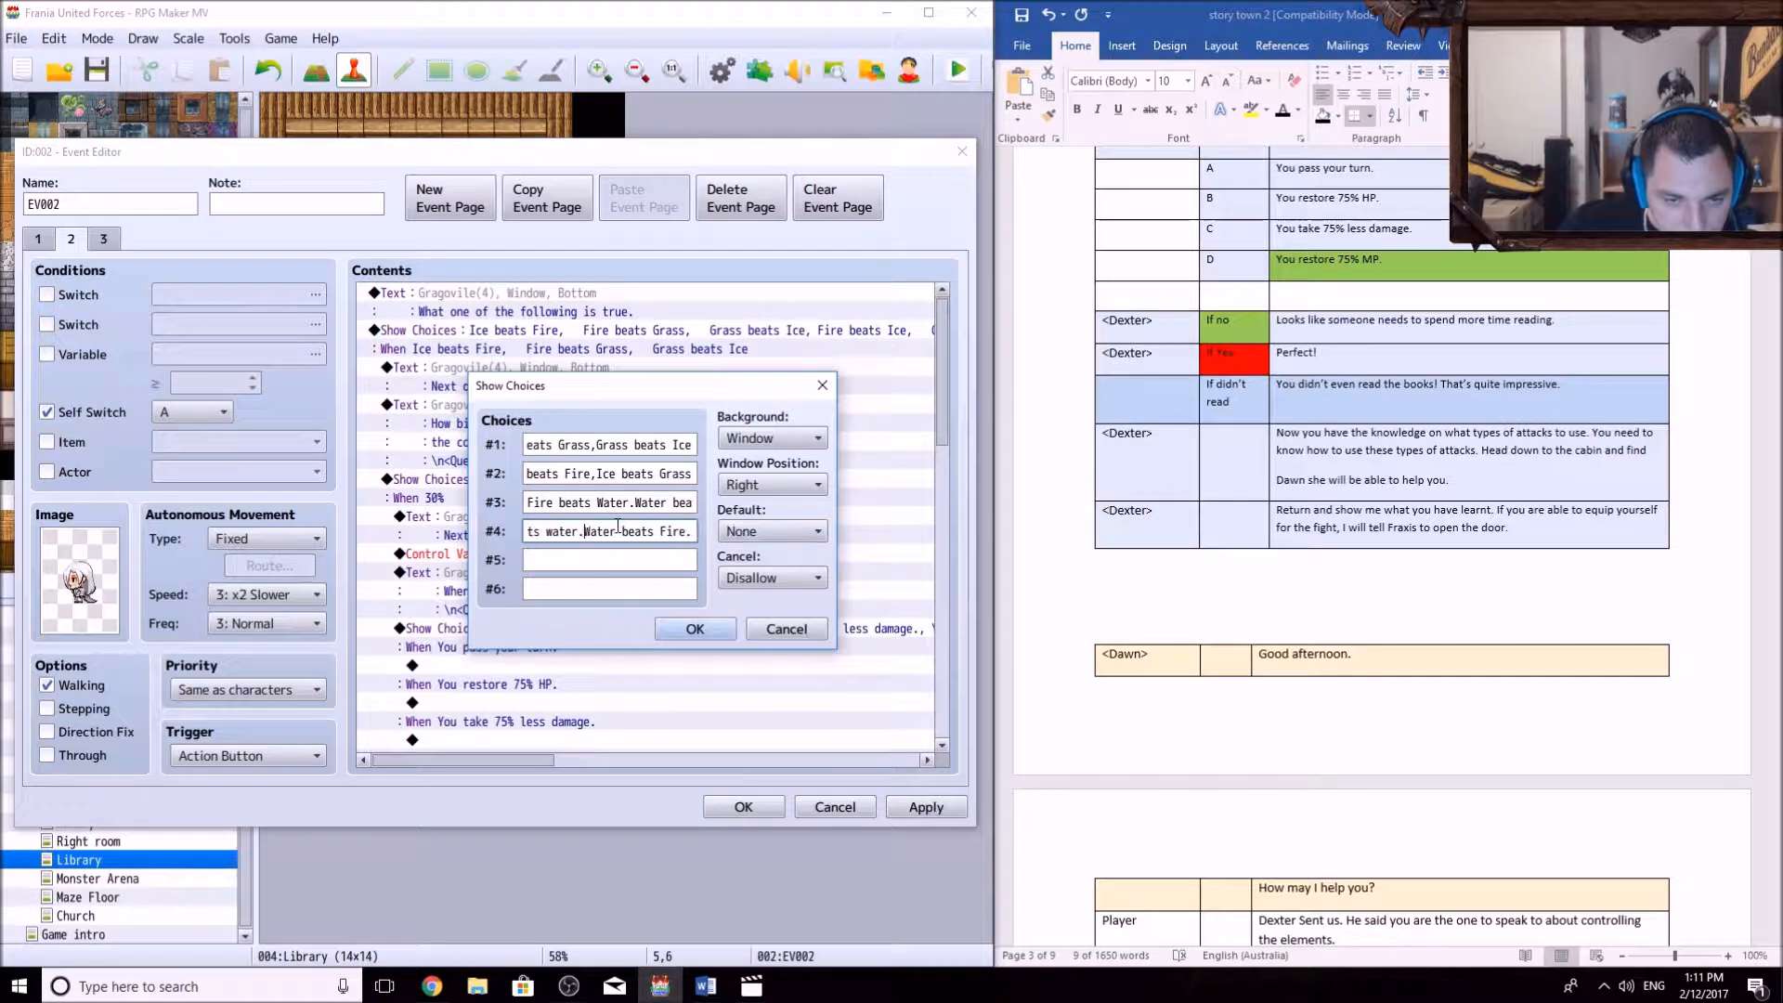
# - Replace every "beats" with ">" in choices #4 and #3, as in "Fire > Water. Water > Earth, Earth > Fire."
pyautogui.doubleClick(648, 531)
pyautogui.write('>')
pyautogui.doubleClick(555, 532)
pyautogui.write('>')
pyautogui.moveTo(621, 532); pyautogui.dragTo(518, 532)
pyautogui.doubleClick(574, 532)
pyautogui.write('>')
pyautogui.doubleClick(576, 502)
pyautogui.write('>')
pyautogui.click(610, 502)
pyautogui.doubleClick(668, 502)
pyautogui.write('>')
pyautogui.moveTo(679, 504); pyautogui.dragTo(733, 504)
pyautogui.click(583, 503)
pyautogui.doubleClick(643, 503)
pyautogui.write('>')
# - Replace every "beats" with ">" in choices #2 and #1, as in "Ice > Fire, Fire > Grass, Grass > Ice", and accept the choices
pyautogui.doubleClick(641, 476)
pyautogui.write('>')
pyautogui.click(618, 475)
pyautogui.doubleClick(574, 474)
pyautogui.write('>')
pyautogui.click(598, 475)
pyautogui.click(620, 474)
pyautogui.doubleClick(648, 446)
pyautogui.write('>')
pyautogui.click(621, 446)
pyautogui.doubleClick(561, 445)
pyautogui.write('>')
pyautogui.click(535, 445)
pyautogui.doubleClick(564, 440)
pyautogui.write('>')
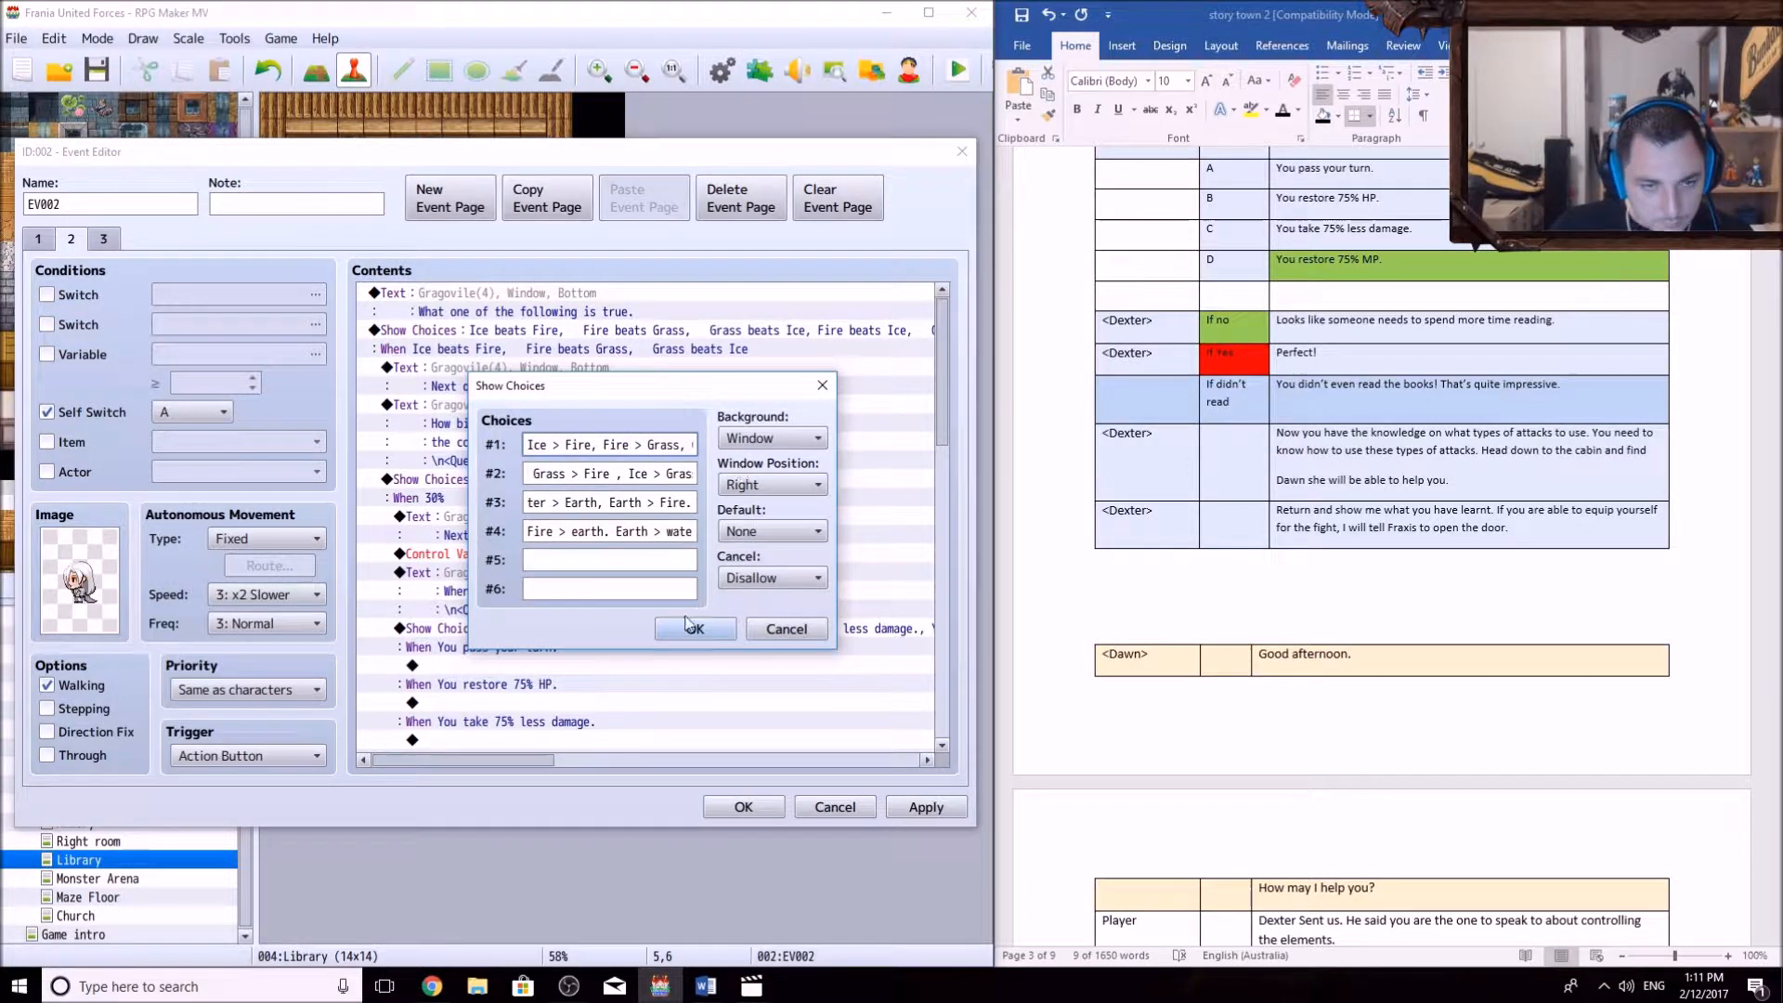
pyautogui.click(684, 624)
pyautogui.click(626, 448)
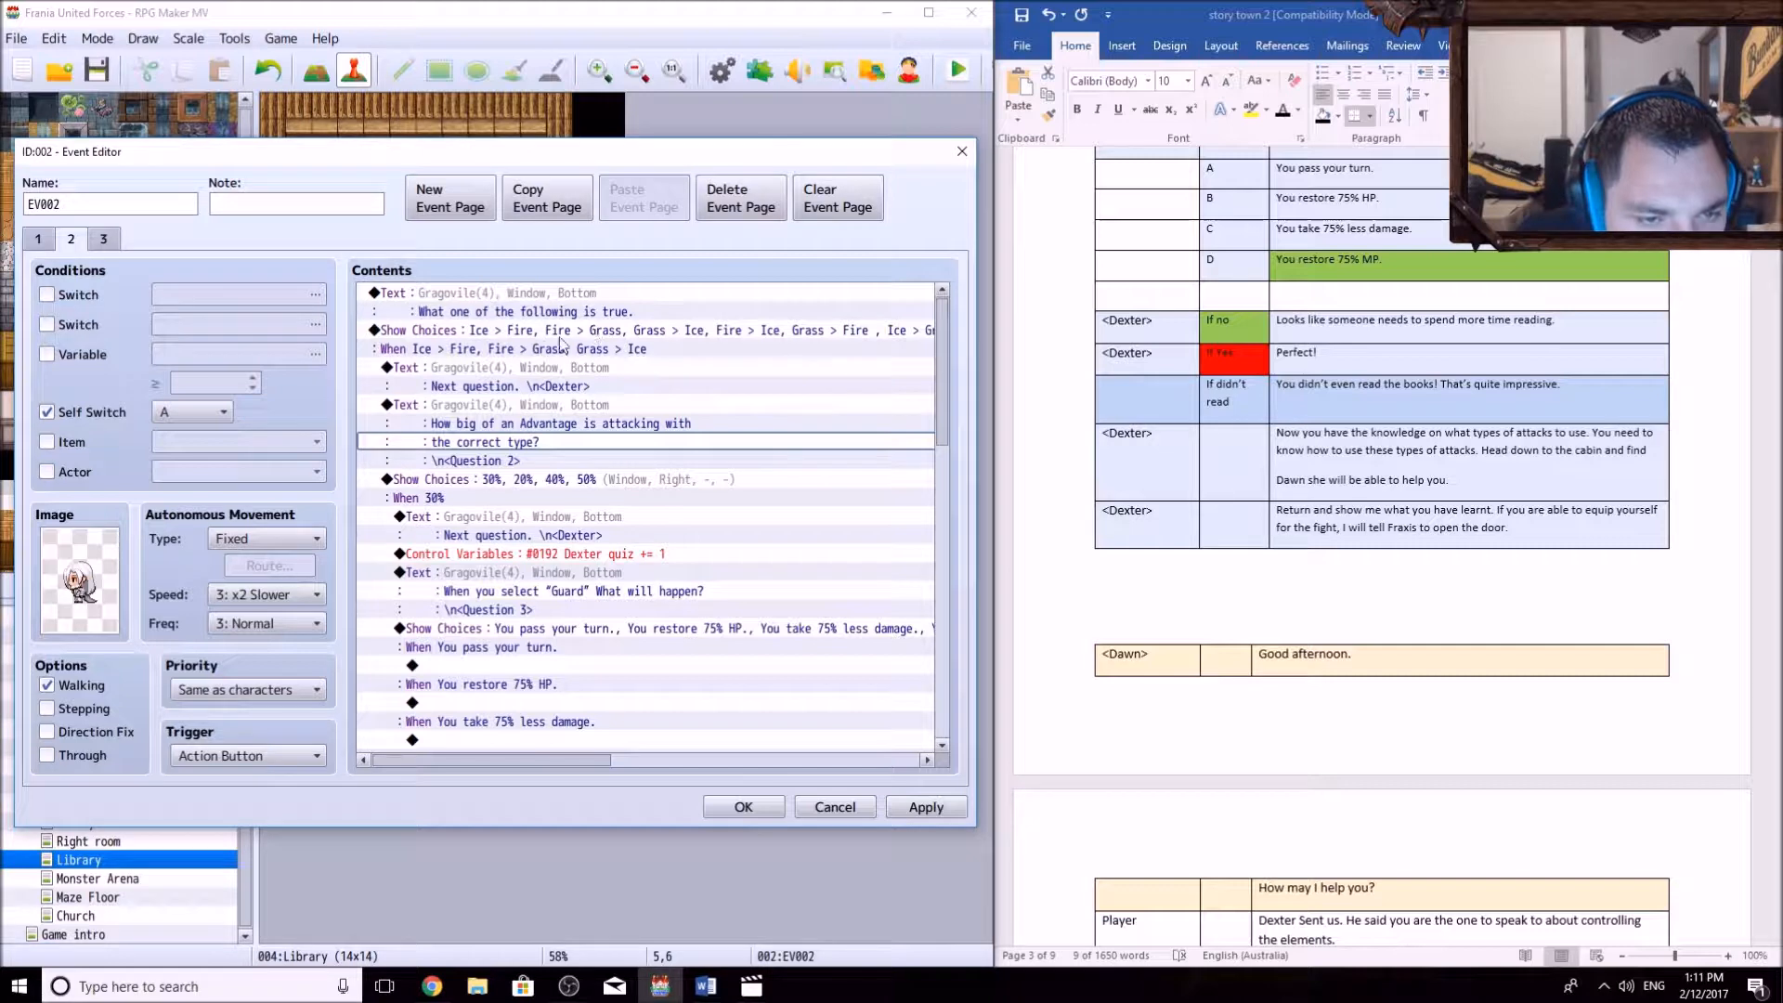
# - Check the default-choice options of the first question's choices and keep None
pyautogui.click(542, 369)
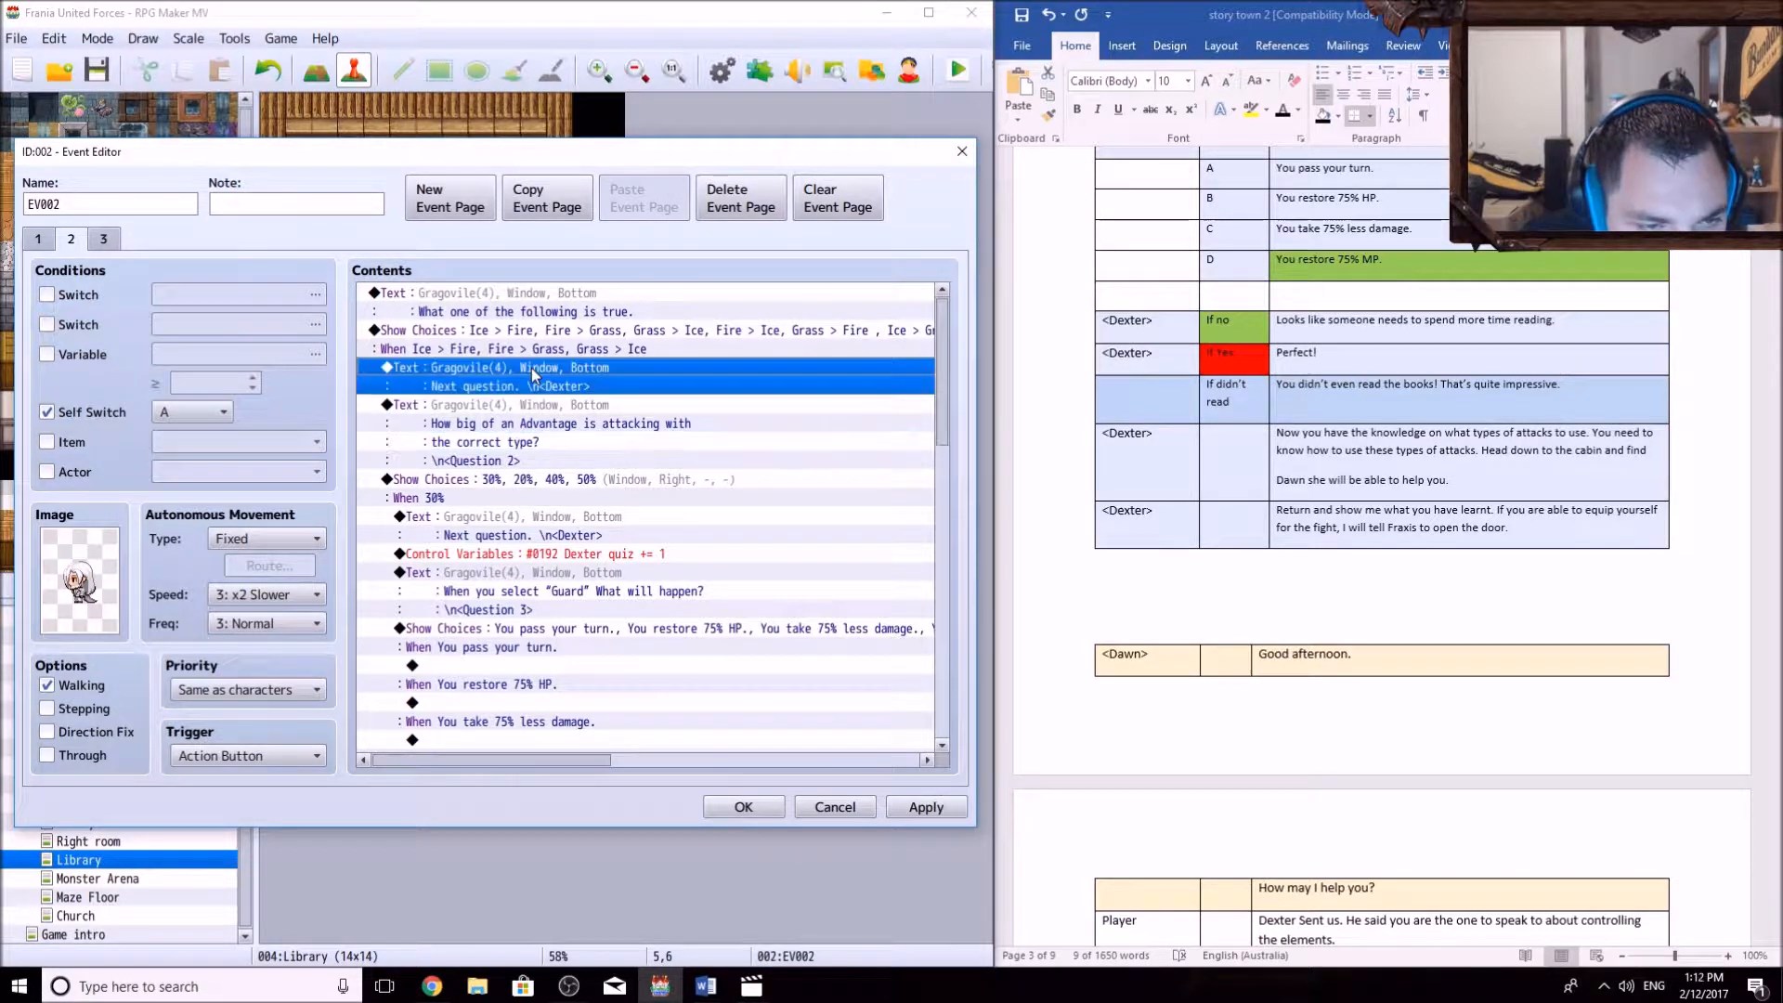
pyautogui.click(531, 328)
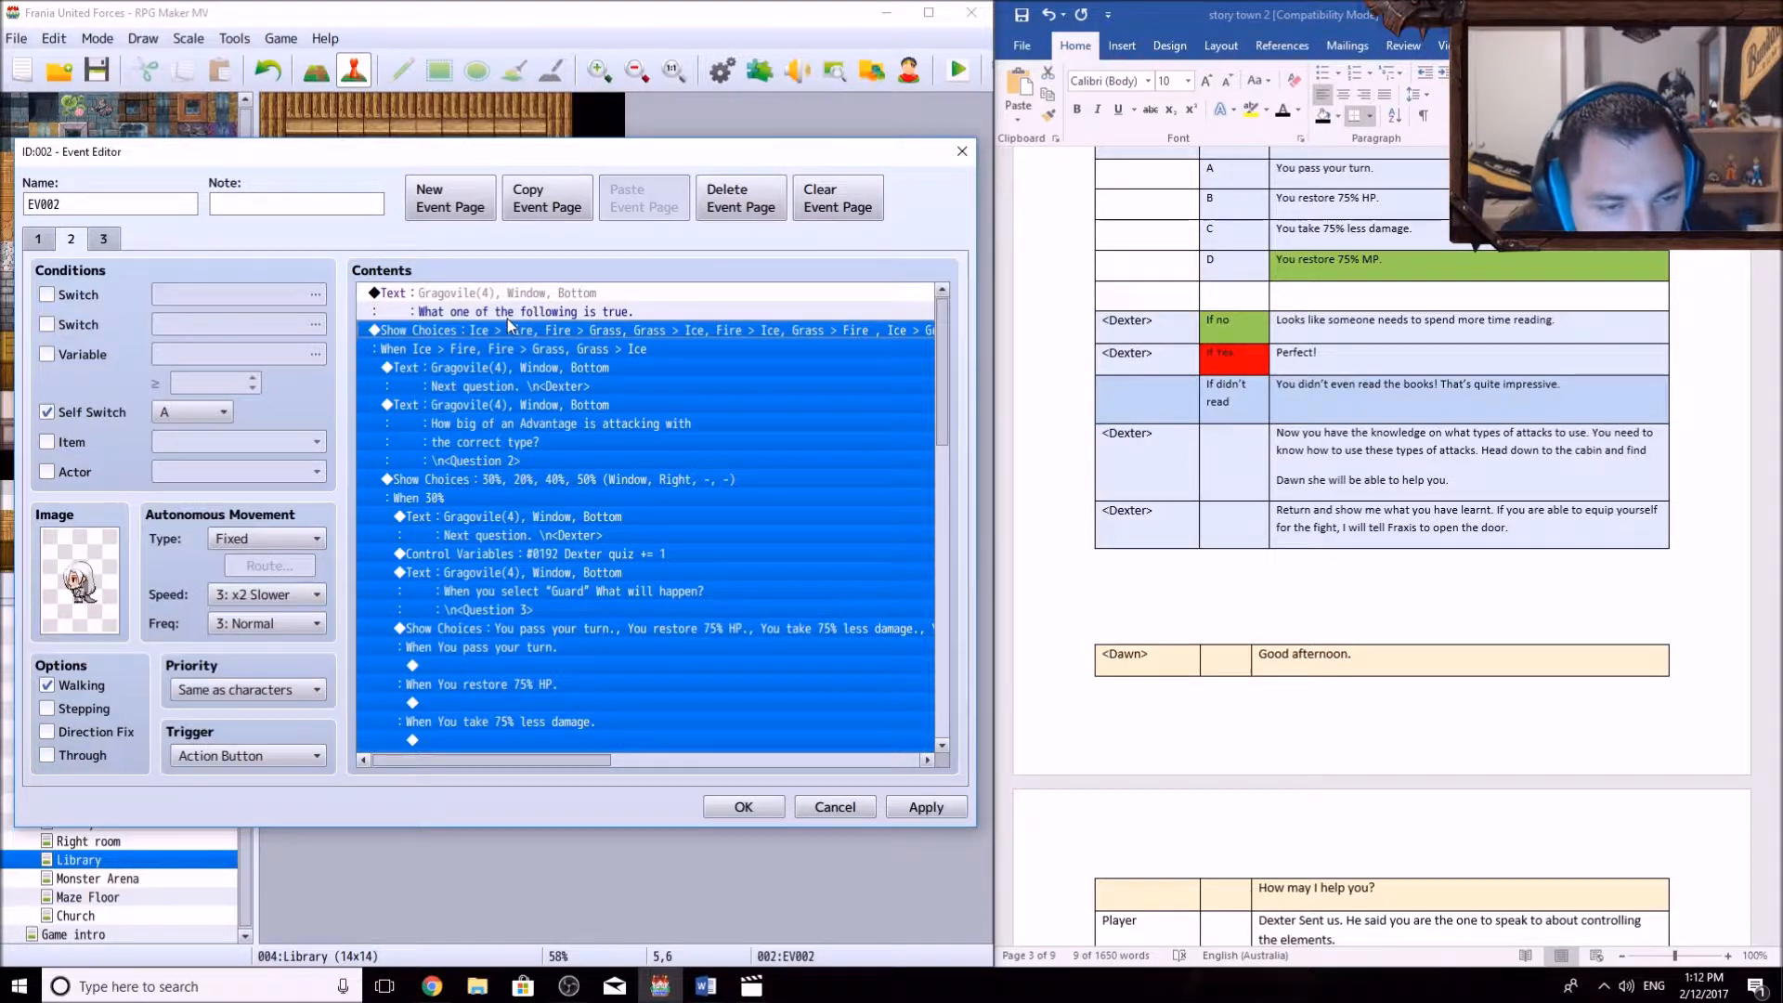
pyautogui.doubleClick(507, 320)
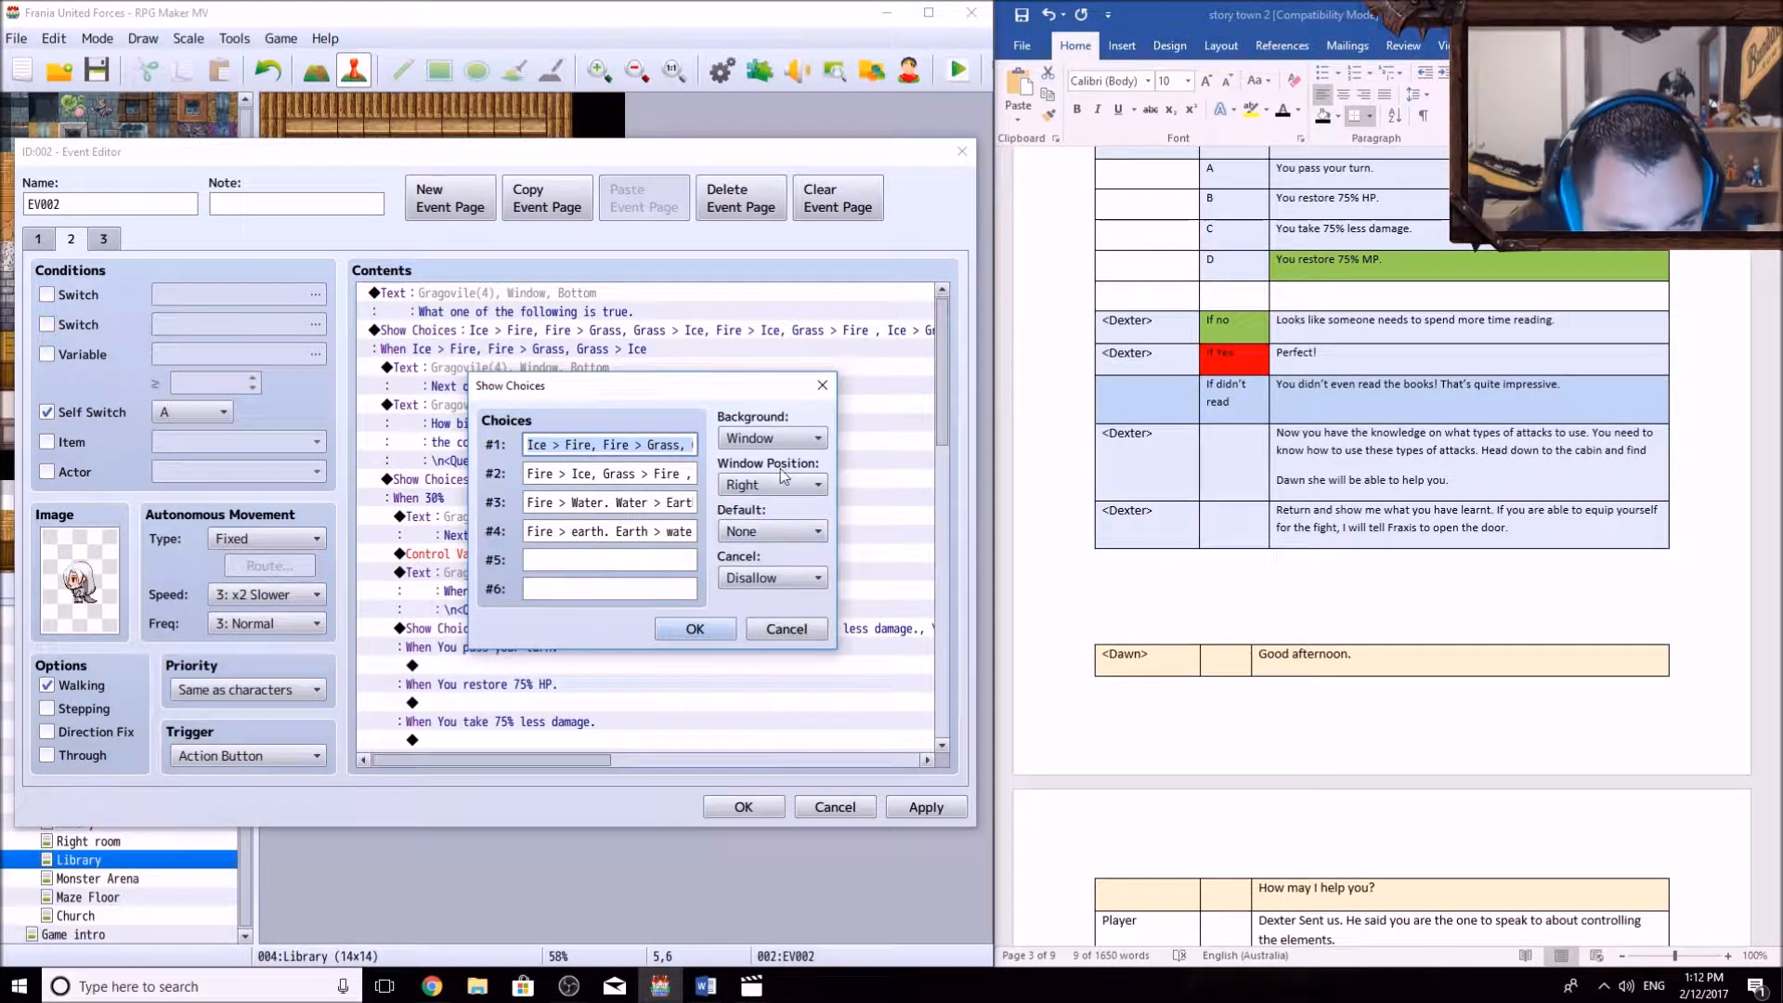
pyautogui.click(791, 536)
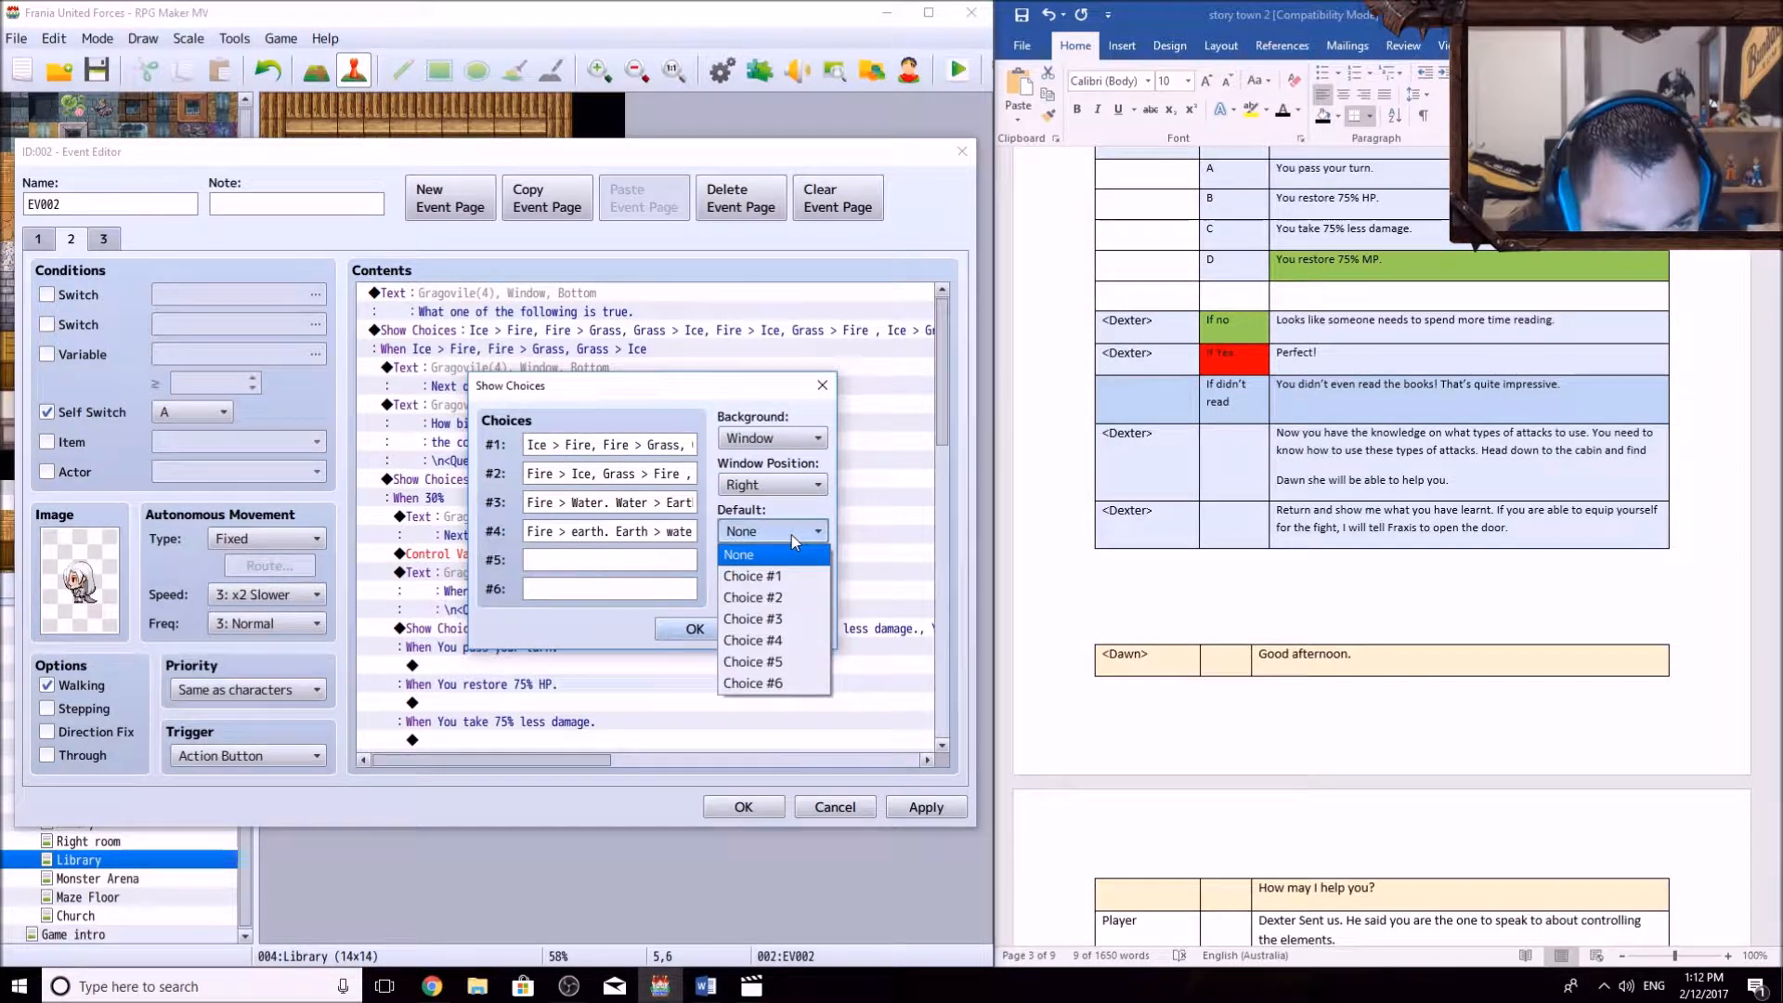
pyautogui.click(780, 639)
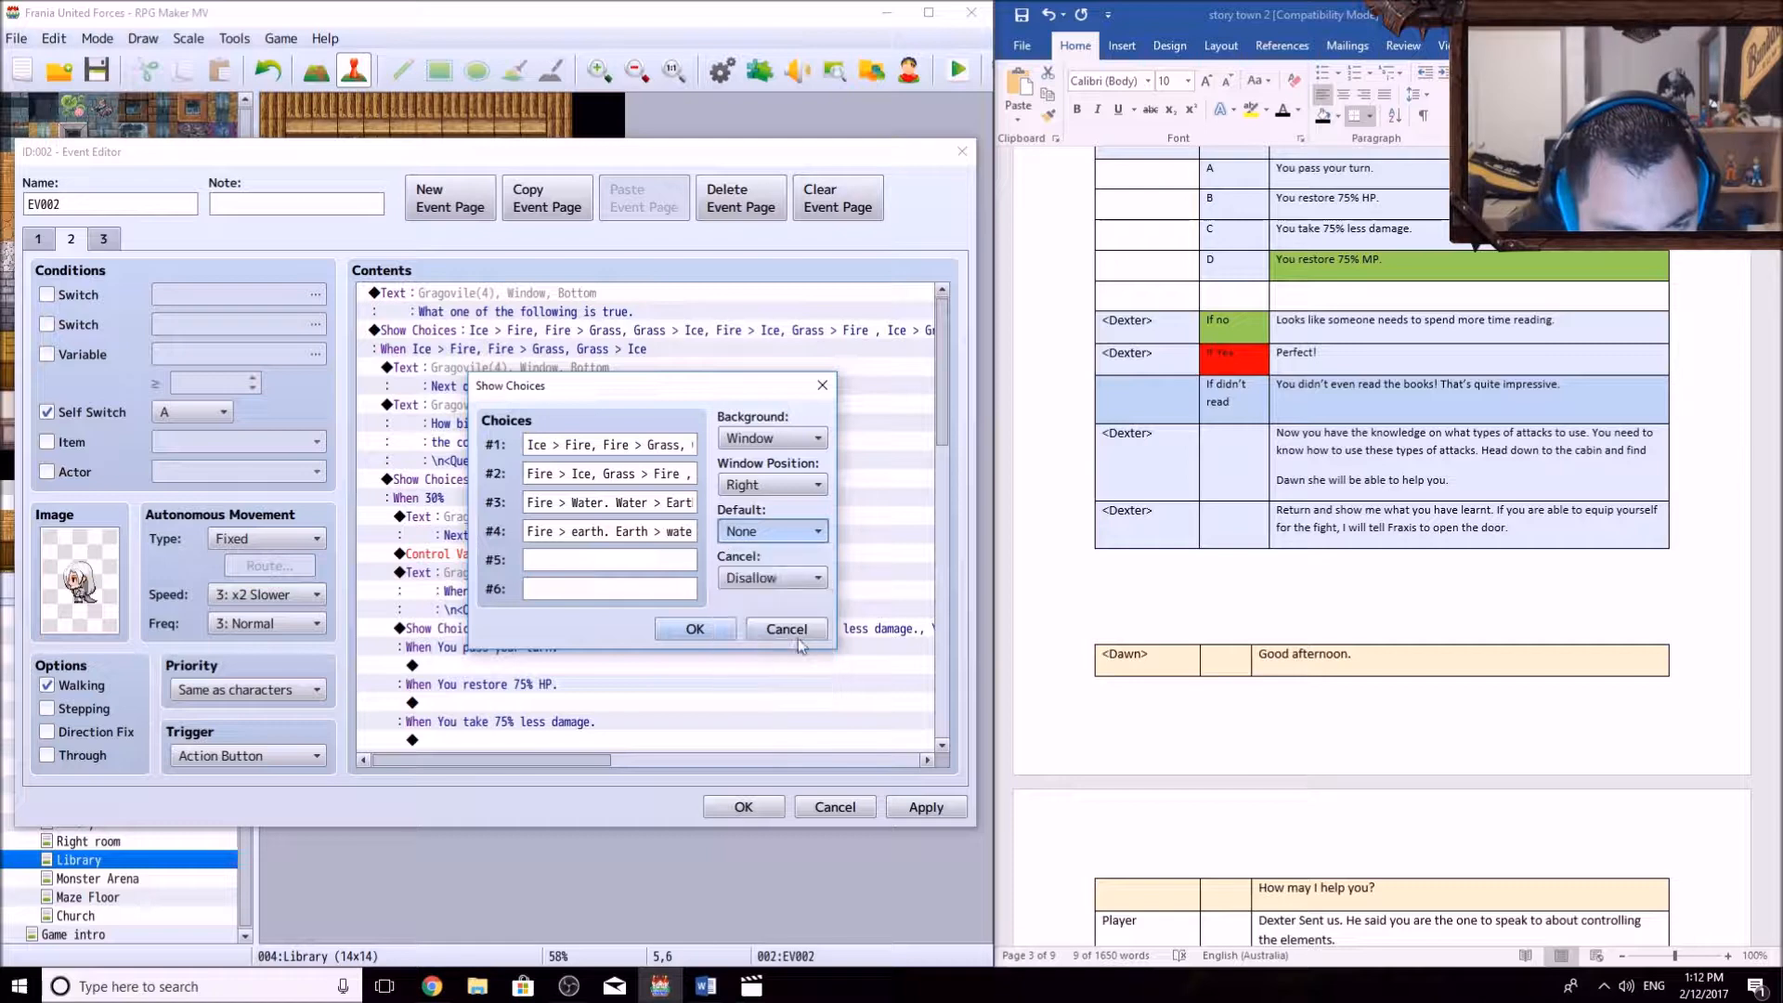
pyautogui.click(695, 631)
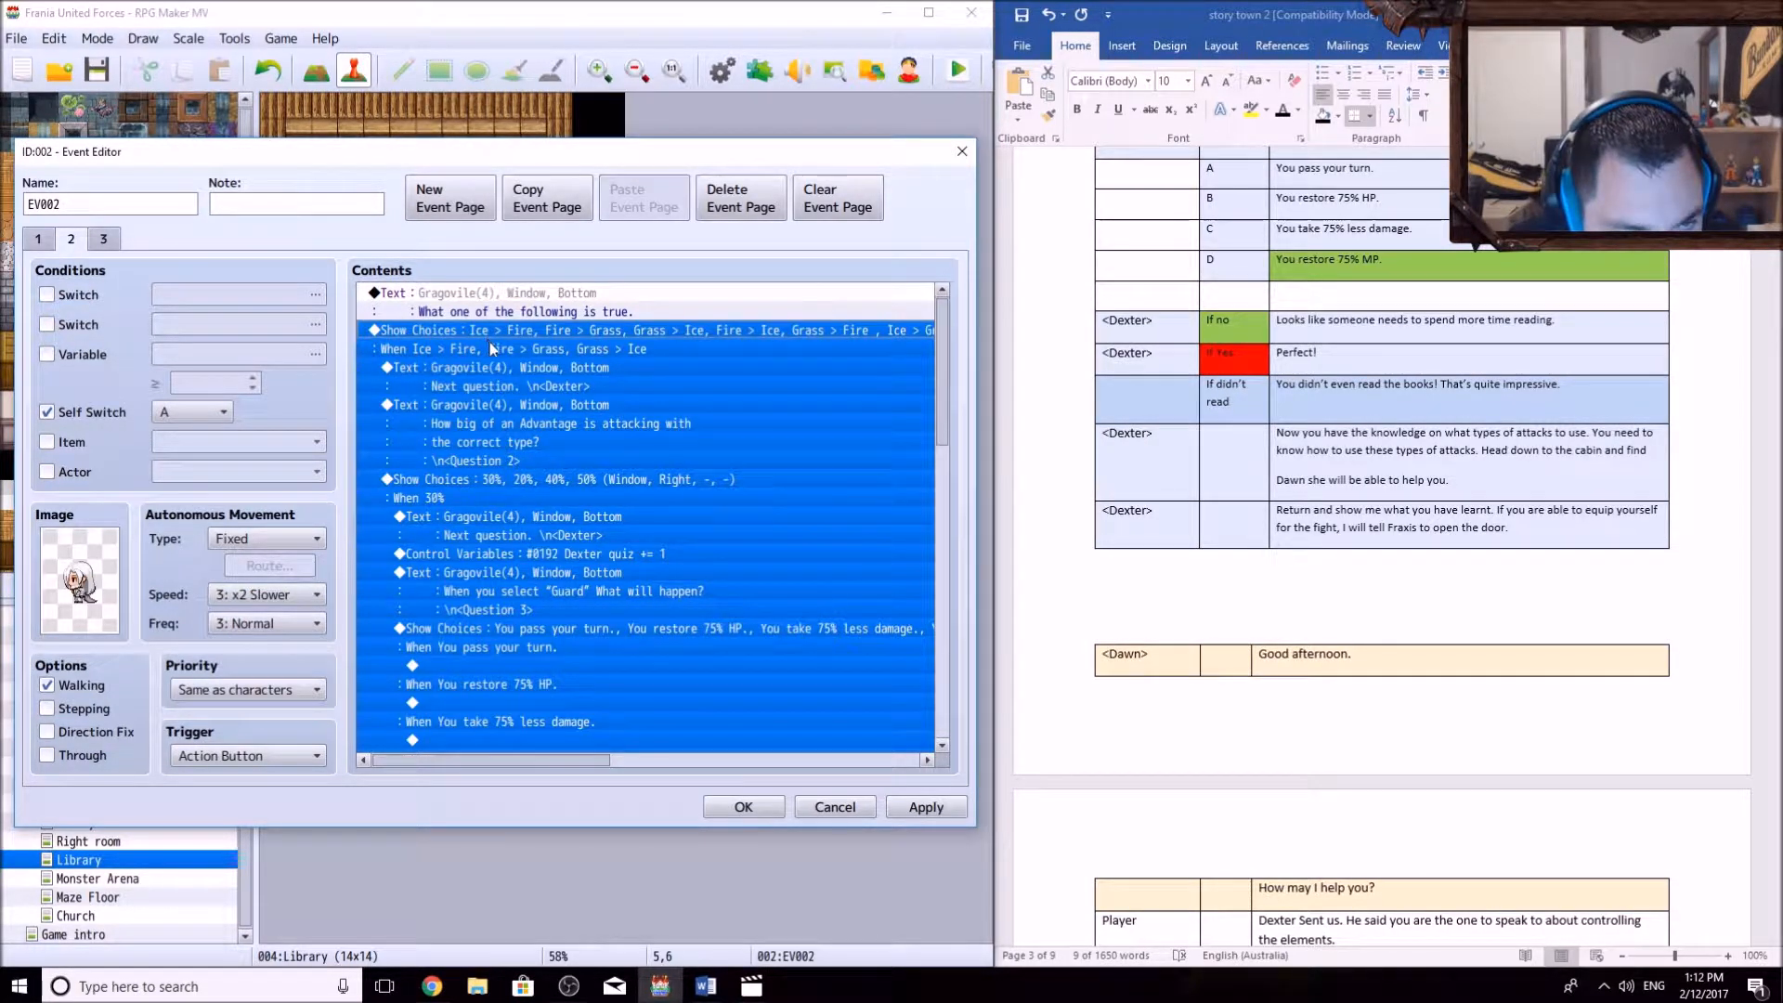
# - Review the quiz page's commands from the first answer branch through the Dexter quiz = 3 condition to the other answer branches
pyautogui.click(532, 366)
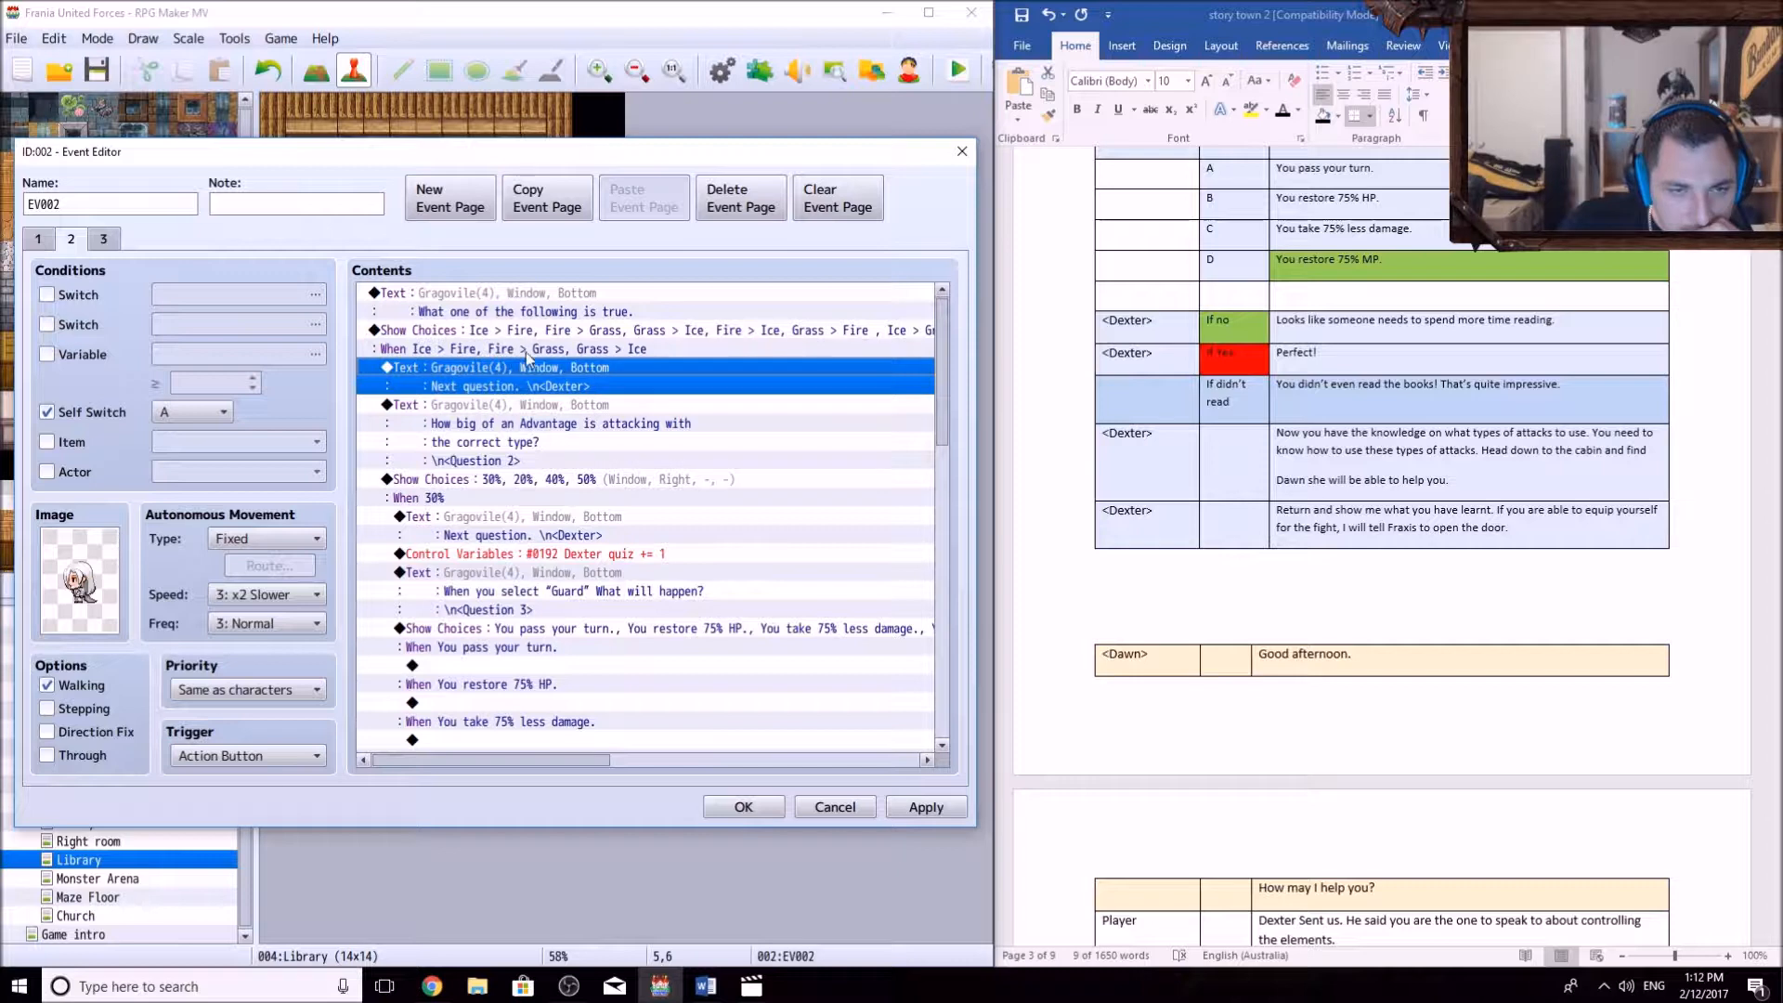
pyautogui.click(467, 419)
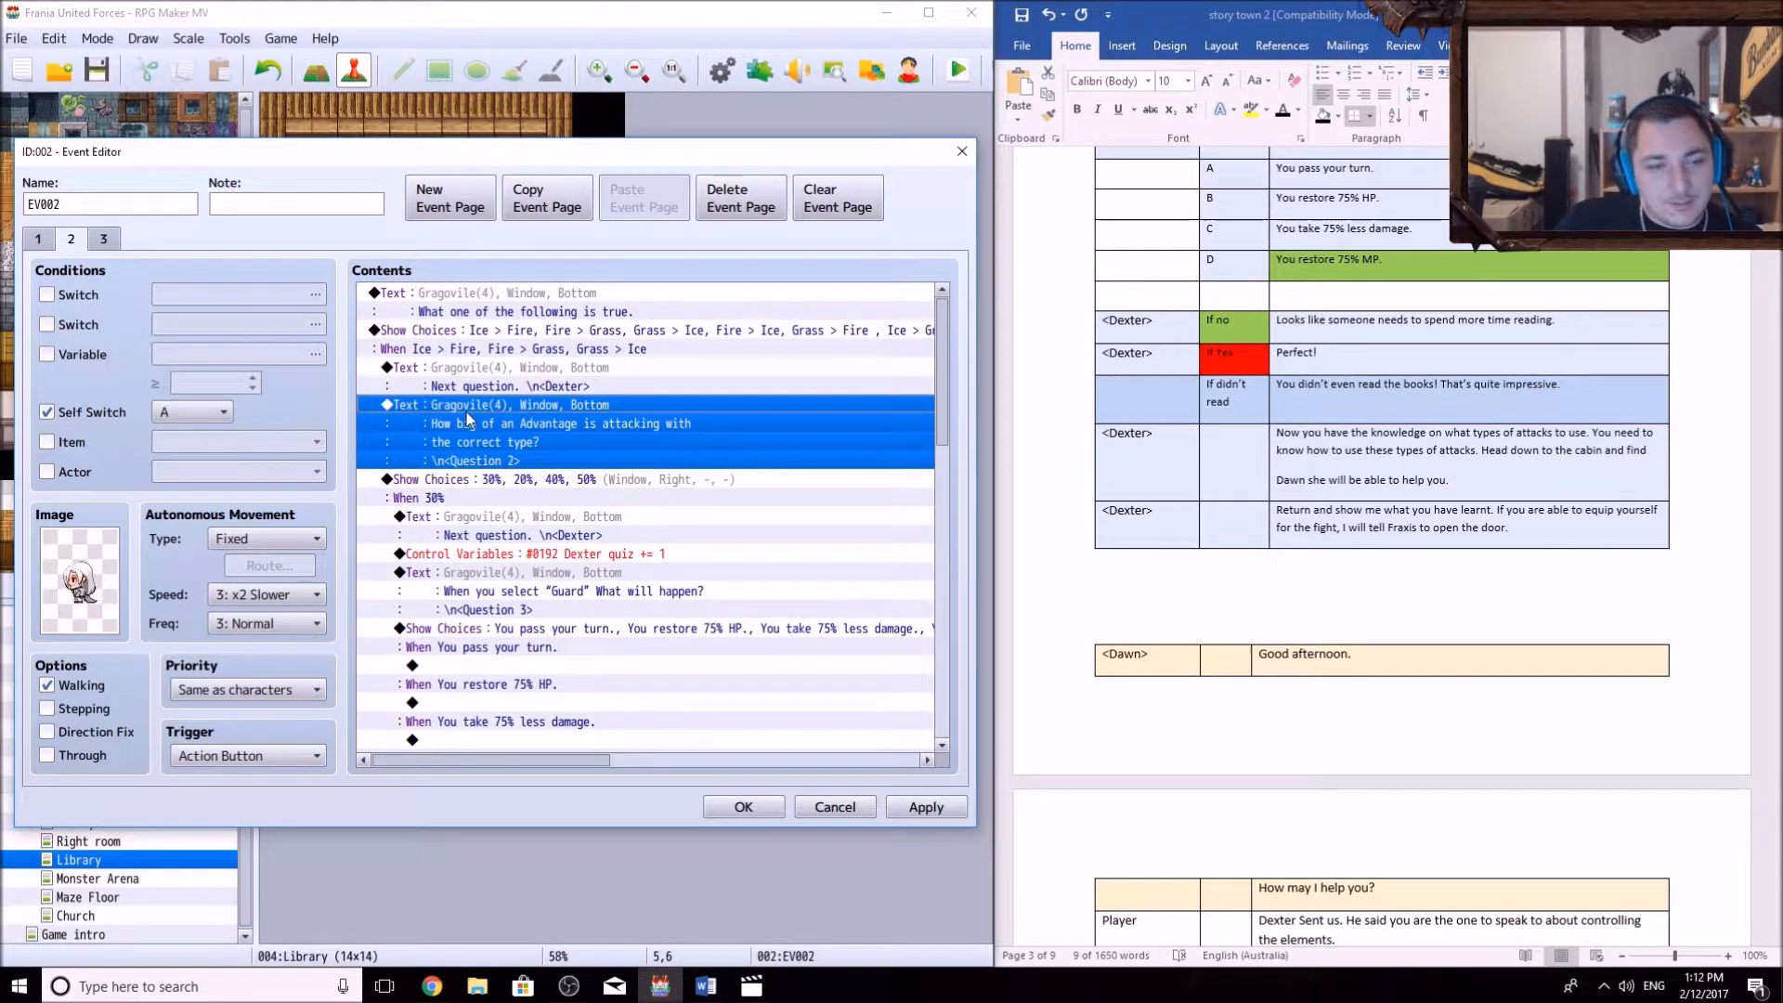
pyautogui.scroll(-5, 468, 419)
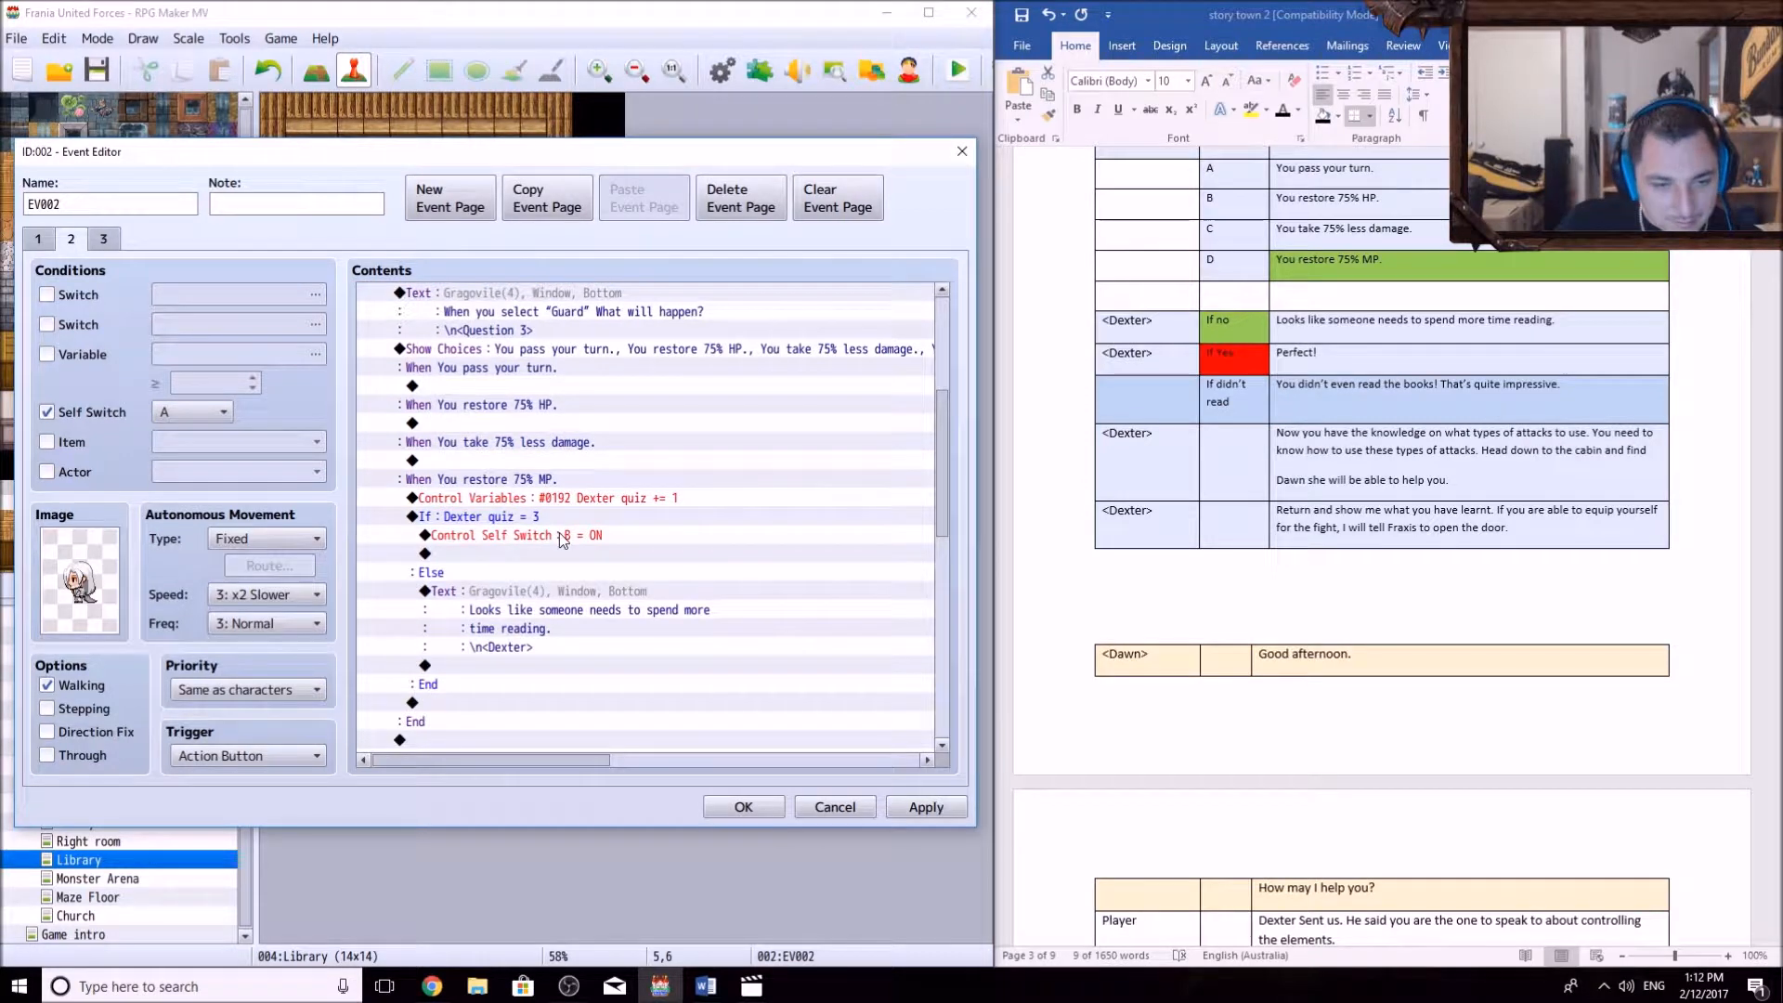
pyautogui.hotkey('ctrl', 'a')
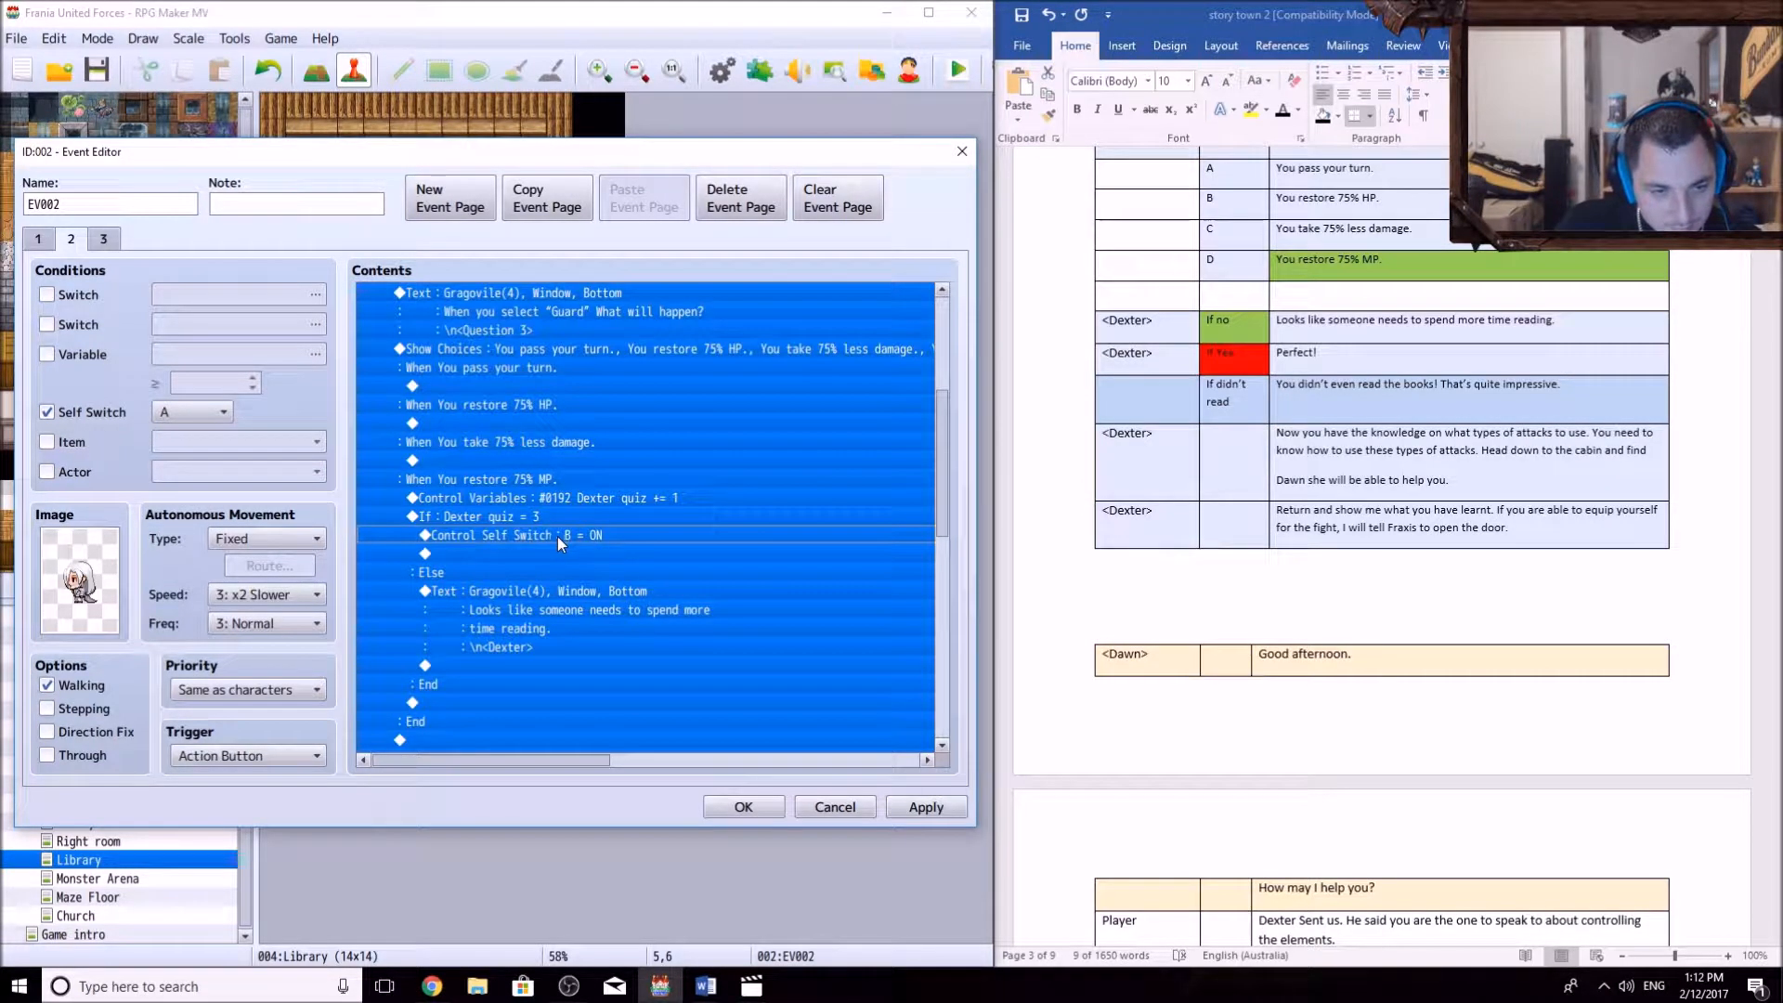
pyautogui.scroll(2, 555, 535)
pyautogui.click(529, 594)
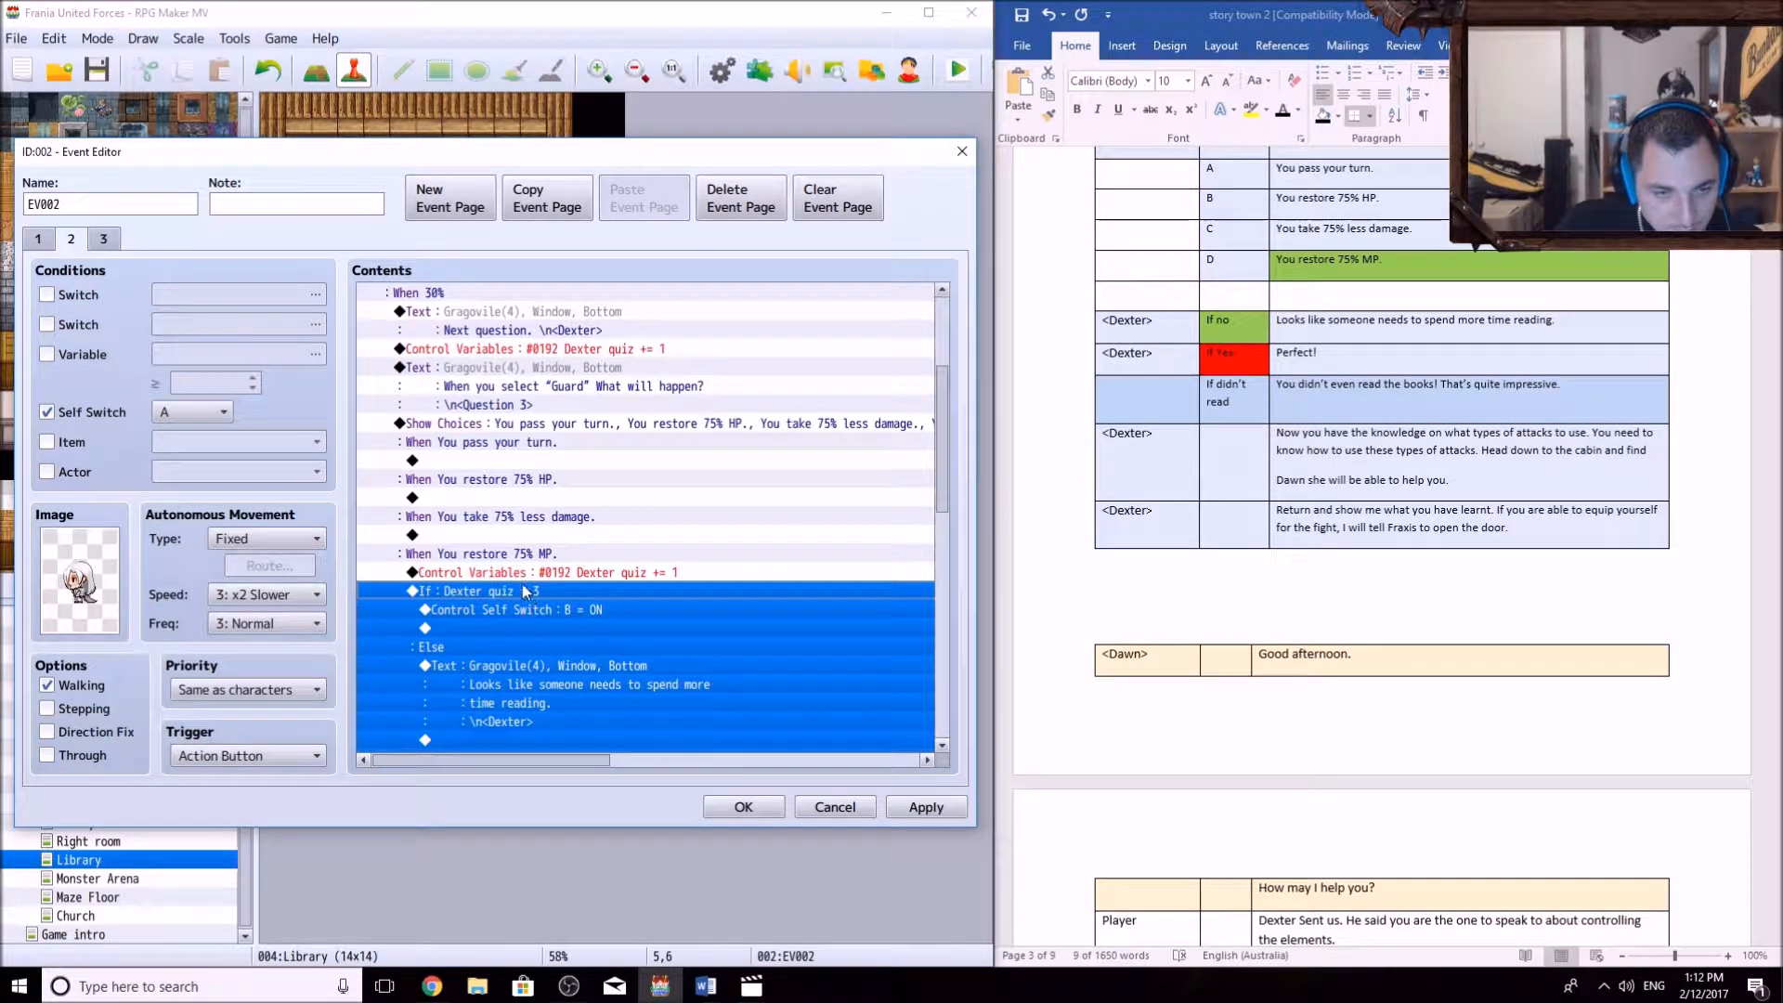
pyautogui.scroll(-1, 501, 501)
pyautogui.click(475, 403)
pyautogui.scroll(-2, 520, 455)
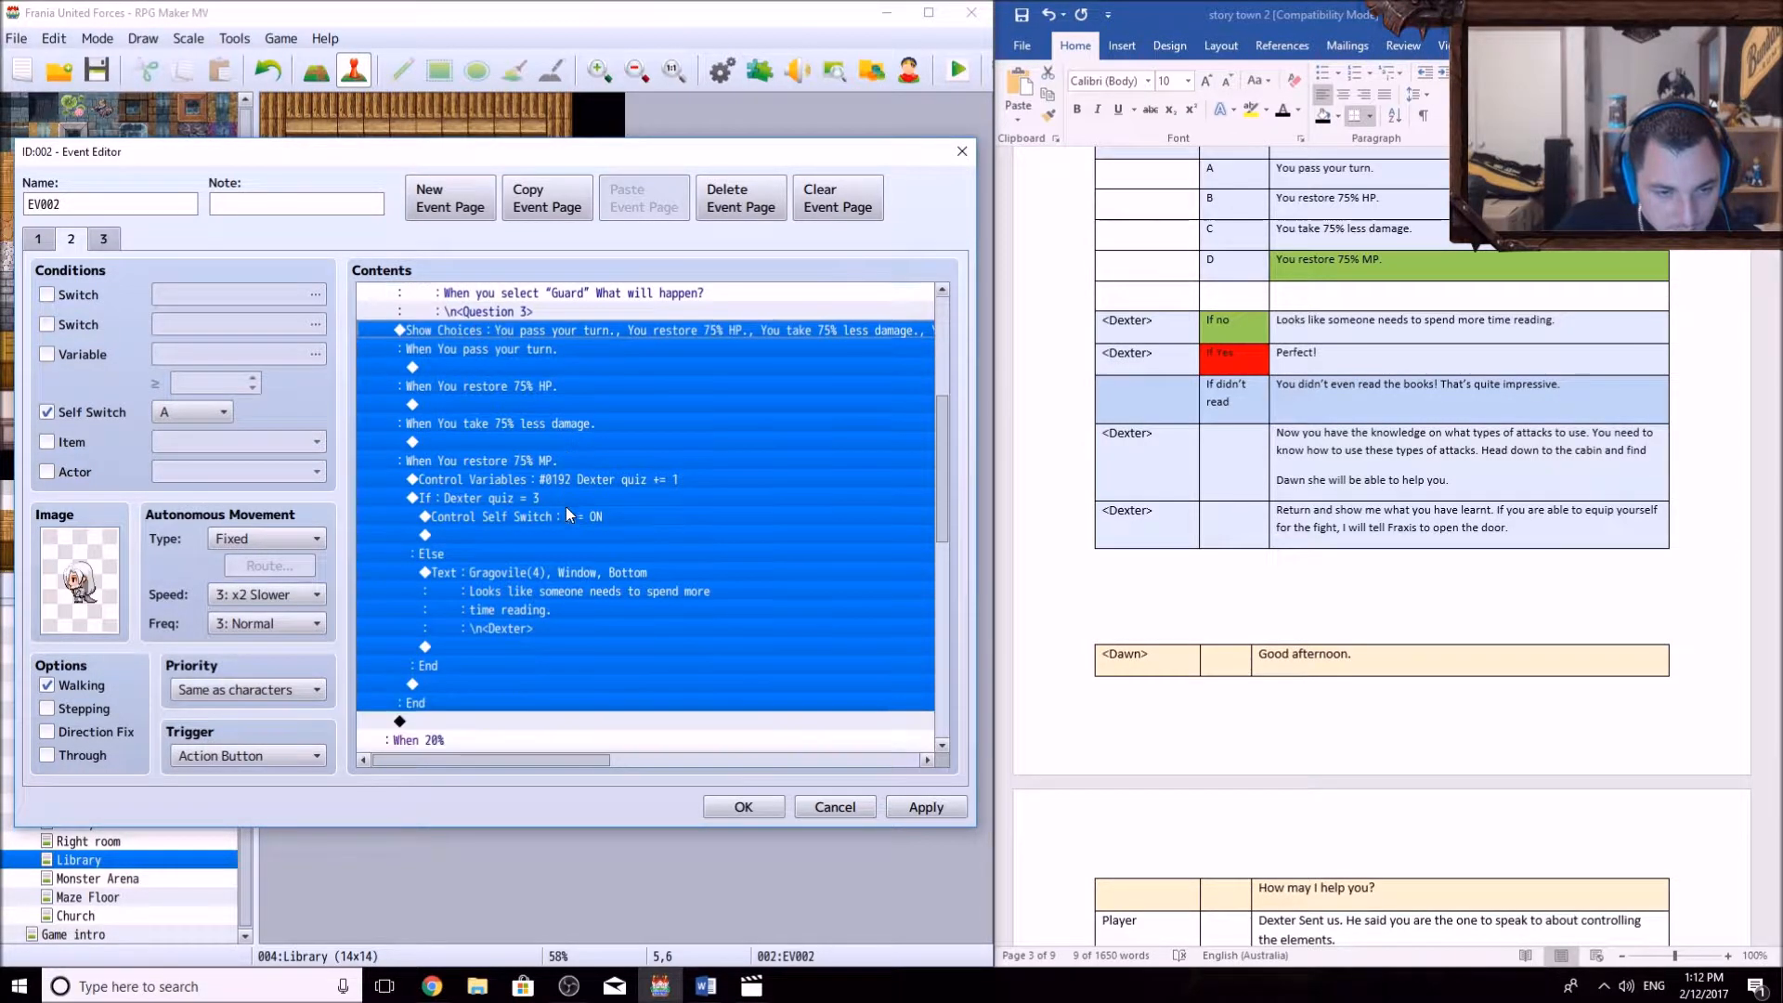
pyautogui.scroll(-4, 571, 511)
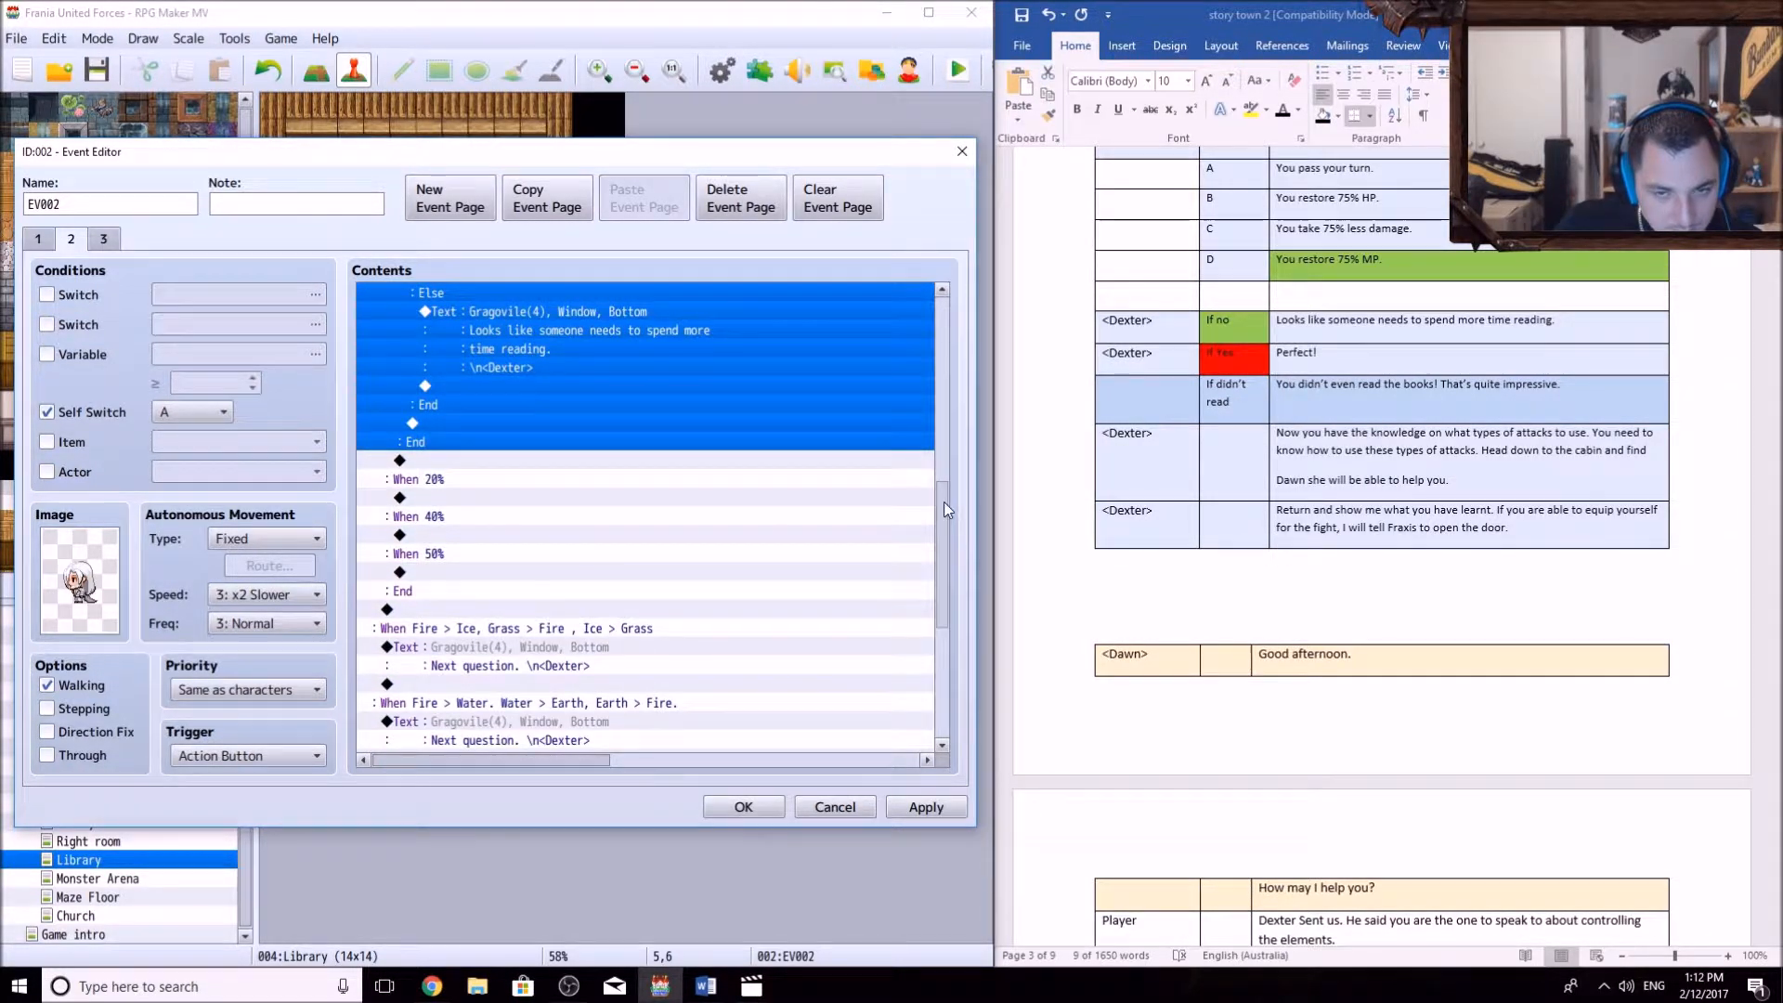
pyautogui.moveTo(944, 509); pyautogui.dragTo(943, 291)
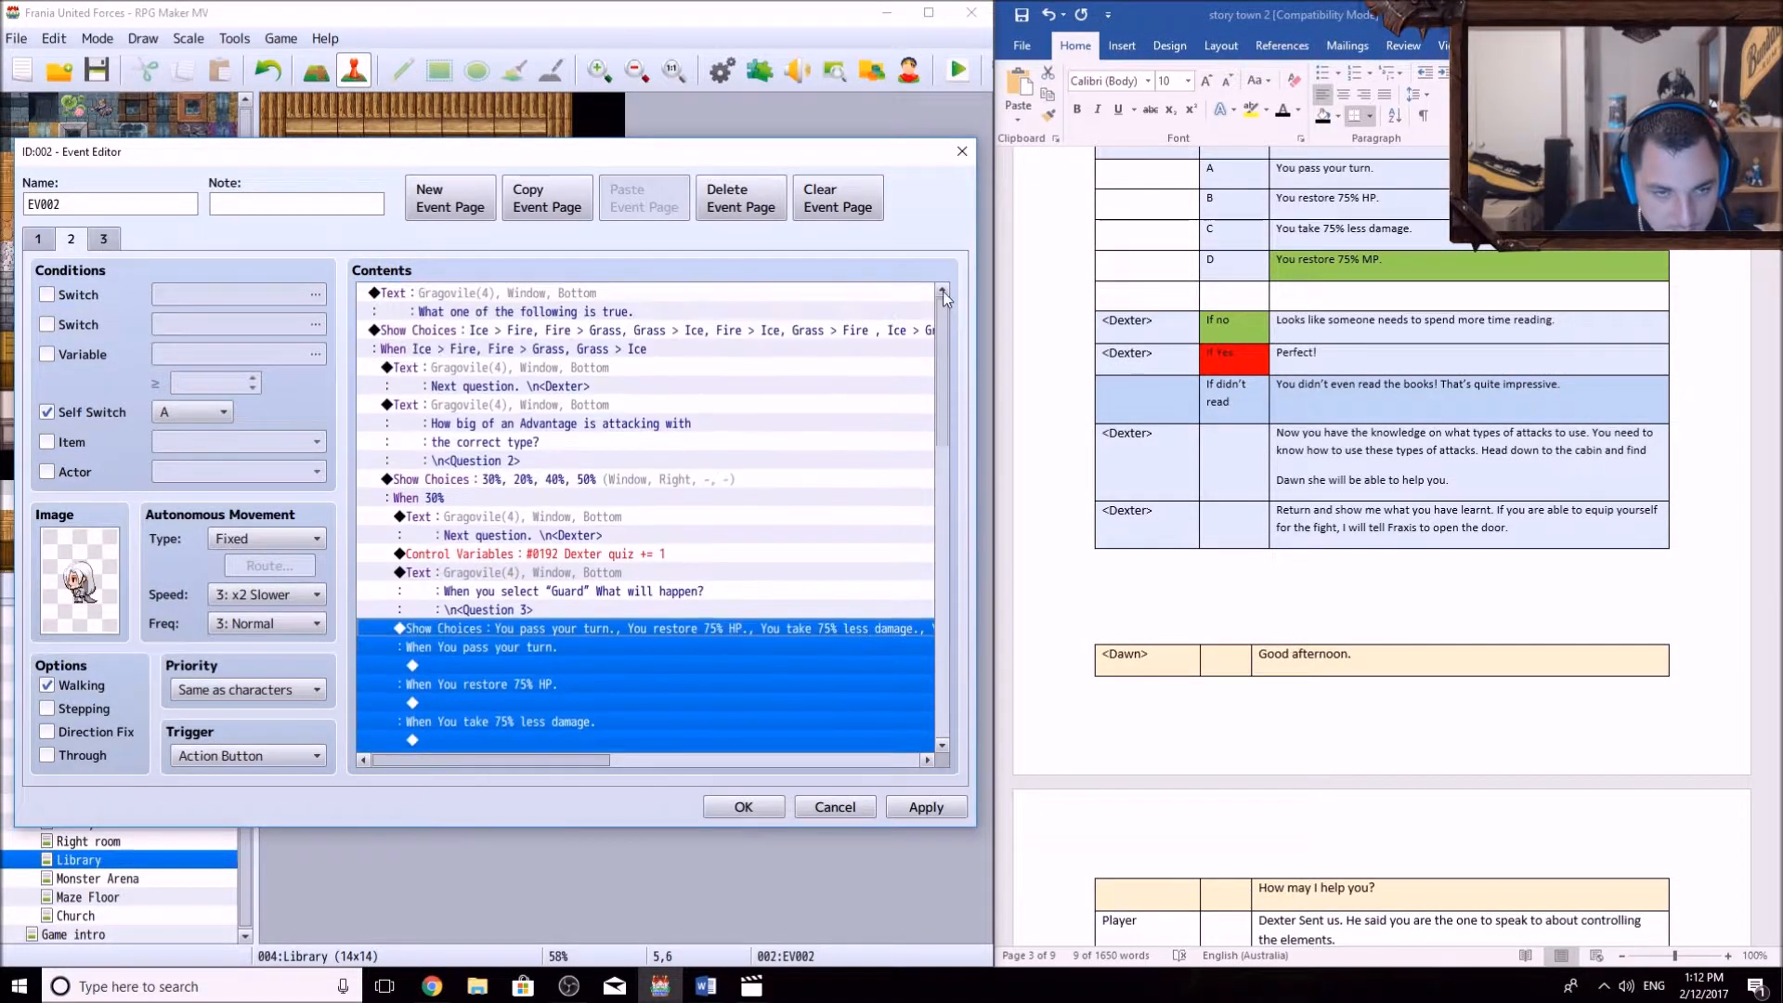
# - Inspect the "Next question." message under the first answer of the first question, leaving it as is
pyautogui.click(487, 377)
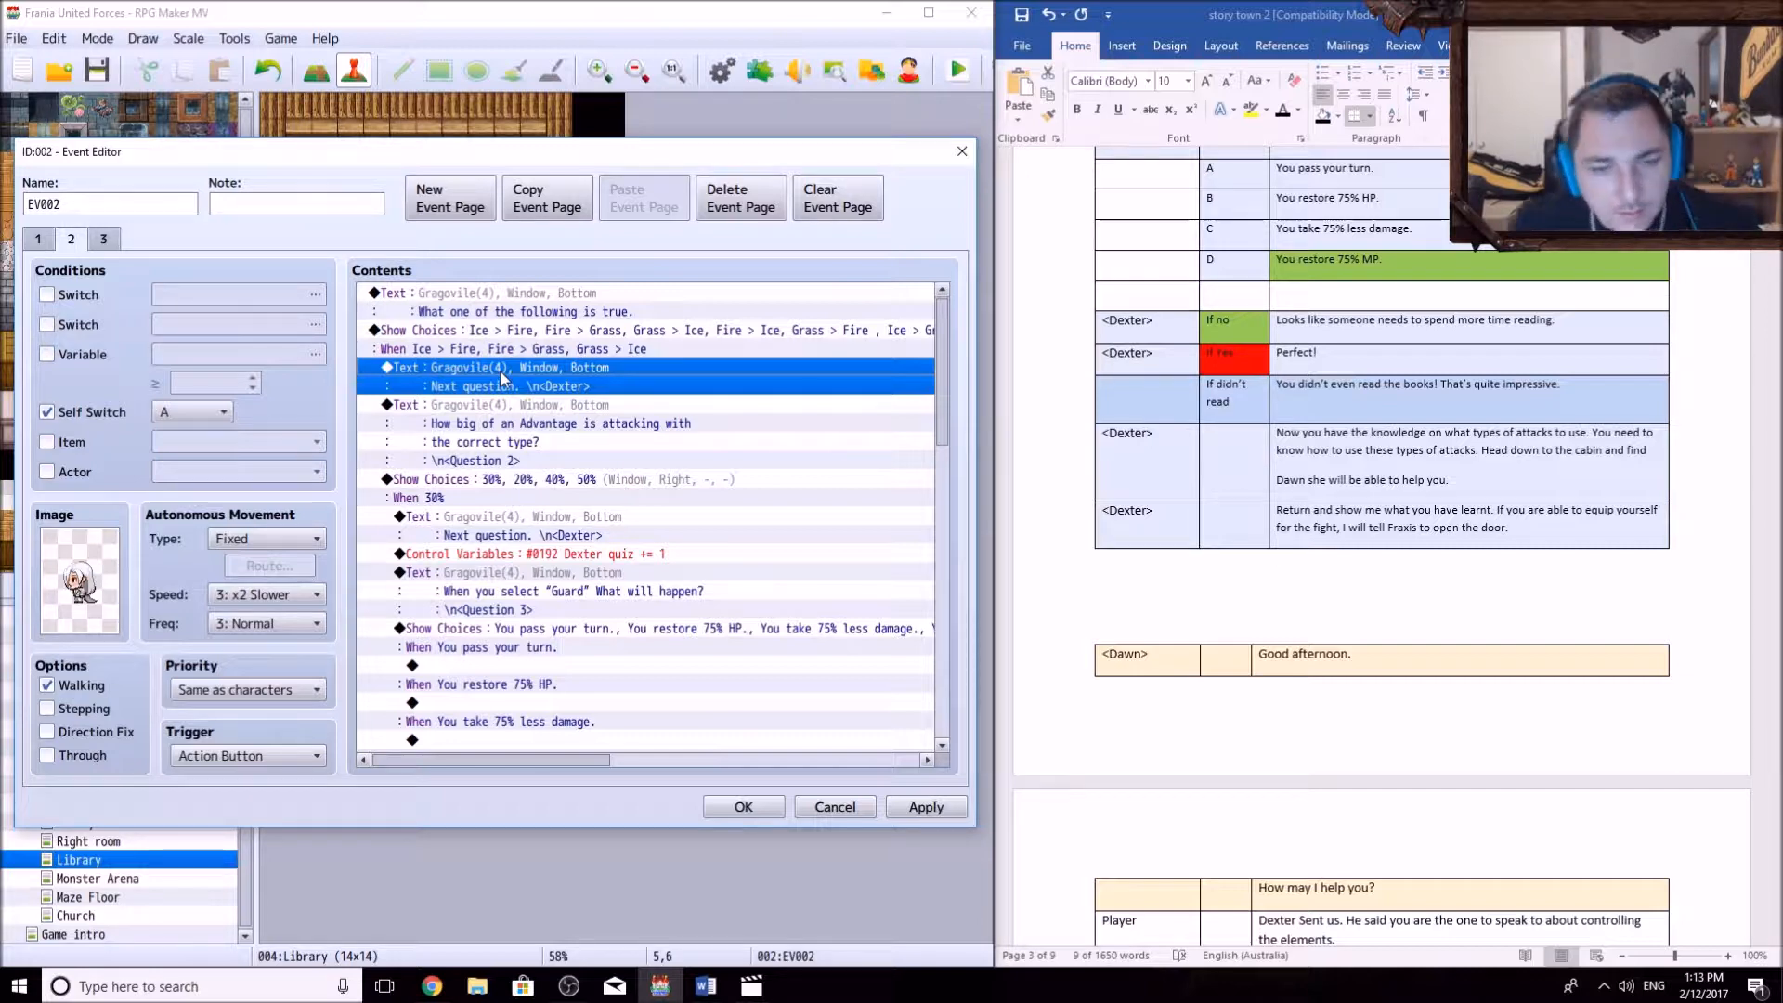
pyautogui.click(480, 332)
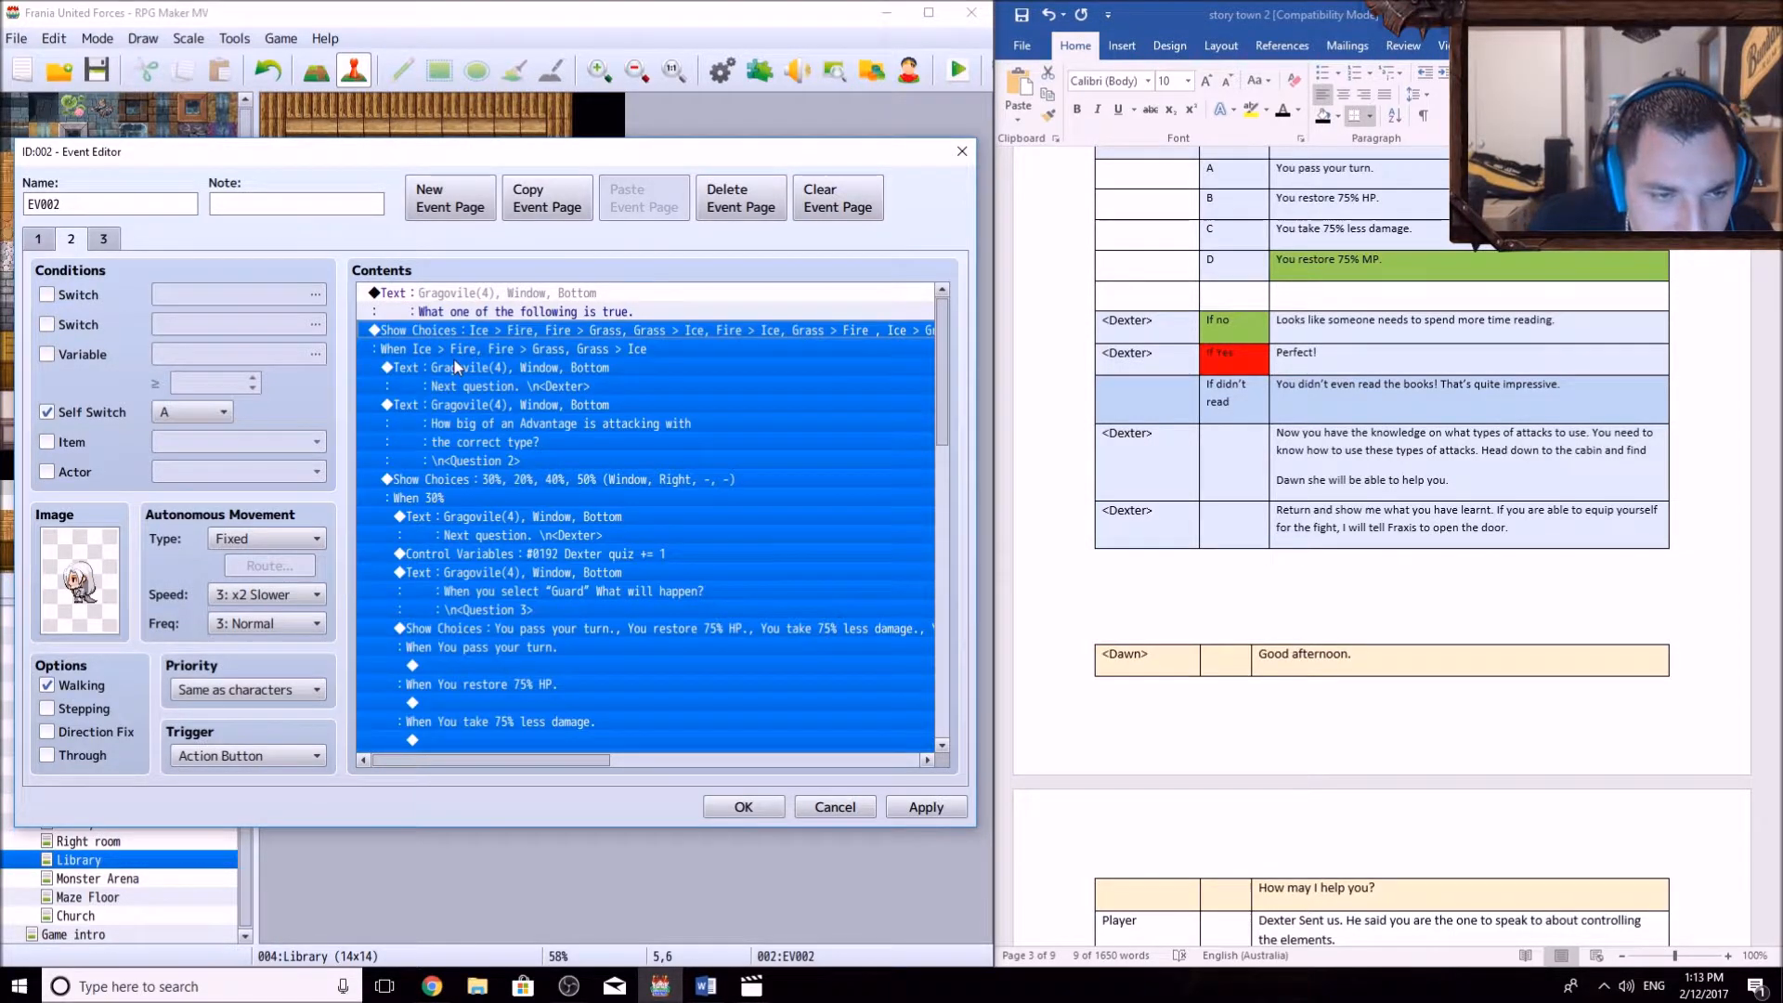
pyautogui.click(454, 362)
pyautogui.doubleClick(456, 369)
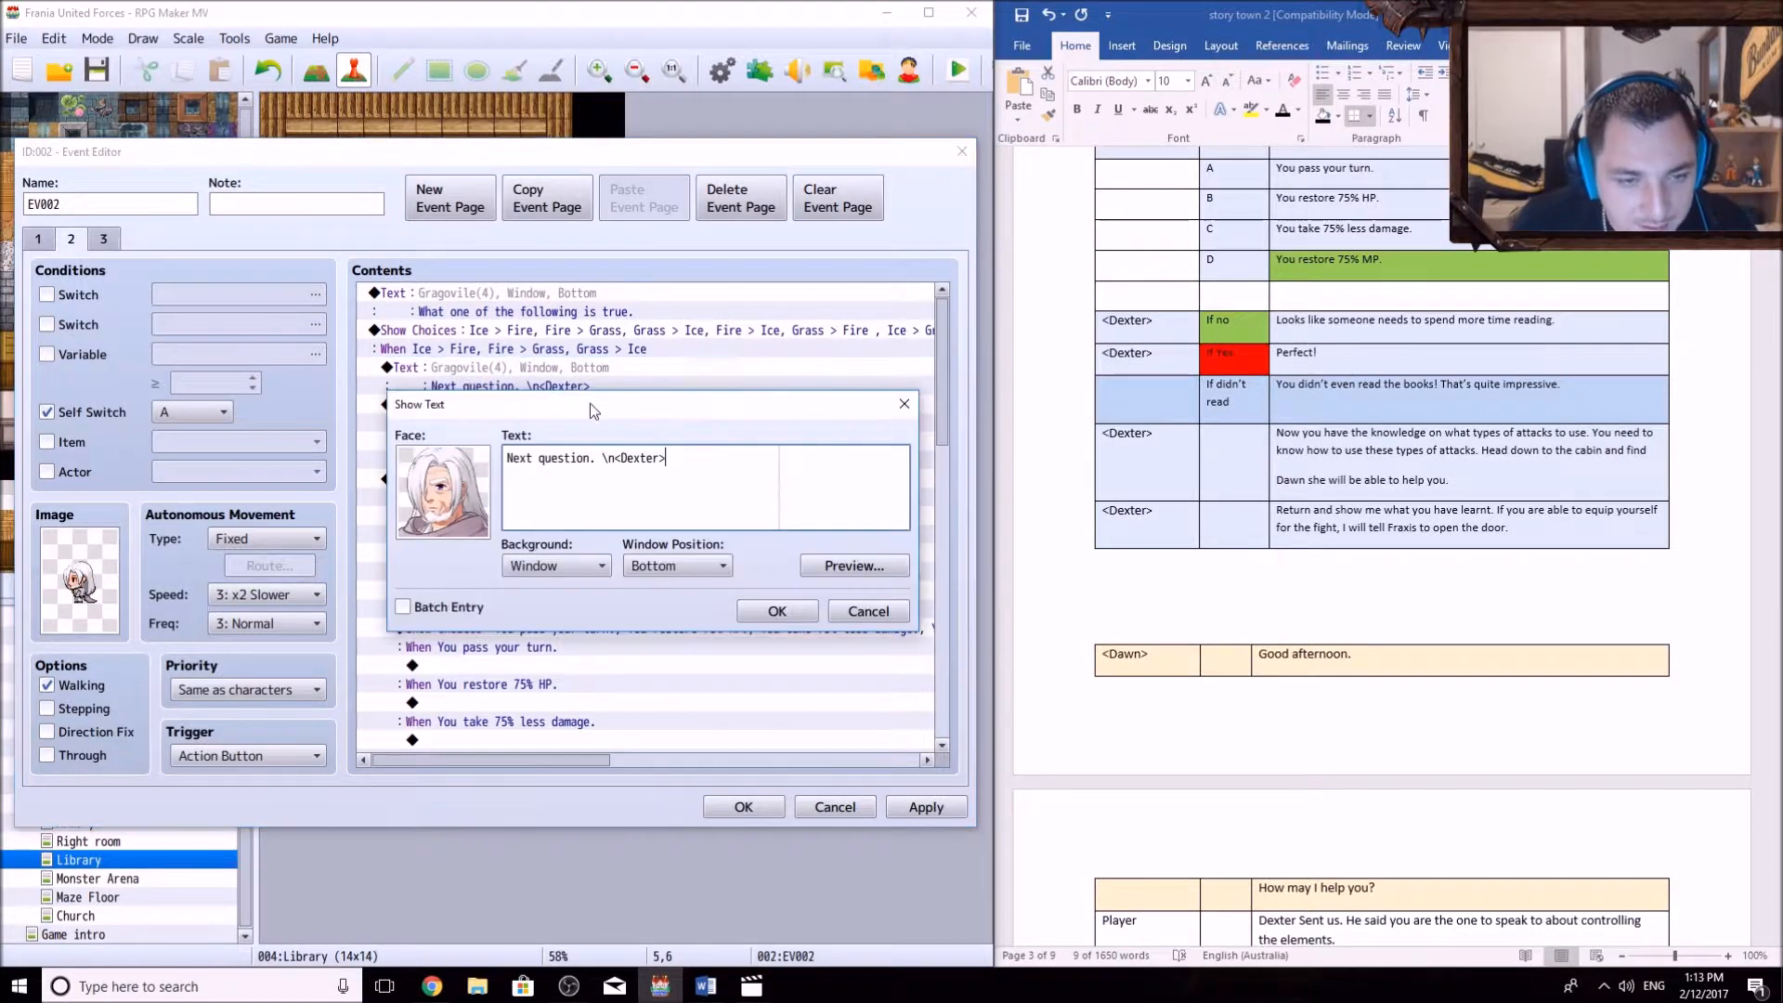
pyautogui.click(866, 615)
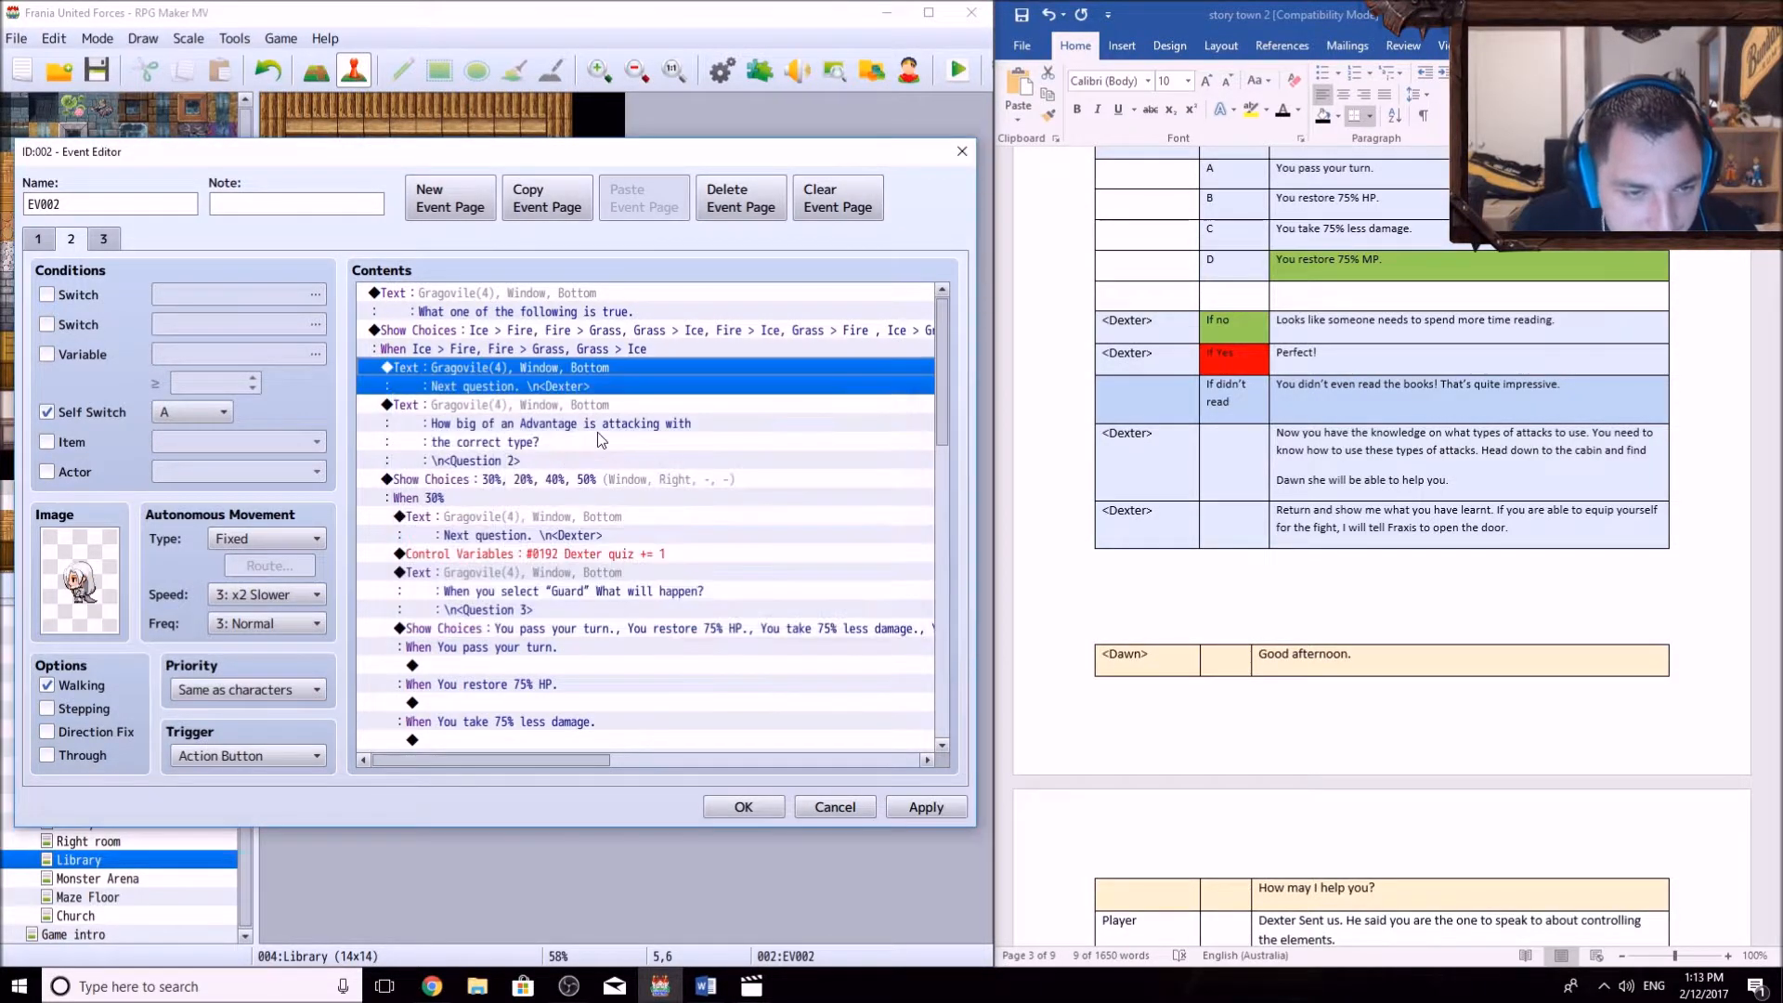
# - Delete the Question 2 text about the advantage of the correct attack type from the first answer branch
pyautogui.click(504, 411)
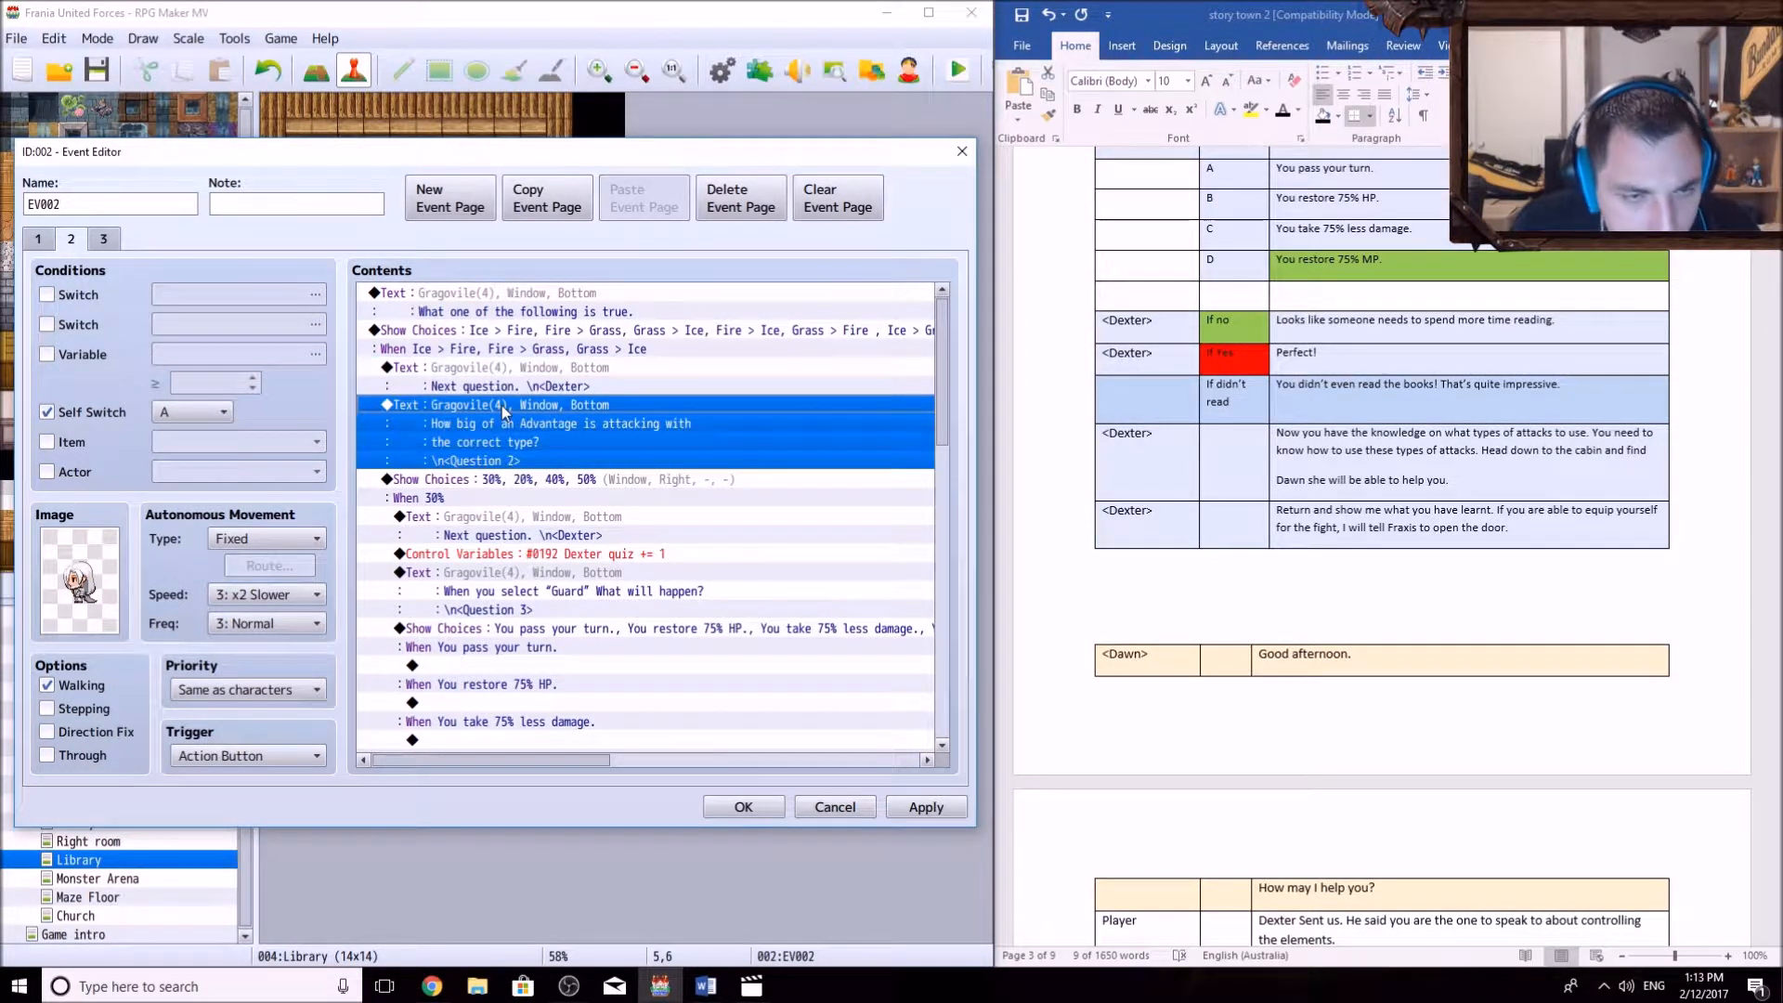
pyautogui.press('Delete')
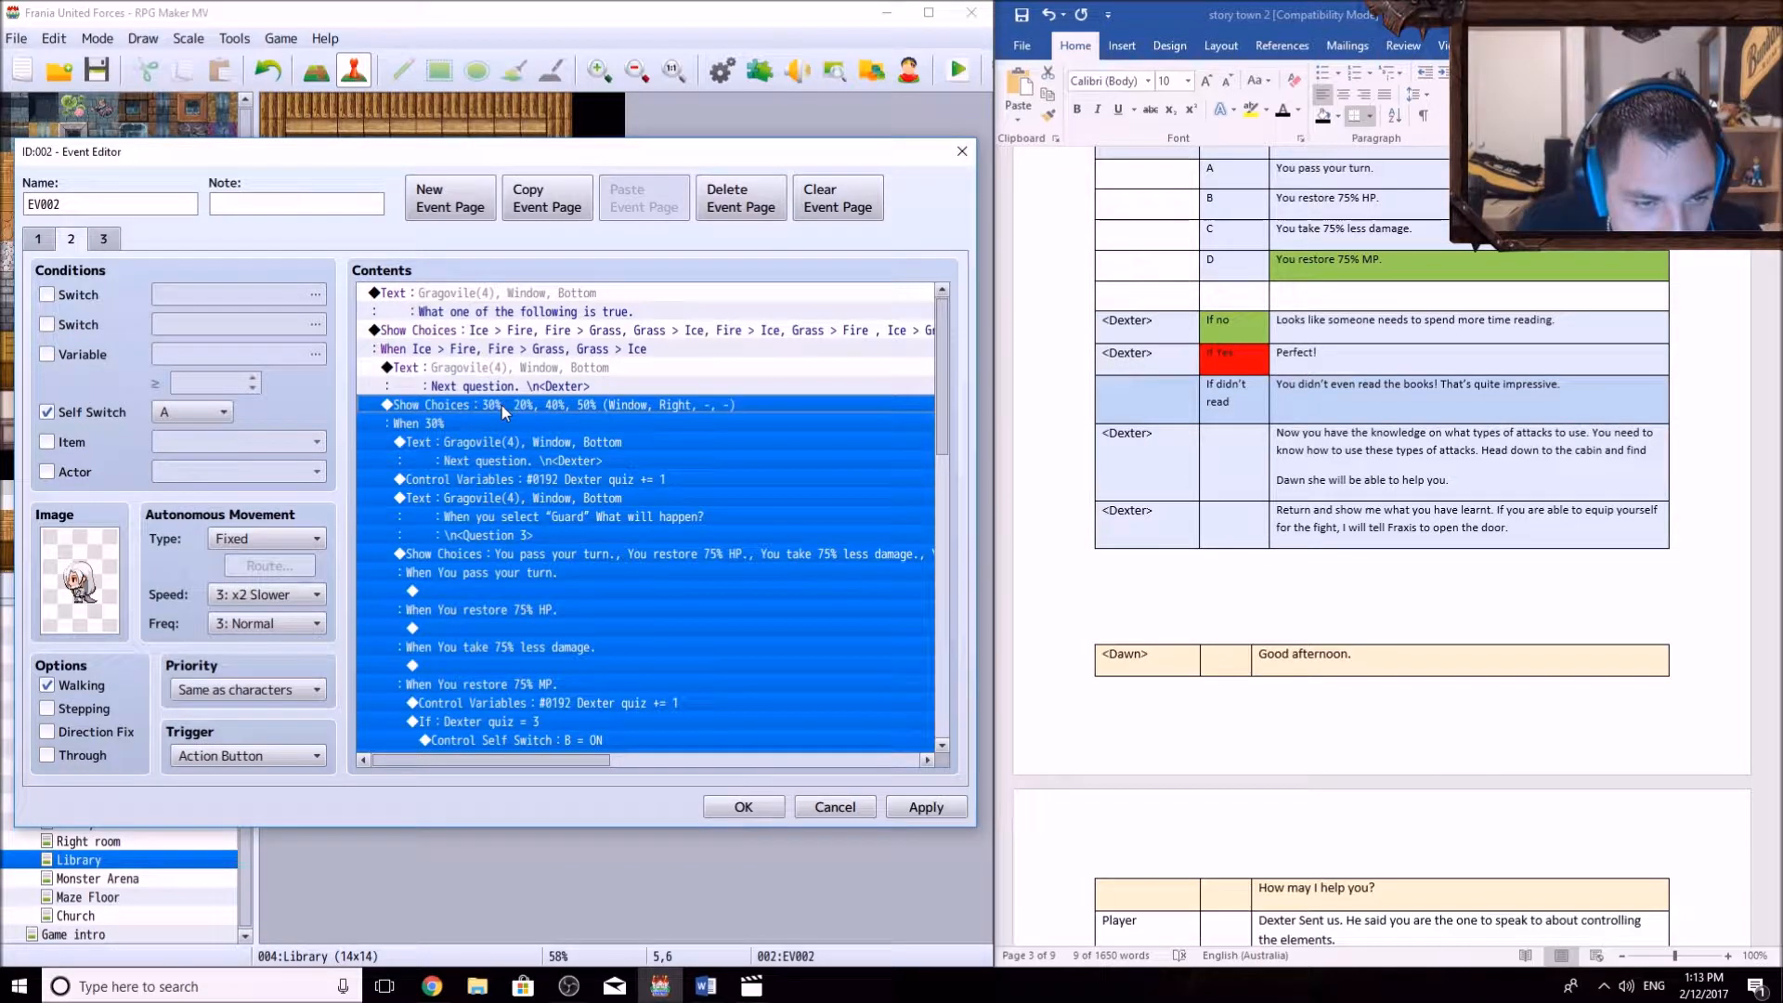
pyautogui.click(495, 370)
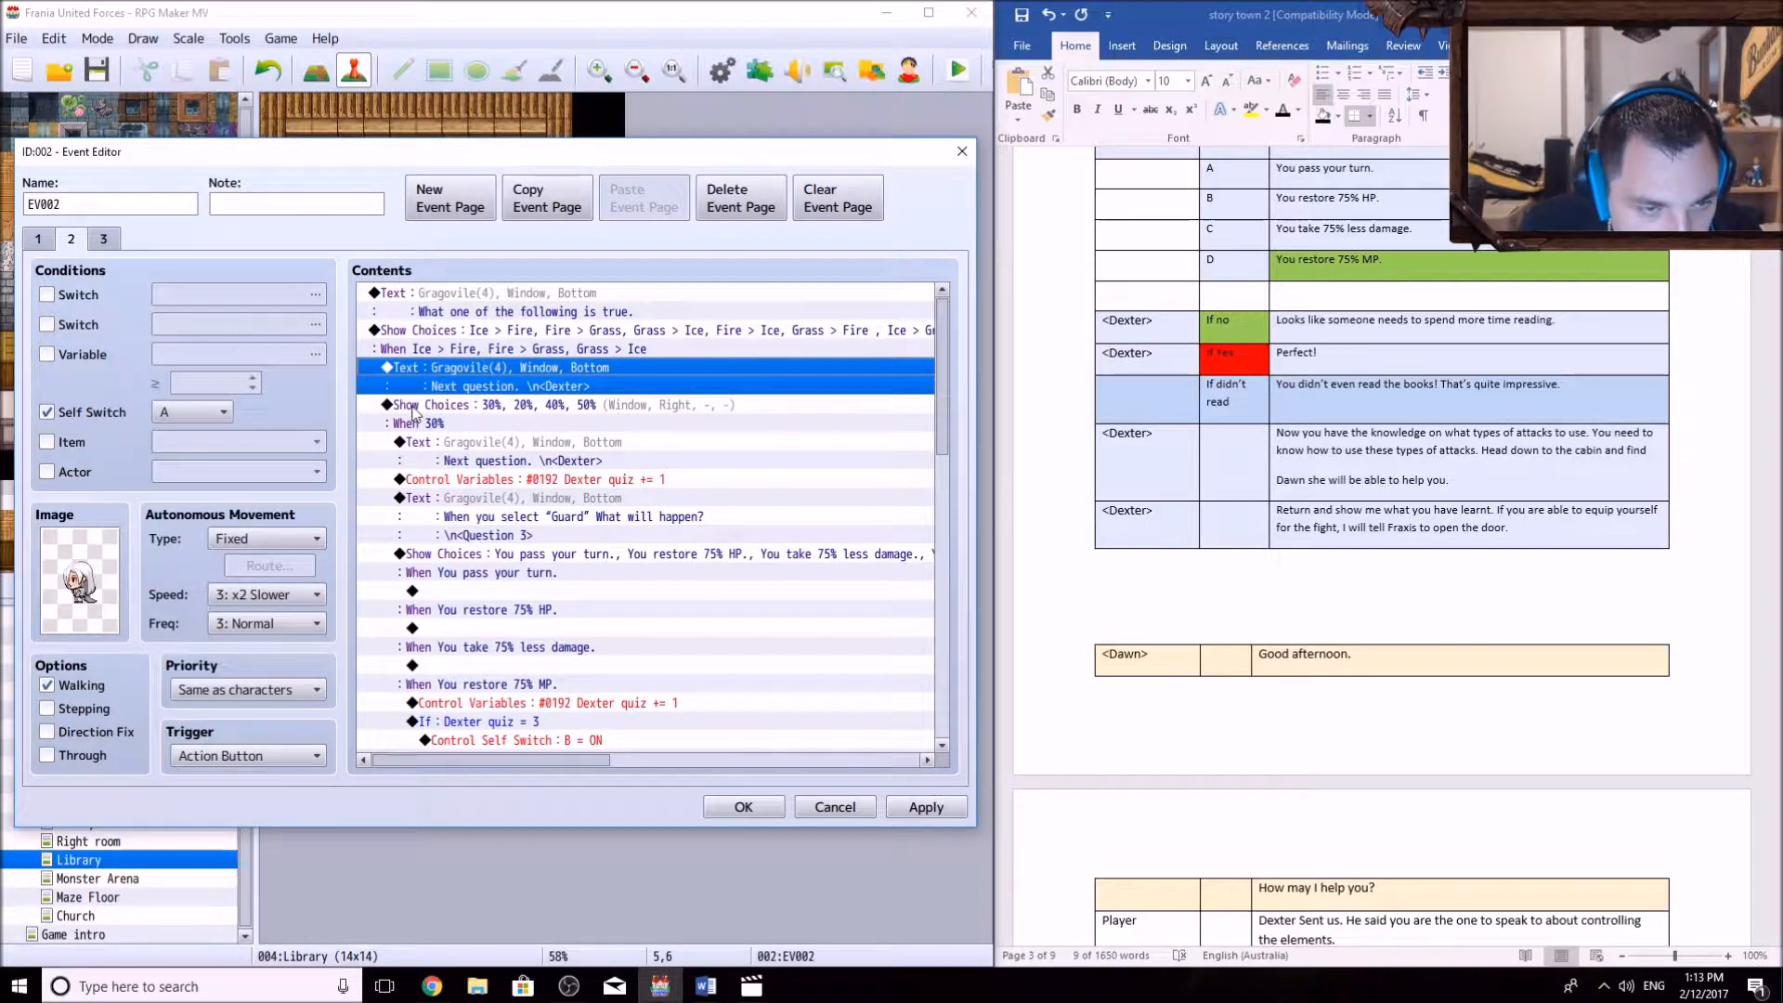
pyautogui.scroll(-7, 413, 412)
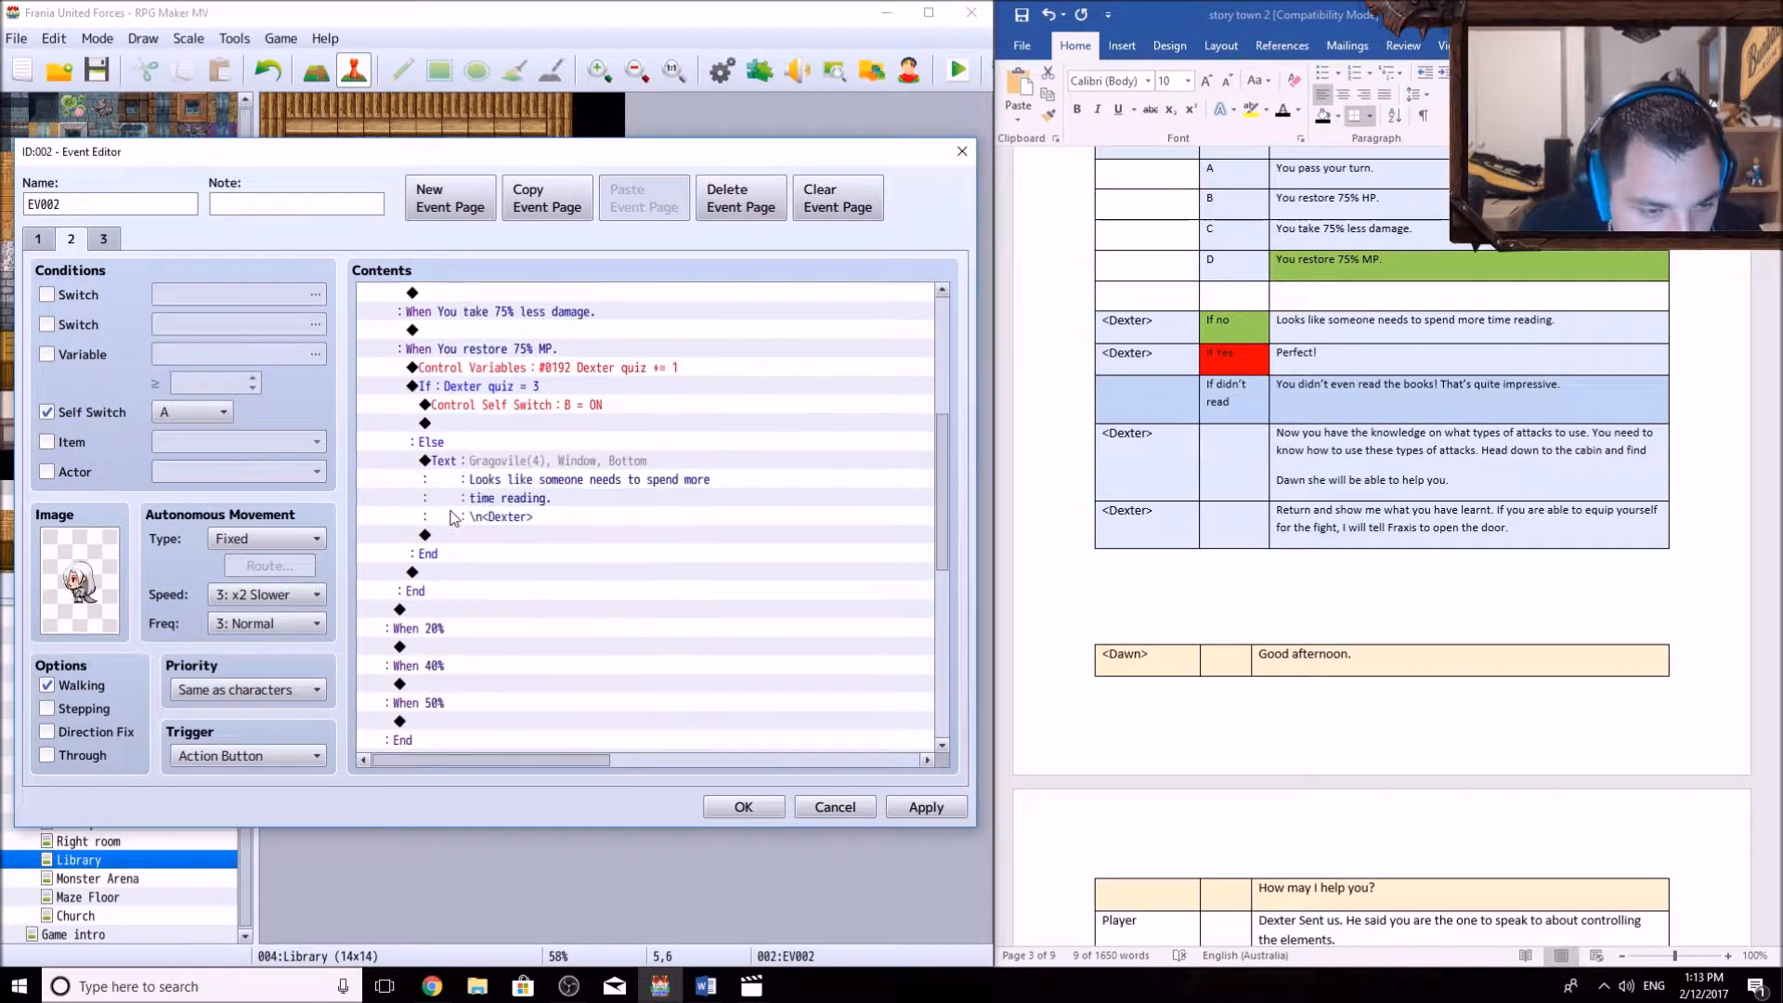
# - Cut the "Next question." message and the 30%, 20%, 40%, 50% choices block out of the Ice > Fire answer branch
pyautogui.scroll(-1, 452, 548)
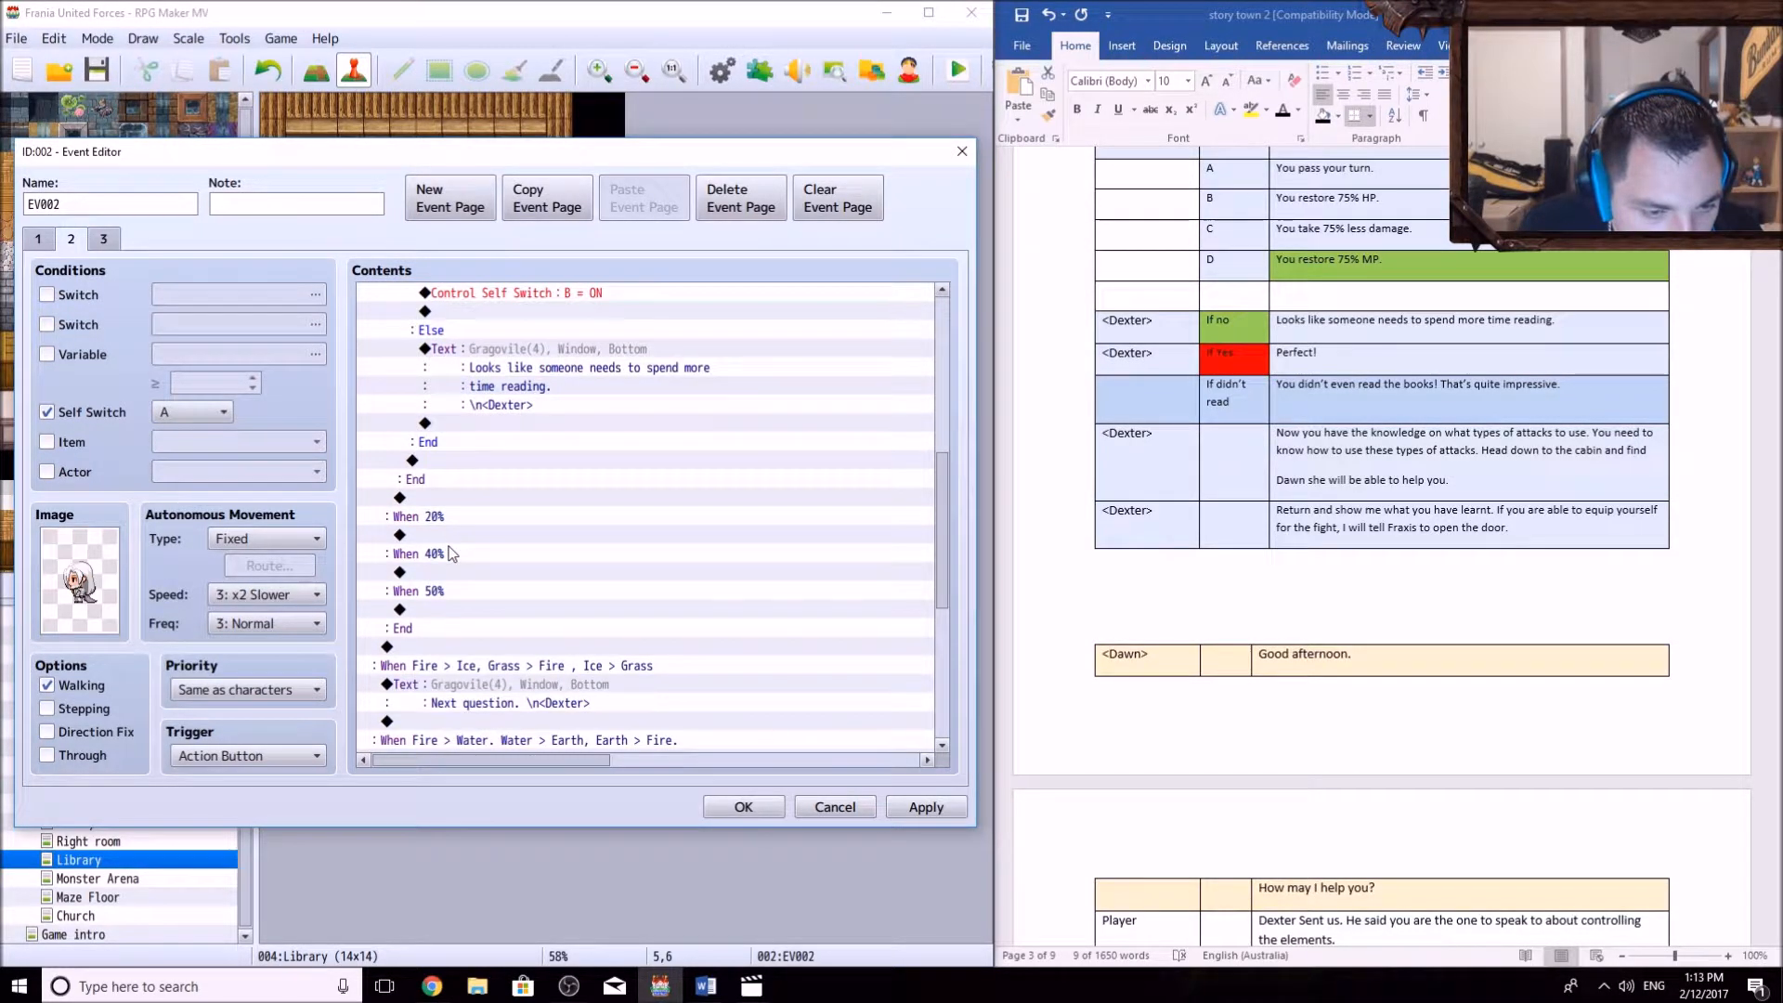
pyautogui.scroll(-2, 476, 641)
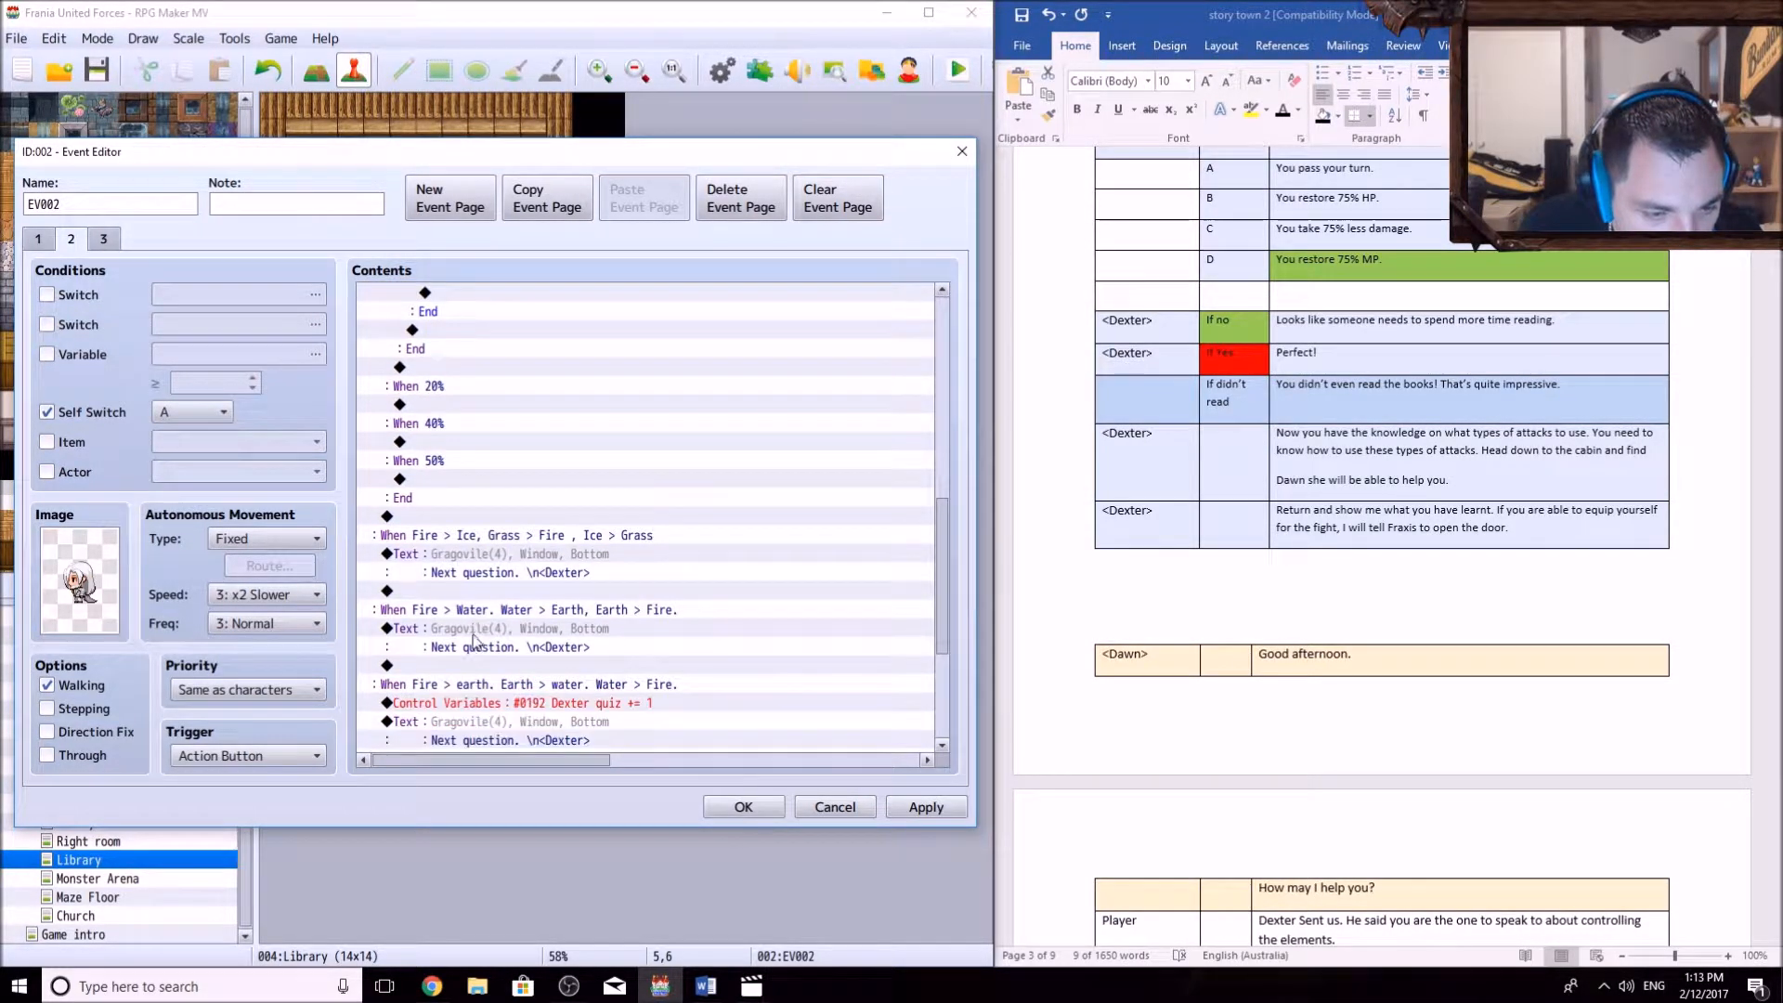
pyautogui.scroll(-1, 440, 692)
pyautogui.click(490, 631)
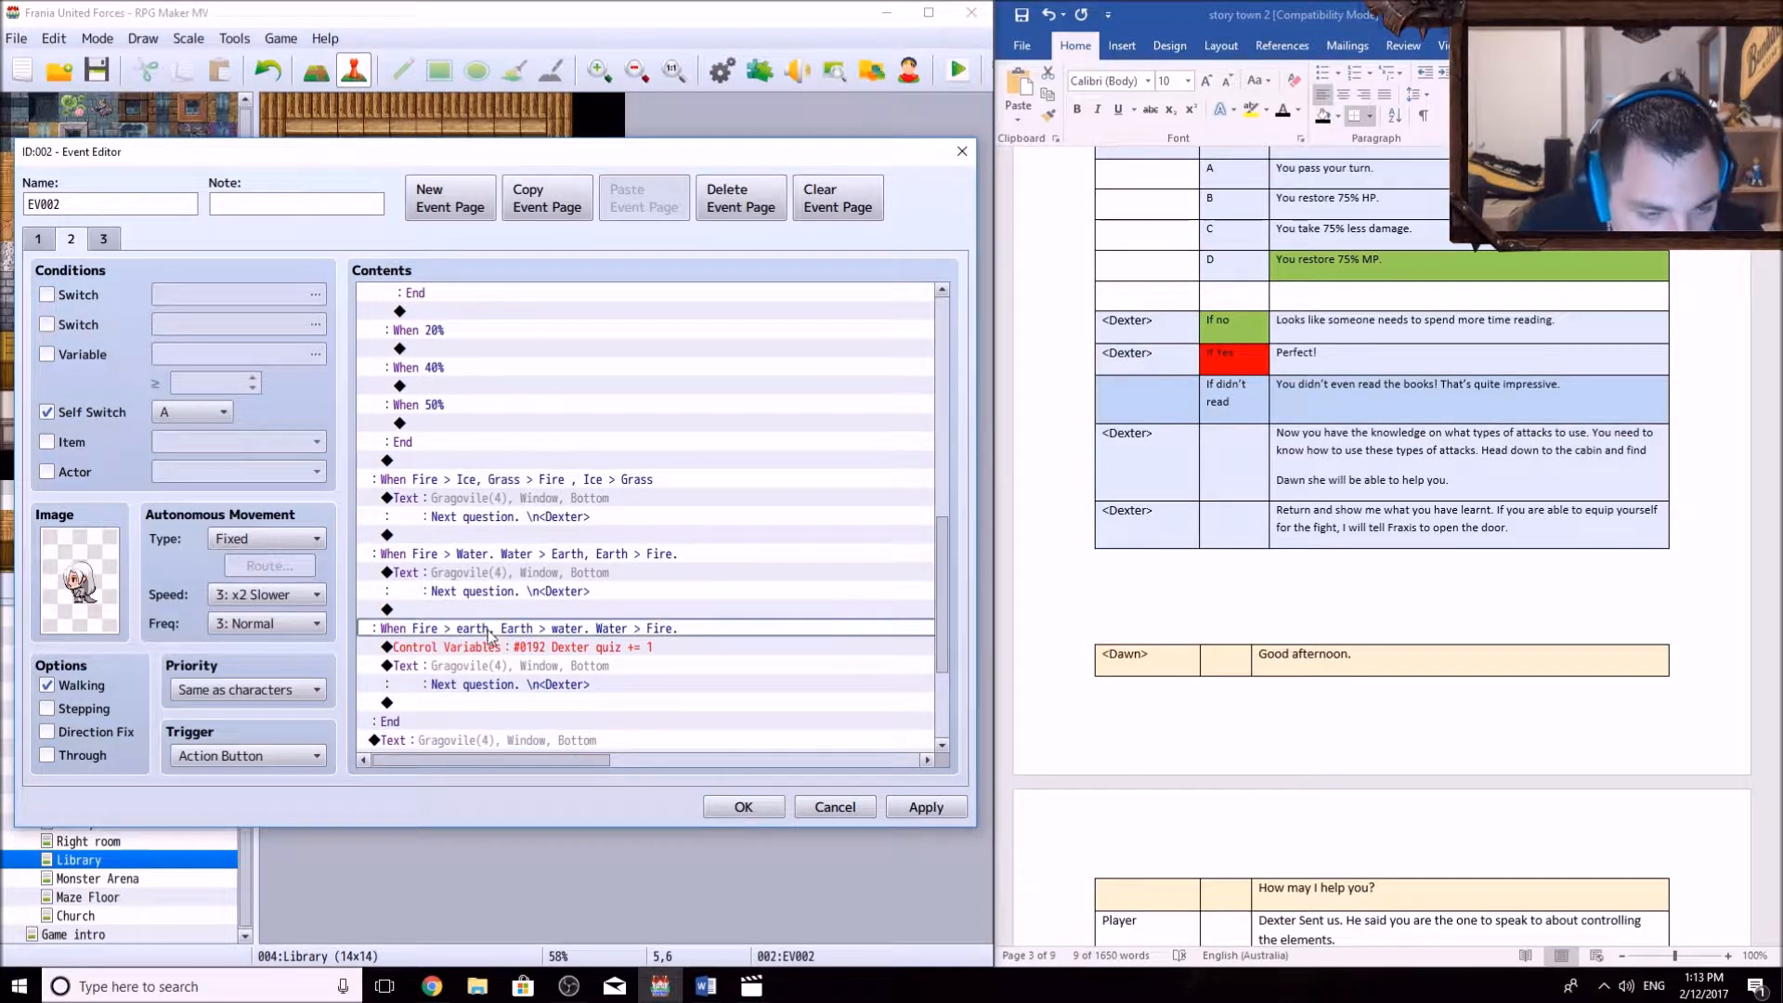
pyautogui.click(497, 685)
pyautogui.scroll(-1, 496, 691)
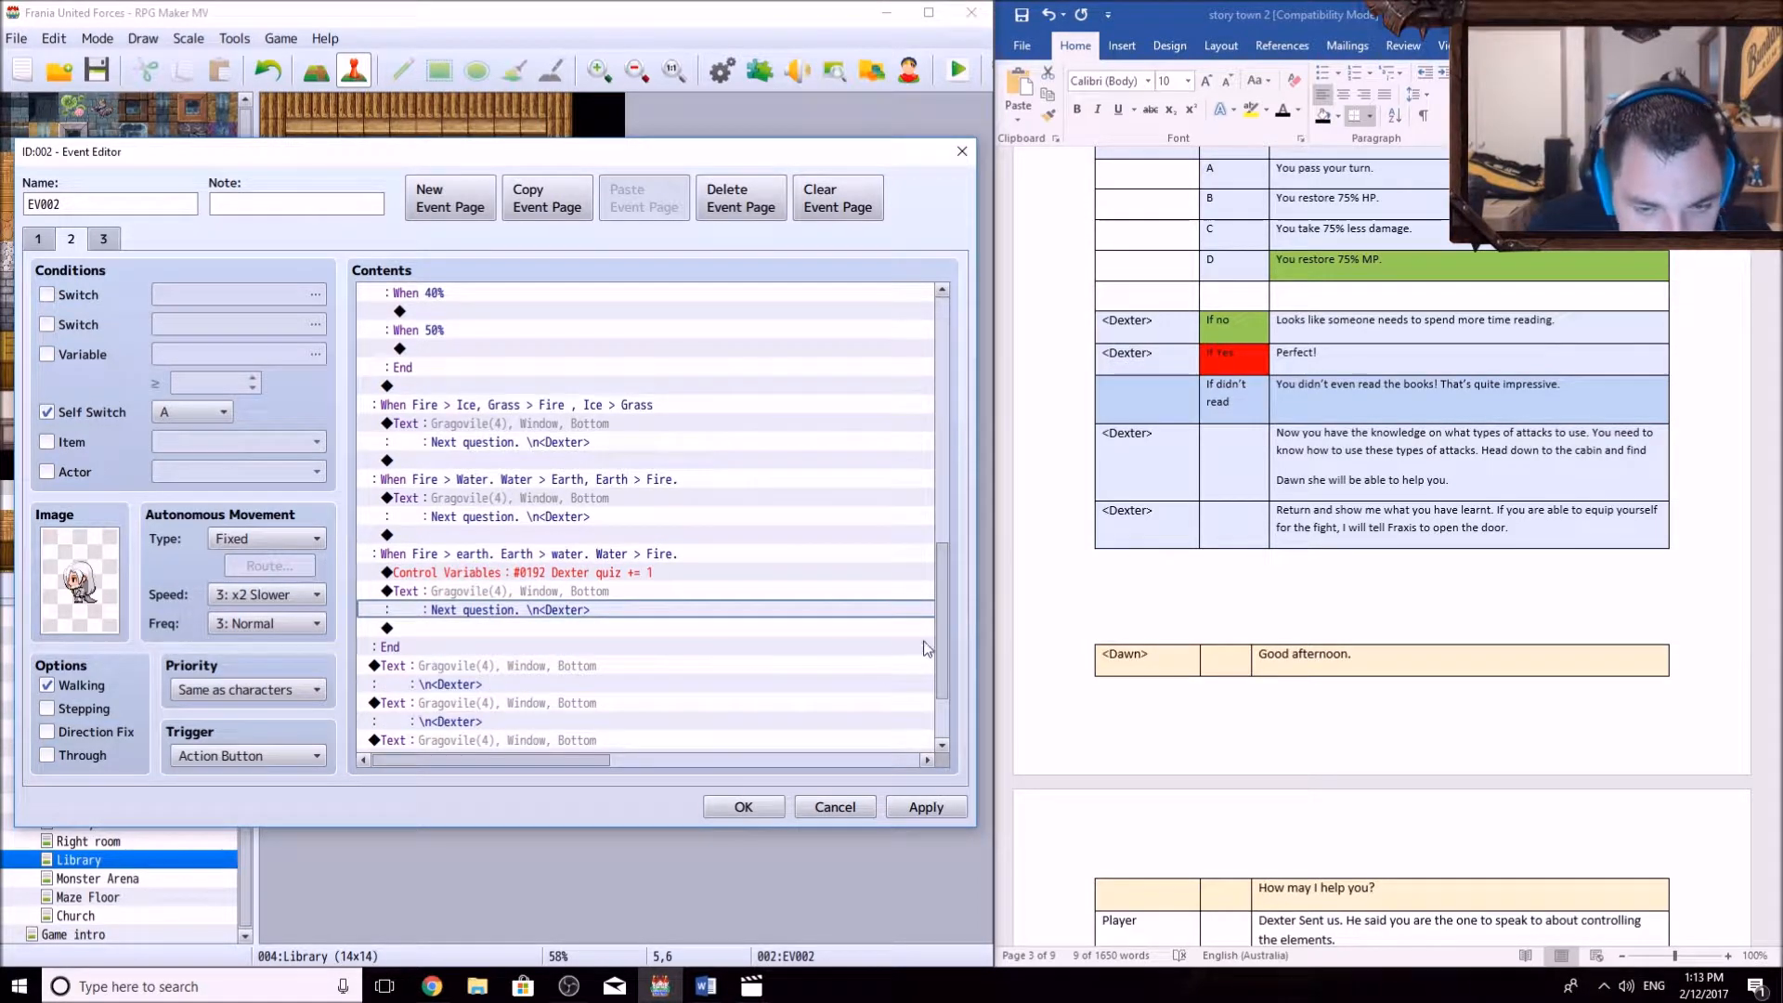
pyautogui.moveTo(943, 628); pyautogui.dragTo(956, 364)
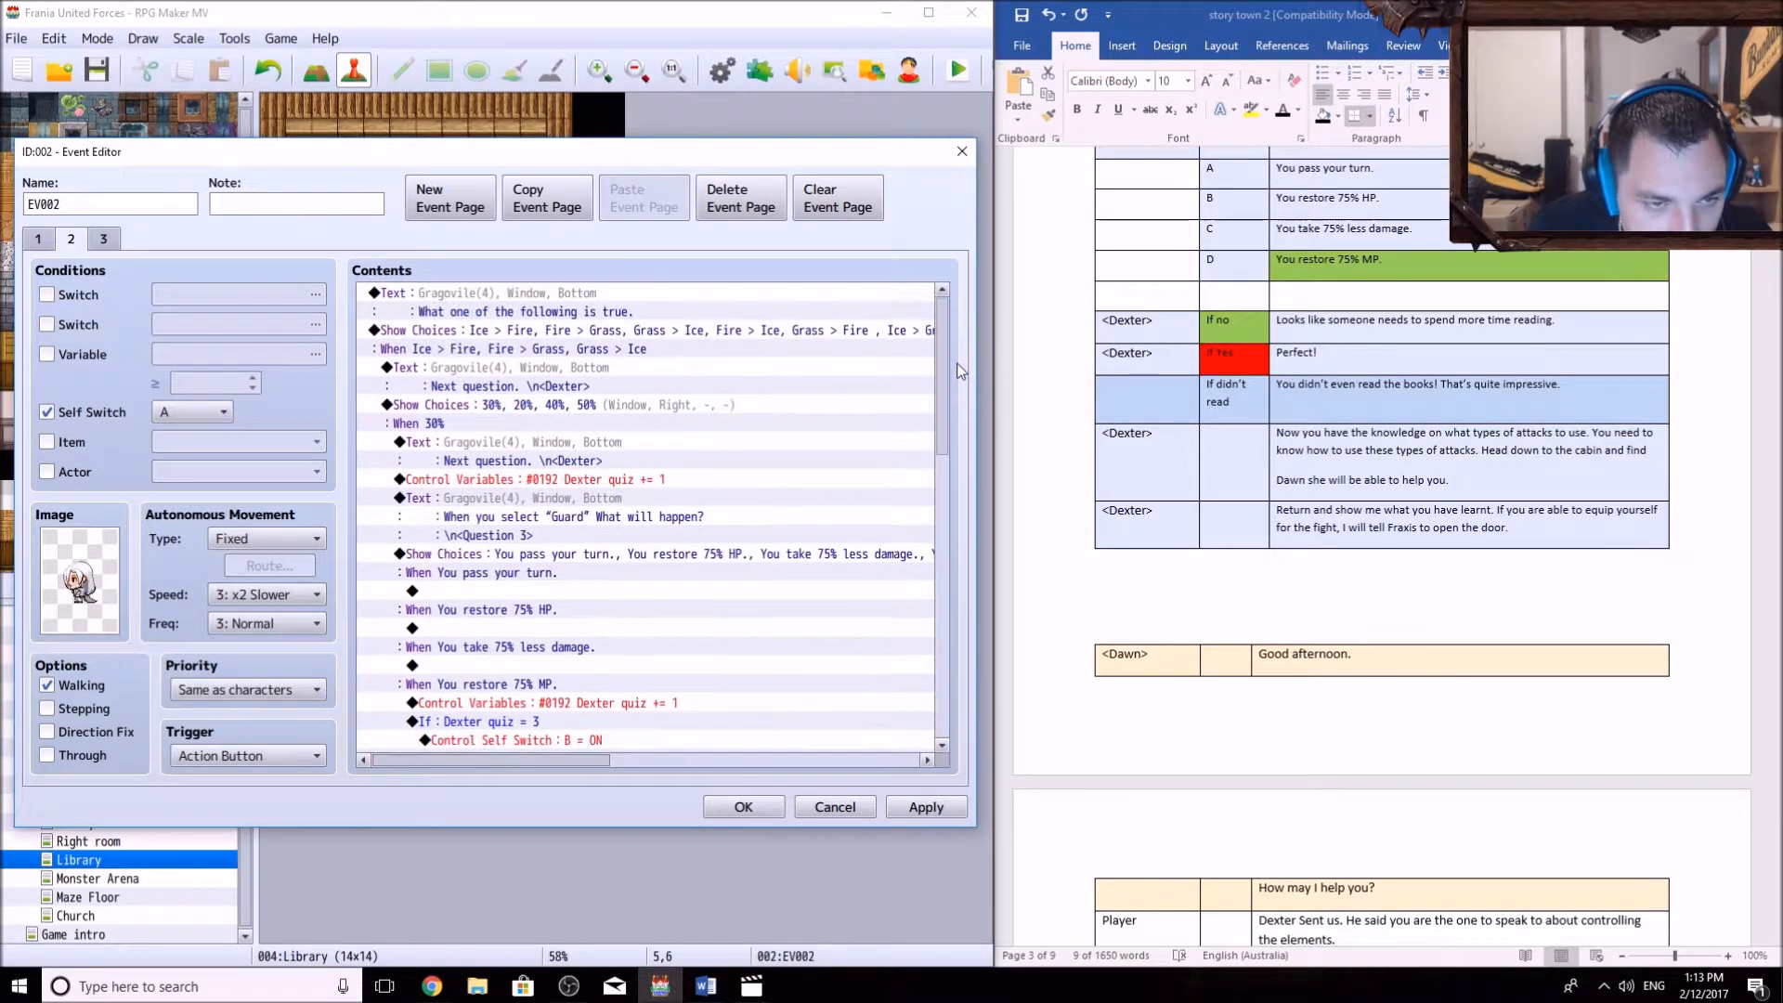
pyautogui.click(480, 387)
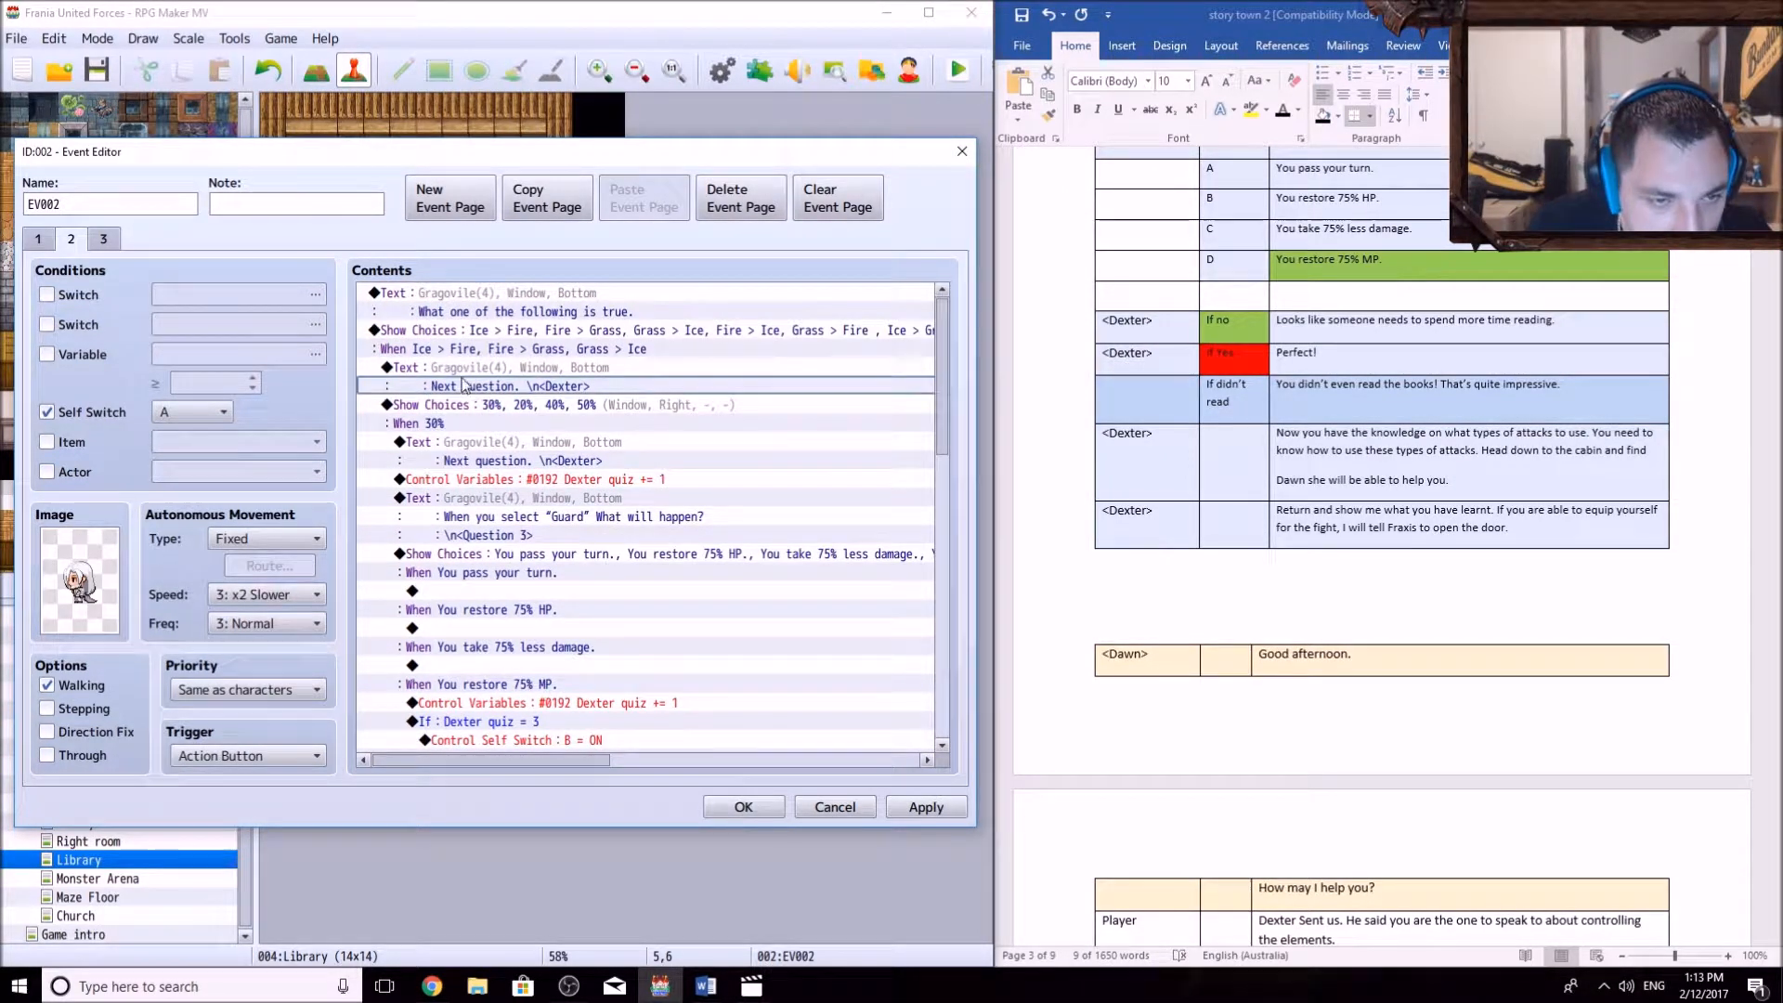
pyautogui.click(442, 409)
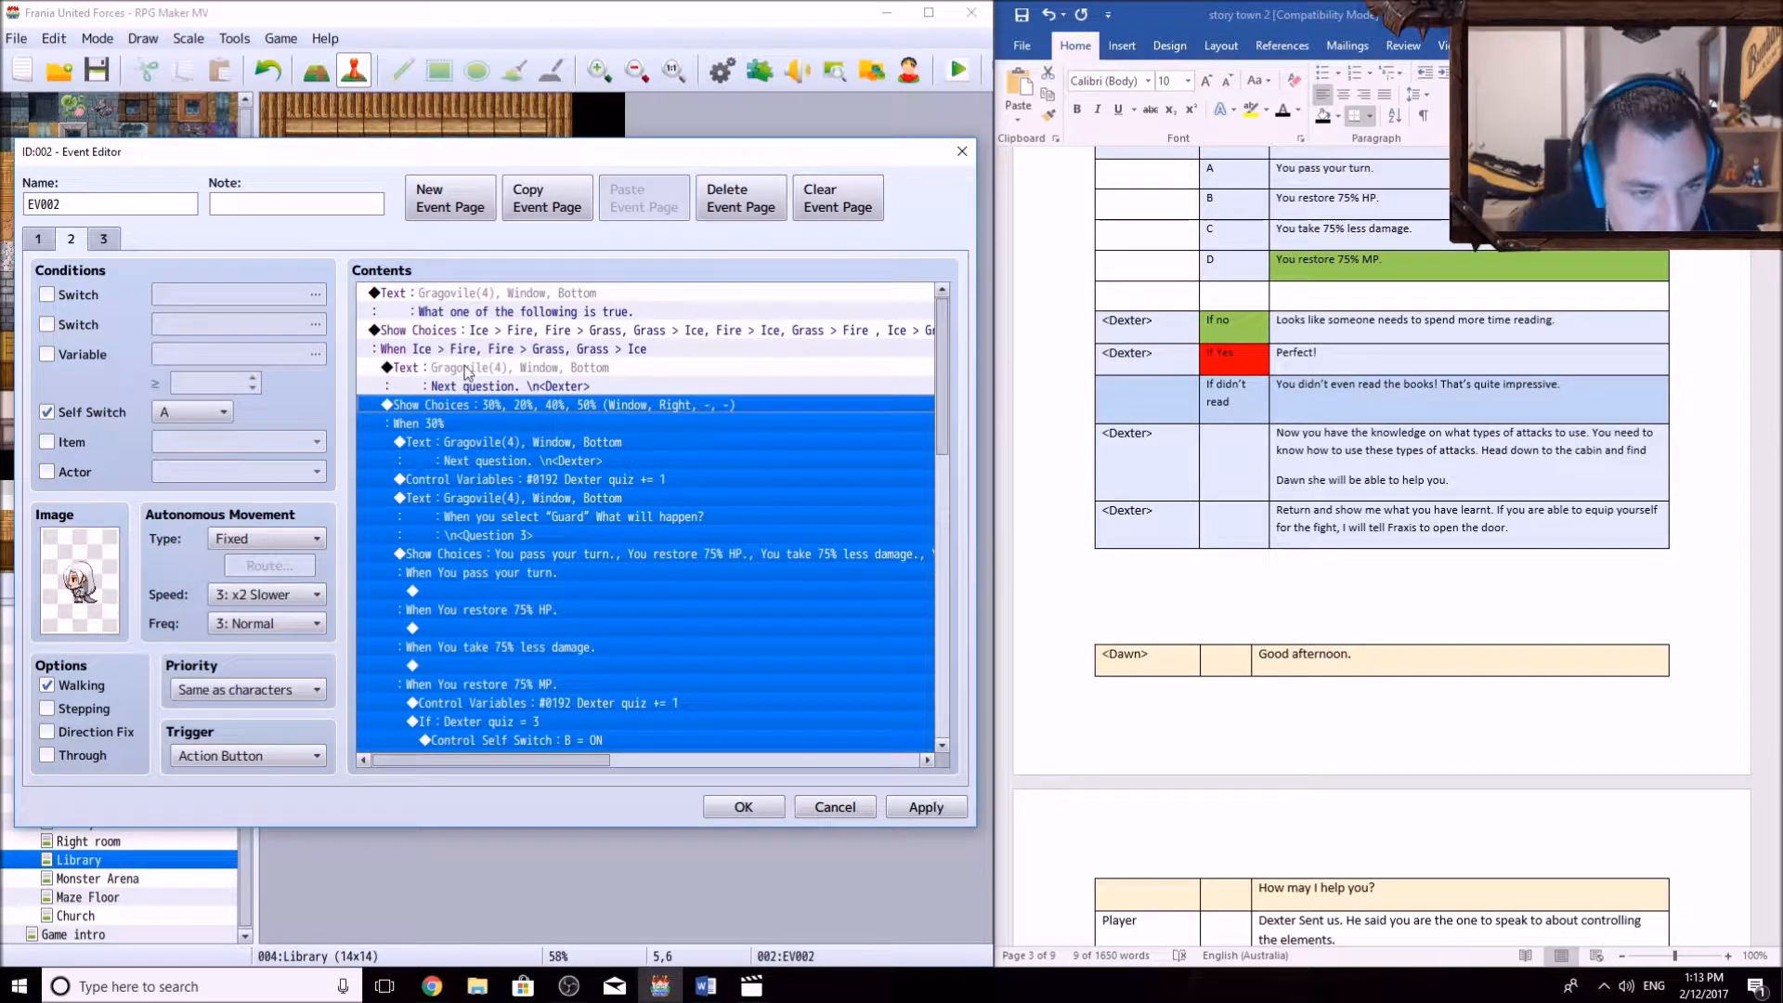
pyautogui.keyDown('shift'); pyautogui.click(464, 365); pyautogui.keyUp('shift')
pyautogui.press('Delete')
# - Replace the "Next question." message in the Fire > earth answer branch with the cut message and percentage choices, and save the event
pyautogui.scroll(-2, 867, 387)
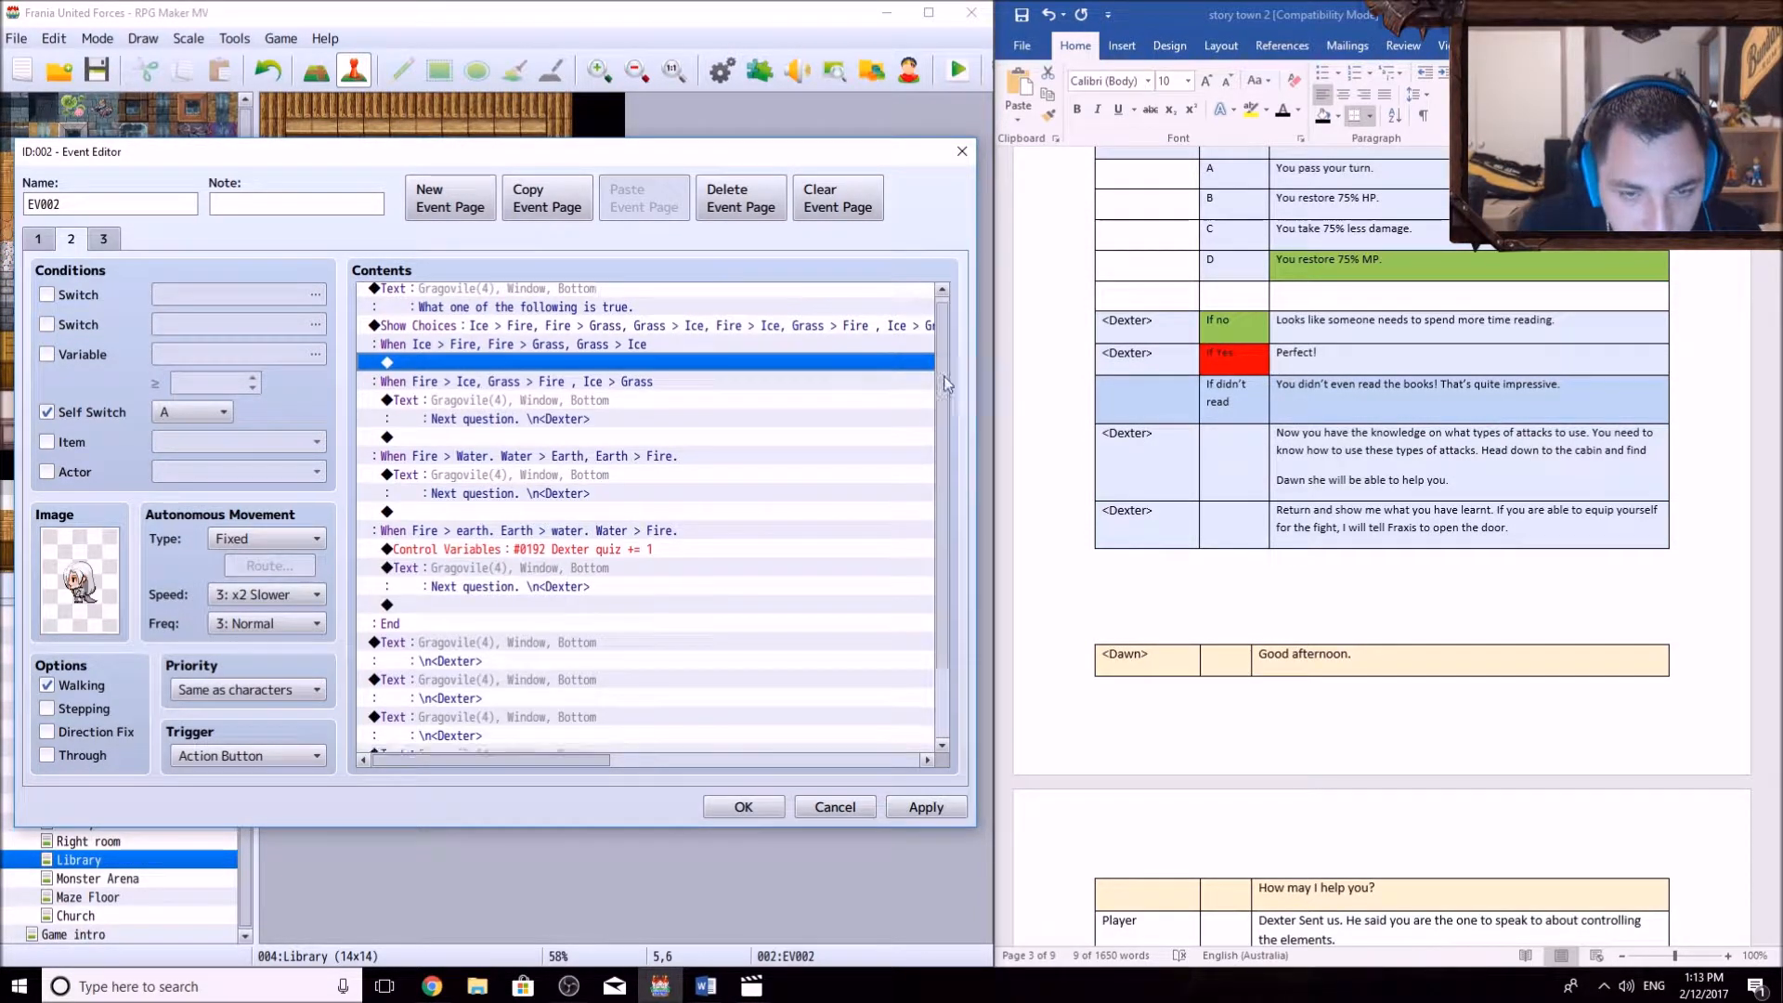
pyautogui.click(556, 484)
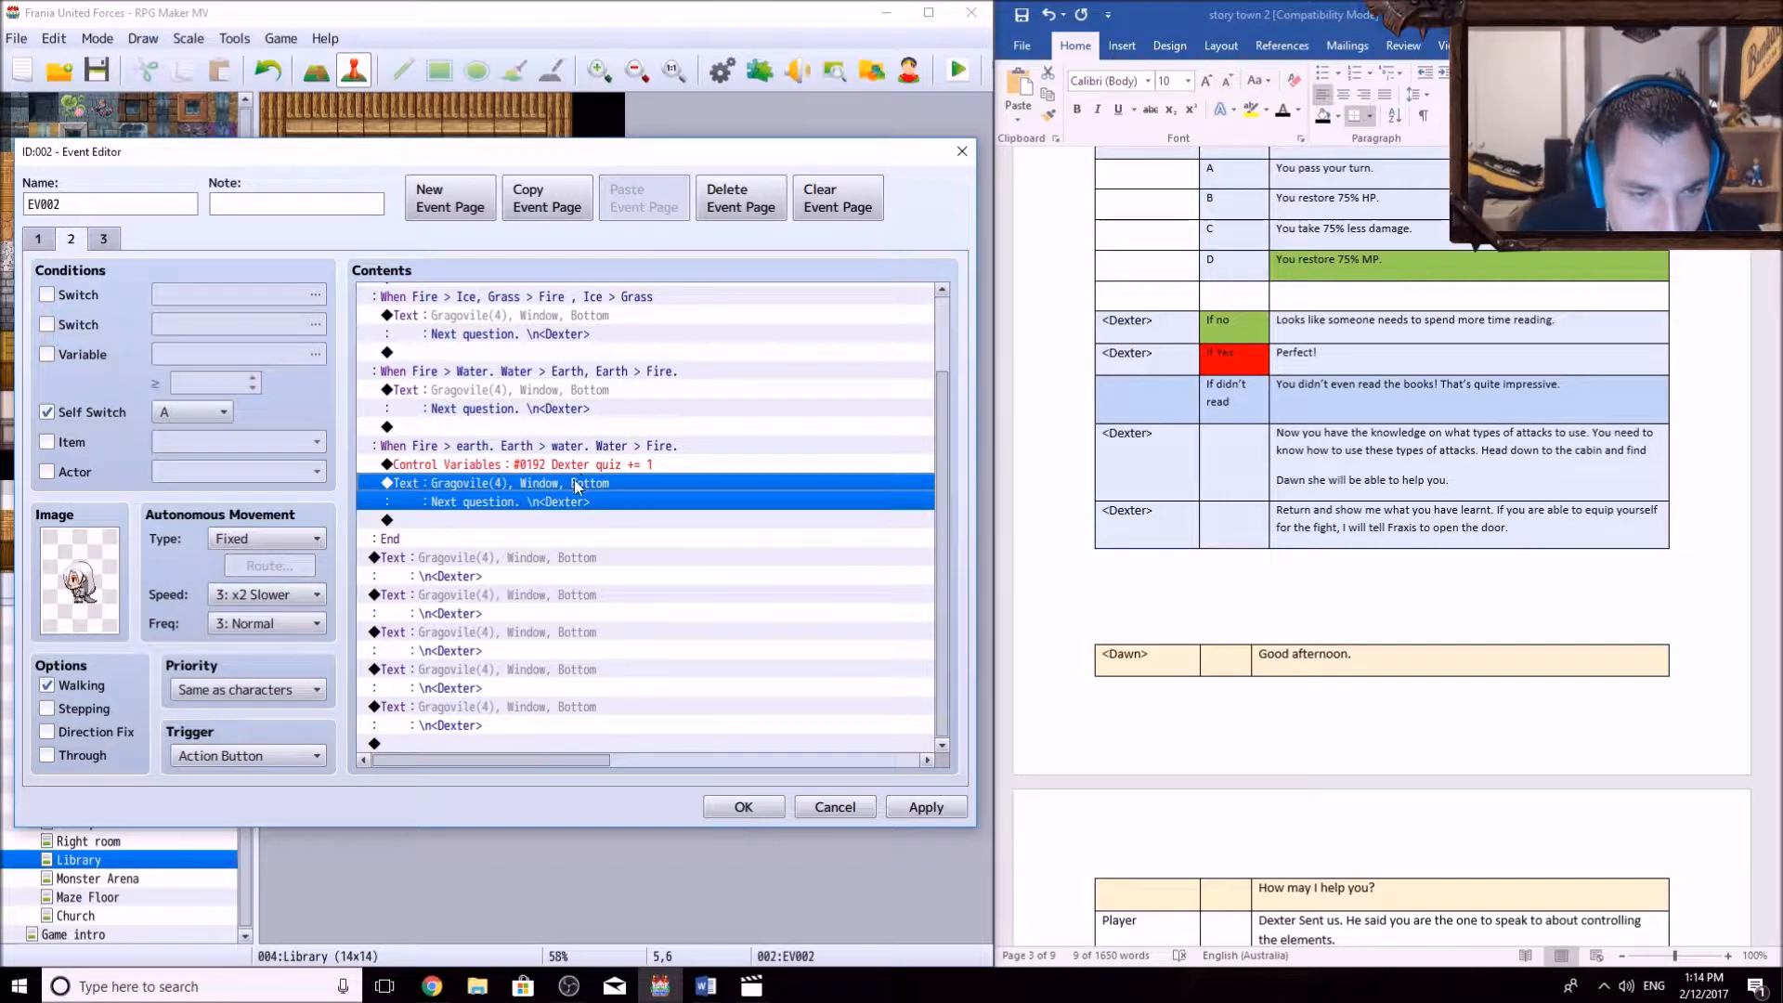
pyautogui.press('Delete')
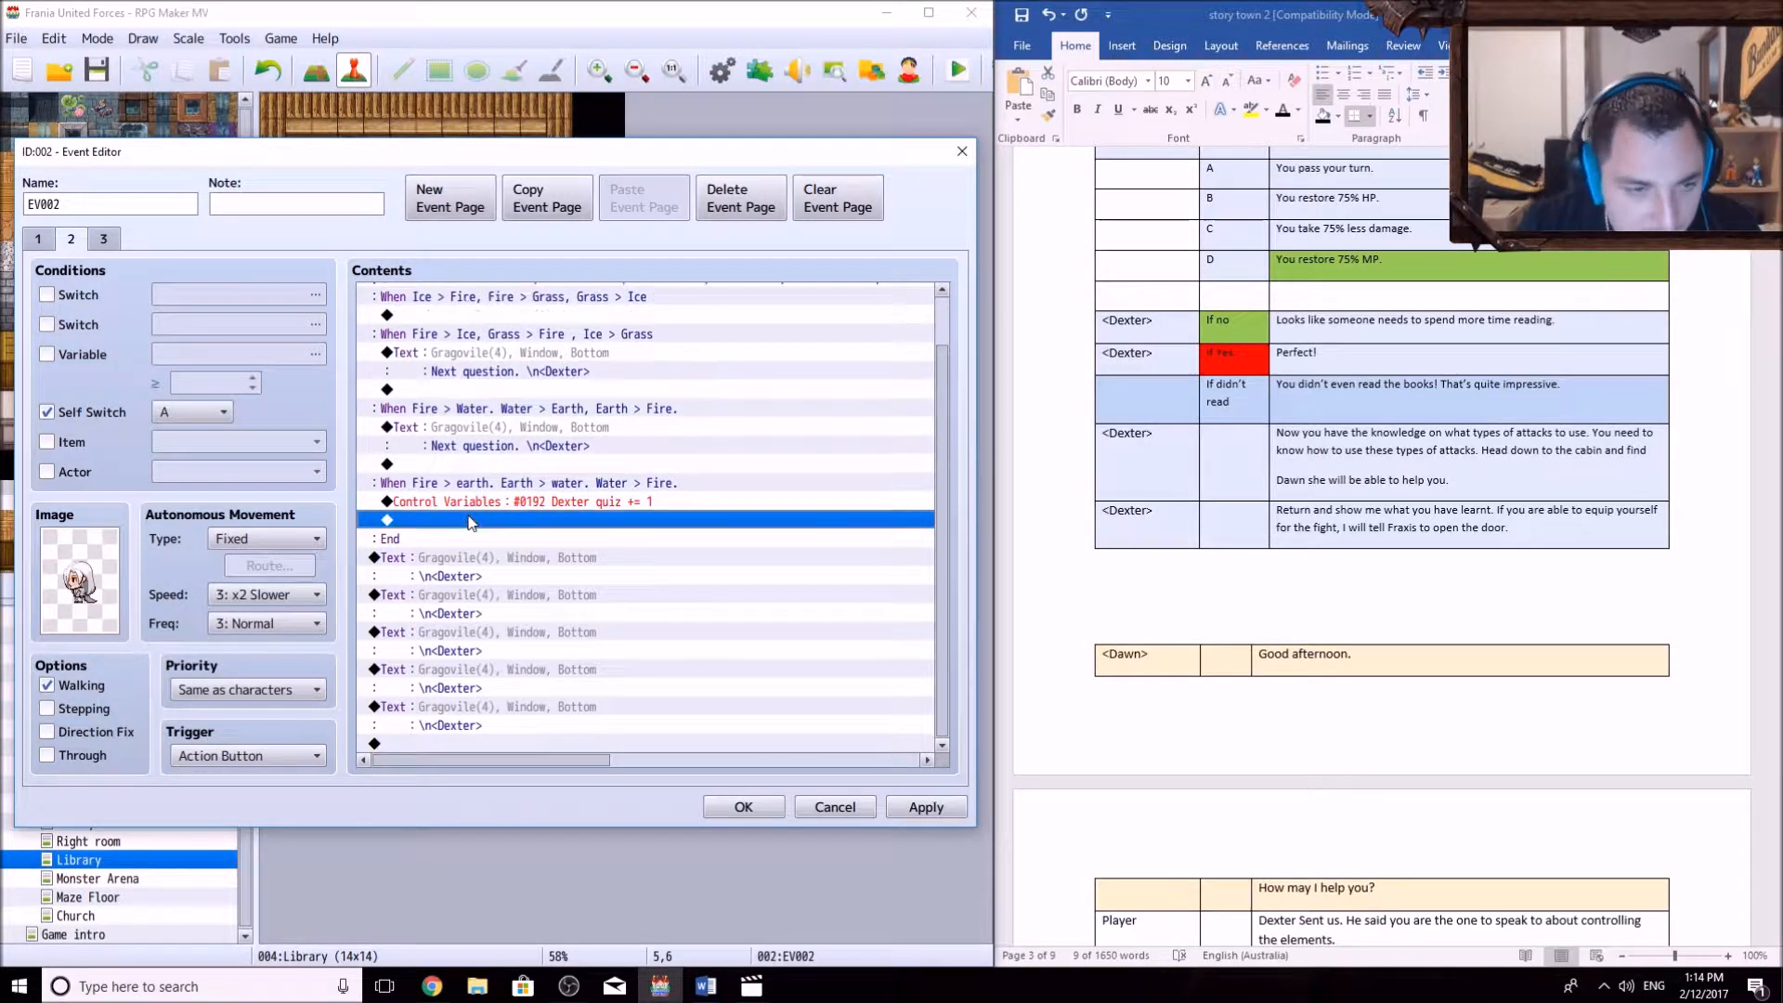
pyautogui.hotkey('ctrl', 'v')
pyautogui.scroll(6, 494, 505)
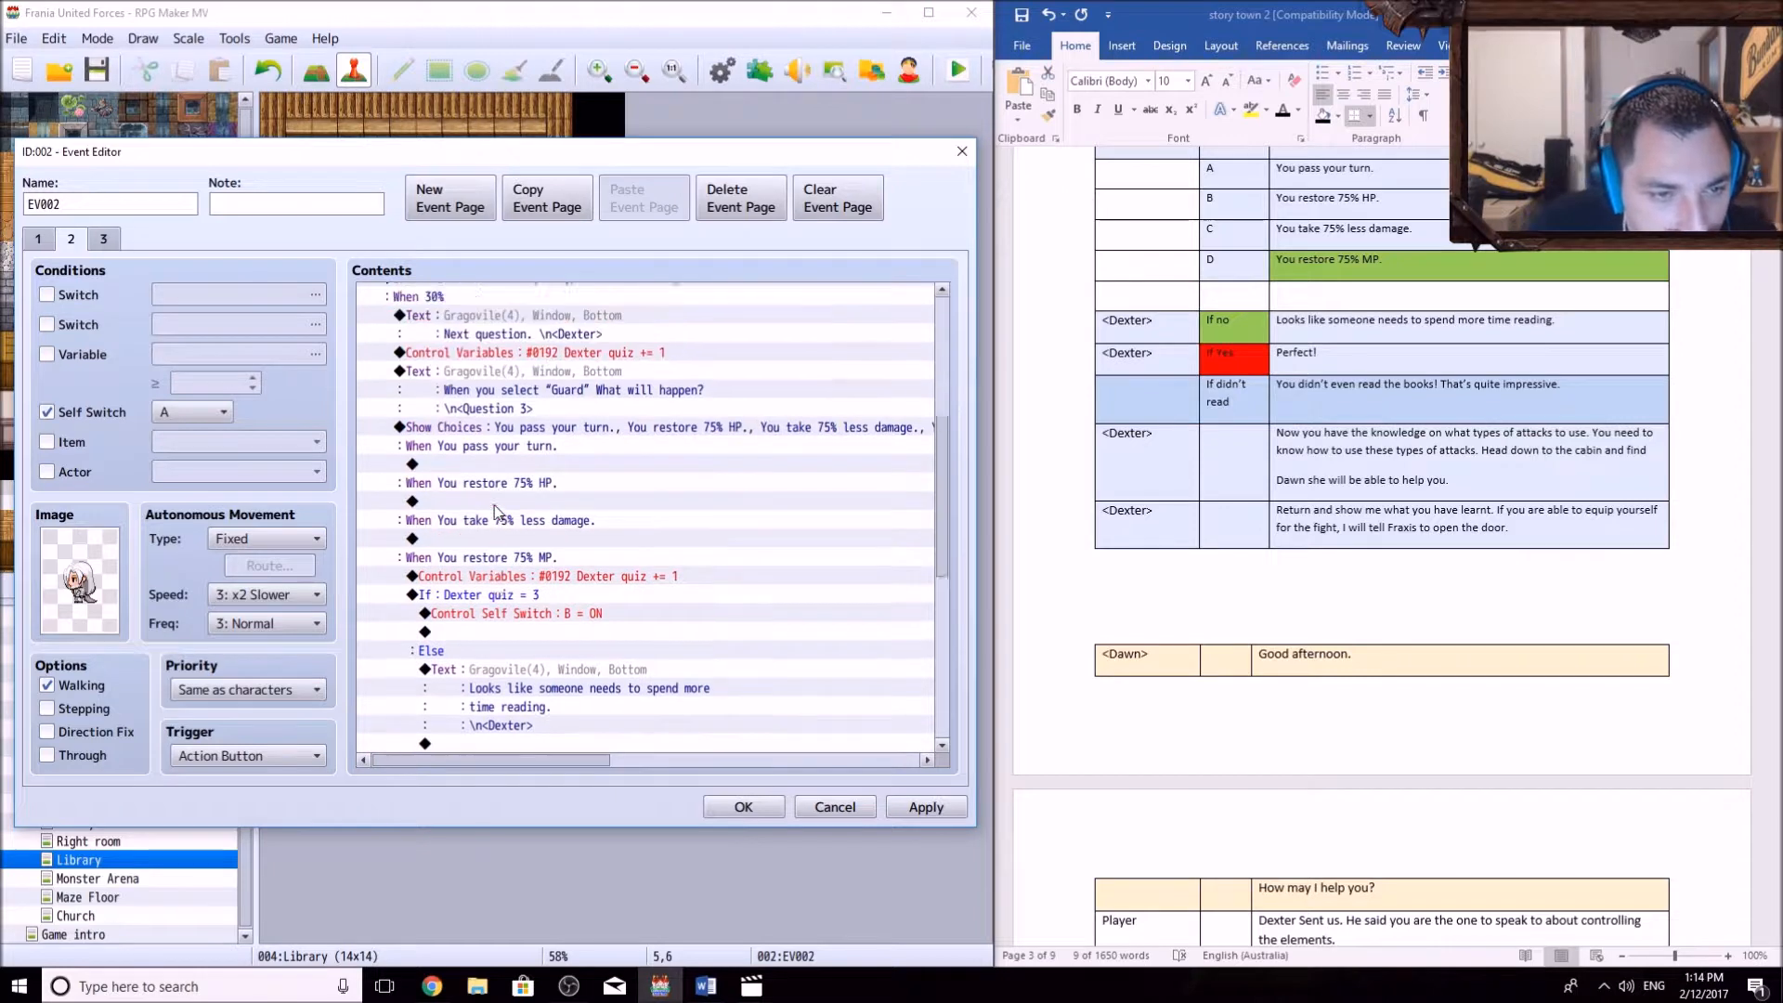
pyautogui.scroll(4, 494, 505)
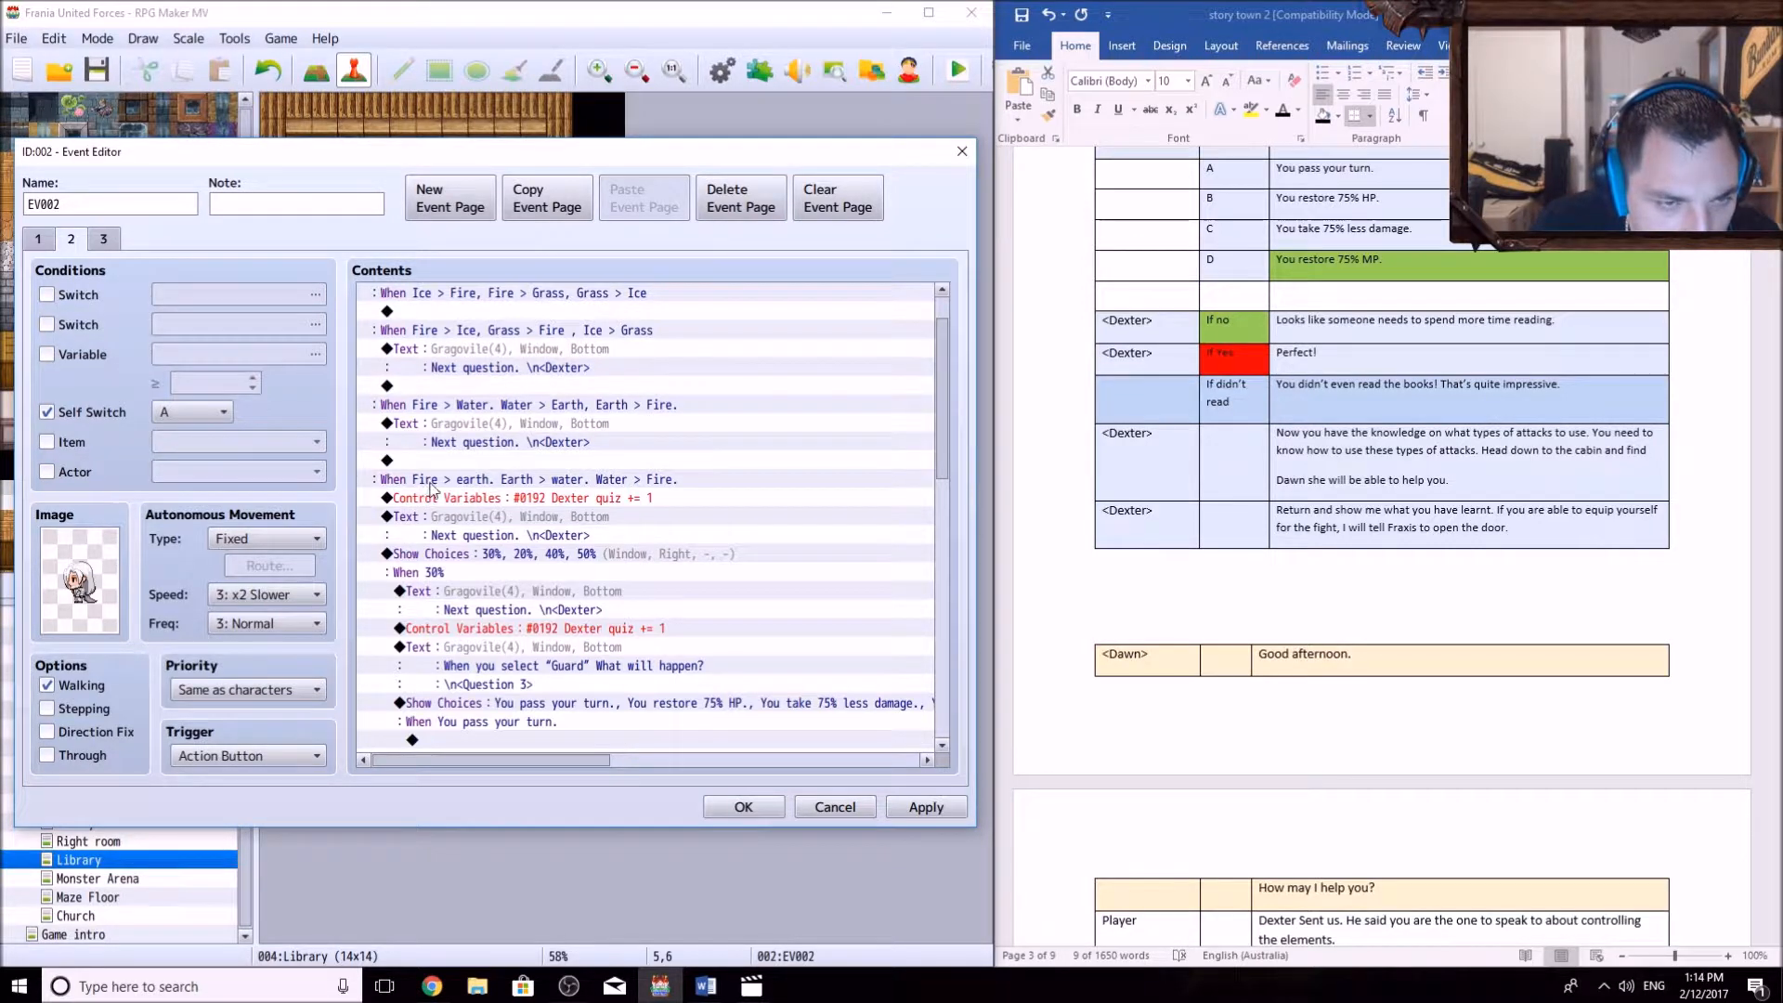
pyautogui.scroll(1, 429, 489)
pyautogui.click(457, 503)
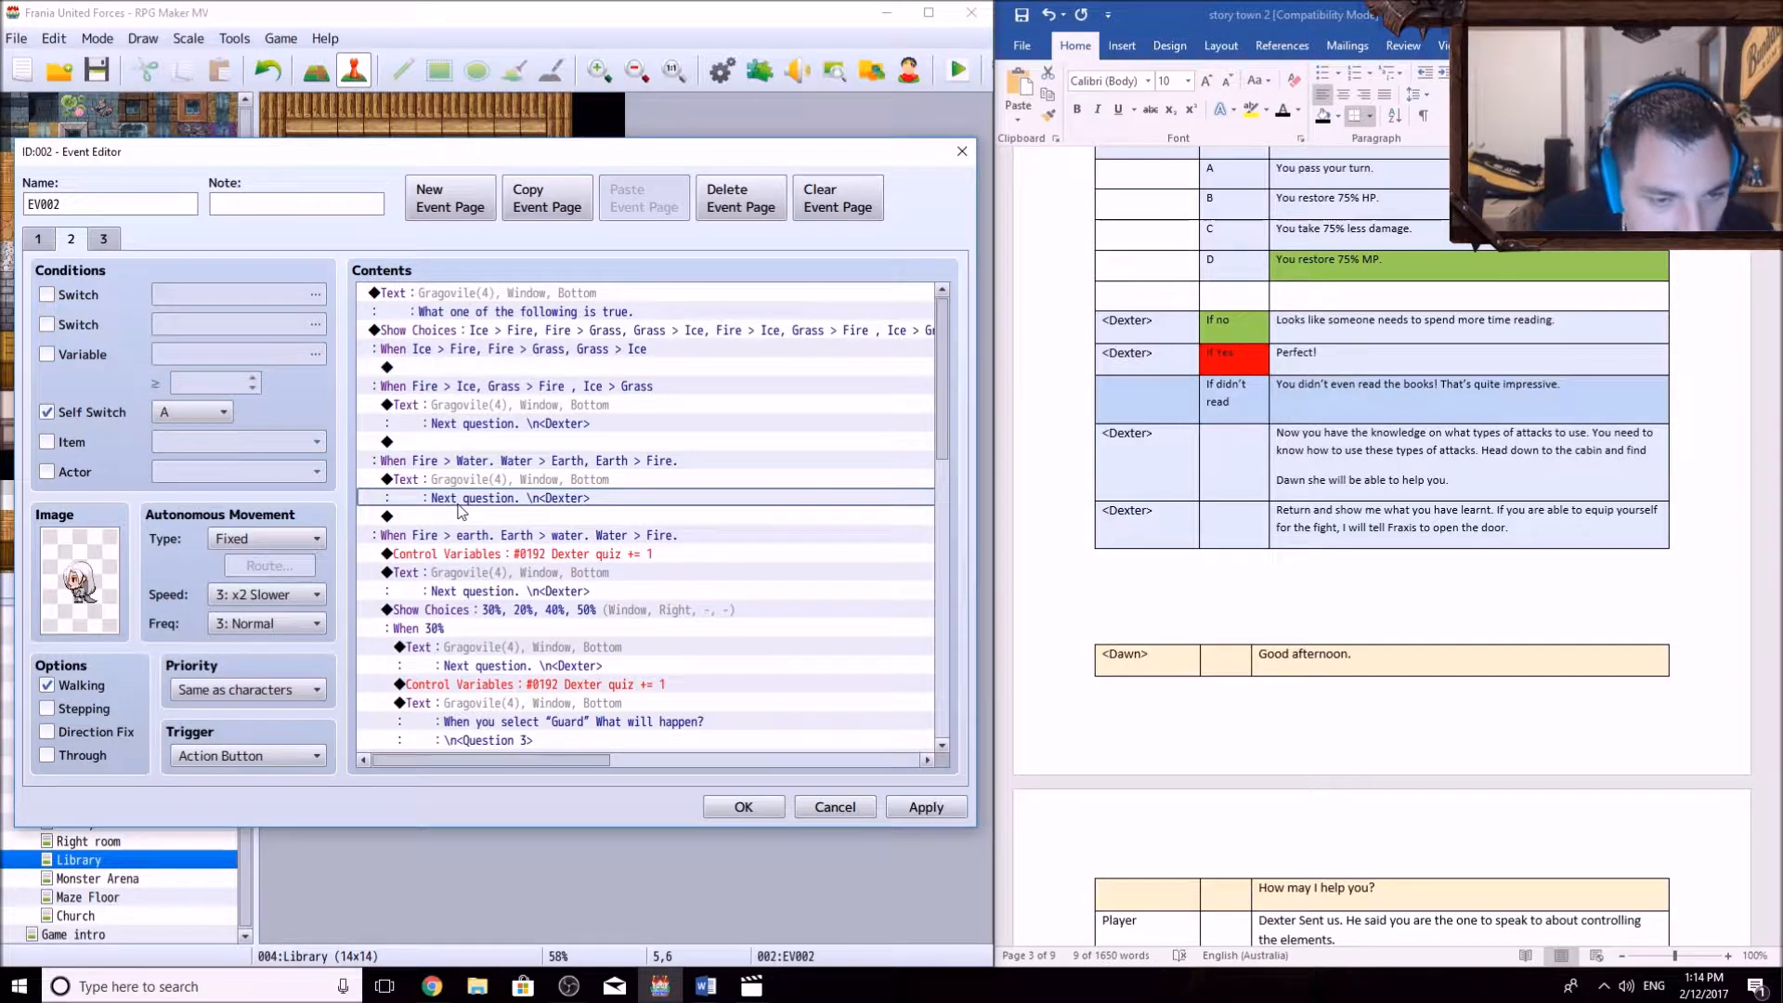
pyautogui.scroll(-1, 460, 511)
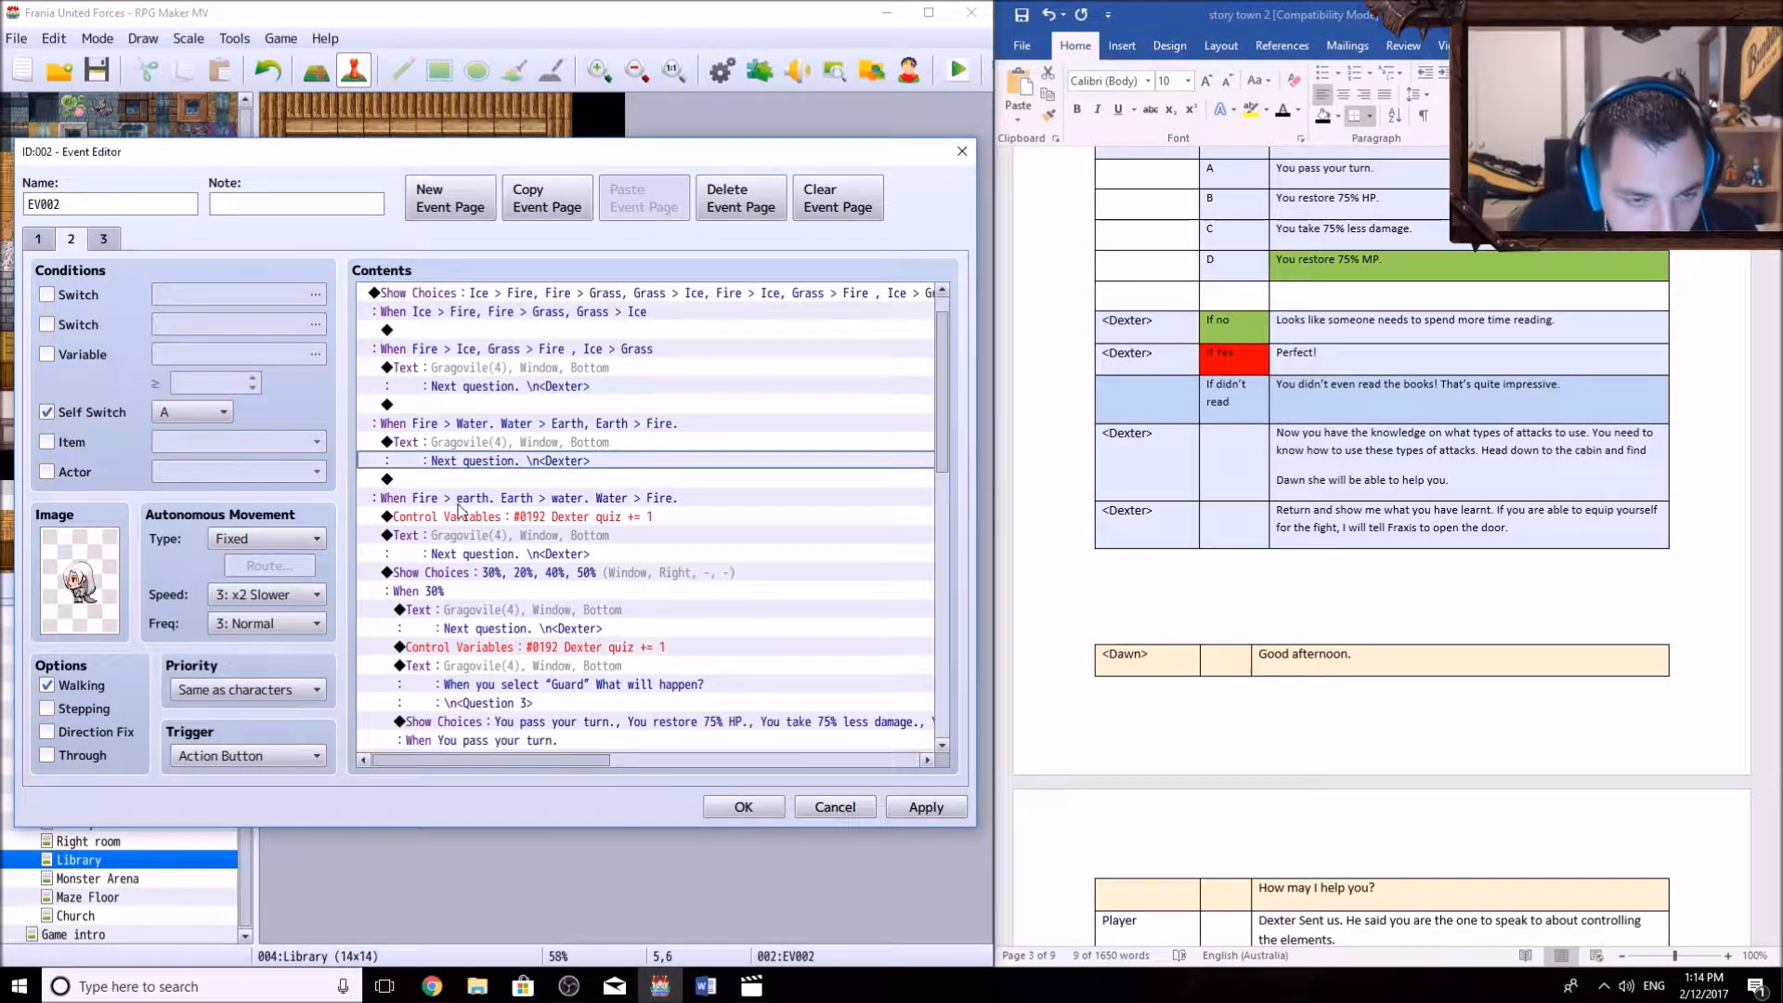
pyautogui.click(926, 807)
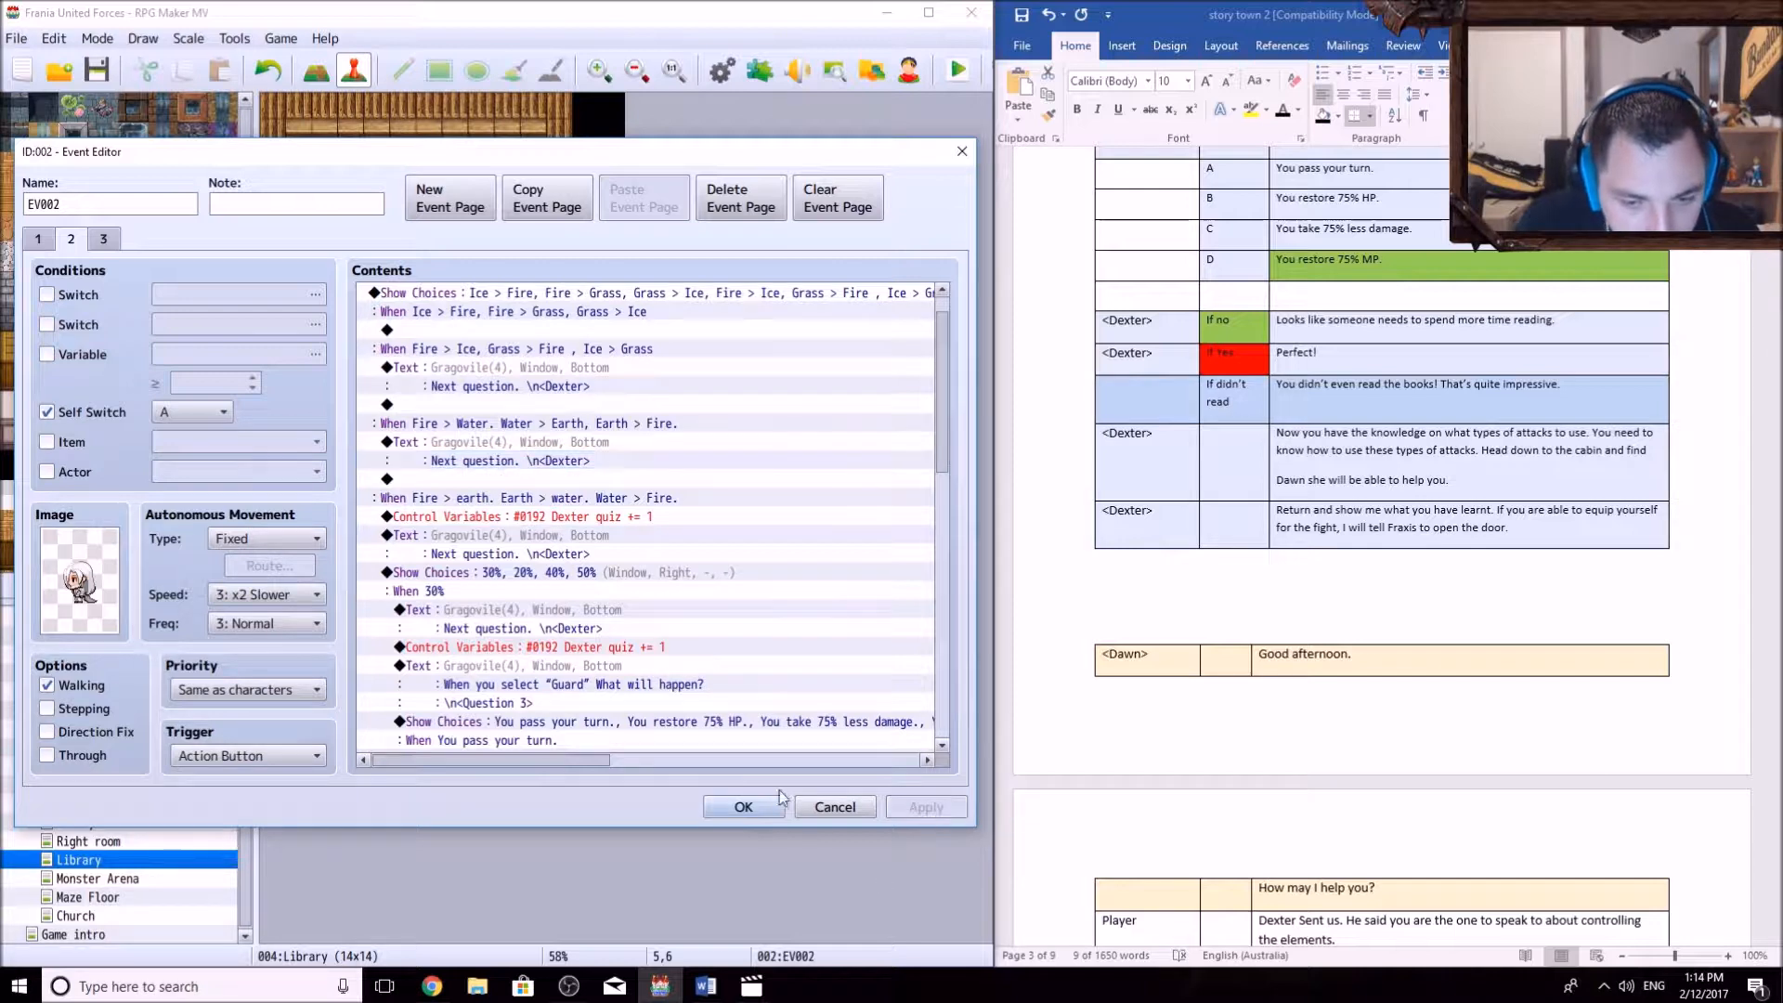
pyautogui.click(743, 807)
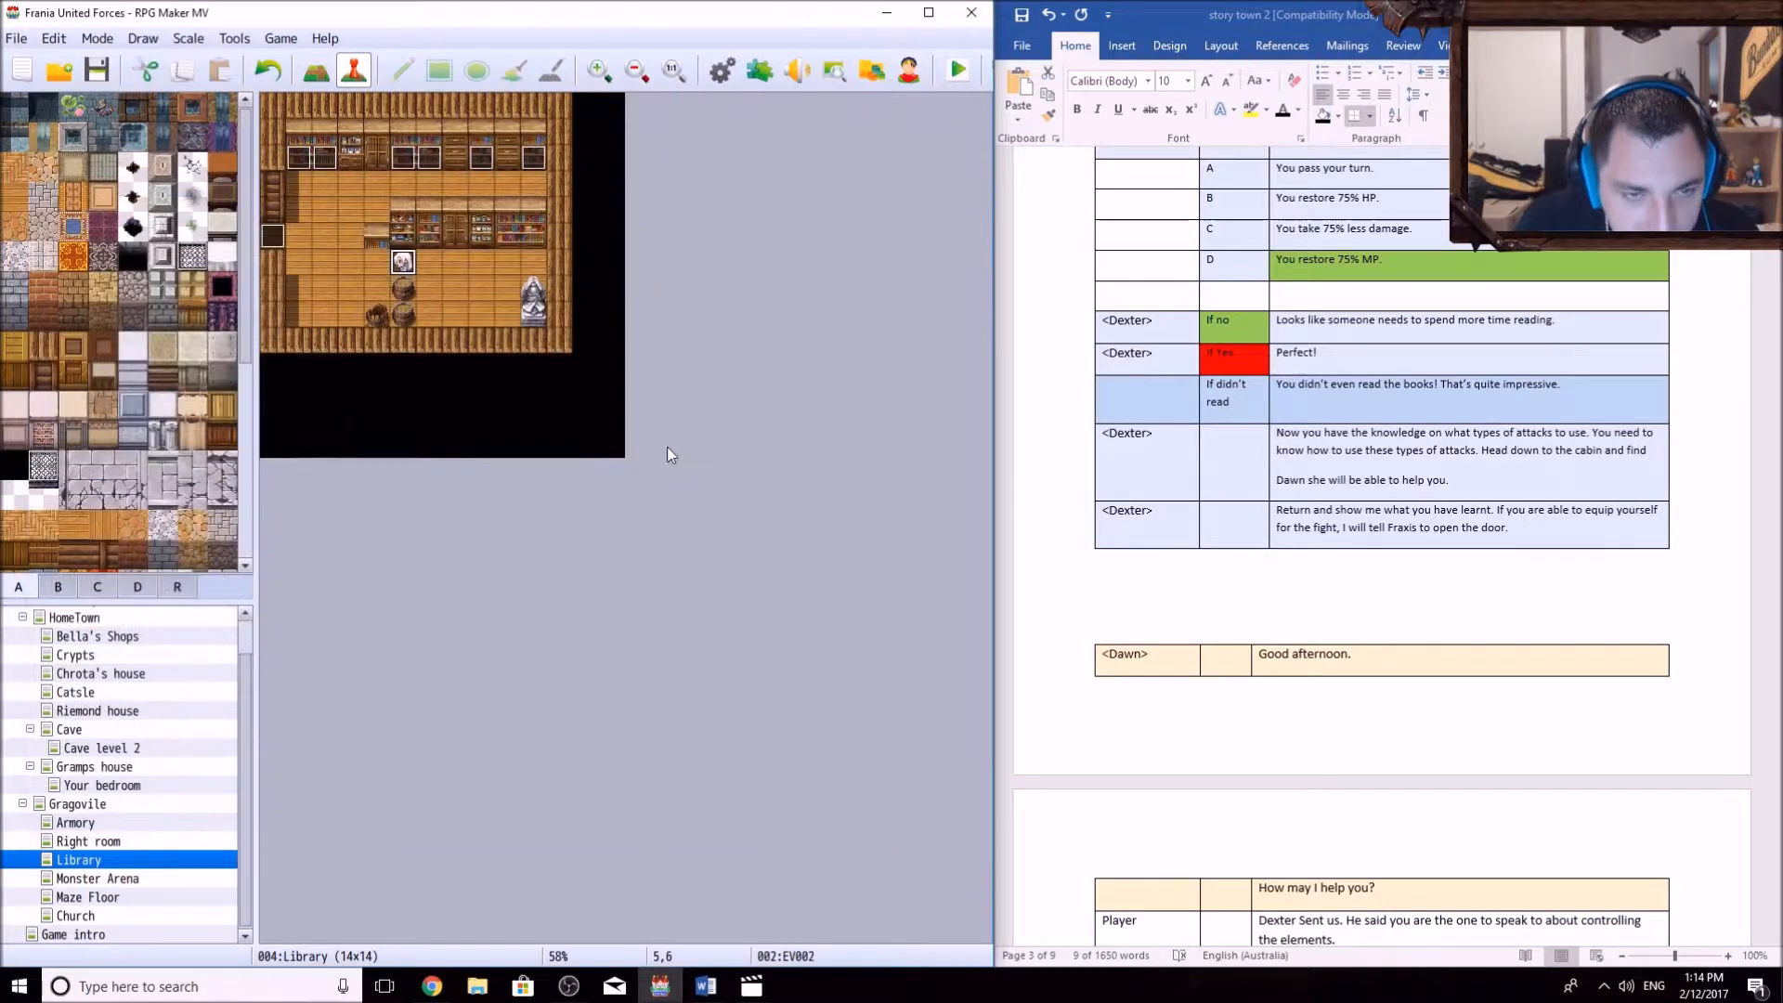
# - Start a playtest of the project and enter the game from the title screen
pyautogui.click(958, 71)
pyautogui.press('Return')
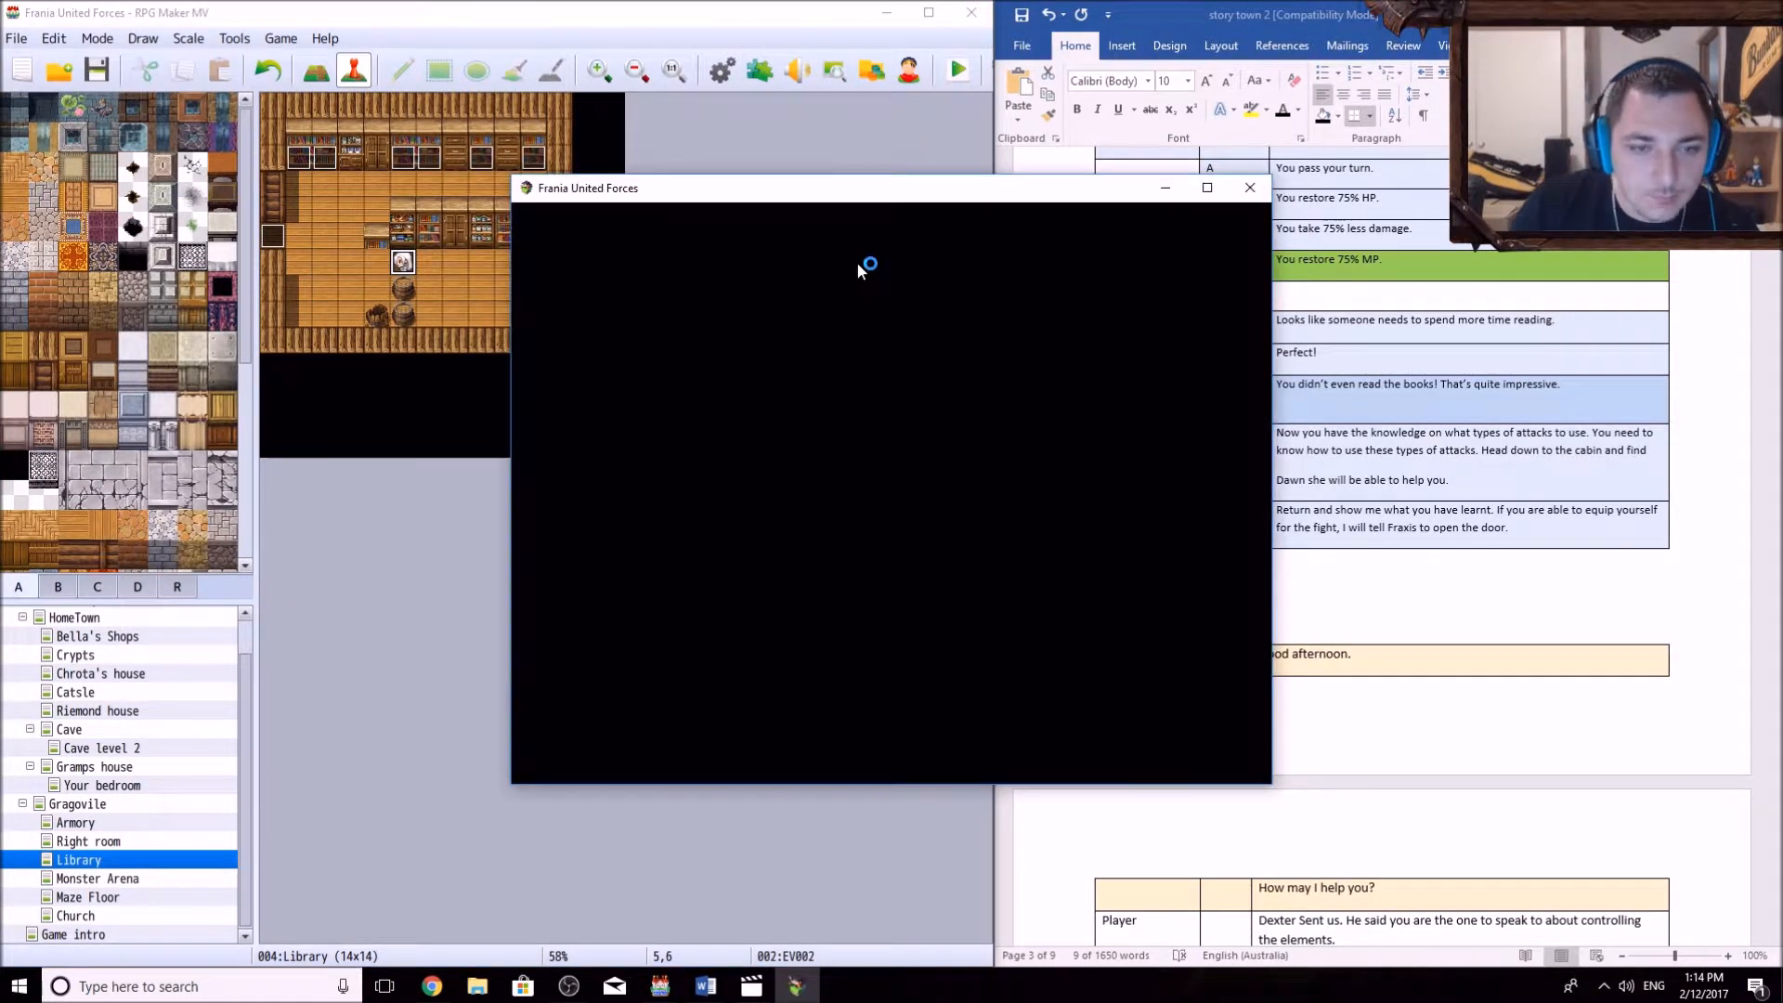
pyautogui.press('Return')
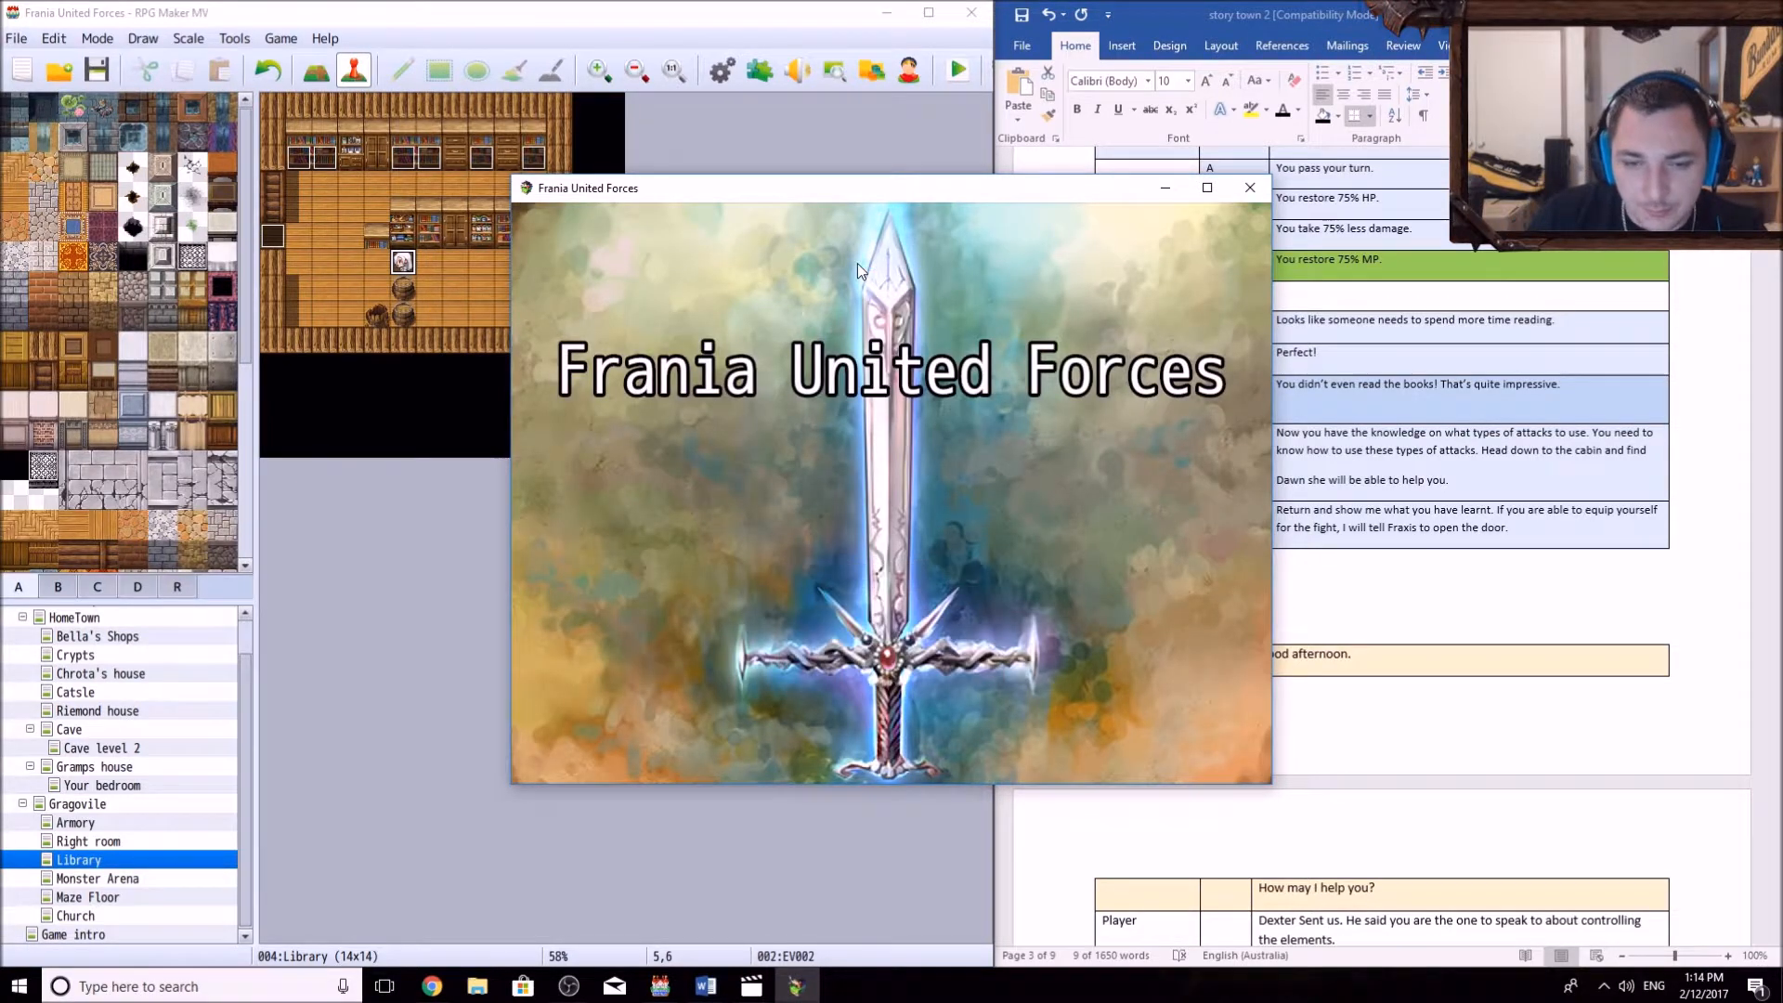
pyautogui.press('Return')
pyautogui.press('Return')
pyautogui.press('Return')
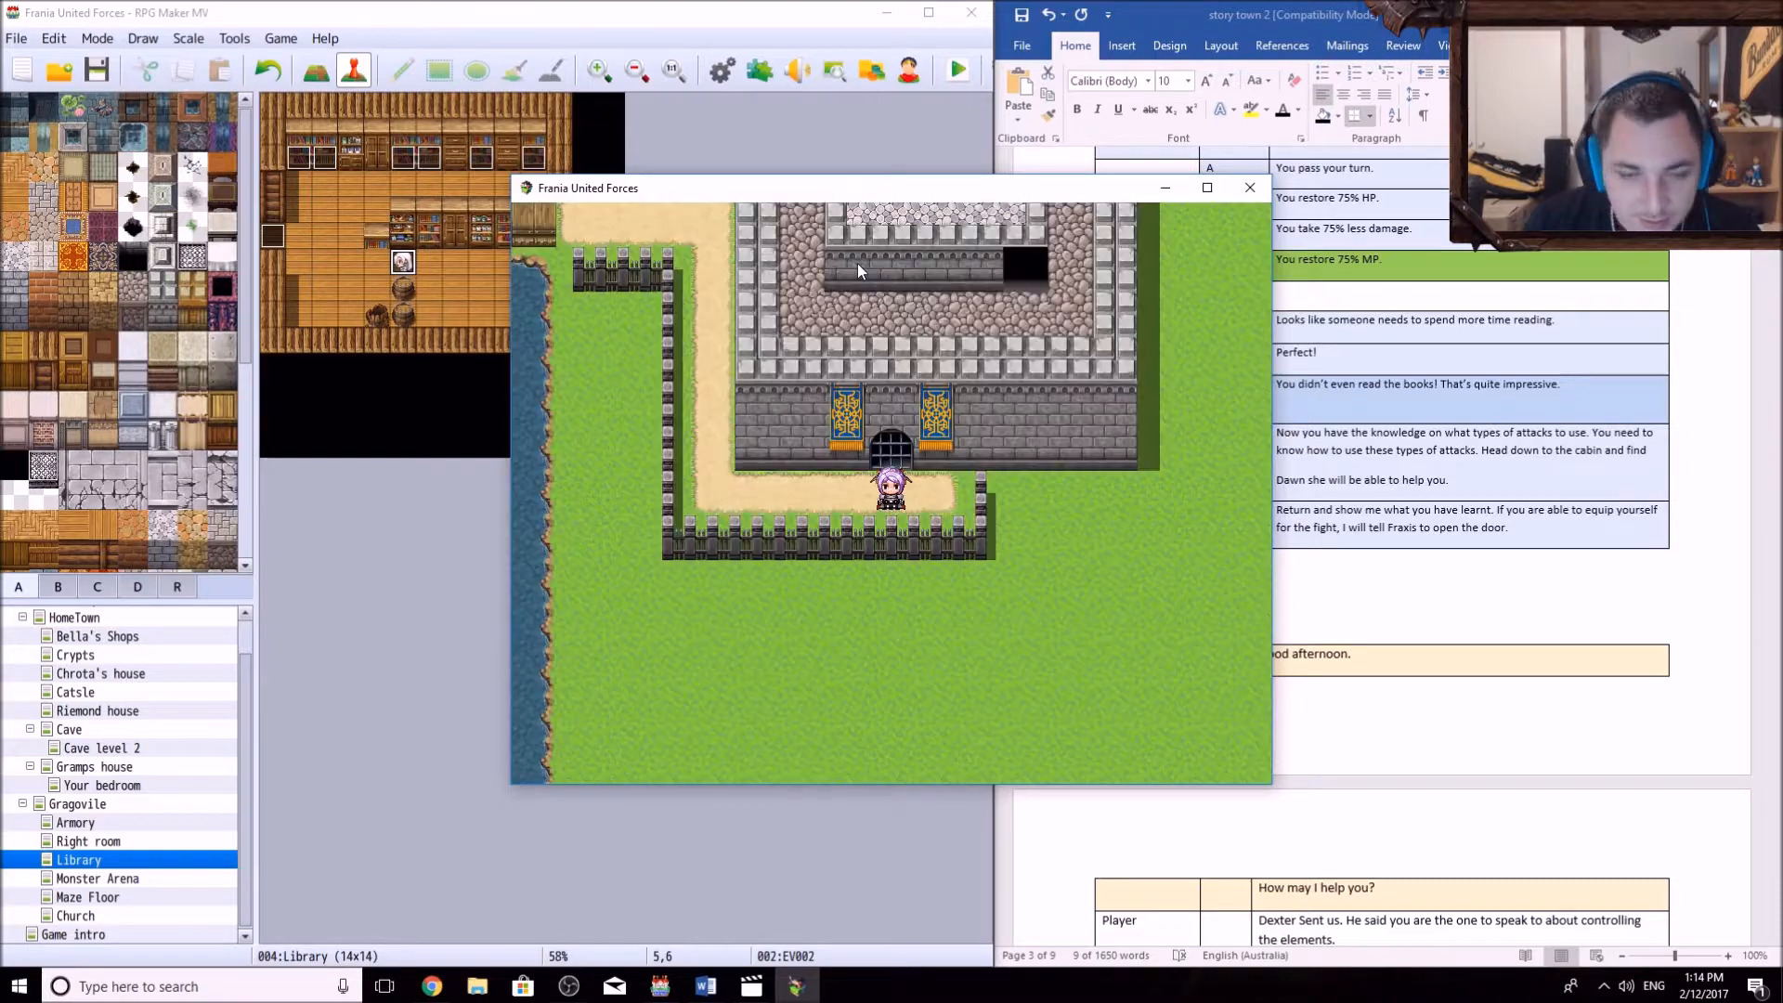
# - Enter Gragovile in the playtest and go through Fraxis's dialogue up to the "Speak to Dexter" quest
pyautogui.press('Up')
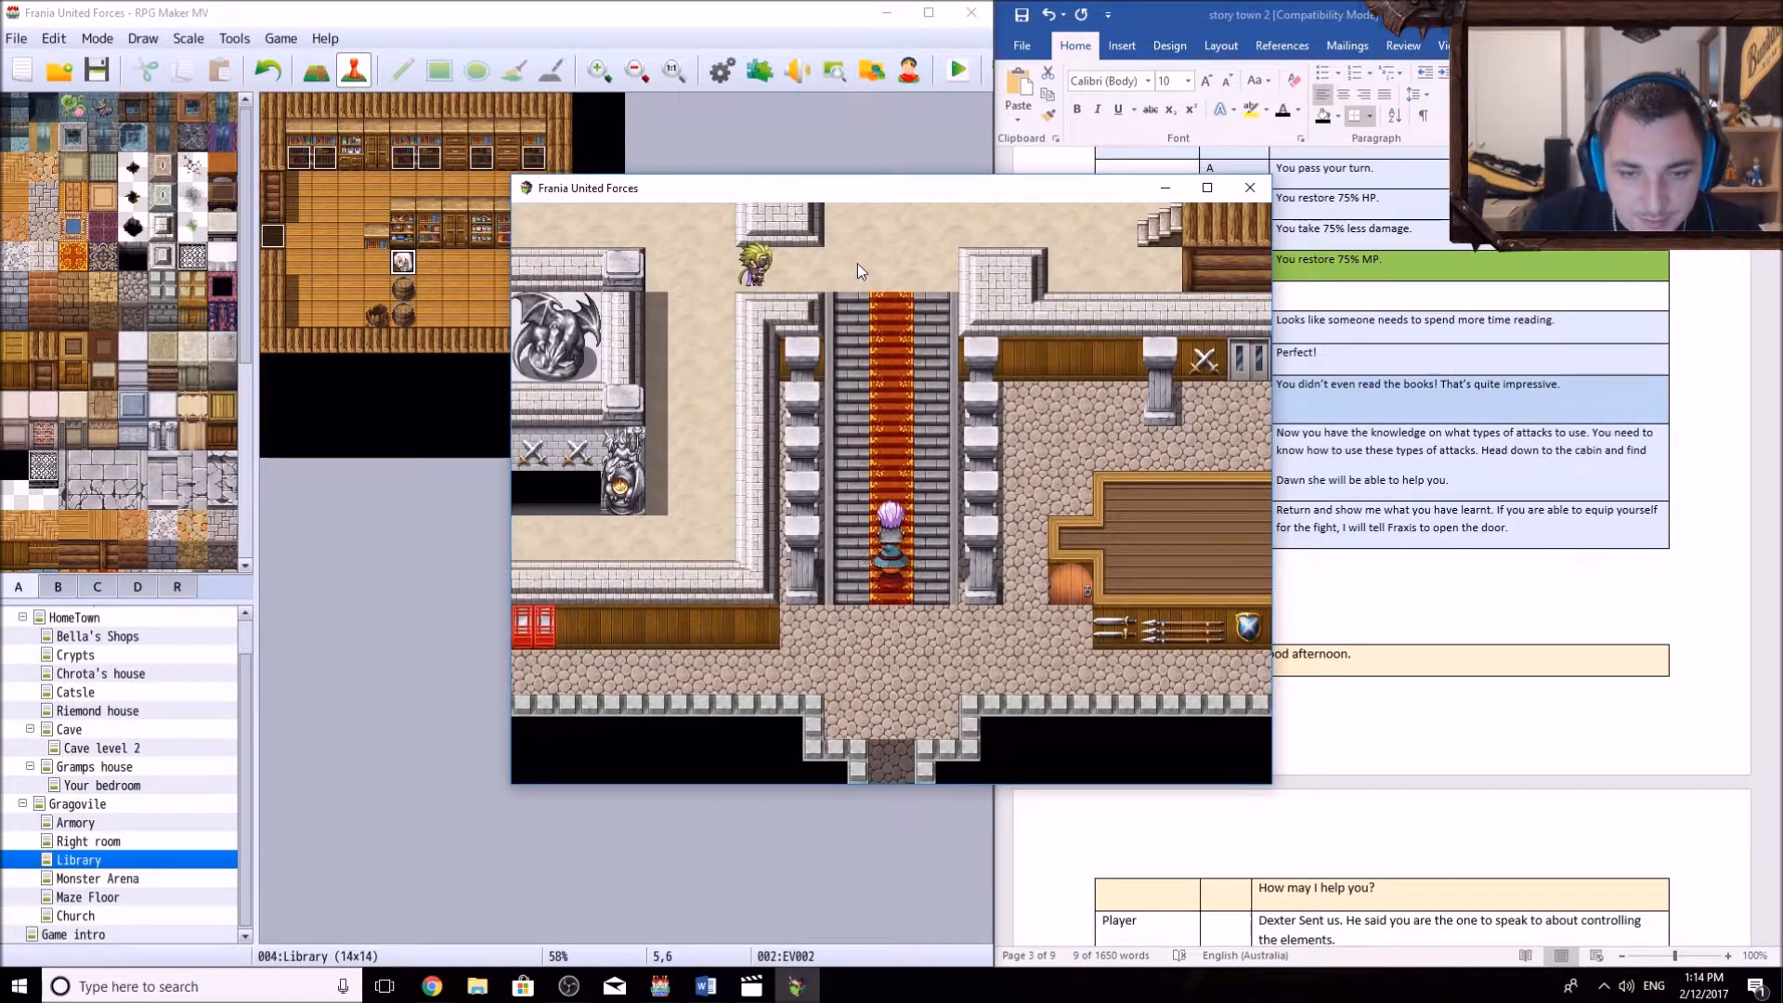
pyautogui.press('Return')
pyautogui.press('Return')
pyautogui.press('Return')
pyautogui.press('Return')
pyautogui.press('Return')
pyautogui.press('Return')
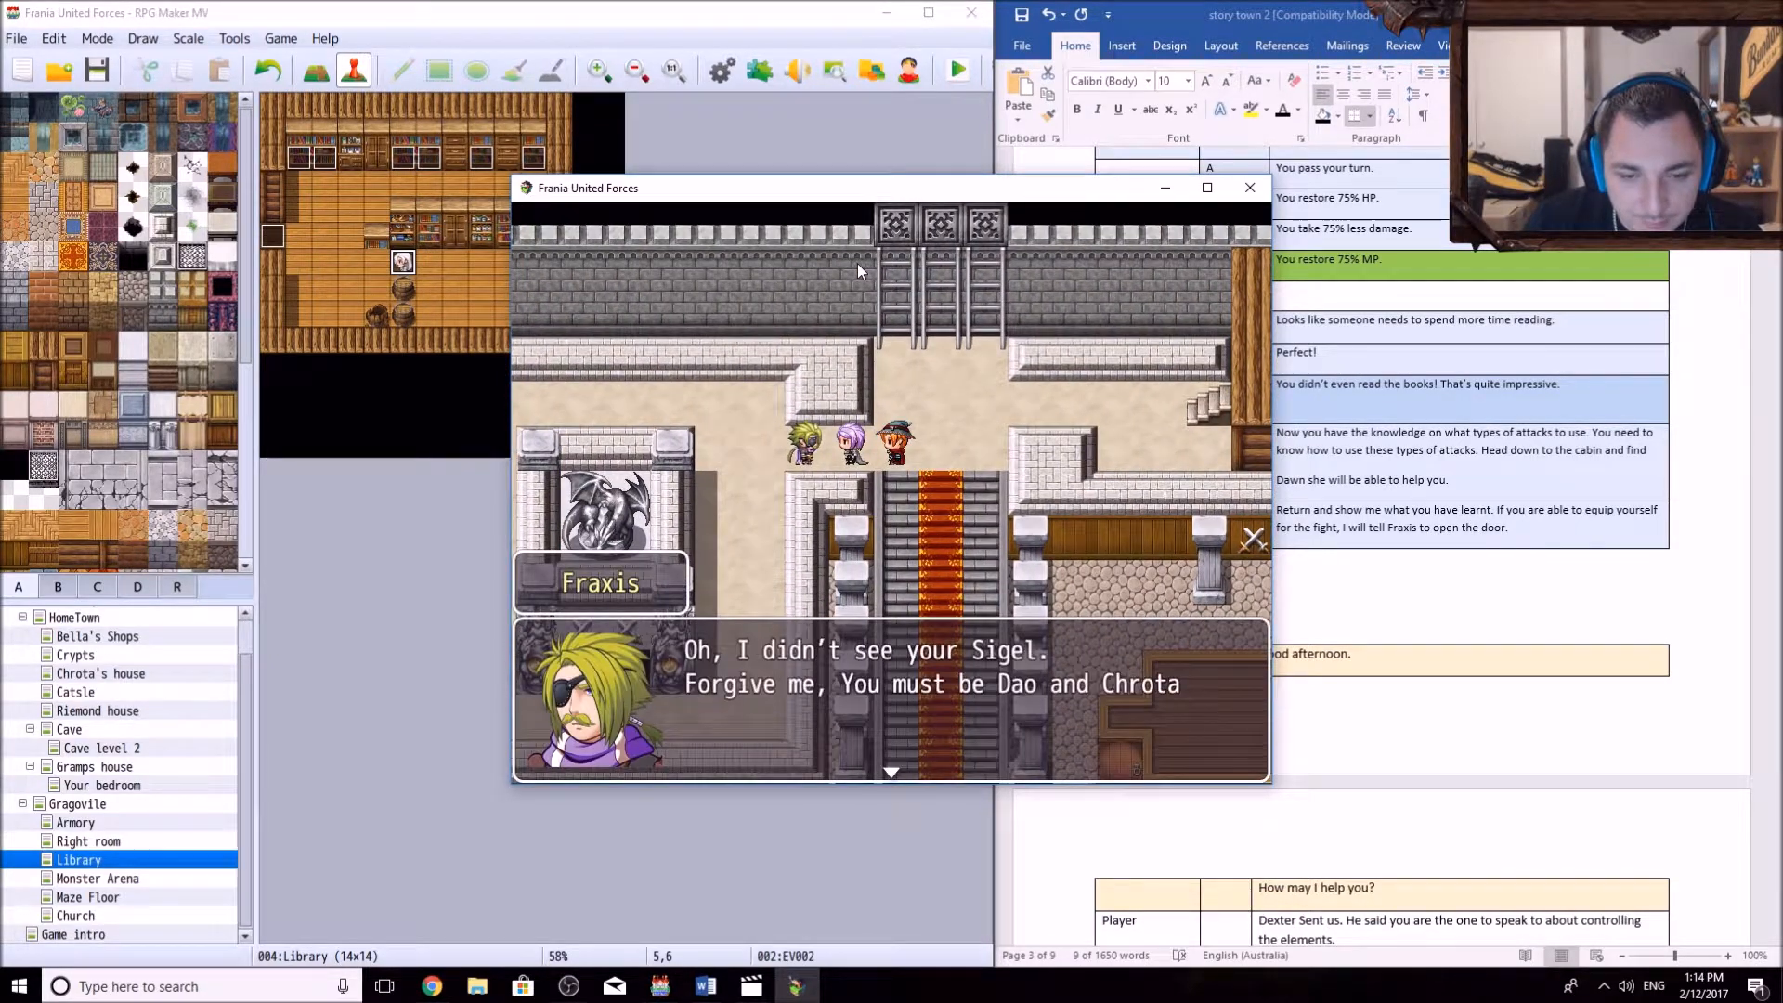
pyautogui.press('Return')
pyautogui.press('Return')
pyautogui.press('Return')
pyautogui.press('Return')
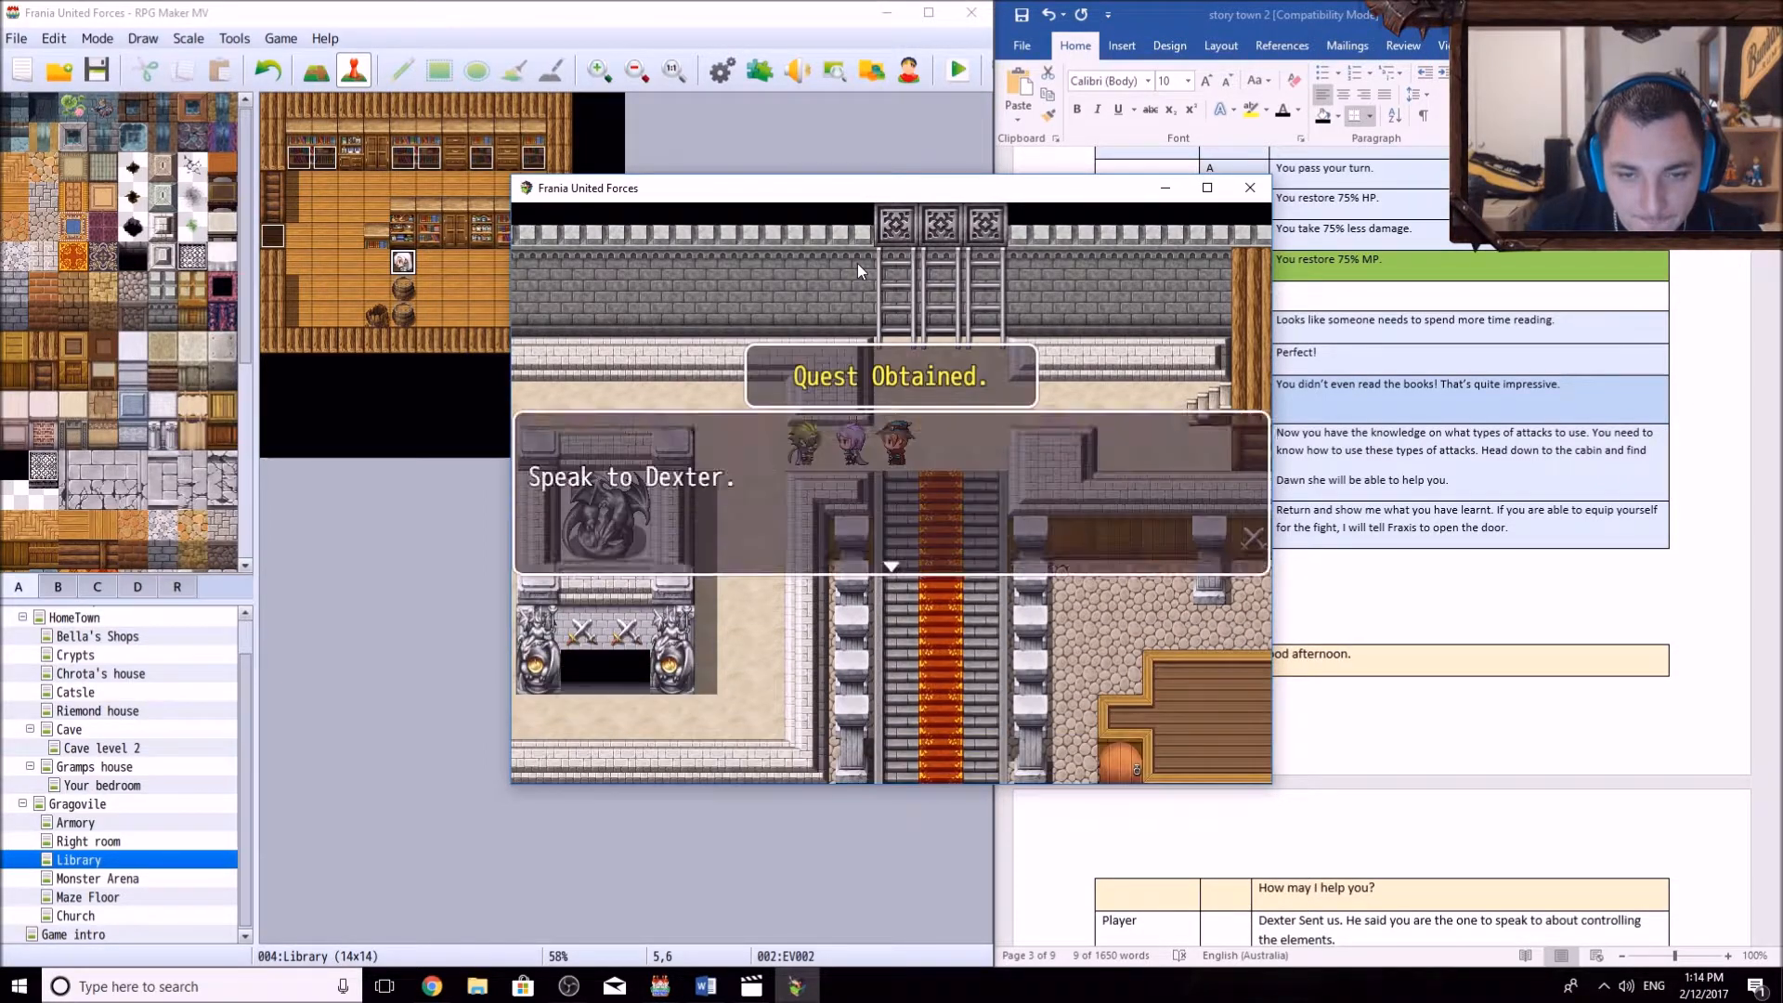
# - Walk the party to Dexter in the library and go through his opening dialogue
pyautogui.press('Right')
pyautogui.press('Down')
pyautogui.press('Right')
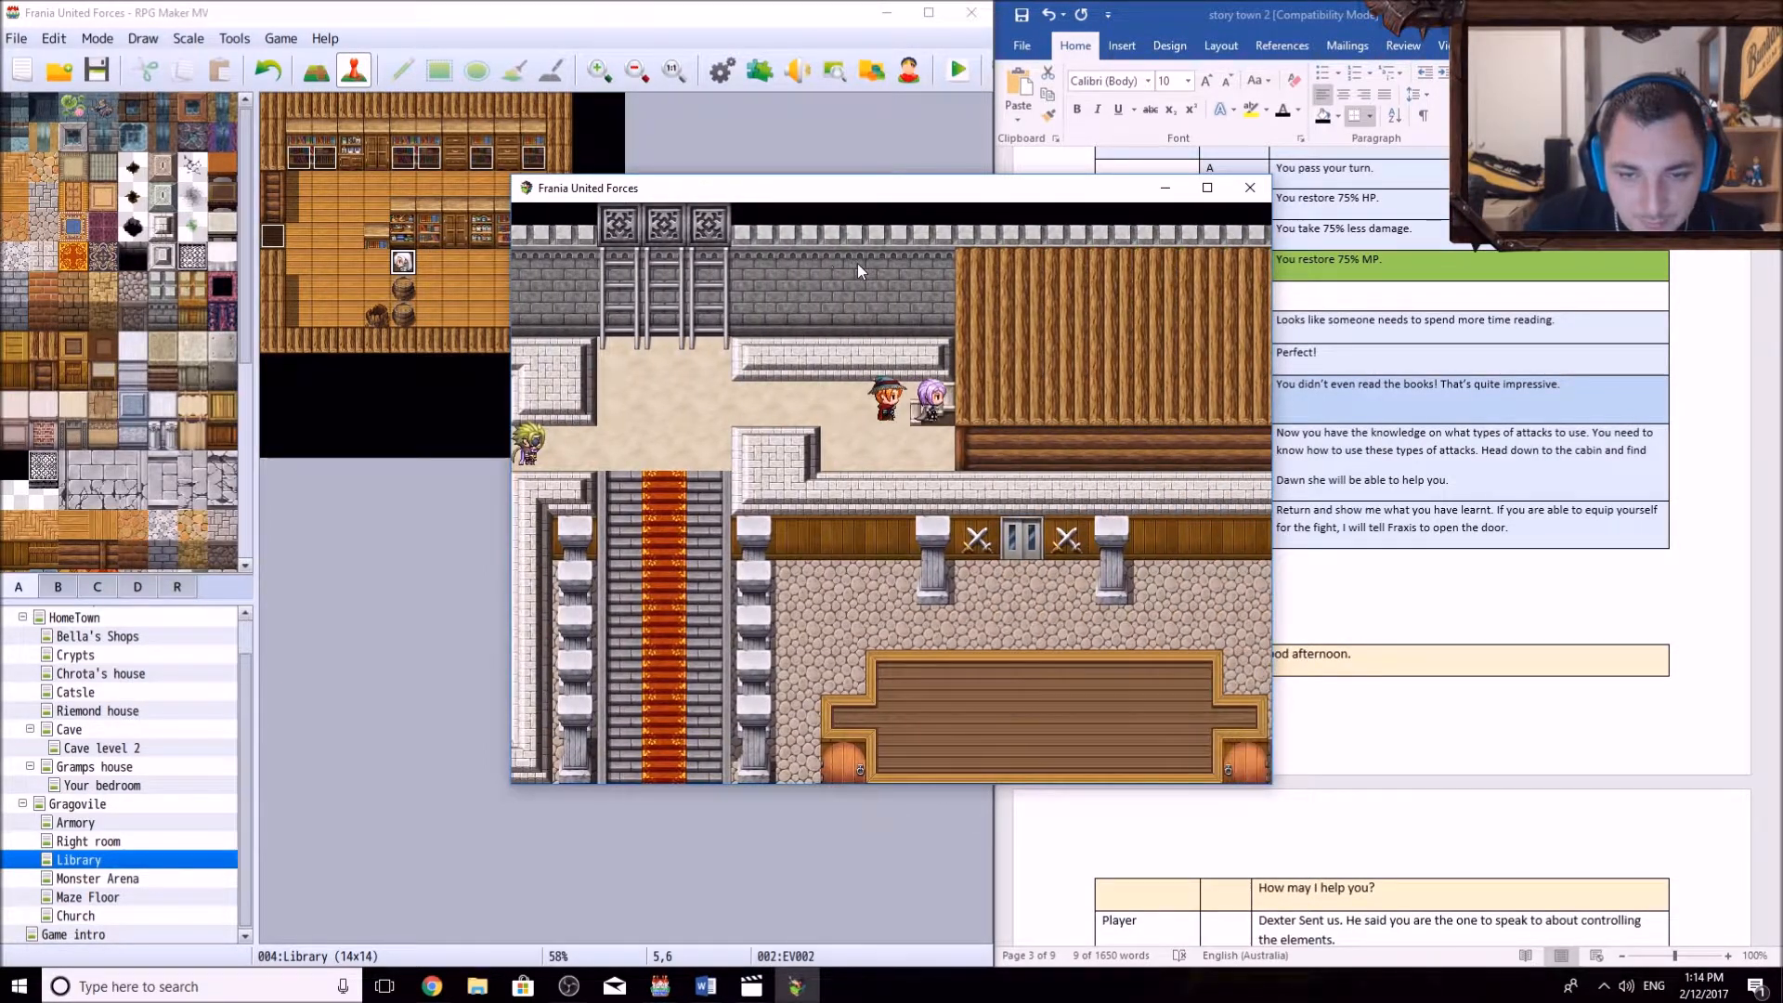
pyautogui.press('Right')
pyautogui.press('Down')
pyautogui.press('Right')
pyautogui.press('Up')
pyautogui.press('Right')
pyautogui.press('Return')
pyautogui.press('Return')
pyautogui.press('Return')
pyautogui.press('Return')
pyautogui.press('Return')
pyautogui.press('Return')
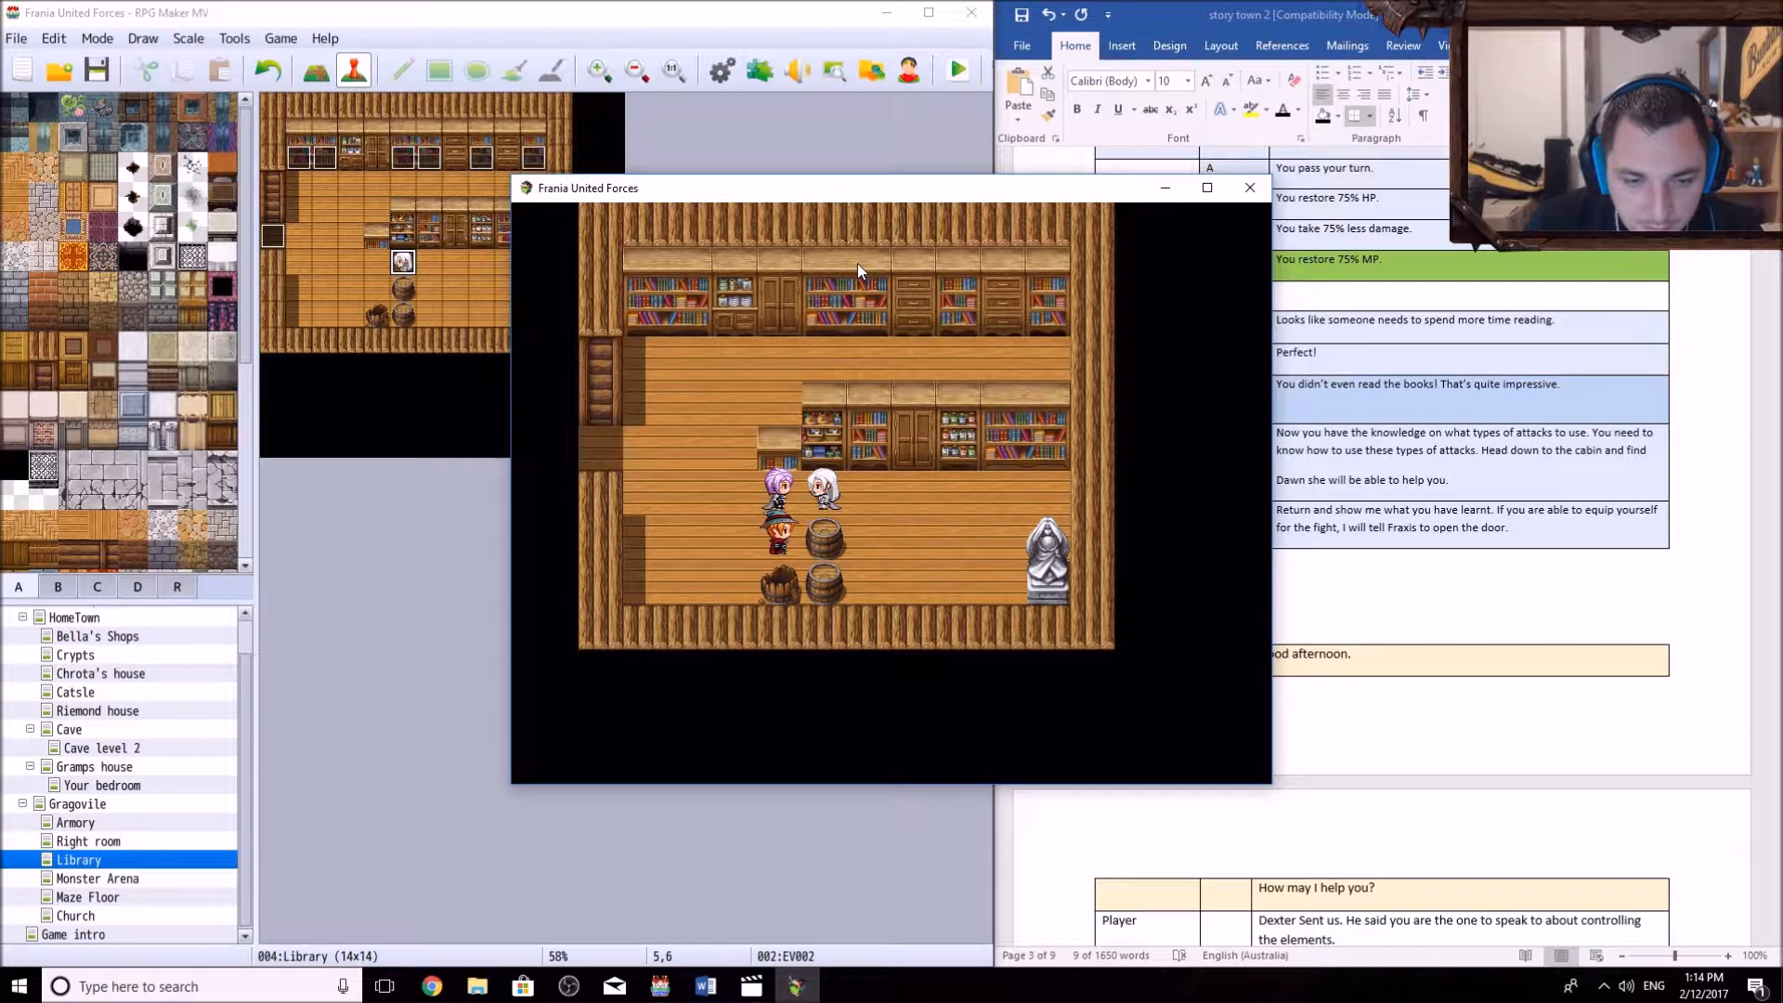
# - Test Dexter's quiz by answering Fire > earth, Earth > water, Water > Fire, then 30%, then "You restore 75% MP."
pyautogui.press('Up')
pyautogui.press('Down')
pyautogui.press('Return')
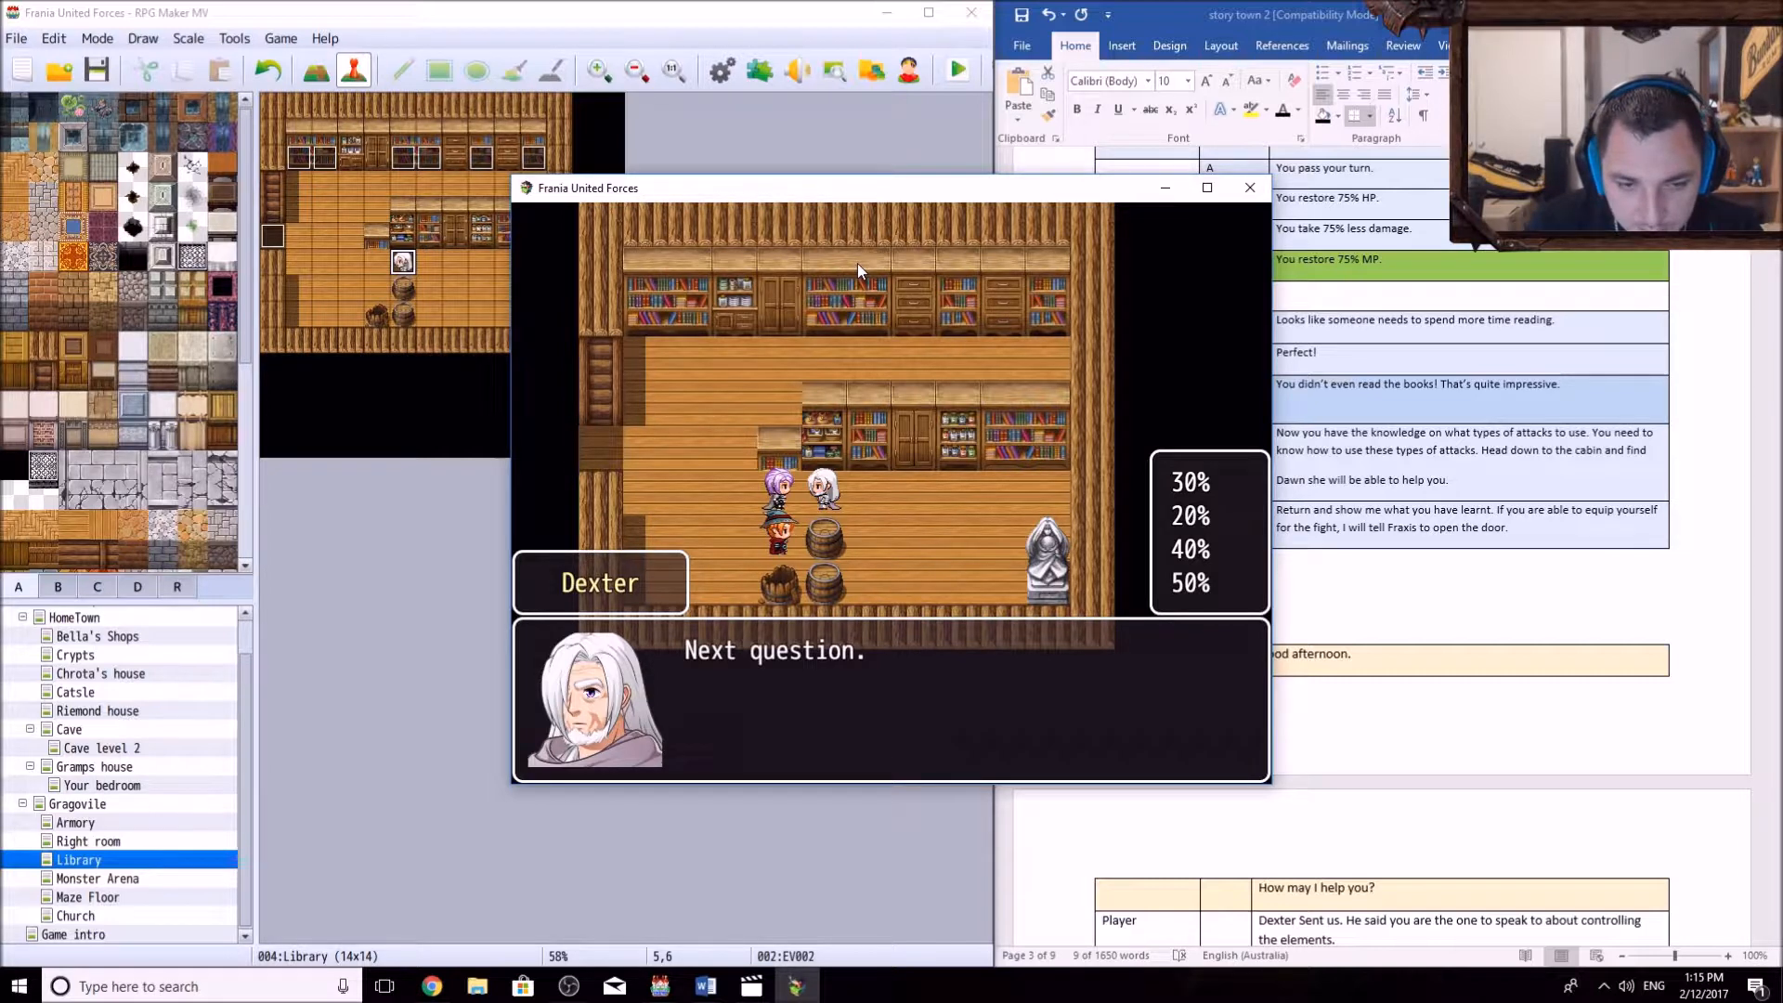
pyautogui.press('Return')
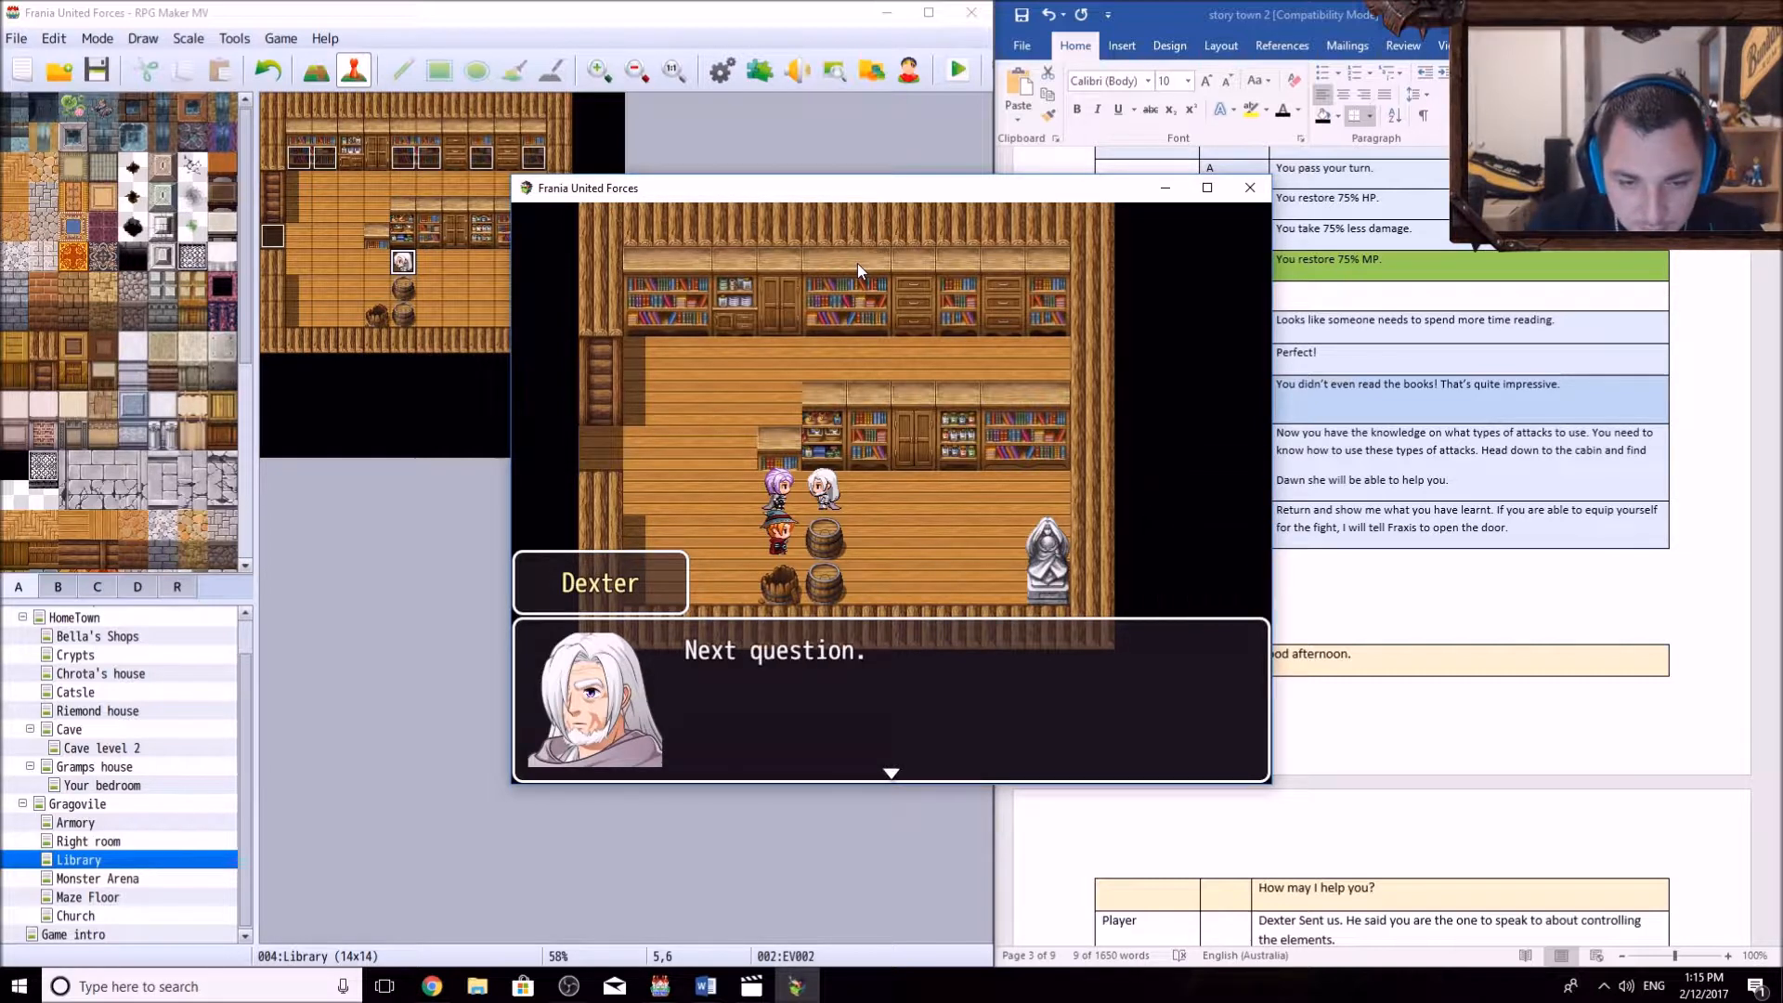
pyautogui.press('Return')
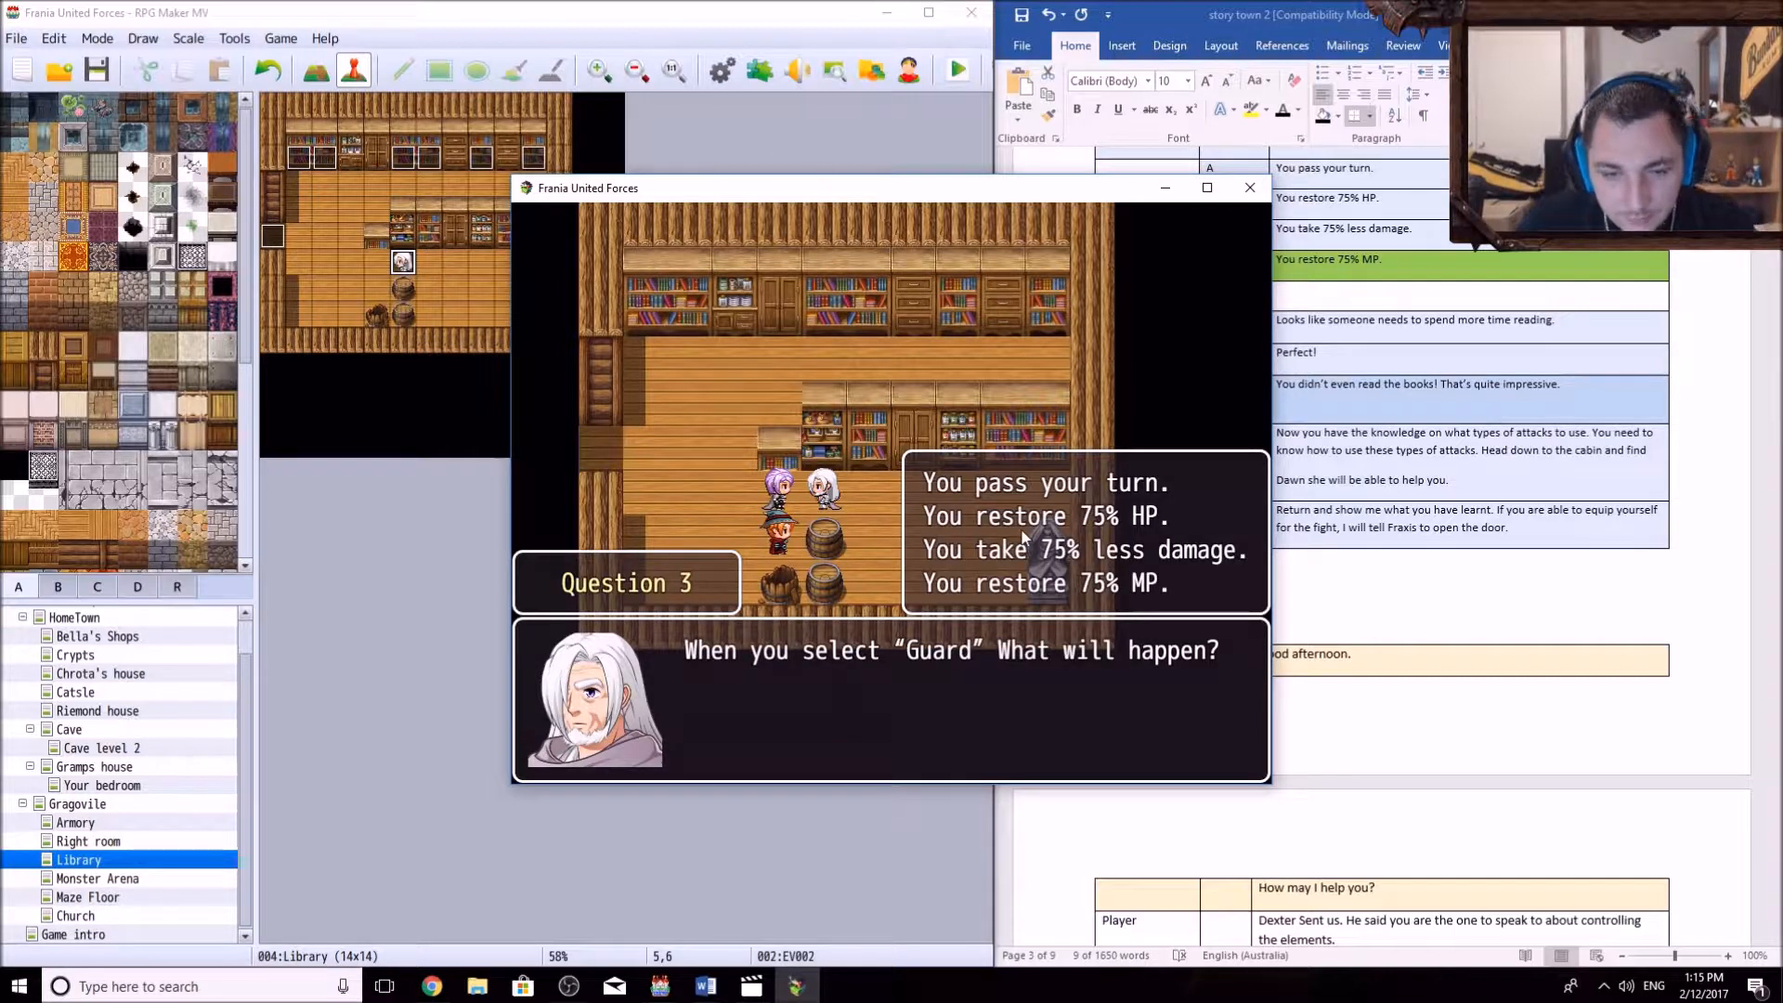
pyautogui.press('Down')
pyautogui.press('Down')
pyautogui.press('Down')
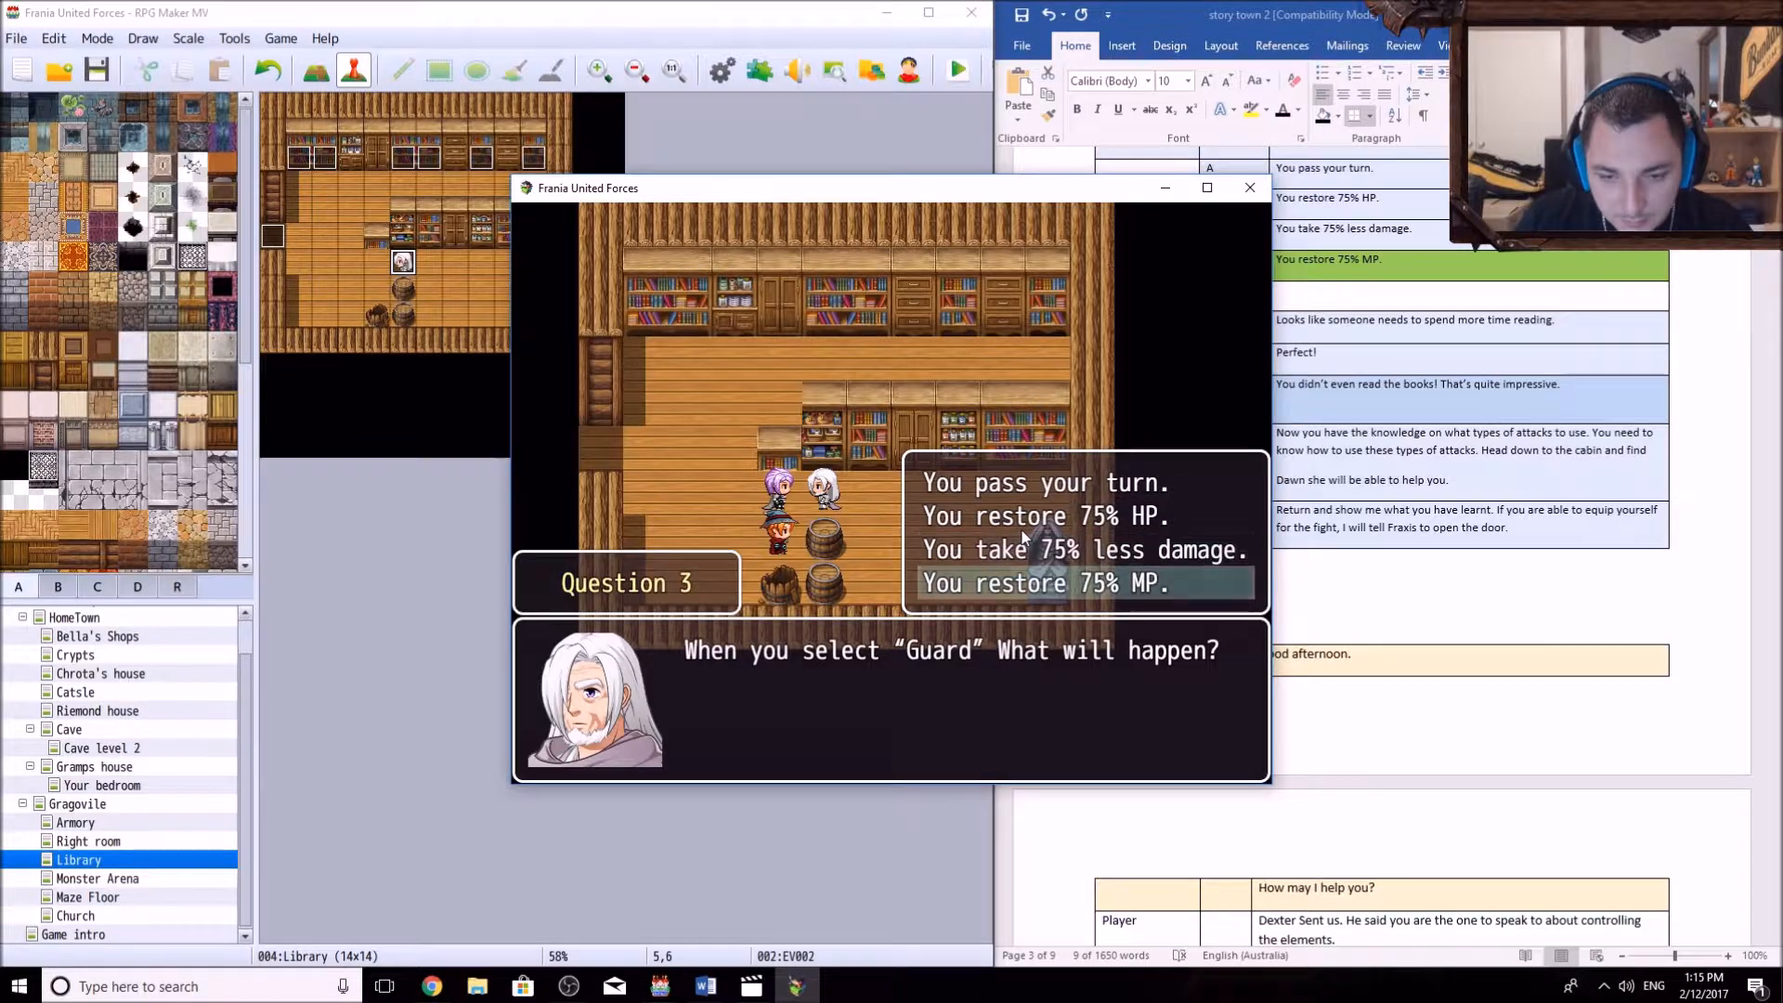
pyautogui.press('Return')
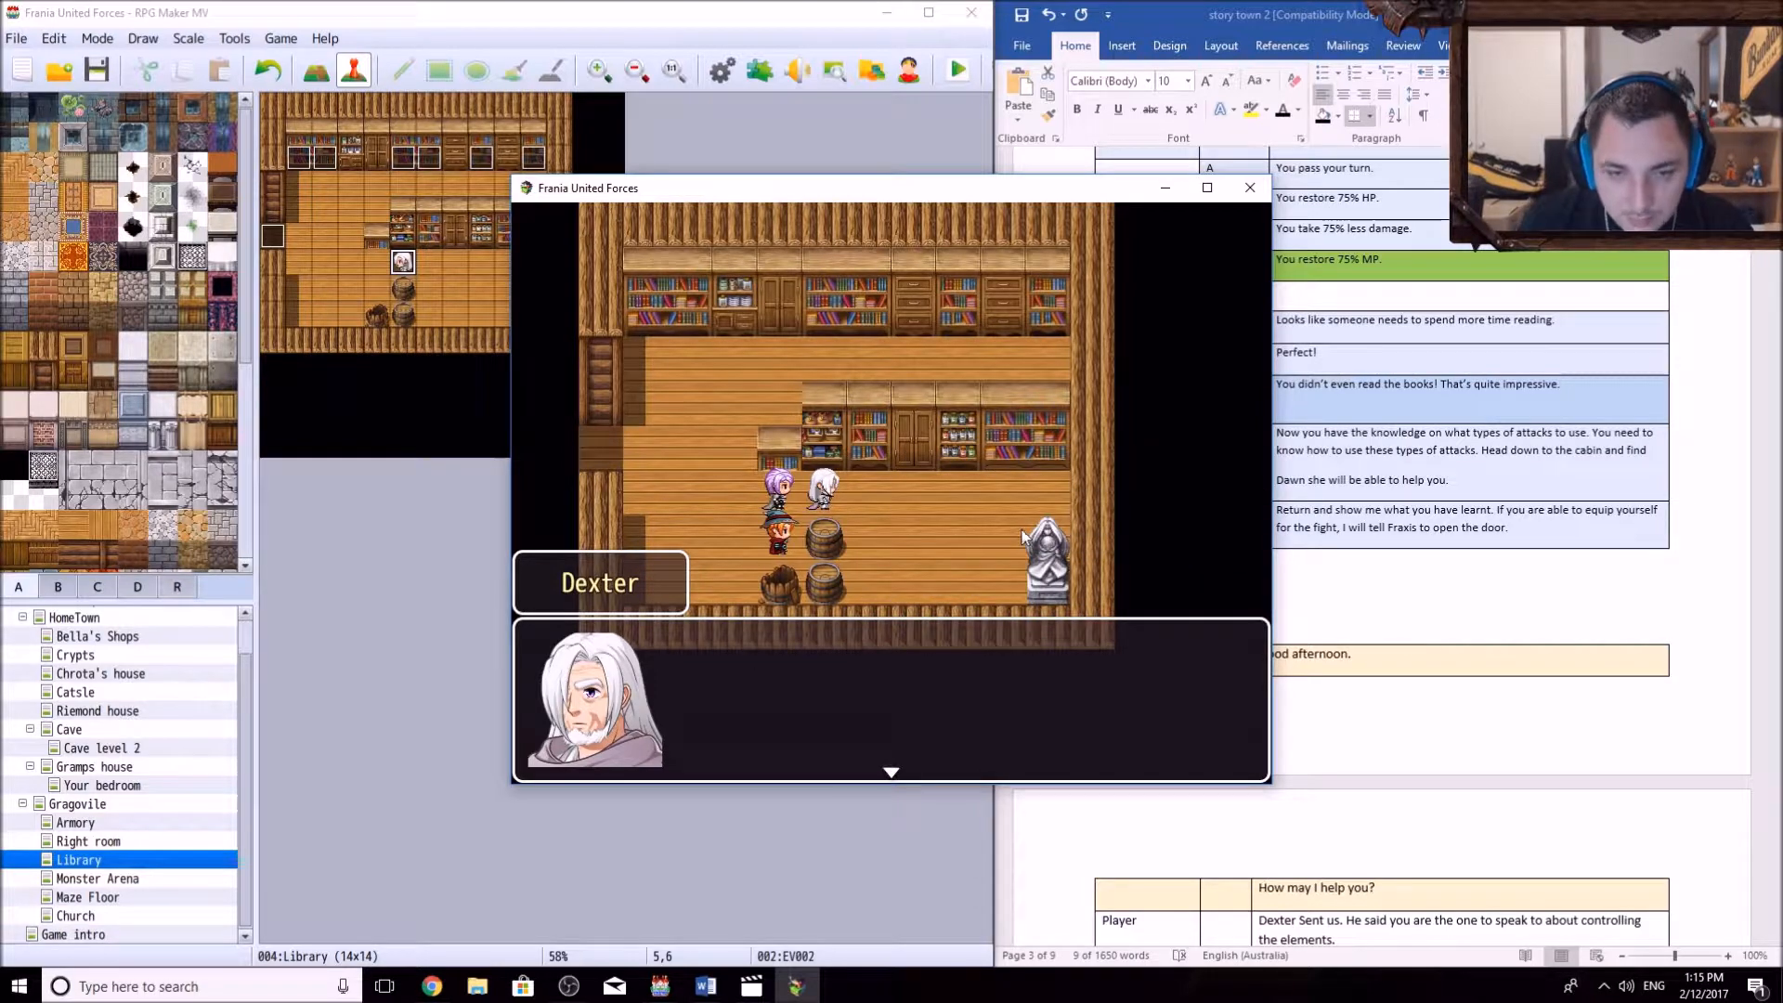
# - Close the playtest and reopen Dexter's event in the Library map, looking over its introductory dialogue page
pyautogui.click(1250, 188)
pyautogui.doubleClick(402, 262)
pyautogui.scroll(-4, 490, 429)
pyautogui.scroll(3, 587, 656)
pyautogui.scroll(1, 579, 650)
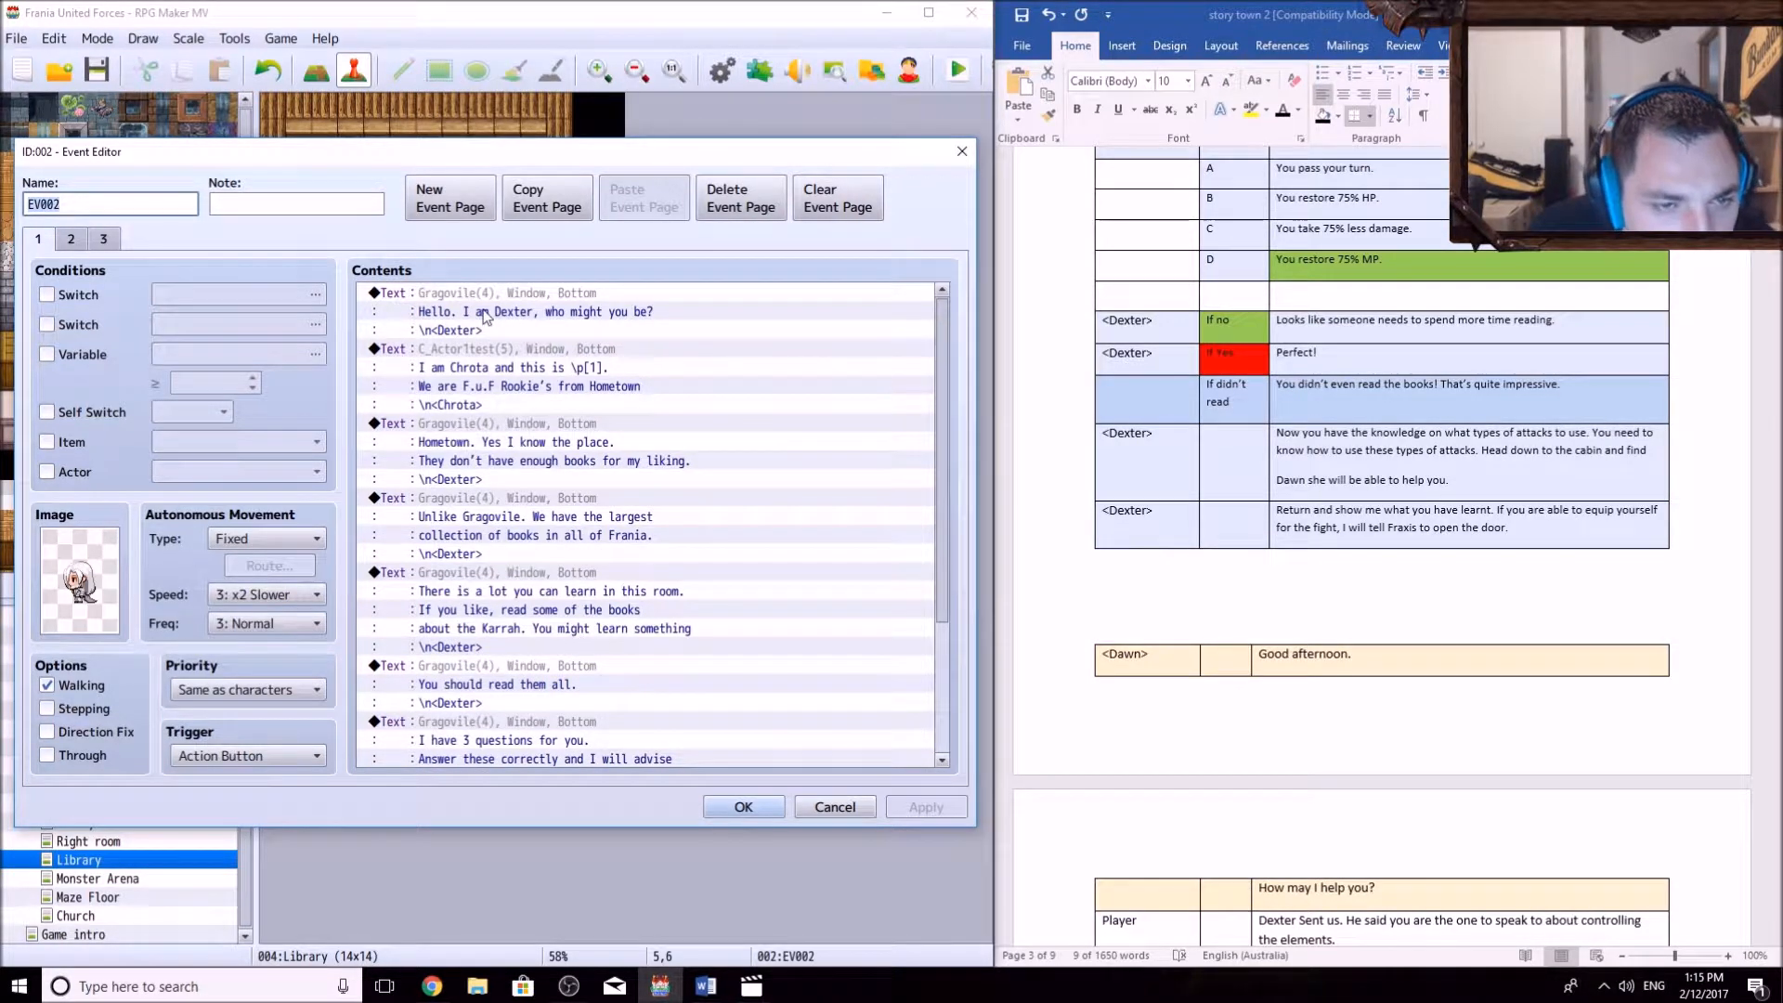
pyautogui.scroll(-2, 525, 399)
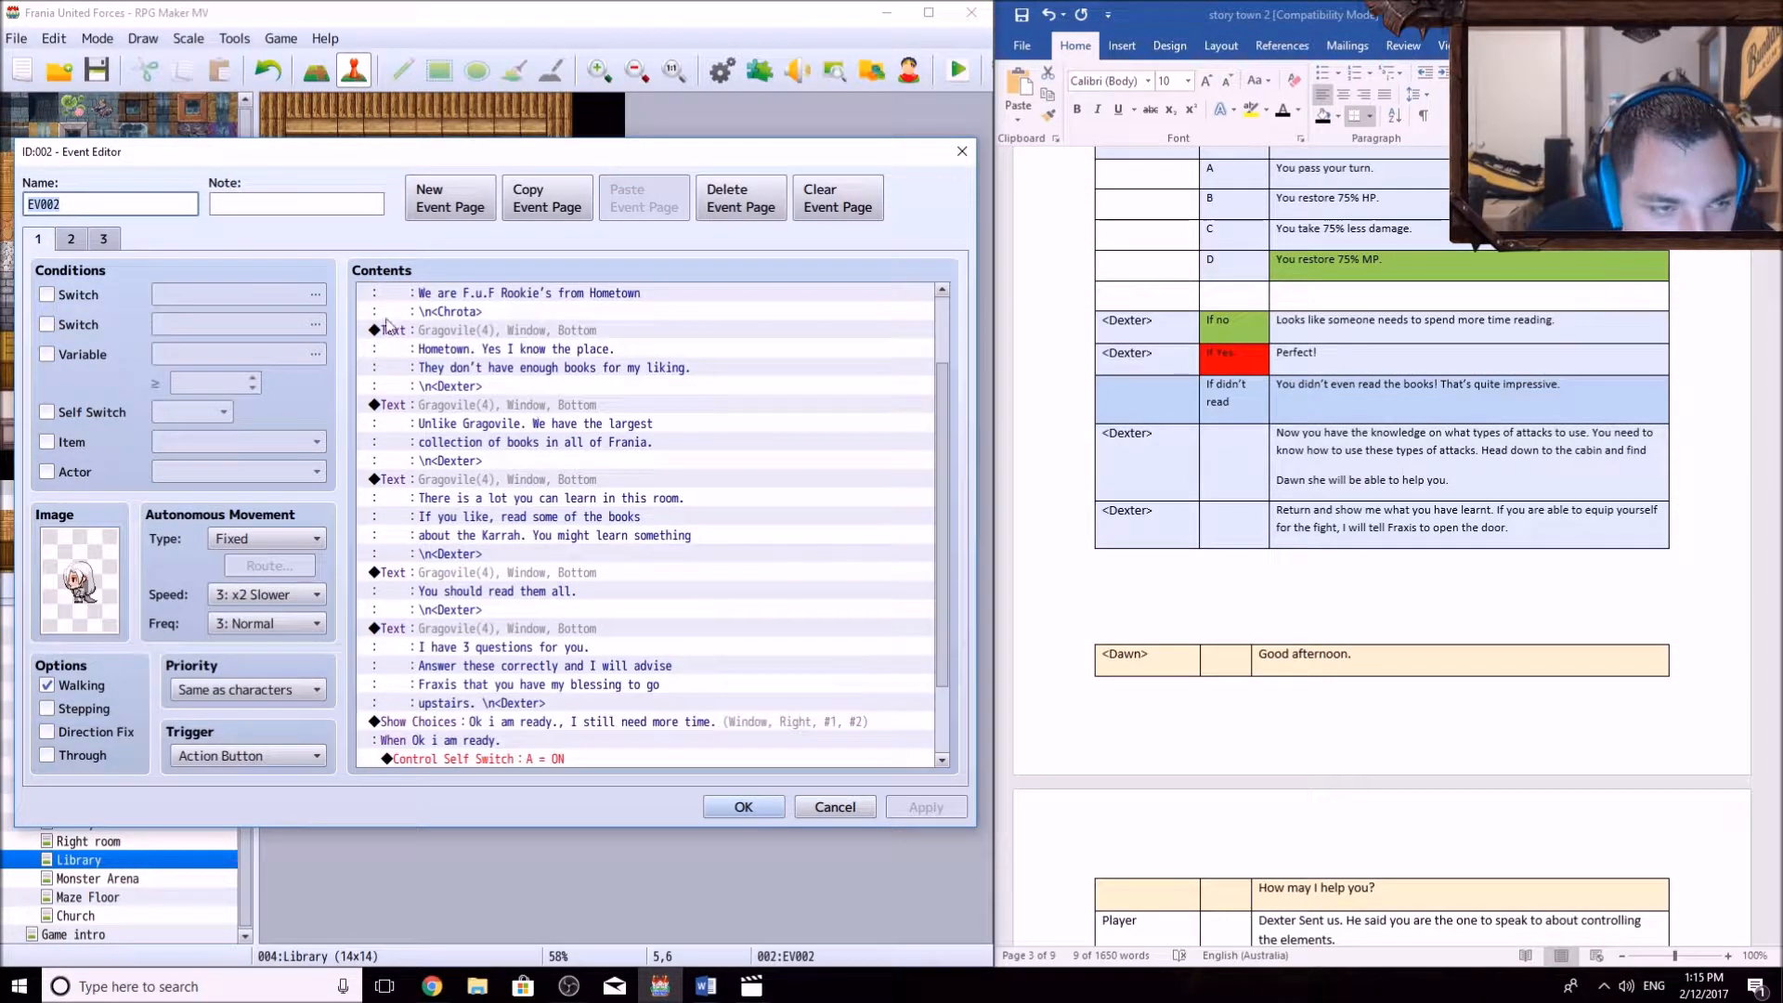
# - Delete the five empty Dexter text messages at the end of the event's second page
pyautogui.click(70, 239)
pyautogui.scroll(-8, 545, 663)
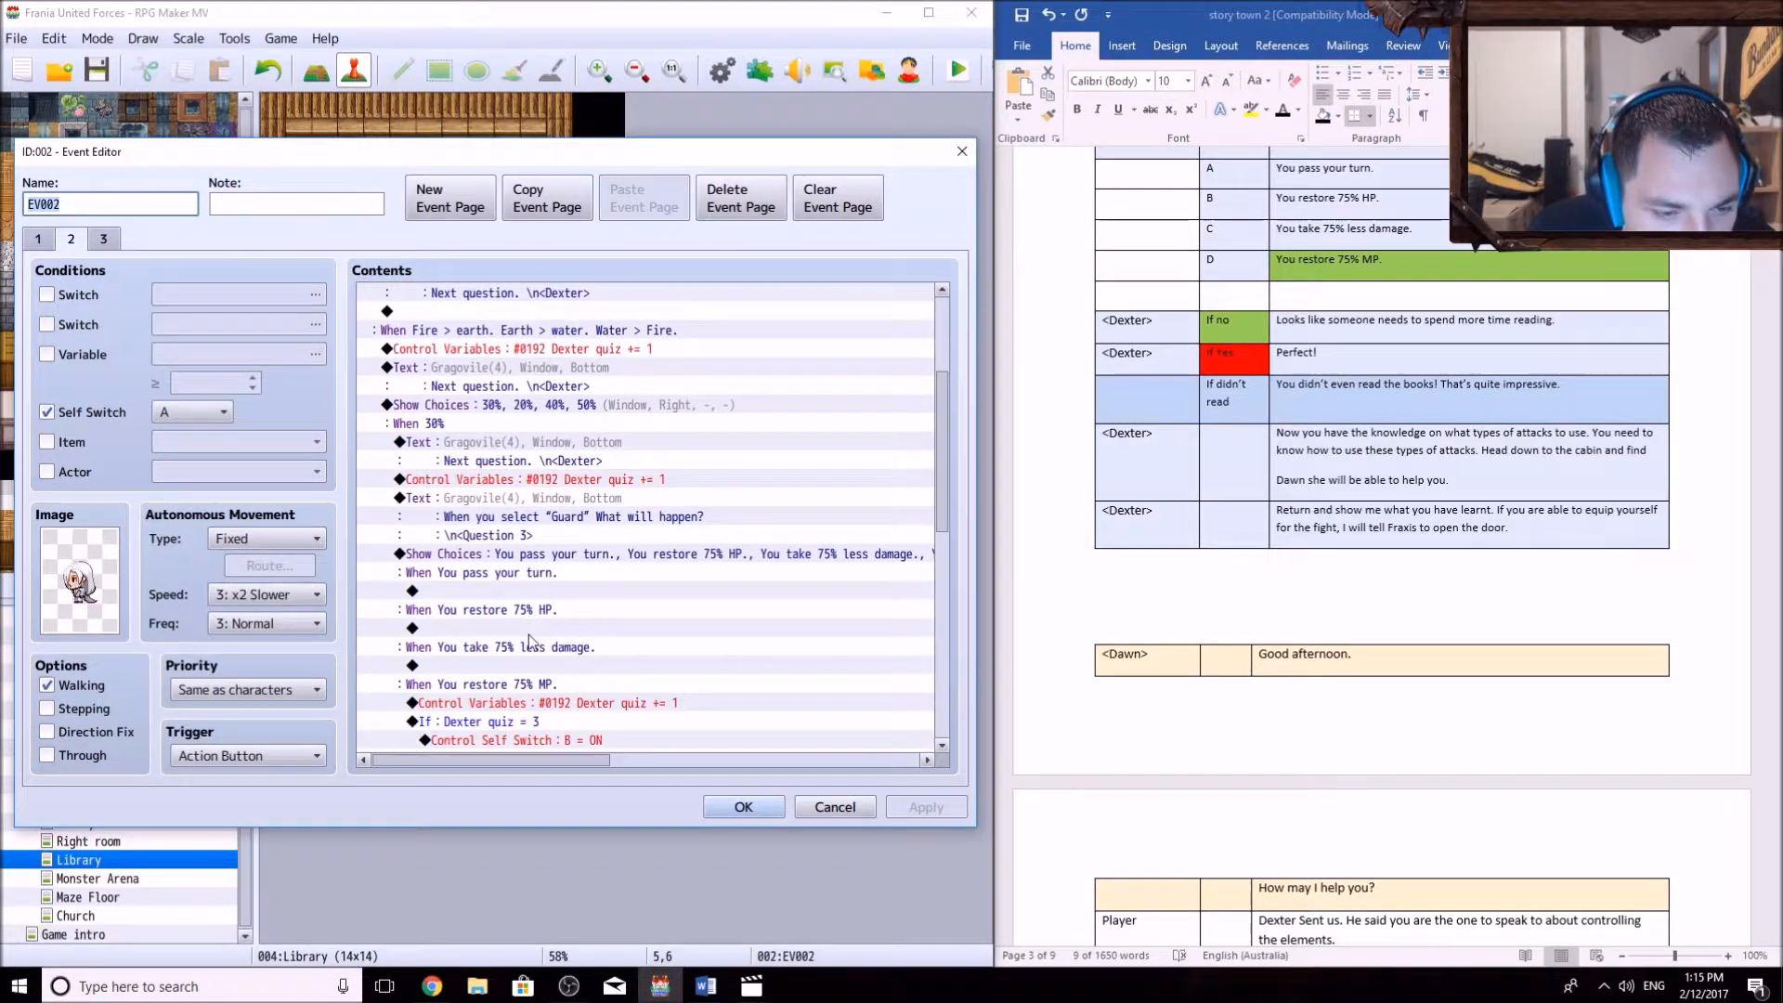
pyautogui.scroll(-10, 548, 665)
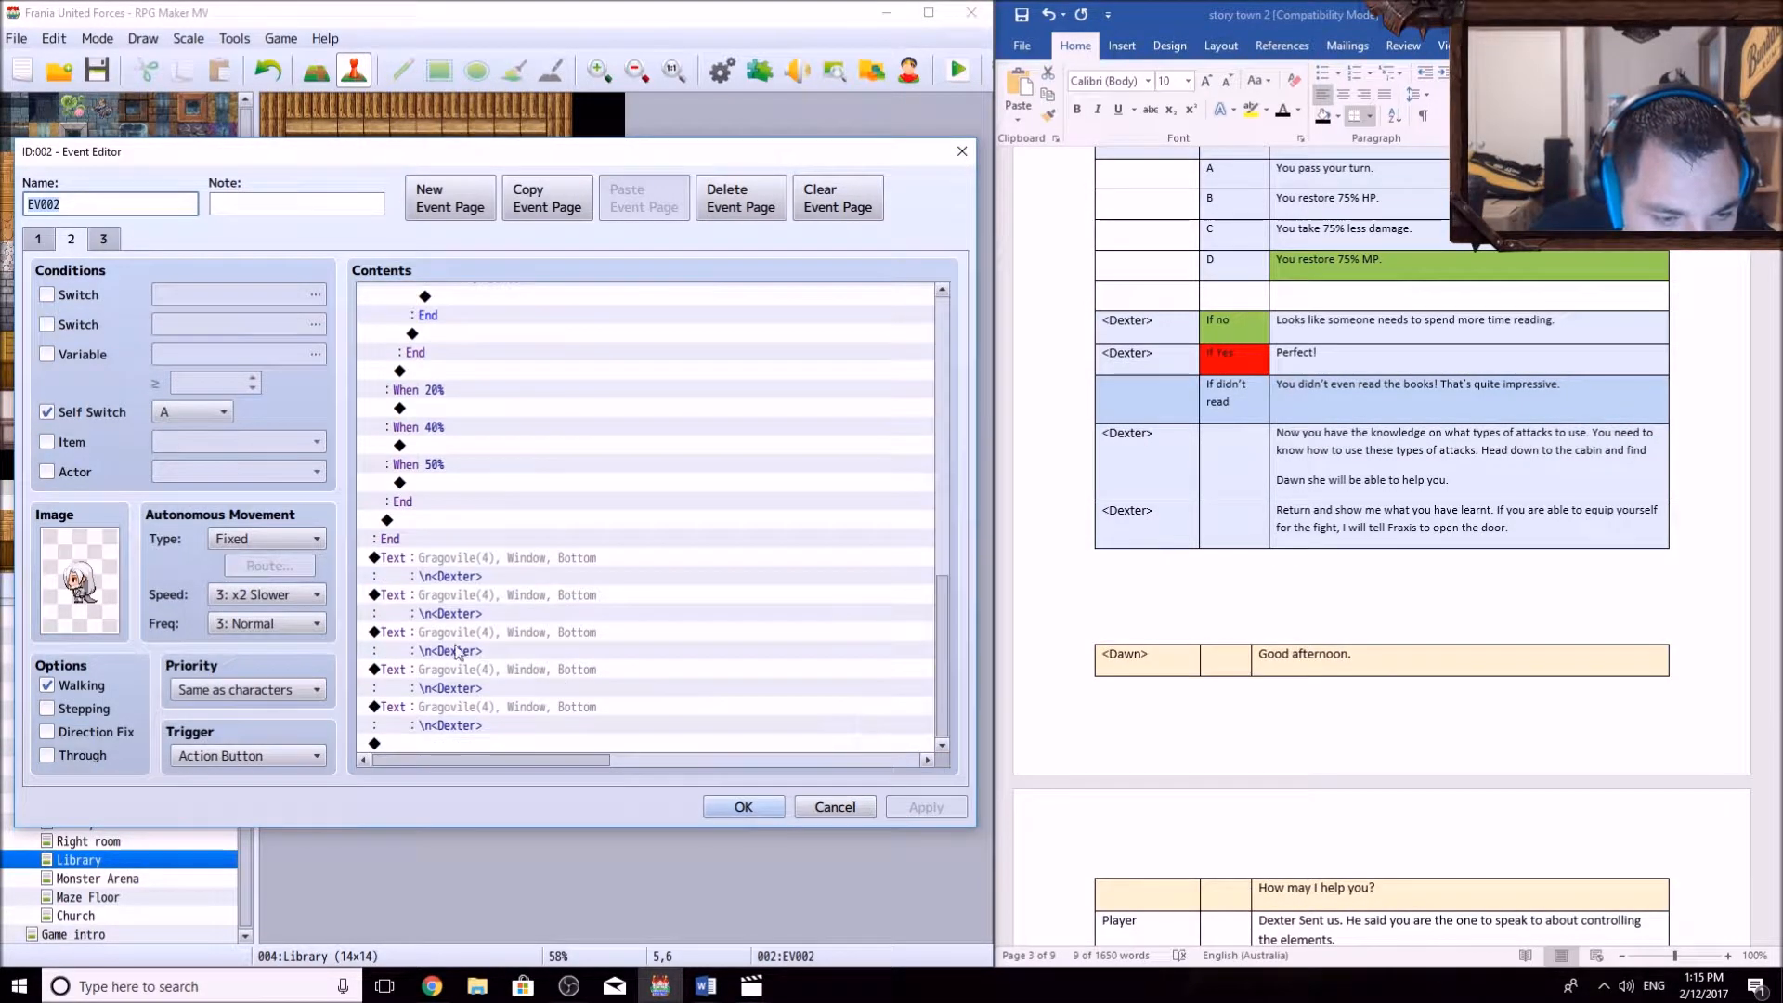
pyautogui.click(390, 708)
pyautogui.keyDown('shift'); pyautogui.click(436, 572); pyautogui.keyUp('shift')
pyautogui.press('Delete')
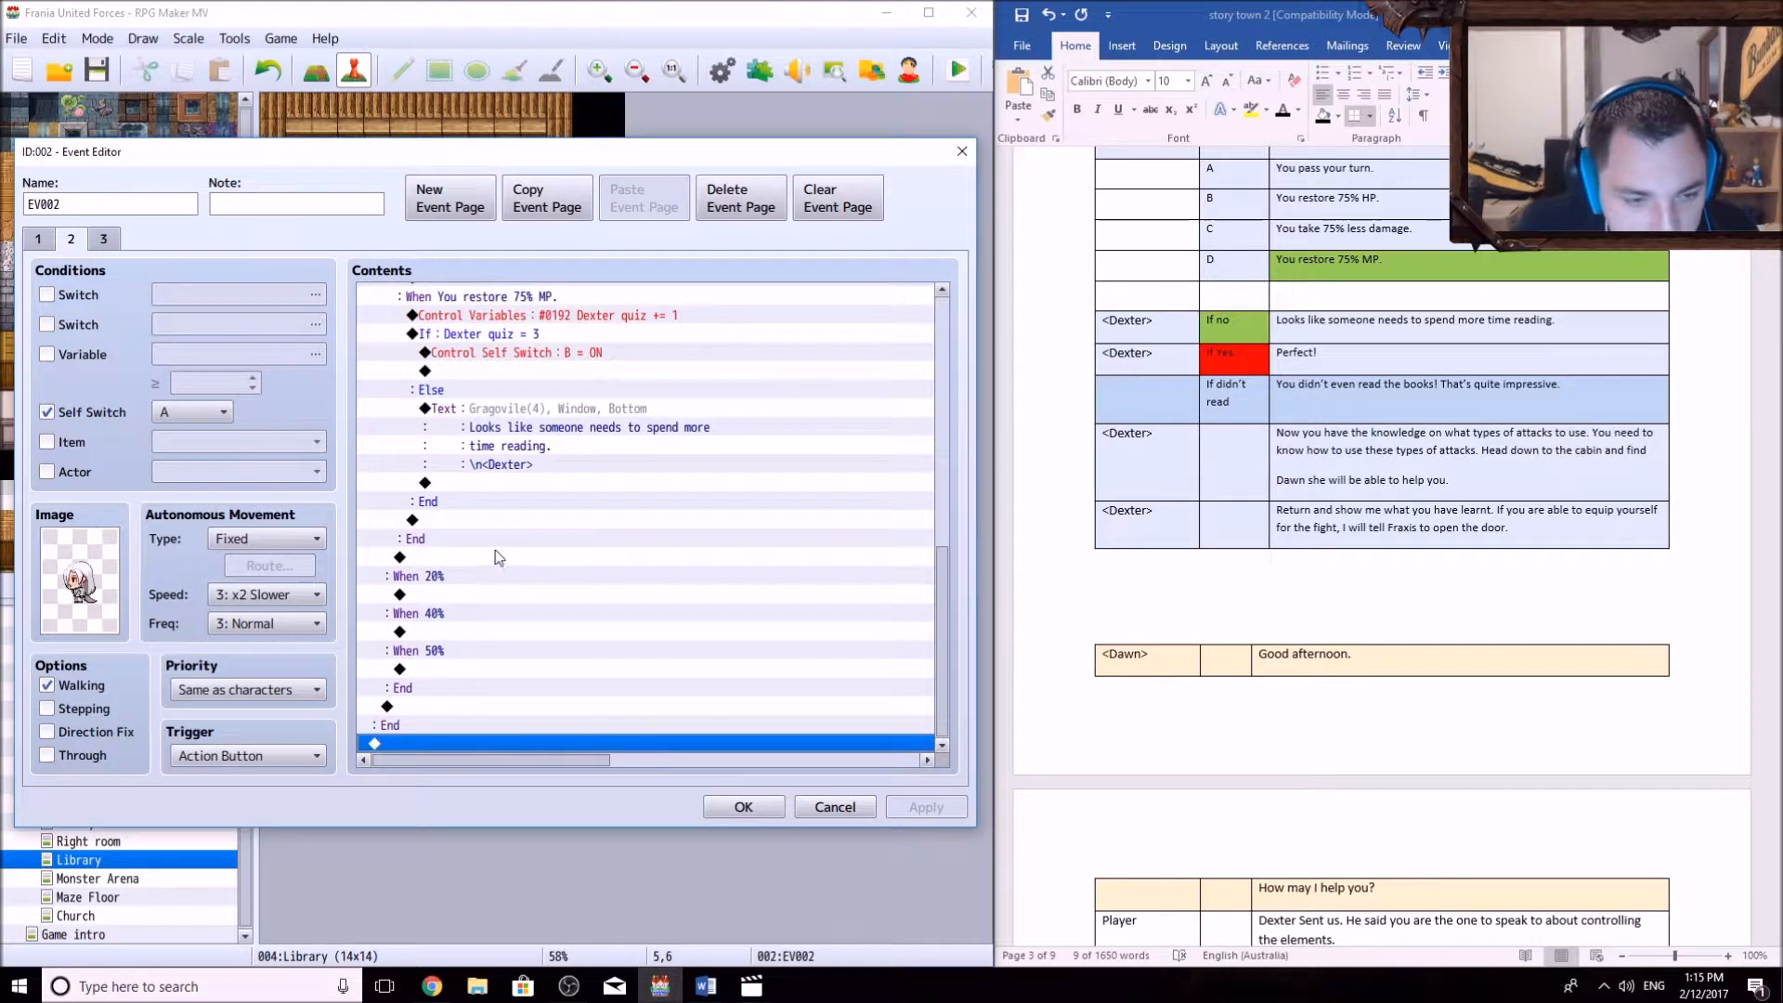
# - Delete the leftover "Next question." messages around the second and third questions on the event's second page
pyautogui.scroll(2, 504, 561)
pyautogui.click(438, 447)
pyautogui.scroll(6, 464, 465)
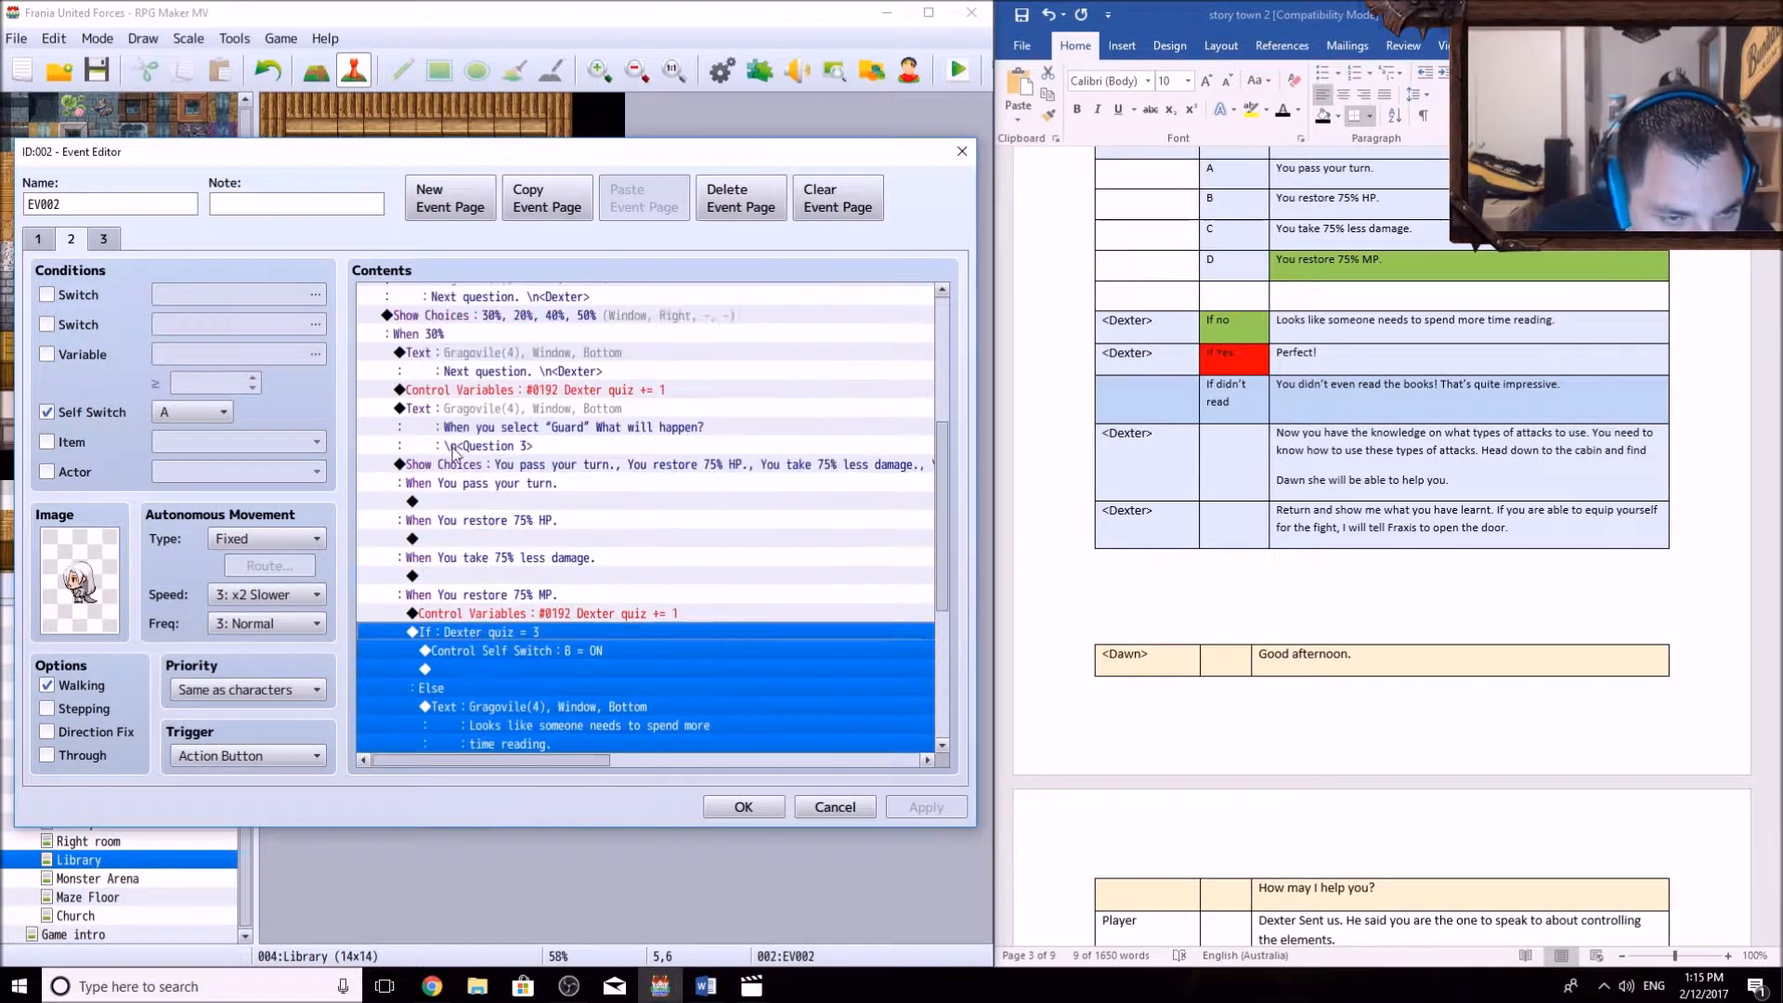
pyautogui.click(480, 446)
pyautogui.press('Delete')
pyautogui.click(485, 358)
pyautogui.press('Delete')
pyautogui.click(509, 457)
pyautogui.press('Delete')
pyautogui.scroll(2, 520, 455)
pyautogui.click(574, 406)
pyautogui.press('Delete')
# - Add a Control Self Switch command turning D ON to the "Ice > Fire, Fire > Grass, Grass > Ice" answer branch
pyautogui.click(457, 305)
pyautogui.click(444, 332)
pyautogui.doubleClick(425, 367)
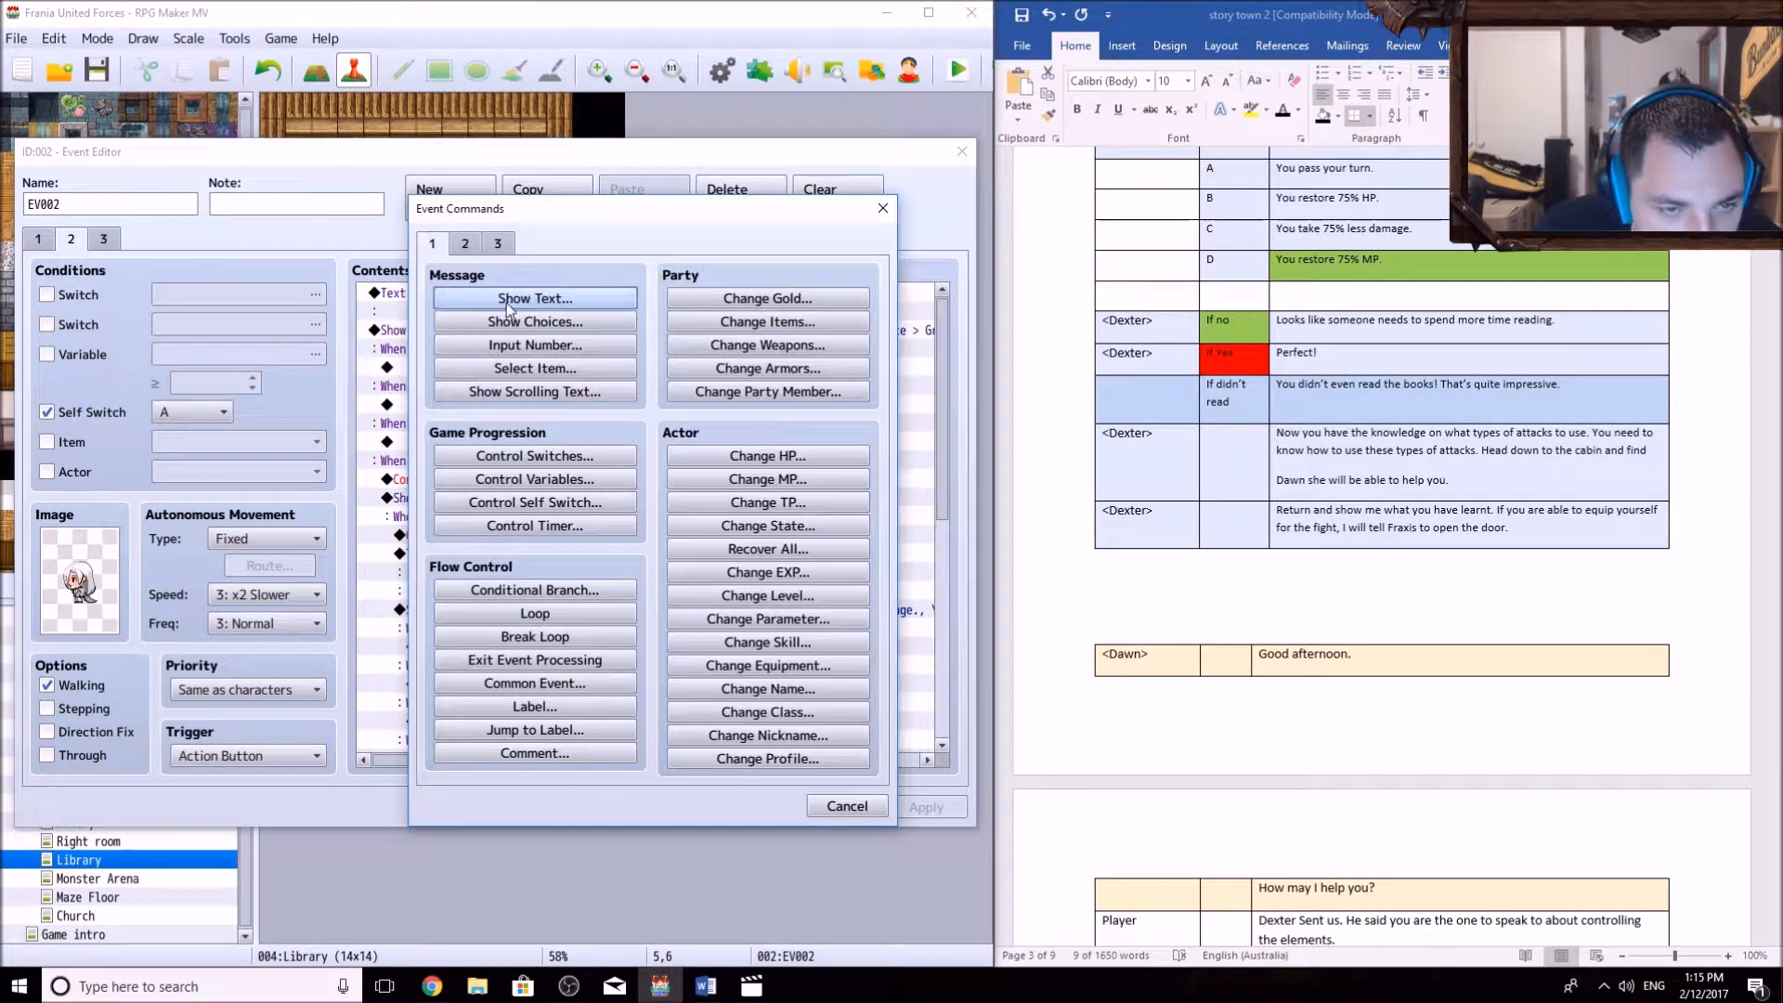
pyautogui.click(535, 501)
pyautogui.click(595, 488)
pyautogui.click(594, 574)
pyautogui.click(599, 589)
# - Add two new event pages and make page 5 conditional on Self Switch D
pyautogui.click(104, 239)
pyautogui.click(439, 208)
pyautogui.click(439, 208)
pyautogui.click(48, 412)
pyautogui.click(193, 412)
pyautogui.click(171, 503)
# - Add a text message reading "FAIL" to the contents of page 5
pyautogui.doubleClick(520, 295)
pyautogui.click(559, 302)
pyautogui.write('FAIL')
pyautogui.click(748, 613)
# - Add a Control Self Switch command turning D OFF after the "FAIL" message on page 5
pyautogui.rightClick(452, 329)
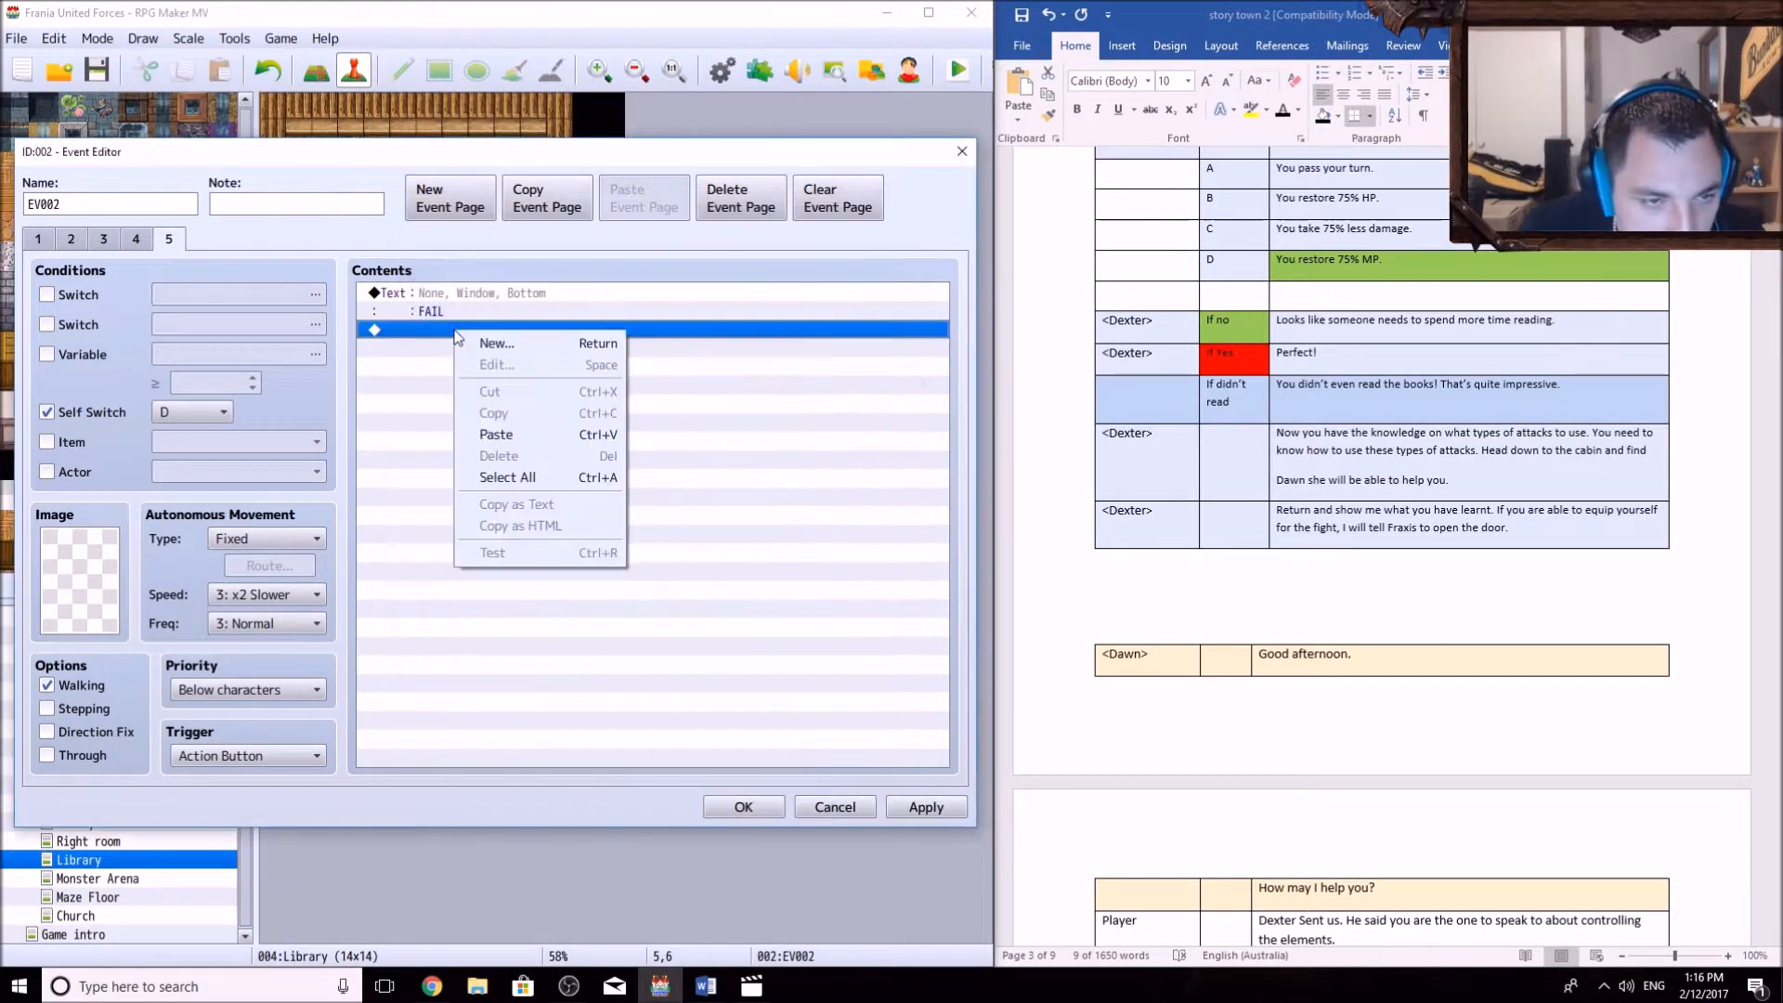
pyautogui.click(492, 341)
pyautogui.click(583, 506)
pyautogui.click(597, 486)
pyautogui.click(613, 579)
pyautogui.click(667, 546)
pyautogui.click(624, 585)
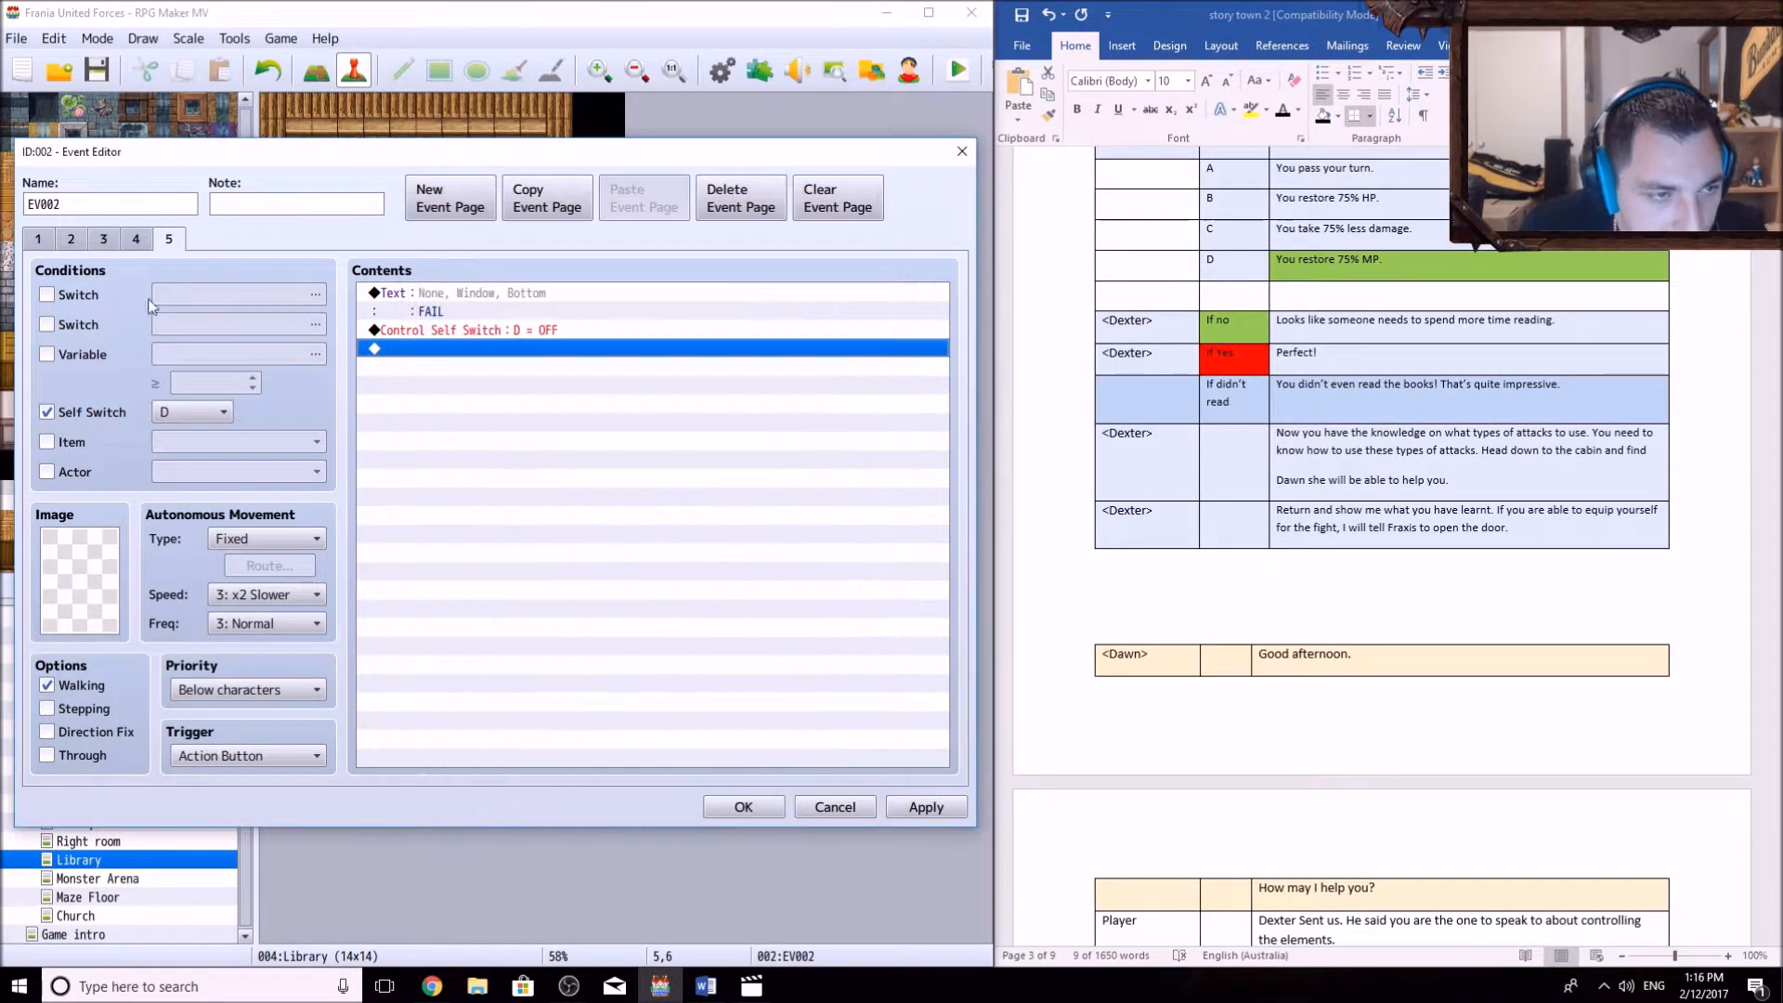
# - Copy the self switch D = ON command on page 2 into the other two wrong answer branches of the first question
pyautogui.click(84, 239)
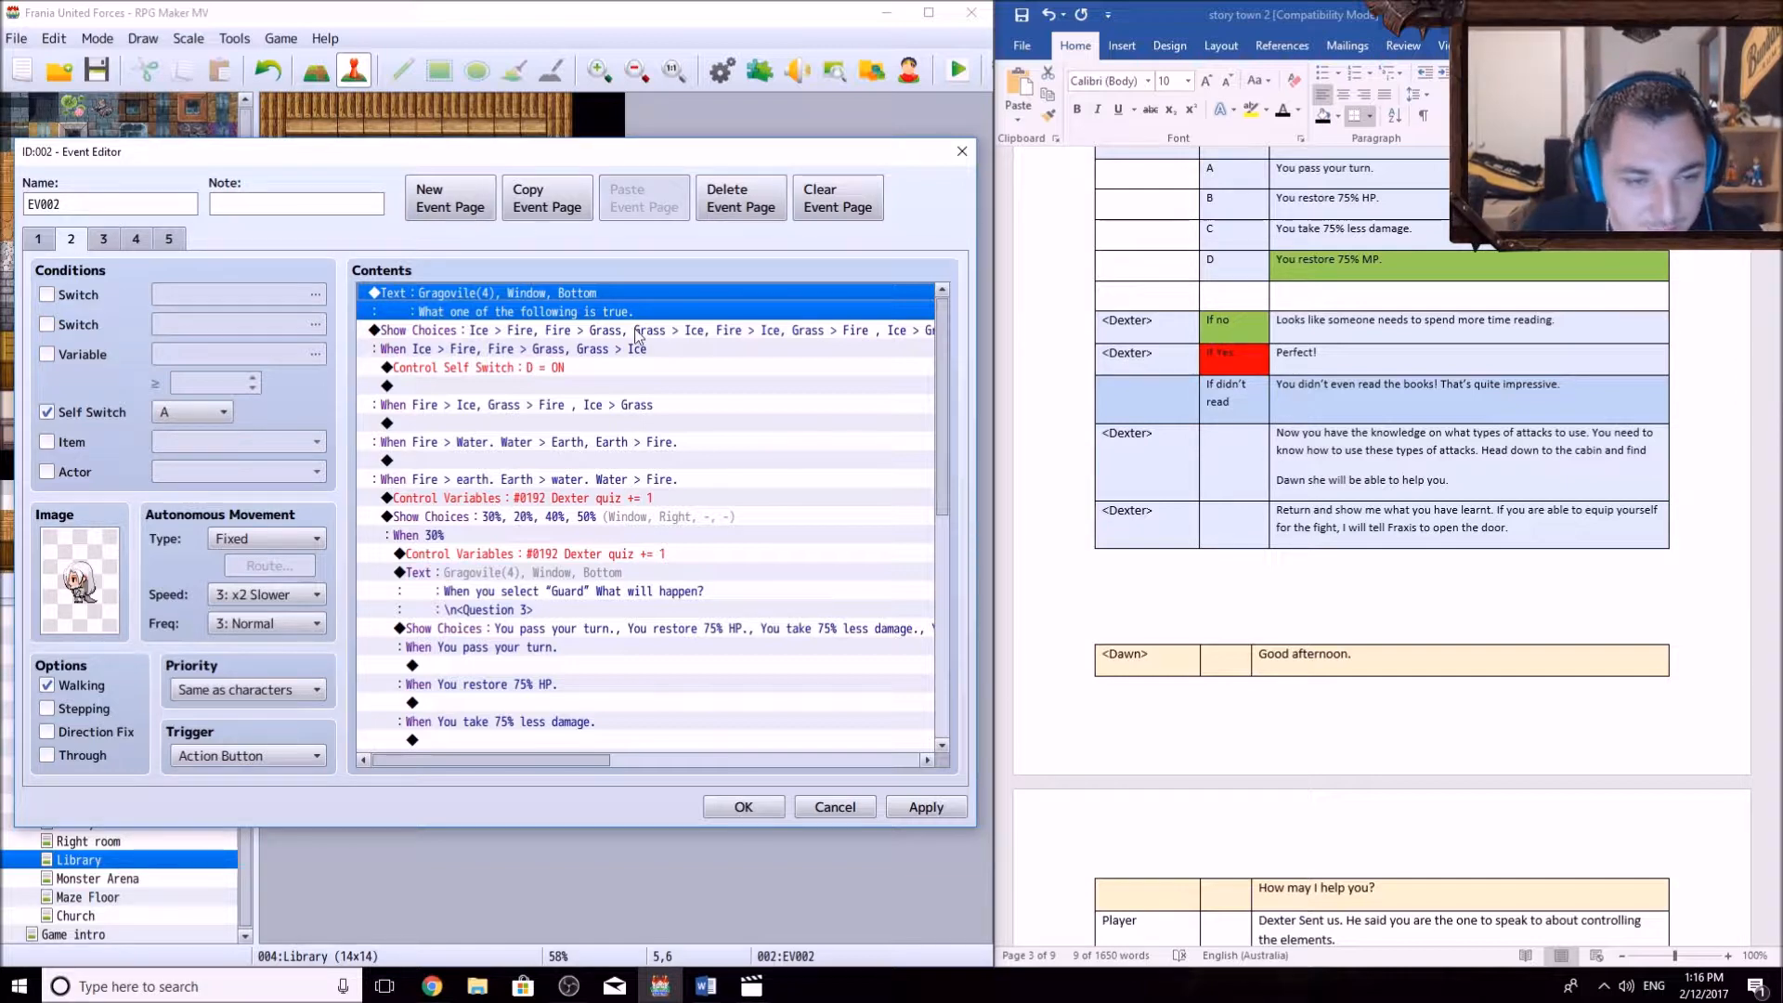
pyautogui.click(557, 366)
pyautogui.hotkey('ctrl', 'c')
pyautogui.click(492, 422)
pyautogui.hotkey('ctrl', 'v')
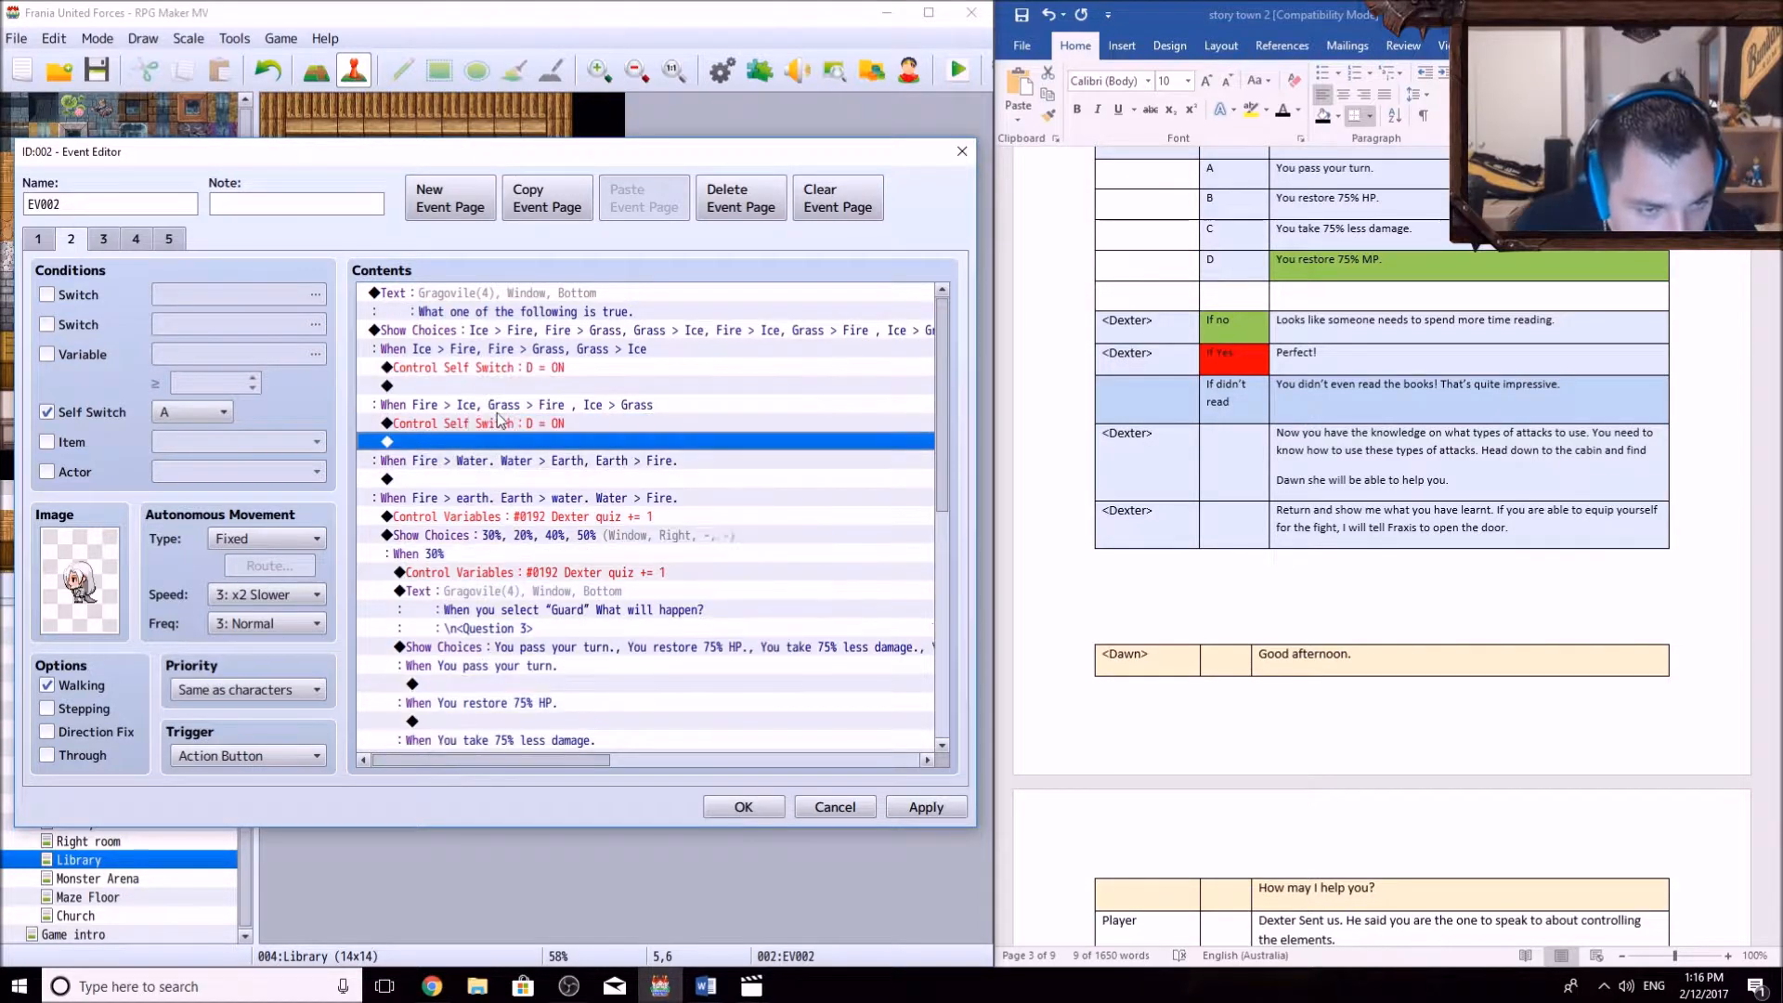
pyautogui.click(456, 477)
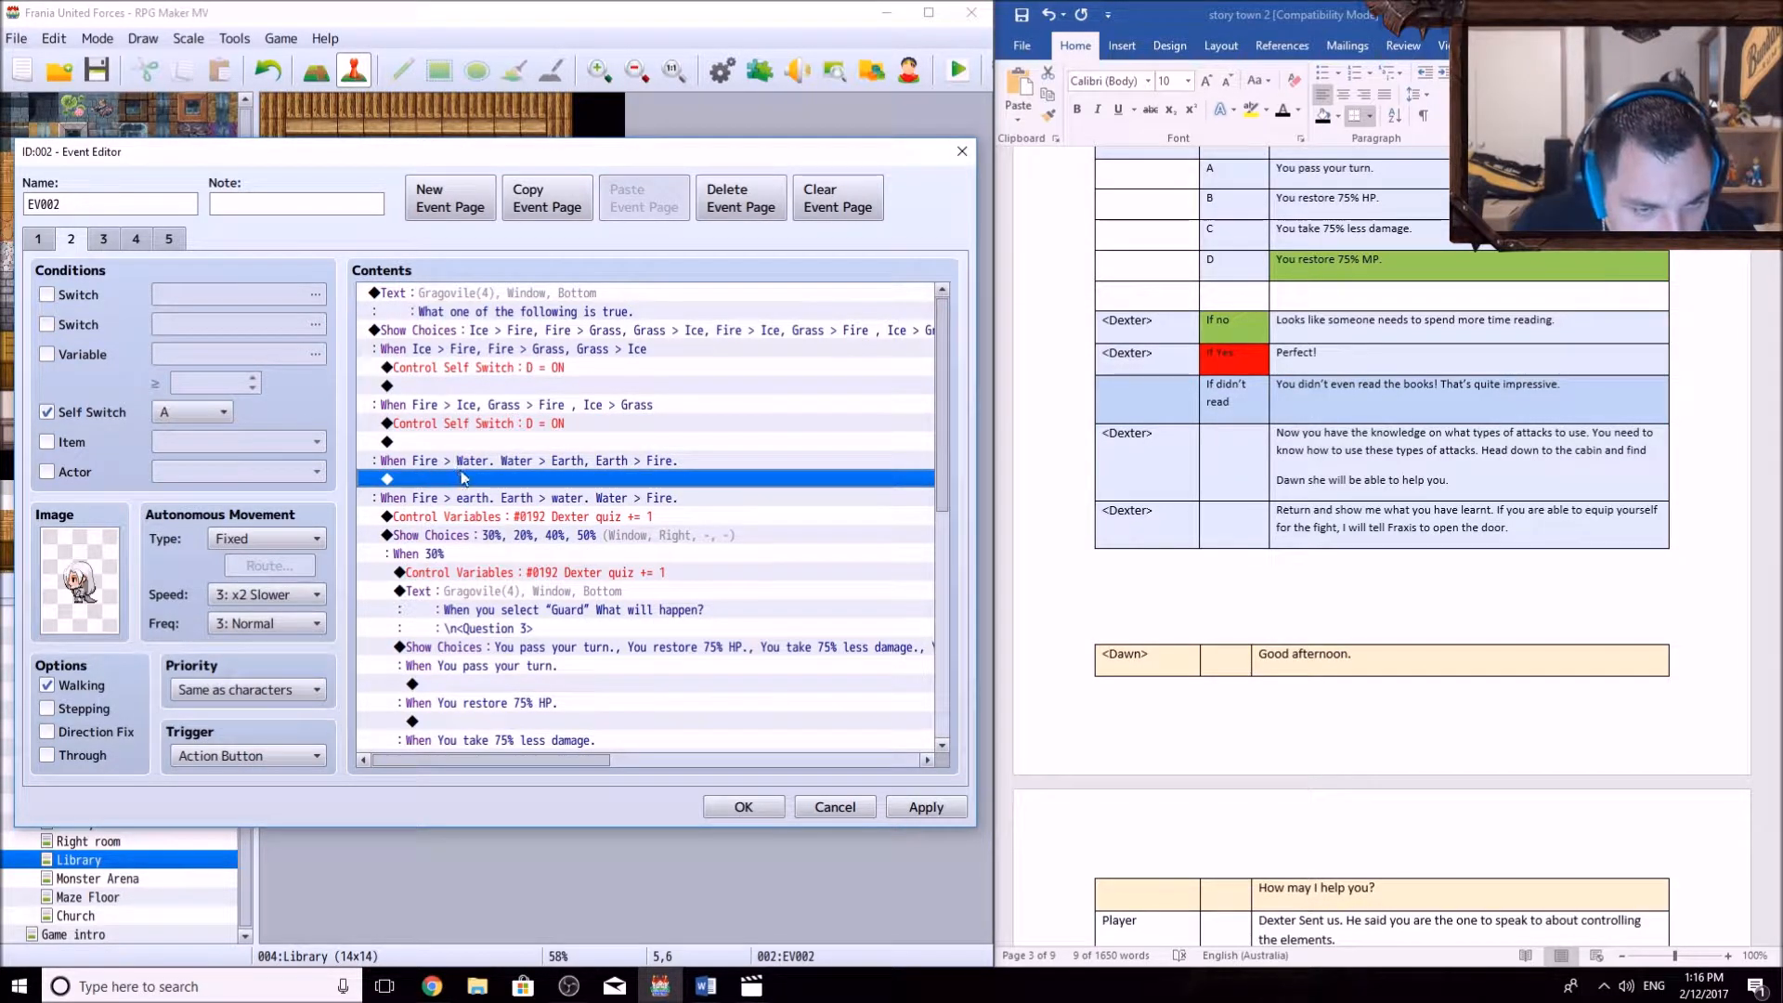
pyautogui.hotkey('ctrl', 'v')
pyautogui.scroll(-1, 581, 479)
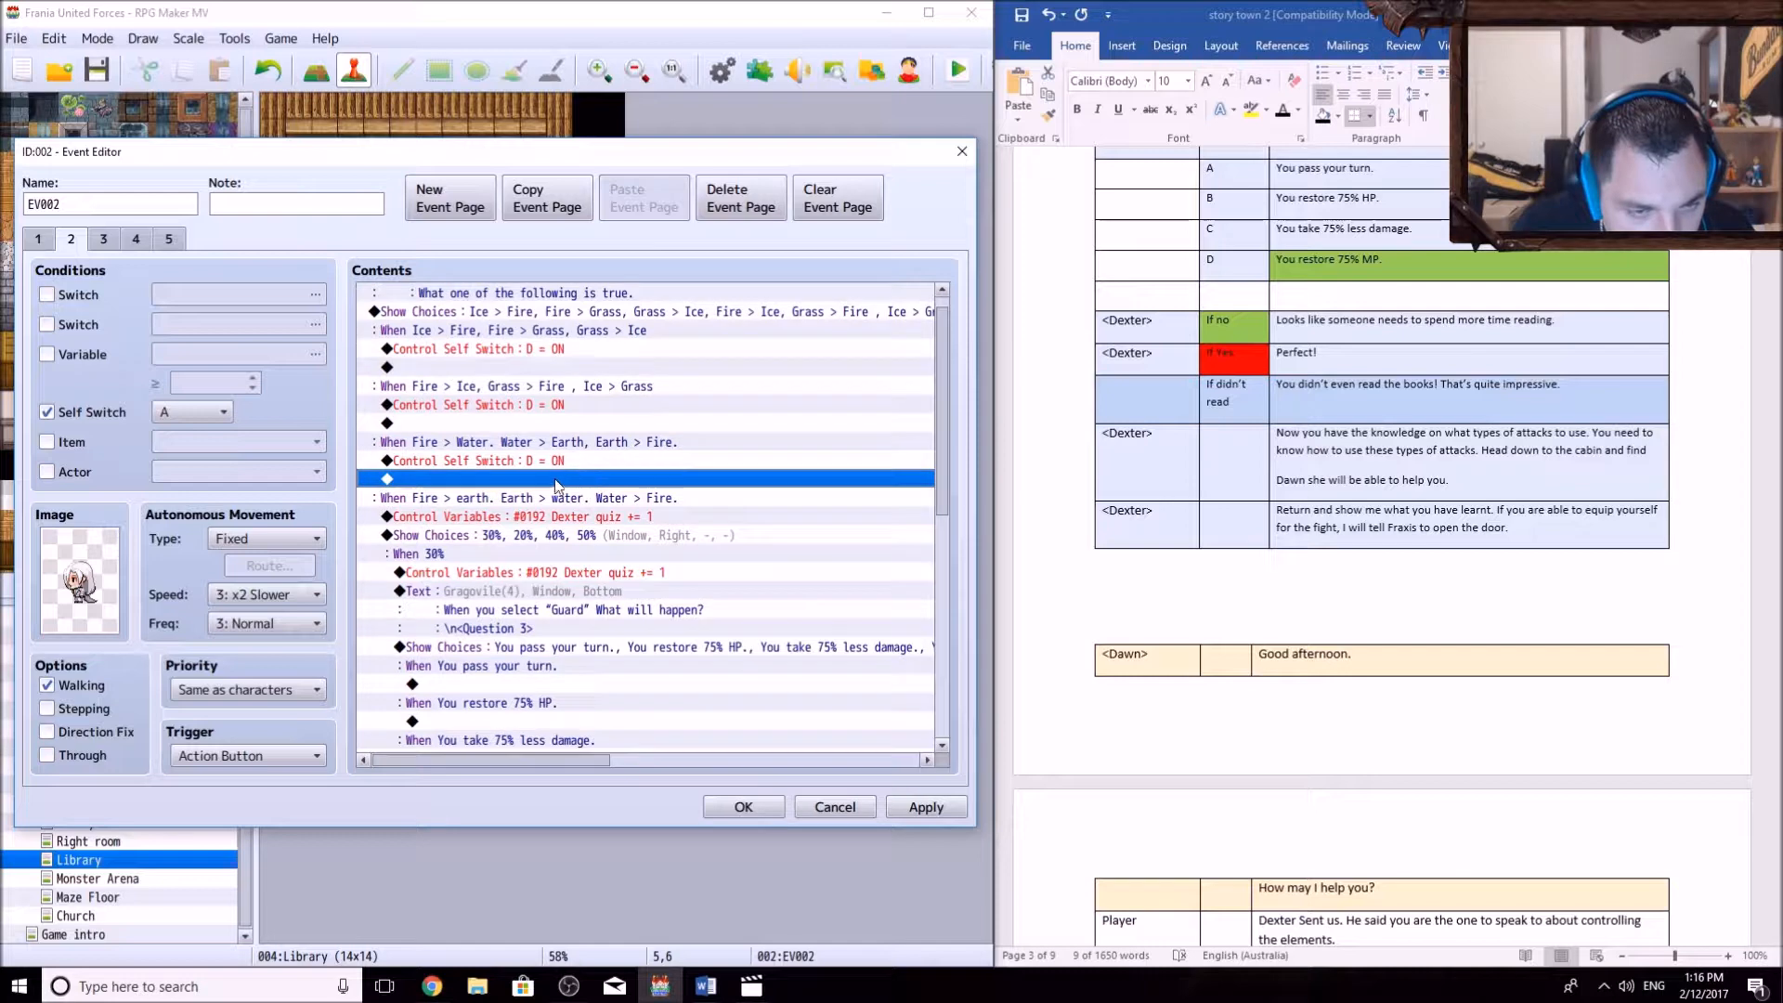
# - Insert a new text message before the 30%, 20%, 40%, 50% choices in the "Fire > earth" answer branch
pyautogui.scroll(-1, 508, 493)
pyautogui.click(506, 498)
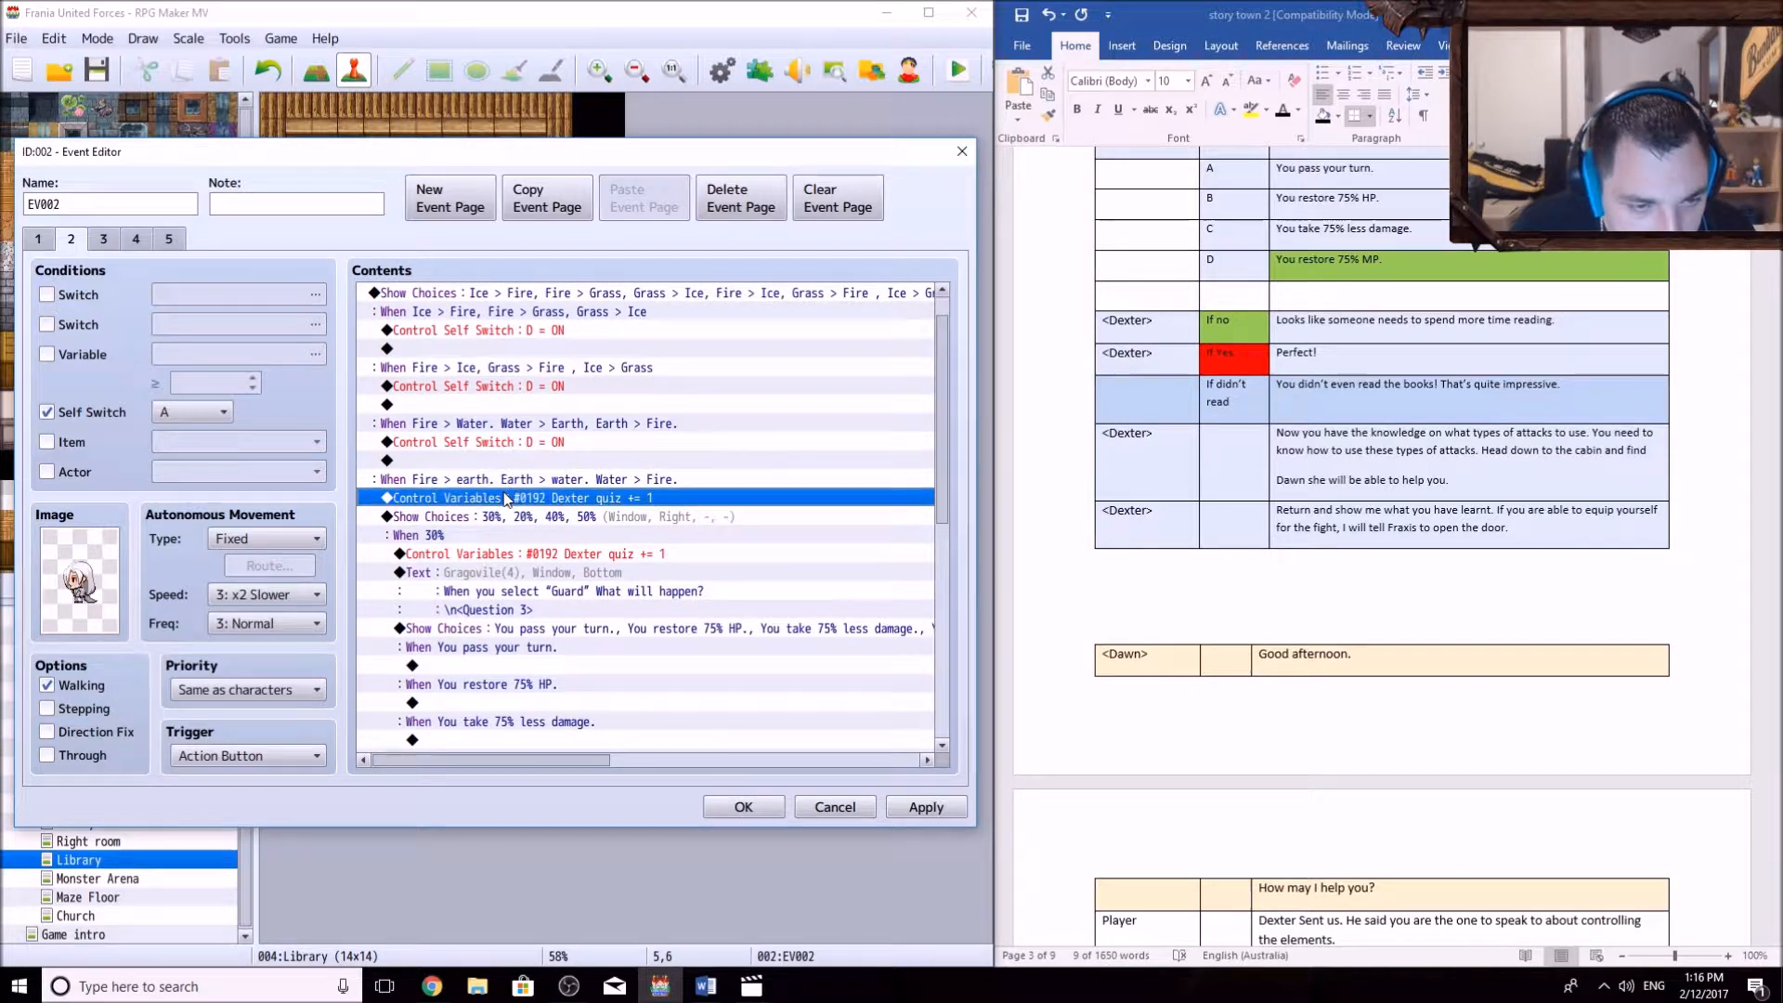
pyautogui.scroll(-1, 507, 500)
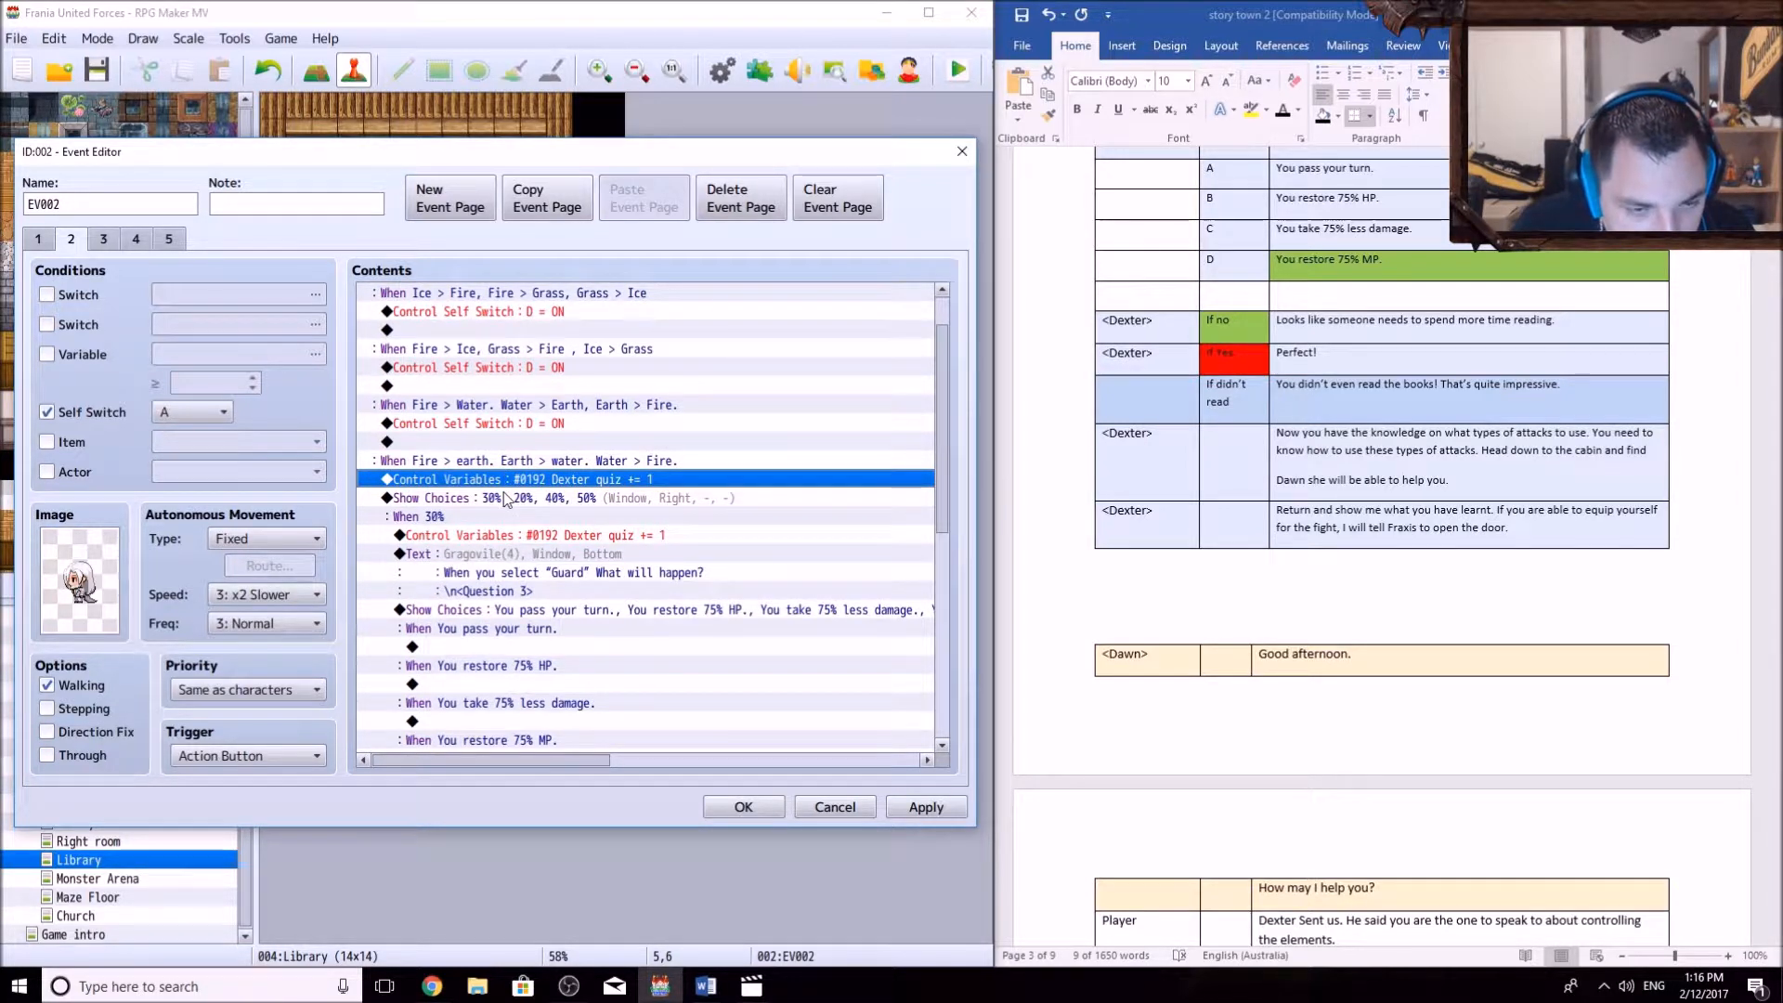
pyautogui.click(553, 498)
pyautogui.scroll(-1, 578, 503)
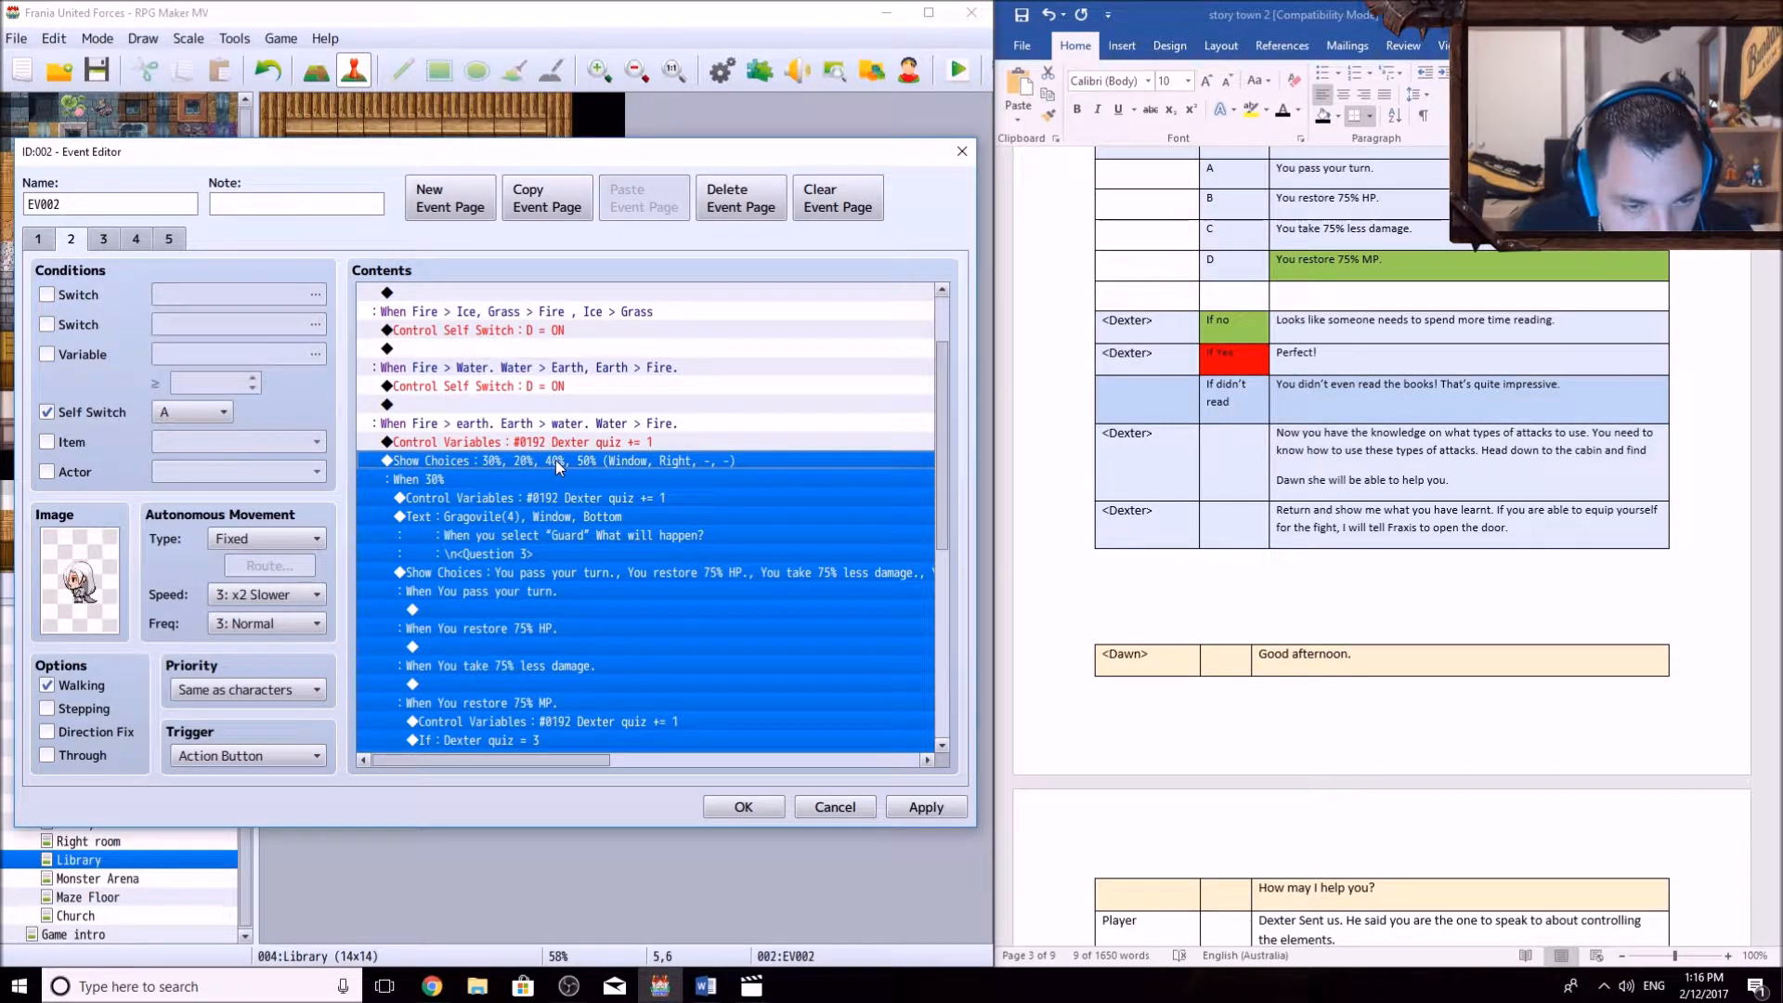
pyautogui.rightClick(555, 460)
pyautogui.click(632, 491)
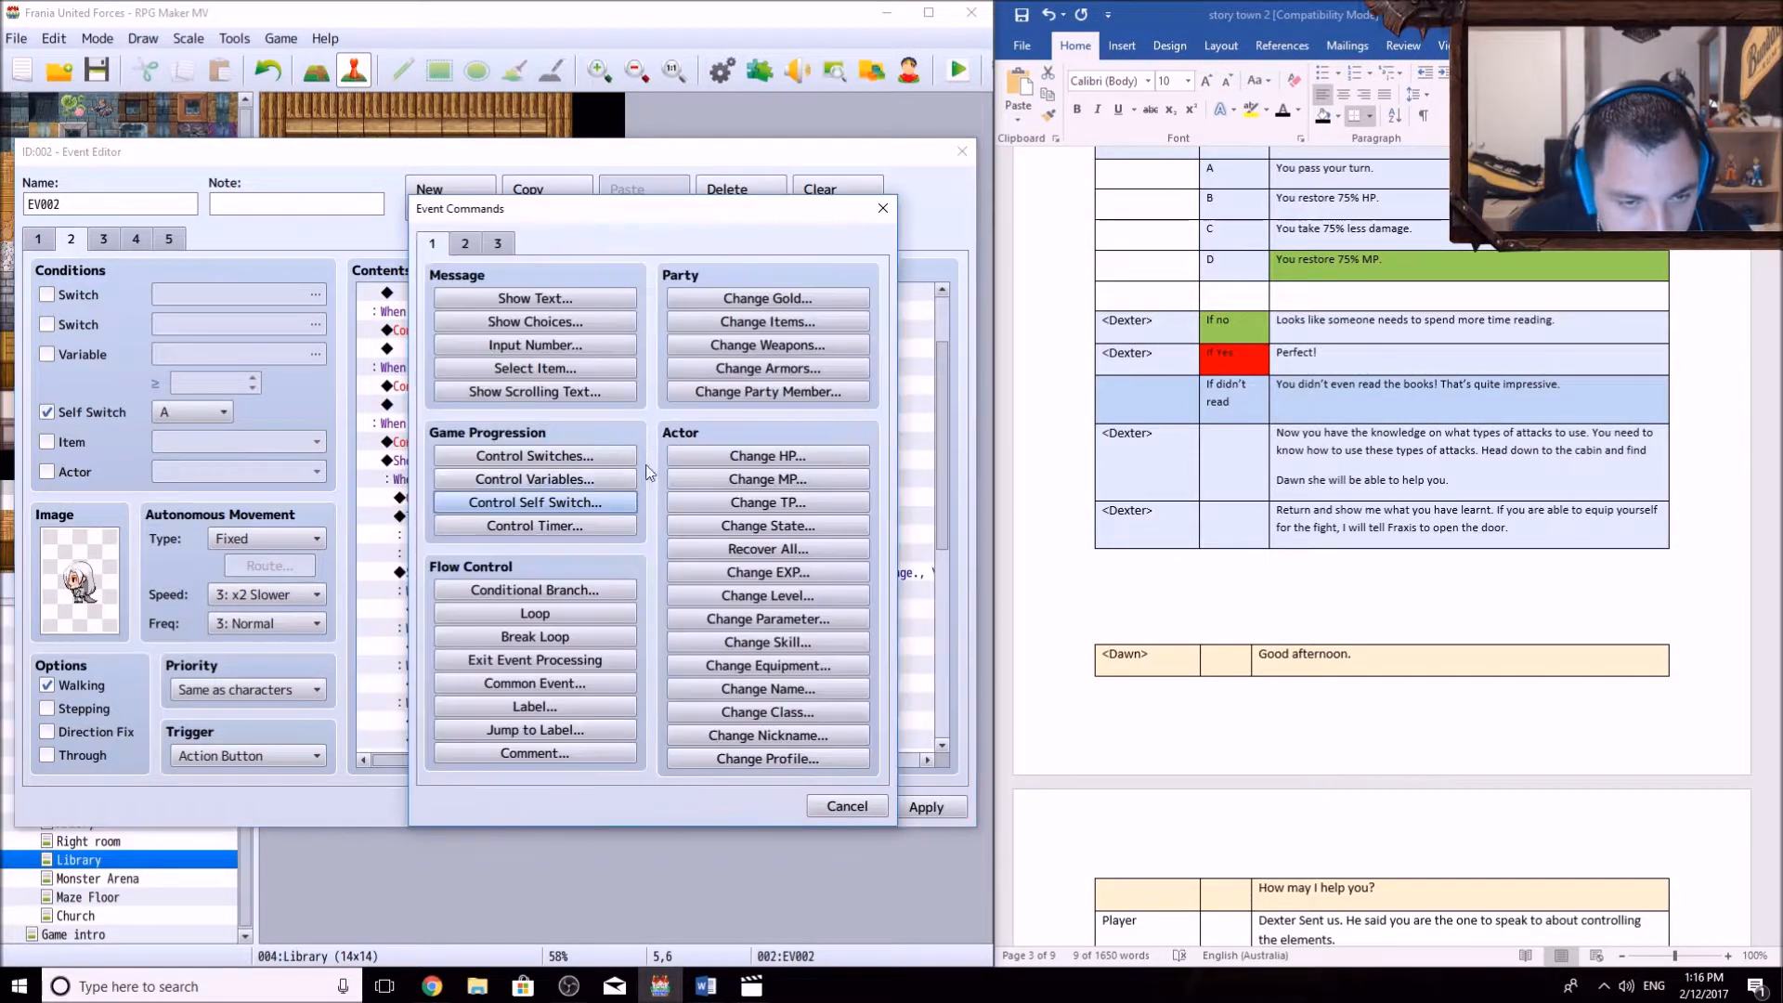
pyautogui.click(582, 305)
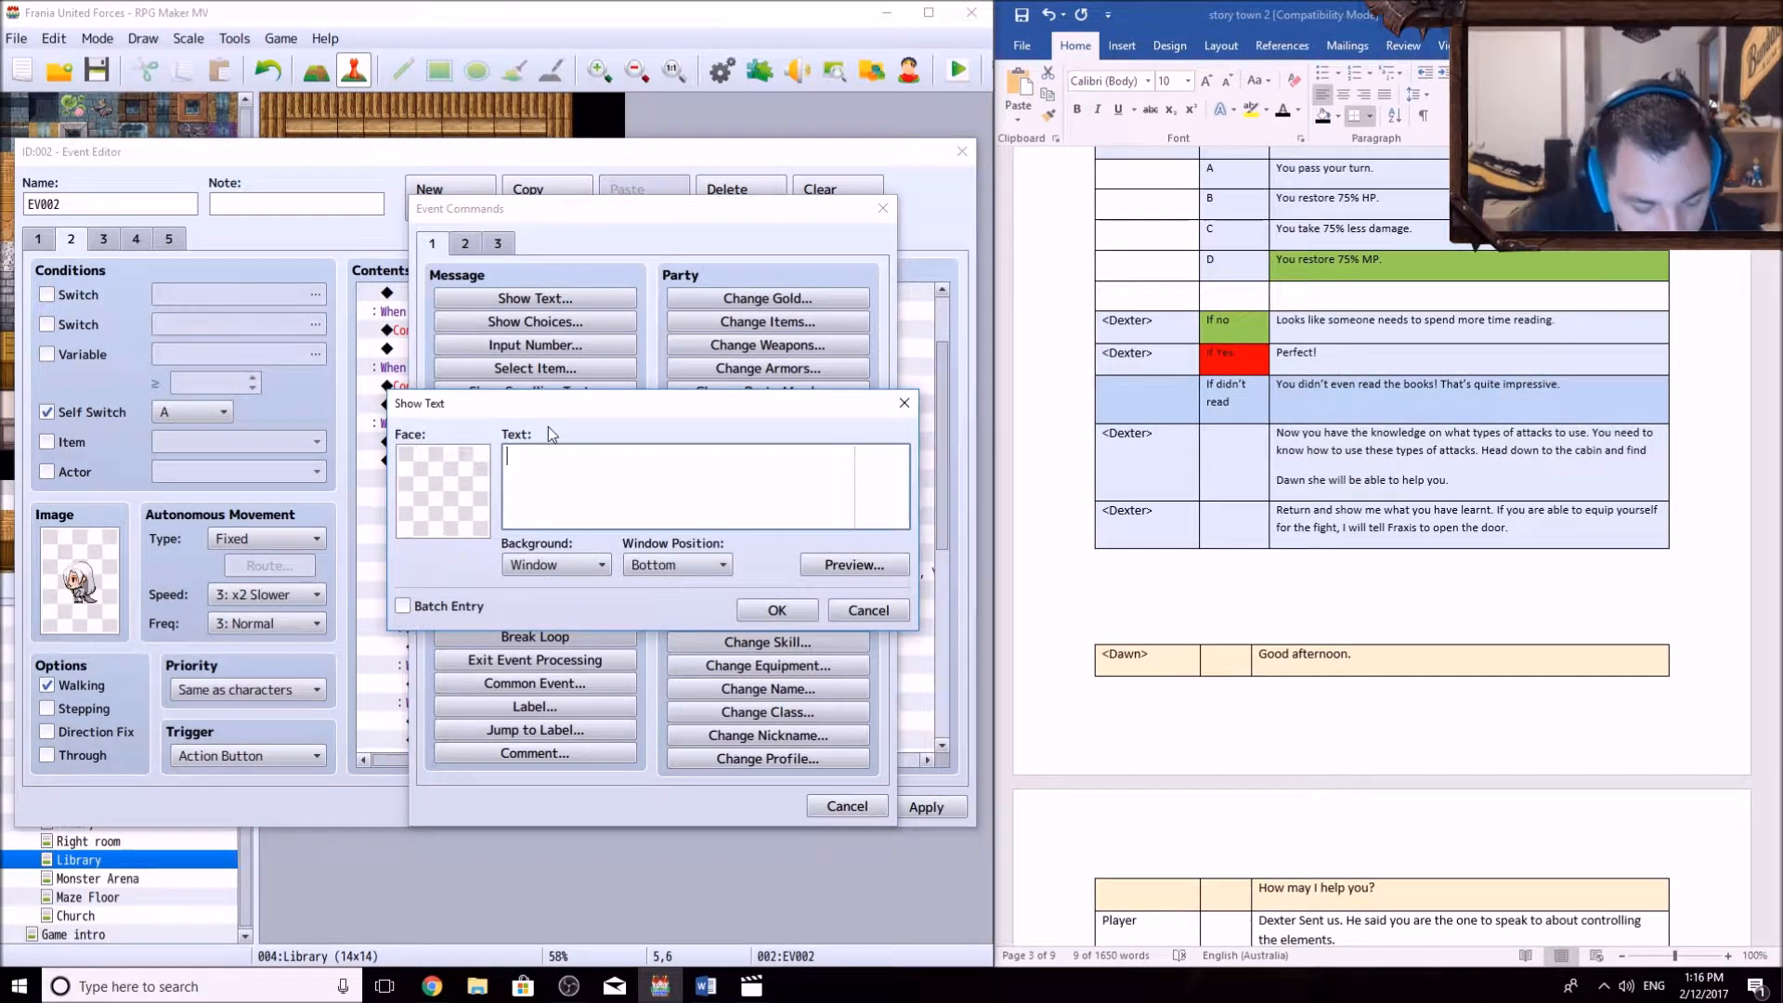
# - Fill the message with "How big of an Advantage is attacking with the correct type?" from the Word script, breaking the line before "type?"
pyautogui.click(1284, 386)
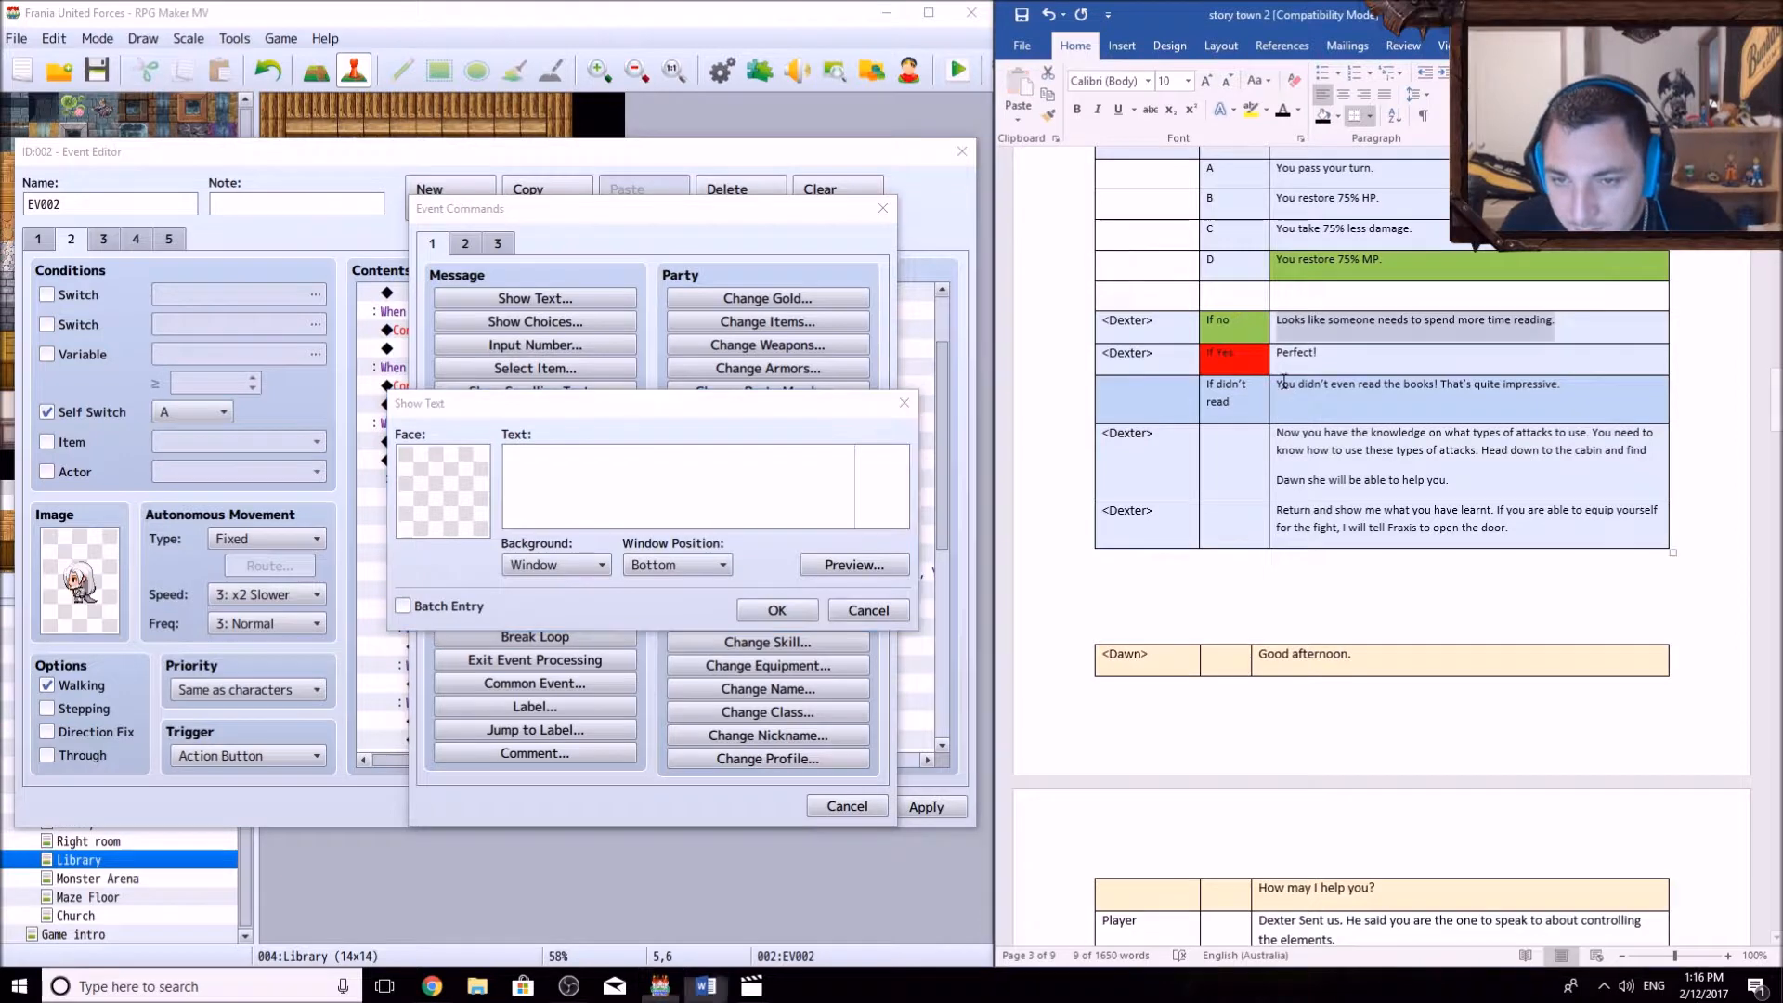
pyautogui.scroll(3, 1284, 382)
pyautogui.scroll(5, 1284, 382)
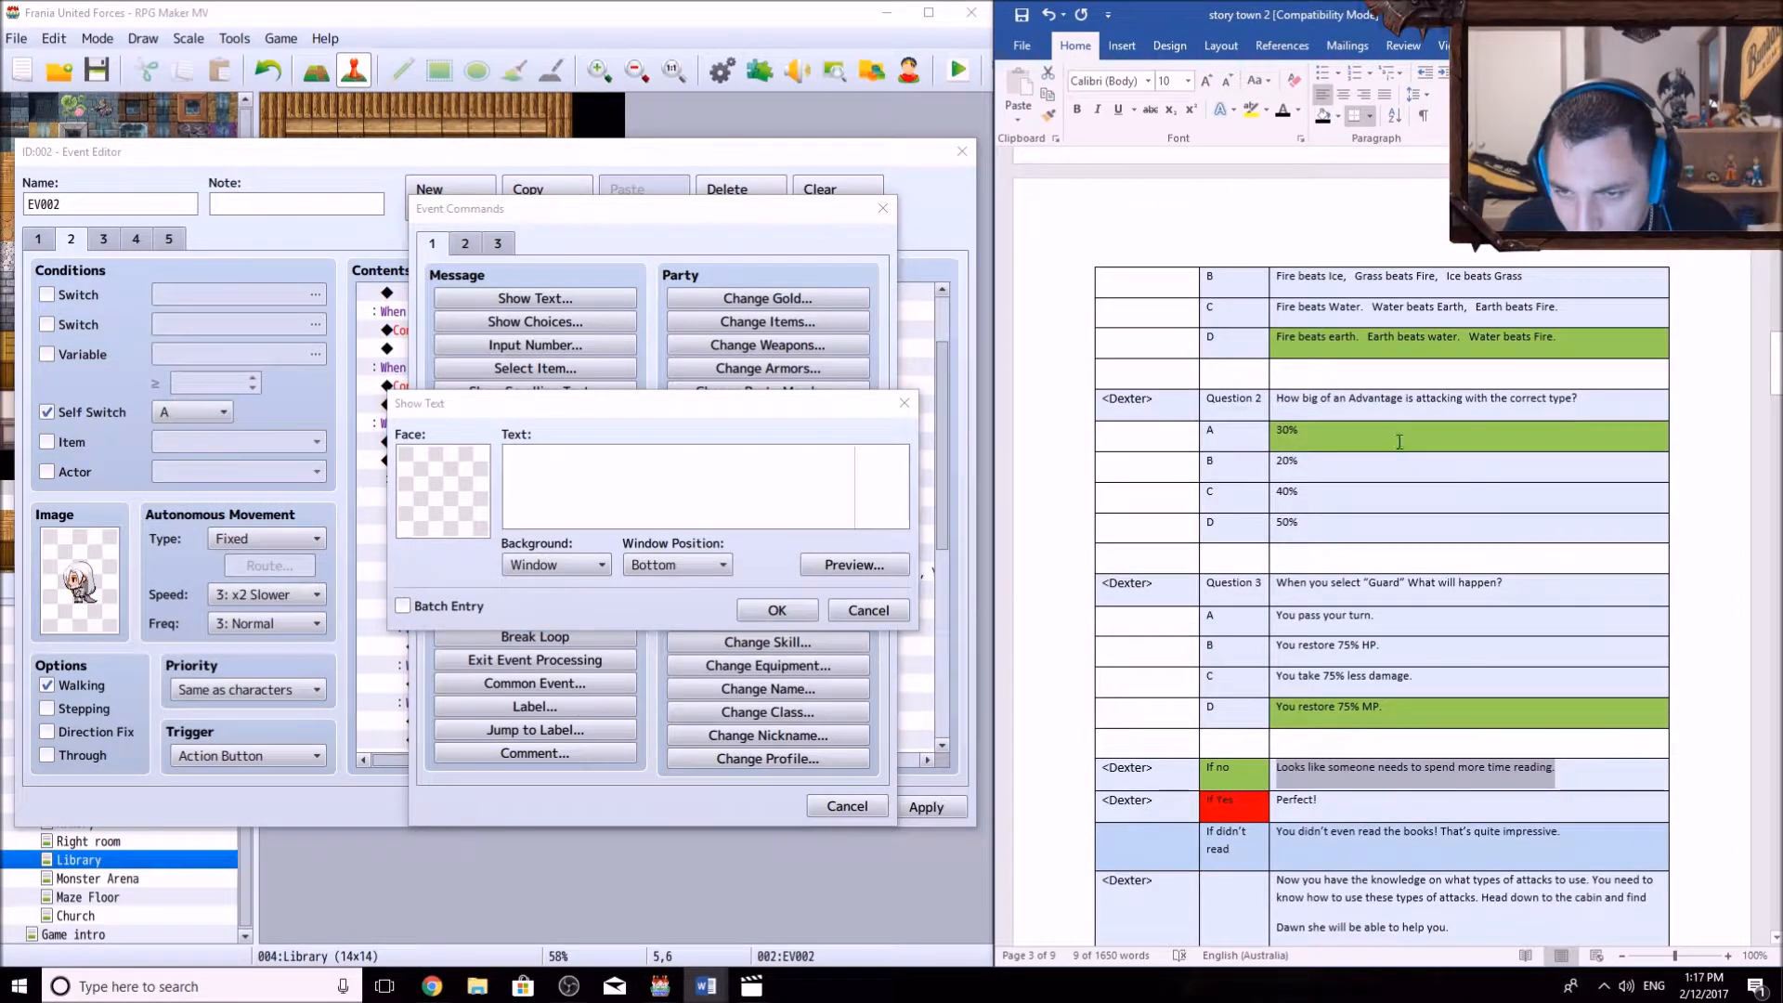
pyautogui.moveTo(1609, 407); pyautogui.dragTo(1331, 406)
pyautogui.hotkey('ctrl', 'c')
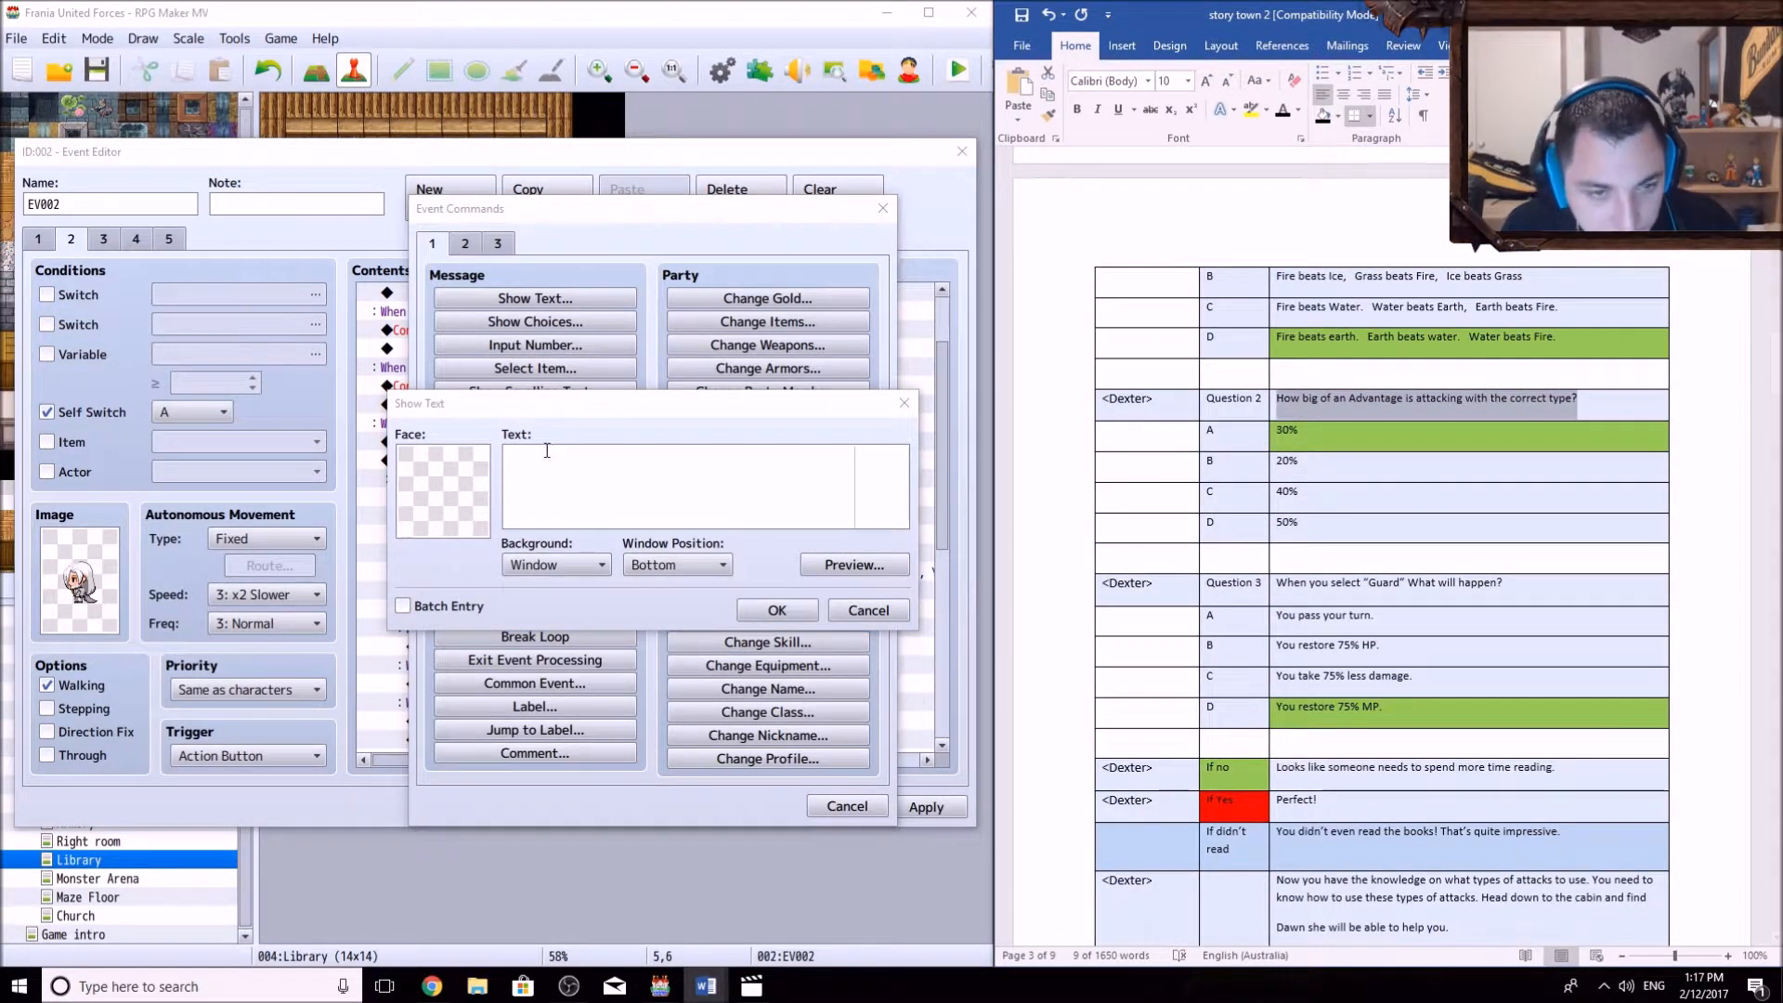
pyautogui.click(854, 469)
pyautogui.hotkey('ctrl', 'v')
pyautogui.click(851, 457)
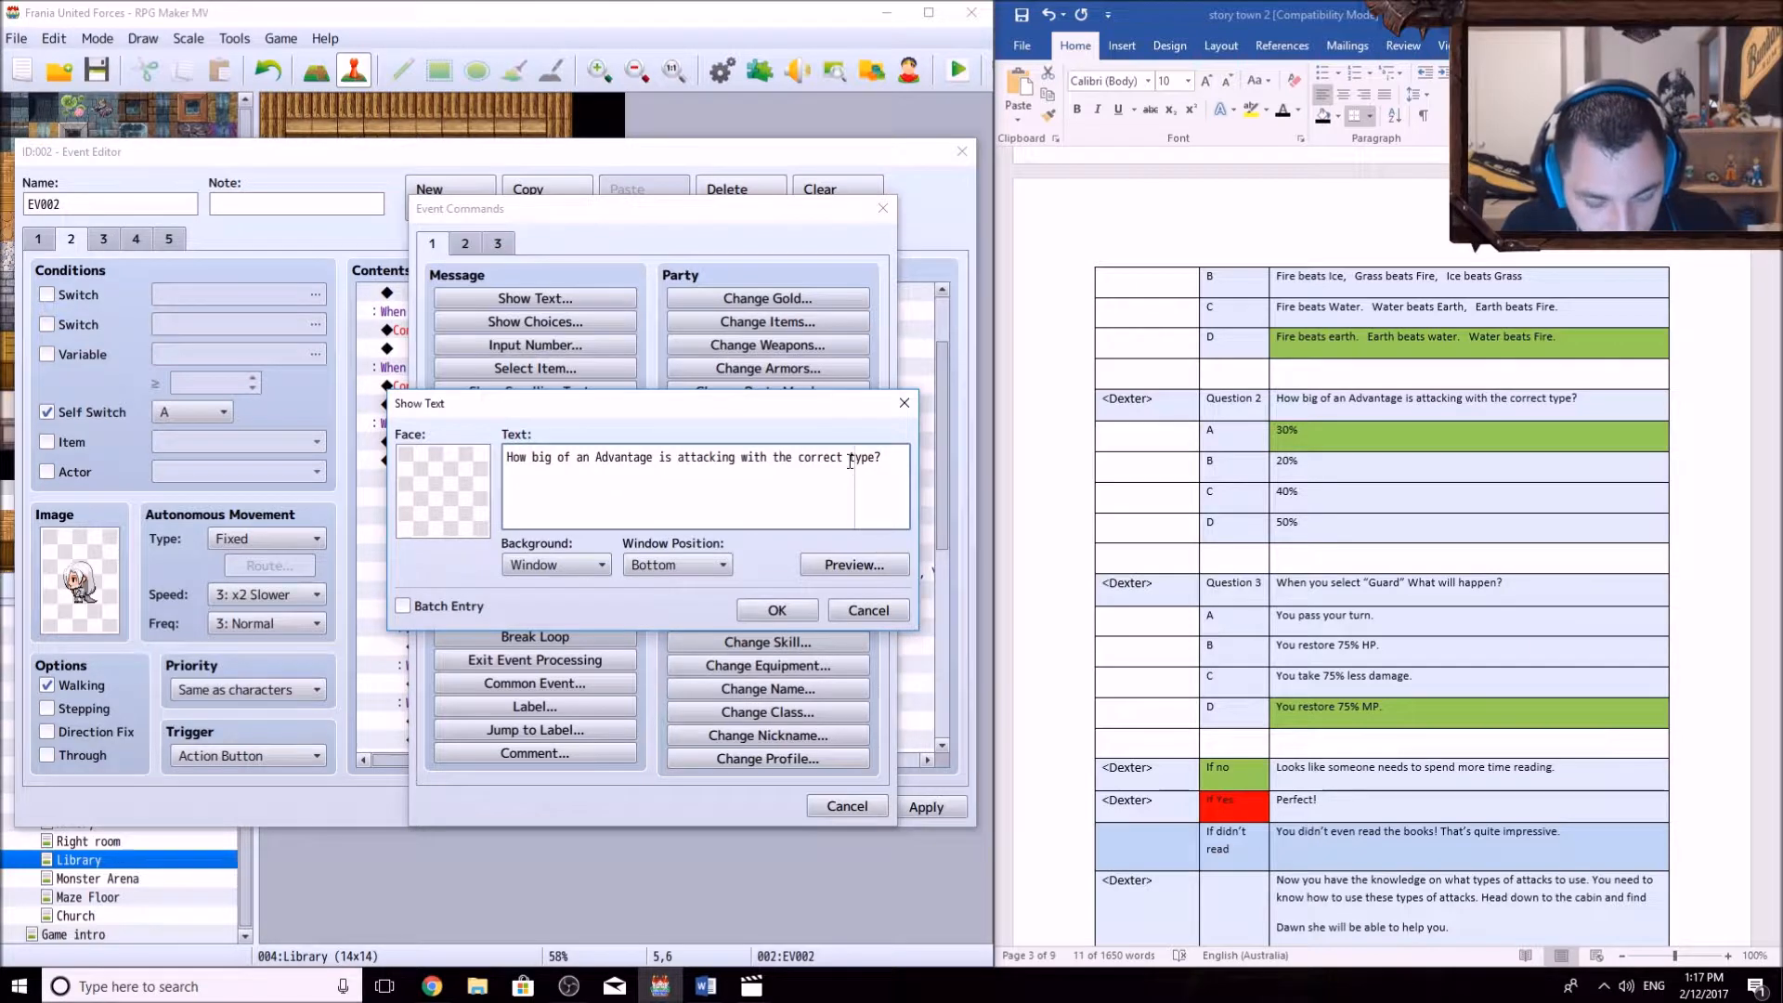
pyautogui.press('Return')
pyautogui.click(778, 610)
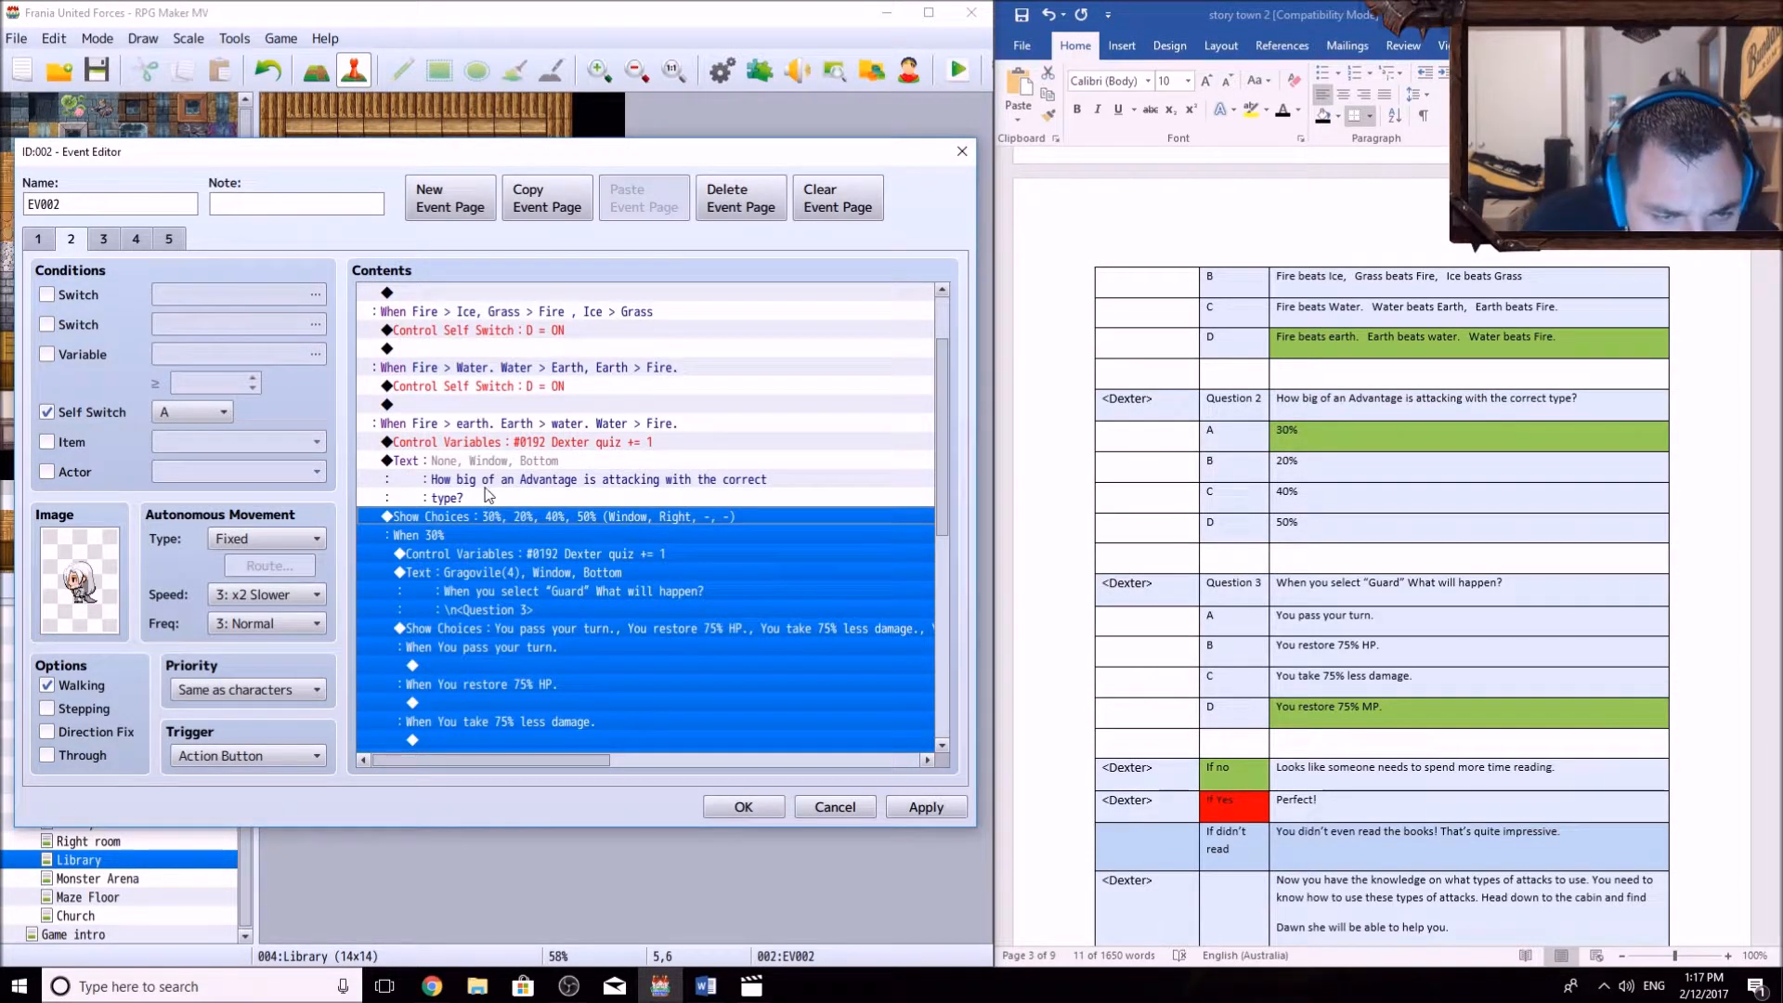
# - Copy the self switch B = ON command into the 20% answer branch and change the pasted command to self switch D
pyautogui.scroll(-1, 509, 495)
pyautogui.click(452, 537)
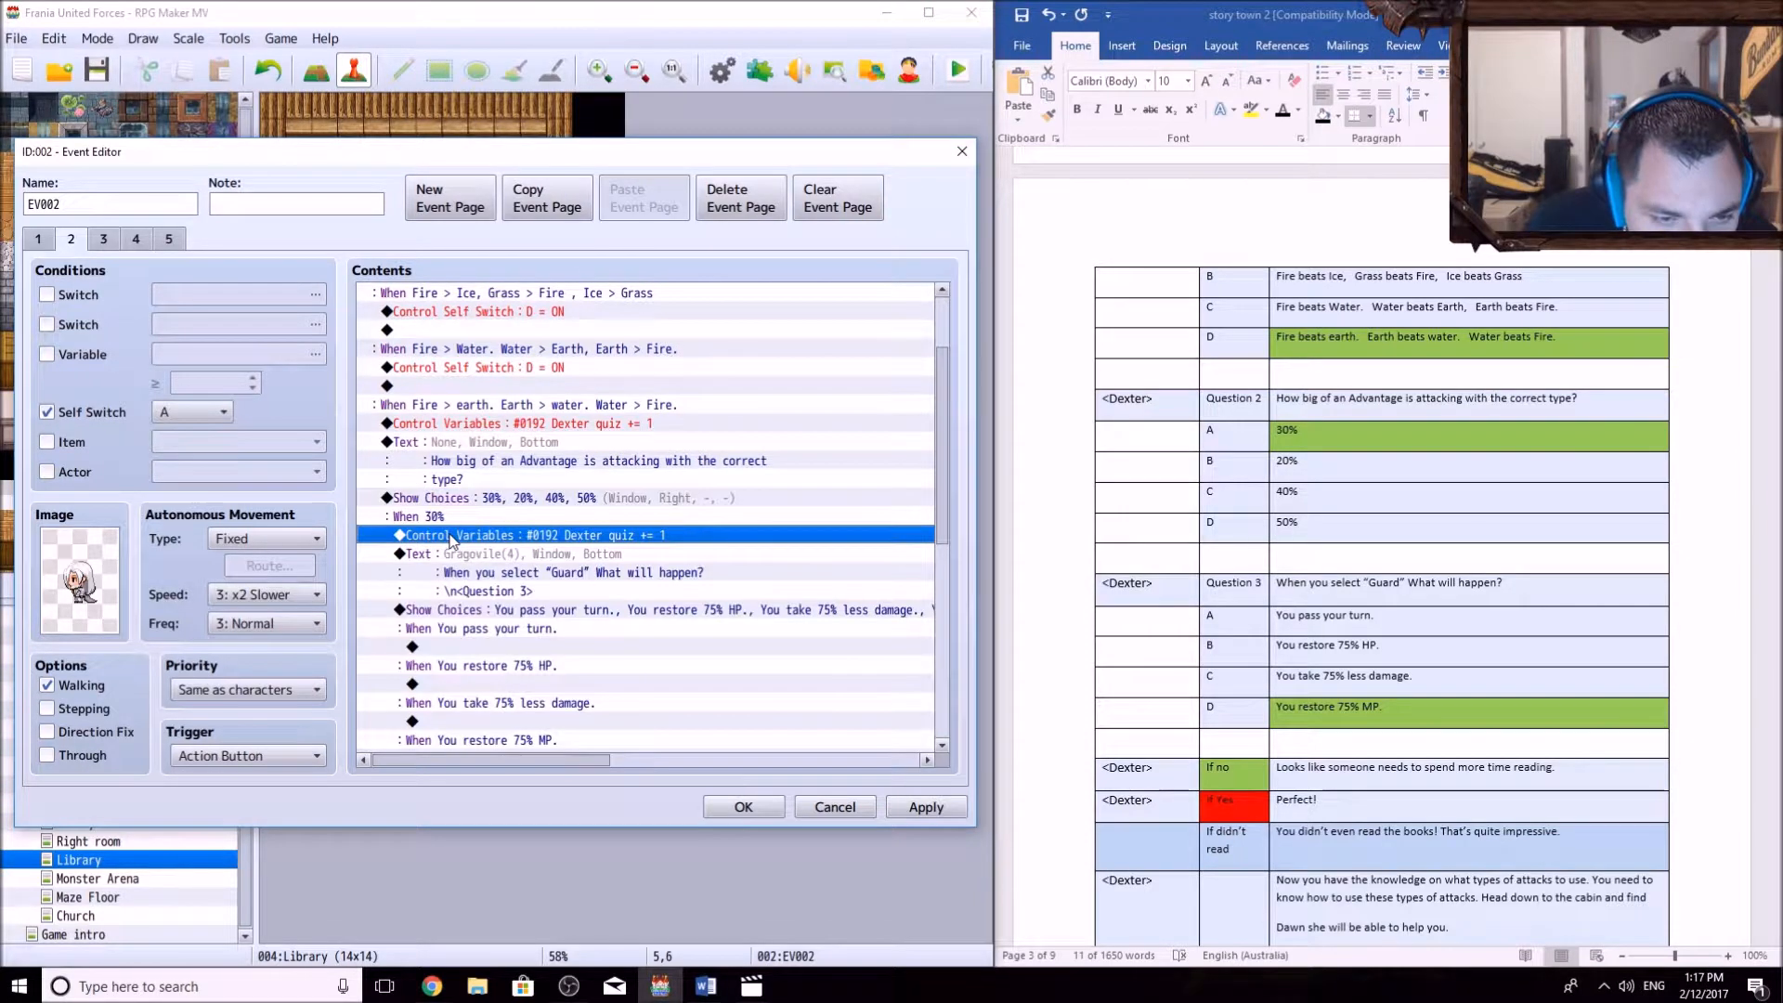
pyautogui.click(492, 560)
pyautogui.scroll(-1, 492, 560)
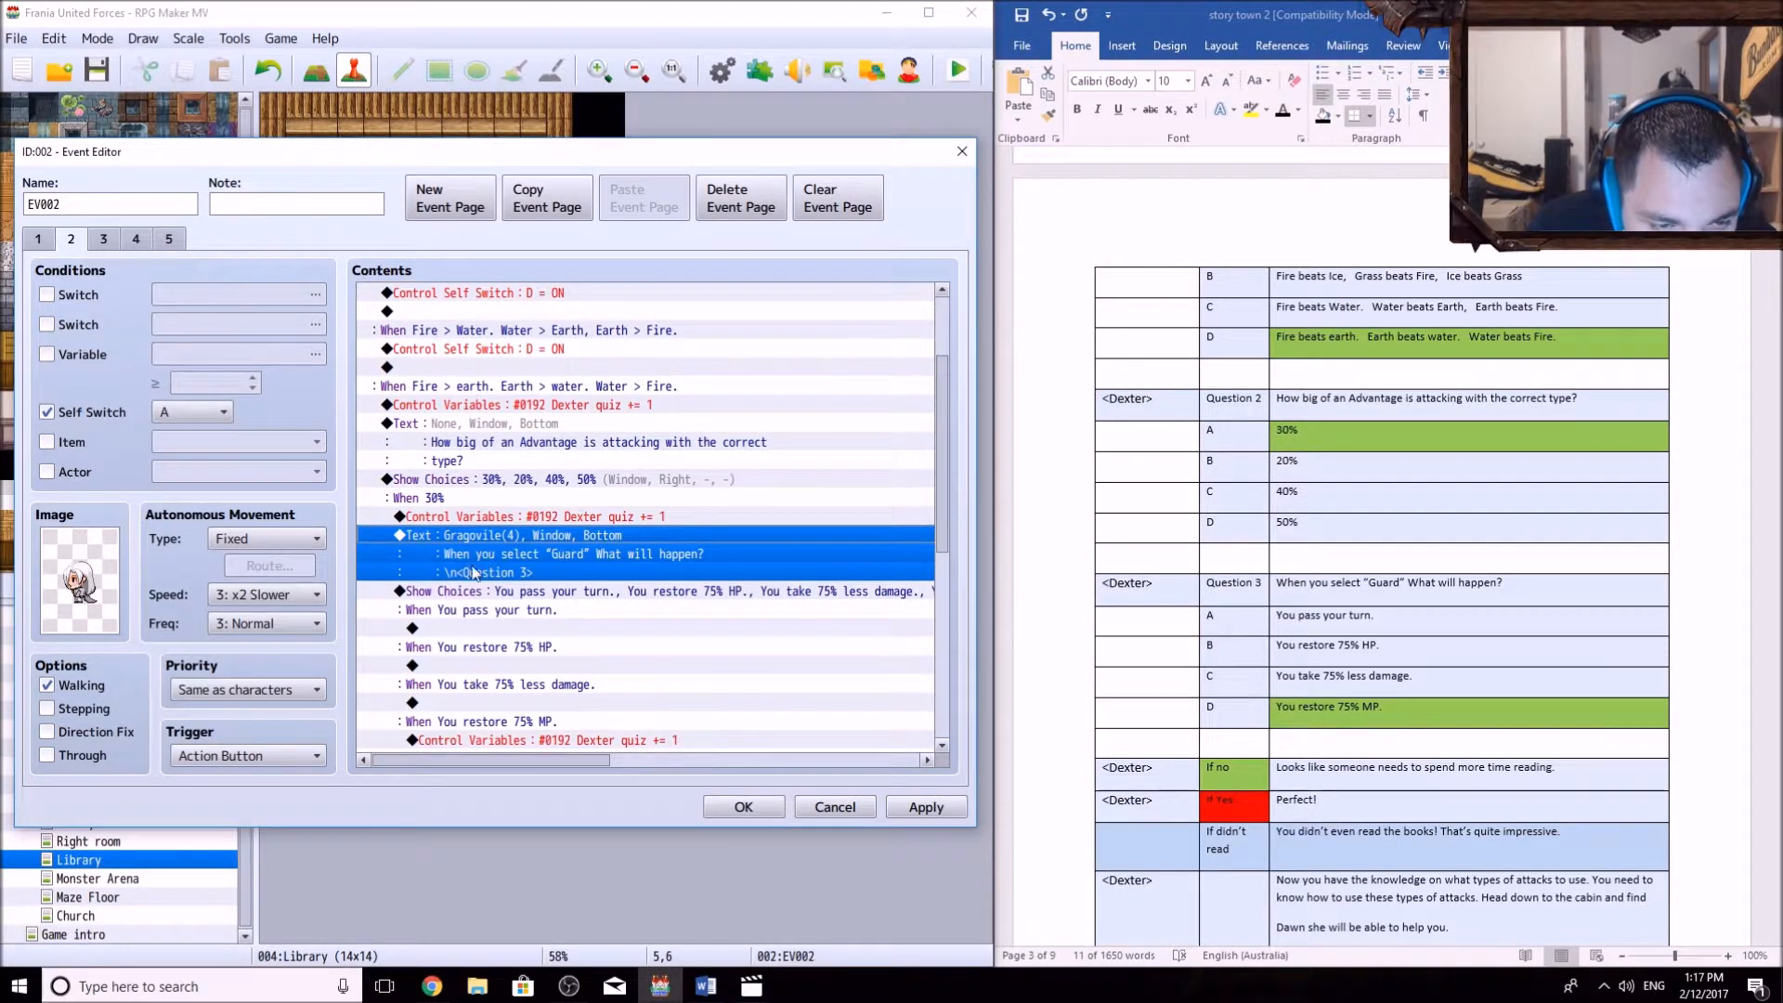
pyautogui.click(453, 594)
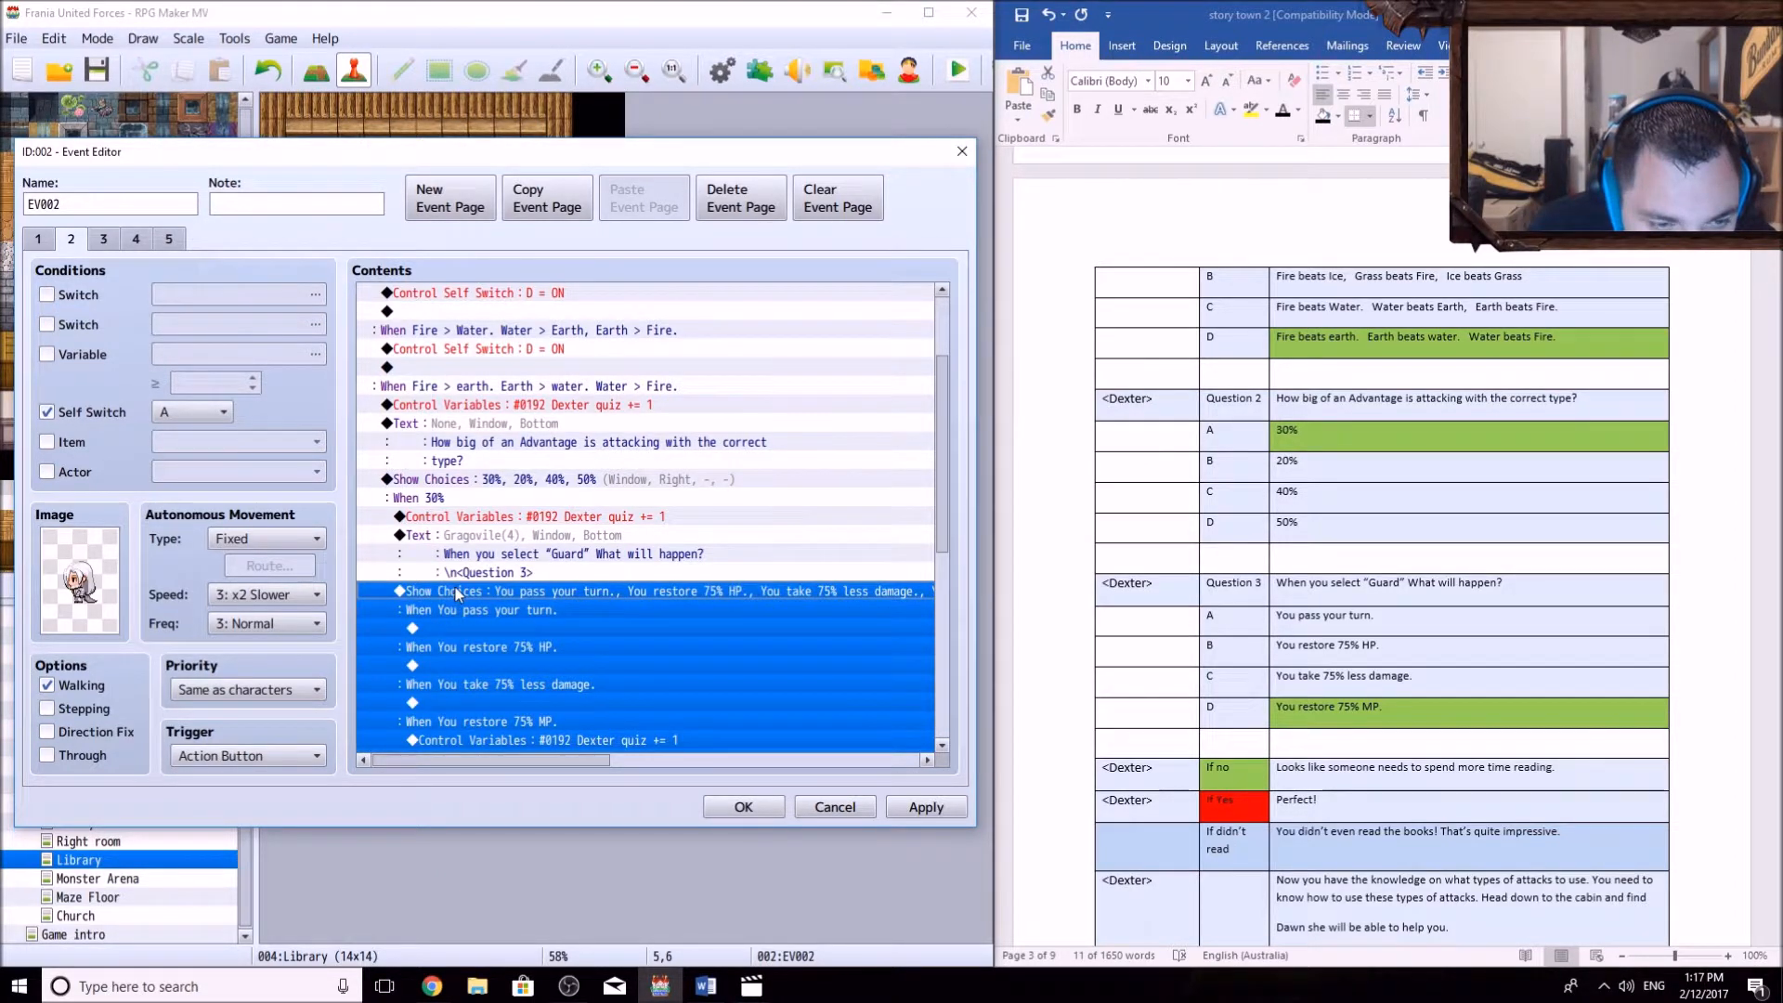
pyautogui.scroll(-2, 455, 595)
pyautogui.scroll(-3, 455, 589)
pyautogui.click(433, 645)
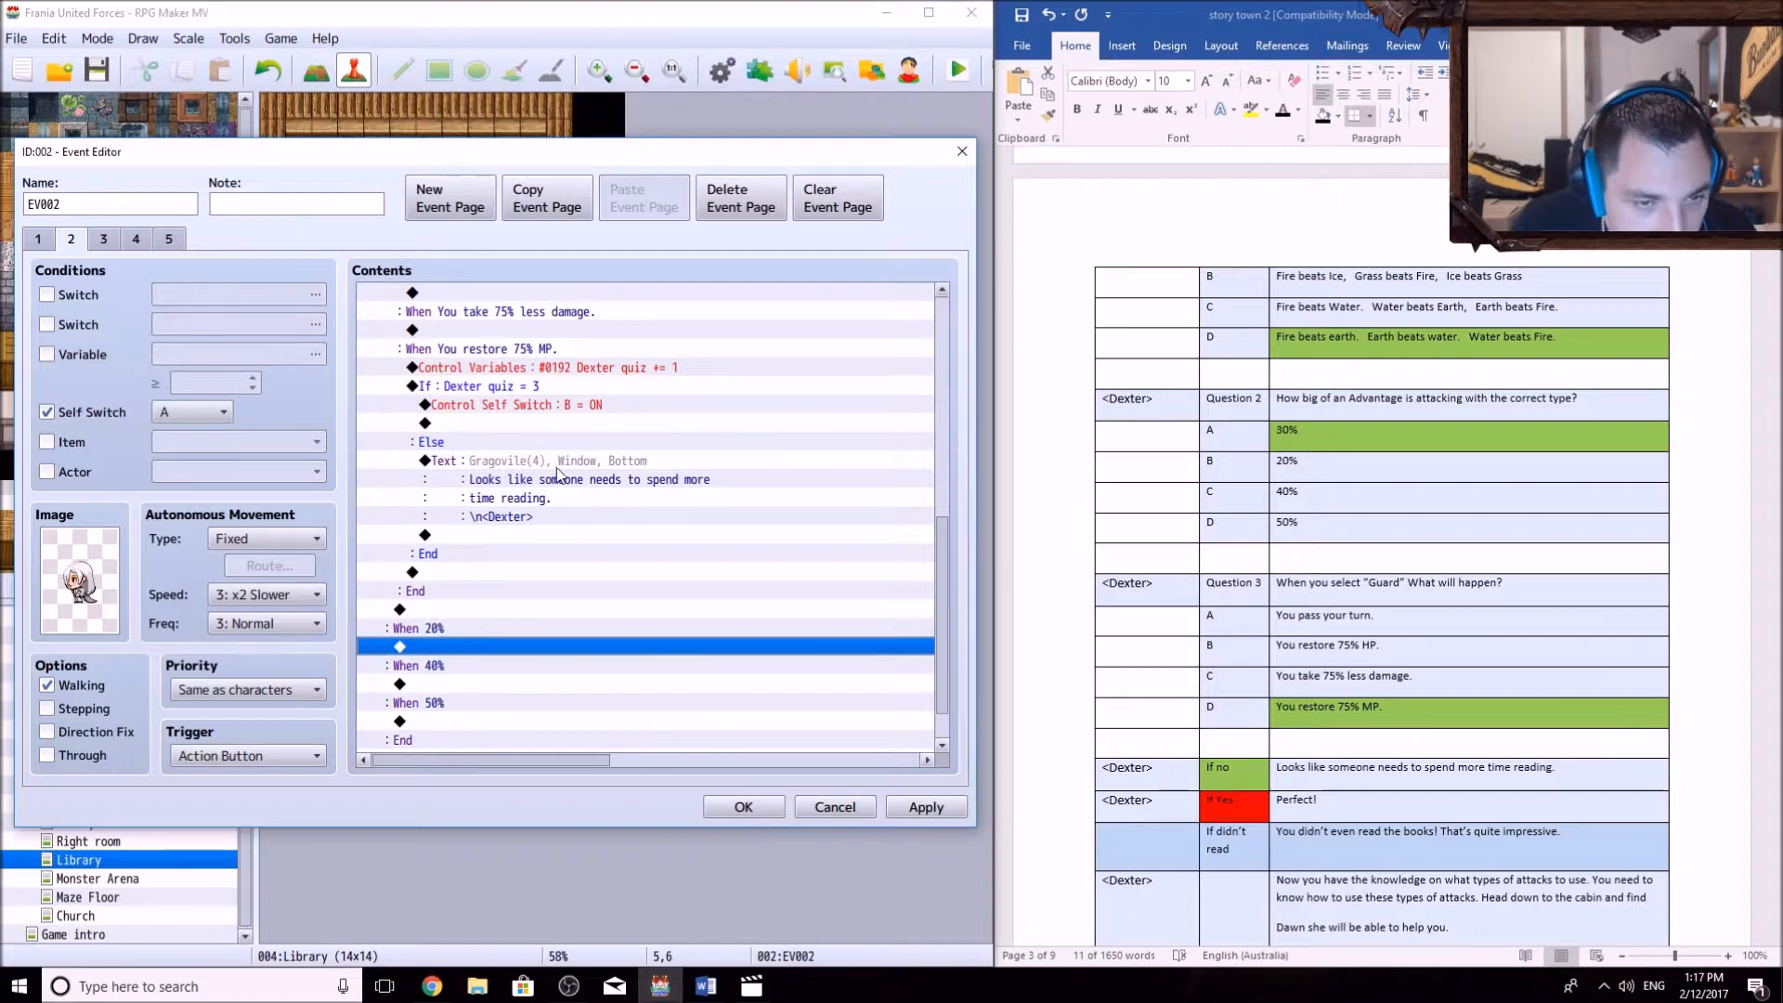
pyautogui.click(516, 388)
pyautogui.click(515, 402)
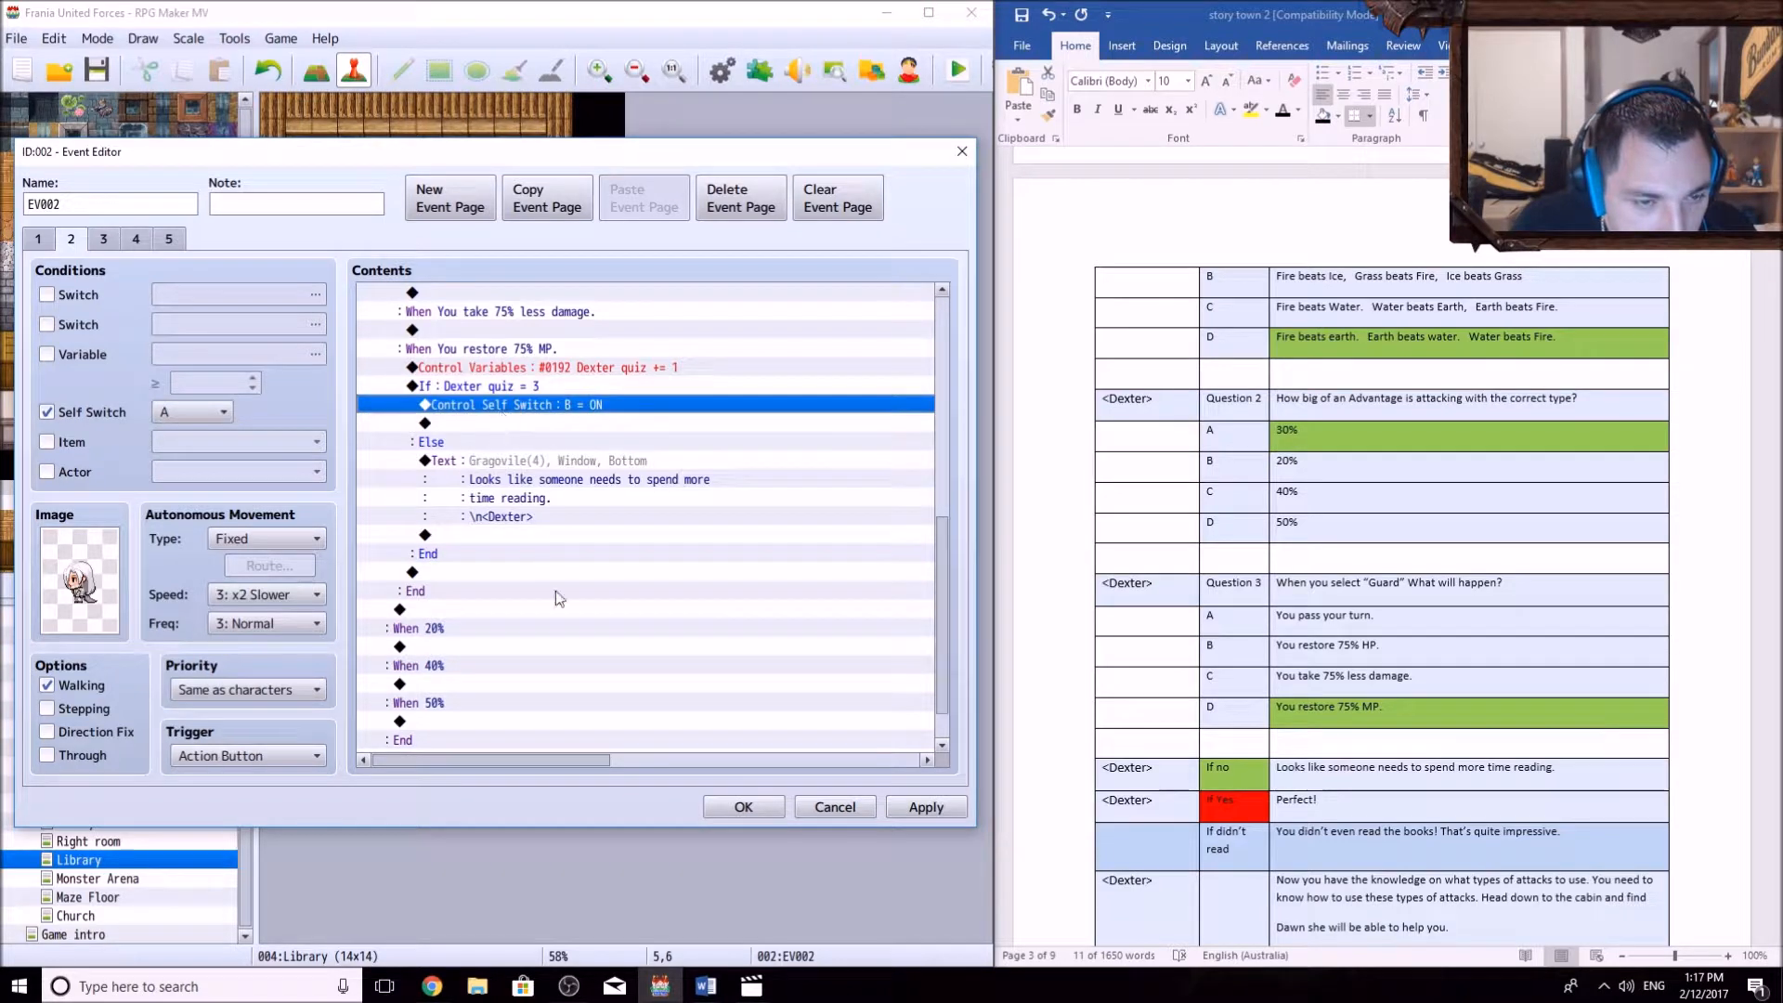
pyautogui.click(467, 646)
pyautogui.hotkey('ctrl', 'v')
pyautogui.doubleClick(487, 647)
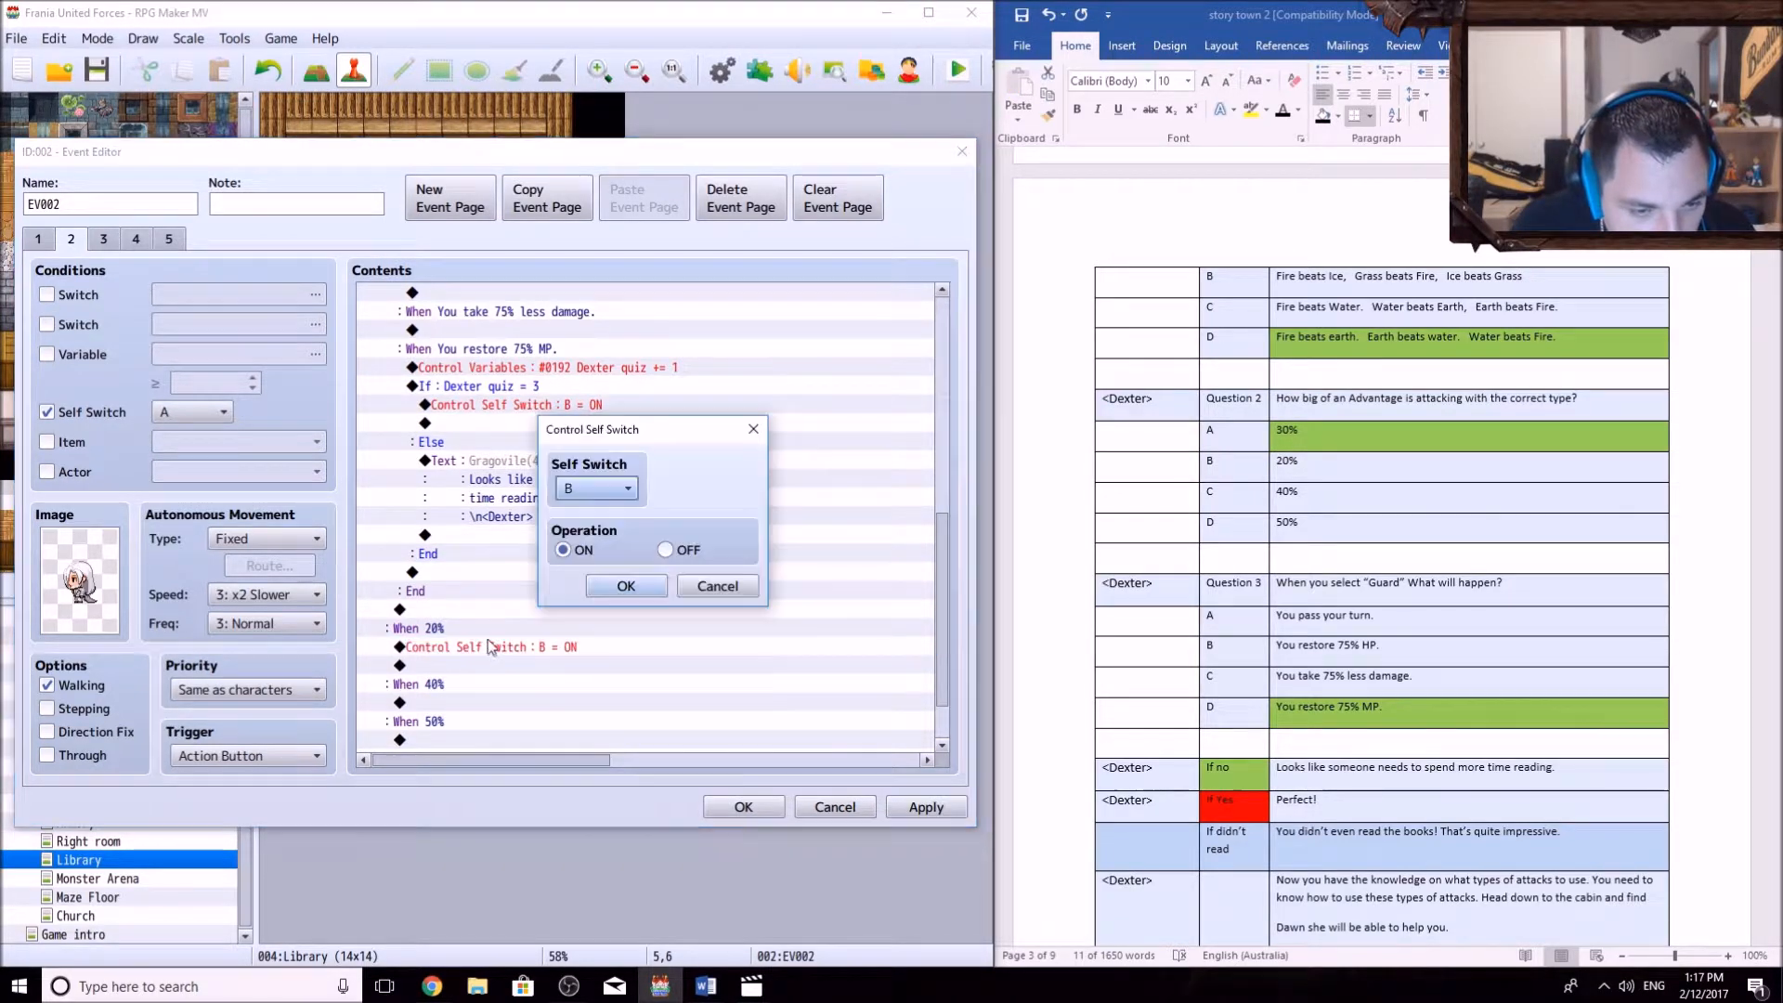
pyautogui.click(607, 500)
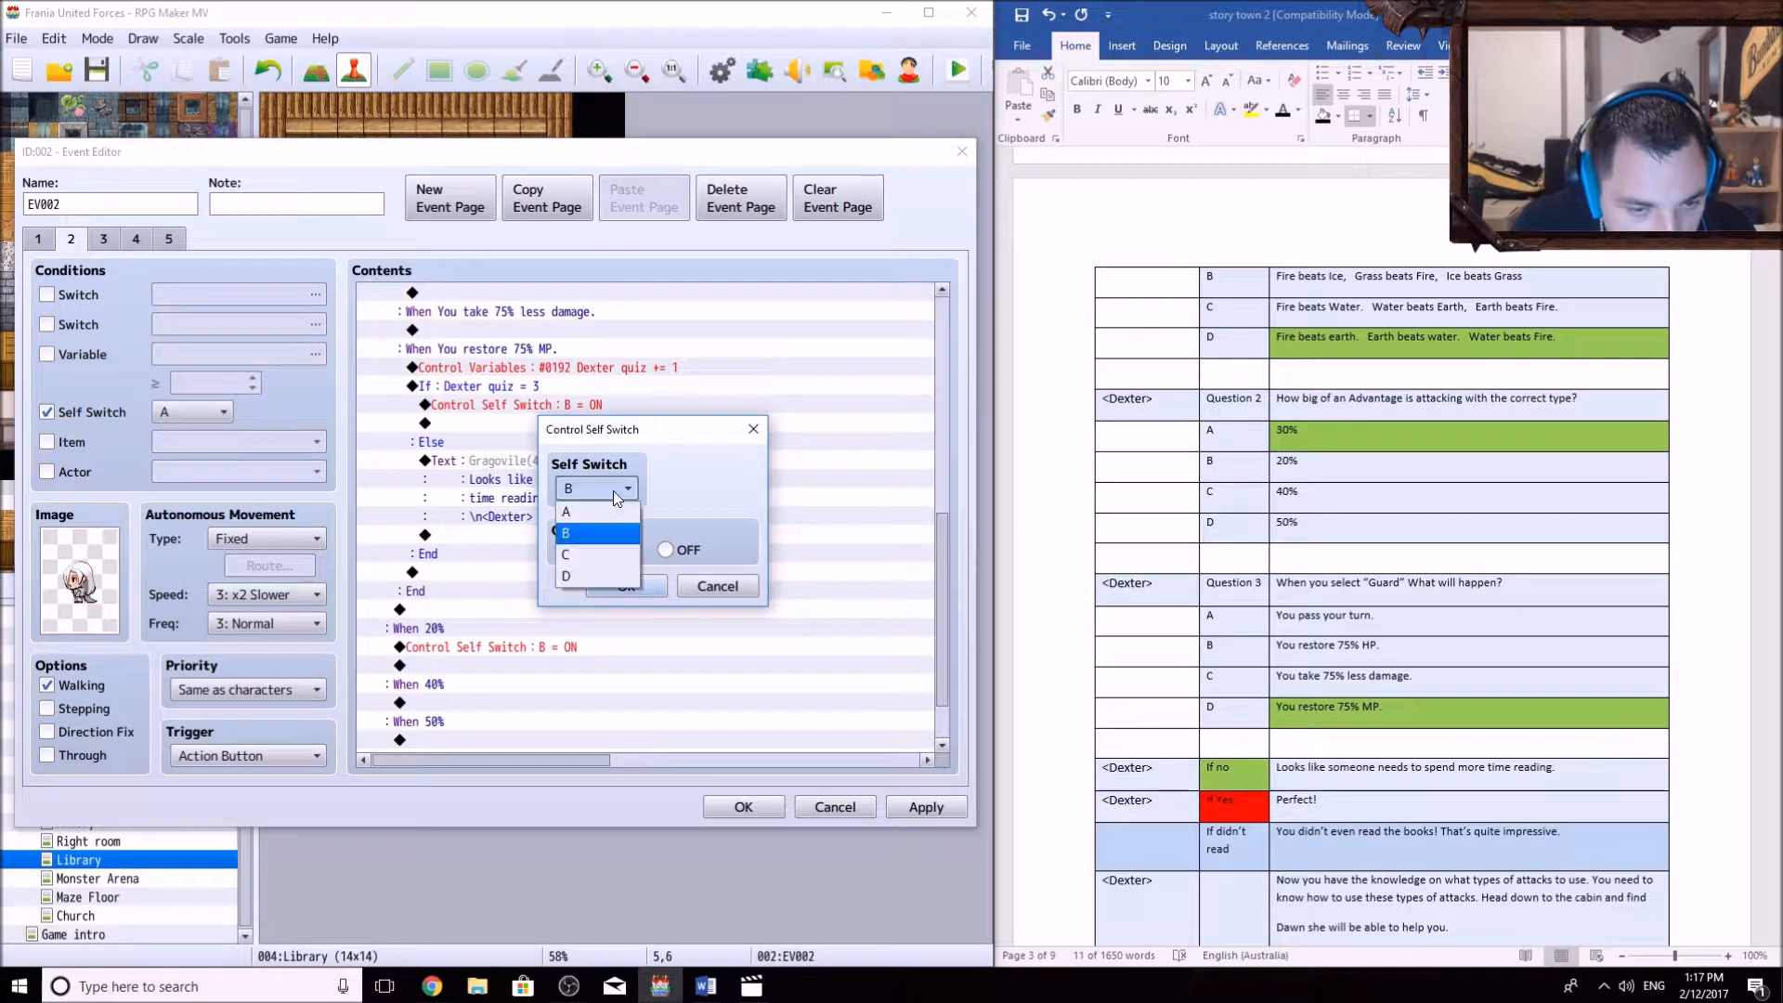
pyautogui.click(589, 576)
pyautogui.click(624, 587)
# - Copy the self switch D = ON command into the 40% and 50% answer branches
pyautogui.hotkey('ctrl', 'c')
pyautogui.click(455, 702)
pyautogui.hotkey('ctrl', 'v')
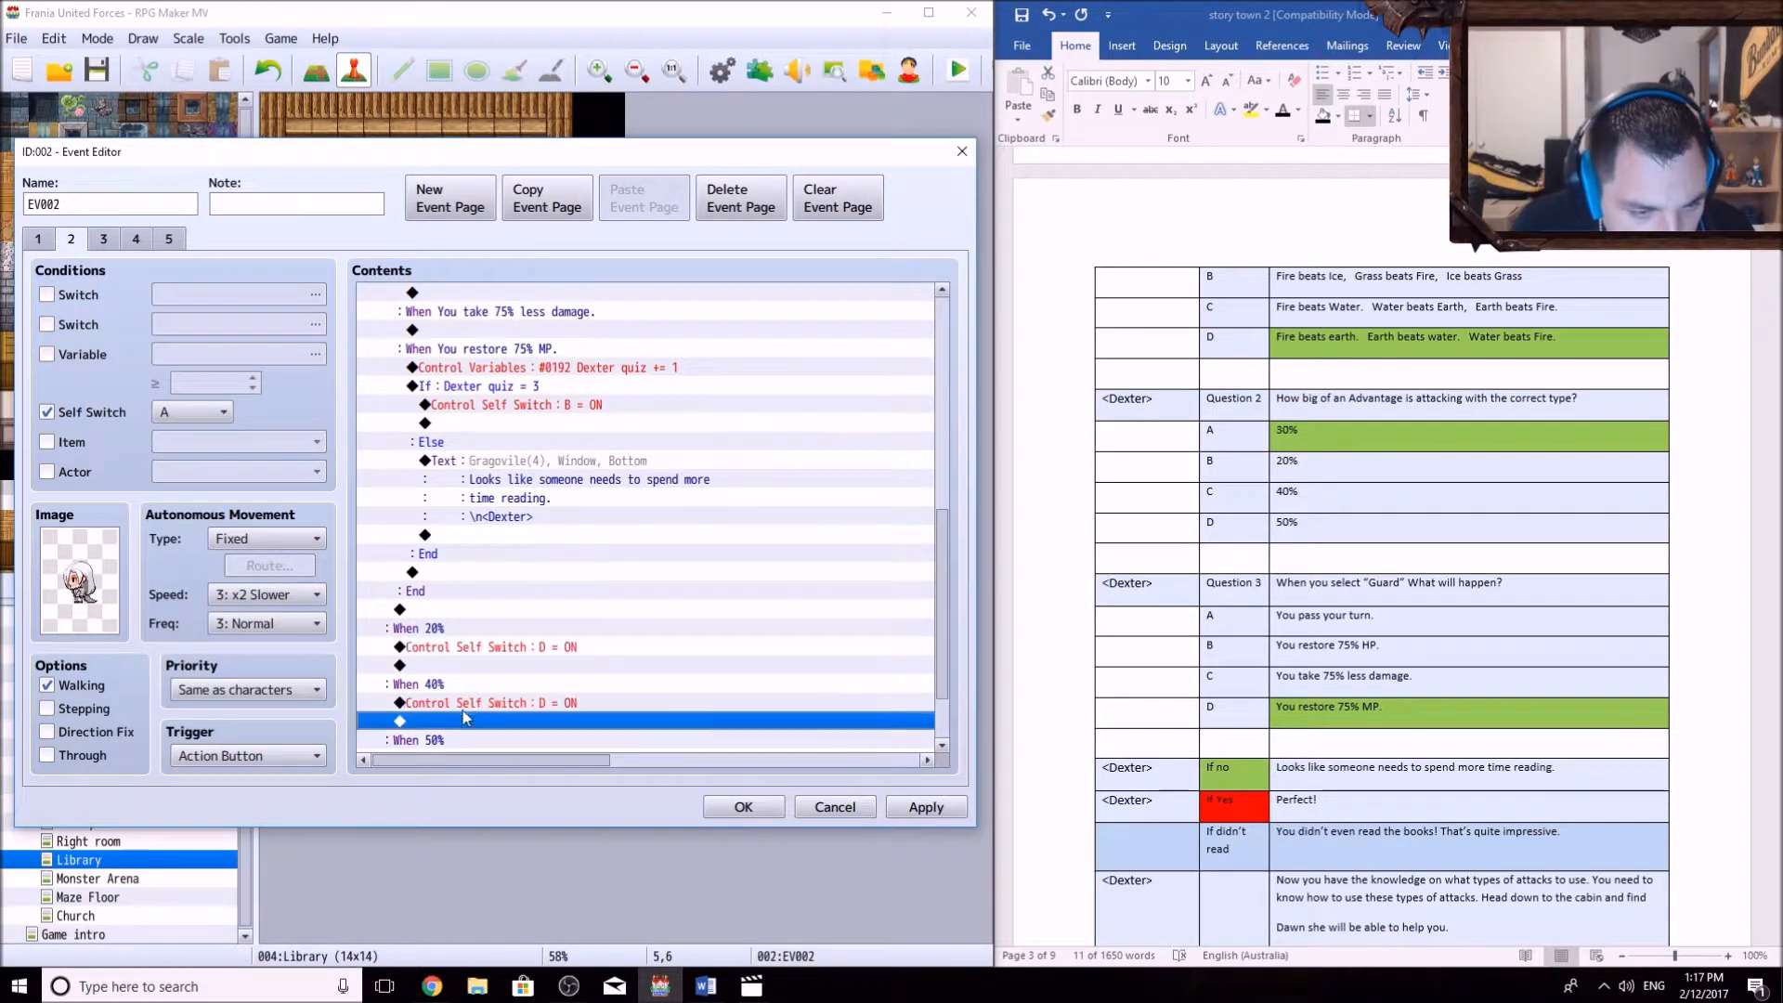
pyautogui.scroll(-1, 458, 720)
pyautogui.click(464, 703)
pyautogui.hotkey('ctrl', 'v')
pyautogui.scroll(-1, 520, 665)
# - Remove the "\n<Question 3>" name tag from the "When you select "Guard" What will happen?" message
pyautogui.scroll(4, 520, 661)
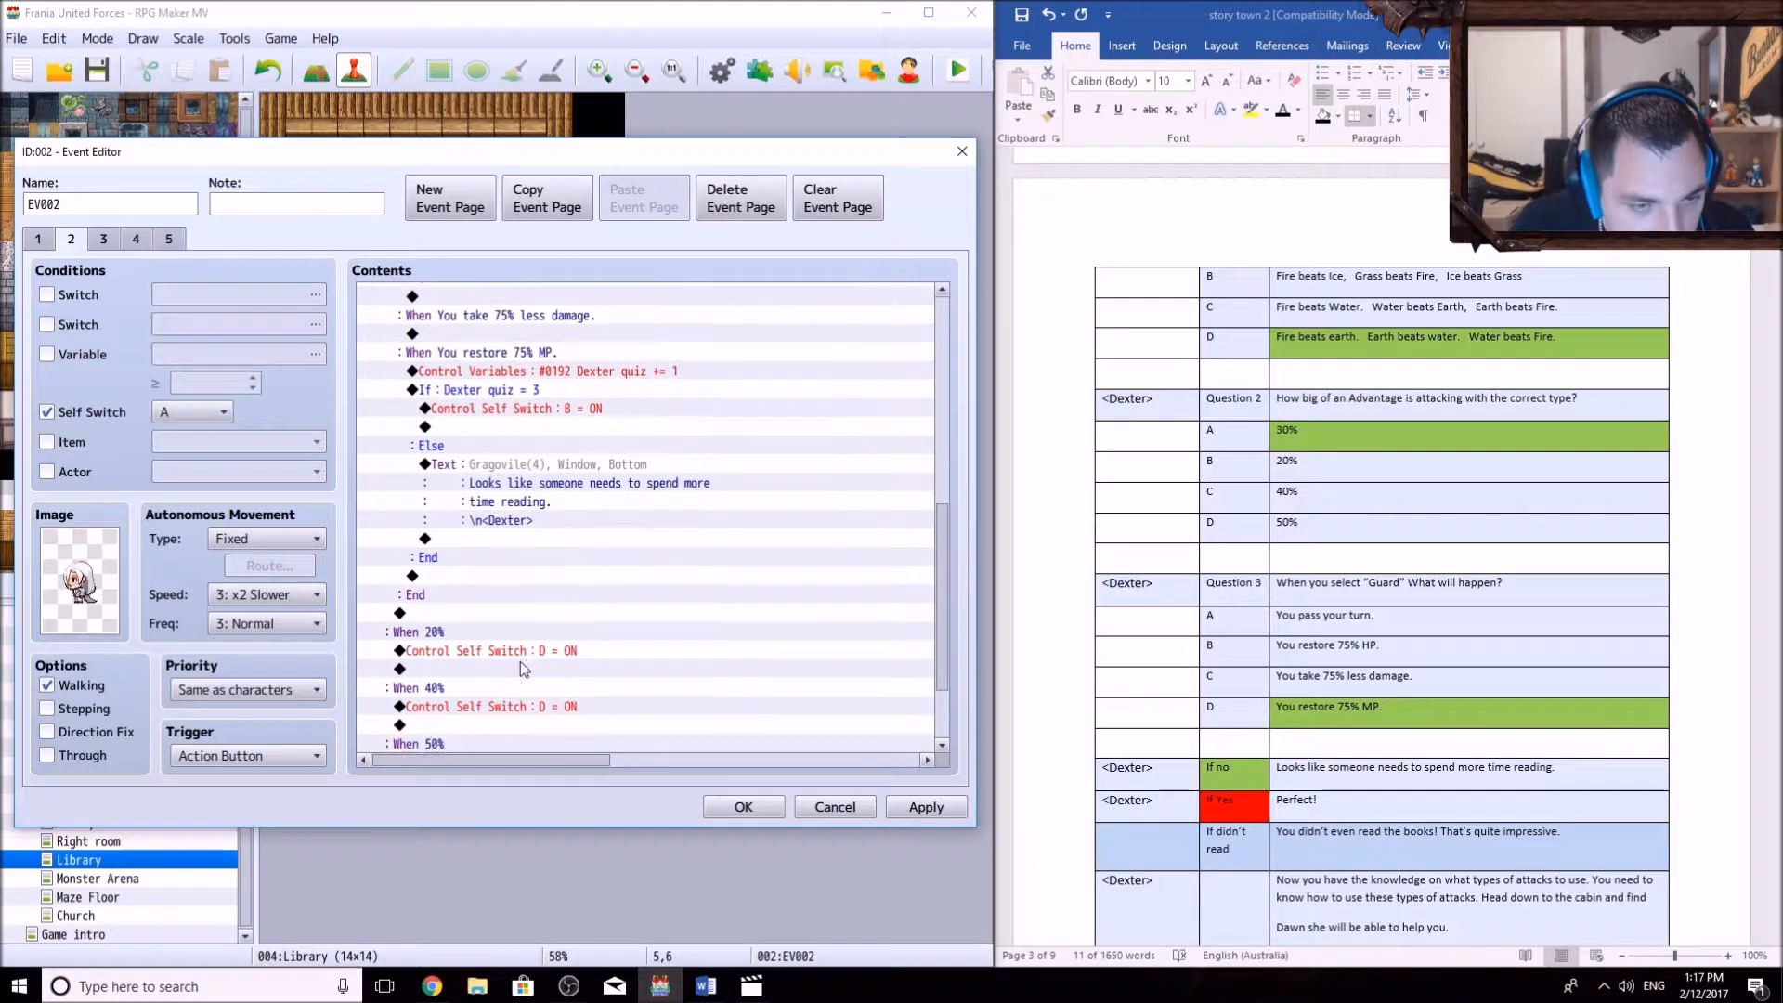
pyautogui.scroll(4, 522, 557)
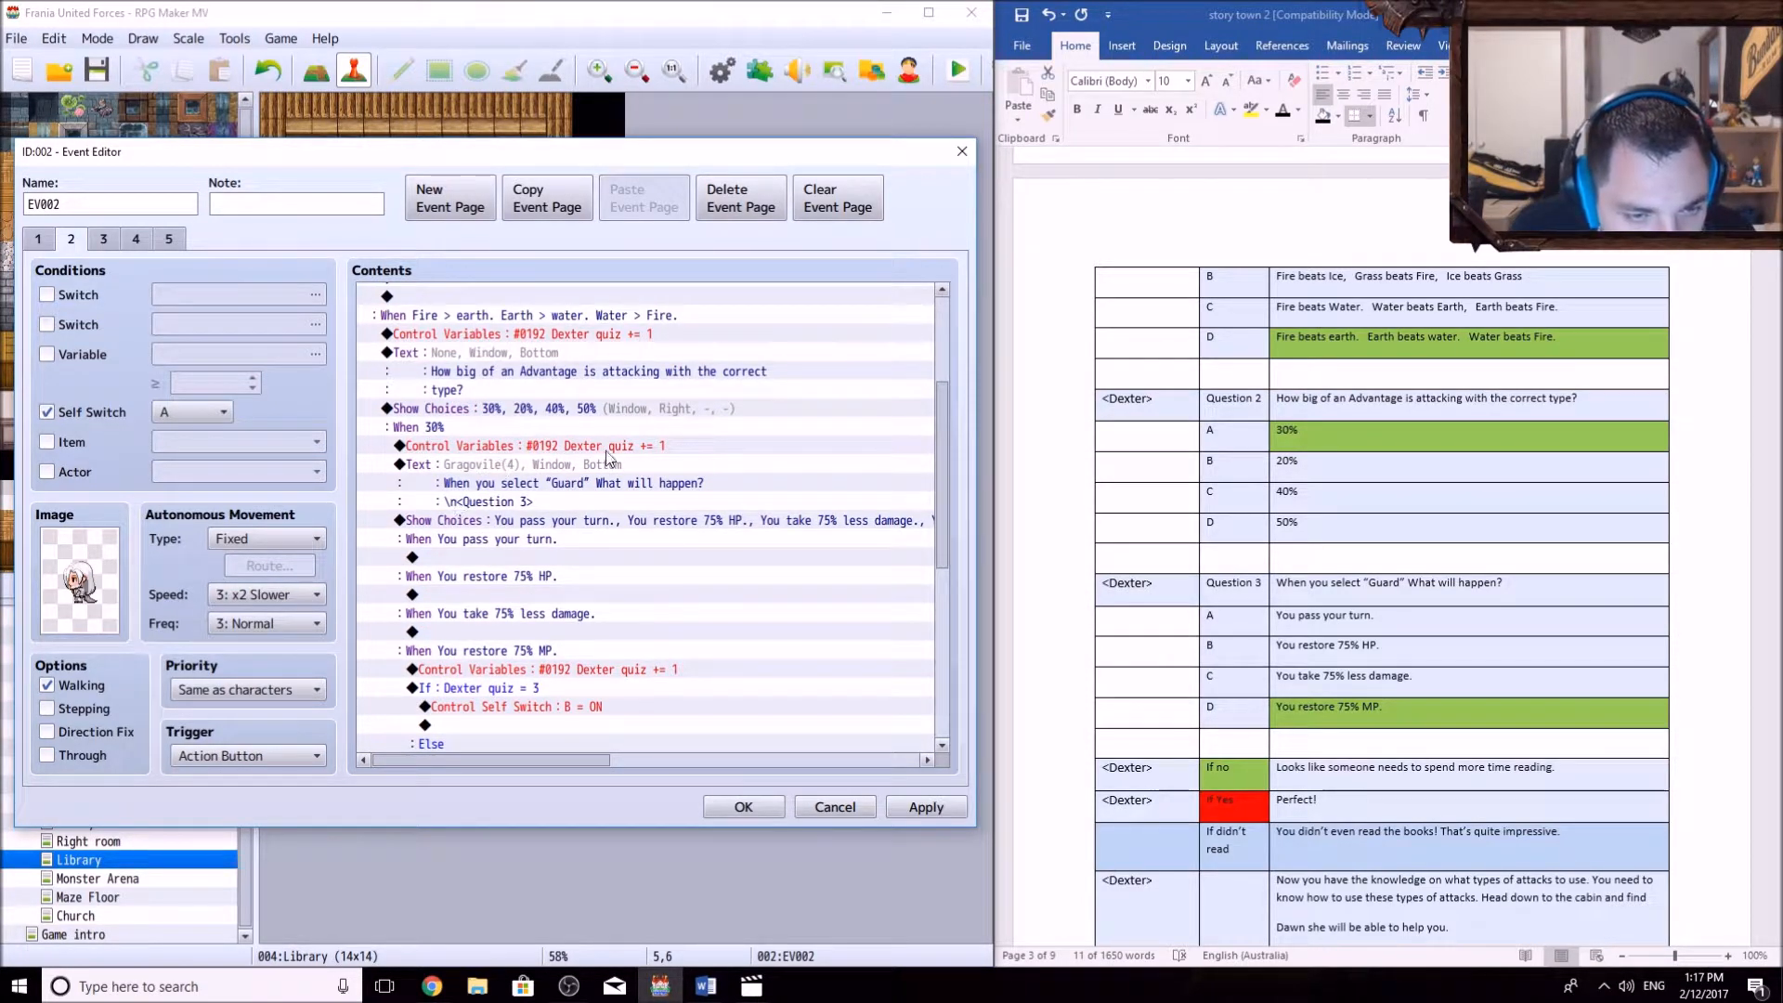
pyautogui.click(540, 475)
pyautogui.doubleClick(522, 486)
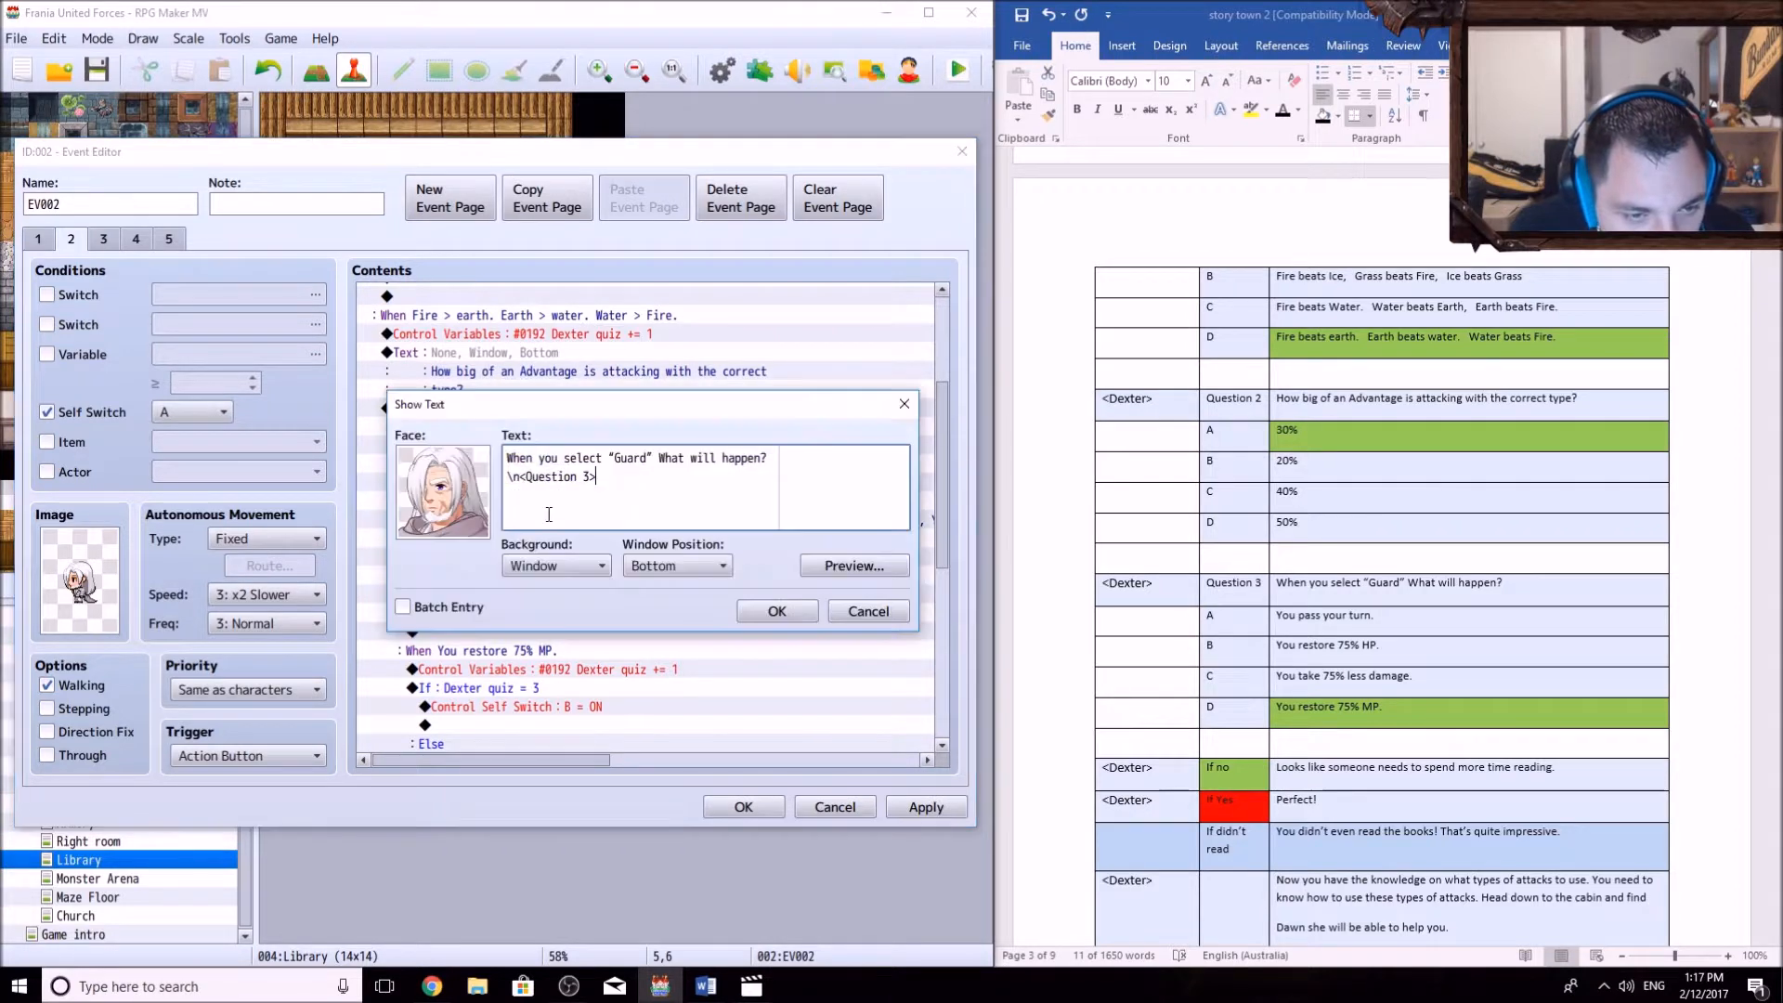
pyautogui.moveTo(598, 476); pyautogui.dragTo(466, 488)
pyautogui.press('BackSpace')
pyautogui.click(776, 611)
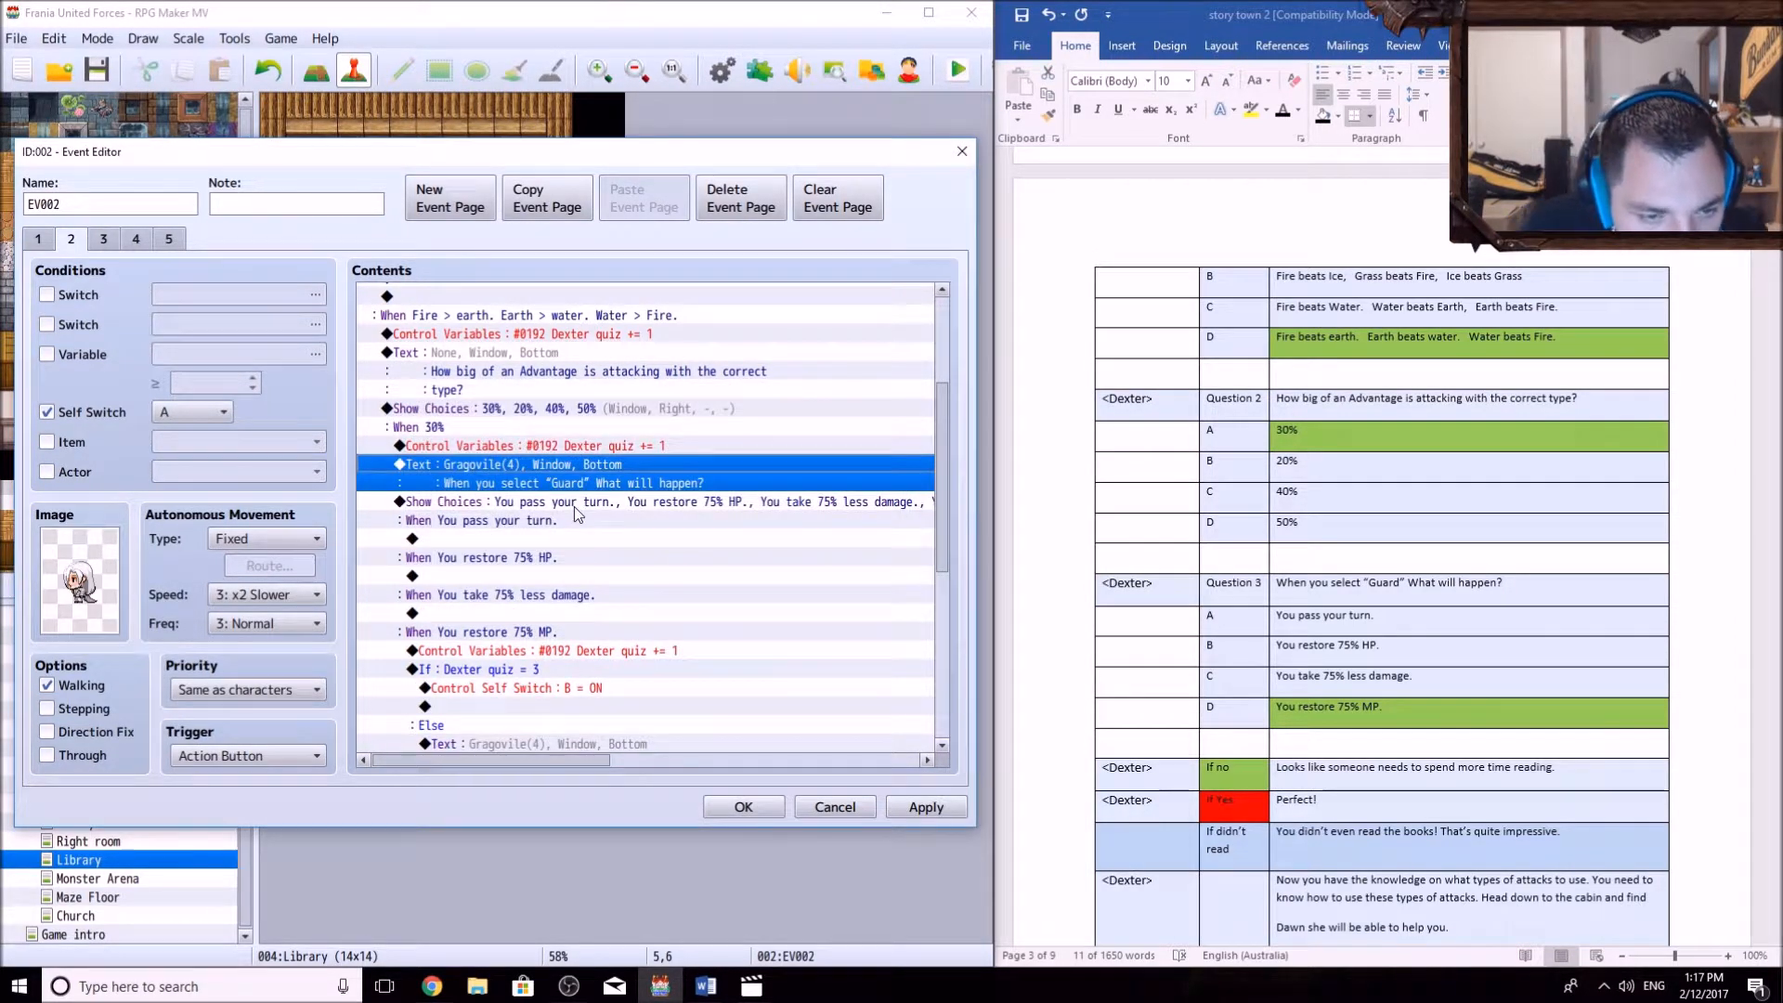
# - Paste the self switch D = ON command into the third question's pass your turn, 75% HP and 75% less damage branches
pyautogui.click(607, 507)
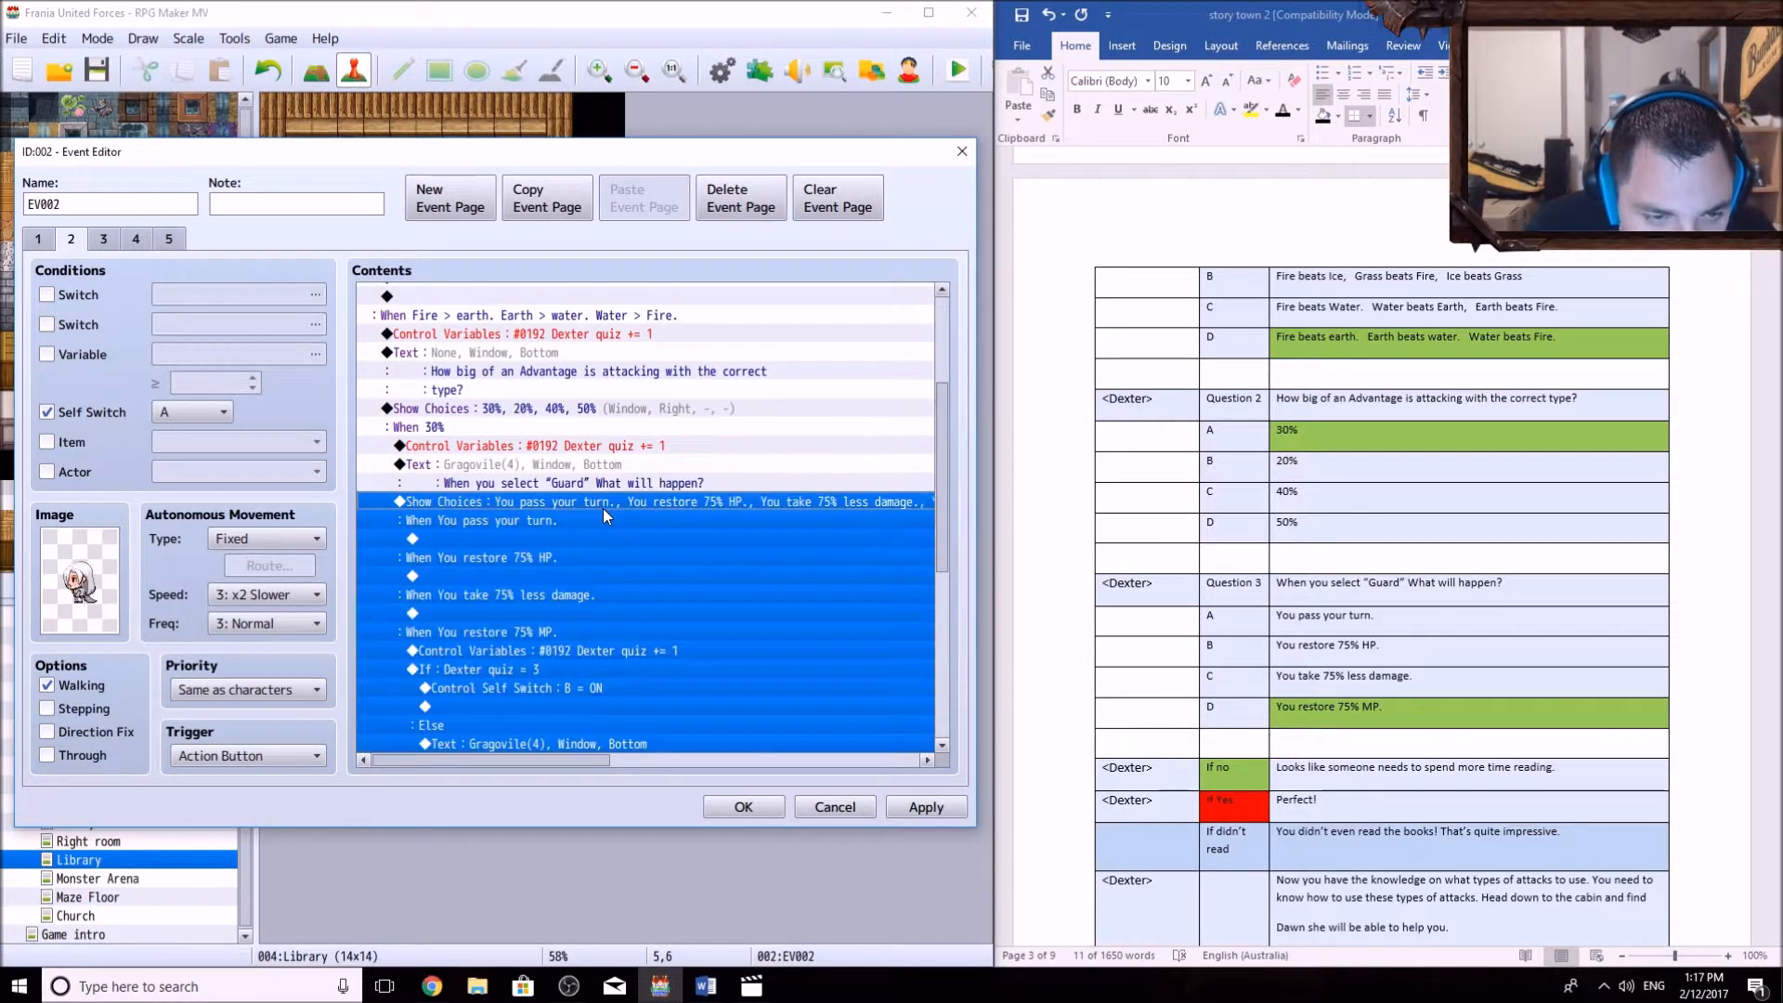
pyautogui.click(439, 540)
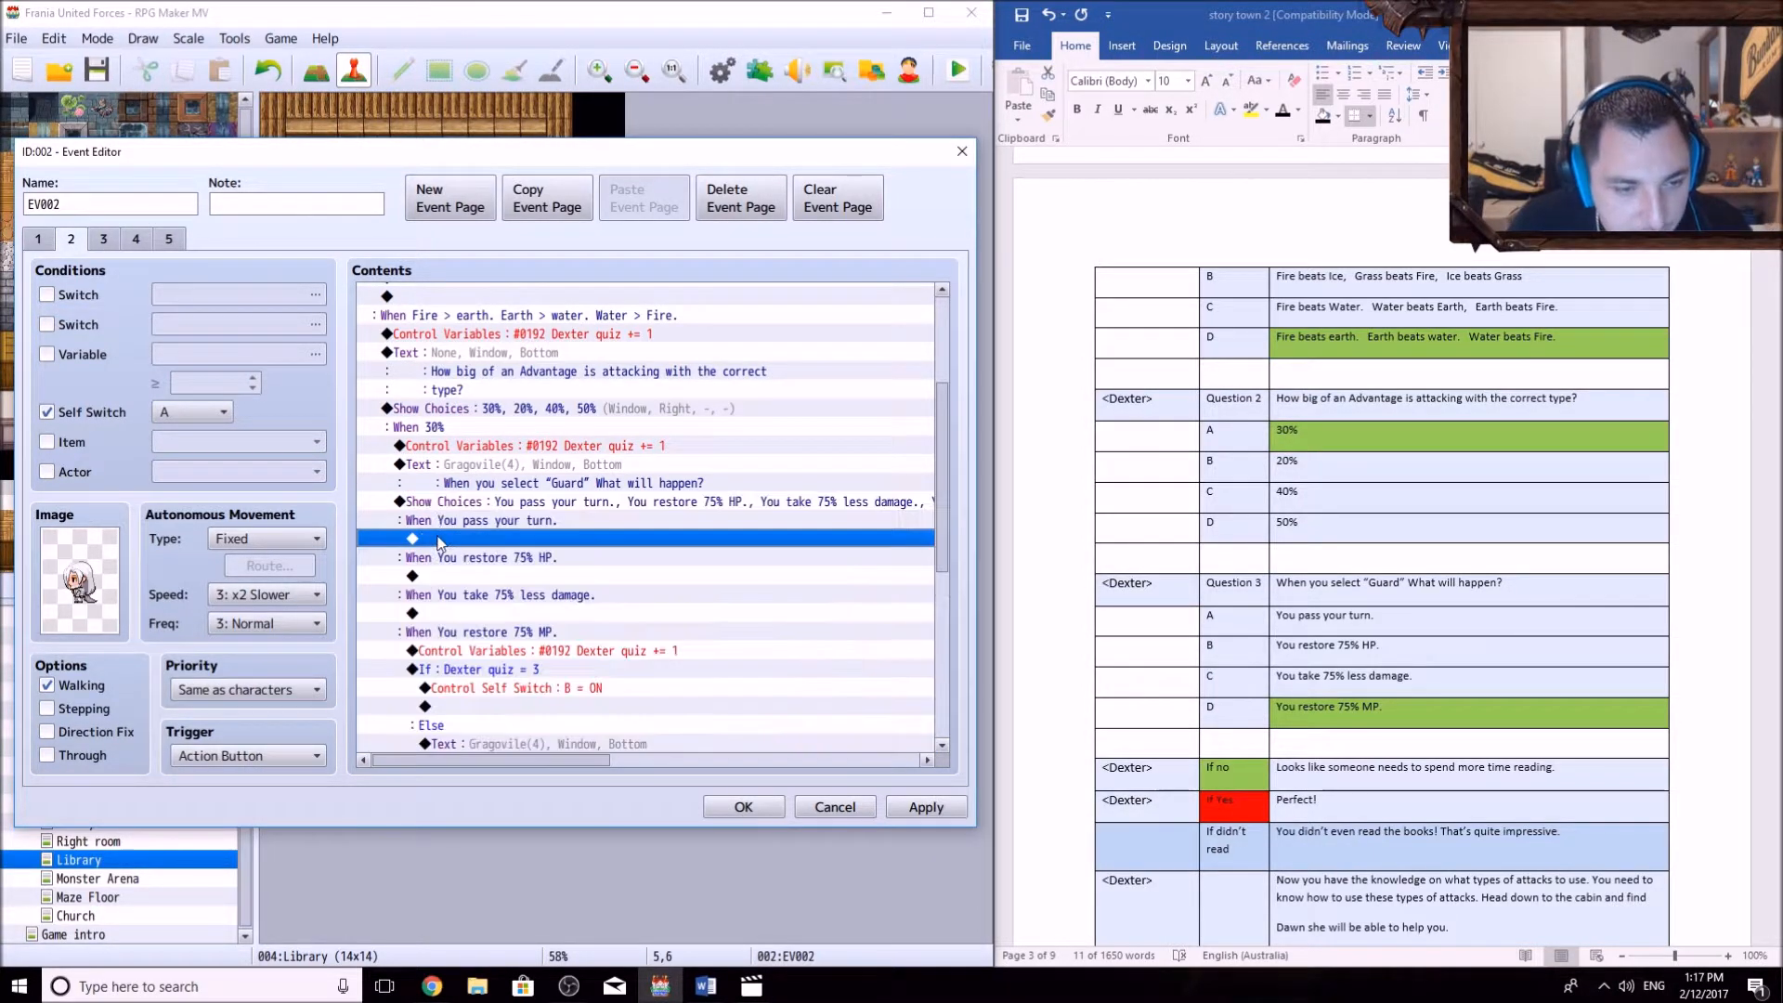
pyautogui.hotkey('ctrl', 'v')
pyautogui.click(454, 597)
pyautogui.hotkey('ctrl', 'v')
pyautogui.click(450, 651)
pyautogui.hotkey('ctrl', 'v')
pyautogui.scroll(-3, 577, 626)
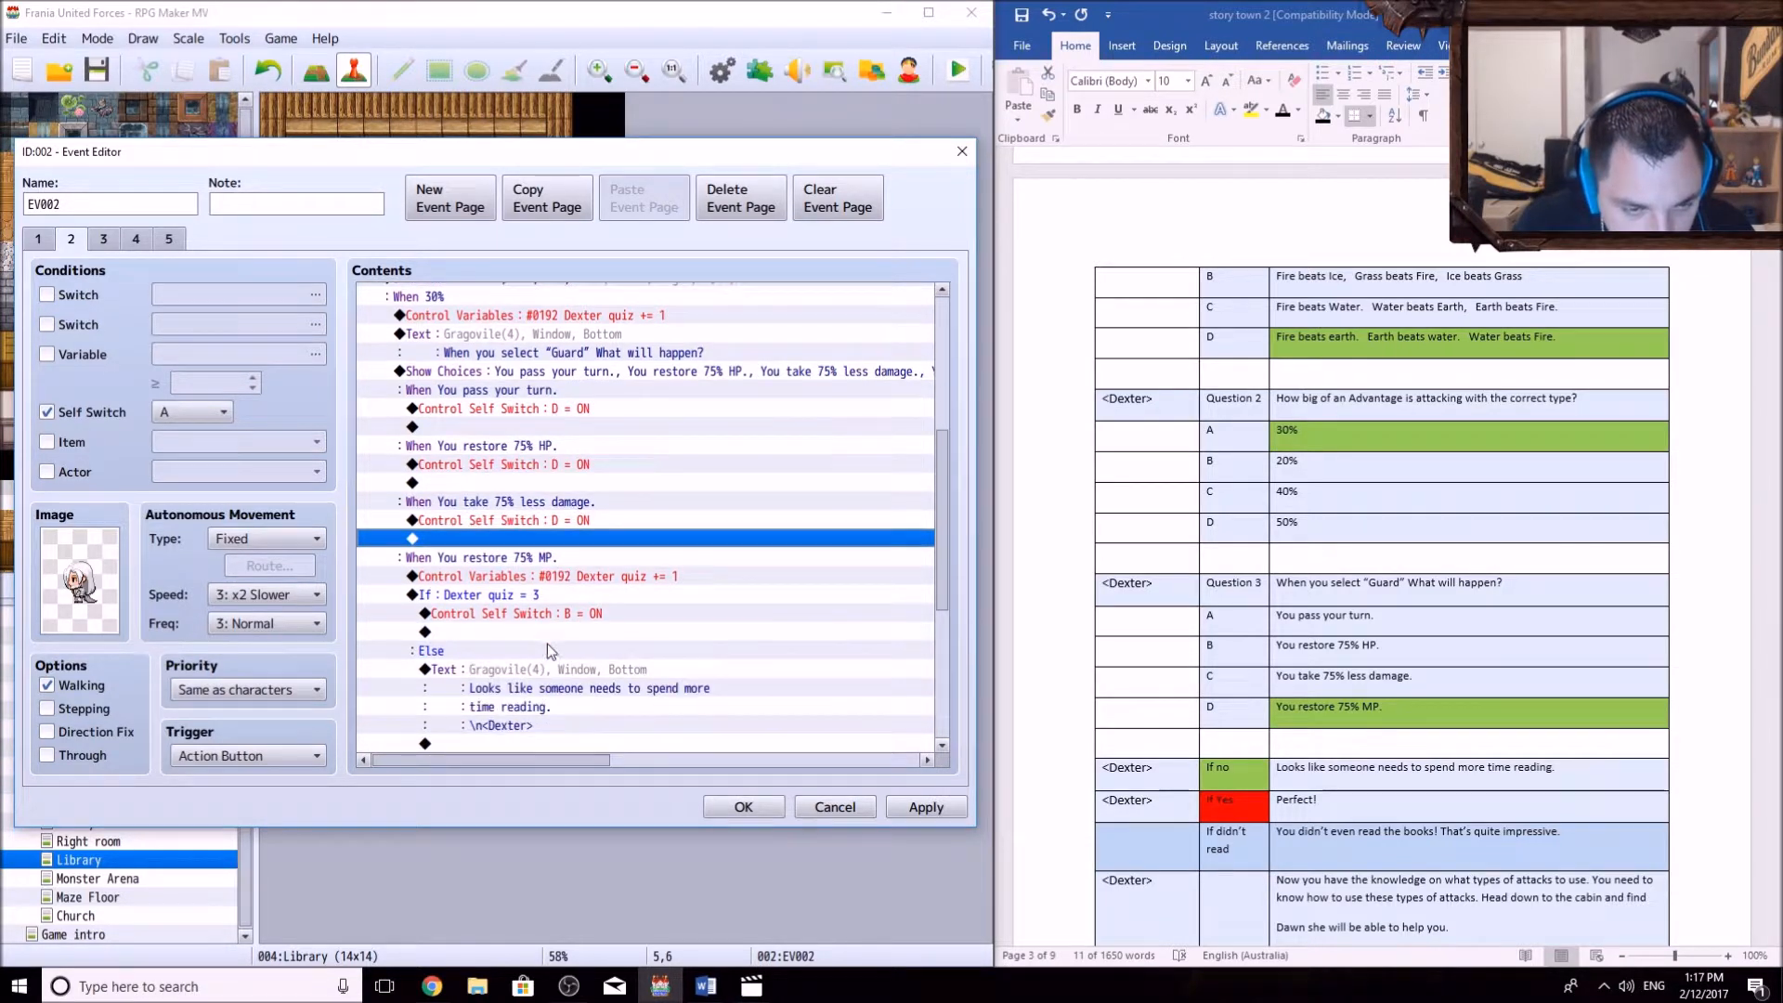
# - Confirm the edits to Dexter's quiz event and launch a playtest with the game changes saved
pyautogui.scroll(-2, 521, 639)
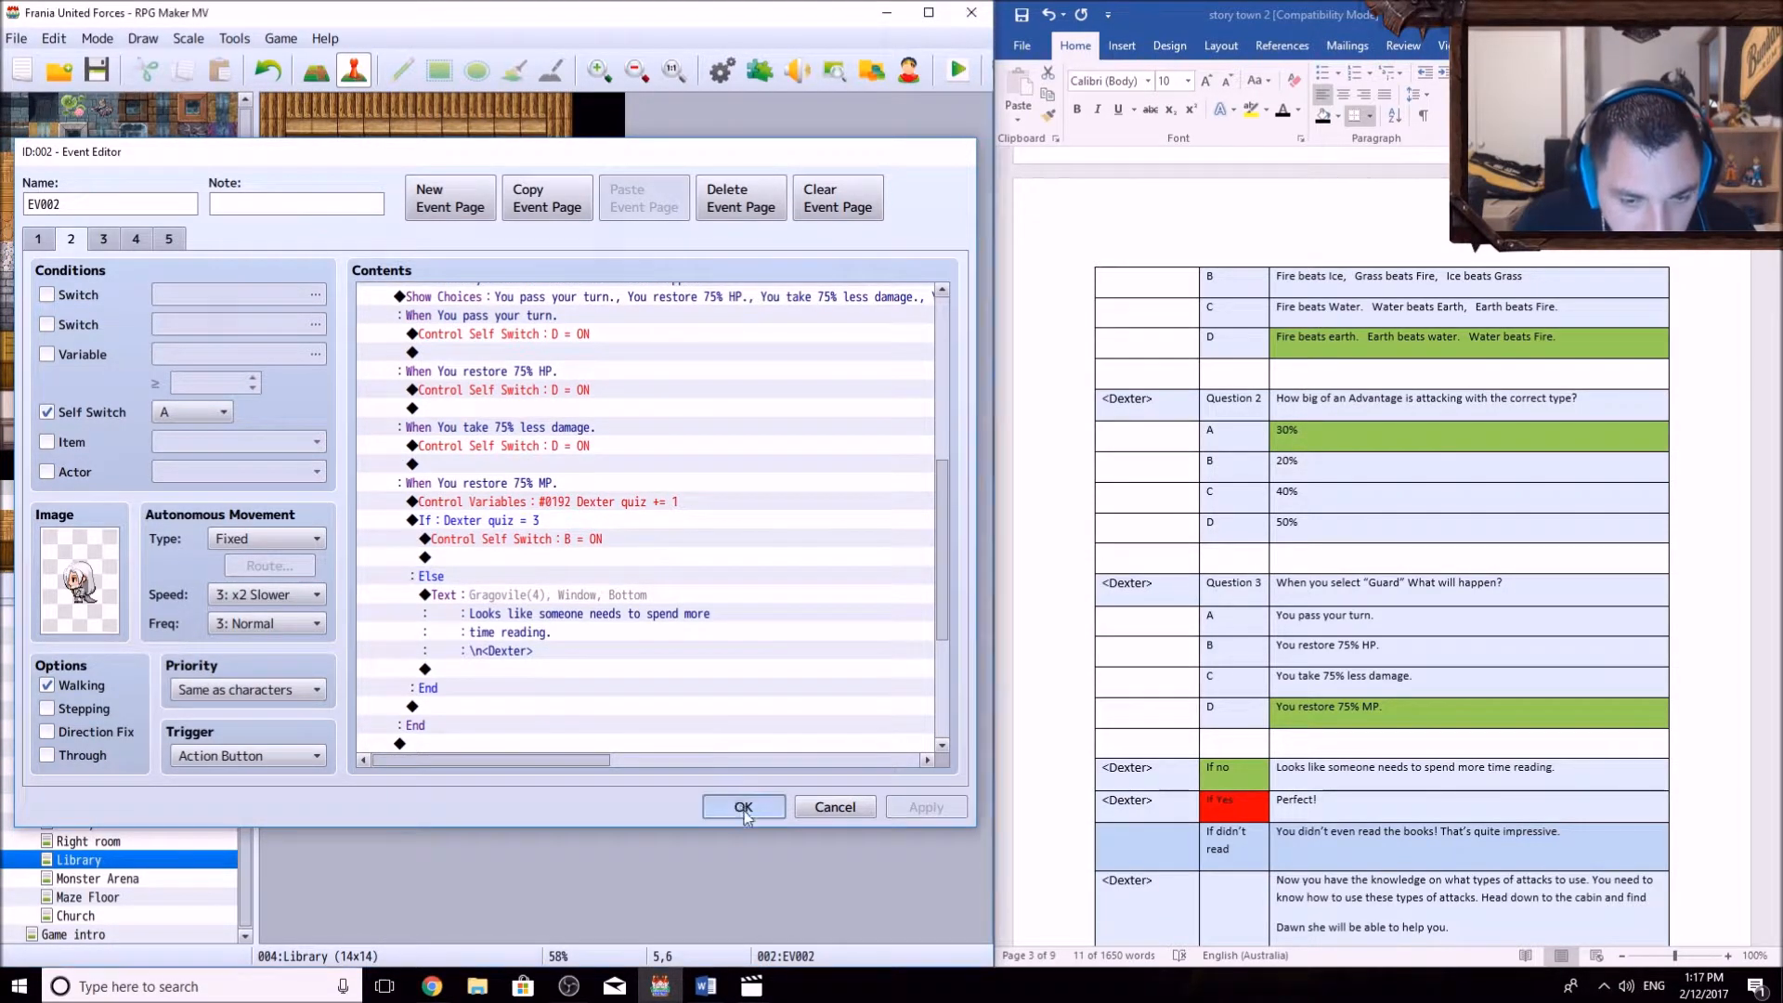
pyautogui.click(743, 806)
pyautogui.click(964, 77)
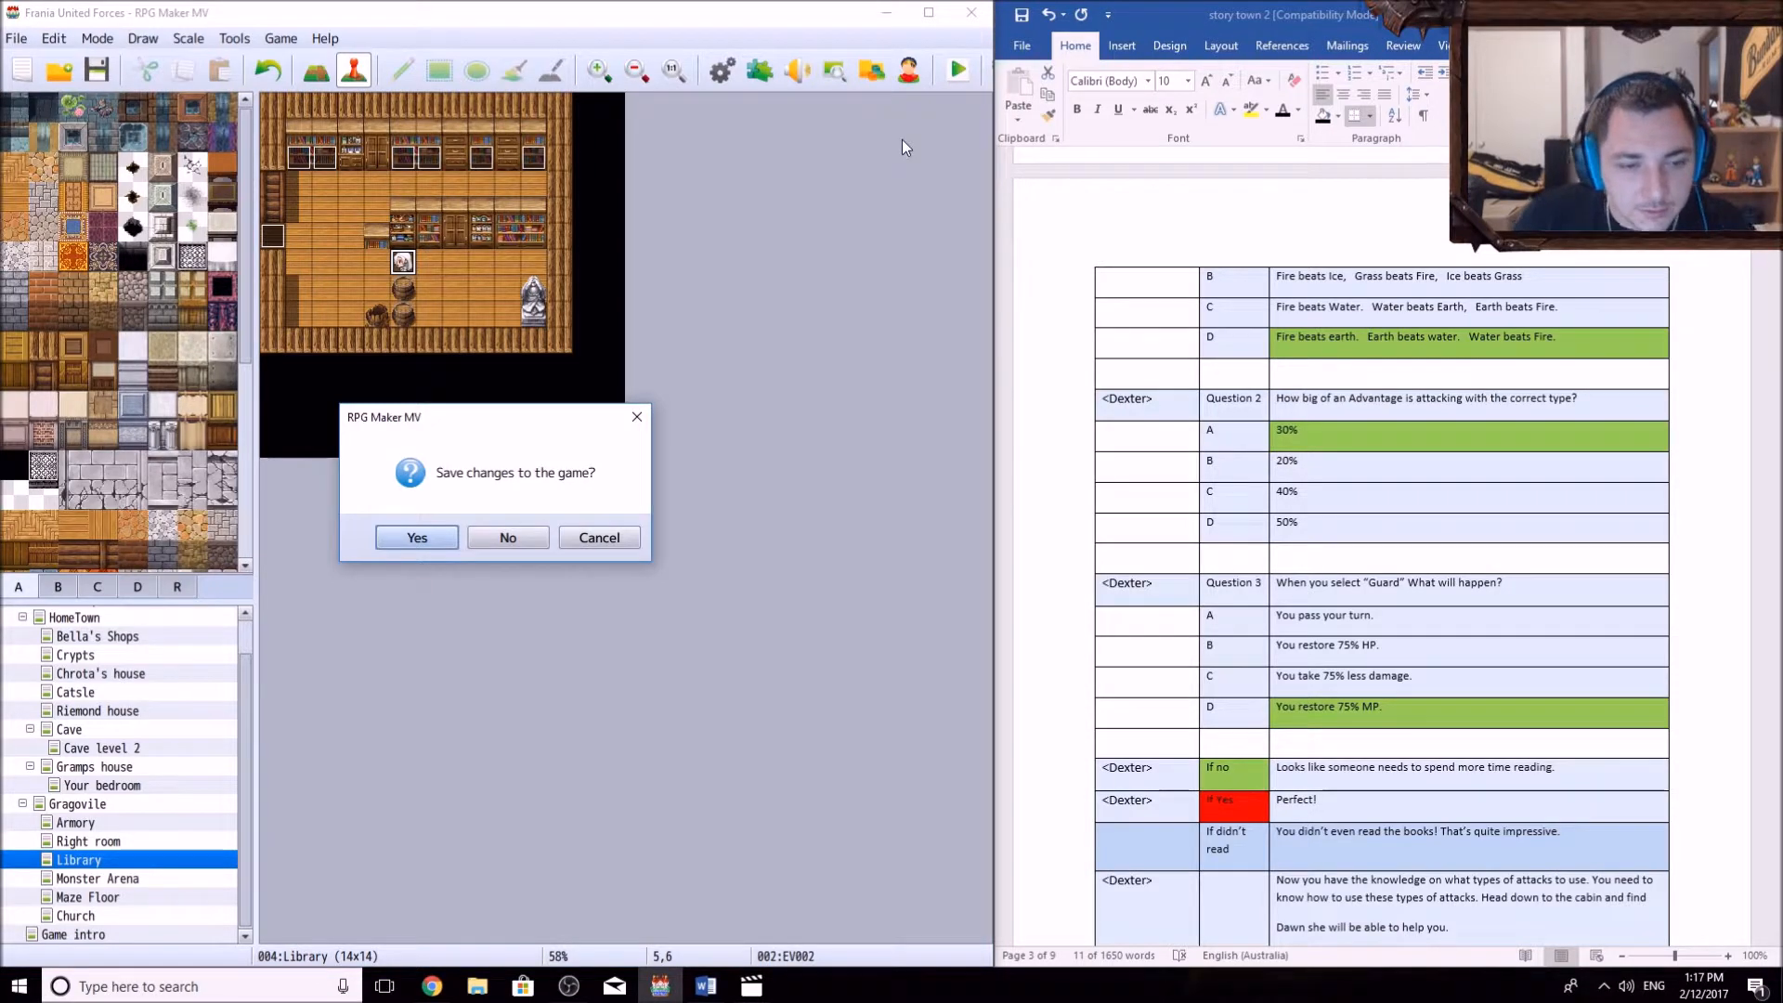
pyautogui.press('Return')
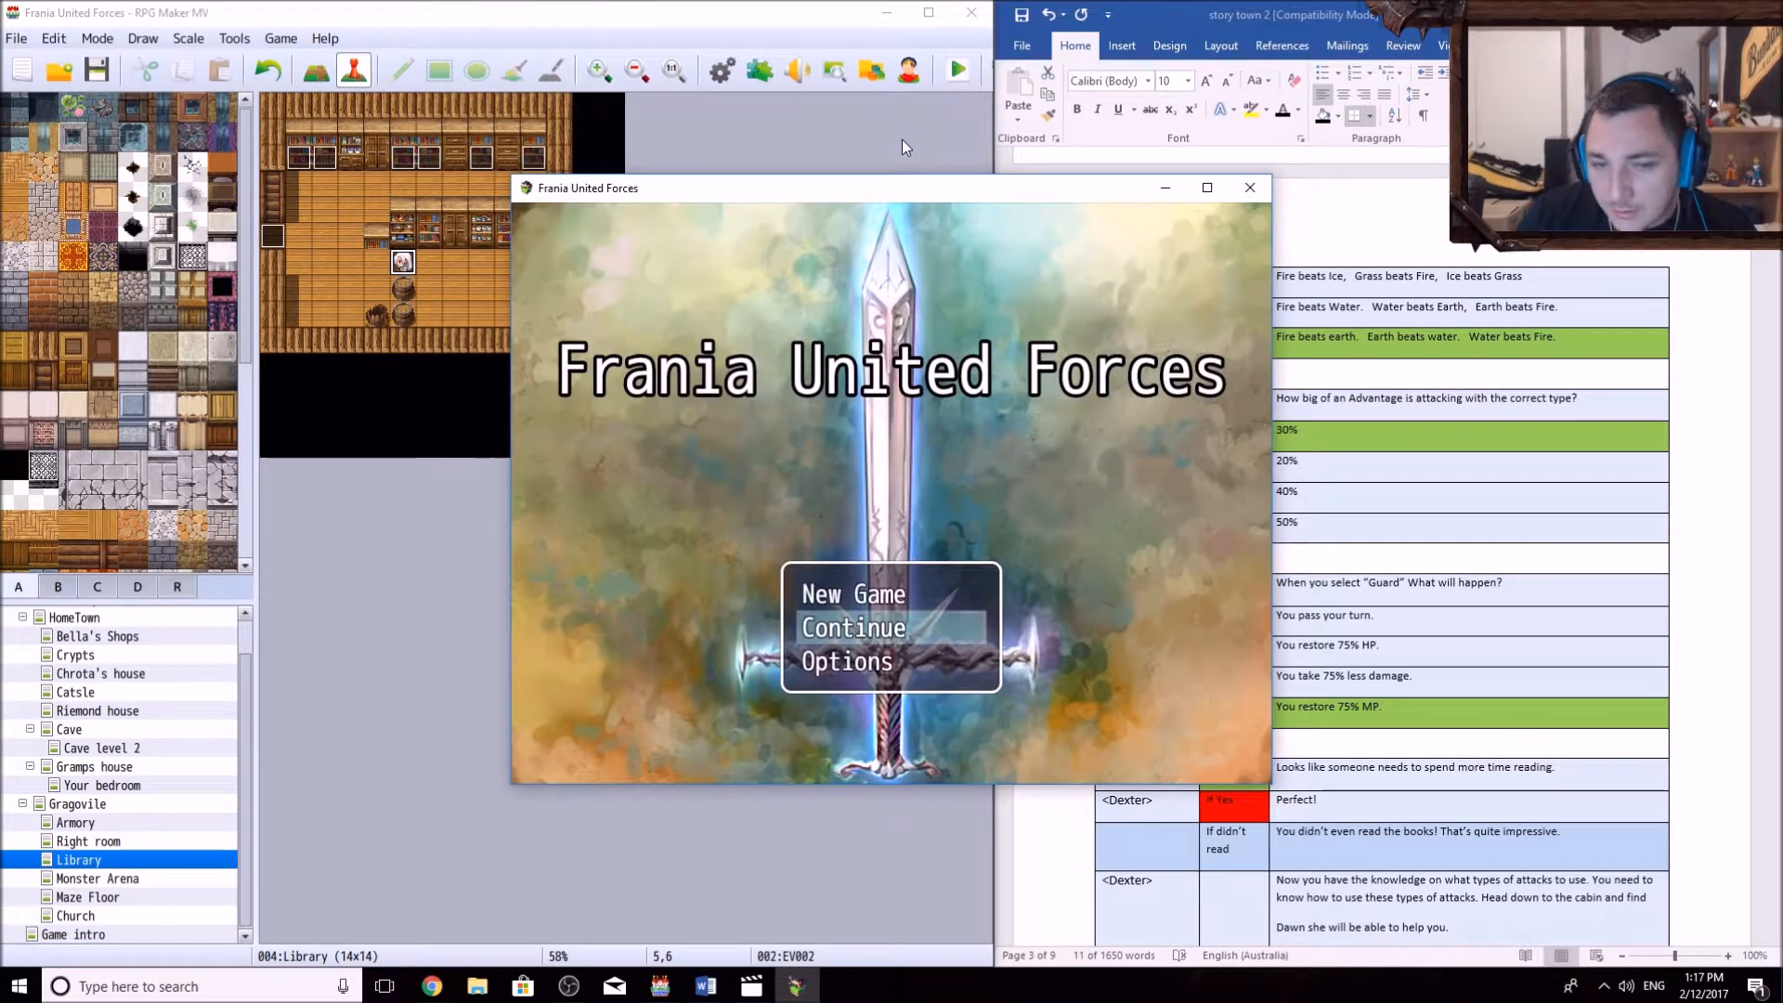
# - Load save File 1 in the playtest, advance past Fraxis's dialogue and walk the party into the library
pyautogui.press('Return')
pyautogui.press('Return')
pyautogui.press('Return')
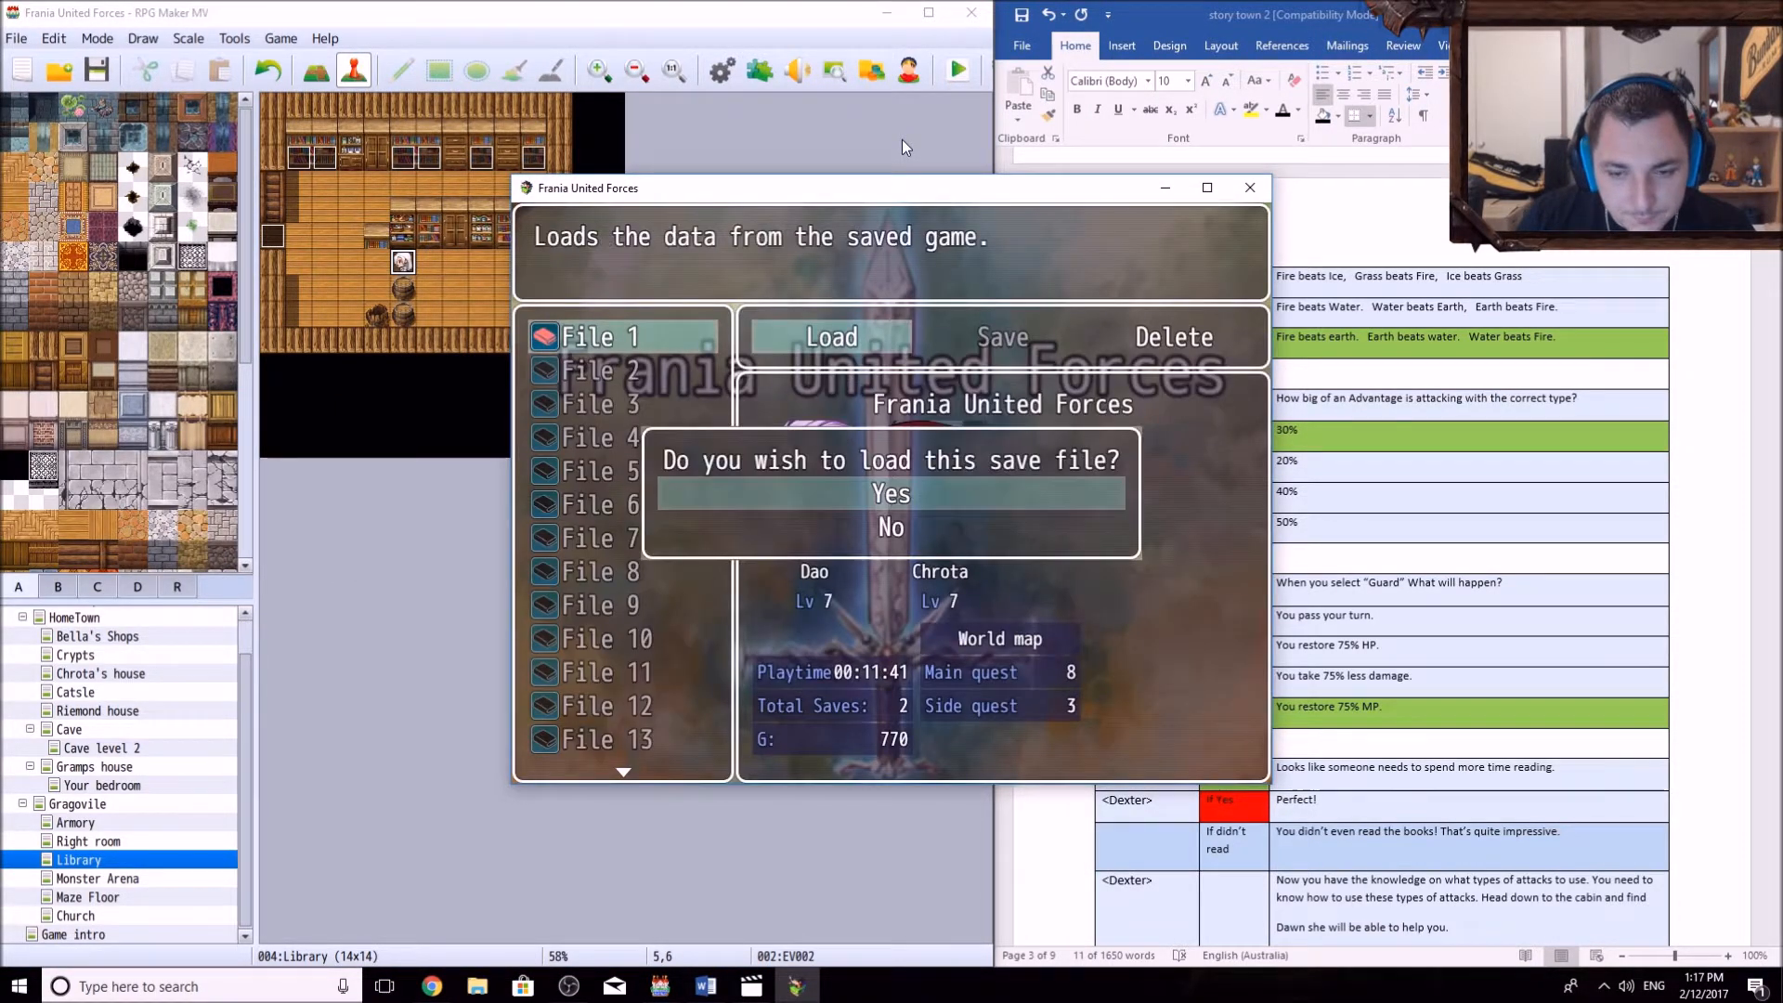
pyautogui.press('Return')
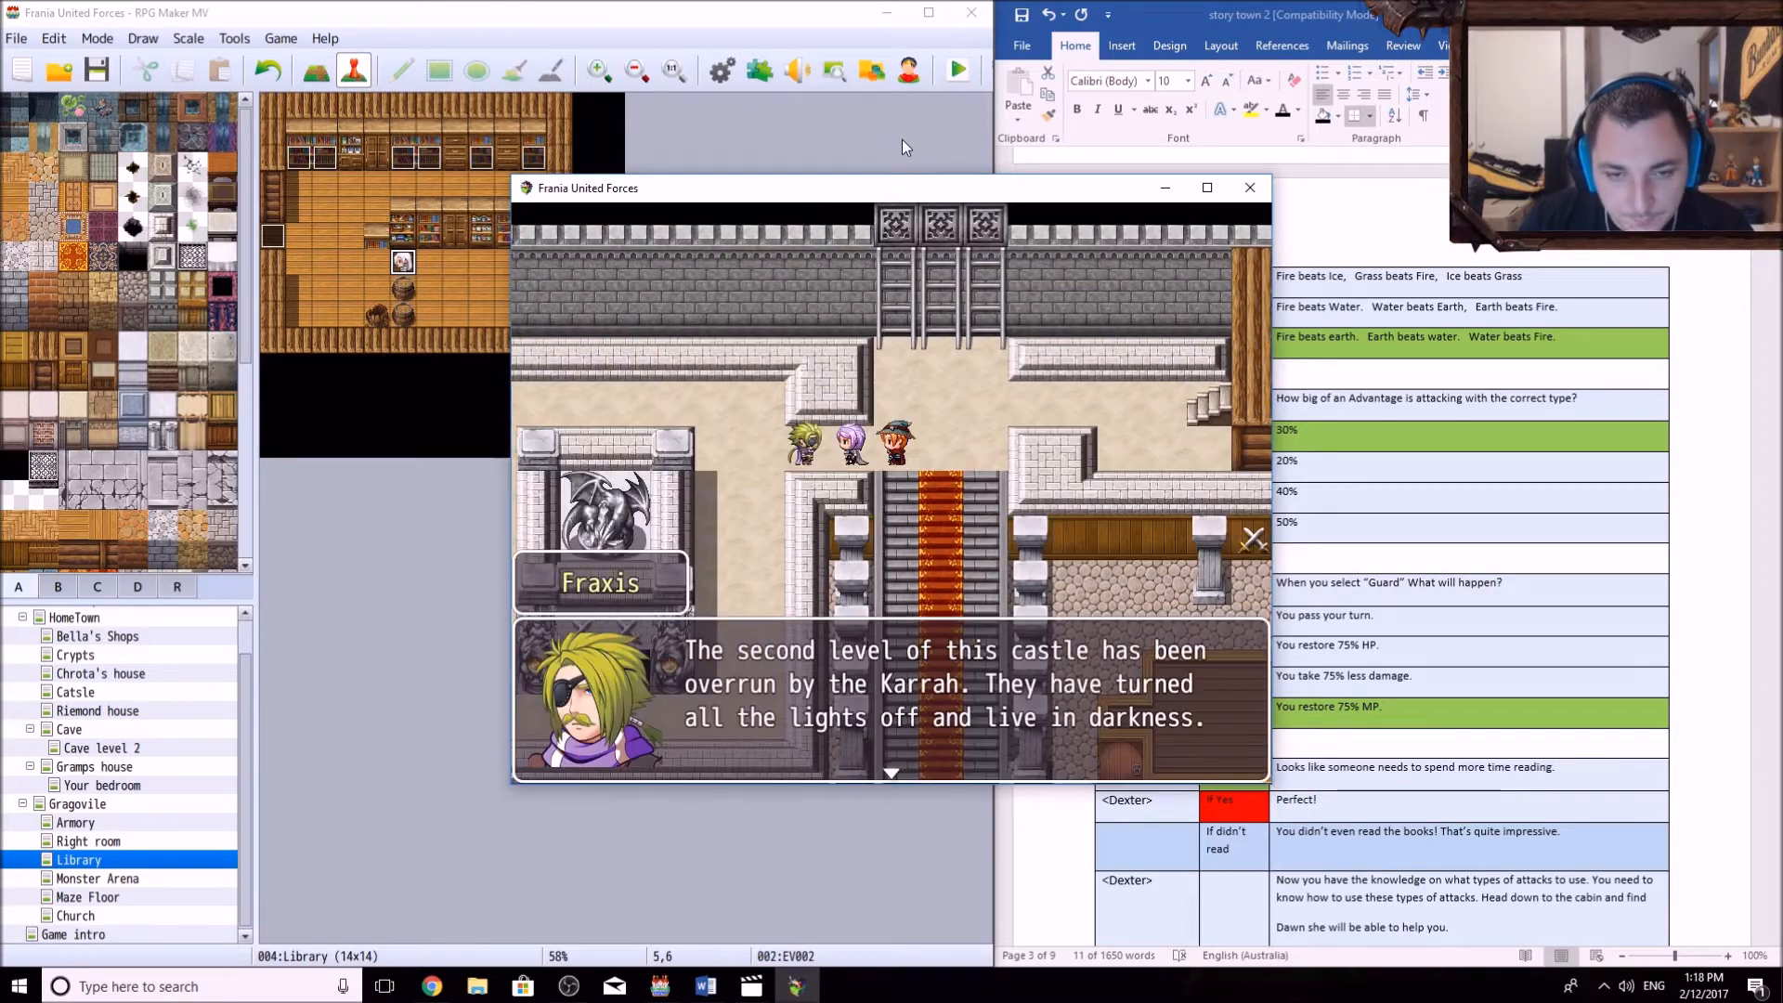
pyautogui.press('Return')
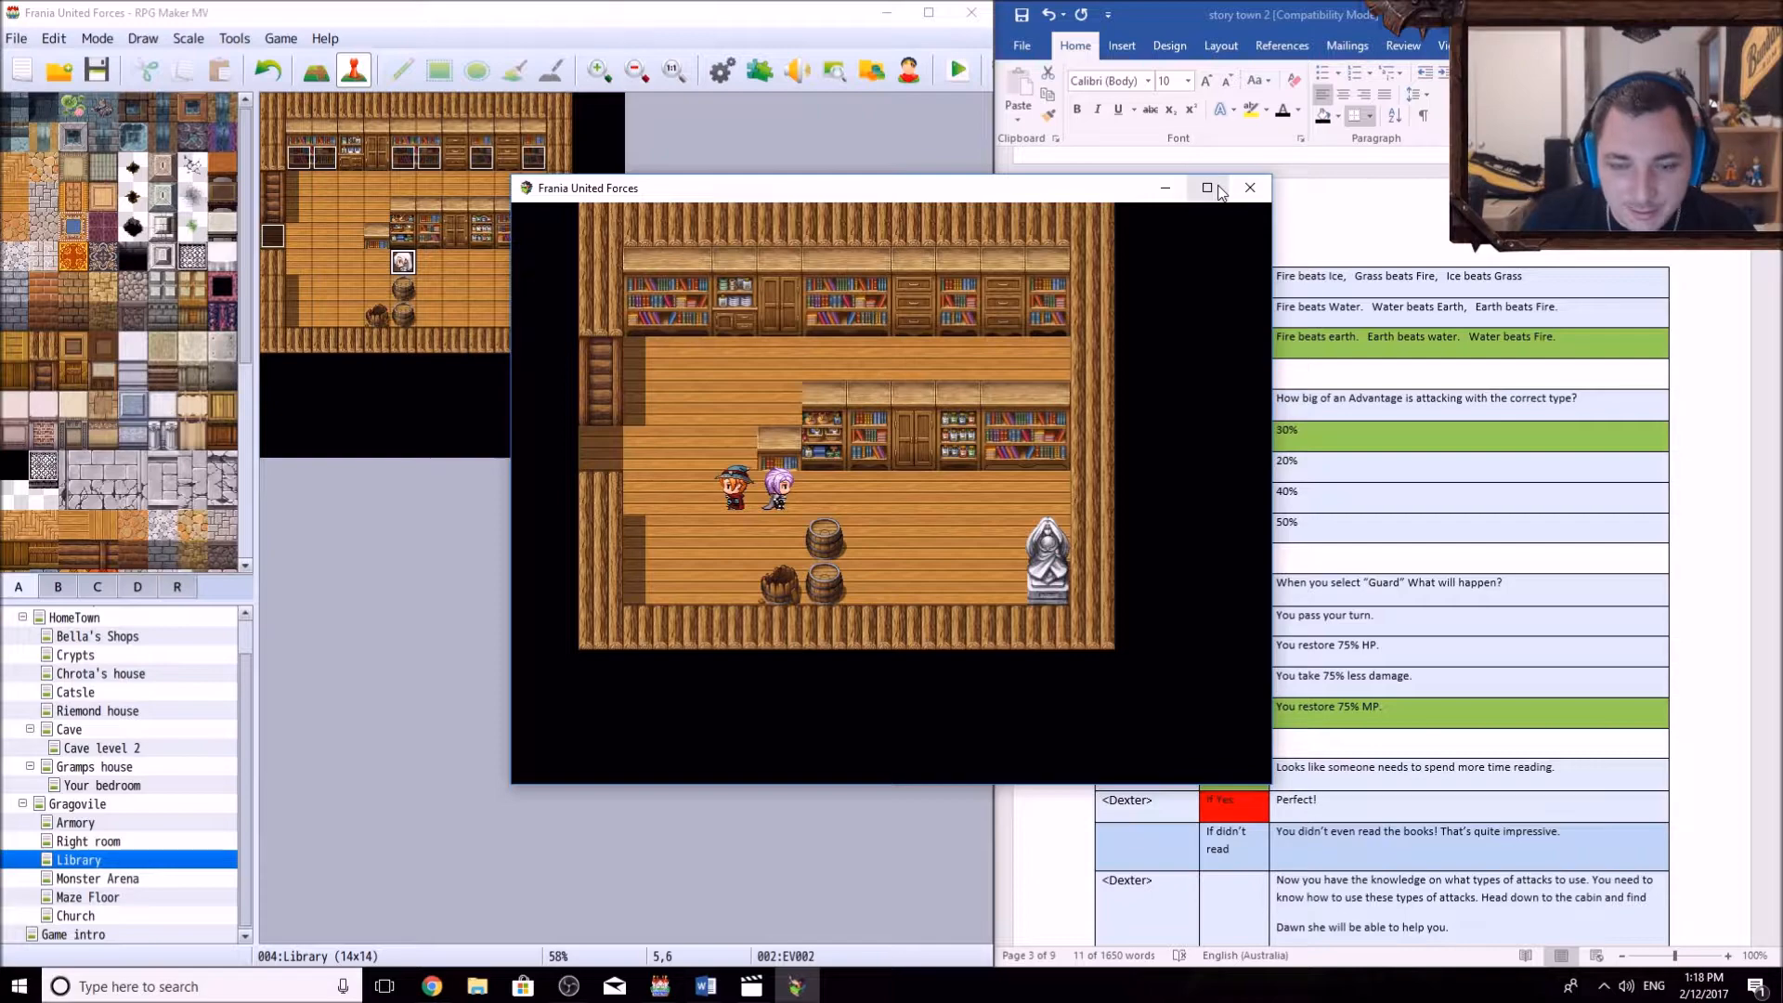
# - Save the playtest progress in the library to File 5 and close the playtest
pyautogui.press('Escape')
pyautogui.click(573, 412)
pyautogui.click(574, 412)
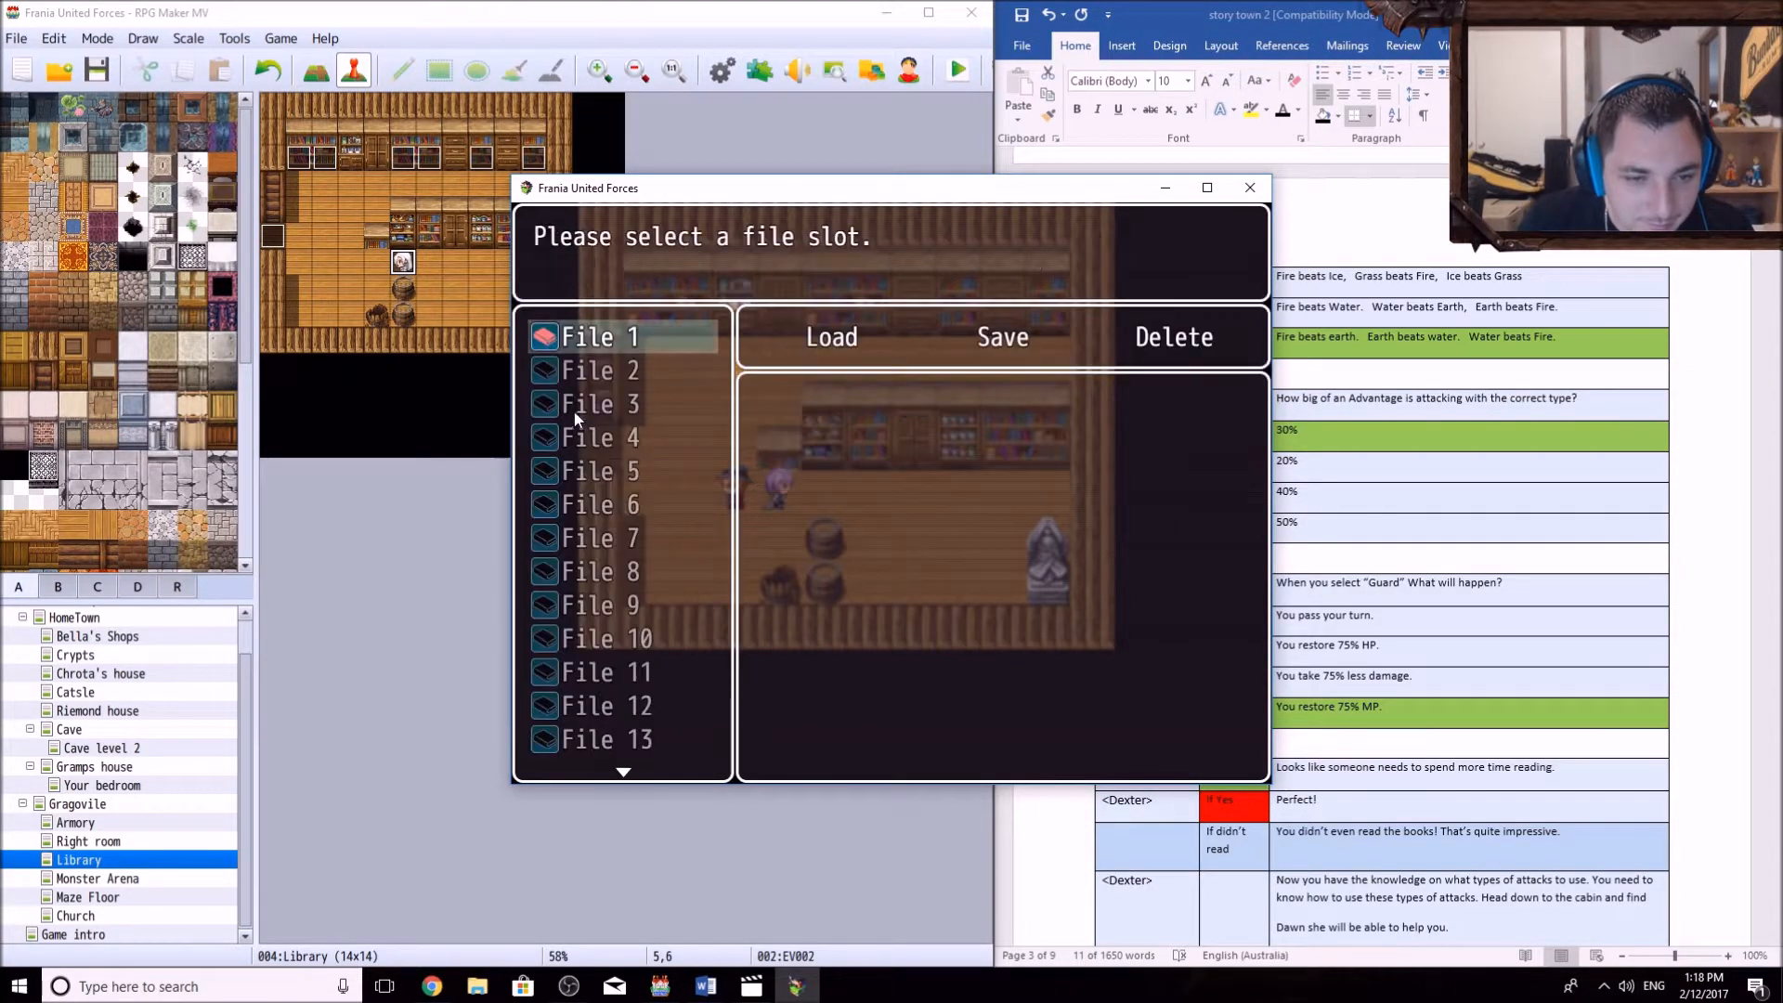
pyautogui.doubleClick(622, 469)
pyautogui.click(998, 345)
pyautogui.press('Escape')
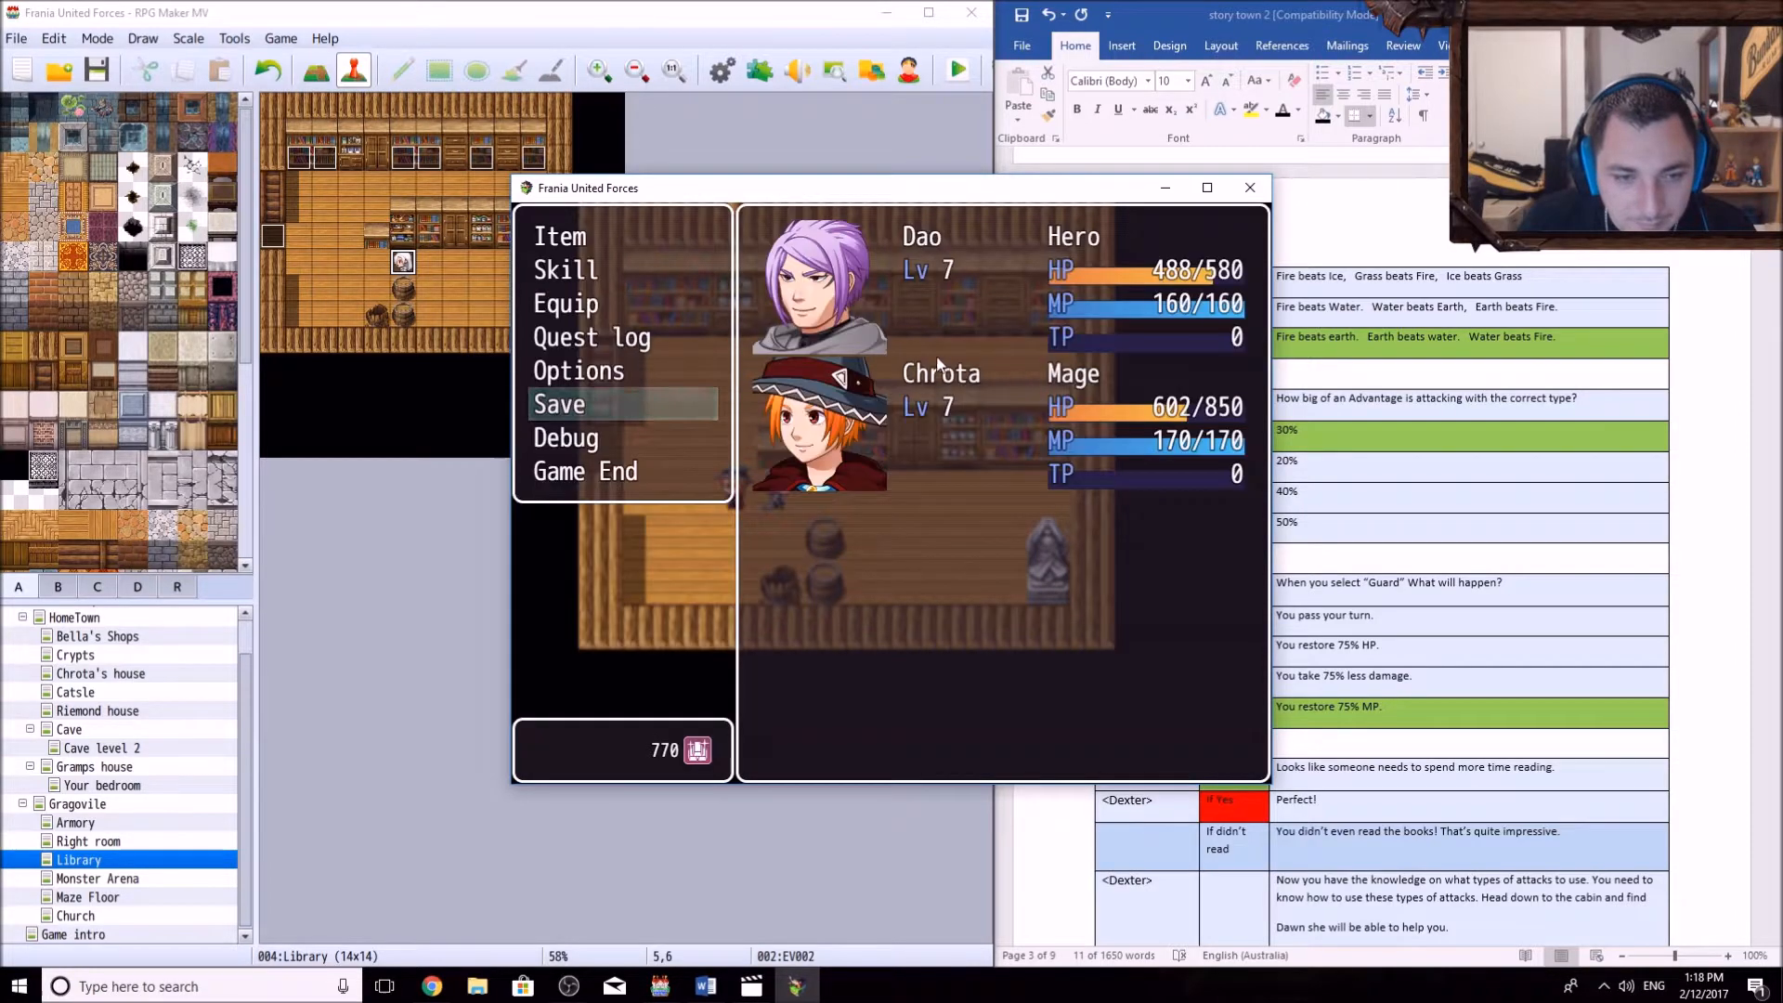
pyautogui.press('Escape')
pyautogui.click(1249, 187)
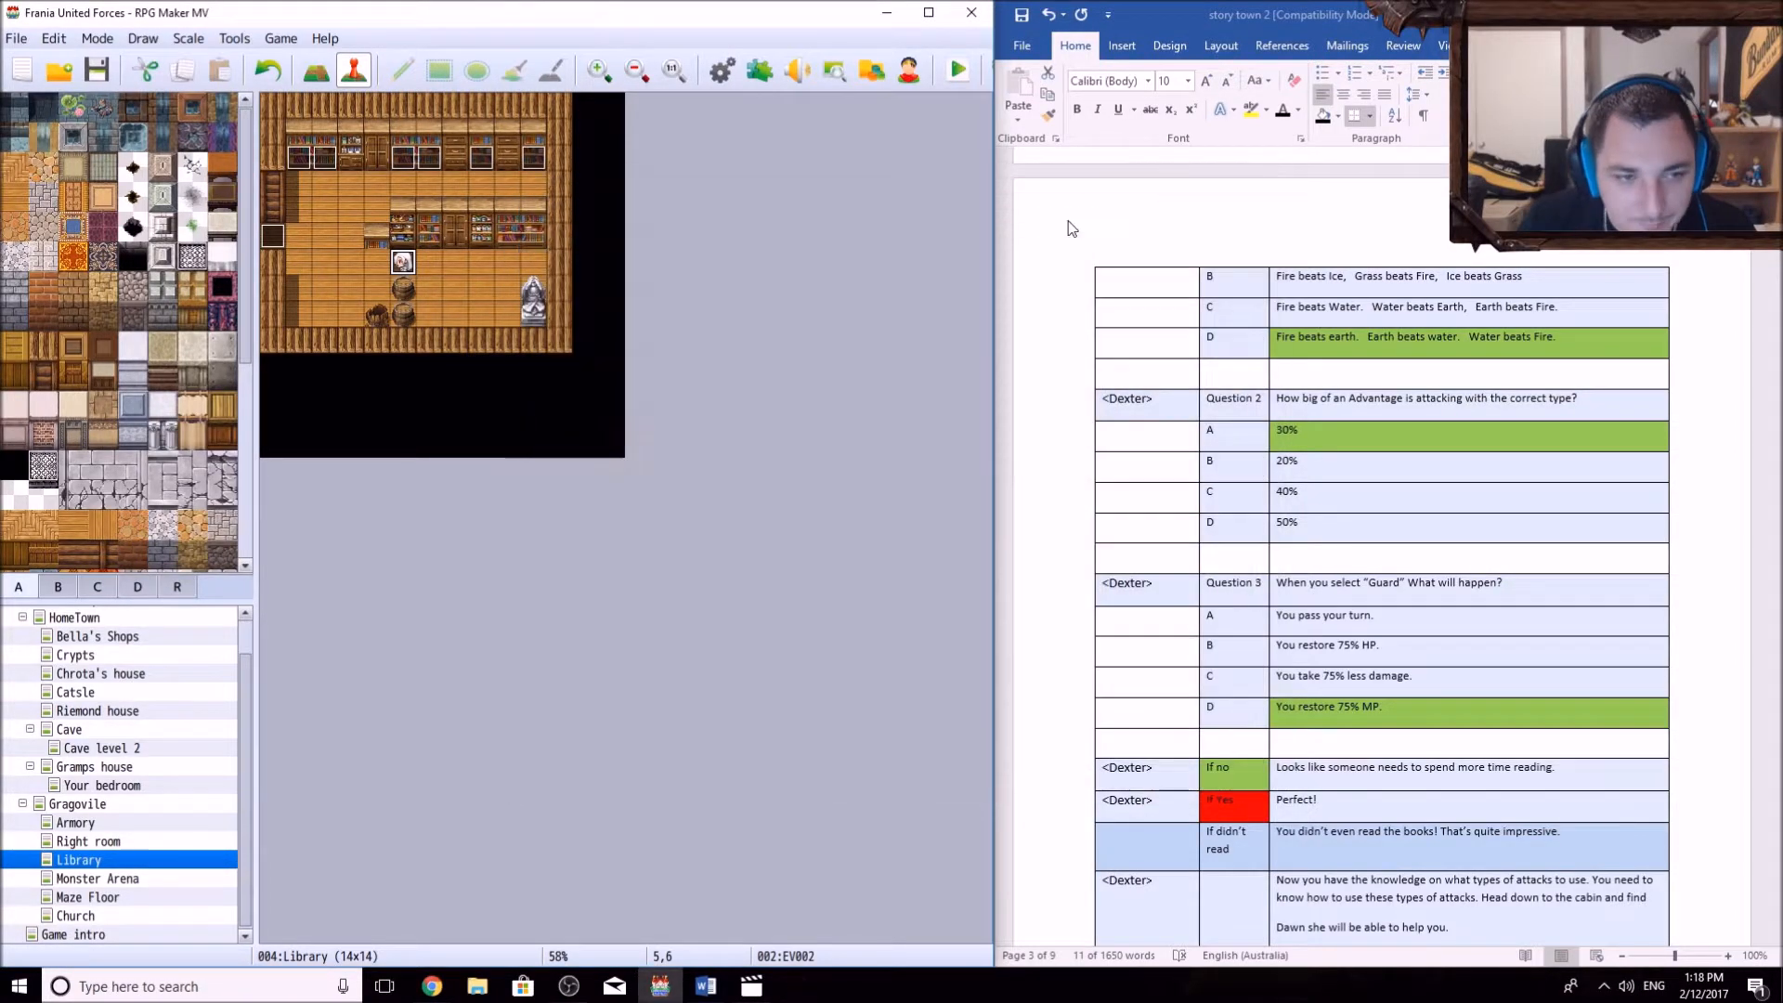
# - Check the pages of Dexter's event and enable a self switch condition on page 4
pyautogui.doubleClick(403, 262)
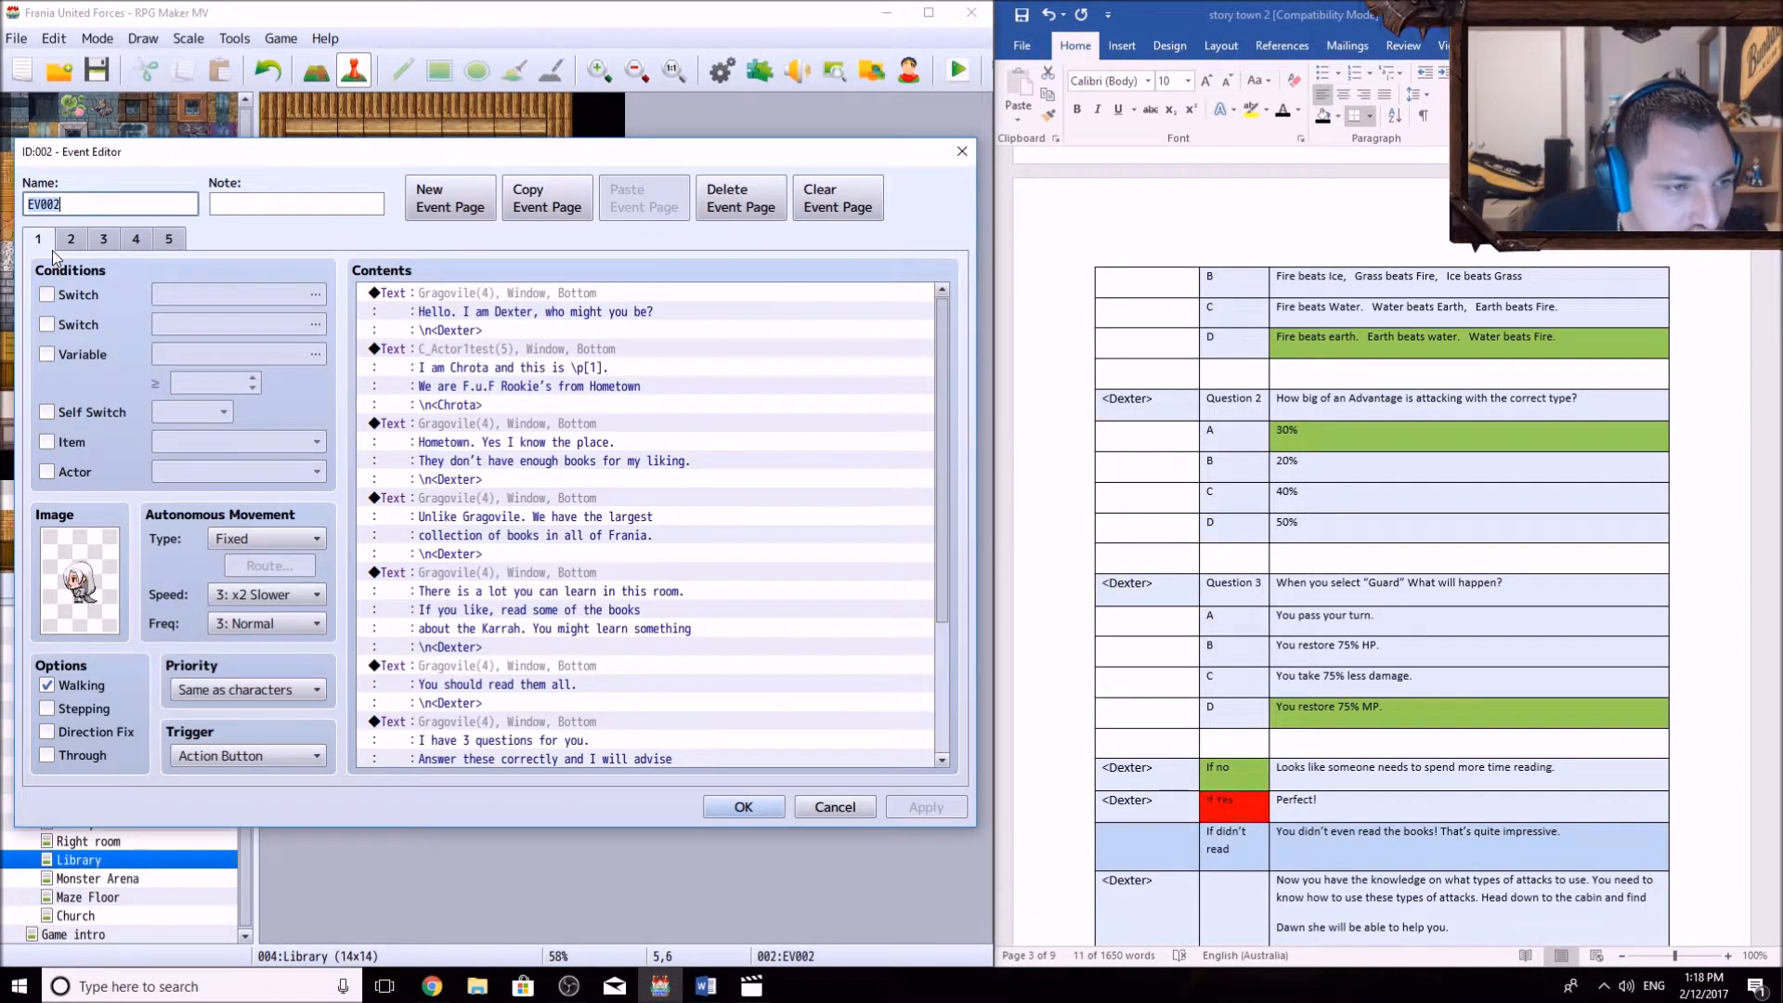
pyautogui.click(80, 244)
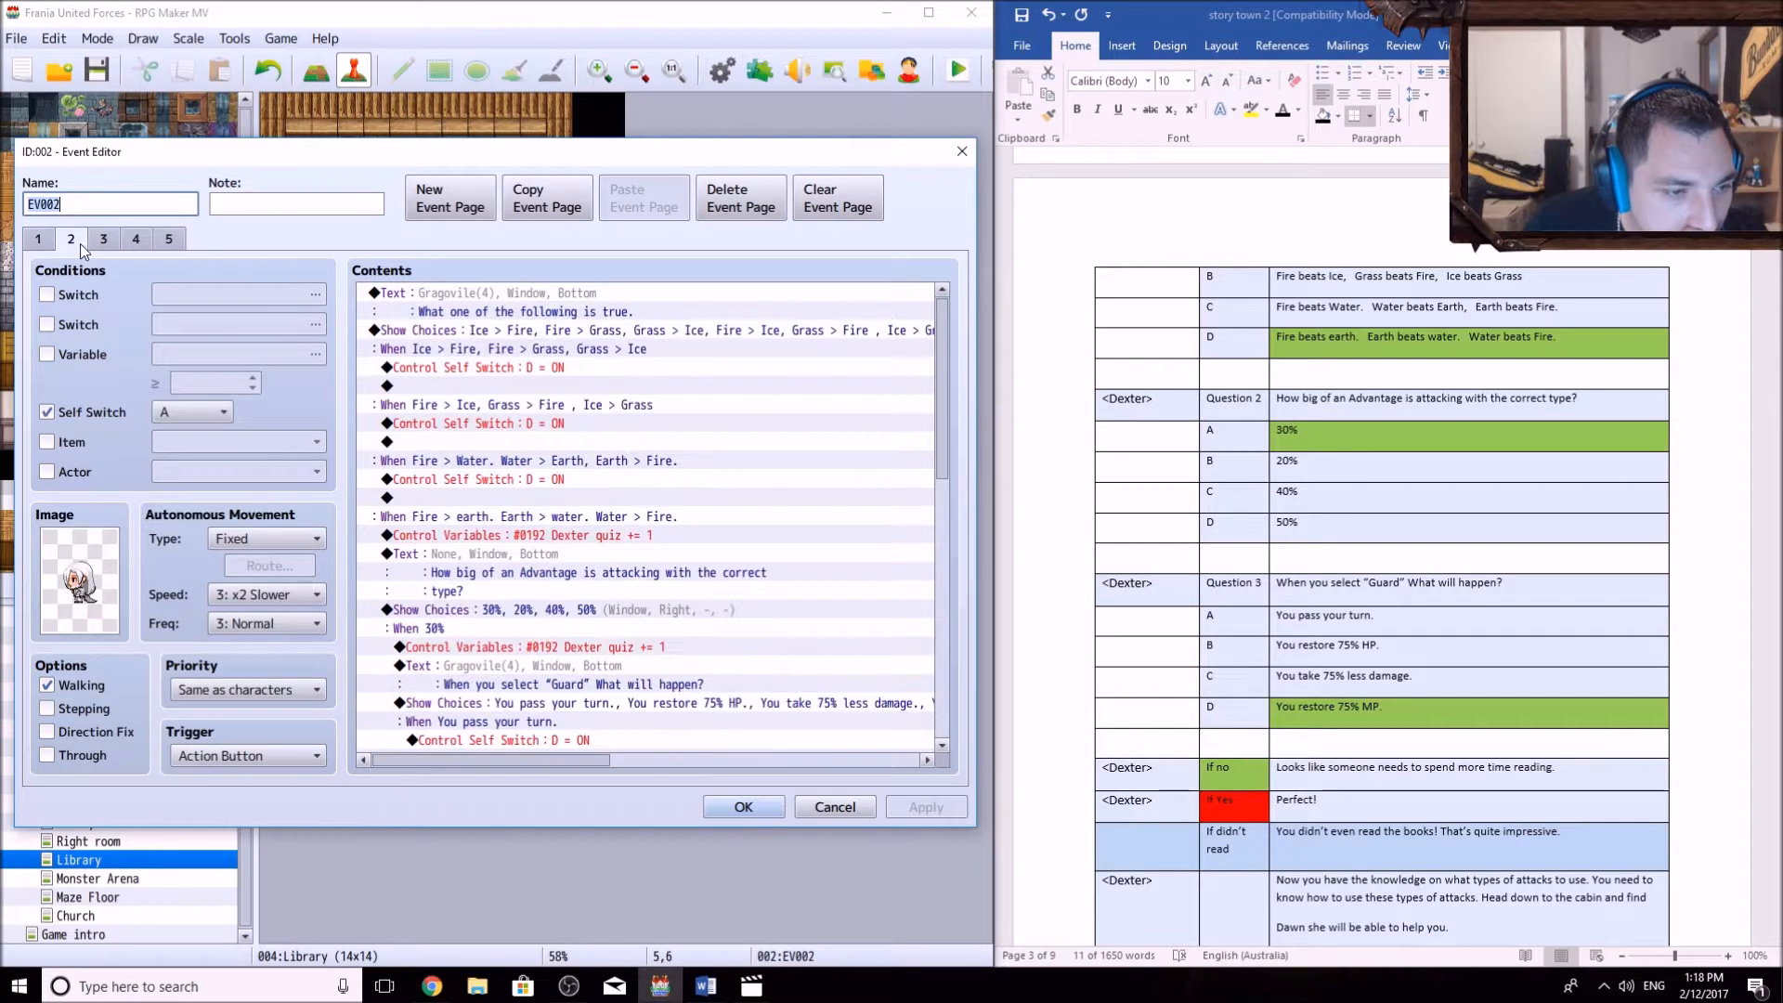
pyautogui.click(103, 239)
pyautogui.click(136, 238)
pyautogui.click(163, 240)
pyautogui.click(135, 239)
pyautogui.click(59, 412)
pyautogui.click(223, 412)
pyautogui.click(190, 479)
pyautogui.click(907, 810)
pyautogui.click(765, 810)
# - Launch a playtest with the changes saved, load File 5 and talk to Dexter
pyautogui.click(955, 65)
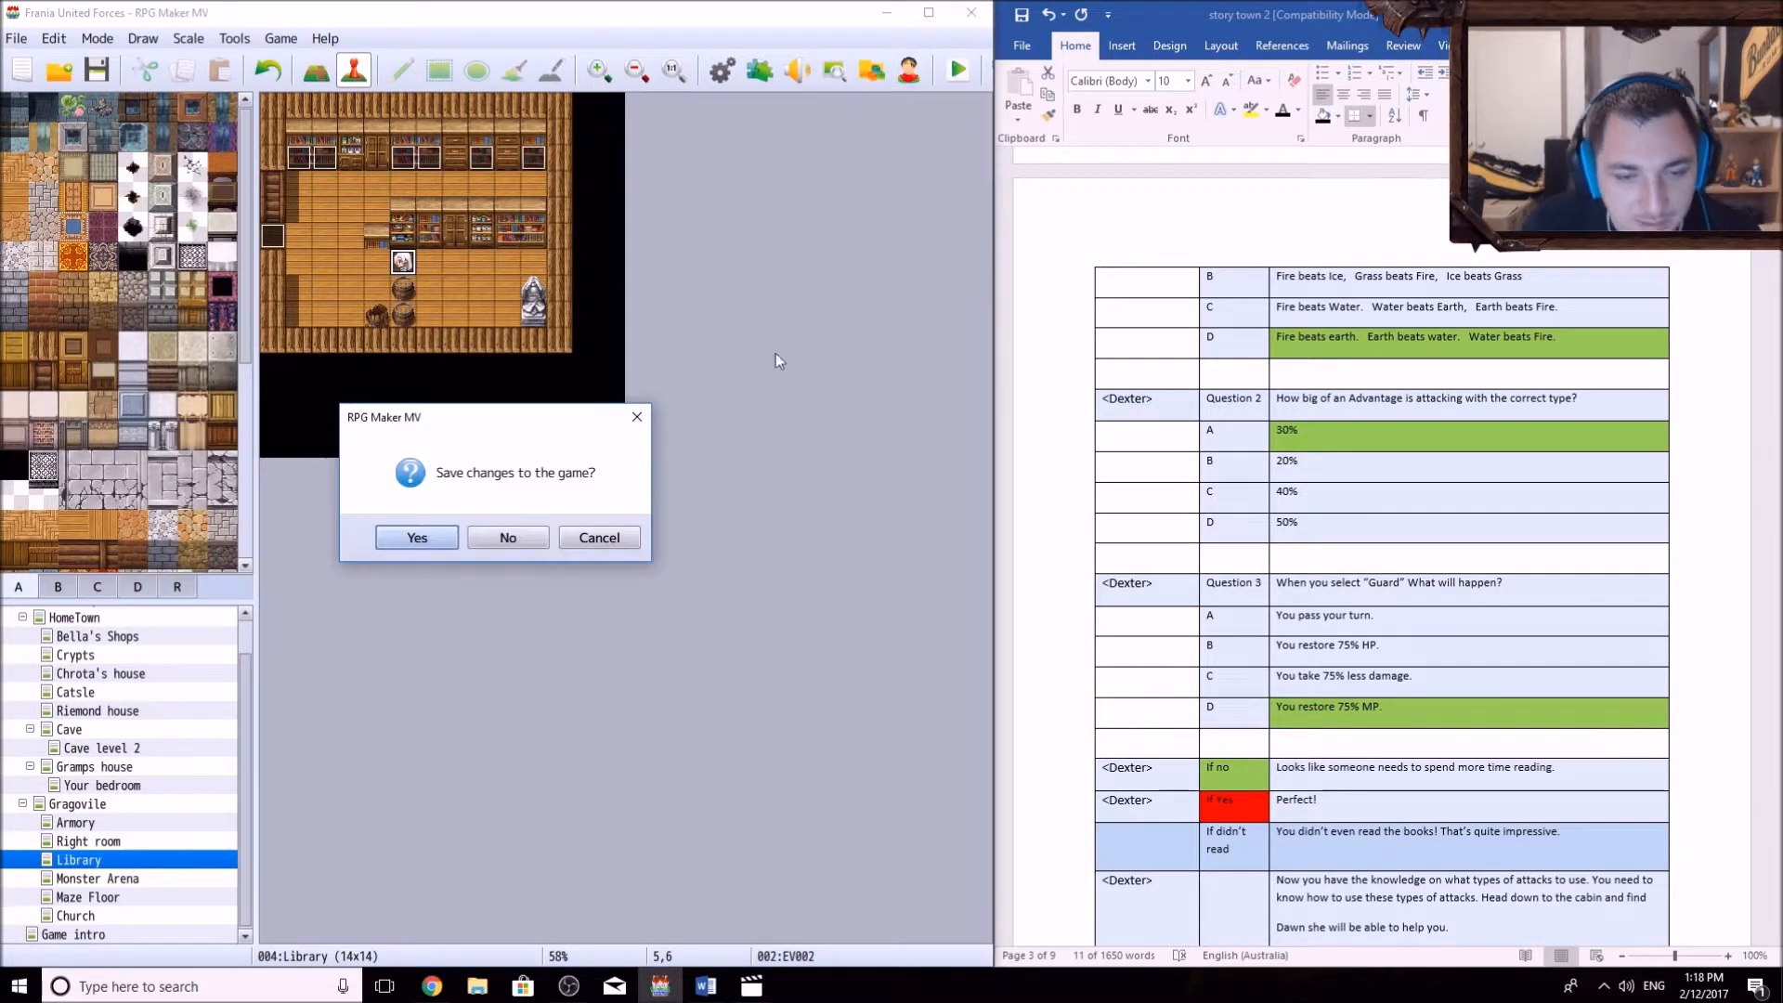
pyautogui.click(414, 541)
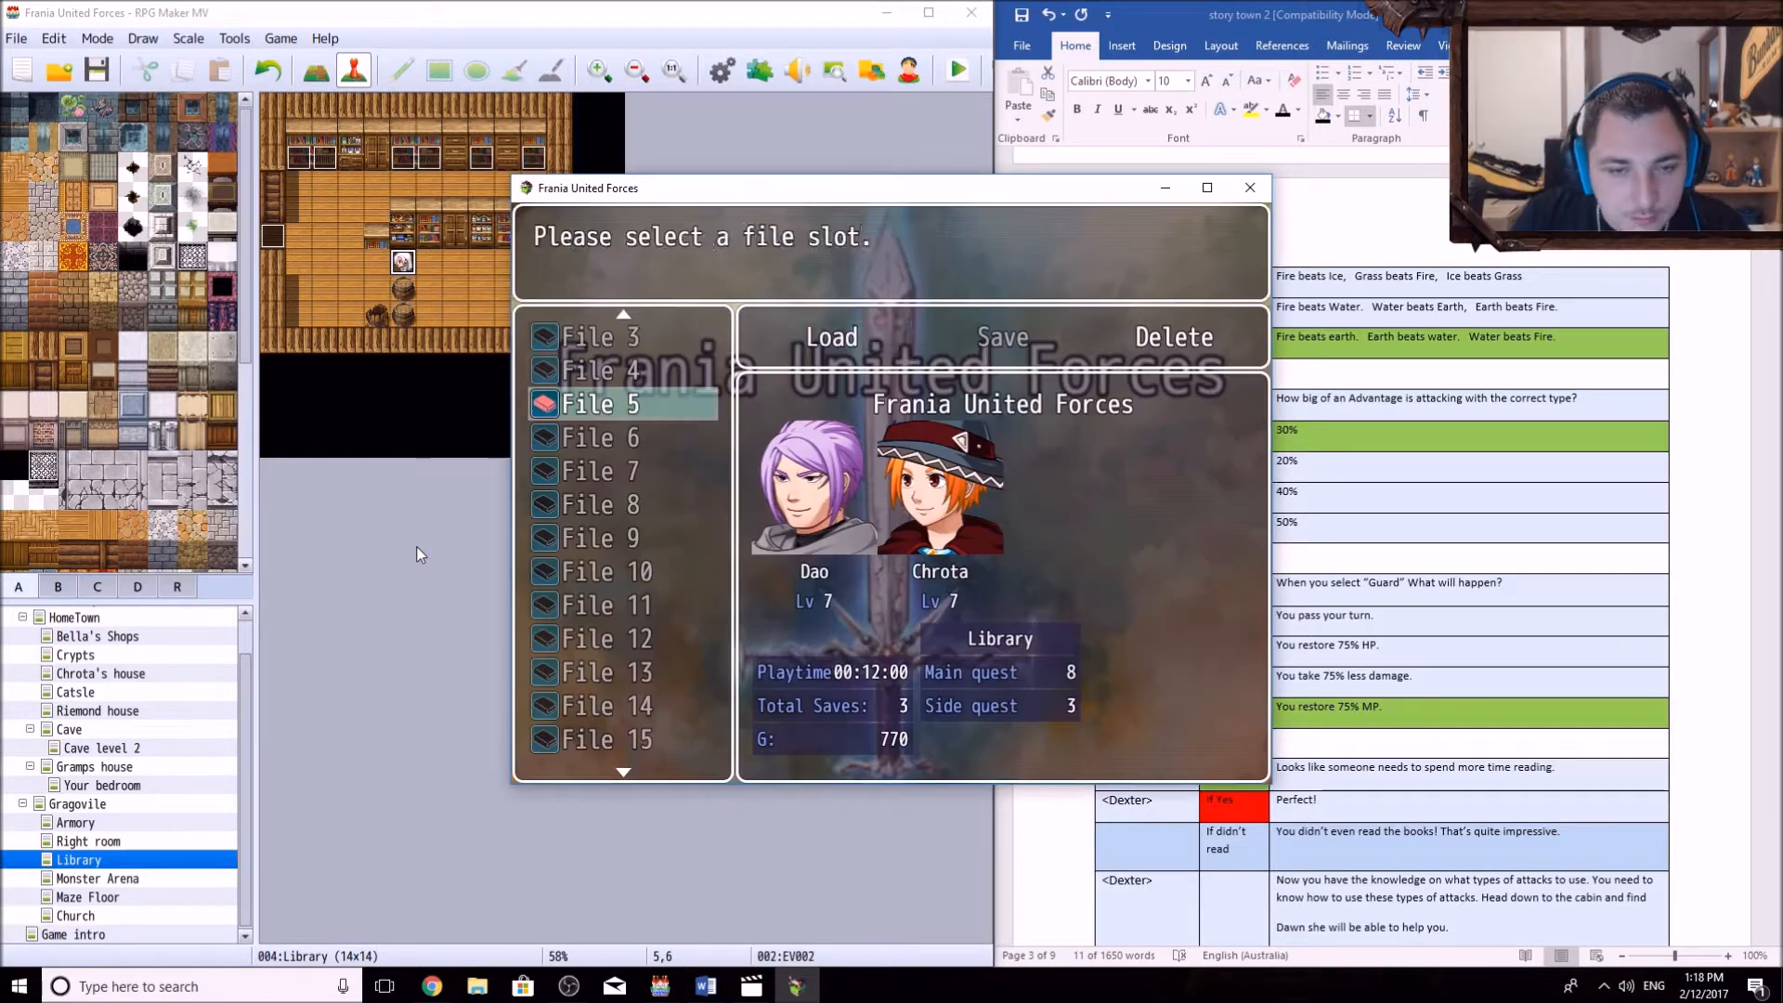
pyautogui.press('Return')
pyautogui.press('Return')
pyautogui.press('Return')
pyautogui.press('Return')
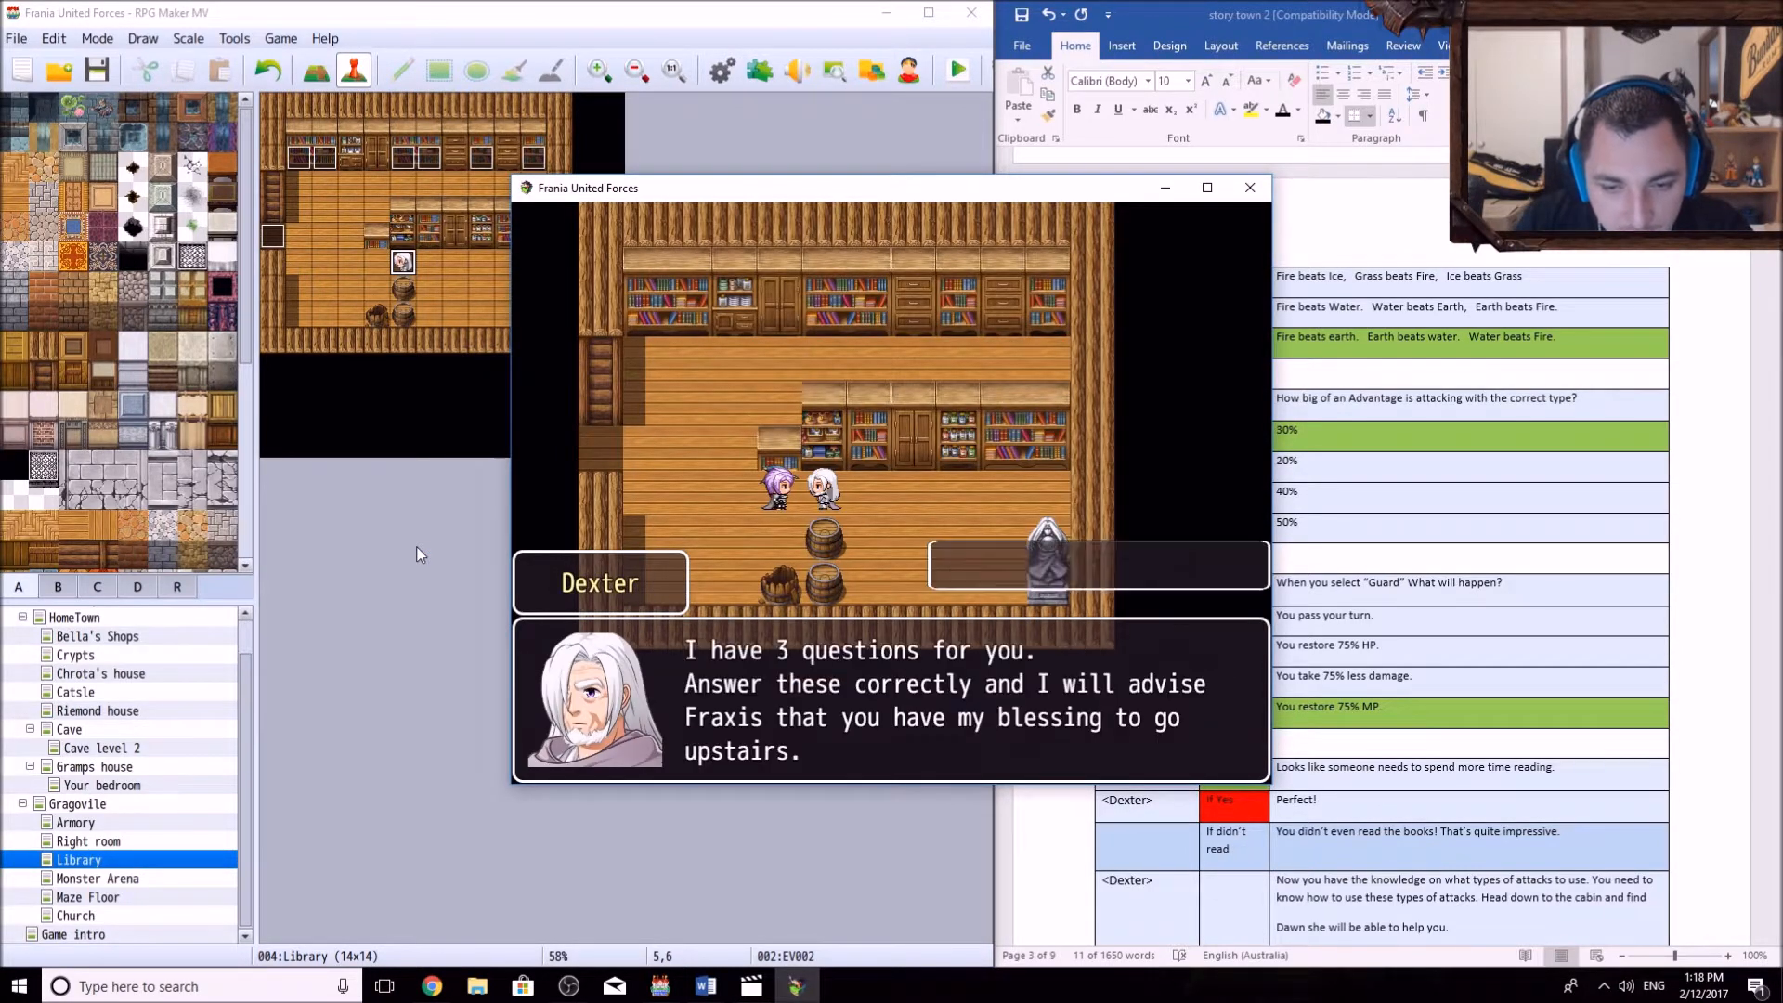
# - Test the quiz with the answers "Fire > earth. Earth > water. Water > Fire.", 30% and "You restore 75% MP.", and talk to Dexter again
pyautogui.press('Return')
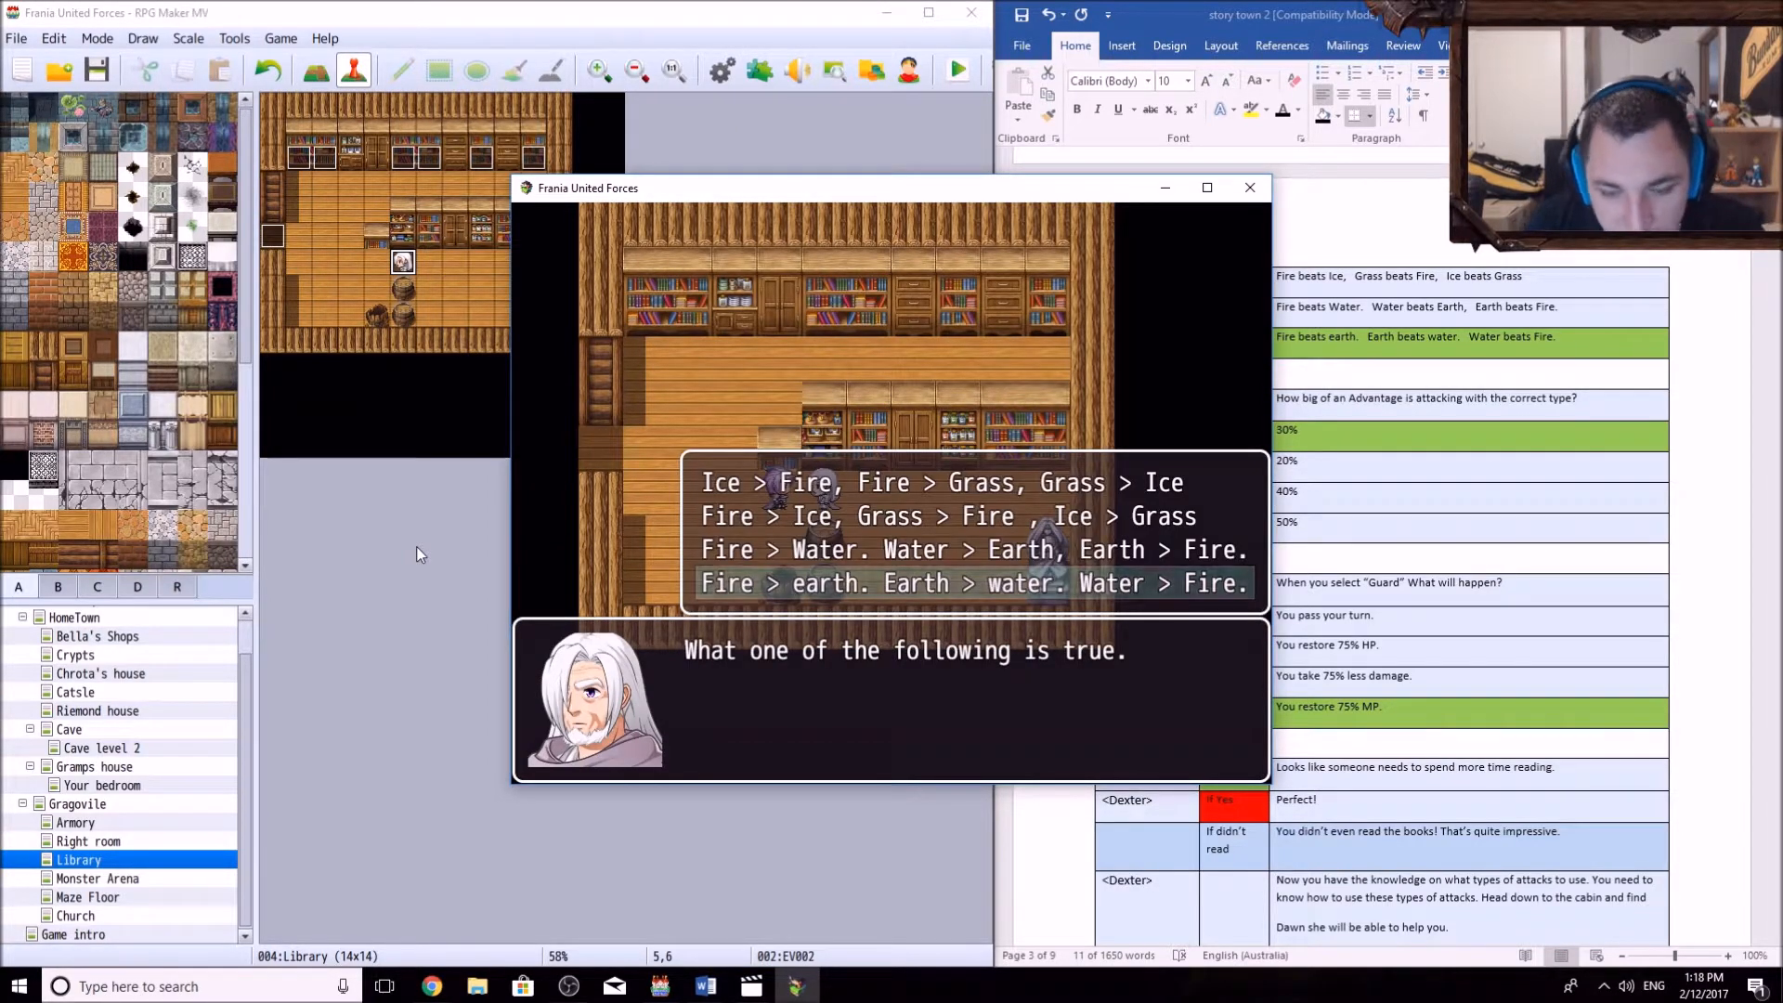
pyautogui.press('Return')
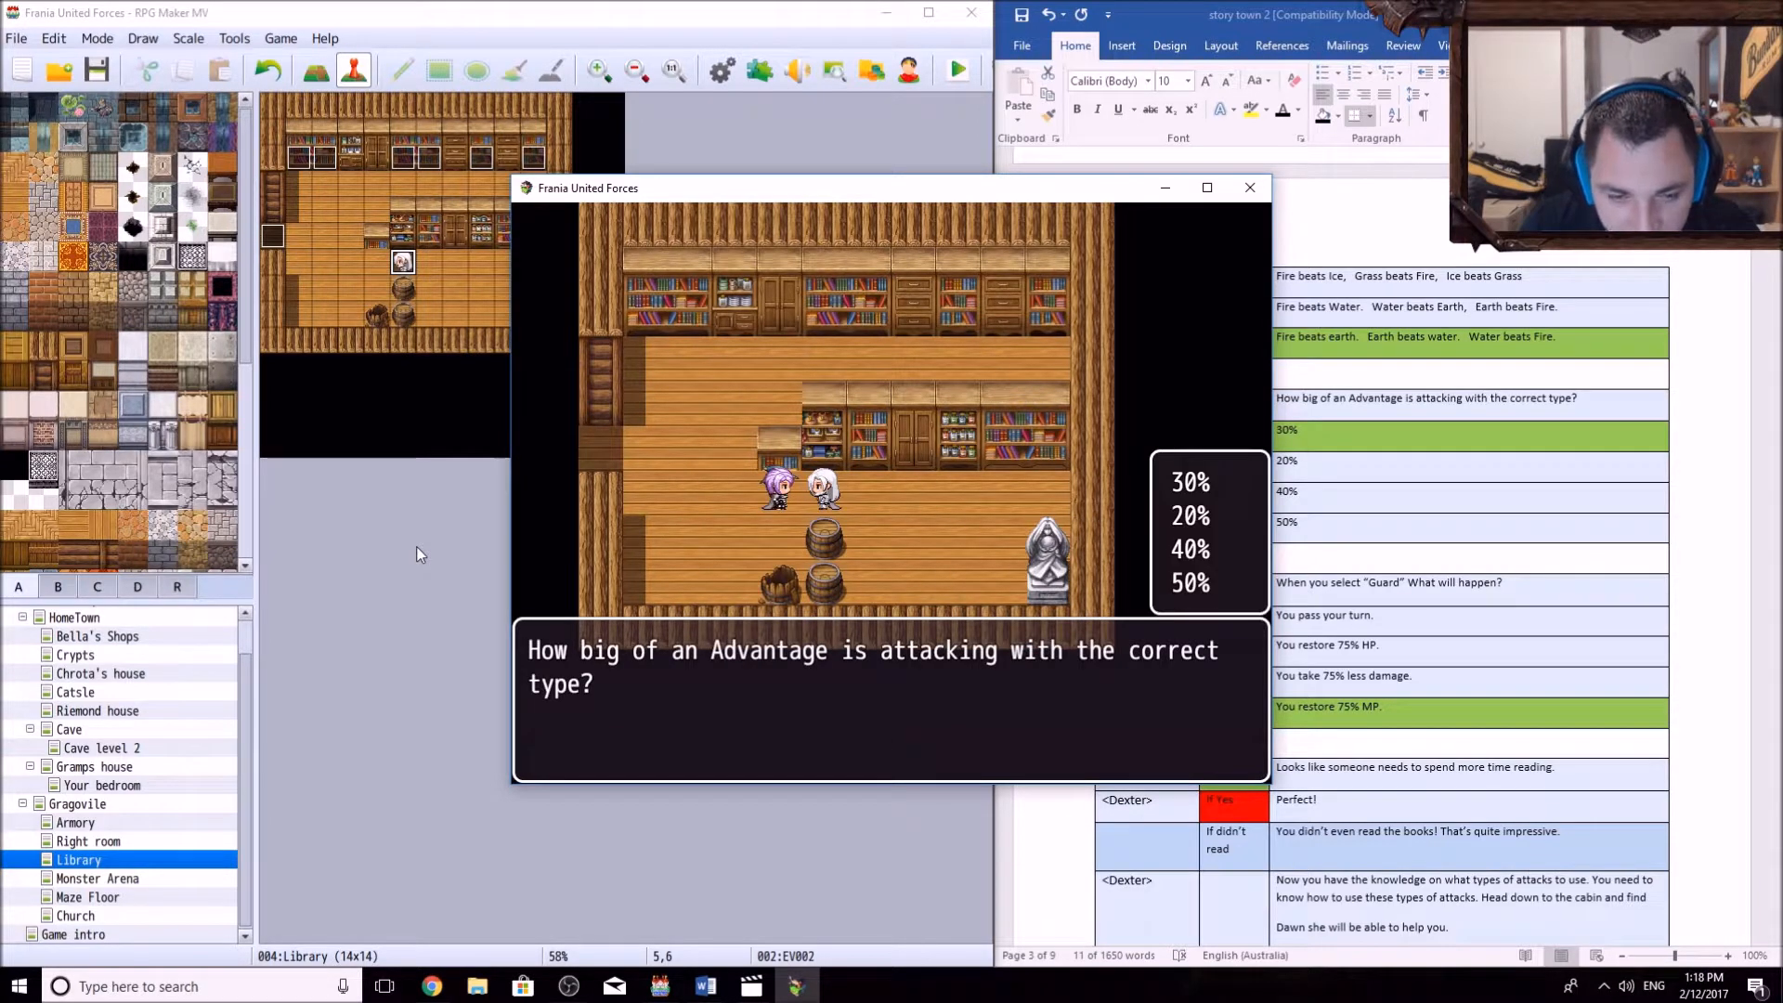
pyautogui.press('Return')
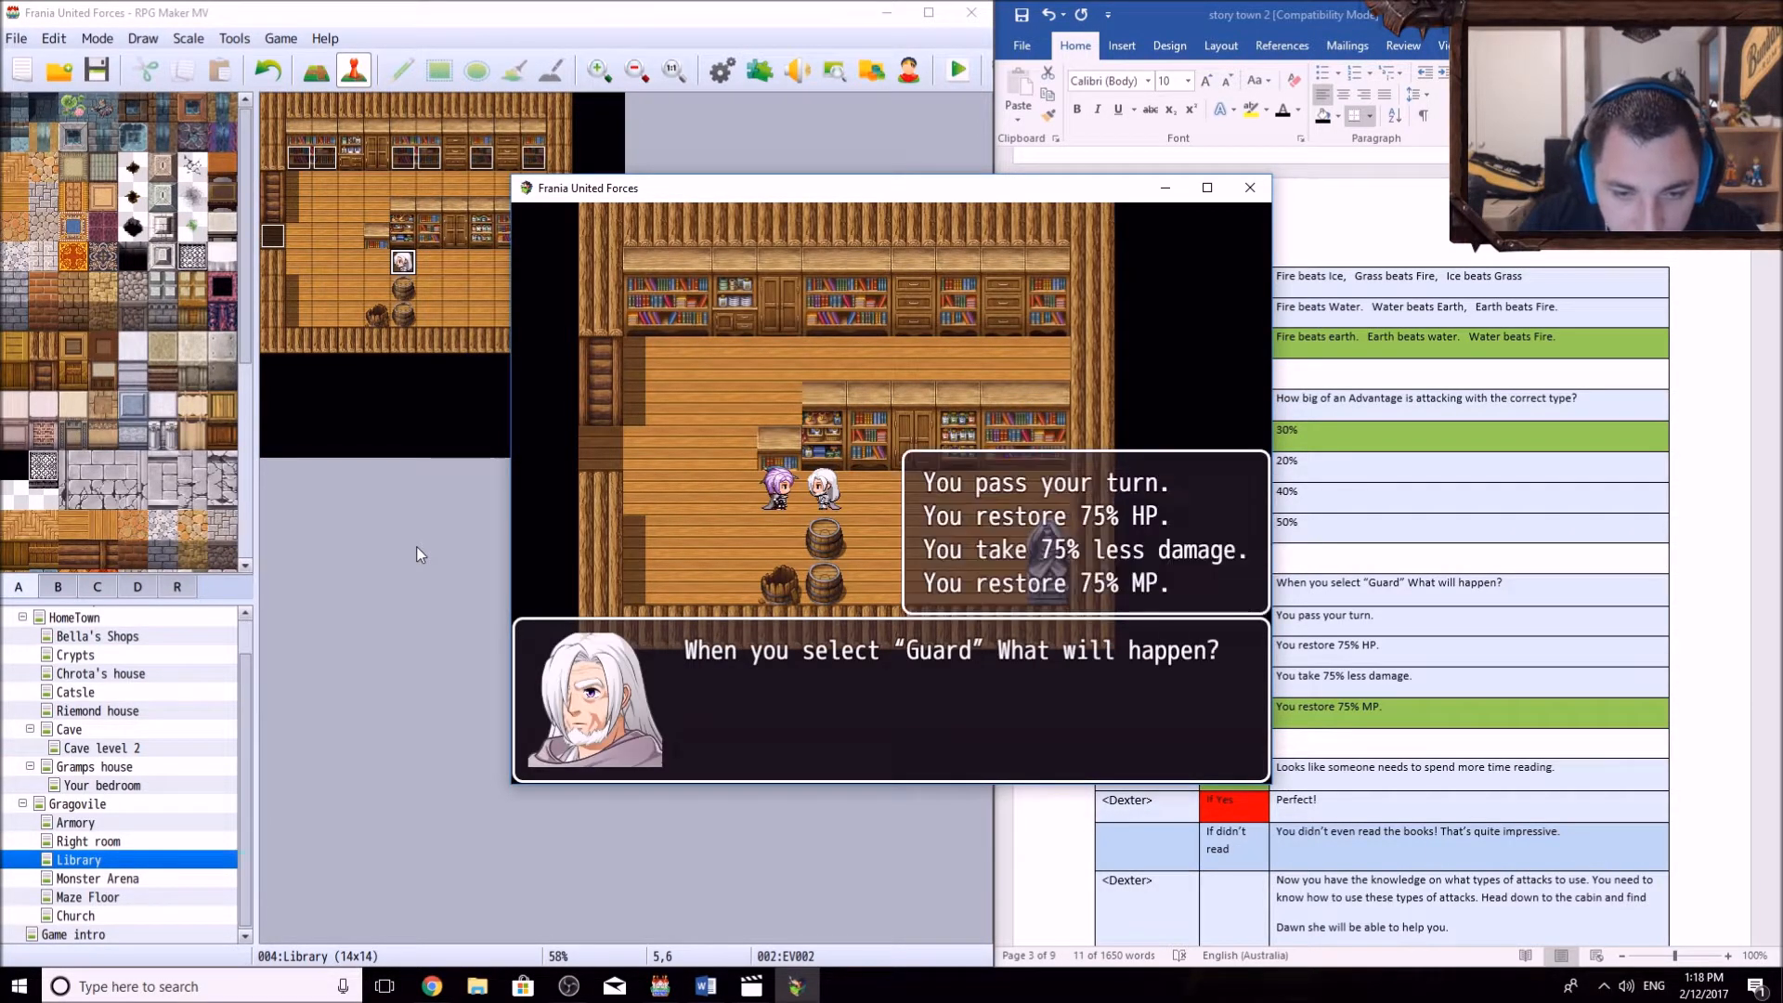
pyautogui.press('Down')
pyautogui.press('Down')
pyautogui.press('Down')
pyautogui.press('Return')
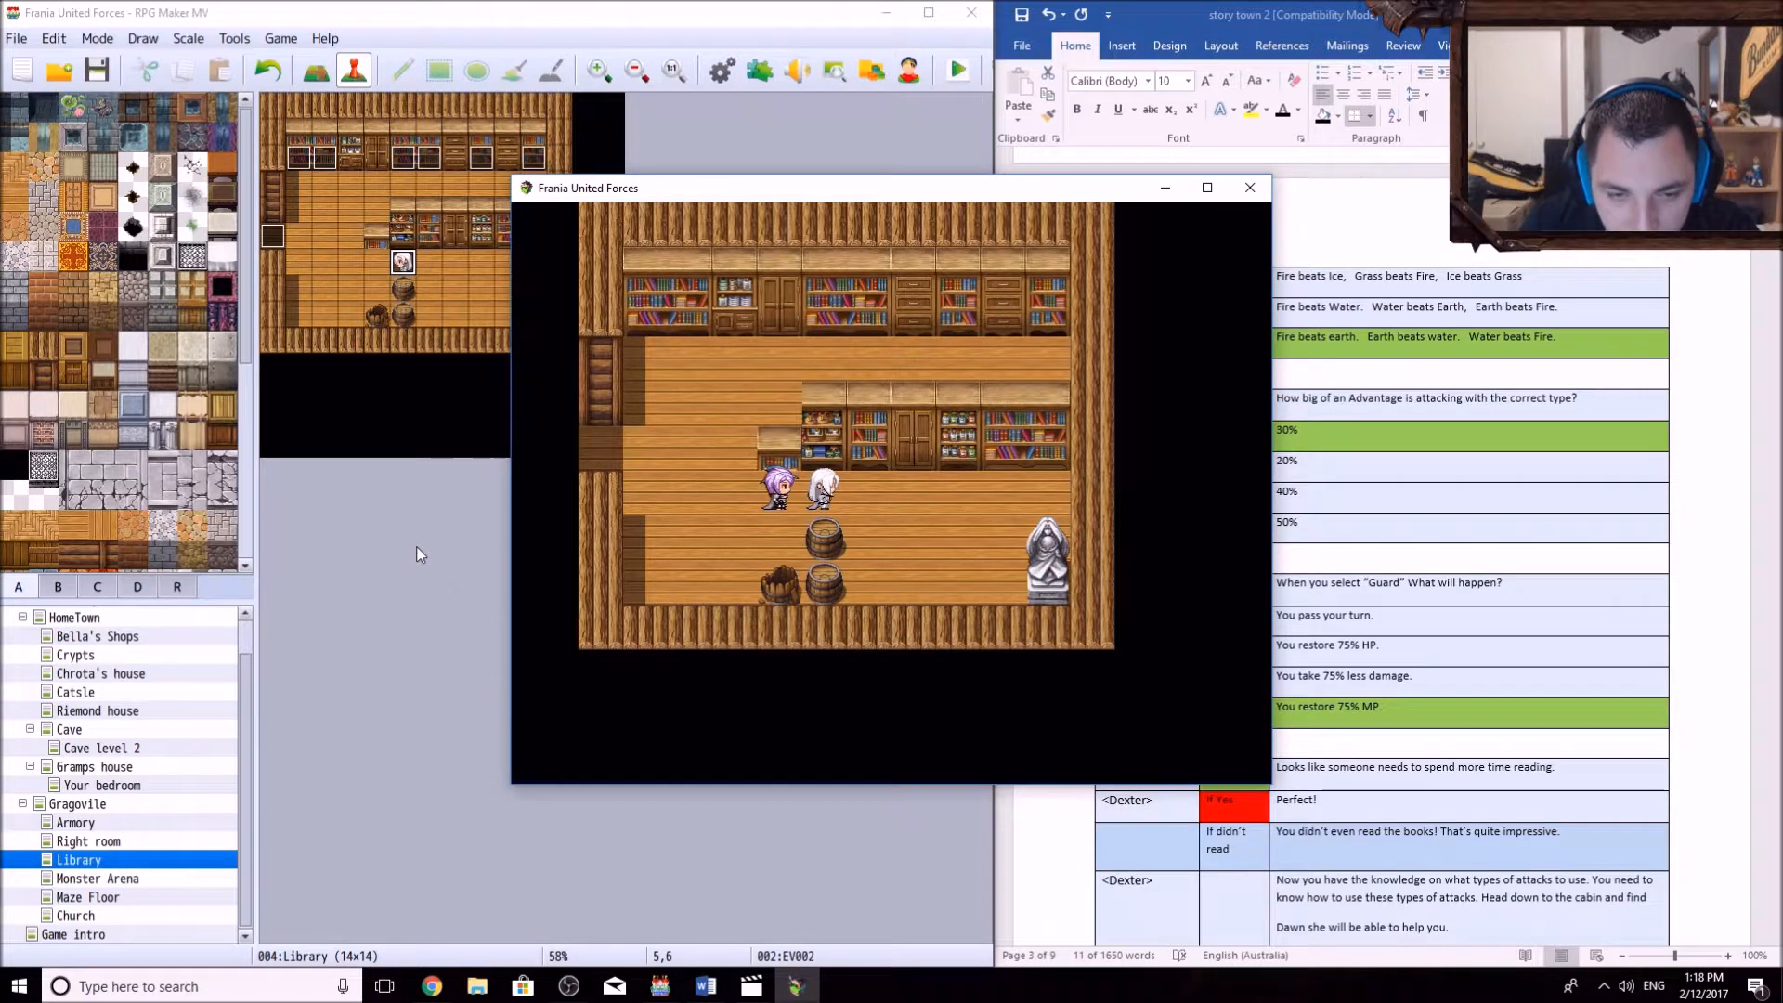
pyautogui.press('Return')
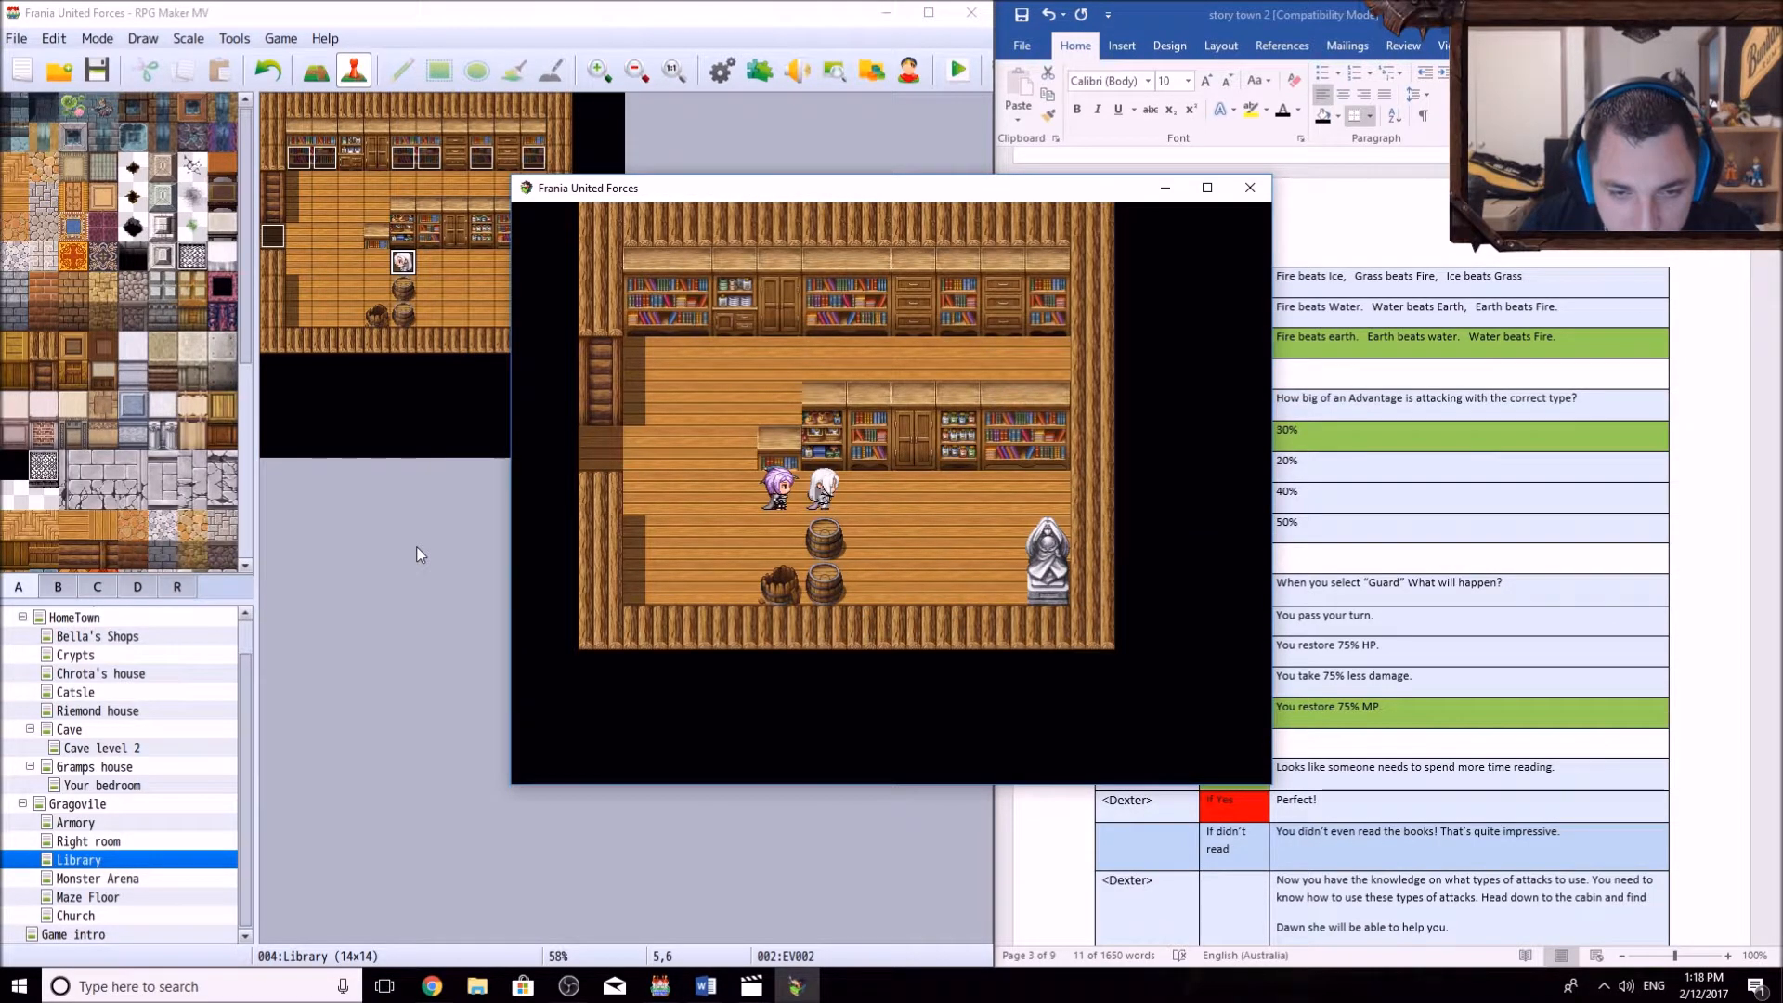
pyautogui.press('Return')
pyautogui.press('Return')
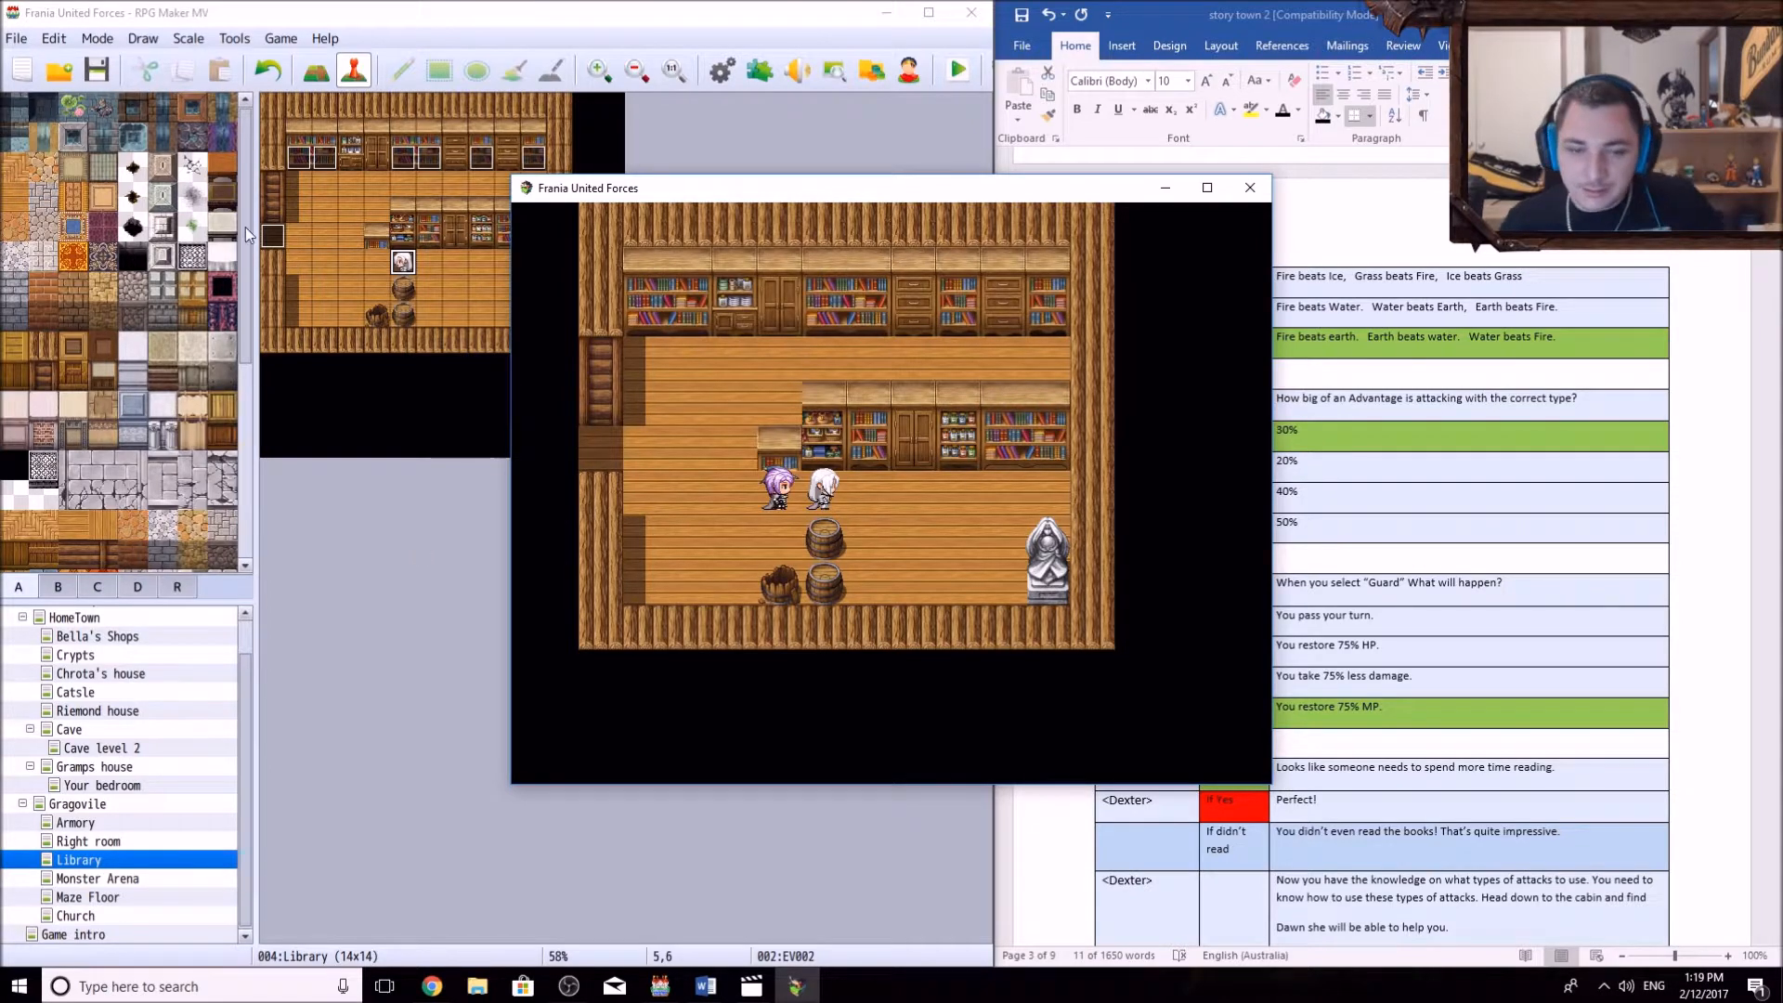
# - Return the playtest to the title screen and reload the library save in File 5
pyautogui.rightClick(860, 511)
pyautogui.click(631, 477)
pyautogui.click(631, 478)
pyautogui.click(866, 476)
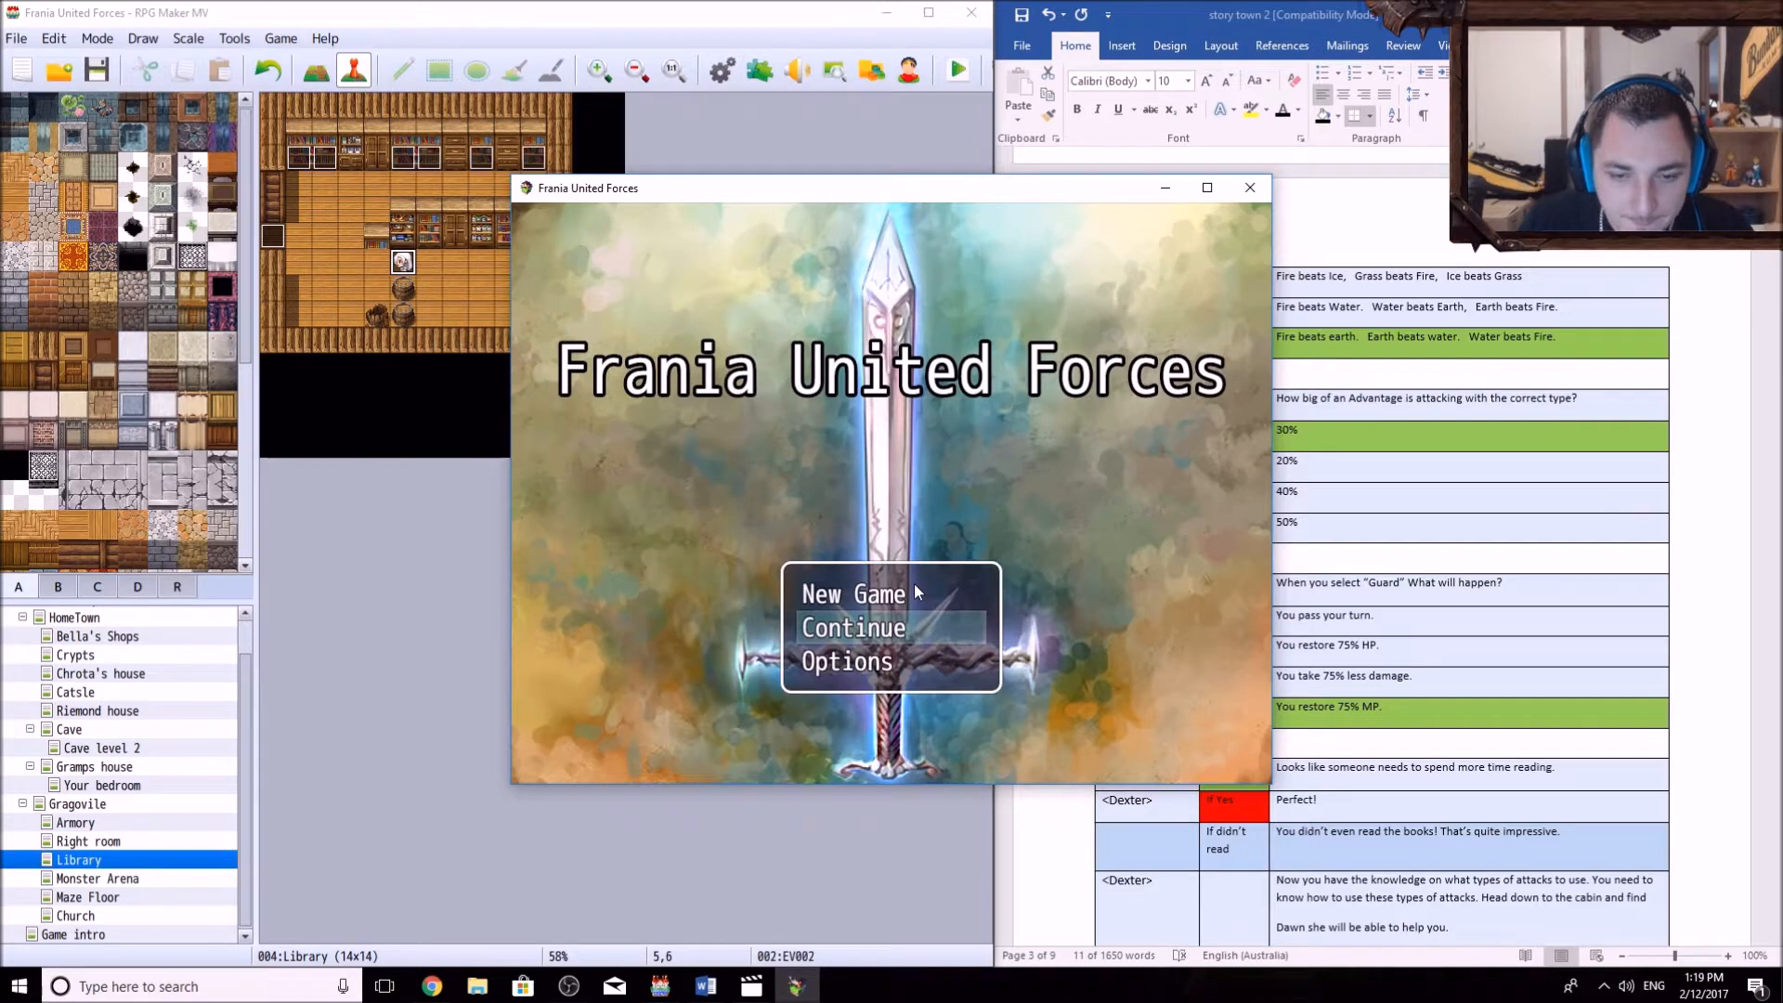
pyautogui.press('Return')
pyautogui.press('Return')
pyautogui.press('Return')
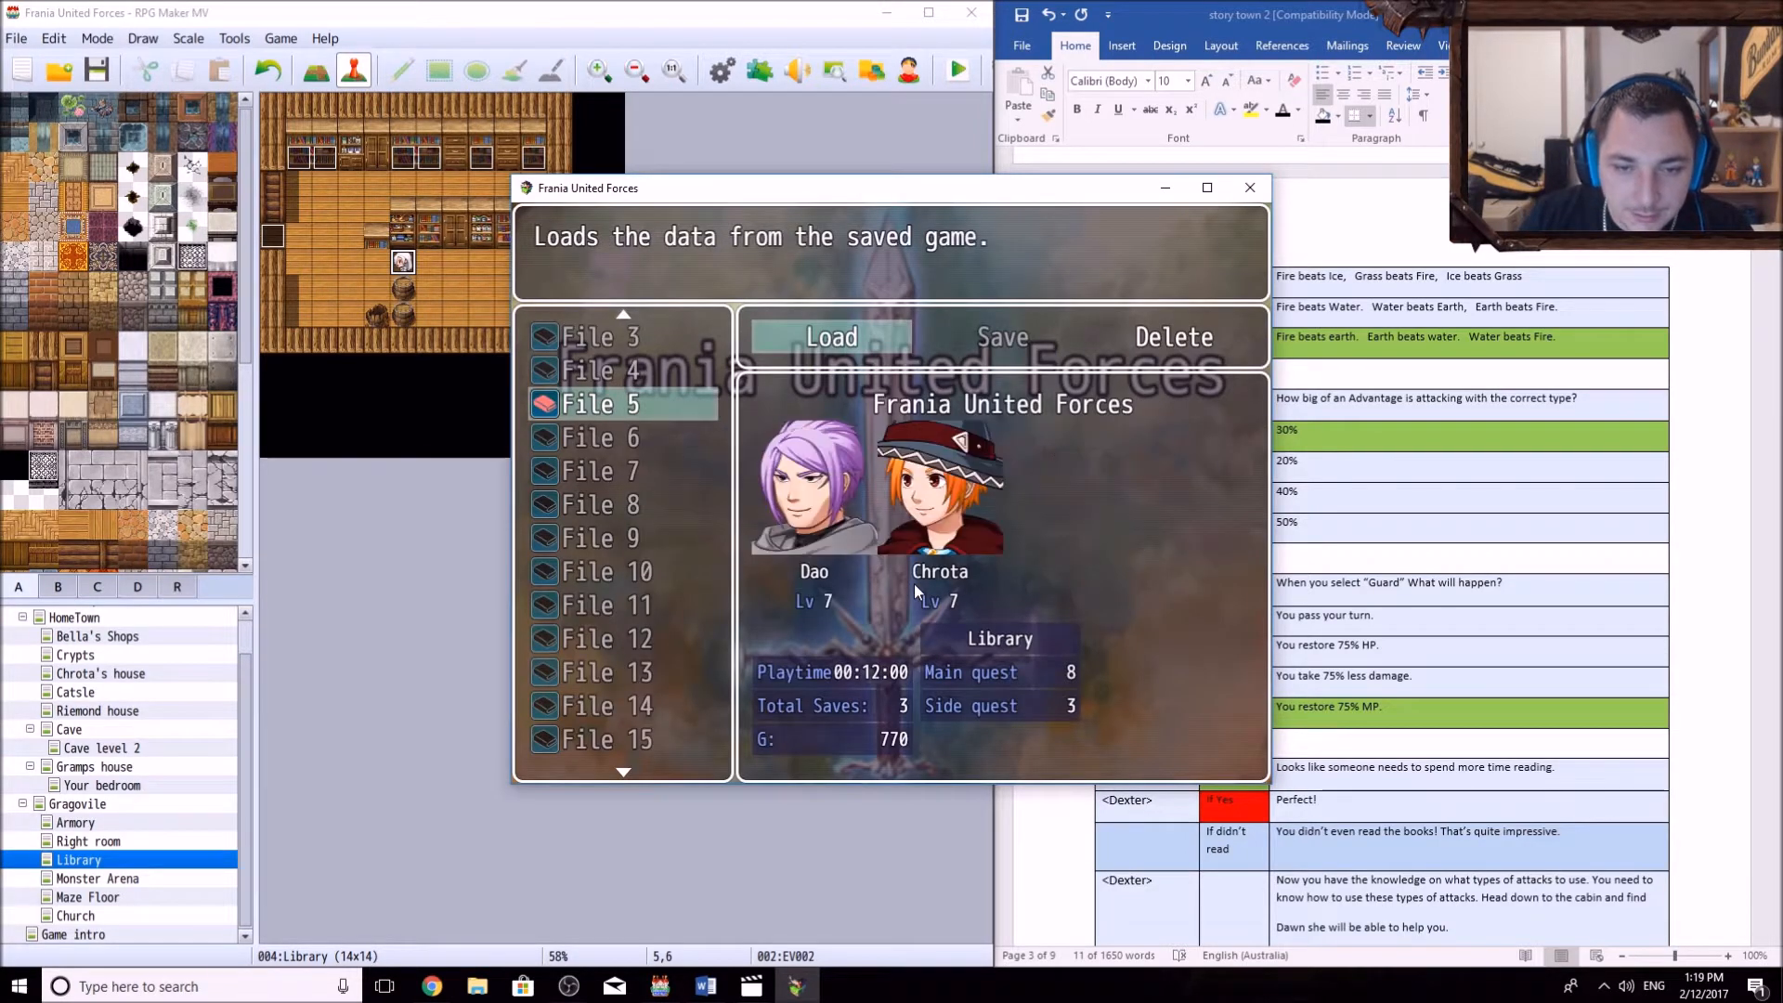
pyautogui.press('Return')
# - Start Dexter's quiz with "Ok i am ready.", test a wrong answer to the first question and close the playtest
pyautogui.press('Return')
pyautogui.press('Return')
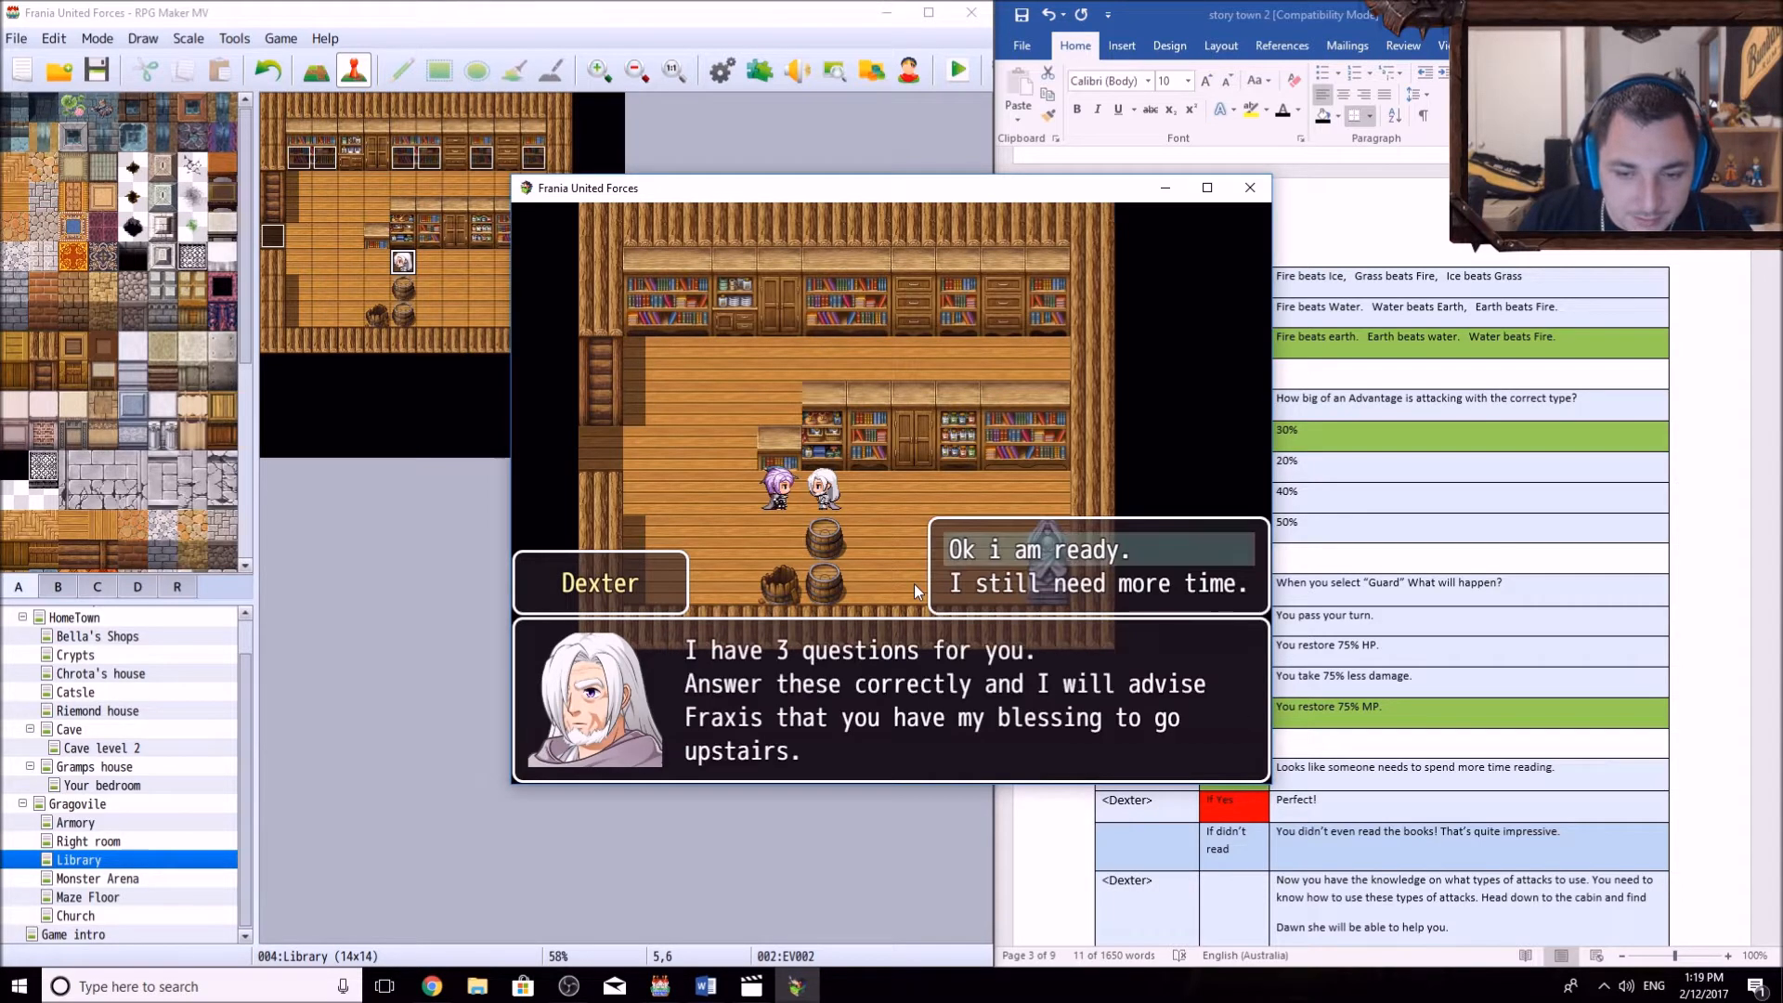
pyautogui.press('Return')
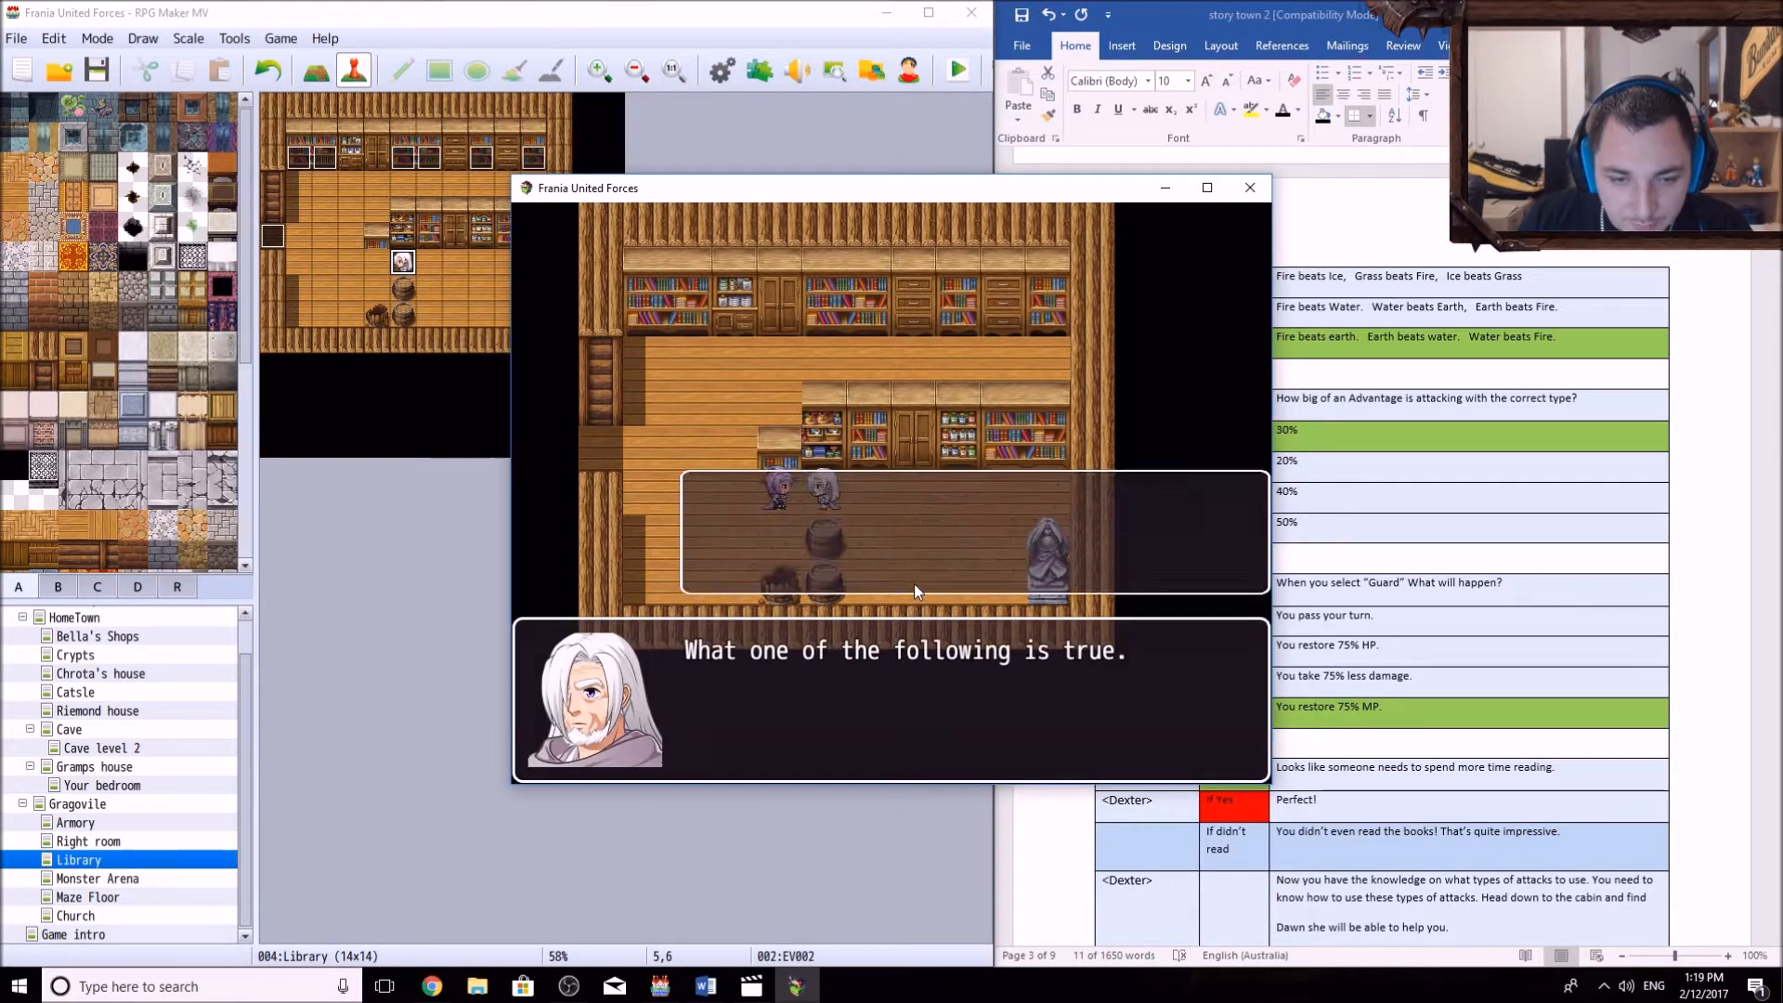
pyautogui.press('Return')
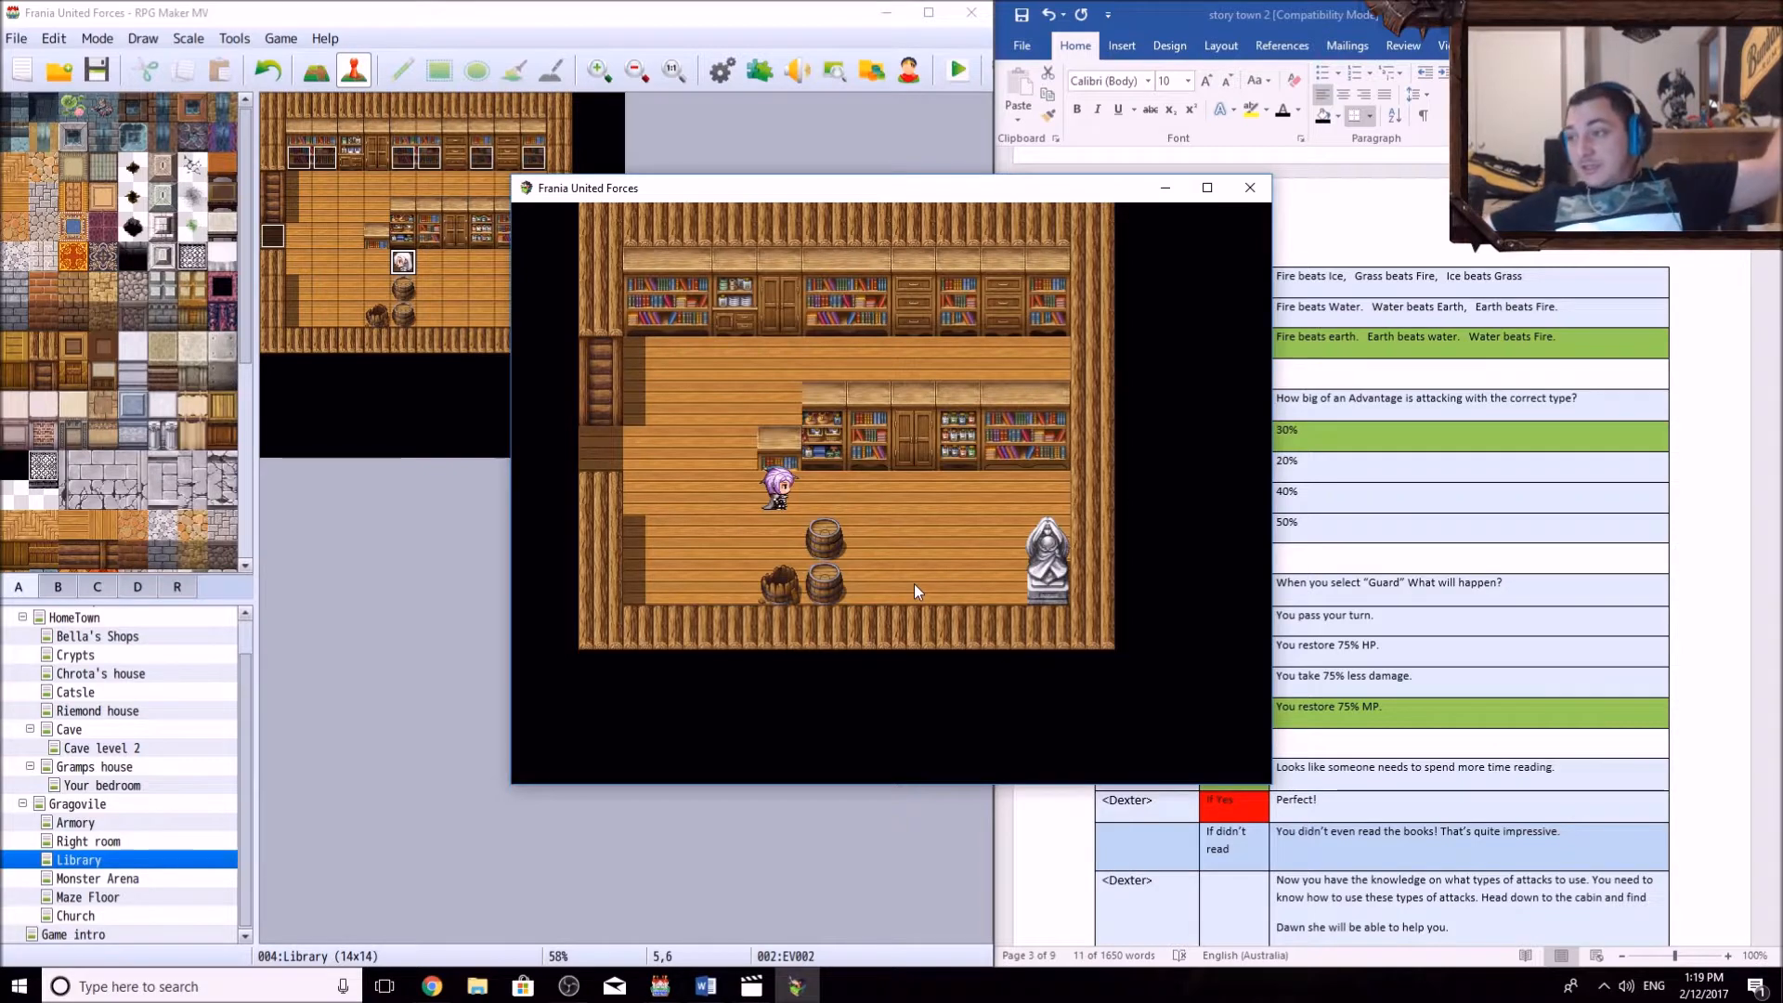
pyautogui.click(1249, 188)
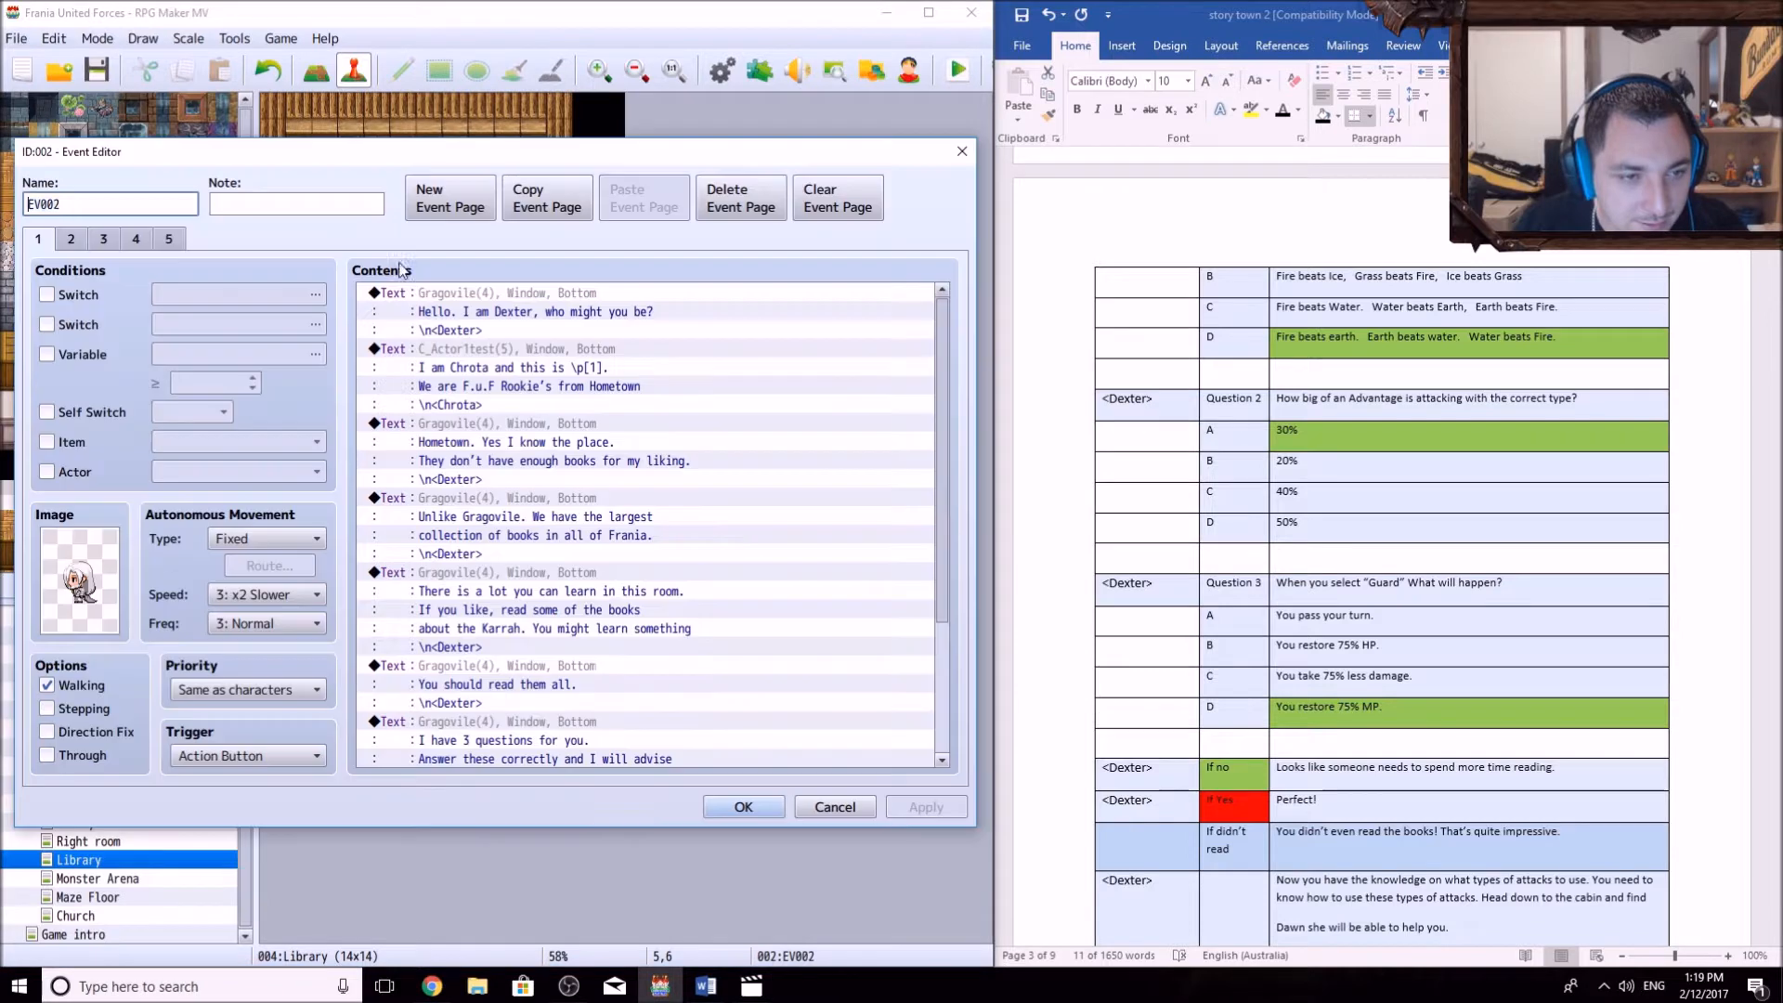
# - Assign a character from the Evil sheet as the image of the FAIL page 5 in Dexter's event
pyautogui.doubleClick(402, 263)
pyautogui.click(169, 238)
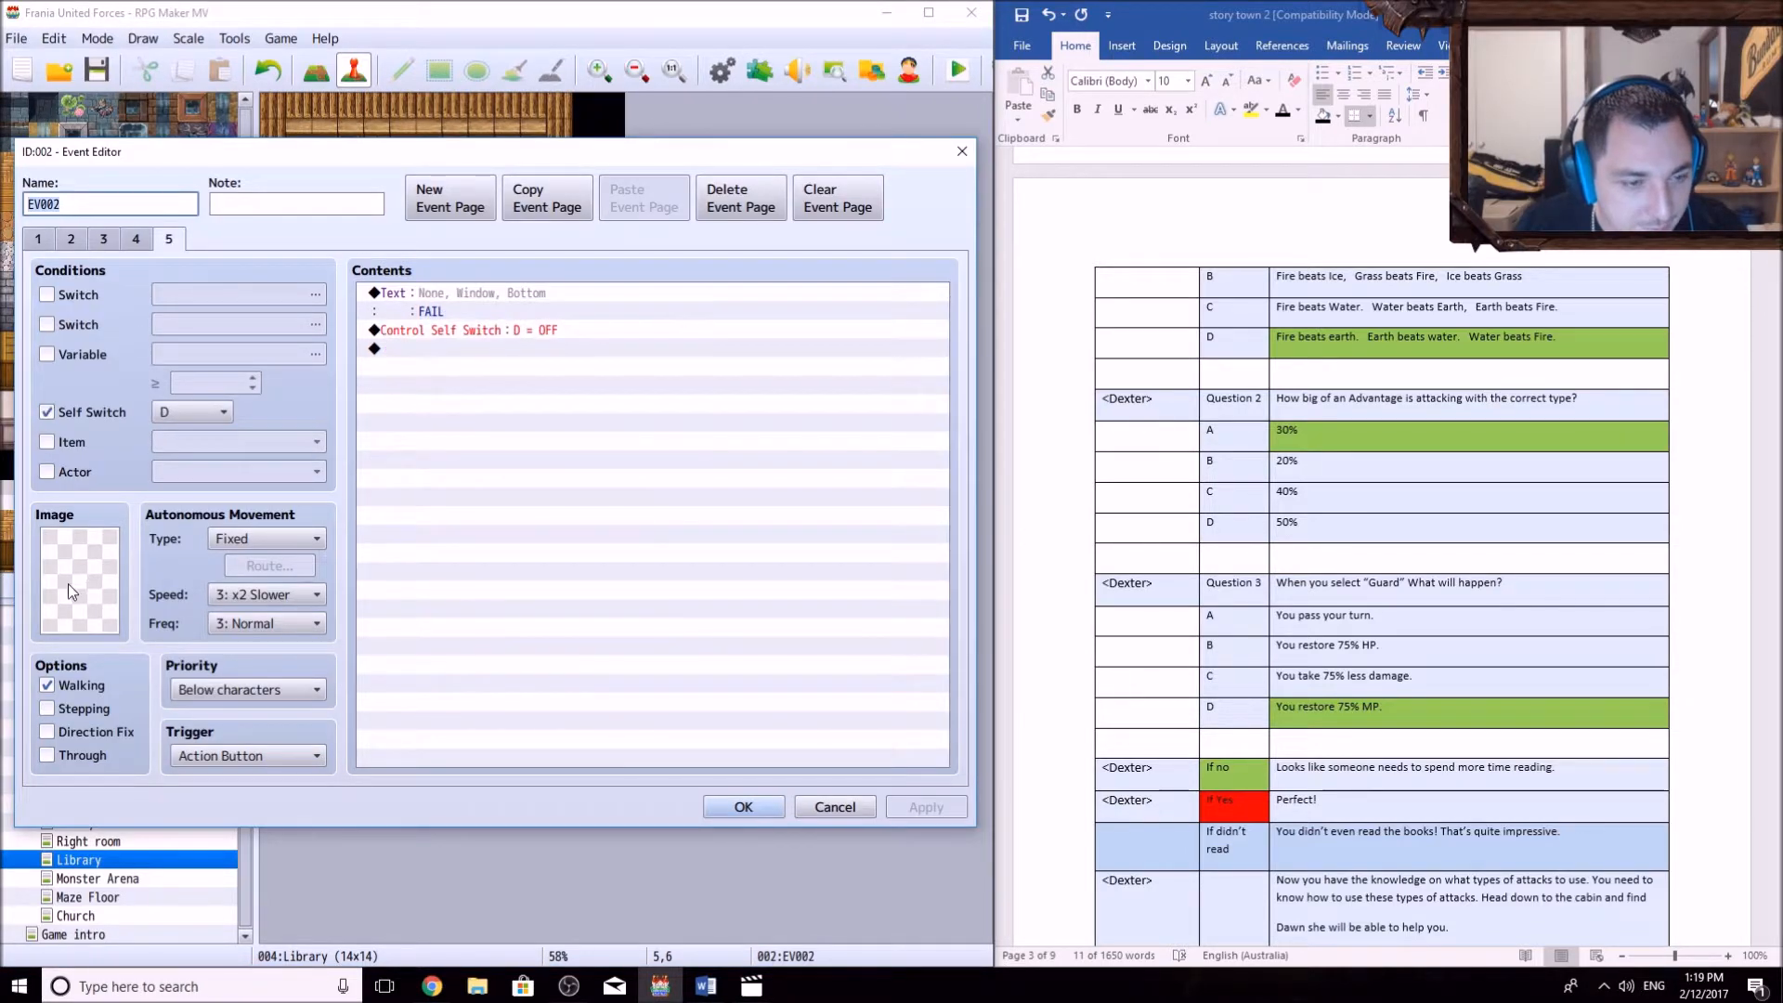
pyautogui.doubleClick(68, 583)
pyautogui.click(232, 583)
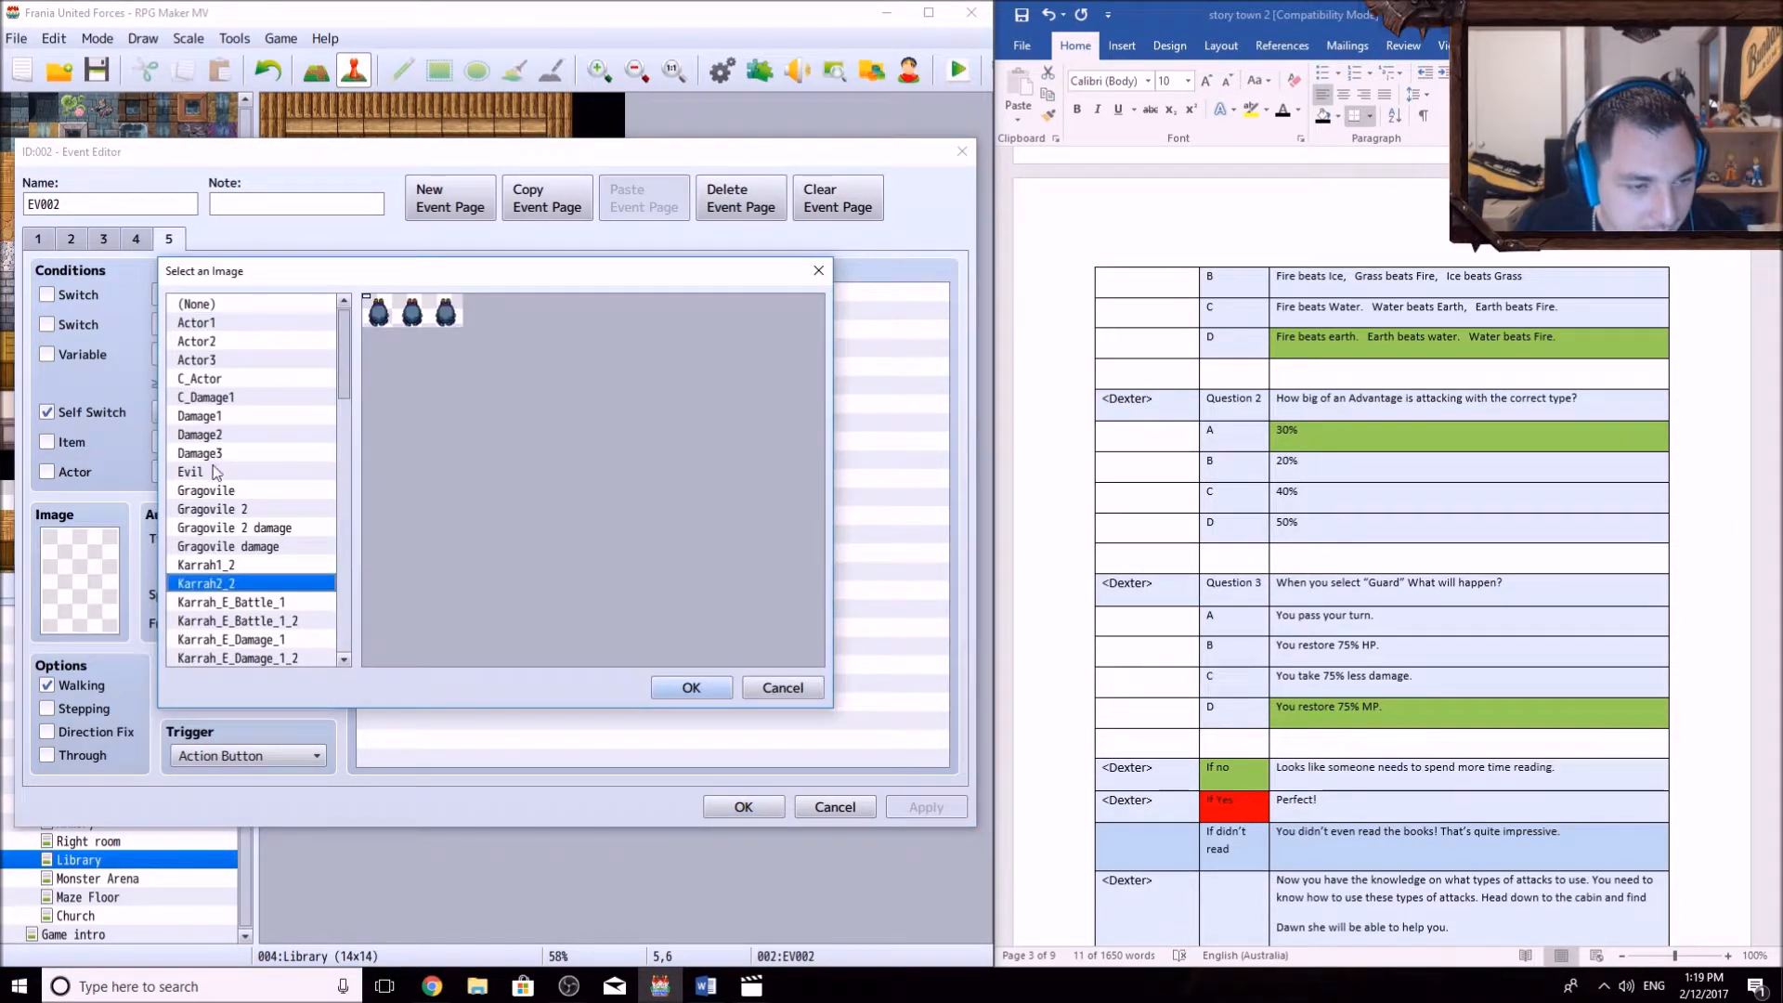
pyautogui.click(215, 471)
pyautogui.click(614, 307)
pyautogui.click(691, 688)
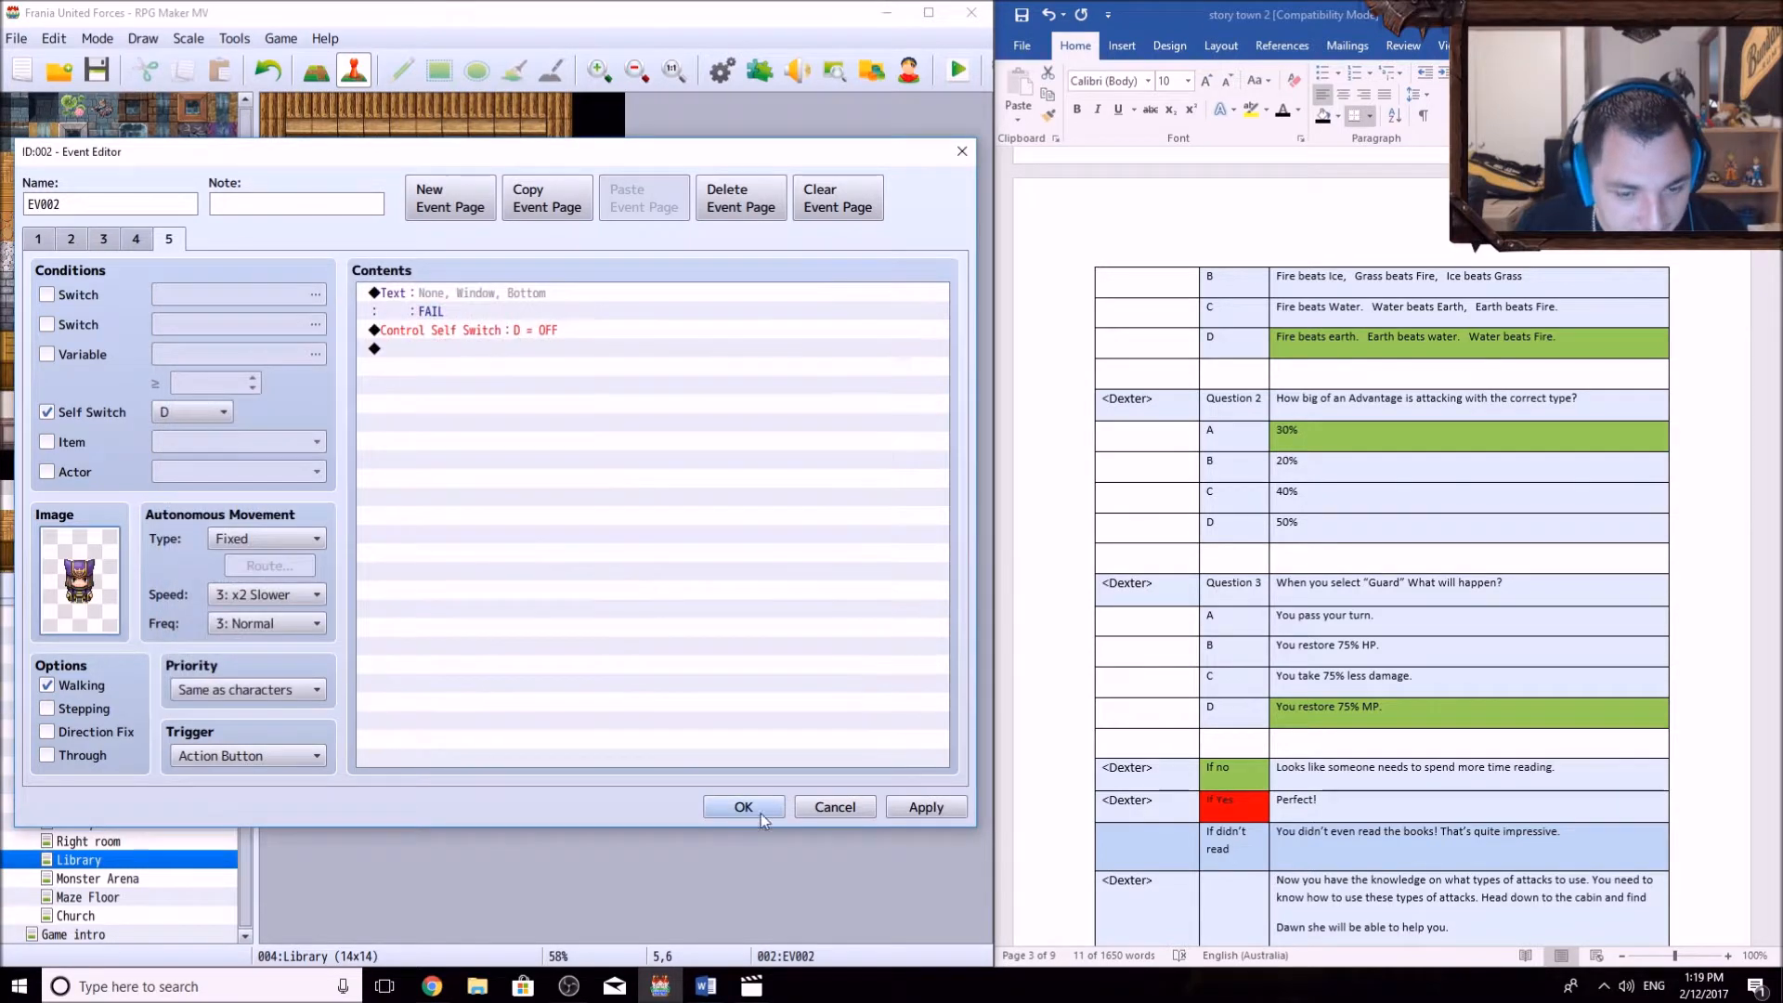
pyautogui.click(760, 809)
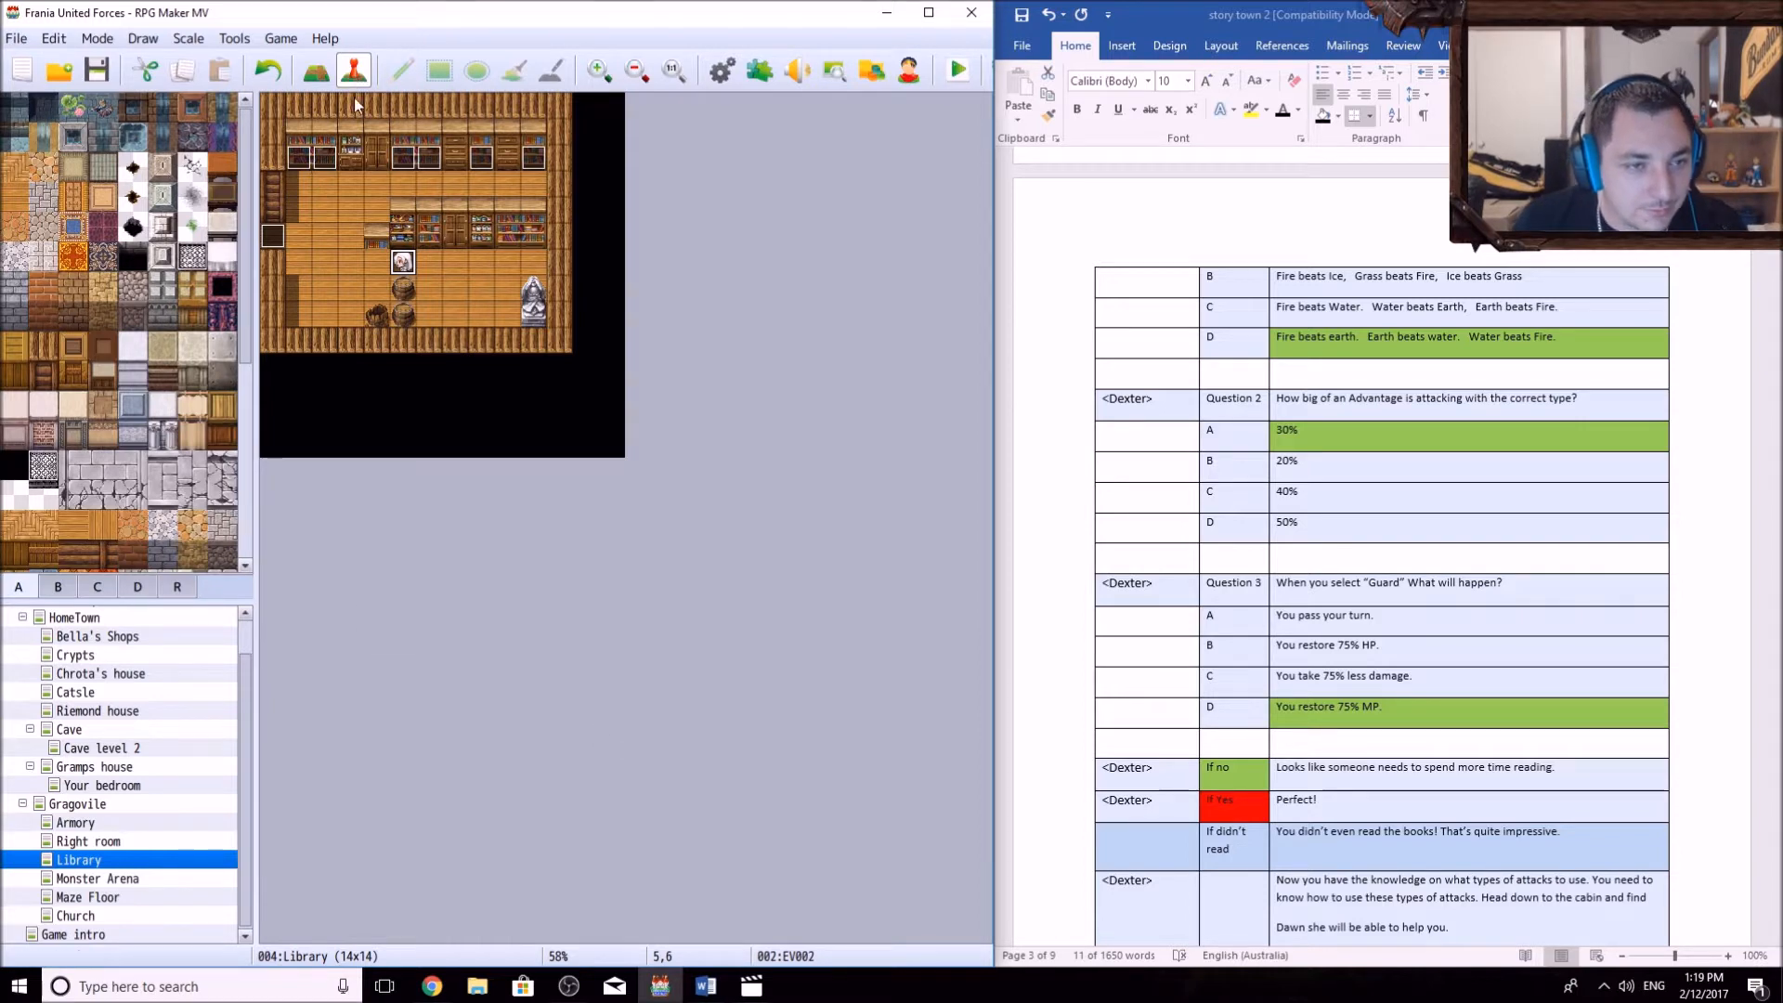
# - Move the row of events on the upper bookshelves of the Library map down one tile onto the floor
pyautogui.moveTo(297, 159); pyautogui.dragTo(293, 176)
pyautogui.click(327, 165)
pyautogui.moveTo(401, 160); pyautogui.dragTo(531, 187)
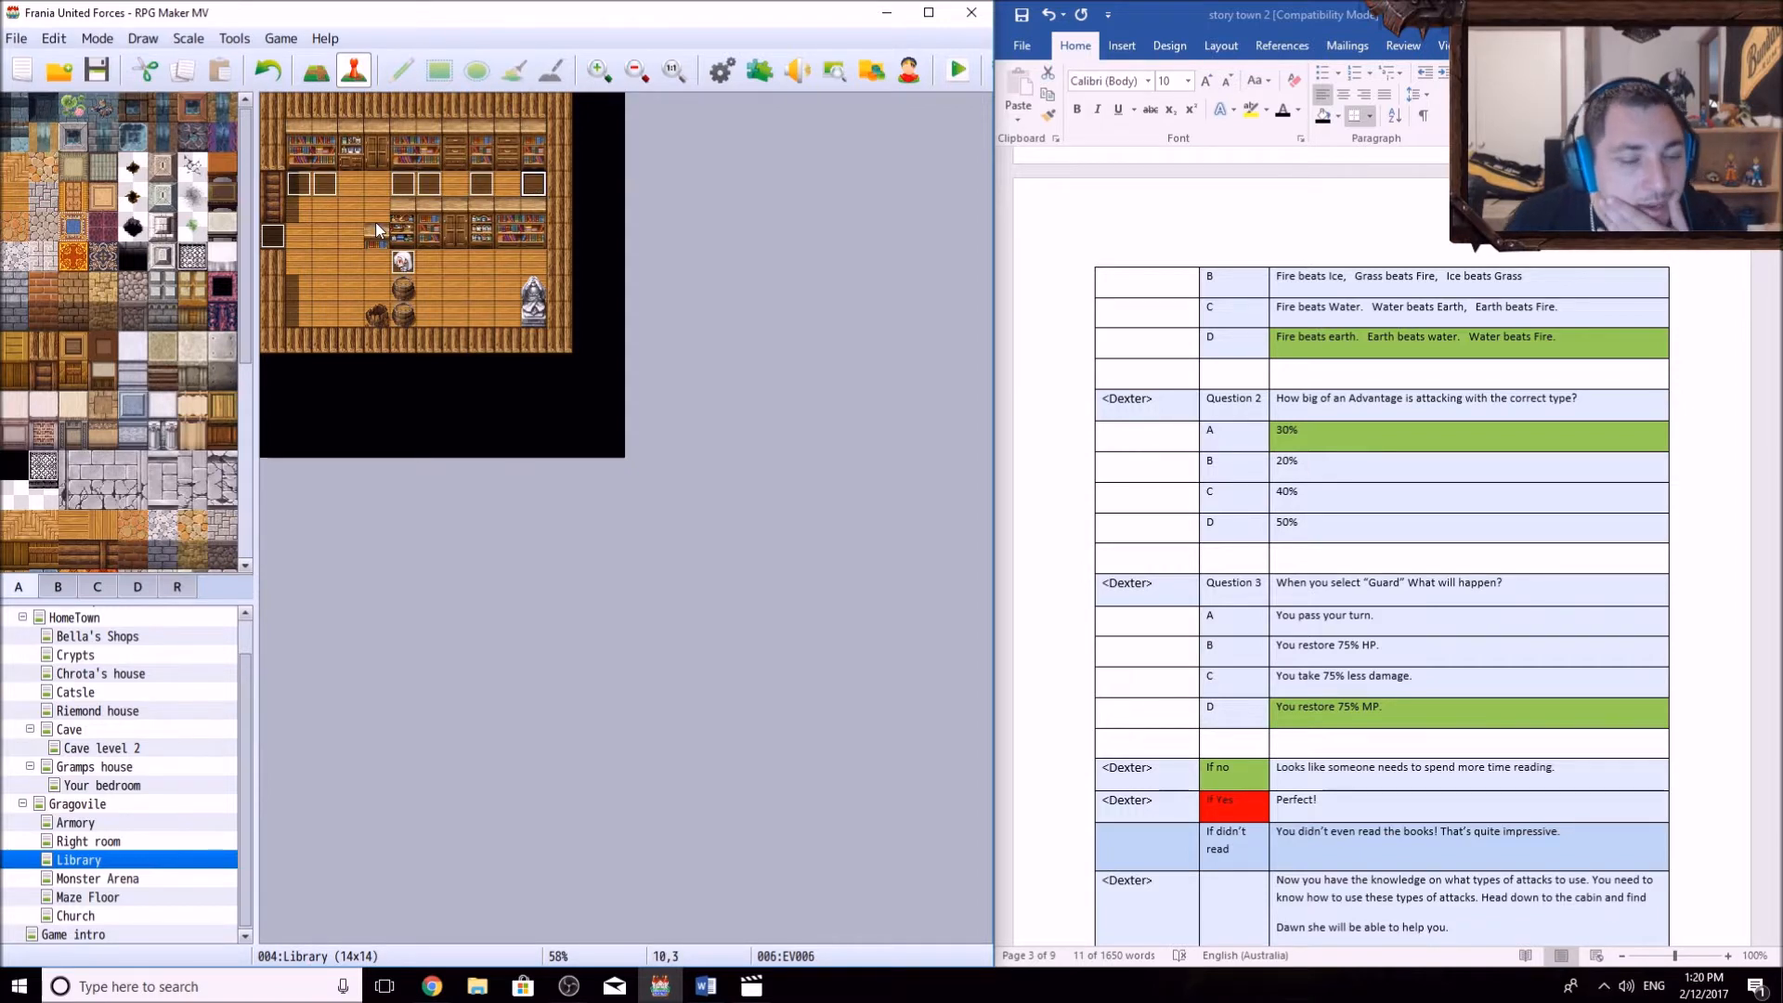